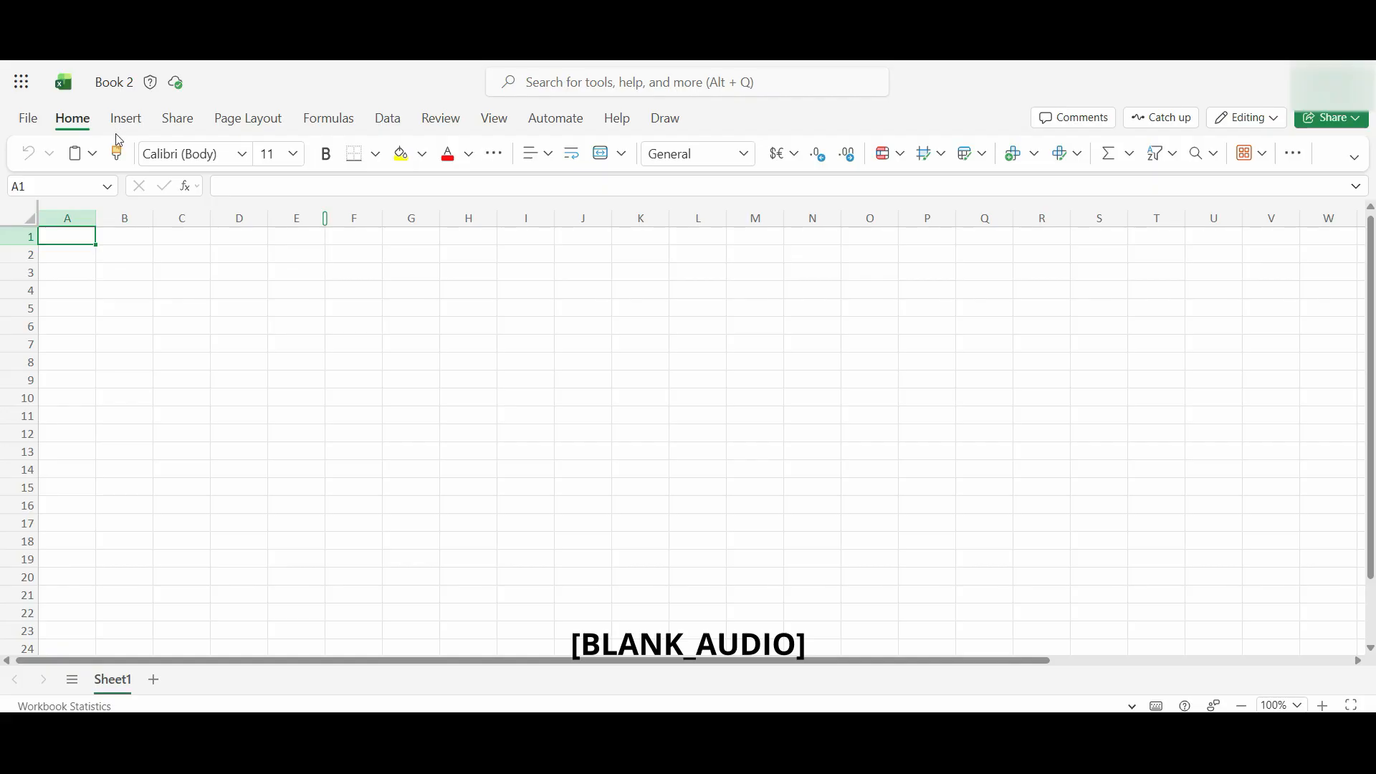
# Step: Enter the header "Work Package Name" in cell A1 and widen column A to fit it
pyautogui.write('Work Pac')
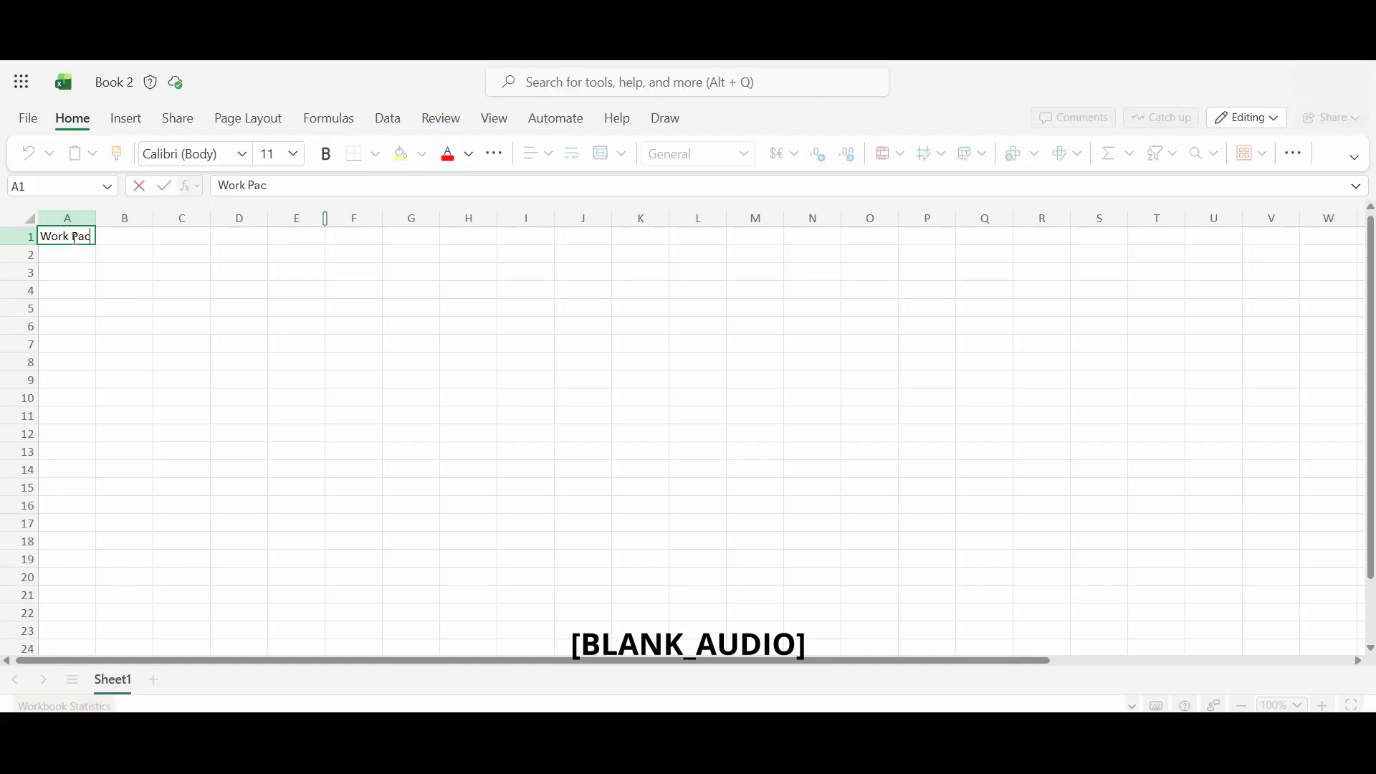
pyautogui.write('kage Name')
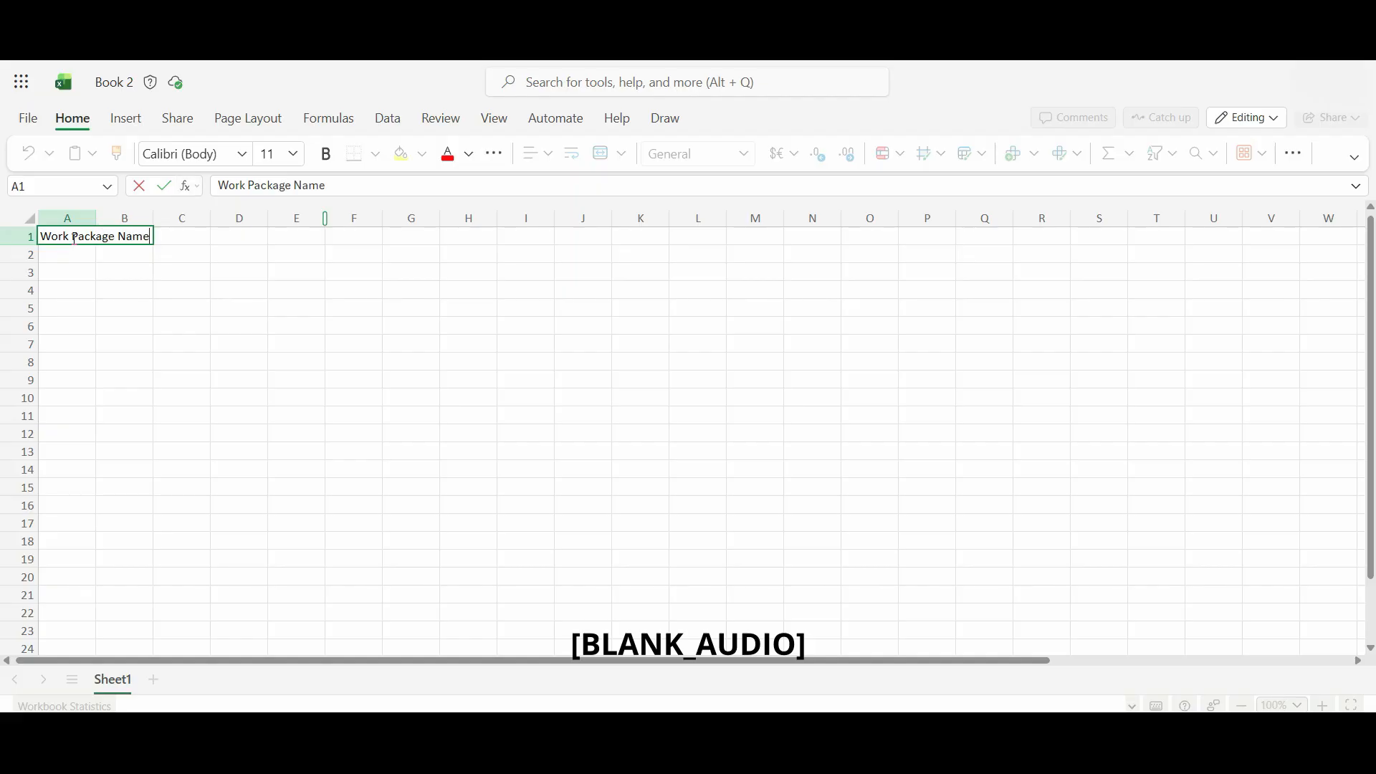
pyautogui.click(110, 269)
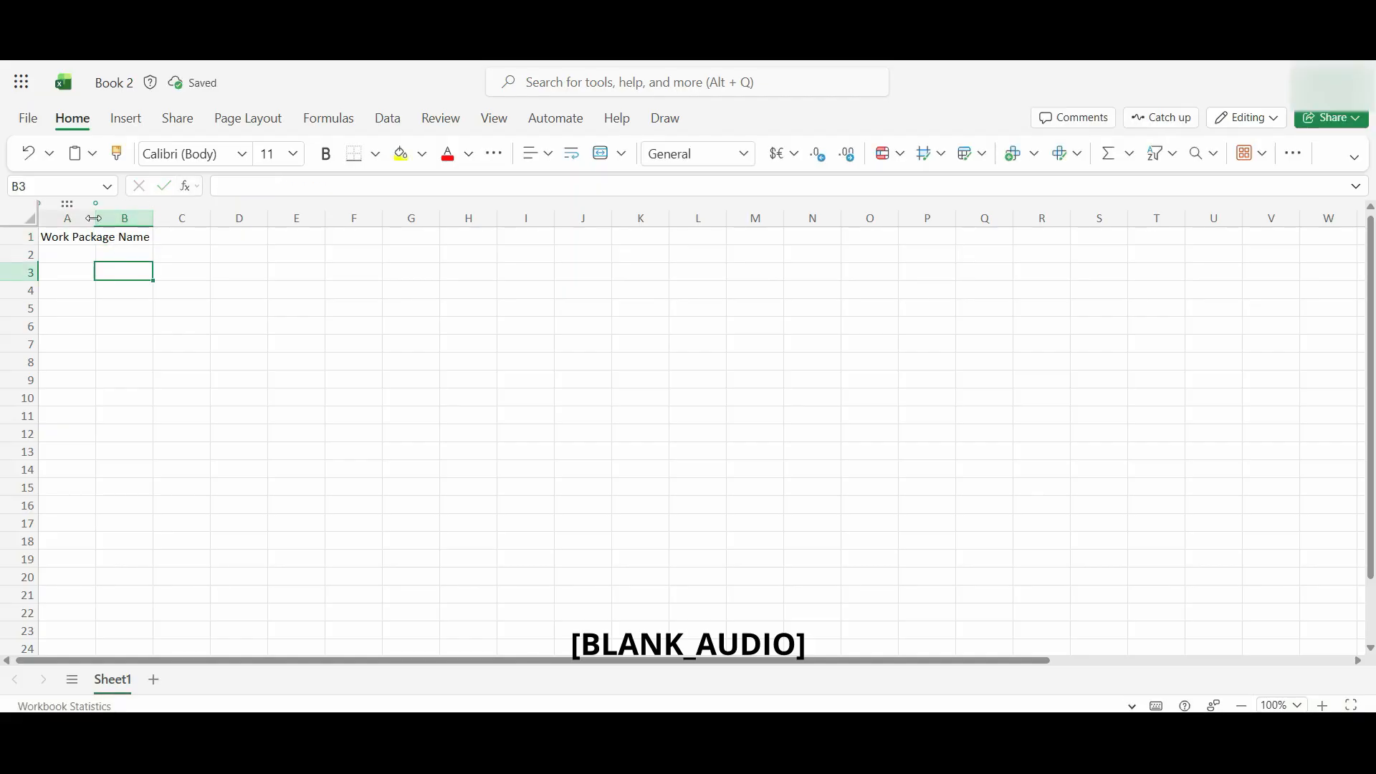
# Step: Enter the headers Status, Priority, Start Date and End Date in cells B1 through E1
pyautogui.click(176, 236)
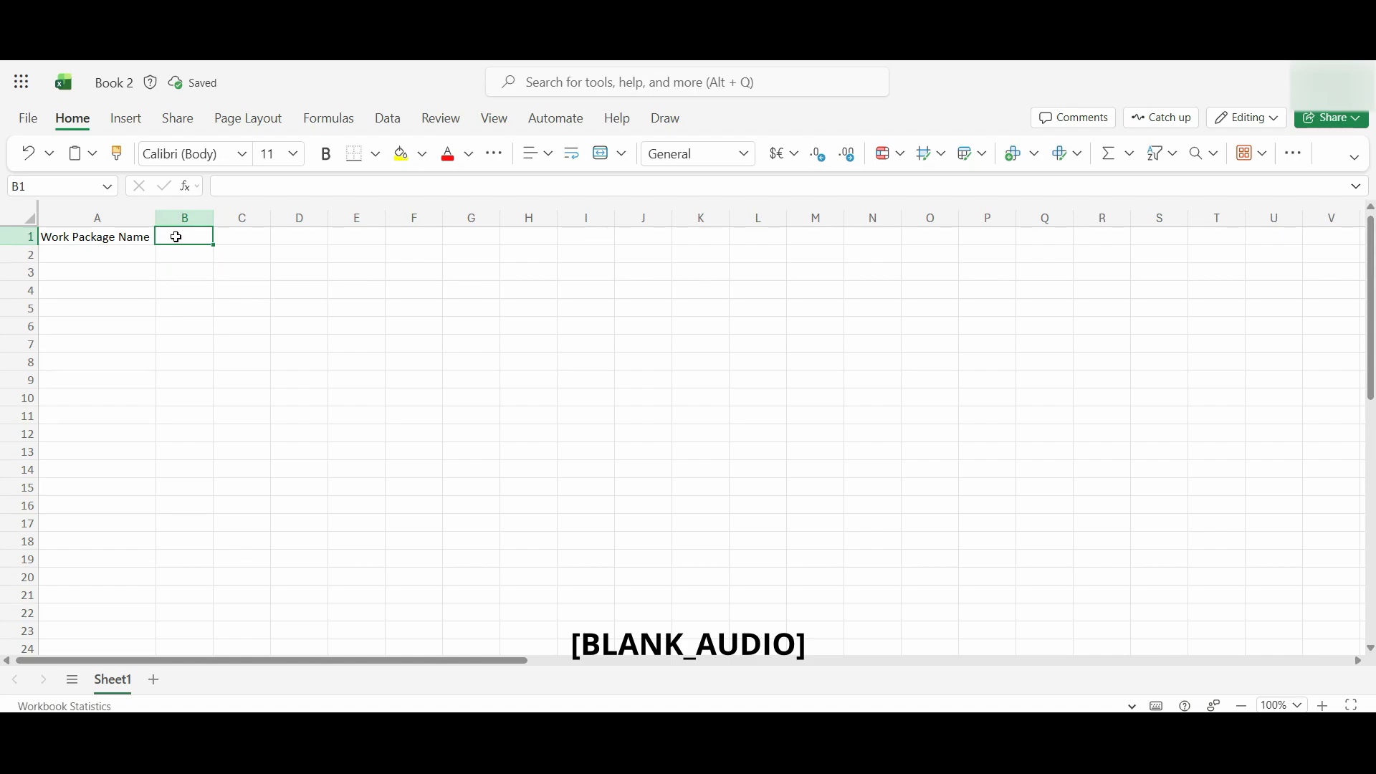
pyautogui.write('Status')
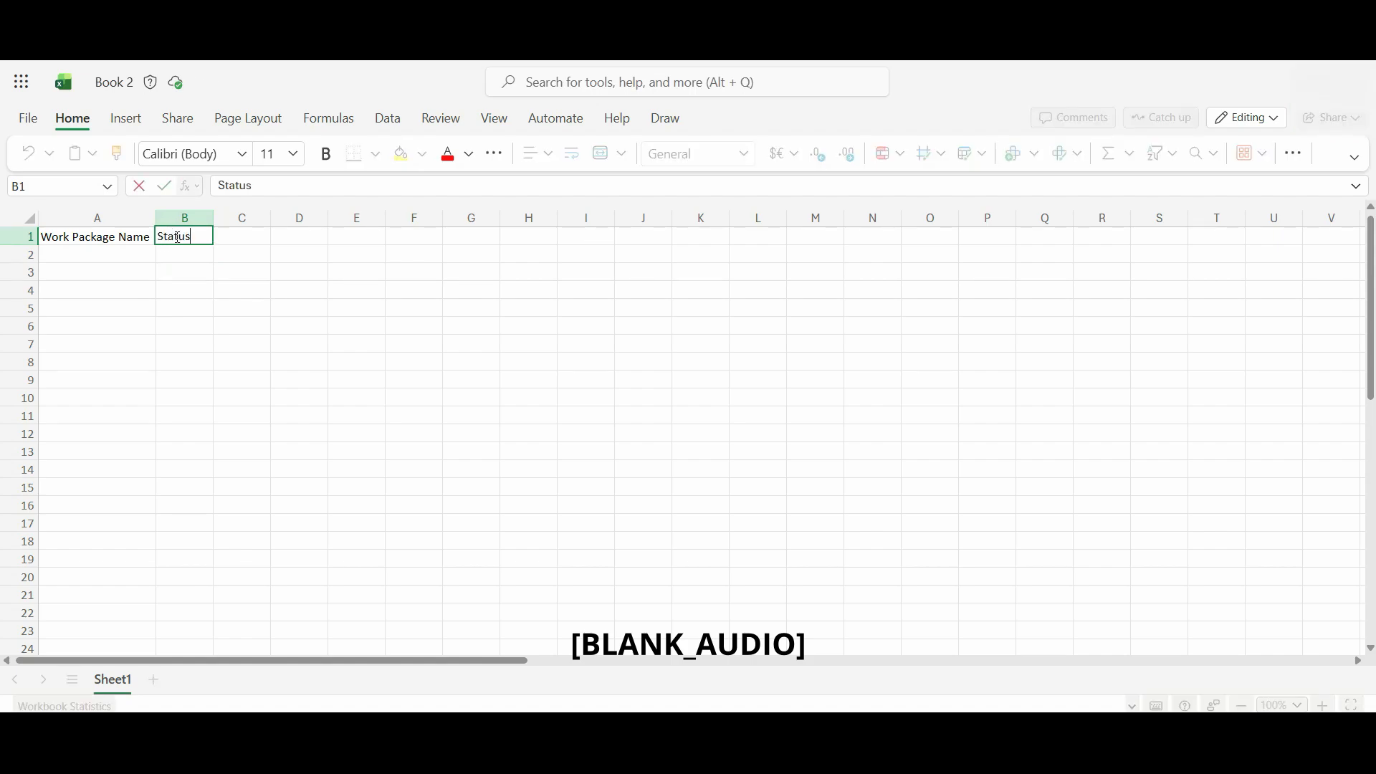
pyautogui.press('Tab')
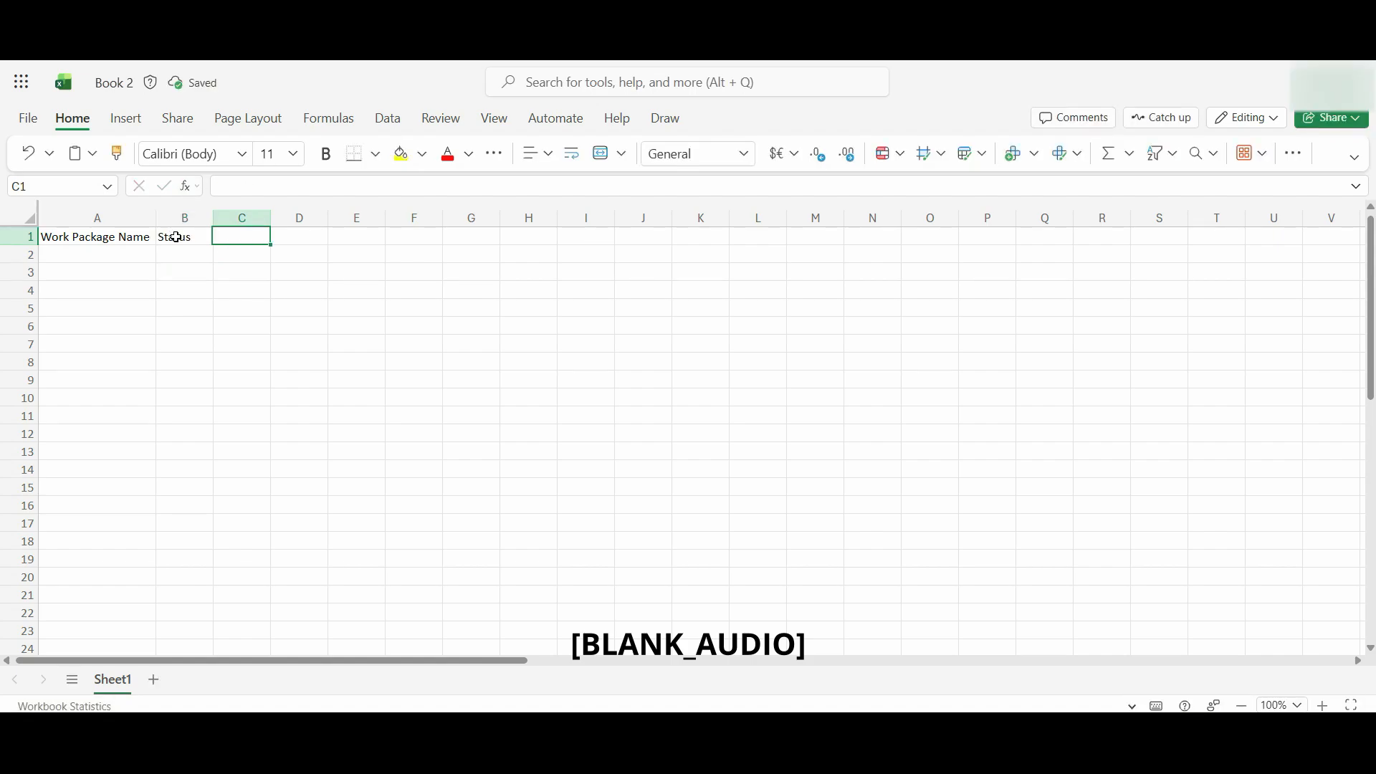
pyautogui.write('Priority')
pyautogui.press('Tab')
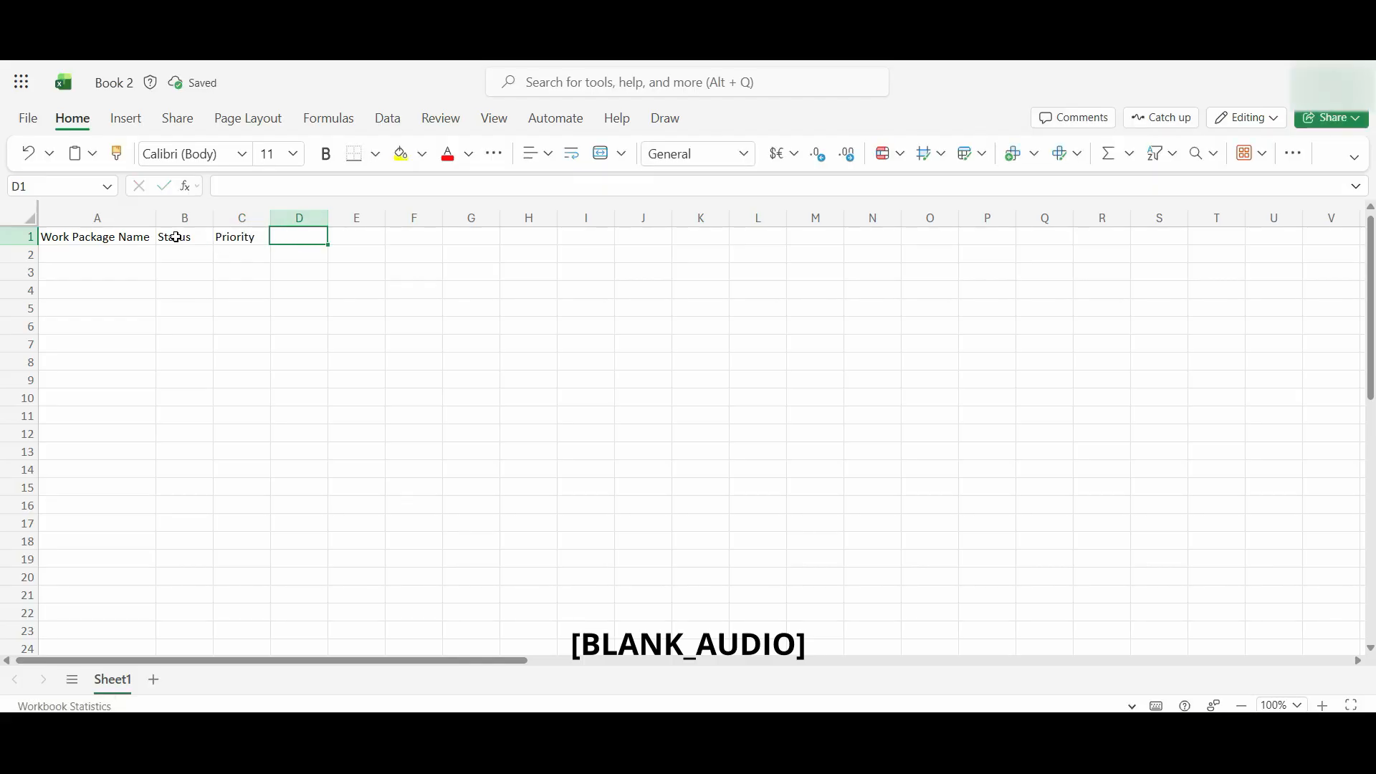
pyautogui.write('Start Date')
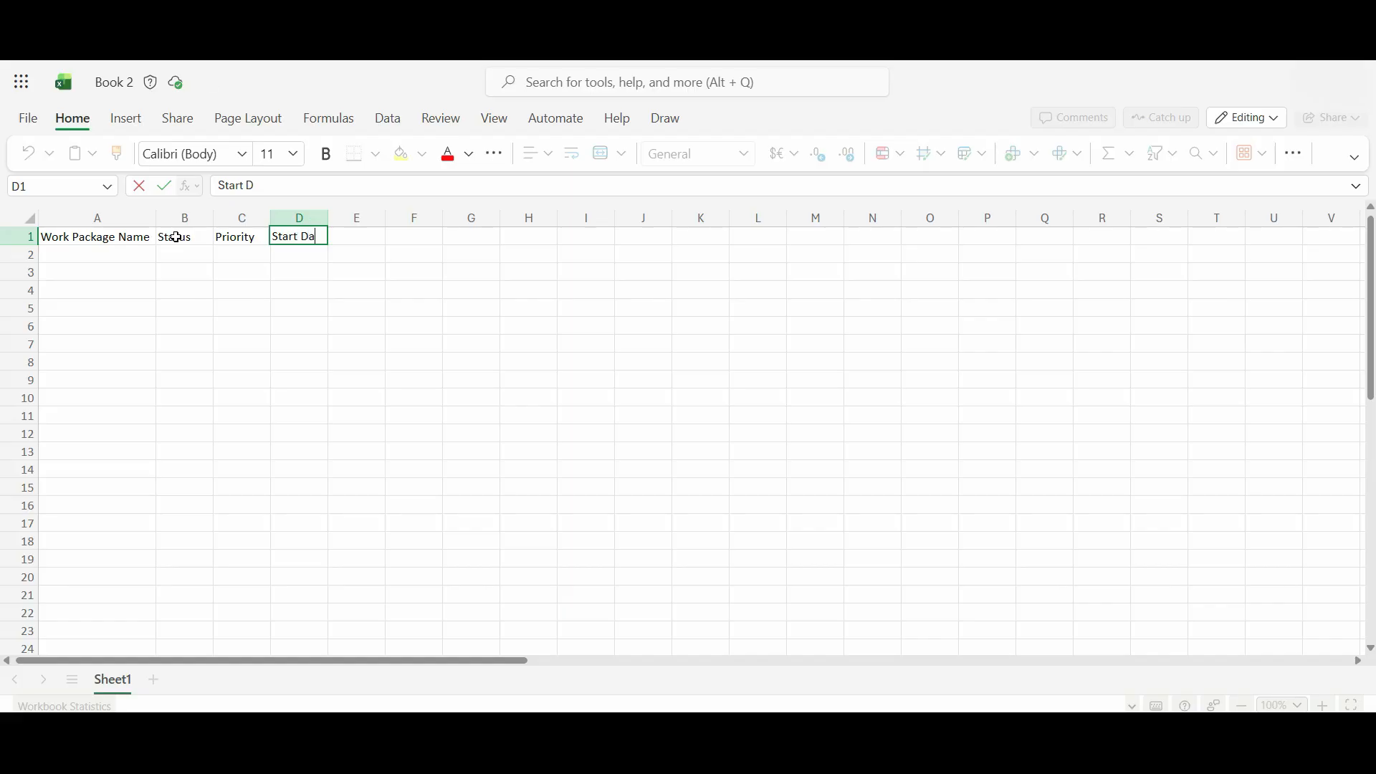
pyautogui.press('Tab')
pyautogui.write('End Date')
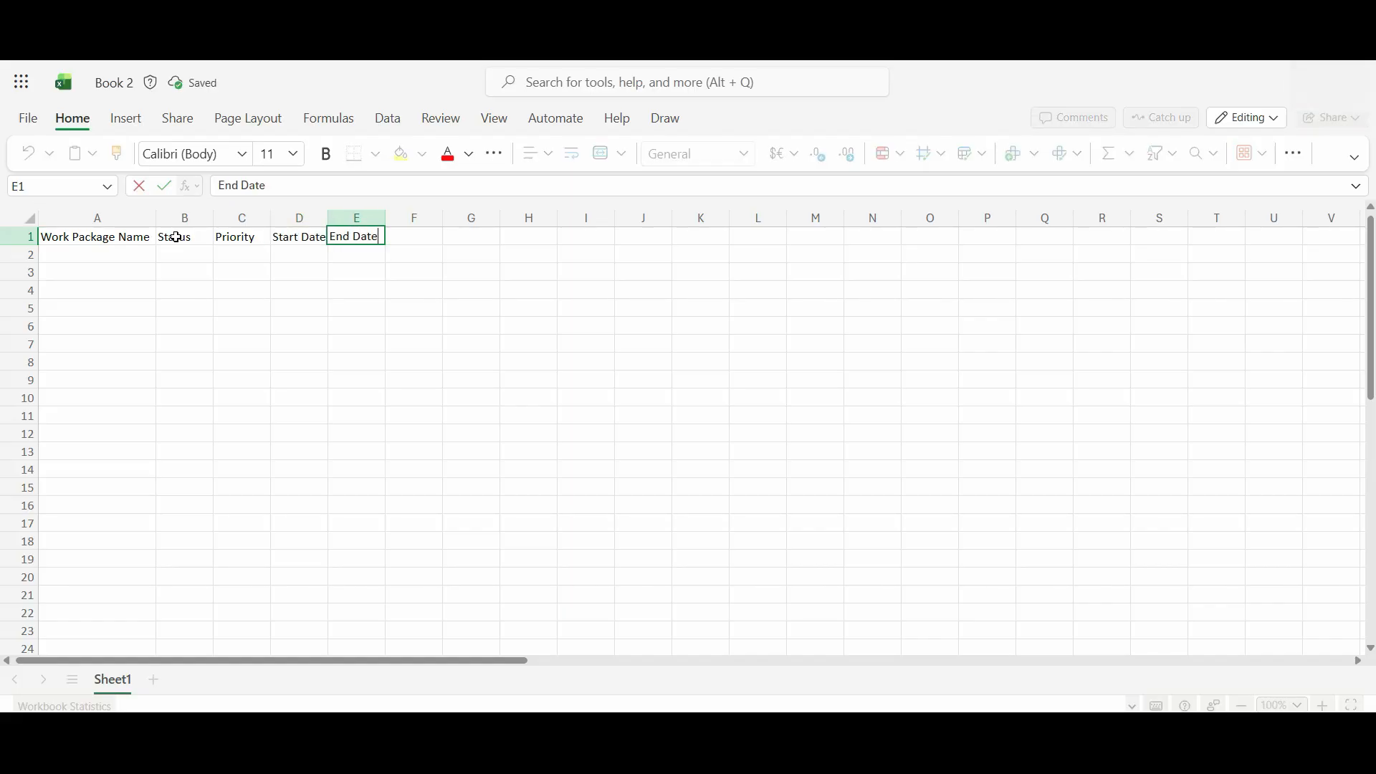
pyautogui.press('Tab')
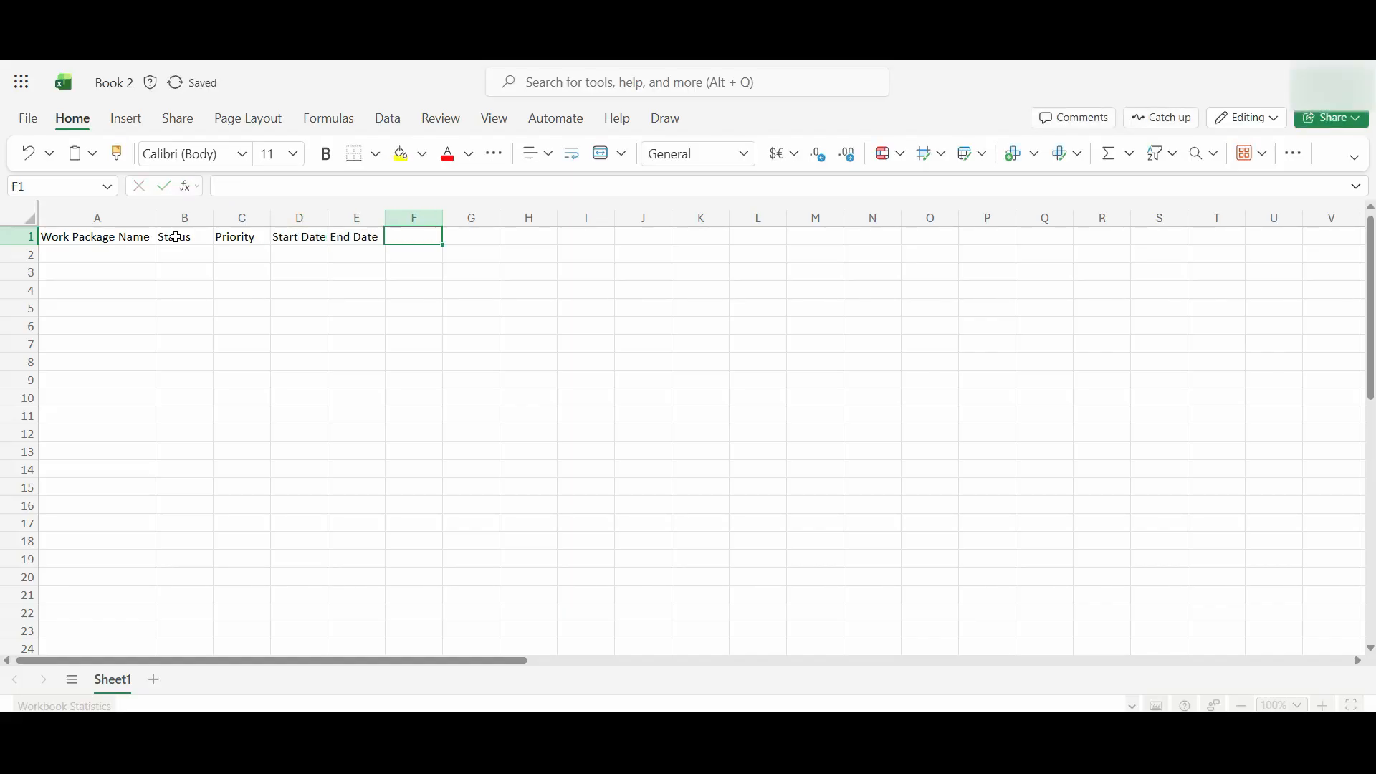
# Step: Complete the header row with Days in cell F1 and Assignee ID in cell G1
pyautogui.write('Days')
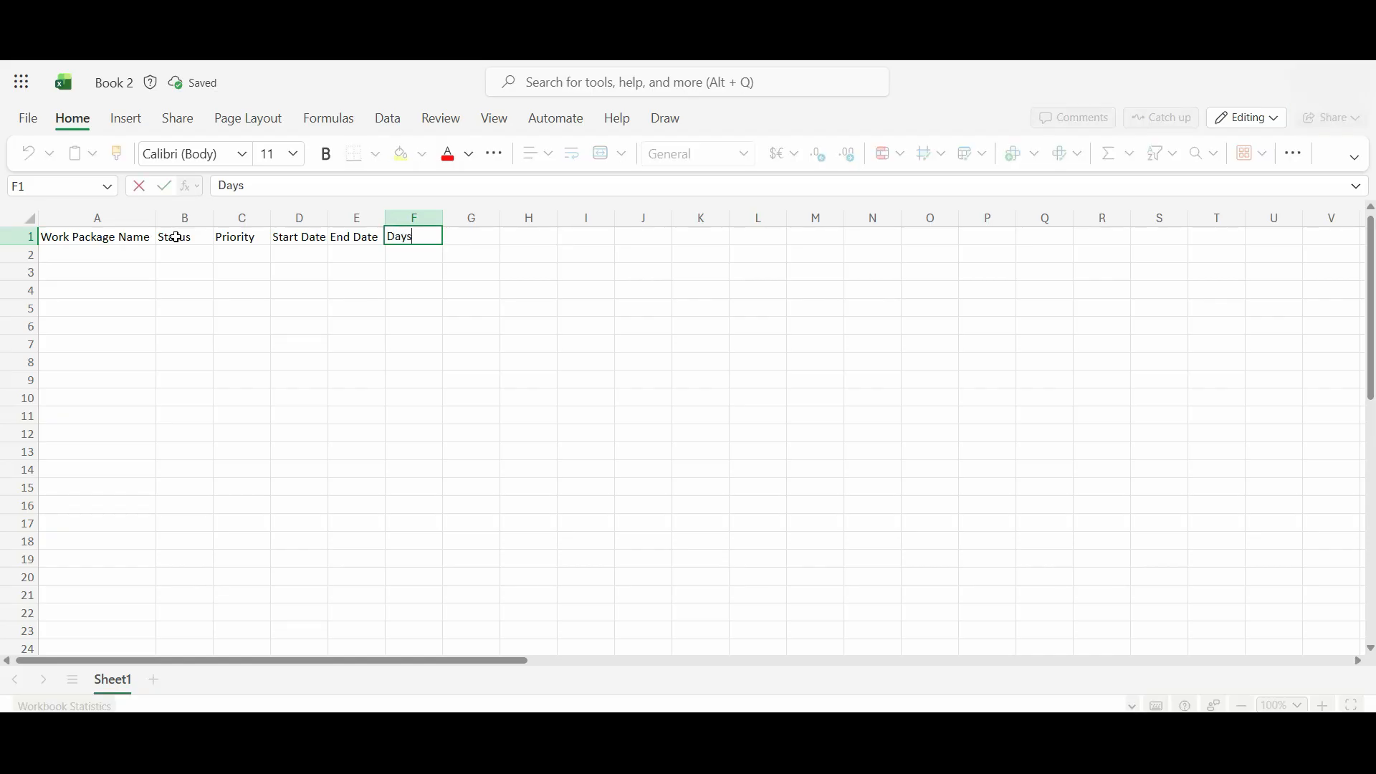
pyautogui.press('Tab')
pyautogui.write('Assig')
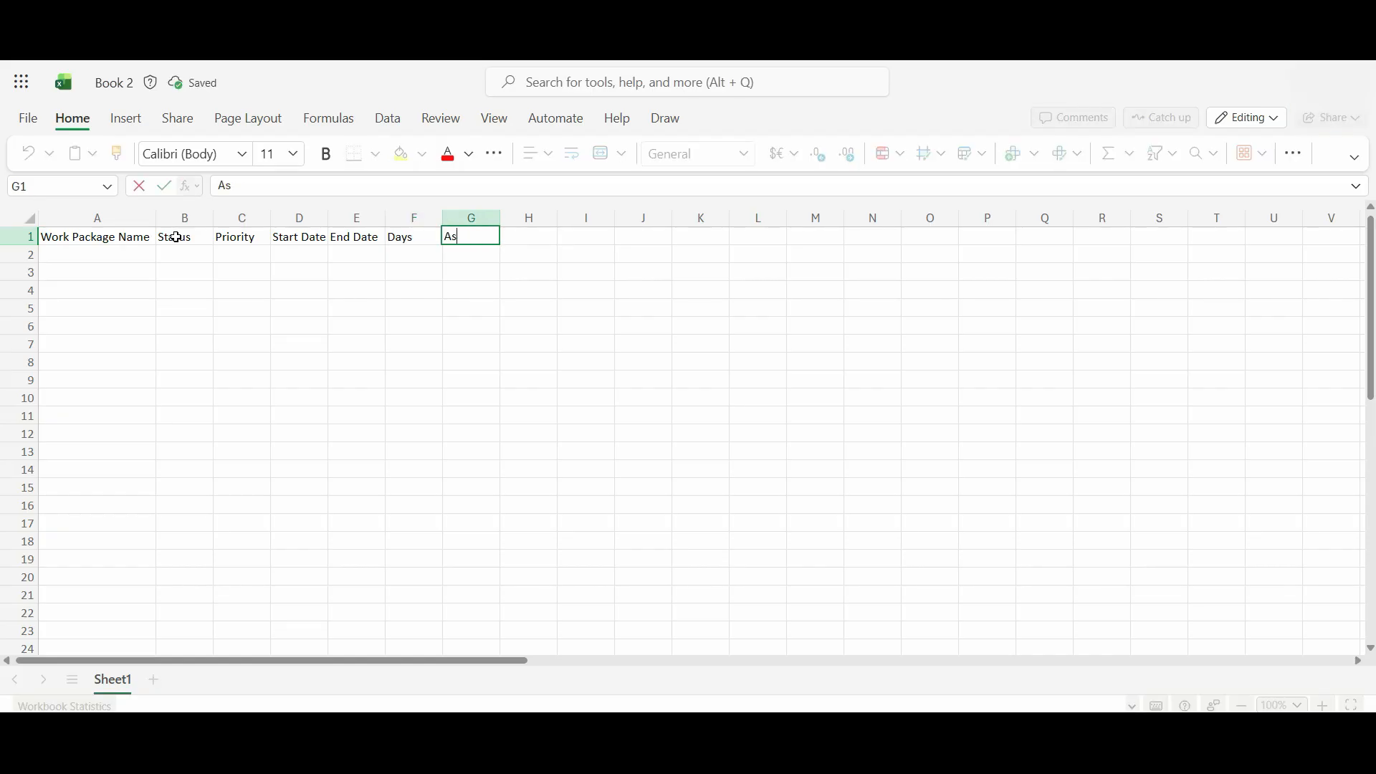
pyautogui.write('need')
pyautogui.write('ID')
pyautogui.click(508, 285)
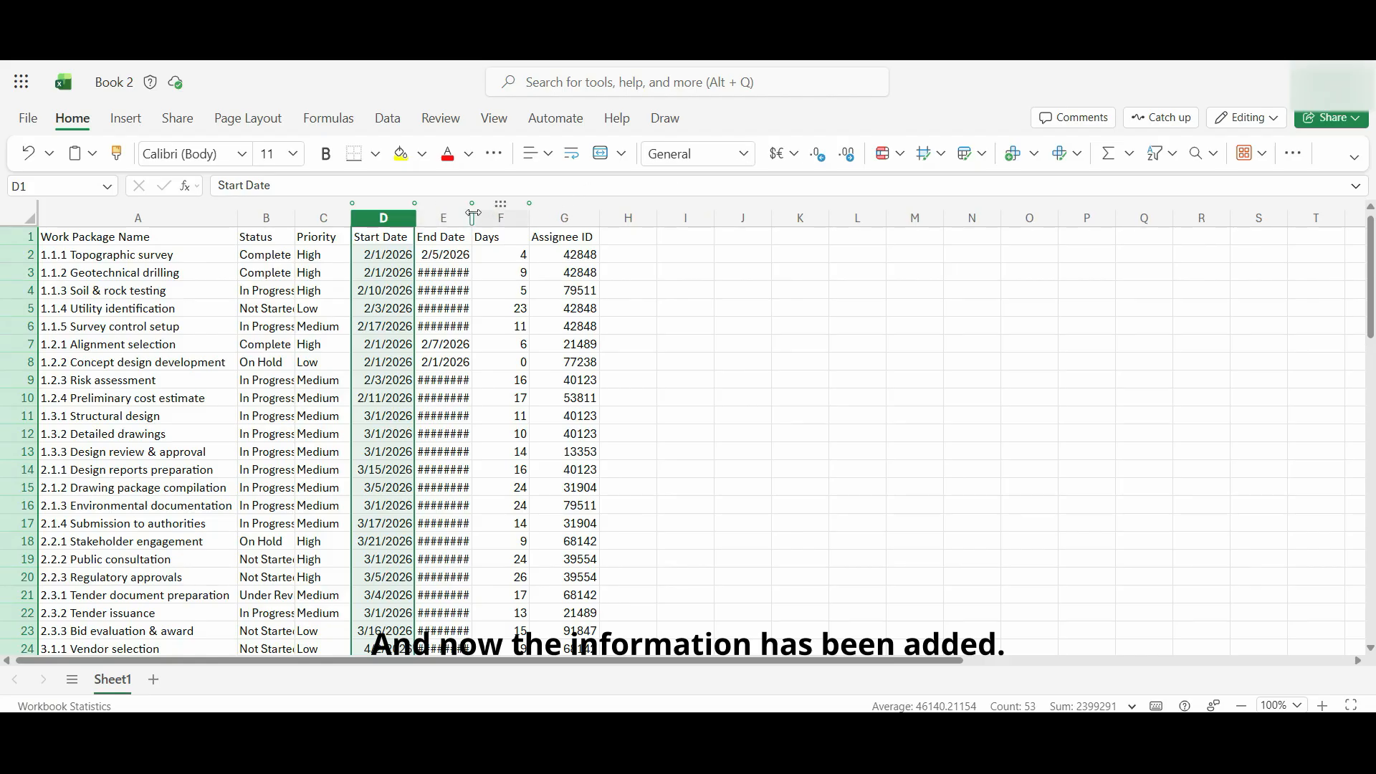
# Step: Autofit the End Date and Status columns so their contents display in full
pyautogui.doubleClick(472, 217)
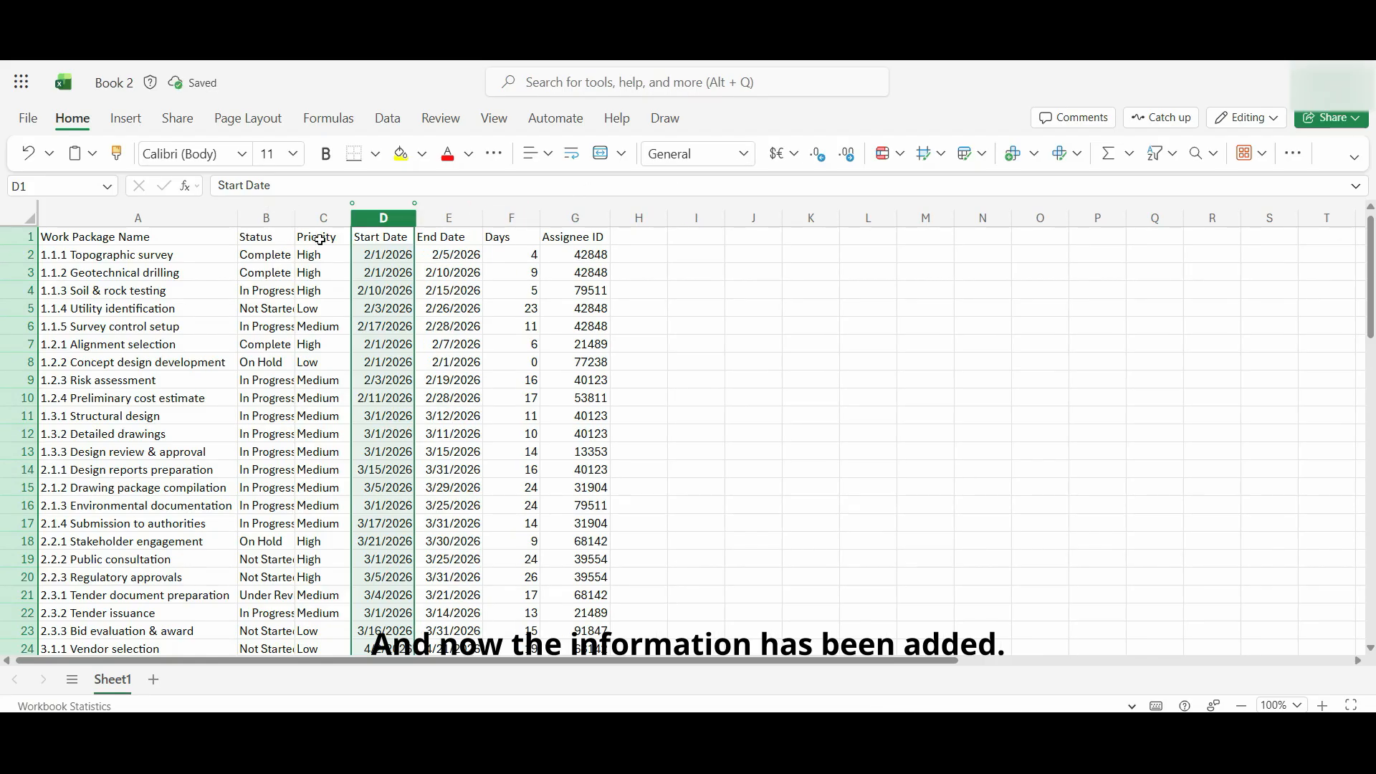
pyautogui.doubleClick(294, 217)
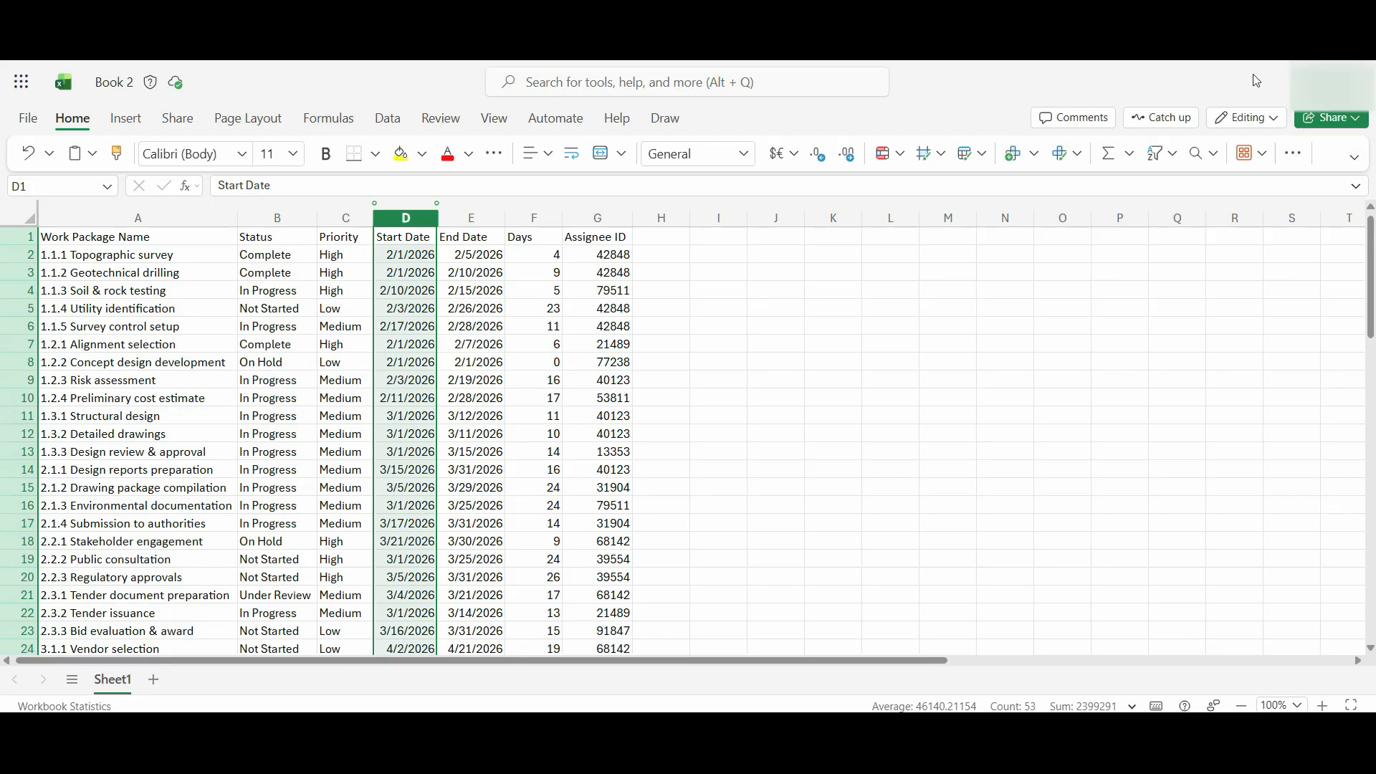
# Step: Rename the worksheet Sheet1 as "Project Schedule"
pyautogui.rightClick(122, 686)
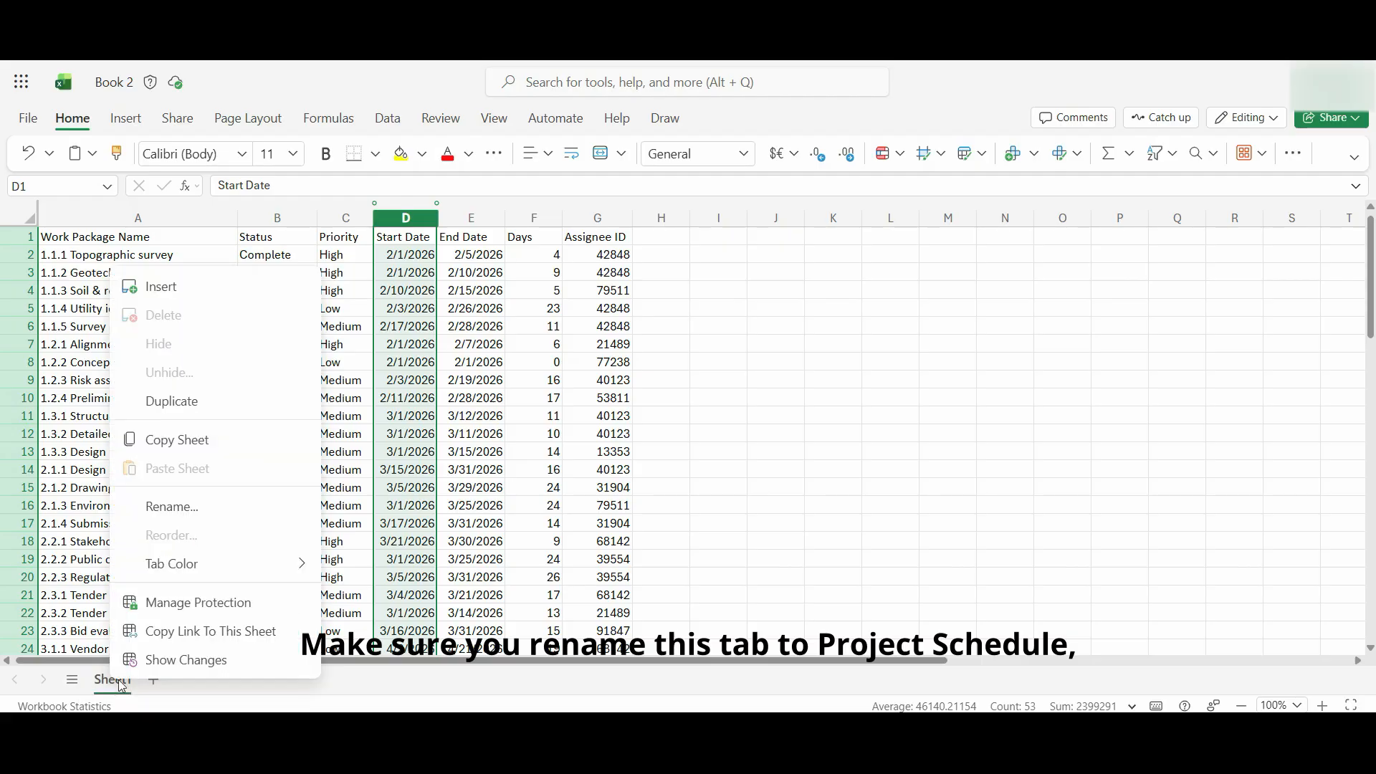
pyautogui.click(171, 516)
pyautogui.write('Project Schedule')
pyautogui.press('Return')
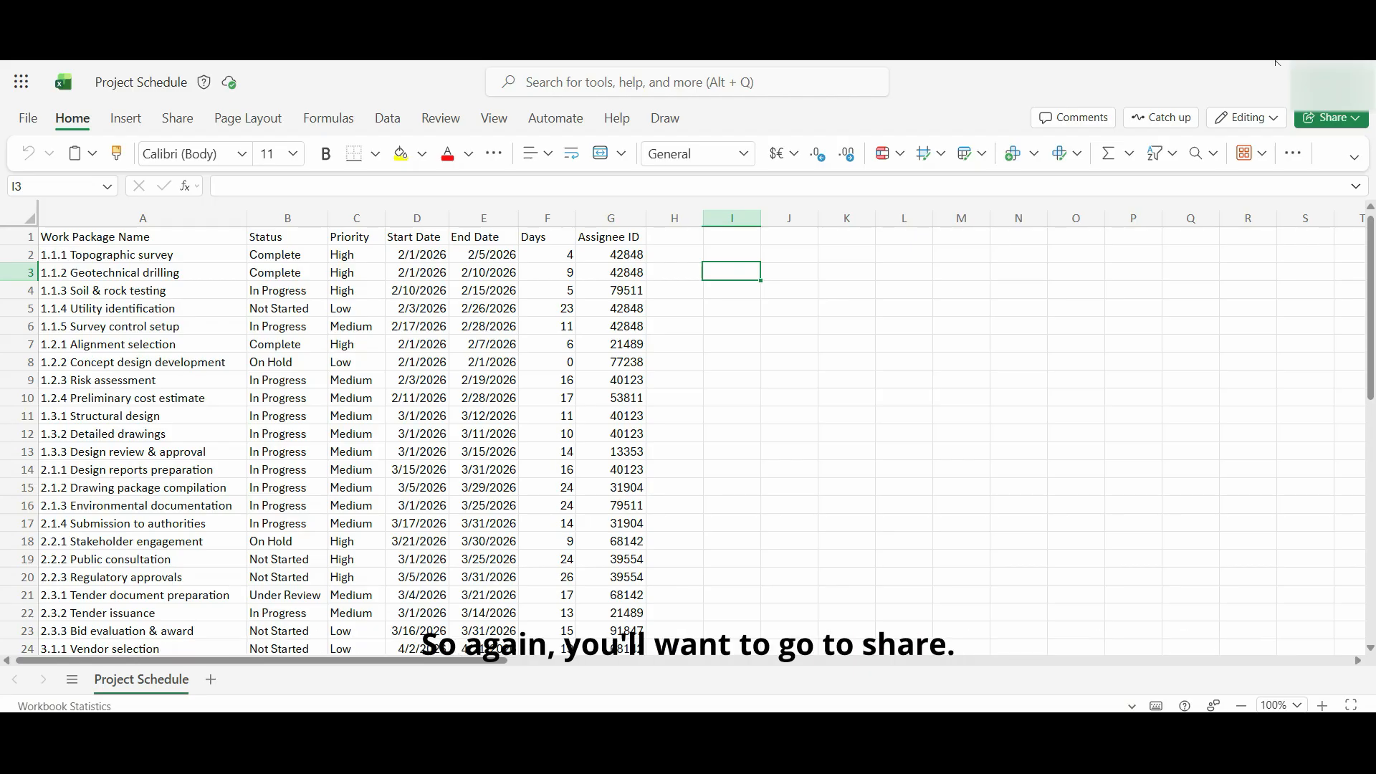
# Step: Copy the sharing link of the Project Schedule workbook and paste it into cell I3 for editing
pyautogui.click(178, 118)
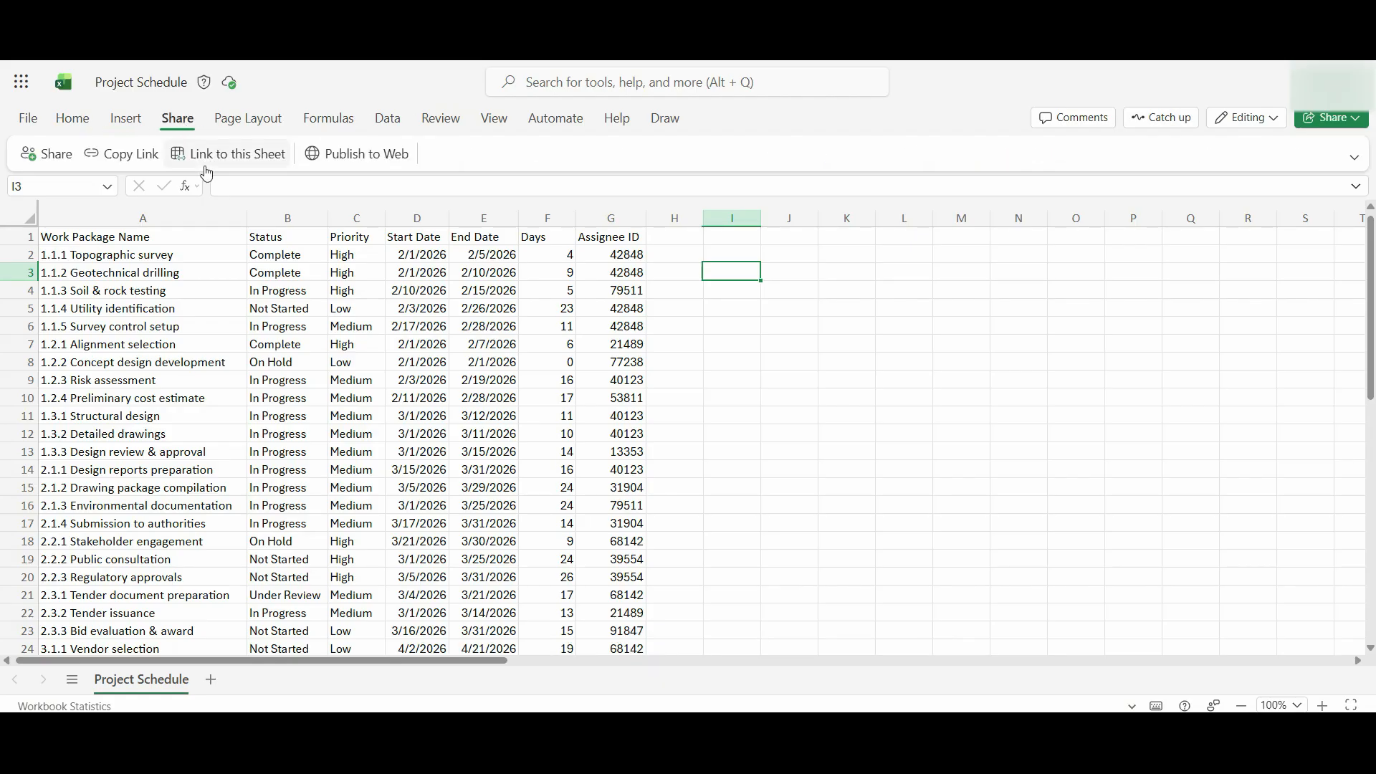
pyautogui.click(130, 159)
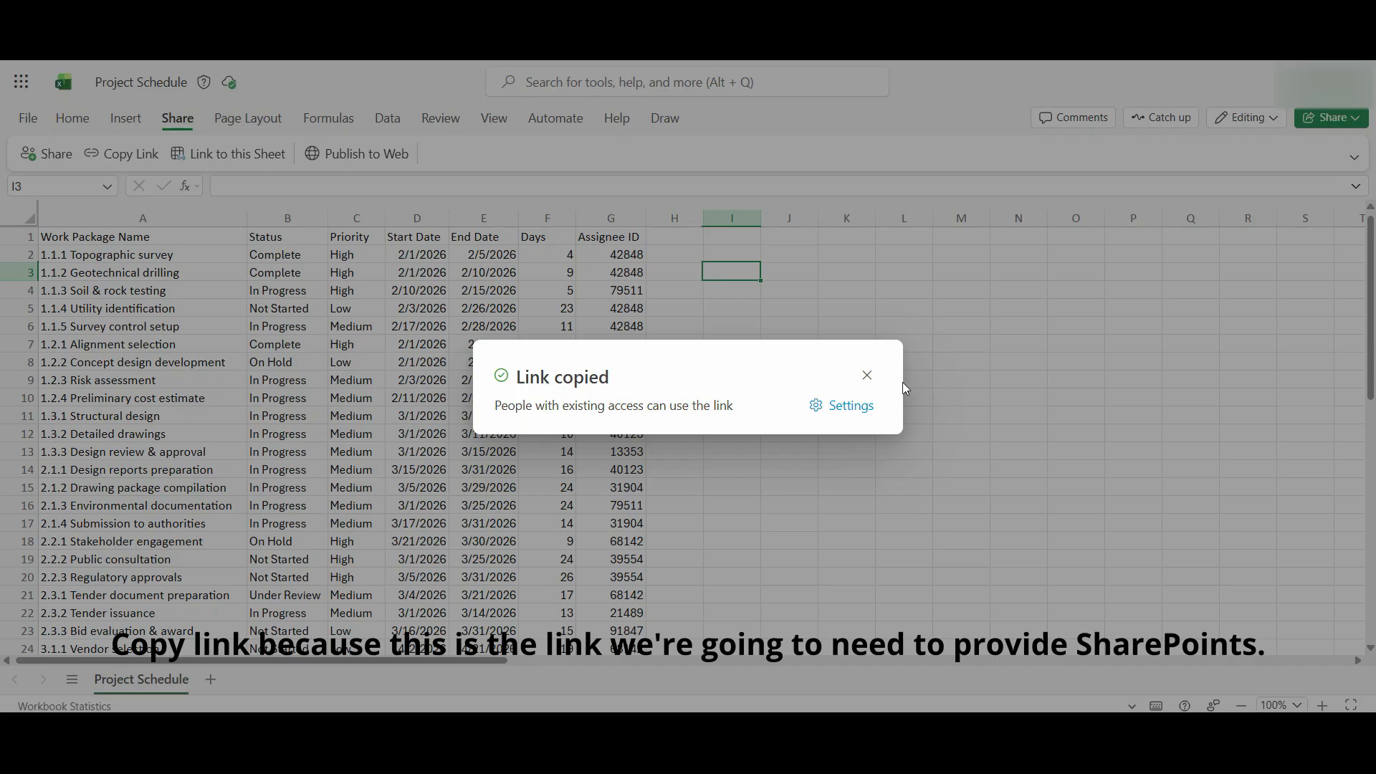
pyautogui.click(867, 375)
pyautogui.click(670, 187)
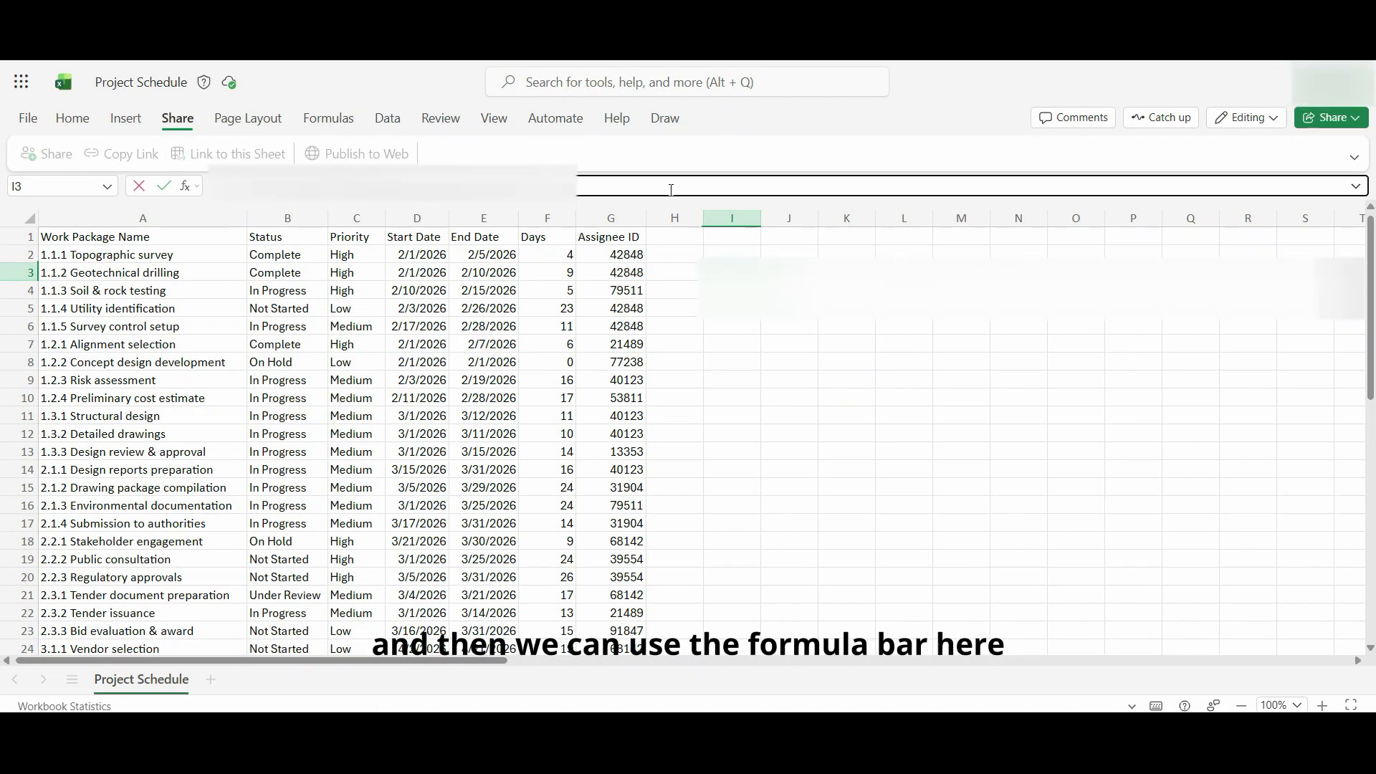
pyautogui.hotkey('ctrl', 'v')
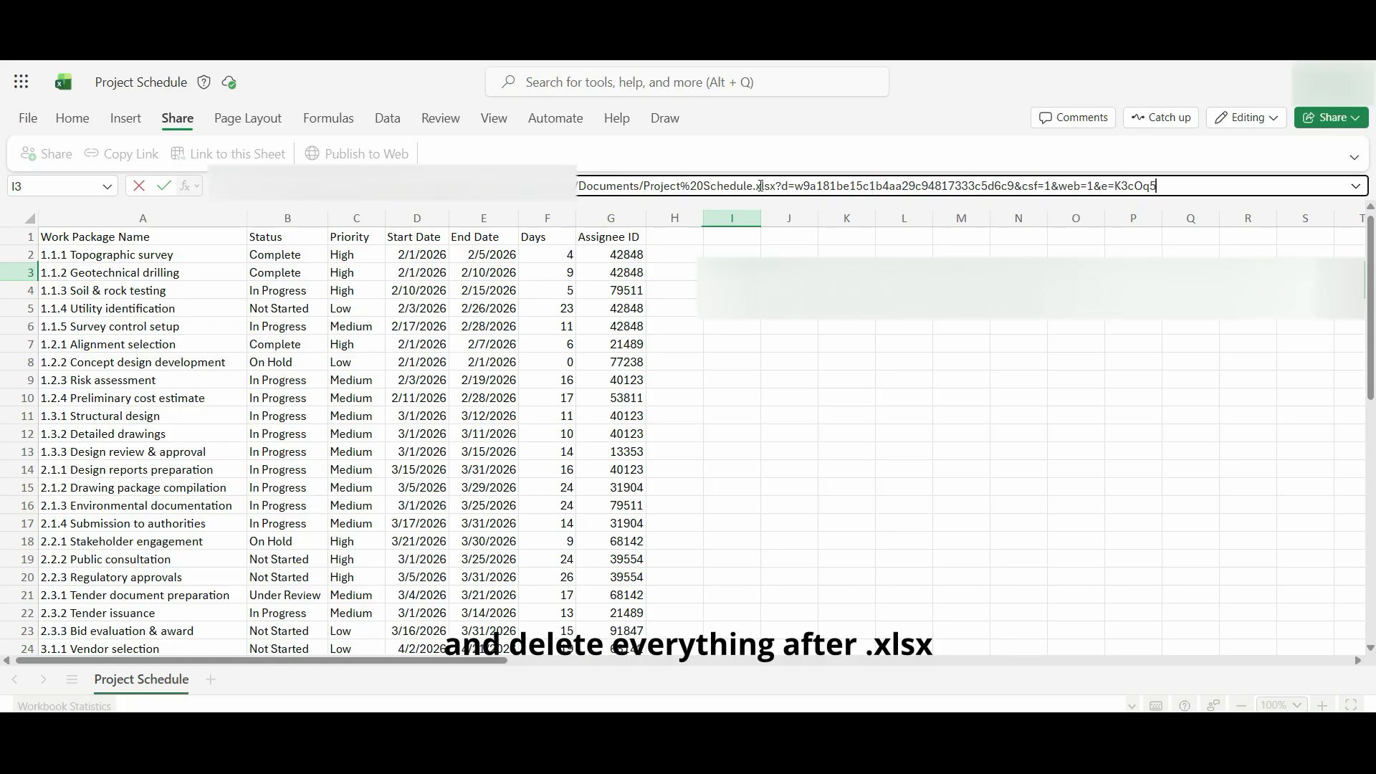
# Step: Remove everything after .xlsx from the pasted link, copy the shortened link and discard the cell entry
pyautogui.moveTo(783, 188); pyautogui.dragTo(1198, 206)
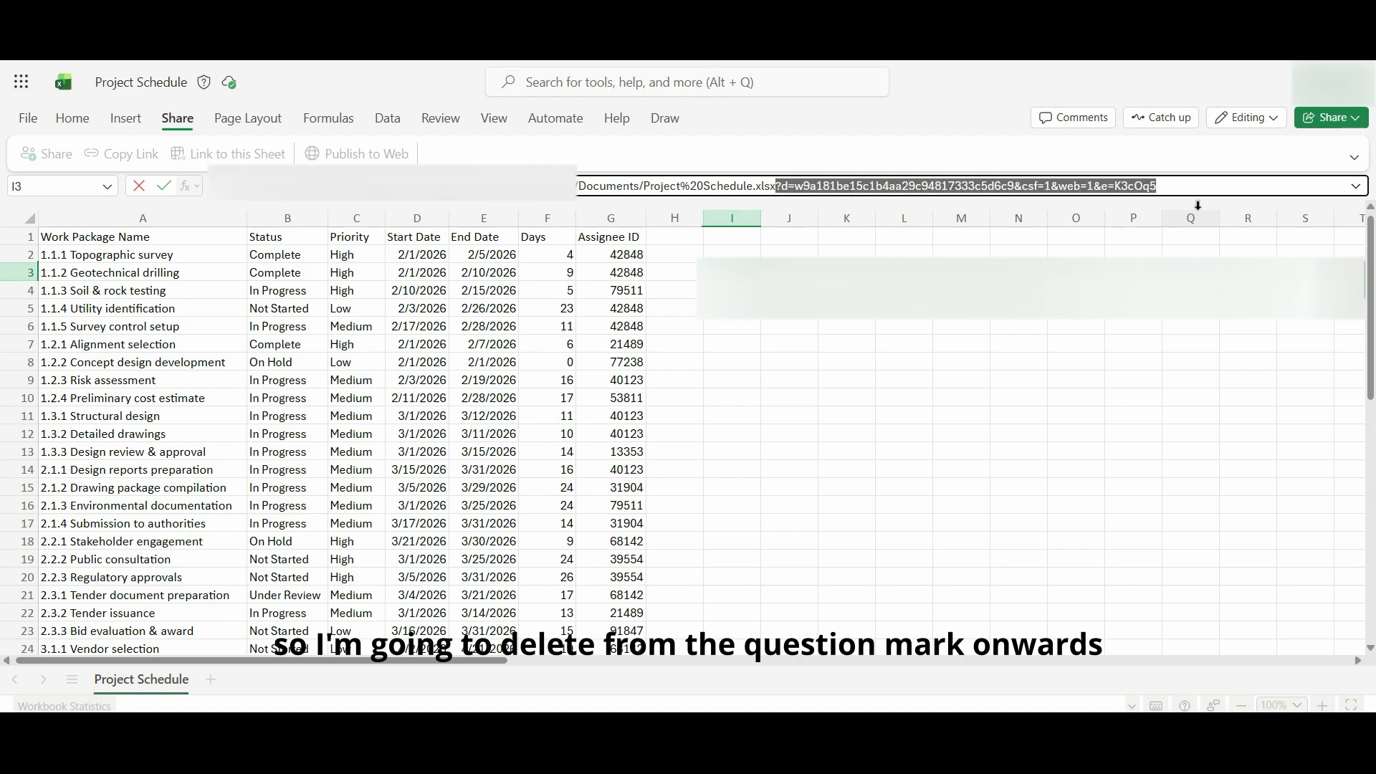
pyautogui.press('Delete')
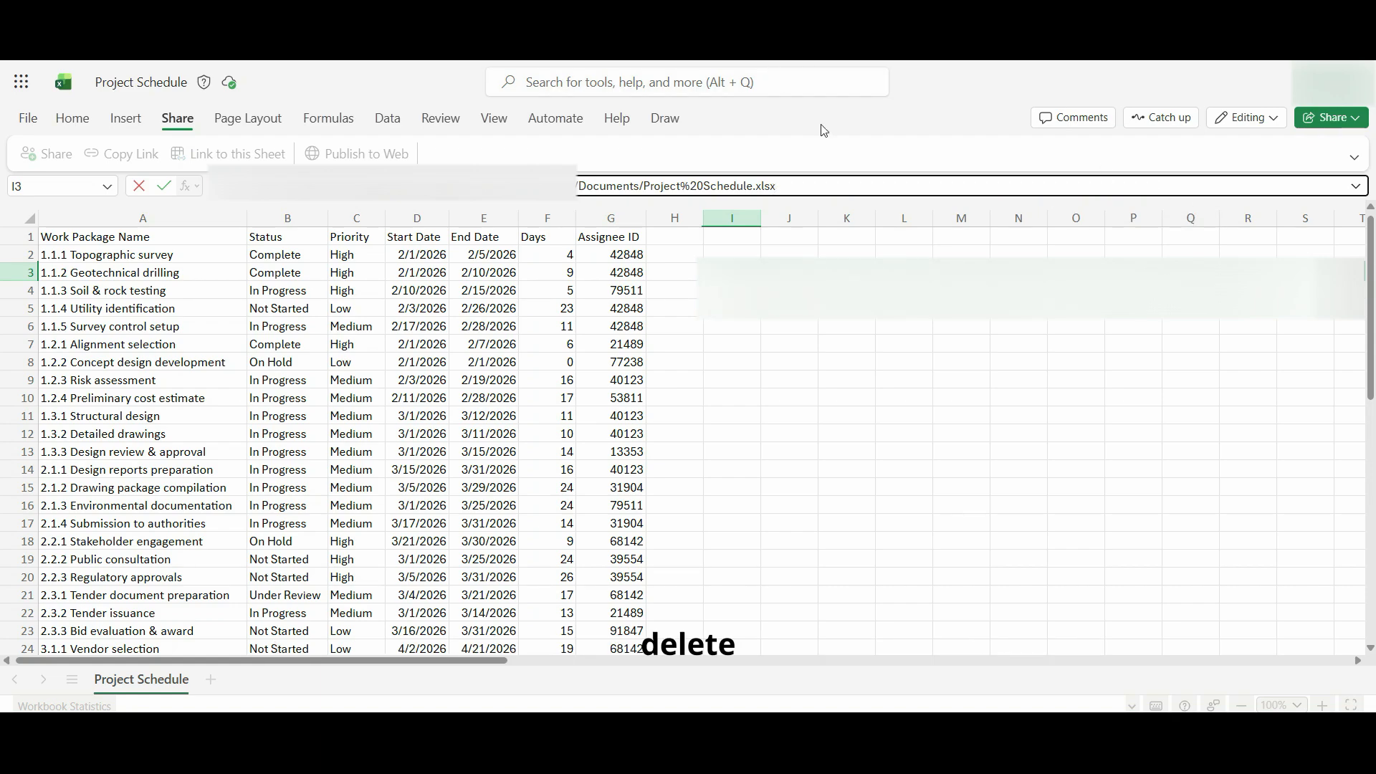
pyautogui.moveTo(786, 187); pyautogui.dragTo(304, 187)
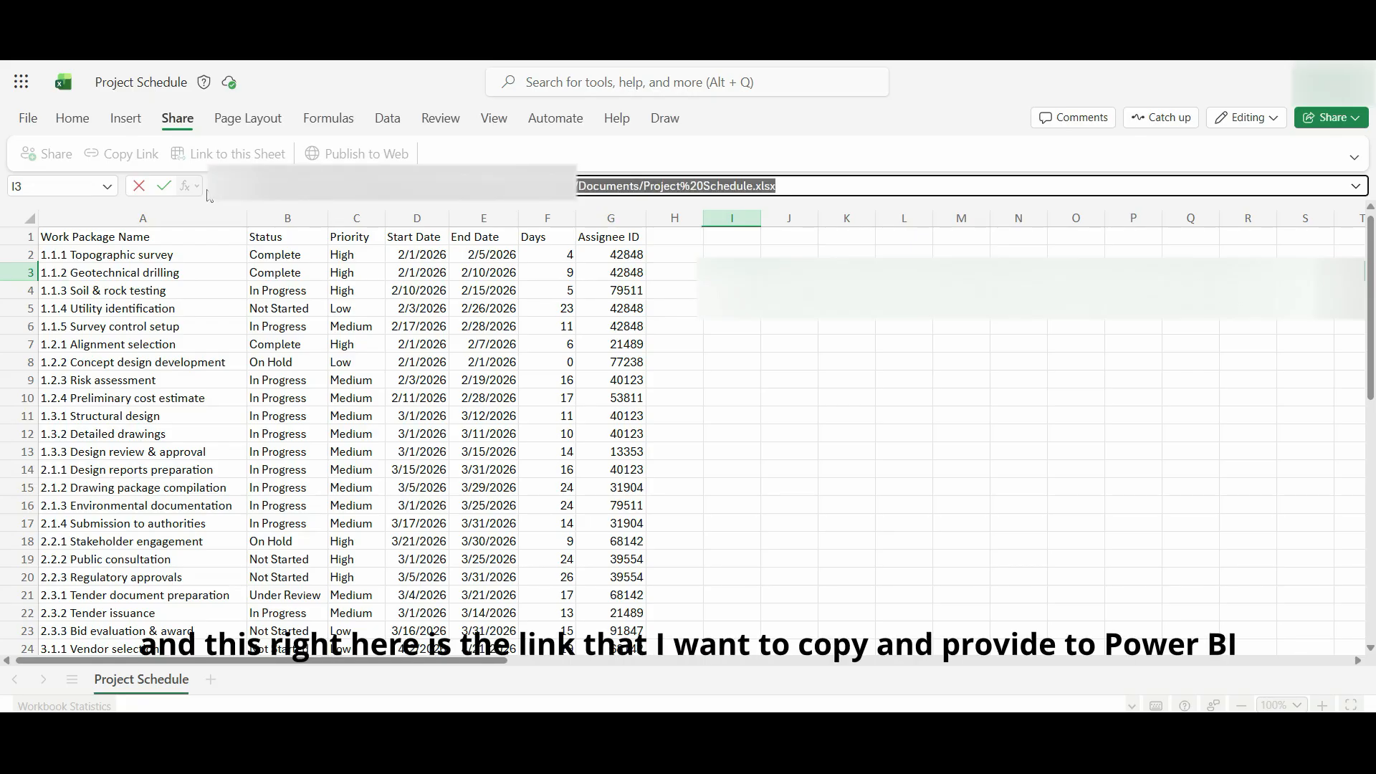
pyautogui.press('Escape')
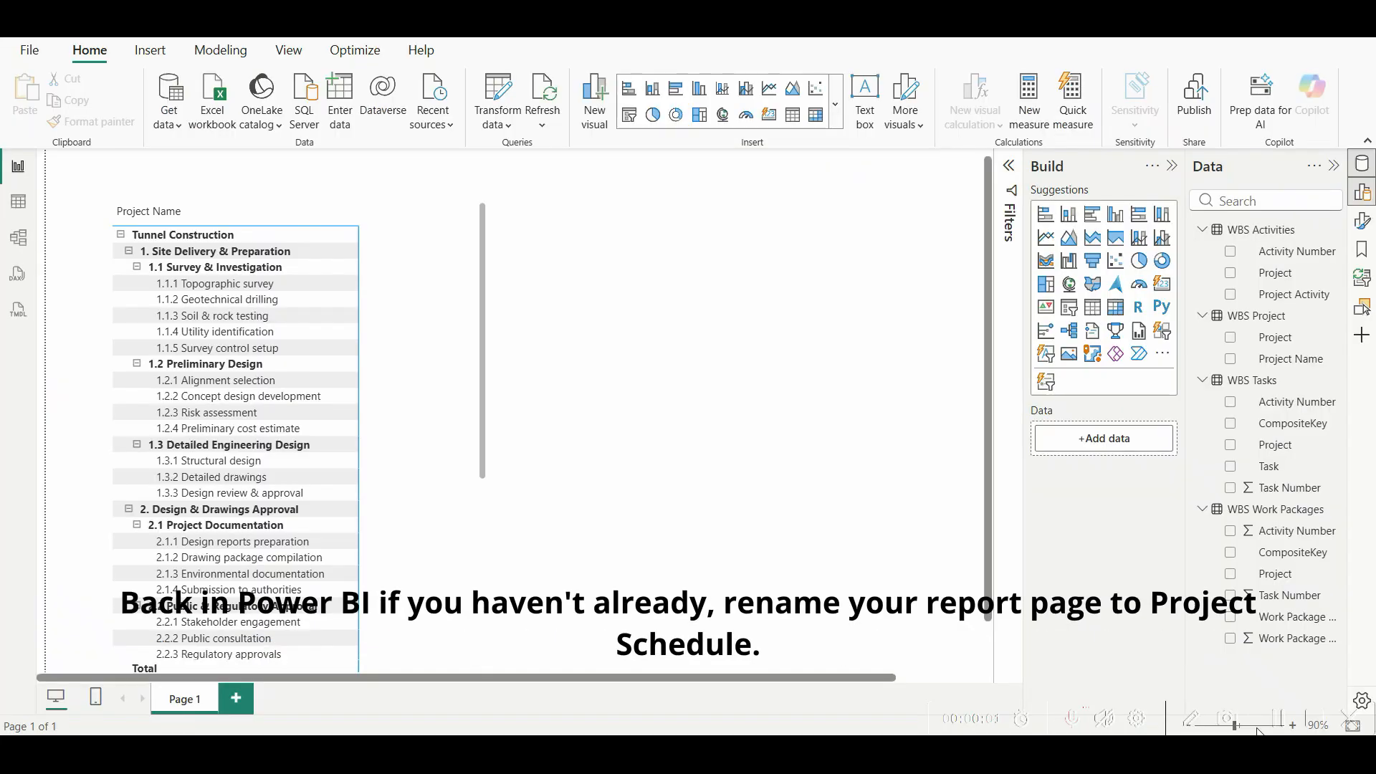
# Step: Switch to Power BI and rename the report page Page 1 as "Project Schedule"
pyautogui.rightClick(184, 701)
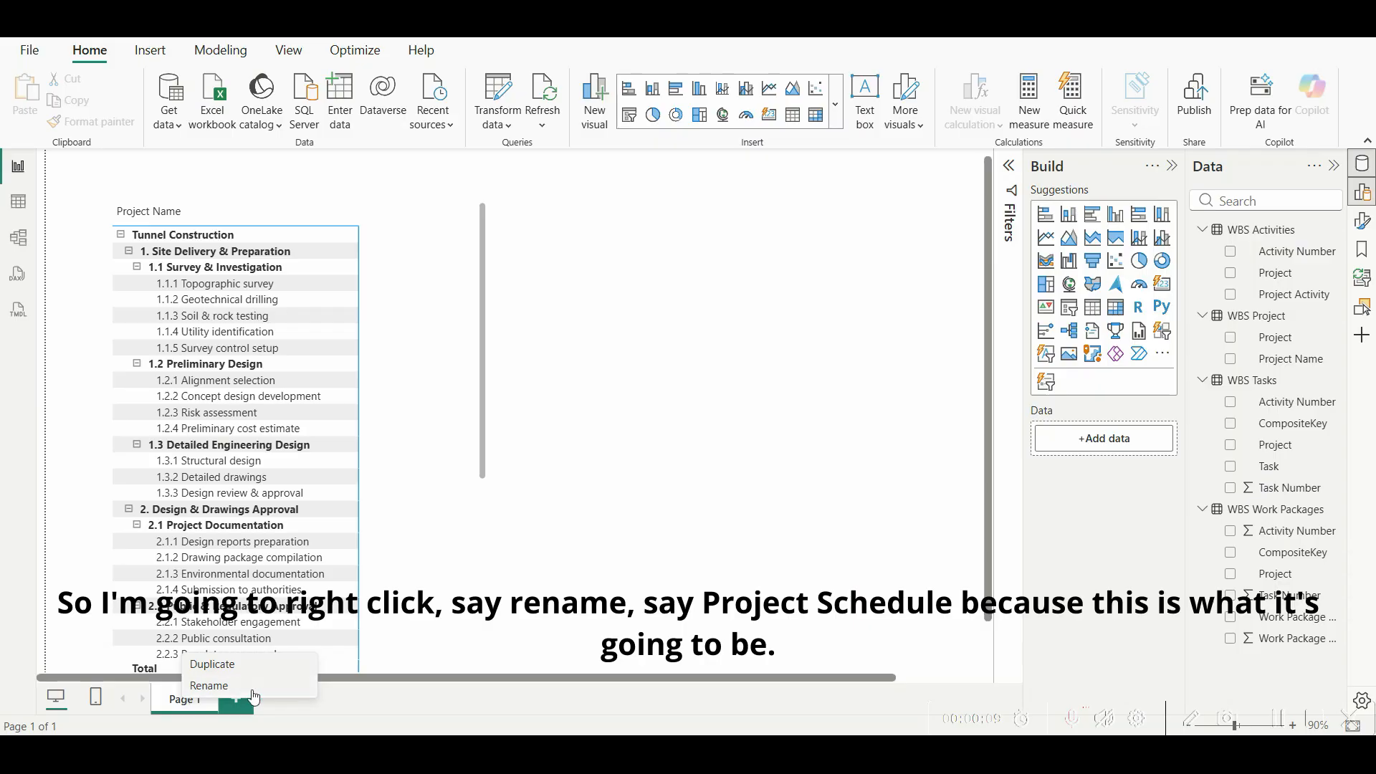
pyautogui.press('Escape')
pyautogui.write('Projec')
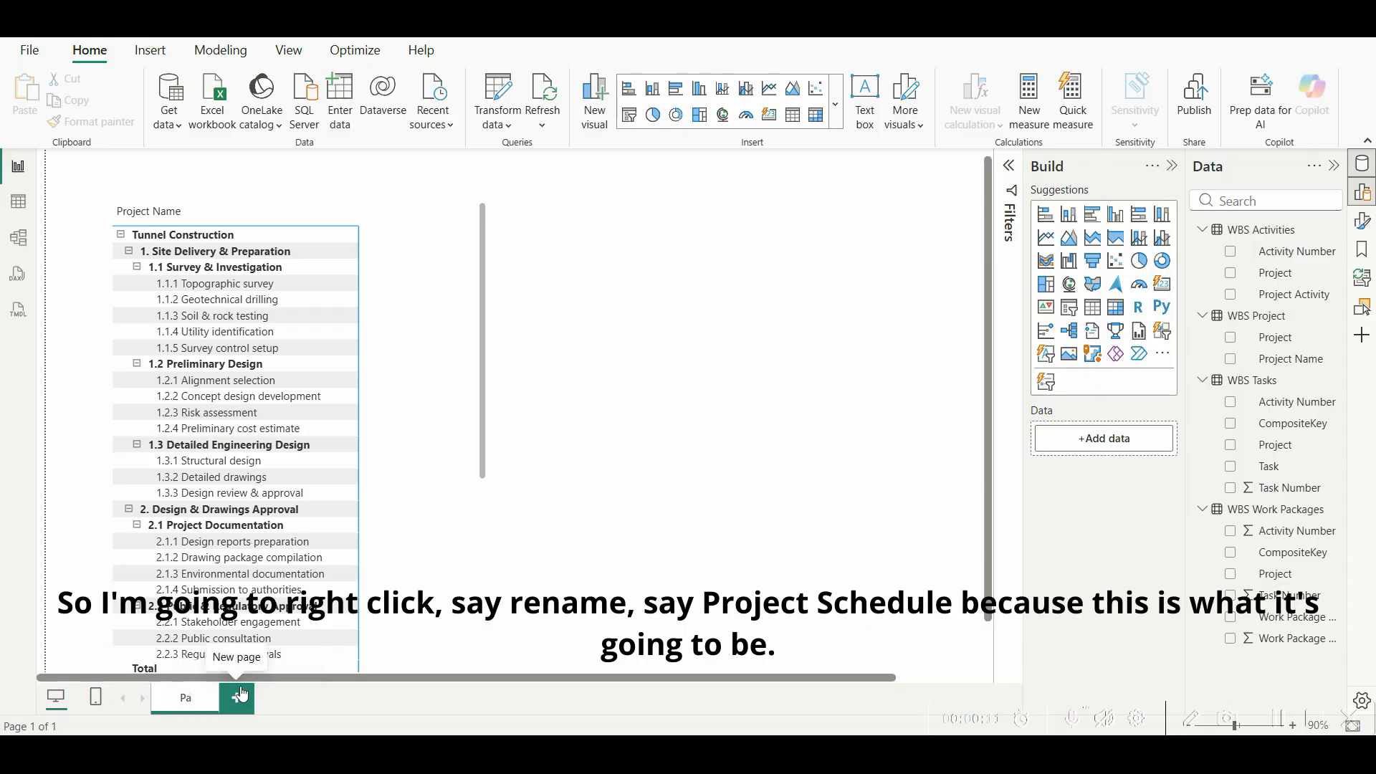
pyautogui.write('t Sche')
pyautogui.write('dule')
pyautogui.press('Return')
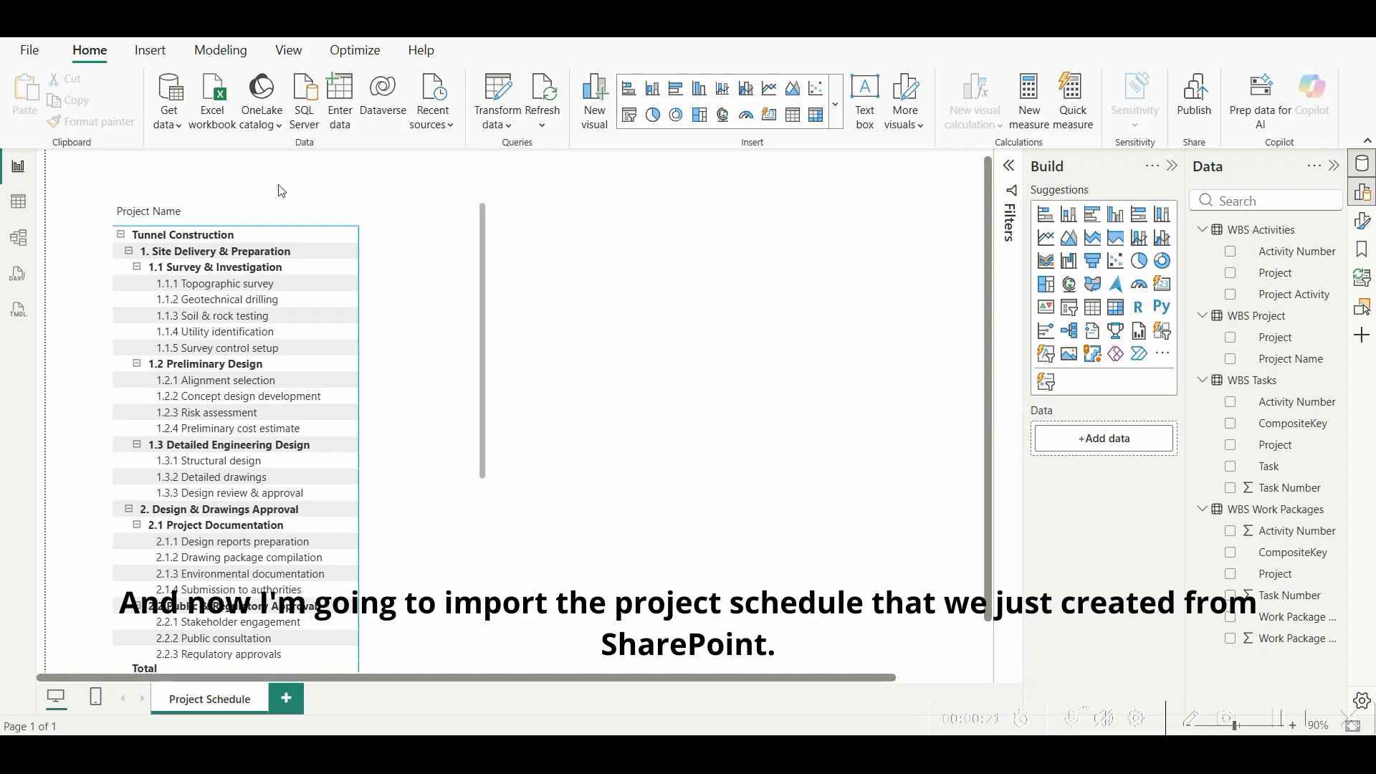
# Step: Search the data sources for "web" and start a connection with the Web connector
pyautogui.click(167, 115)
pyautogui.click(170, 96)
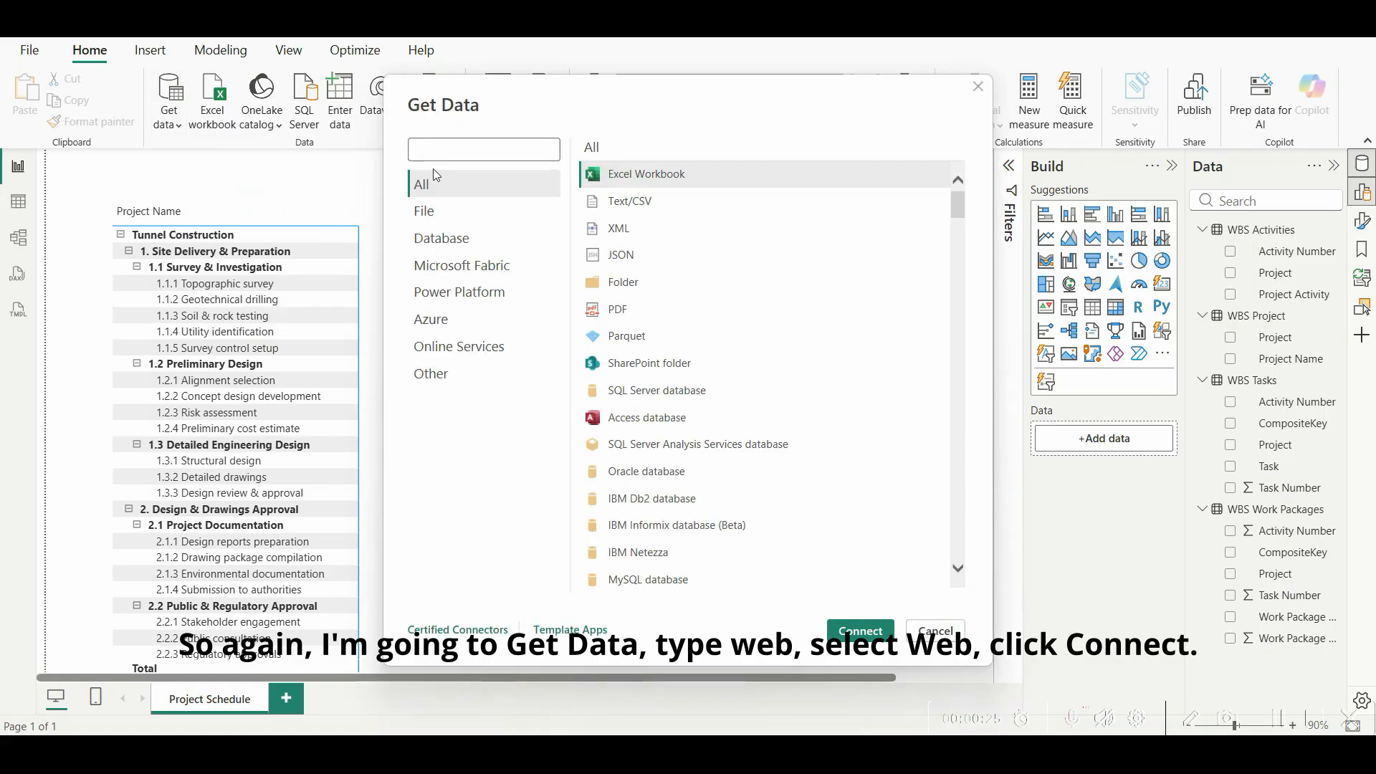
pyautogui.write('web')
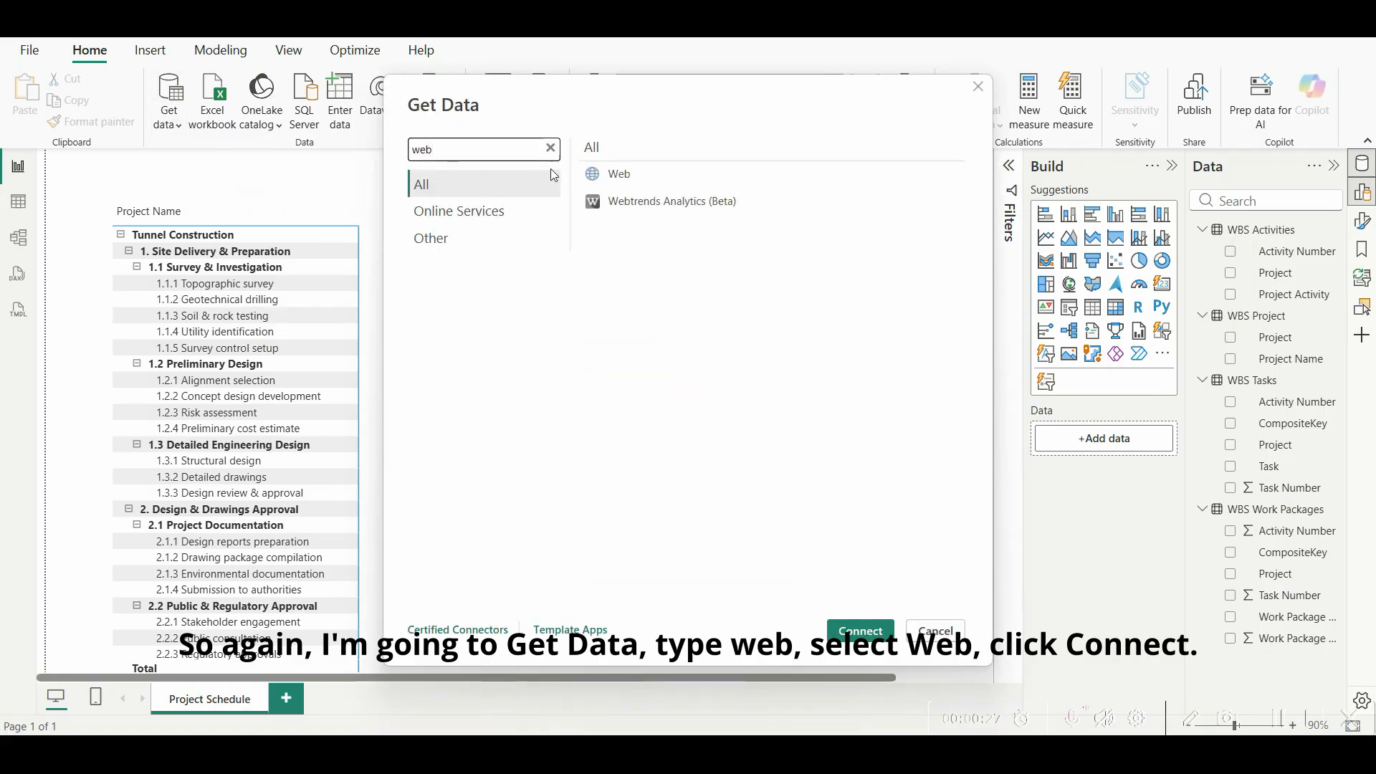
pyautogui.click(655, 173)
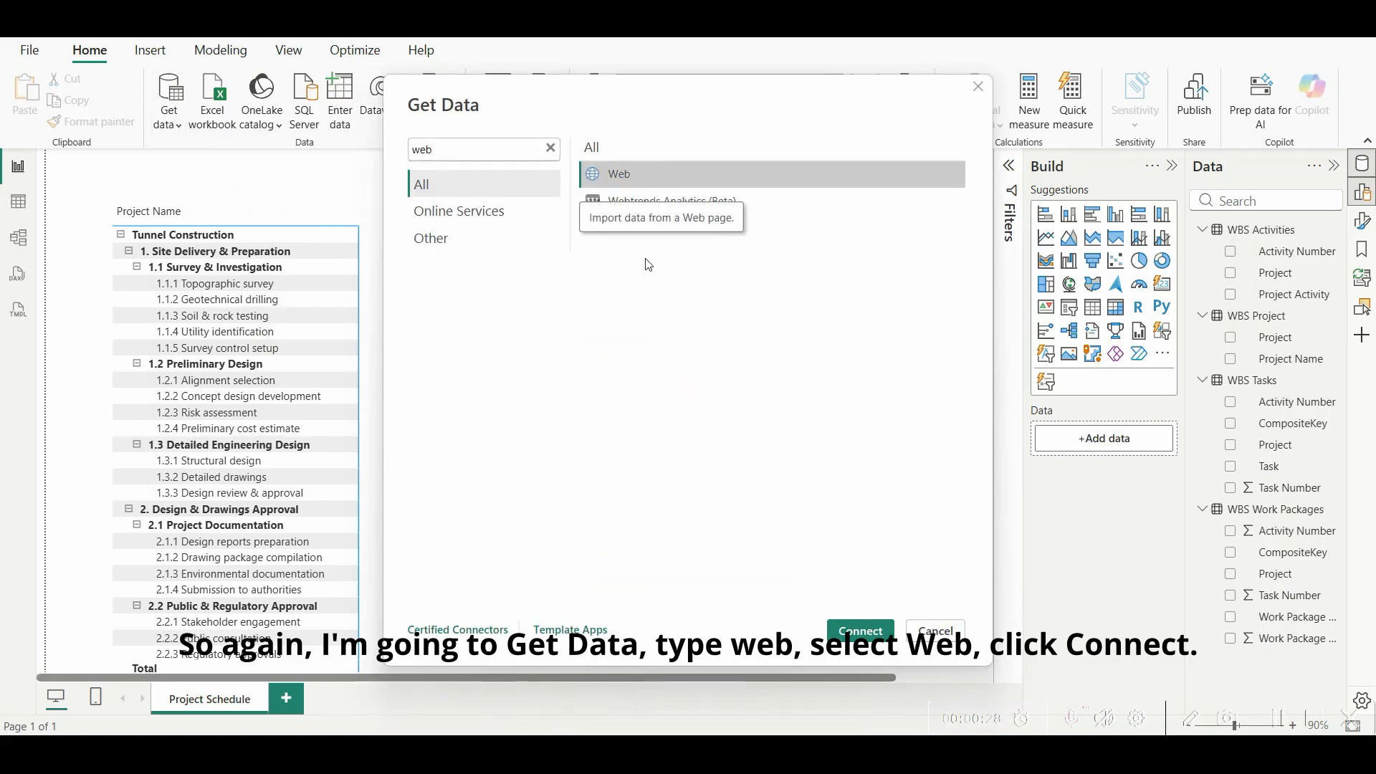
pyautogui.click(875, 629)
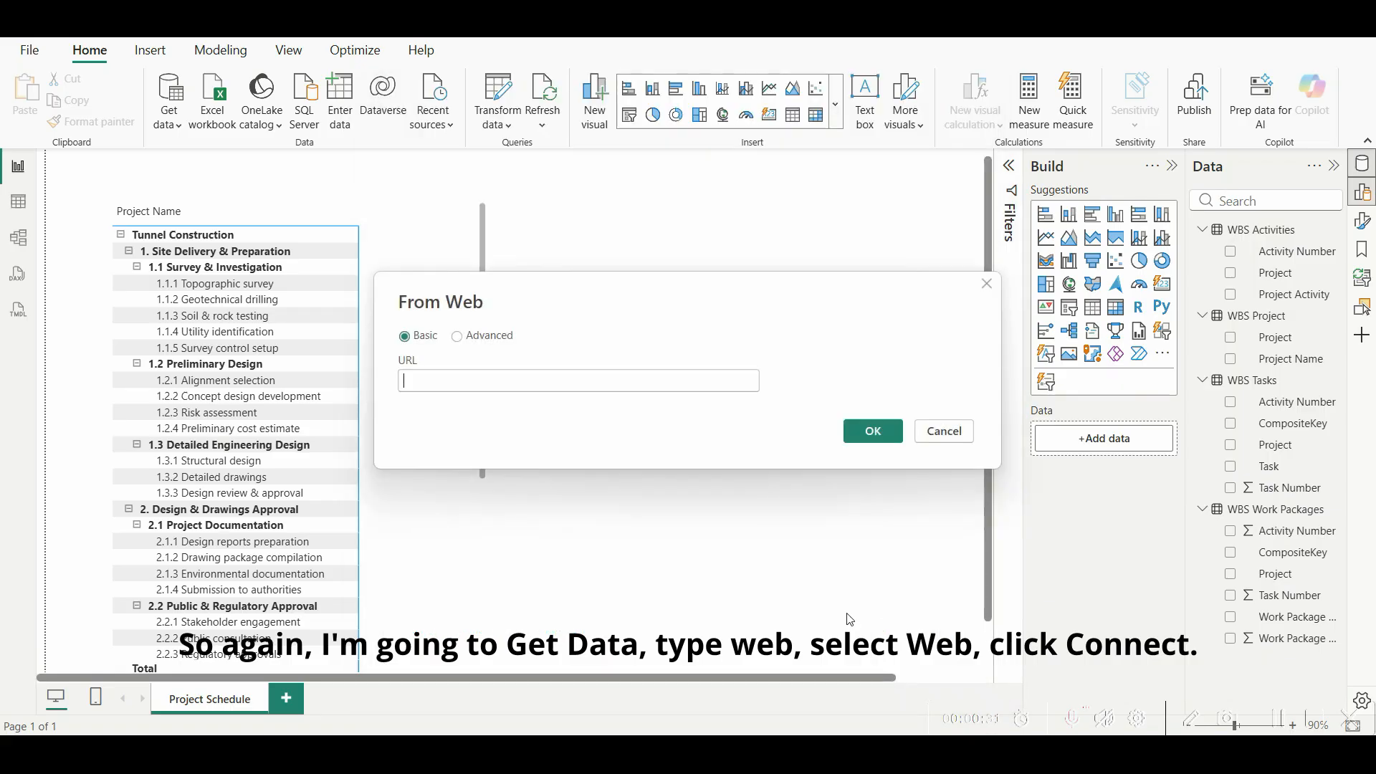
# Step: Connect to the copied workbook link ending in Project%20Schedule.xlsx and select its Project Schedule sheet for import
pyautogui.hotkey('ctrl', 'v')
pyautogui.hotkey('ctrl', 'v')
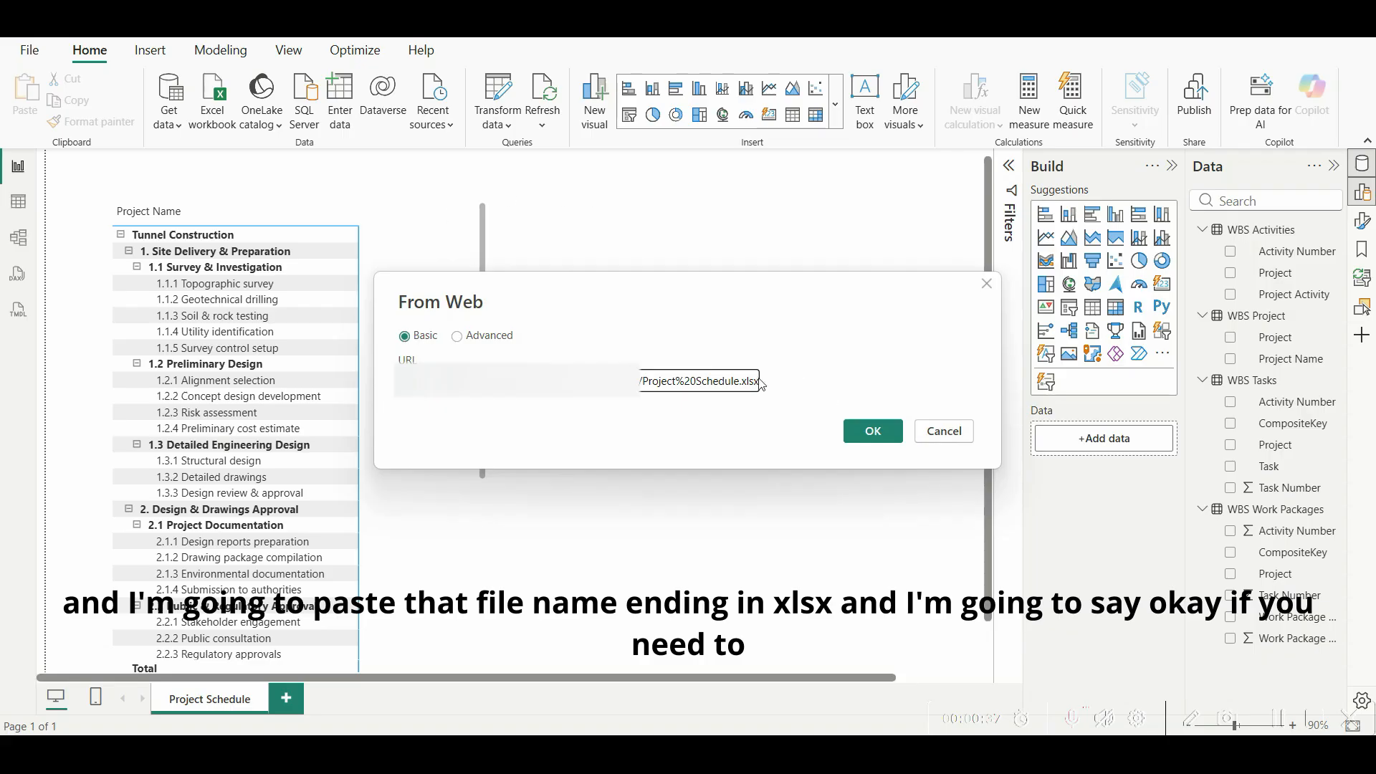
pyautogui.click(880, 437)
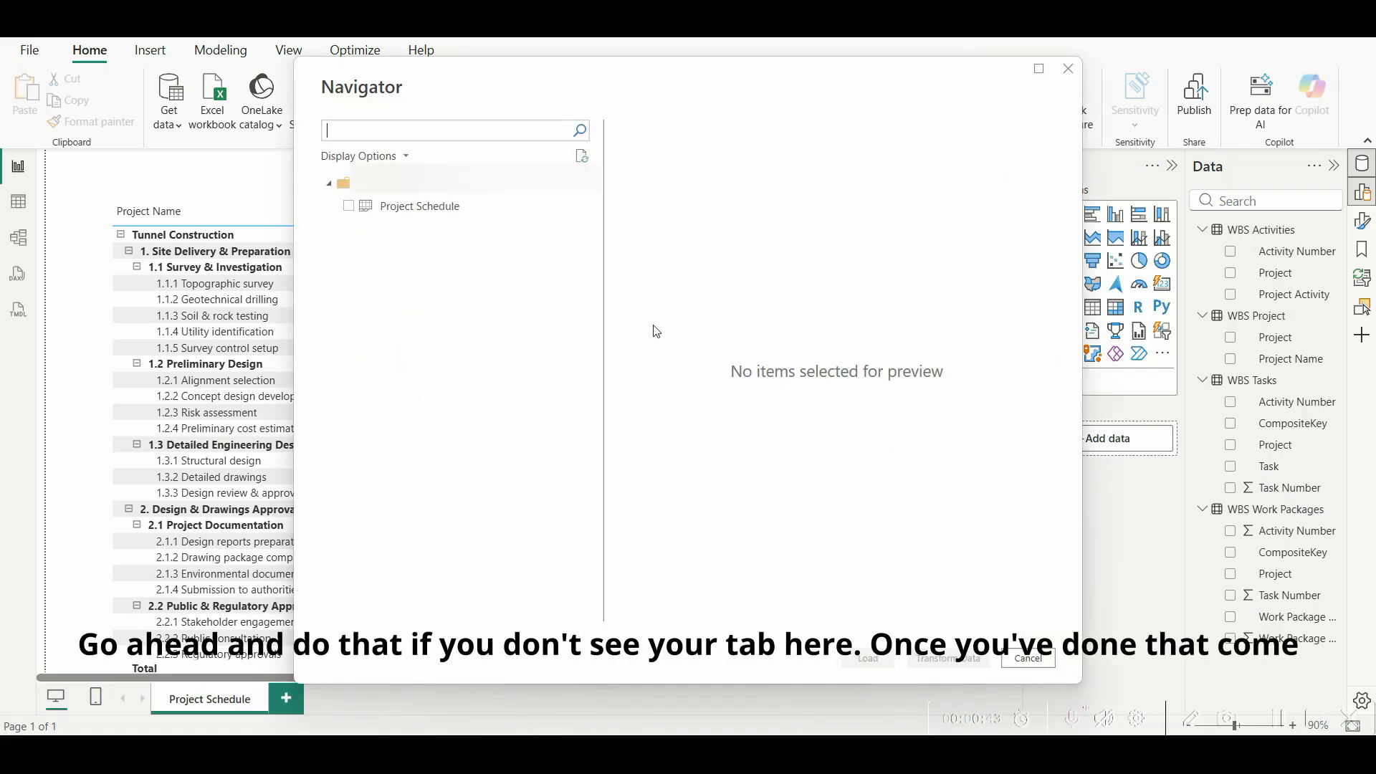
pyautogui.click(349, 207)
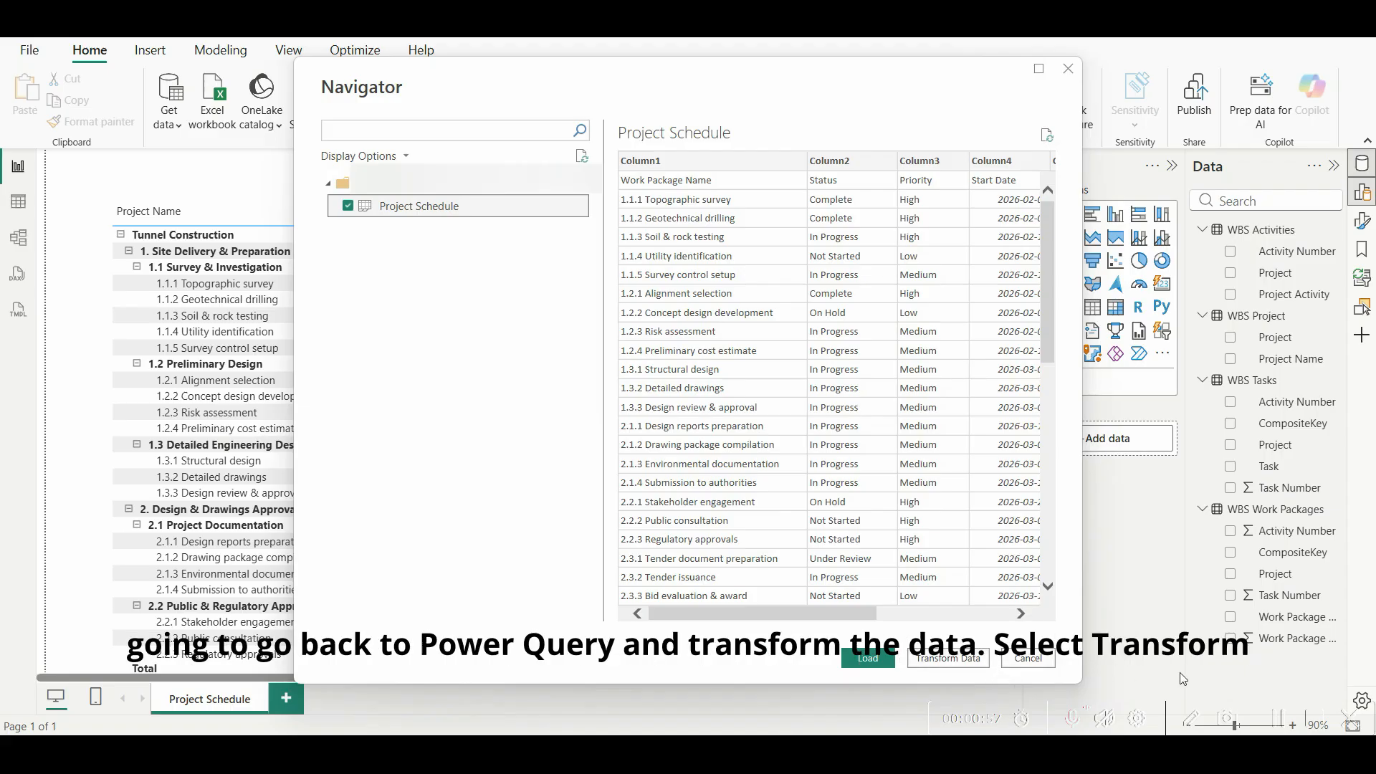
# Step: Open the Project Schedule sheet for transformation in Power Query and promote its first row to column headers
pyautogui.click(950, 657)
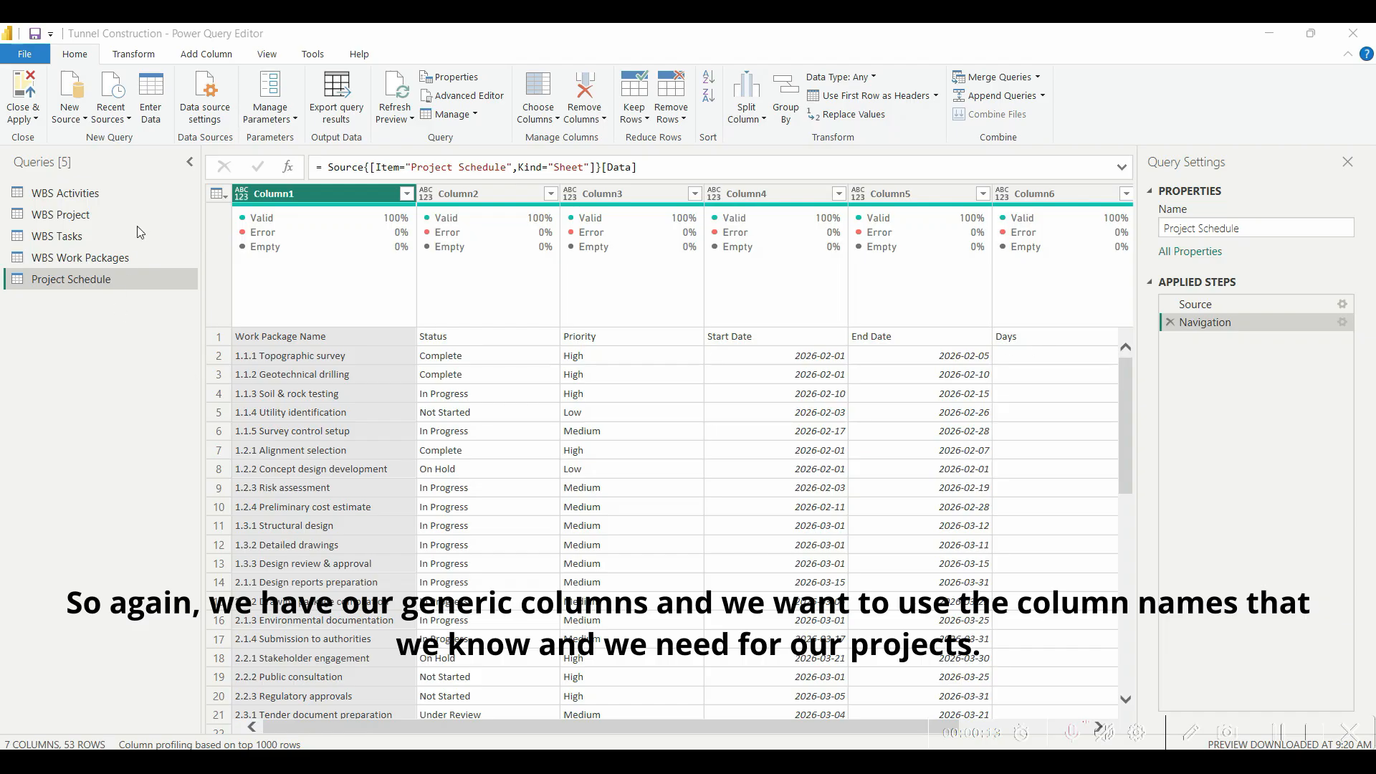
pyautogui.click(120, 52)
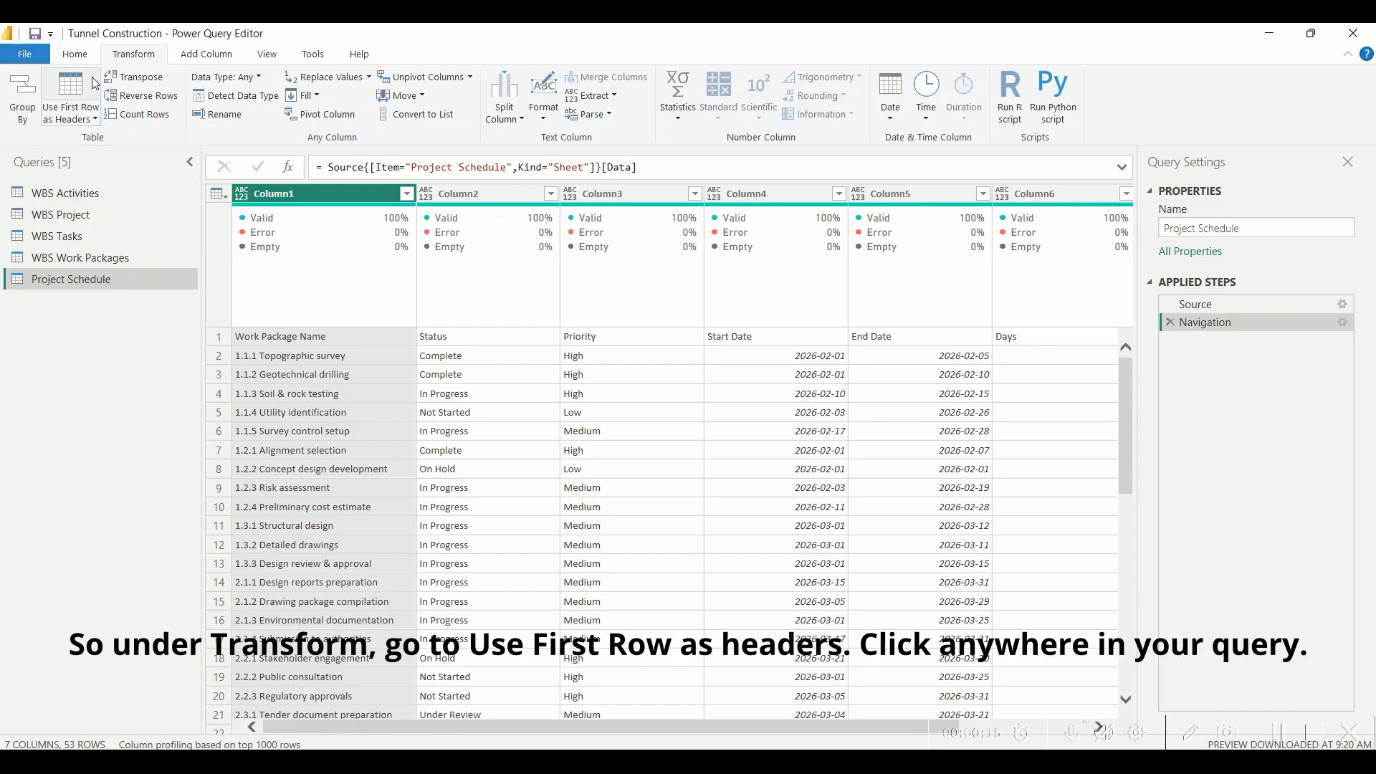
pyautogui.click(71, 87)
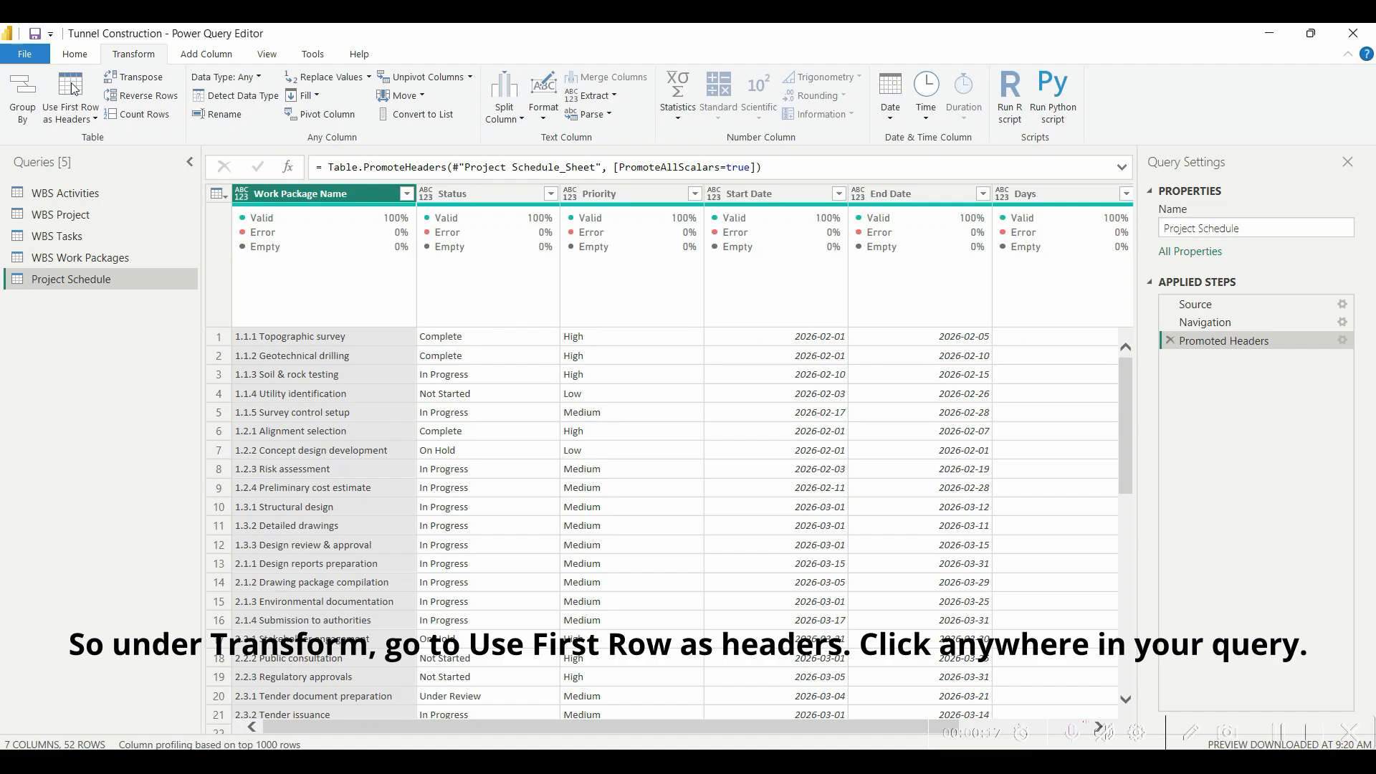
pyautogui.click(340, 283)
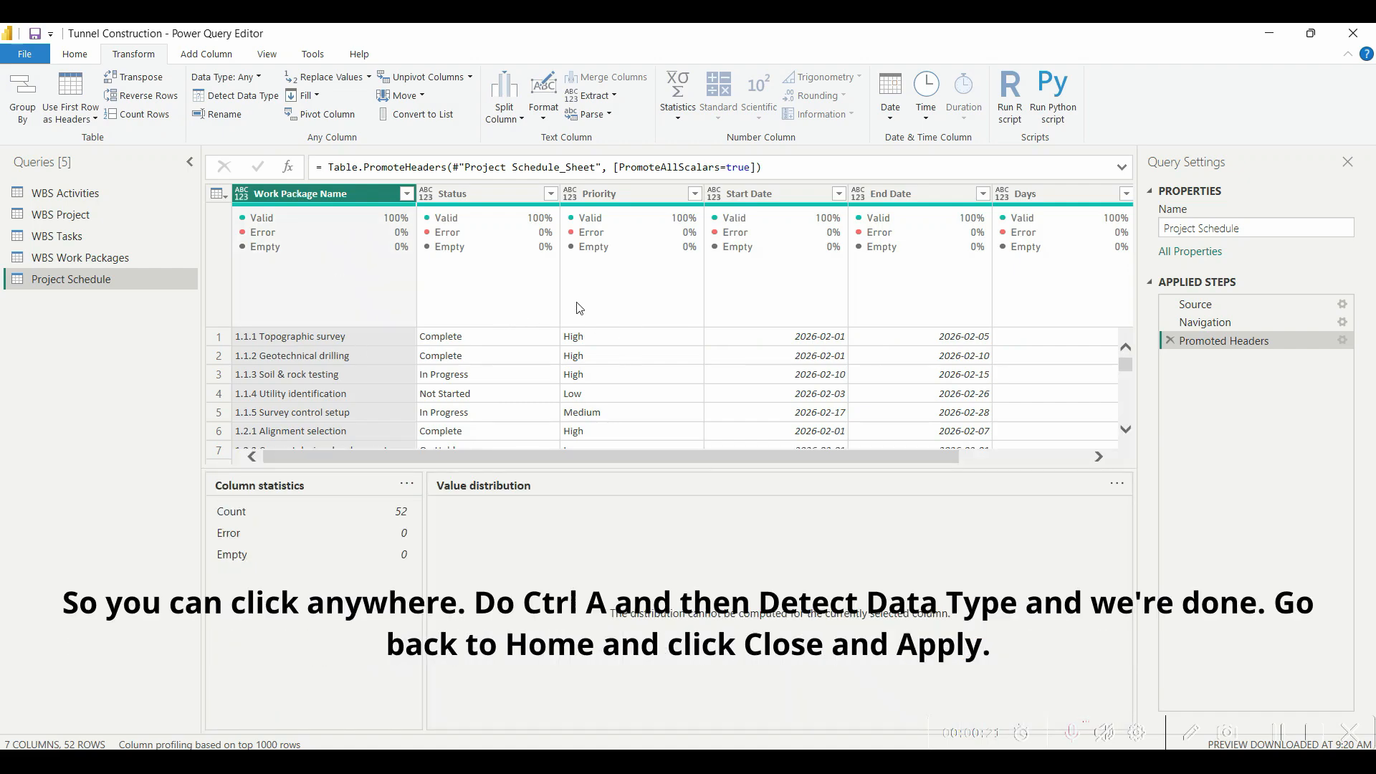
# Step: Detect the data types of all Project Schedule columns, then close Power Query and apply the changes
pyautogui.click(605, 296)
pyautogui.hotkey('ctrl', 'a')
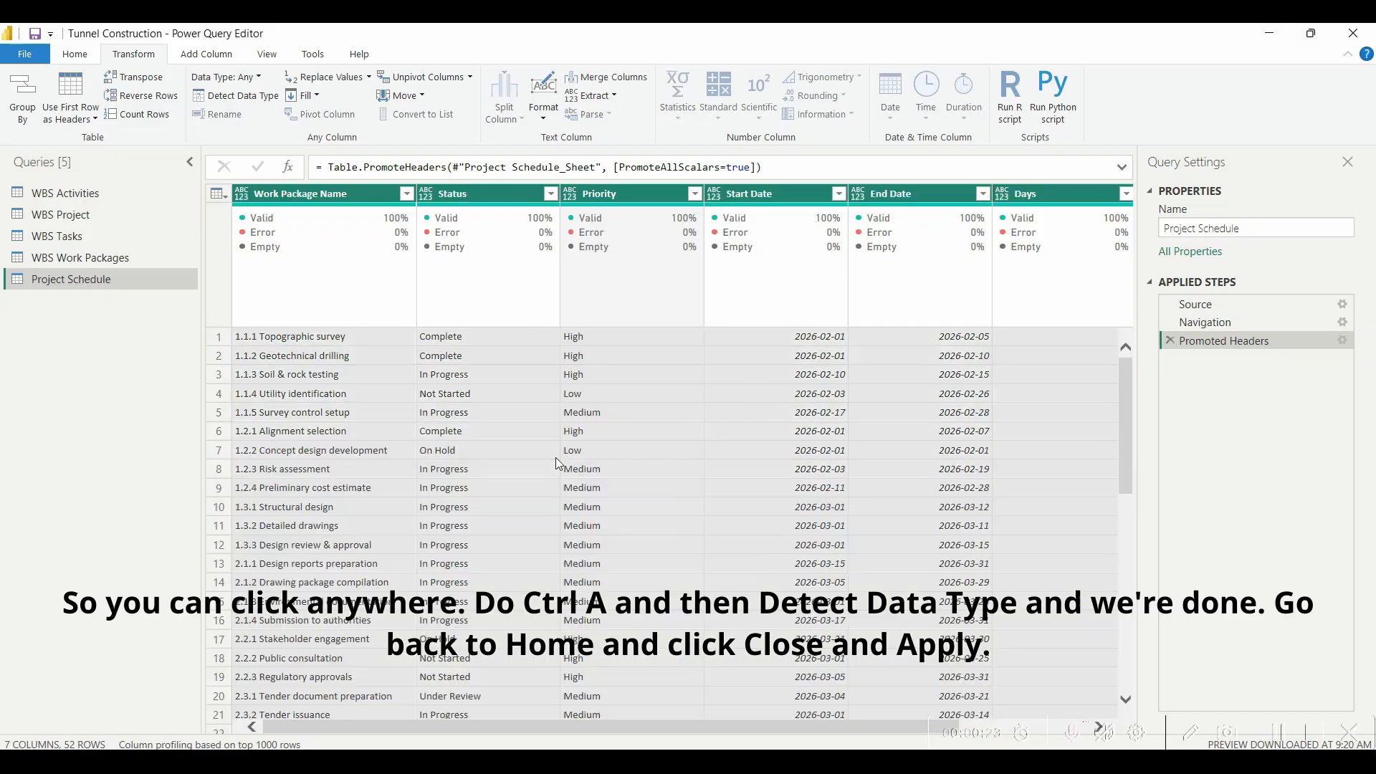
pyautogui.click(222, 95)
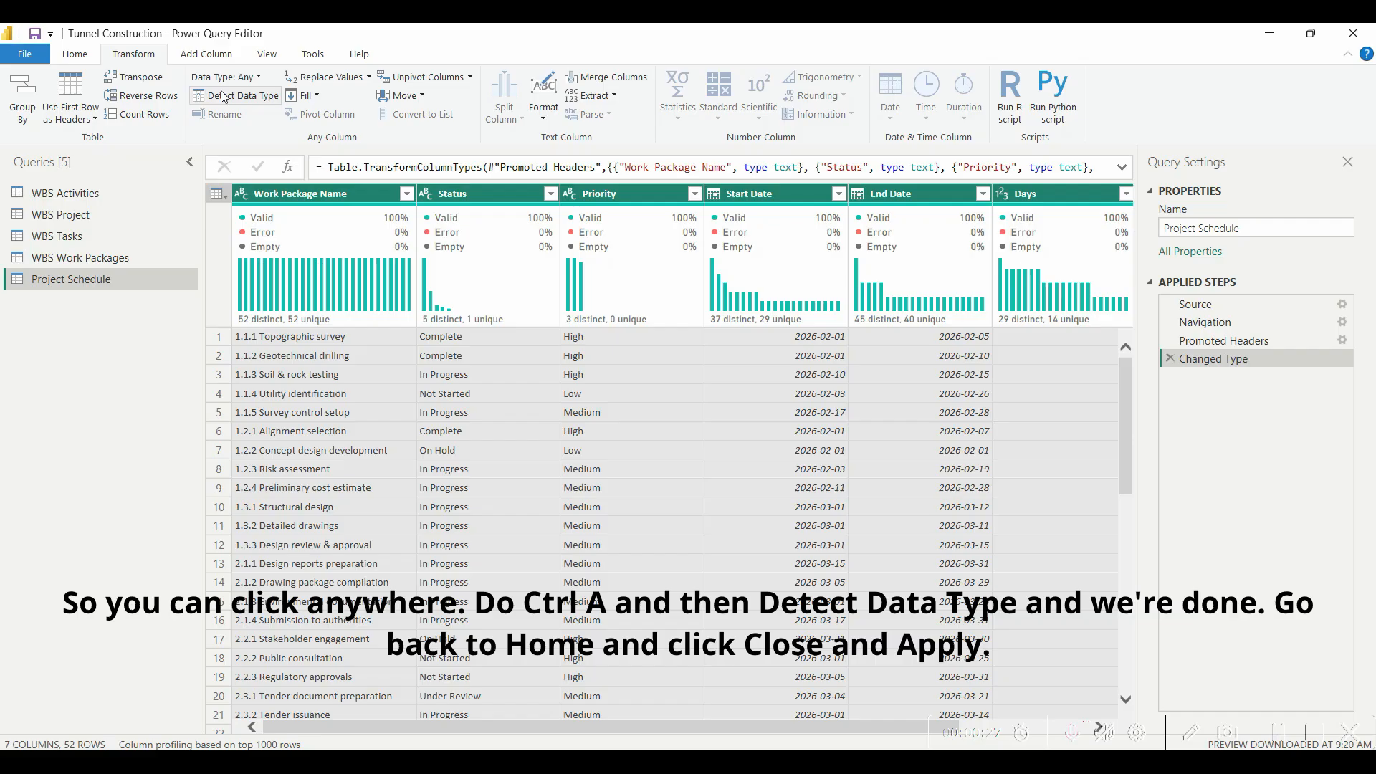
pyautogui.click(75, 57)
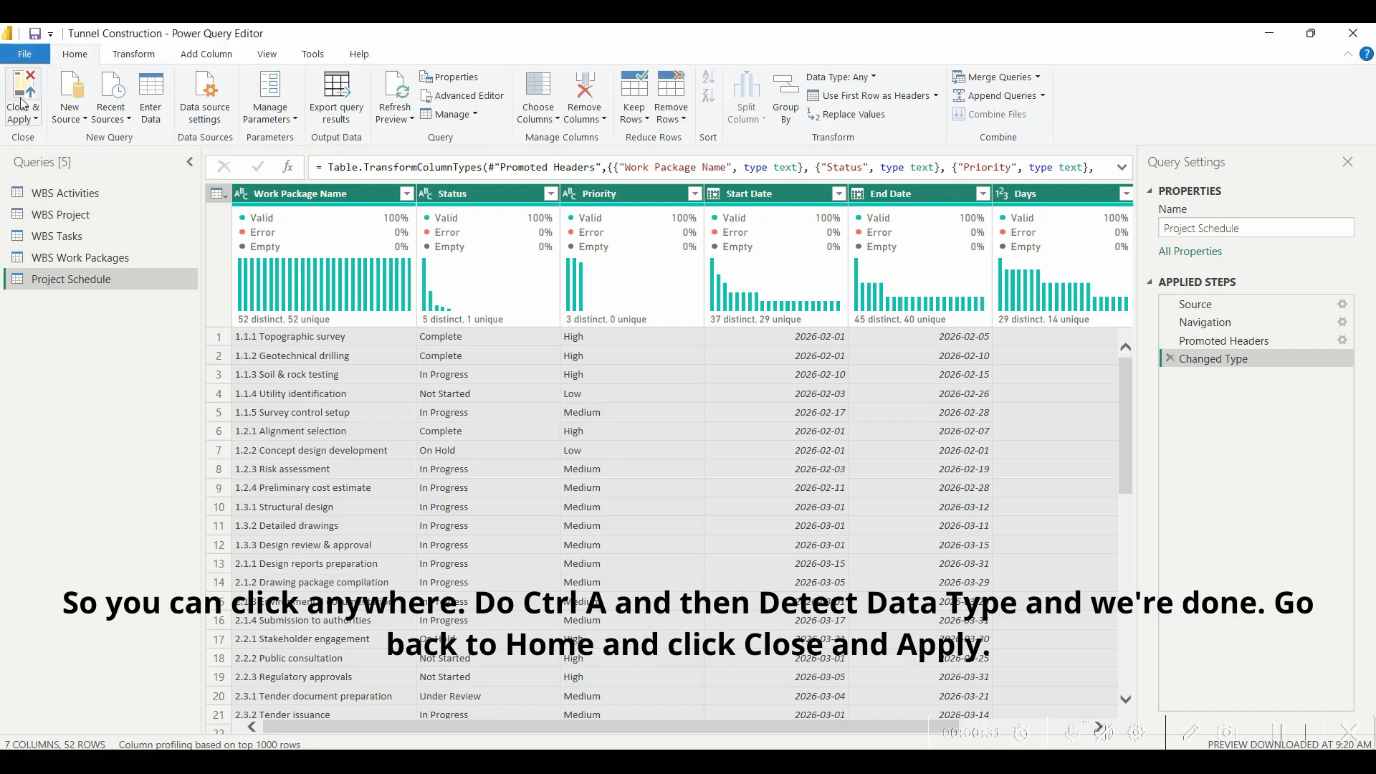
pyautogui.click(22, 100)
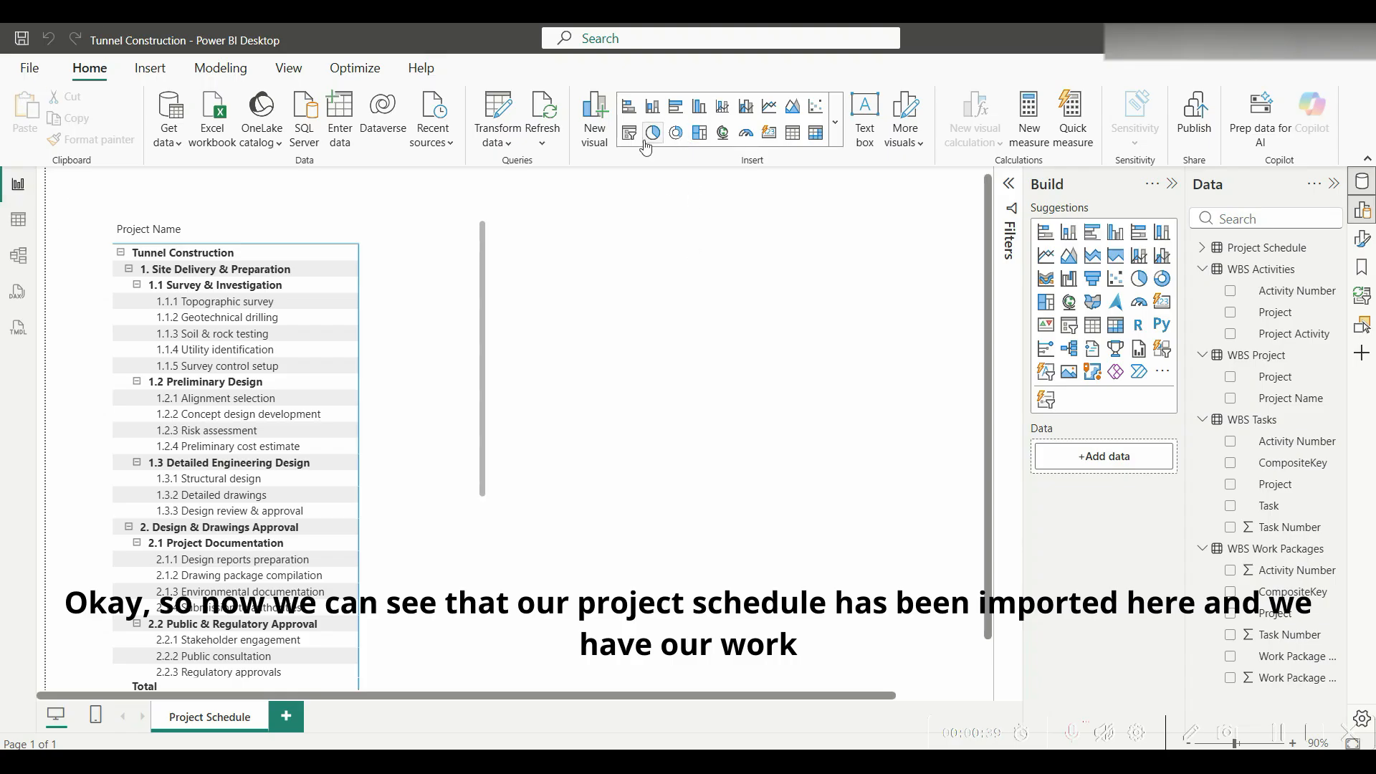
# Step: Expand the Project Schedule fields, then rearrange the data model with WBS Activities below WBS Project and the remaining tables closer together
pyautogui.click(1202, 249)
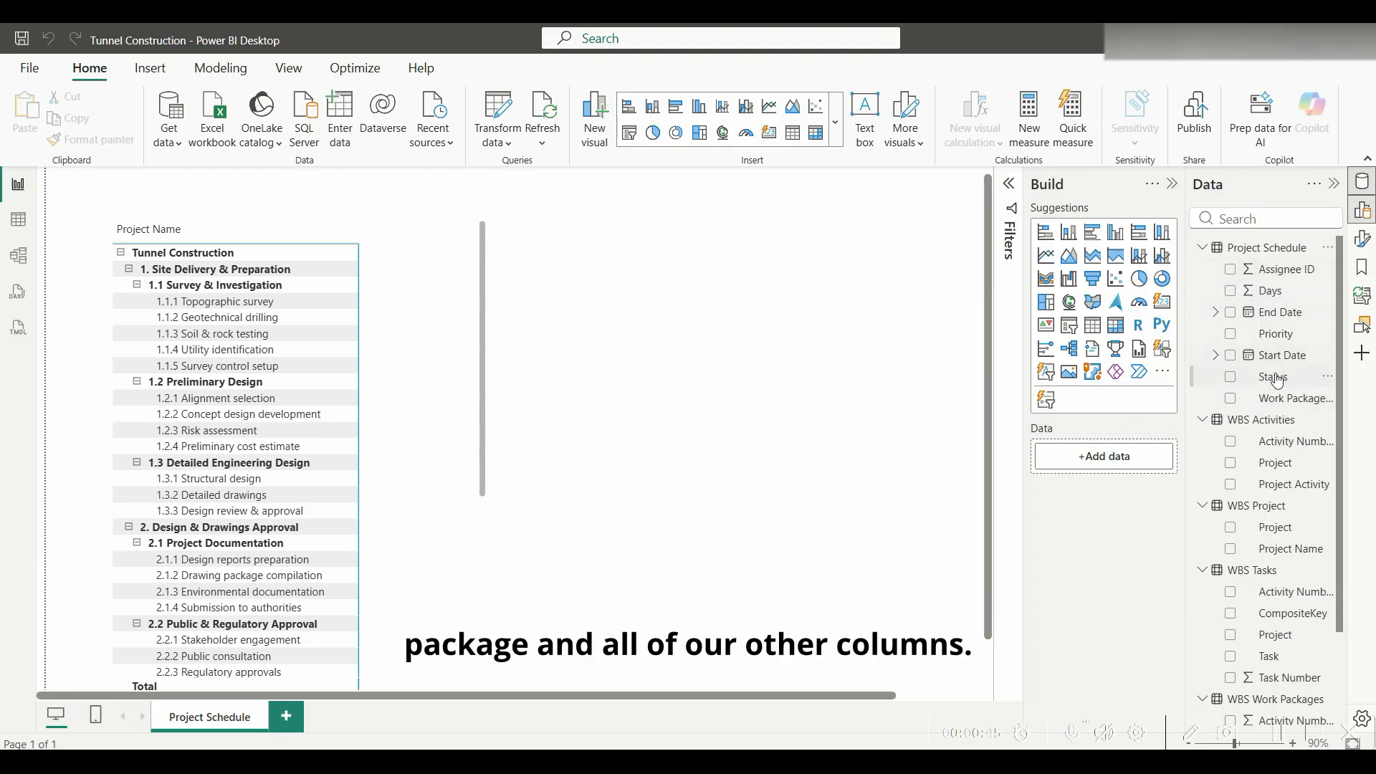
pyautogui.click(19, 257)
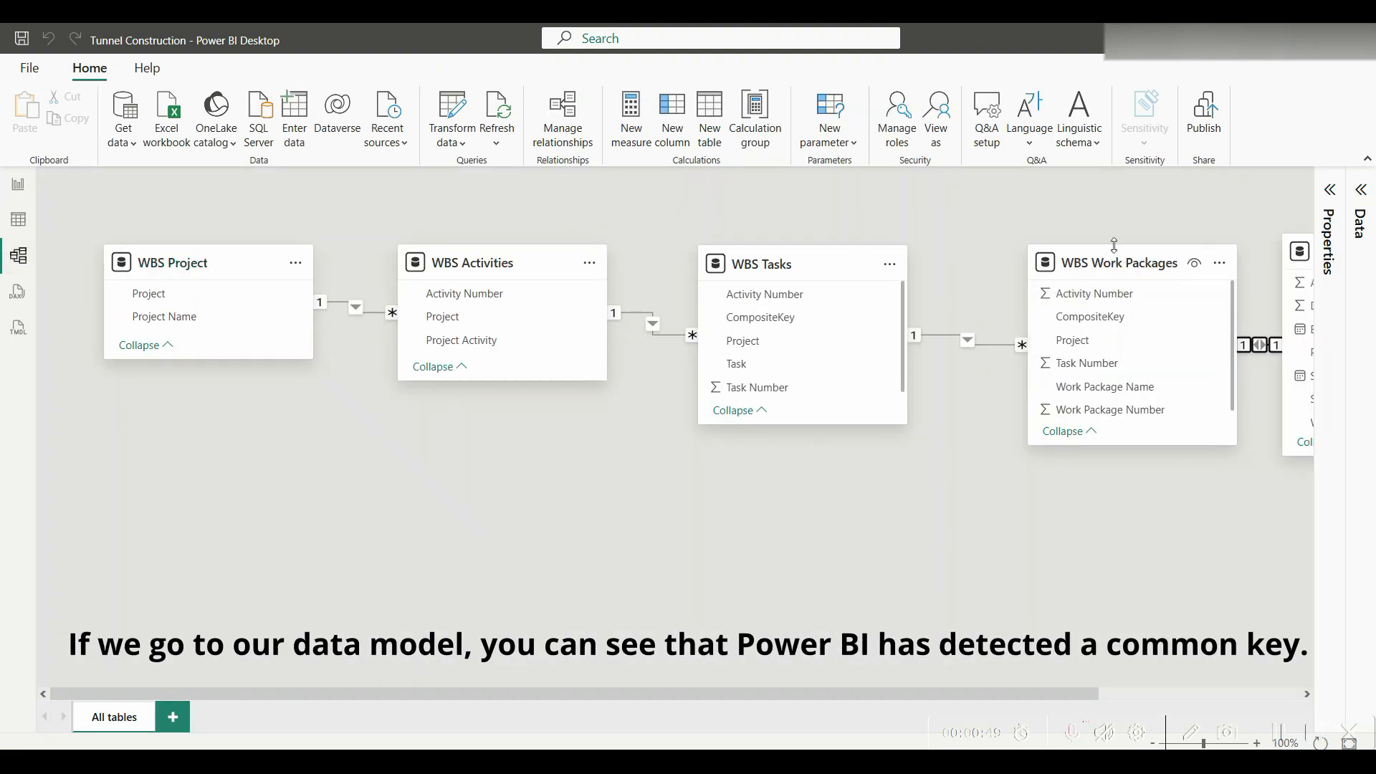
pyautogui.click(499, 258)
pyautogui.moveTo(521, 258); pyautogui.dragTo(252, 475)
pyautogui.moveTo(758, 277); pyautogui.dragTo(453, 280)
pyautogui.moveTo(1096, 270); pyautogui.dragTo(737, 254)
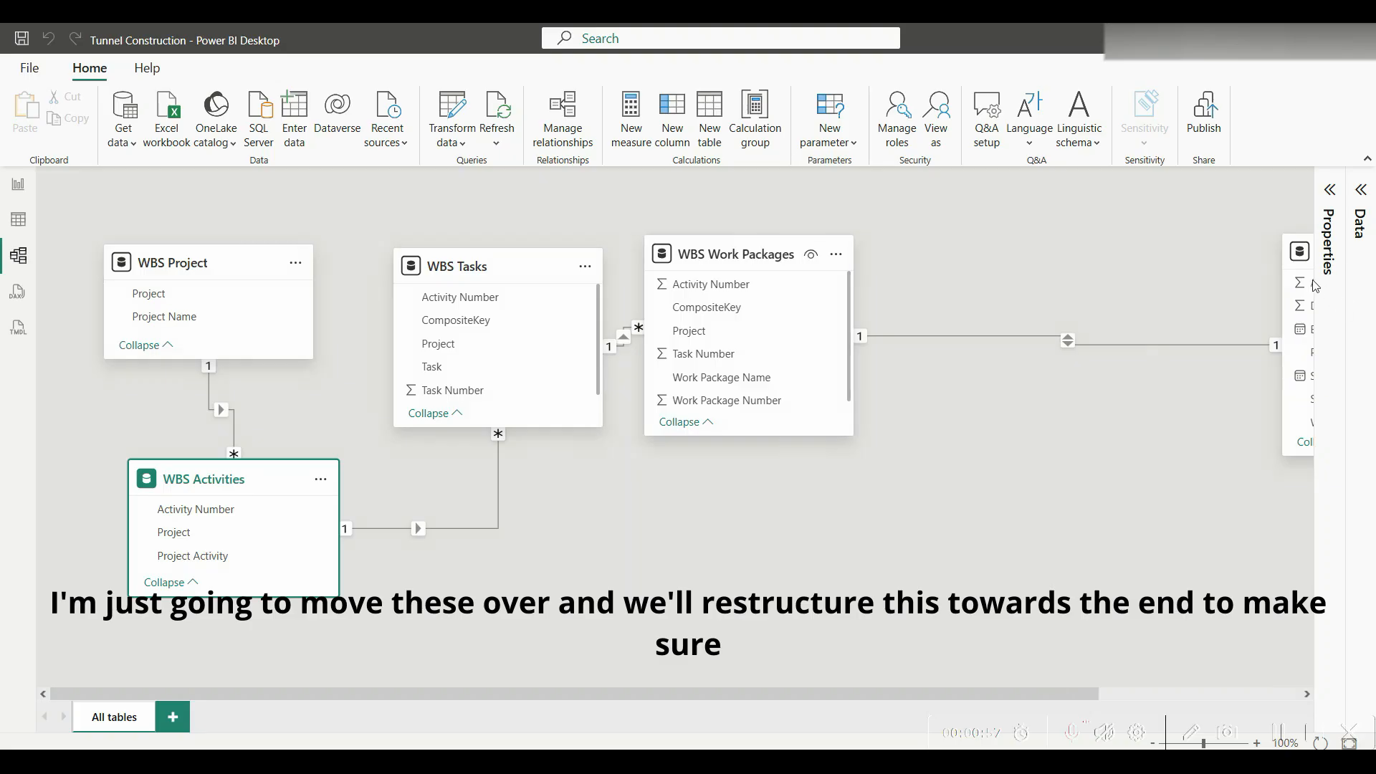
pyautogui.moveTo(1301, 250); pyautogui.dragTo(1025, 262)
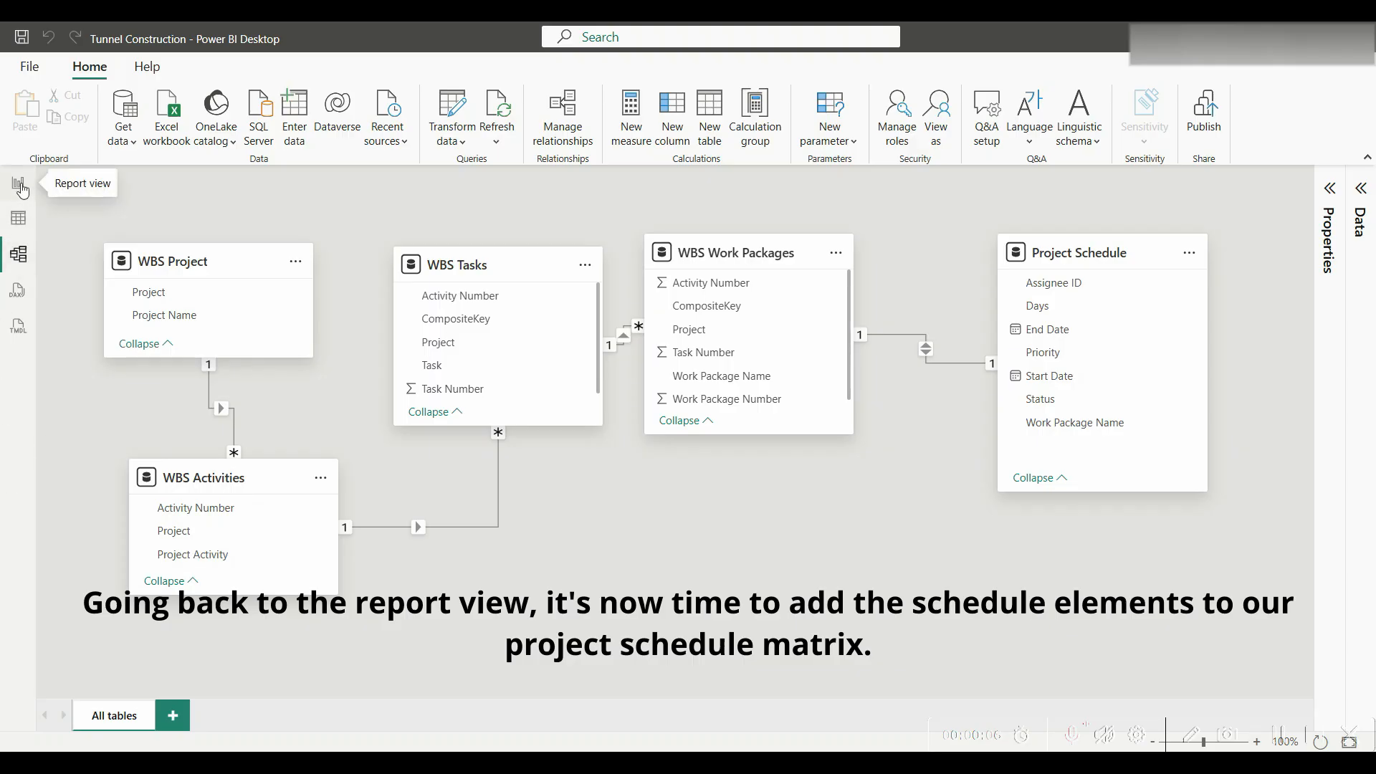
# Step: Return to the report view and widen the project matrix to make room for the schedule columns
pyautogui.click(20, 186)
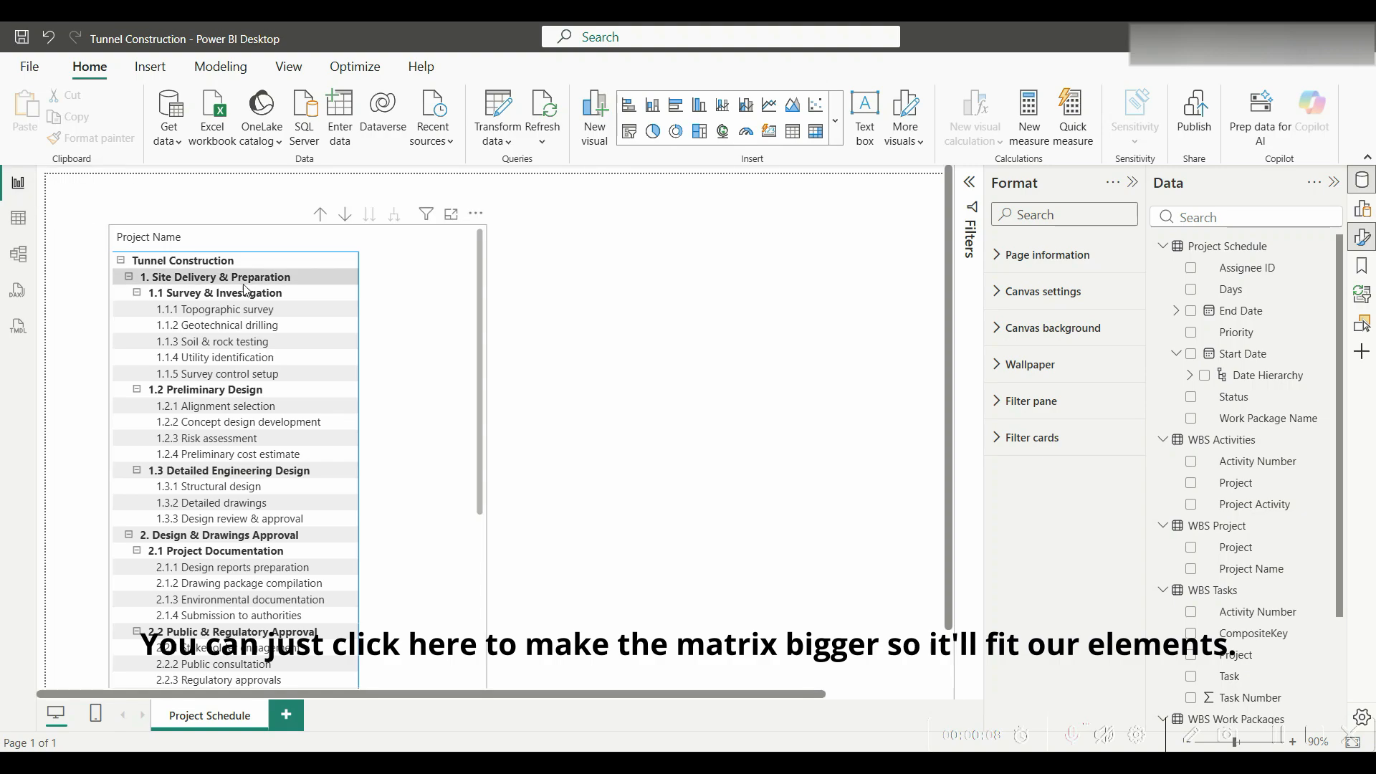
pyautogui.click(459, 414)
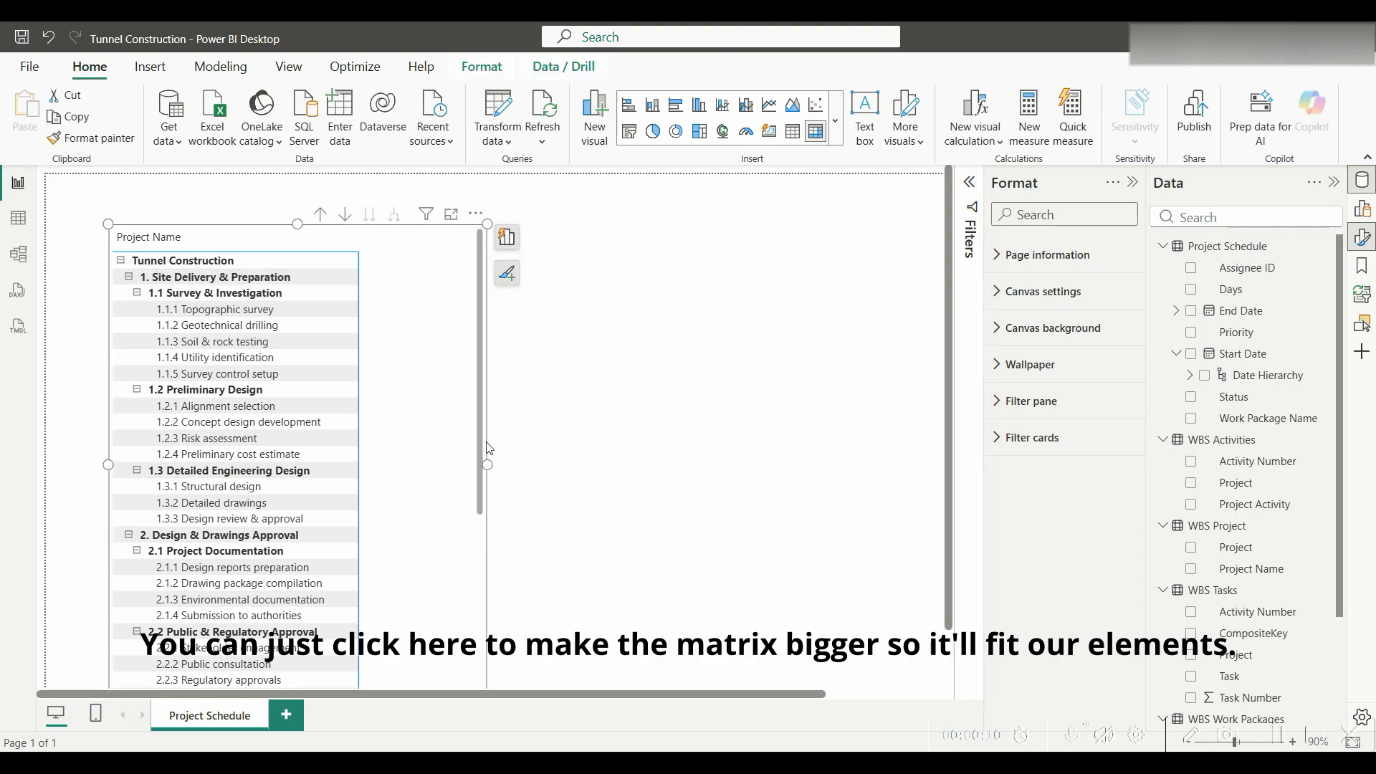
pyautogui.moveTo(487, 464); pyautogui.dragTo(761, 465)
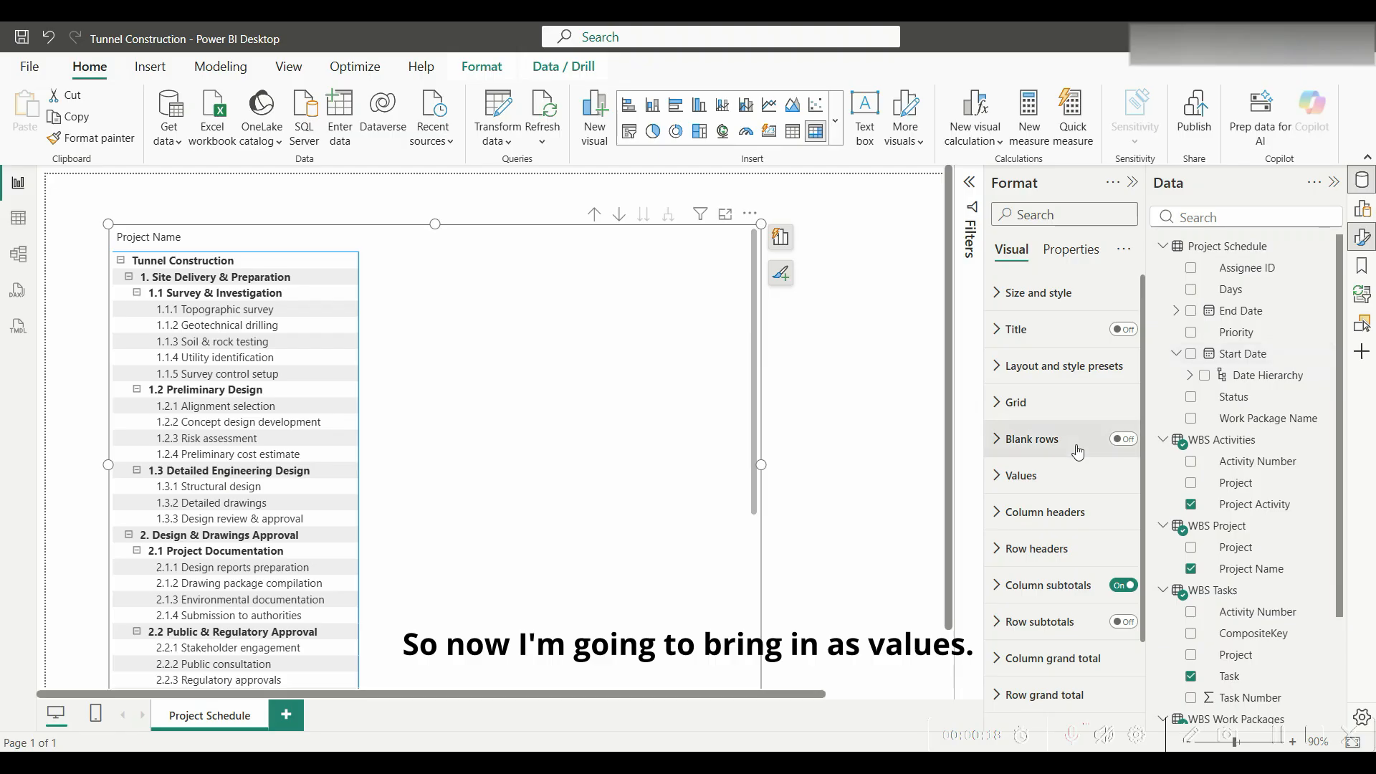
# Step: Show the matrix's build options and add Status, Start Date and End Date from Project Schedule as values
pyautogui.click(1363, 213)
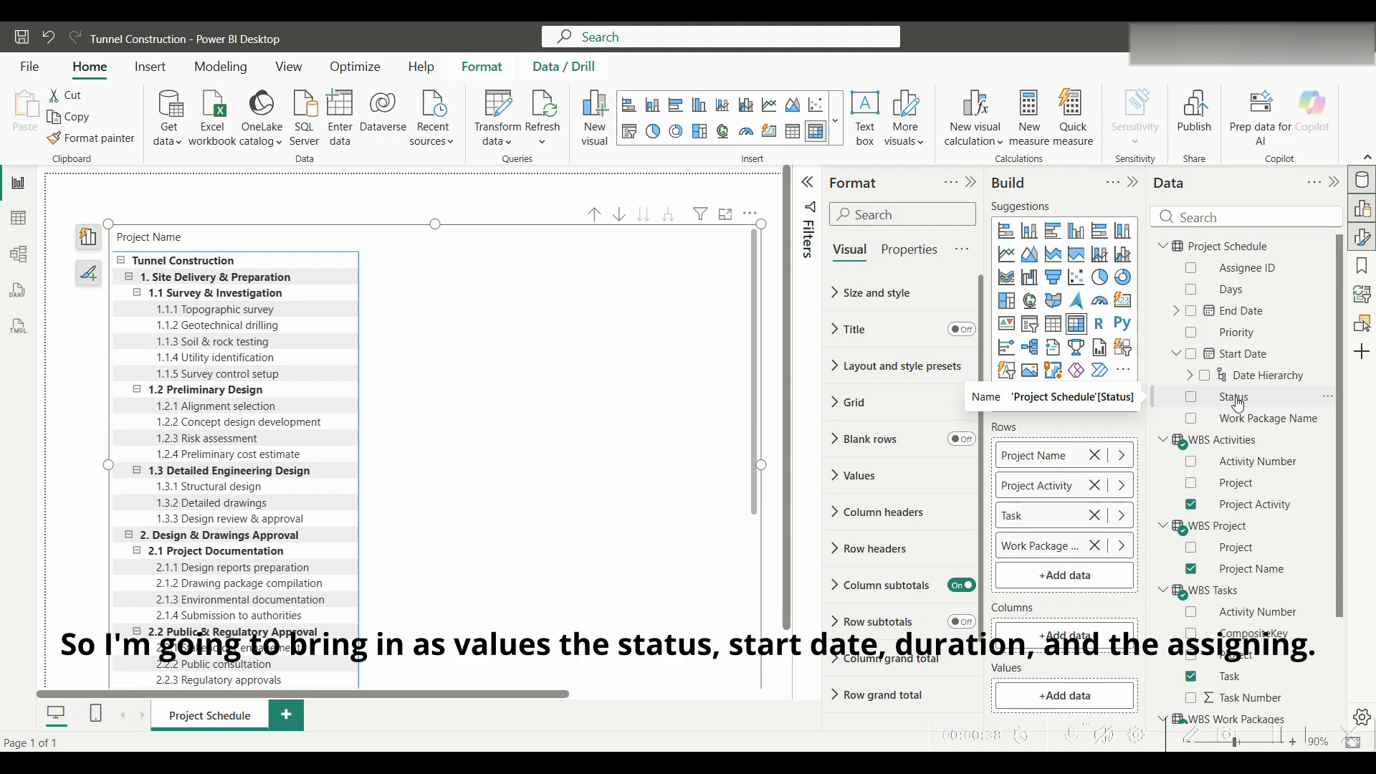
pyautogui.moveTo(1231, 415); pyautogui.dragTo(1071, 698)
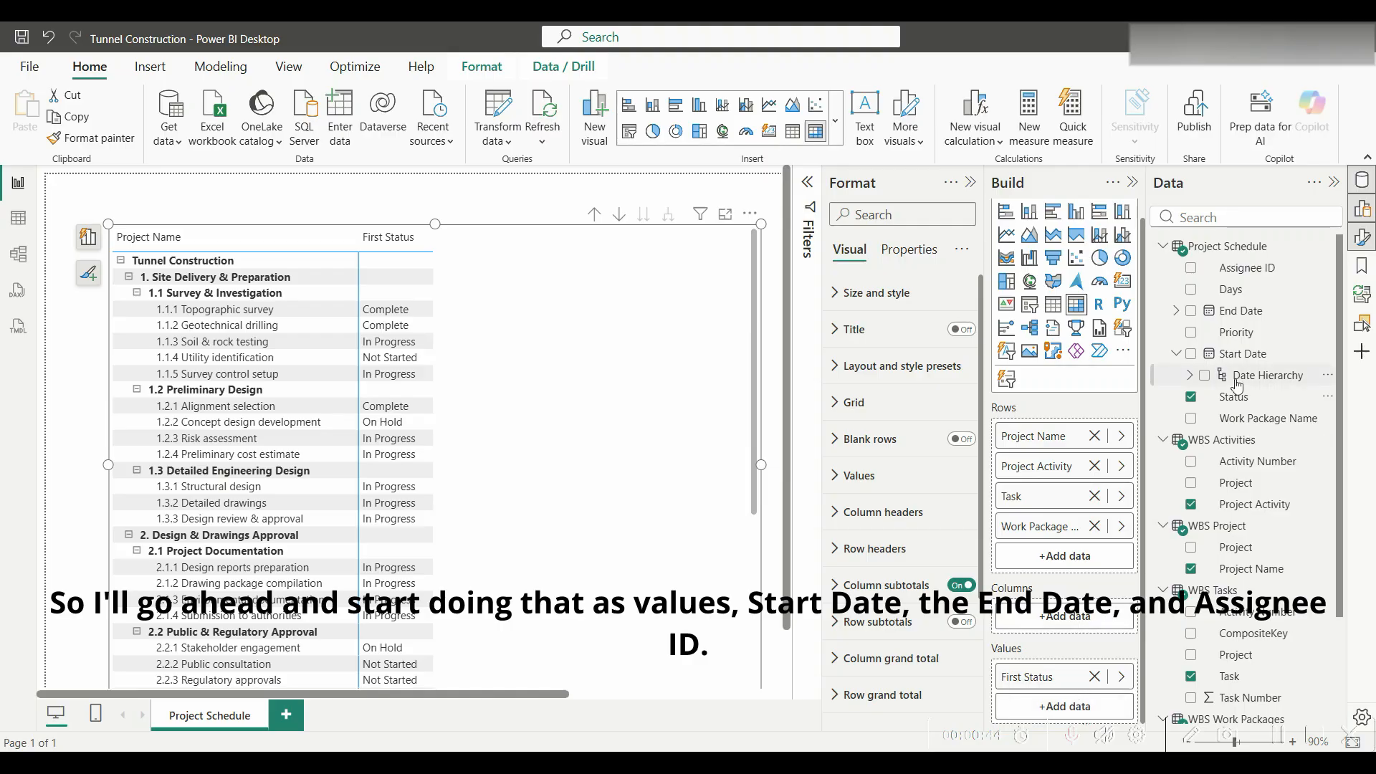
pyautogui.moveTo(1213, 403); pyautogui.dragTo(1068, 702)
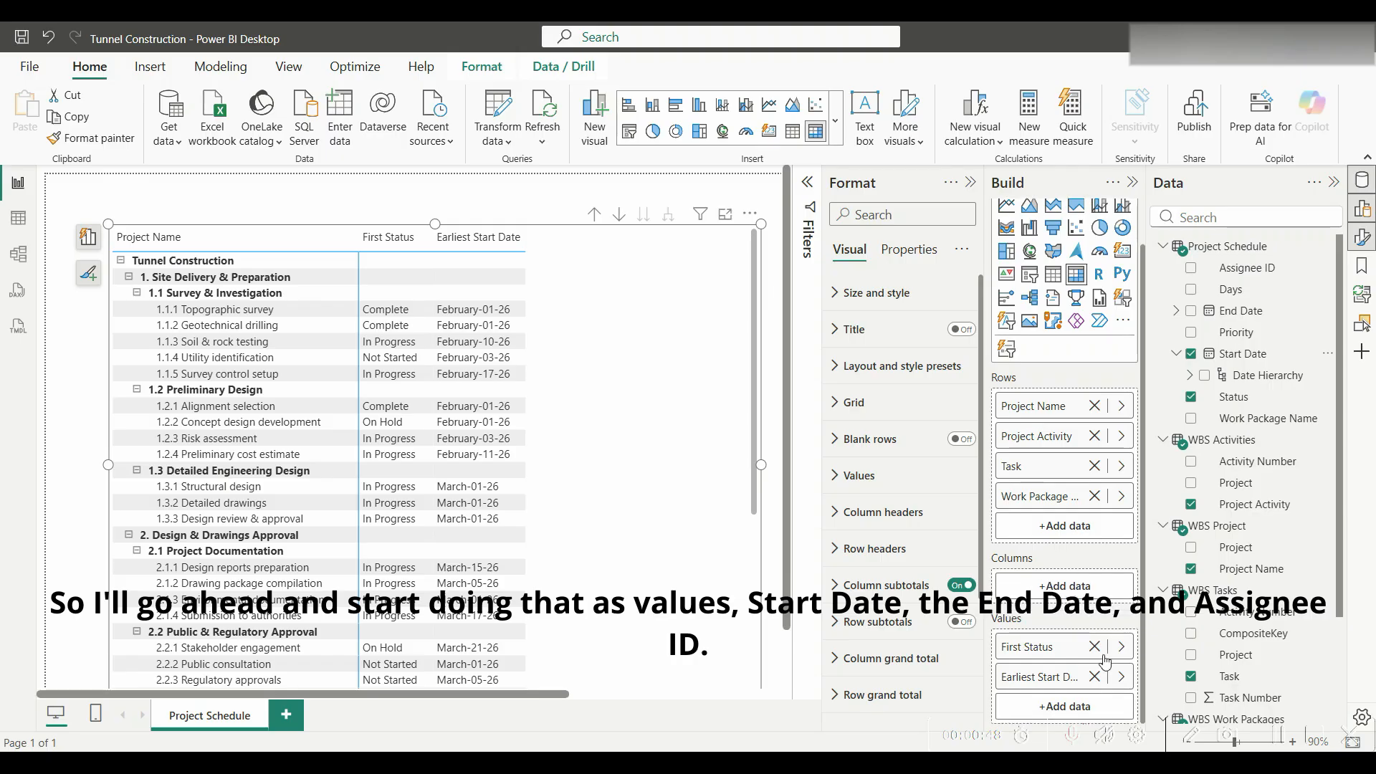
pyautogui.moveTo(1254, 313); pyautogui.dragTo(1071, 701)
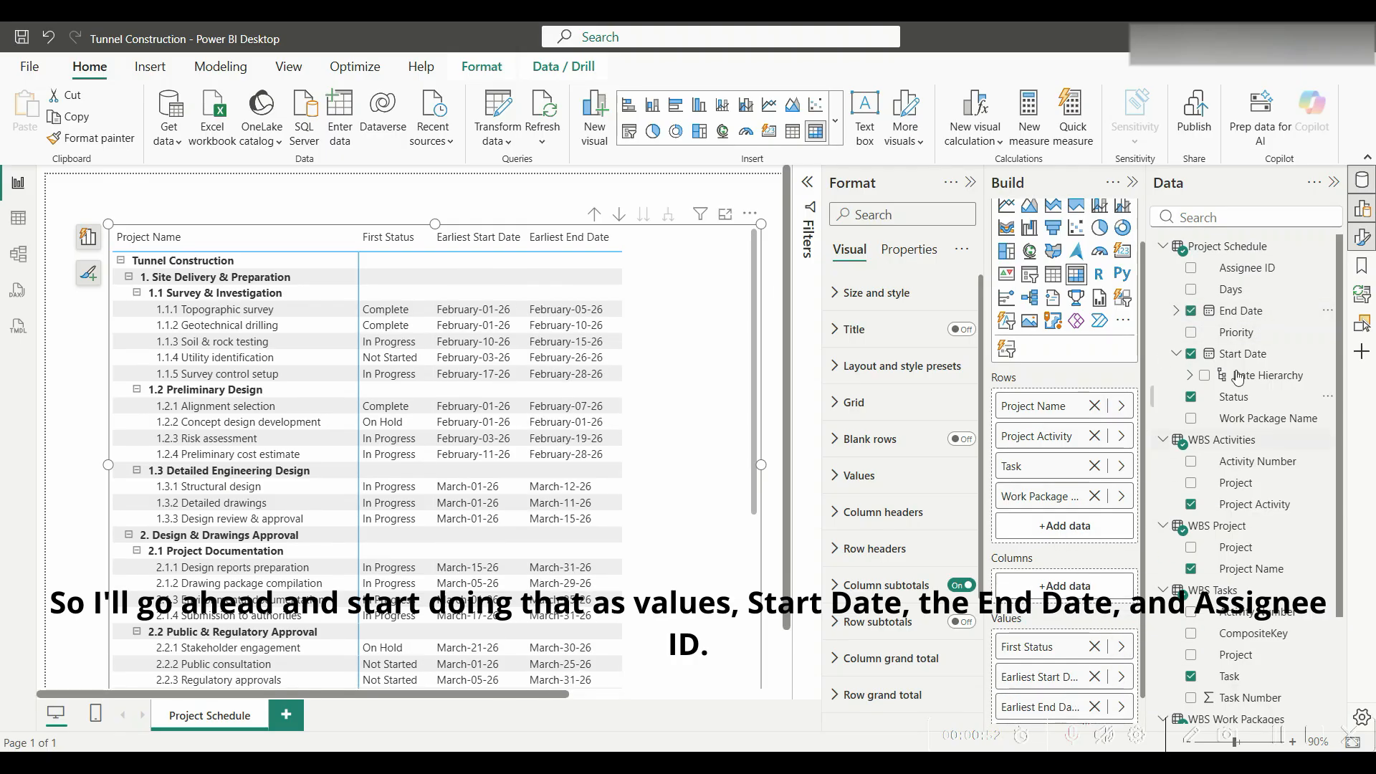
# Step: Add the Days and Assignee ID fields from Project Schedule to the matrix values, below End Date
pyautogui.moveTo(1243, 271)
pyautogui.mouseDown()
pyautogui.moveTo(1261, 344)
pyautogui.moveTo(1183, 494)
pyautogui.moveTo(1175, 630)
pyautogui.moveTo(1180, 328)
pyautogui.moveTo(1245, 270)
pyautogui.mouseUp()
pyautogui.scroll(-1, 1157, 356)
pyautogui.scroll(-1, 1114, 422)
pyautogui.scroll(1, 1122, 405)
pyautogui.scroll(-1, 1074, 423)
pyautogui.scroll(1, 1271, 421)
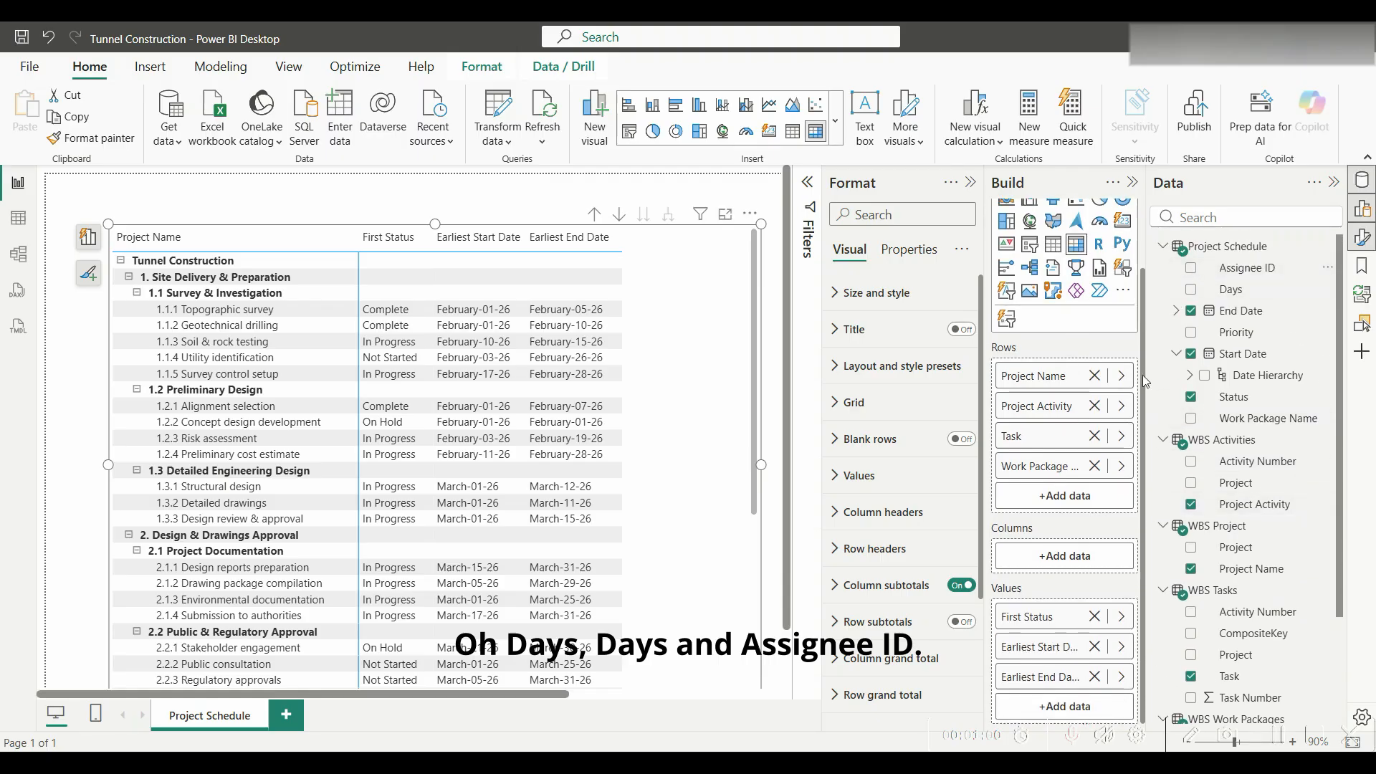
pyautogui.moveTo(1239, 290); pyautogui.dragTo(1067, 705)
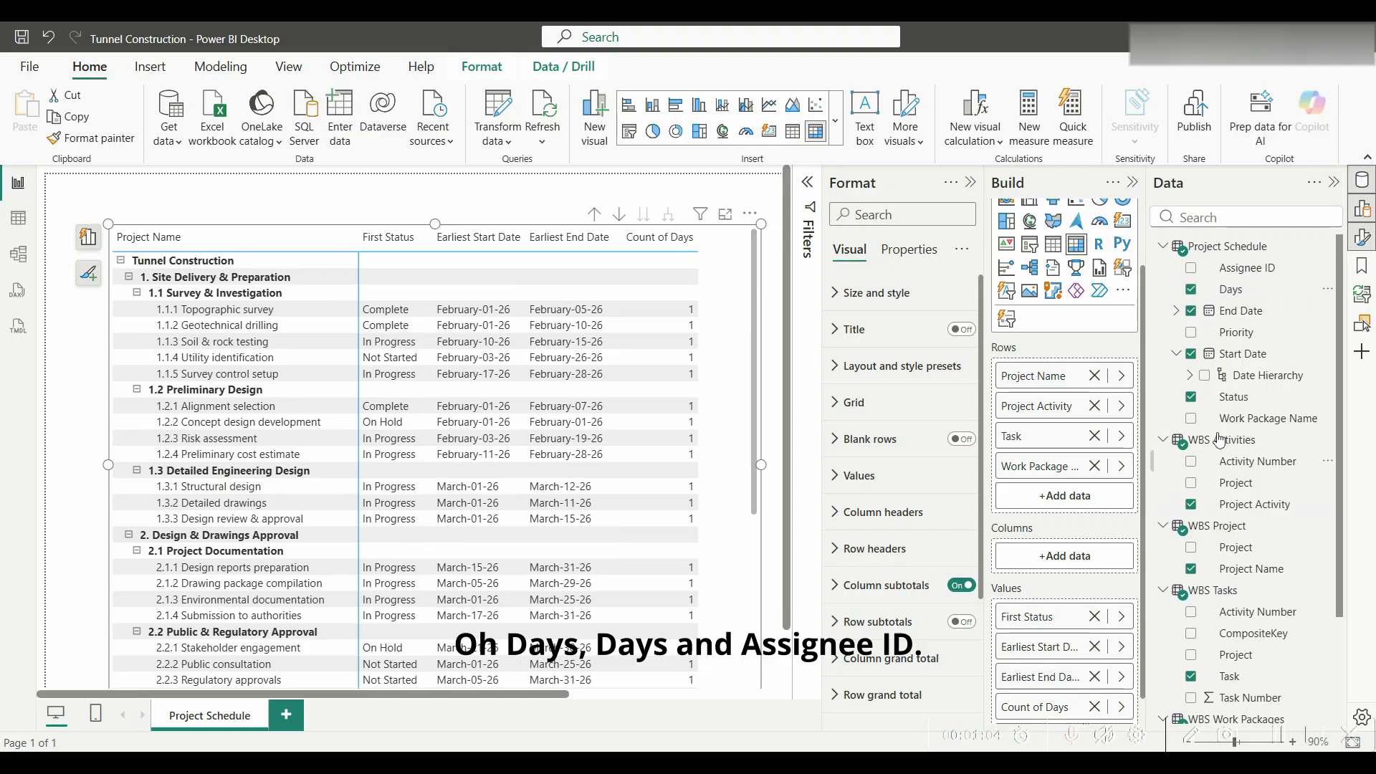
pyautogui.scroll(-1, 1075, 459)
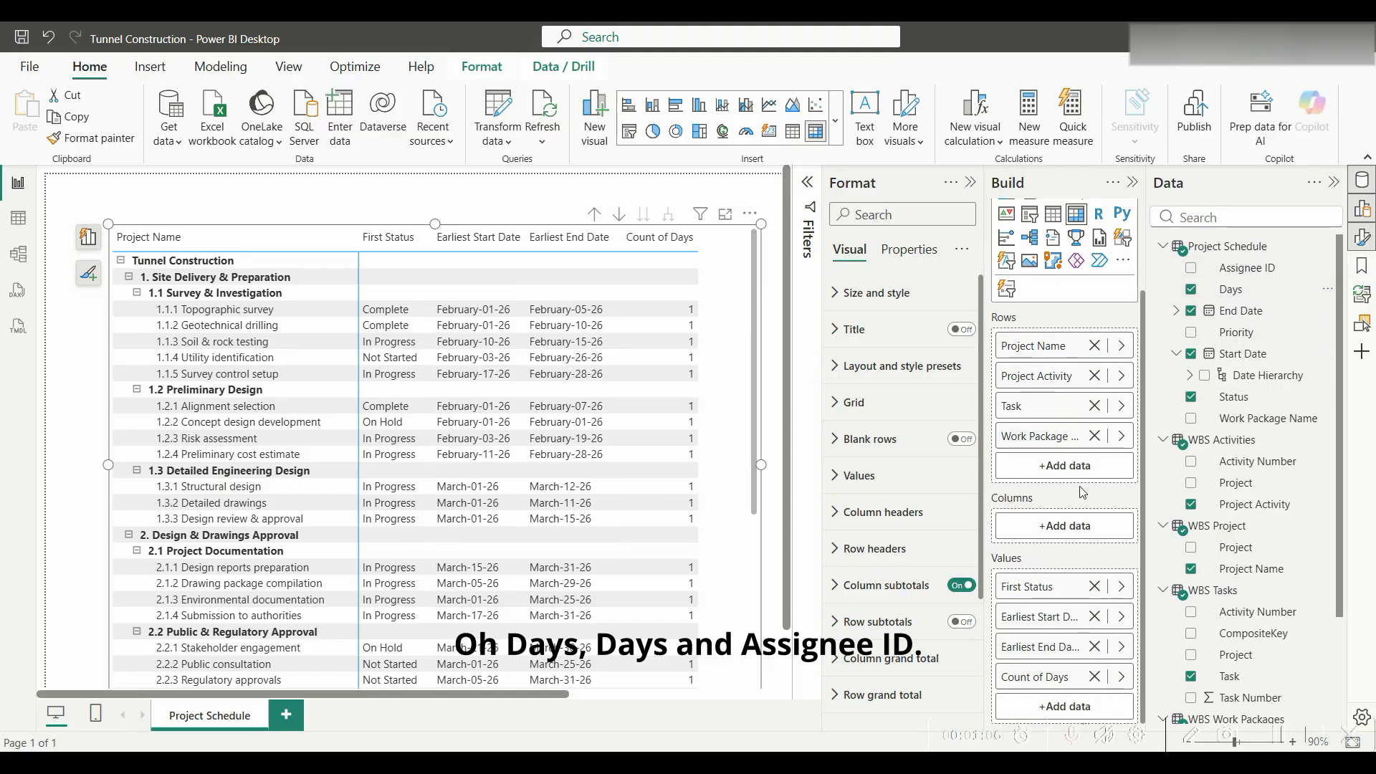
pyautogui.moveTo(1243, 268); pyautogui.dragTo(1071, 710)
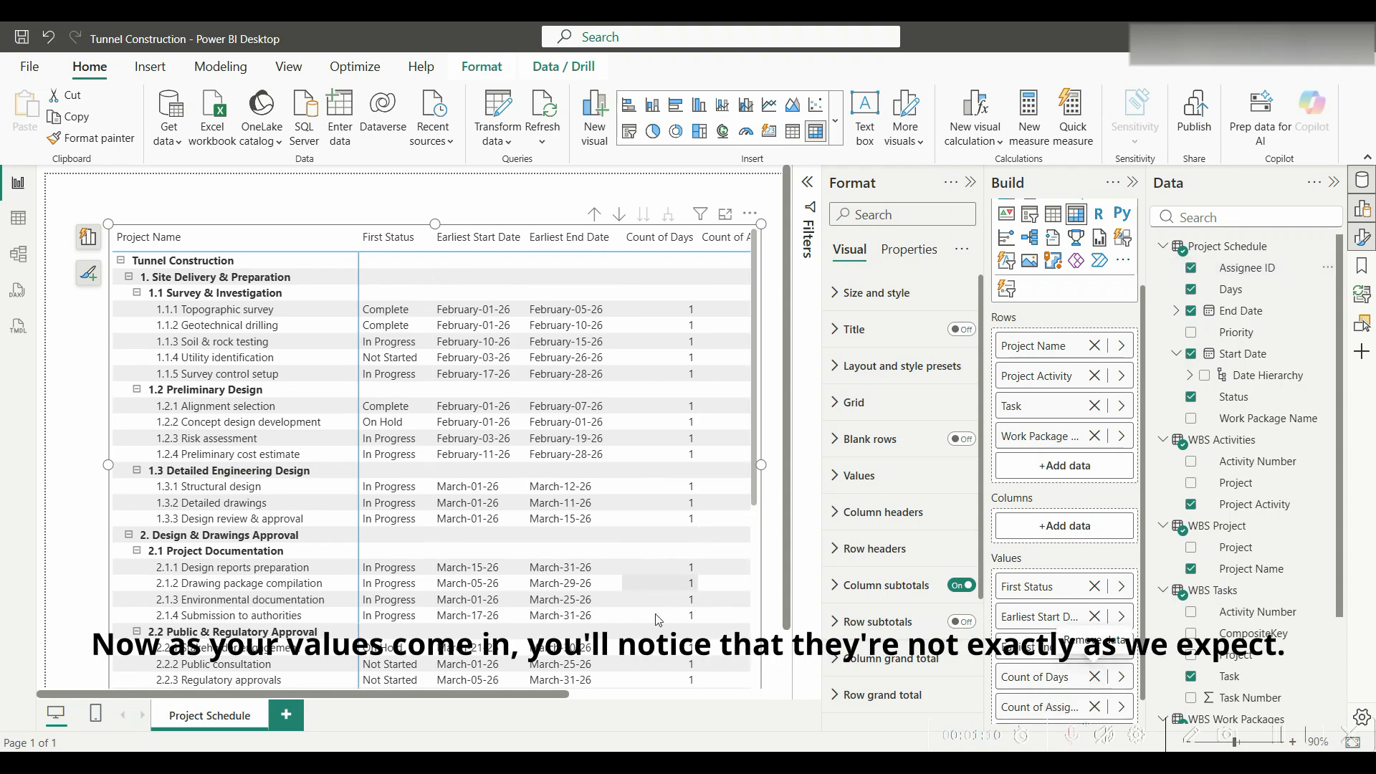
# Step: Close the formatting options and widen the matrix until the Assignee ID column fits completely
pyautogui.click(972, 182)
pyautogui.moveTo(762, 462); pyautogui.dragTo(849, 464)
# Step: Change the summarization of the Days and Assignee ID matrix values to Sum
pyautogui.scroll(-2, 1247, 501)
pyautogui.scroll(-1, 1057, 670)
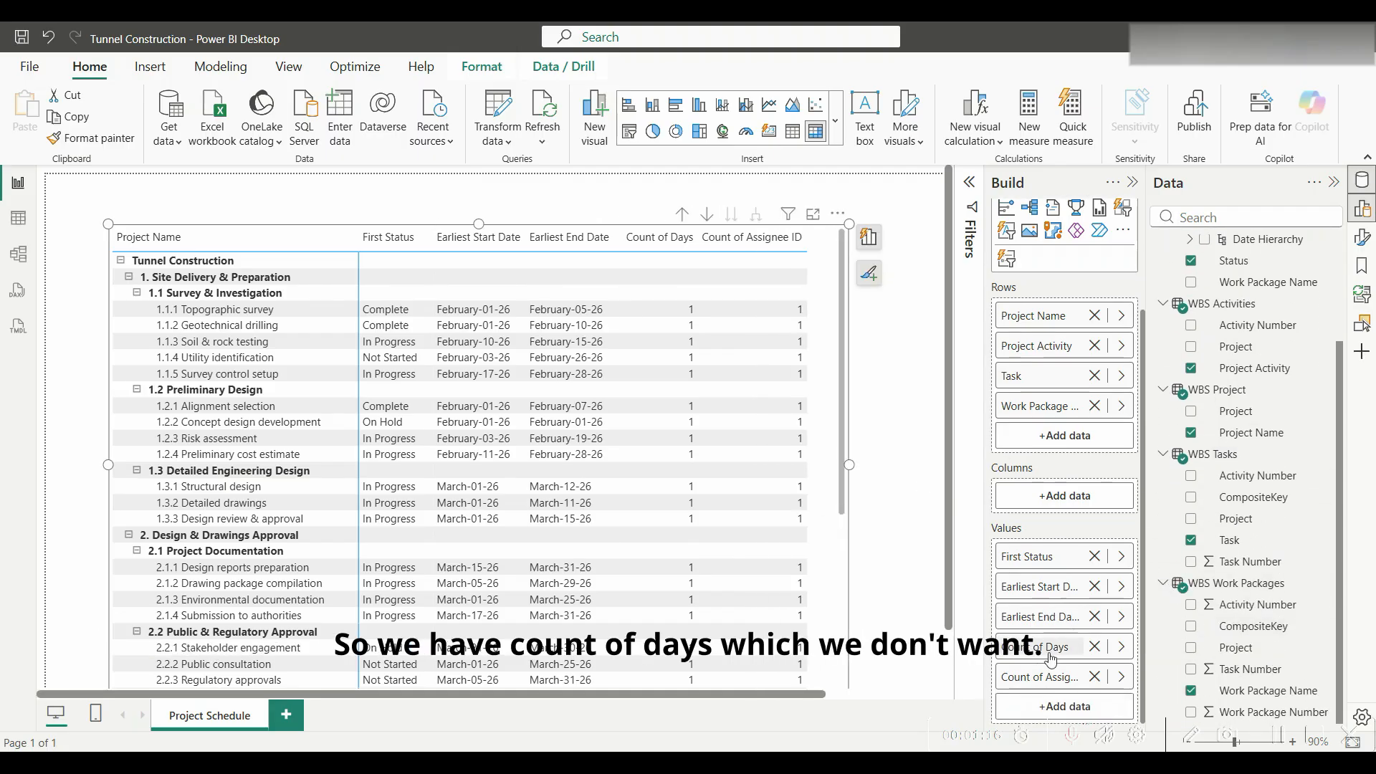
pyautogui.click(1122, 647)
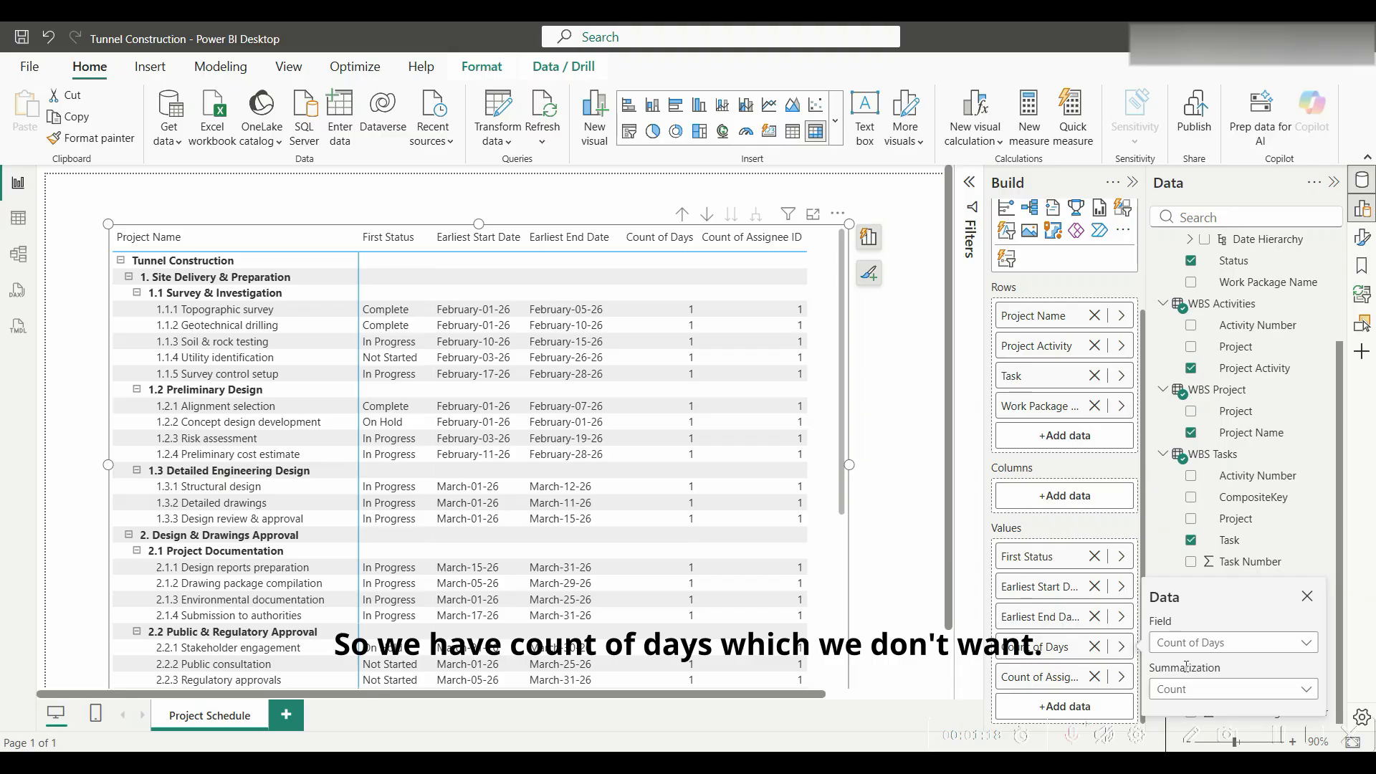
pyautogui.click(1191, 688)
pyautogui.click(1179, 437)
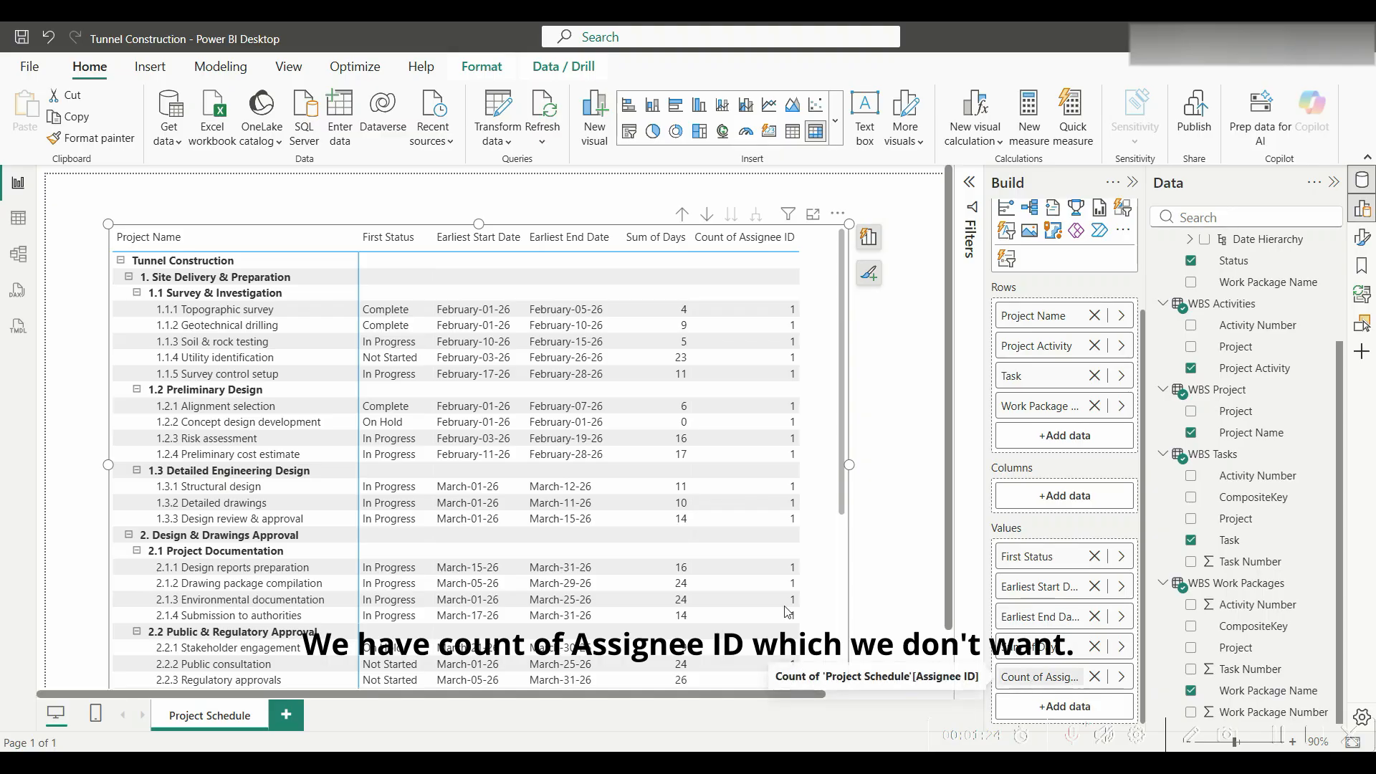
pyautogui.click(1121, 677)
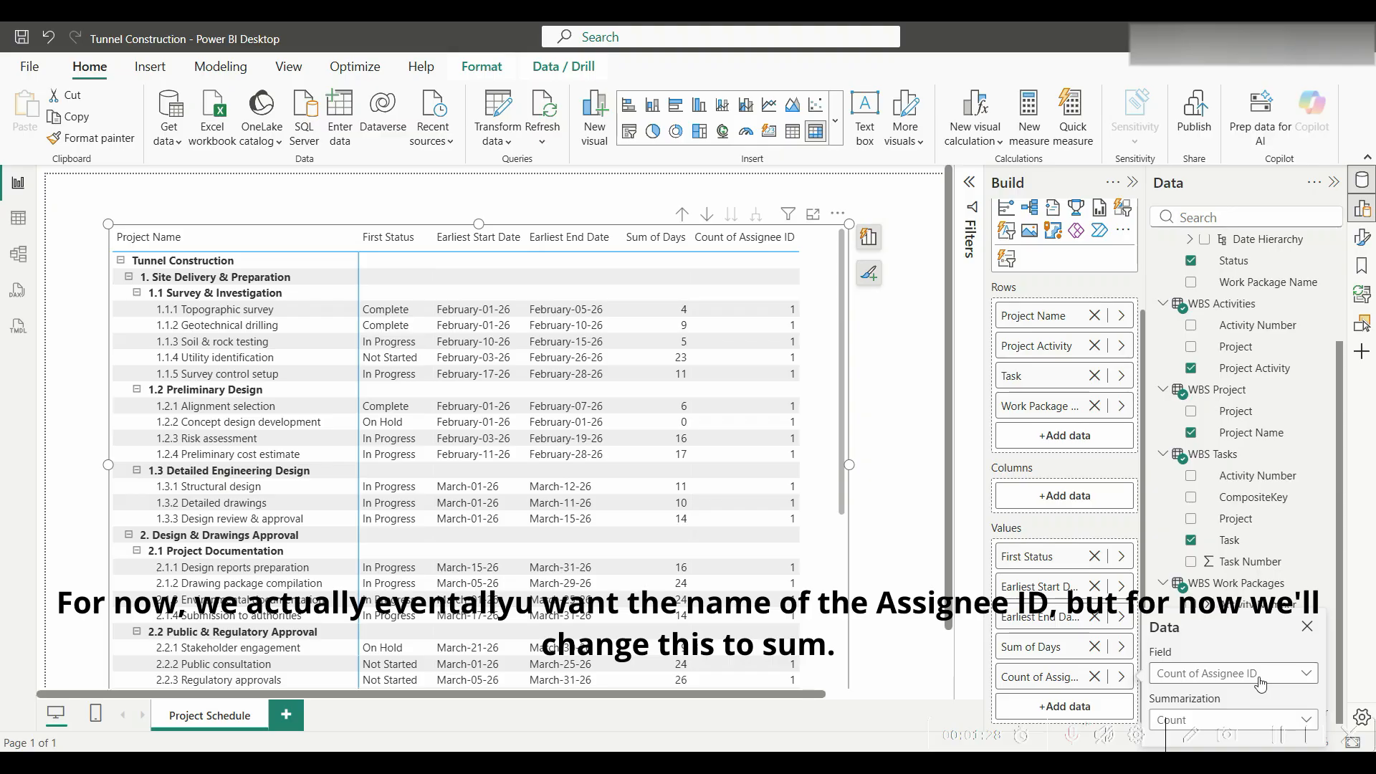
pyautogui.click(1261, 719)
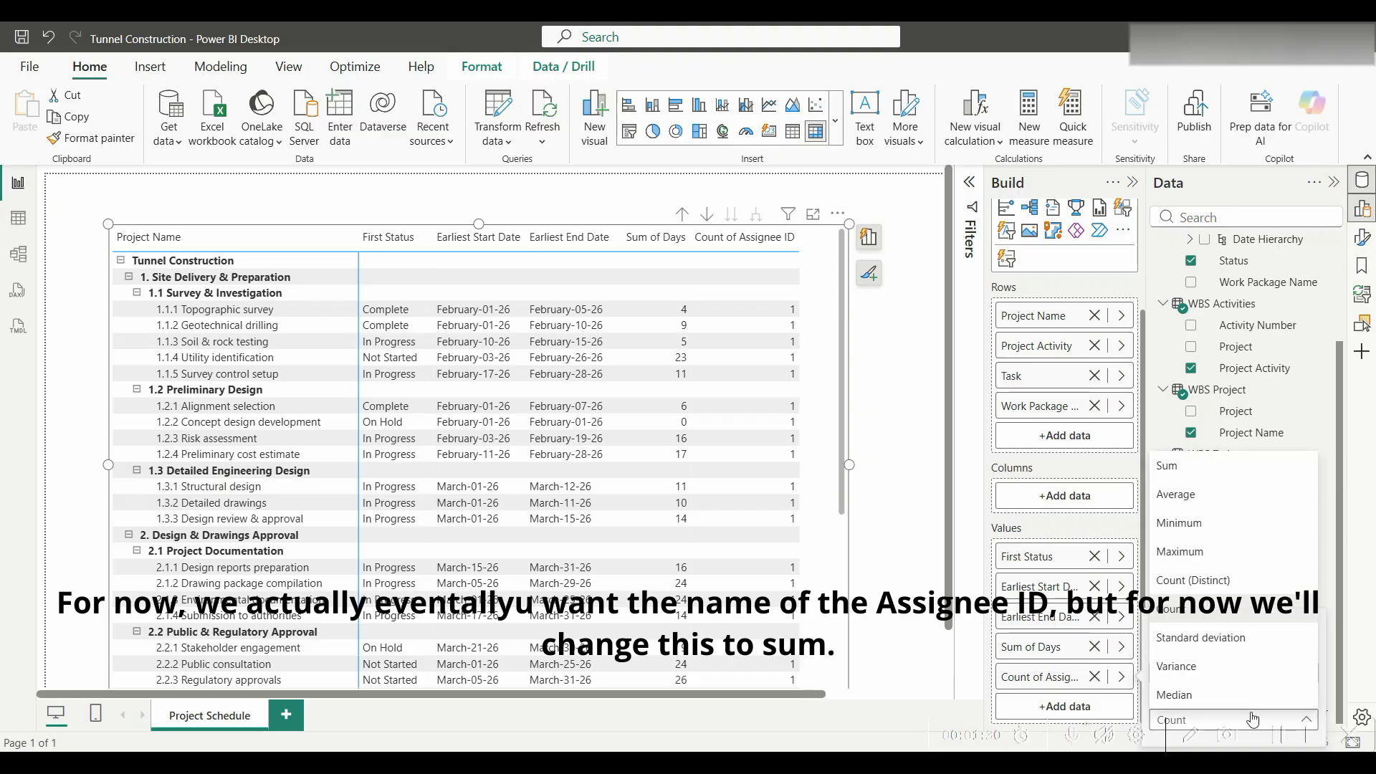
pyautogui.click(1193, 467)
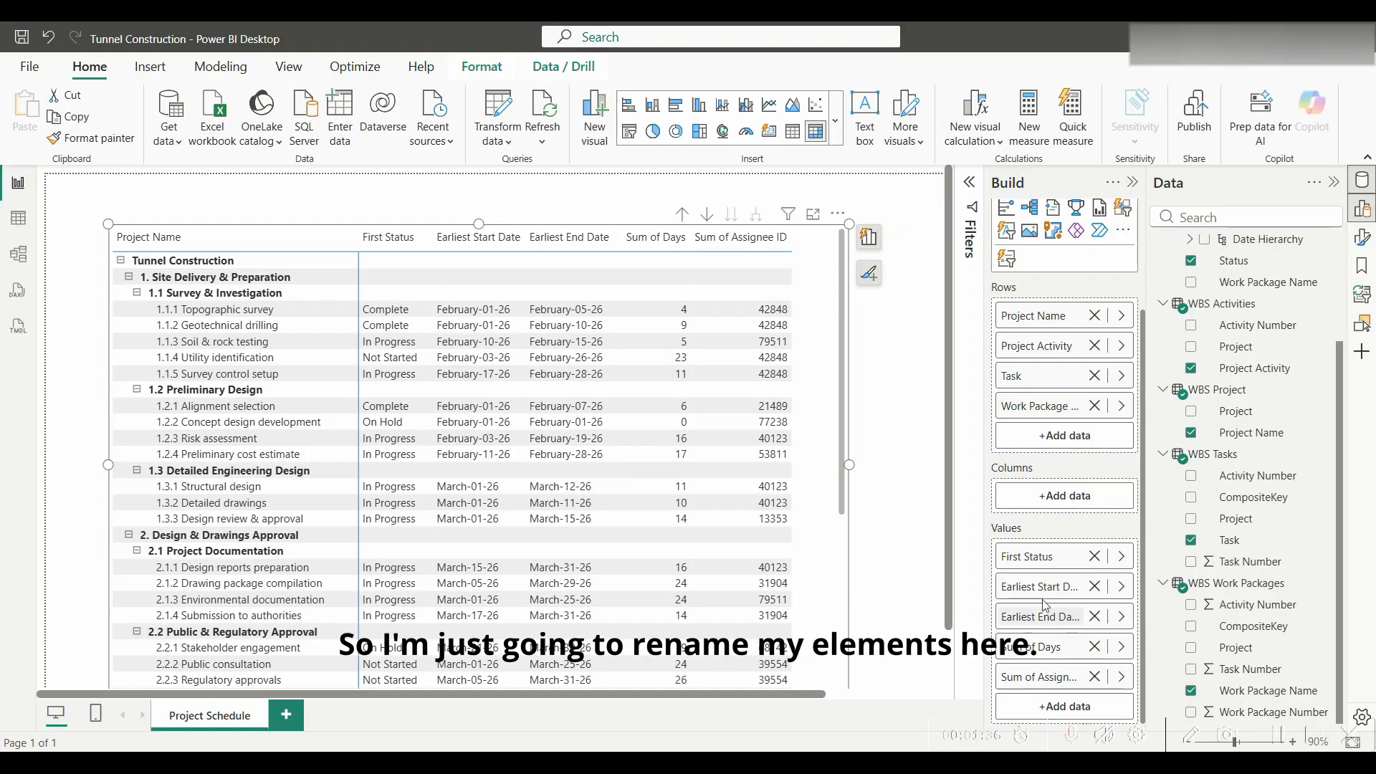
# Step: Rename the first three matrix values as "Status", "Start Date" and "End Date"
pyautogui.doubleClick(1021, 556)
pyautogui.press('Delete')
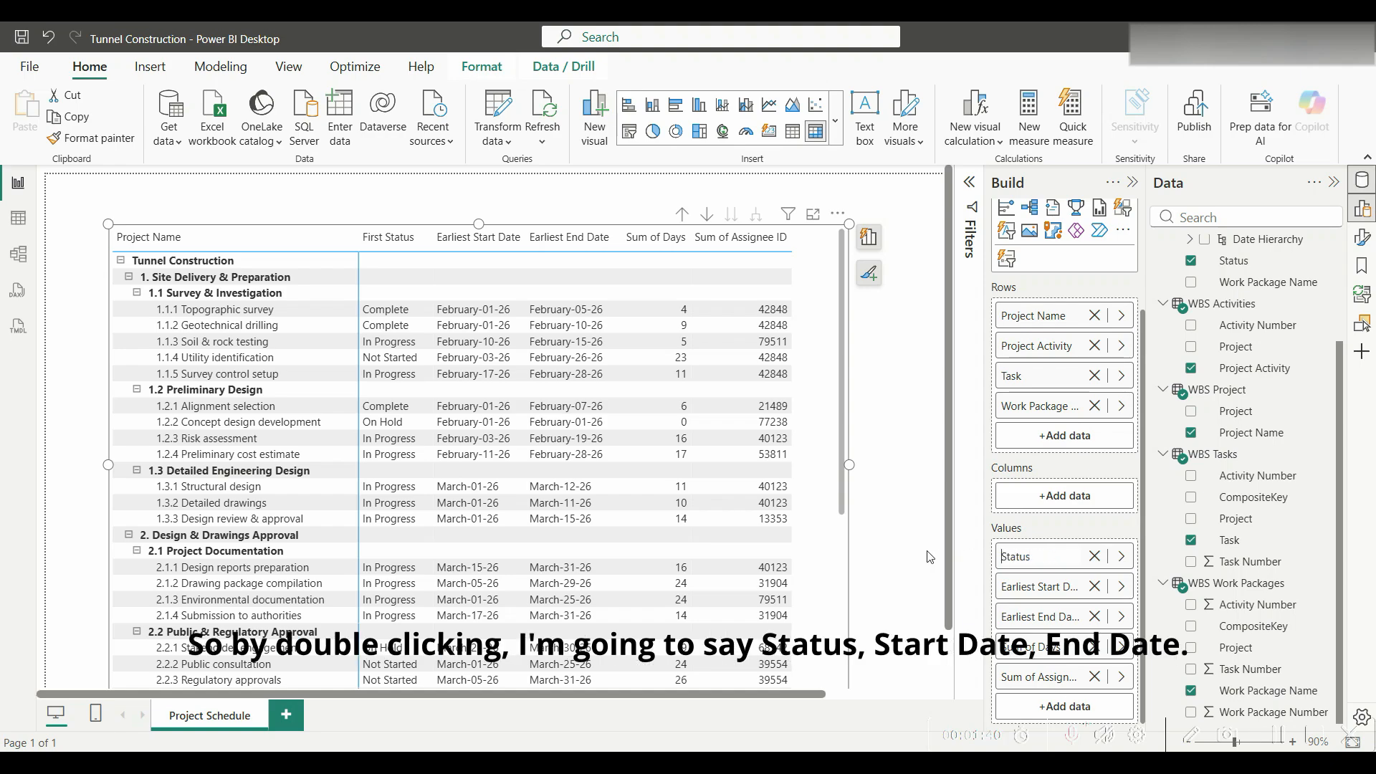
pyautogui.press('Return')
pyautogui.doubleClick(1047, 586)
pyautogui.moveTo(1037, 594); pyautogui.dragTo(956, 591)
pyautogui.press('Delete')
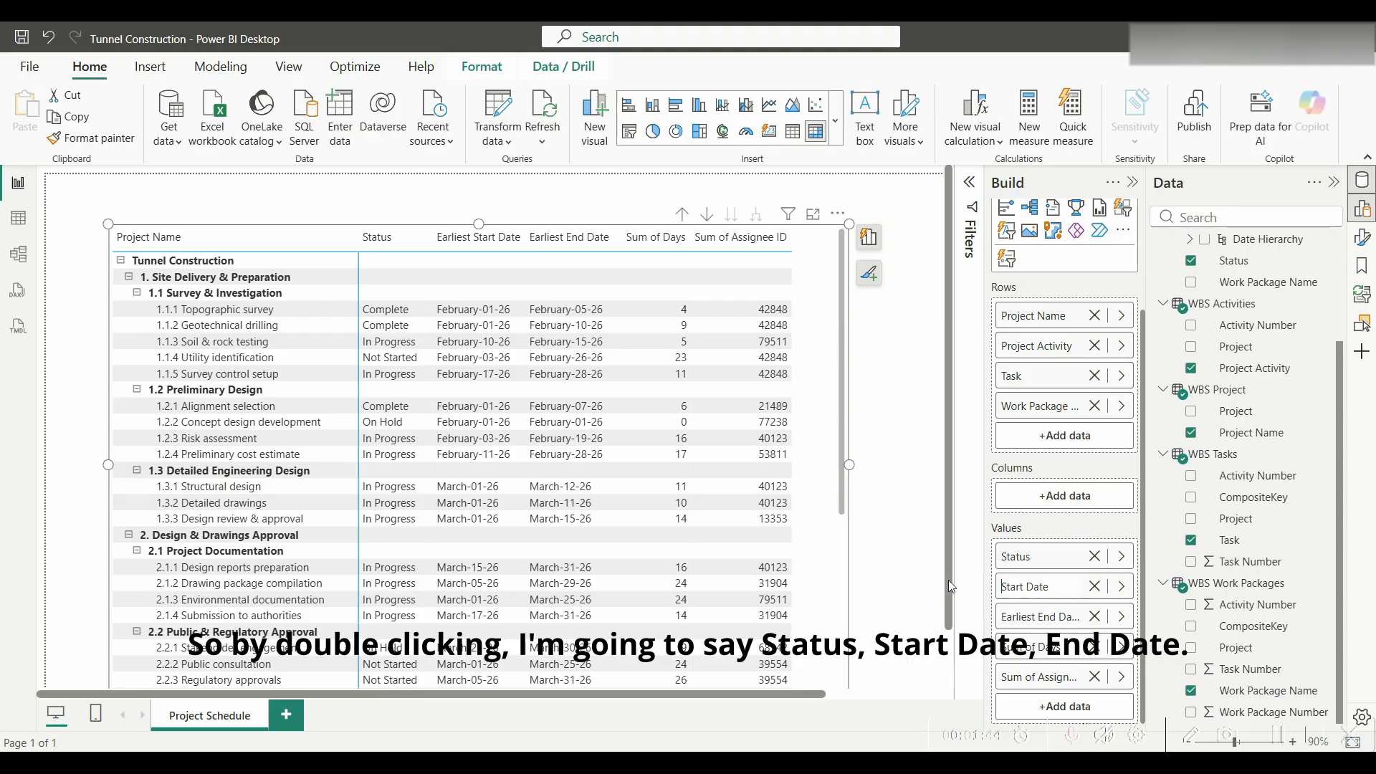
pyautogui.press('Return')
pyautogui.doubleClick(1035, 620)
pyautogui.moveTo(1039, 618); pyautogui.dragTo(1000, 618)
pyautogui.press('Delete')
pyautogui.press('Return')
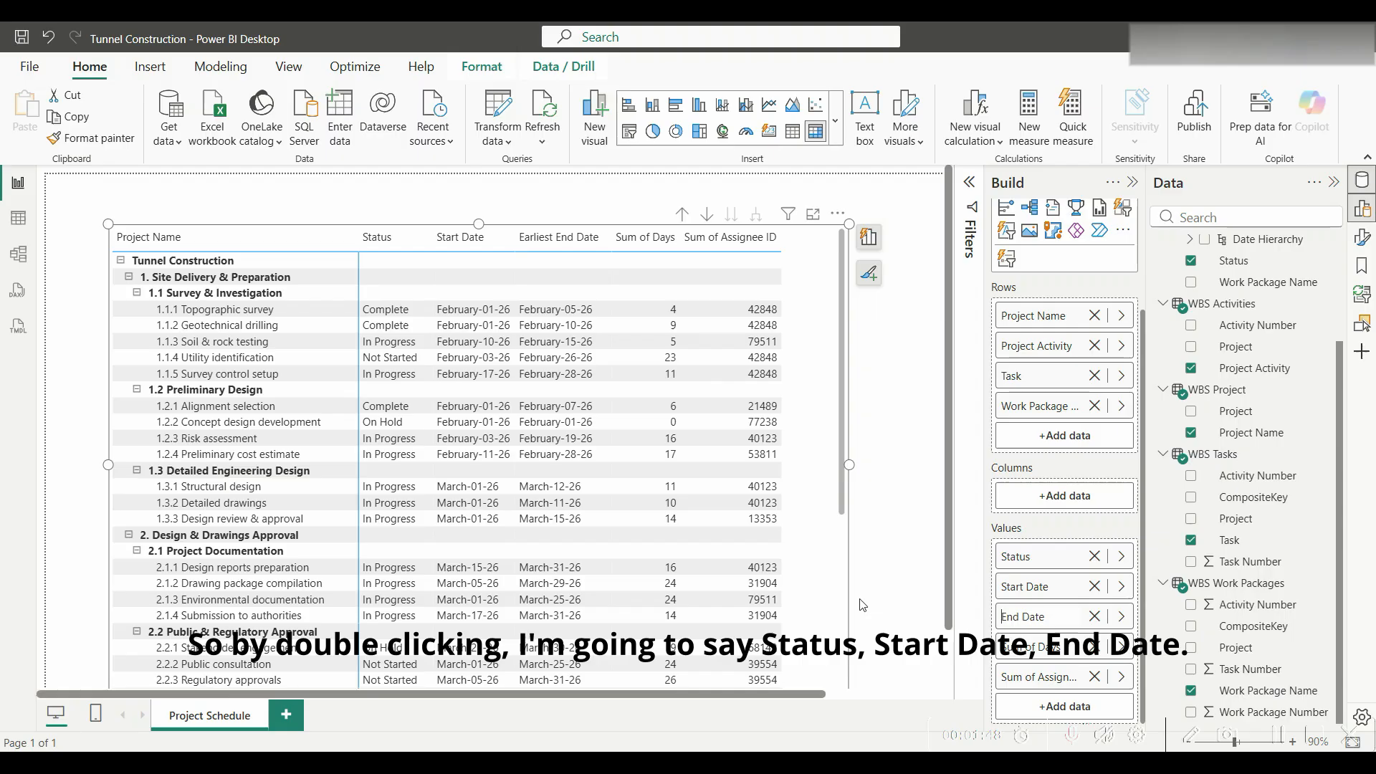
# Step: Rename the Sum of Days value in the matrix as "Duration (Days)"
pyautogui.doubleClick(1026, 648)
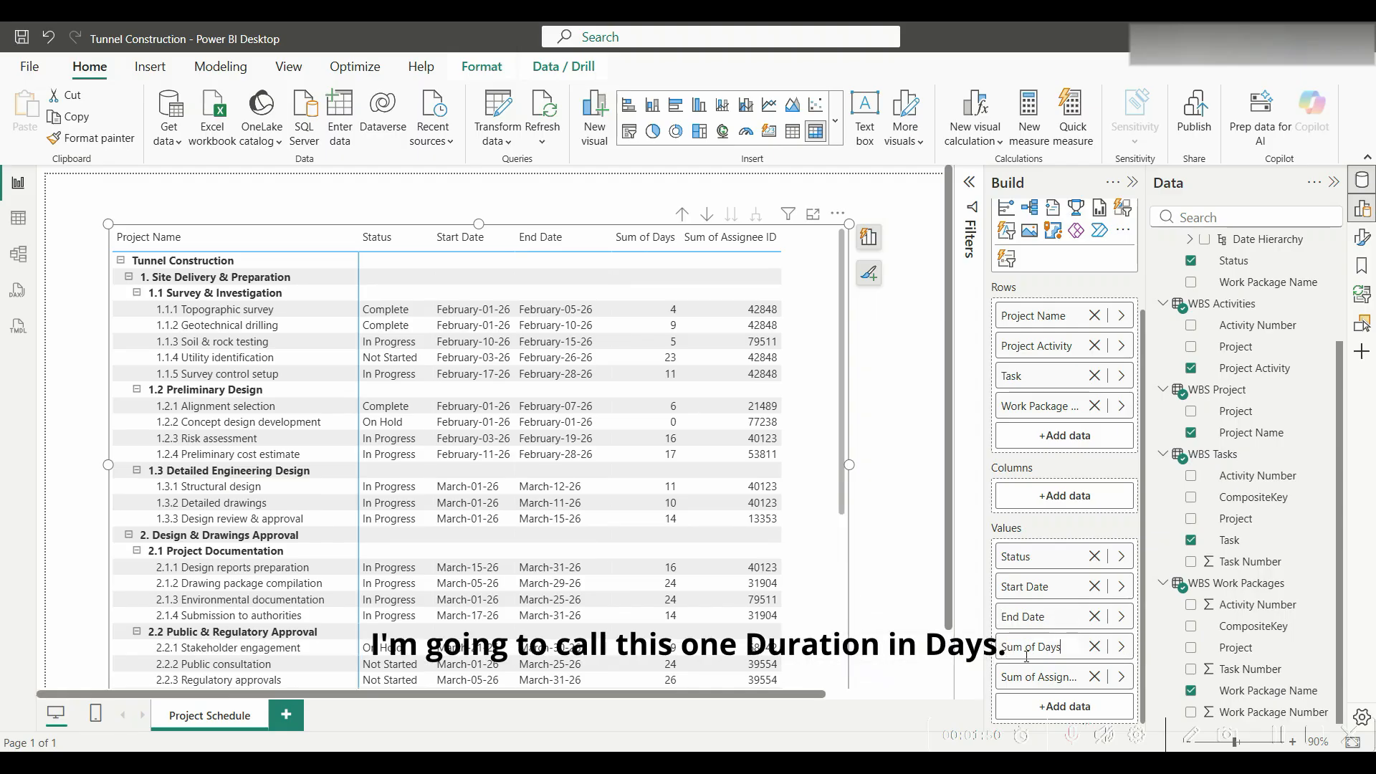
pyautogui.moveTo(1039, 648); pyautogui.dragTo(942, 647)
pyautogui.press('Delete')
pyautogui.write('Duration')
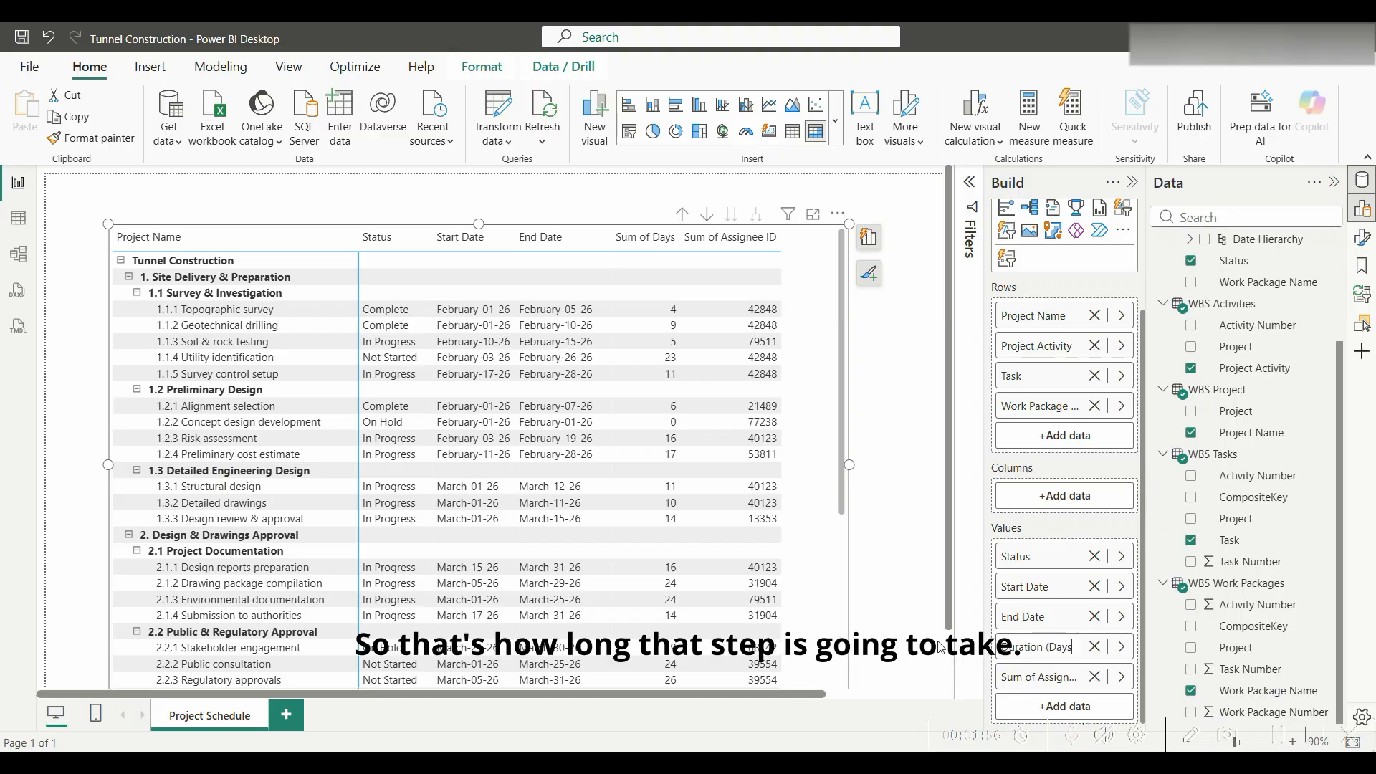
pyautogui.press('Return')
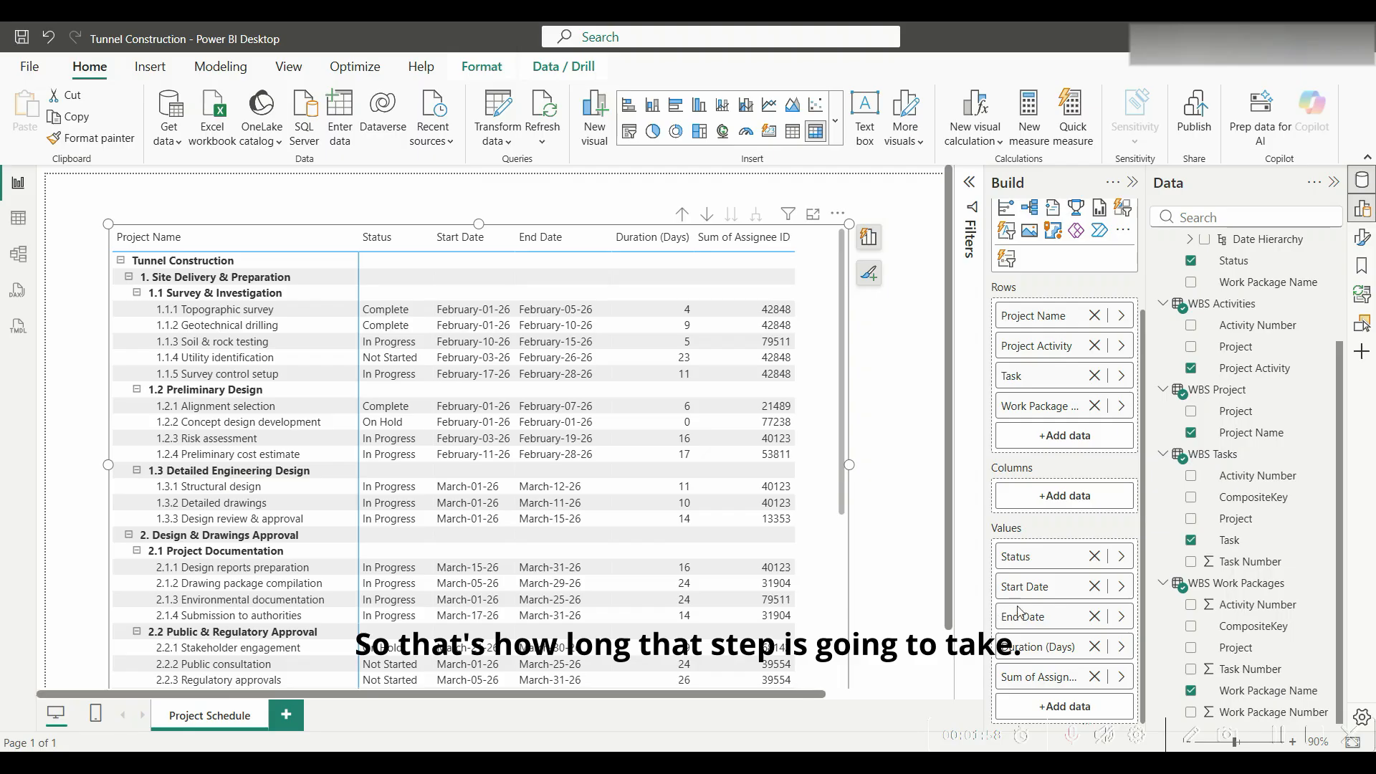
# Step: Rename the Sum of Assignee ID value in the matrix as "Assignee ID"
pyautogui.doubleClick(1039, 676)
pyautogui.moveTo(1040, 677); pyautogui.dragTo(854, 678)
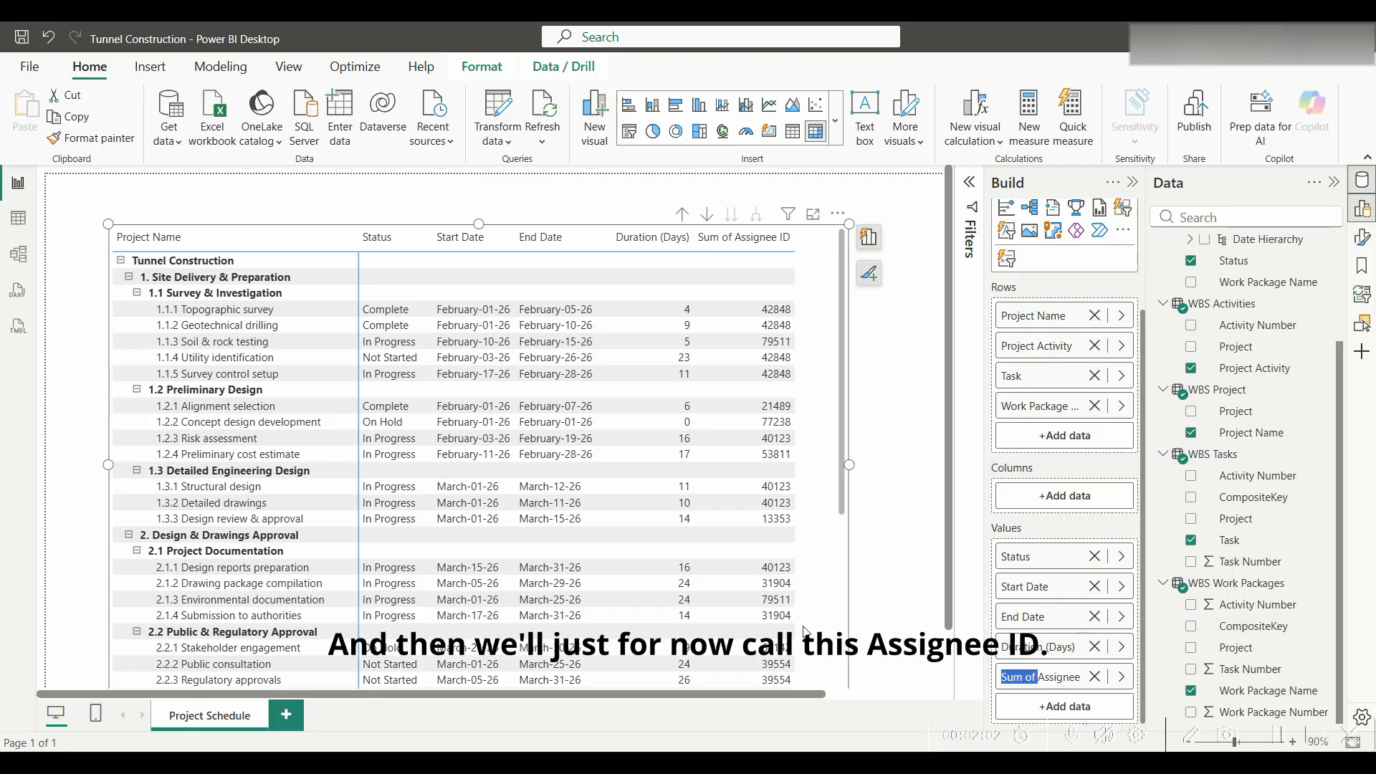
pyautogui.press('BackSpace')
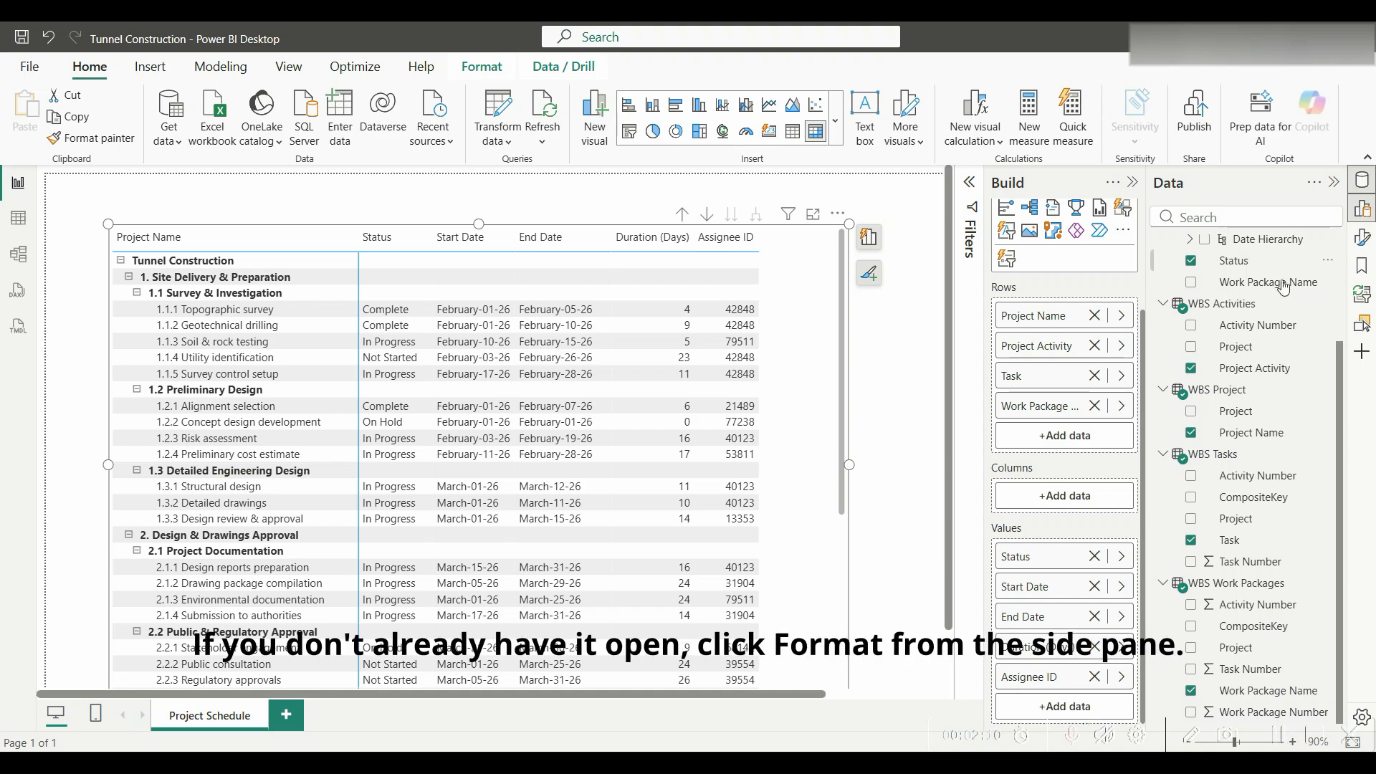
# Step: Show the matrix's formatting options, turn its row subtotals on for comparison and switch them off again
pyautogui.click(1364, 239)
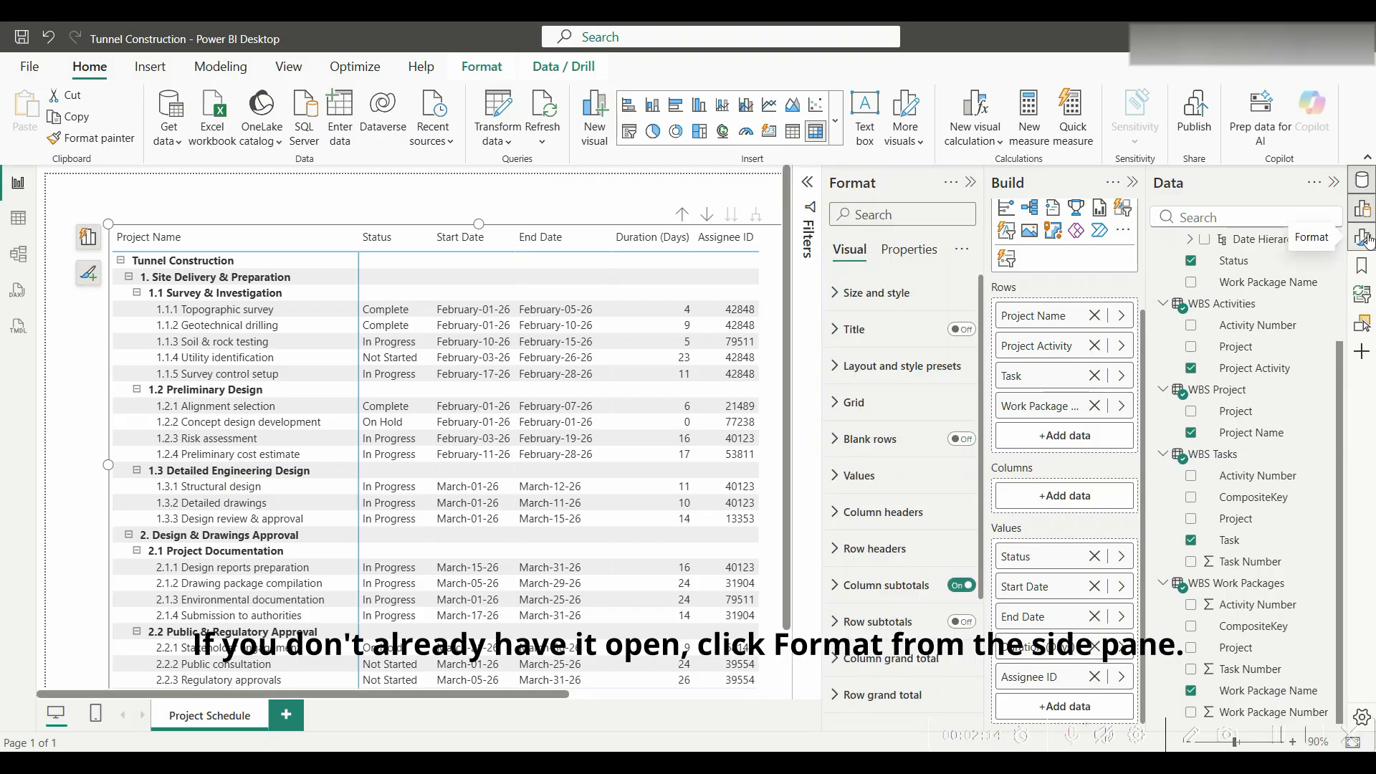
pyautogui.scroll(-1, 849, 530)
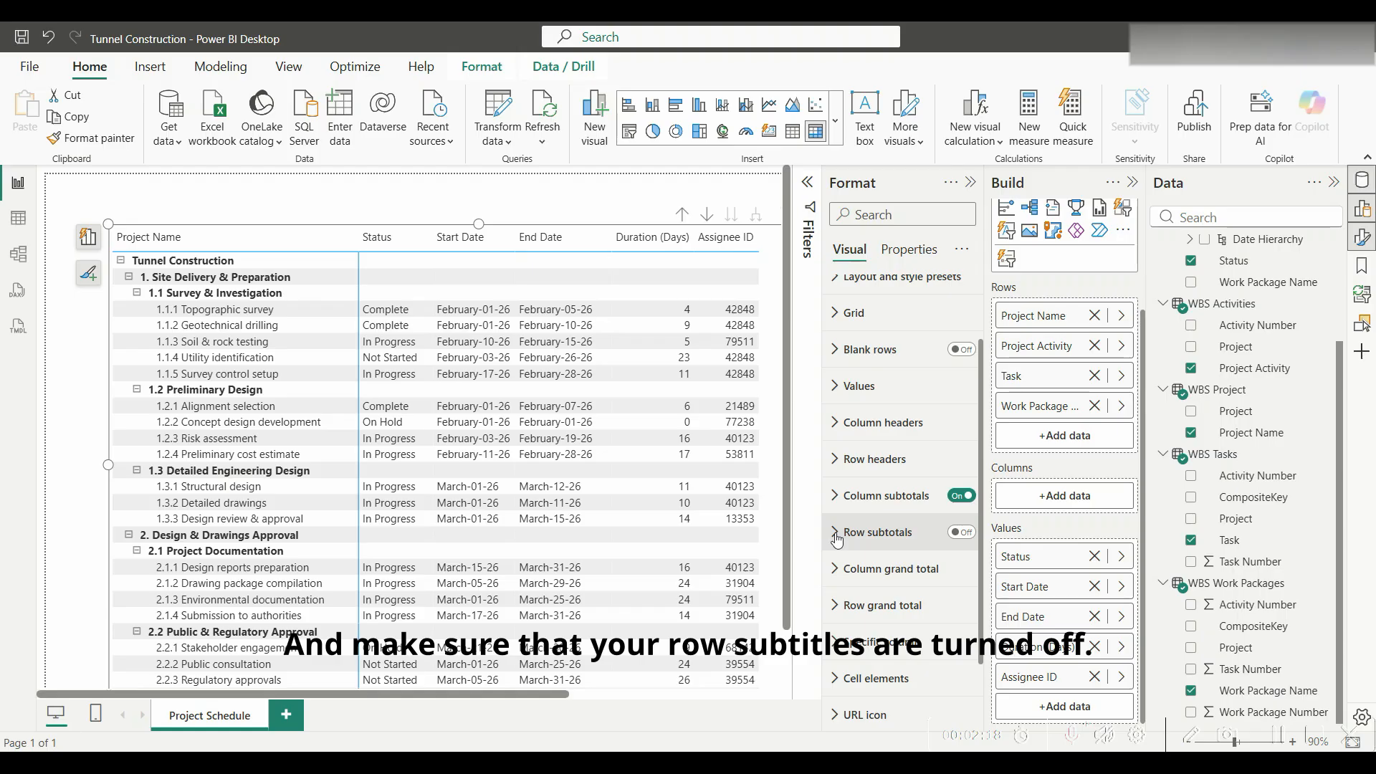
pyautogui.click(964, 532)
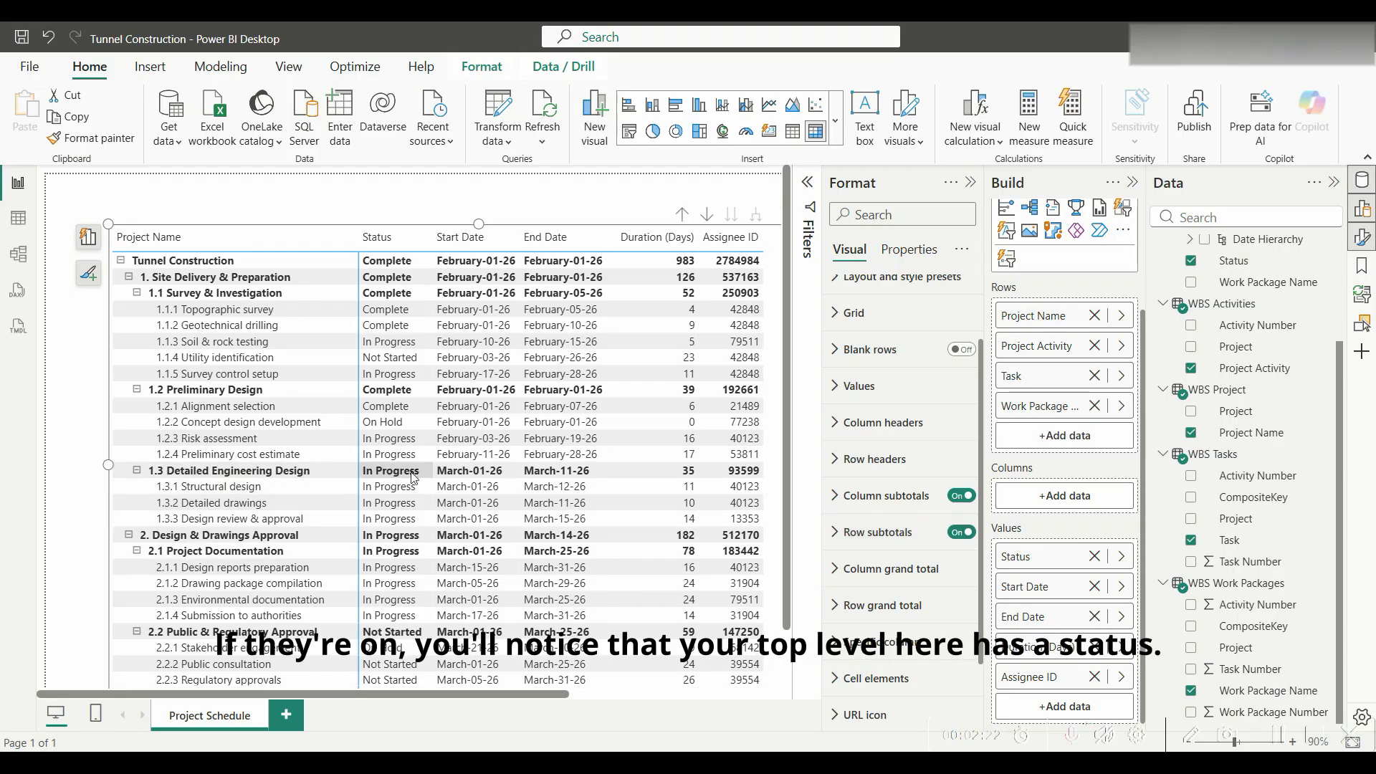
pyautogui.click(956, 536)
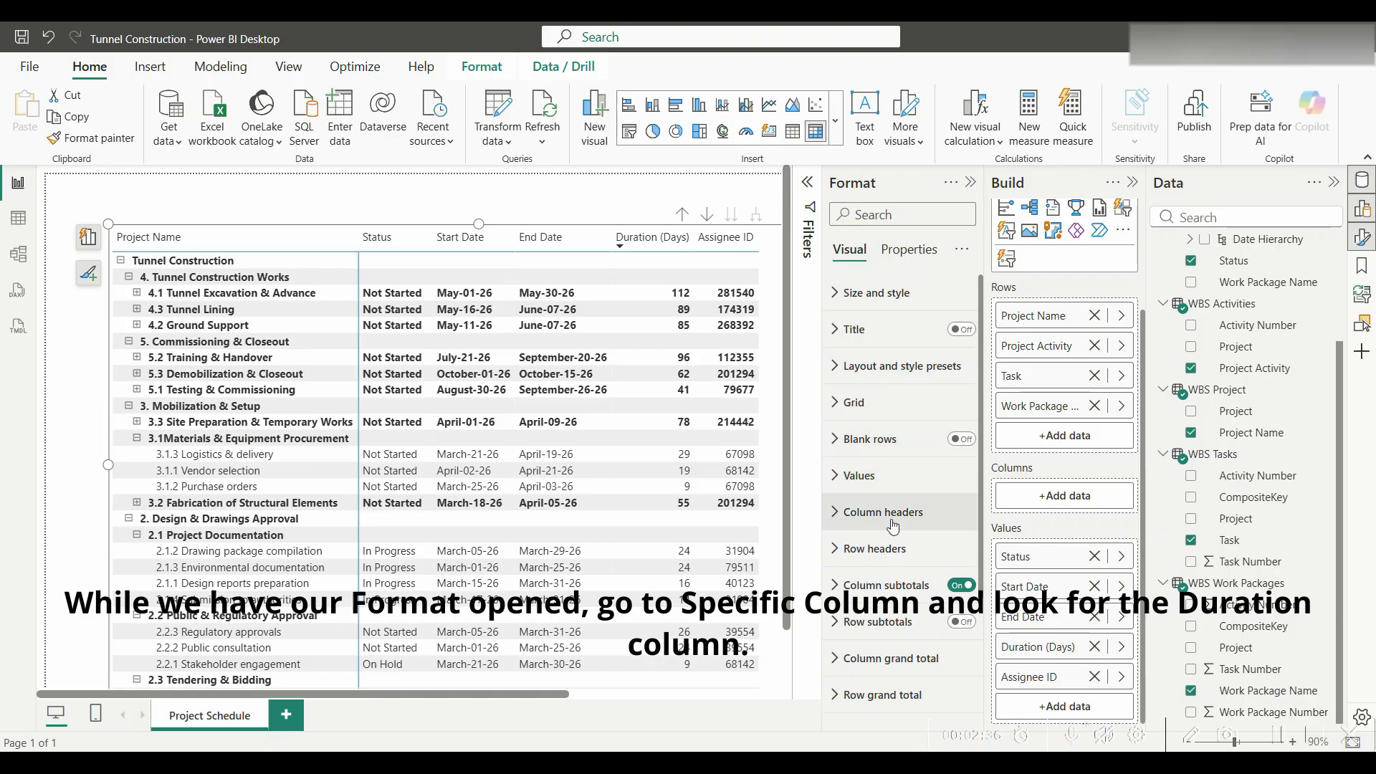
# Step: Center the values of the Duration (Days) column using the matrix's specific column formatting
pyautogui.scroll(-2, 892, 526)
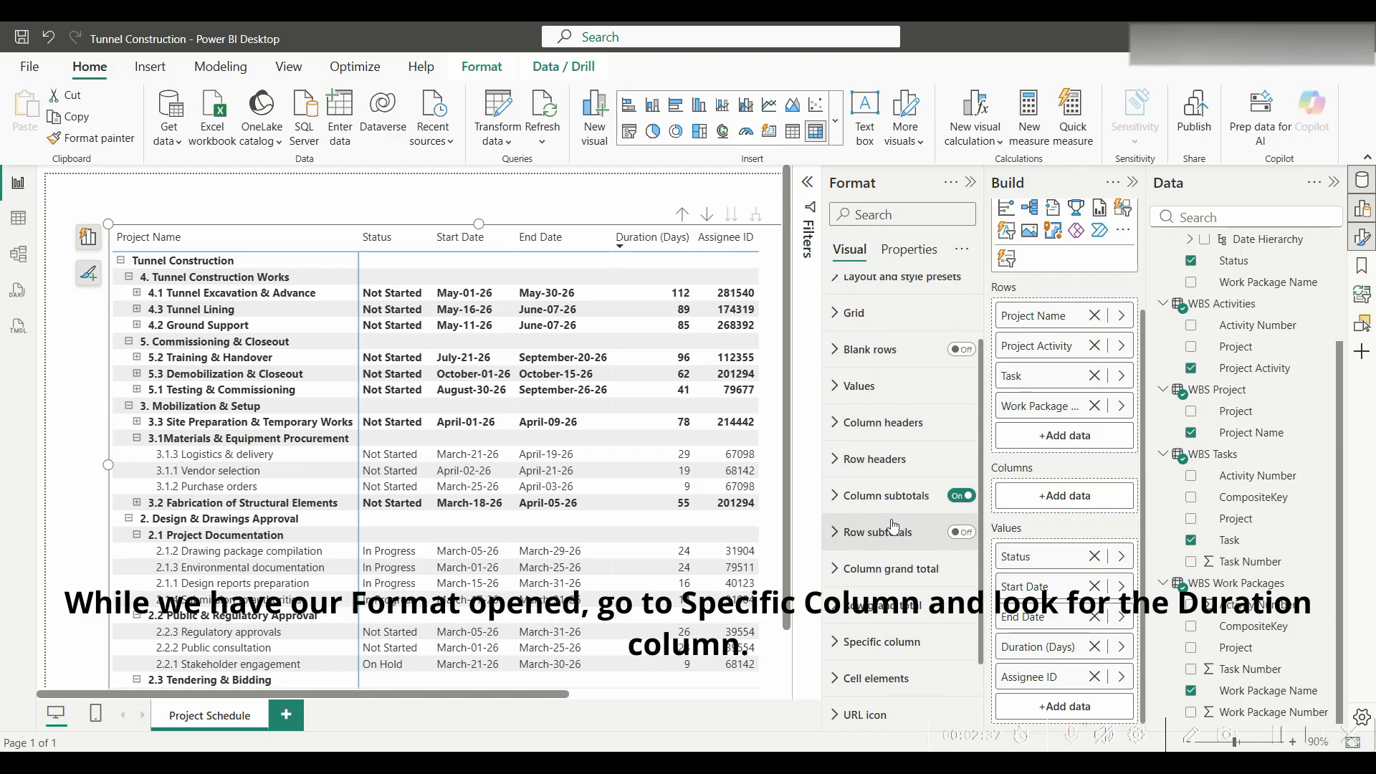
pyautogui.click(835, 649)
pyautogui.scroll(-5, 863, 439)
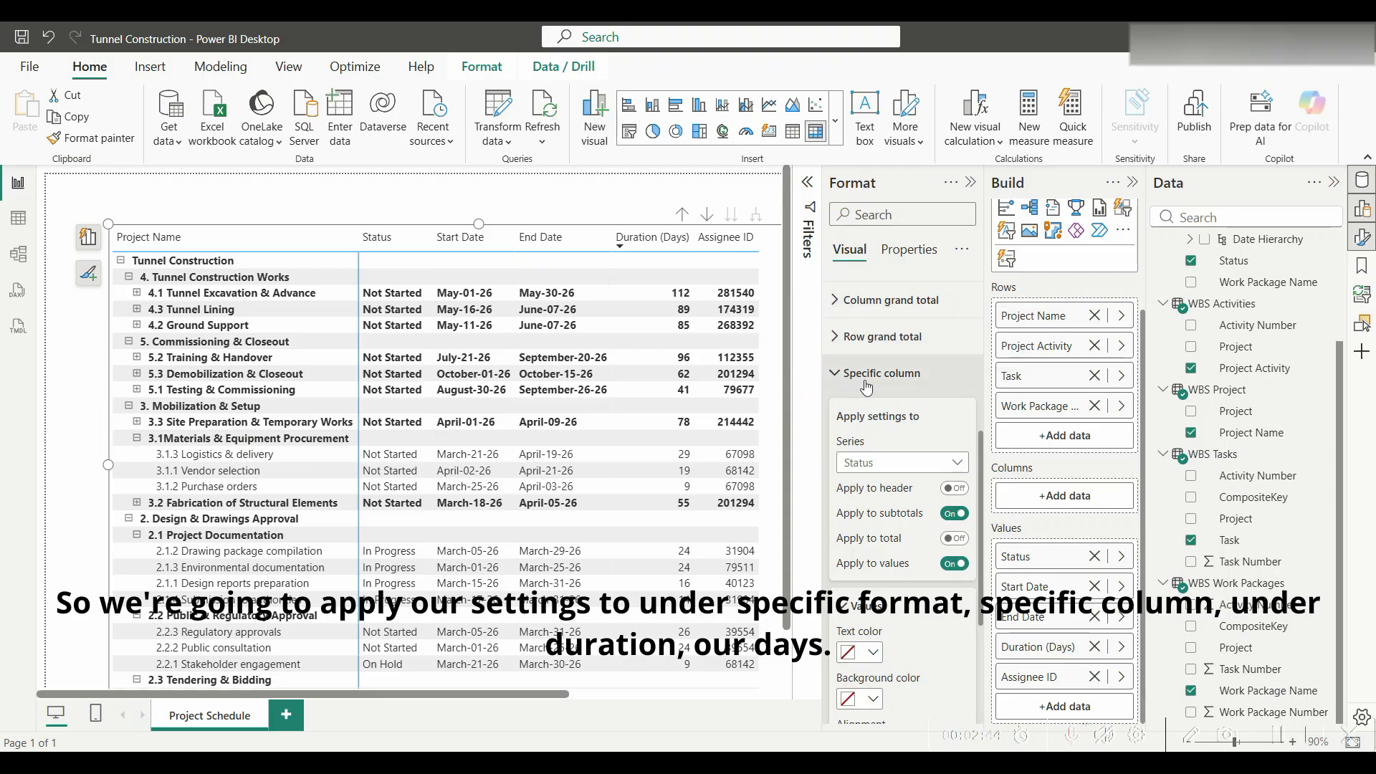
pyautogui.click(864, 470)
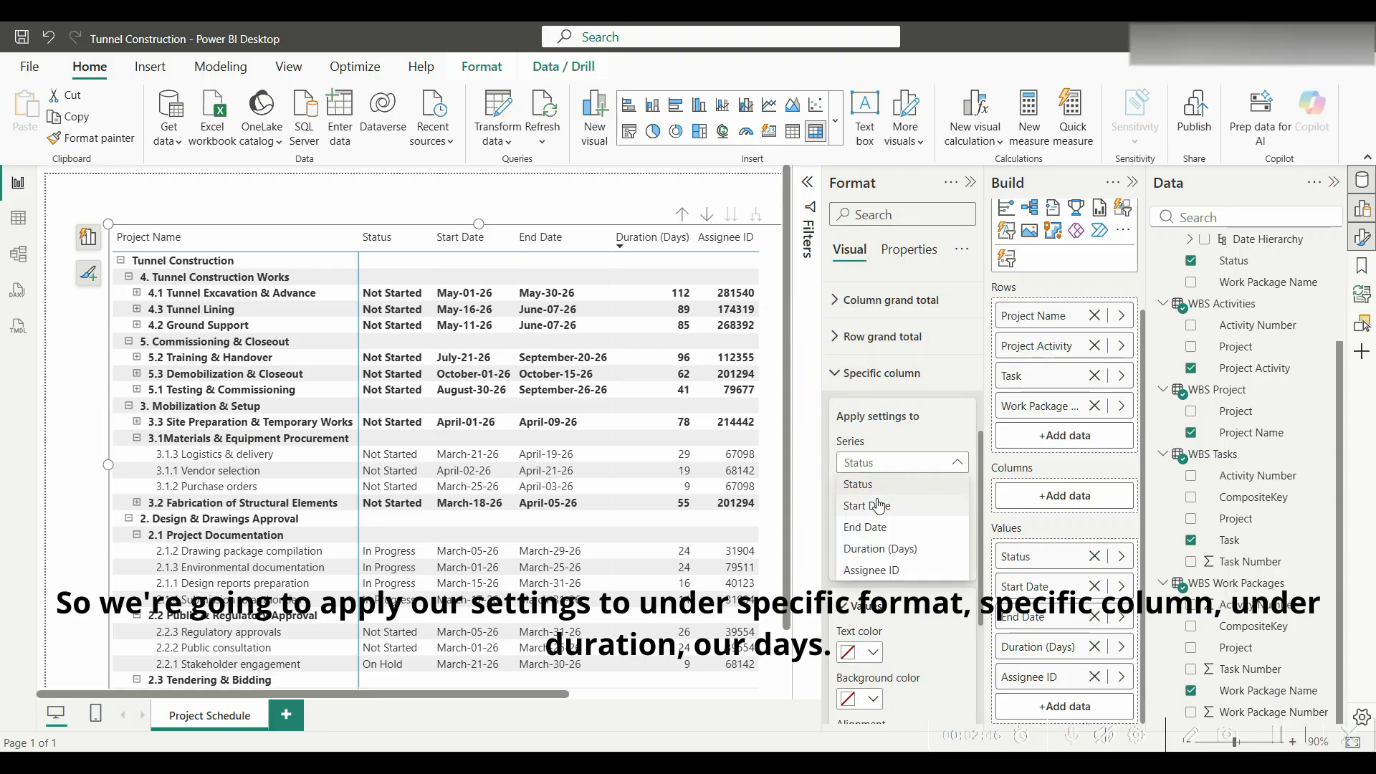
pyautogui.click(870, 553)
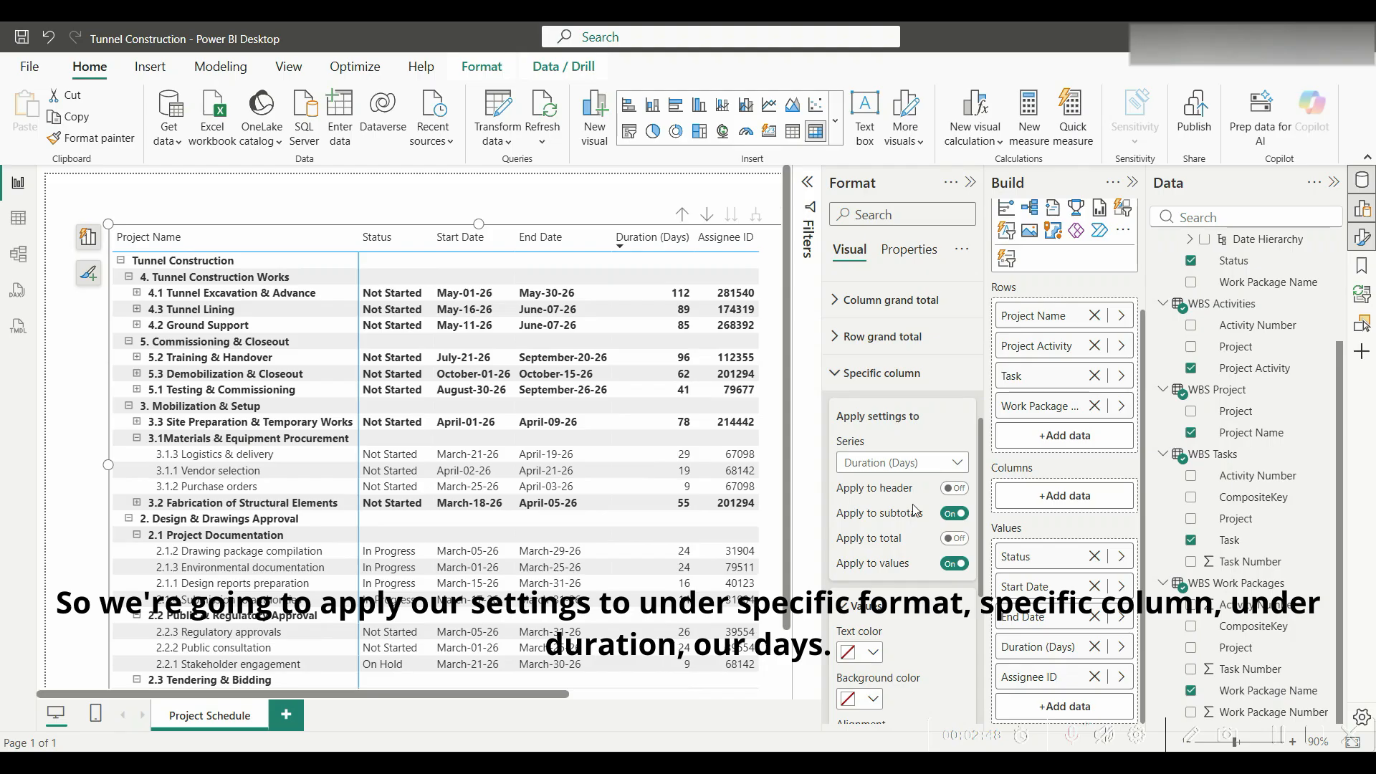
pyautogui.scroll(-4, 910, 415)
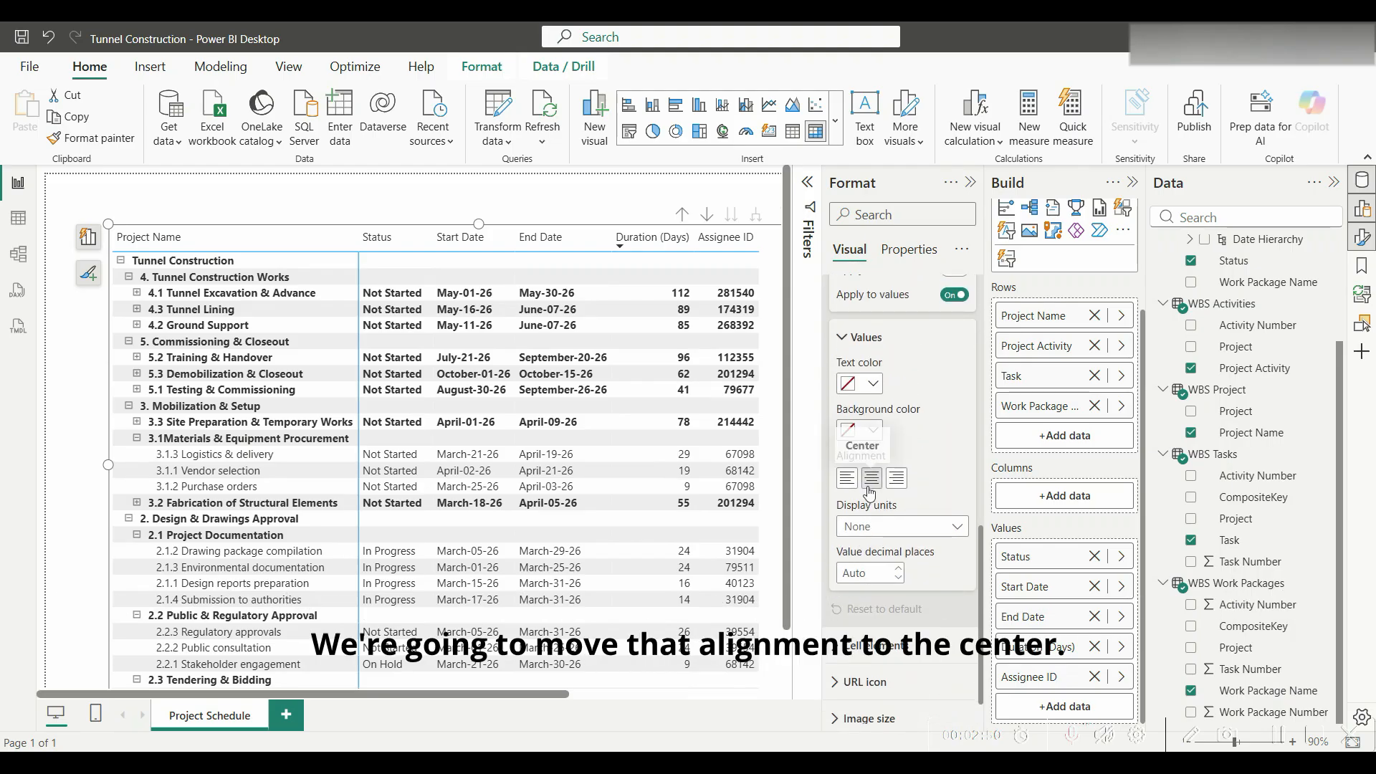
pyautogui.click(868, 488)
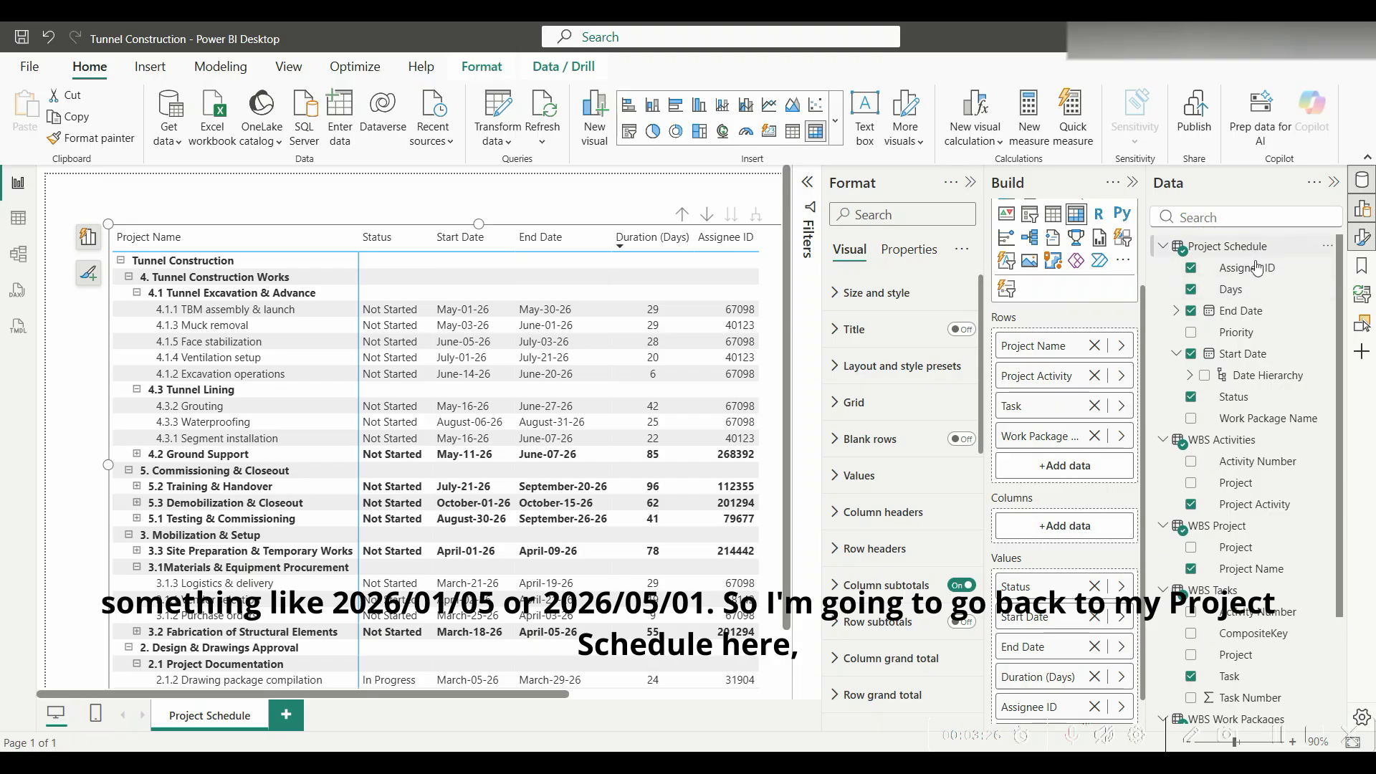
# Step: Set the date format of the Start Date and End Date columns in the Project Schedule table to Short Date
pyautogui.click(1243, 354)
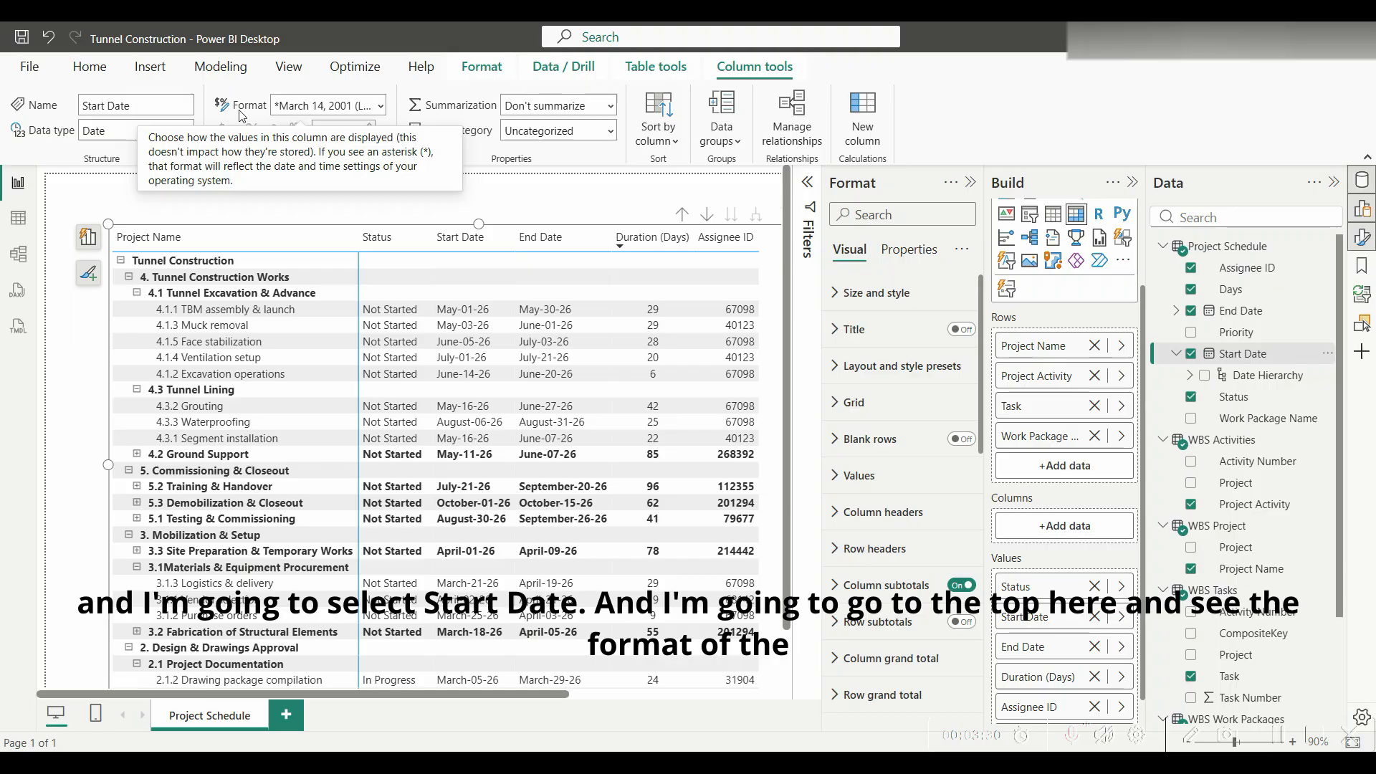
pyautogui.click(382, 107)
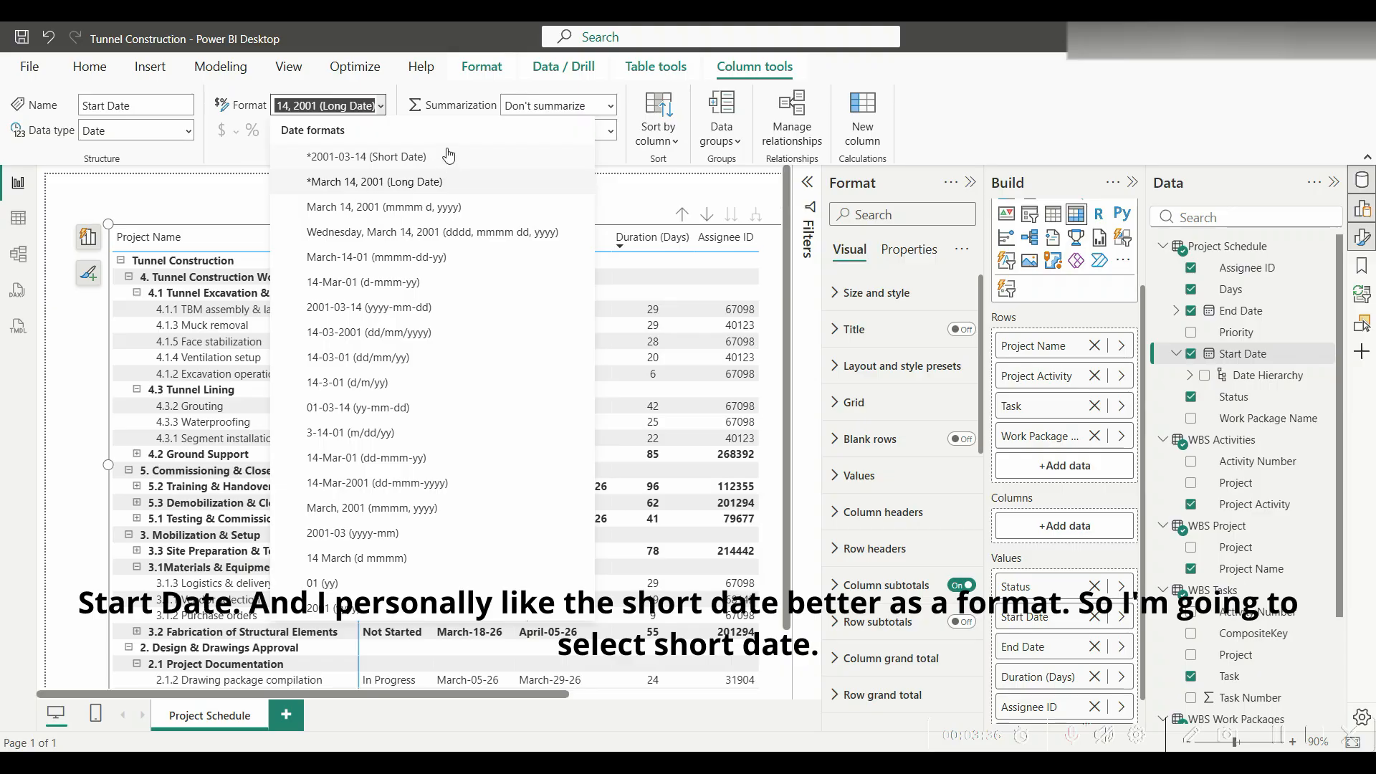
pyautogui.click(449, 155)
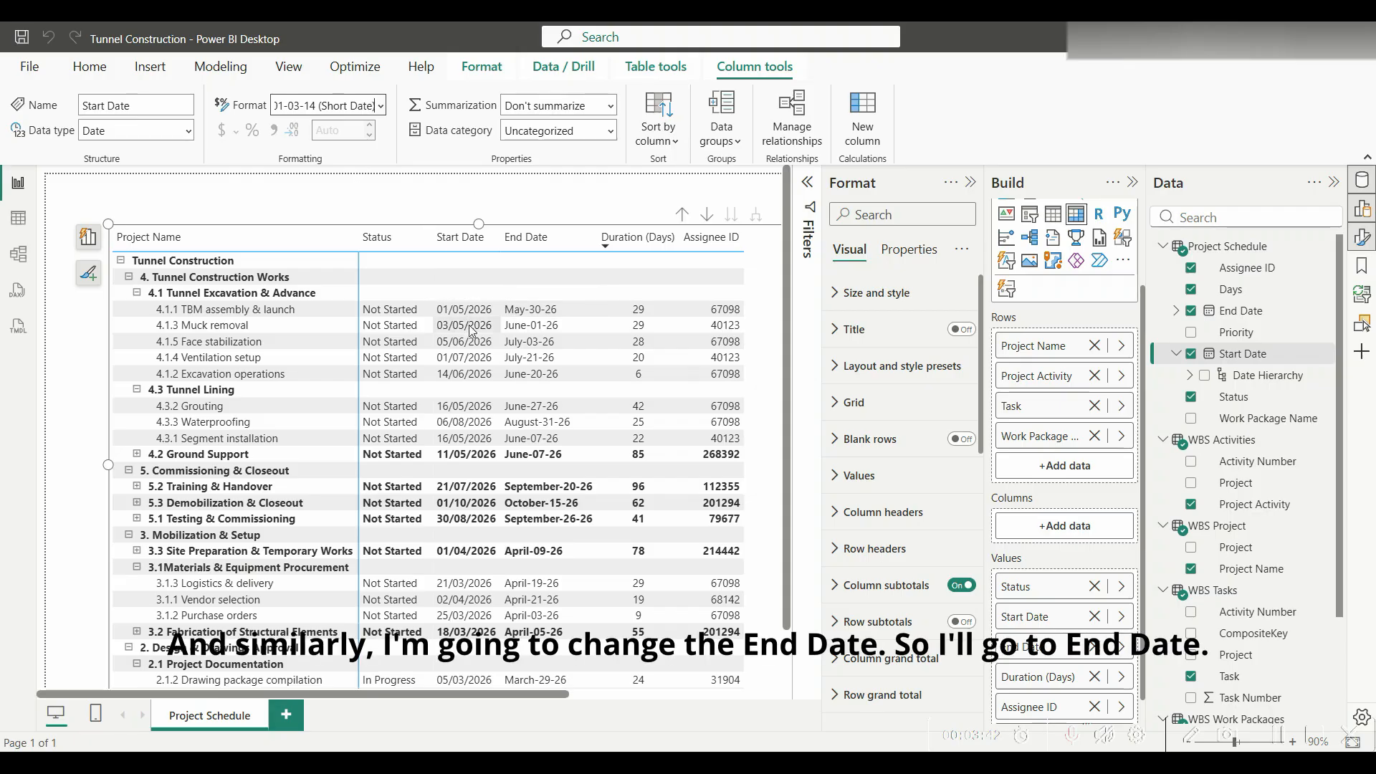
pyautogui.click(1235, 315)
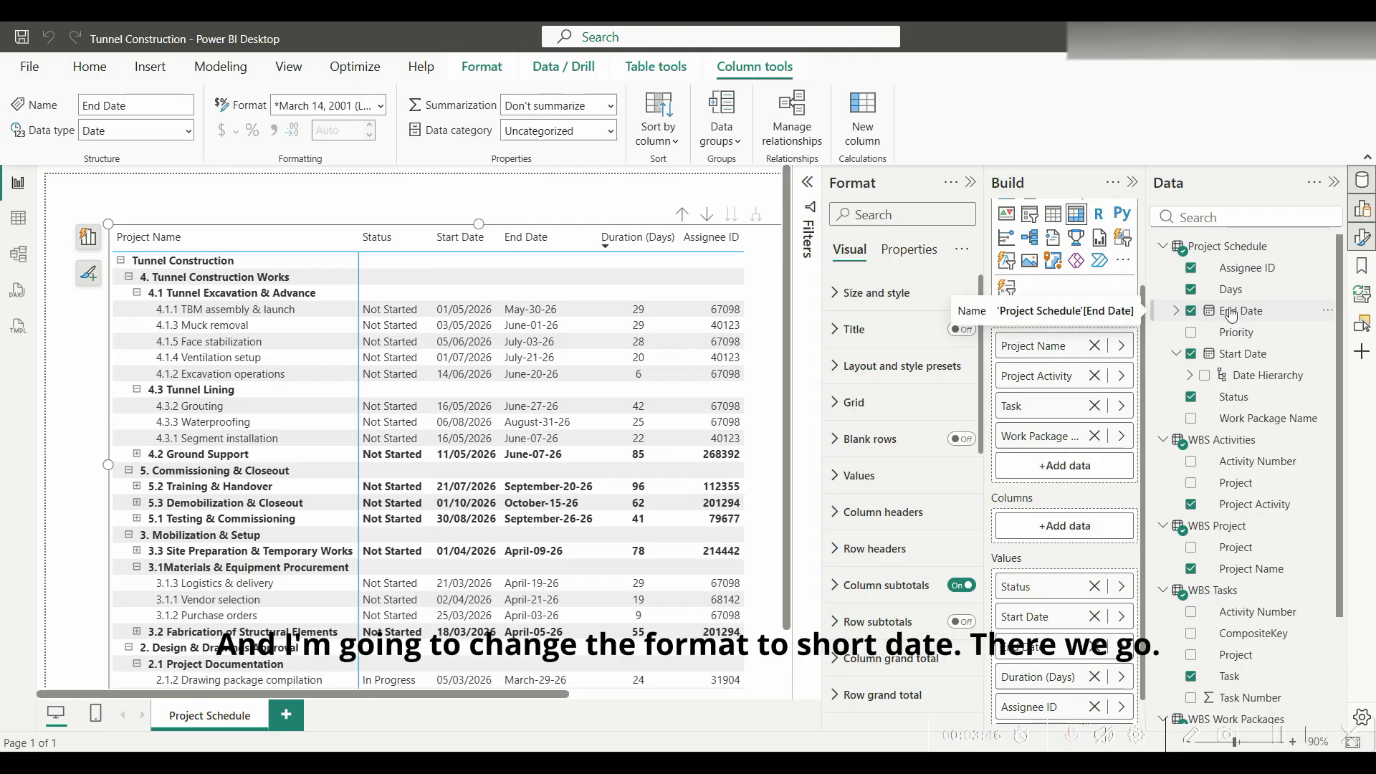
pyautogui.click(381, 105)
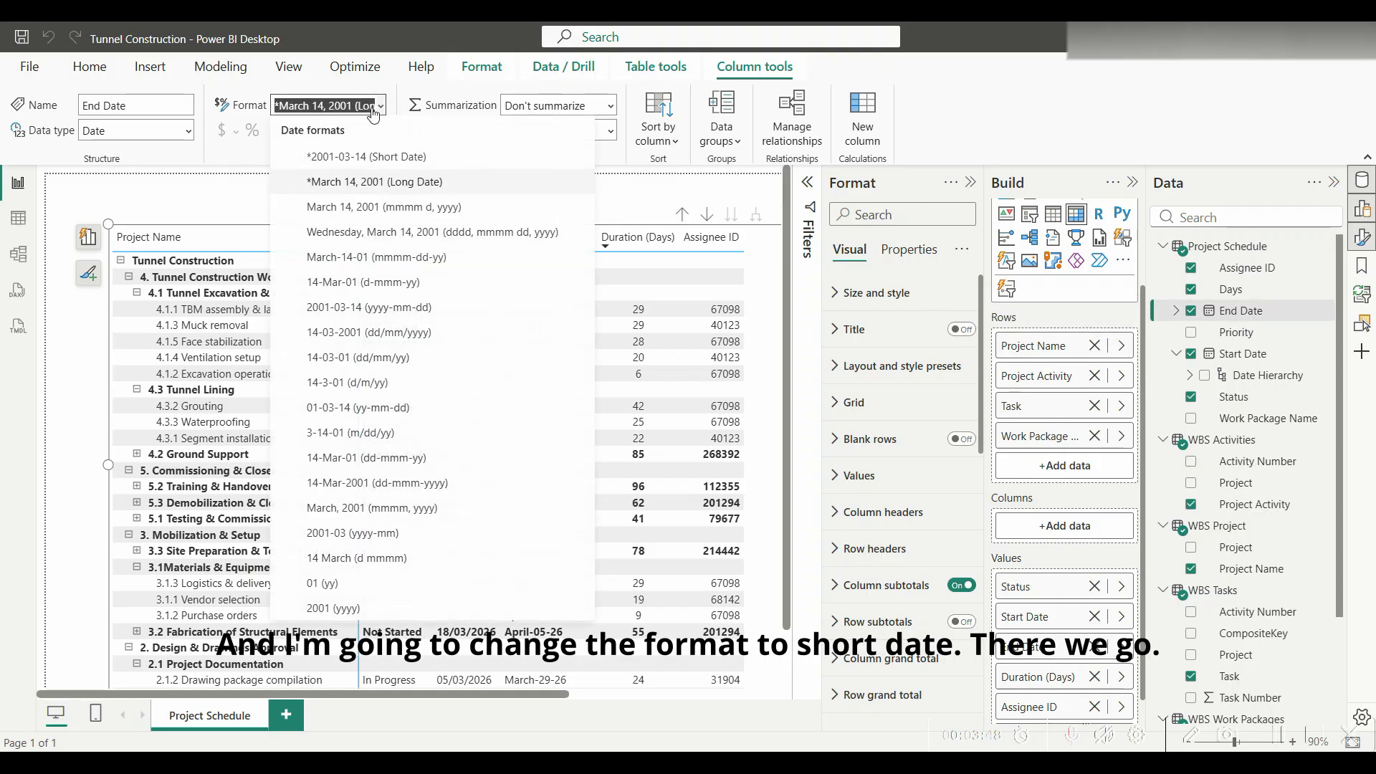
pyautogui.click(319, 156)
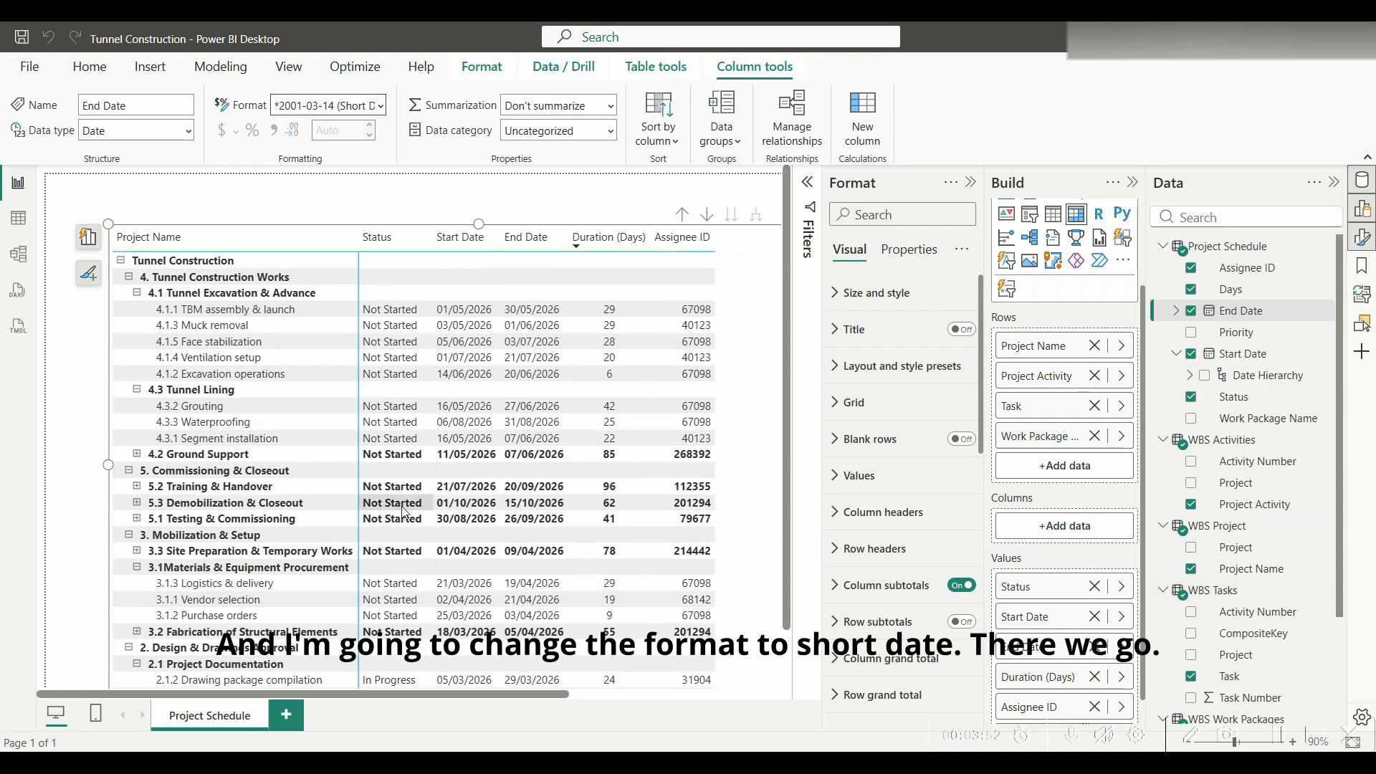
# Step: Try sorting the matrix by Status, and sort it by Duration (Days) in descending order instead
pyautogui.scroll(-3, 734, 561)
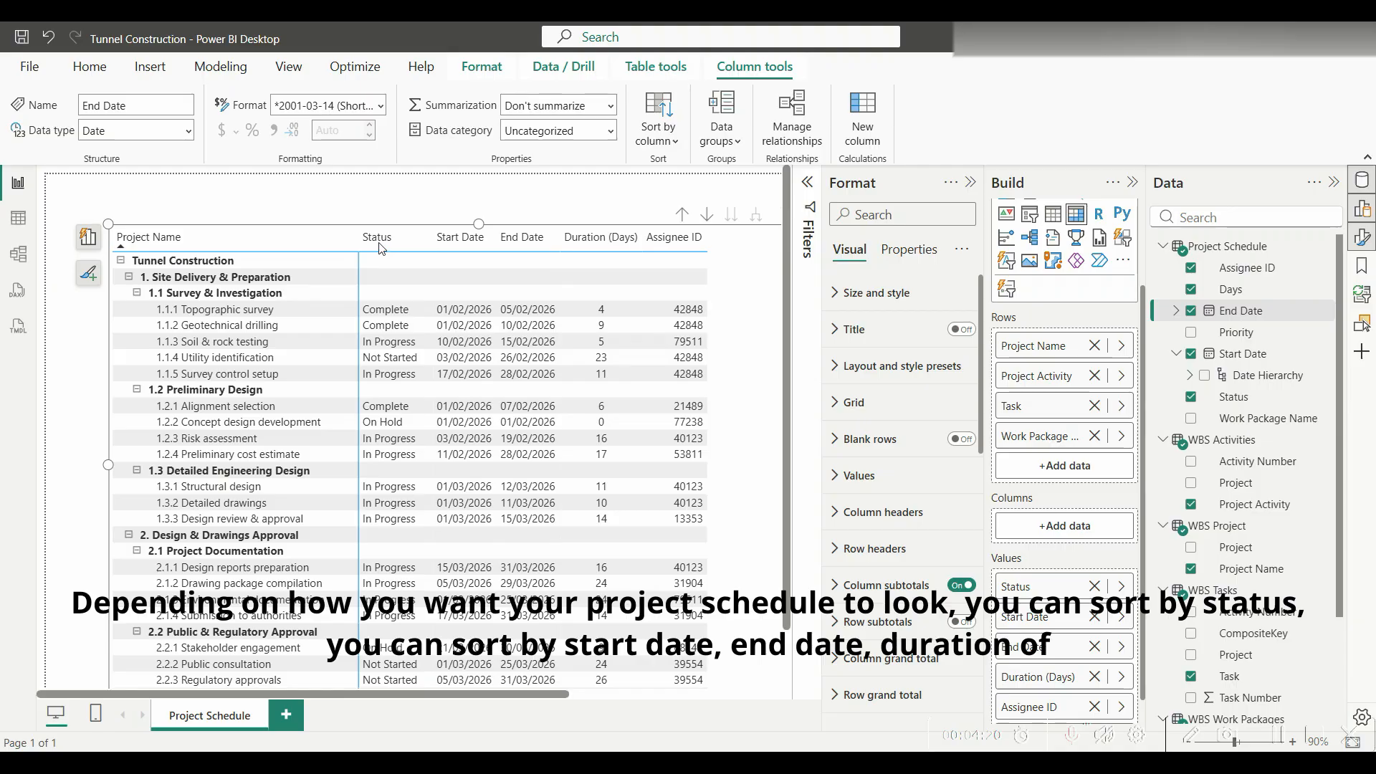
pyautogui.click(378, 237)
pyautogui.click(382, 245)
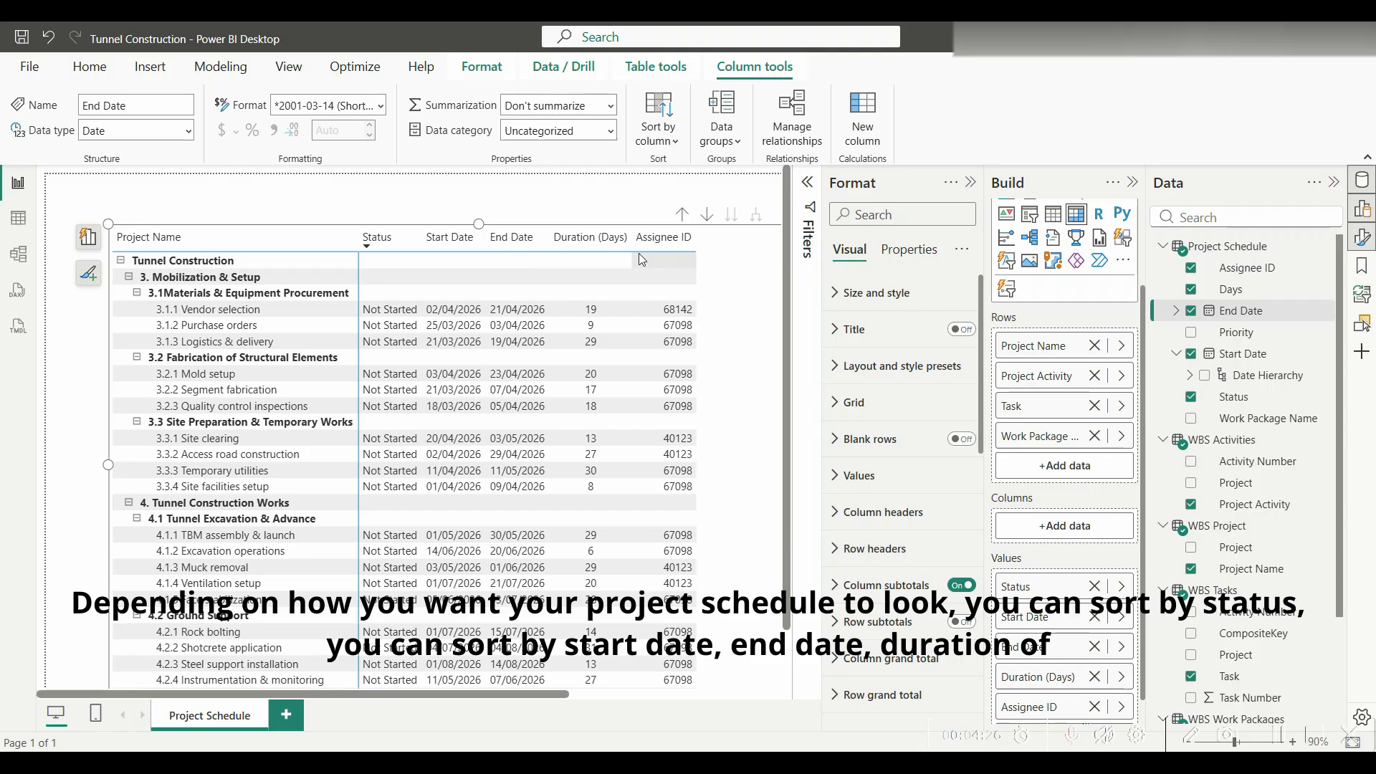
pyautogui.click(602, 240)
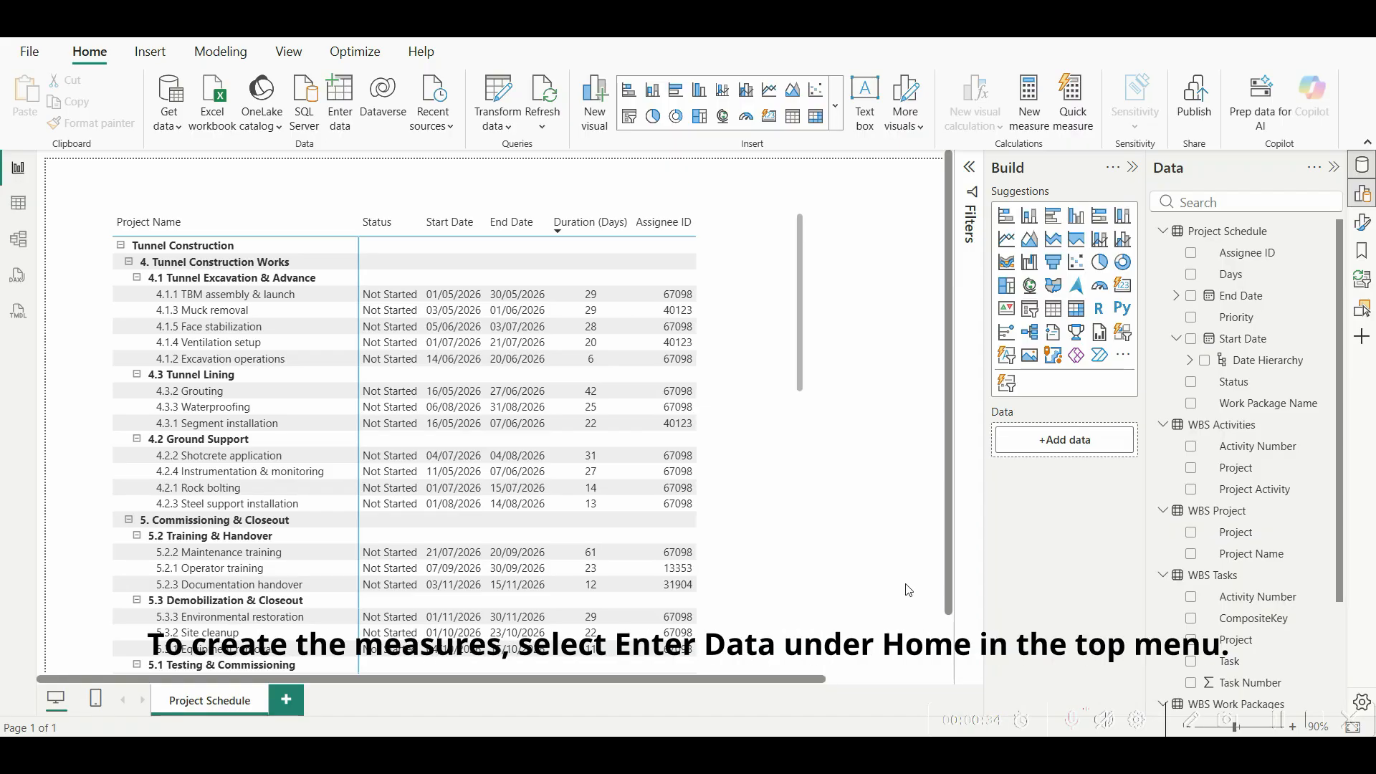
# Step: Create an empty table named "Project Measures" and load it into the model
pyautogui.click(342, 98)
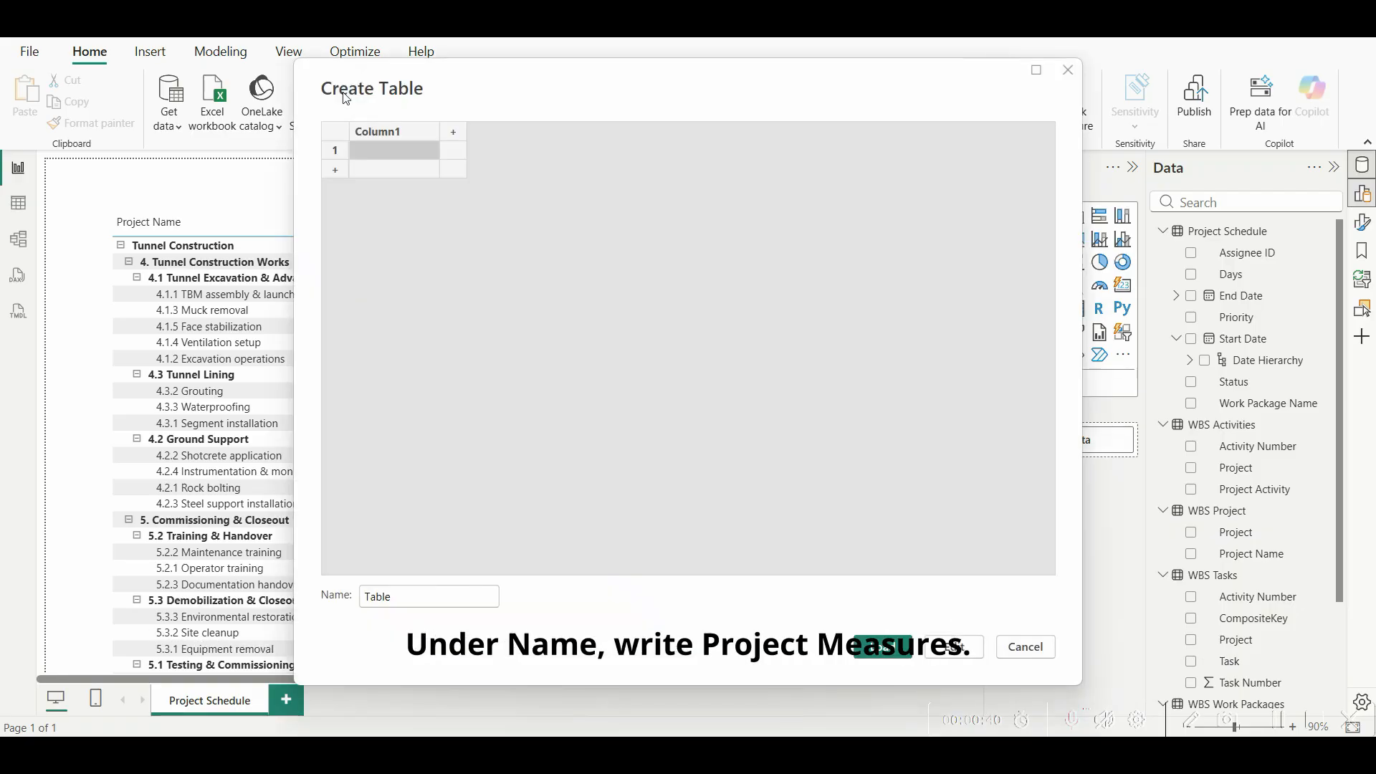
pyautogui.moveTo(406, 591); pyautogui.dragTo(346, 597)
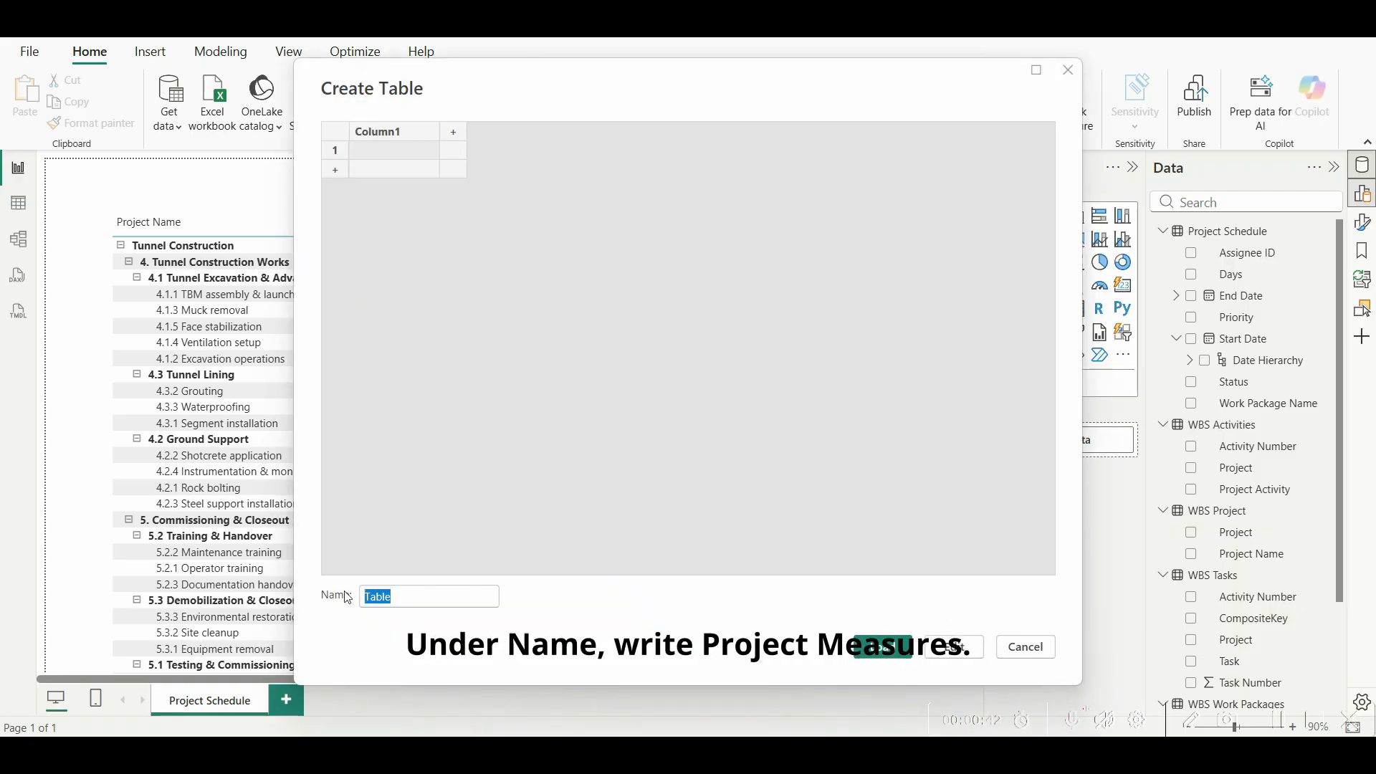
pyautogui.write('Project')
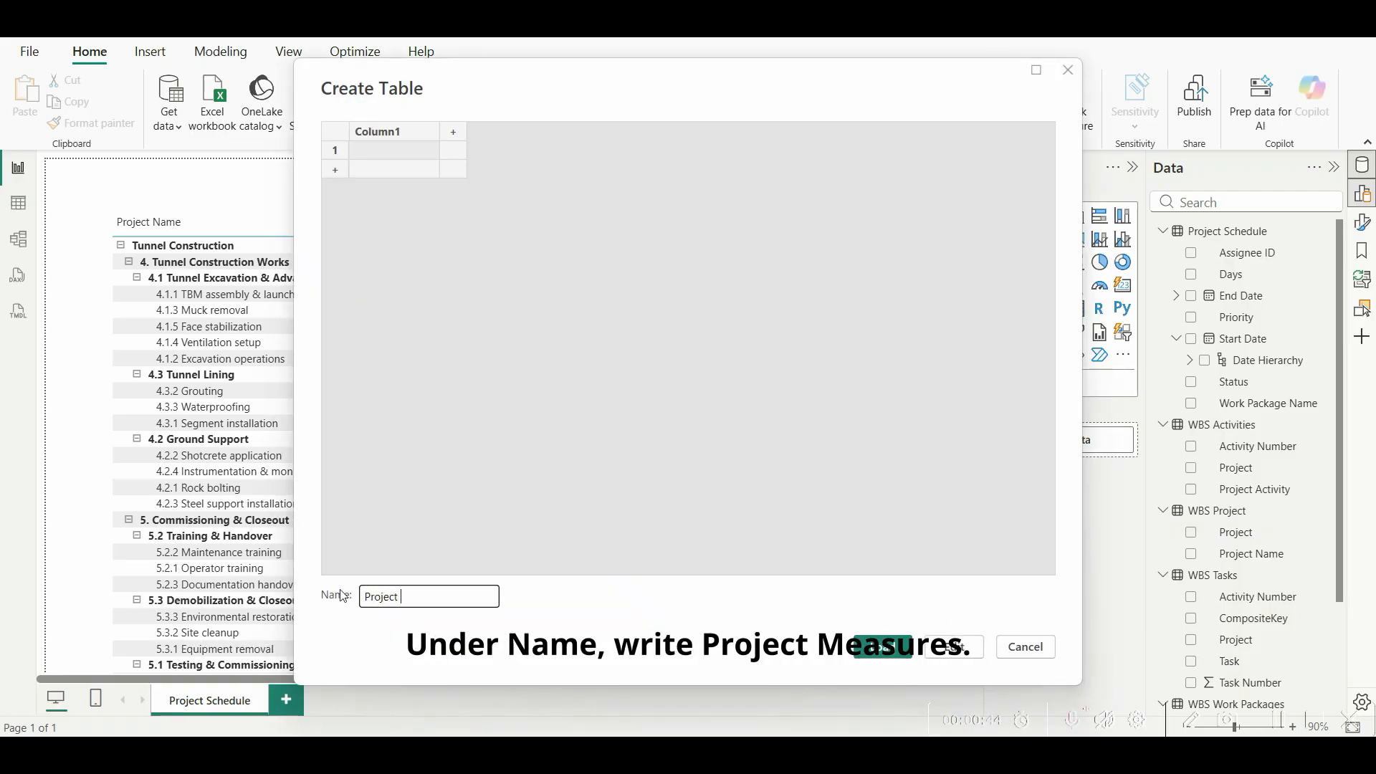
pyautogui.write(' Measures')
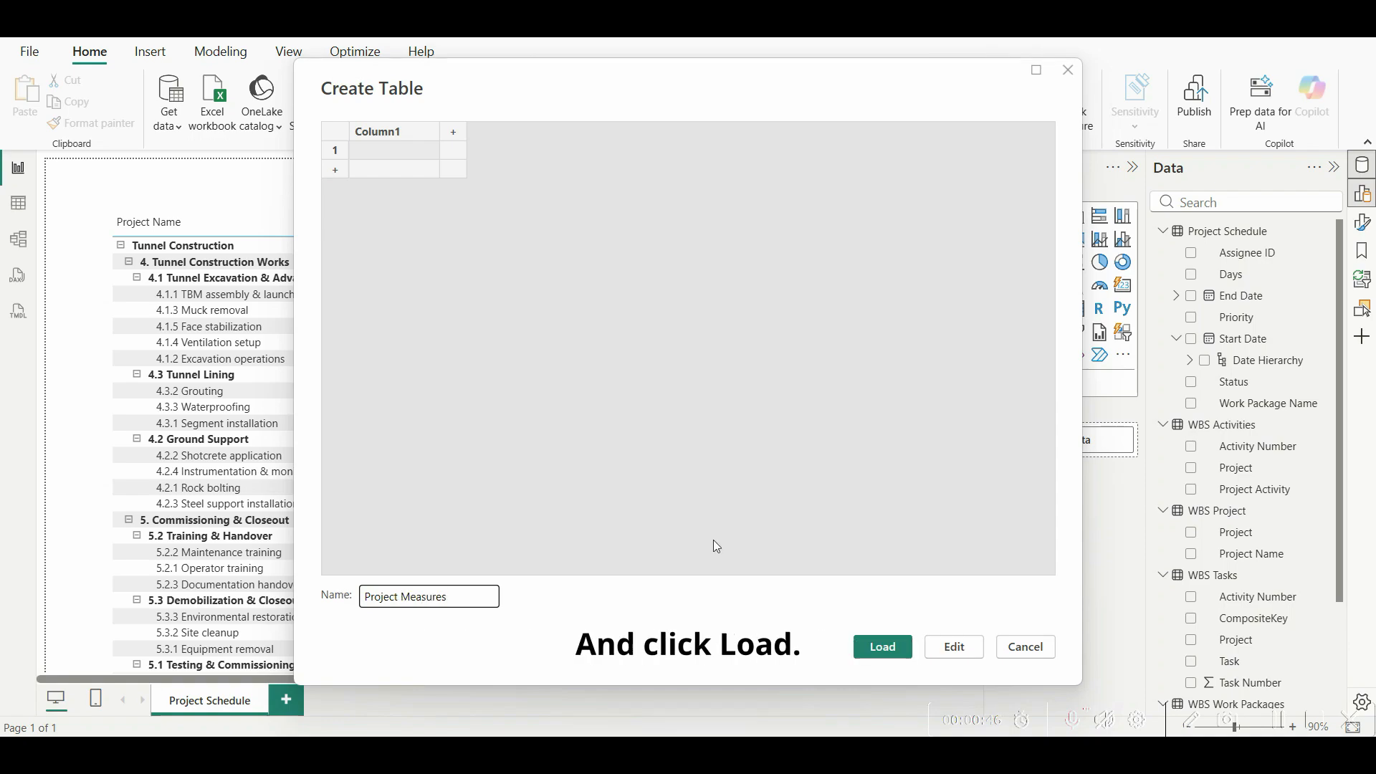
pyautogui.click(897, 649)
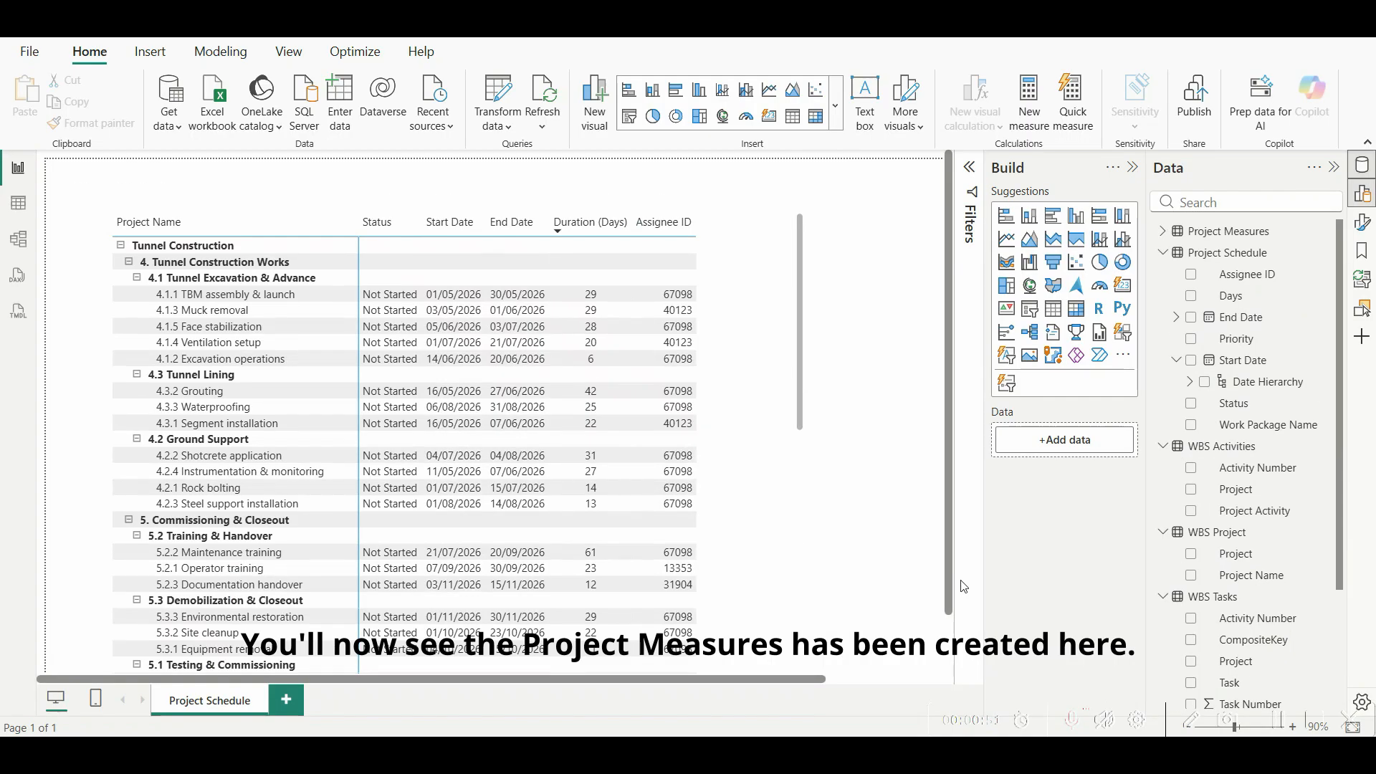
# Step: Add a new measure to the Project Measures table and name it "WBS Under Review"
pyautogui.moveTo(1153, 235)
pyautogui.click(1162, 231)
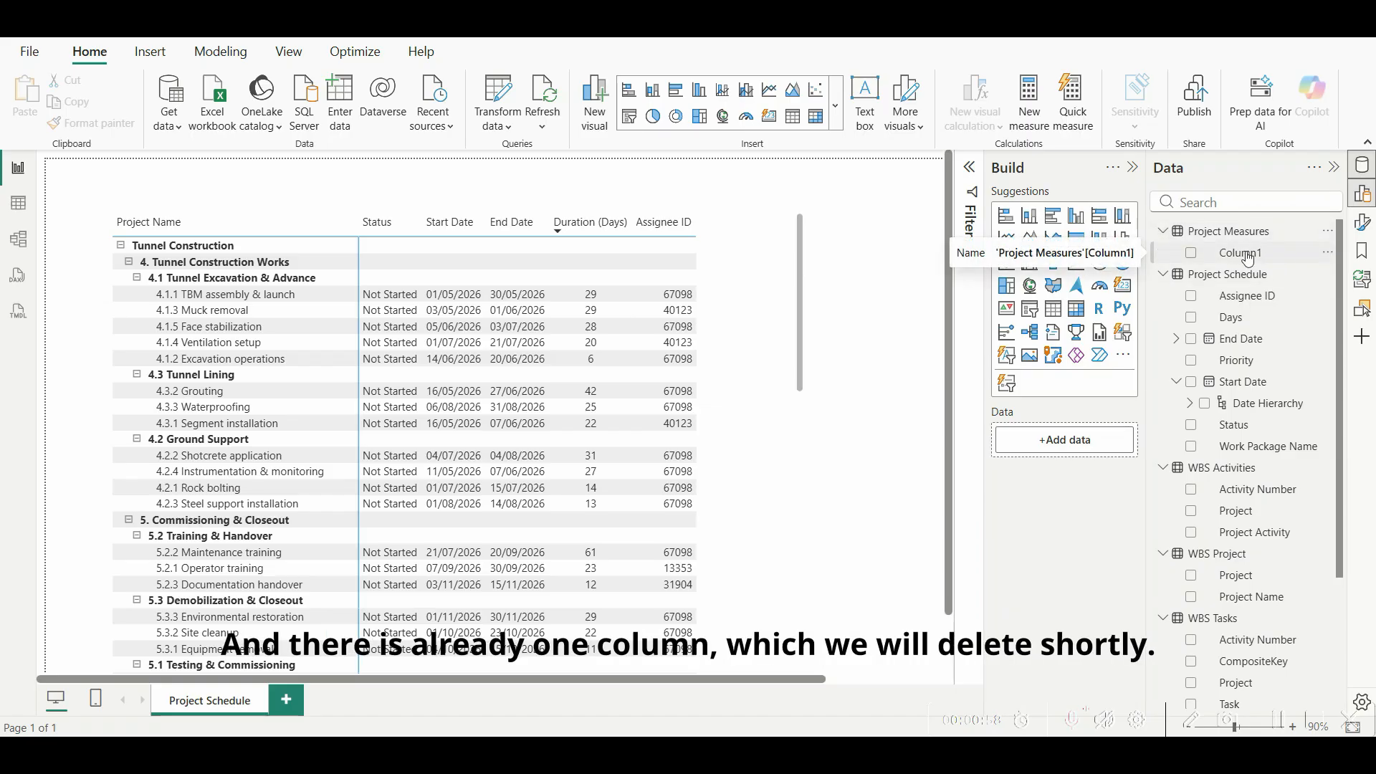
pyautogui.click(1327, 232)
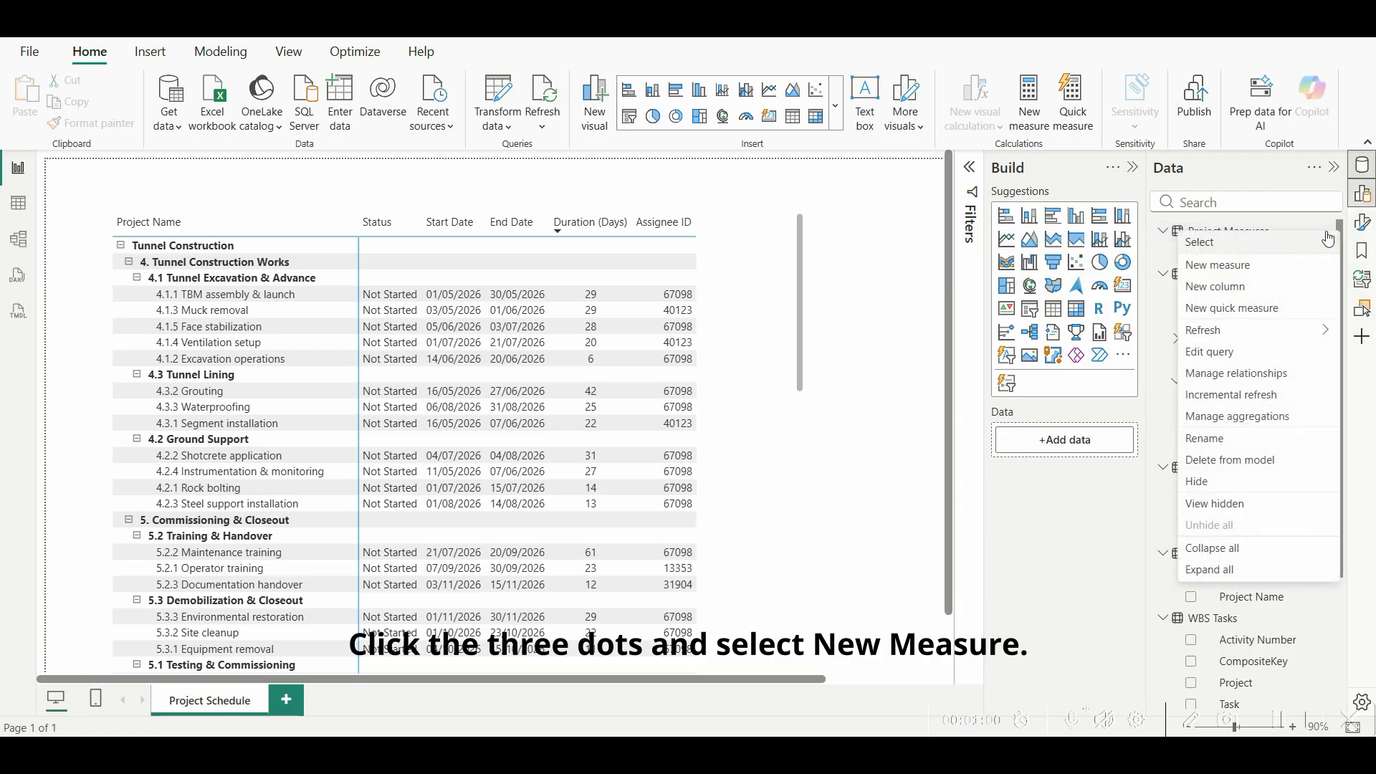
pyautogui.click(1260, 271)
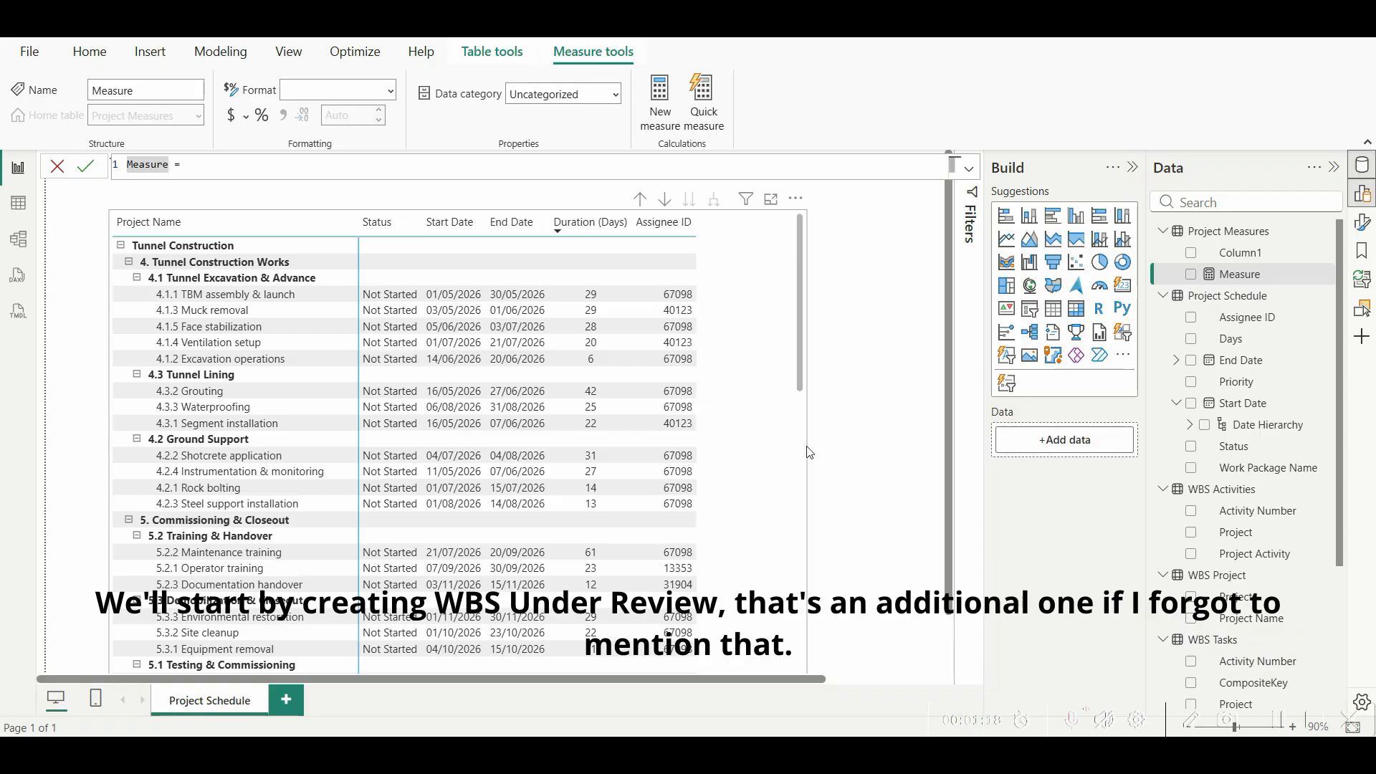
pyautogui.write('WBS')
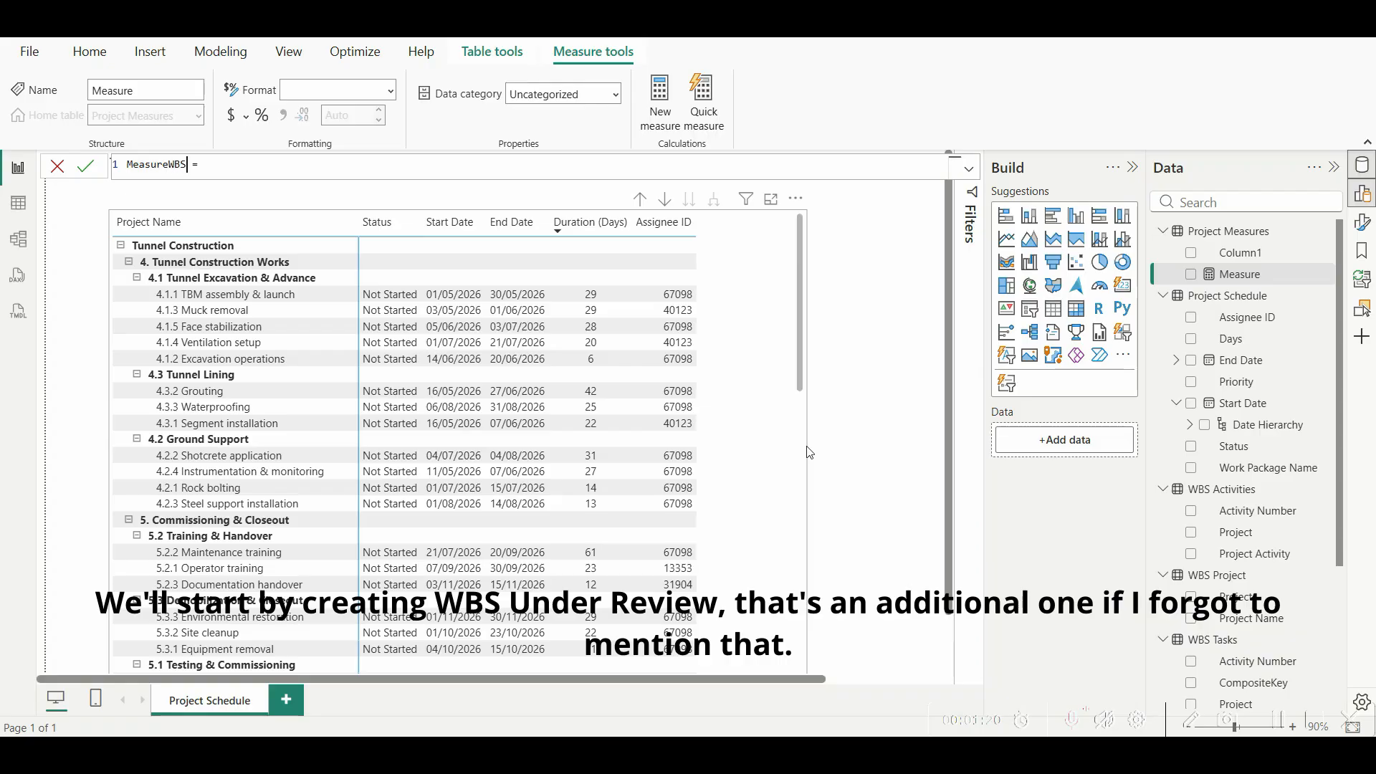
pyautogui.press('BackSpace')
pyautogui.press('BackSpace')
pyautogui.press('BackSpace')
pyautogui.press('BackSpace')
pyautogui.press('BackSpace')
pyautogui.press('BackSpace')
pyautogui.press('BackSpace')
pyautogui.press('BackSpace')
pyautogui.press('BackSpace')
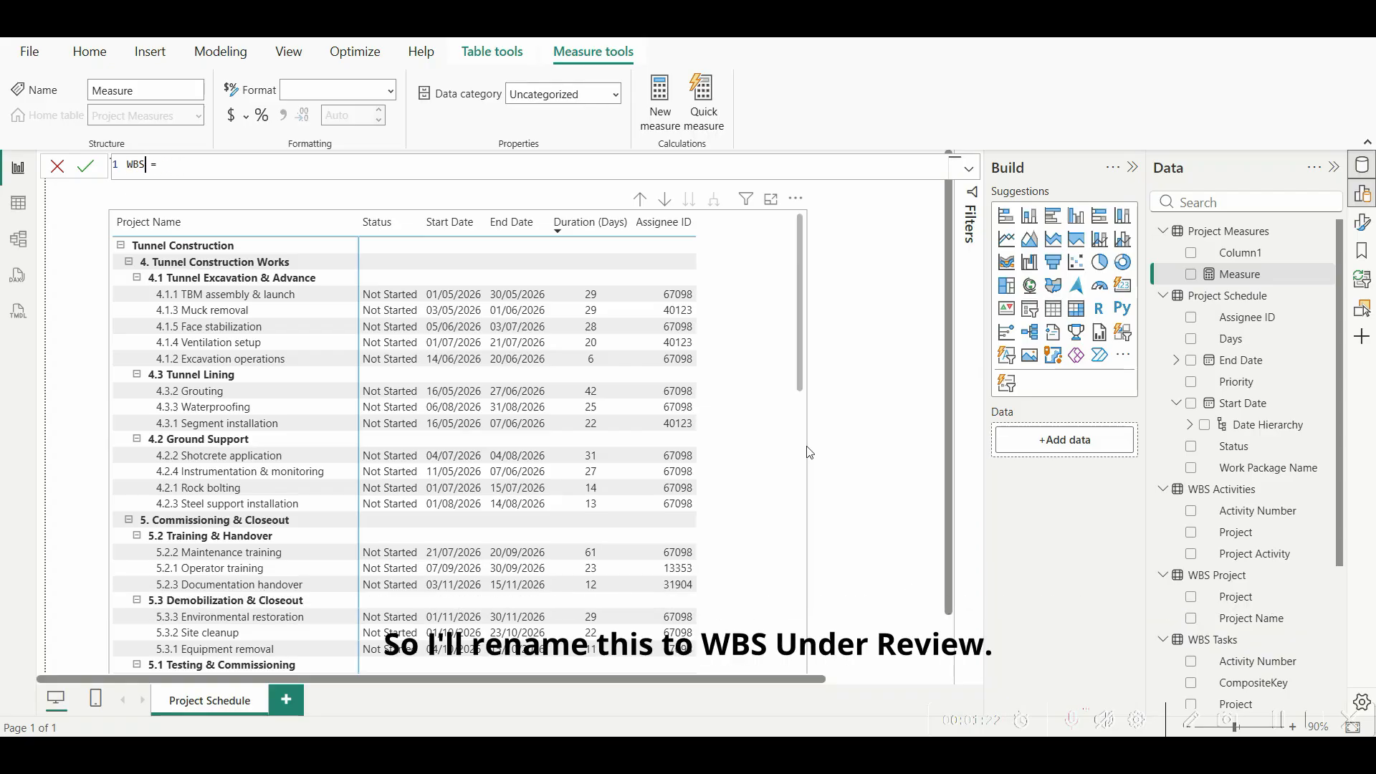
pyautogui.write('Under Review')
pyautogui.press('End')
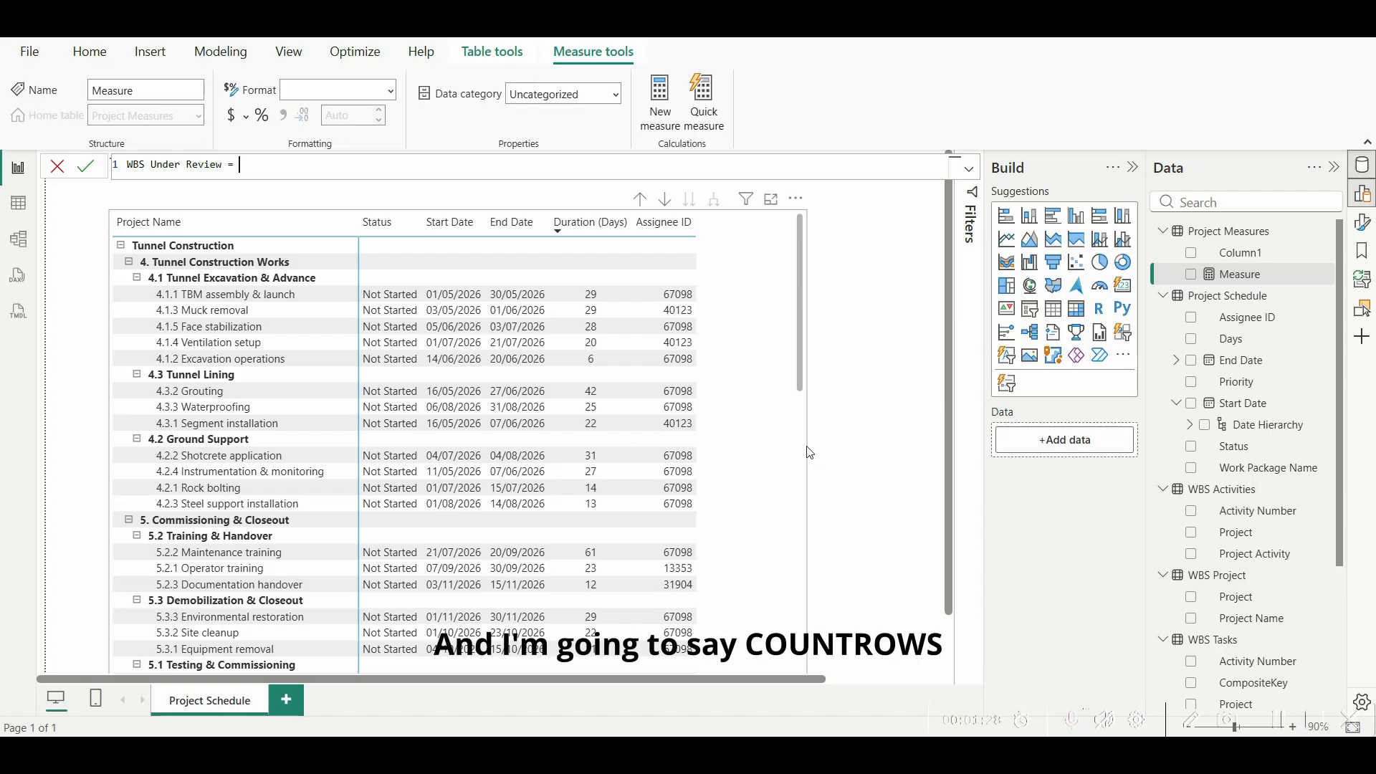
# Step: Begin the WBS Under Review formula with COUNTROWS wrapped around a FILTER on the 'Project Schedule' table
pyautogui.write('COUNTRO')
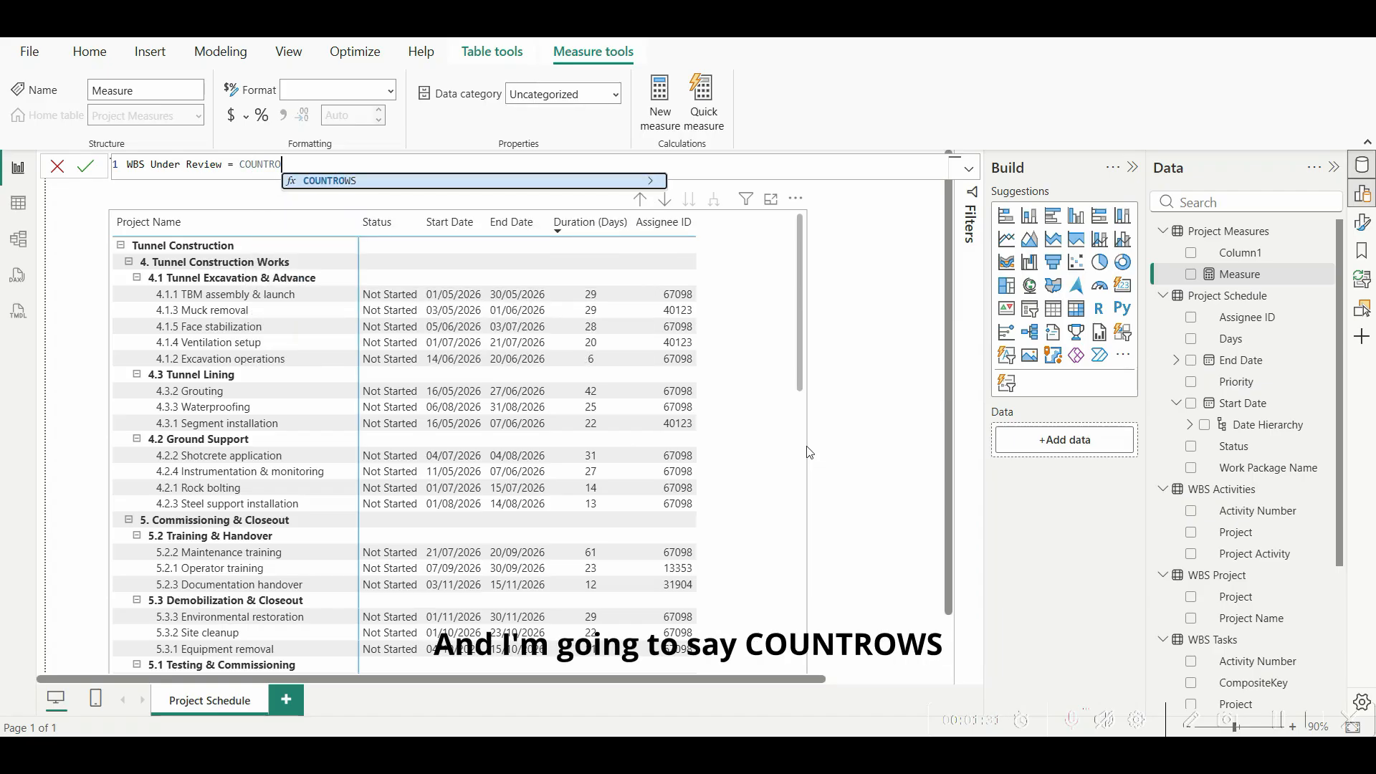
pyautogui.press('Tab')
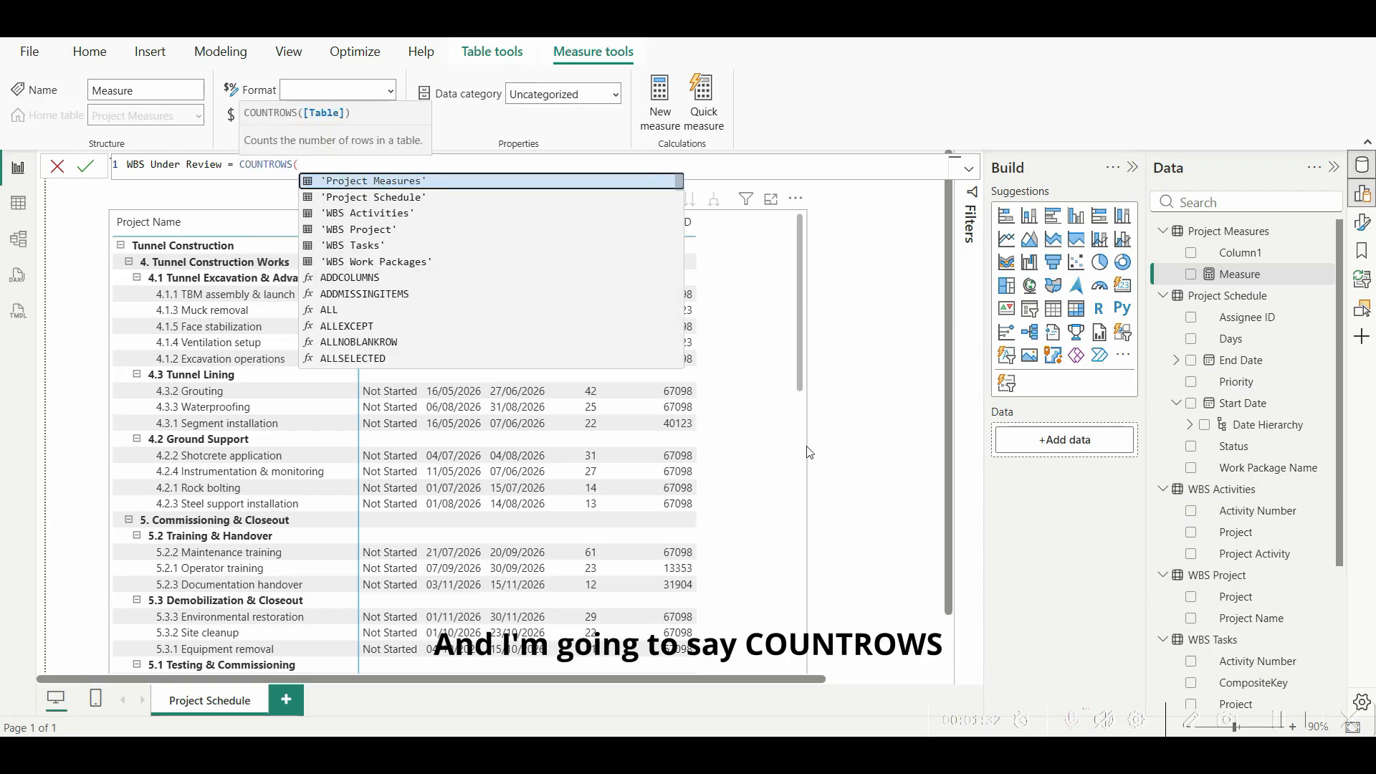
pyautogui.write('FILTER')
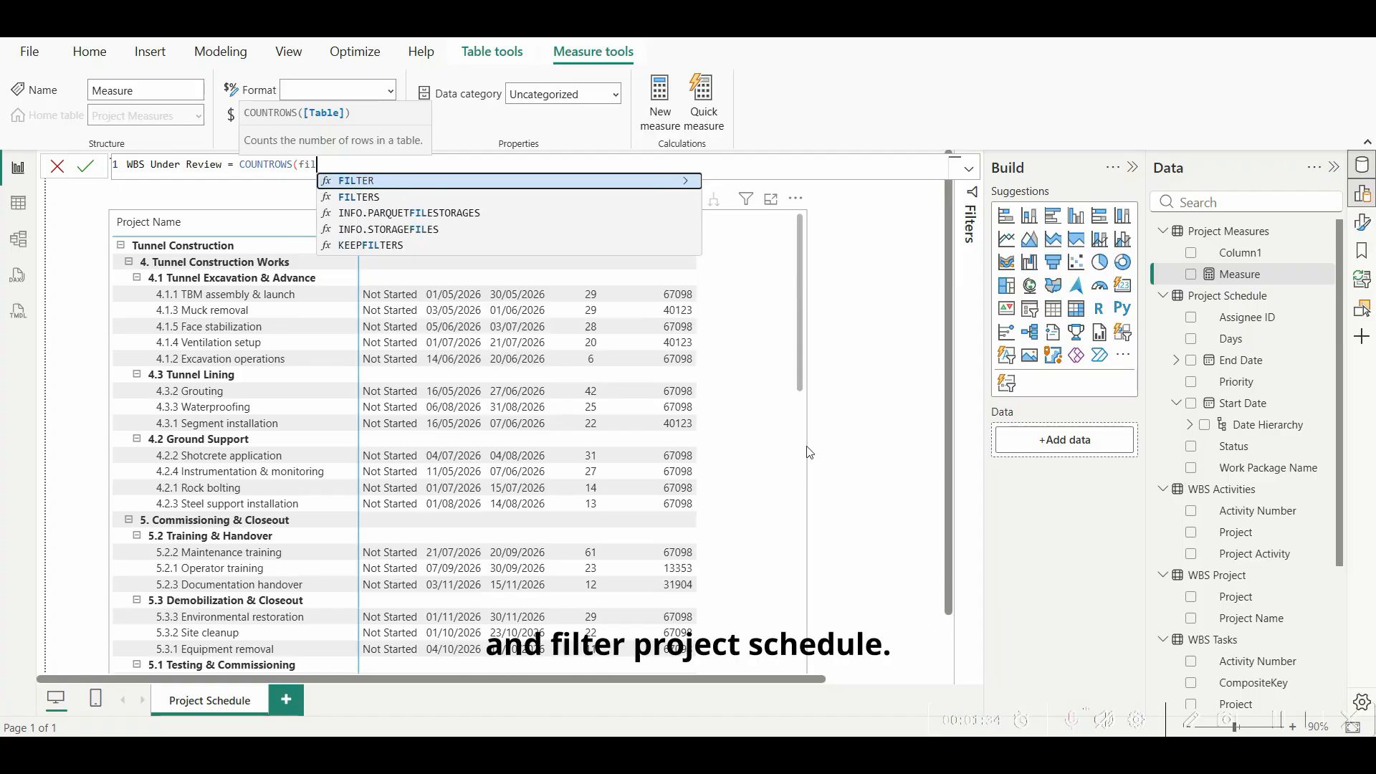
pyautogui.press('Tab')
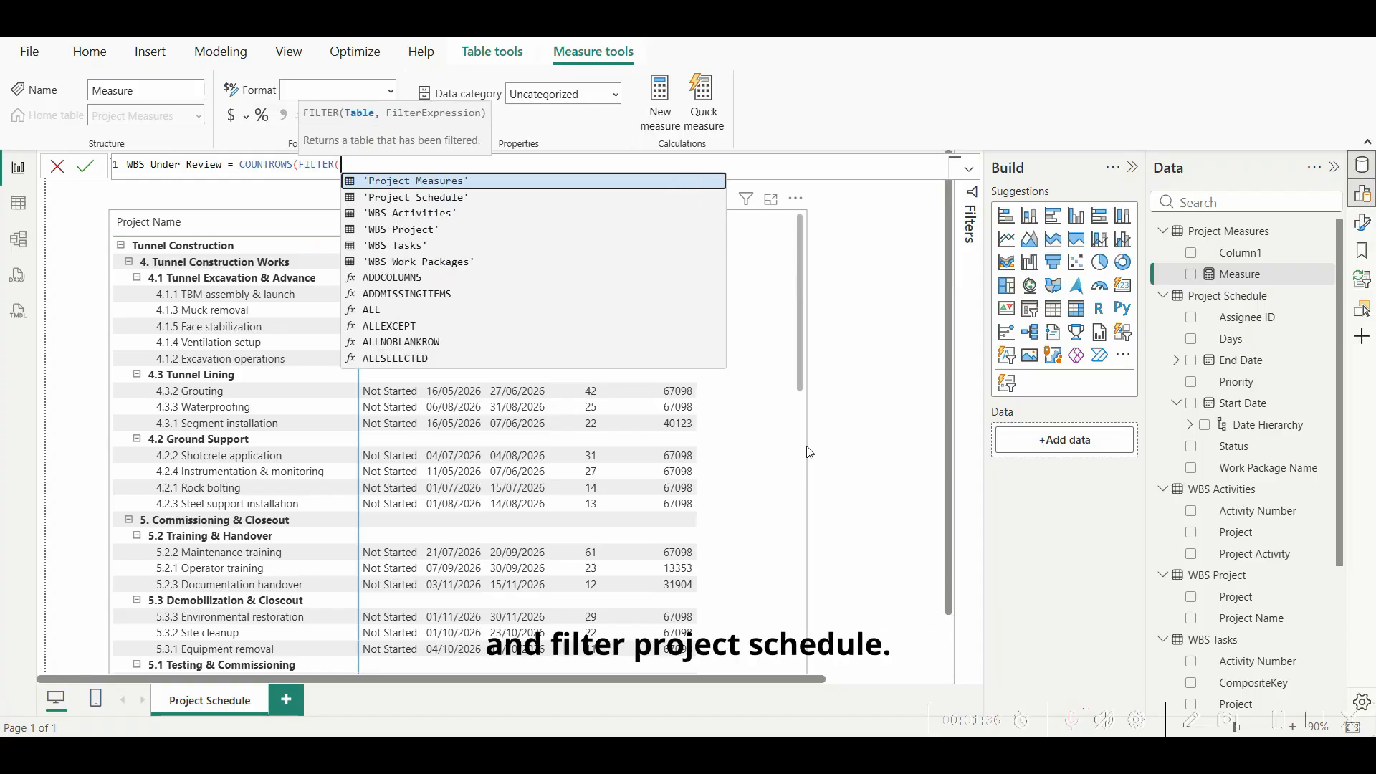
pyautogui.write('pro')
pyautogui.press('Down')
pyautogui.press('Tab')
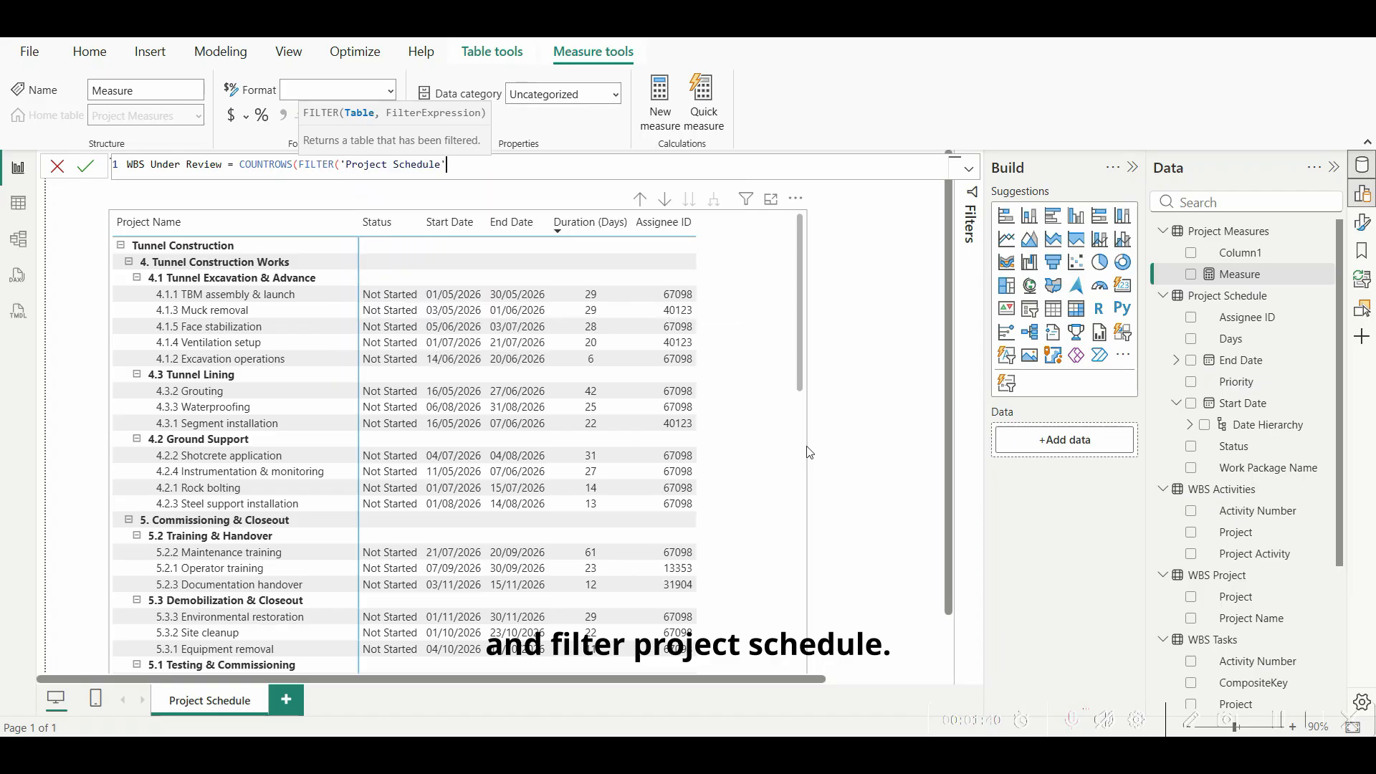
# Step: Add the filter condition 'Project Schedule'[Status] = "Under Review", close both functions and commit the measure
pyautogui.write(', ')
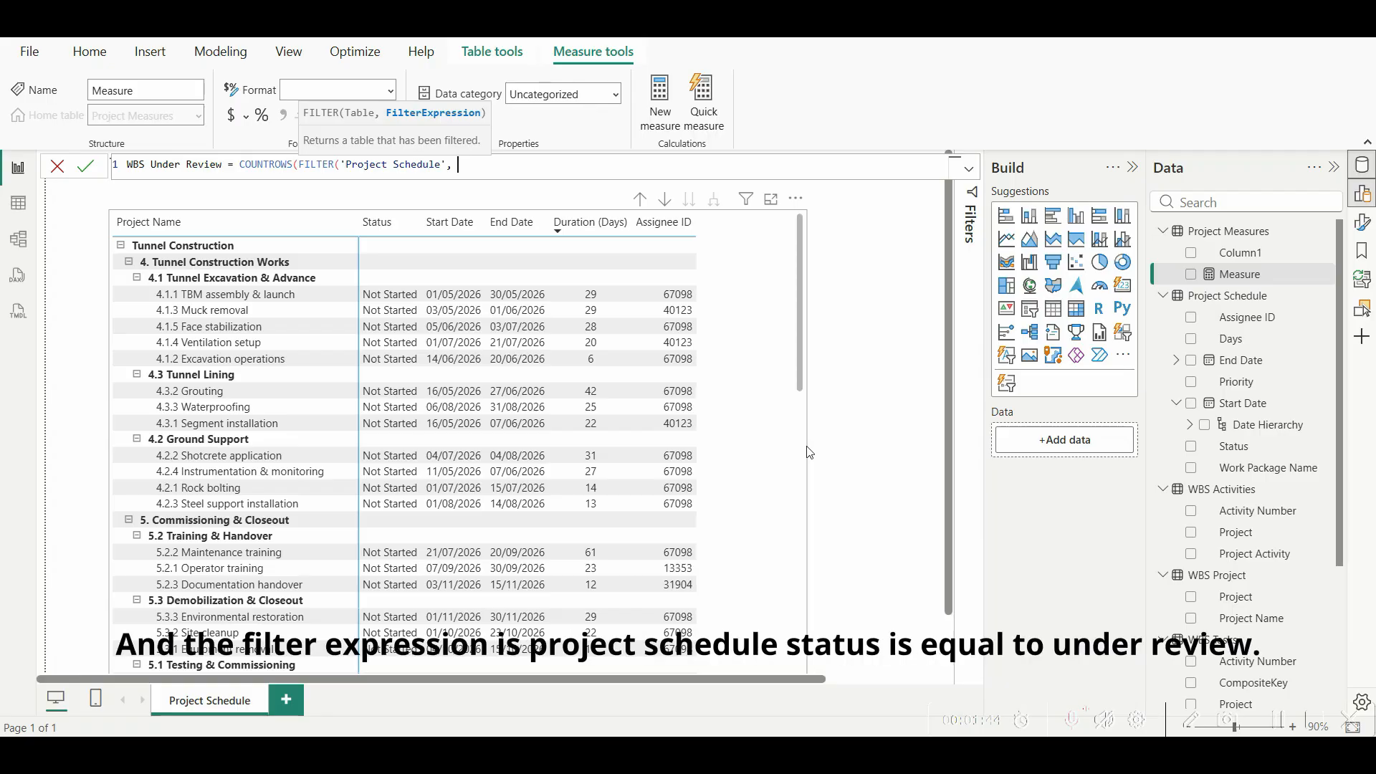
pyautogui.write('Pro')
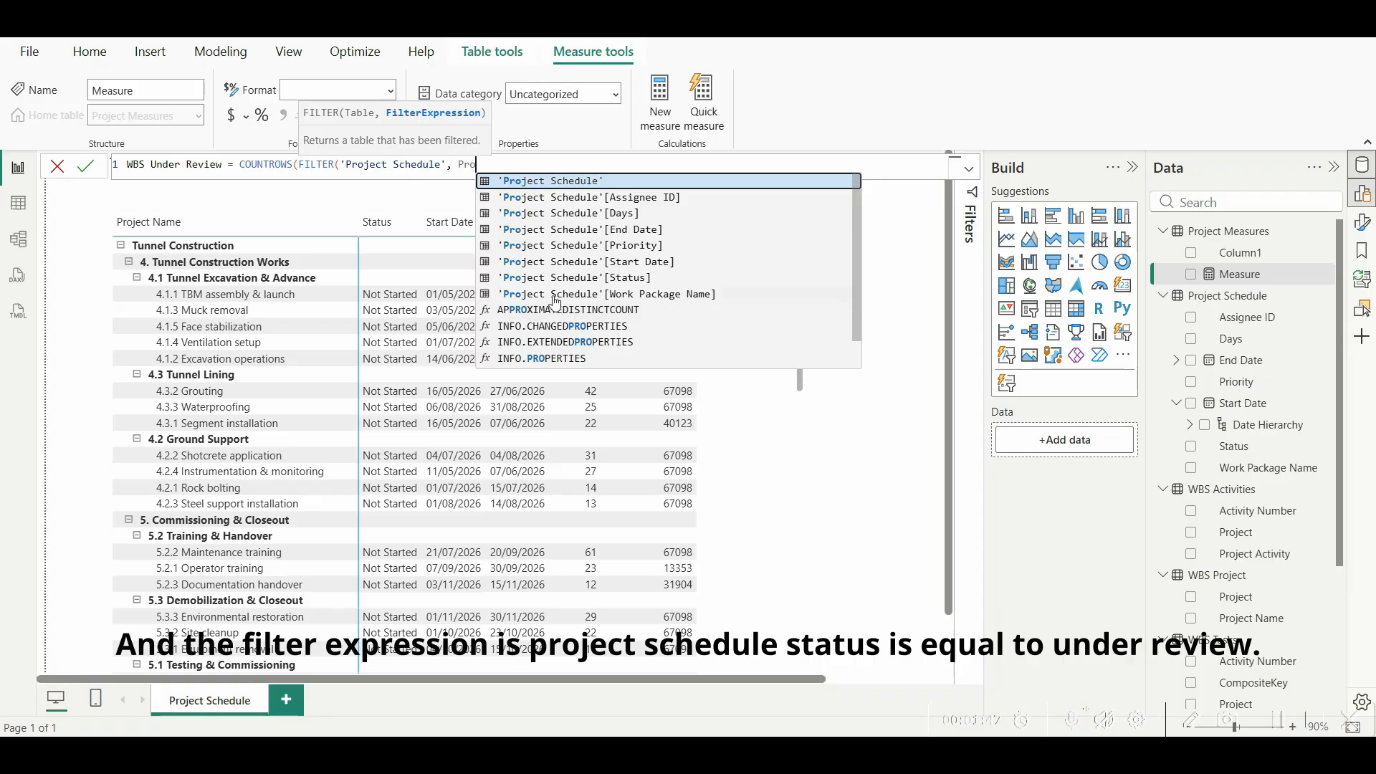
pyautogui.click(566, 277)
pyautogui.write('= ')
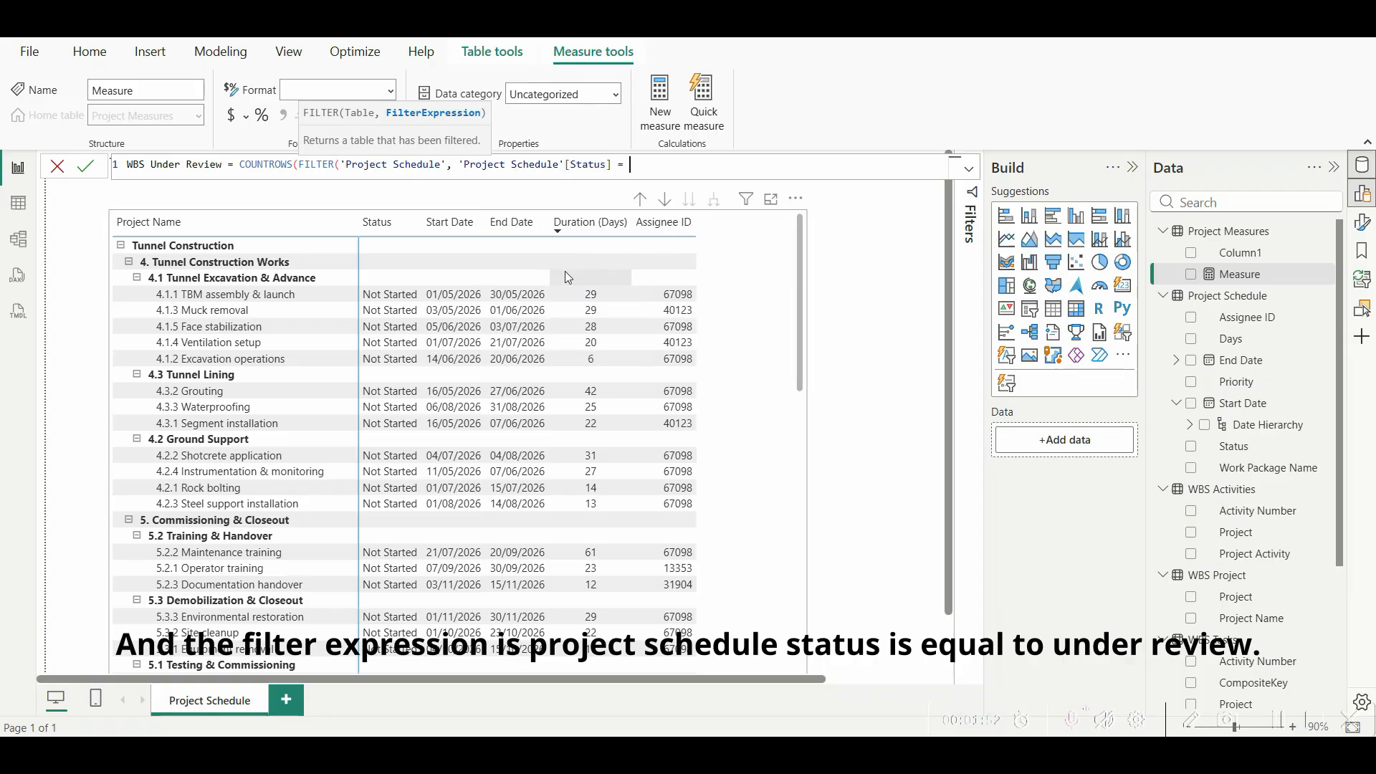
pyautogui.write('"Under Review")')
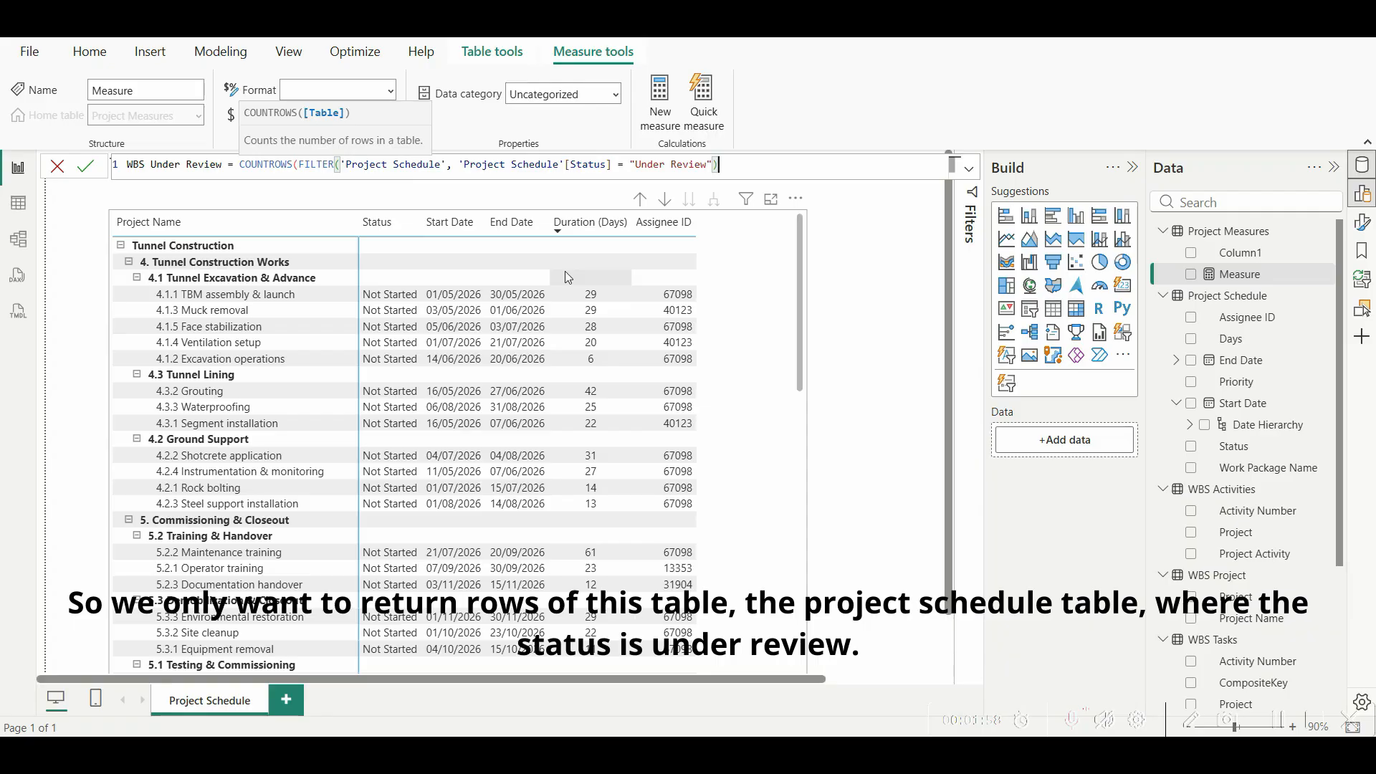
pyautogui.write(')')
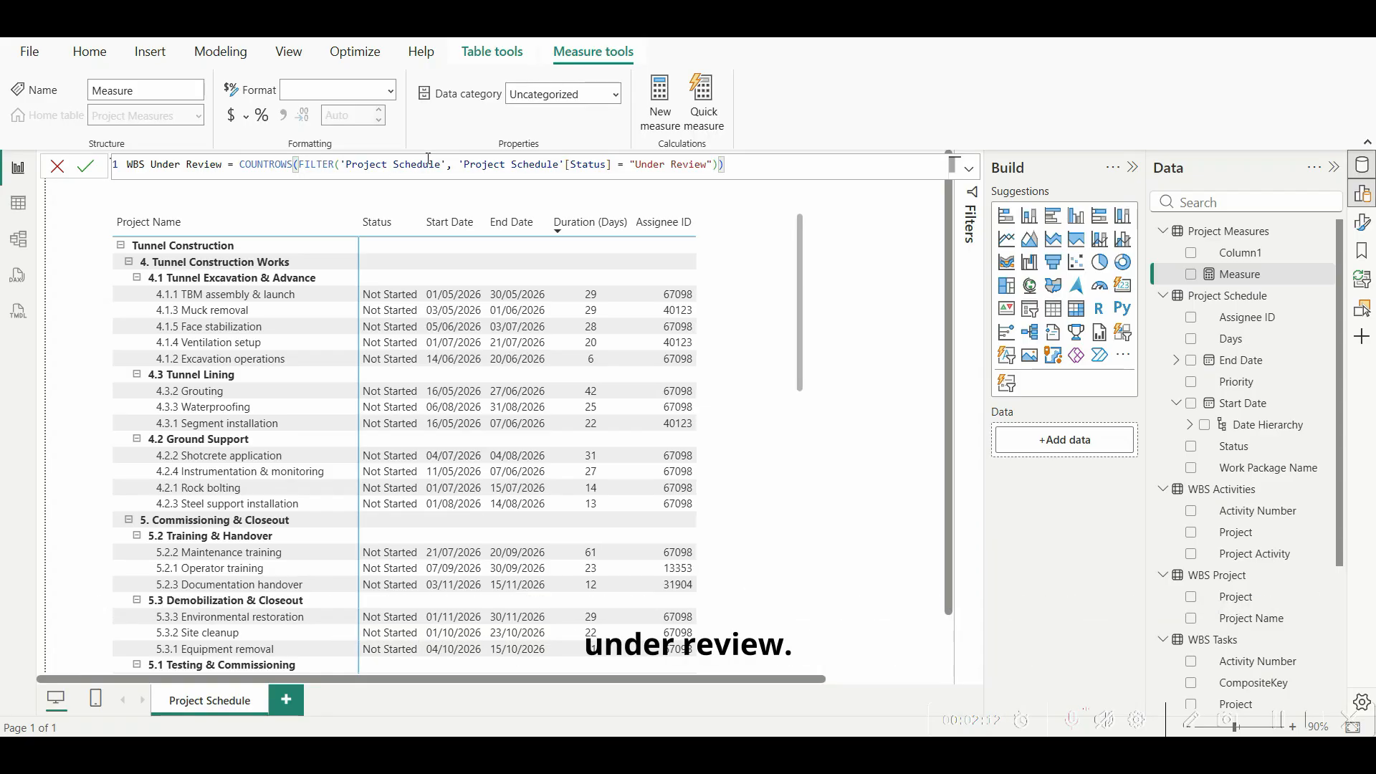
pyautogui.press('Return')
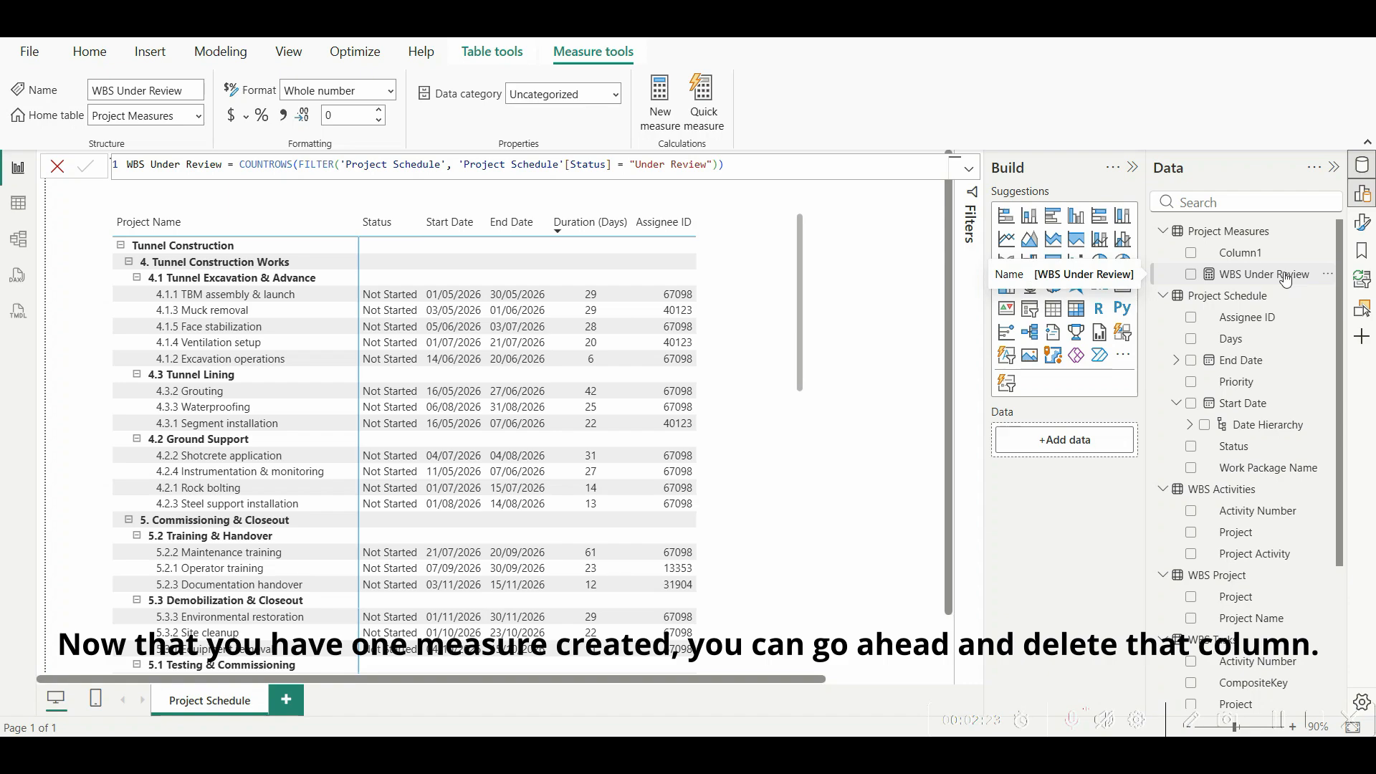
# Step: Delete the placeholder Column1 of the Project Measures table from the model
pyautogui.click(1327, 266)
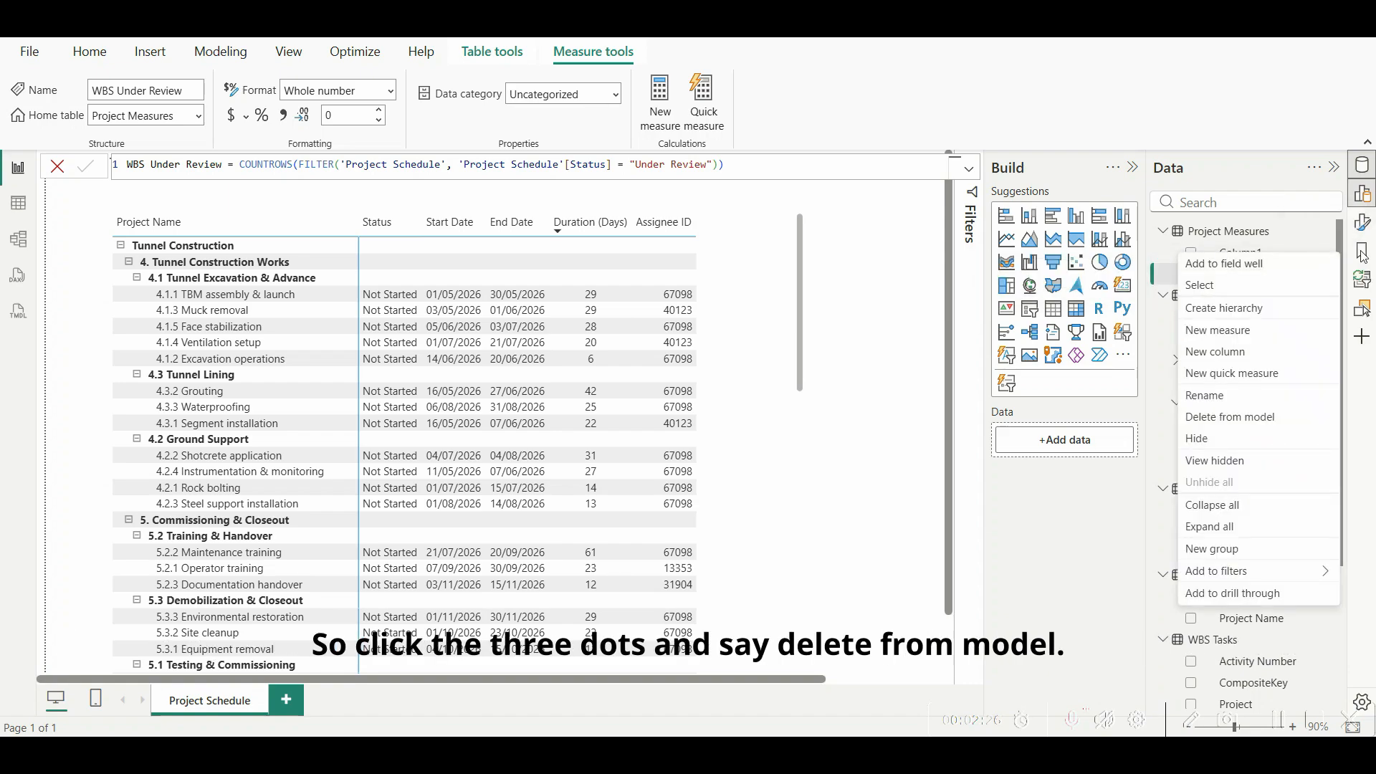
pyautogui.click(1270, 417)
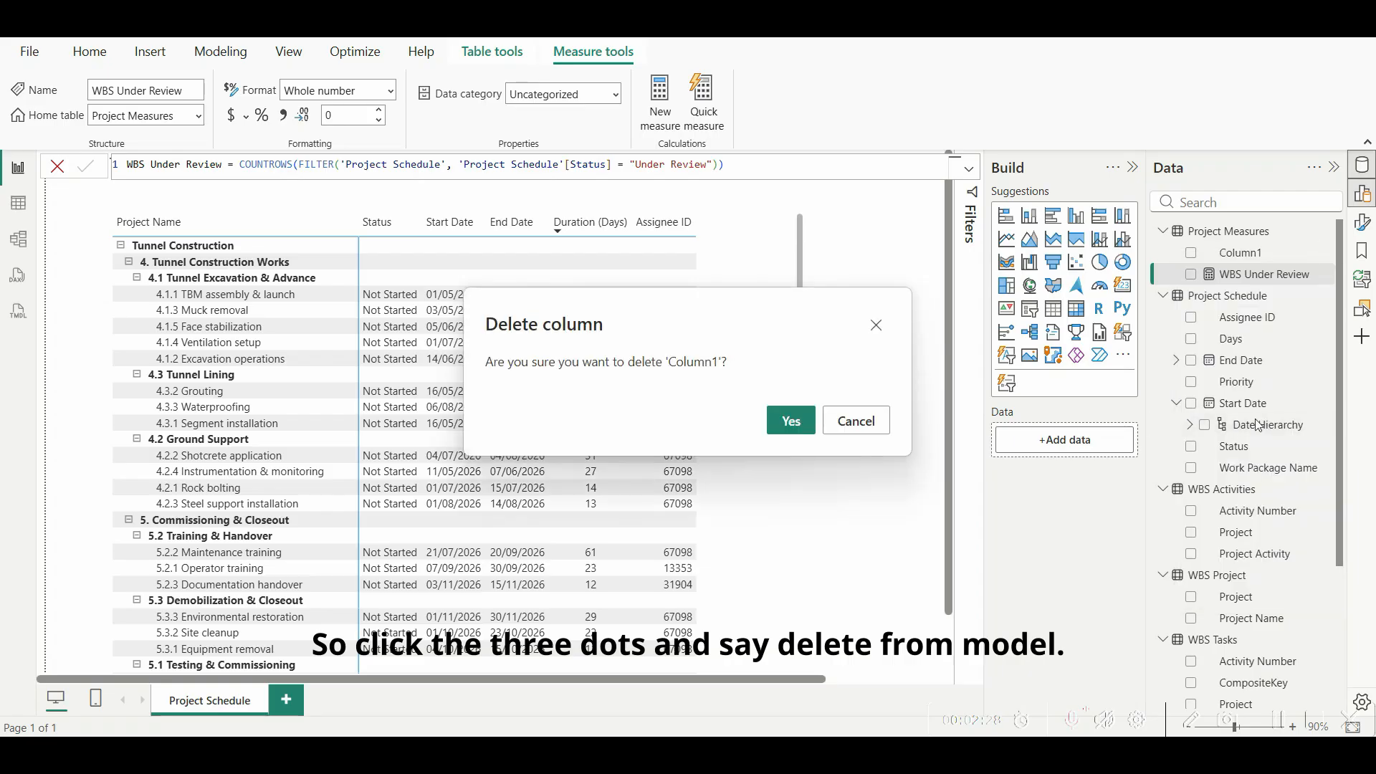
pyautogui.click(791, 423)
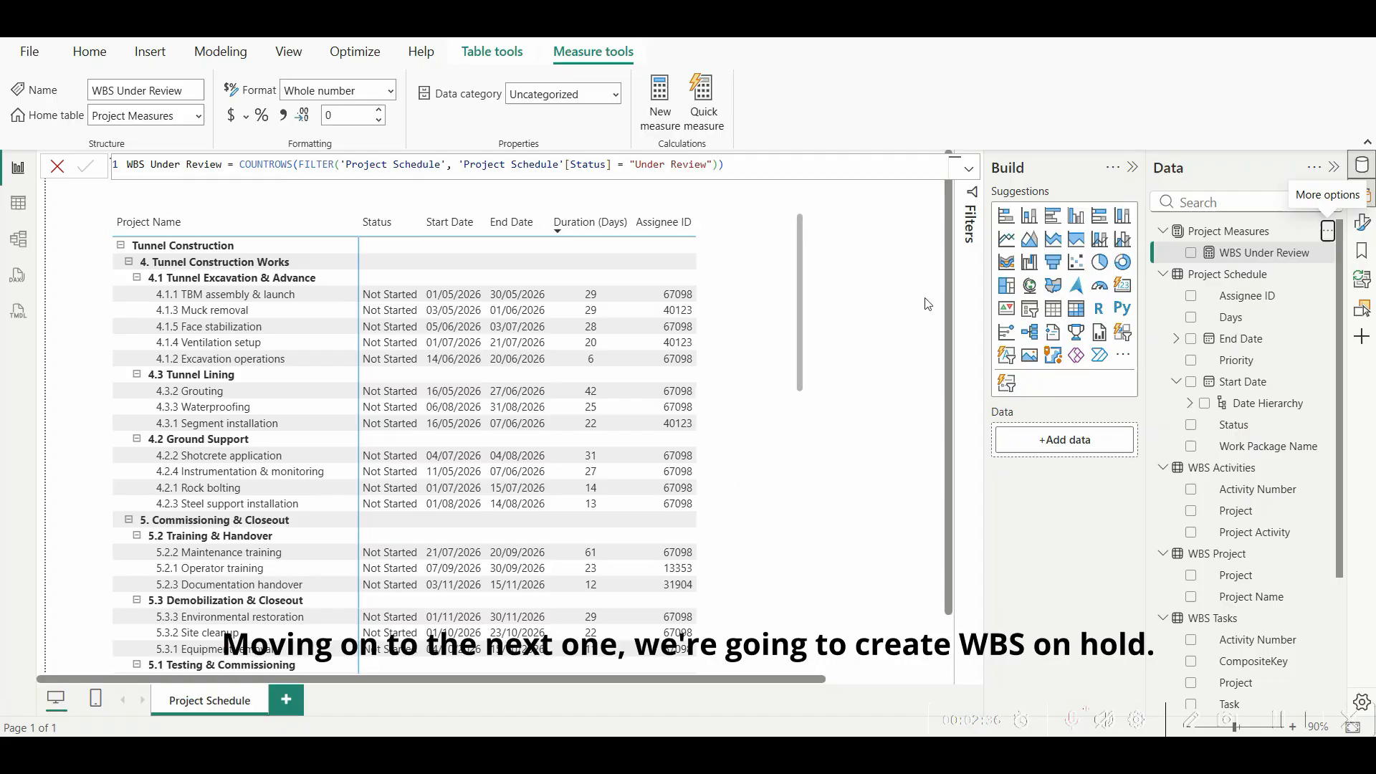
# Step: Add a new measure named "WBS On Hold" to the Project Measures table, leaving its expression empty
pyautogui.click(1328, 233)
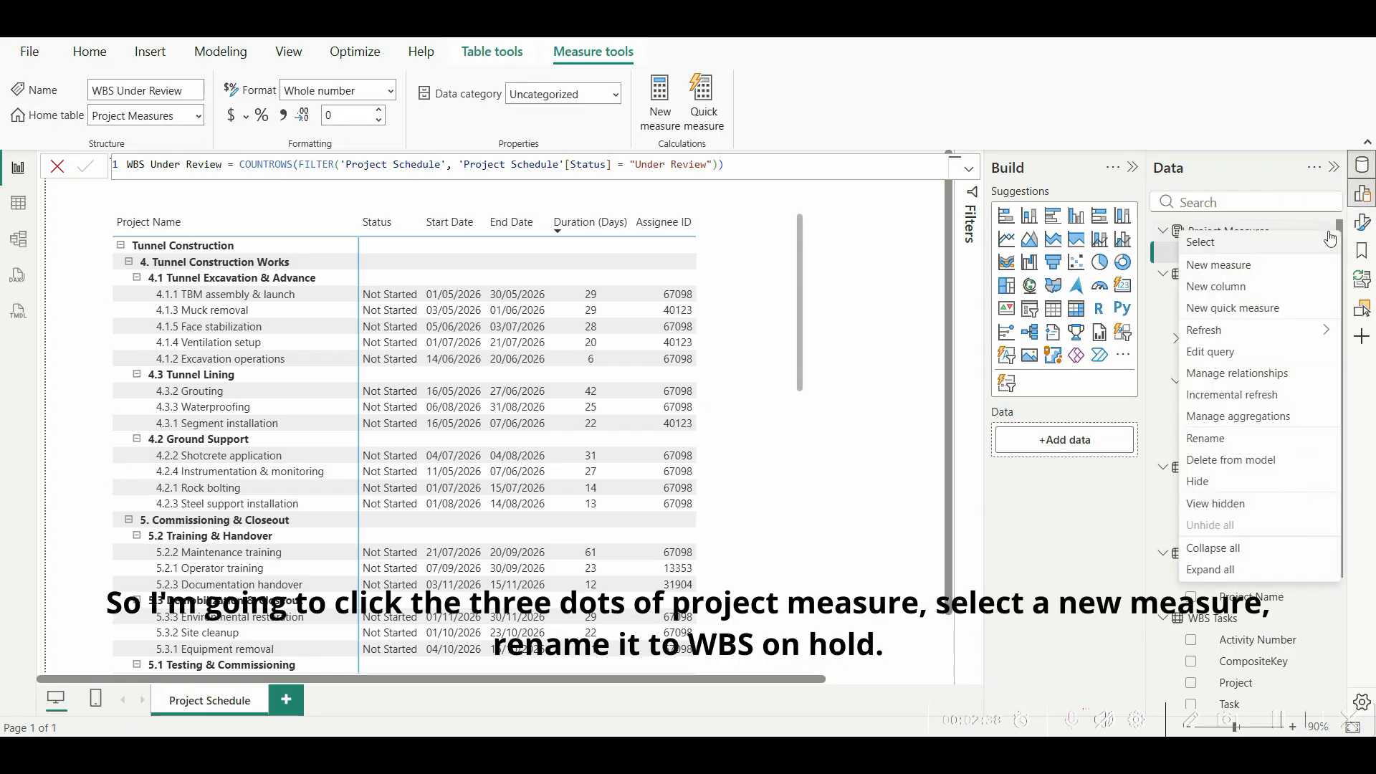
pyautogui.click(1269, 266)
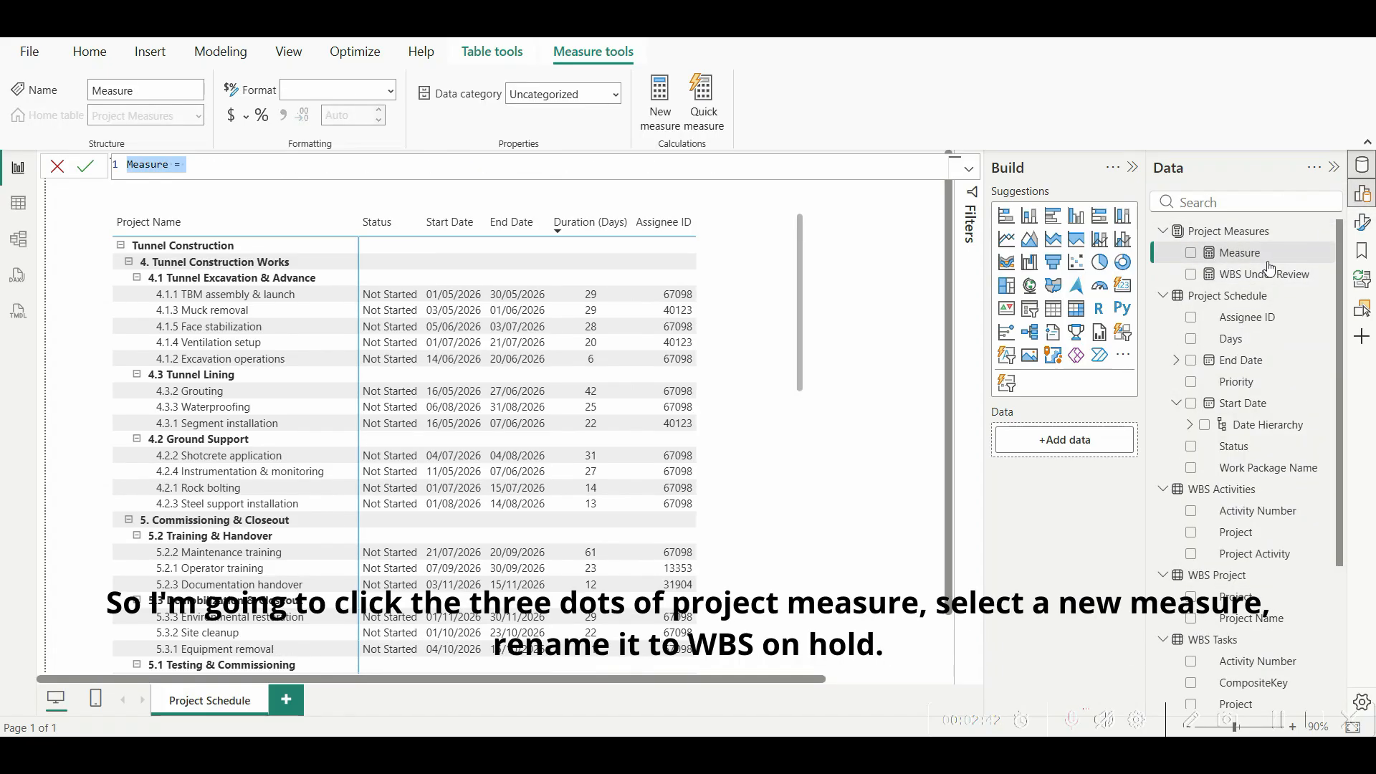
pyautogui.write('WBS On Hold')
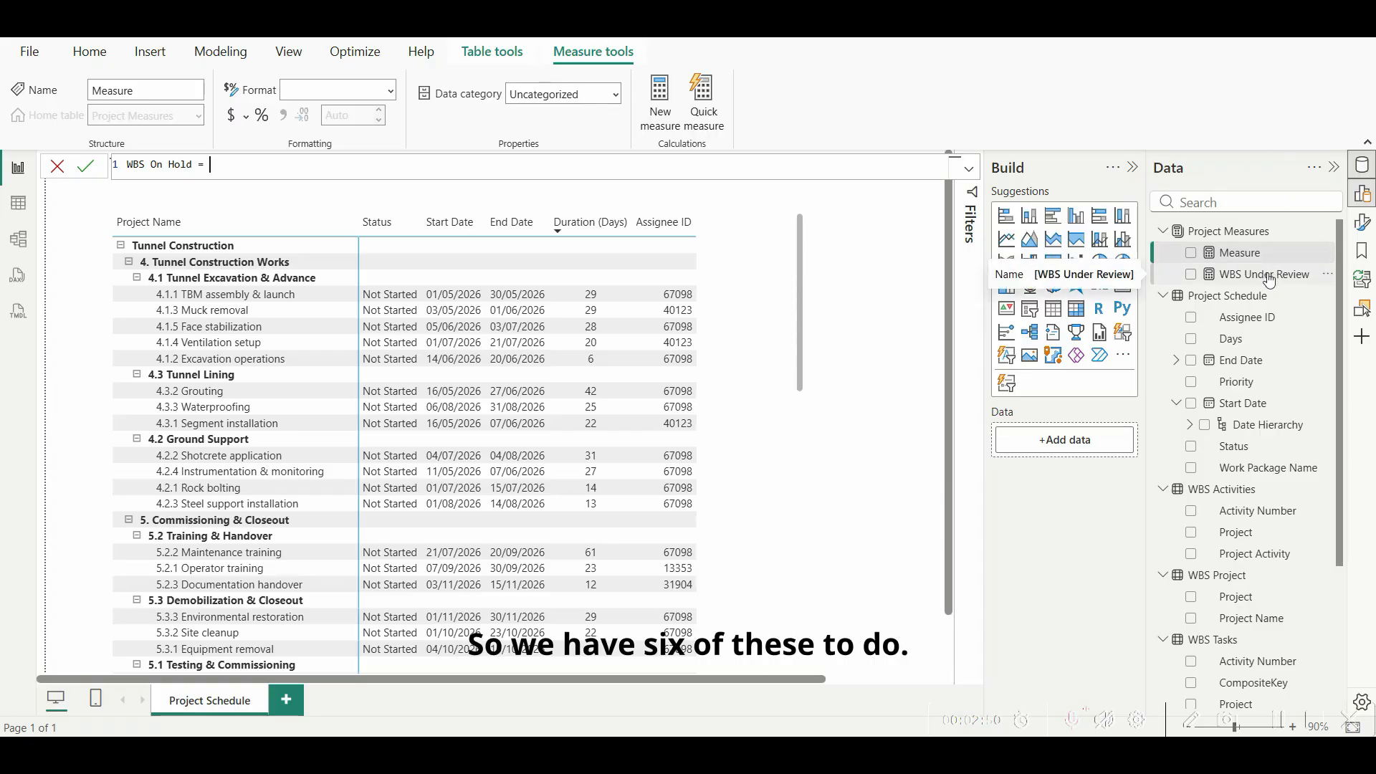
pyautogui.press('Return')
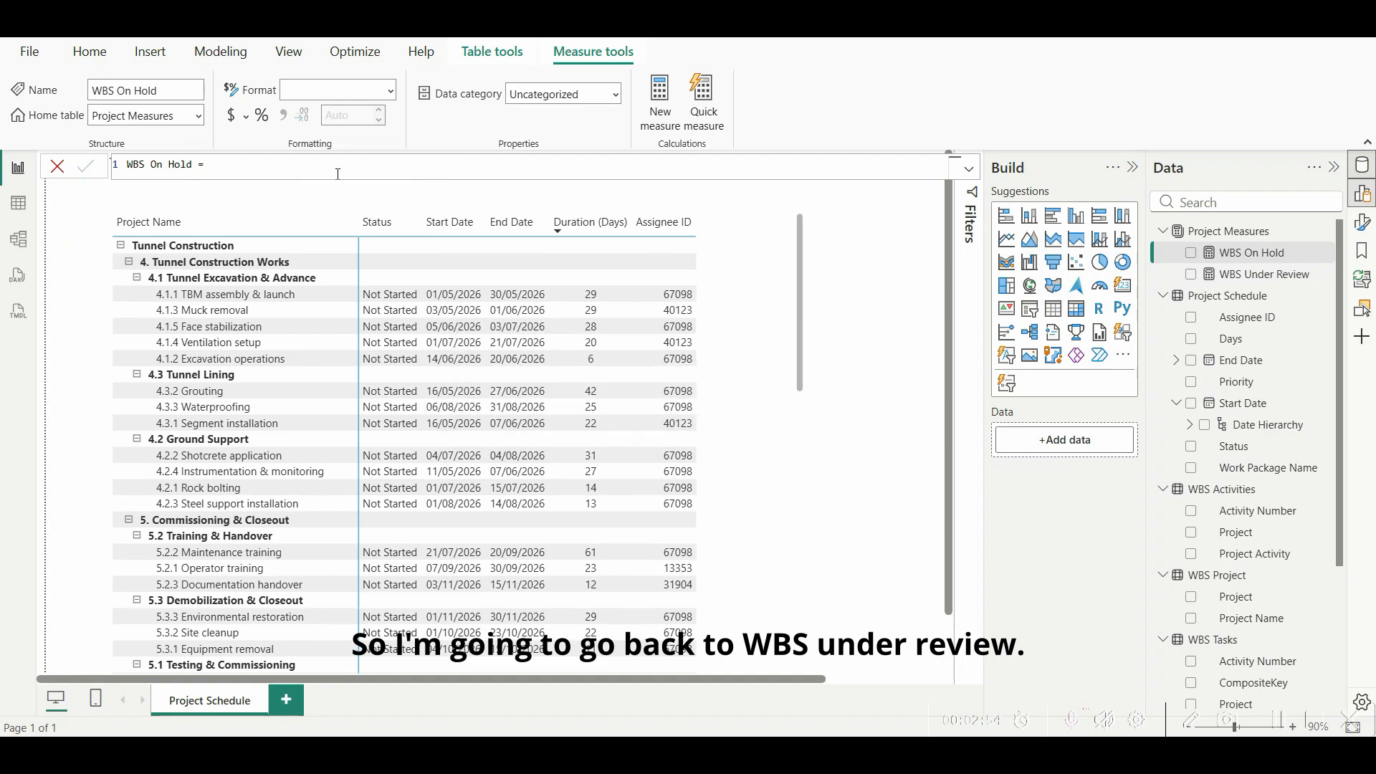
# Step: Copy the COUNTROWS expression from the WBS Under Review measure into the WBS On Hold measure
pyautogui.click(1268, 275)
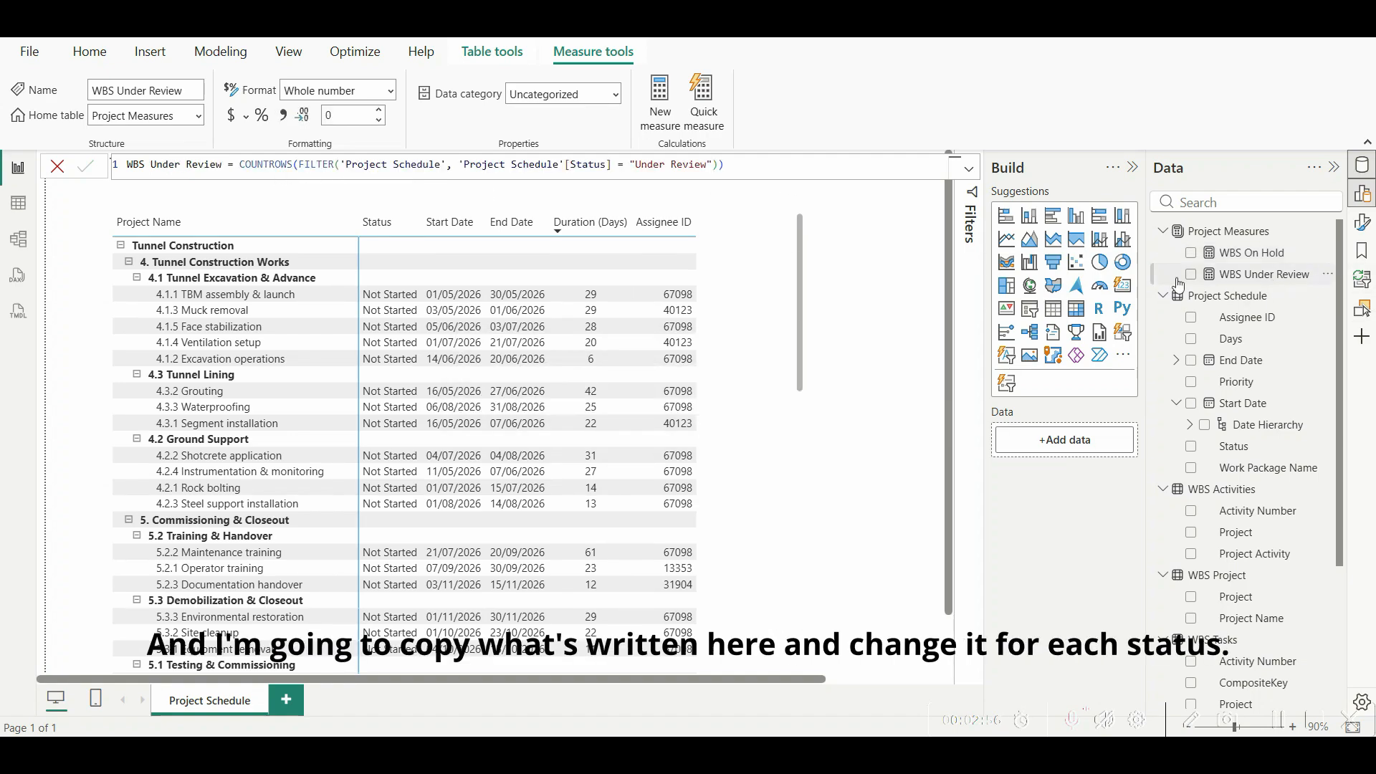
pyautogui.moveTo(727, 164); pyautogui.dragTo(102, 159)
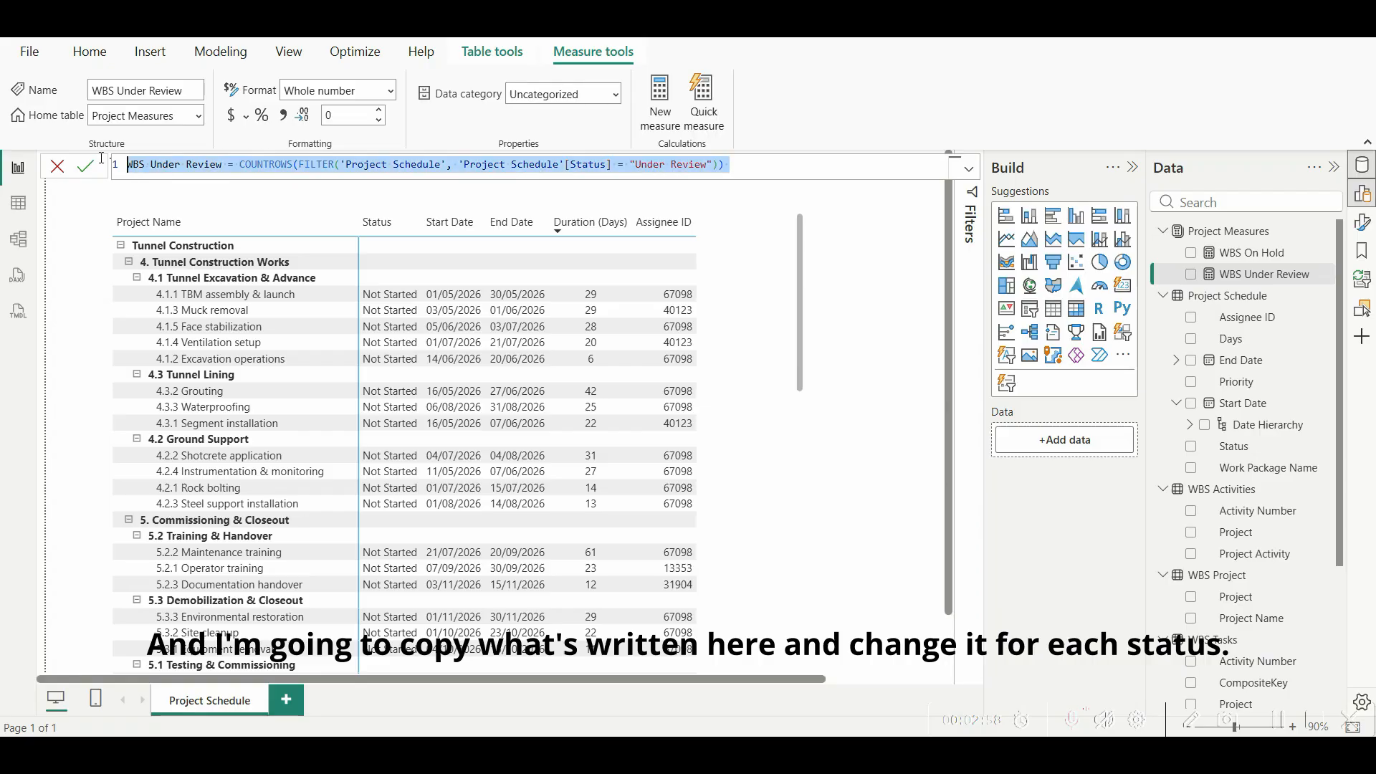
pyautogui.click(770, 165)
pyautogui.moveTo(727, 164); pyautogui.dragTo(240, 164)
pyautogui.hotkey('ctrl', 'c')
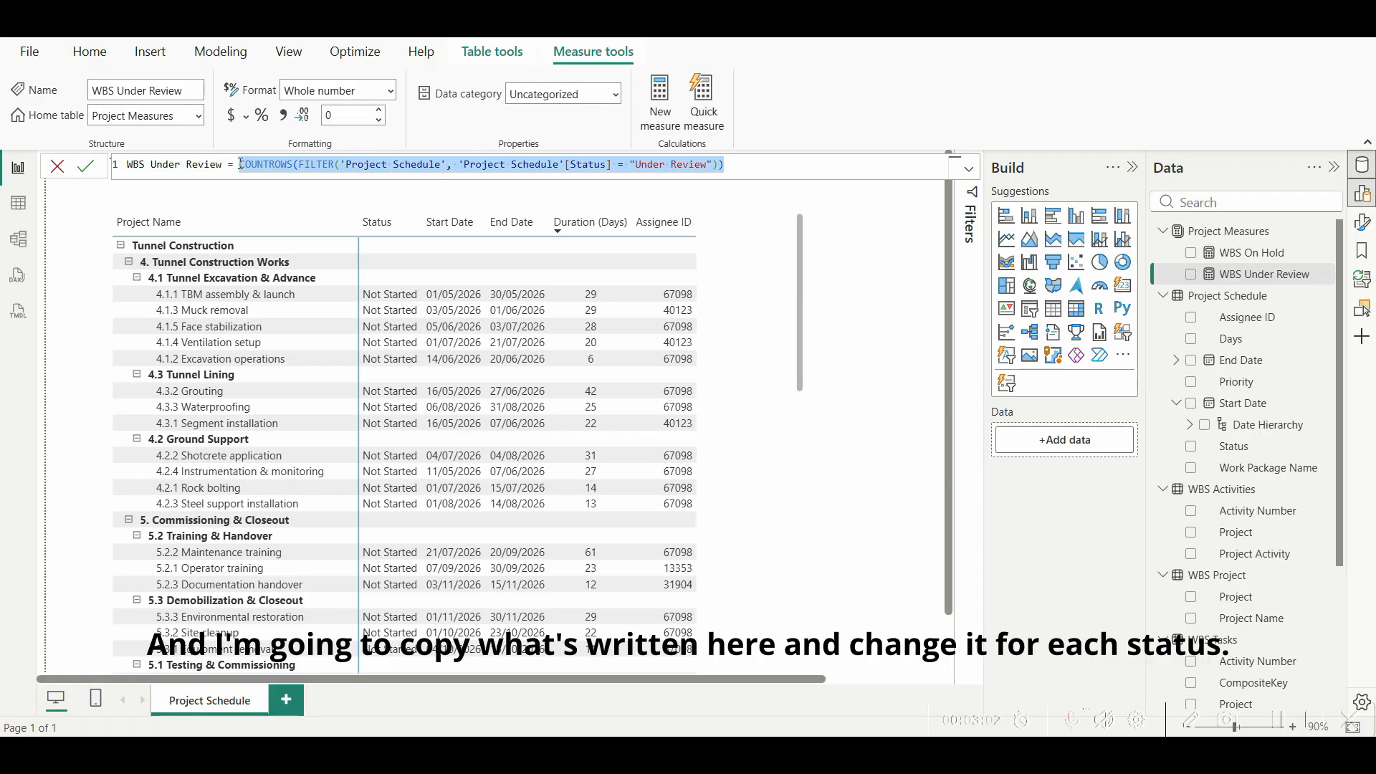
pyautogui.click(1251, 254)
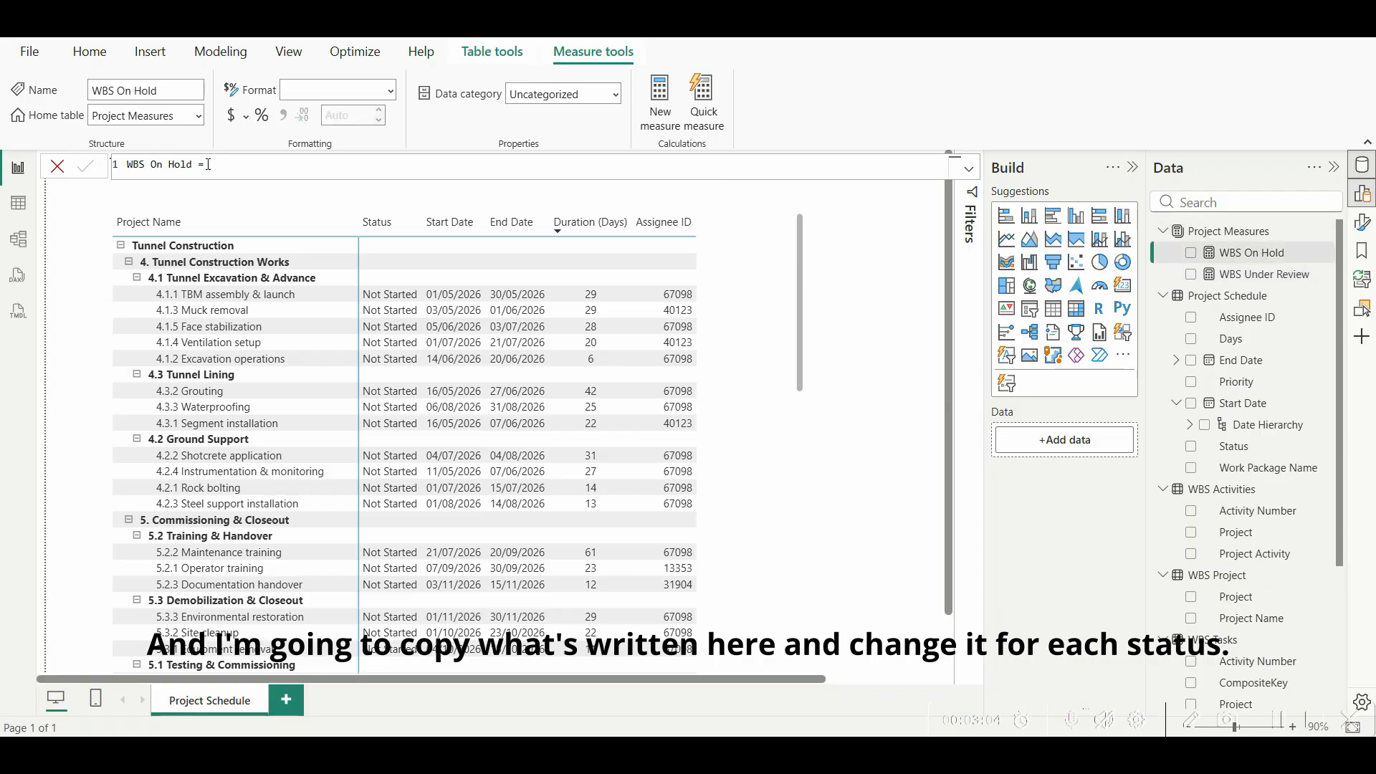
pyautogui.hotkey('ctrl', 'v')
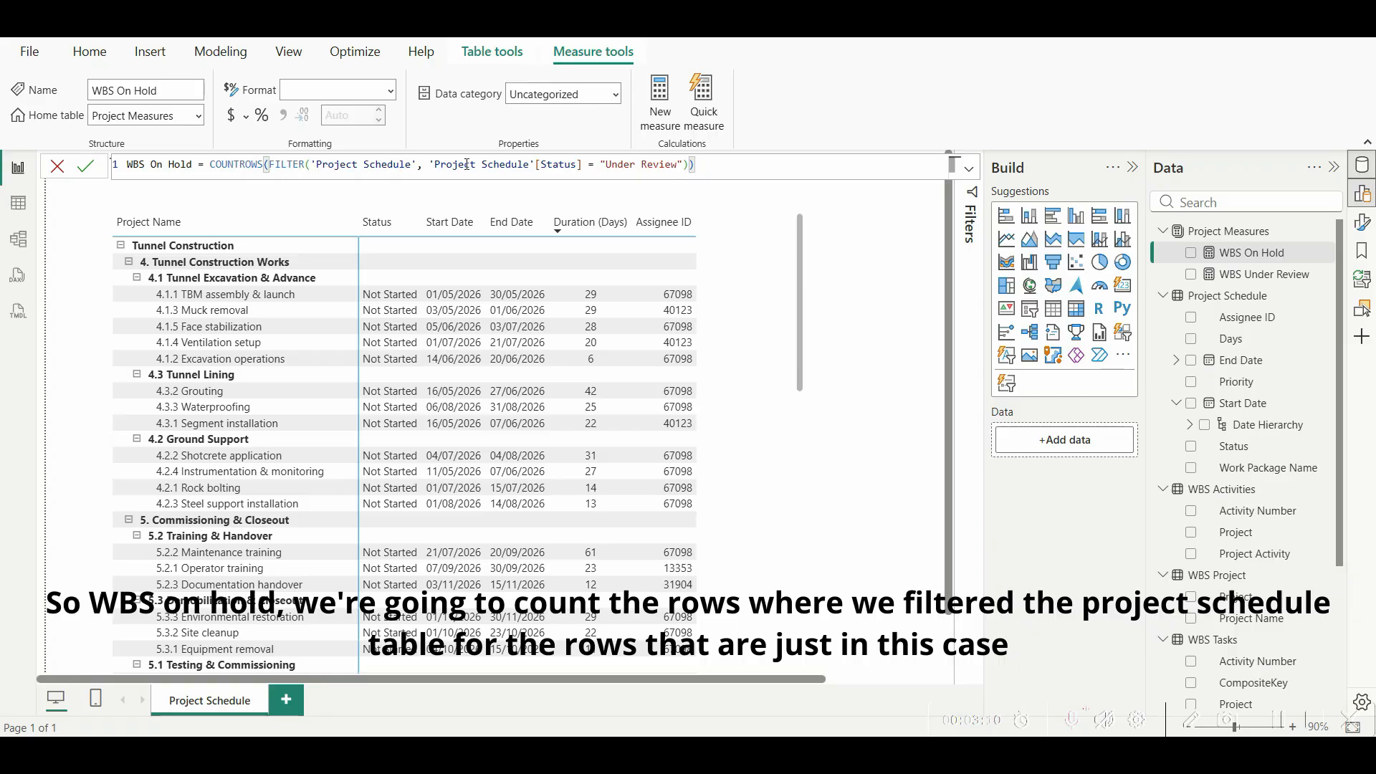
# Step: Change the status value in the WBS On Hold formula to "On Hold" and commit the measure
pyautogui.click(678, 167)
pyautogui.press('BackSpace')
pyautogui.press('BackSpace')
pyautogui.press('BackSpace')
pyautogui.press('BackSpace')
pyautogui.press('BackSpace')
pyautogui.press('BackSpace')
pyautogui.press('BackSpace')
pyautogui.press('BackSpace')
pyautogui.press('BackSpace')
pyautogui.press('BackSpace')
pyautogui.press('BackSpace')
pyautogui.write('On Hold')
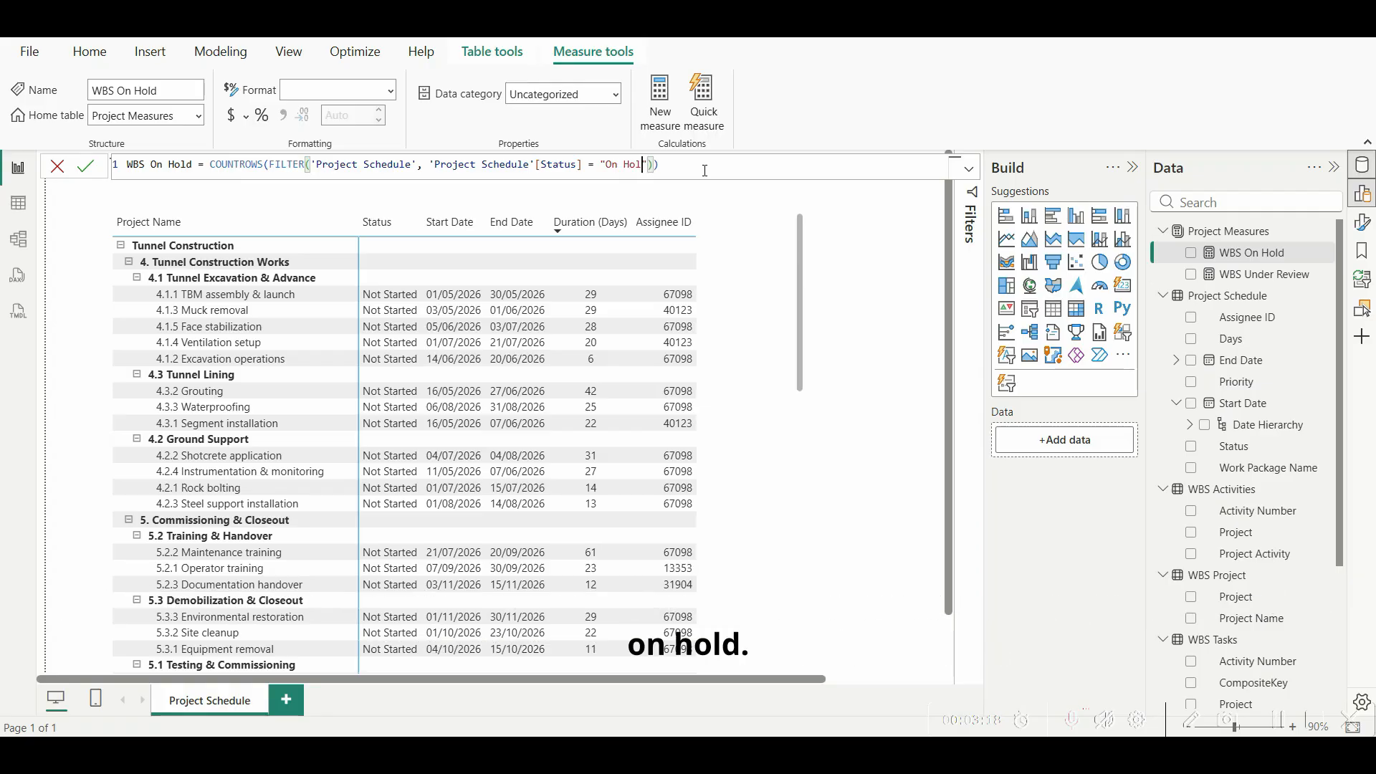
pyautogui.press('Return')
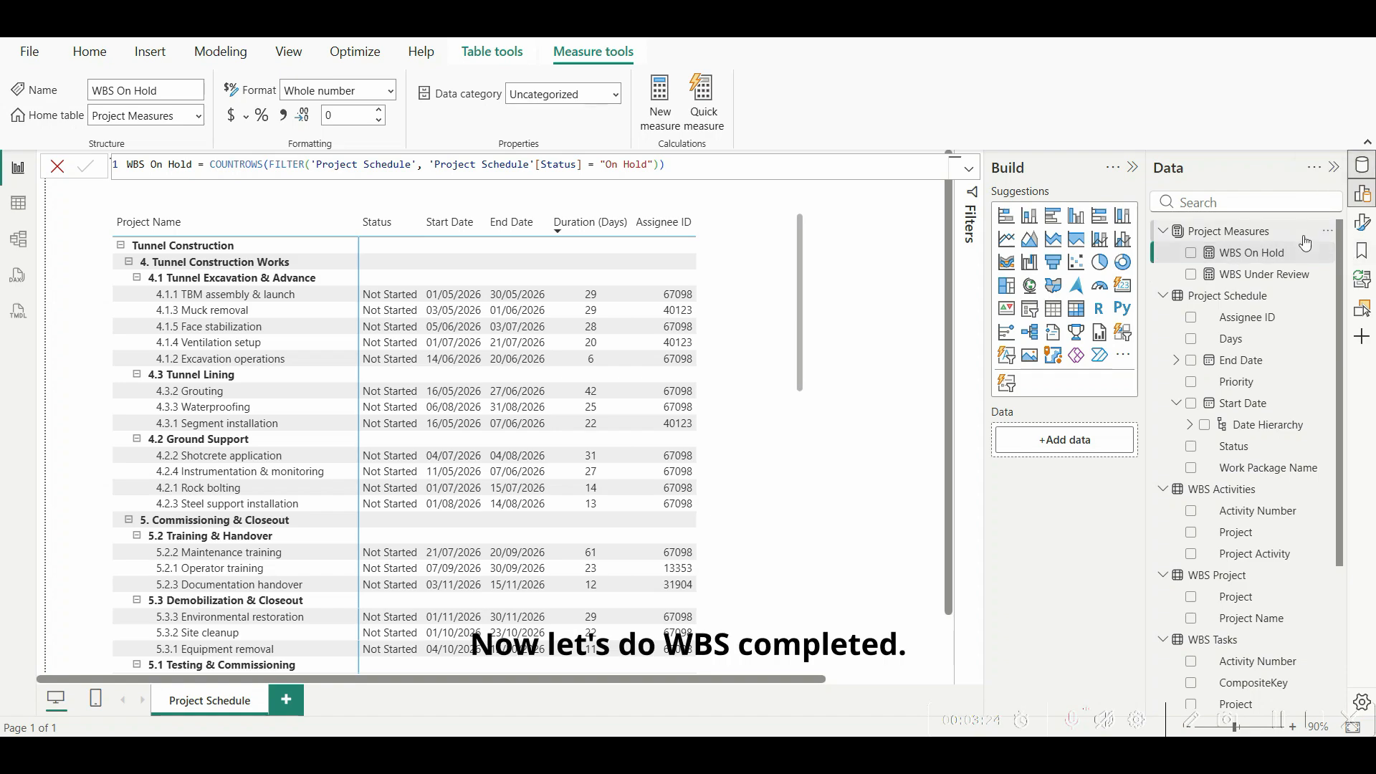
# Step: Add a new measure "WBS Completed" to the Project Measures table, using the copied COUNTROWS expression
pyautogui.click(1327, 231)
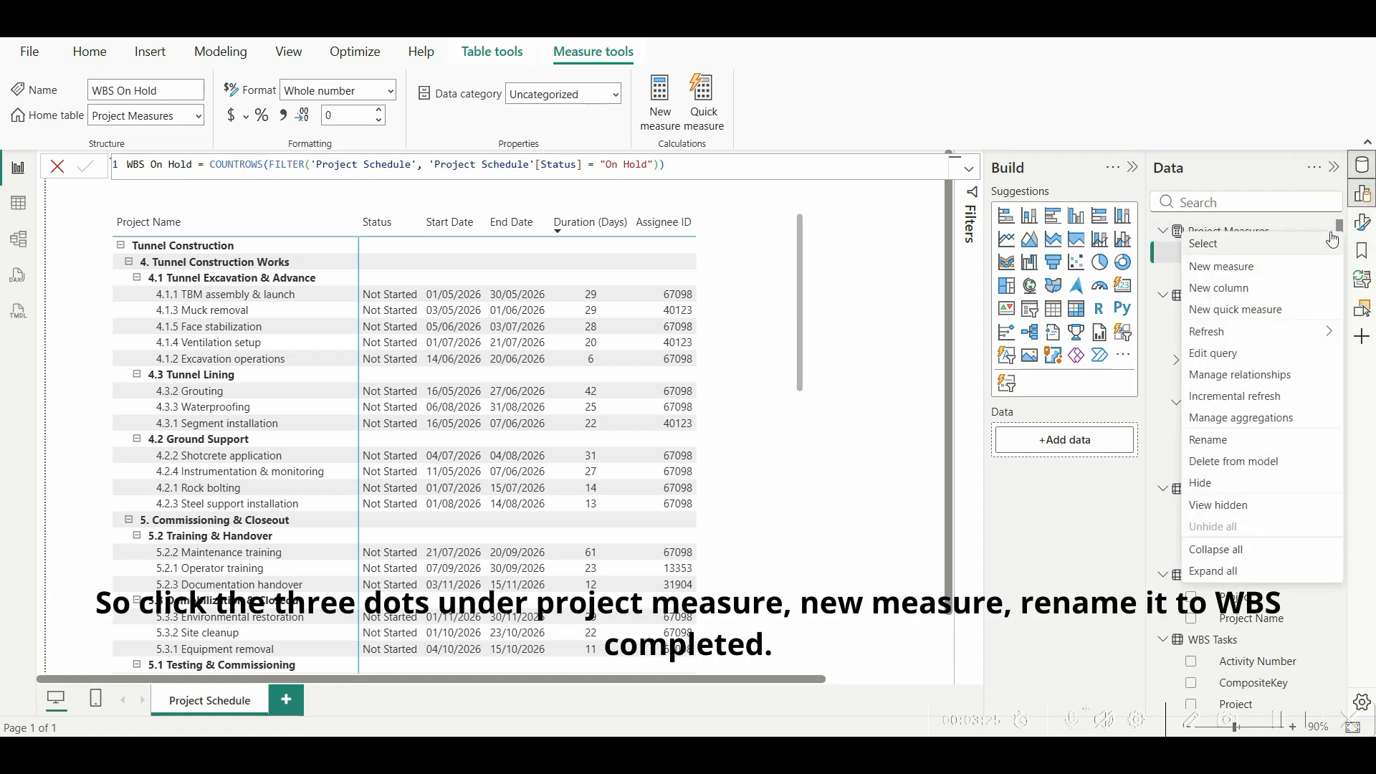
pyautogui.click(1293, 266)
pyautogui.write('WBS Completed =')
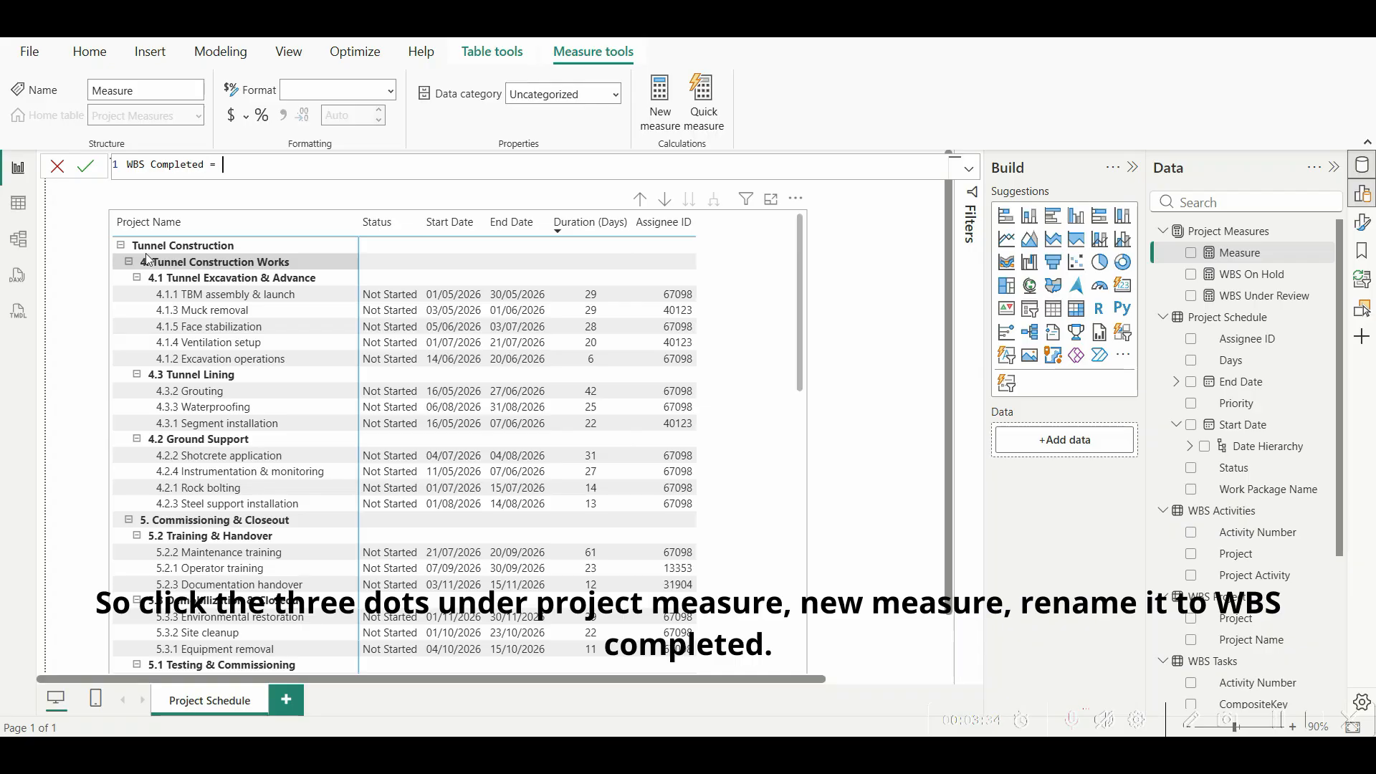
pyautogui.hotkey('ctrl', 'v')
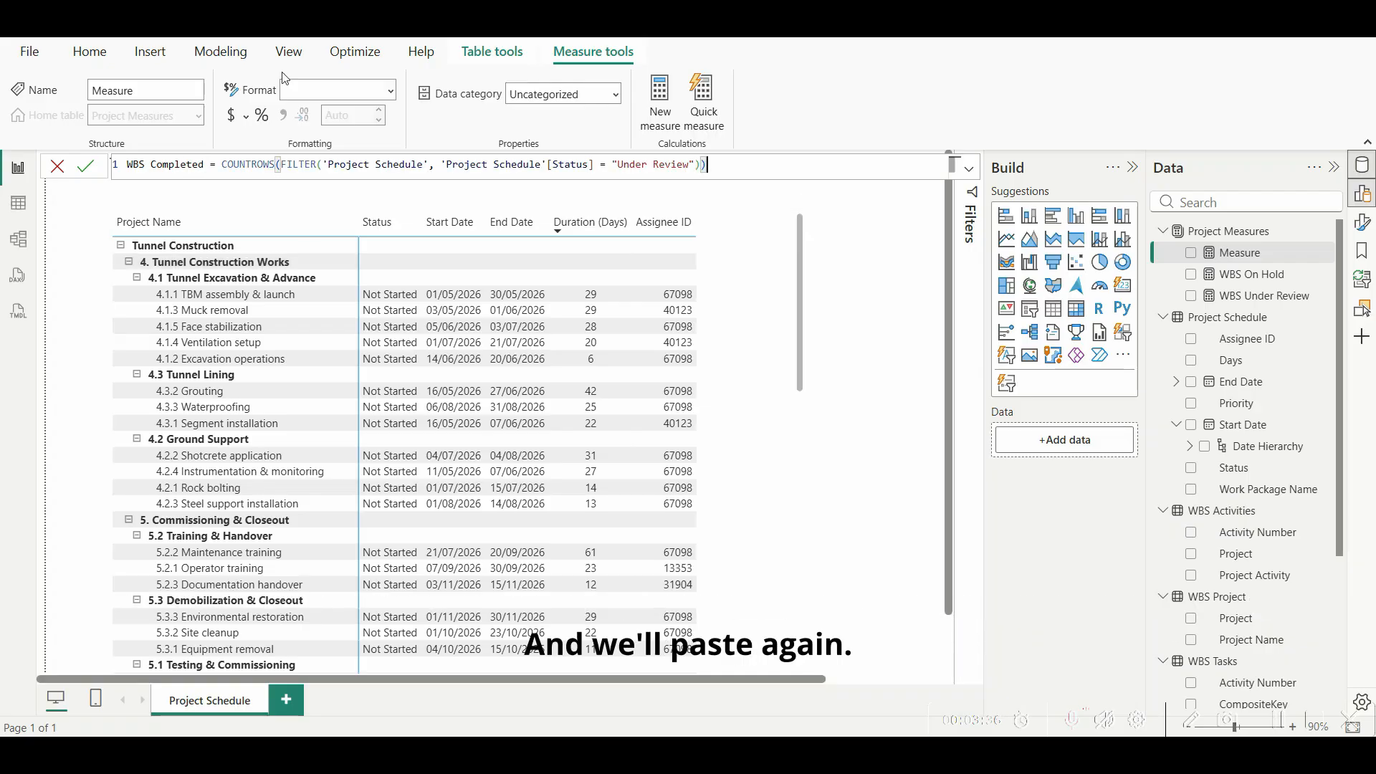
# Step: Change the status value in the WBS Completed formula to "Complete" and commit the measure
pyautogui.click(690, 165)
pyautogui.press('BackSpace')
pyautogui.press('BackSpace')
pyautogui.press('BackSpace')
pyautogui.press('BackSpace')
pyautogui.press('BackSpace')
pyautogui.press('BackSpace')
pyautogui.press('BackSpace')
pyautogui.press('BackSpace')
pyautogui.press('BackSpace')
pyautogui.press('BackSpace')
pyautogui.press('BackSpace')
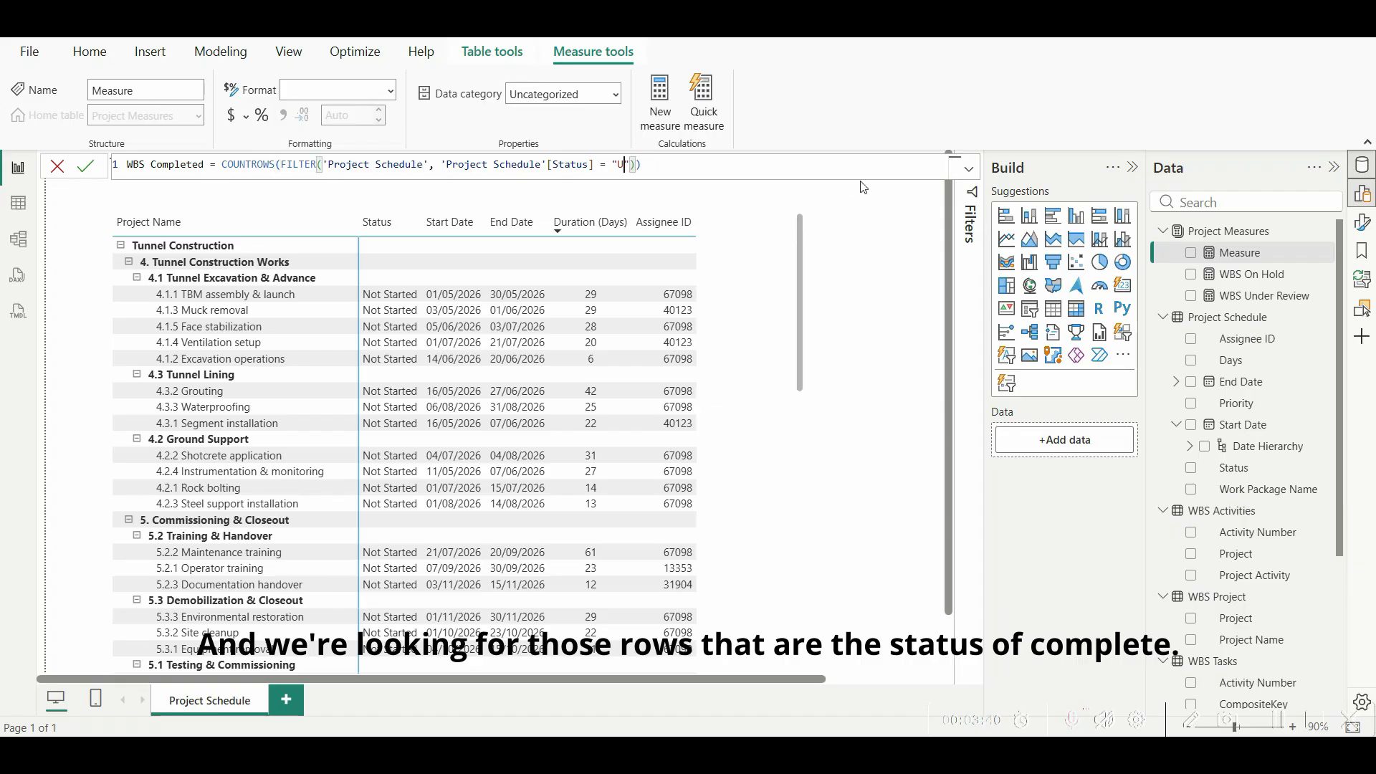
pyautogui.write('Complete')
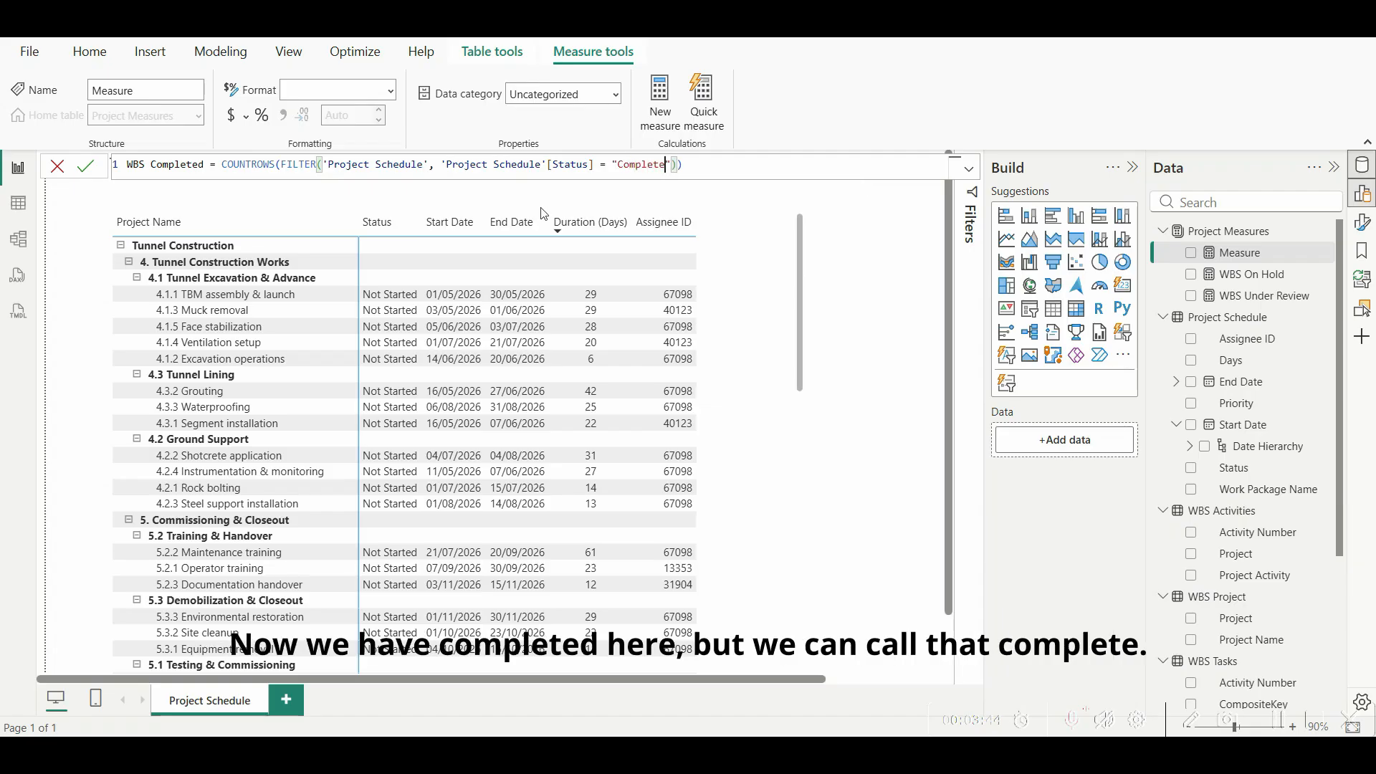
pyautogui.click(212, 164)
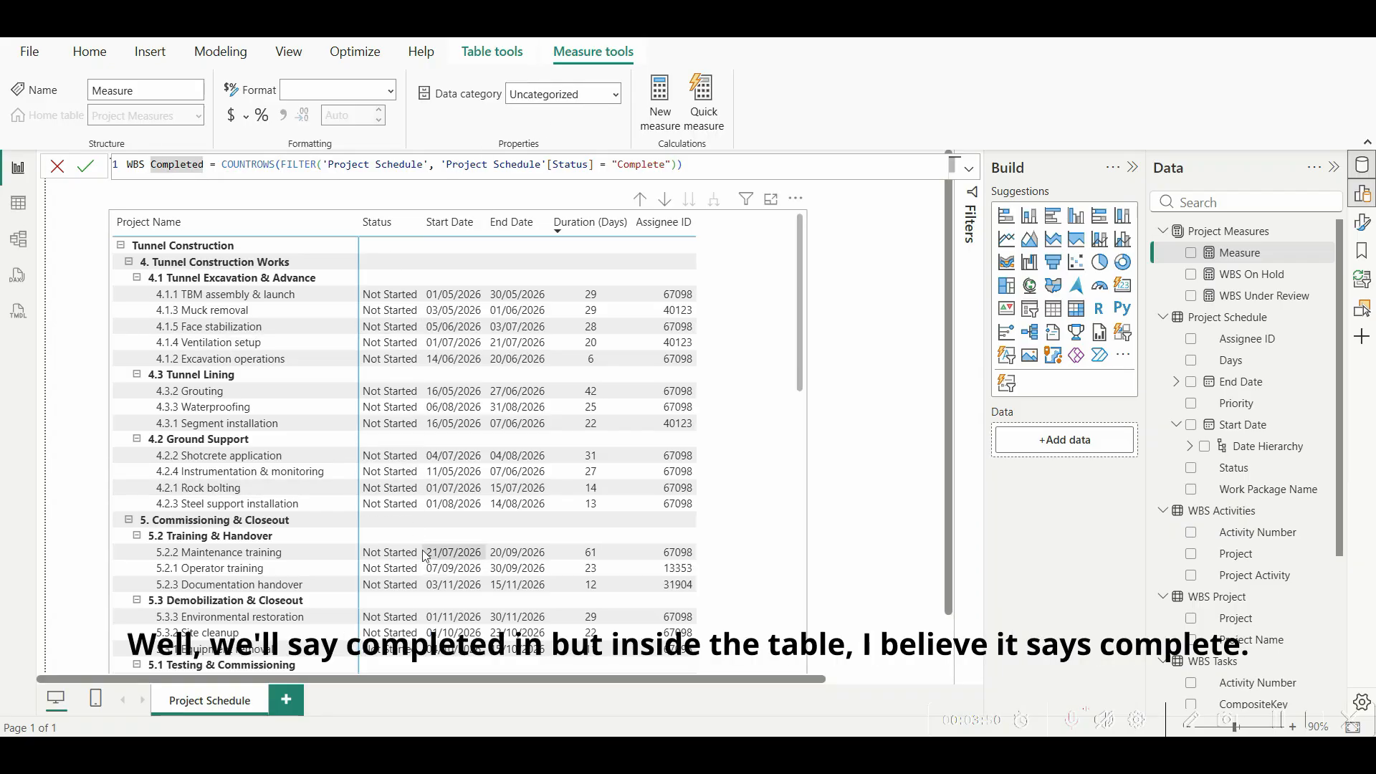
pyautogui.click(713, 161)
pyautogui.press('Return')
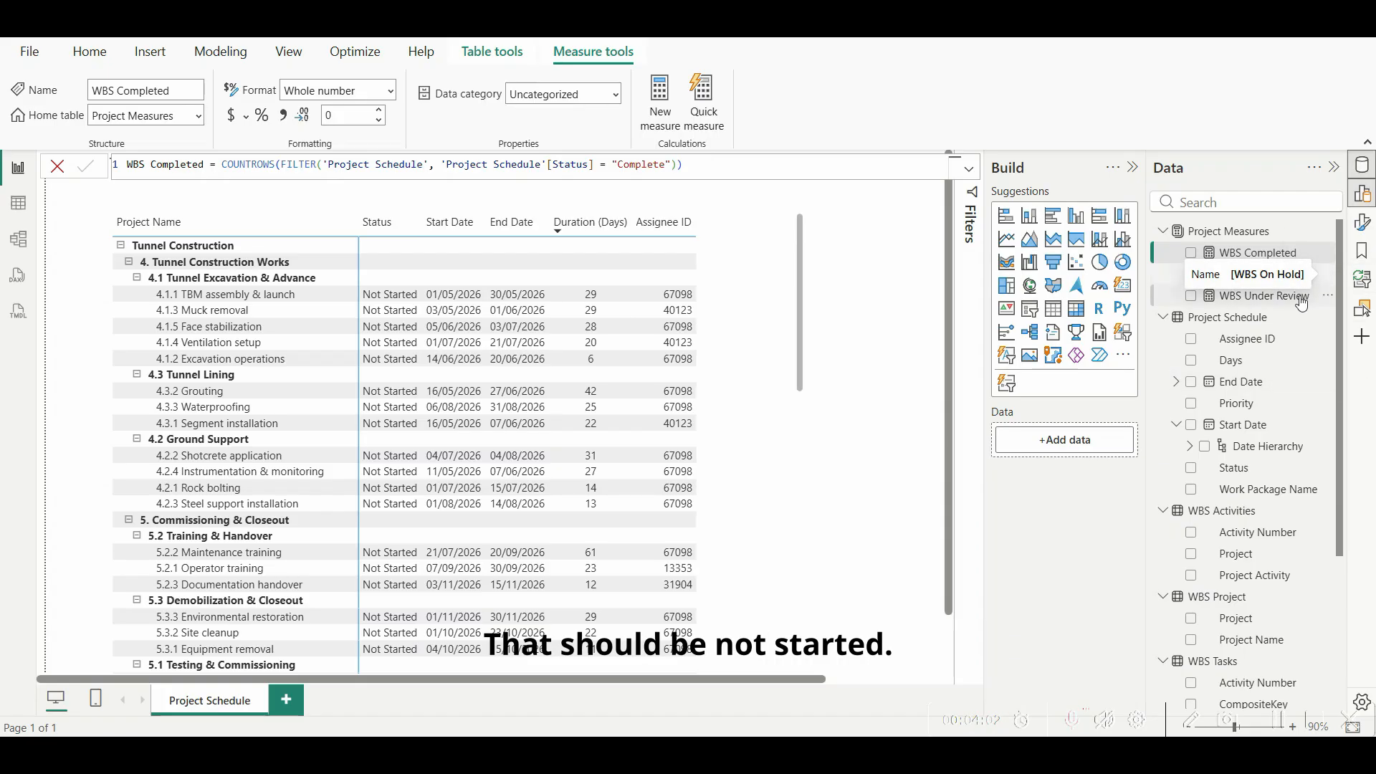
# Step: Add a new measure "WBS Not Started" to the Project Measures table, using the copied COUNTROWS expression
pyautogui.click(1329, 233)
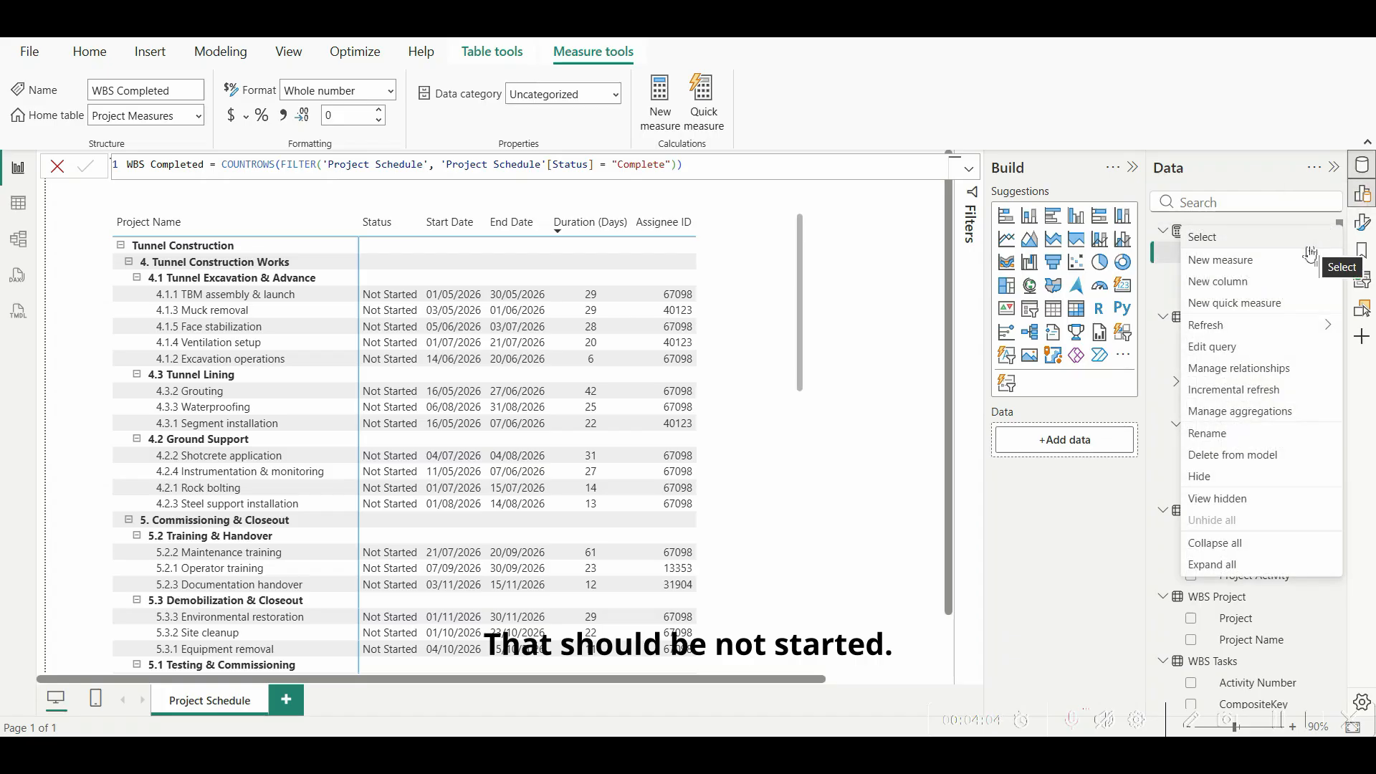
pyautogui.click(1312, 259)
pyautogui.write('WBS Not Started =')
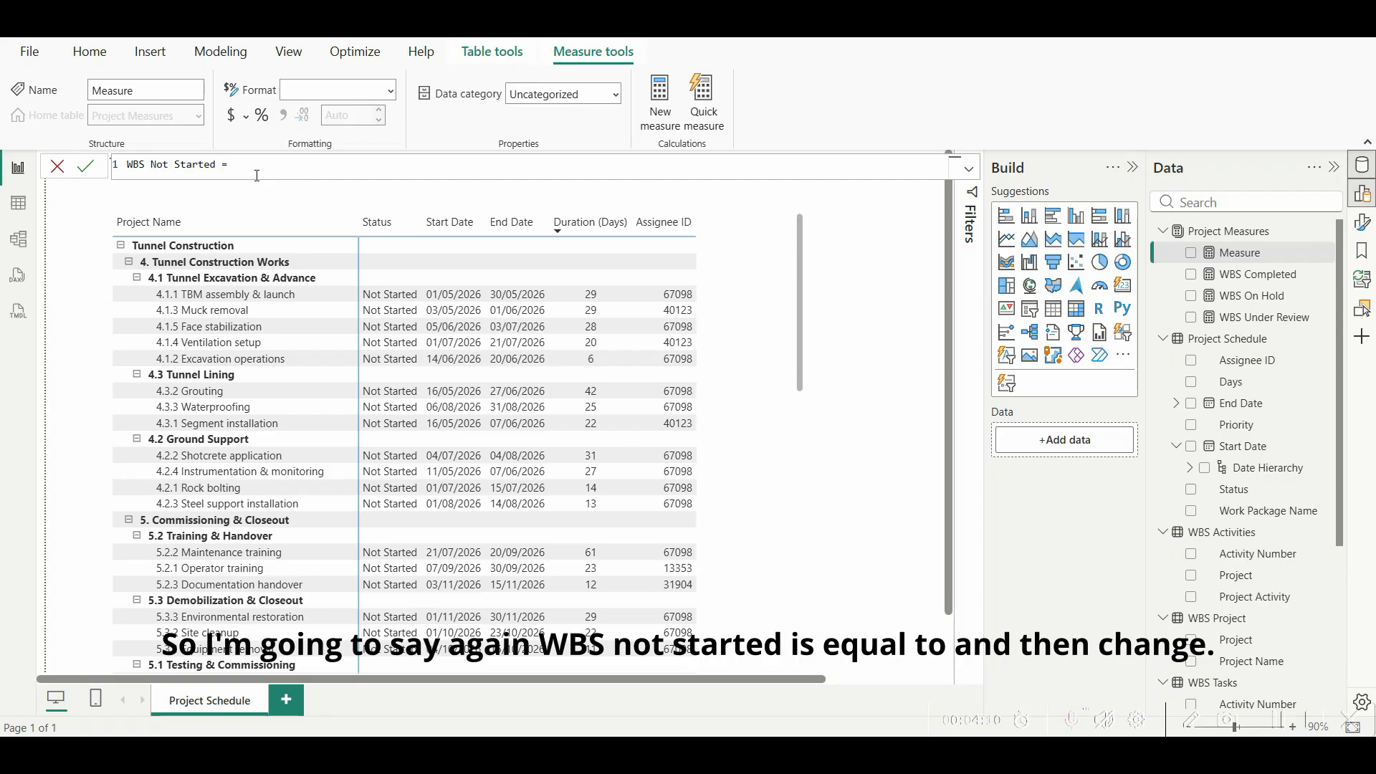
pyautogui.hotkey('ctrl', 'v')
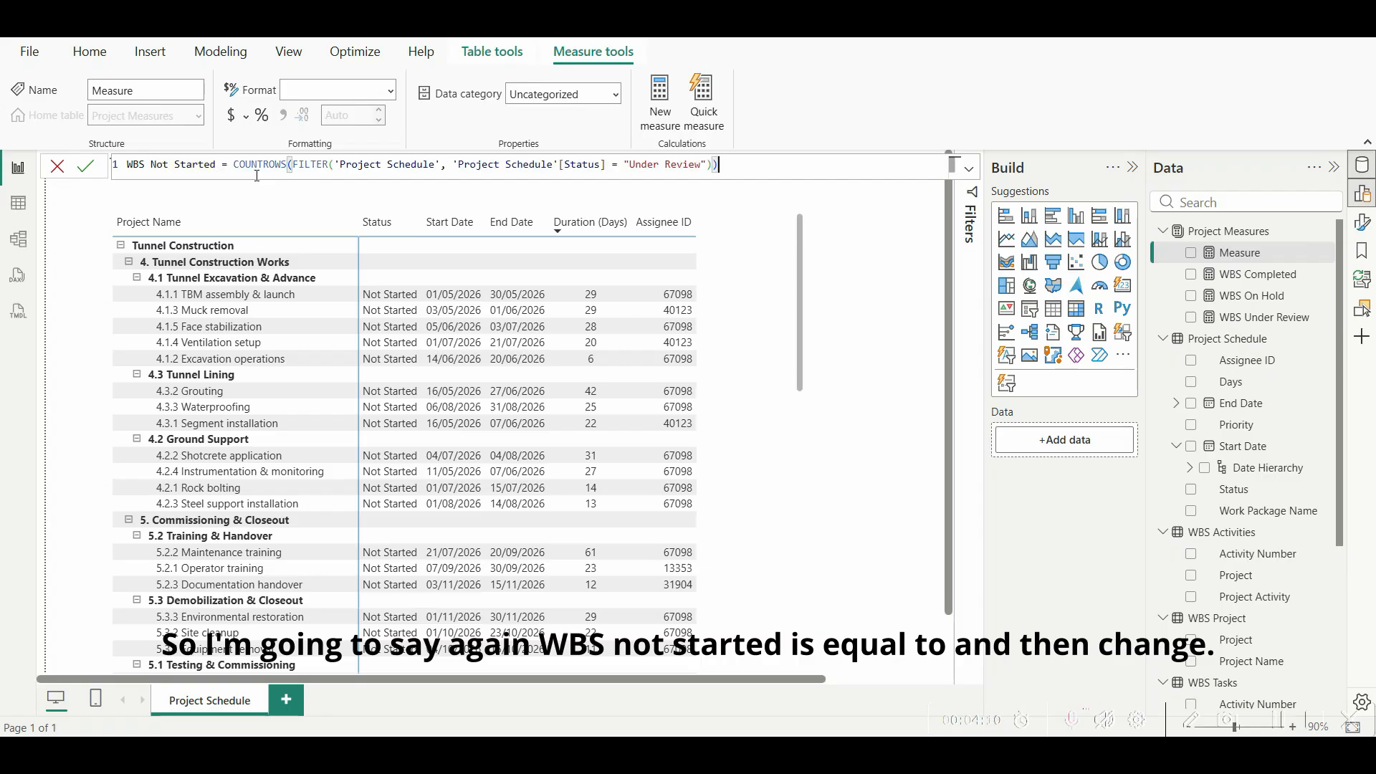
# Step: Change the status value in the WBS Not Started formula to "Not Started" and commit the measure
pyautogui.doubleClick(688, 164)
pyautogui.press('BackSpace')
pyautogui.press('BackSpace')
pyautogui.press('BackSpace')
pyautogui.press('BackSpace')
pyautogui.press('BackSpace')
pyautogui.press('BackSpace')
pyautogui.press('BackSpace')
pyautogui.write('Not Started')
pyautogui.press('Return')
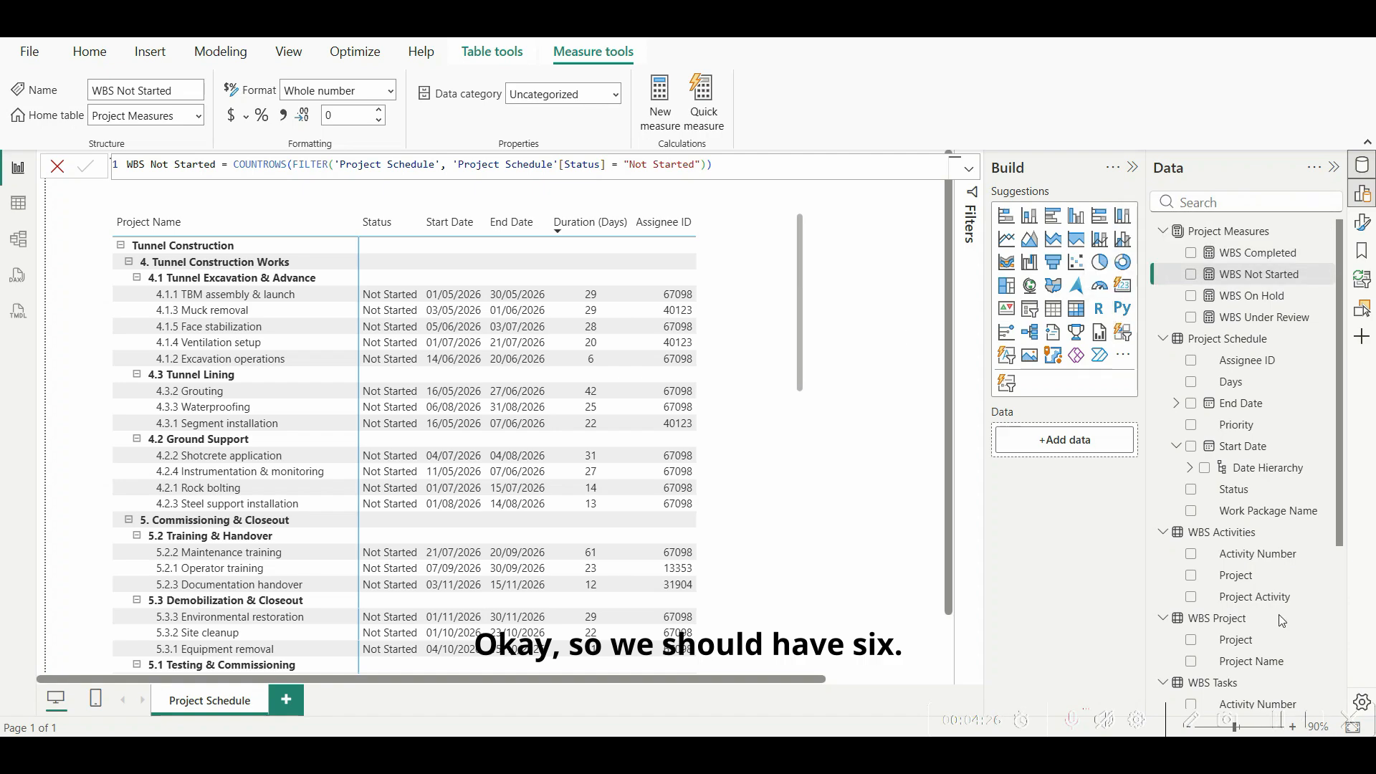
# Step: Add a new measure "WBS In Progress" to the Project Measures table, using the copied COUNTROWS expression
pyautogui.click(1328, 235)
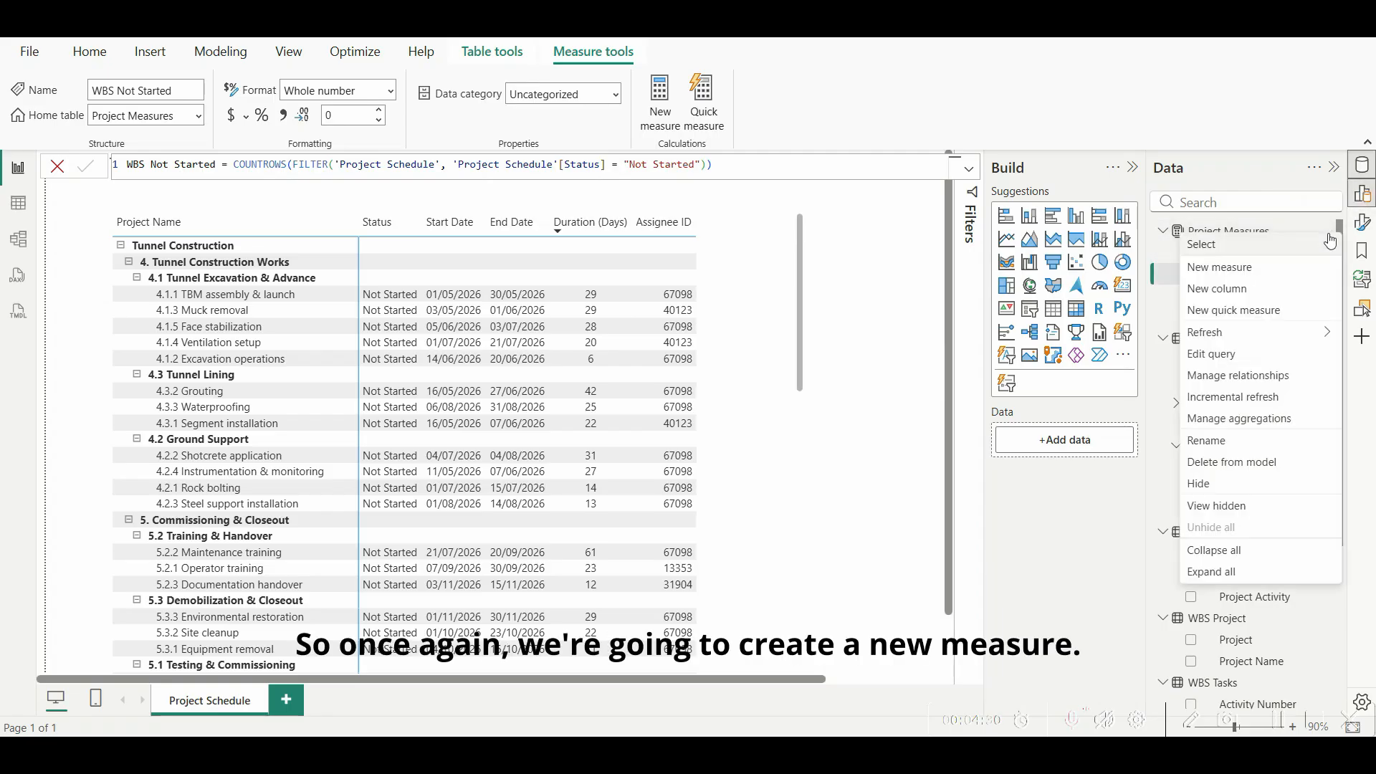
pyautogui.click(1281, 266)
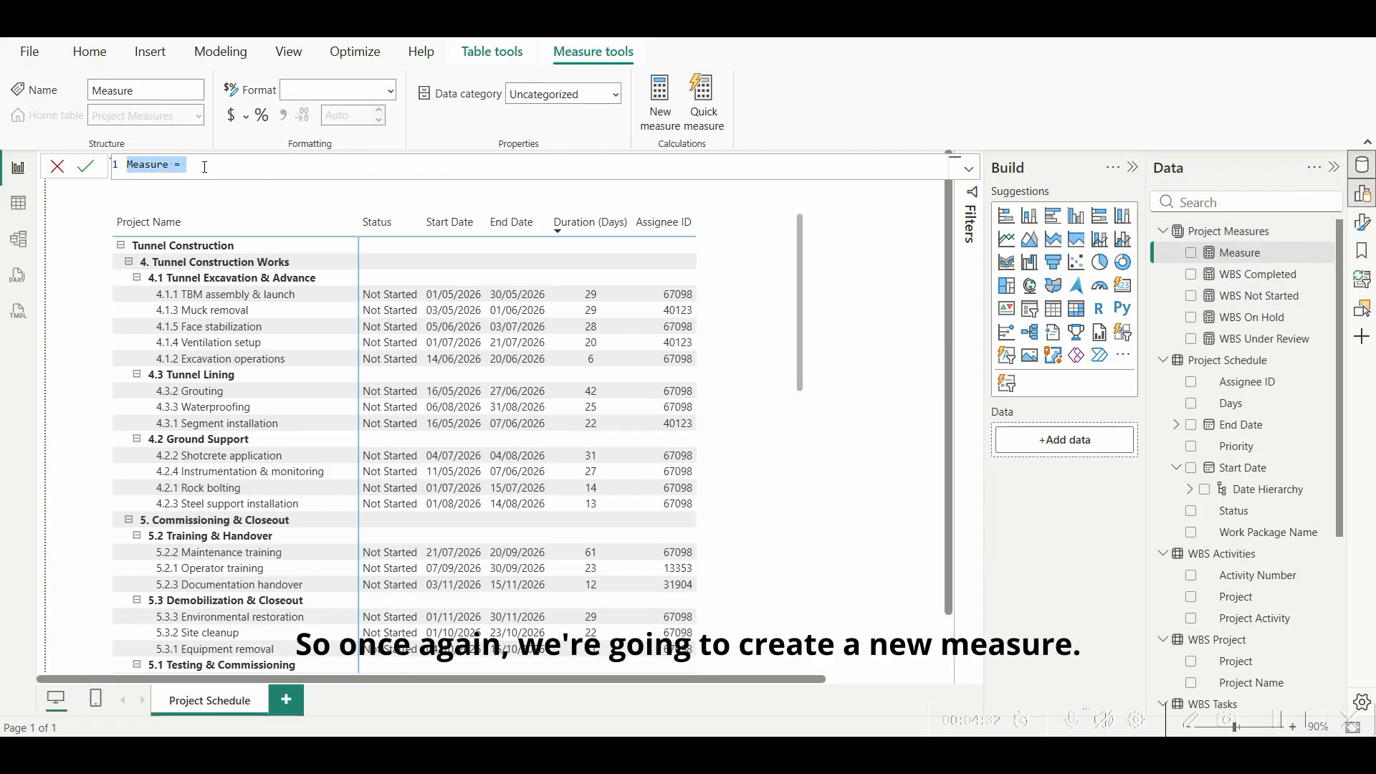
pyautogui.write('WBS In Progress')
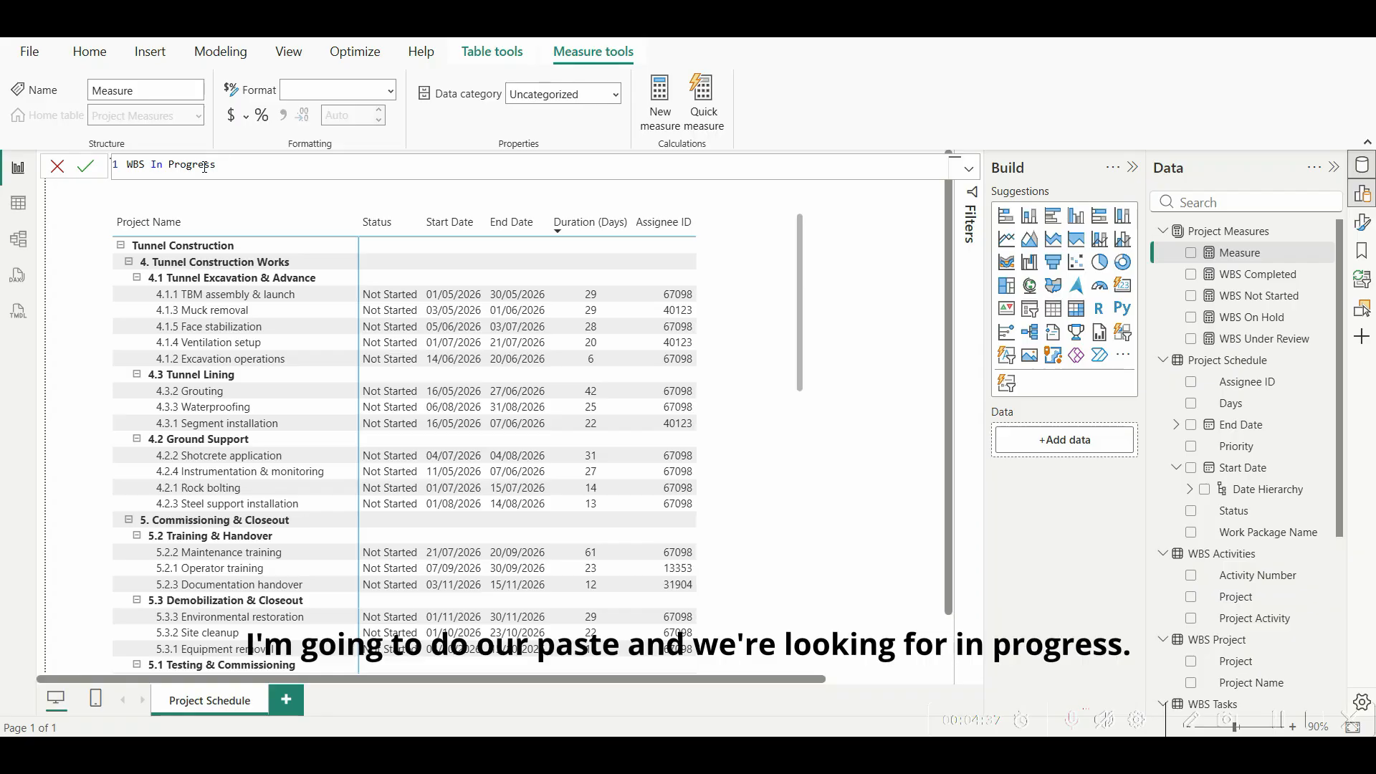
pyautogui.write('= COUNTROWS(FILTER(\'Project Schedule\', \'Project Schedule\'[Status] = "Under Review"))')
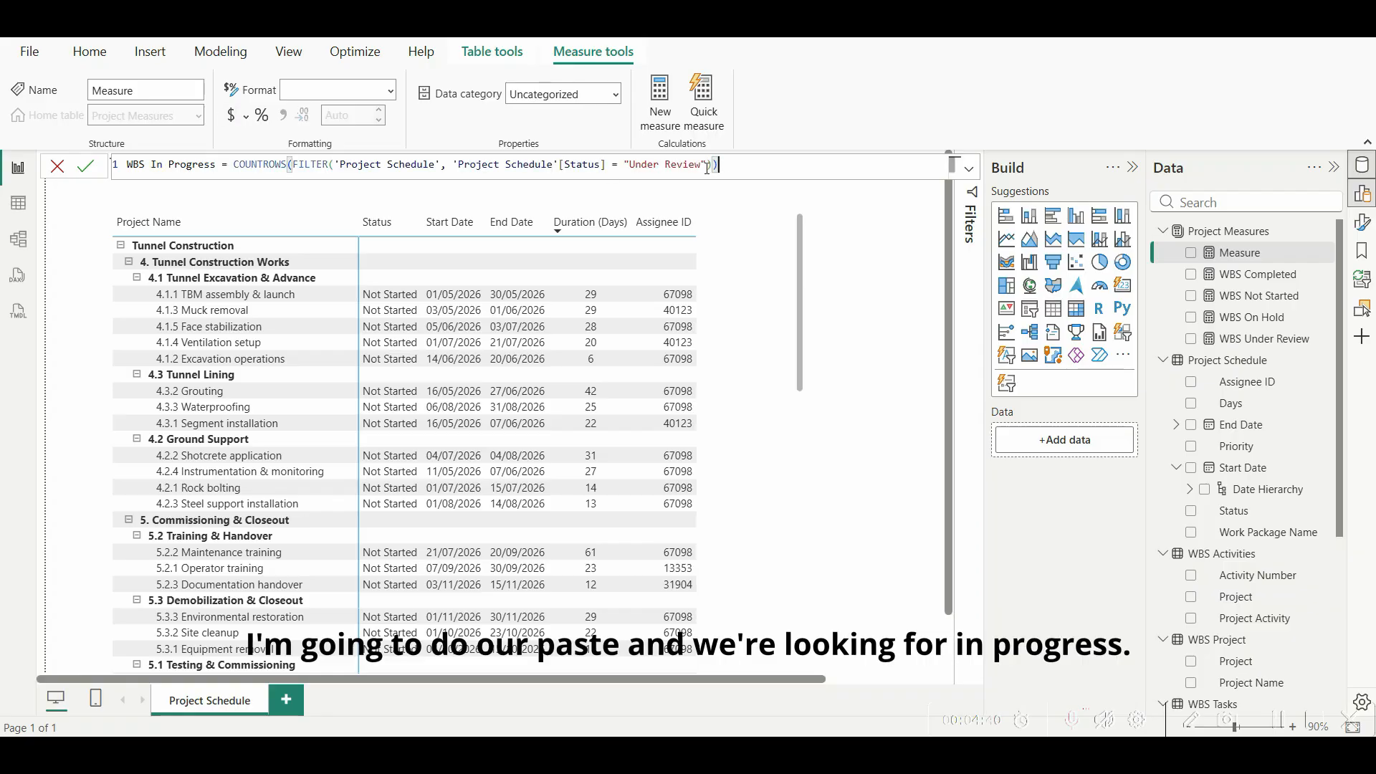
# Step: Change the status value in the WBS In Progress formula to "In Progress" and commit the measure
pyautogui.press('BackSpace')
pyautogui.press('BackSpace')
pyautogui.press('BackSpace')
pyautogui.press('BackSpace')
pyautogui.press('BackSpace')
pyautogui.press('BackSpace')
pyautogui.press('BackSpace')
pyautogui.press('BackSpace')
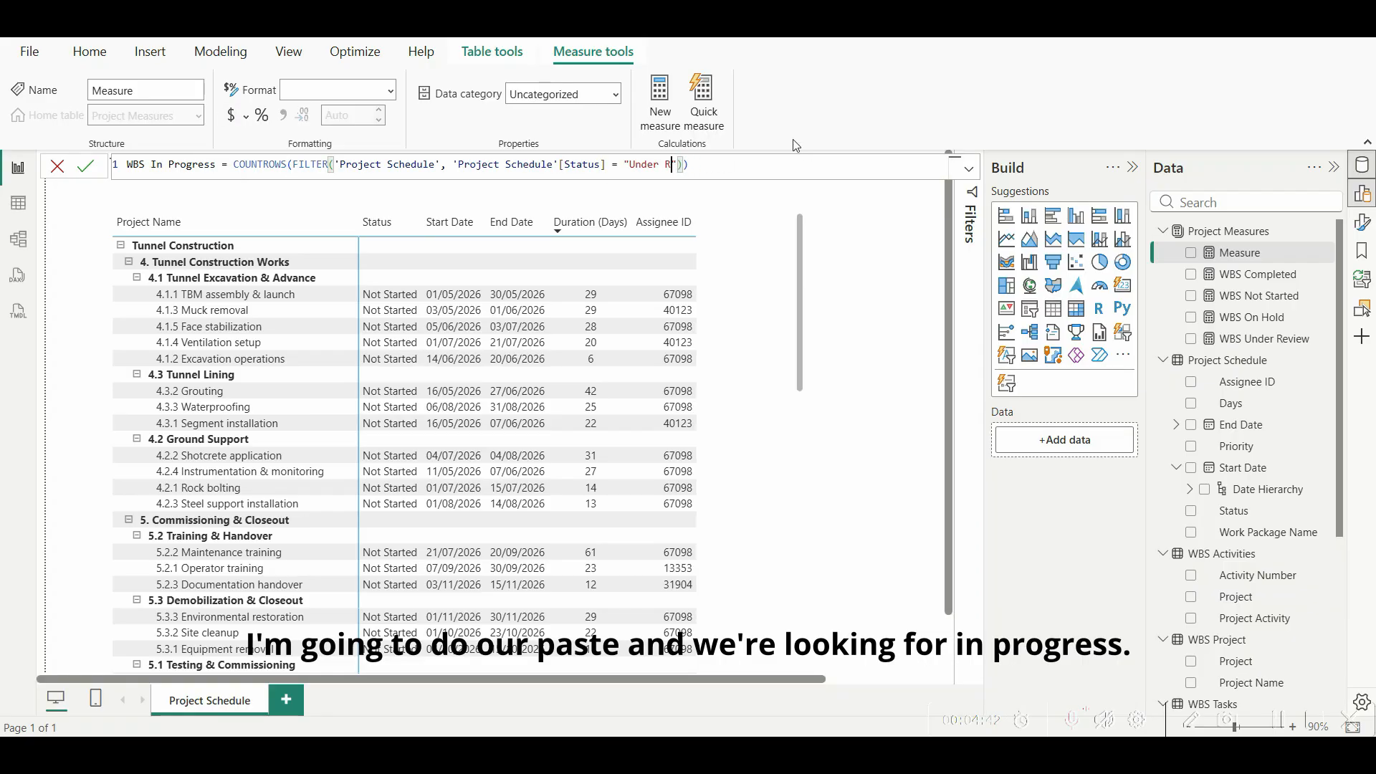
pyautogui.press('BackSpace')
pyautogui.press('BackSpace')
pyautogui.press('BackSpace')
pyautogui.write('n Progress')
pyautogui.press('Return')
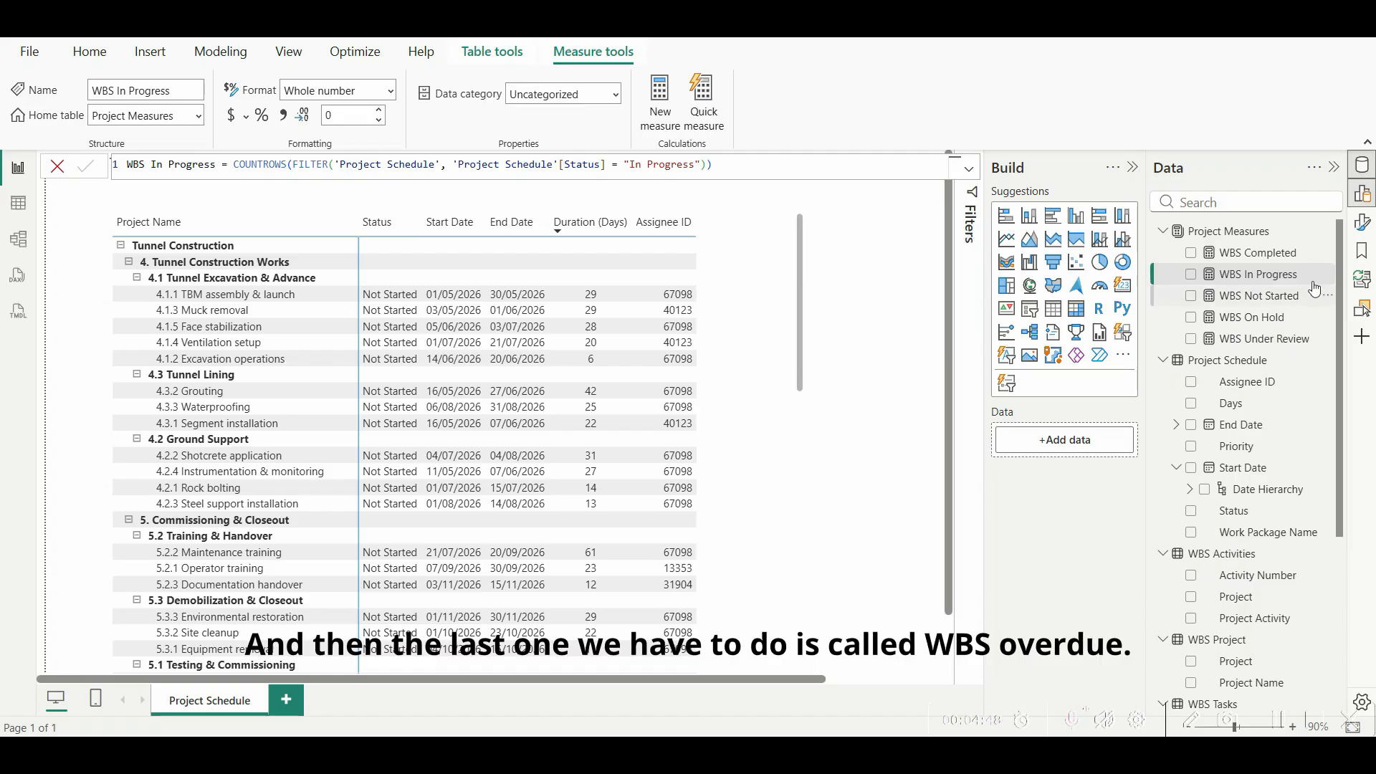
# Step: Add a new measure "WBS Overdue" to the Project Measures table, using the copied COUNTROWS expression
pyautogui.click(1327, 234)
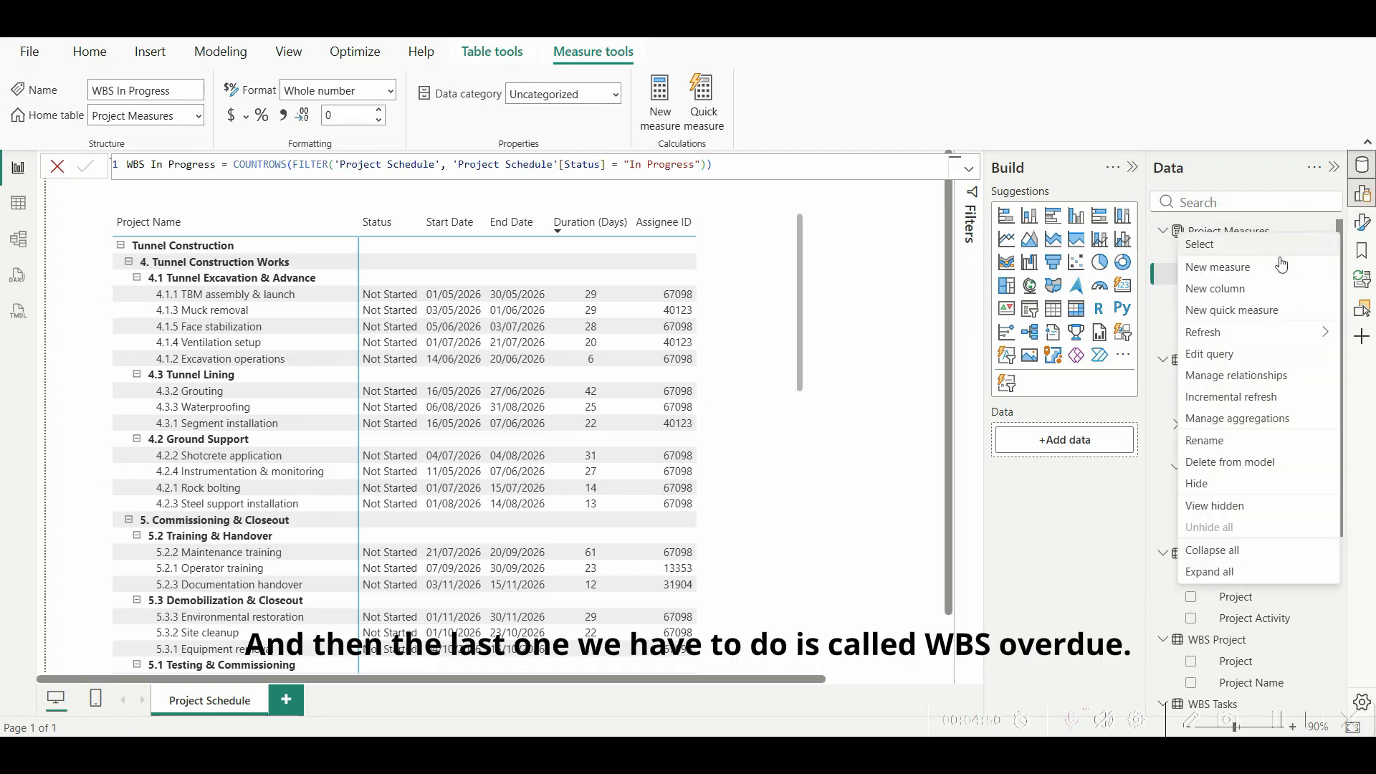
pyautogui.click(1250, 265)
pyautogui.write('WBS Overdue')
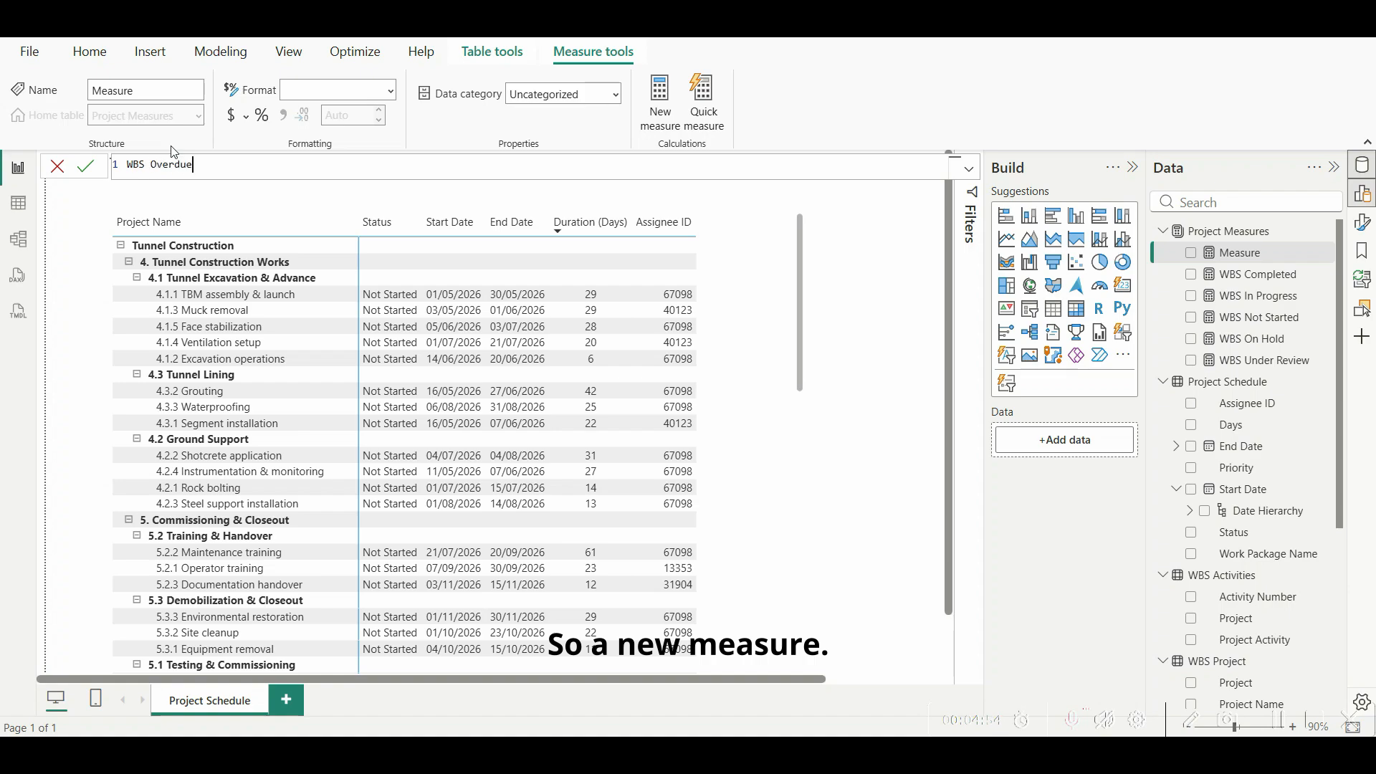
pyautogui.write(' =')
pyautogui.write('COUNTROWS(FILTER(\'Project Schedule\', \'Project Schedule\'[Status] = "Under Review"))')
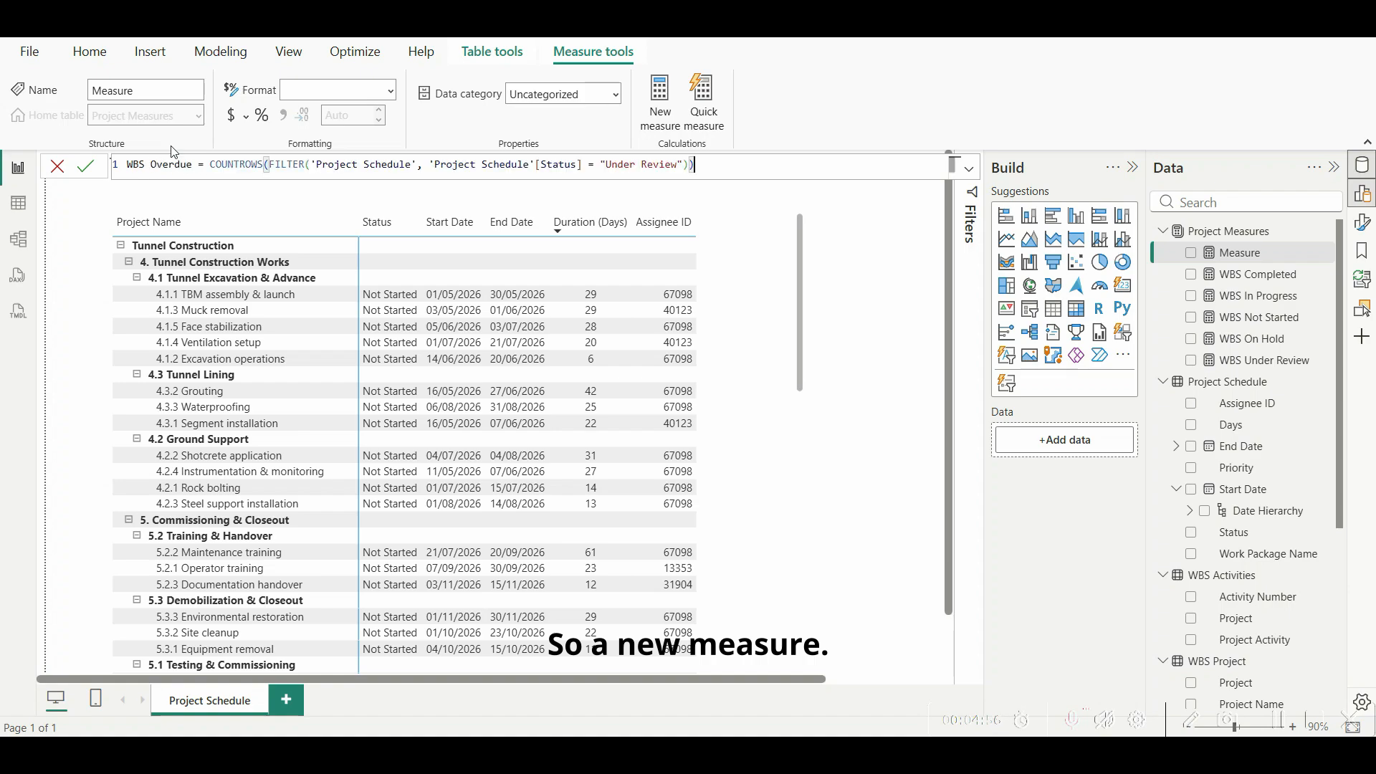
# Step: Change the status value in the WBS Overdue formula to "Overdue" and commit the measure
pyautogui.press('Left')
pyautogui.press('Left')
pyautogui.press('Left')
pyautogui.press('BackSpace')
pyautogui.press('BackSpace')
pyautogui.press('BackSpace')
pyautogui.press('BackSpace')
pyautogui.press('BackSpace')
pyautogui.press('BackSpace')
pyautogui.press('BackSpace')
pyautogui.press('BackSpace')
pyautogui.press('BackSpace')
pyautogui.press('BackSpace')
pyautogui.press('BackSpace')
pyautogui.press('BackSpace')
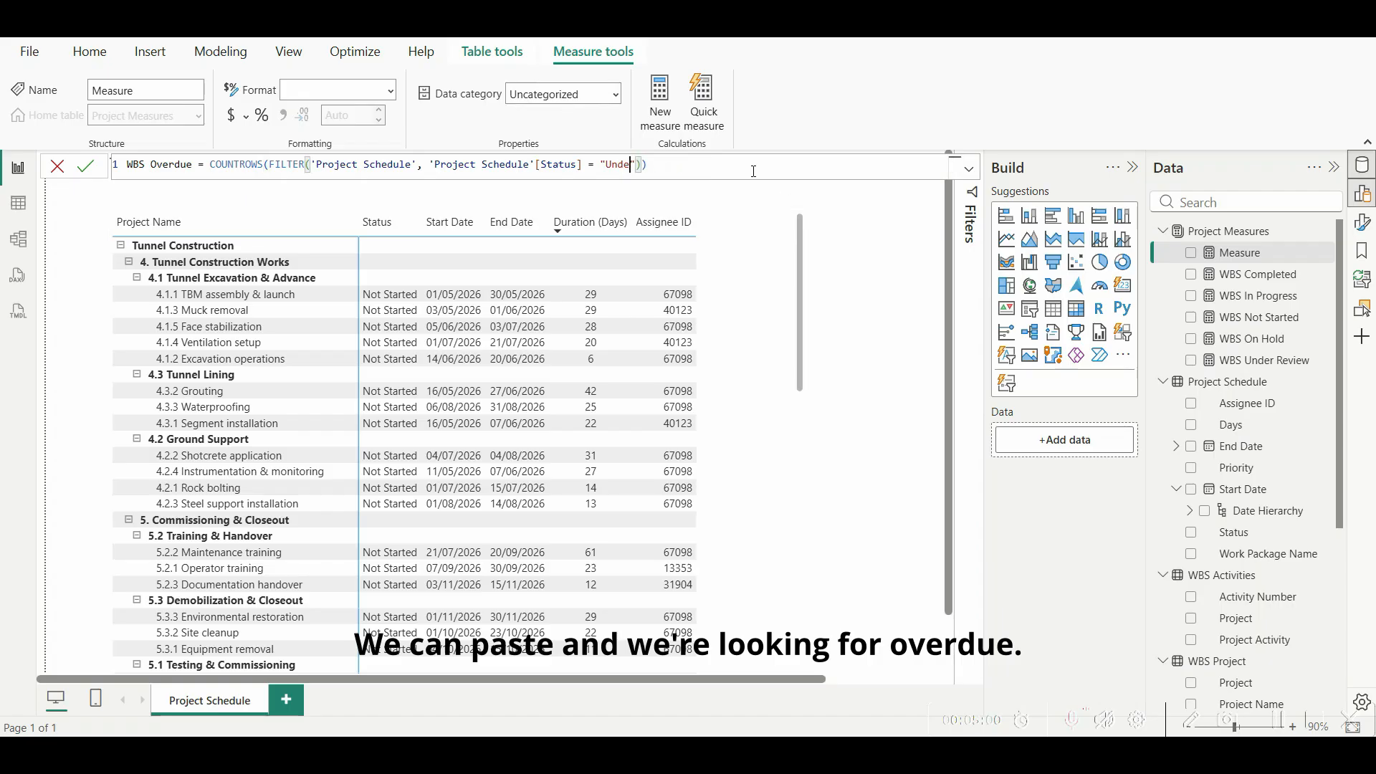
pyautogui.write('Overdue')
pyautogui.press('Return')
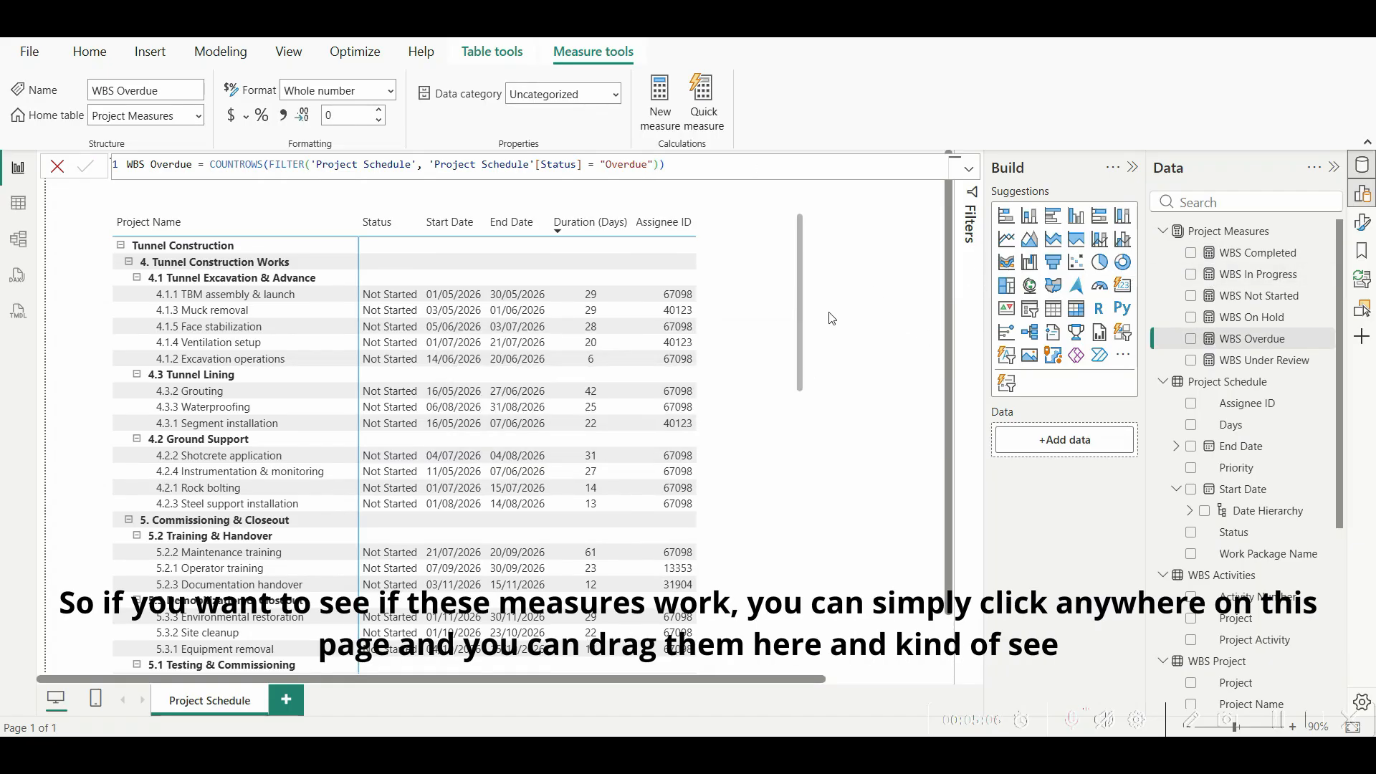
# Step: Place the WBS Completed measure as a card on the empty canvas area beside the schedule matrix to check its count
pyautogui.click(853, 314)
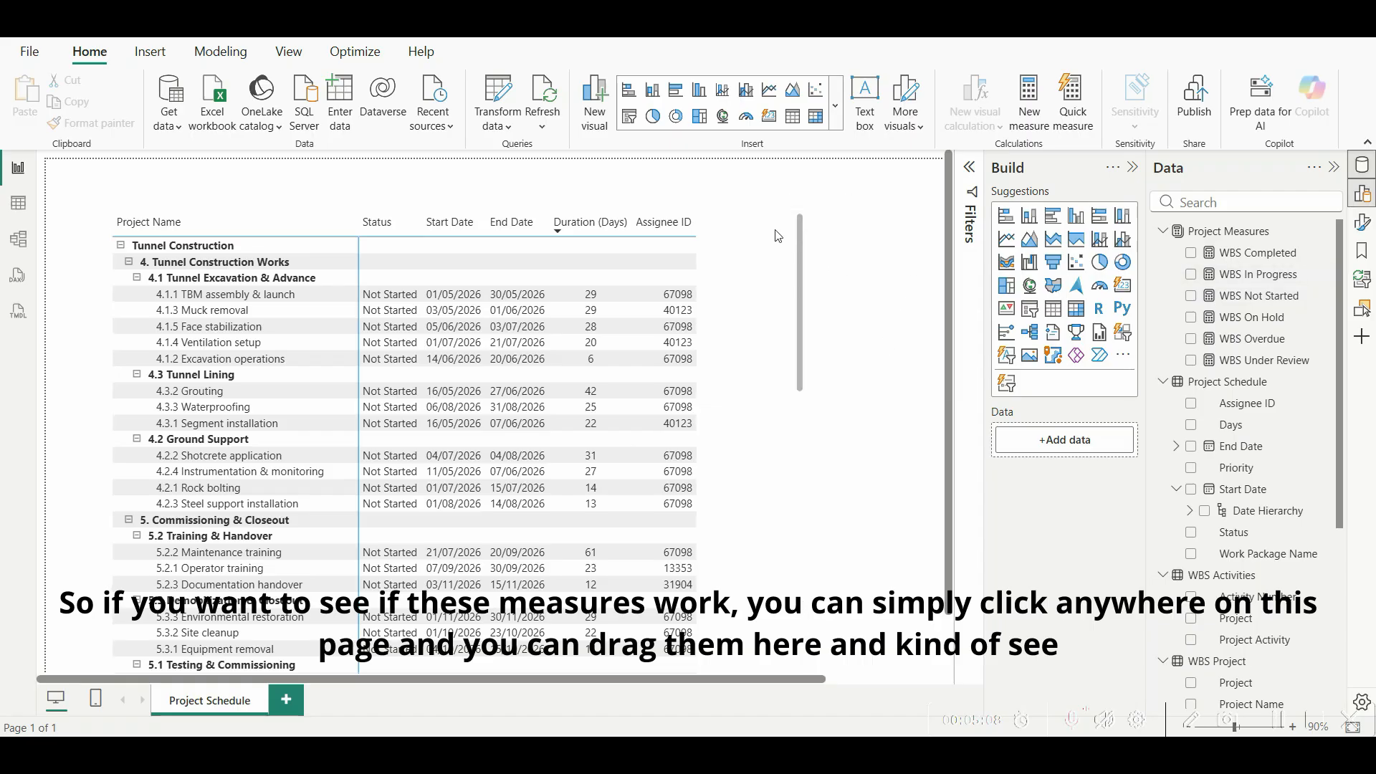
pyautogui.moveTo(1259, 255); pyautogui.dragTo(884, 273)
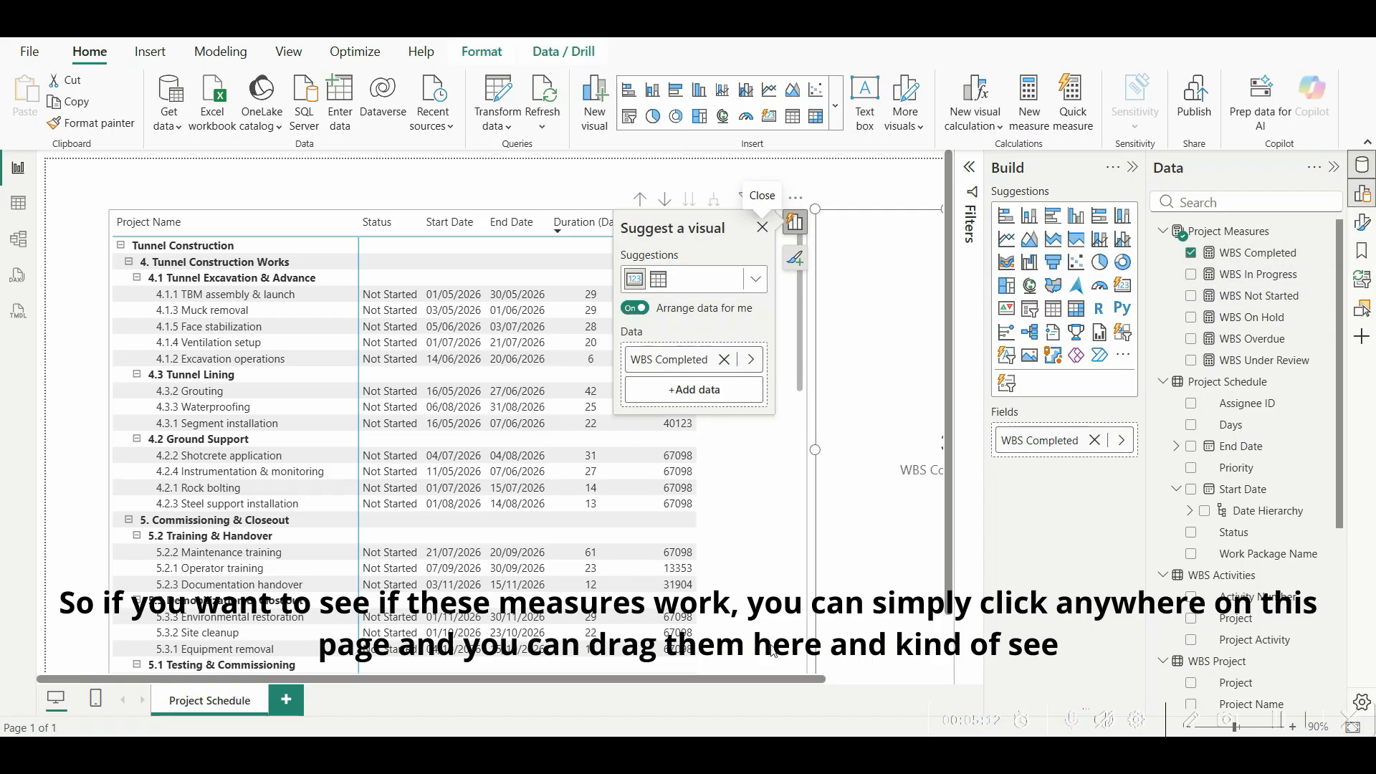
pyautogui.moveTo(781, 677); pyautogui.dragTo(899, 678)
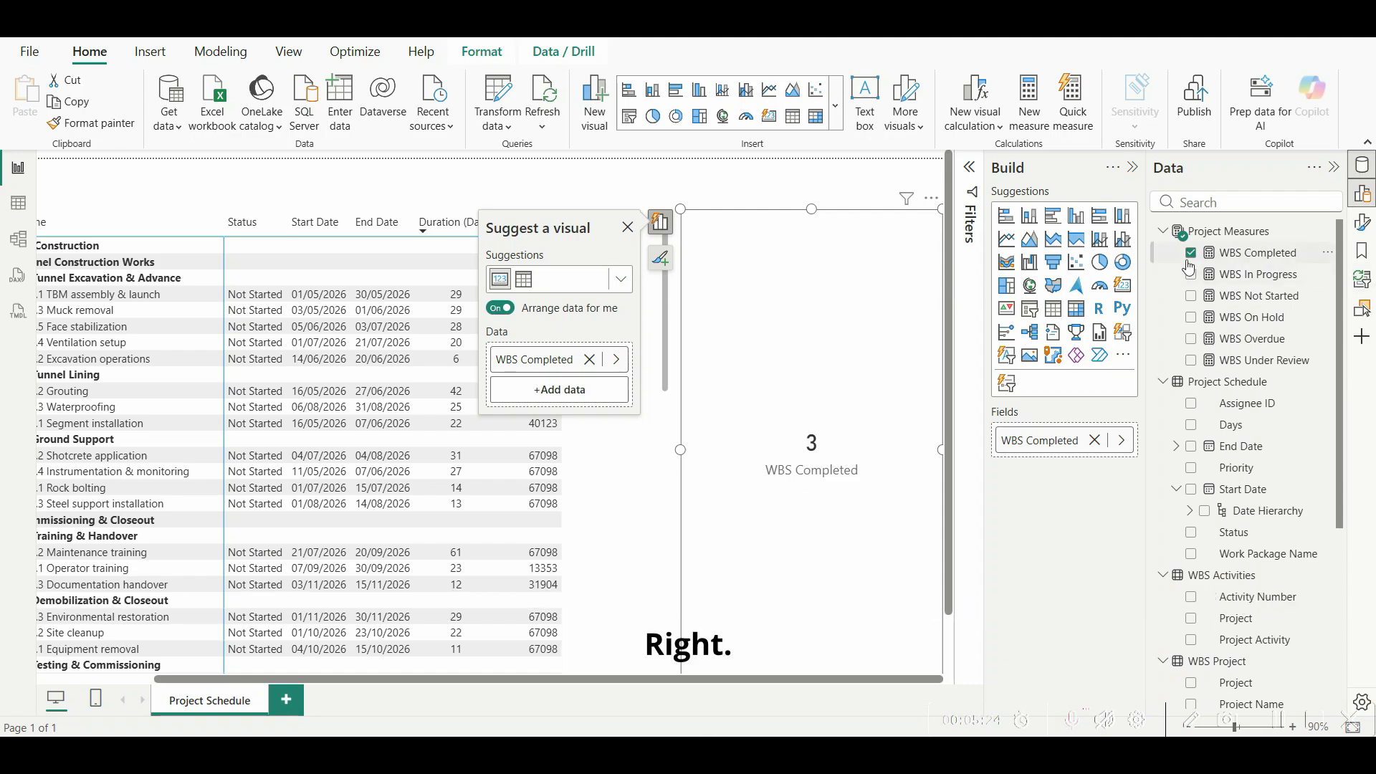
# Step: Swap the test card's measure from WBS Completed to WBS In Progress to check its count, and clear the card
pyautogui.click(1218, 253)
pyautogui.click(1190, 253)
pyautogui.moveTo(1210, 271); pyautogui.dragTo(877, 284)
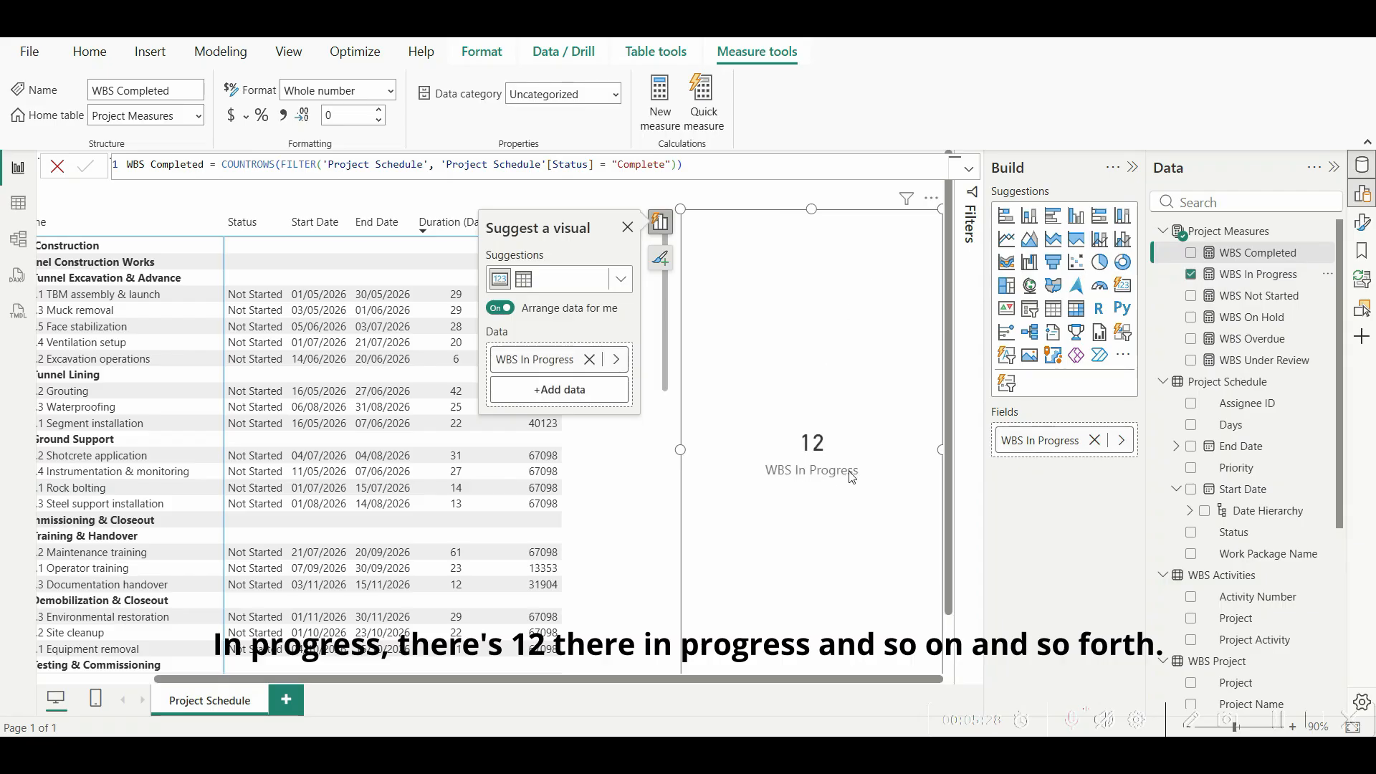
pyautogui.click(1191, 275)
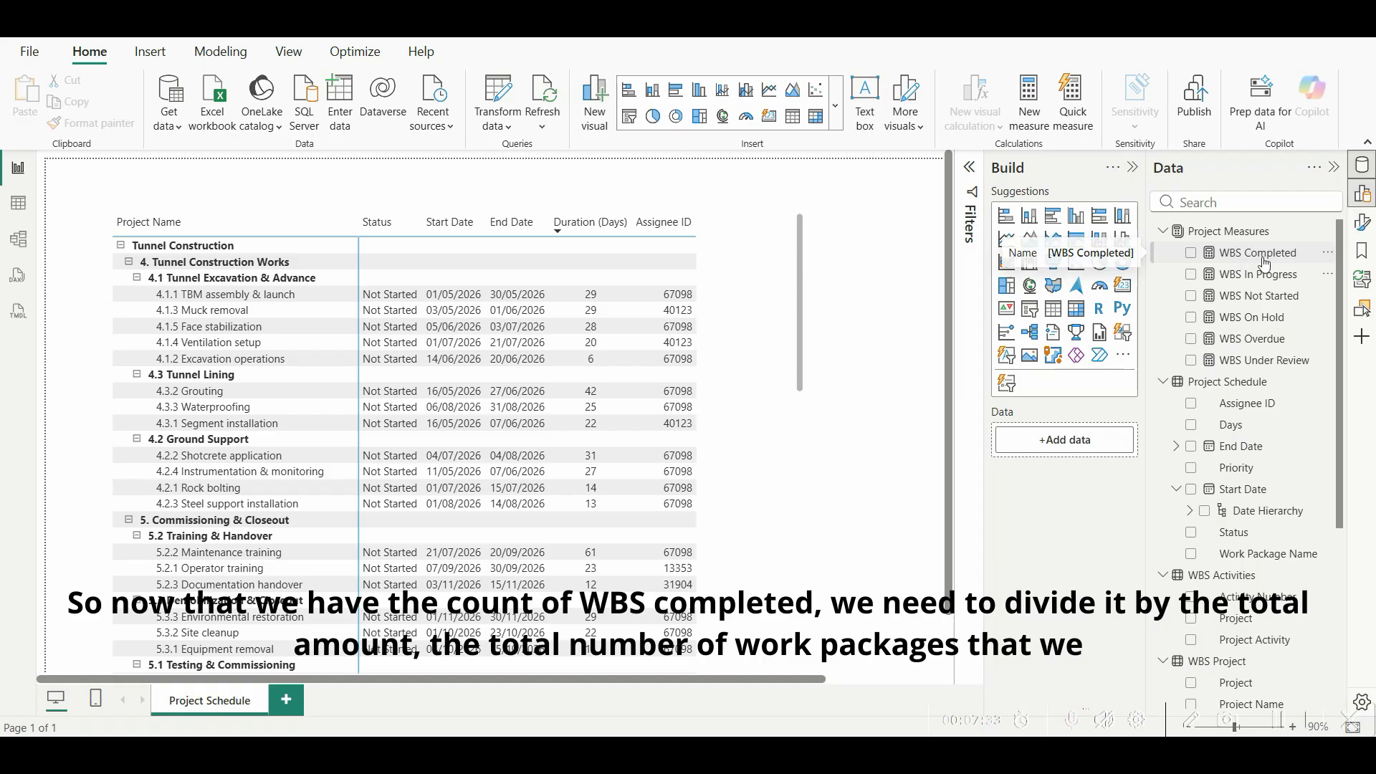
# Step: Wrap the WBS Completed expression in parentheses, divide it by COUNTROWS('Project Schedule') and commit the measure
pyautogui.click(1263, 263)
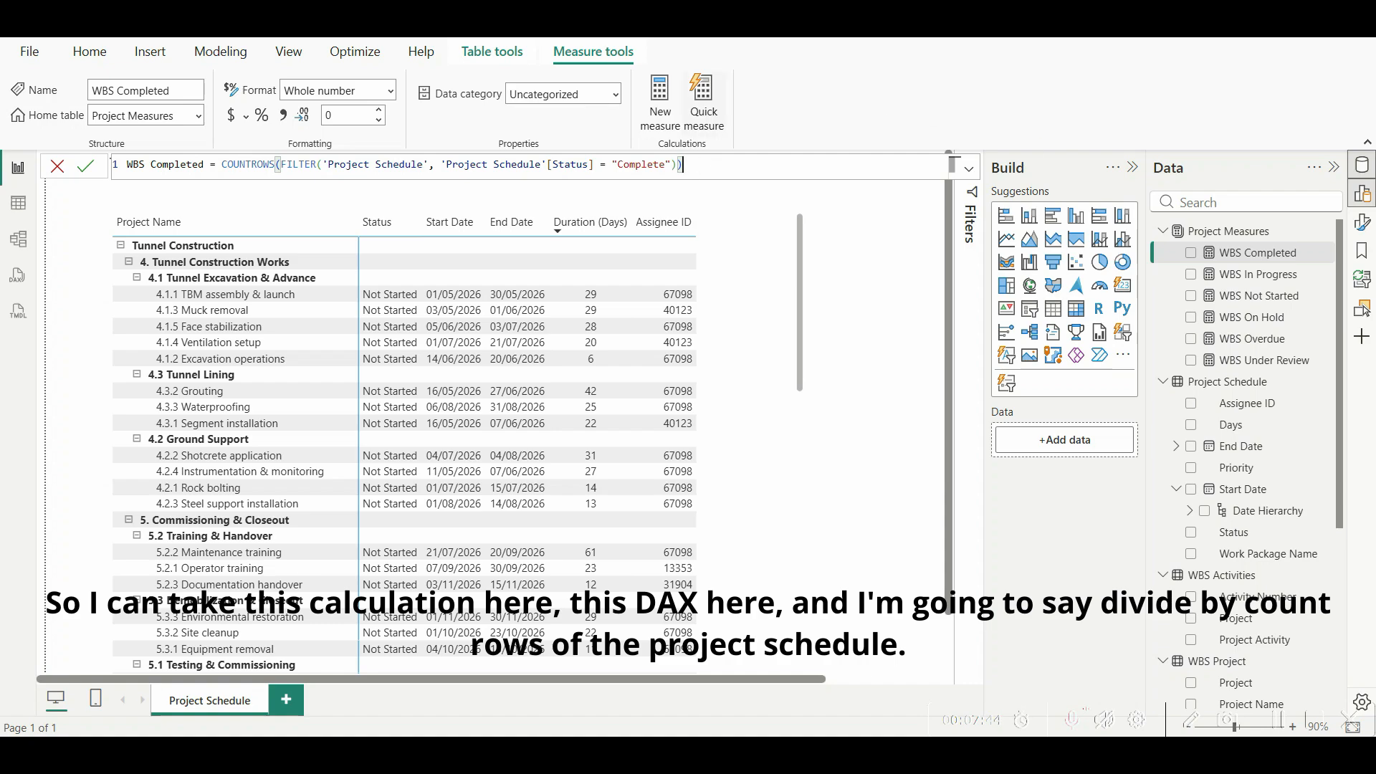
pyautogui.click(220, 166)
pyautogui.write('(')
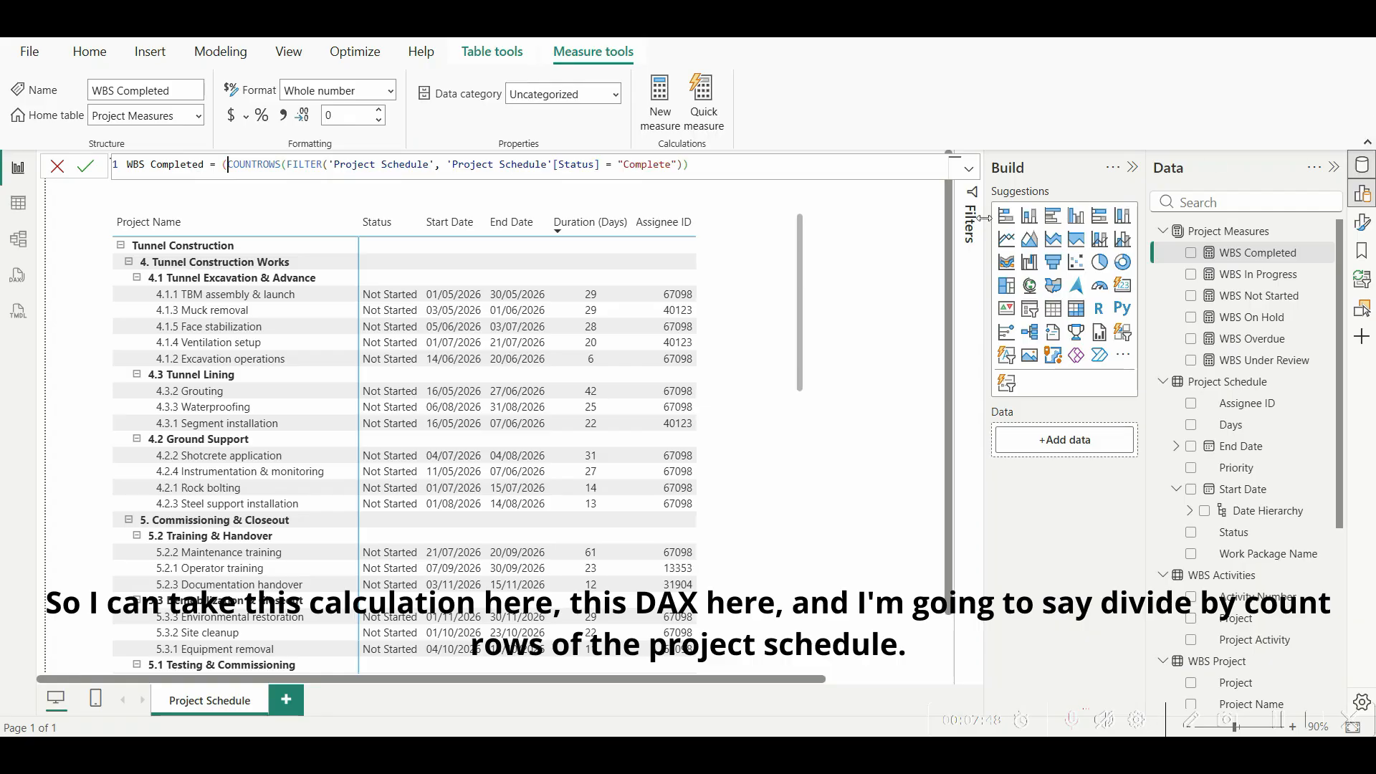
pyautogui.click(731, 167)
pyautogui.write('/')
pyautogui.write('COUN')
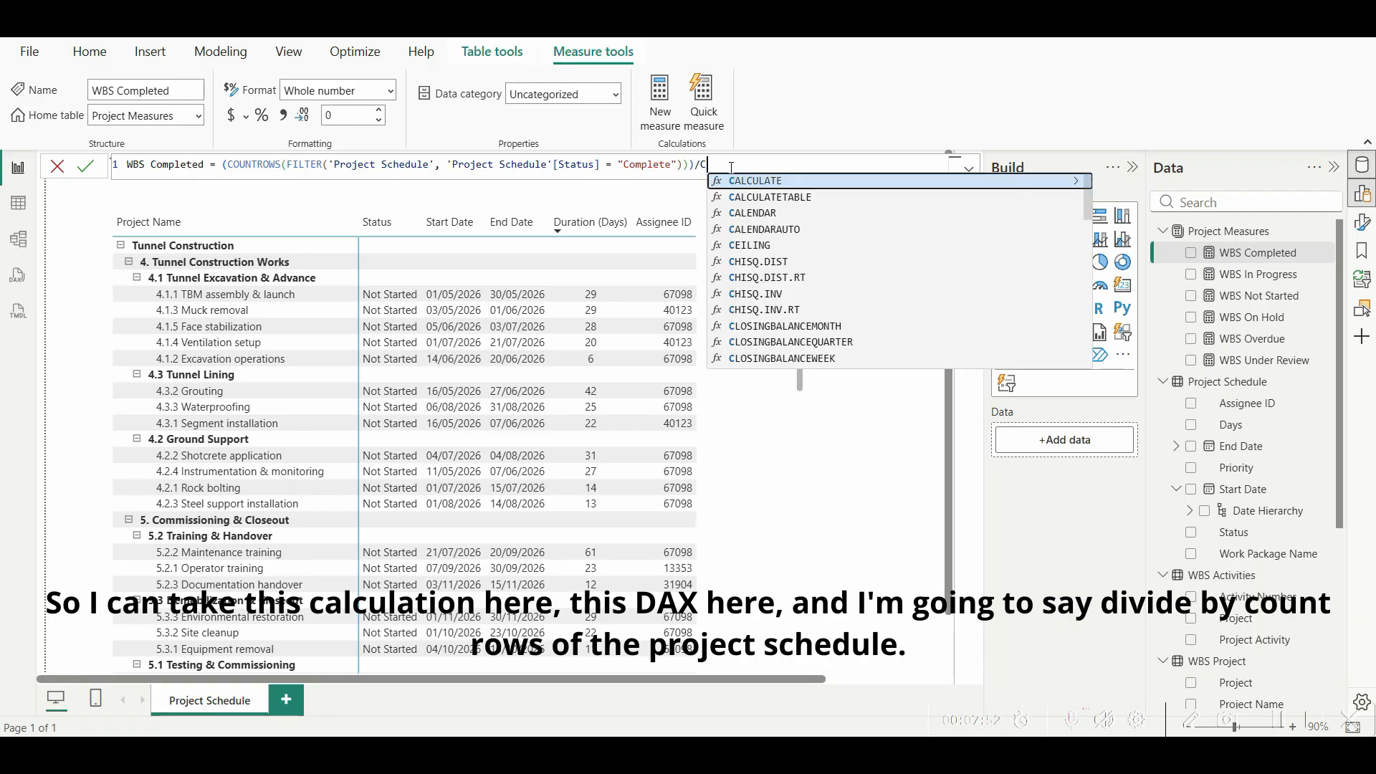
pyautogui.write('TROWS(')
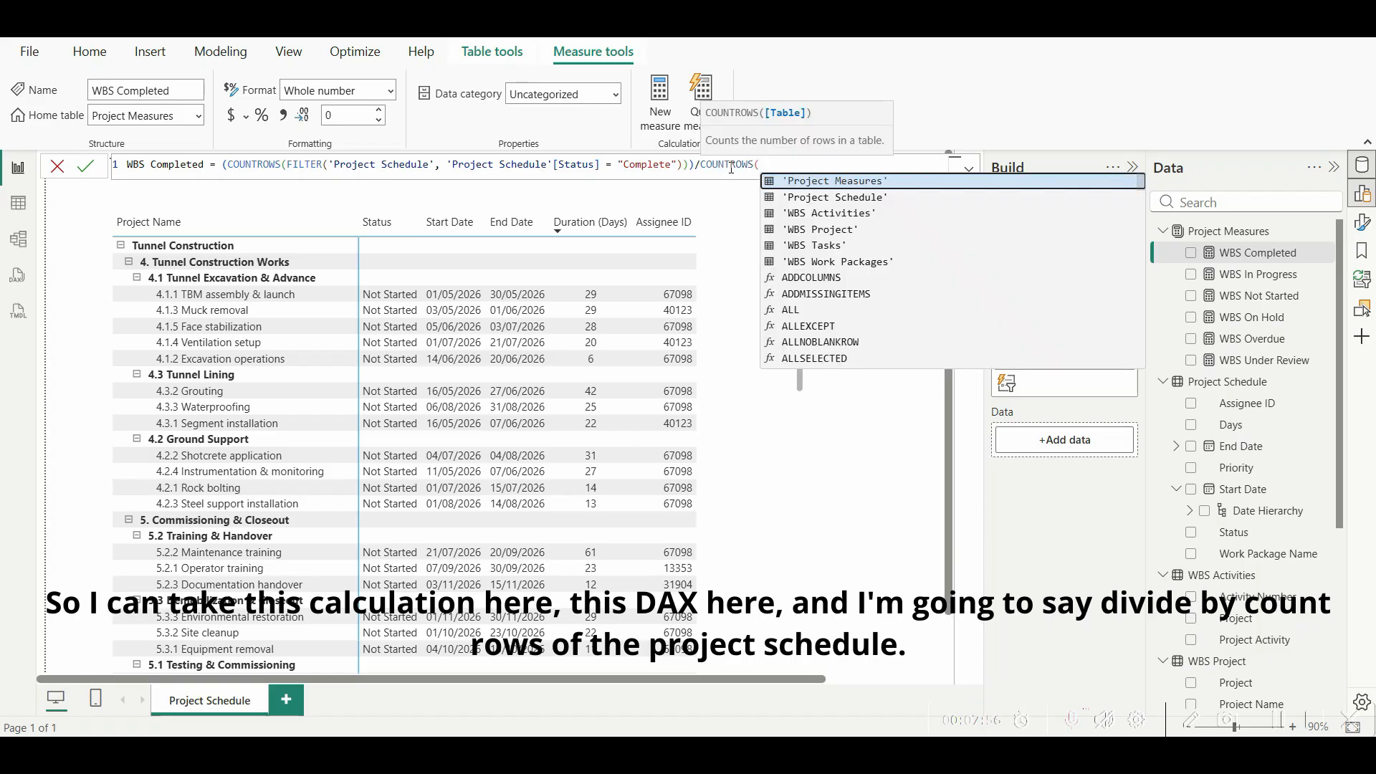
pyautogui.click(907, 199)
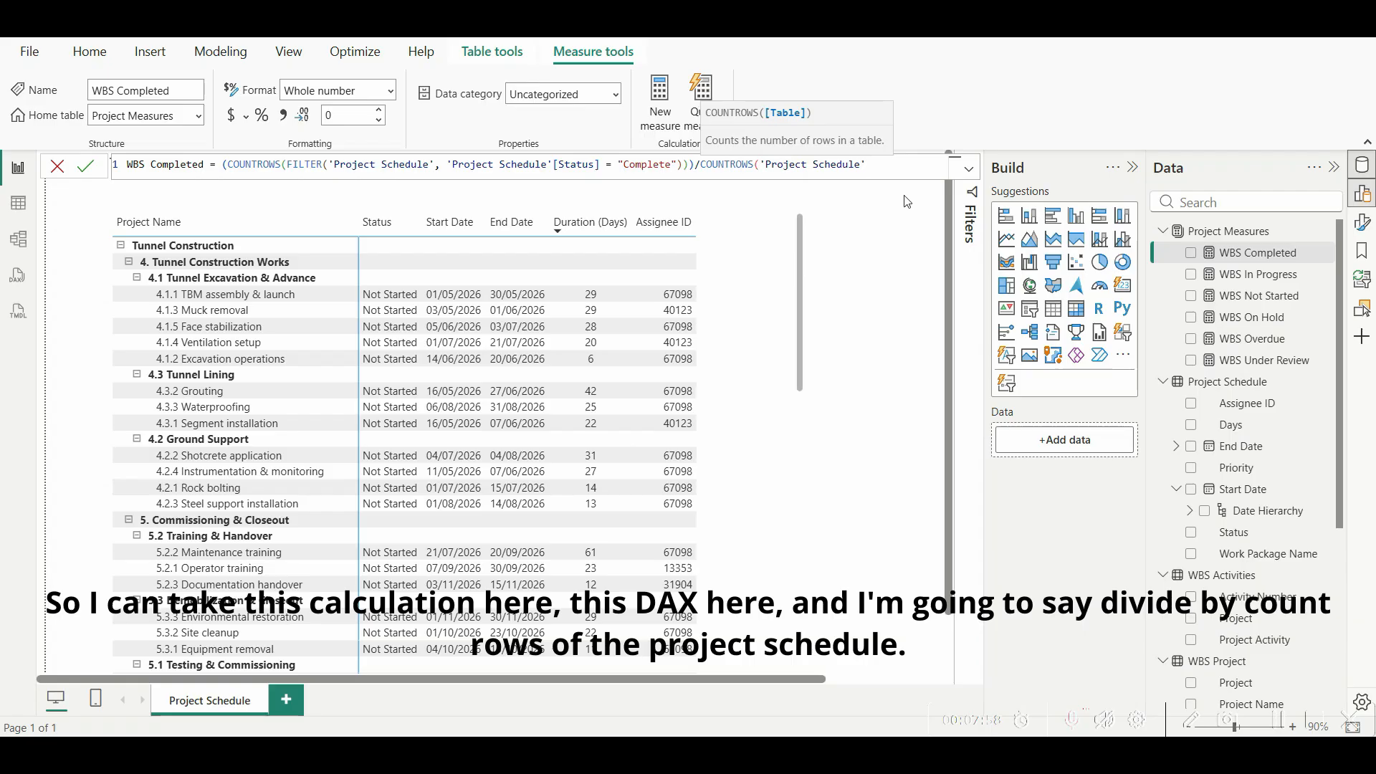
pyautogui.write(')')
pyautogui.press('Return')
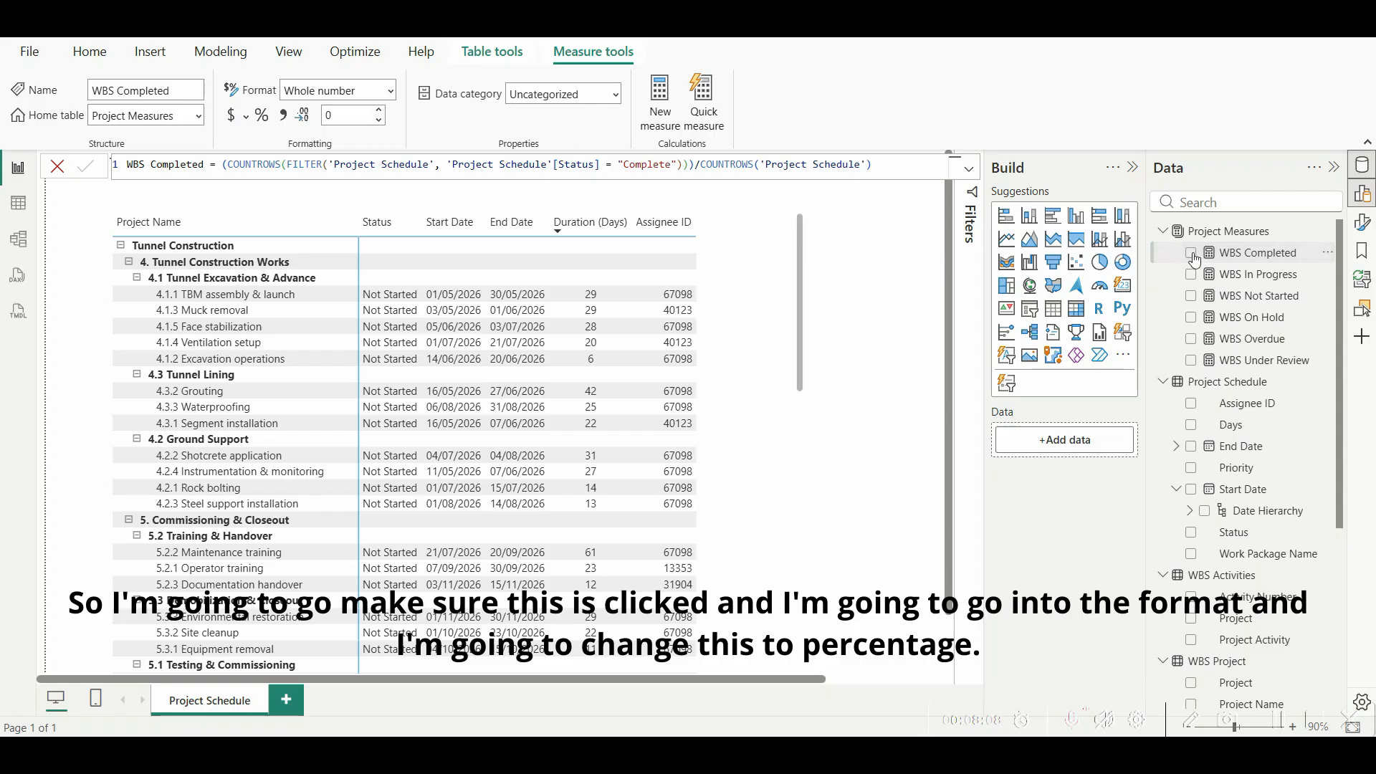
# Step: Format the WBS Completed measure as Percentage and place it as a card beside the schedule matrix
pyautogui.click(391, 95)
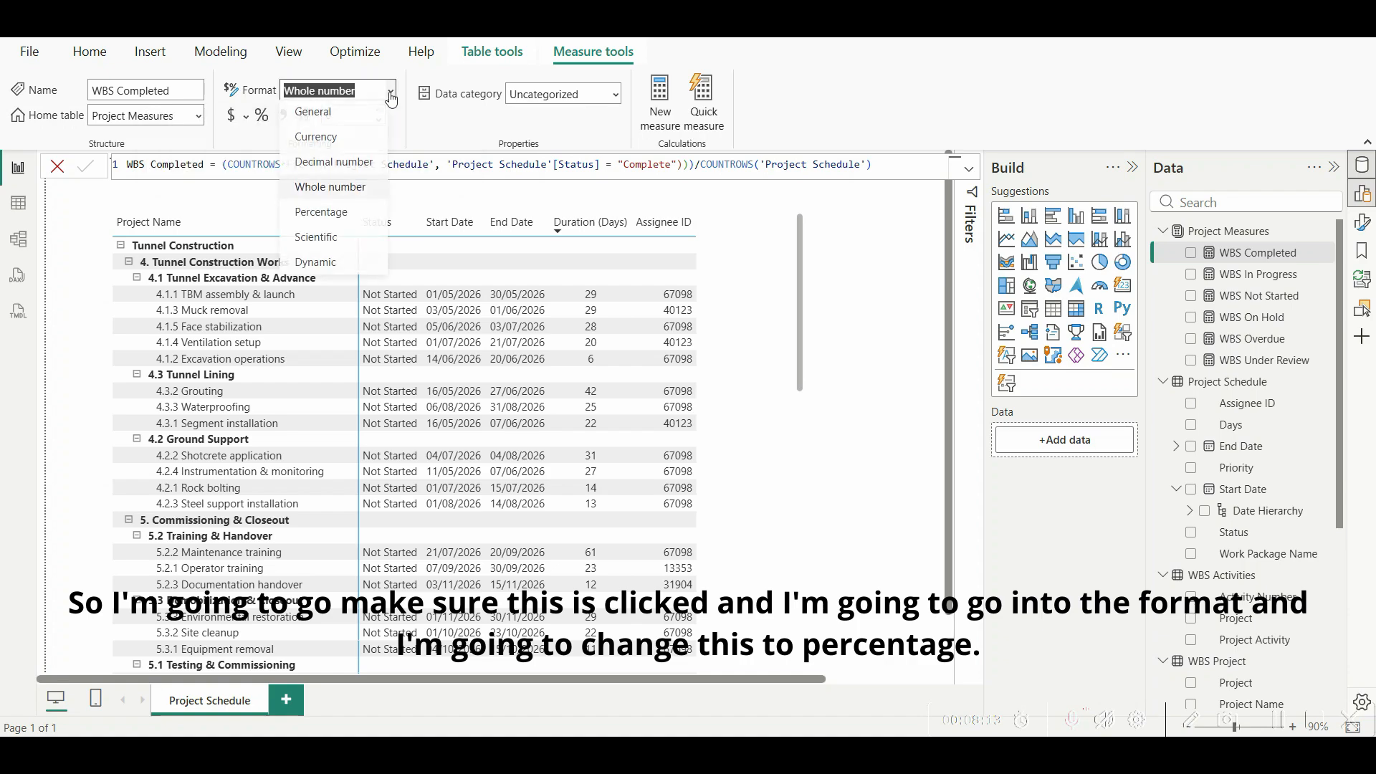
pyautogui.click(349, 216)
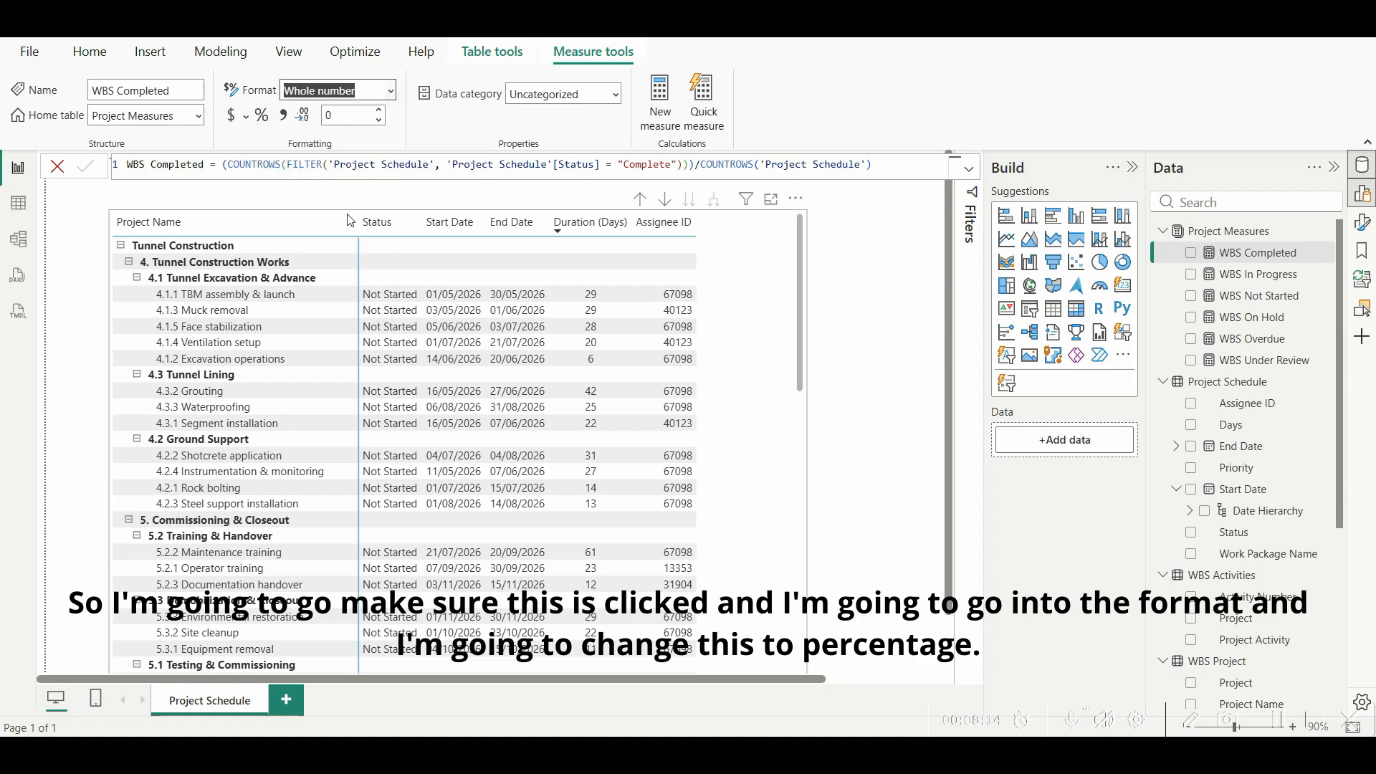
pyautogui.click(867, 286)
pyautogui.moveTo(1273, 256); pyautogui.dragTo(894, 309)
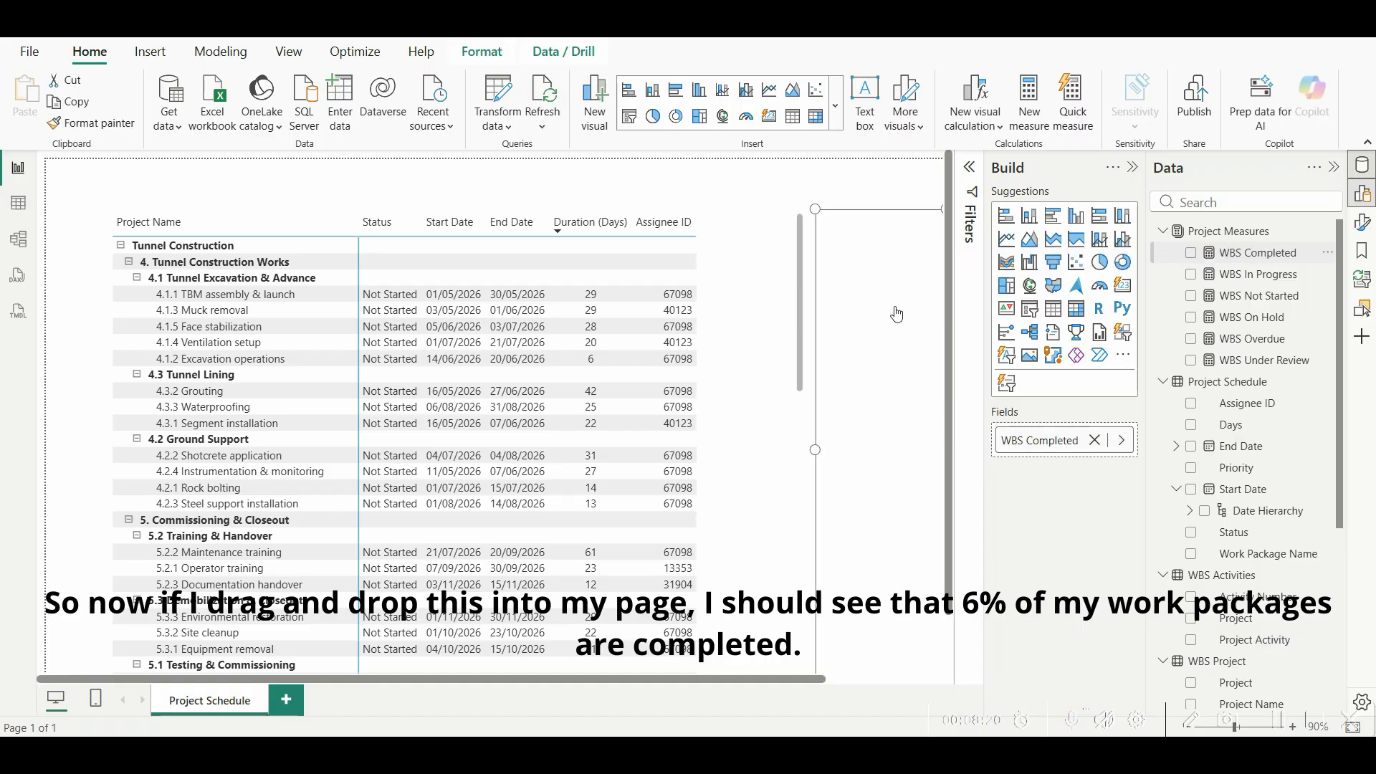
pyautogui.moveTo(762, 679); pyautogui.dragTo(892, 677)
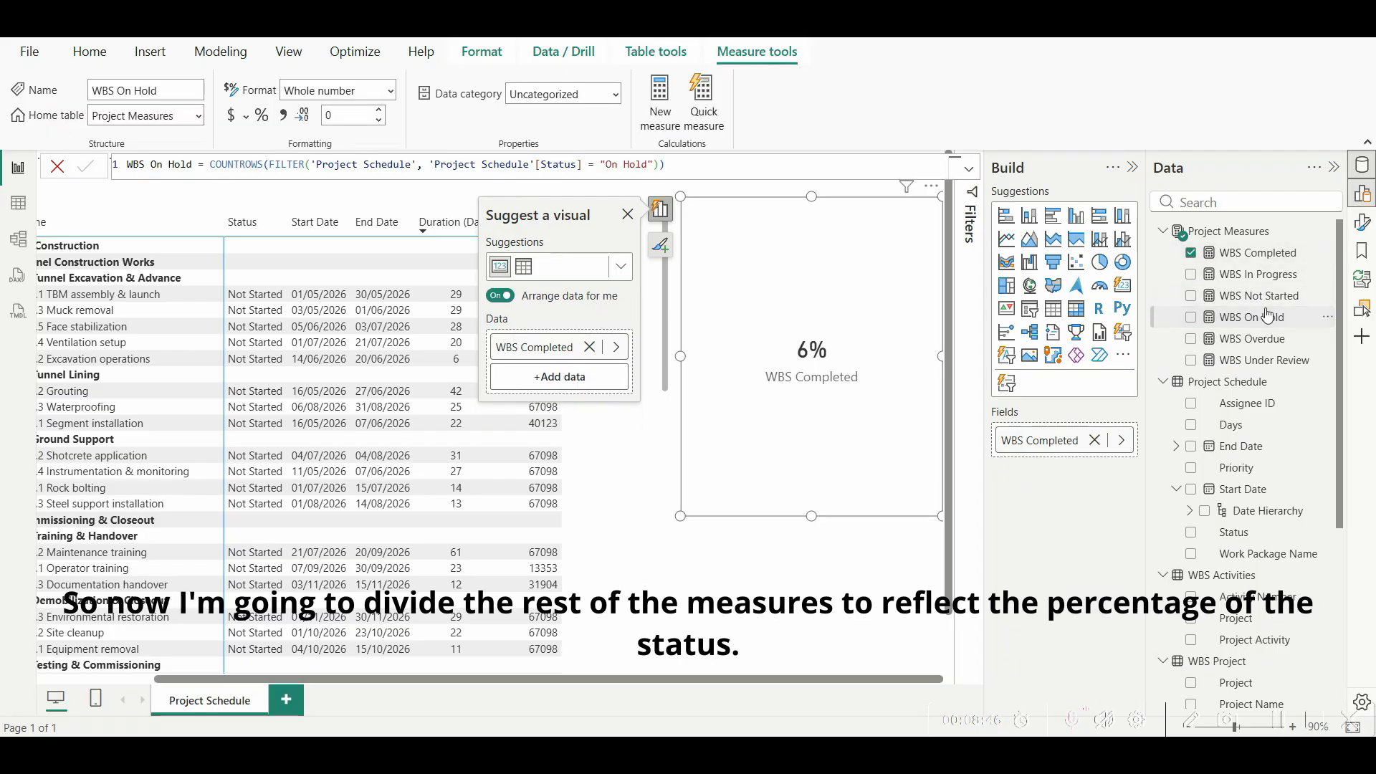
# Step: Divide the WBS In Progress expression by COUNTROWS('Project Schedule'), enclose the whole quotient in outer parentheses and commit the measure
pyautogui.click(1267, 315)
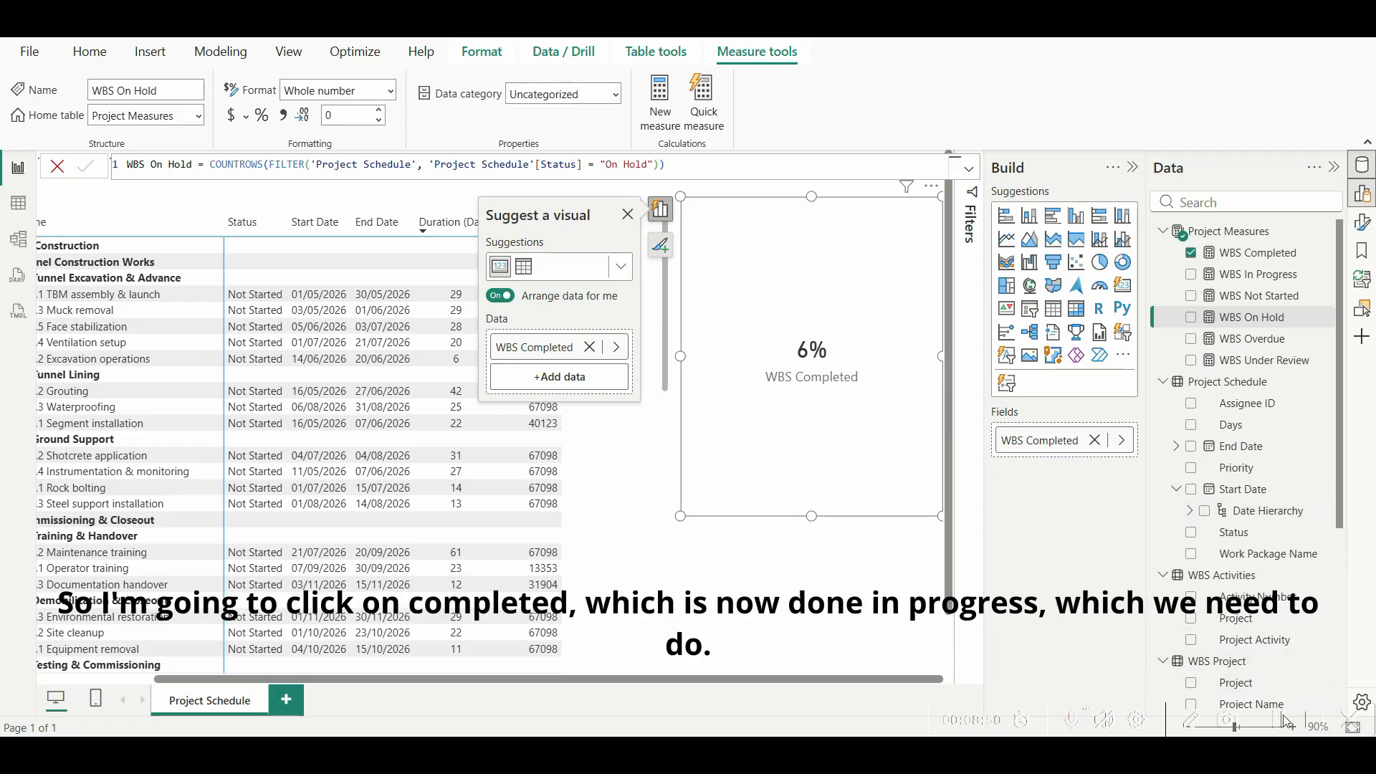
pyautogui.click(1272, 273)
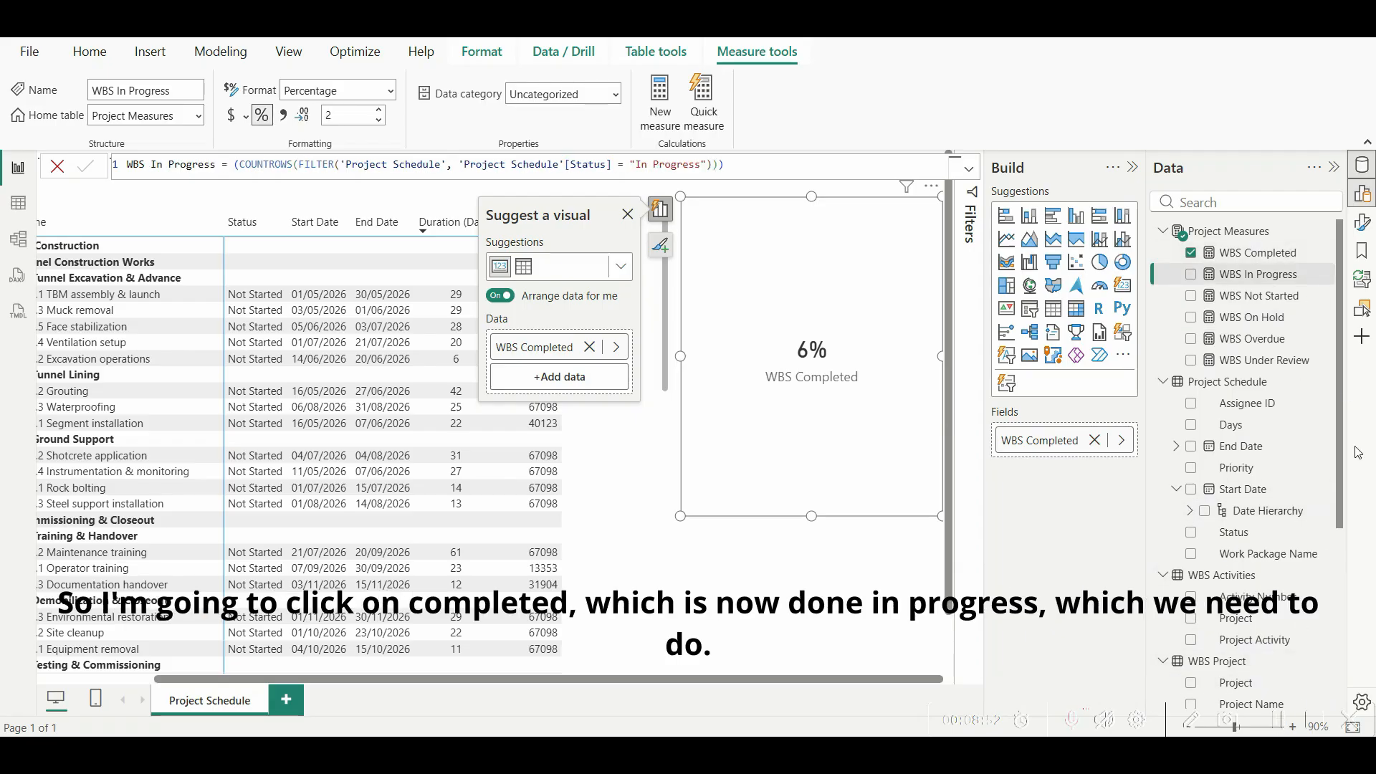
pyautogui.click(1268, 254)
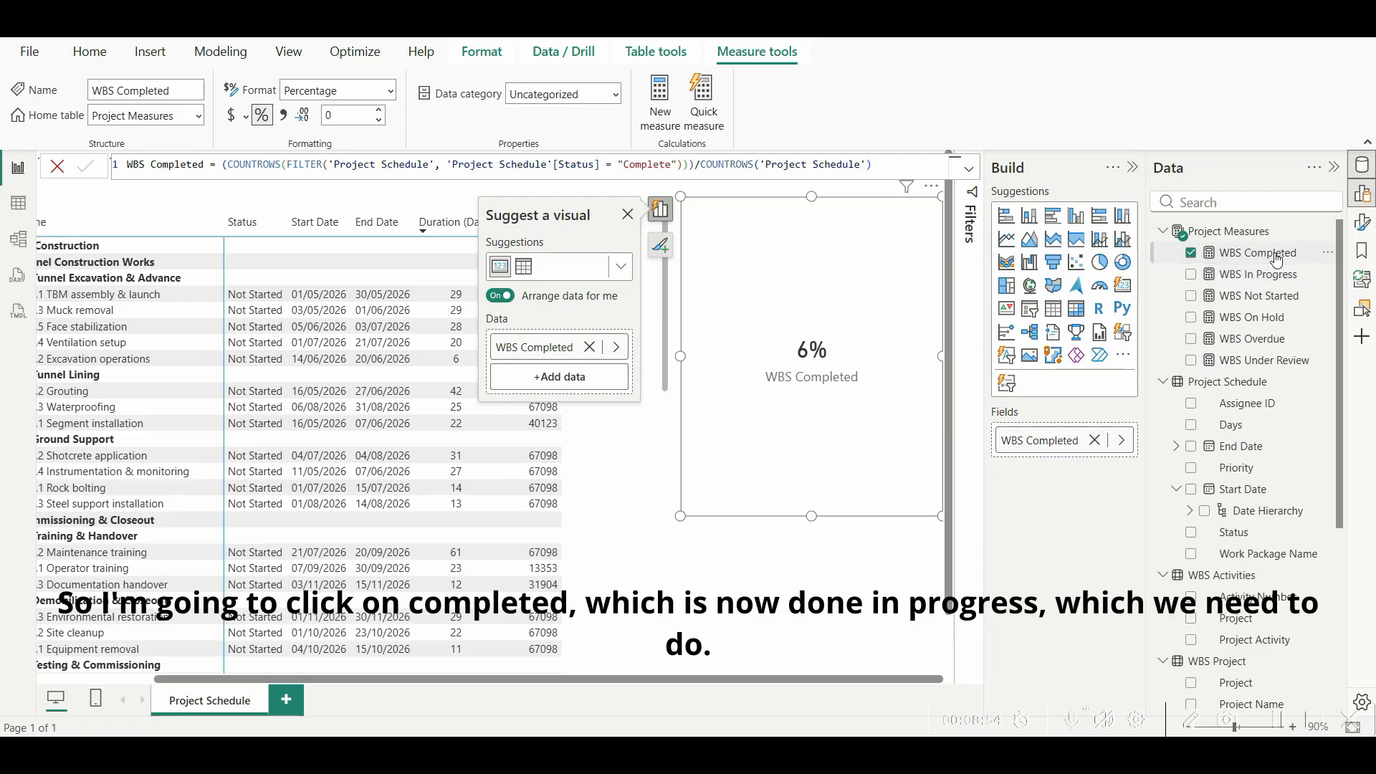
pyautogui.click(1273, 273)
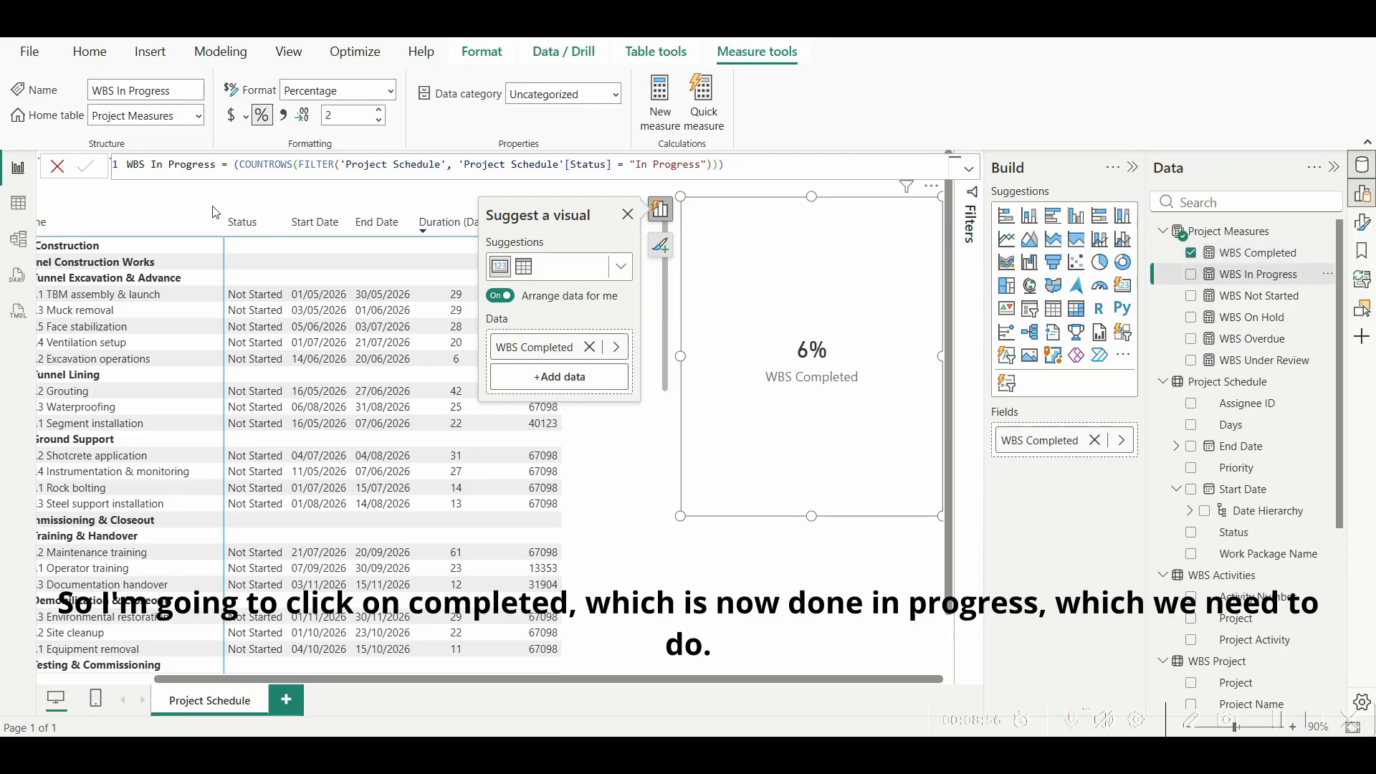
pyautogui.click(236, 166)
pyautogui.write('(')
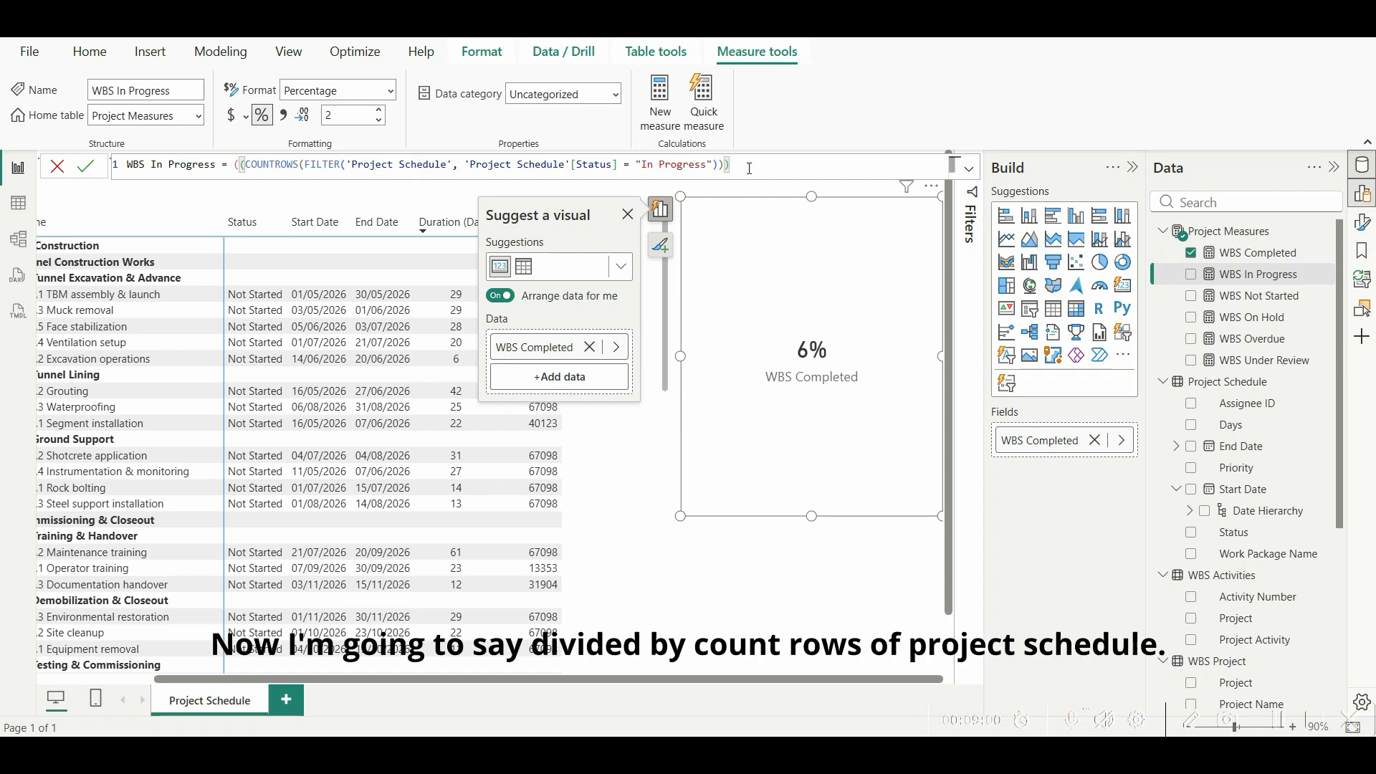
pyautogui.write('/')
pyautogui.write("COUNTROWS('Project Schedule')")
pyautogui.write(')')
pyautogui.press('Return')
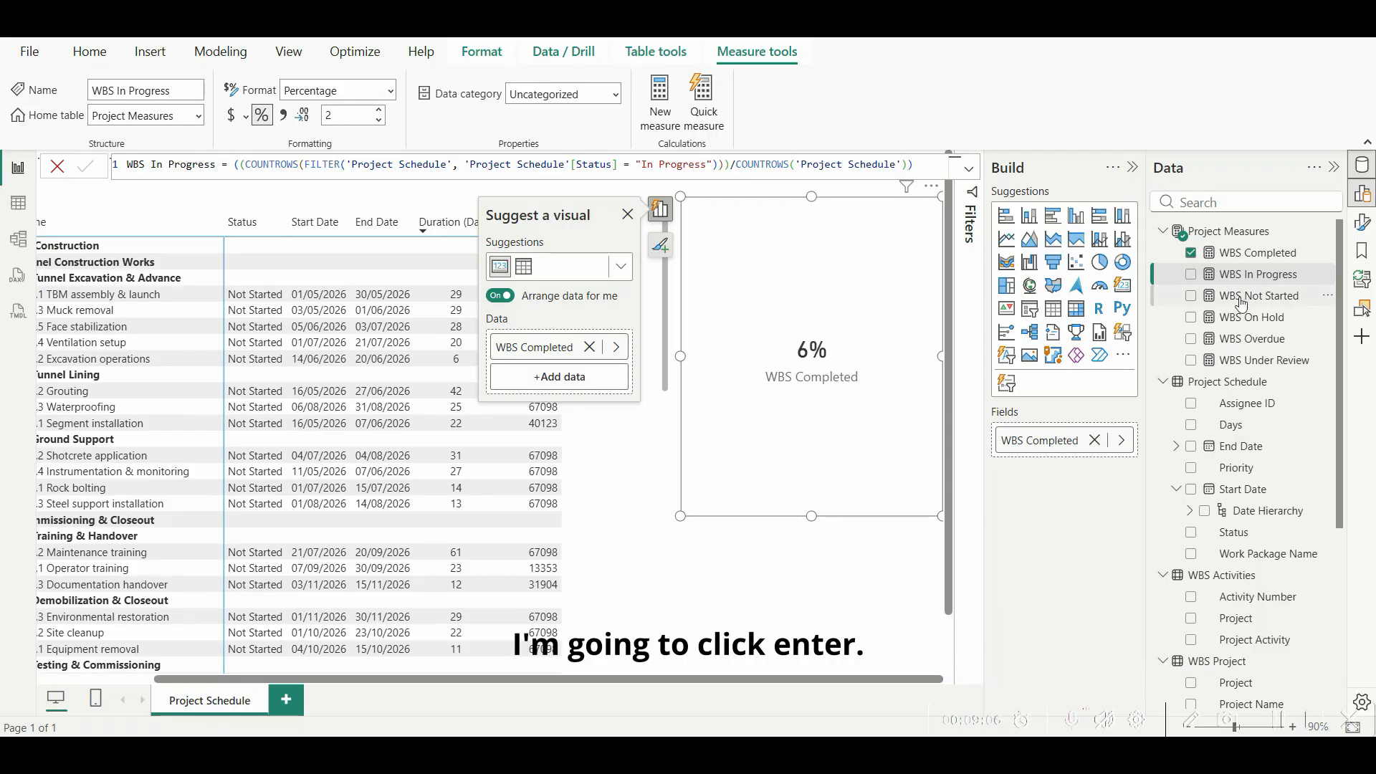
# Step: Place WBS In Progress as a card below the WBS Completed card to check its percentage, and delete both cards
pyautogui.moveTo(1256, 274); pyautogui.dragTo(841, 577)
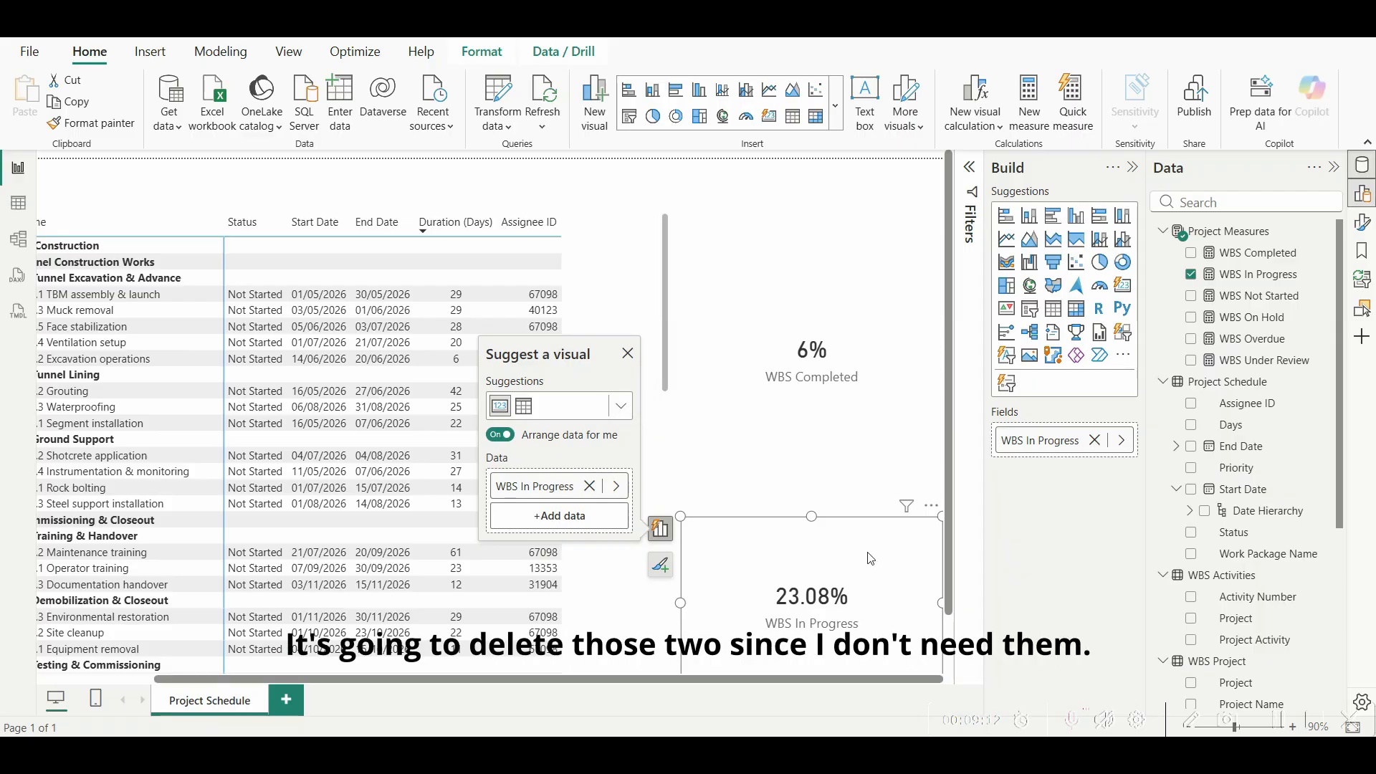
pyautogui.press('Delete')
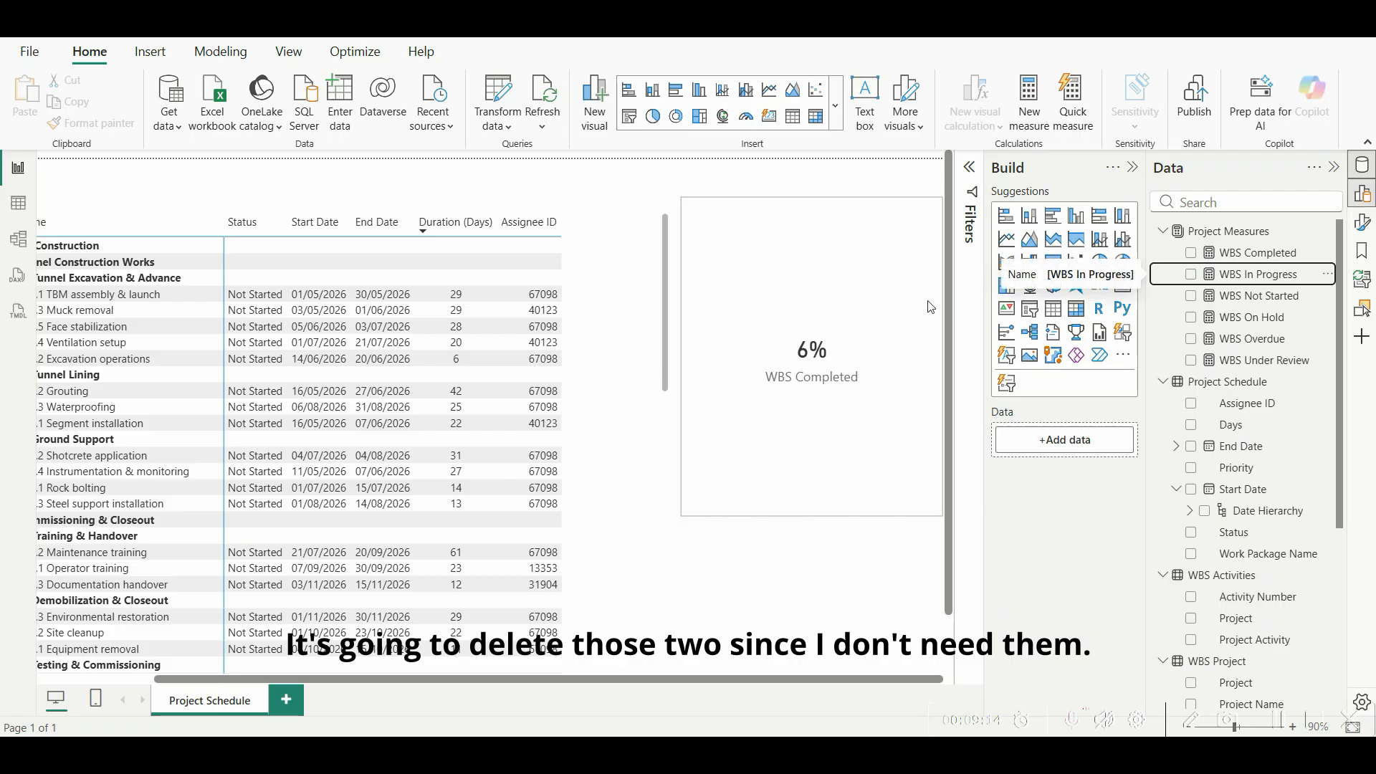
pyautogui.click(842, 306)
pyautogui.press('Delete')
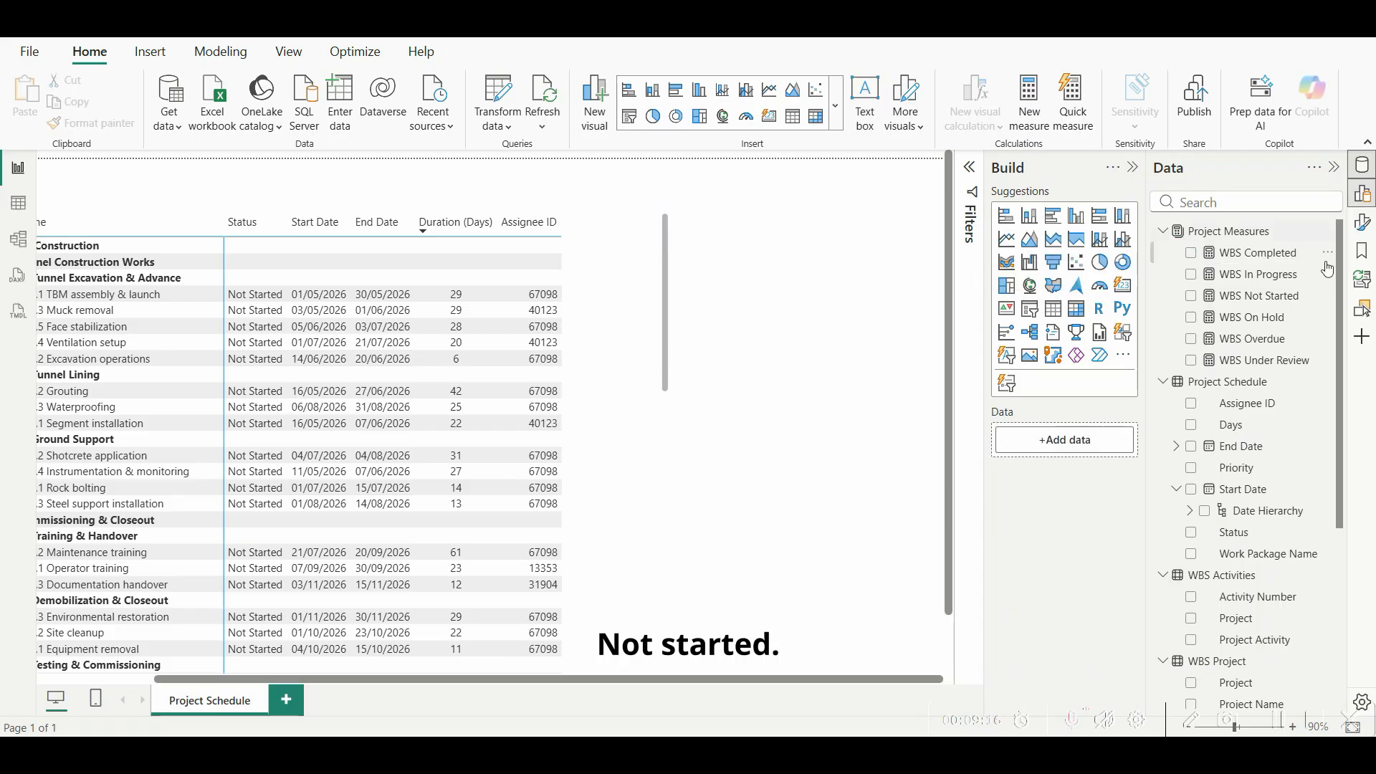
# Step: Divide the WBS Not Started expression by COUNTROWS('Project Schedule'), wrap the whole calculation in parentheses and commit the measure
pyautogui.click(1259, 297)
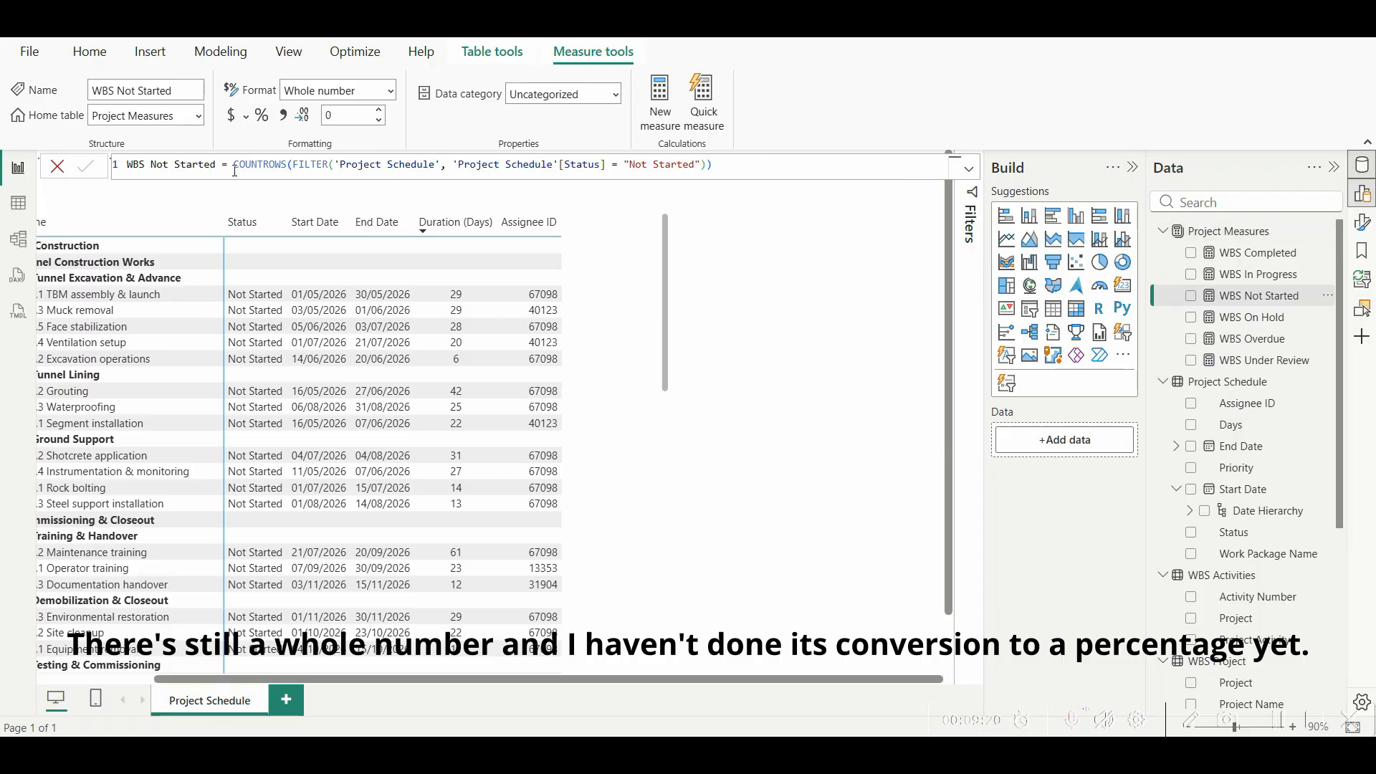
pyautogui.press('Left')
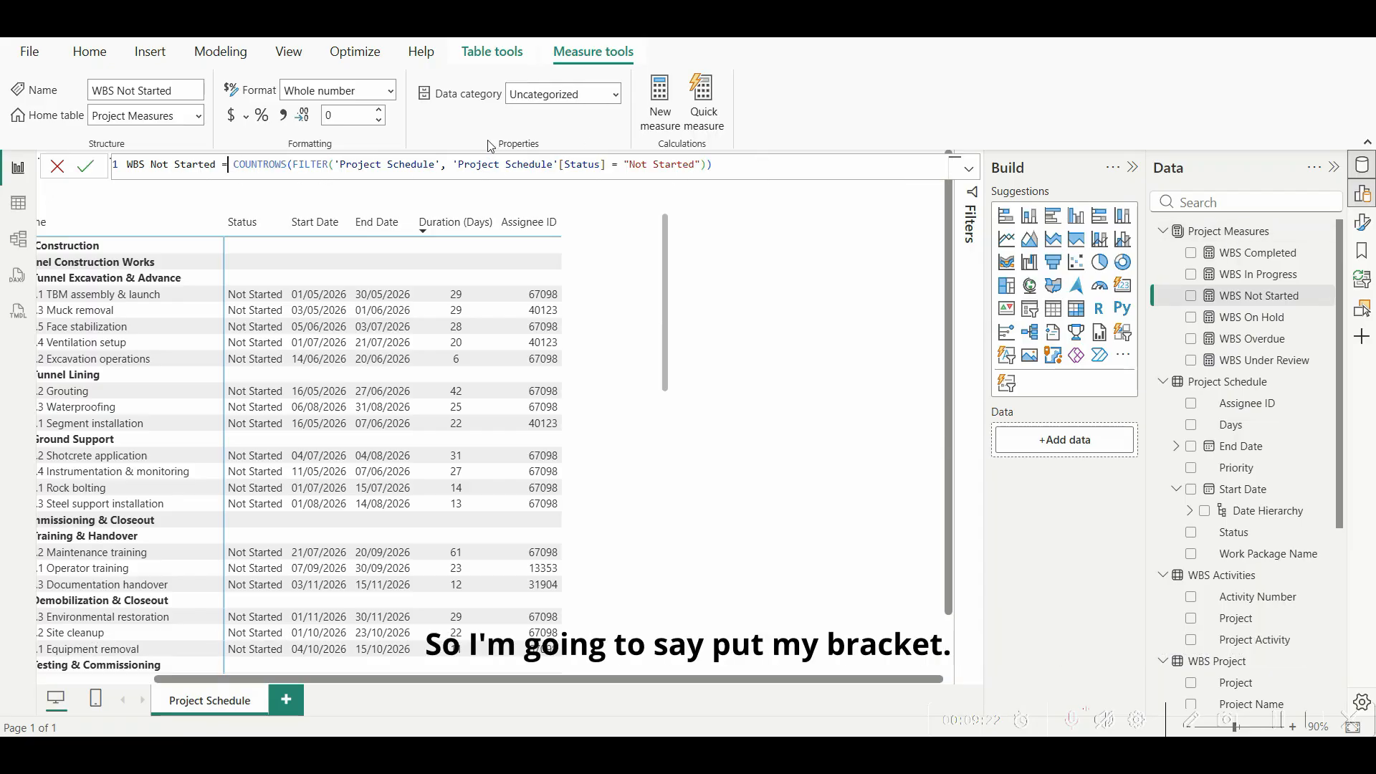
pyautogui.write('(')
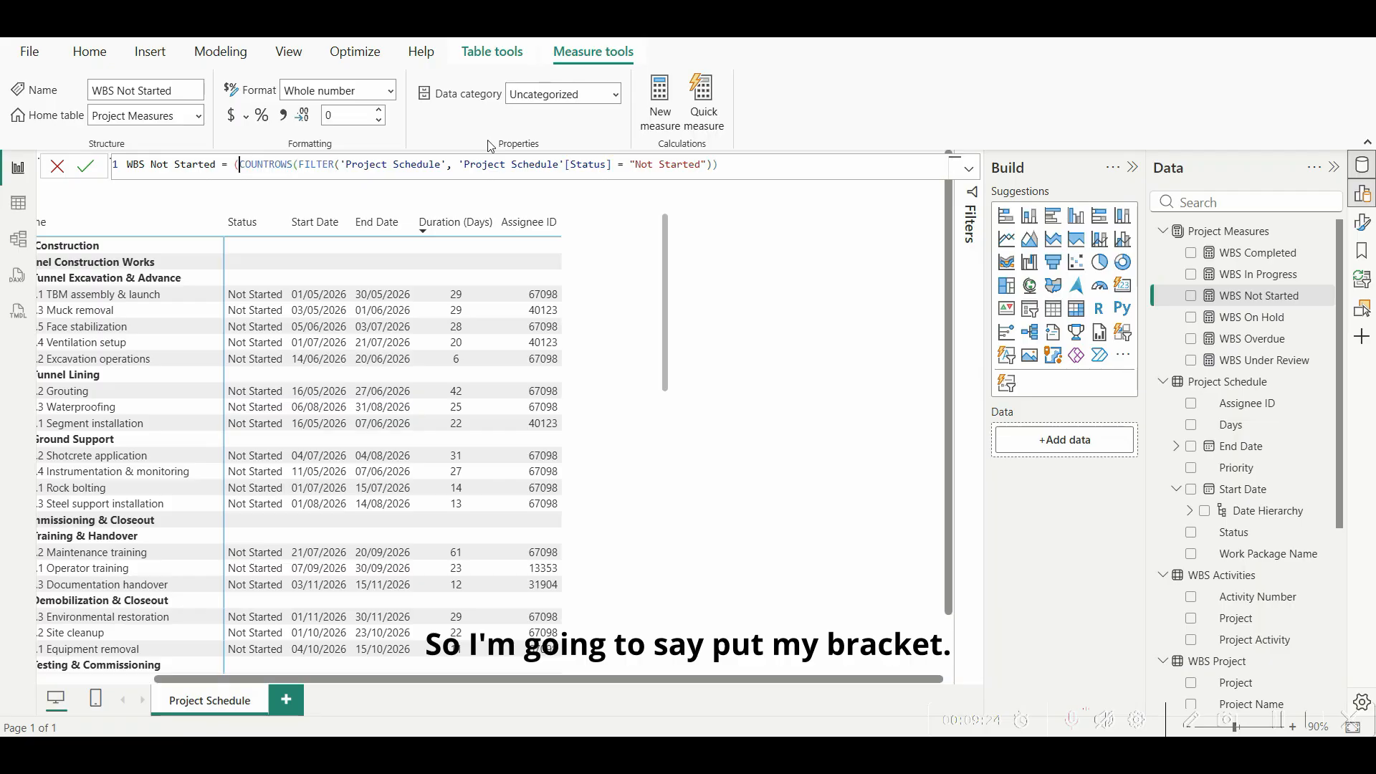
pyautogui.click(739, 161)
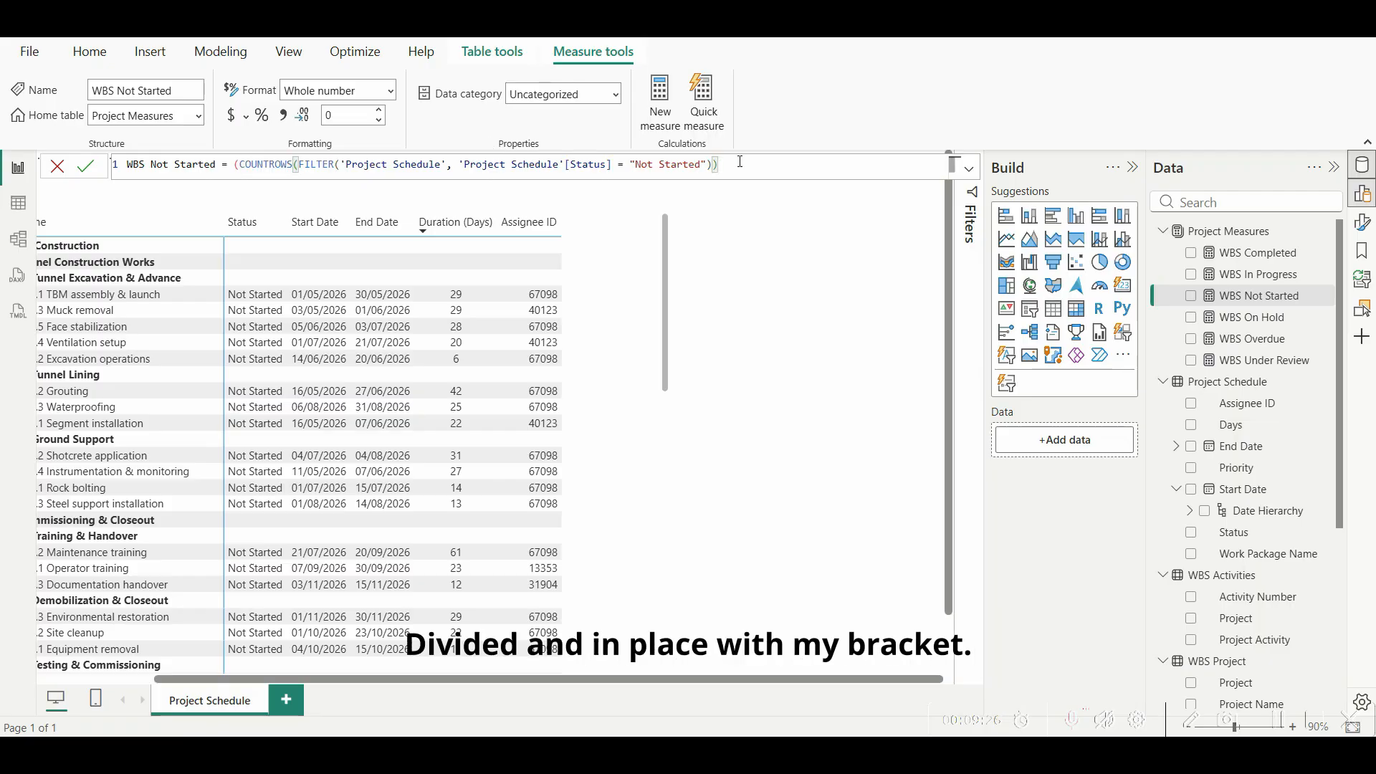
pyautogui.write("/COUNTROWS('Project Schedule')")
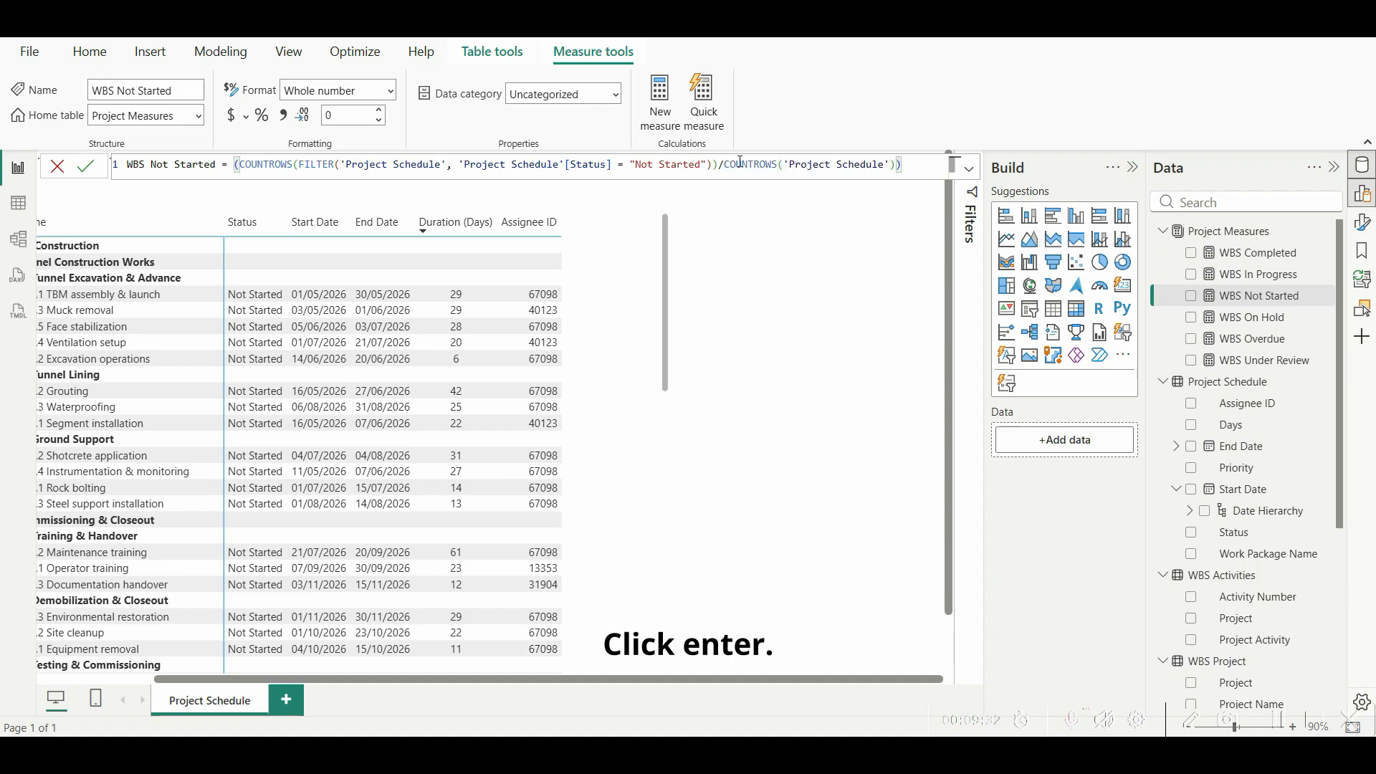
pyautogui.press('Return')
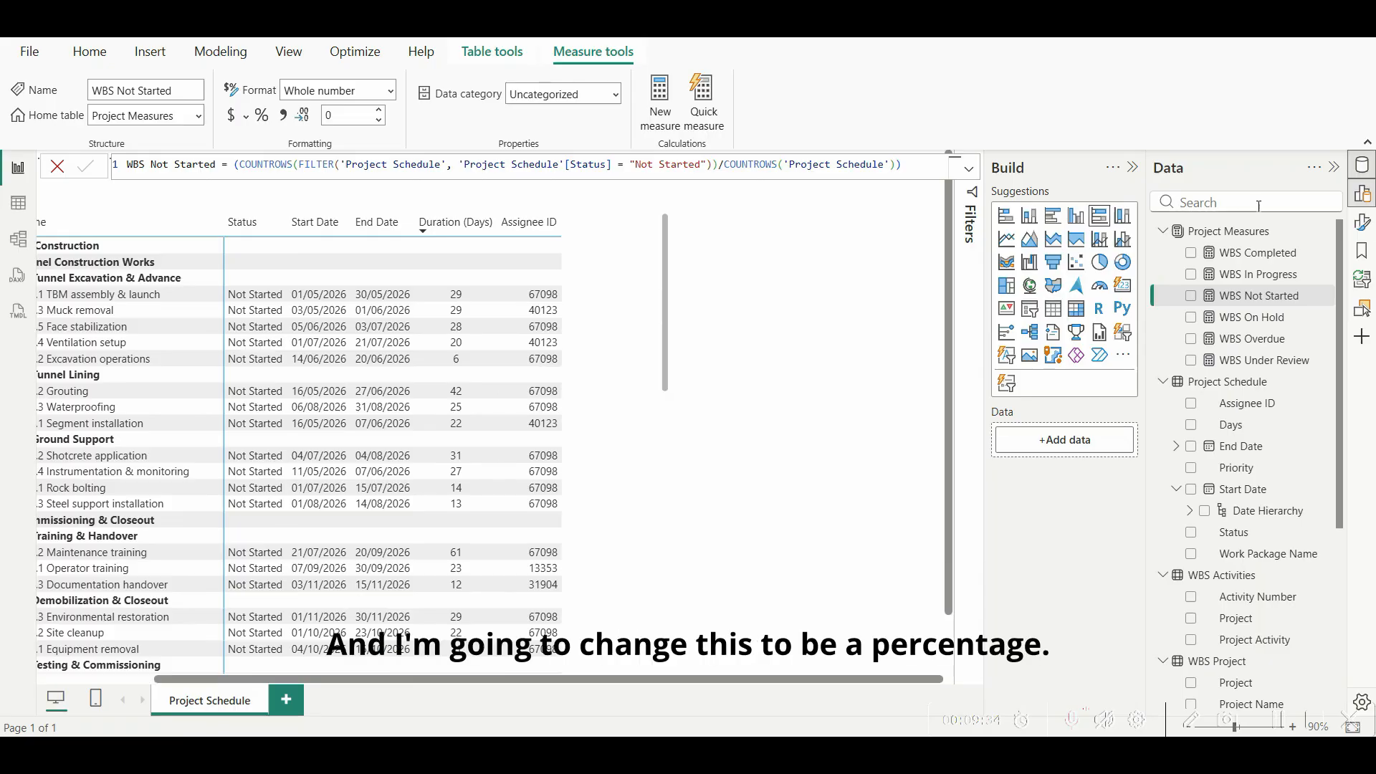
# Step: Format WBS Not Started as Percentage and place it as a card beside the schedule matrix to compare with the listed statuses
pyautogui.click(366, 96)
pyautogui.click(391, 91)
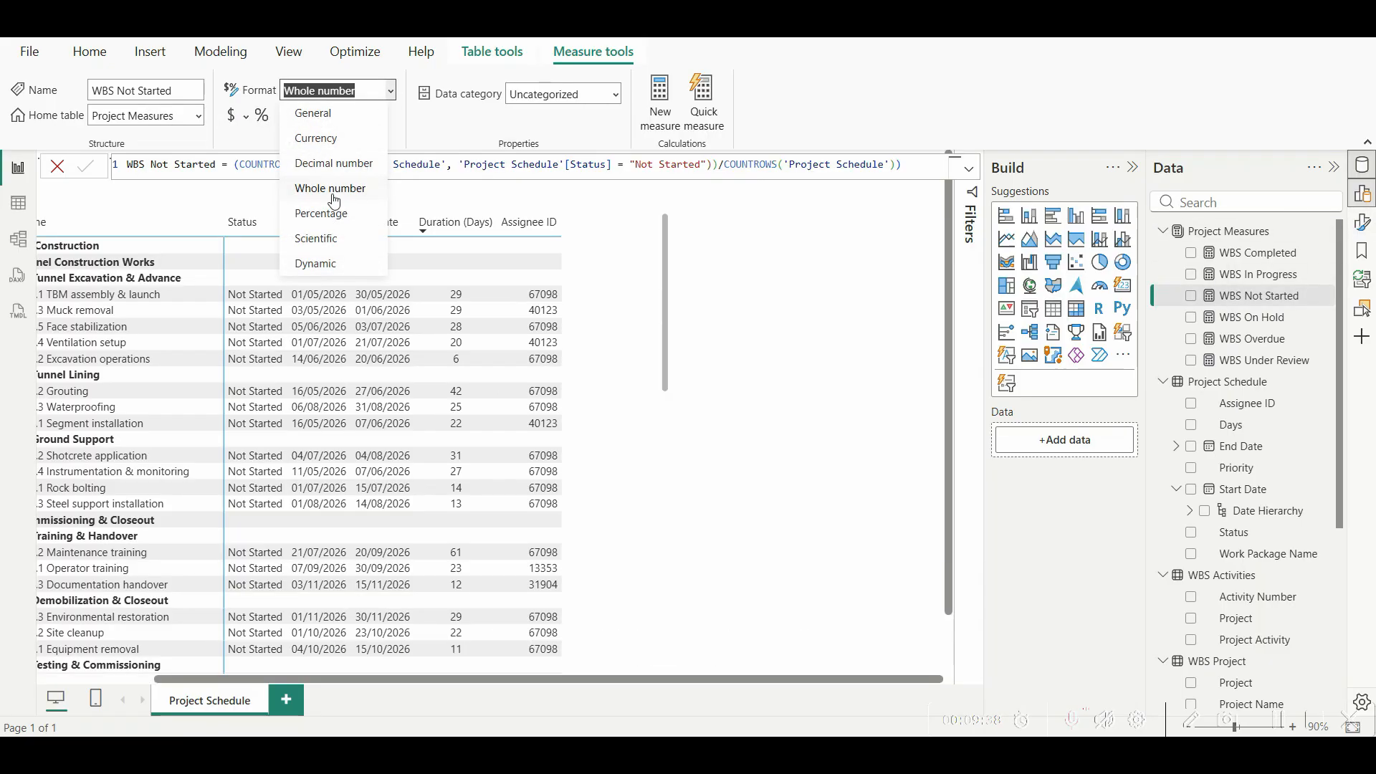
pyautogui.click(332, 219)
pyautogui.moveTo(1226, 297); pyautogui.dragTo(788, 302)
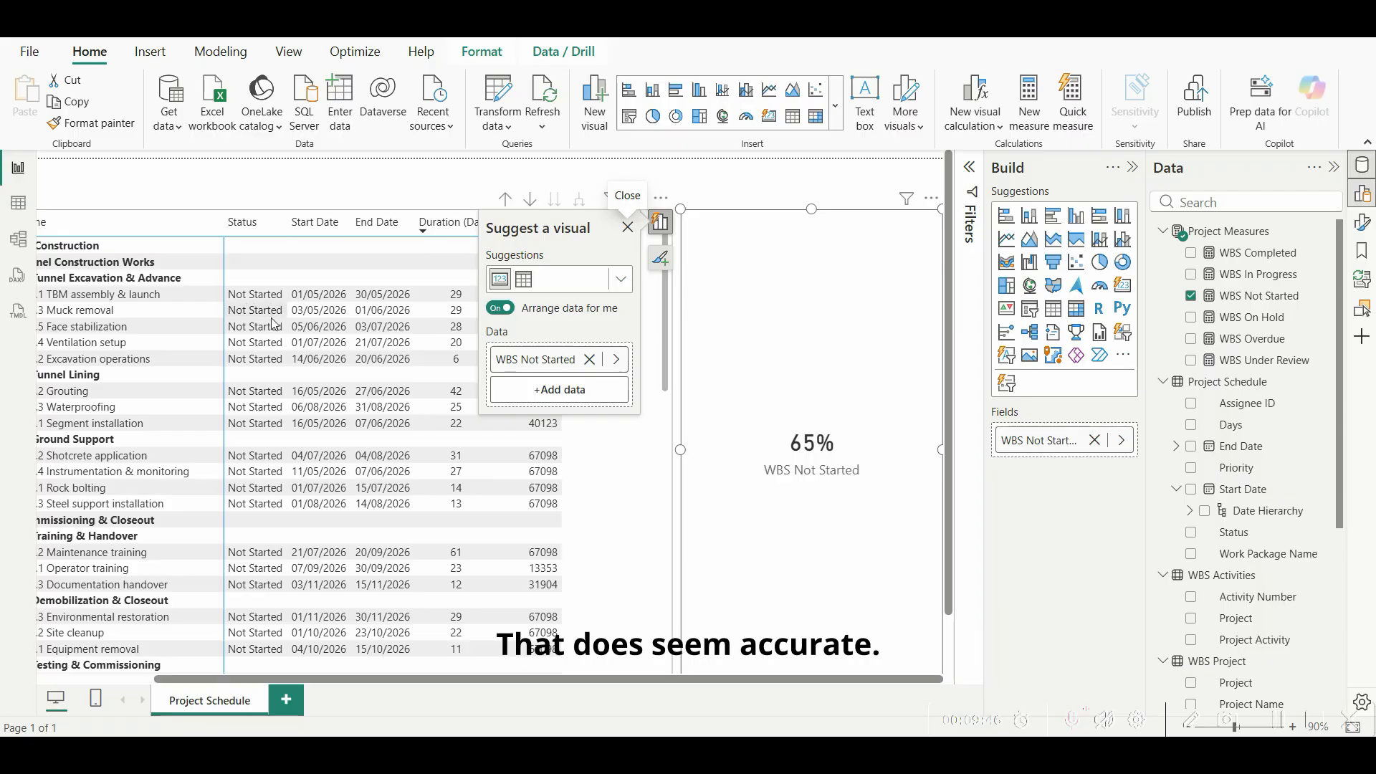
pyautogui.scroll(-7, 273, 338)
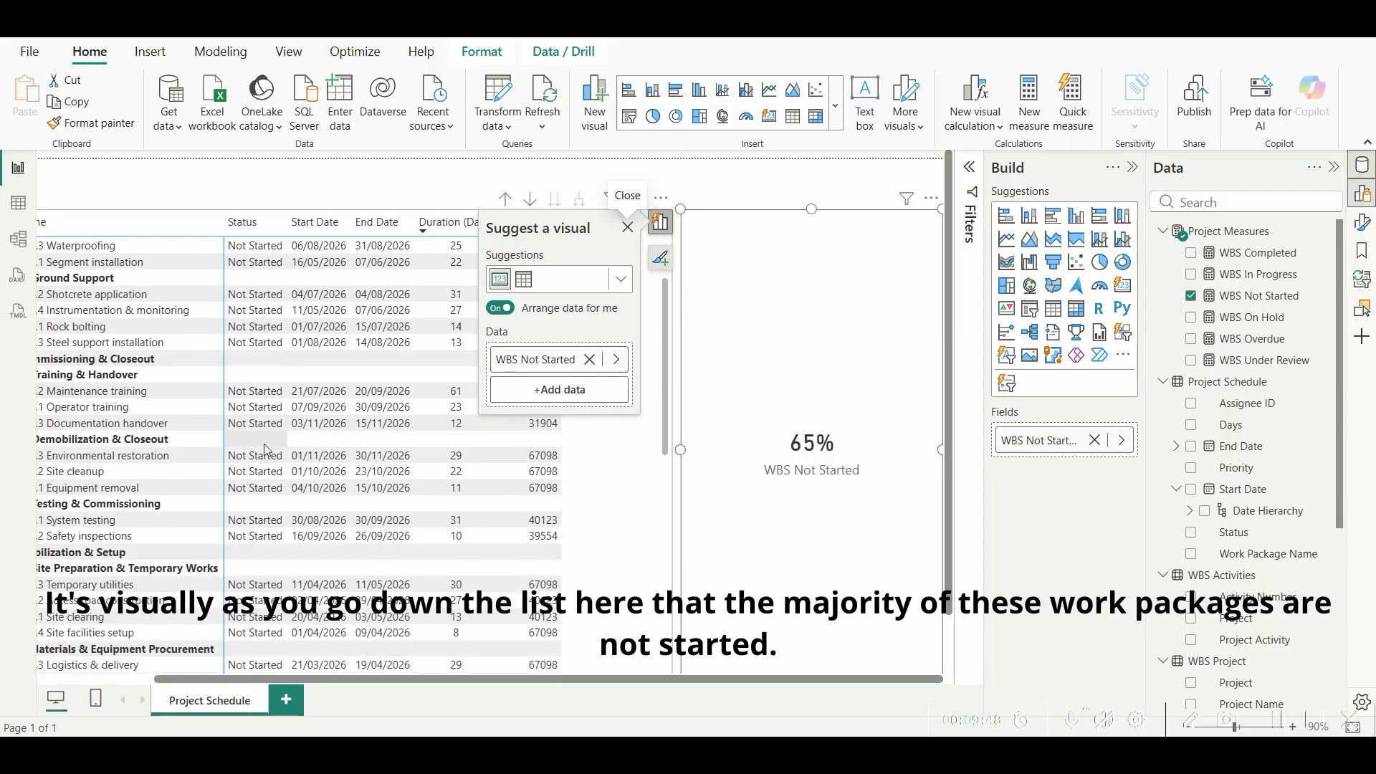
pyautogui.scroll(-9, 265, 449)
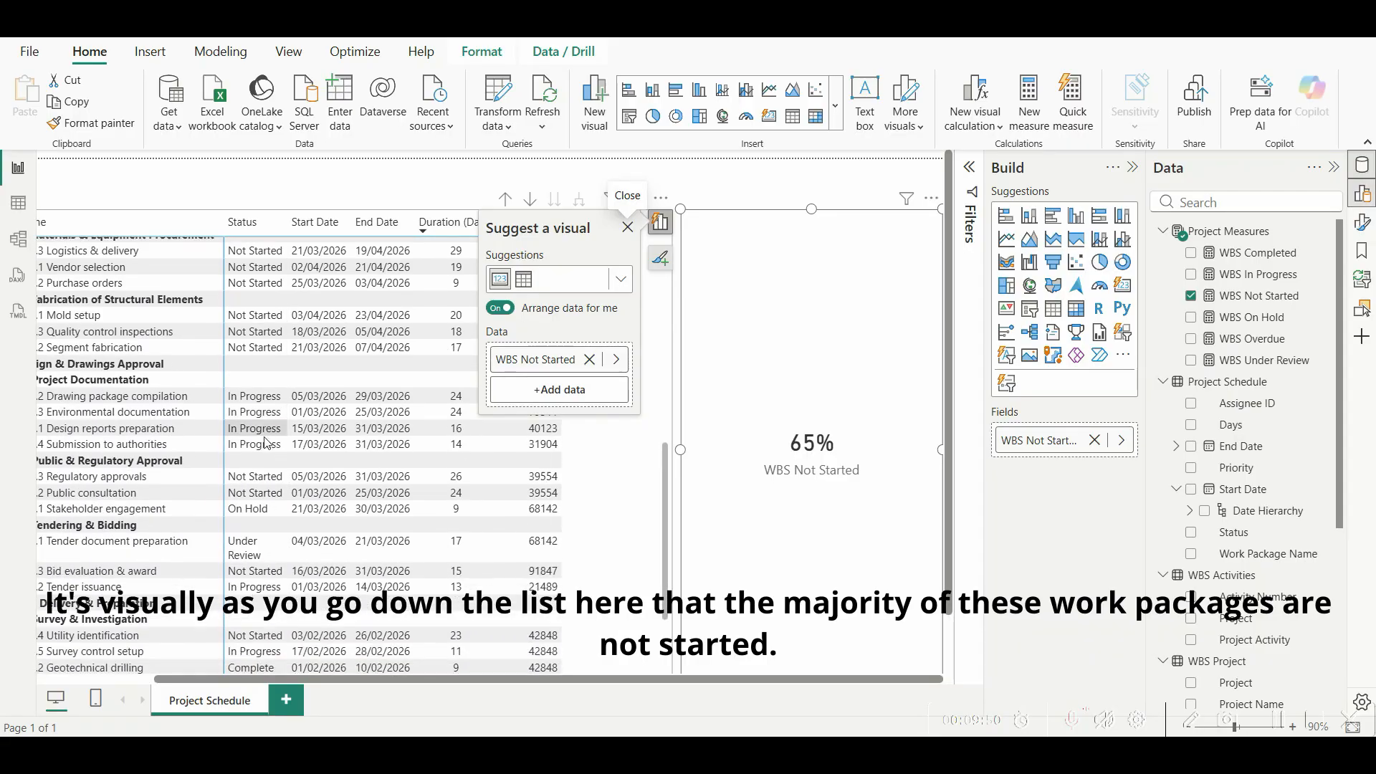
pyautogui.scroll(-10, 266, 442)
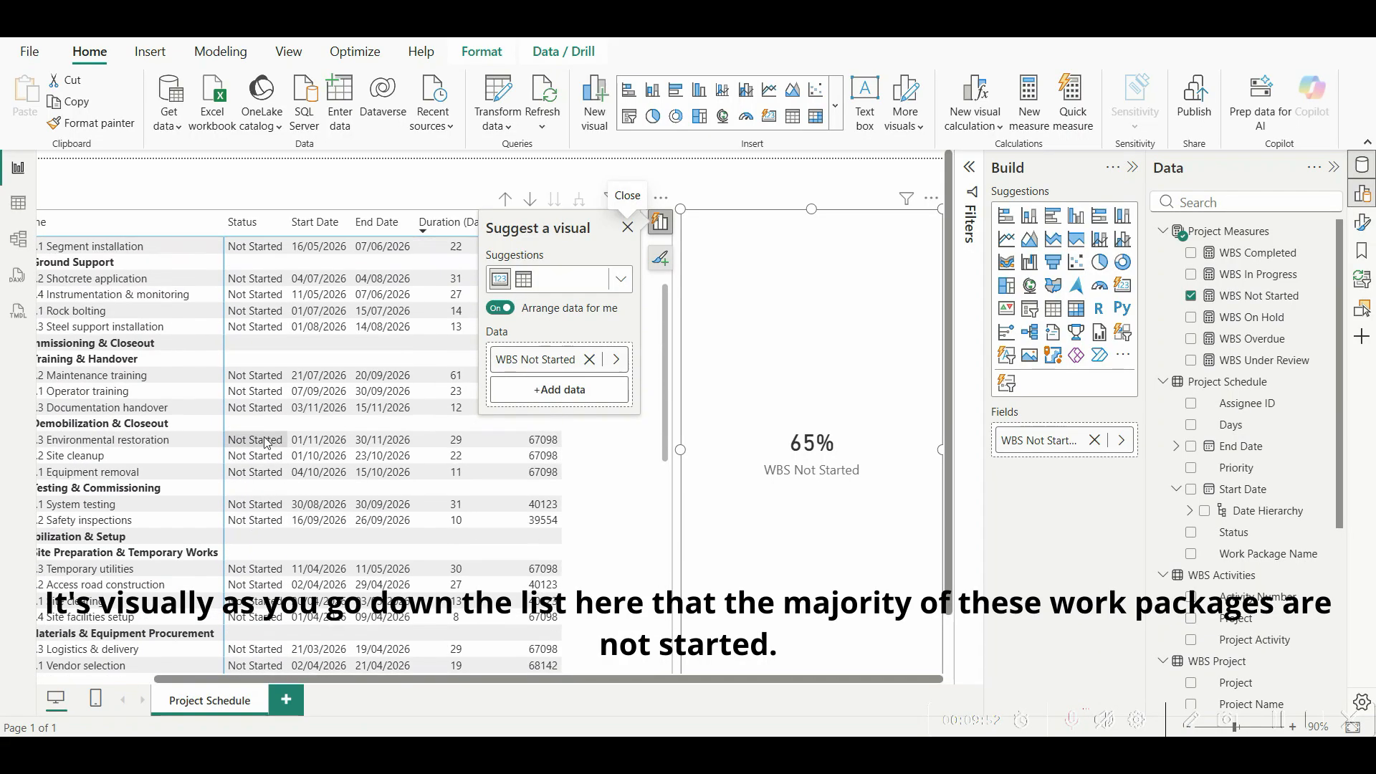
pyautogui.scroll(2, 265, 442)
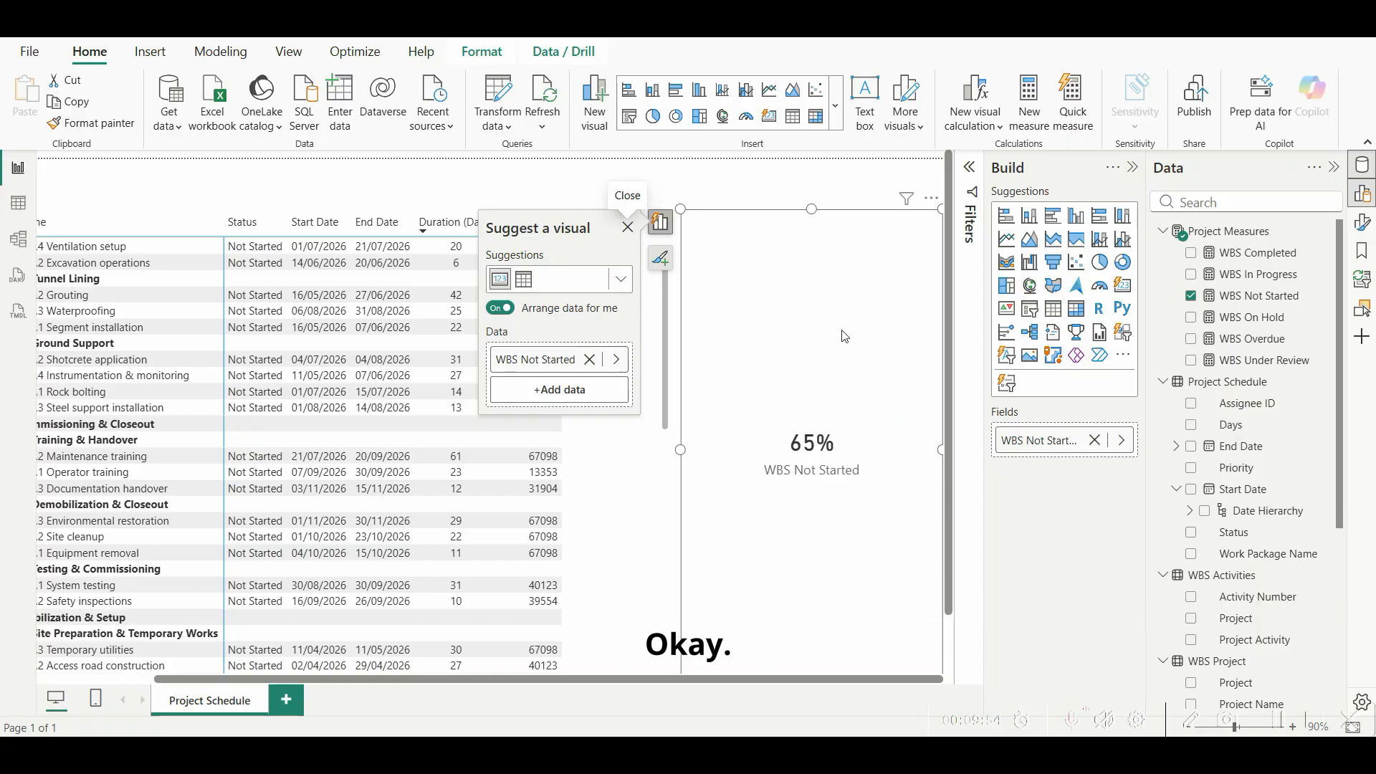
# Step: Divide the WBS On Hold expression by COUNTROWS('Project Schedule'), wrap the whole calculation in parentheses and commit the measure
pyautogui.click(1267, 320)
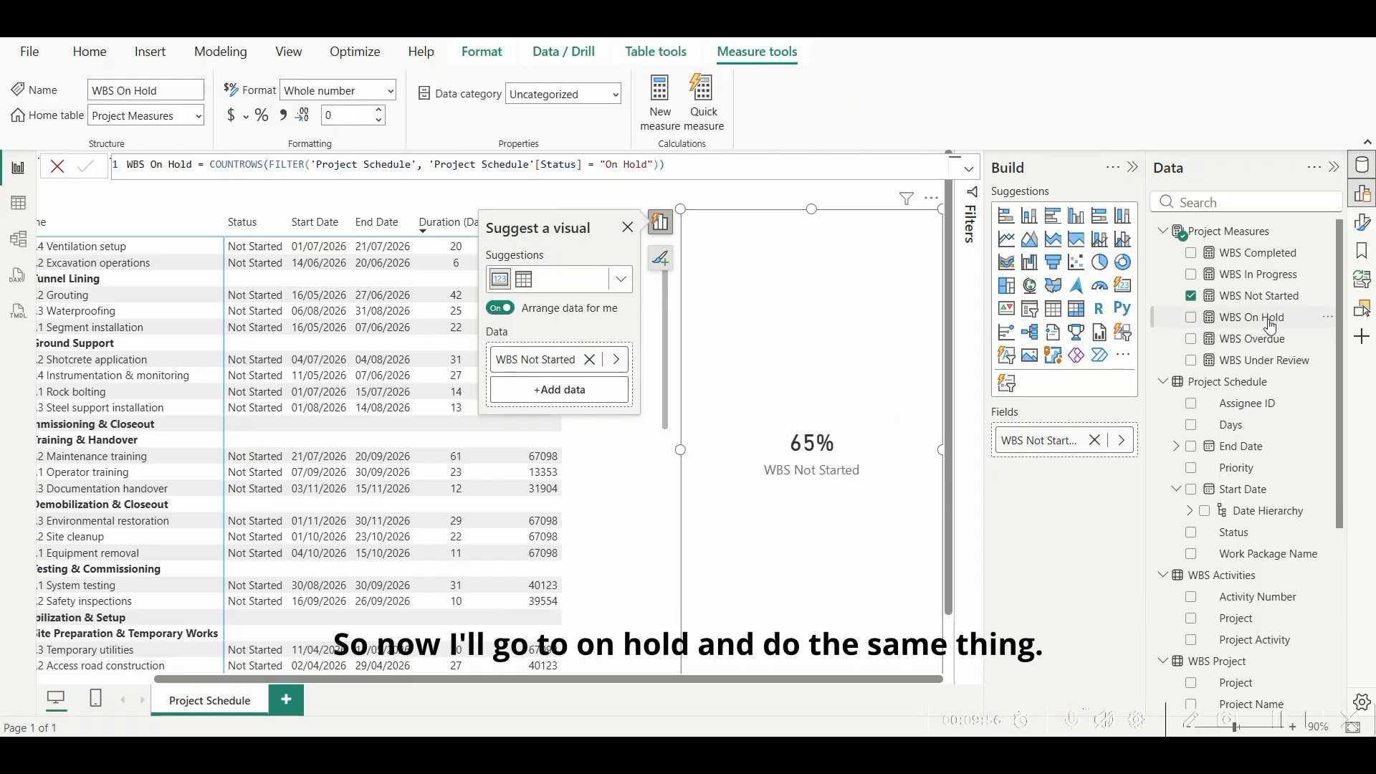
pyautogui.write('(')
pyautogui.click(854, 169)
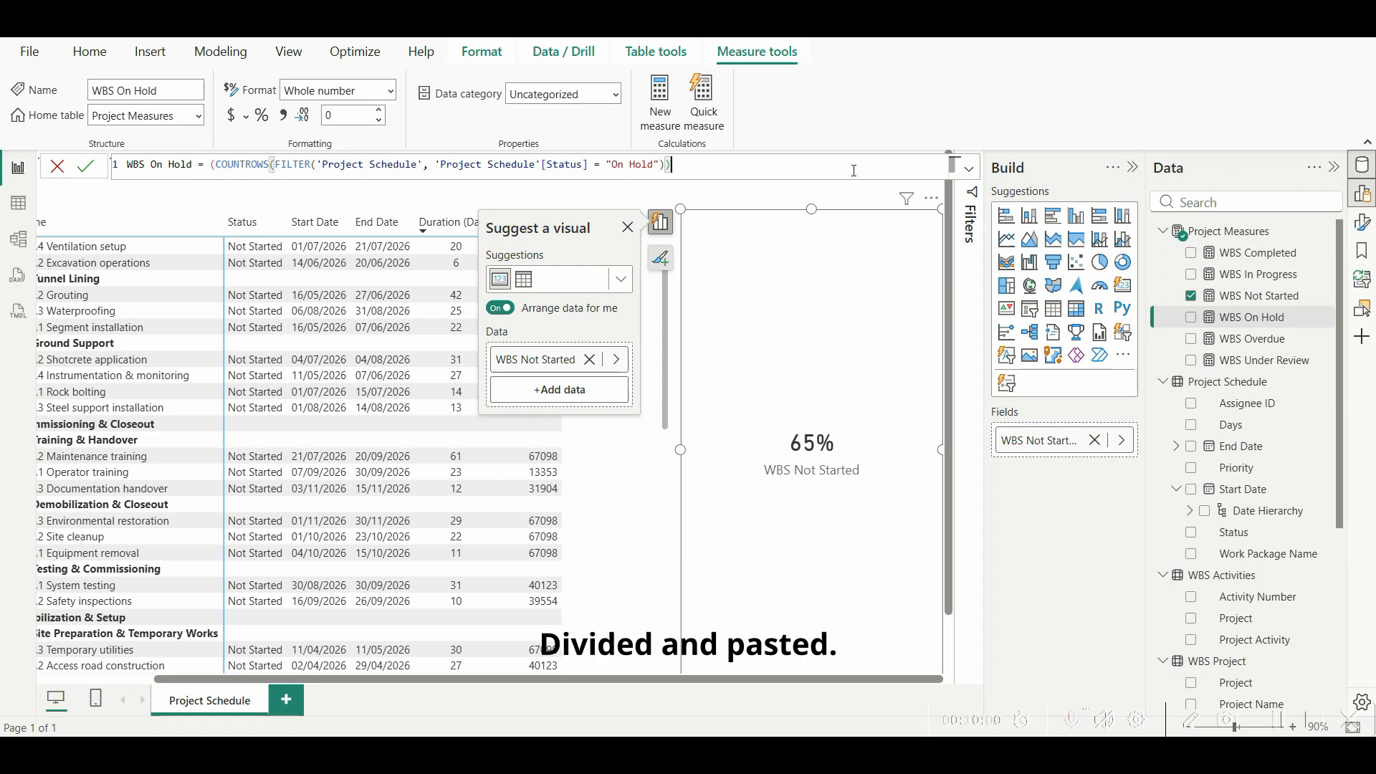
pyautogui.write('/')
pyautogui.write("COUNTROWS('Project Schedule')")
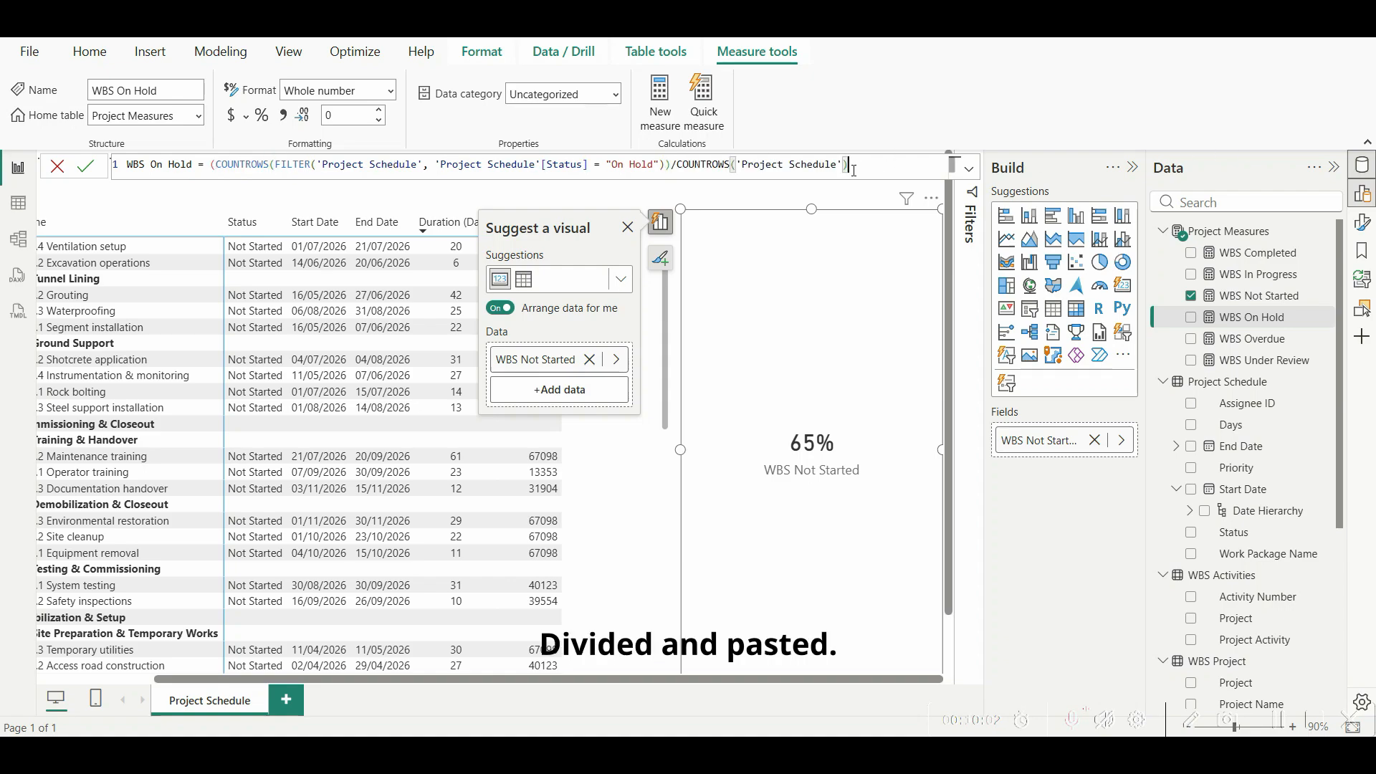
pyautogui.write(')')
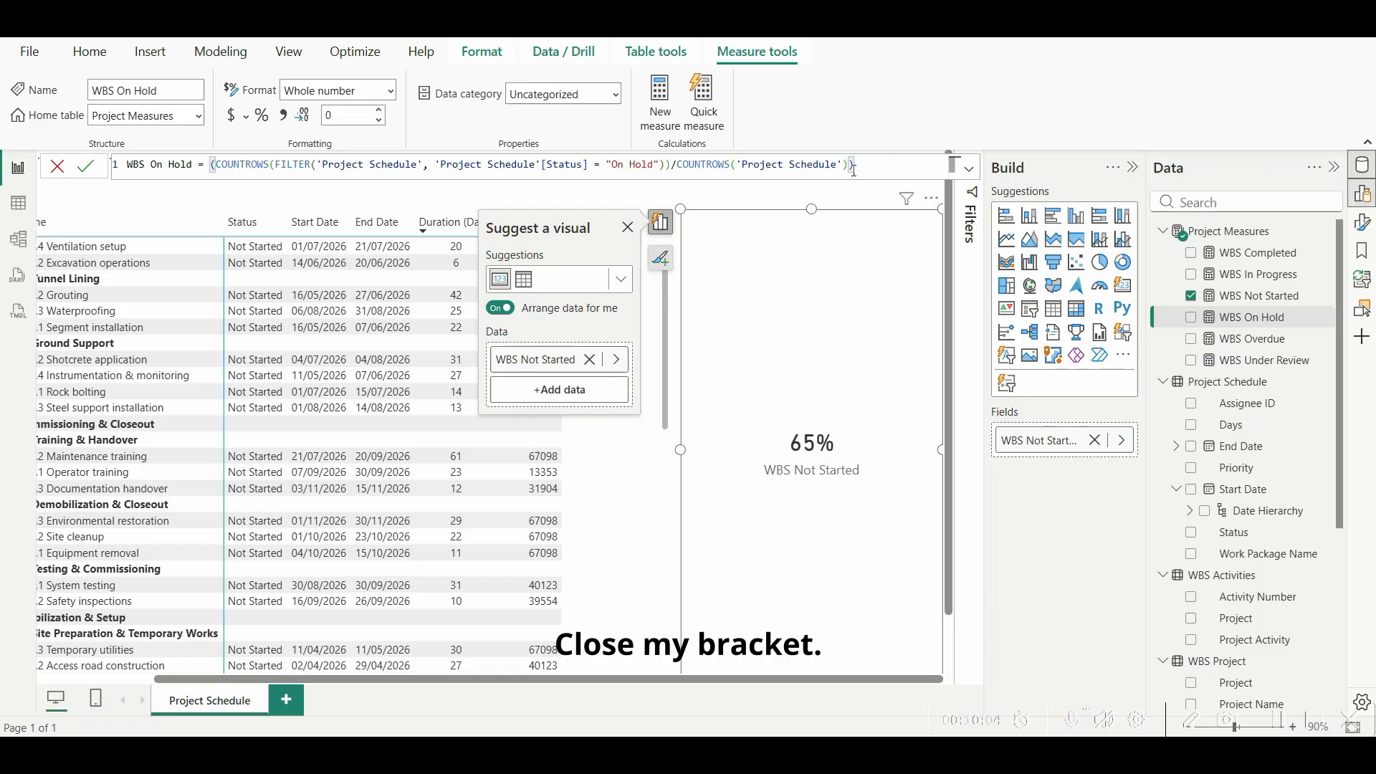
pyautogui.press('Return')
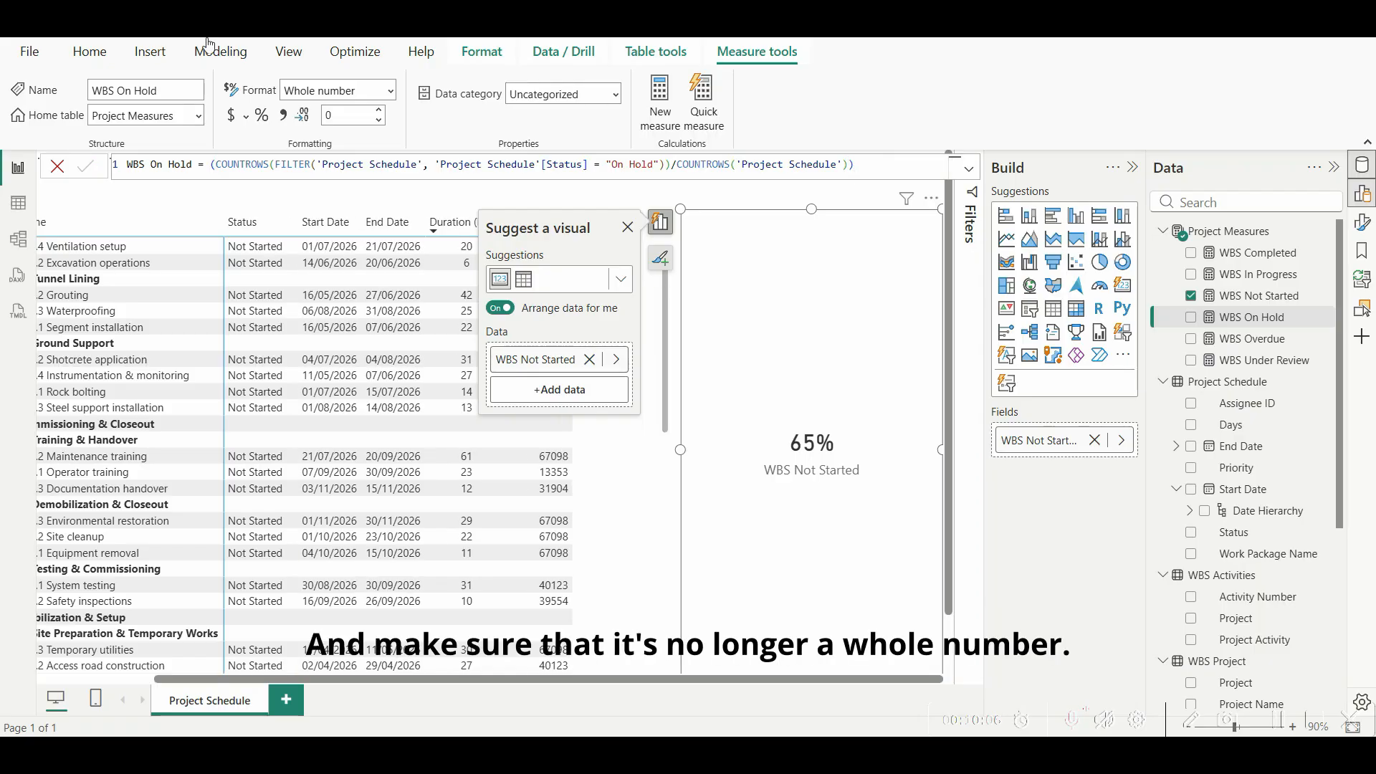
# Step: Format the WBS On Hold measure as Percentage and delete the WBS Not Started card from the canvas
pyautogui.click(393, 98)
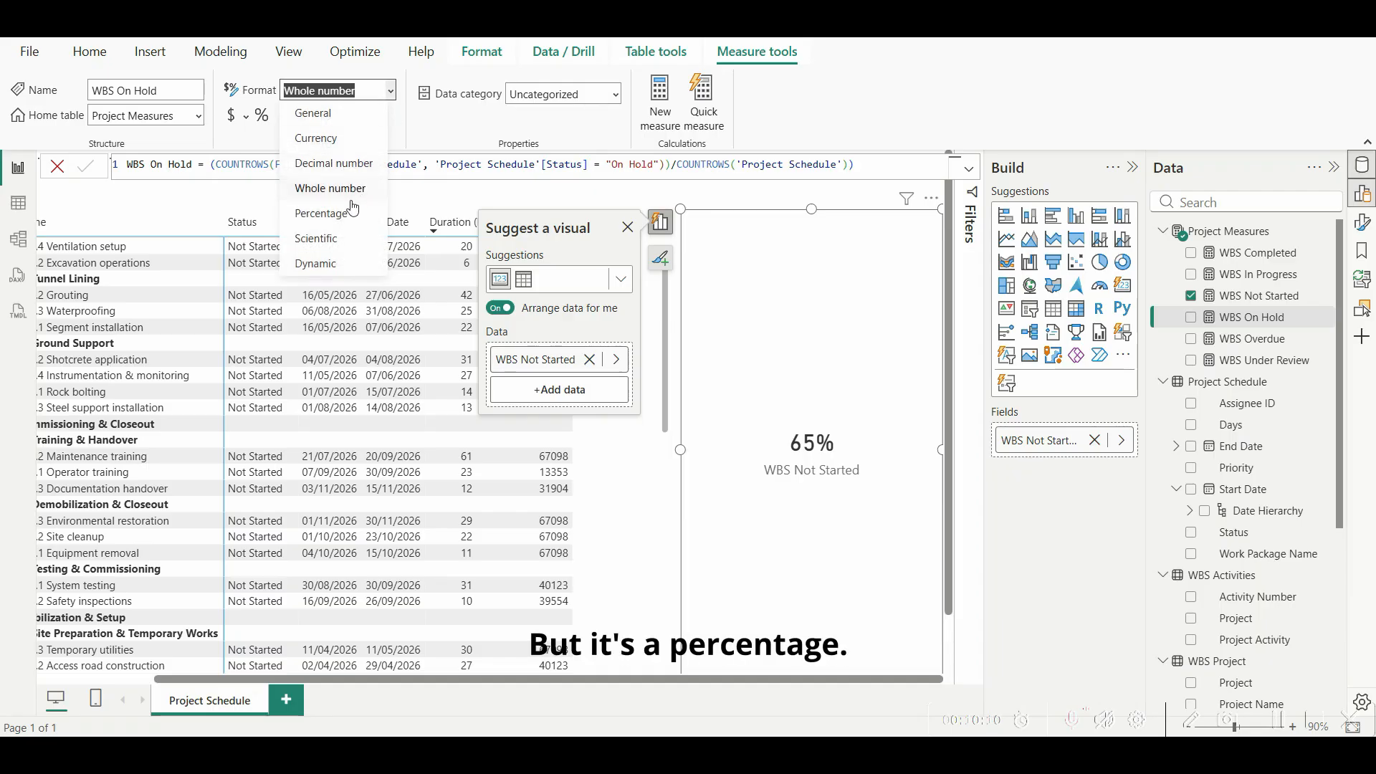
pyautogui.click(321, 212)
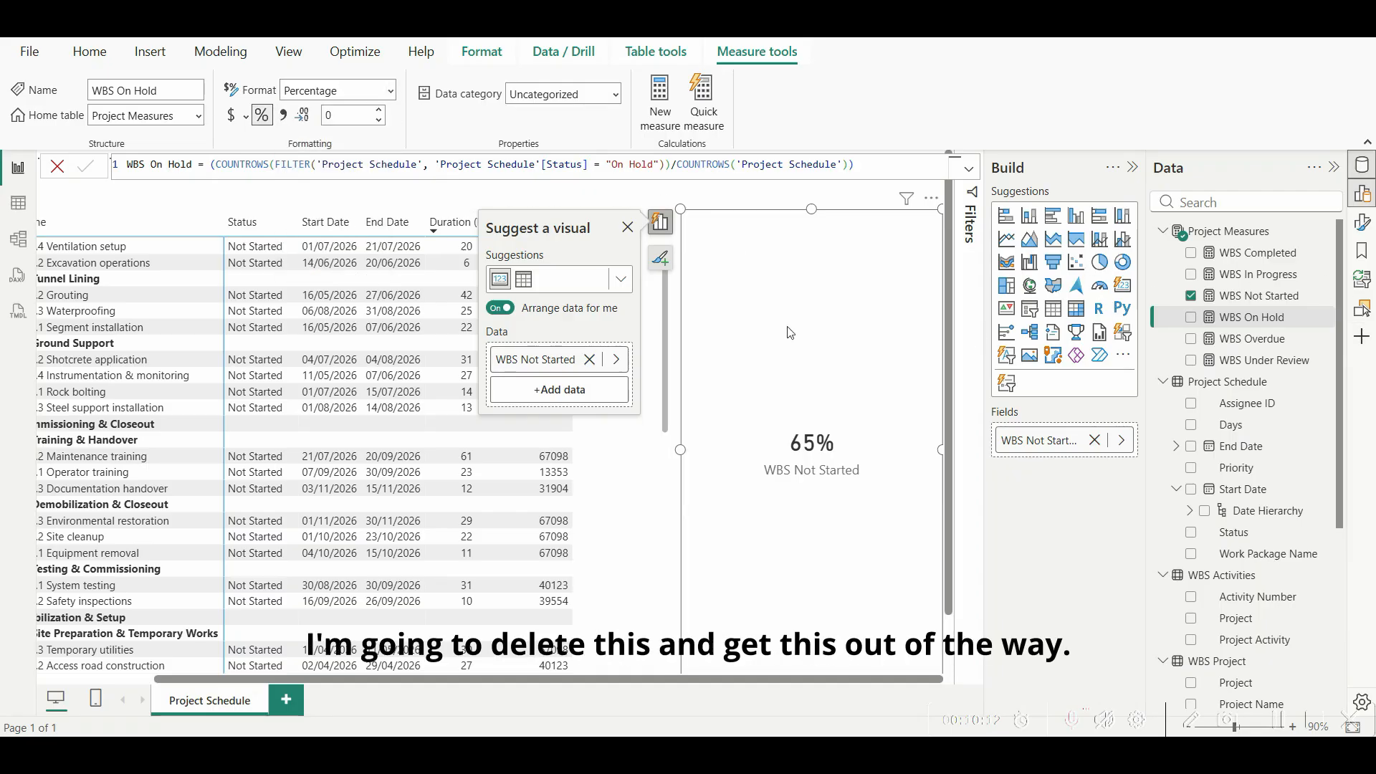
pyautogui.press('Delete')
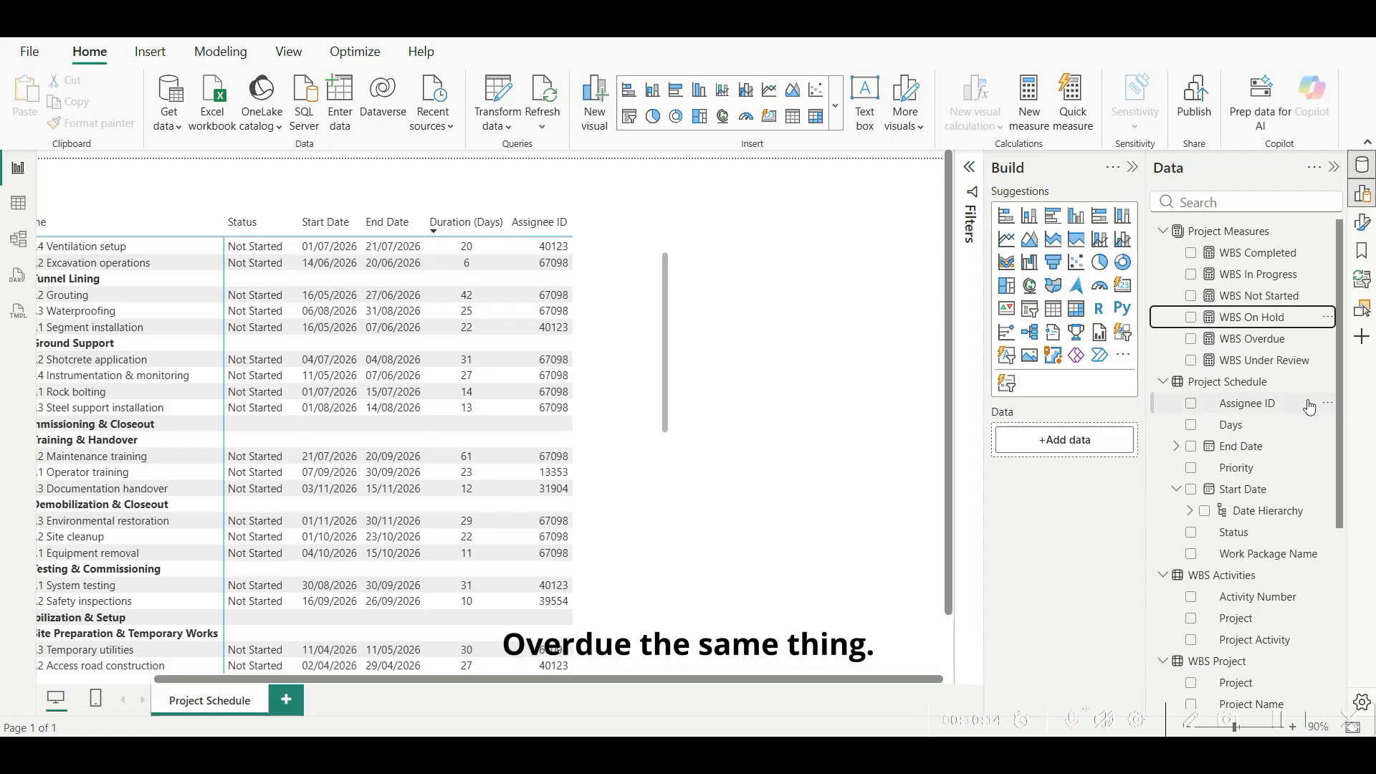
# Step: Divide the WBS Overdue expression by COUNTROWS('Project Schedule') within enclosing parentheses, commit it and format the measure as Percentage
pyautogui.click(1282, 344)
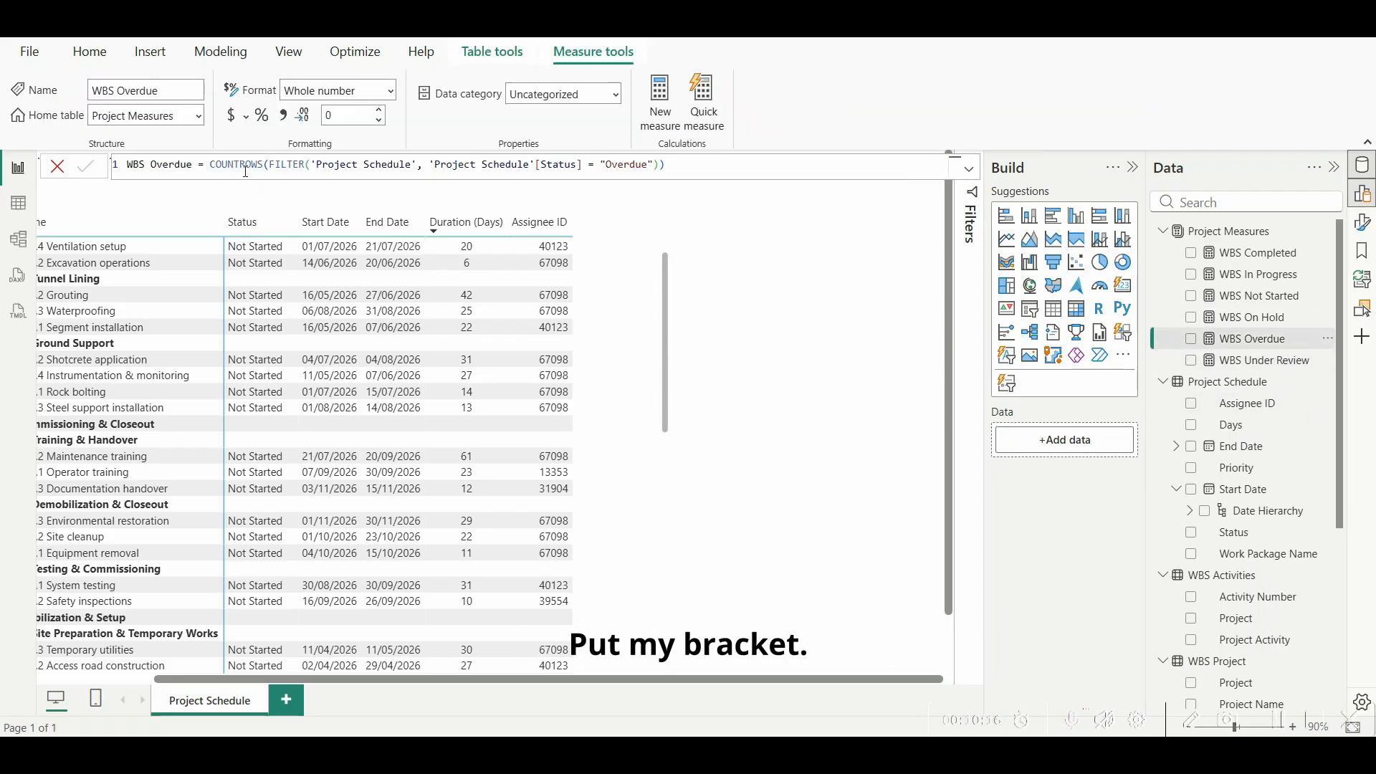
pyautogui.click(214, 165)
pyautogui.write('(')
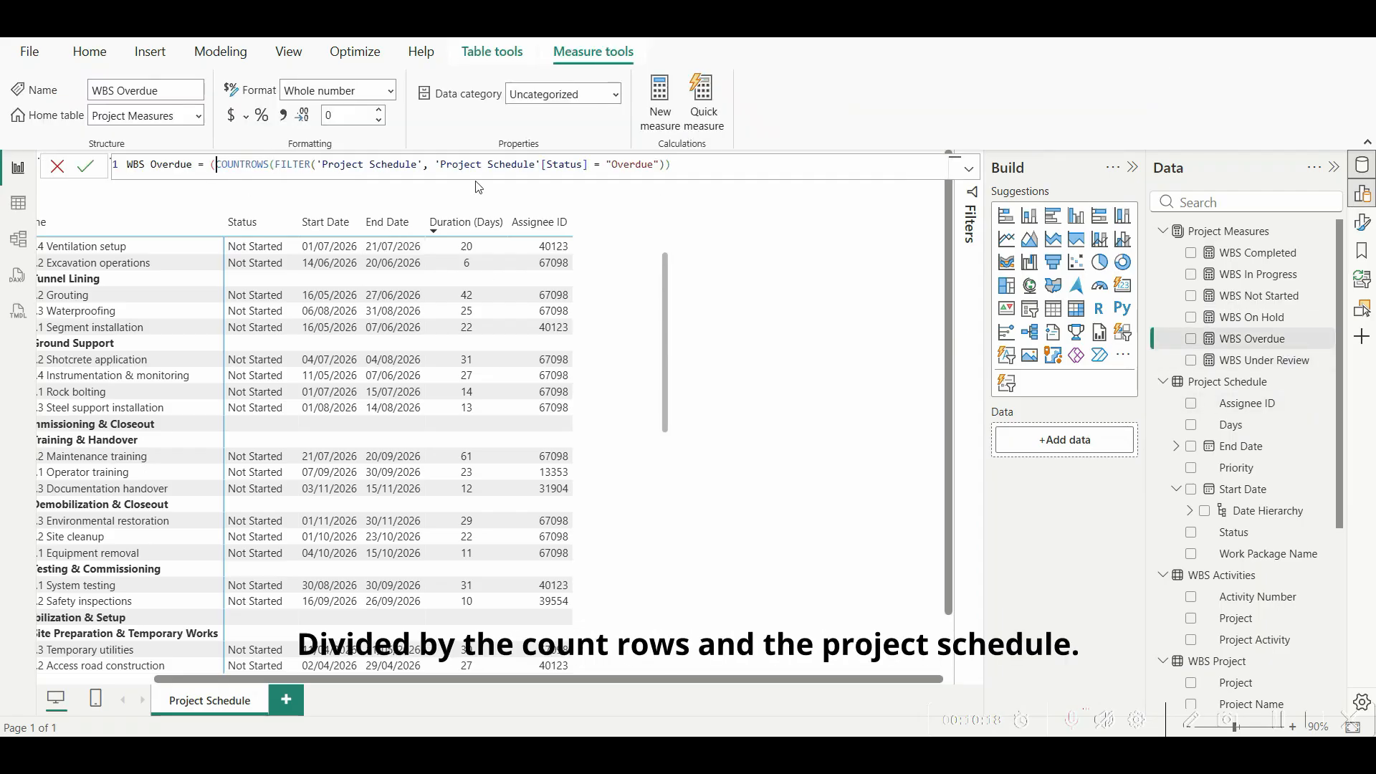
pyautogui.click(676, 162)
pyautogui.write("/COUNTROWS('Project Schedule')")
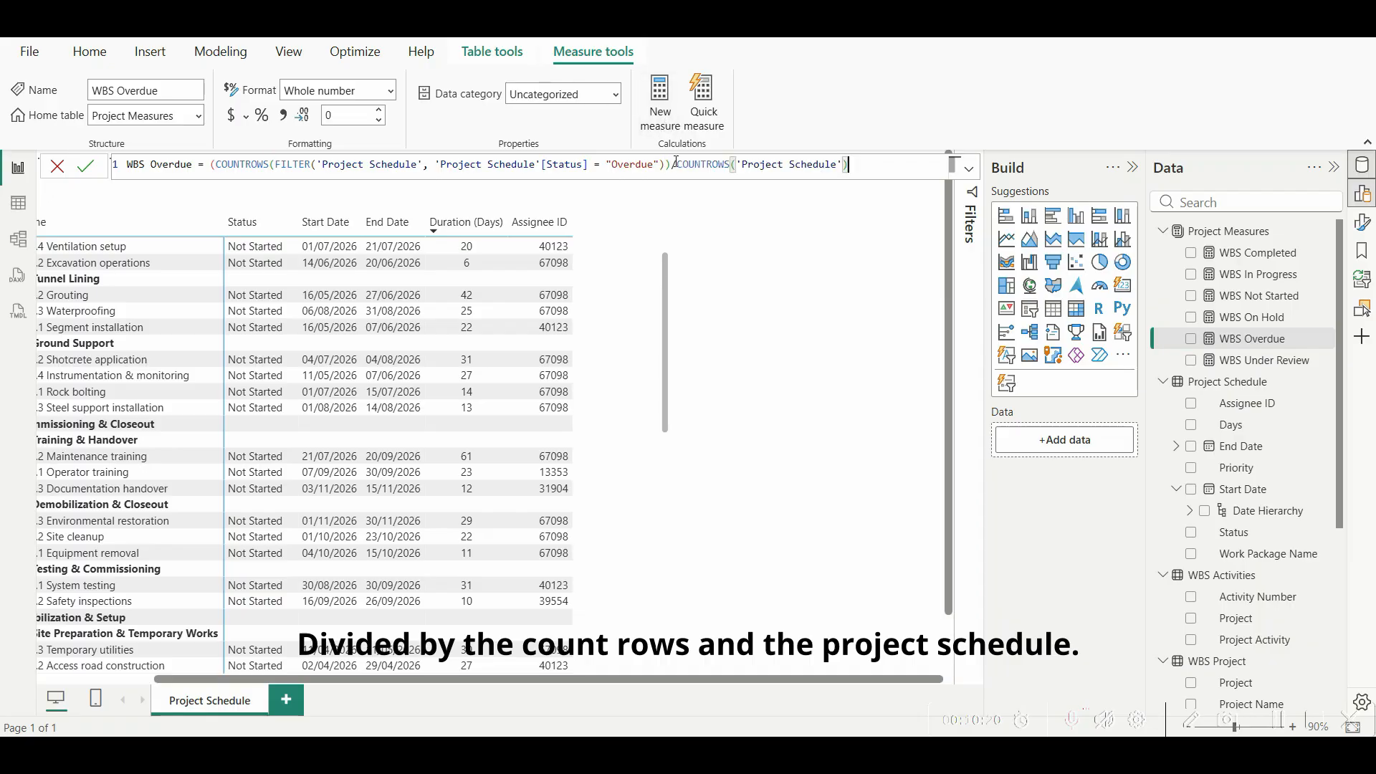
pyautogui.write(')')
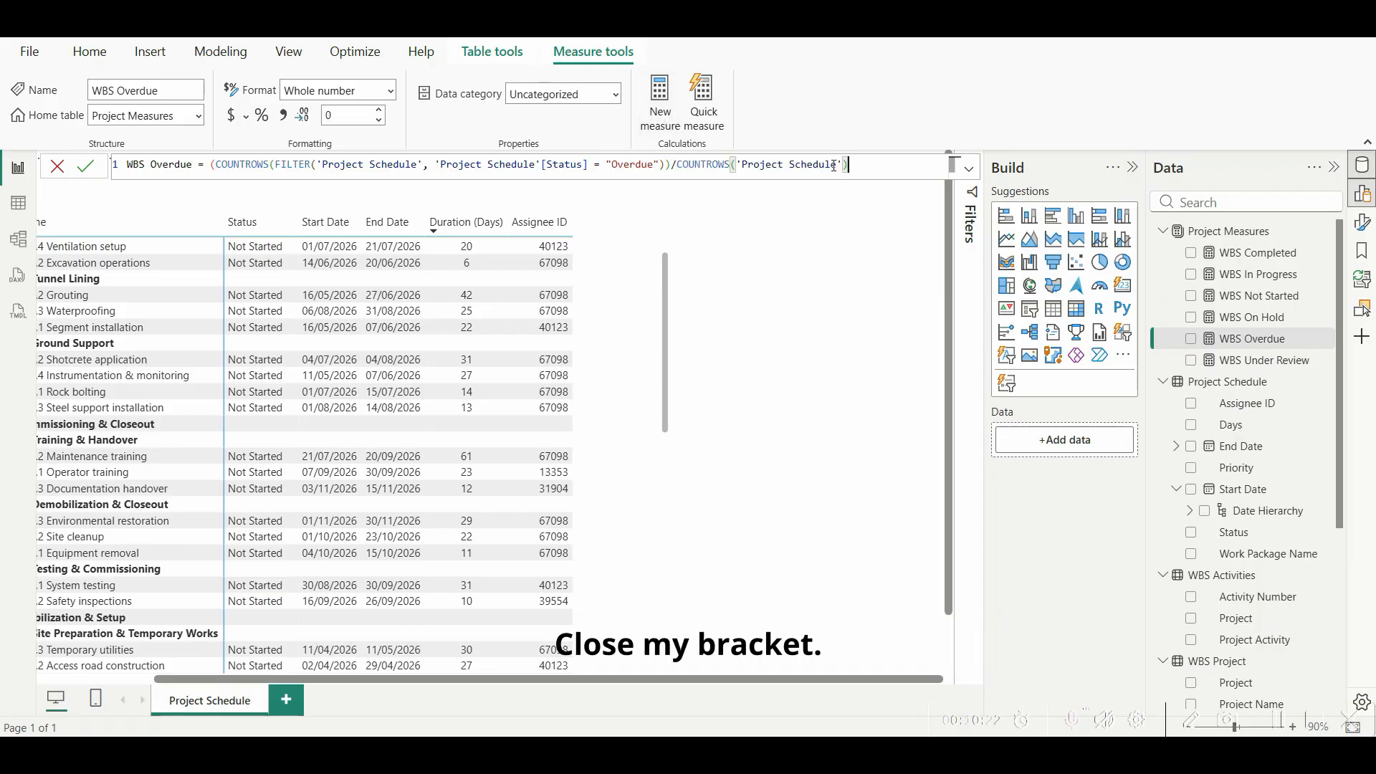
pyautogui.write(')')
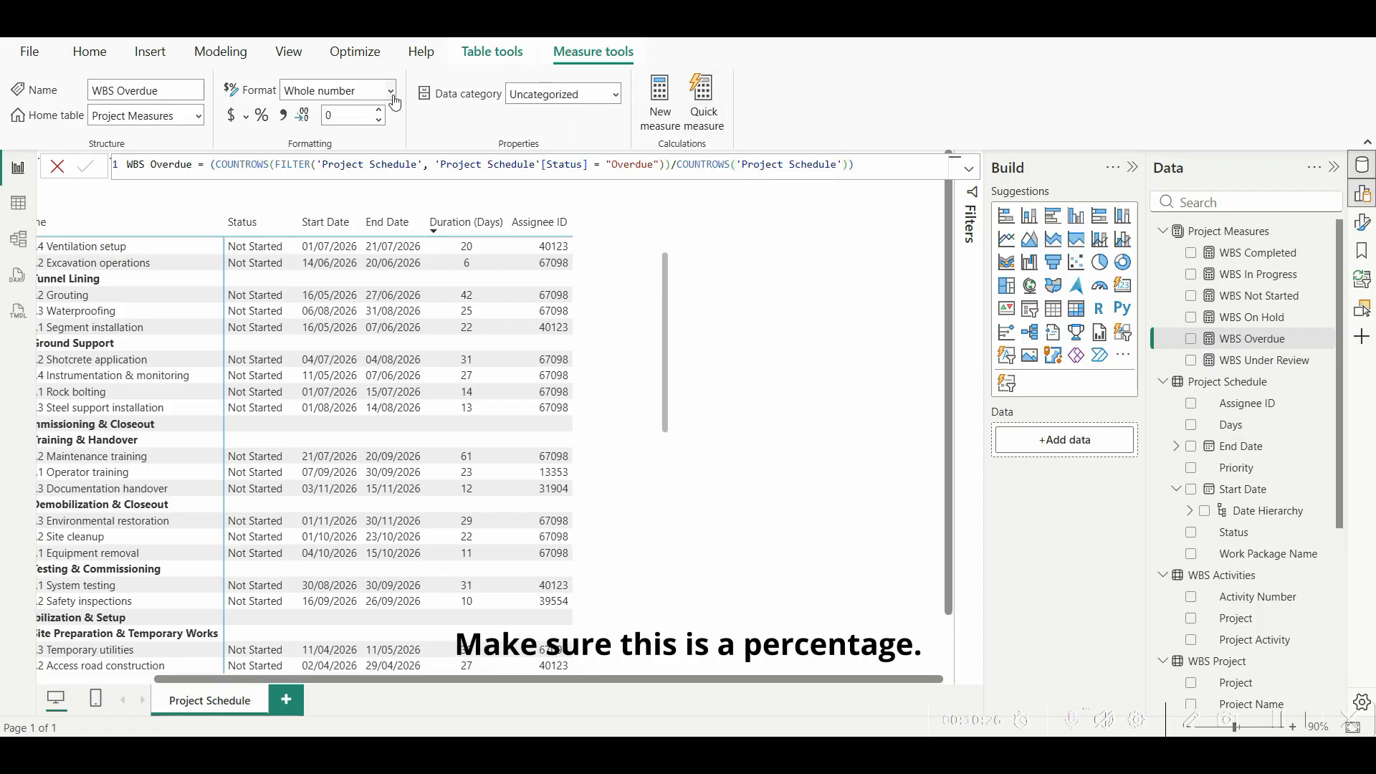
pyautogui.click(390, 92)
pyautogui.click(344, 217)
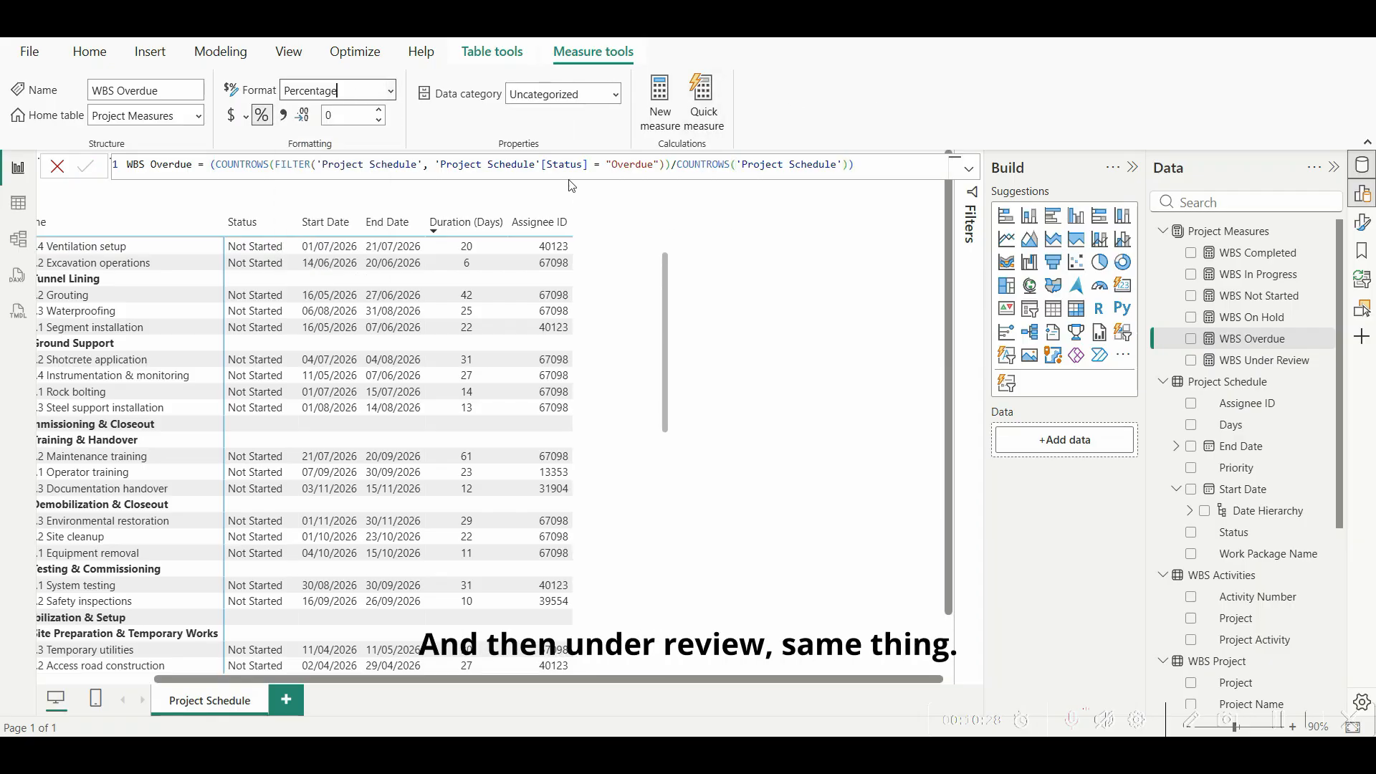
# Step: Divide the WBS Under Review expression by COUNTROWS('Project Schedule') within enclosing parentheses, commit it and format the measure as Percentage
pyautogui.click(1261, 360)
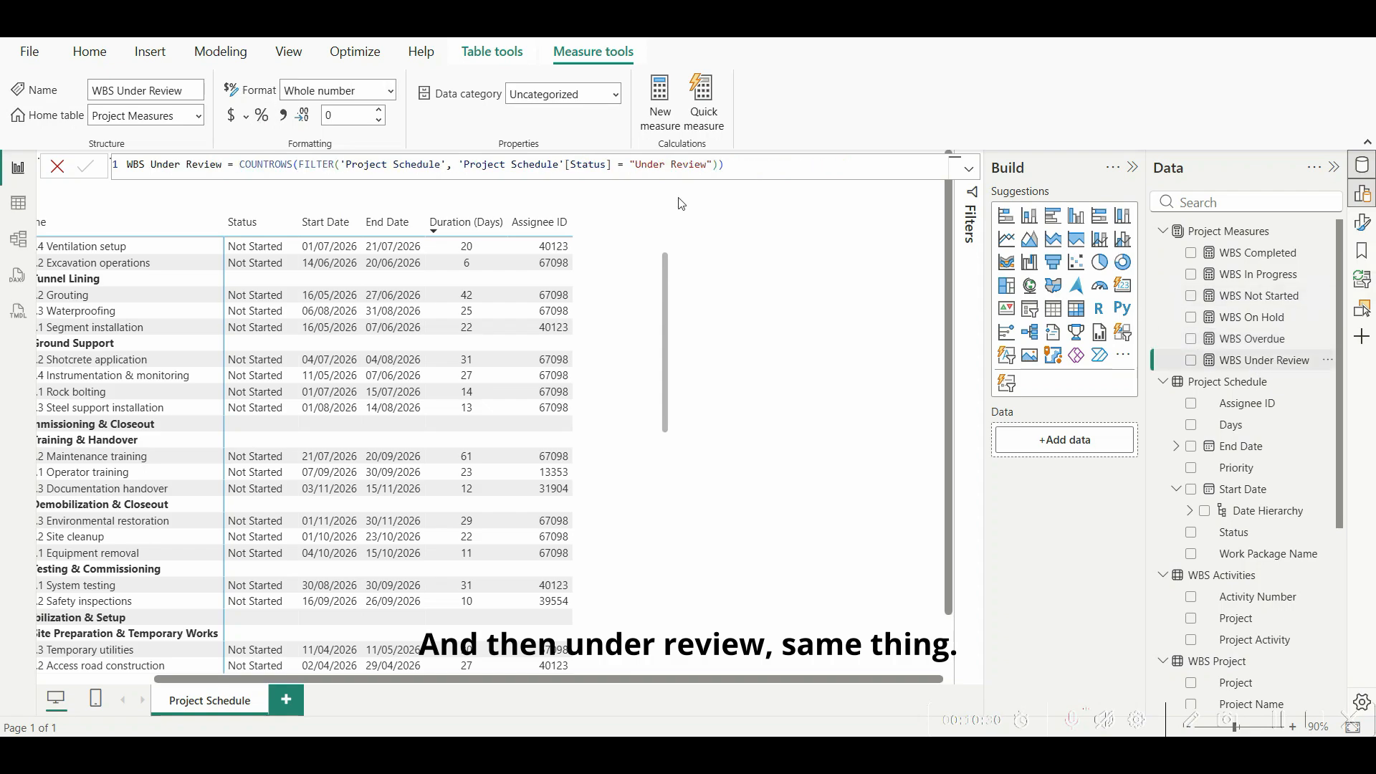
pyautogui.click(234, 164)
pyautogui.write('(')
pyautogui.press('End')
pyautogui.write(')')
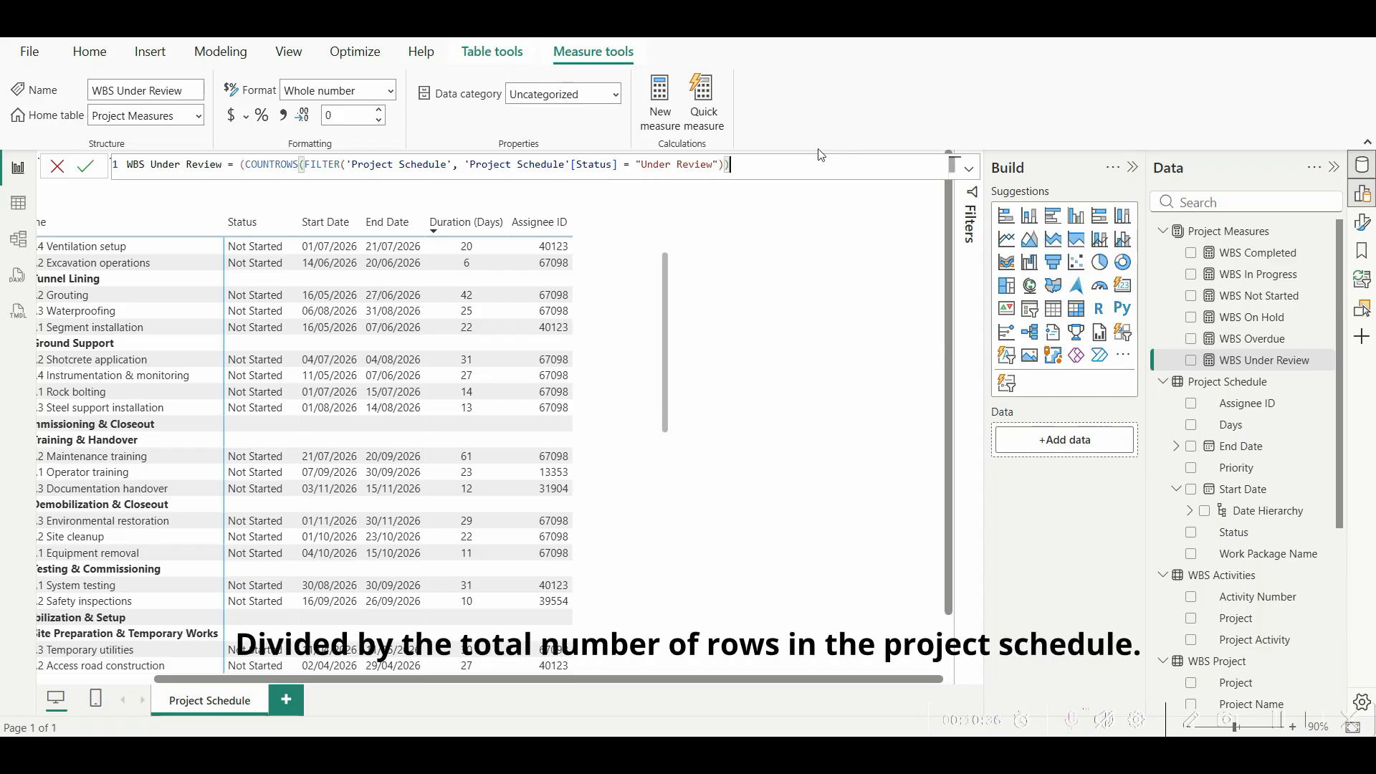
pyautogui.write("COUNTROWS('Project Schedule')")
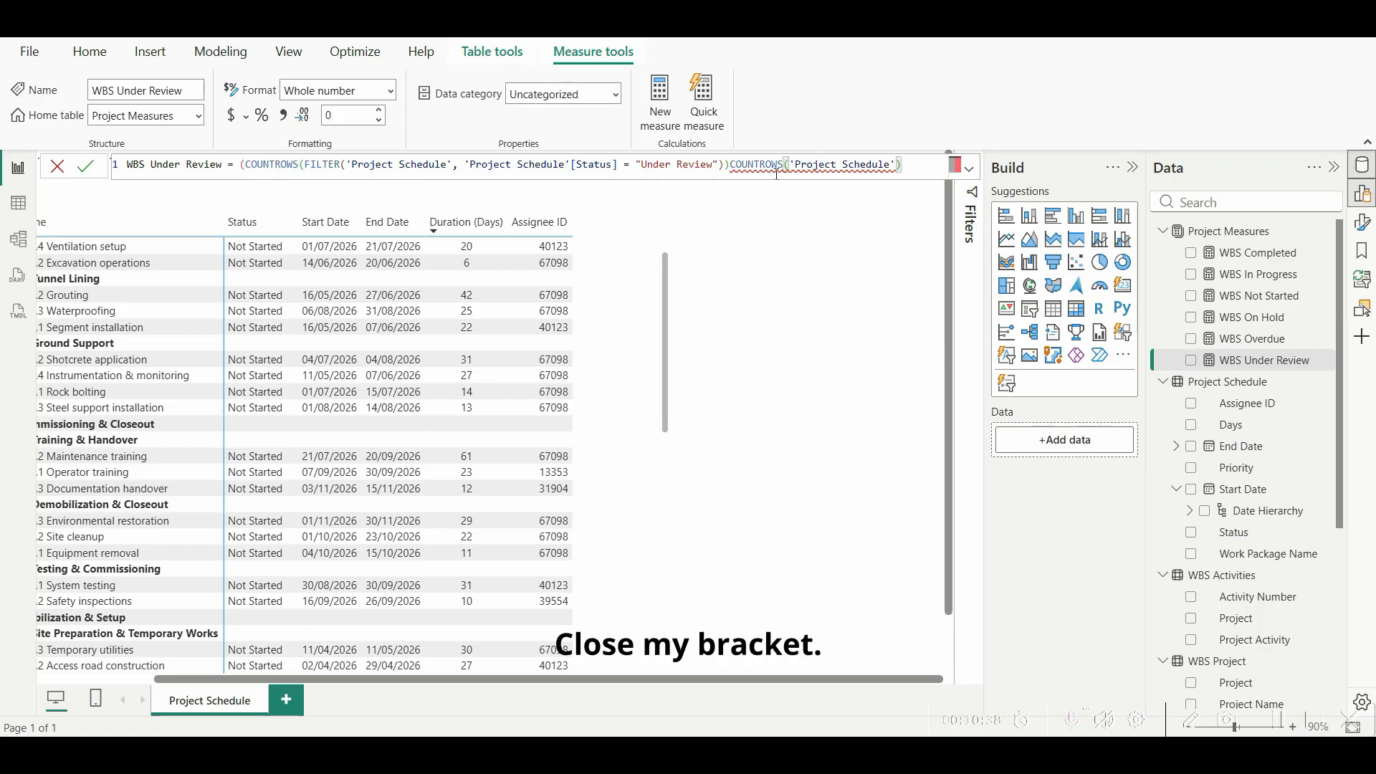
pyautogui.click(735, 166)
pyautogui.write('/')
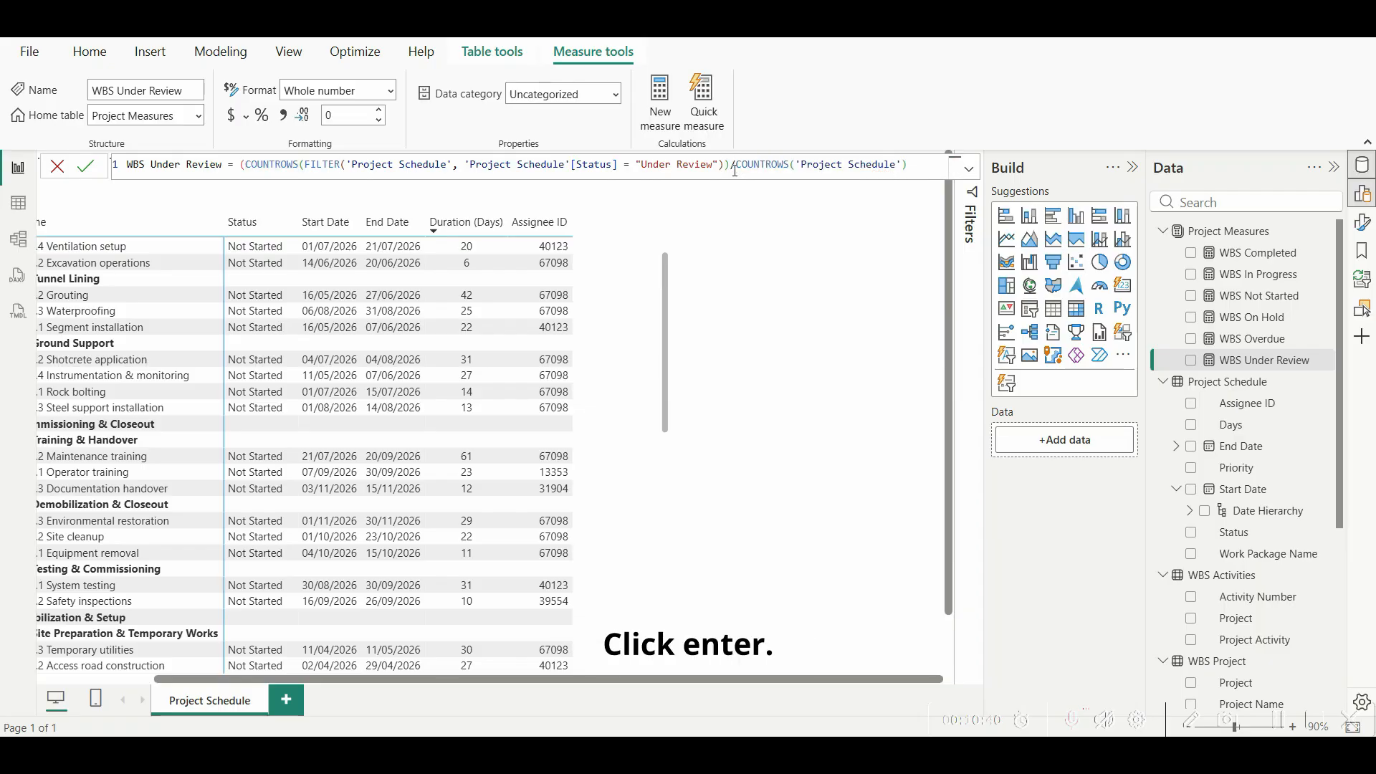
pyautogui.click(915, 166)
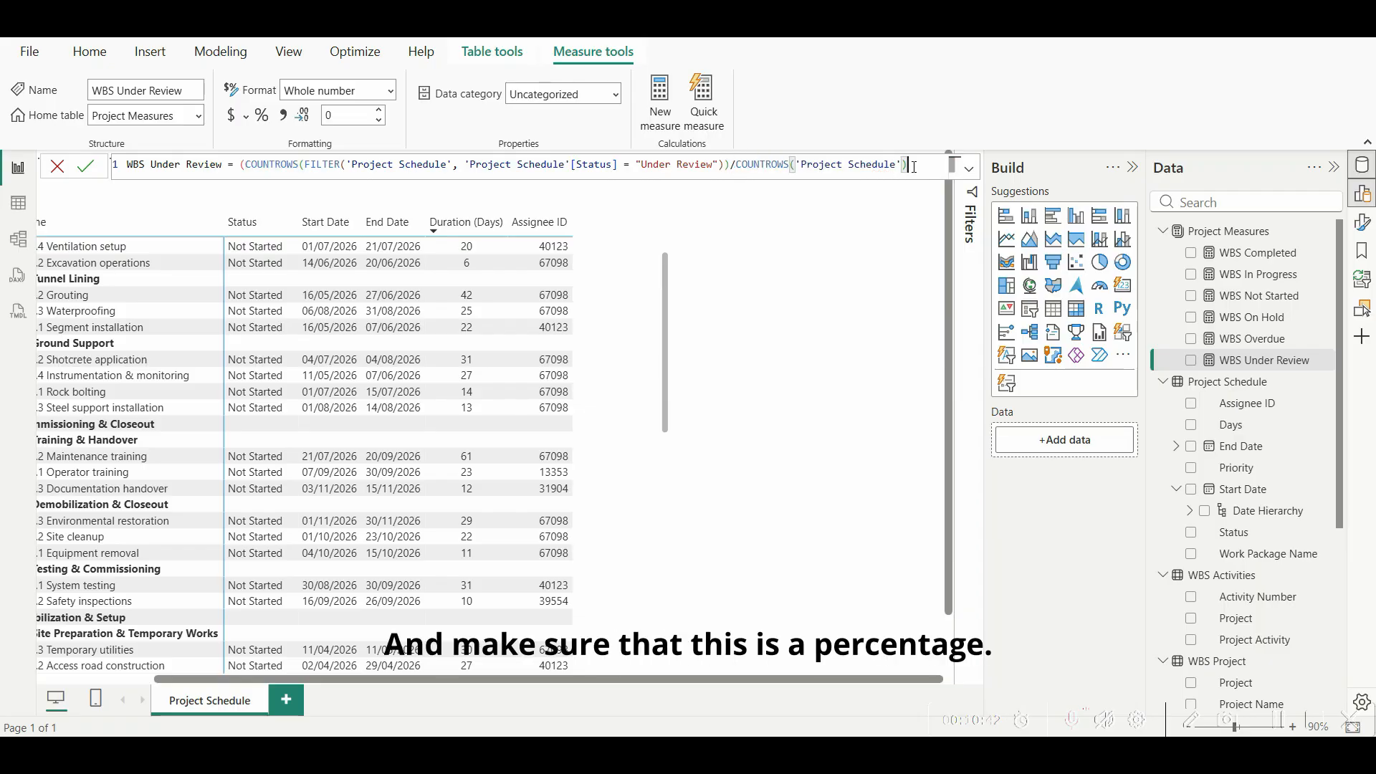
pyautogui.write(')')
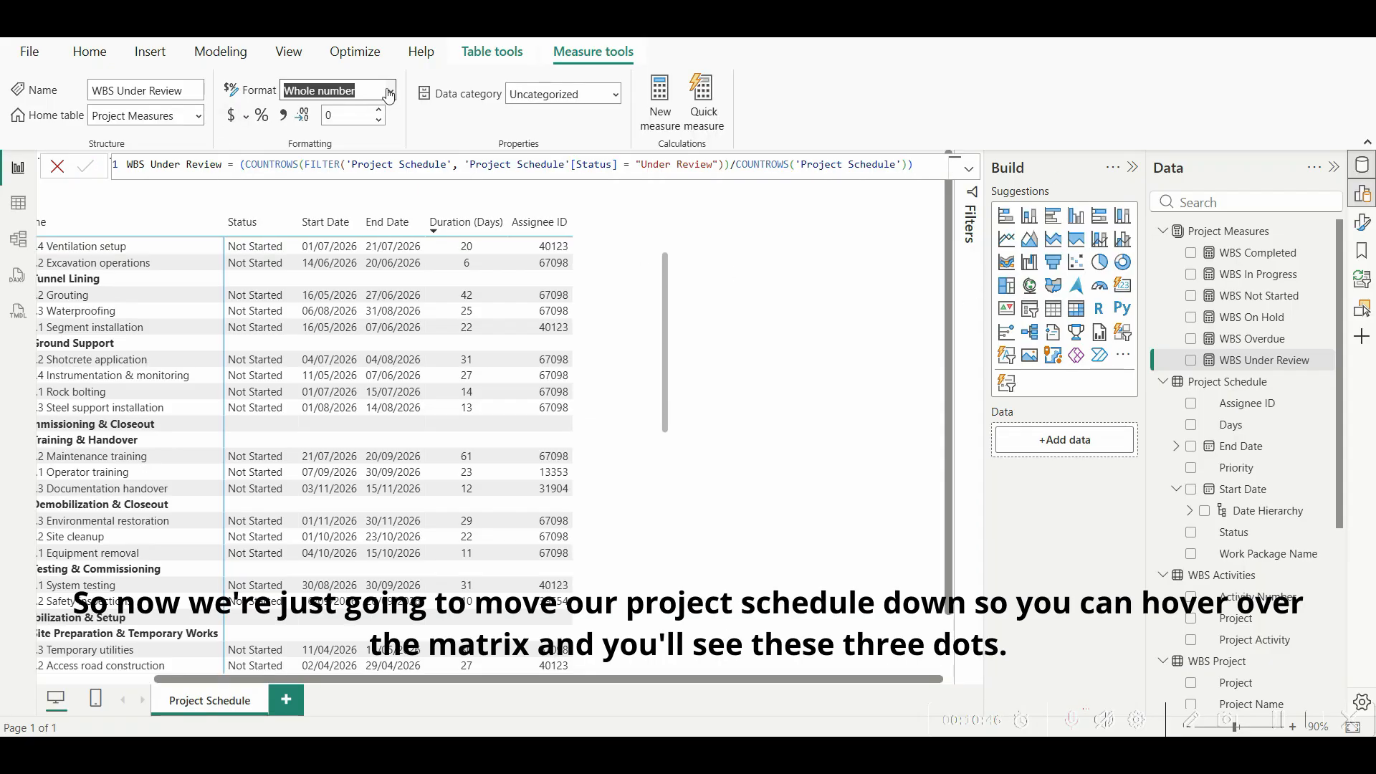
pyautogui.click(363, 90)
pyautogui.press('Down')
# Step: Move the schedule matrix down the page to free some blank space above it
pyautogui.click(766, 259)
pyautogui.scroll(3, 287, 430)
pyautogui.moveTo(283, 674); pyautogui.dragTo(65, 686)
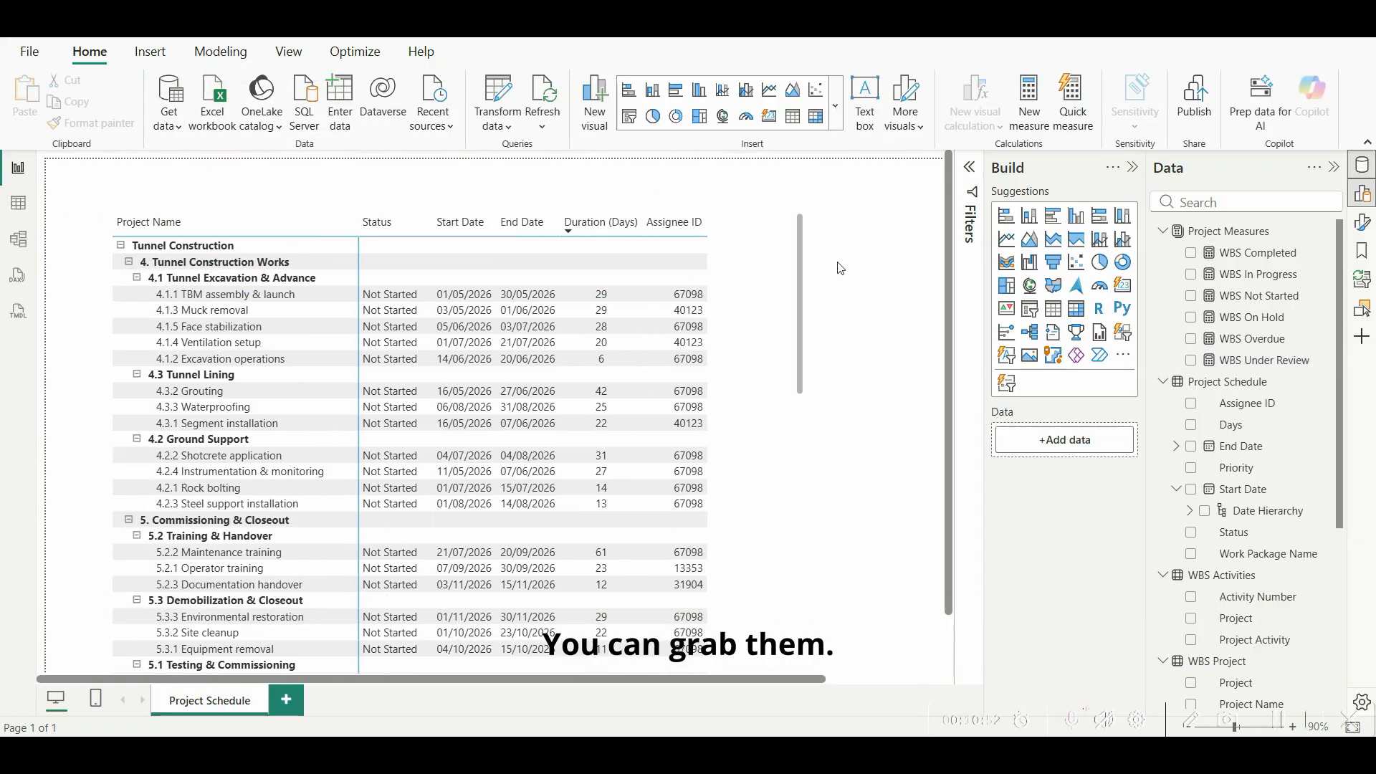
pyautogui.moveTo(759, 306)
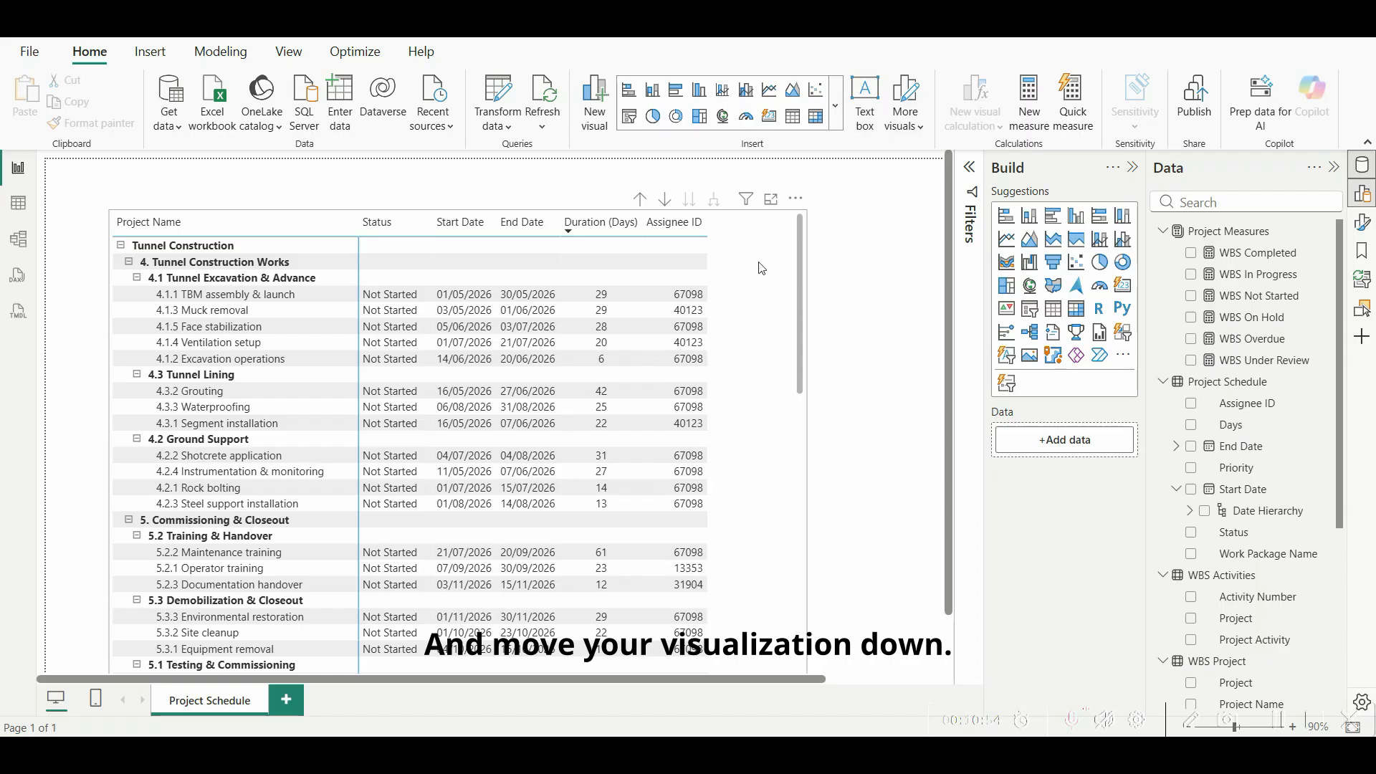
pyautogui.moveTo(793, 218); pyautogui.dragTo(786, 267)
pyautogui.moveTo(786, 339); pyautogui.dragTo(784, 342)
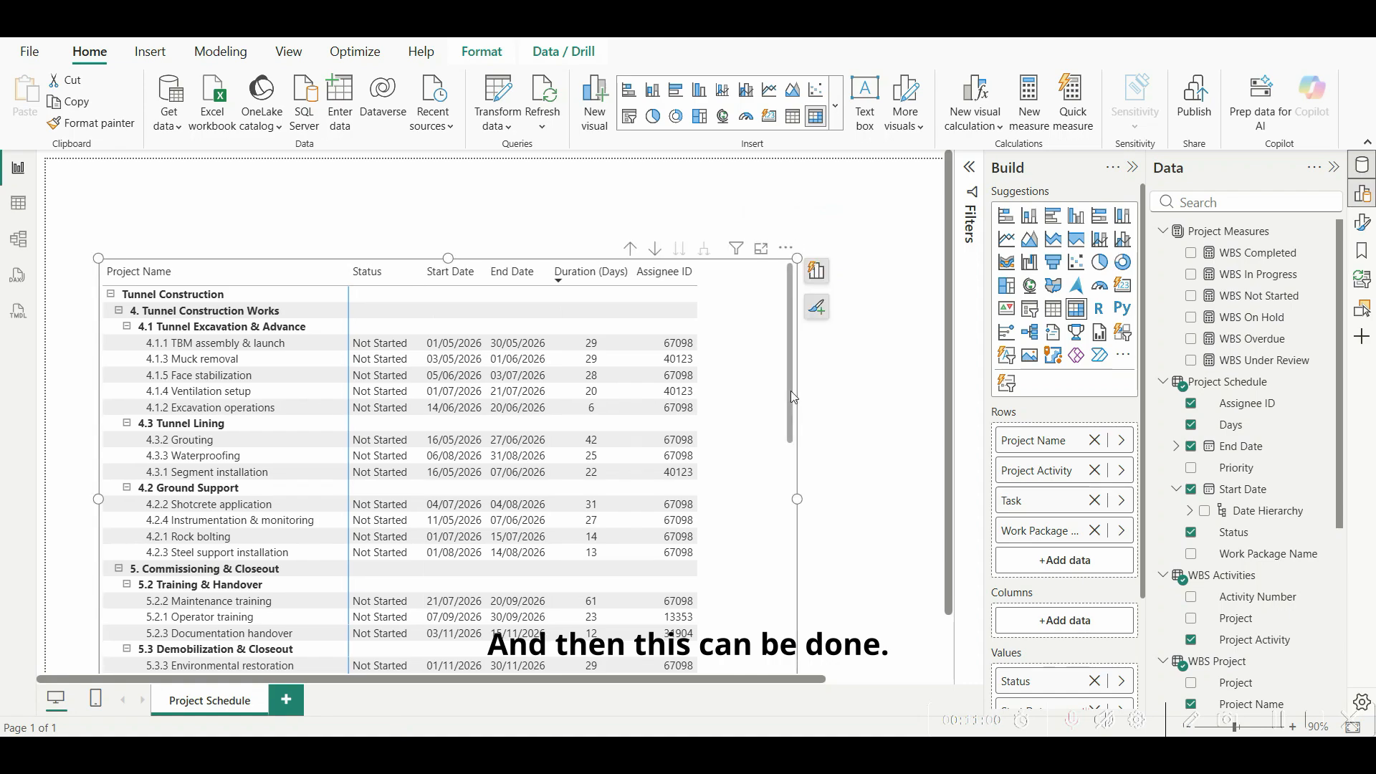
pyautogui.moveTo(785, 371); pyautogui.dragTo(764, 558)
pyautogui.scroll(-1, 844, 473)
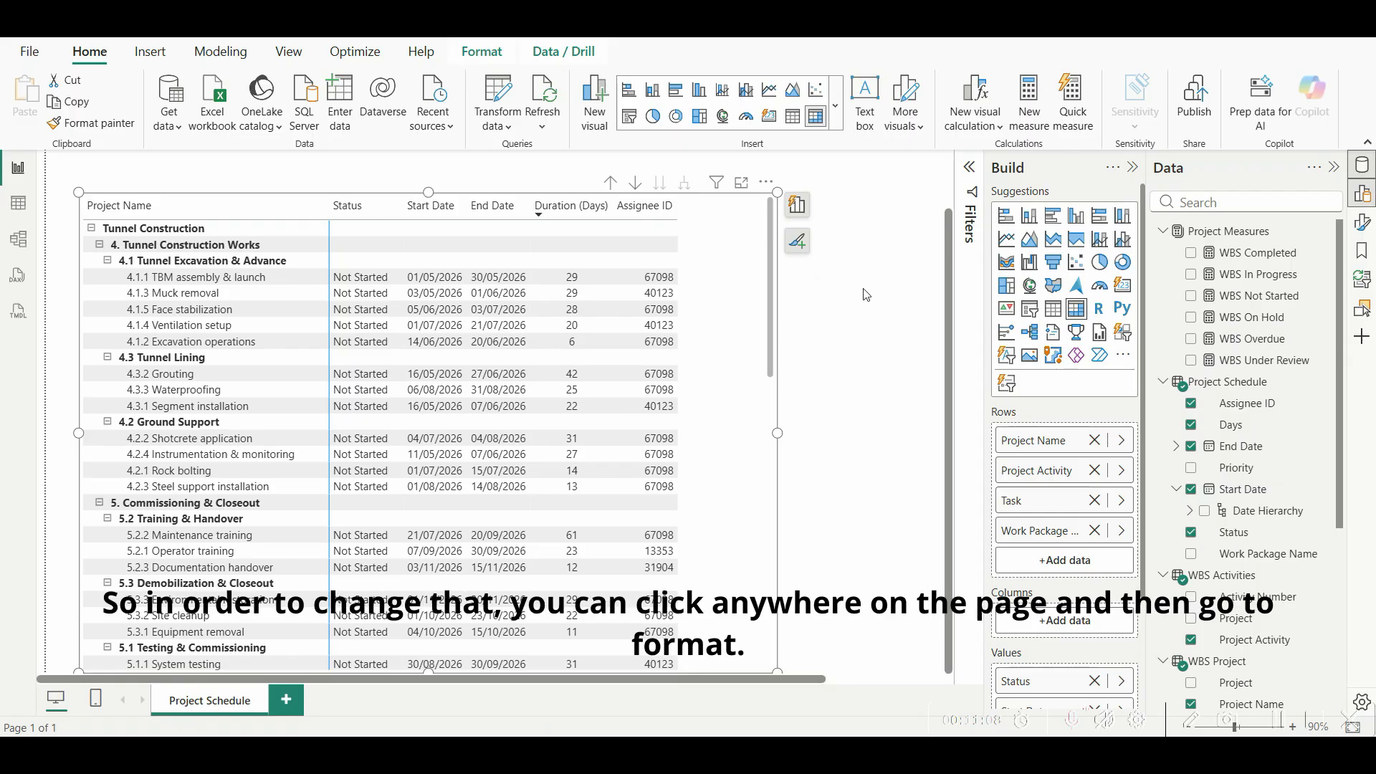
# Step: Set the report page's canvas type to Custom with a height of 1000 px and close the format settings
pyautogui.click(824, 295)
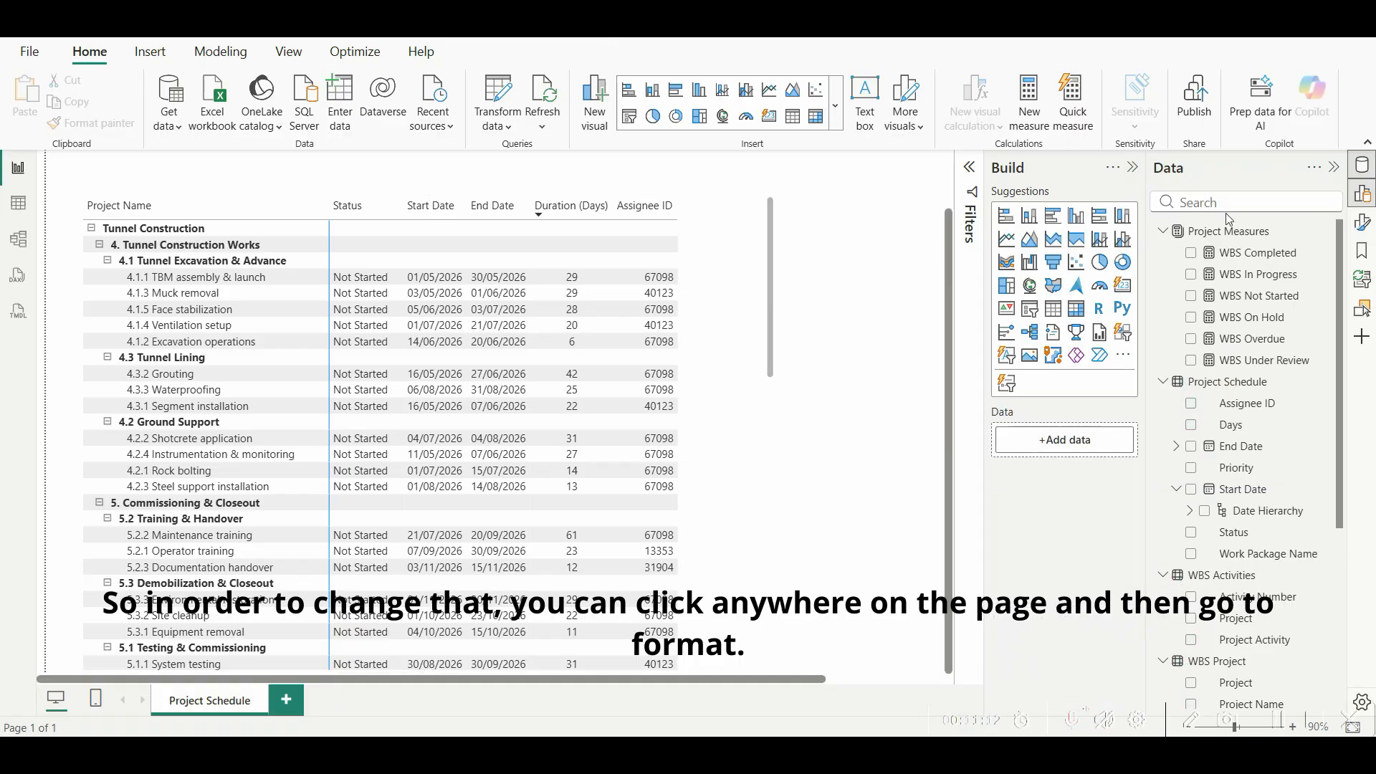
pyautogui.click(1360, 228)
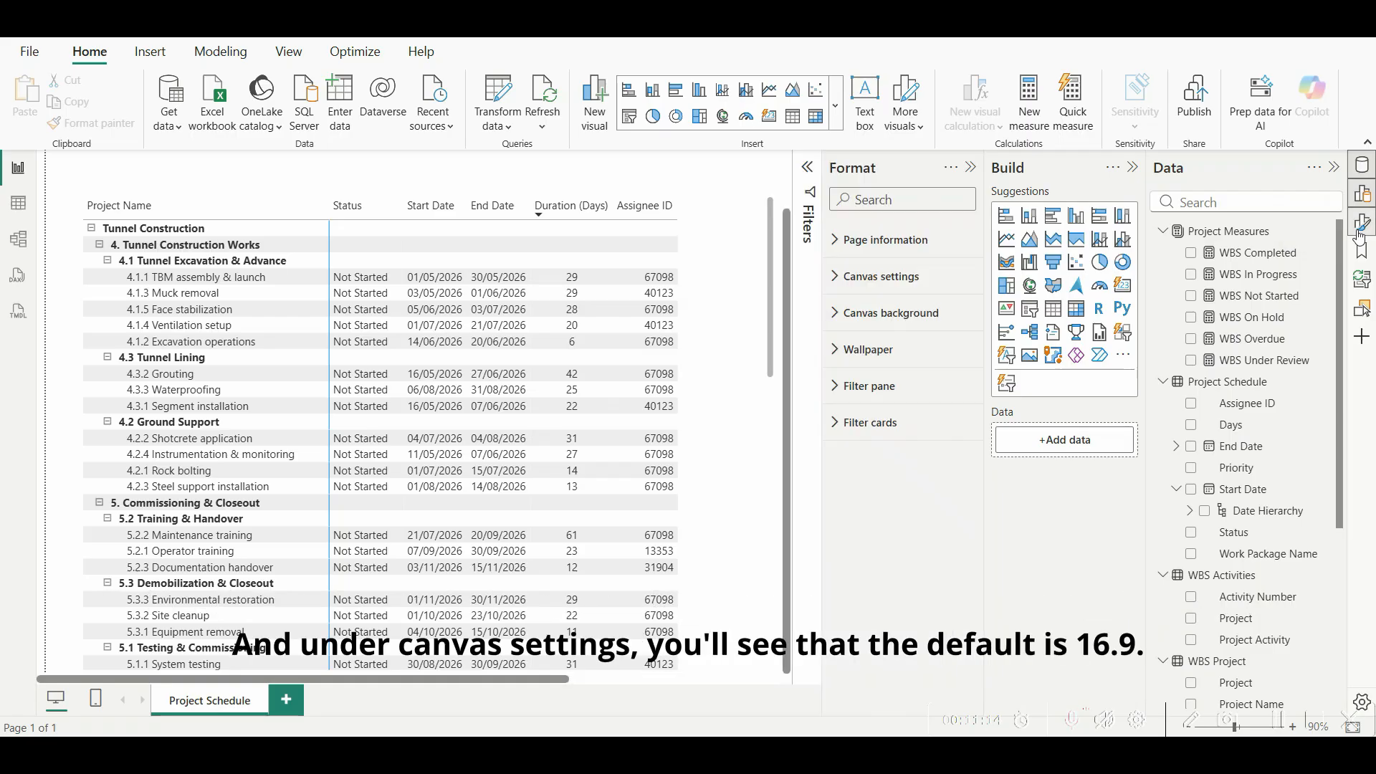
pyautogui.click(835, 280)
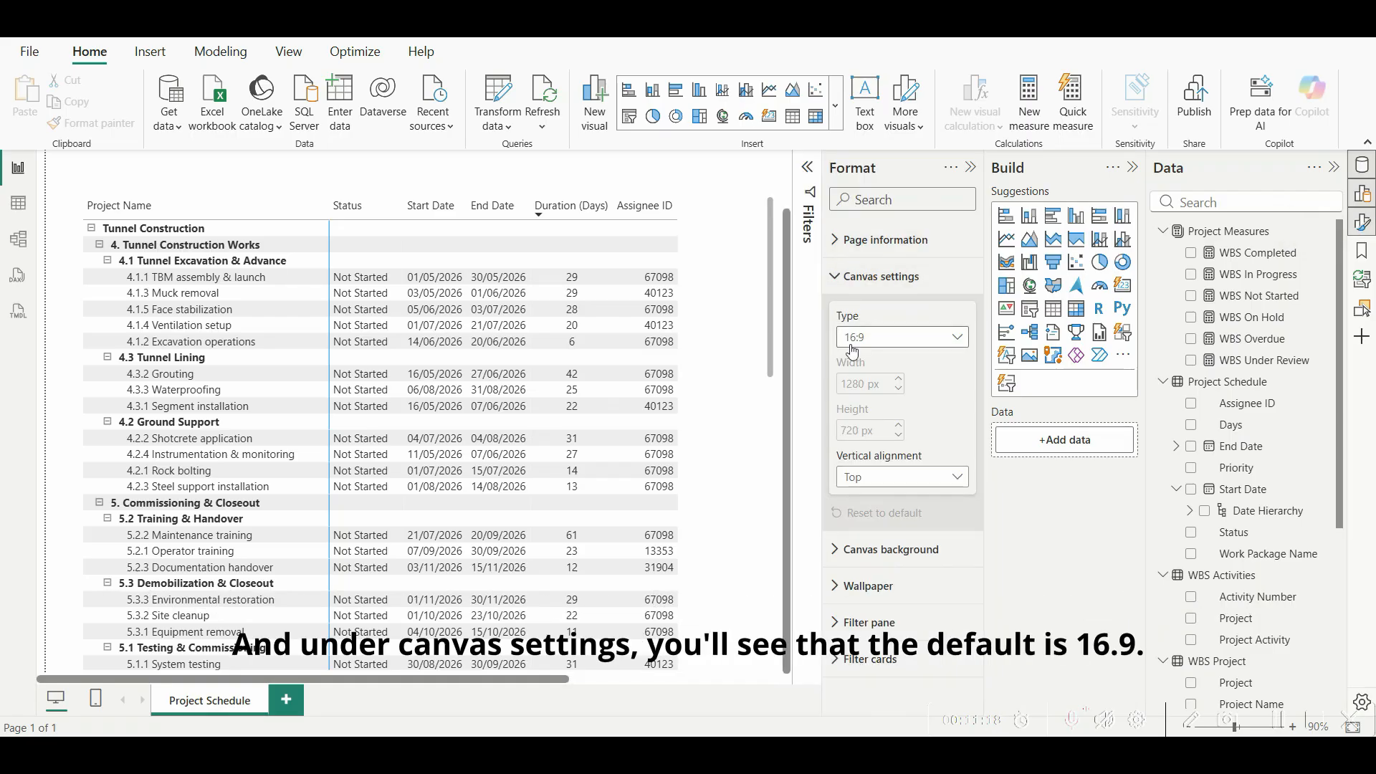
pyautogui.click(957, 337)
pyautogui.click(919, 444)
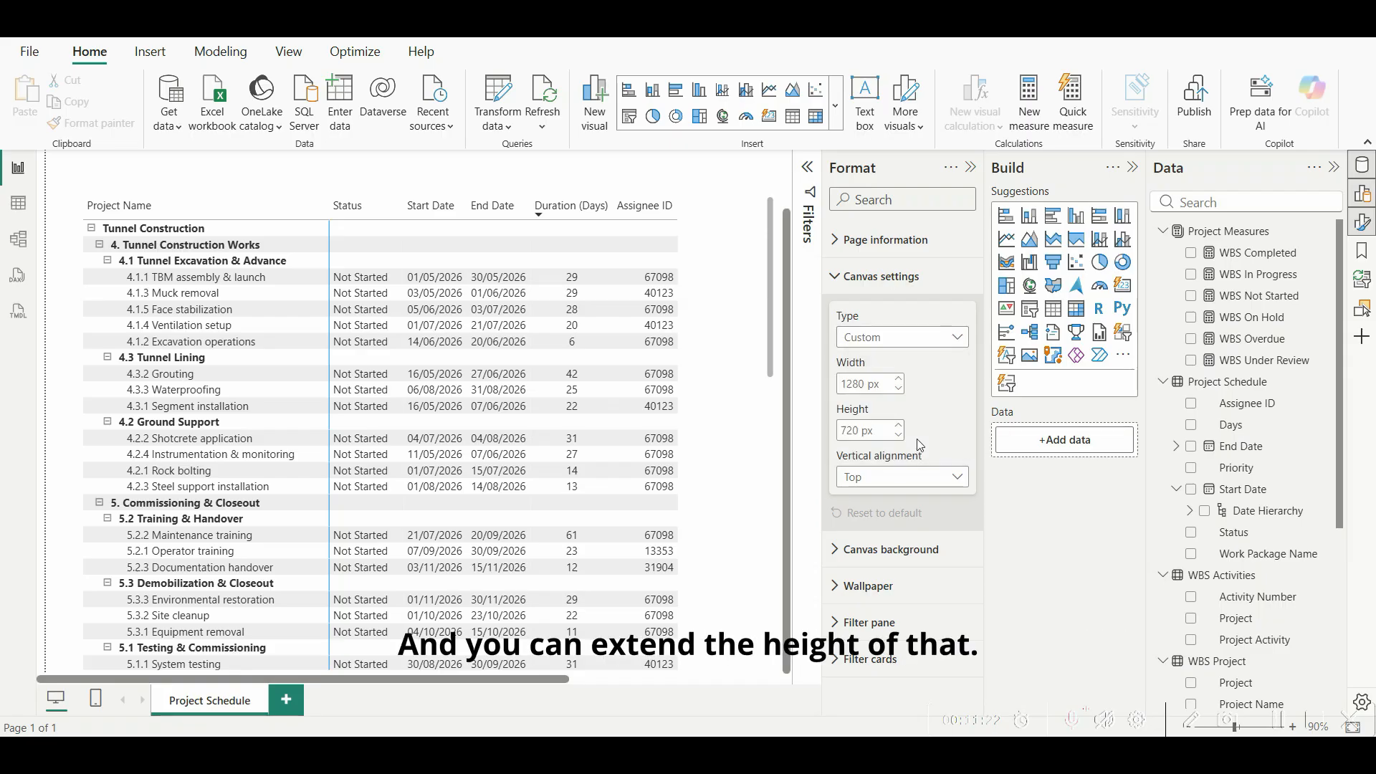
pyautogui.doubleClick(862, 430)
pyautogui.write('1000')
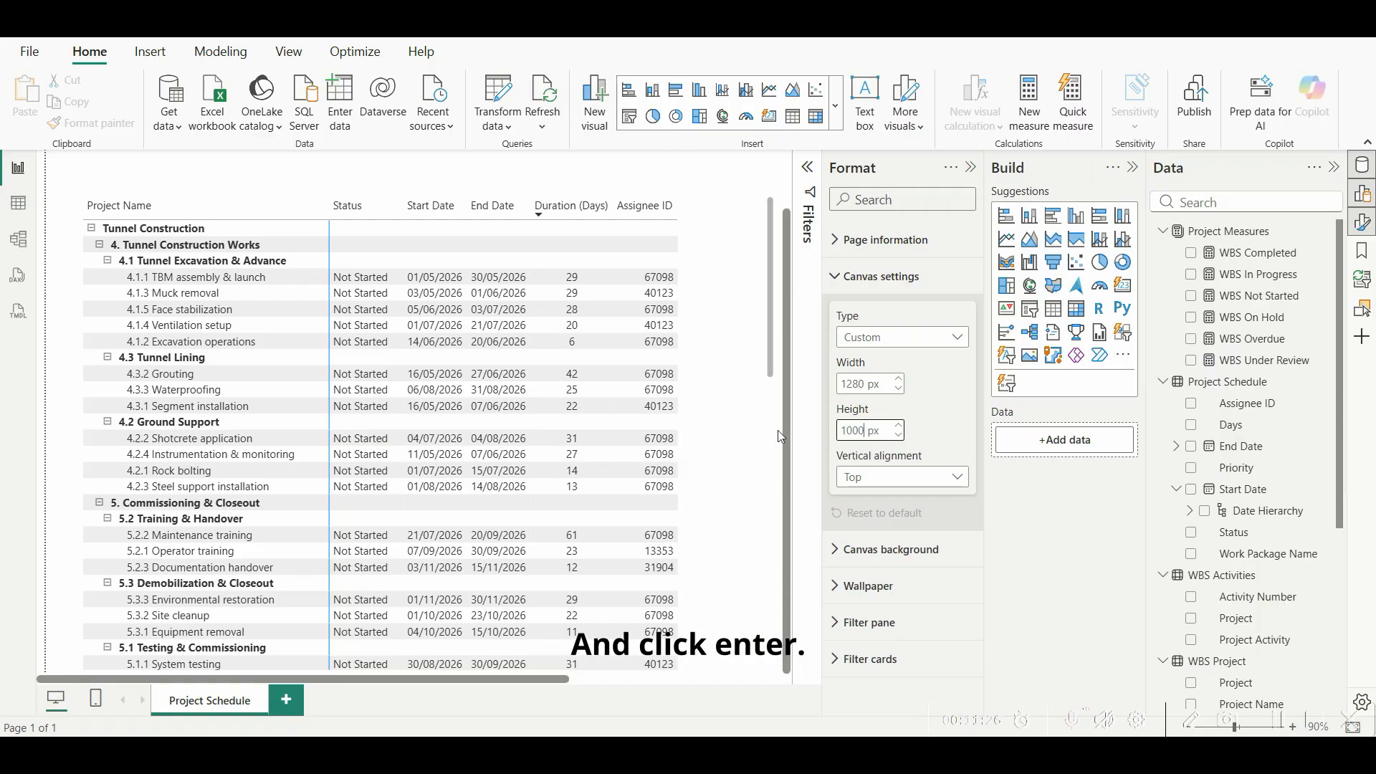
pyautogui.press('Return')
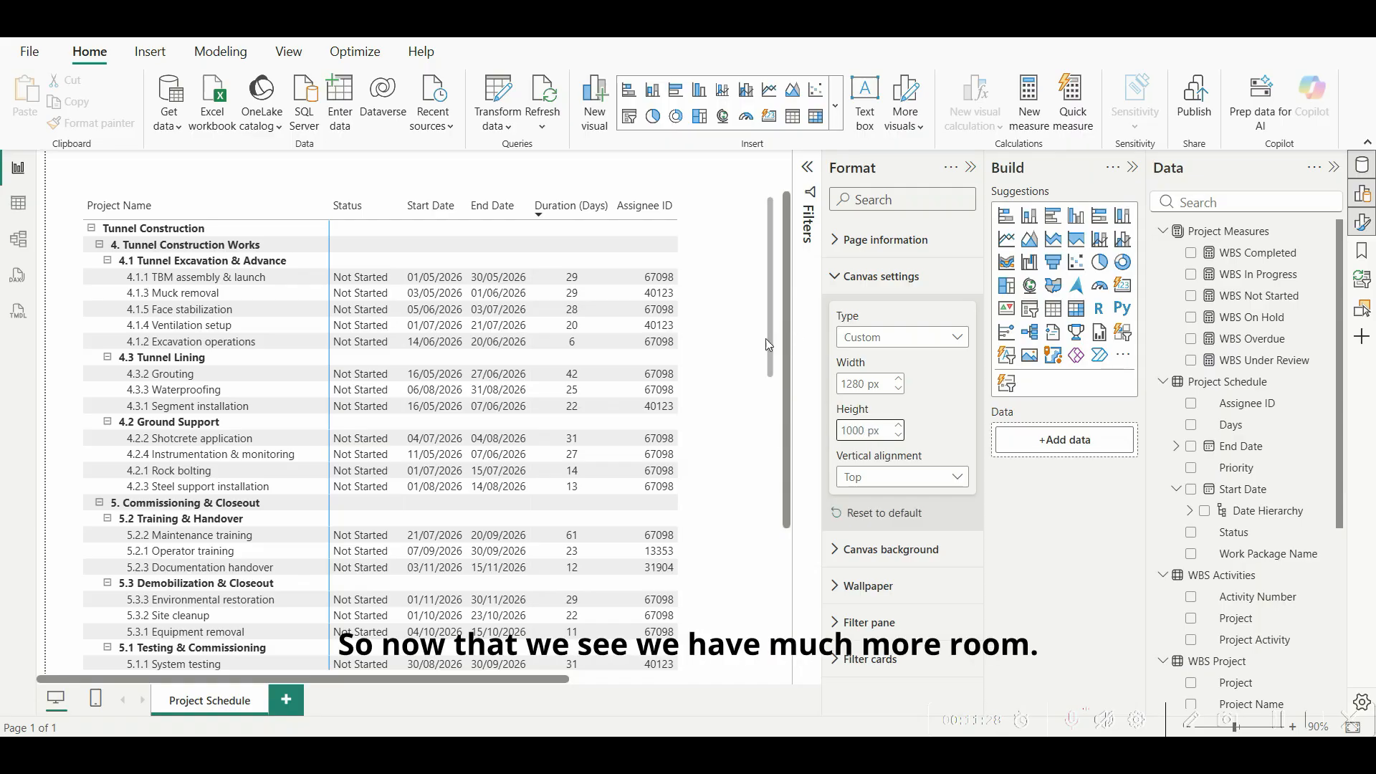
pyautogui.scroll(-1, 713, 417)
pyautogui.scroll(-5, 713, 417)
pyautogui.scroll(-2, 759, 409)
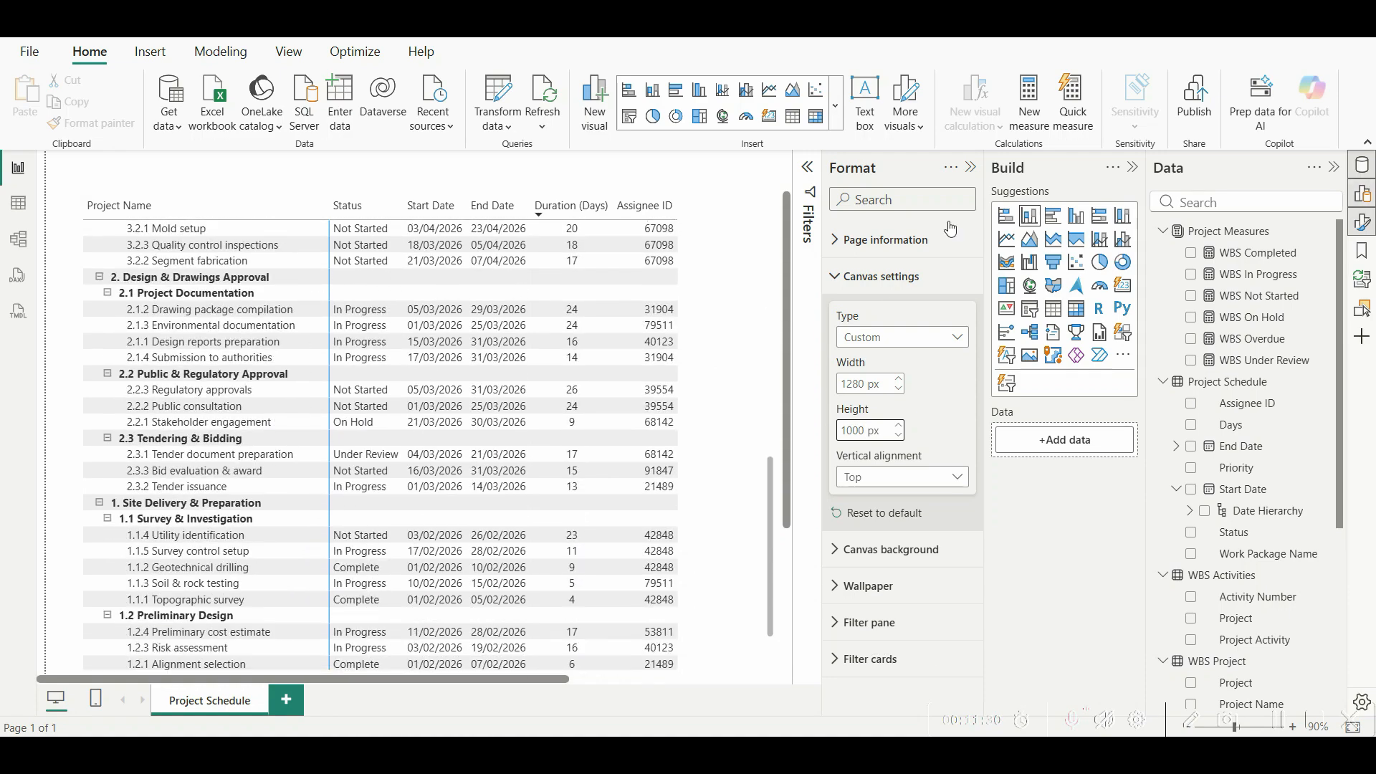
pyautogui.click(970, 167)
# Step: Move the schedule matrix further down the extended page and add an empty card visual to the canvas
pyautogui.scroll(-3, 871, 551)
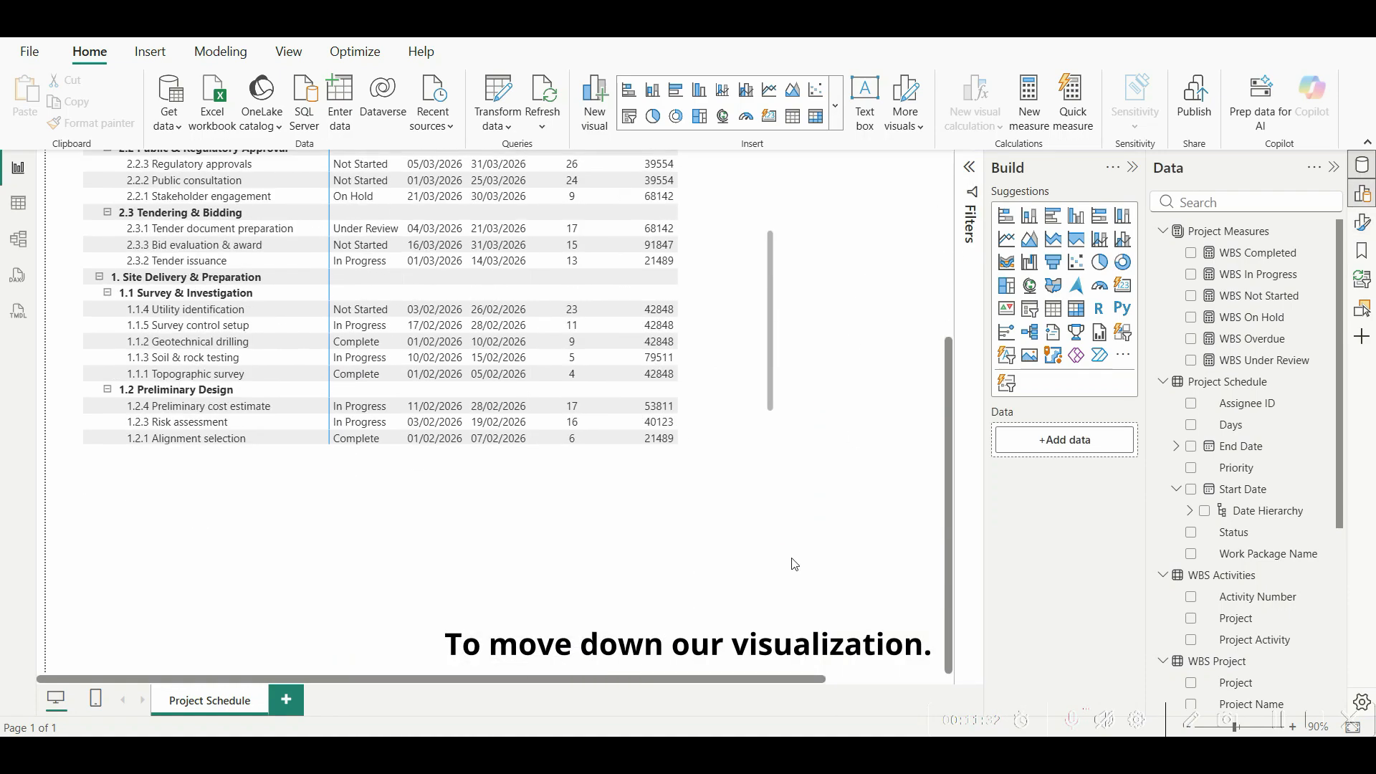
pyautogui.scroll(3, 791, 559)
pyautogui.click(728, 250)
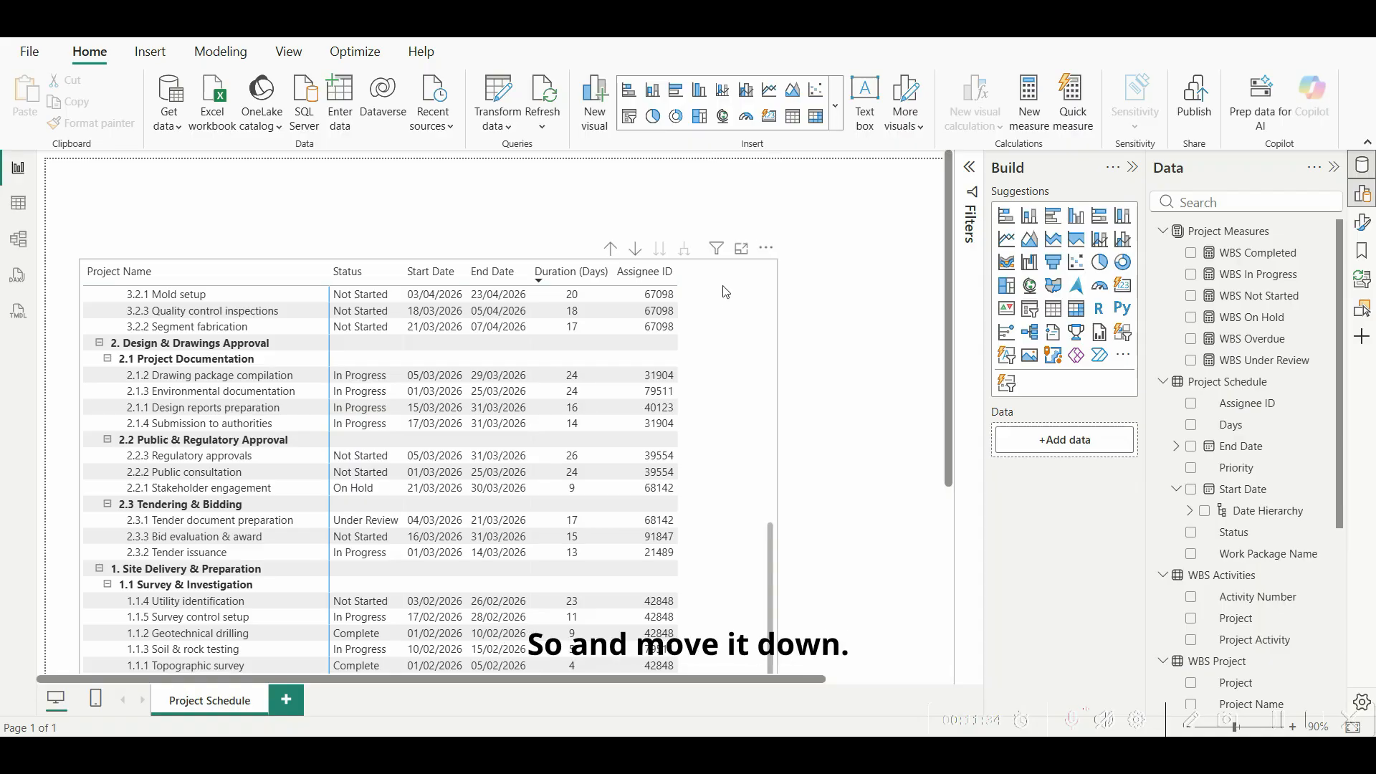
pyautogui.moveTo(764, 255); pyautogui.dragTo(757, 436)
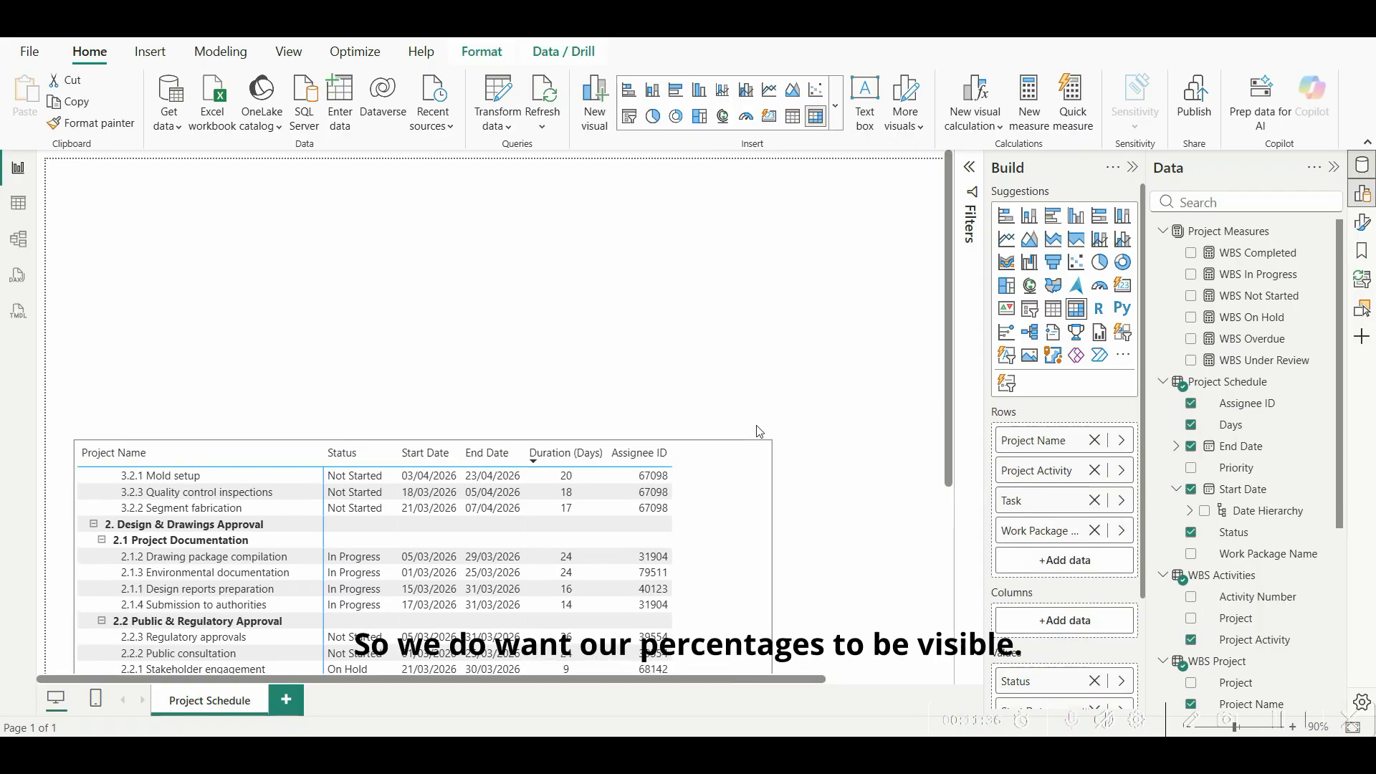
pyautogui.click(132, 383)
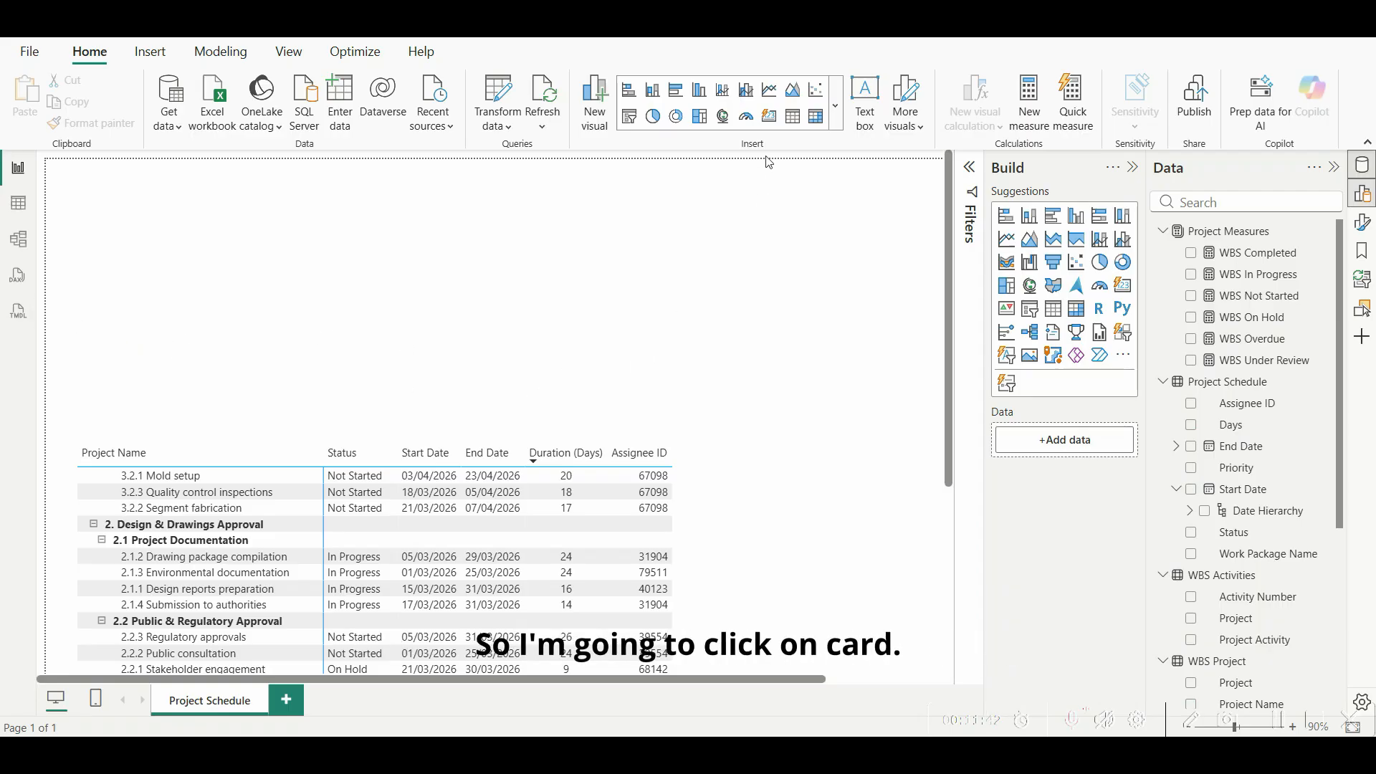
pyautogui.click(771, 116)
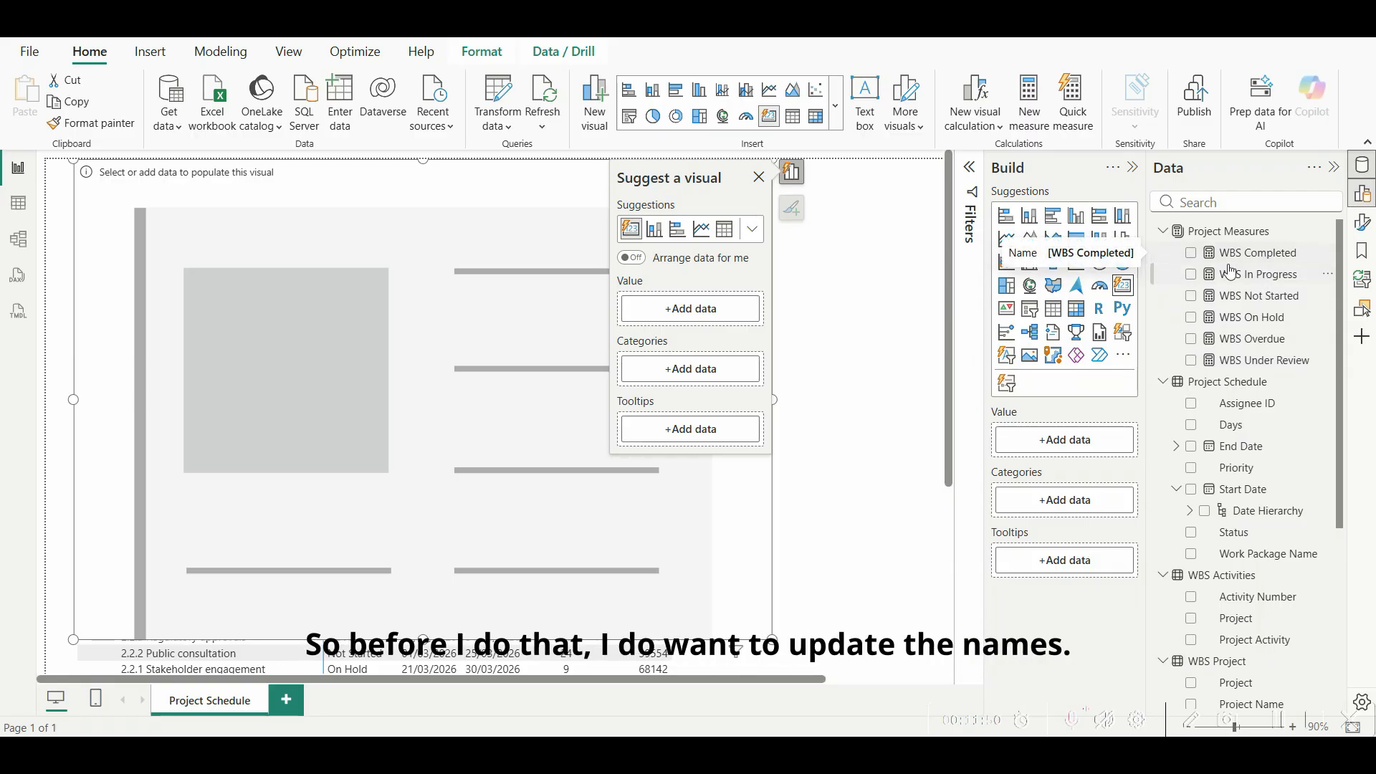
# Step: Rename the WBS Completed measure to WBS Percentage Completed in its formula
pyautogui.click(1259, 260)
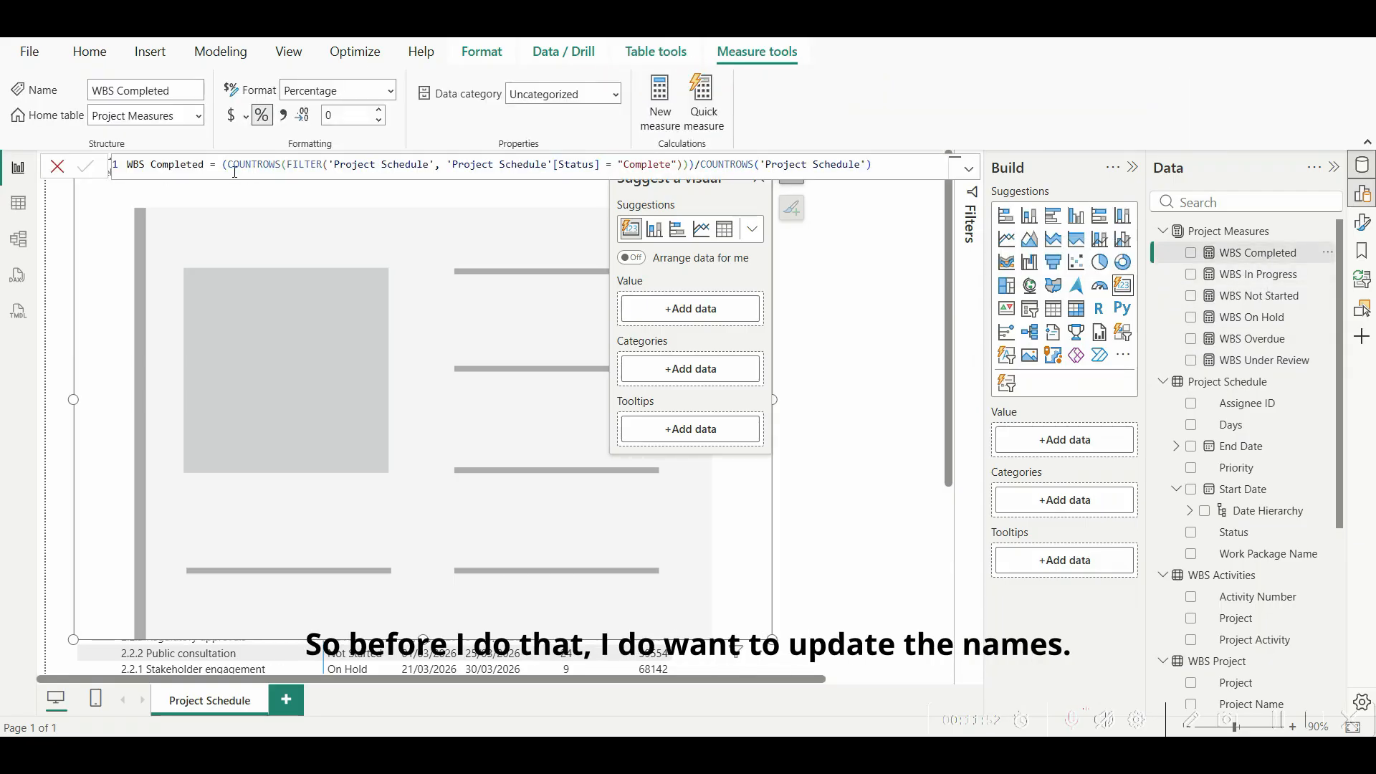
pyautogui.doubleClick(159, 164)
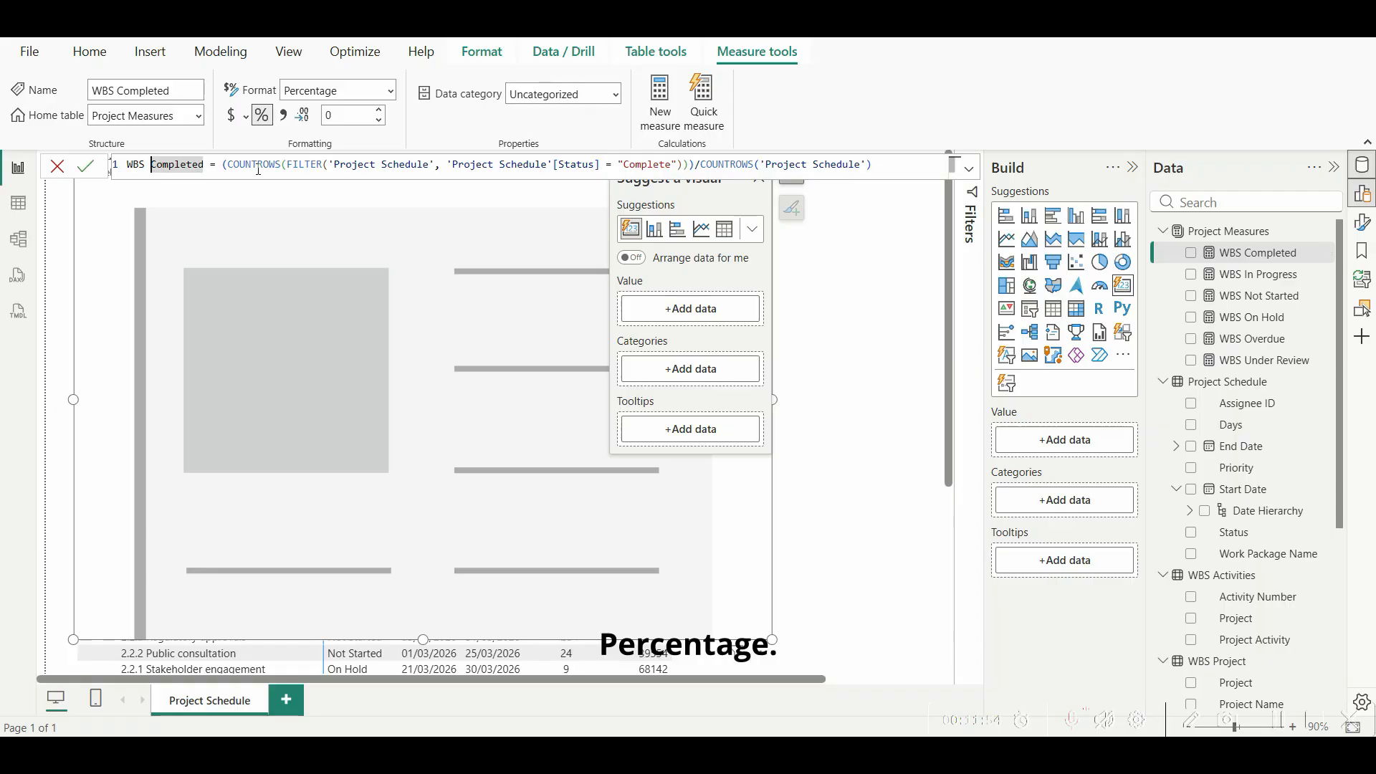
pyautogui.press('Left')
pyautogui.write('Pe')
pyautogui.press('BackSpace')
pyautogui.press('BackSpace')
pyautogui.write('Percentage')
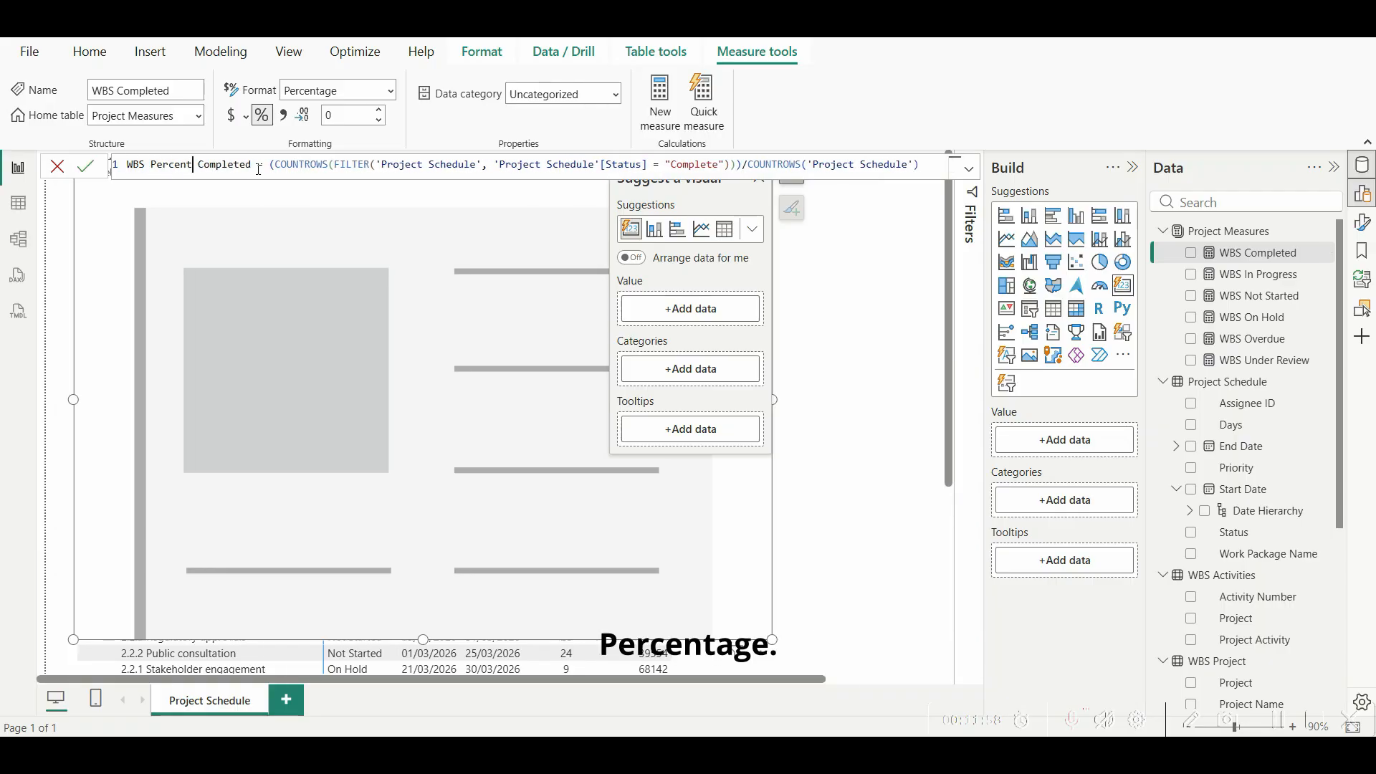
pyautogui.press('Return')
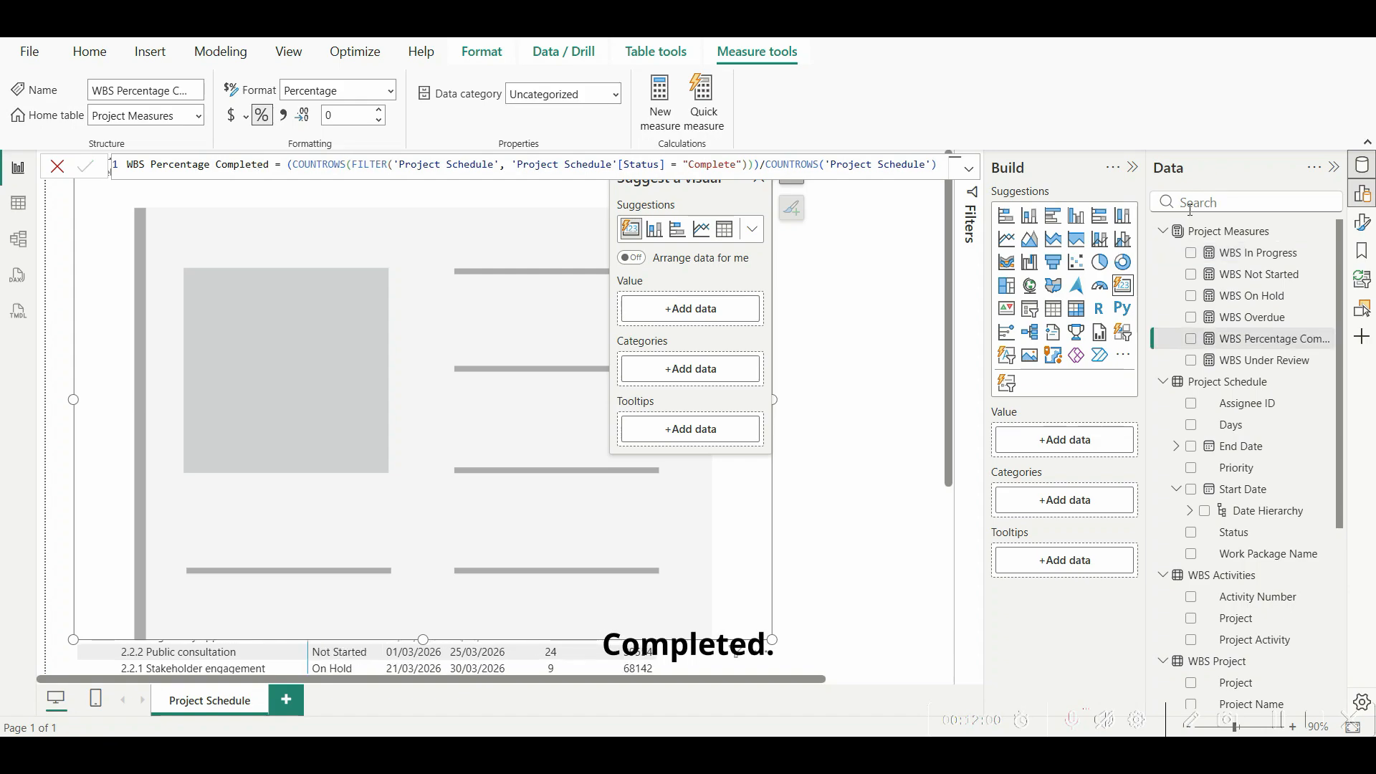
# Step: Rename the WBS Overdue measure to WBS Percentage Overdue in its formula
pyautogui.click(1288, 324)
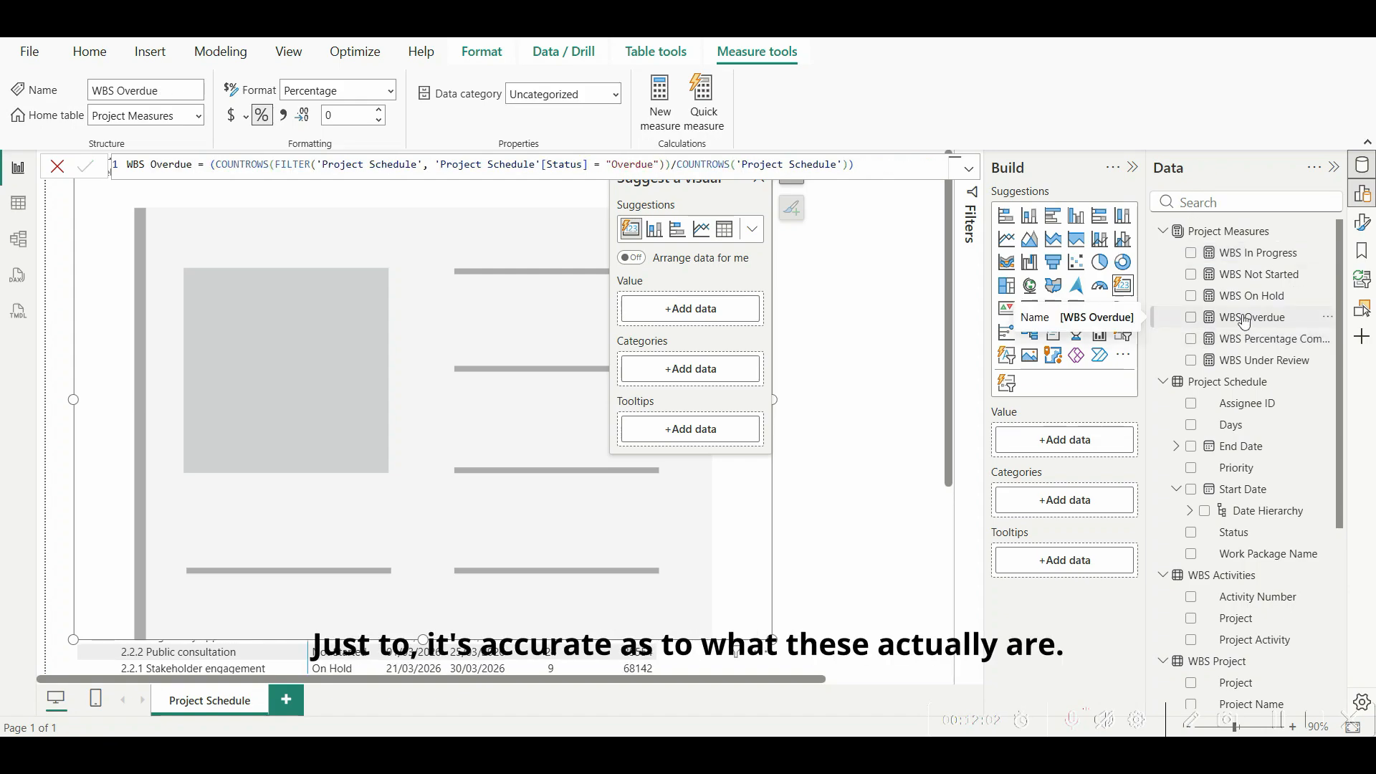
pyautogui.click(305, 166)
pyautogui.write('Percentage')
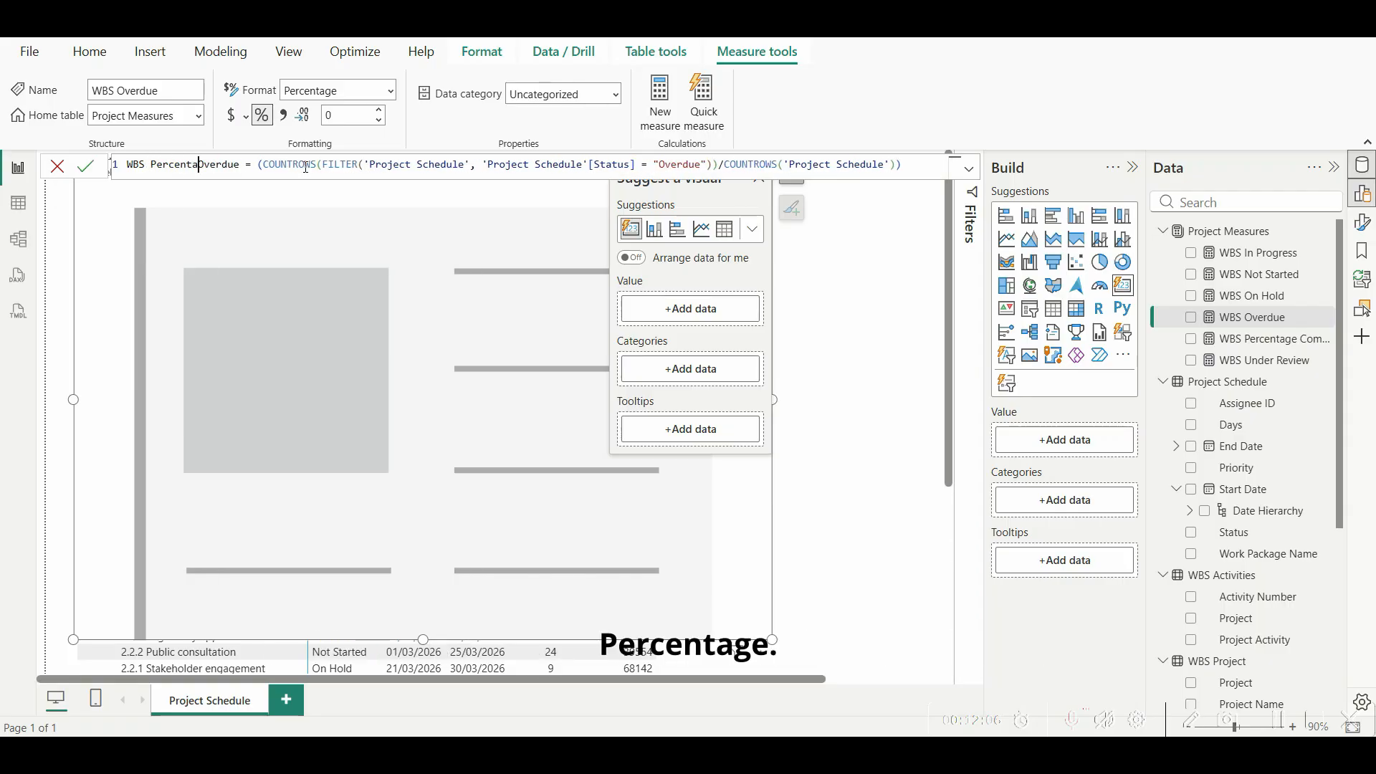
pyautogui.press('Return')
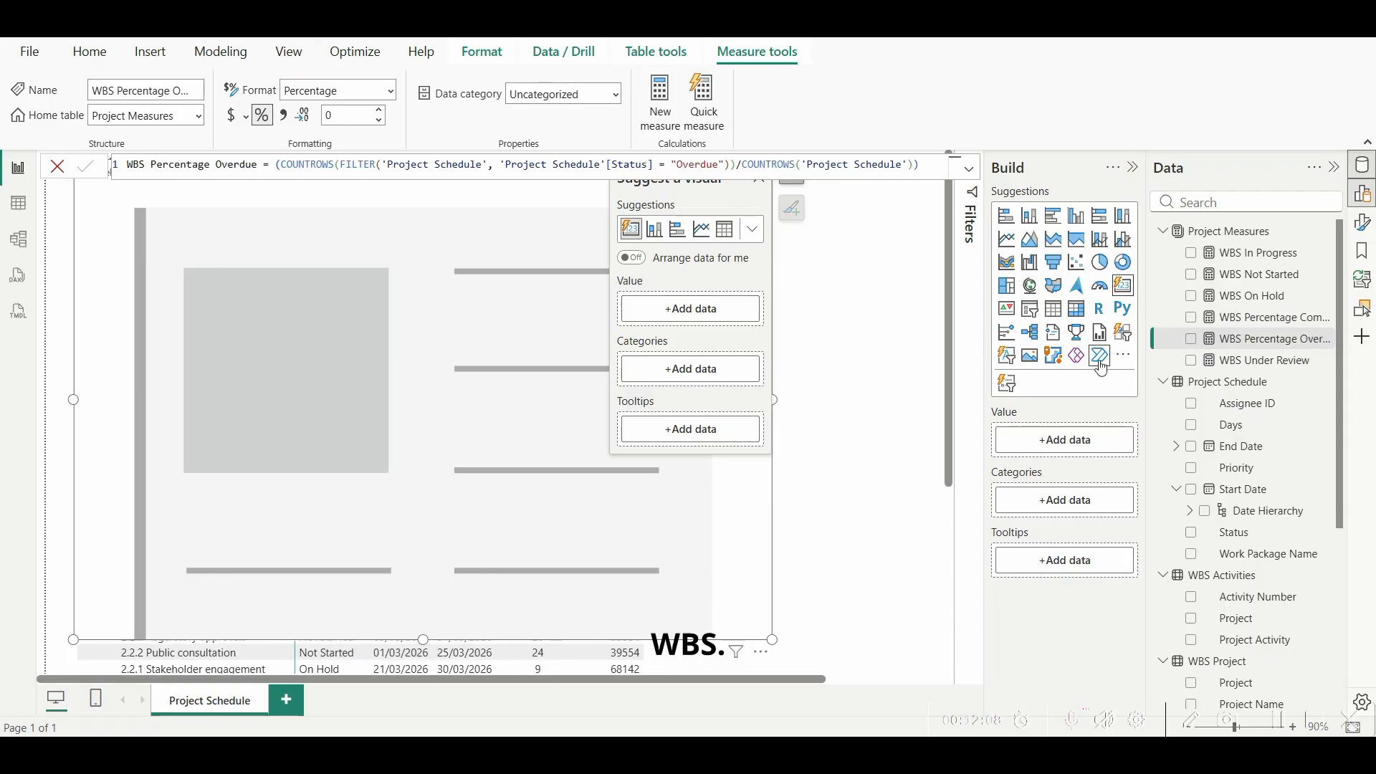
# Step: Rename the WBS Under Review measure to WBS Percentage Under Review in its formula
pyautogui.click(1242, 362)
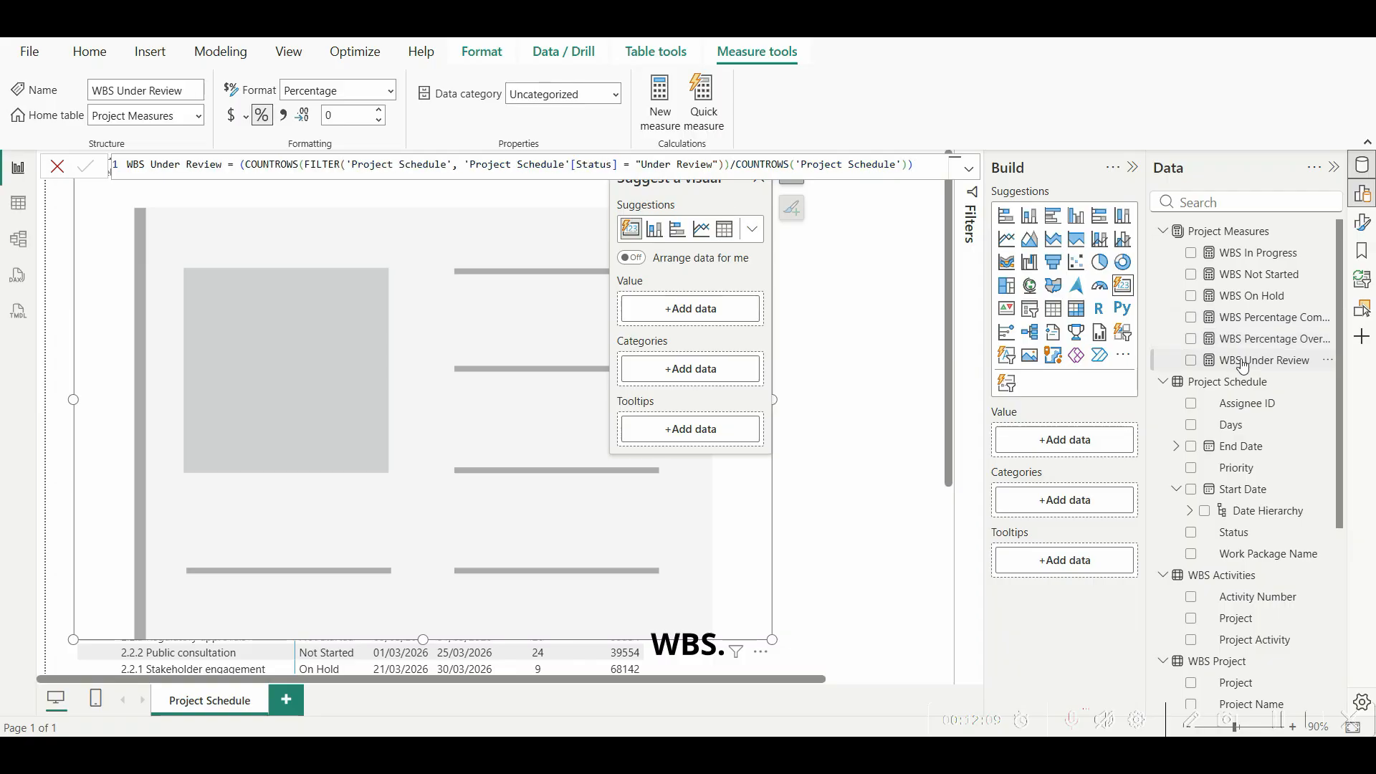
pyautogui.click(152, 166)
pyautogui.write('Percentage')
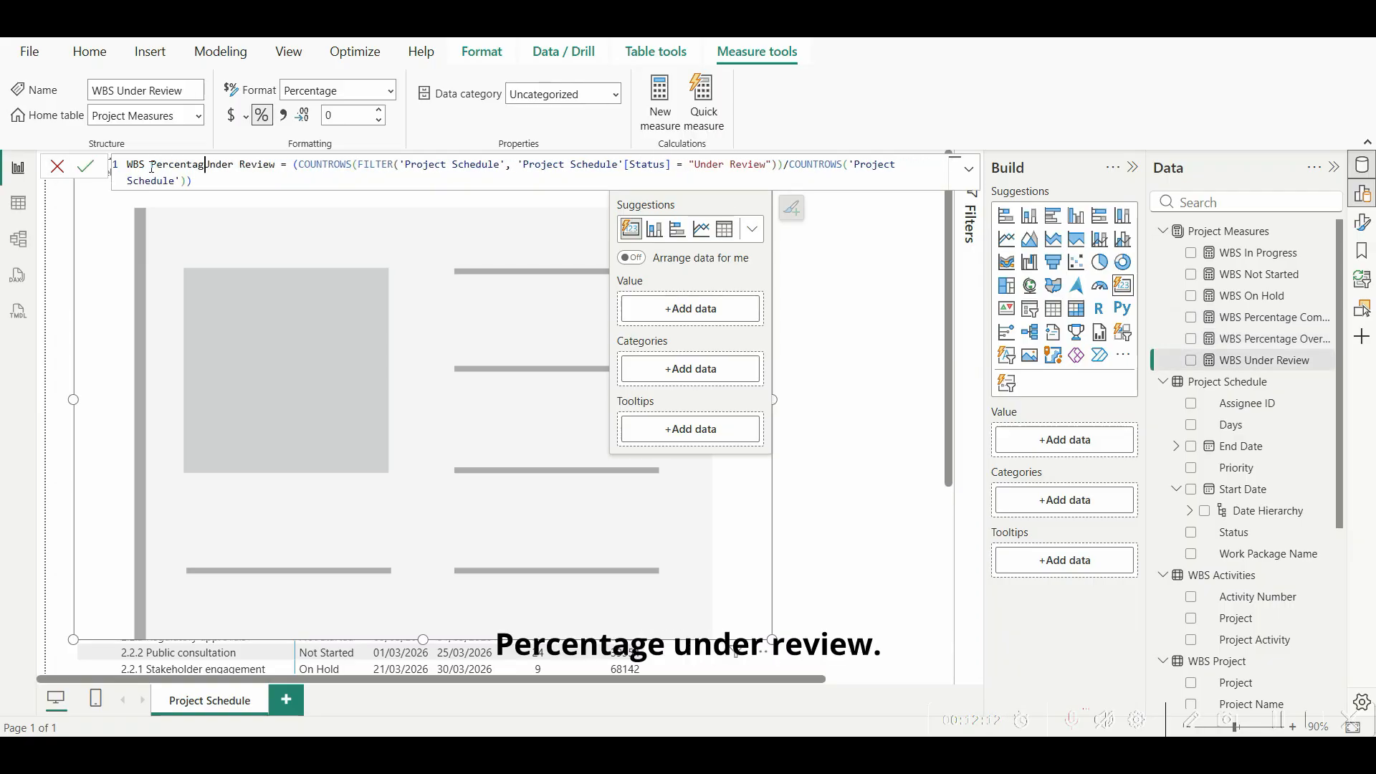
pyautogui.press('Return')
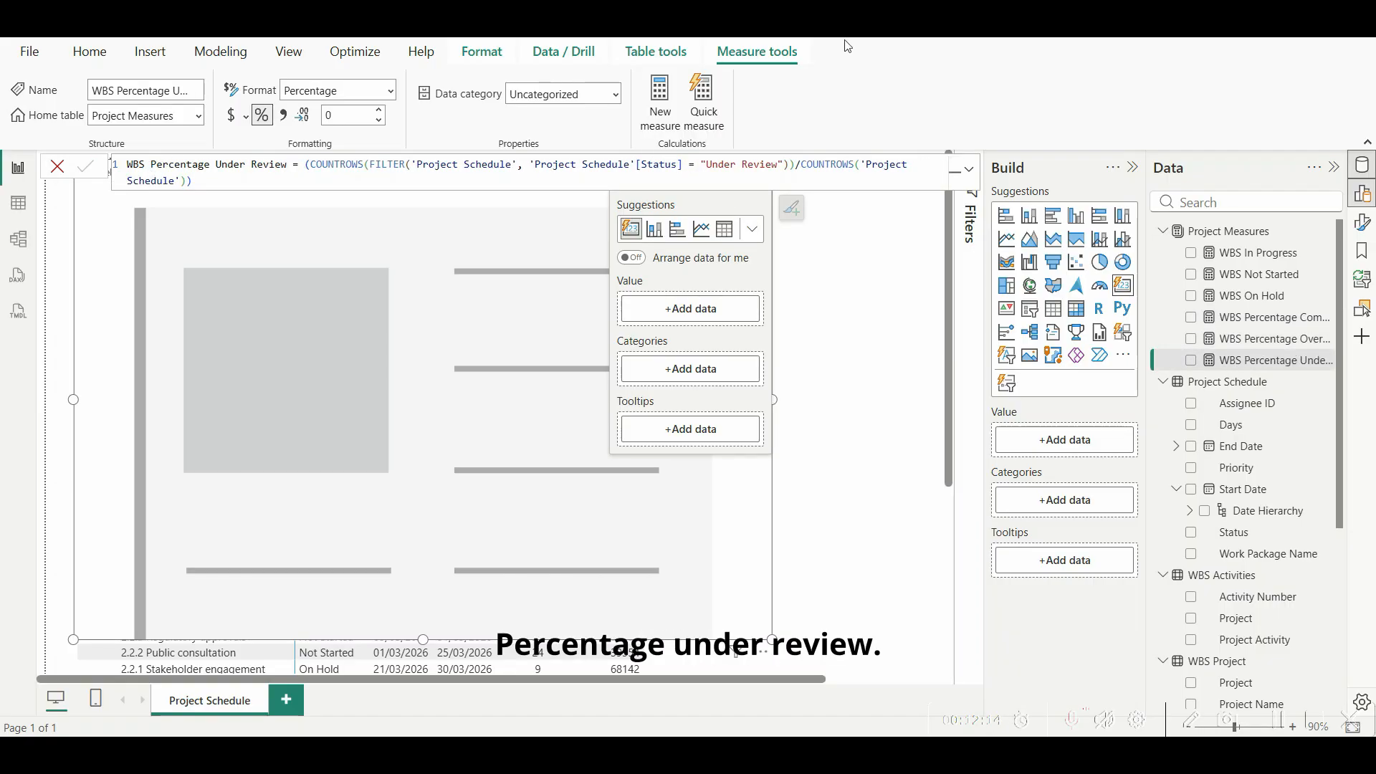
# Step: Rename the WBS On Hold measure to WBS Percentage On Hold in its formula
pyautogui.click(1218, 297)
pyautogui.click(151, 165)
pyautogui.write('Percentage')
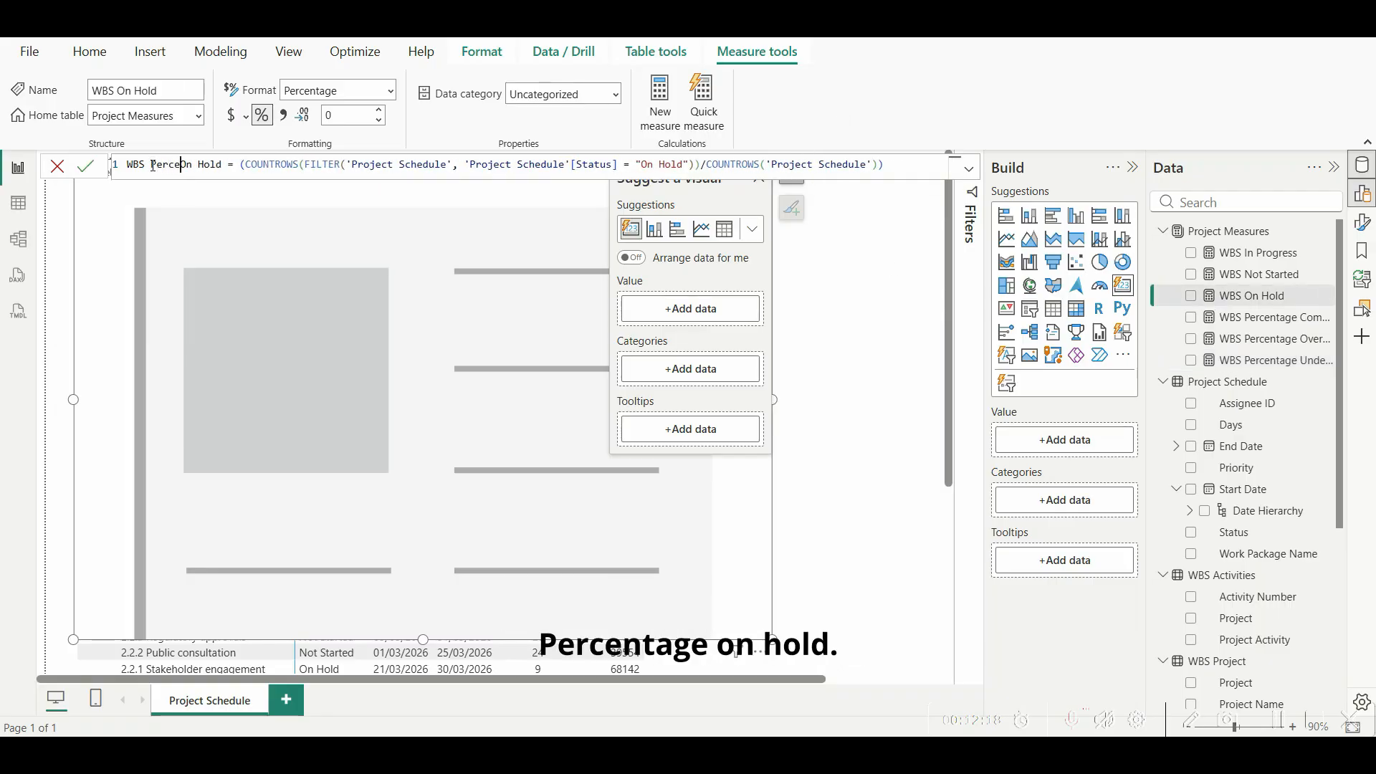
pyautogui.press('Return')
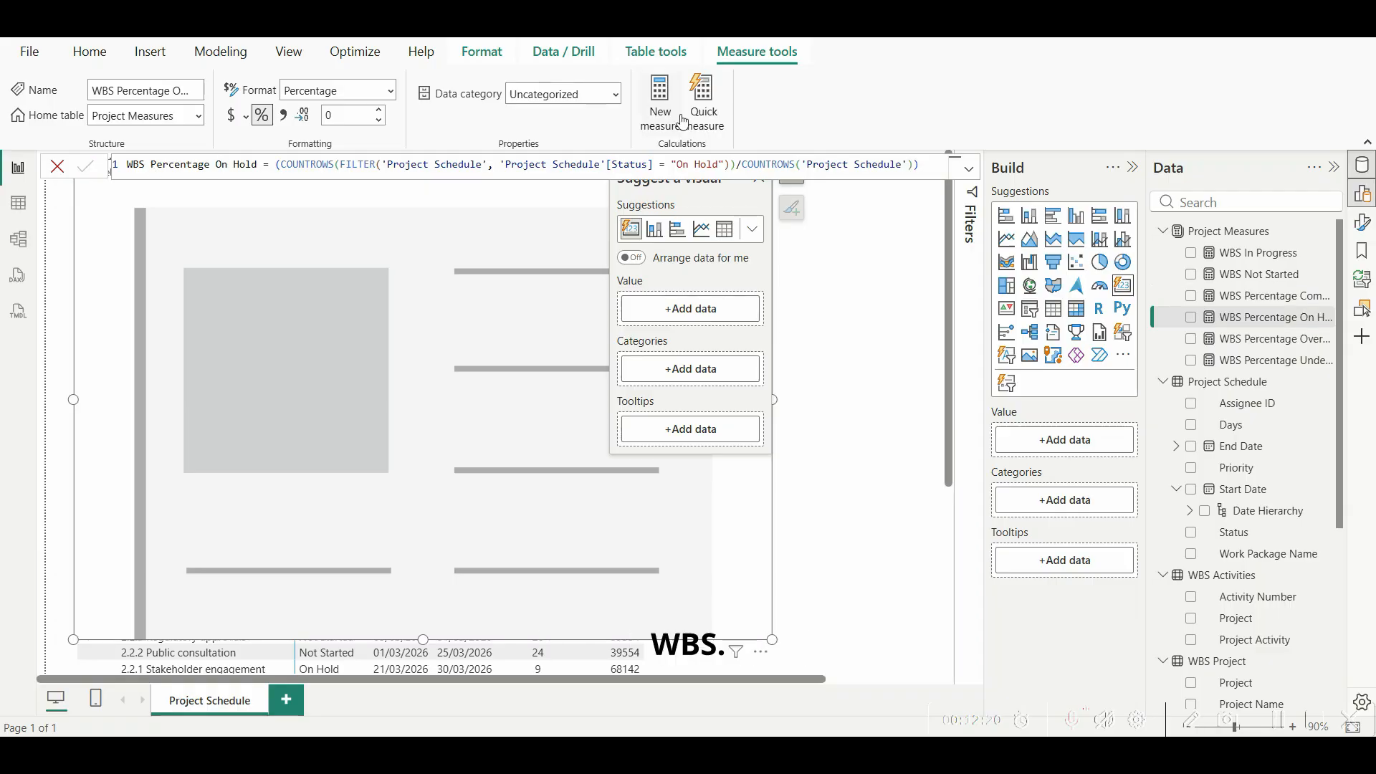
pyautogui.click(1241, 298)
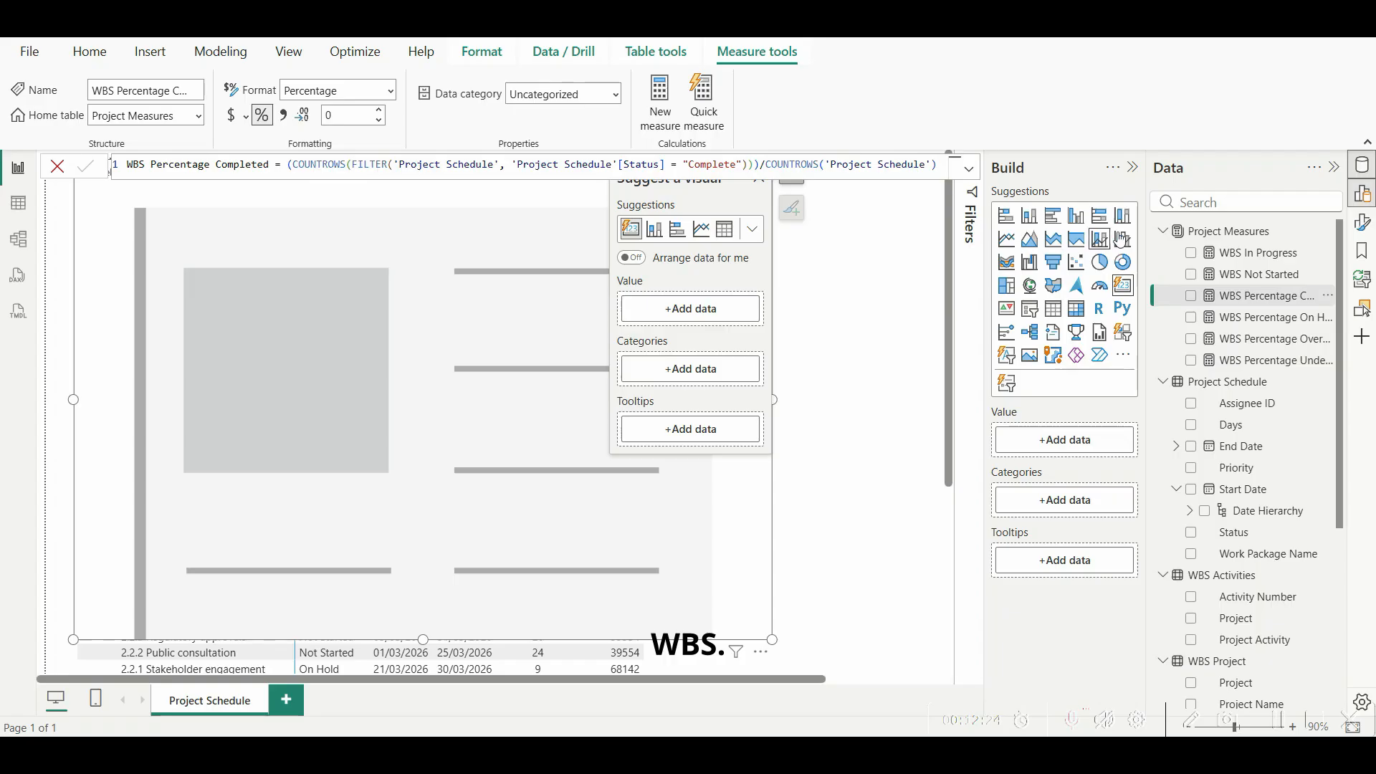
# Step: Rename the WBS Not Started measure to WBS Percentage Not Started in its formula
pyautogui.click(1247, 275)
pyautogui.click(140, 164)
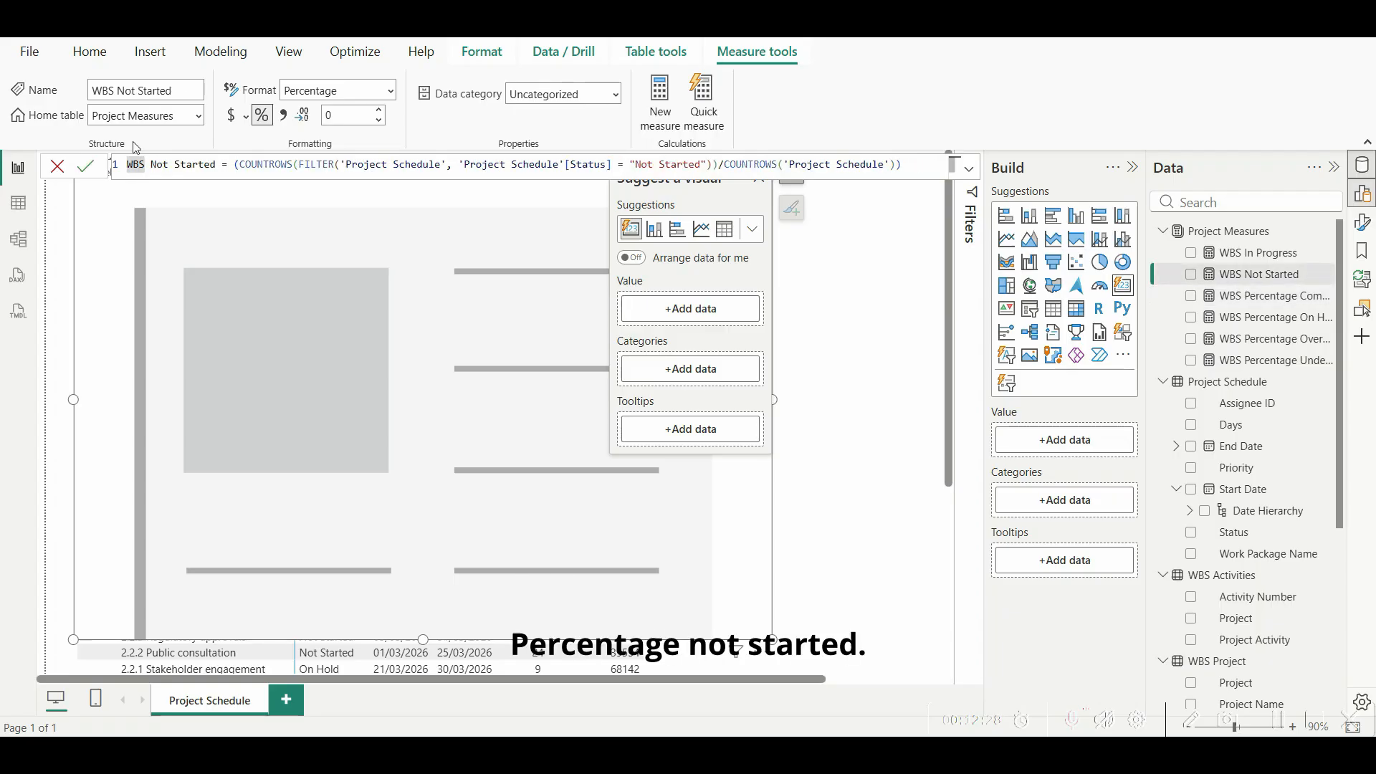
pyautogui.write('Percentage')
pyautogui.press('Return')
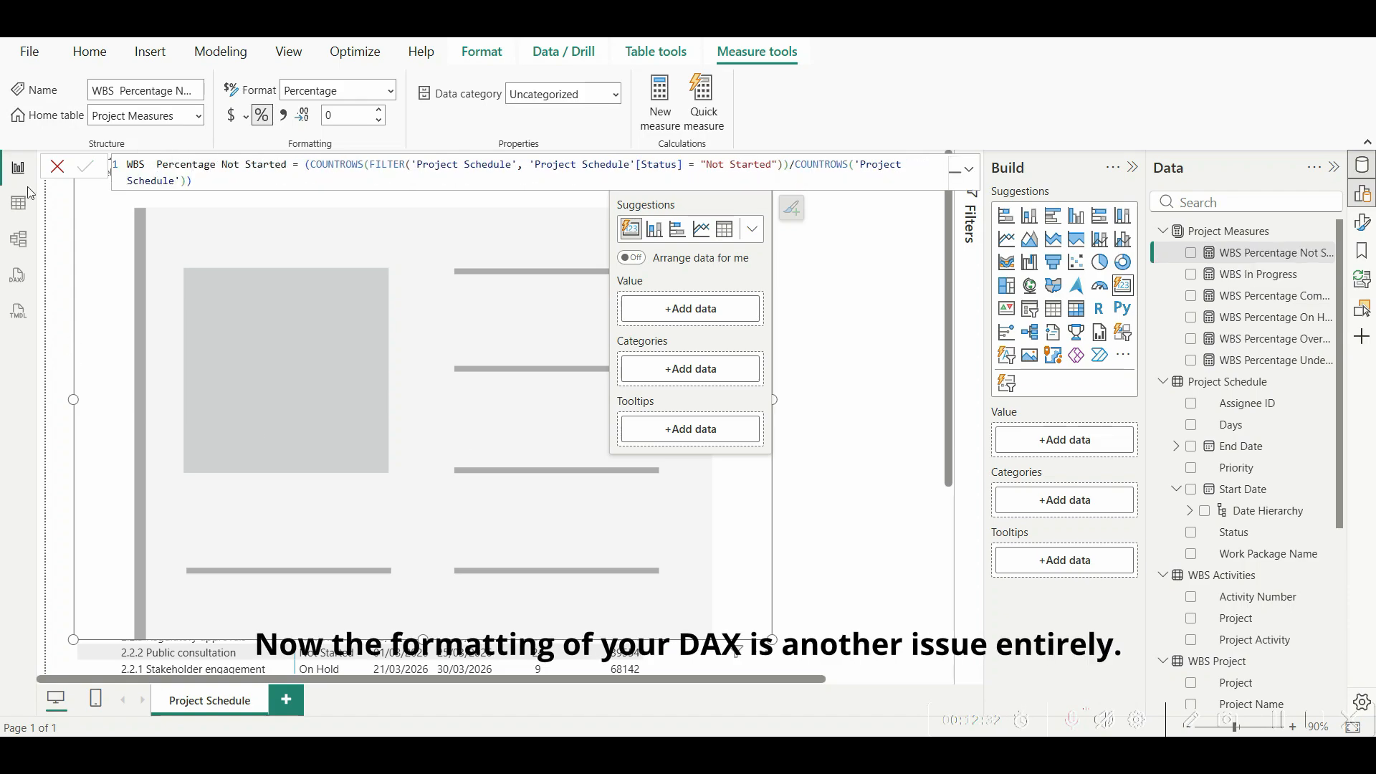
# Step: Rename the WBS In Progress measure to WBS Percentage In Progress in its formula
pyautogui.click(1257, 274)
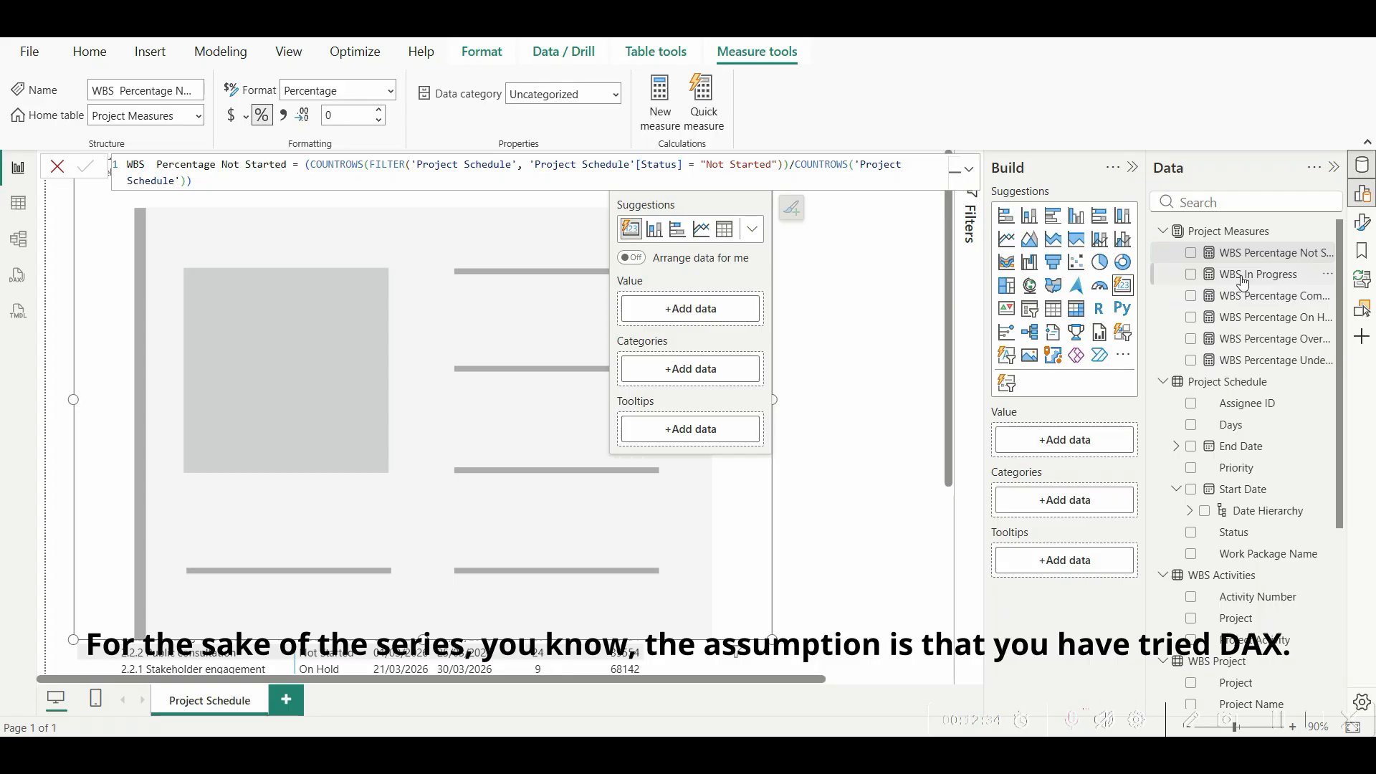
pyautogui.click(148, 164)
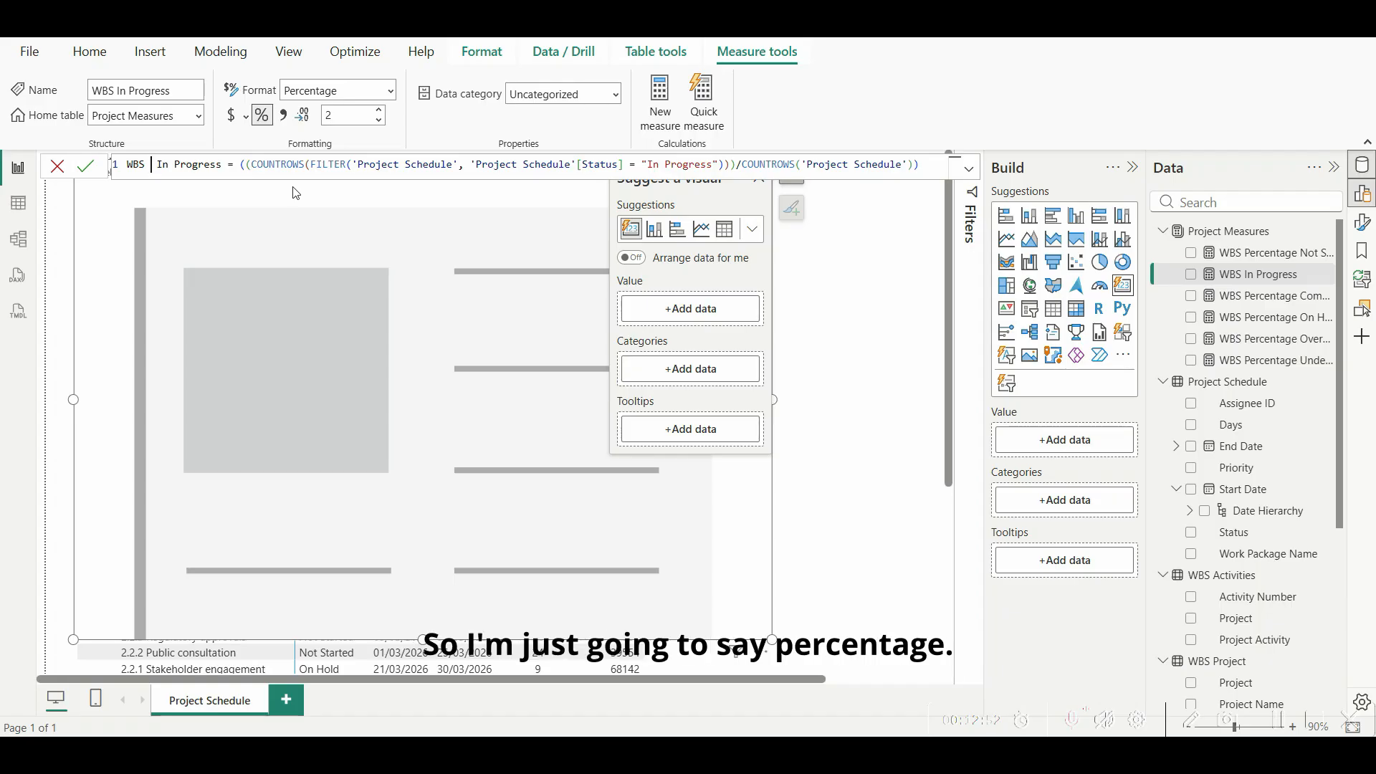
pyautogui.write('Peren')
pyautogui.press('BackSpace')
pyautogui.press('BackSpace')
pyautogui.write('centage')
pyautogui.press('Return')
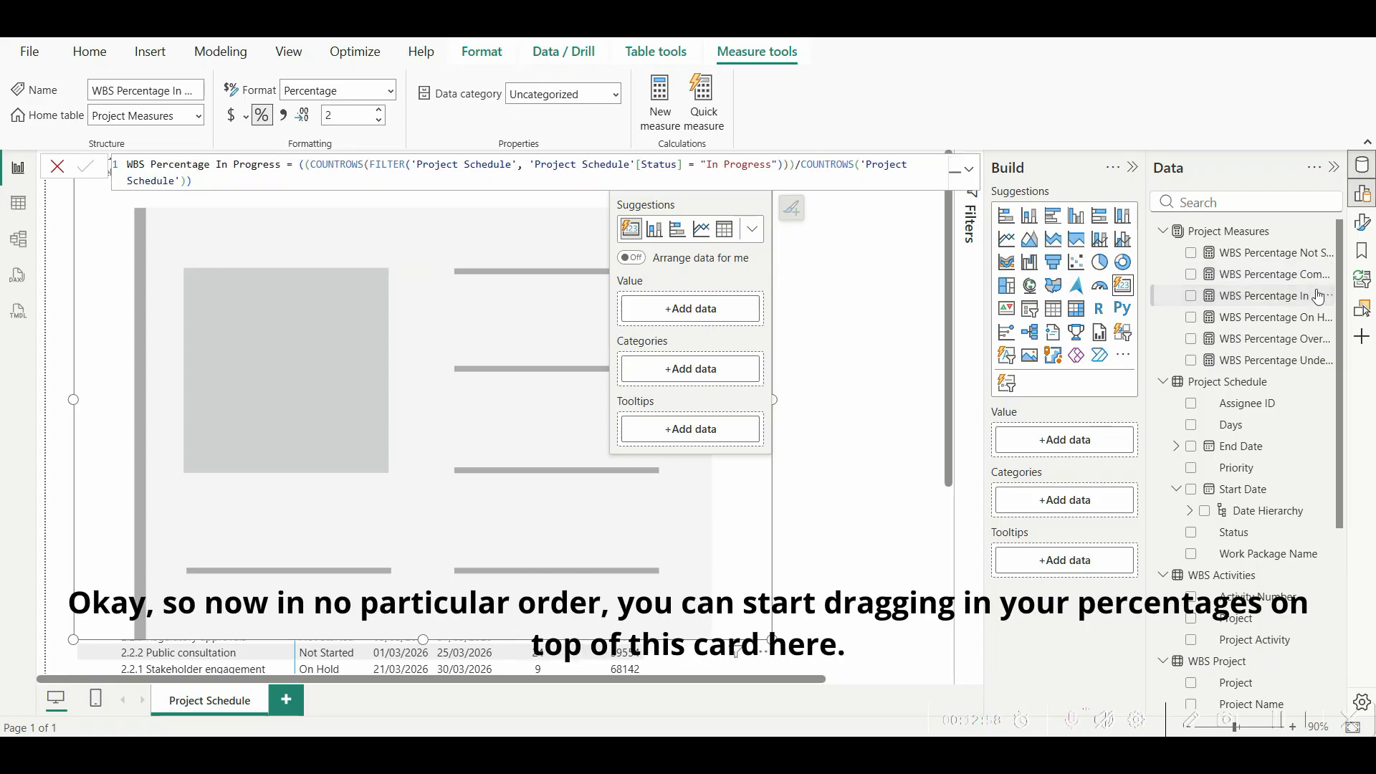
# Step: Add the WBS Percentage Not Started, Completed, In Progress, On Hold, Overdue and Under Review measures to the empty card as values, in that order
pyautogui.click(798, 349)
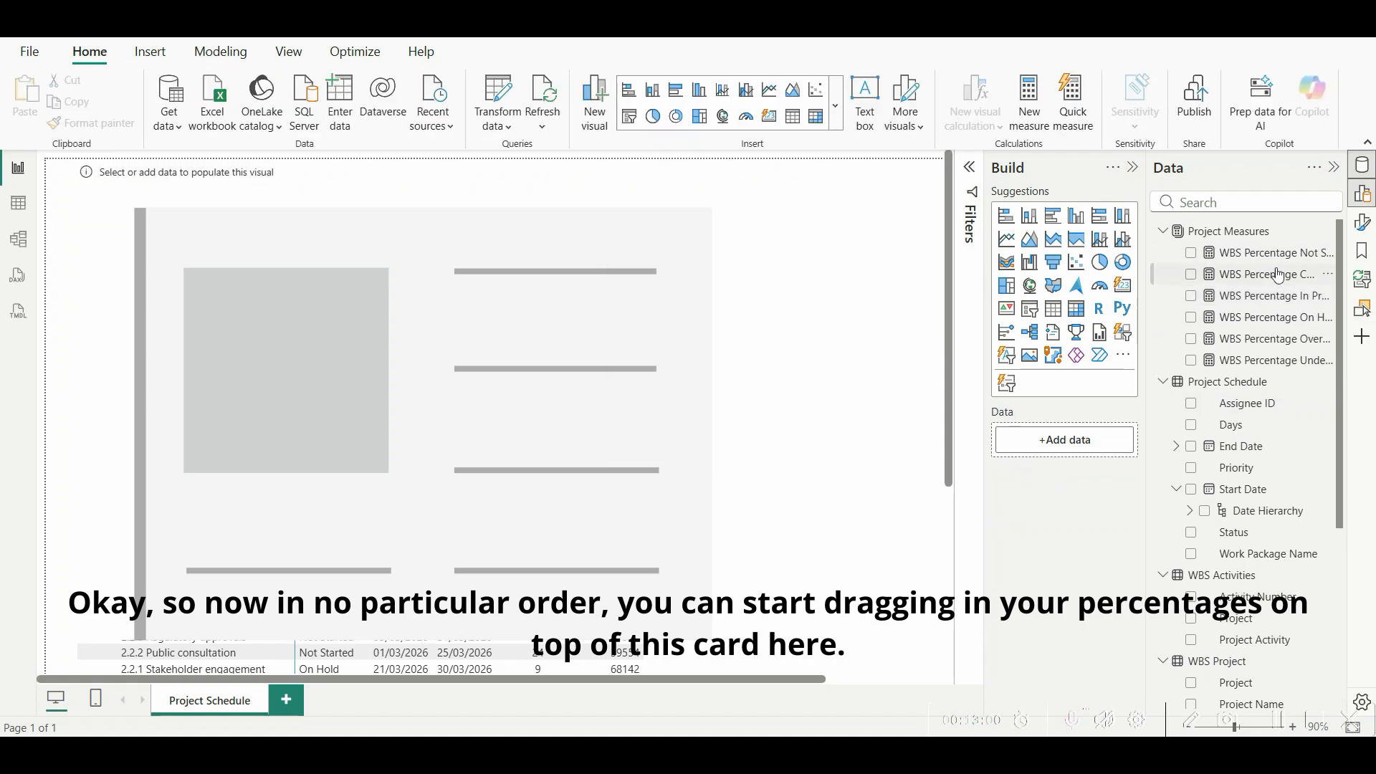
pyautogui.moveTo(1282, 256); pyautogui.dragTo(304, 289)
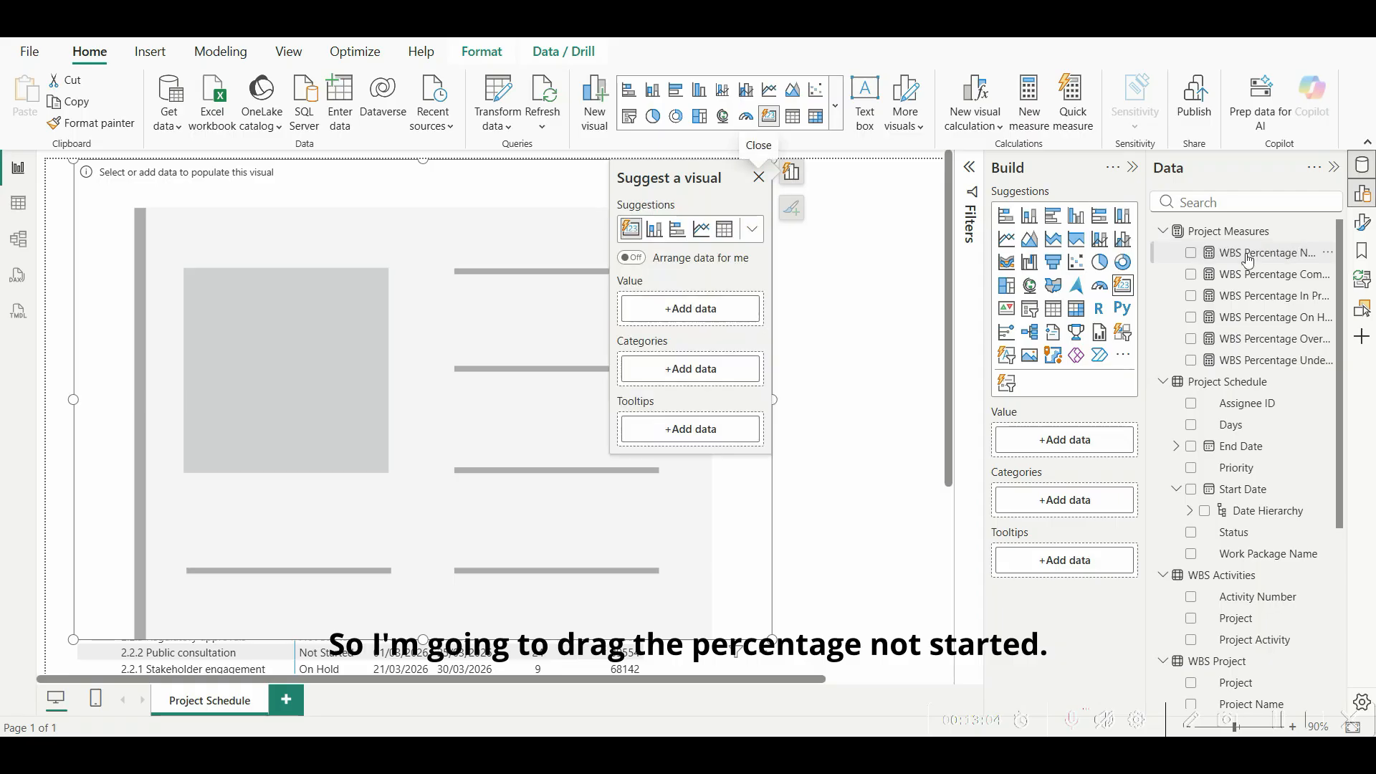
pyautogui.moveTo(1273, 258); pyautogui.dragTo(295, 286)
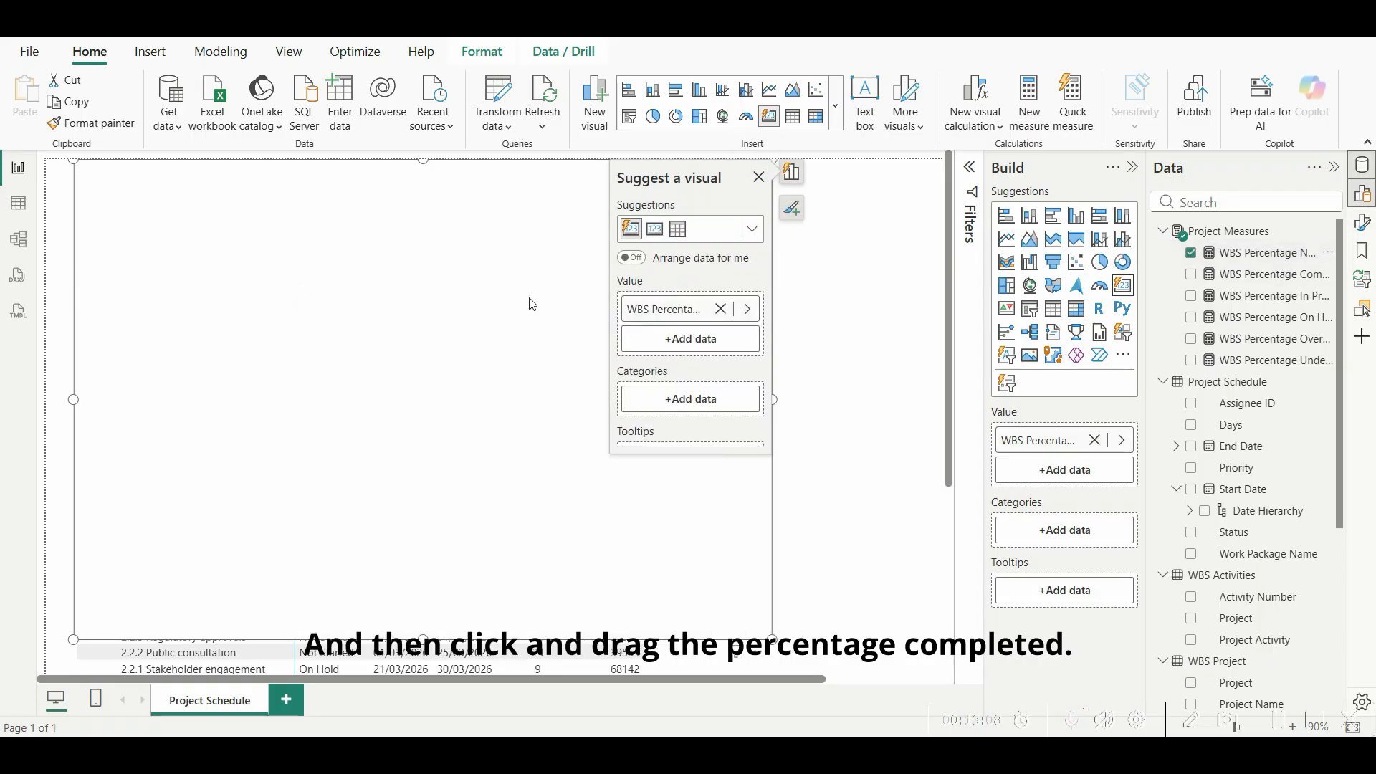
pyautogui.moveTo(1303, 281); pyautogui.dragTo(508, 348)
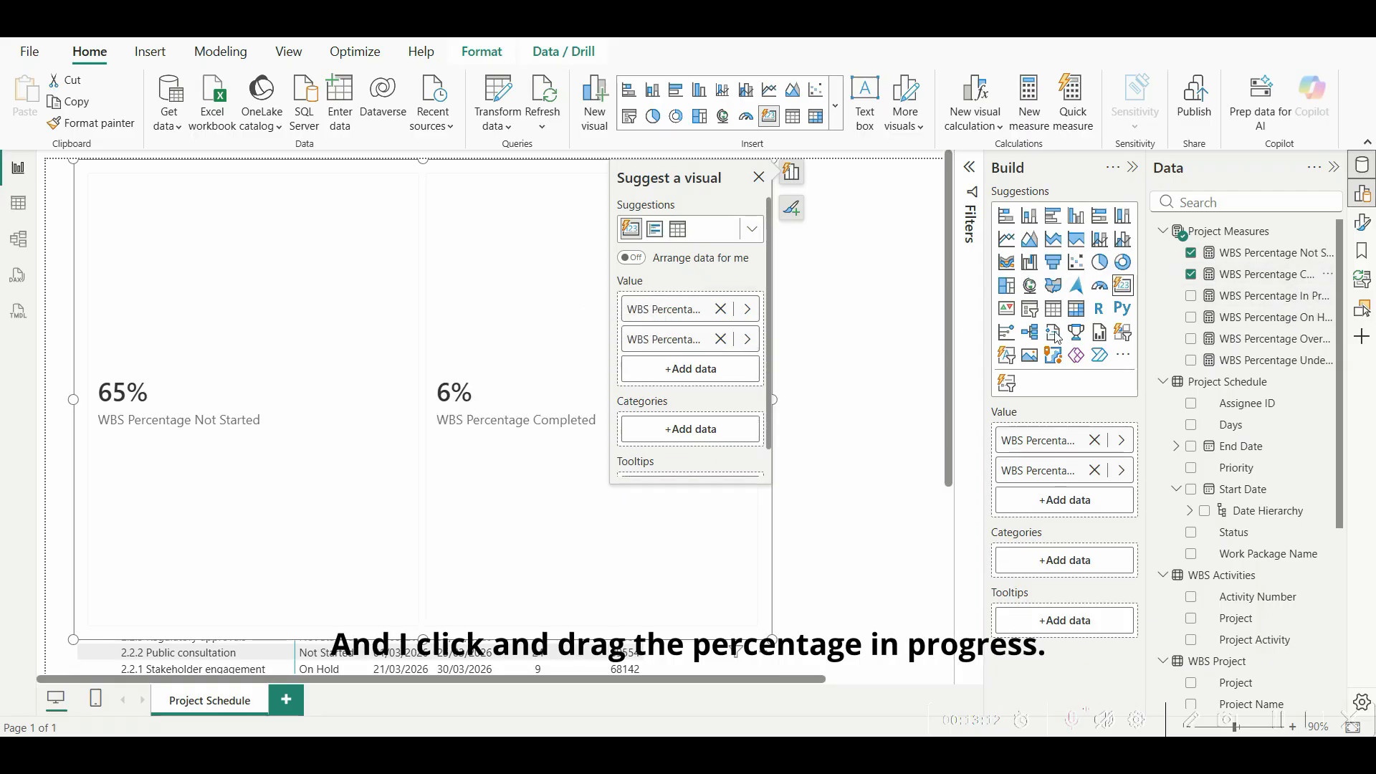
pyautogui.moveTo(1265, 297); pyautogui.dragTo(510, 330)
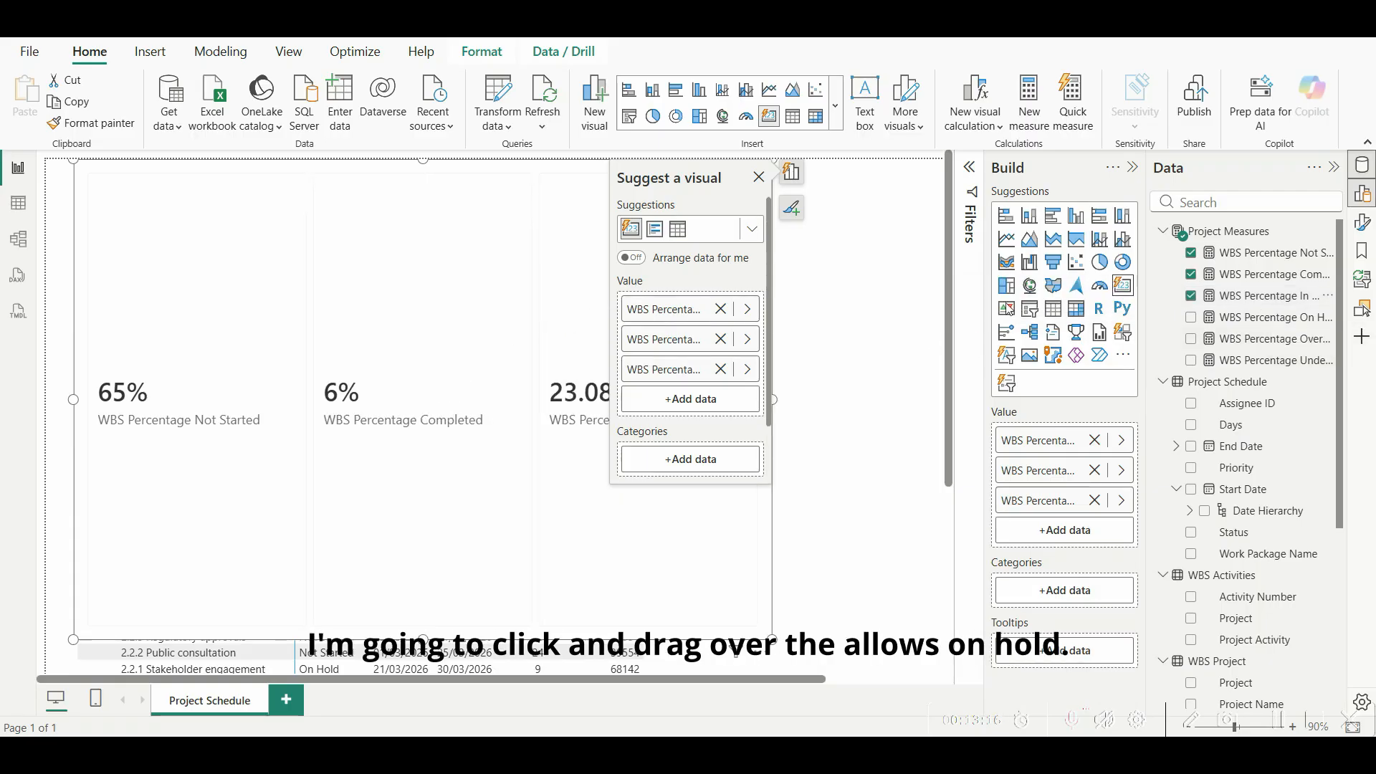
pyautogui.moveTo(1266, 316); pyautogui.dragTo(545, 398)
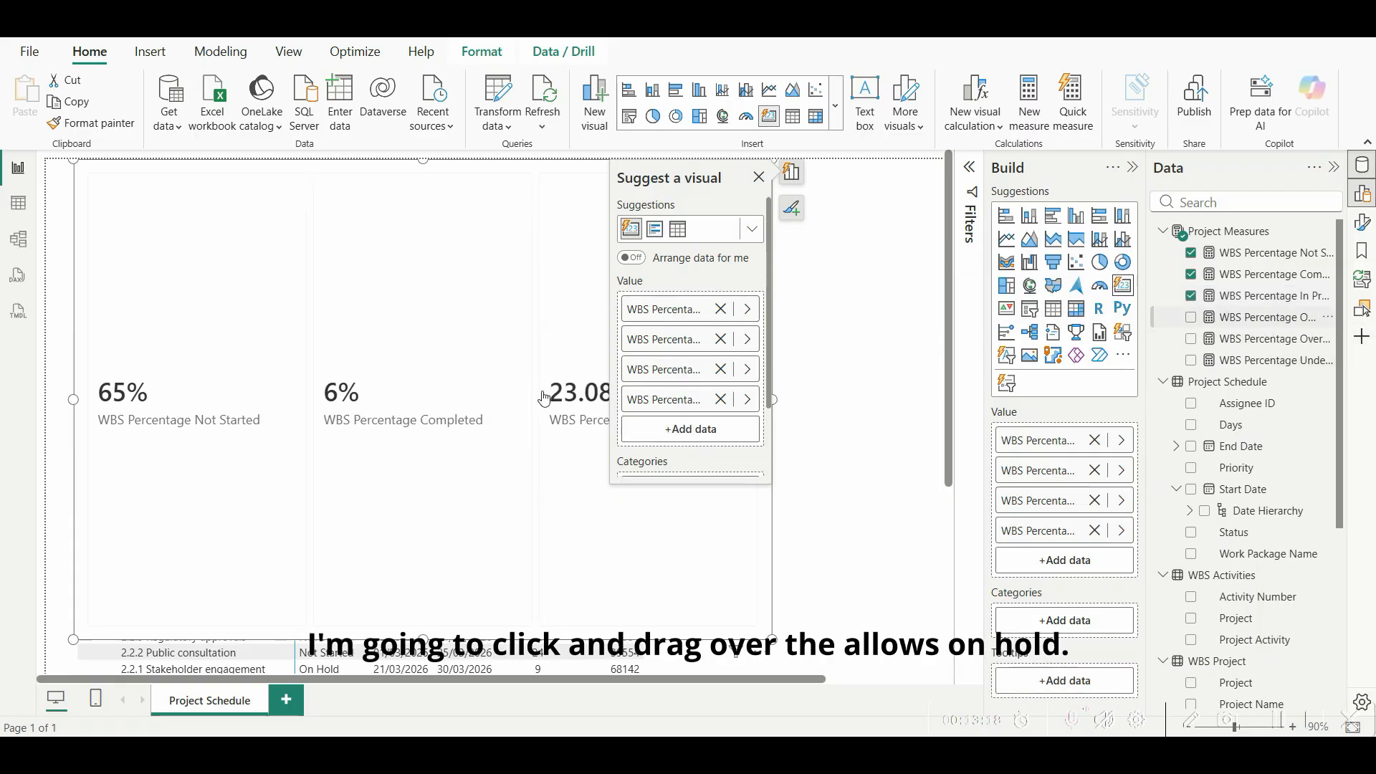
pyautogui.click(1267, 363)
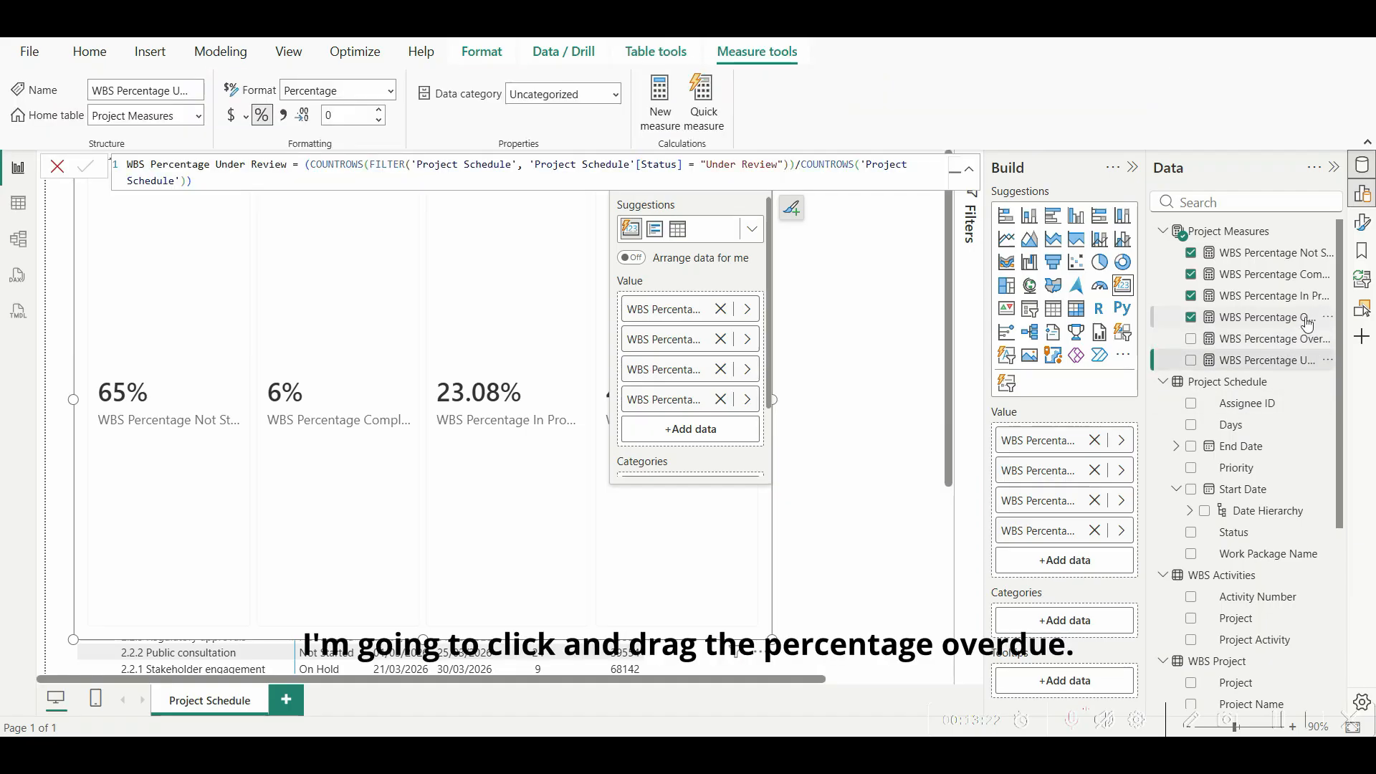
pyautogui.moveTo(1288, 346); pyautogui.dragTo(627, 452)
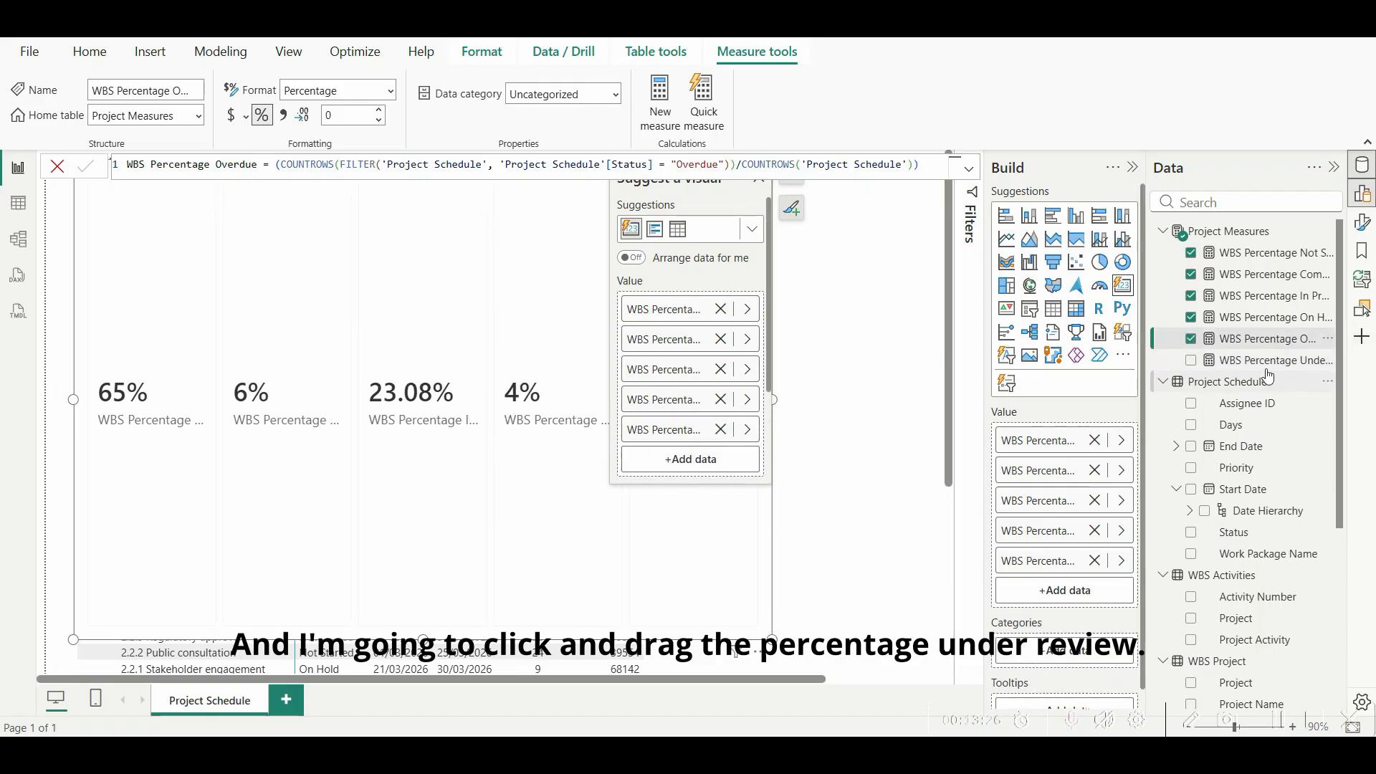
pyautogui.moveTo(1272, 364); pyautogui.dragTo(561, 488)
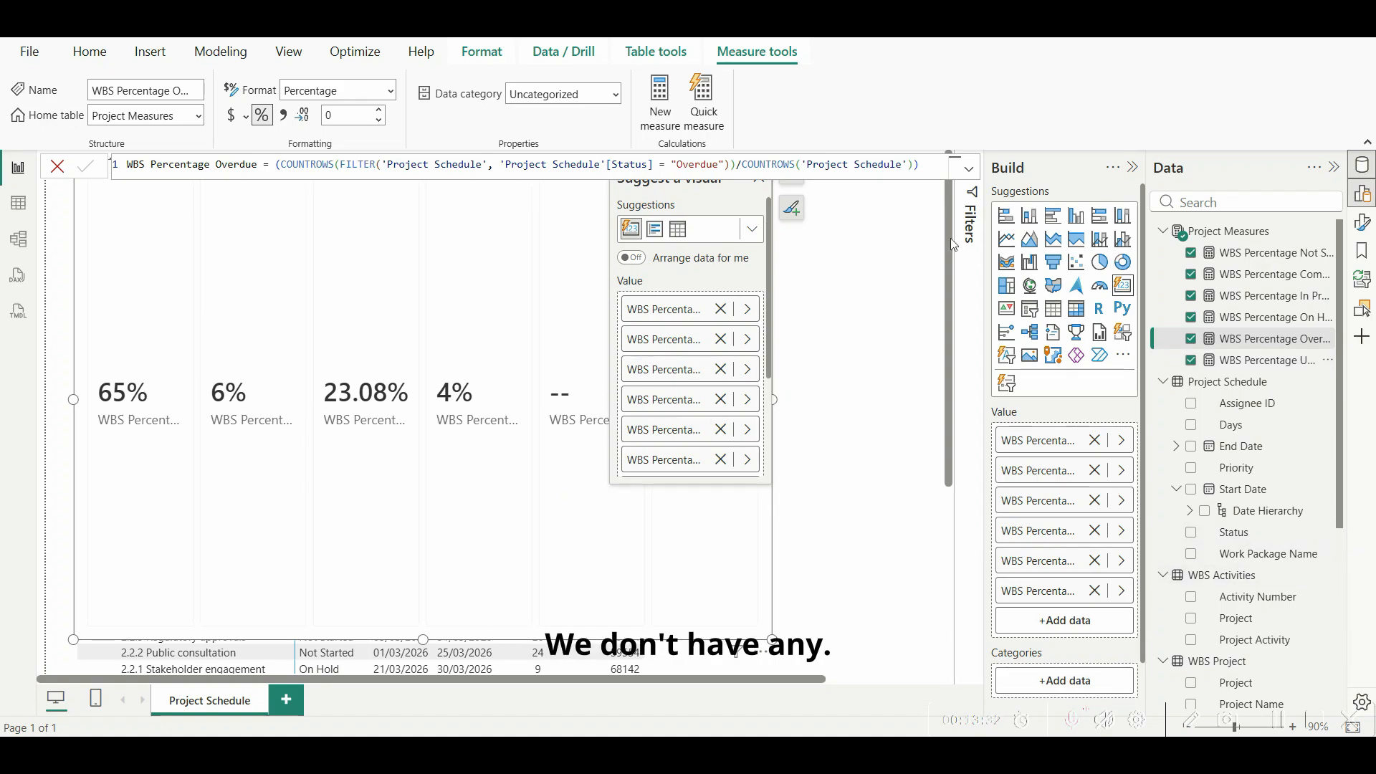
# Step: Resize the card so it is wider and slightly shorter, spanning the visible width of the report page
pyautogui.click(862, 435)
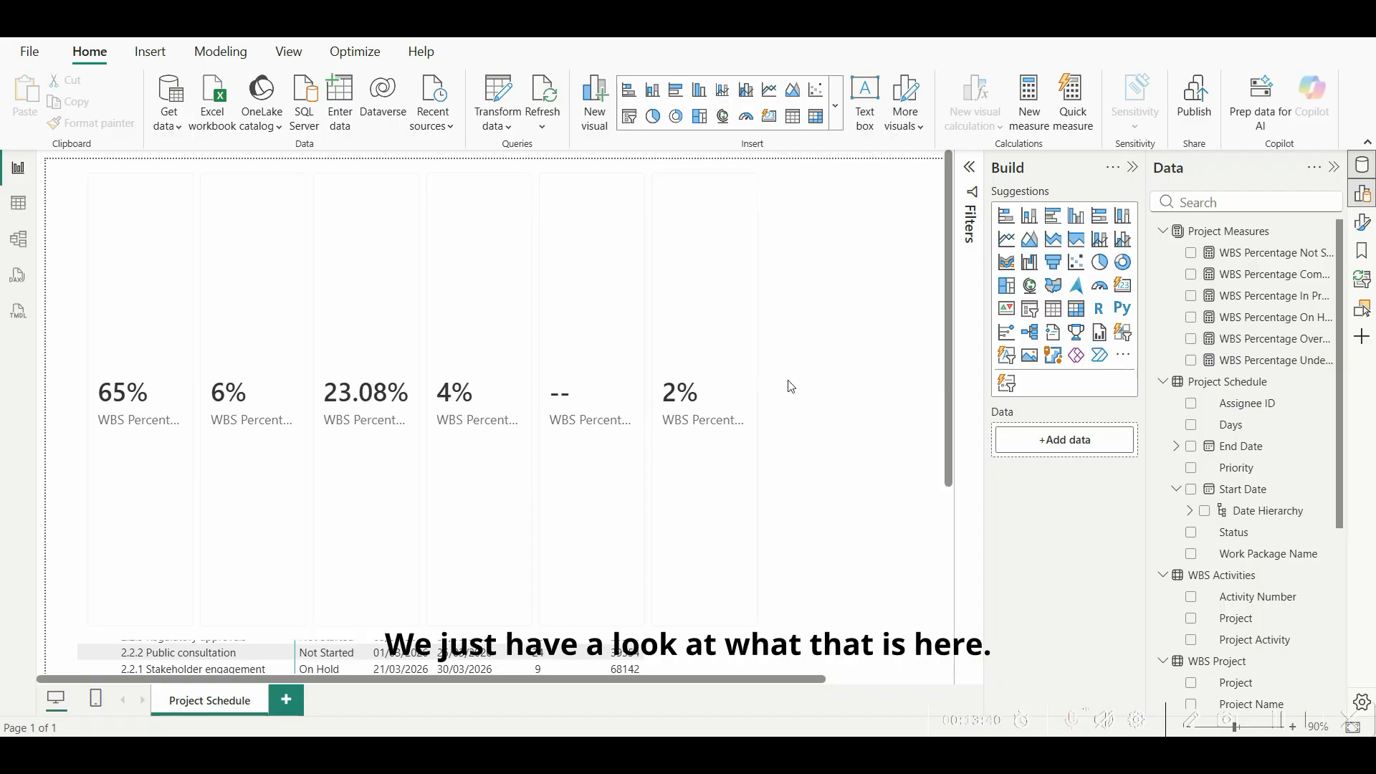
pyautogui.click(731, 488)
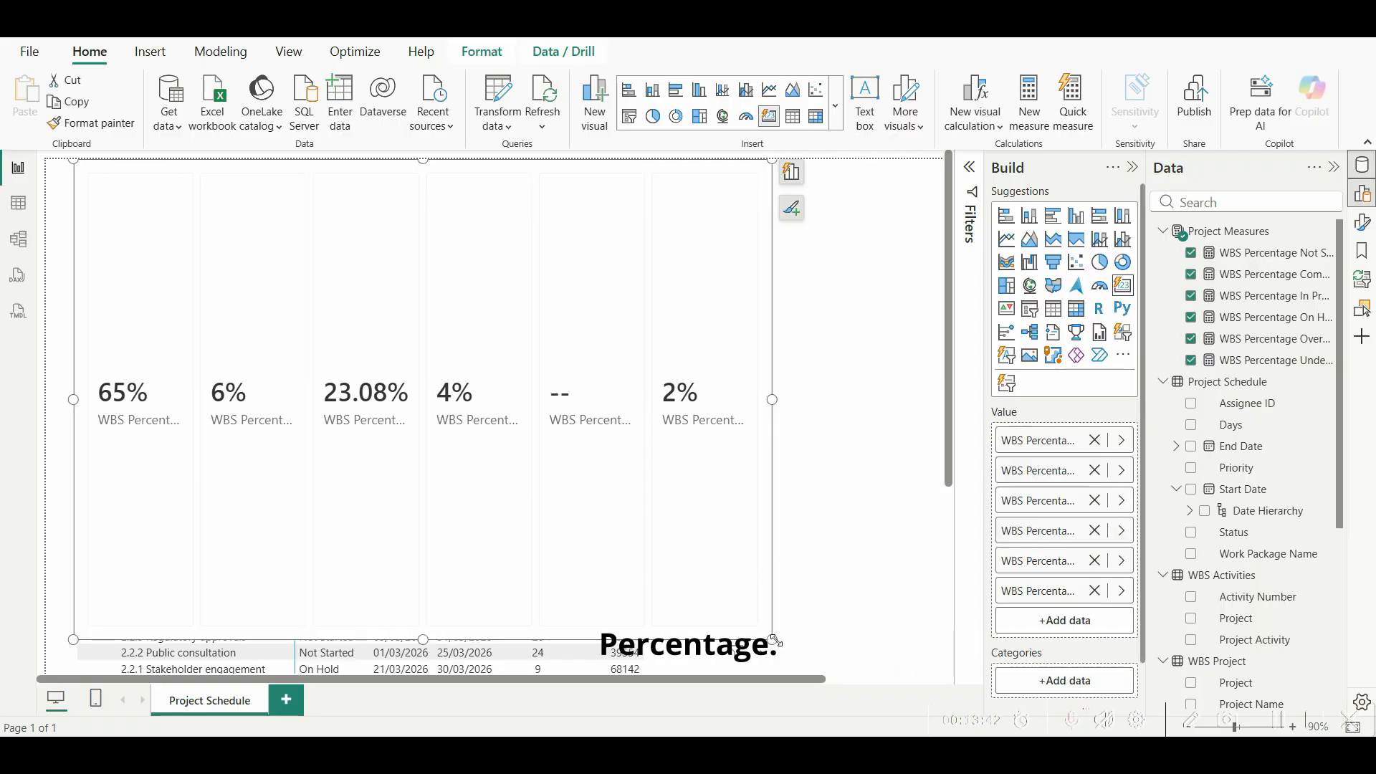
pyautogui.moveTo(772, 638); pyautogui.dragTo(944, 605)
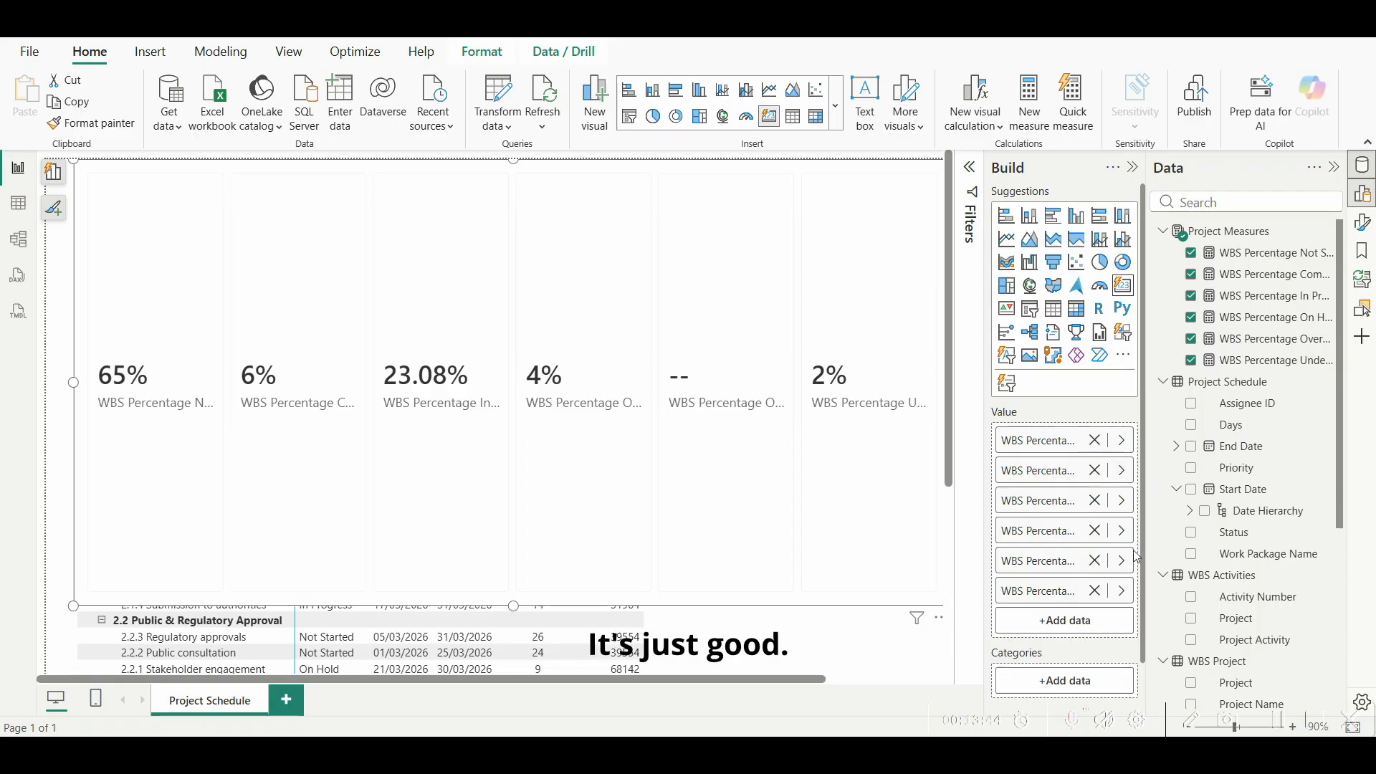
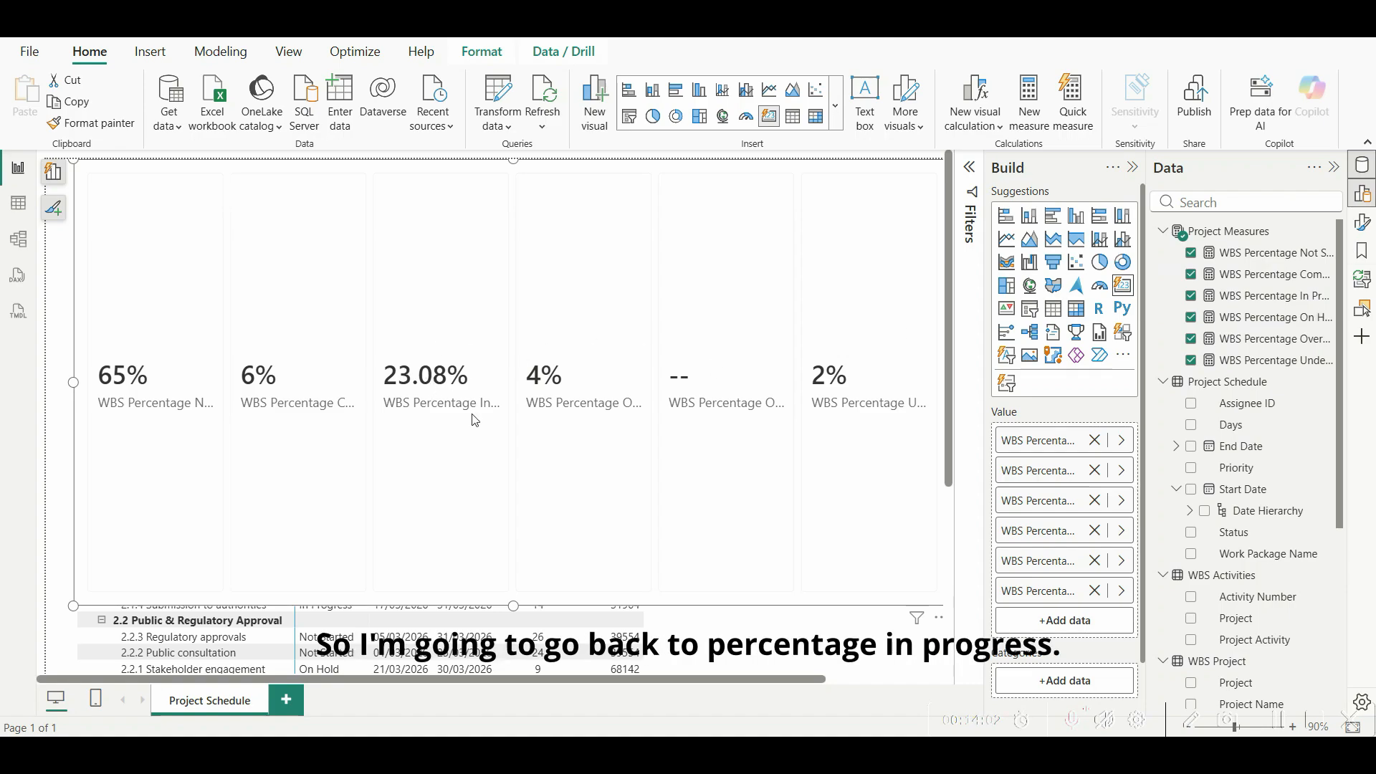
# Step: Set the WBS Percentage In Progress measure to 0 decimal places and check the decimal places of the other percentage measures
pyautogui.click(1265, 295)
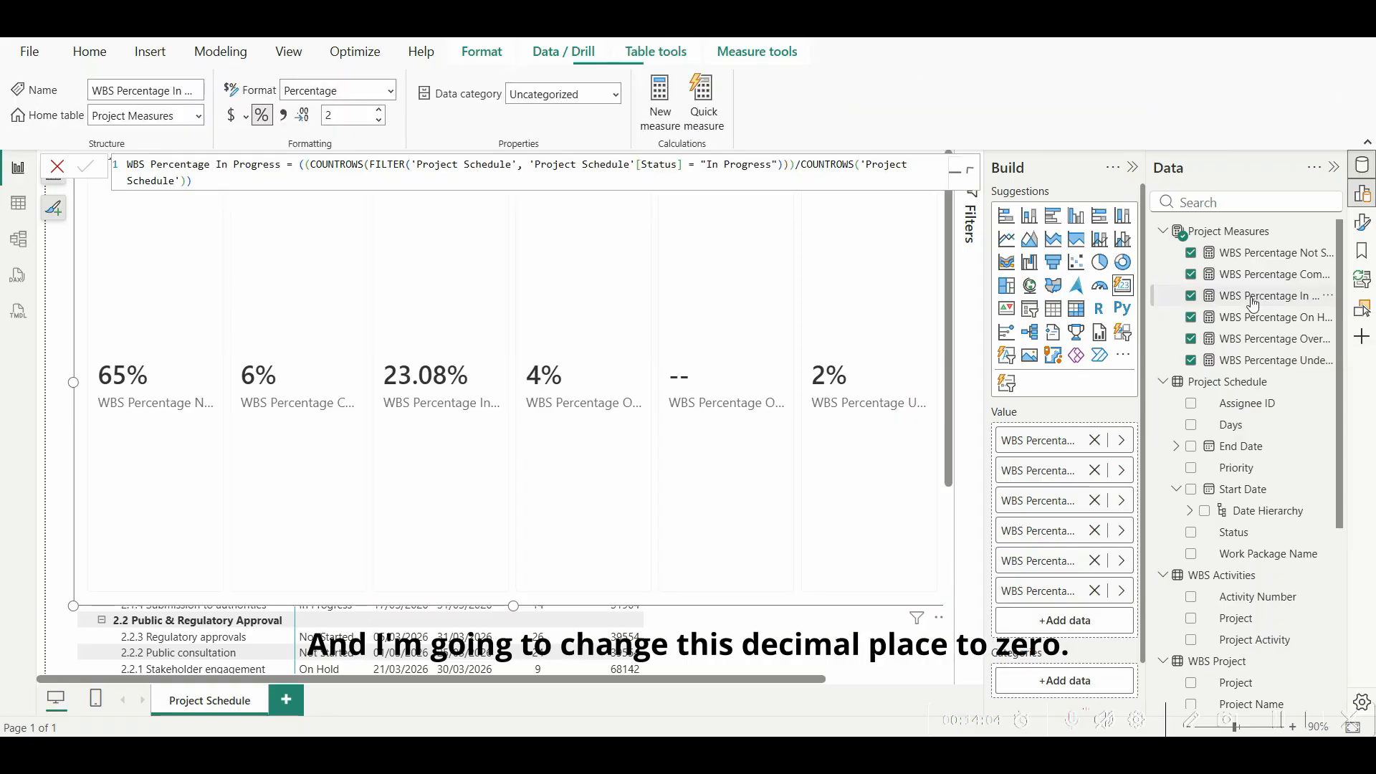
pyautogui.doubleClick(337, 117)
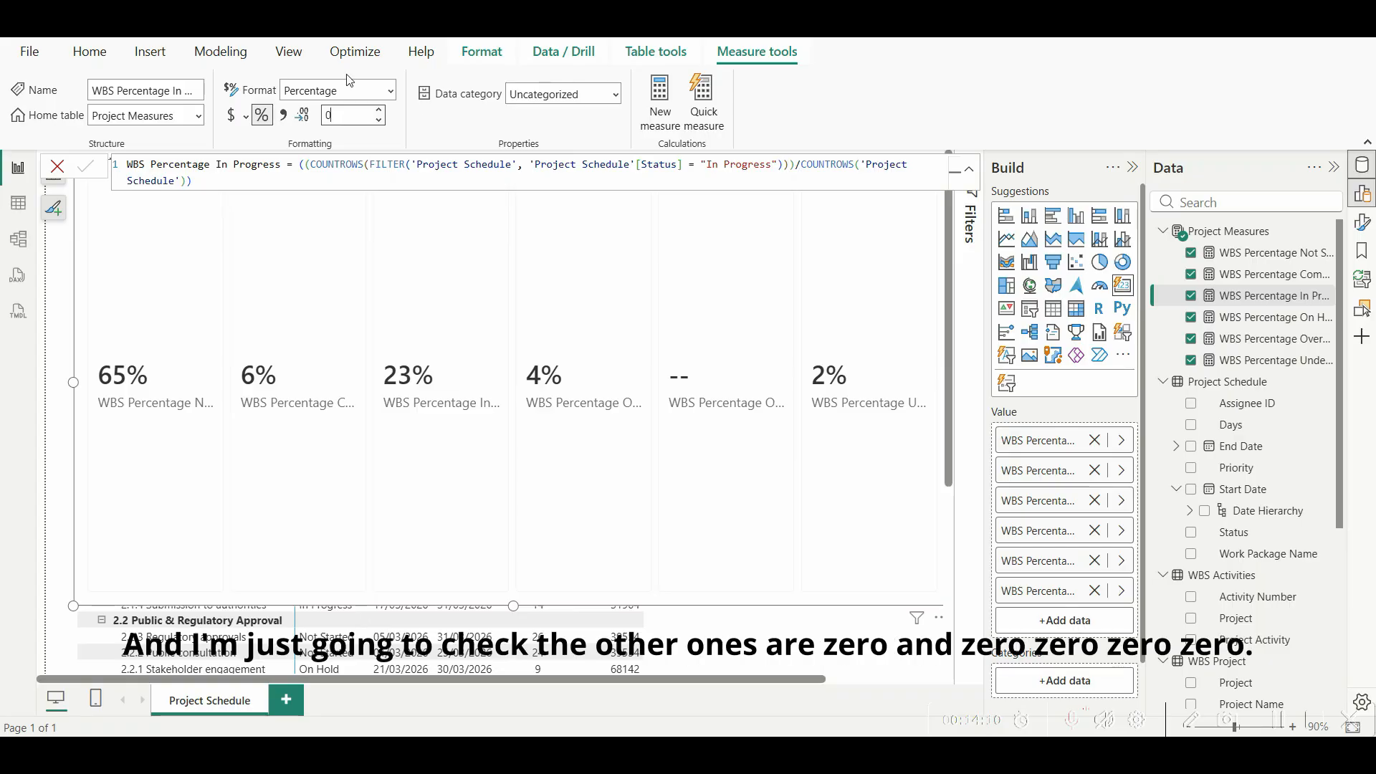
pyautogui.click(1277, 253)
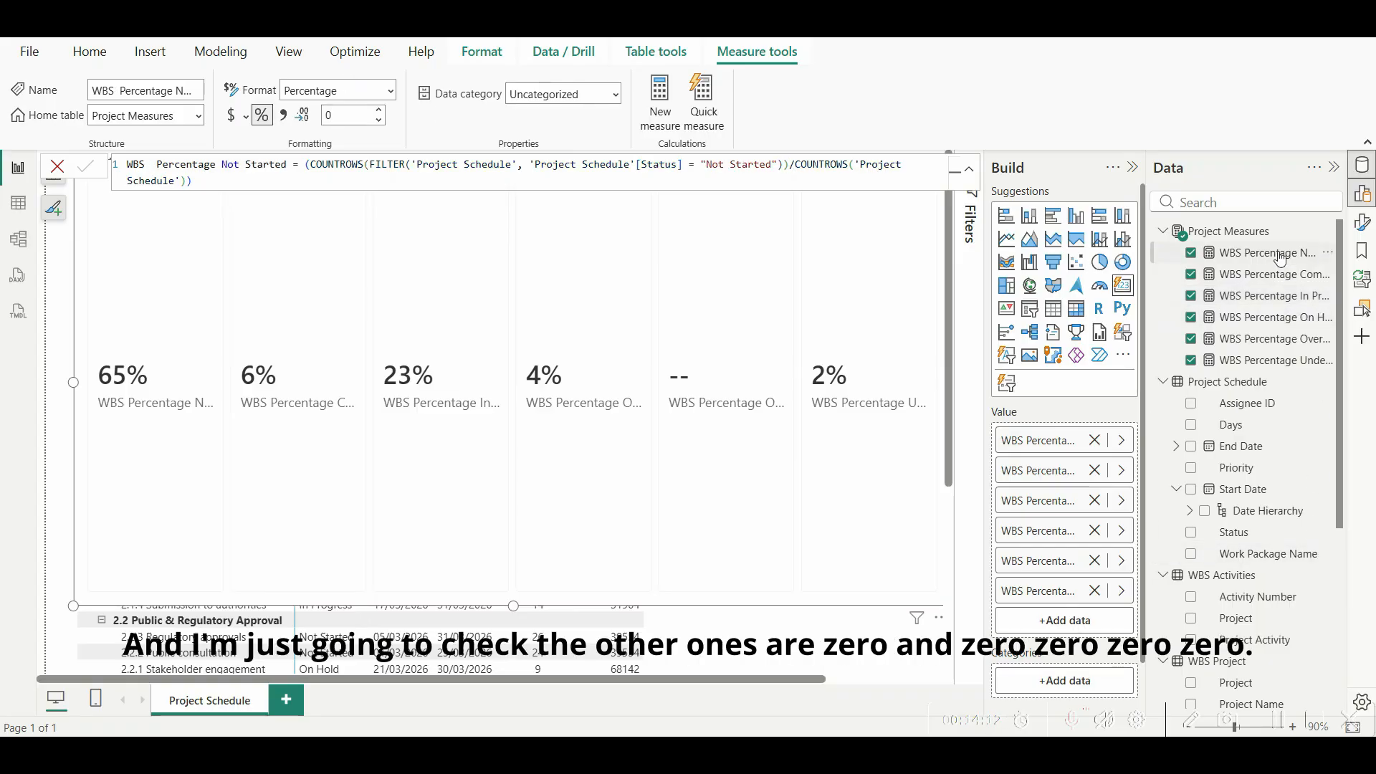
pyautogui.click(1272, 275)
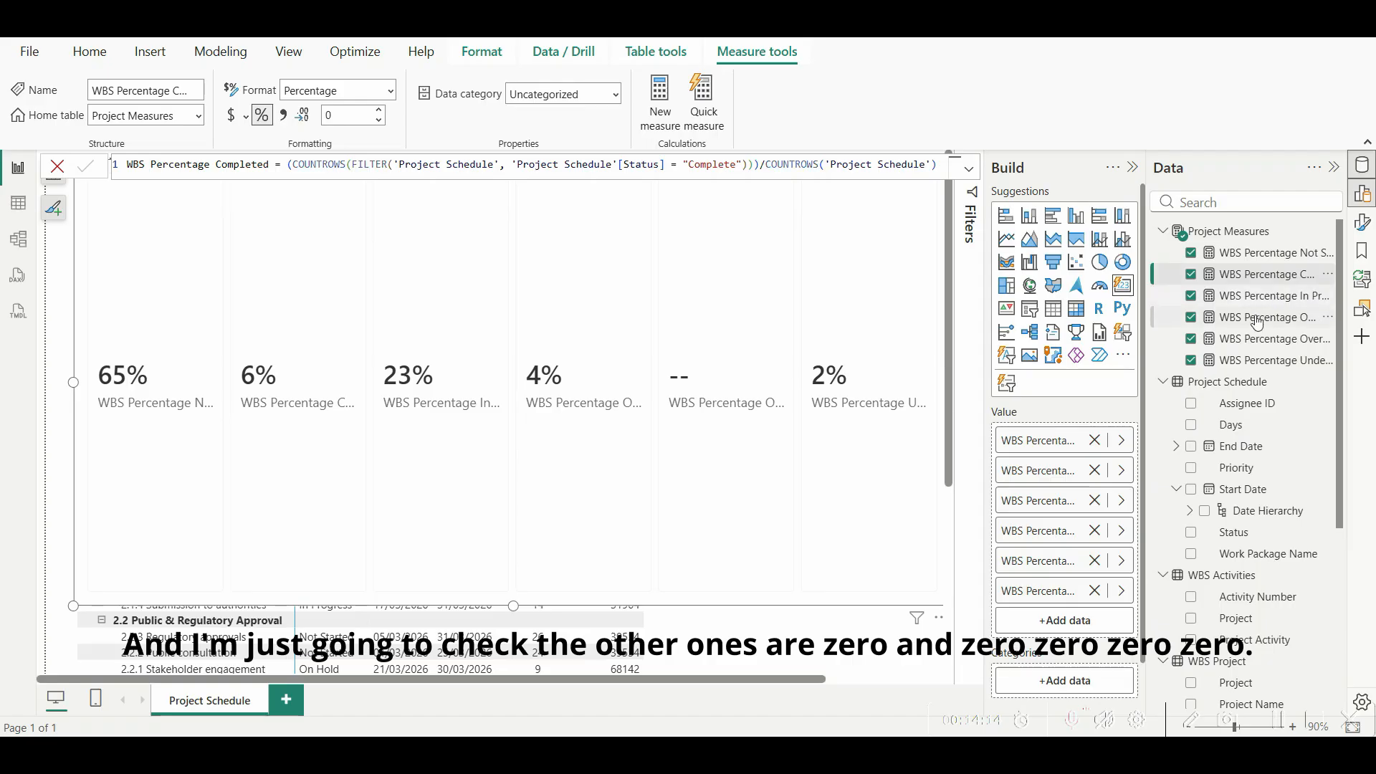
pyautogui.click(1258, 298)
pyautogui.click(1254, 318)
pyautogui.click(1252, 339)
pyautogui.click(1250, 361)
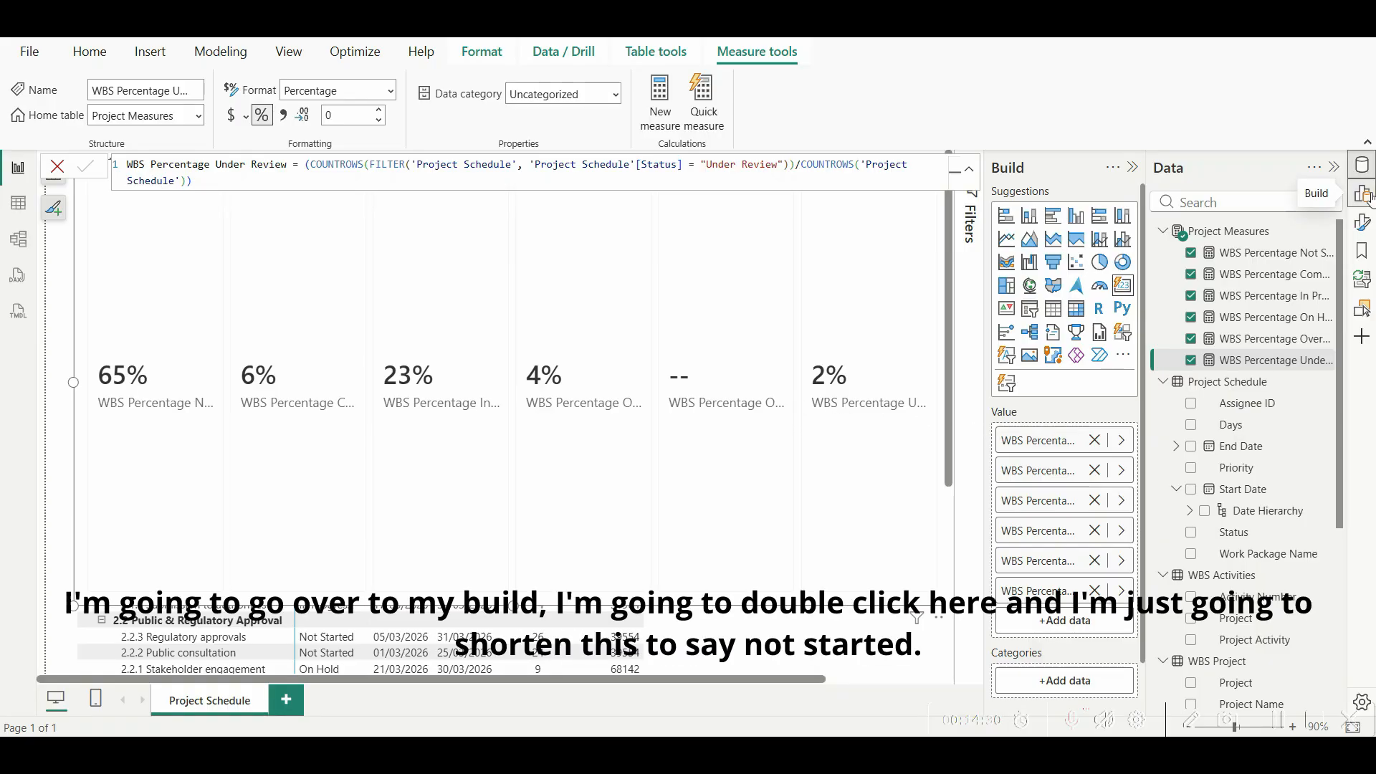
# Step: Shorten the display name of the card's WBS Percentage Not Started value to Not Started
pyautogui.doubleClick(1058, 438)
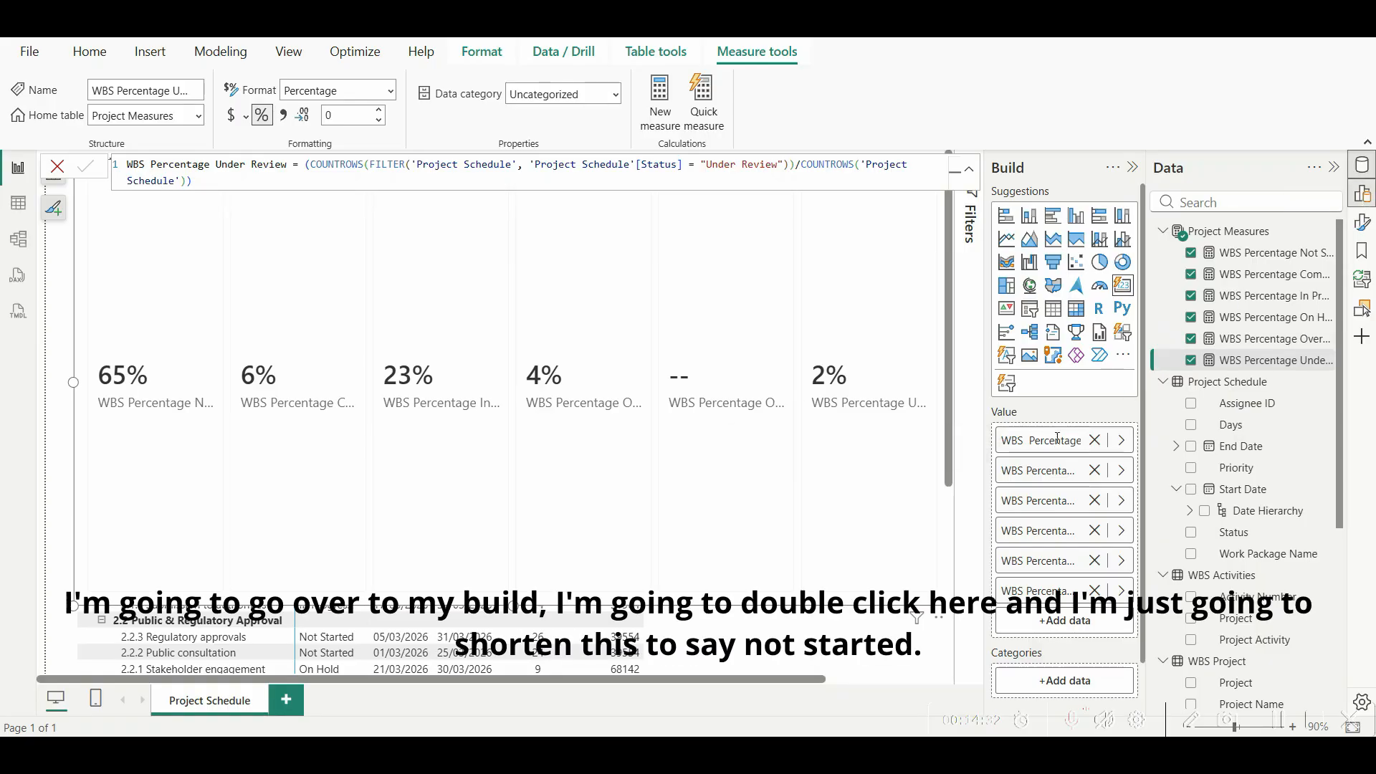
pyautogui.moveTo(1063, 439); pyautogui.dragTo(967, 447)
pyautogui.write('Not Started')
pyautogui.press('Delete')
pyautogui.press('Delete')
pyautogui.press('Delete')
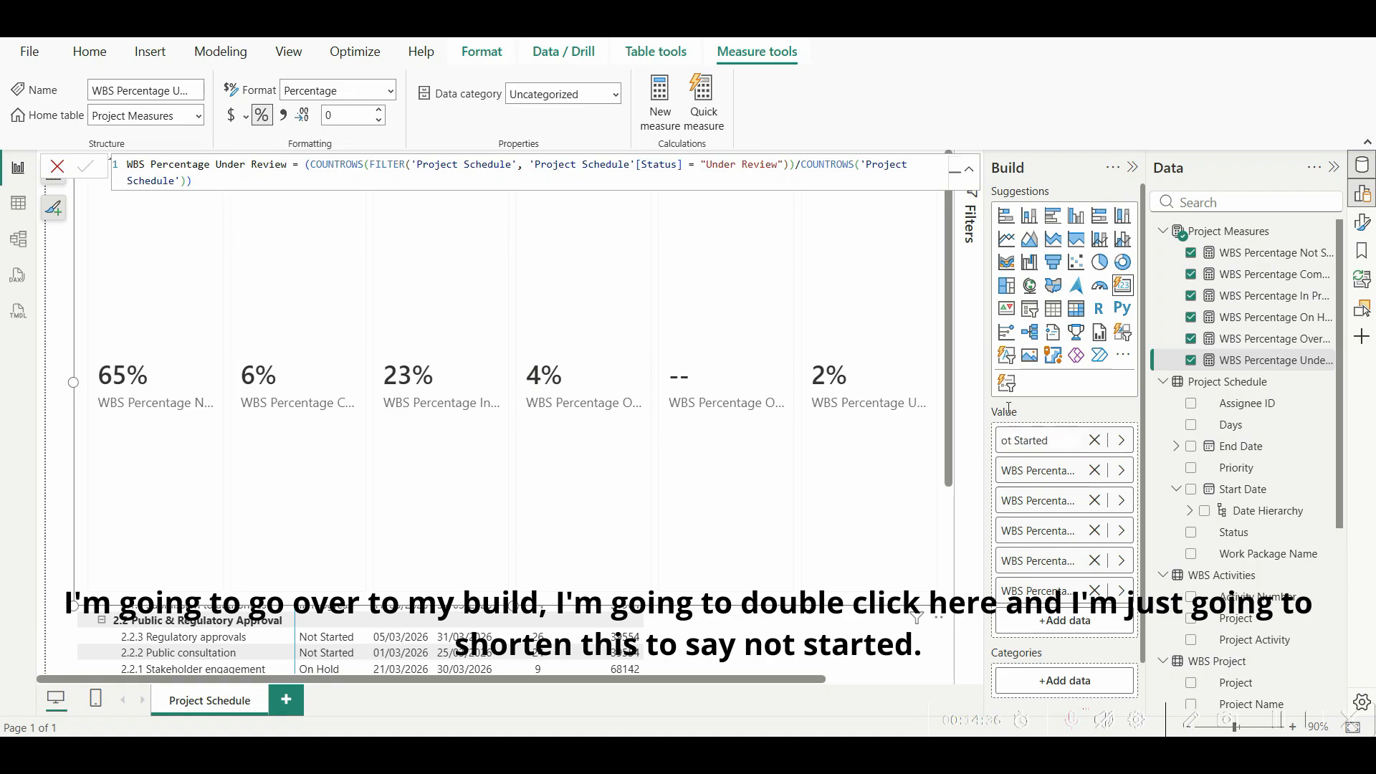
pyautogui.press('Return')
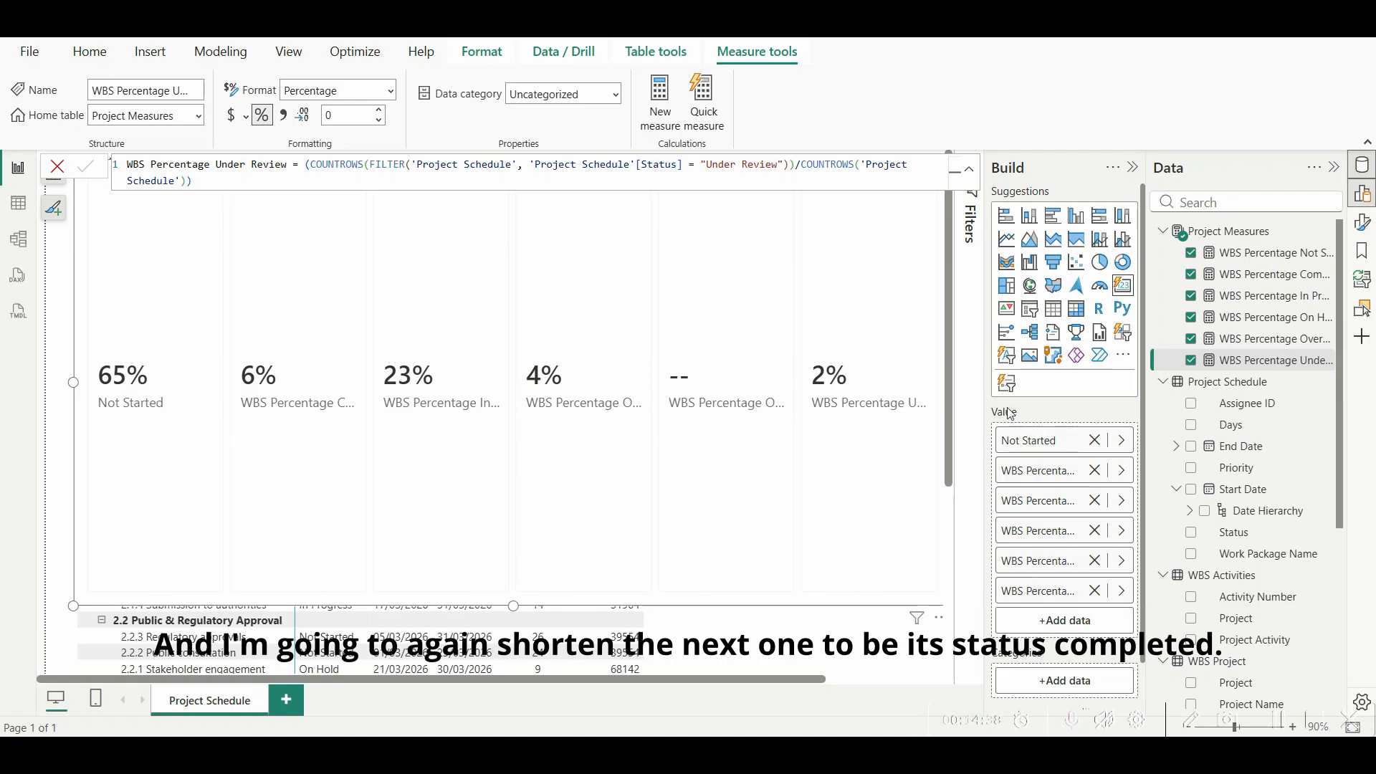
# Step: Shorten the display name of the card's WBS Percentage Completed value to Completed
pyautogui.doubleClick(1036, 468)
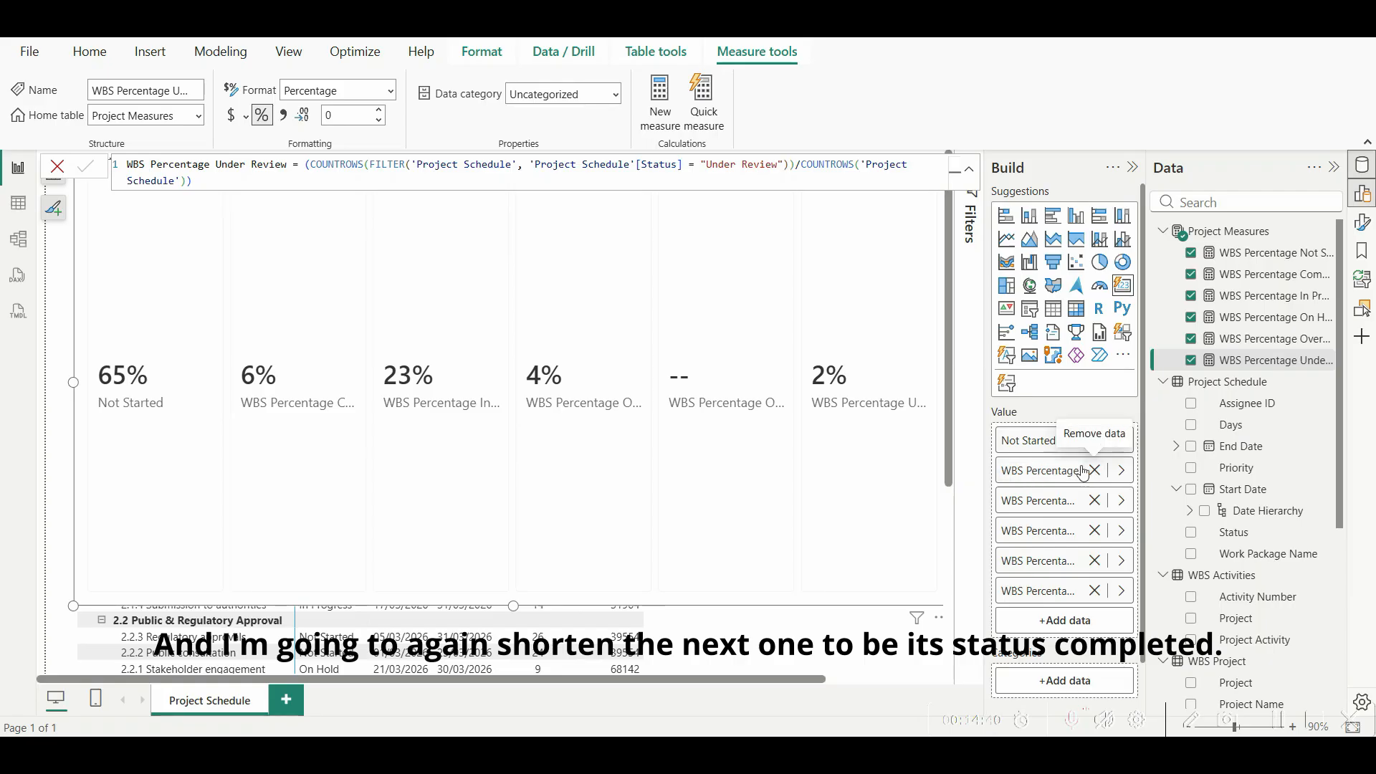
pyautogui.moveTo(1090, 473); pyautogui.dragTo(983, 476)
pyautogui.write('Completed')
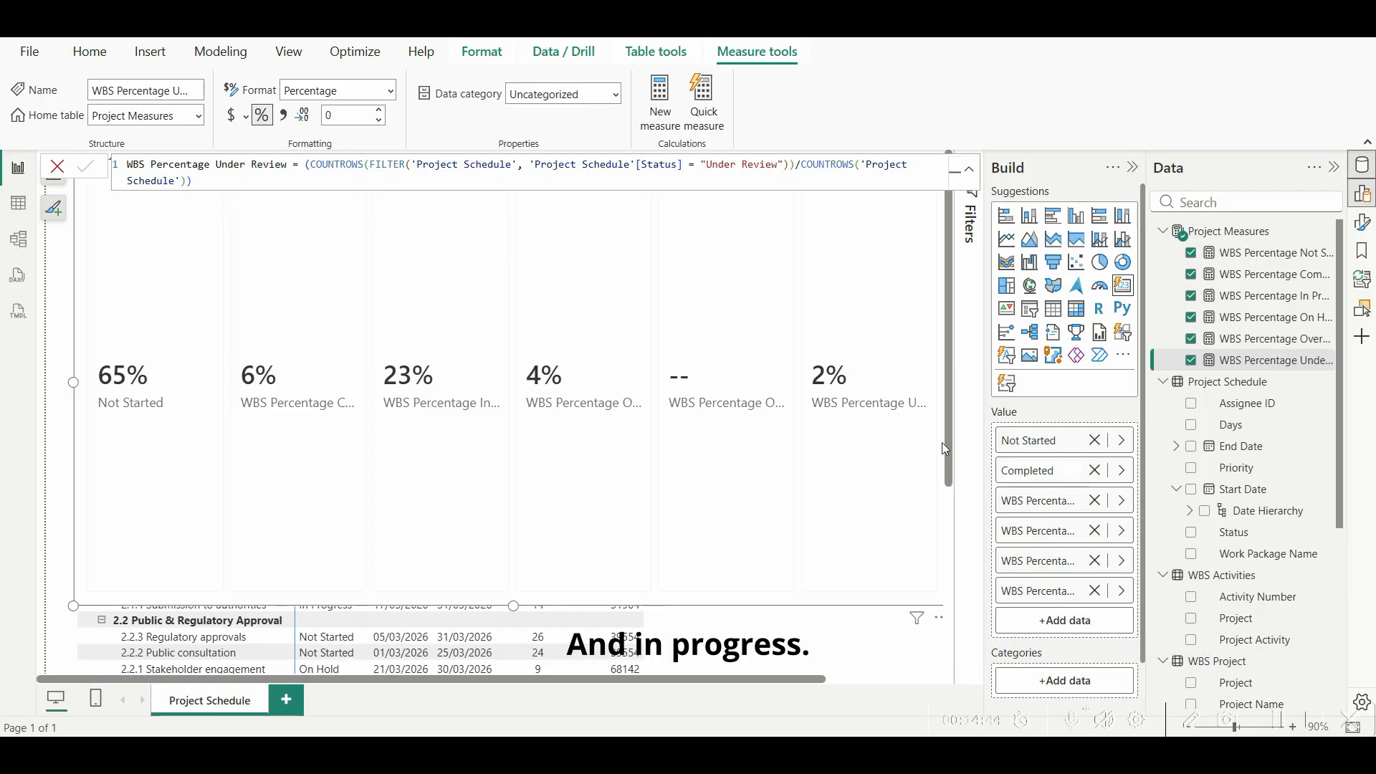
pyautogui.press('Return')
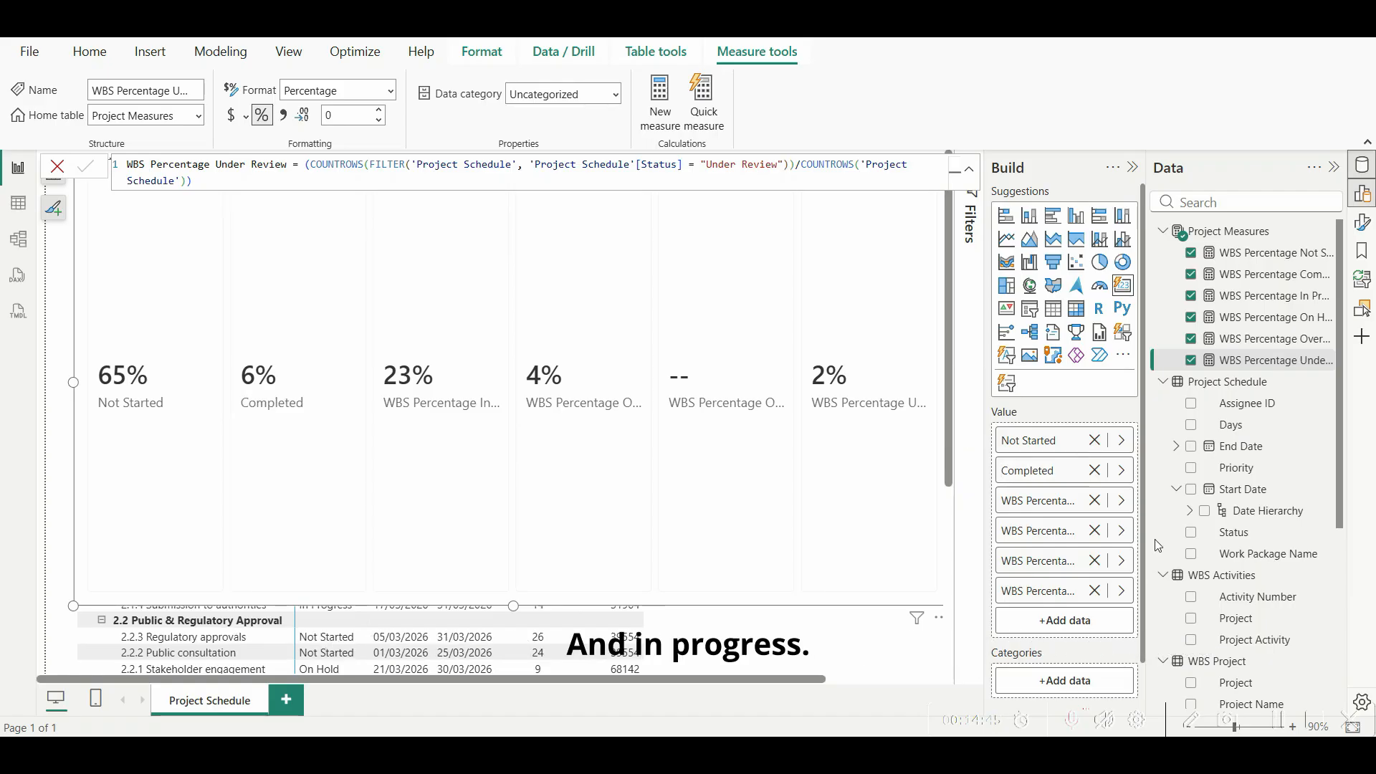
# Step: Shorten the display name of the card's WBS Percentage In Progress value to In Progress
pyautogui.doubleClick(1047, 505)
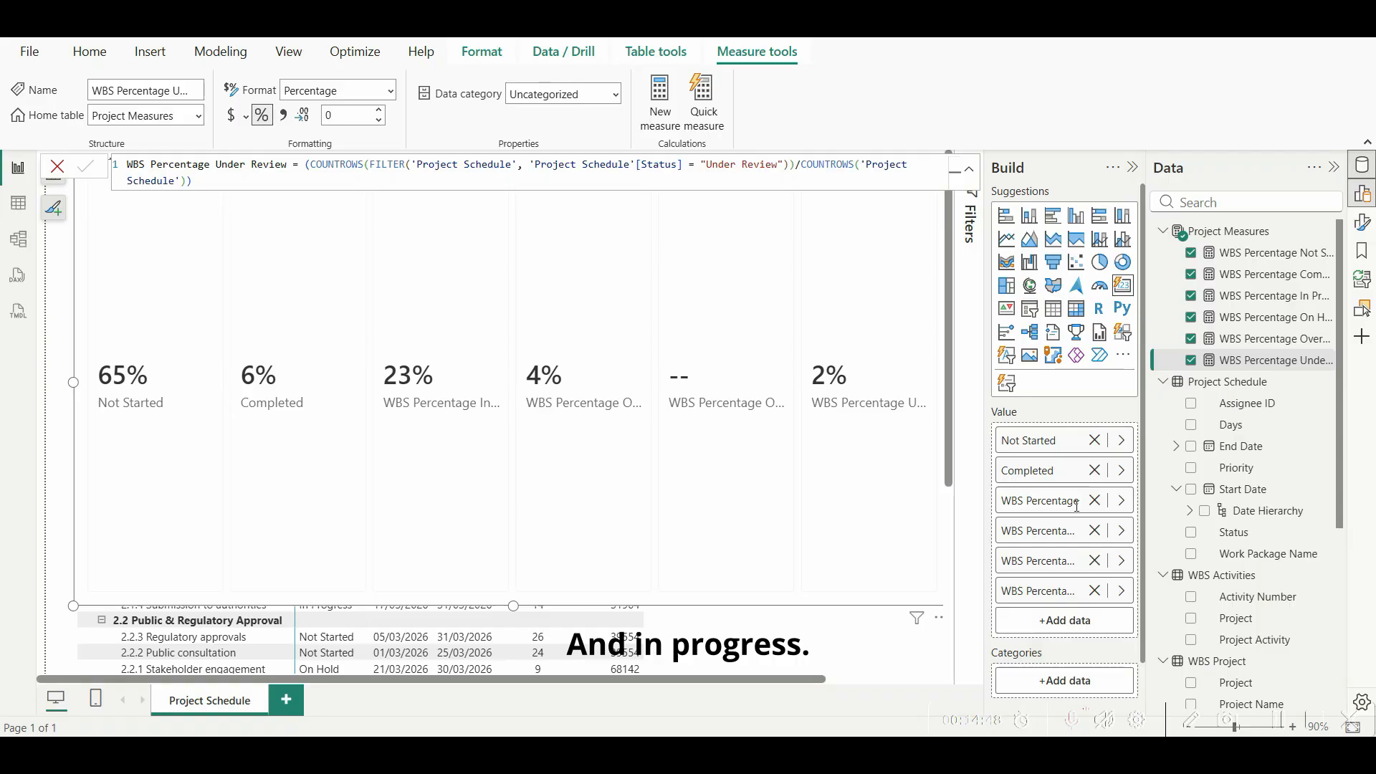
pyautogui.hotkey('ctrl', 'a')
pyautogui.press('End')
pyautogui.press('BackSpace')
pyautogui.press('BackSpace')
pyautogui.press('Delete')
pyautogui.press('Return')
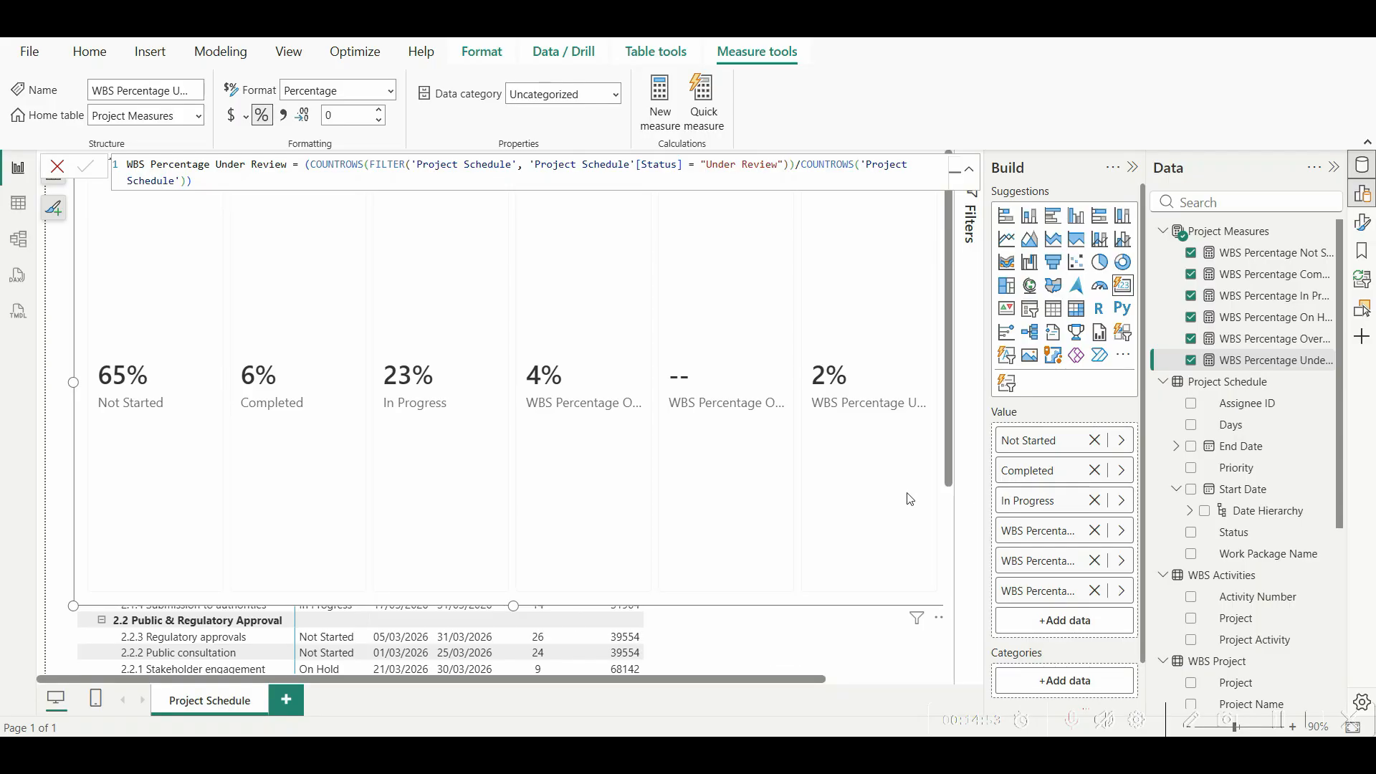
# Step: Shorten the display name of the card's WBS Percentage Overdue value to Overdue
pyautogui.doubleClick(1060, 559)
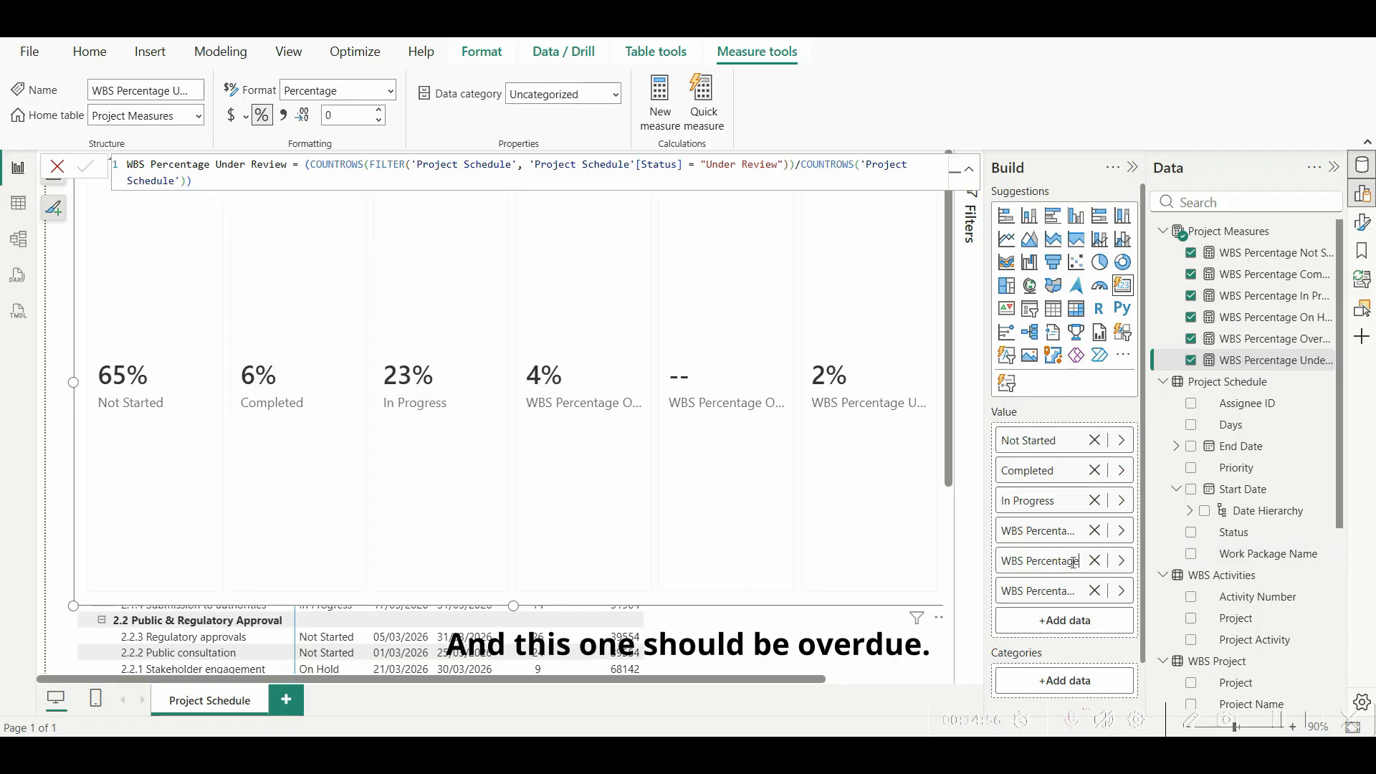
pyautogui.hotkey('ctrl', 'a')
pyautogui.write('Overdue')
pyautogui.press('Return')
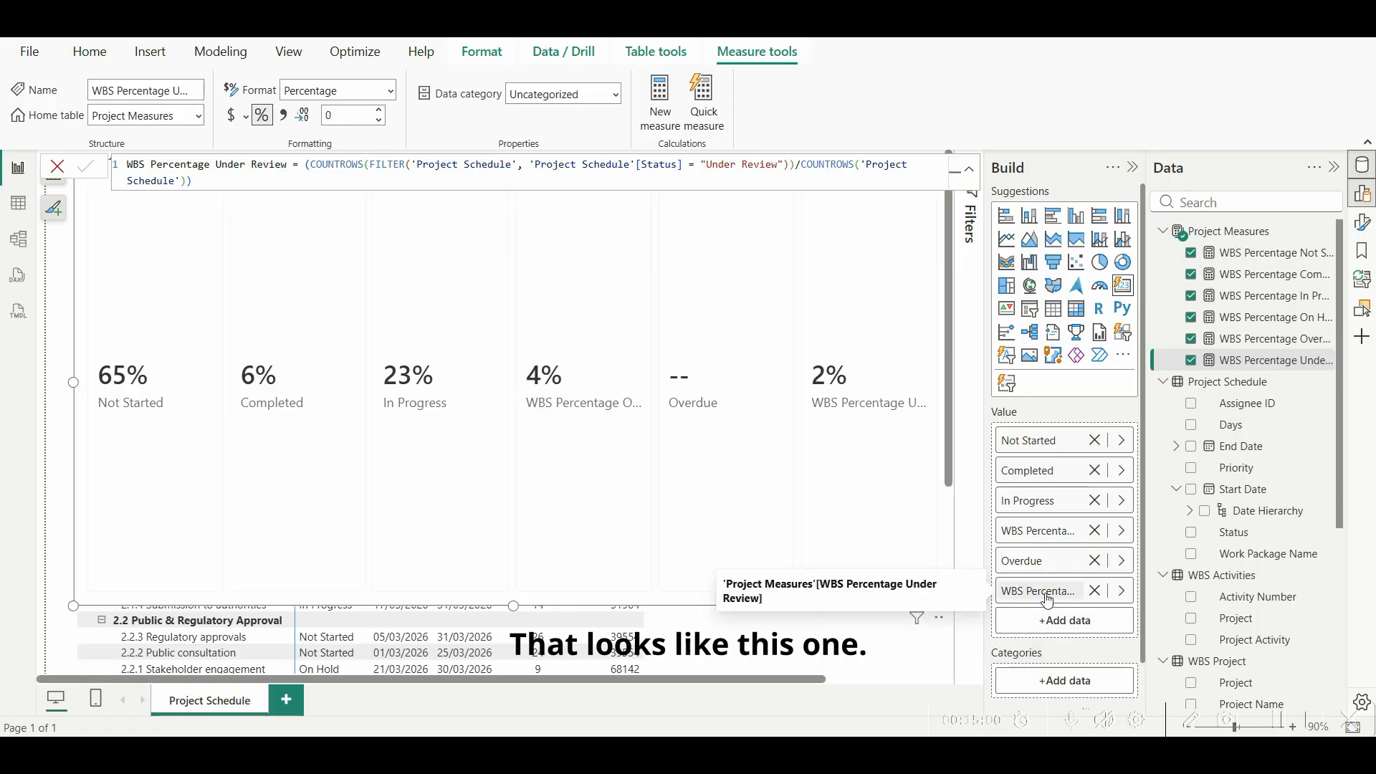
# Step: Shorten the display name of the card's WBS Percentage On Hold value to On Hold
pyautogui.doubleClick(1054, 531)
pyautogui.moveTo(1009, 533); pyautogui.dragTo(1082, 531)
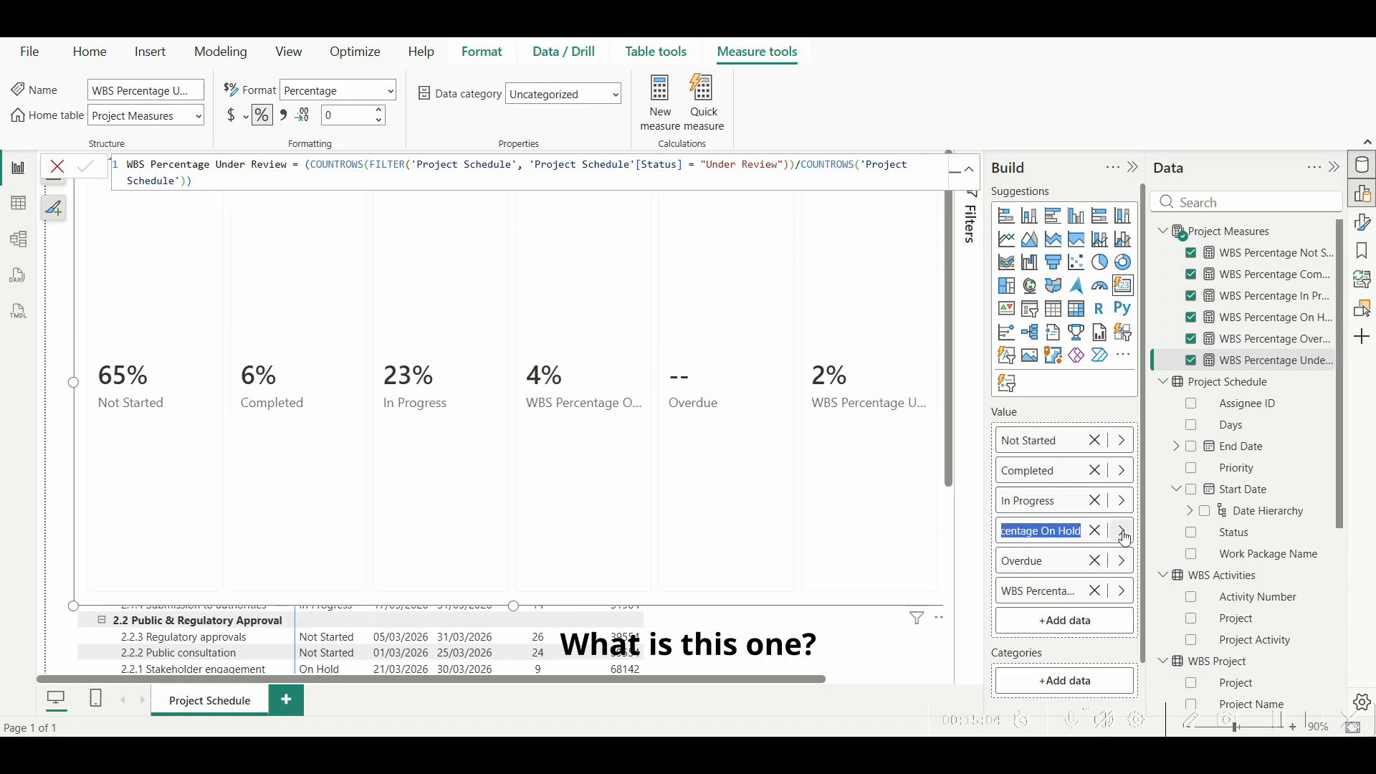
pyautogui.write('On Hold')
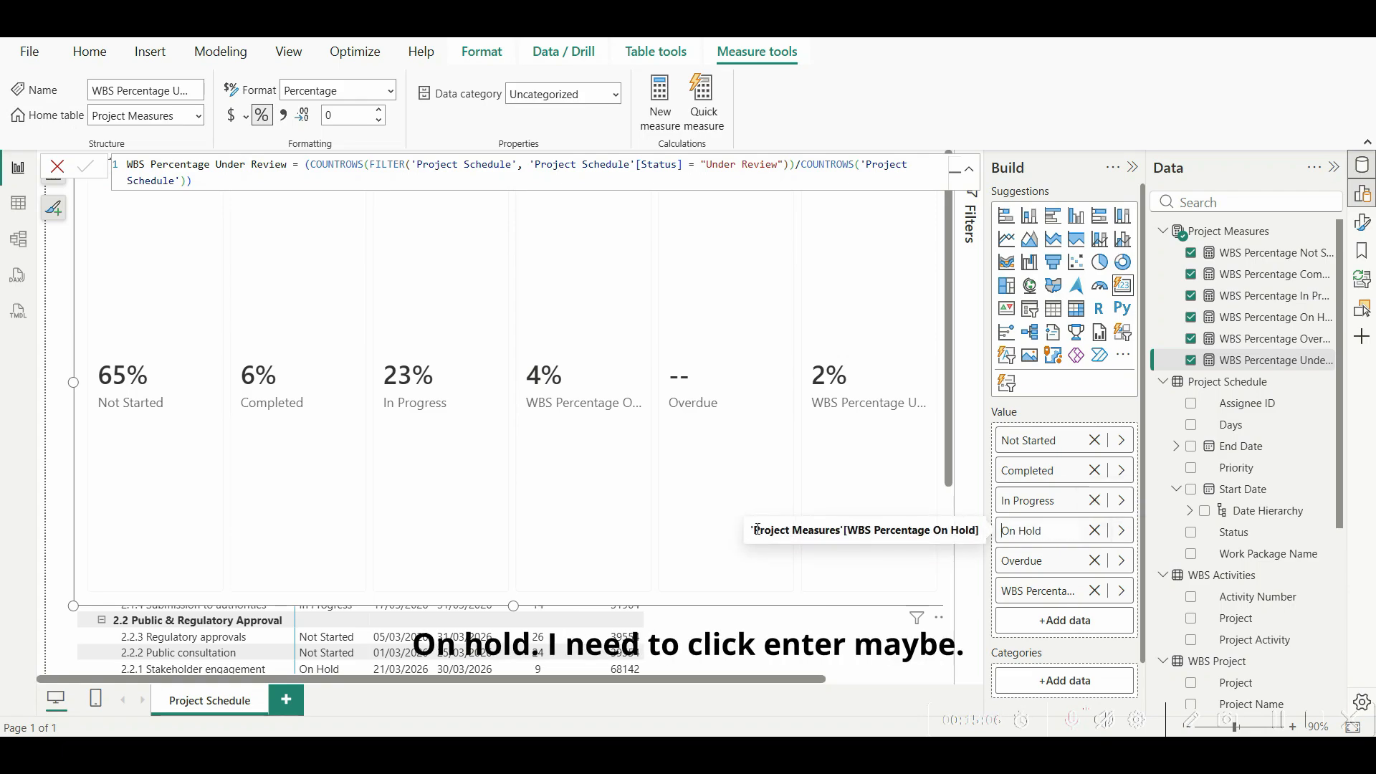
pyautogui.press('Return')
# Step: Shorten the display name of the card's WBS Percentage Under Review value to Under Review
pyautogui.doubleClick(1036, 592)
pyautogui.moveTo(1073, 592); pyautogui.dragTo(954, 597)
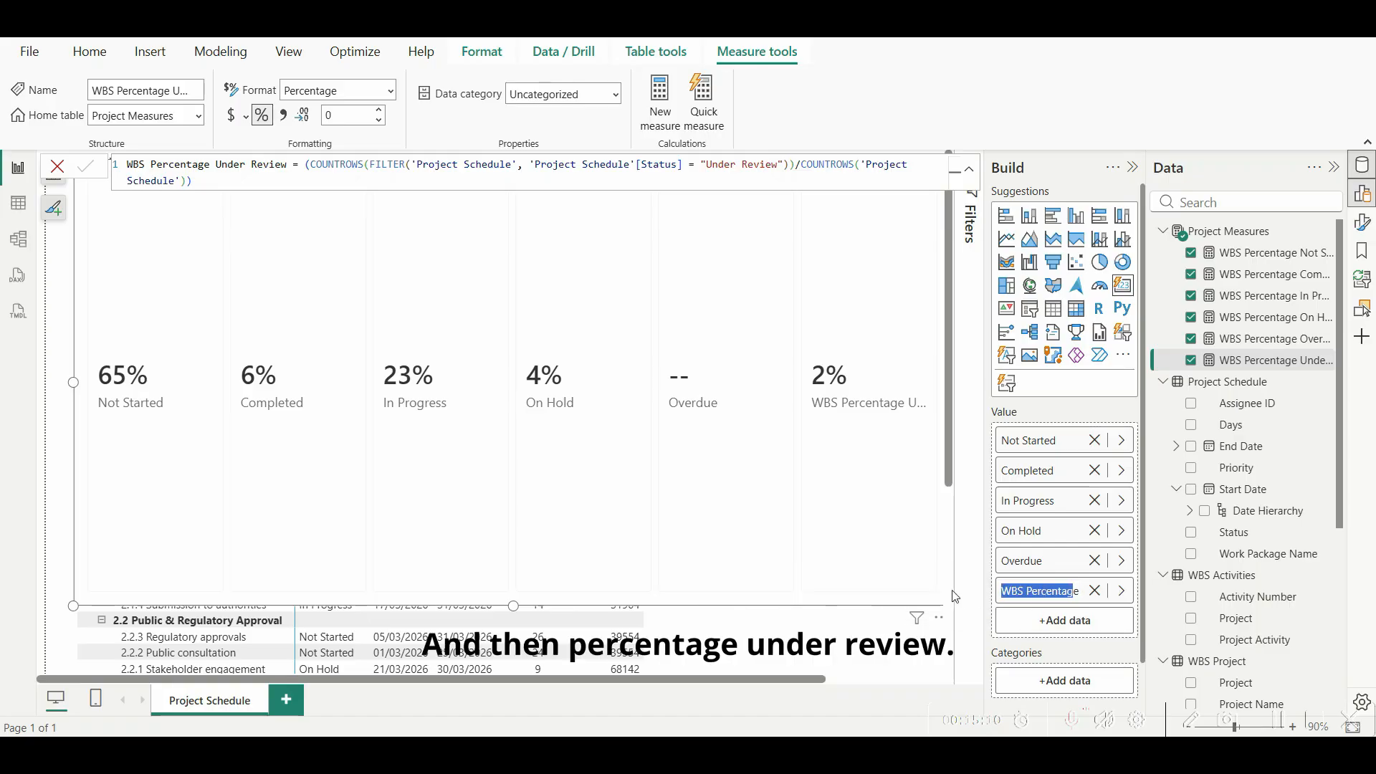
pyautogui.click(1041, 590)
pyautogui.moveTo(1053, 589); pyautogui.dragTo(1110, 591)
pyautogui.click(1020, 590)
pyautogui.moveTo(1019, 591); pyautogui.dragTo(827, 556)
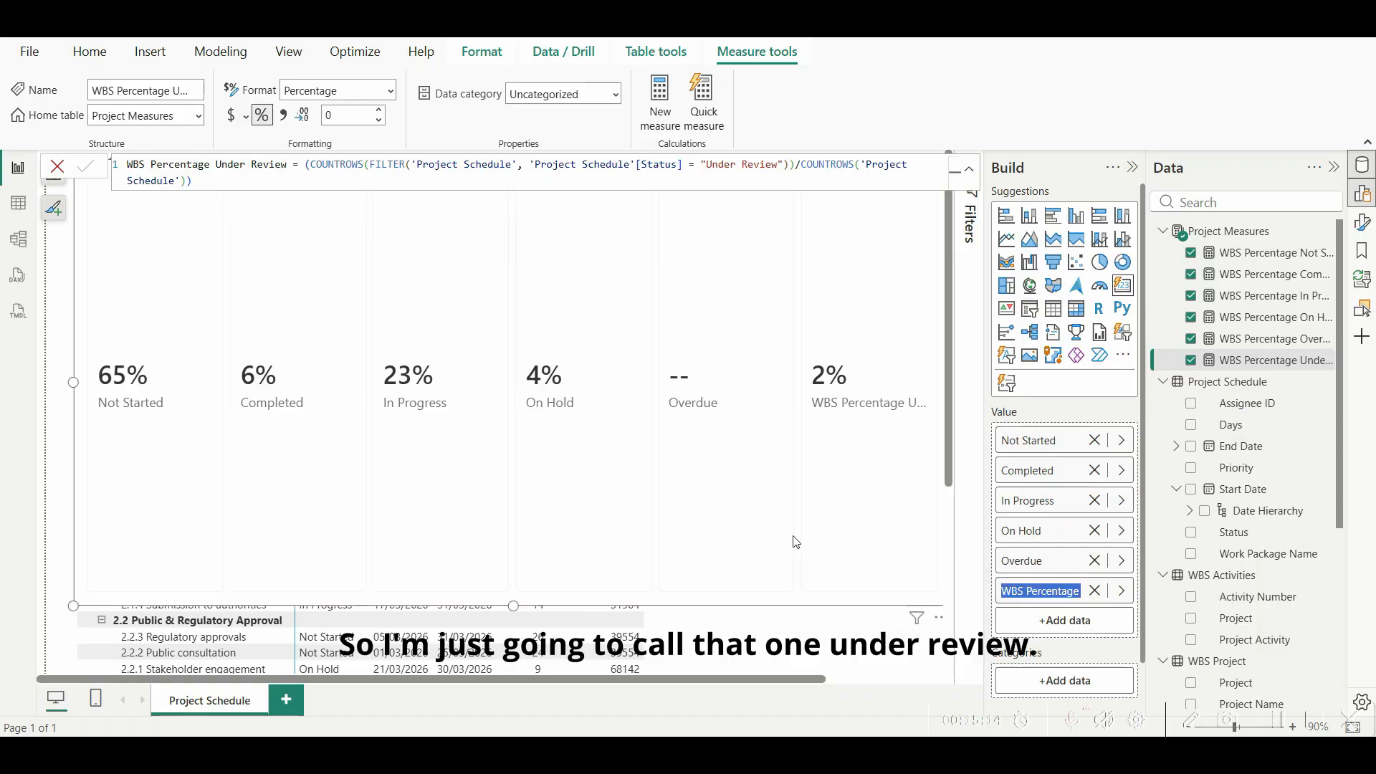
pyautogui.press('BackSpace')
pyautogui.press('Return')
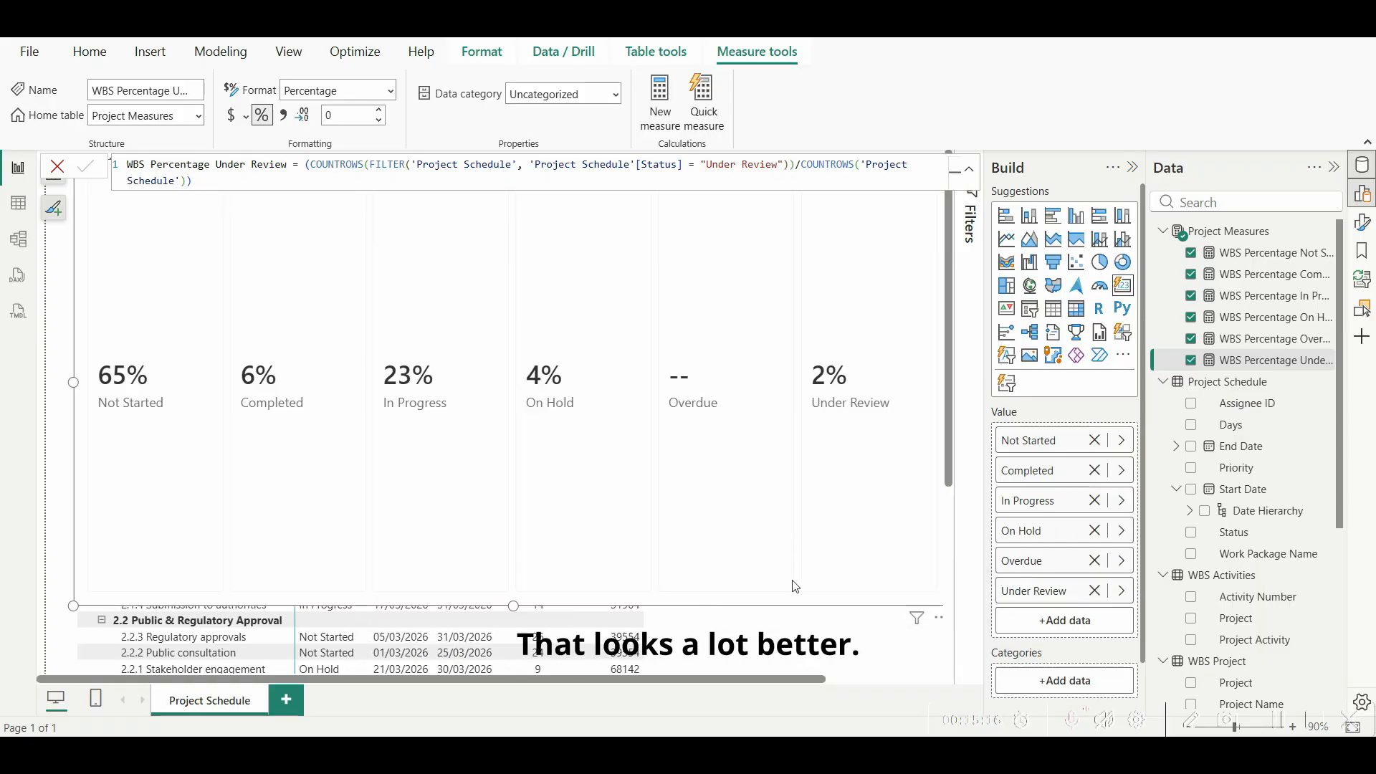
# Step: Shrink the status card to a short strip above the schedule matrix, slightly wider than the matrix so every label fits
pyautogui.moveTo(73, 605); pyautogui.dragTo(96, 313)
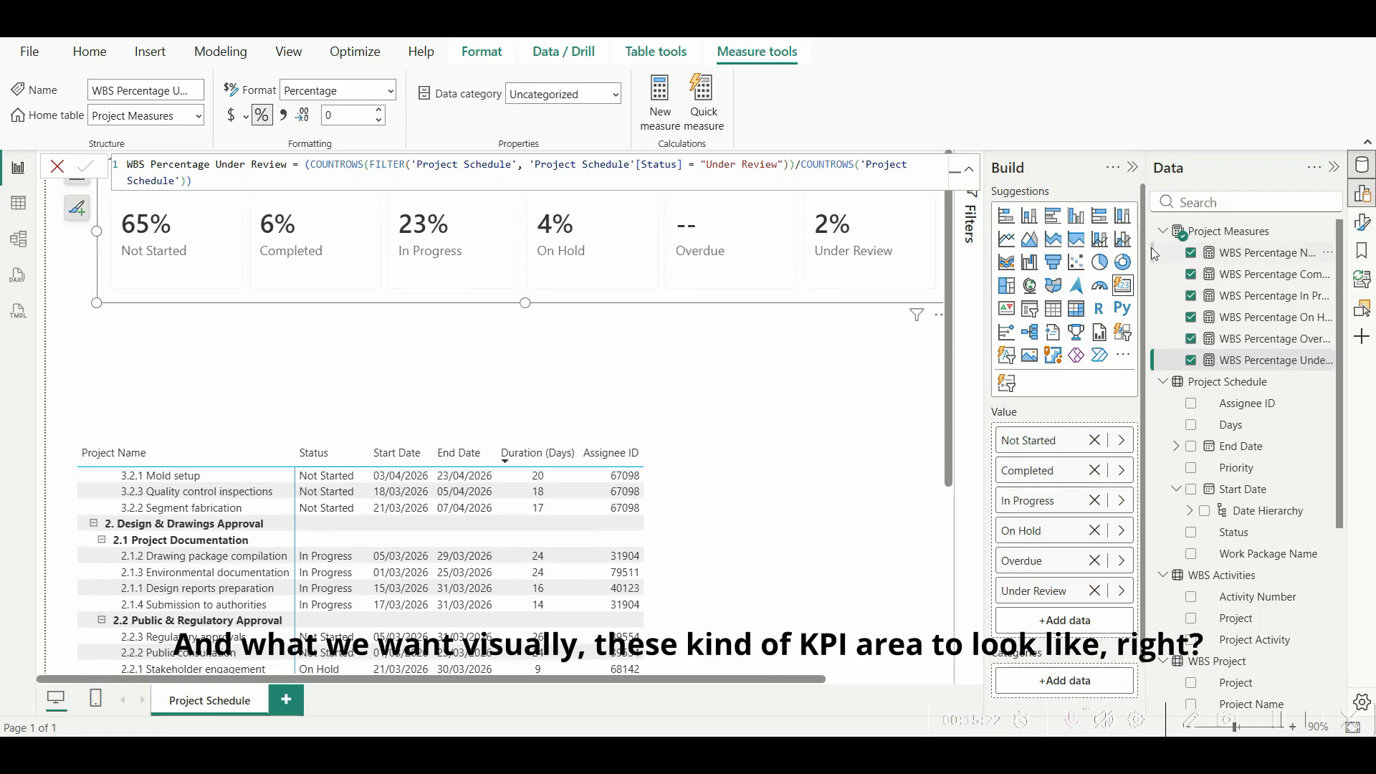
pyautogui.moveTo(942, 316); pyautogui.dragTo(640, 329)
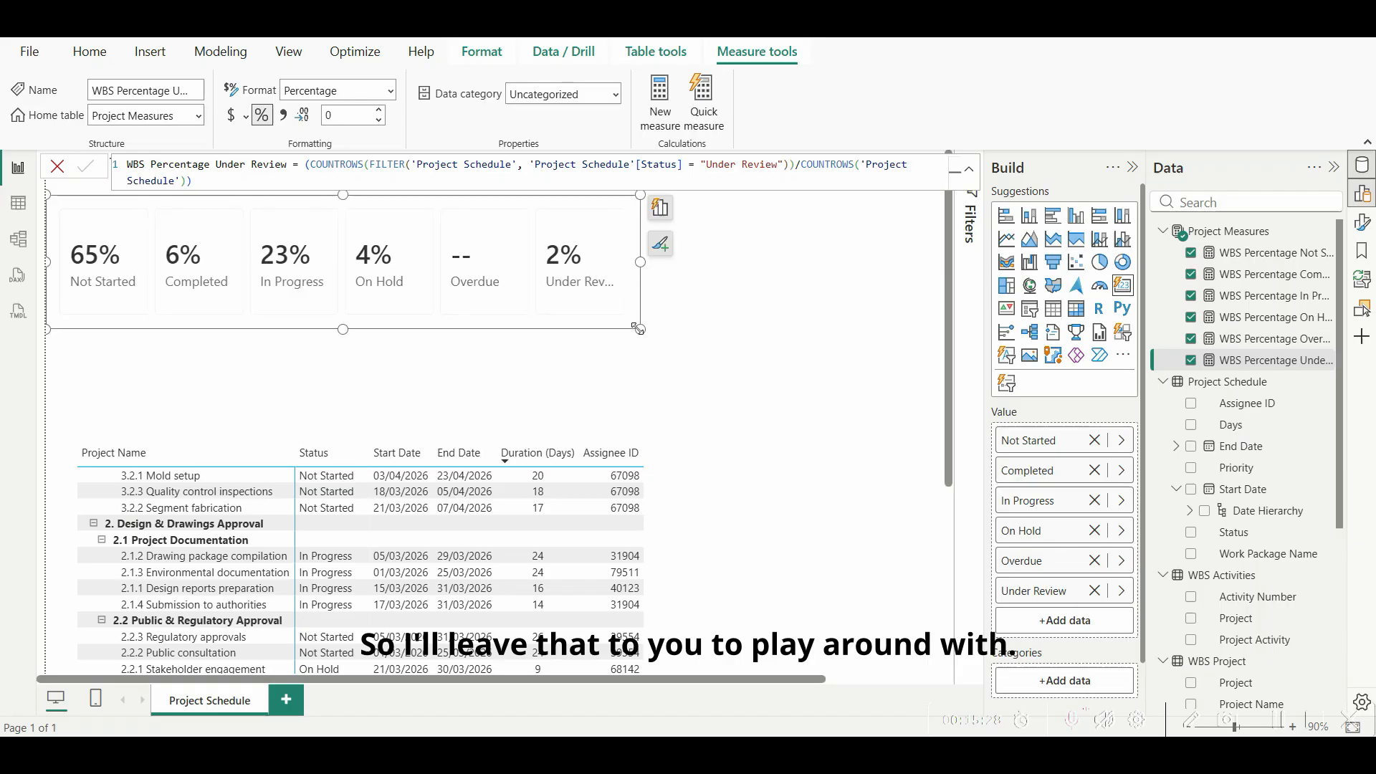
pyautogui.moveTo(346, 195)
pyautogui.mouseDown()
pyautogui.moveTo(346, 229)
pyautogui.moveTo(347, 208)
pyautogui.mouseUp()
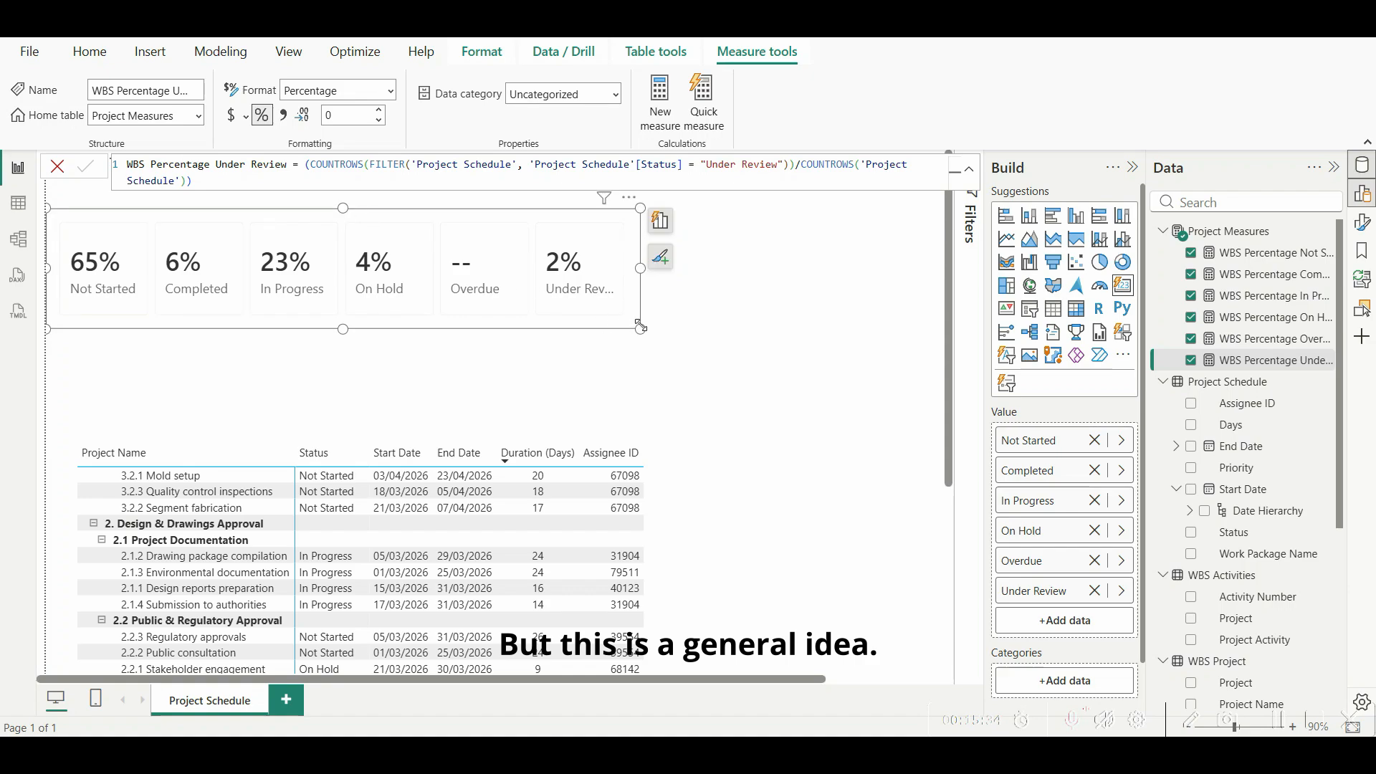
pyautogui.moveTo(641, 329); pyautogui.dragTo(697, 330)
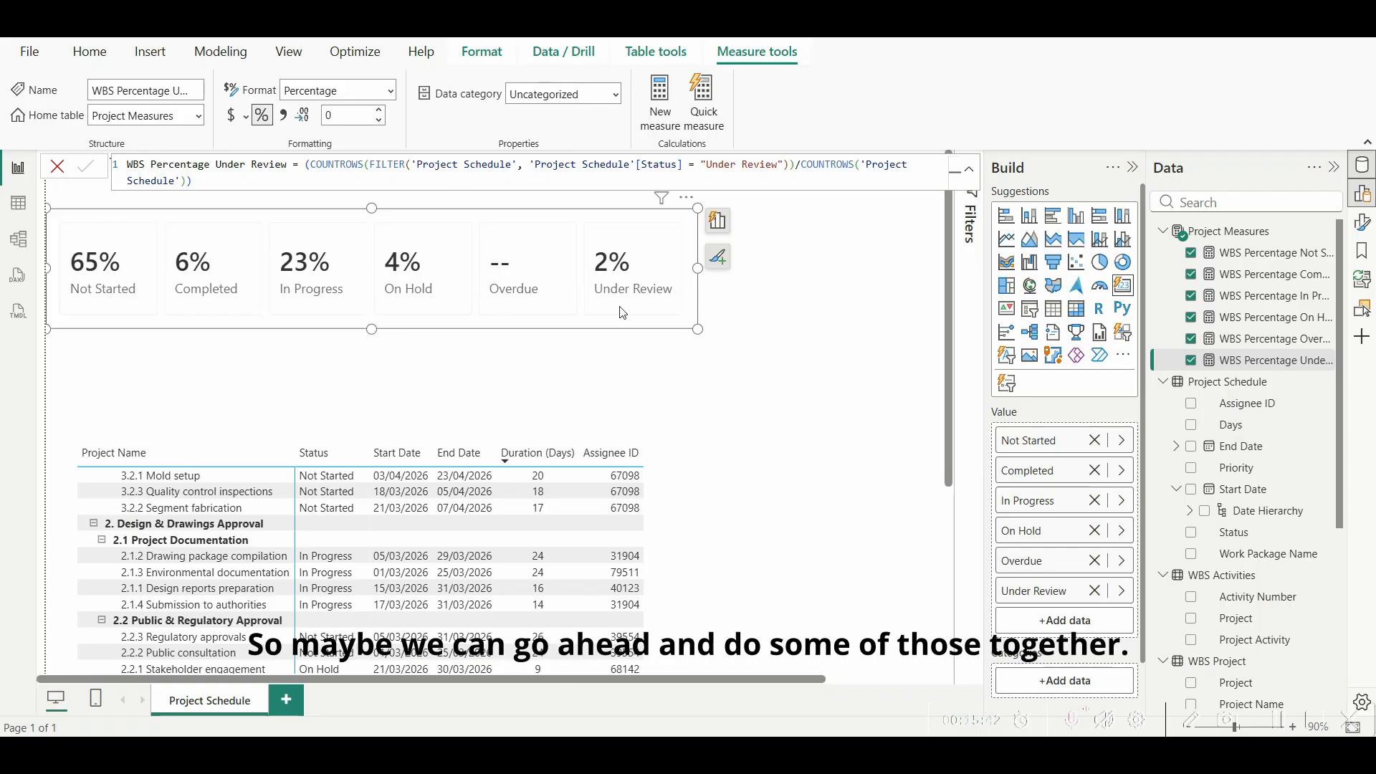
pyautogui.click(754, 331)
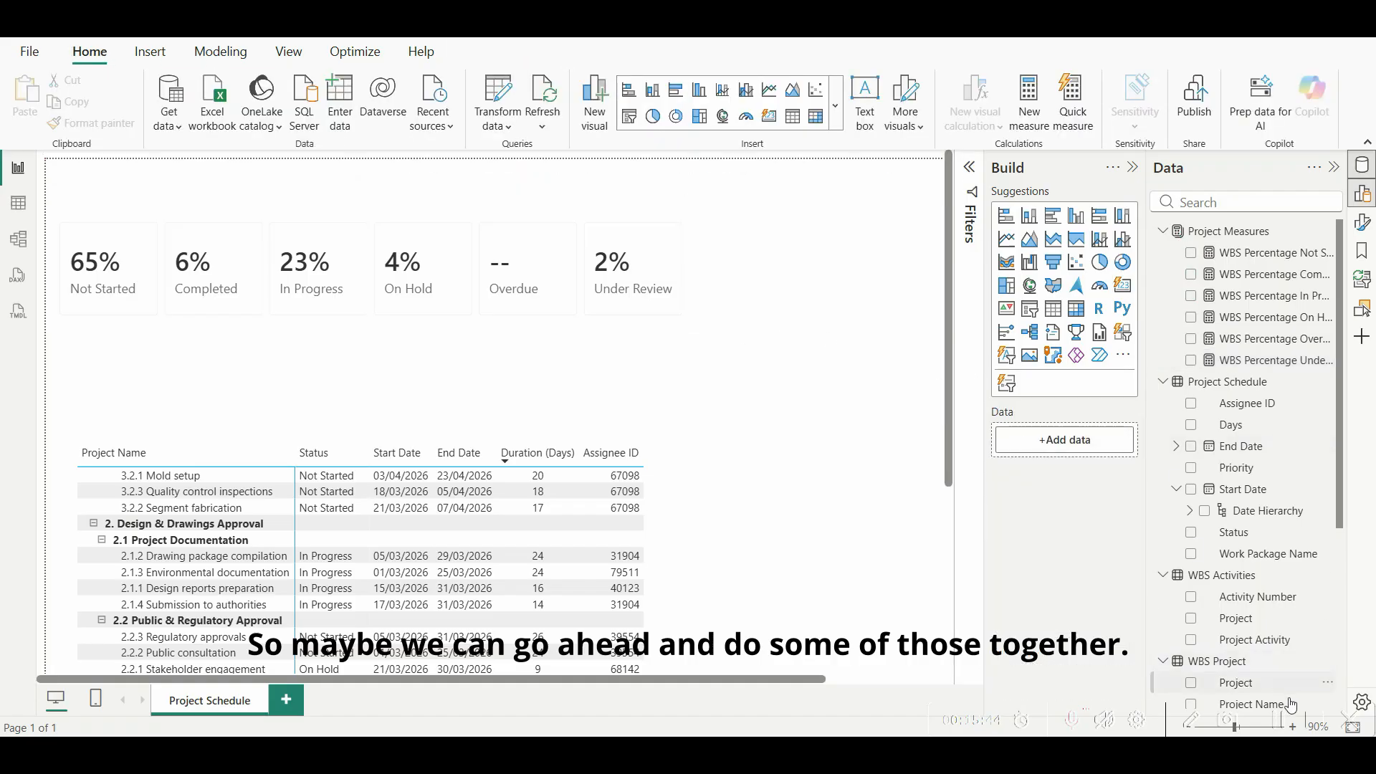
# Step: Set the callout label position to Top for all values in the status card
pyautogui.click(671, 290)
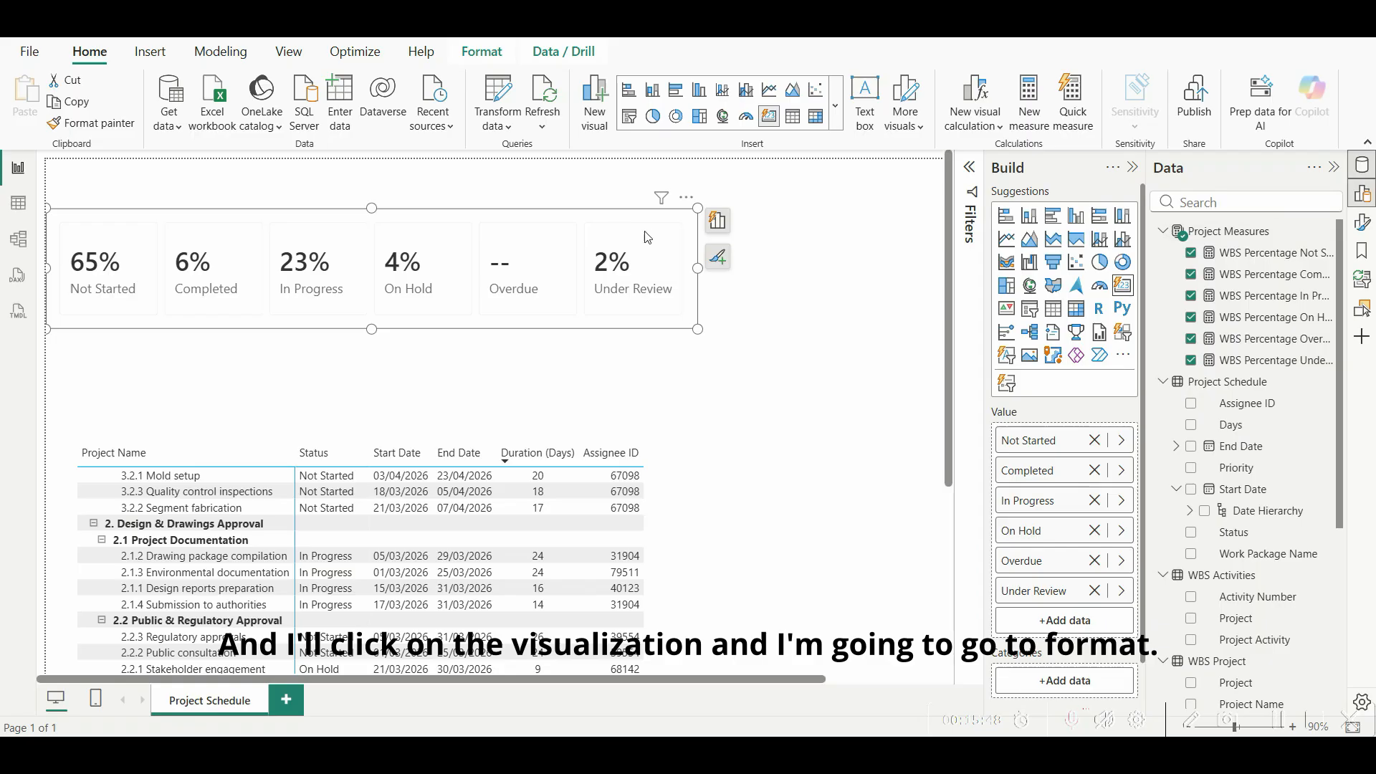
pyautogui.click(1361, 223)
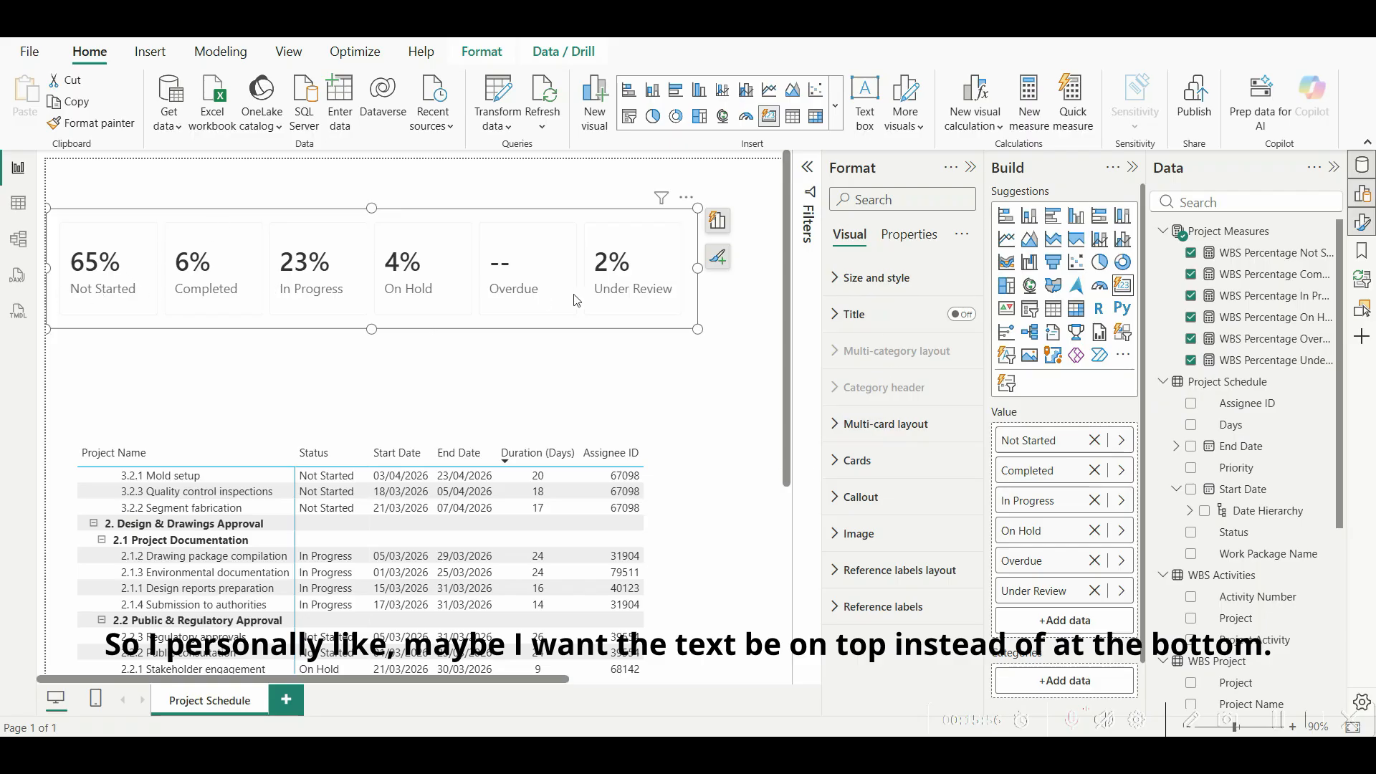
pyautogui.click(834, 497)
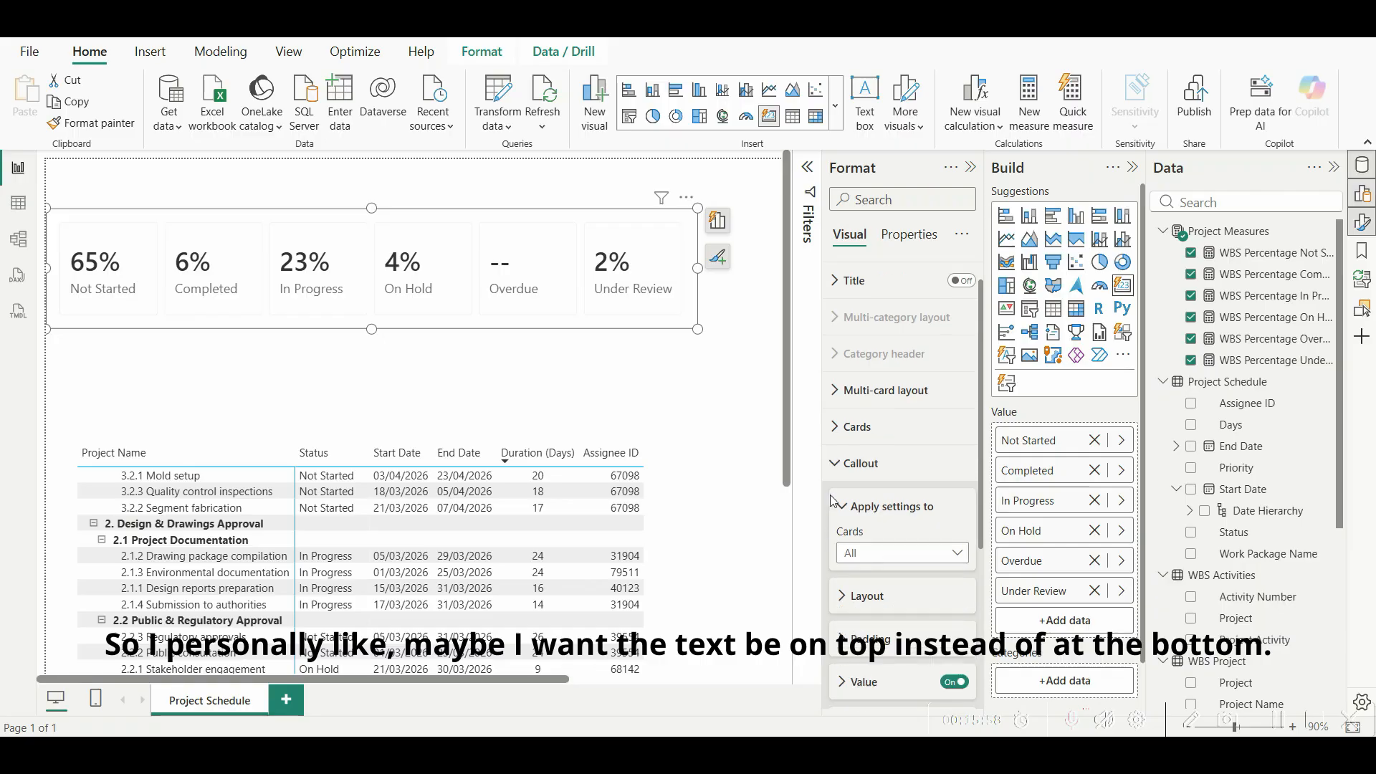
pyautogui.scroll(-2, 833, 498)
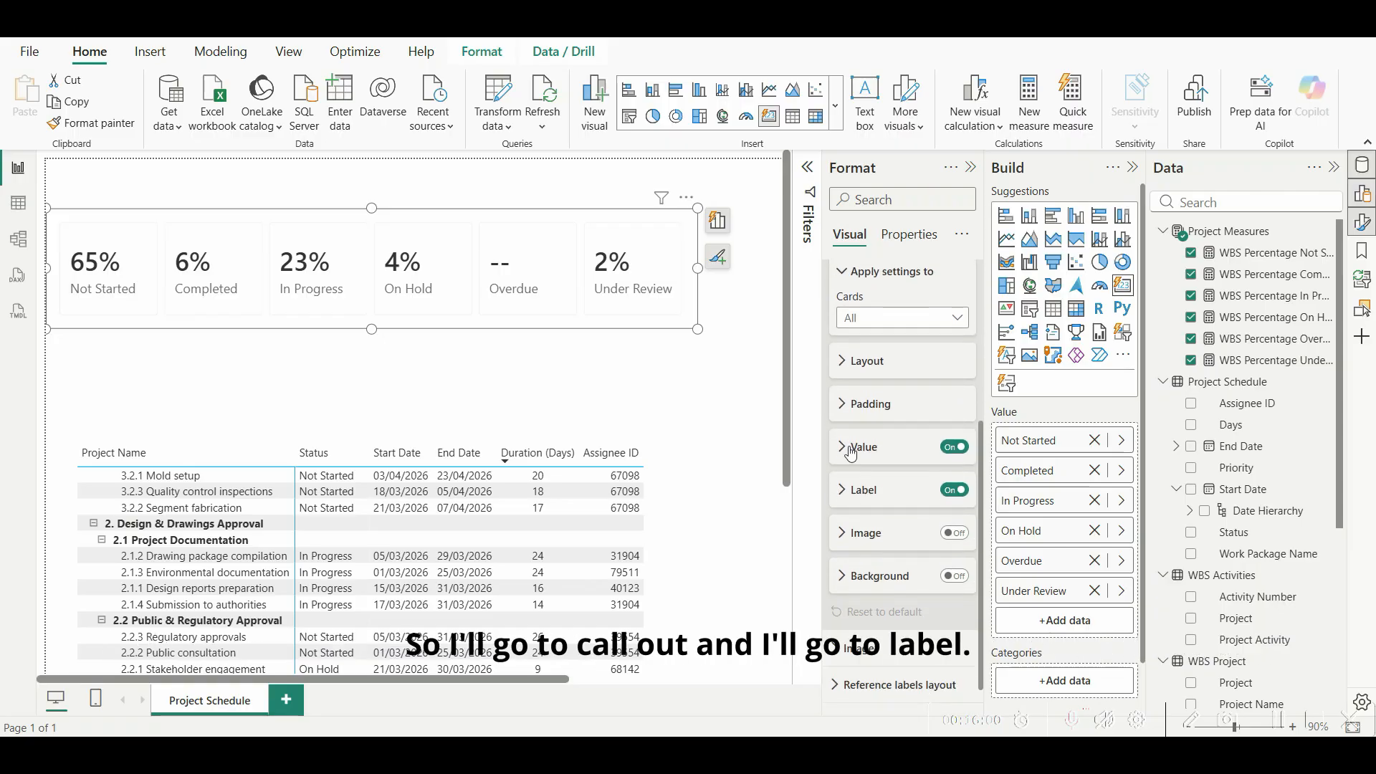
pyautogui.scroll(4, 850, 454)
pyautogui.scroll(-3, 849, 458)
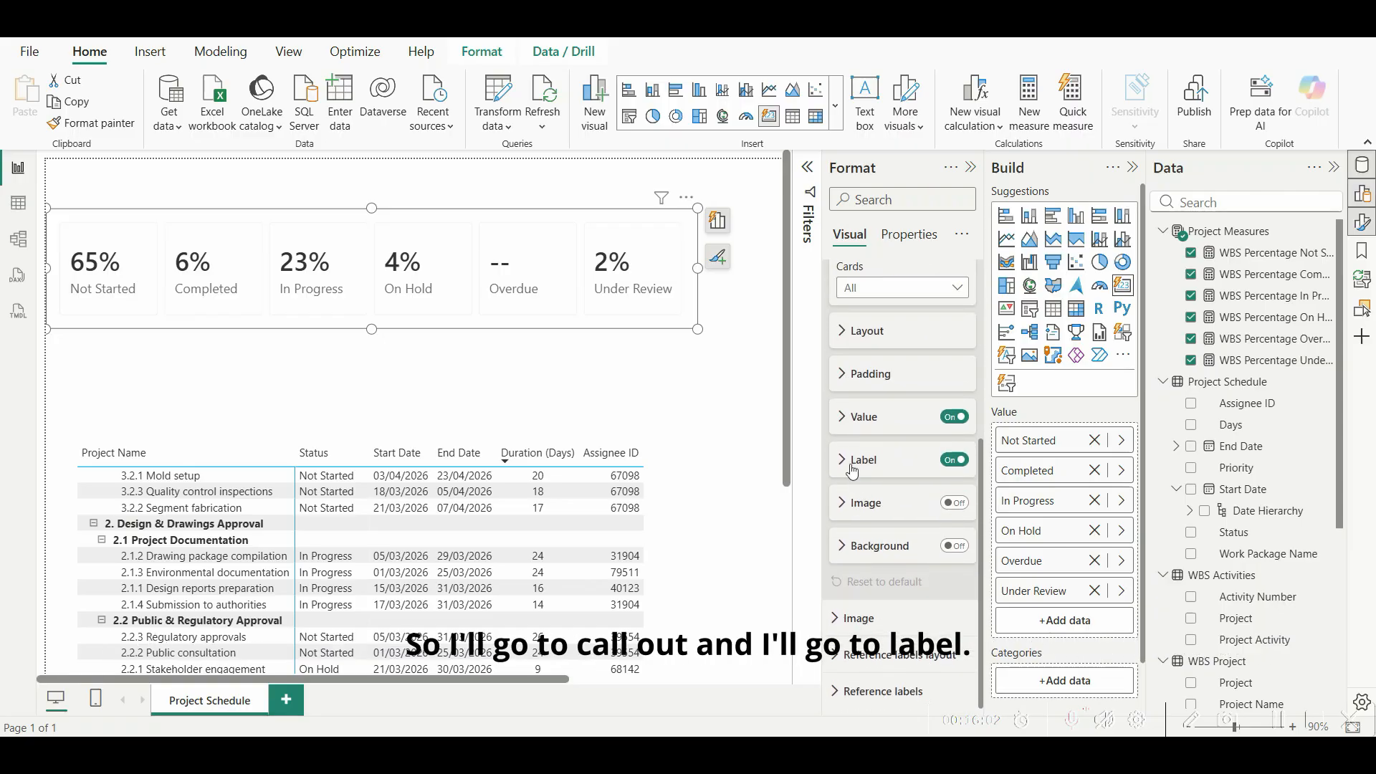
pyautogui.click(840, 467)
pyautogui.scroll(-4, 845, 480)
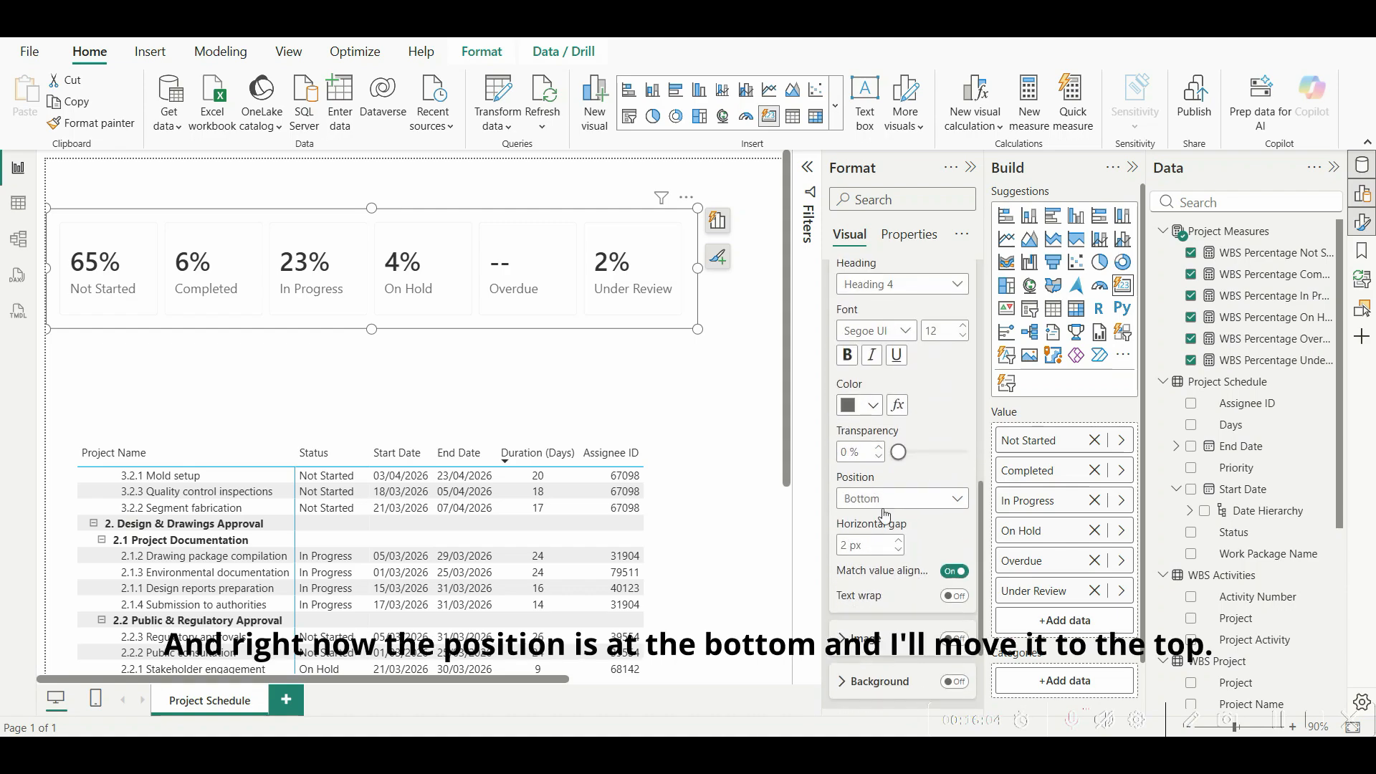
pyautogui.click(901, 507)
pyautogui.click(896, 543)
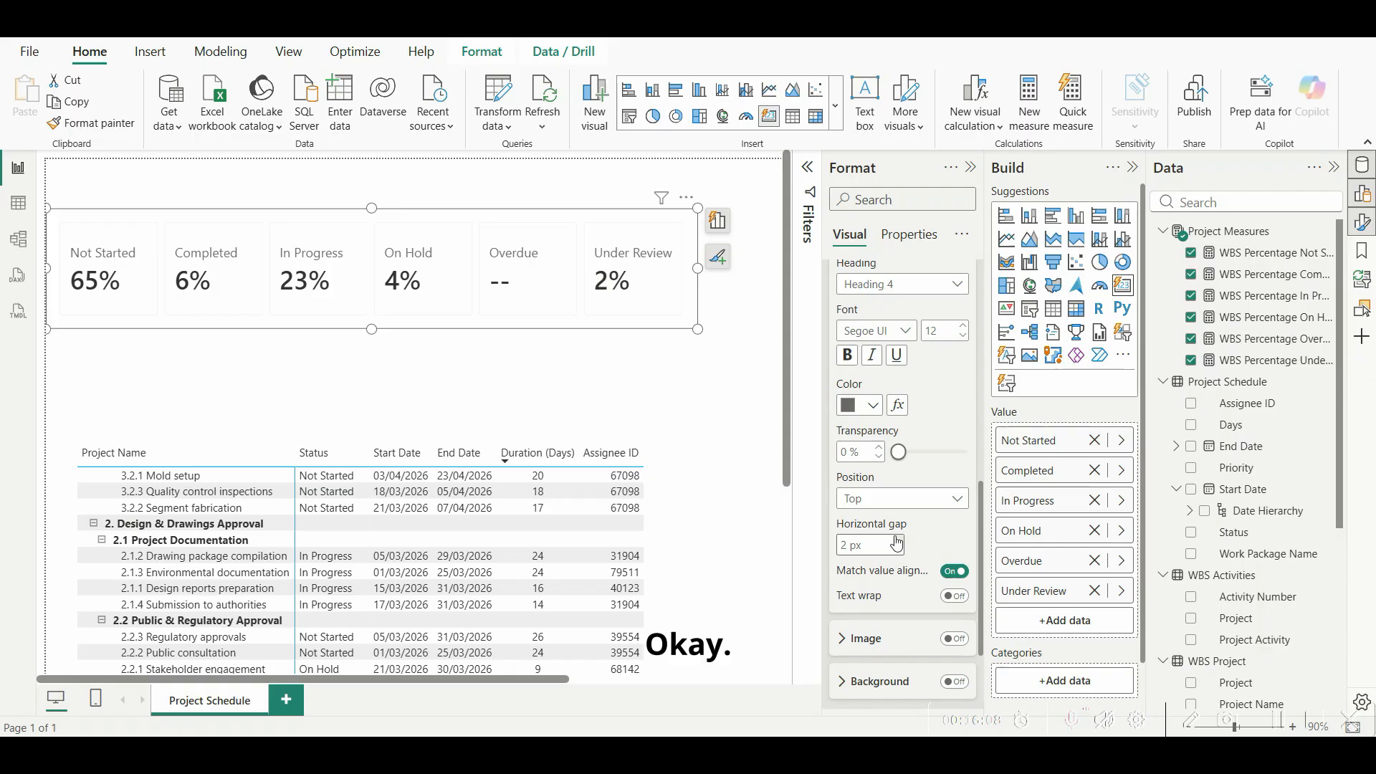
# Step: Center the callout values horizontally for all cards in the status card visual
pyautogui.scroll(4, 896, 543)
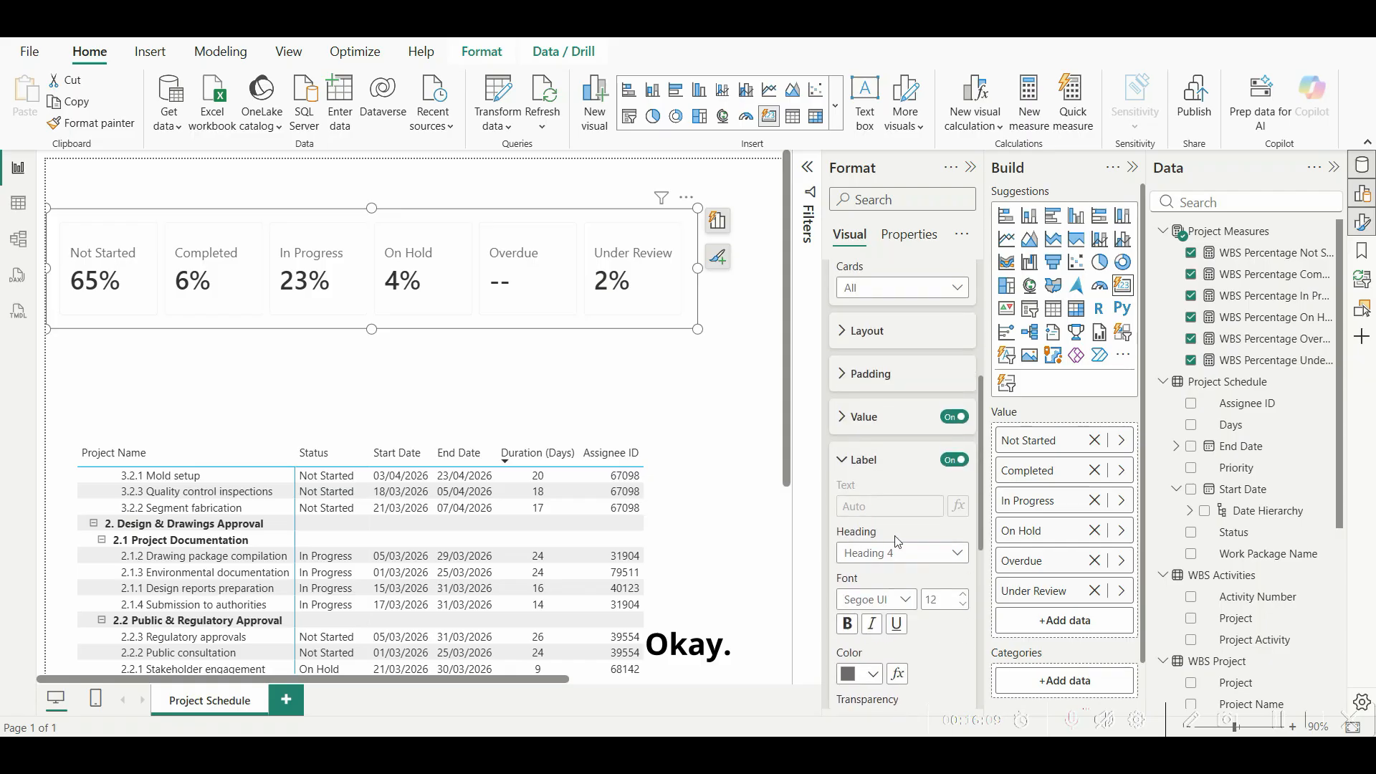
pyautogui.click(844, 462)
pyautogui.click(842, 417)
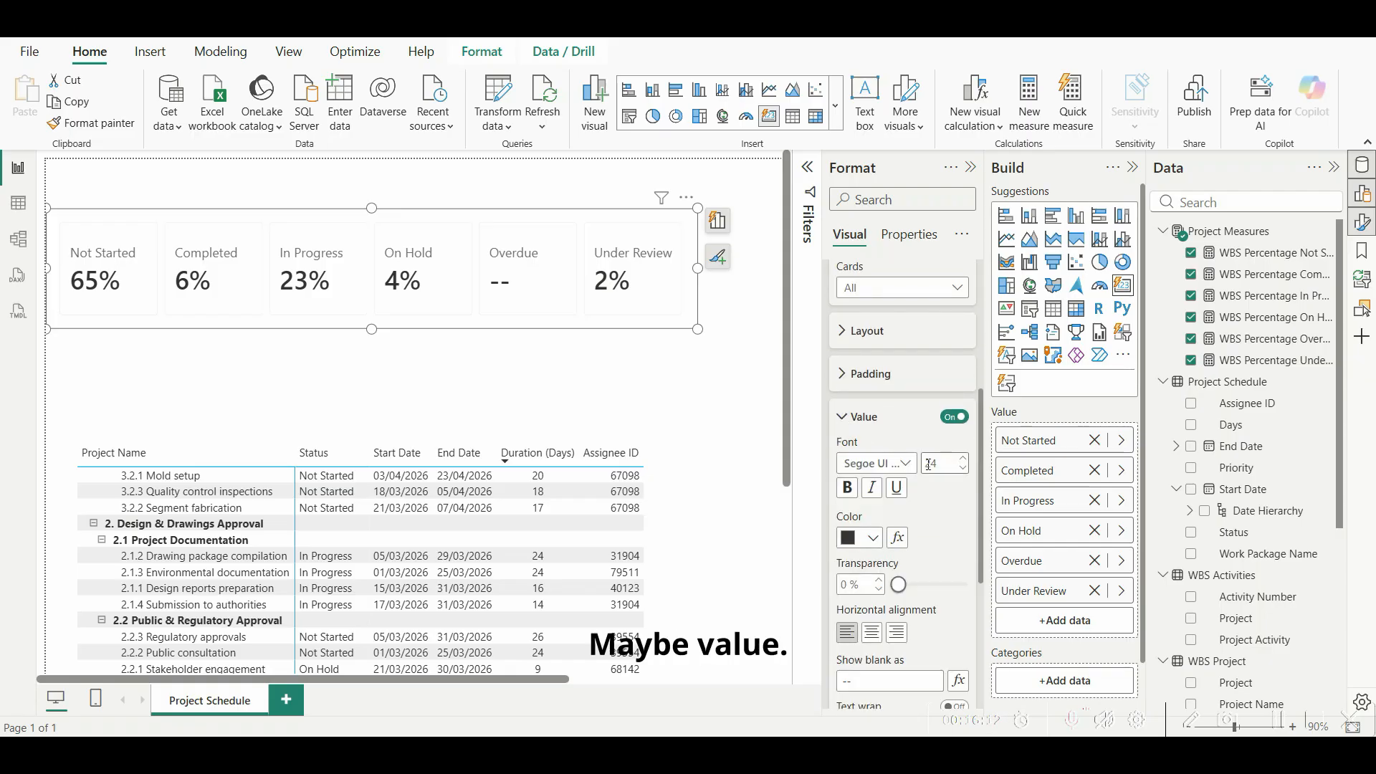
pyautogui.scroll(-2, 912, 320)
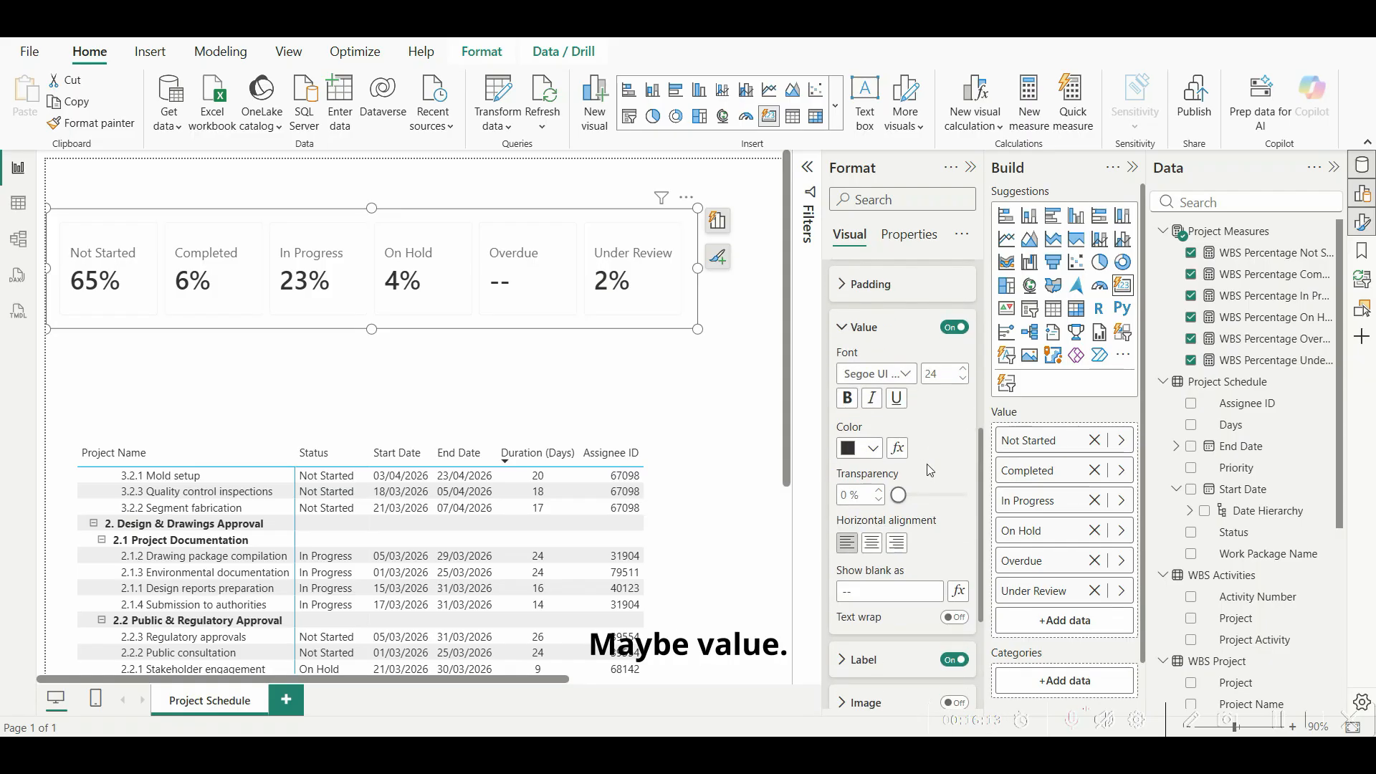
pyautogui.click(871, 542)
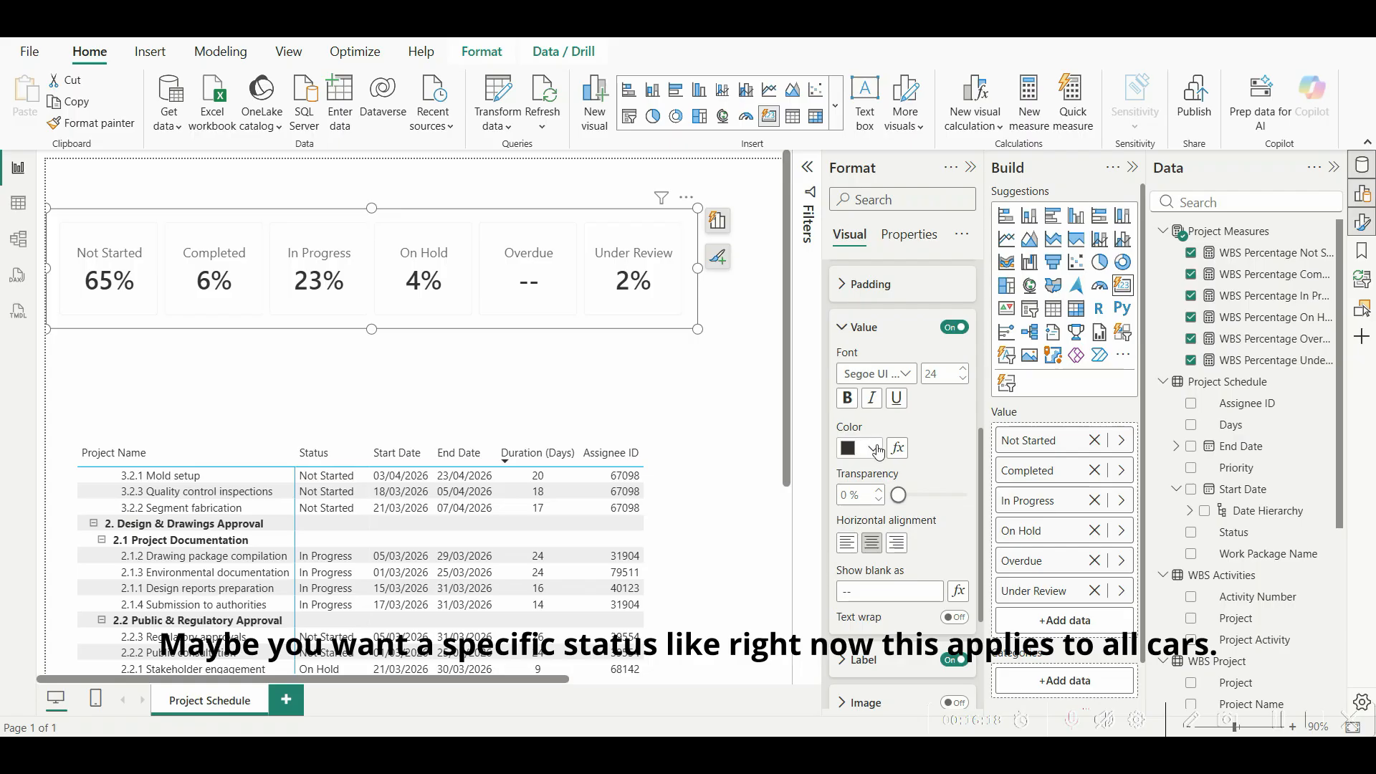
# Step: Apply the callout settings to the Completed card only and set its value color to bright green #09F440
pyautogui.scroll(4, 901, 437)
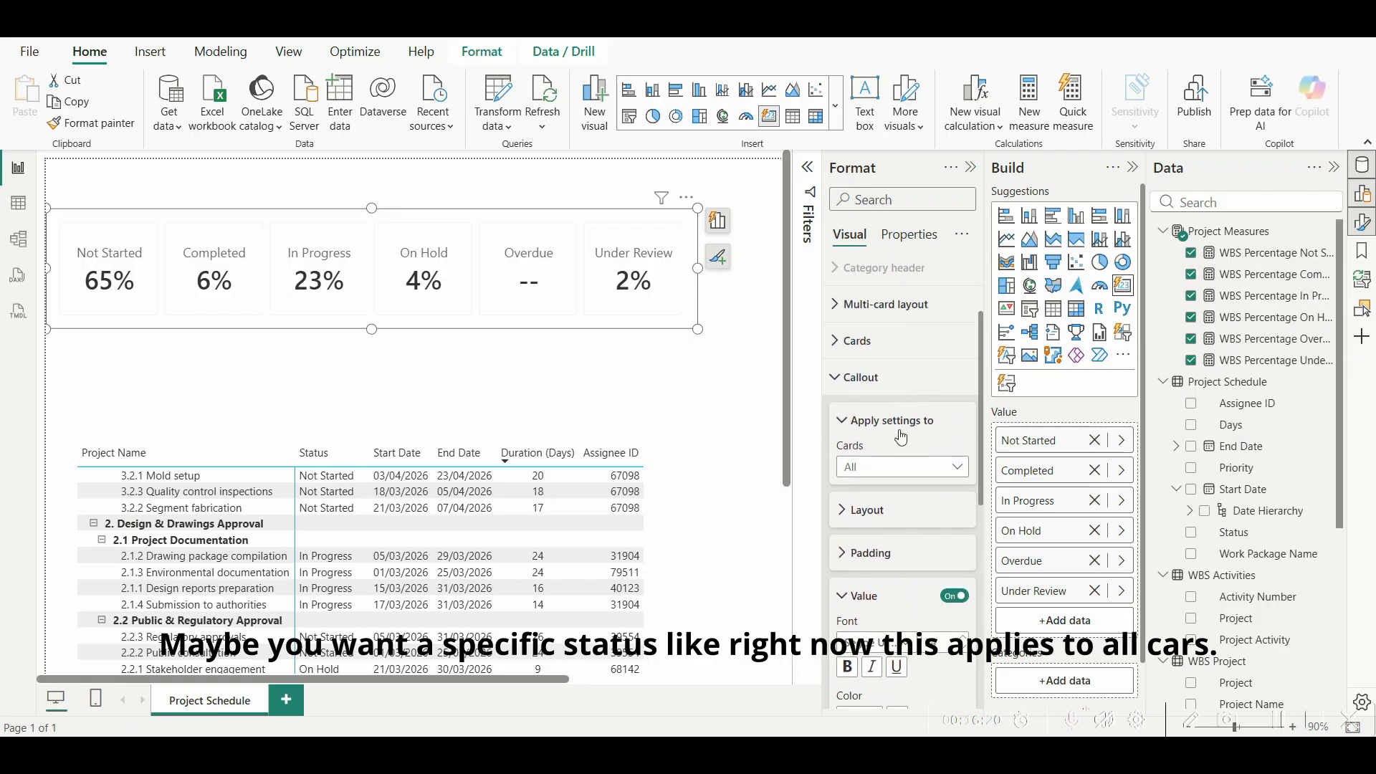
pyautogui.click(900, 468)
pyautogui.click(902, 470)
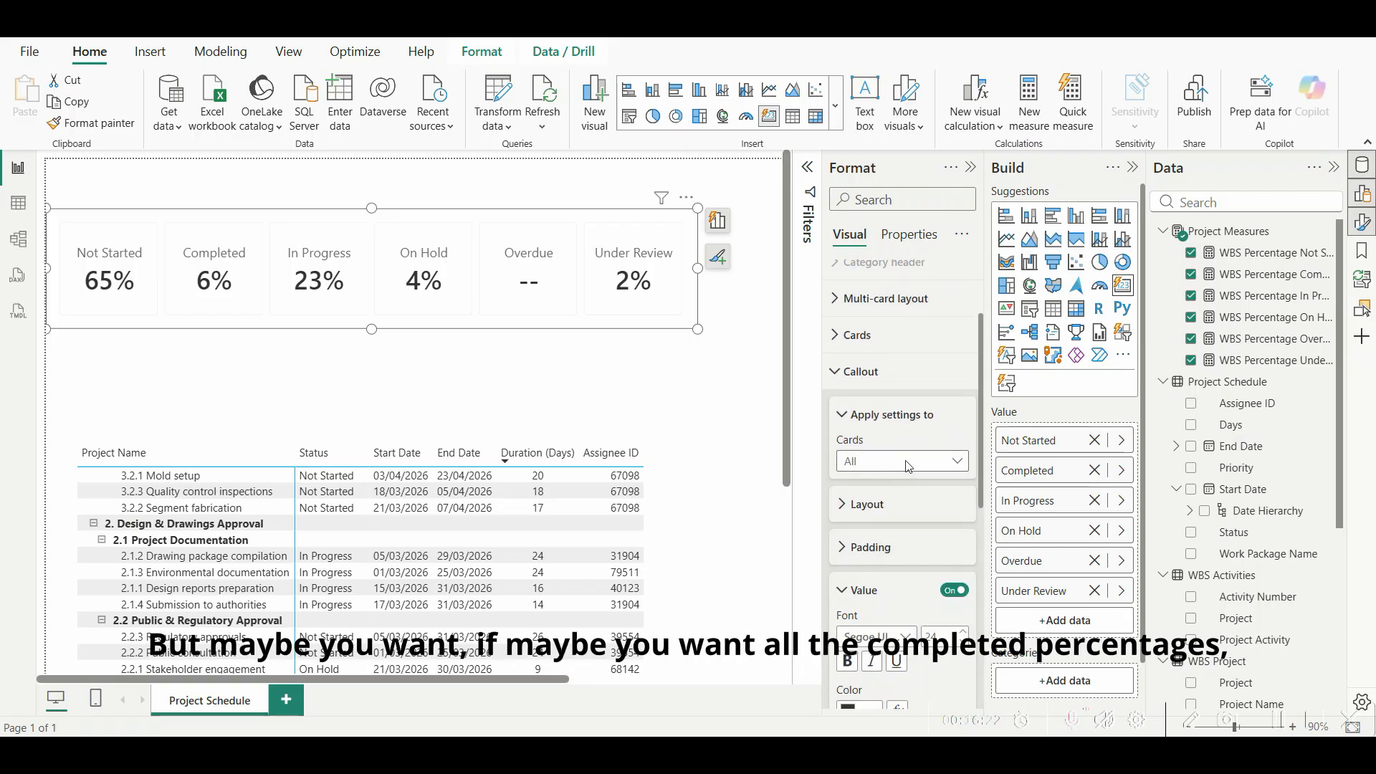
pyautogui.scroll(-2, 901, 469)
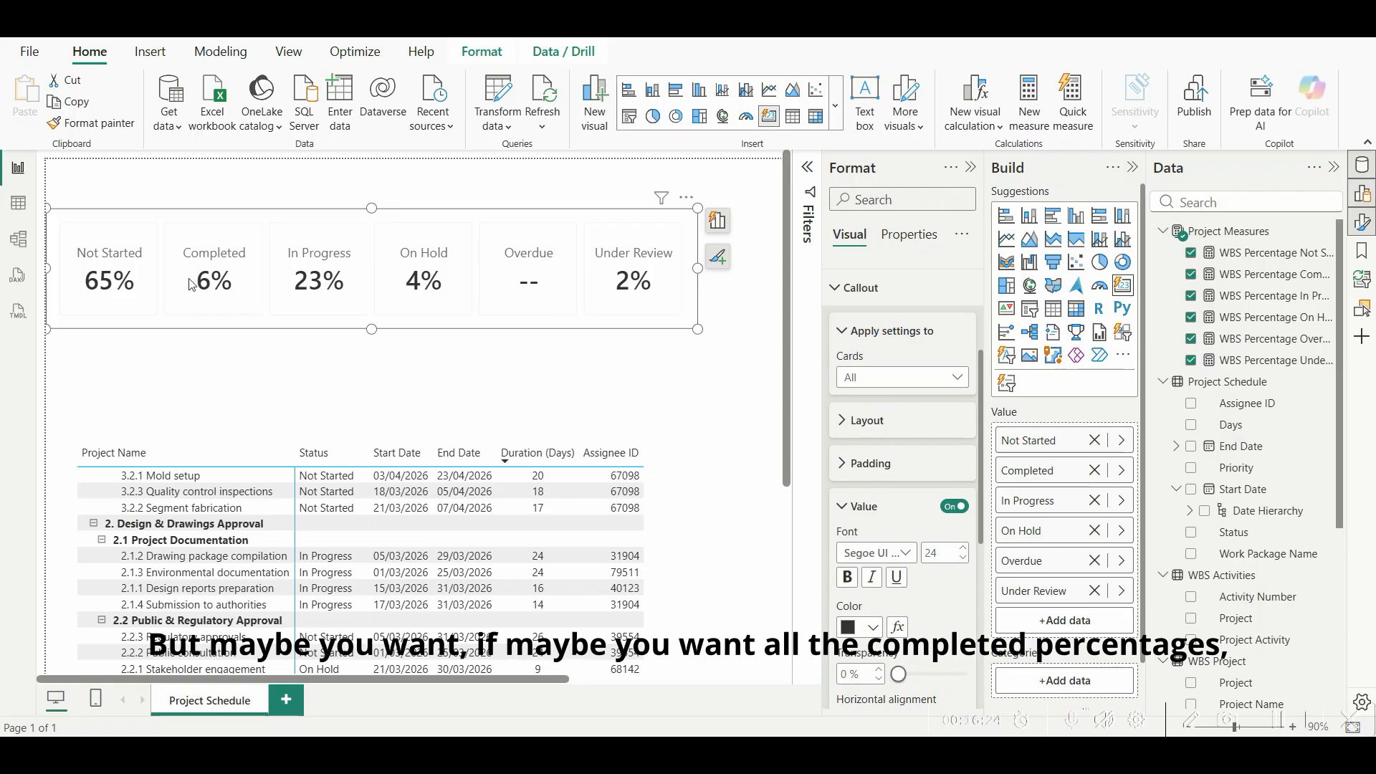
pyautogui.click(914, 380)
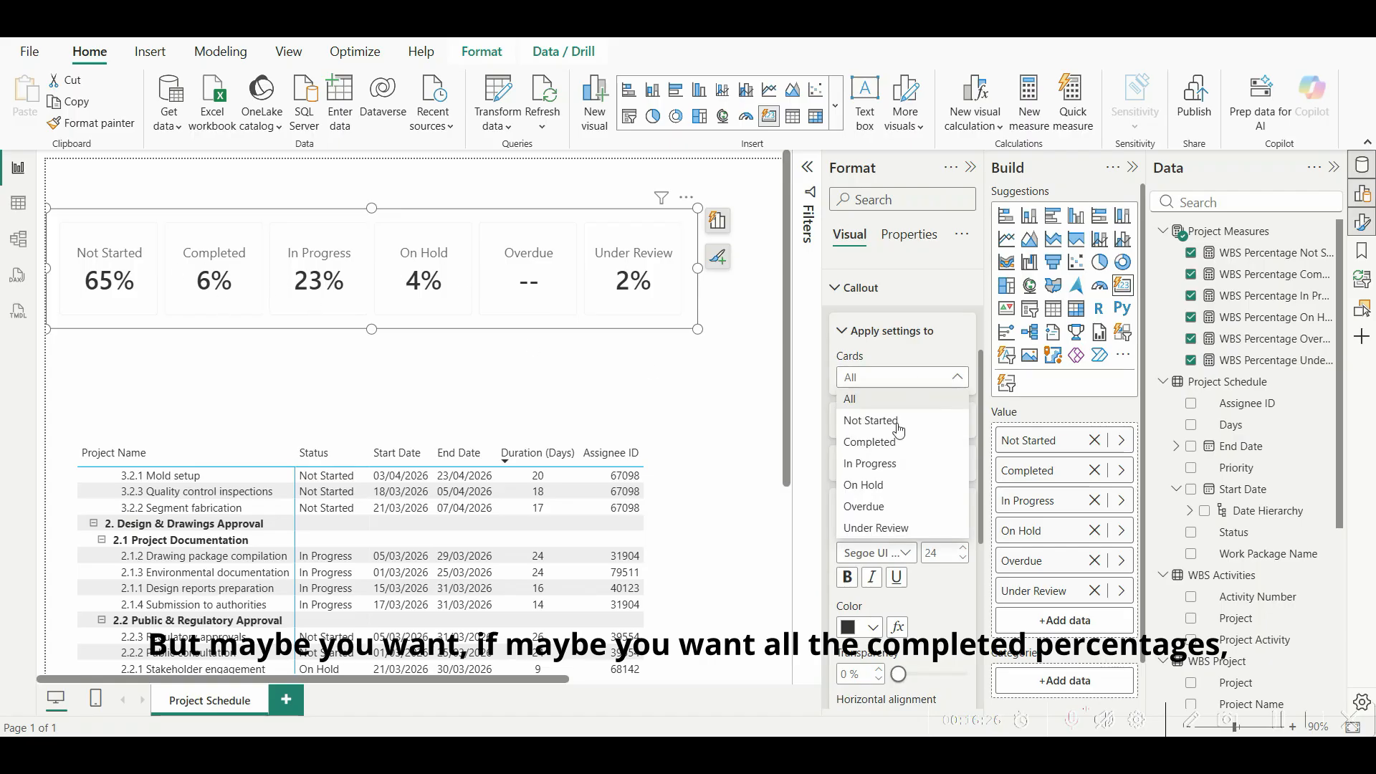
pyautogui.click(897, 451)
pyautogui.scroll(-3, 910, 437)
pyautogui.click(873, 450)
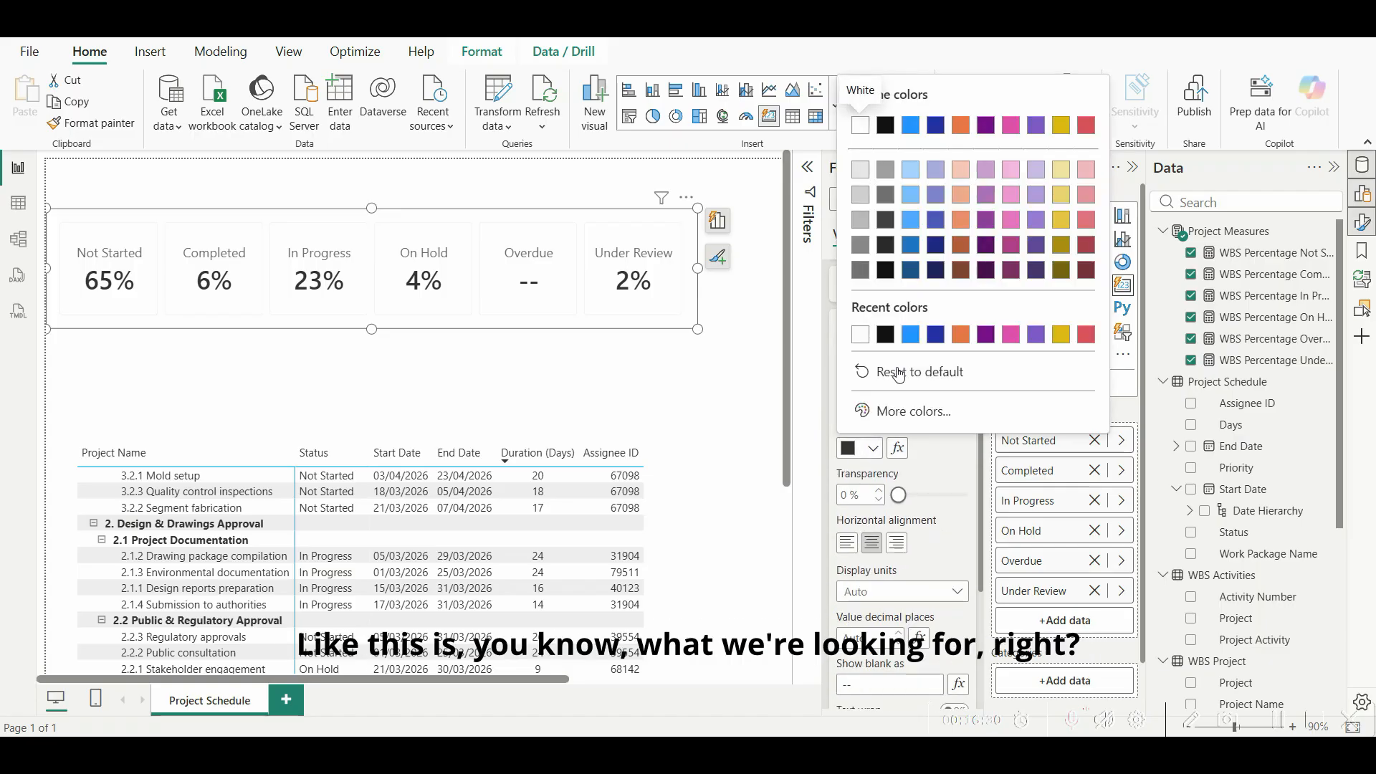
pyautogui.click(898, 410)
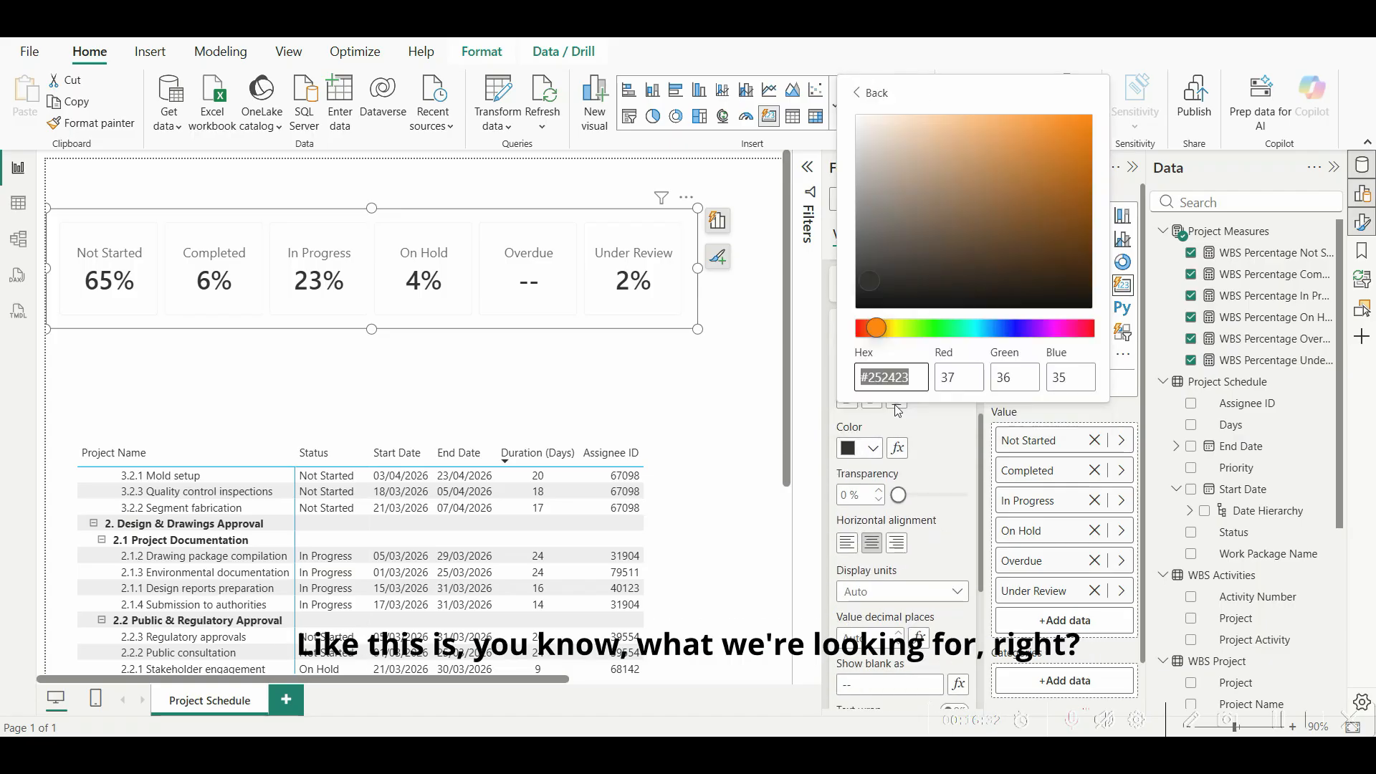
pyautogui.click(936, 331)
pyautogui.click(1082, 123)
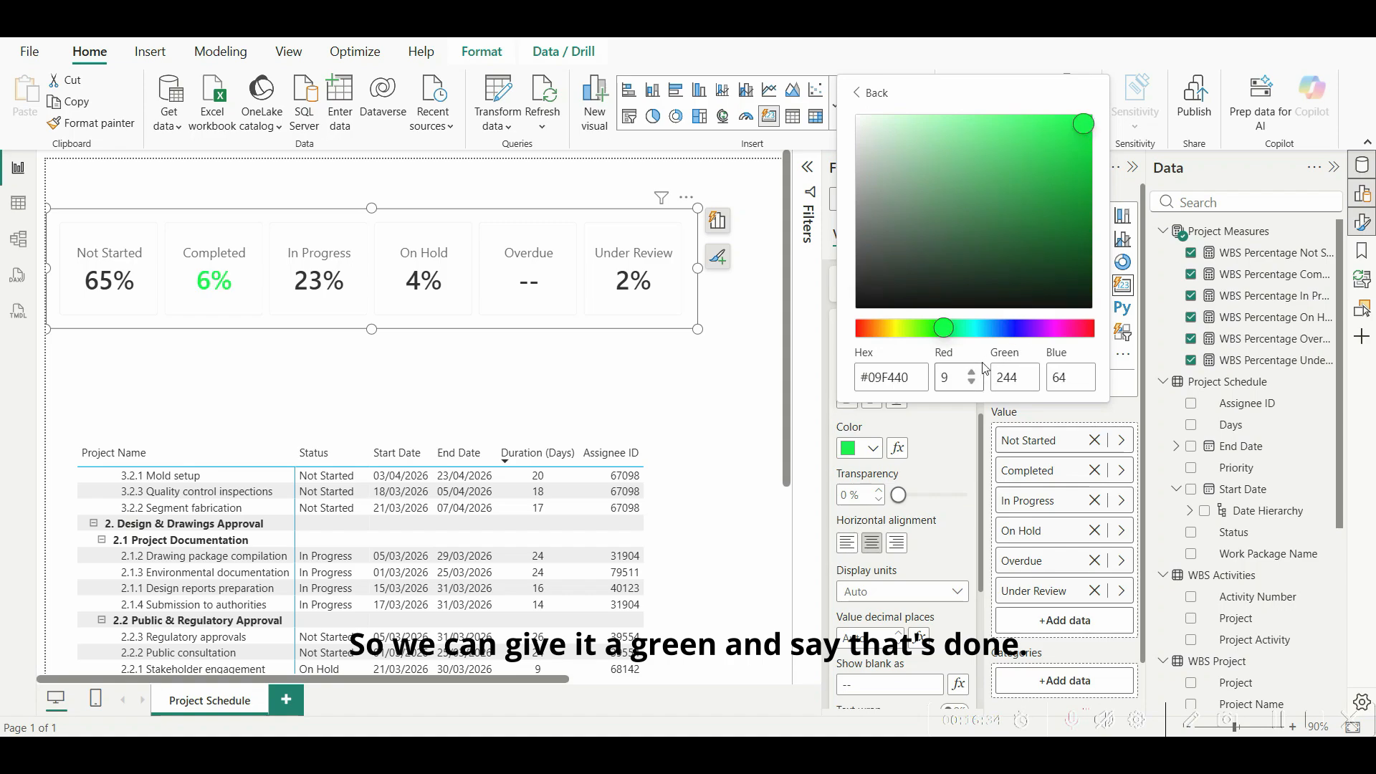
pyautogui.click(728, 389)
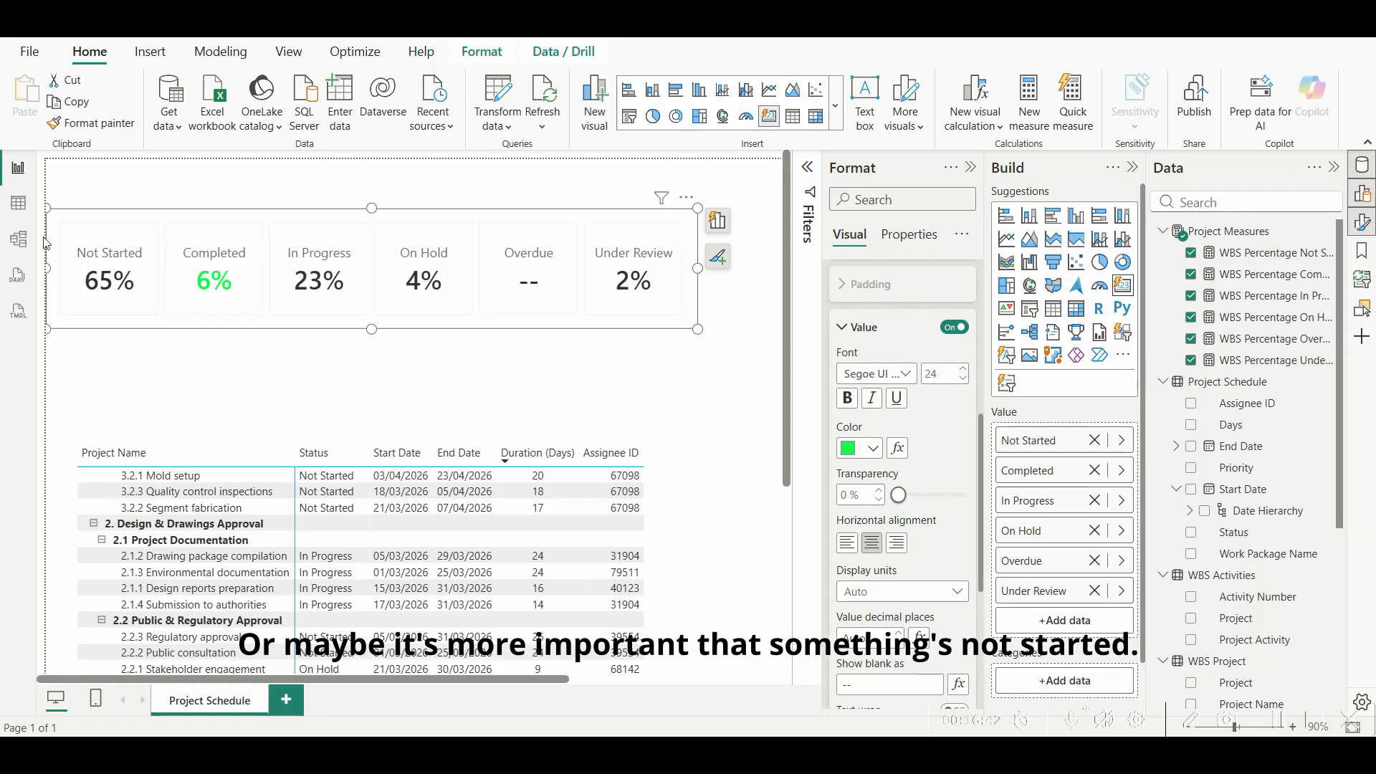
# Step: Move the status card slightly inward from the page edge and reduce its height above the schedule matrix
pyautogui.moveTo(380, 224); pyautogui.dragTo(398, 230)
pyautogui.moveTo(725, 214); pyautogui.dragTo(721, 246)
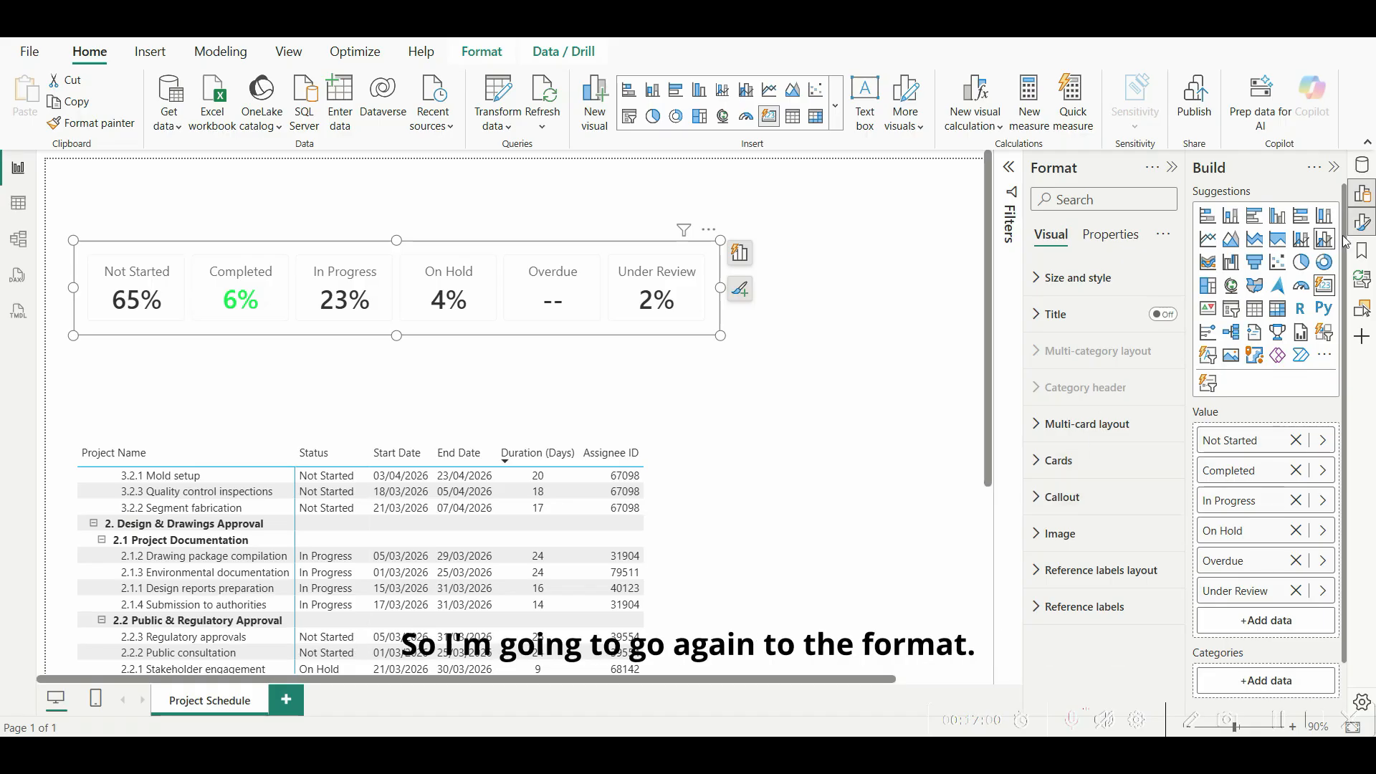
# Step: Try a font size of 18 for the Completed card's callout value, and undo the change
pyautogui.click(1364, 224)
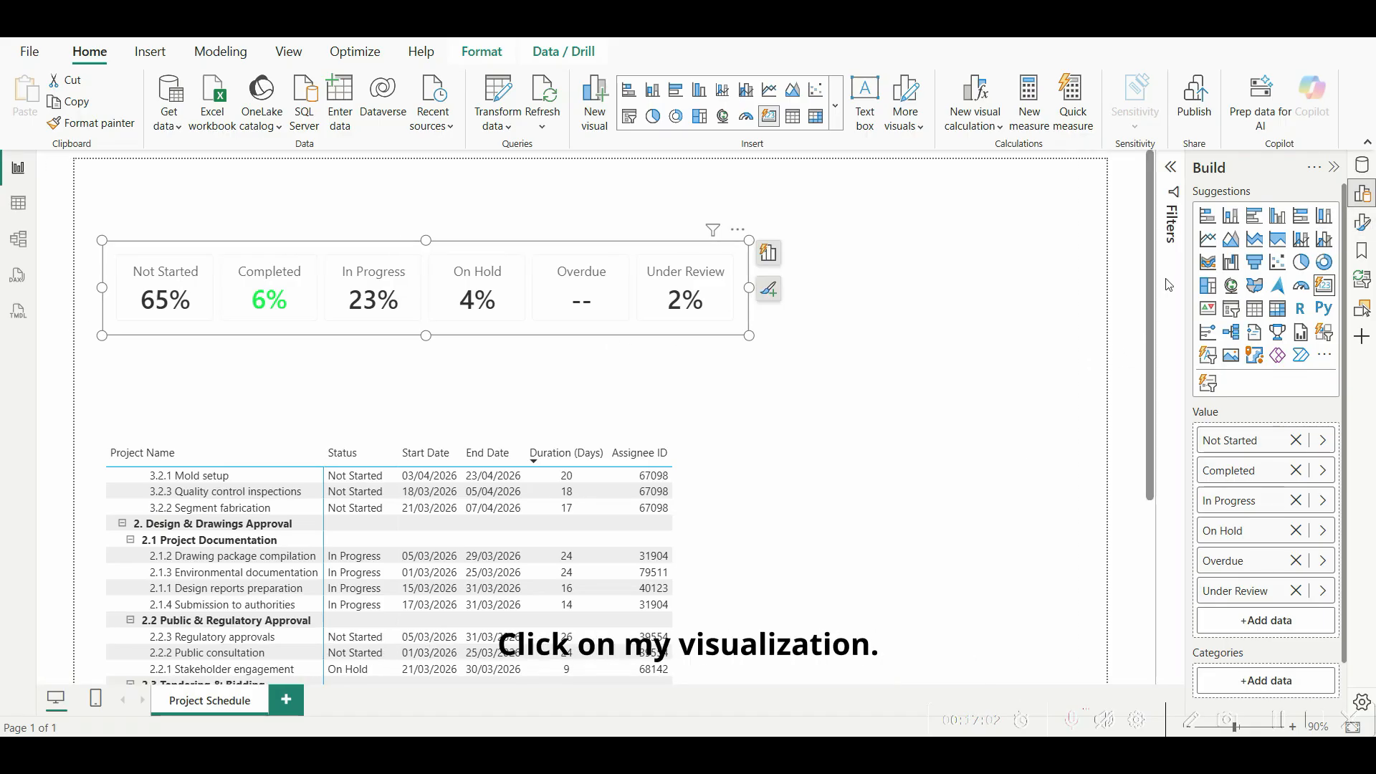
pyautogui.click(1363, 224)
pyautogui.click(1036, 501)
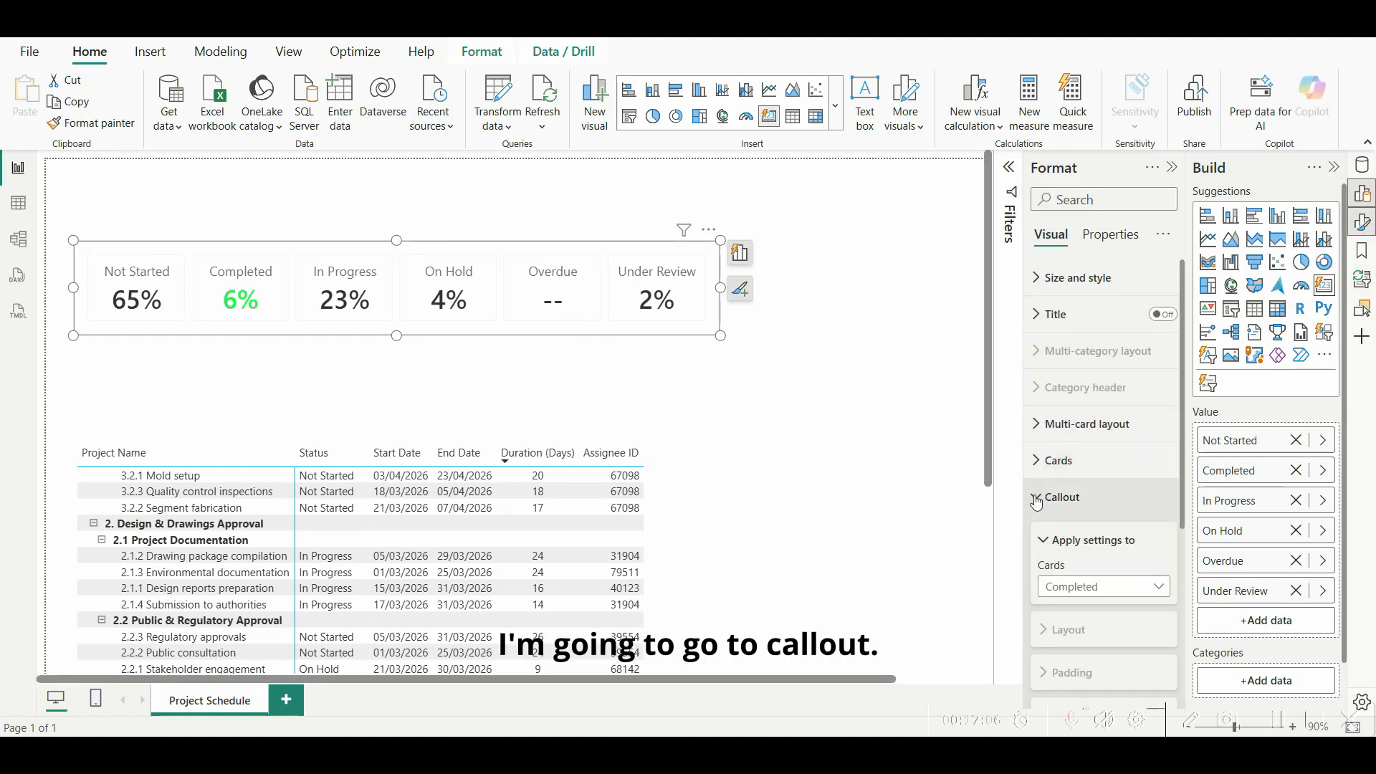
pyautogui.scroll(-5, 1042, 435)
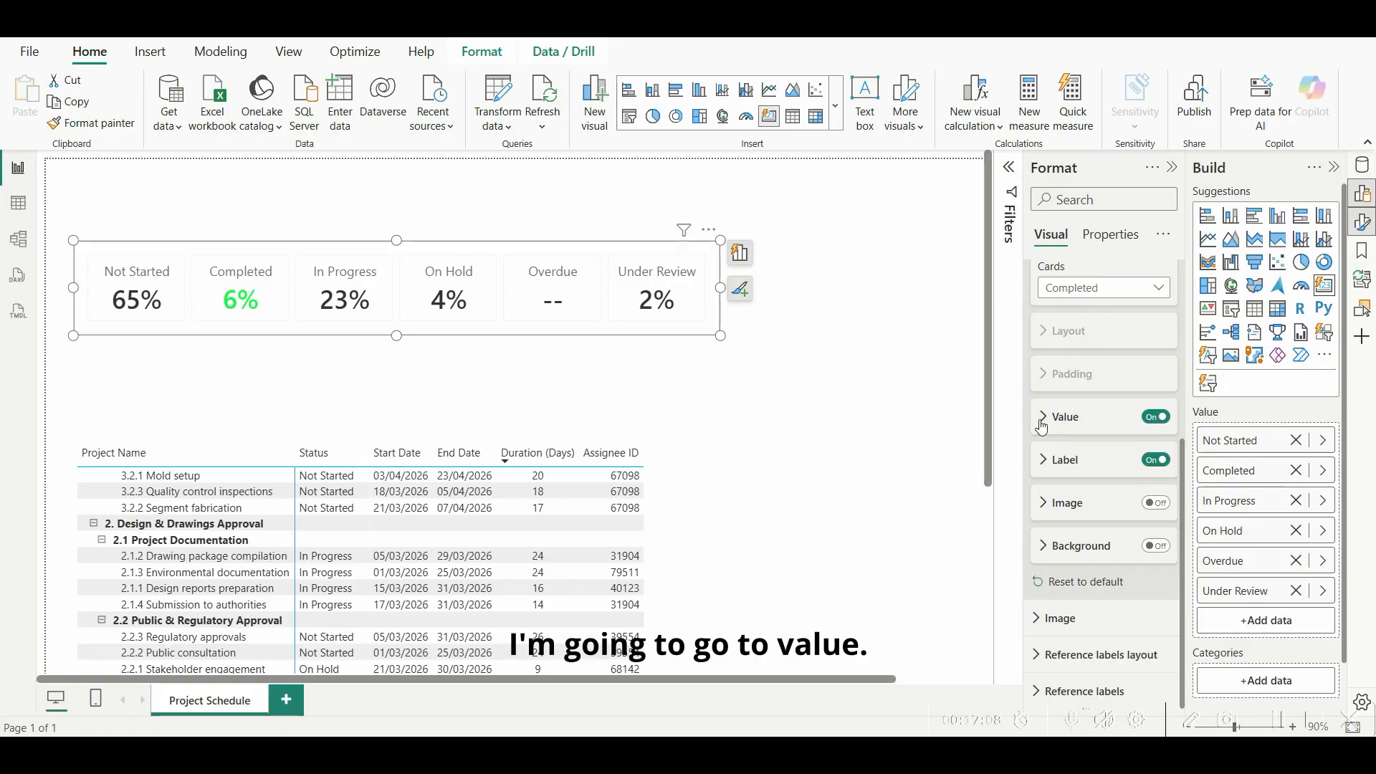
pyautogui.click(1042, 423)
pyautogui.scroll(-4, 1046, 422)
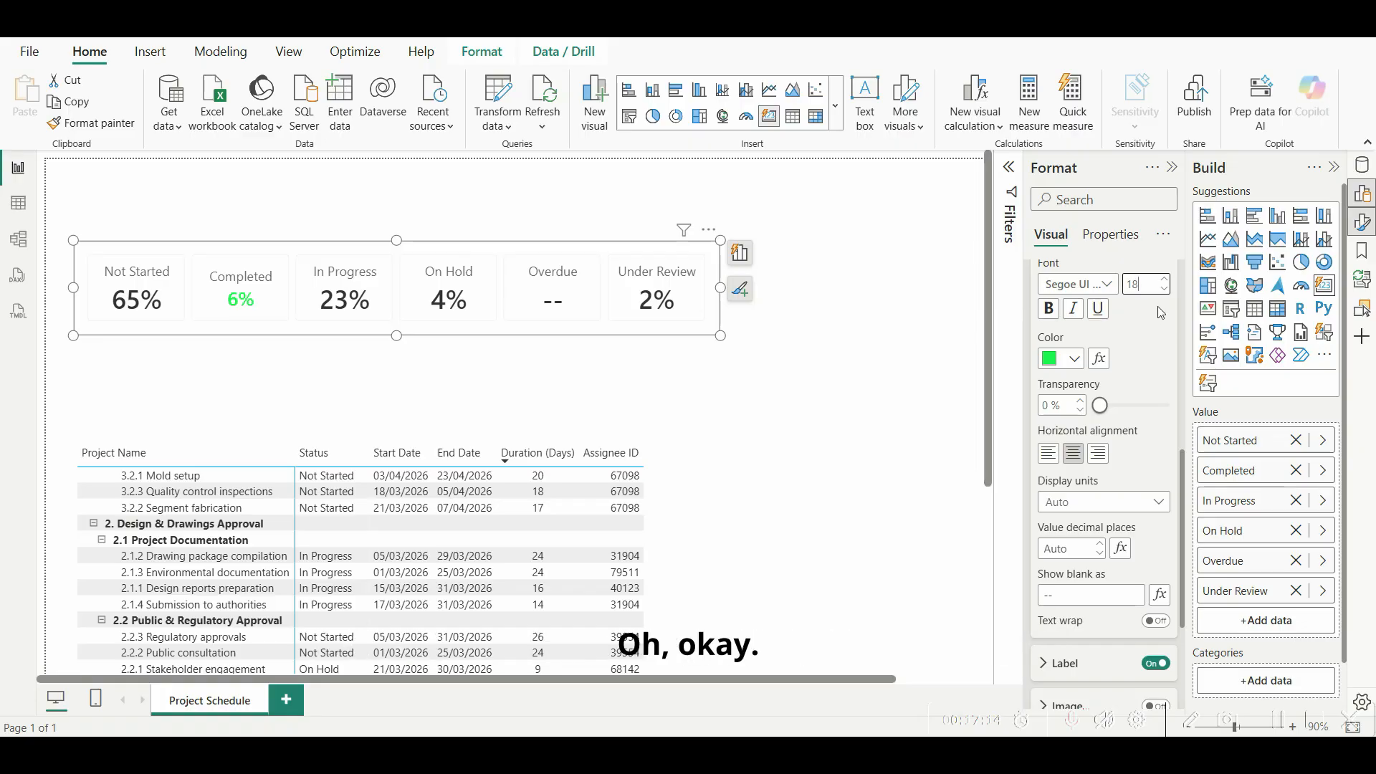
pyautogui.hotkey('ctrl', 'z')
pyautogui.scroll(3, 1158, 307)
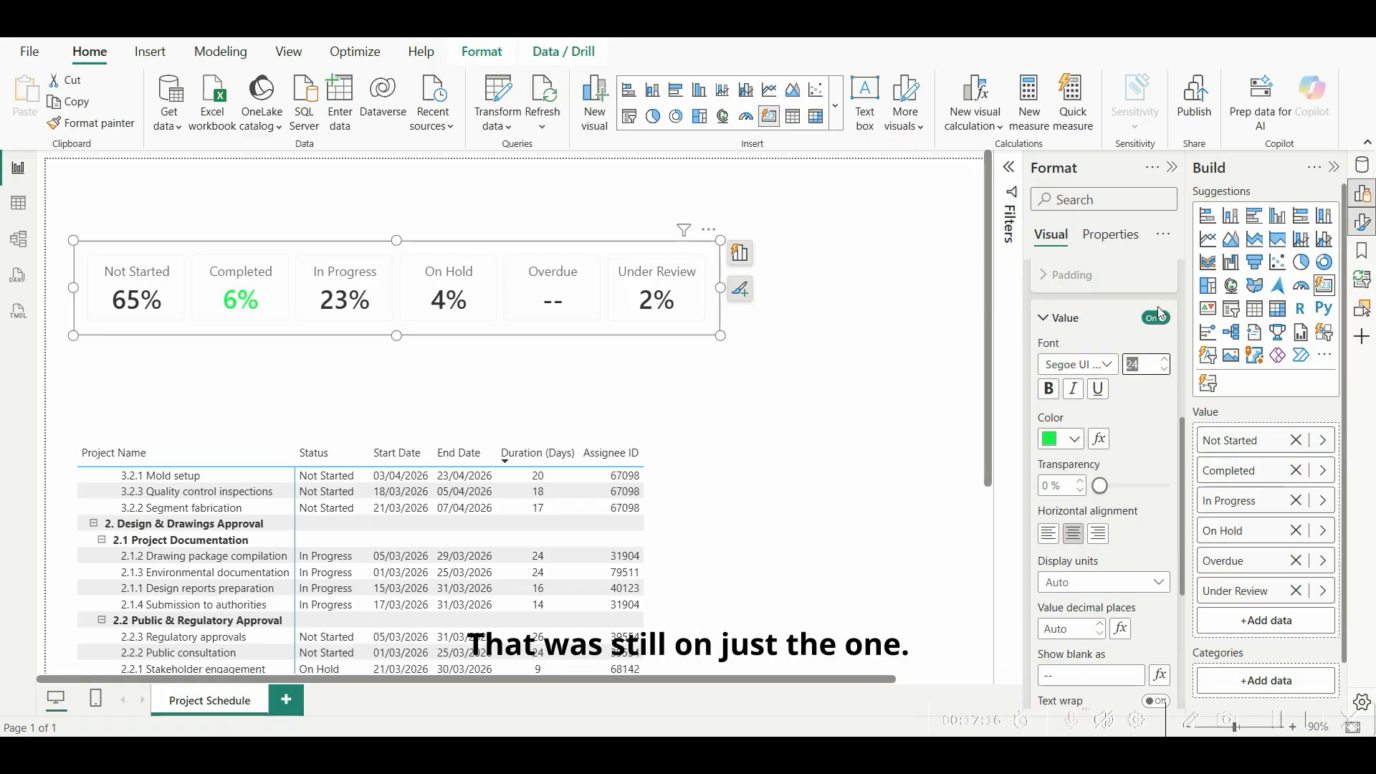
# Step: Apply the callout settings to all cards in the status card visual and set the value font size to 18
pyautogui.click(1135, 377)
pyautogui.click(1075, 420)
pyautogui.click(1107, 378)
pyautogui.click(1105, 400)
pyautogui.scroll(-5, 1116, 395)
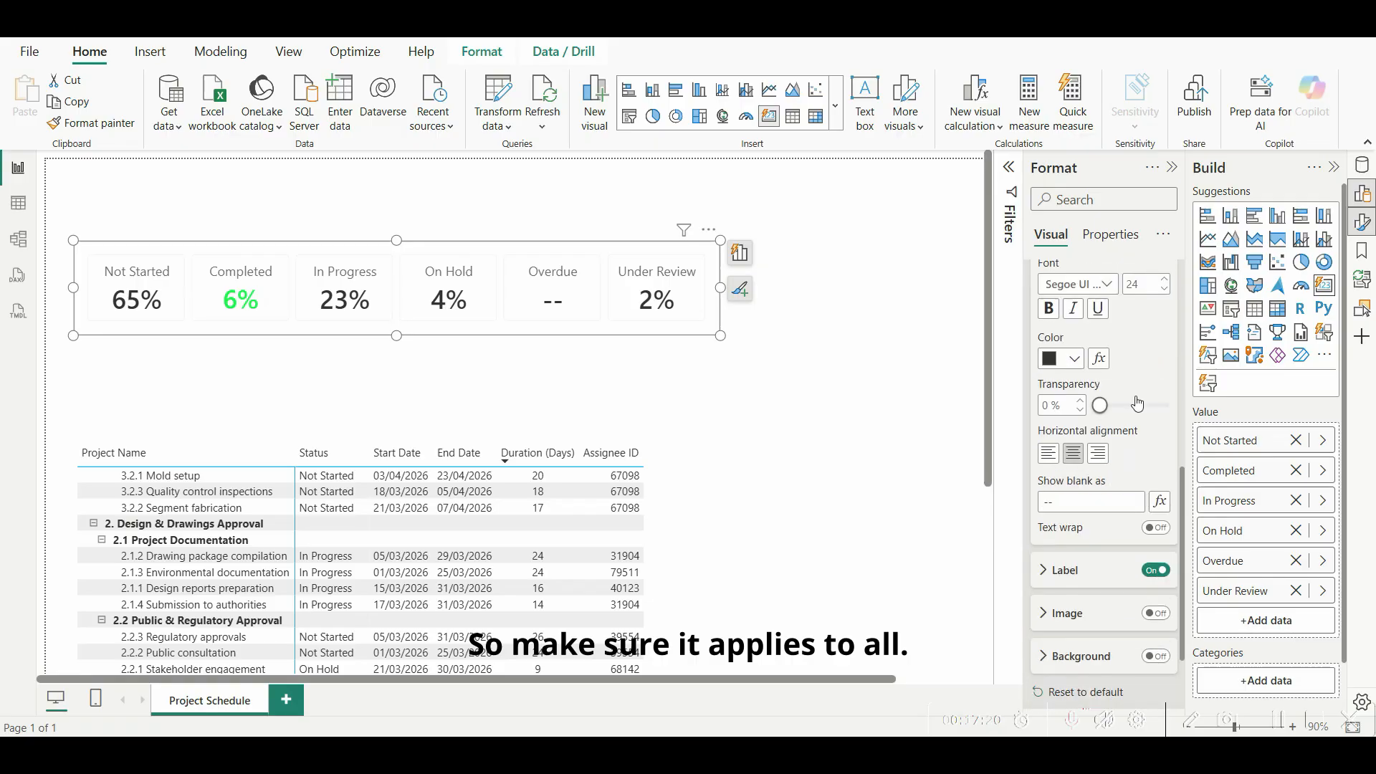
pyautogui.scroll(-1, 1138, 396)
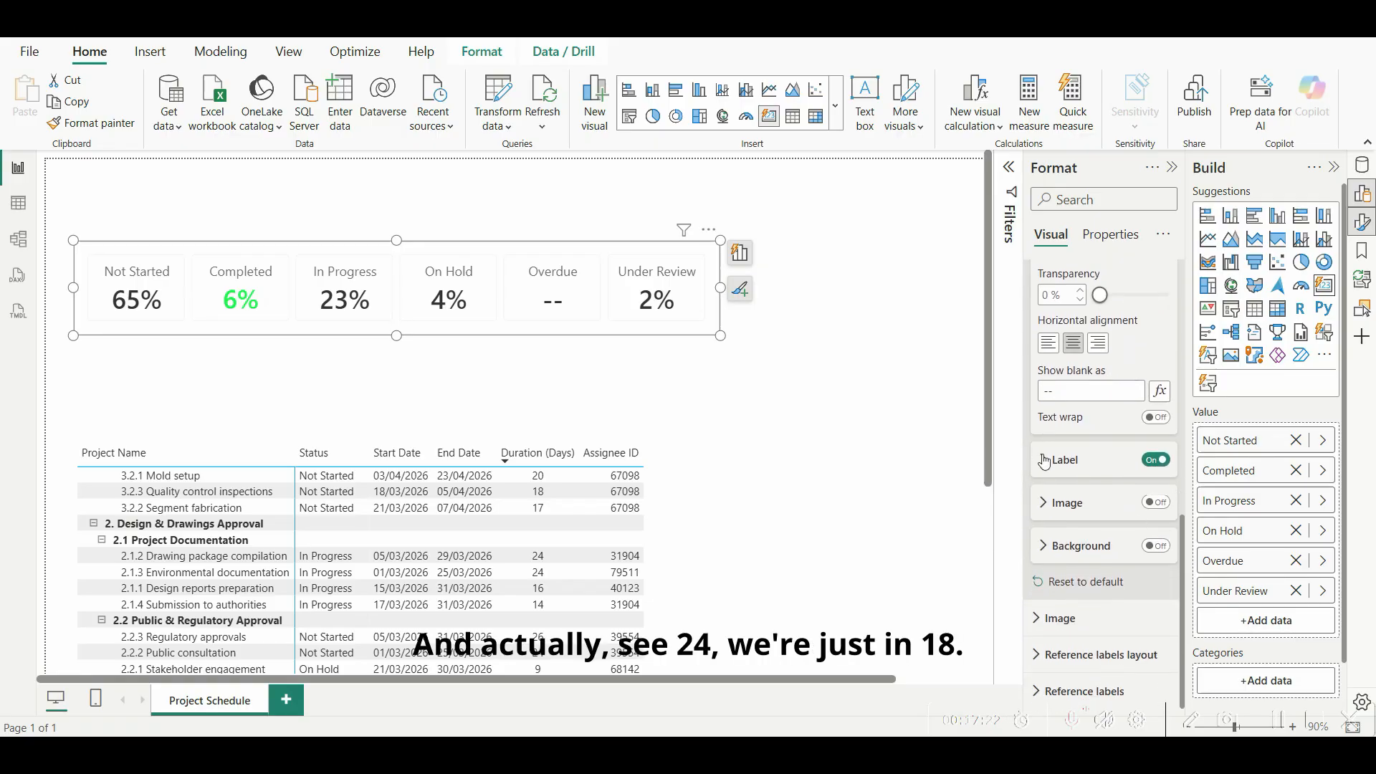
pyautogui.scroll(2, 1070, 444)
pyautogui.scroll(2, 1087, 456)
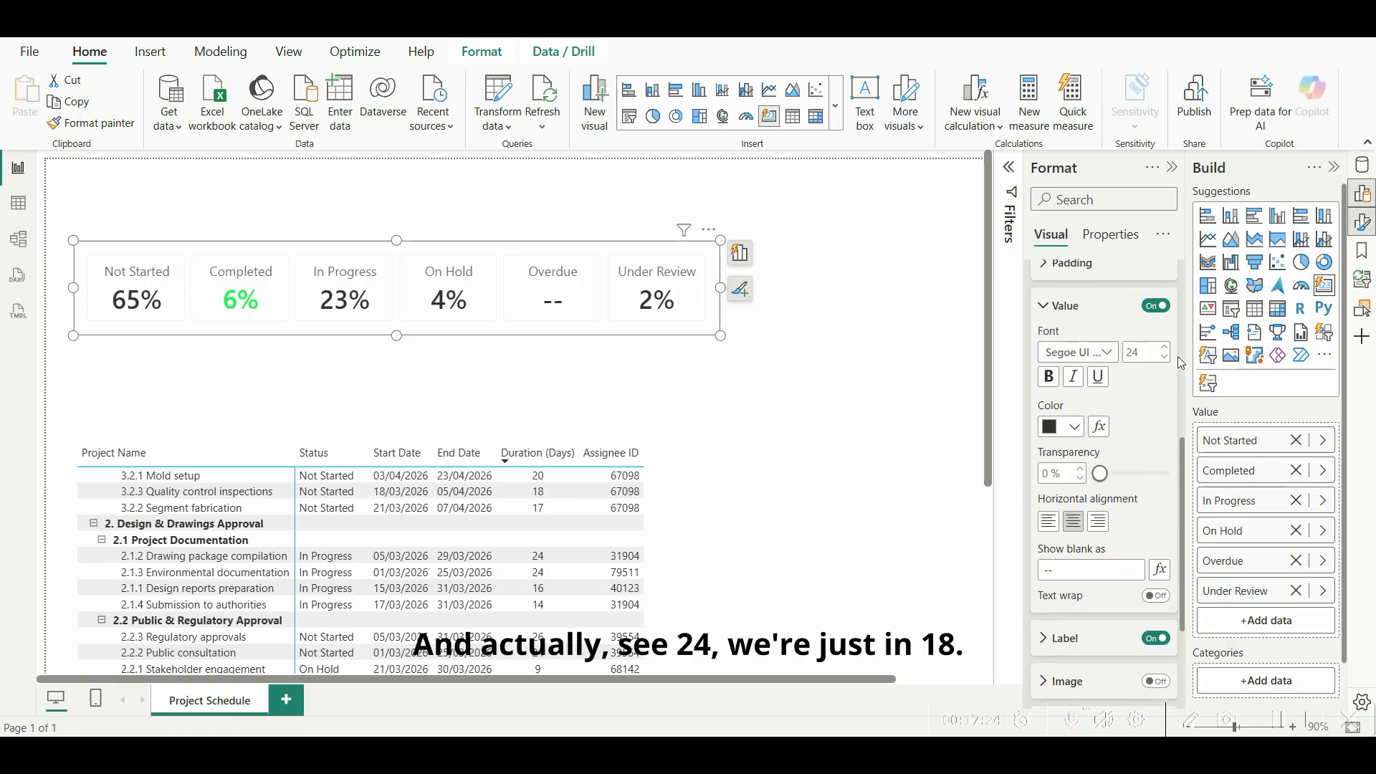
pyautogui.write('18')
pyautogui.press('Return')
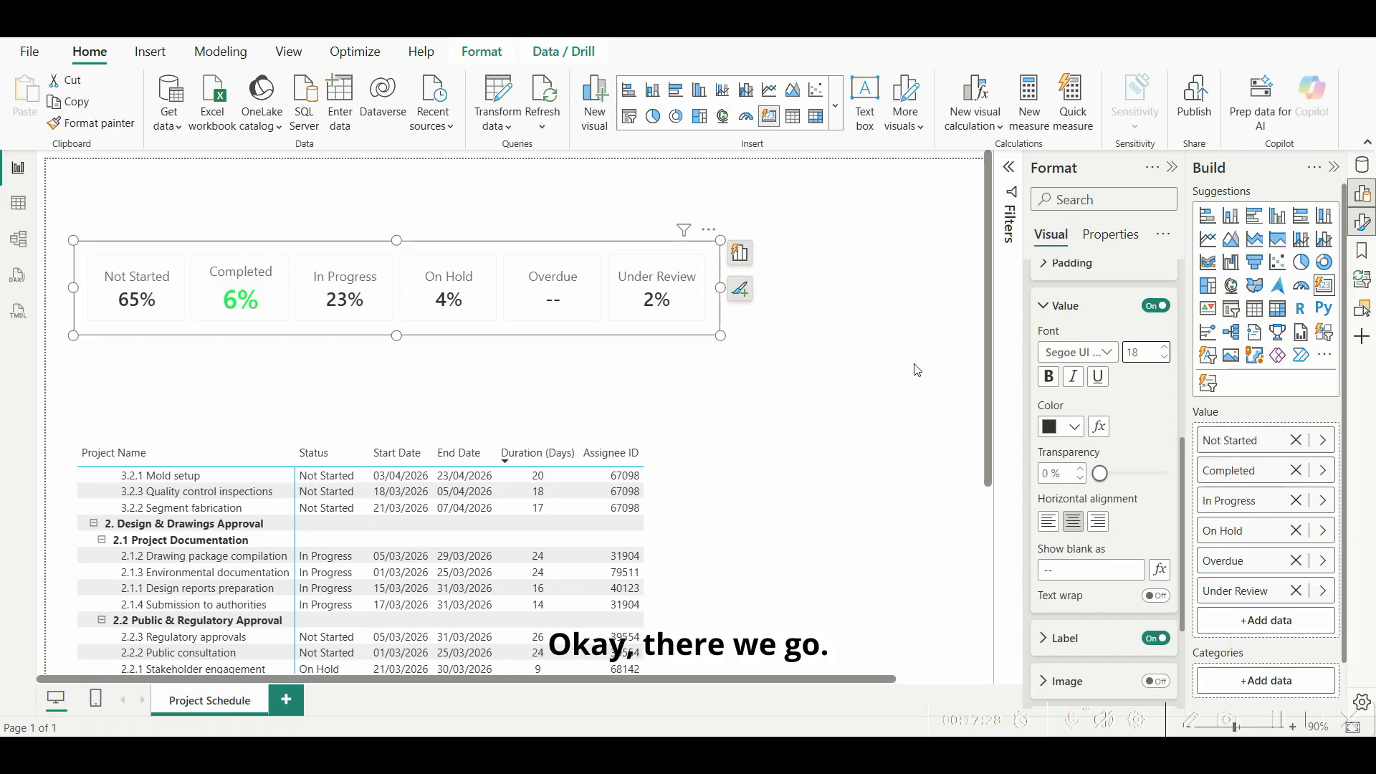
# Step: Apply the callout settings to the Completed card only, set its value font size to 18, and deselect the visual
pyautogui.scroll(4, 1131, 373)
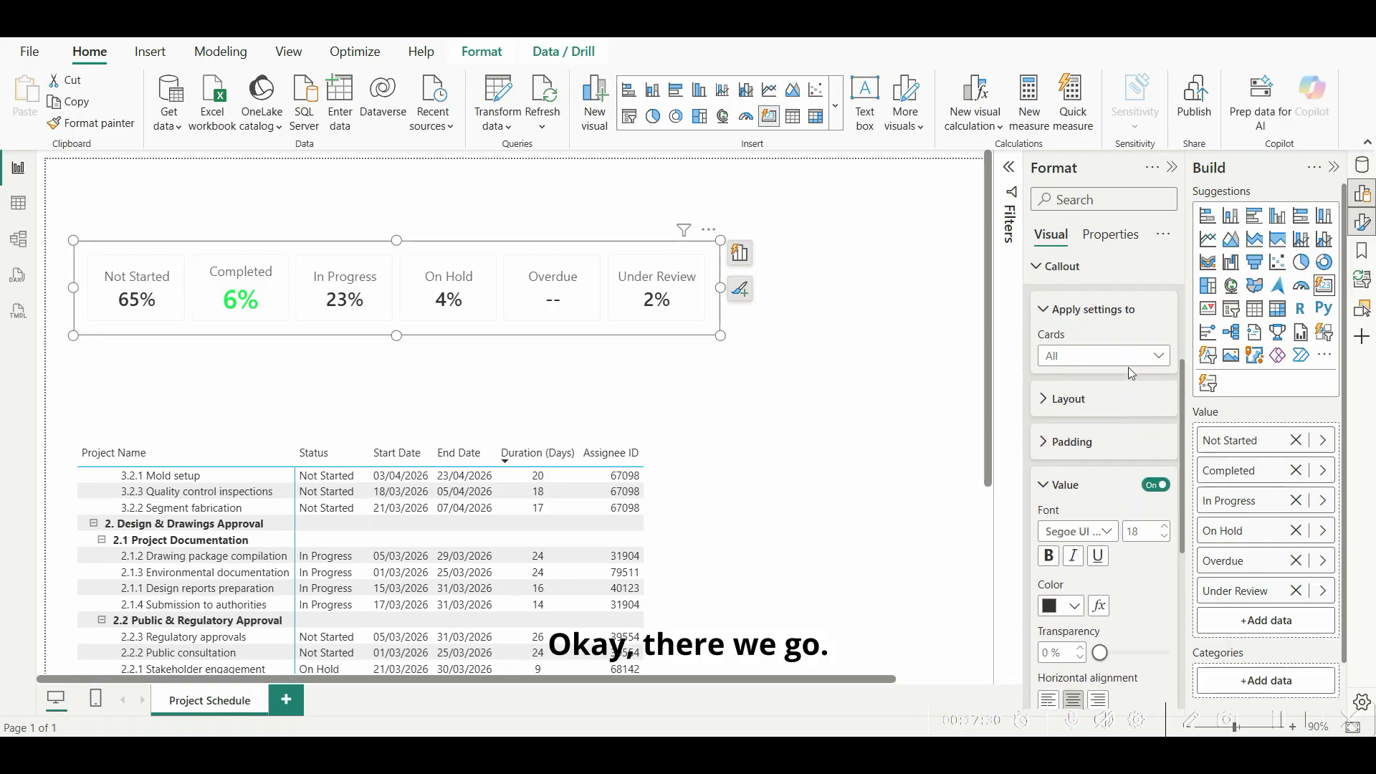
pyautogui.click(260, 281)
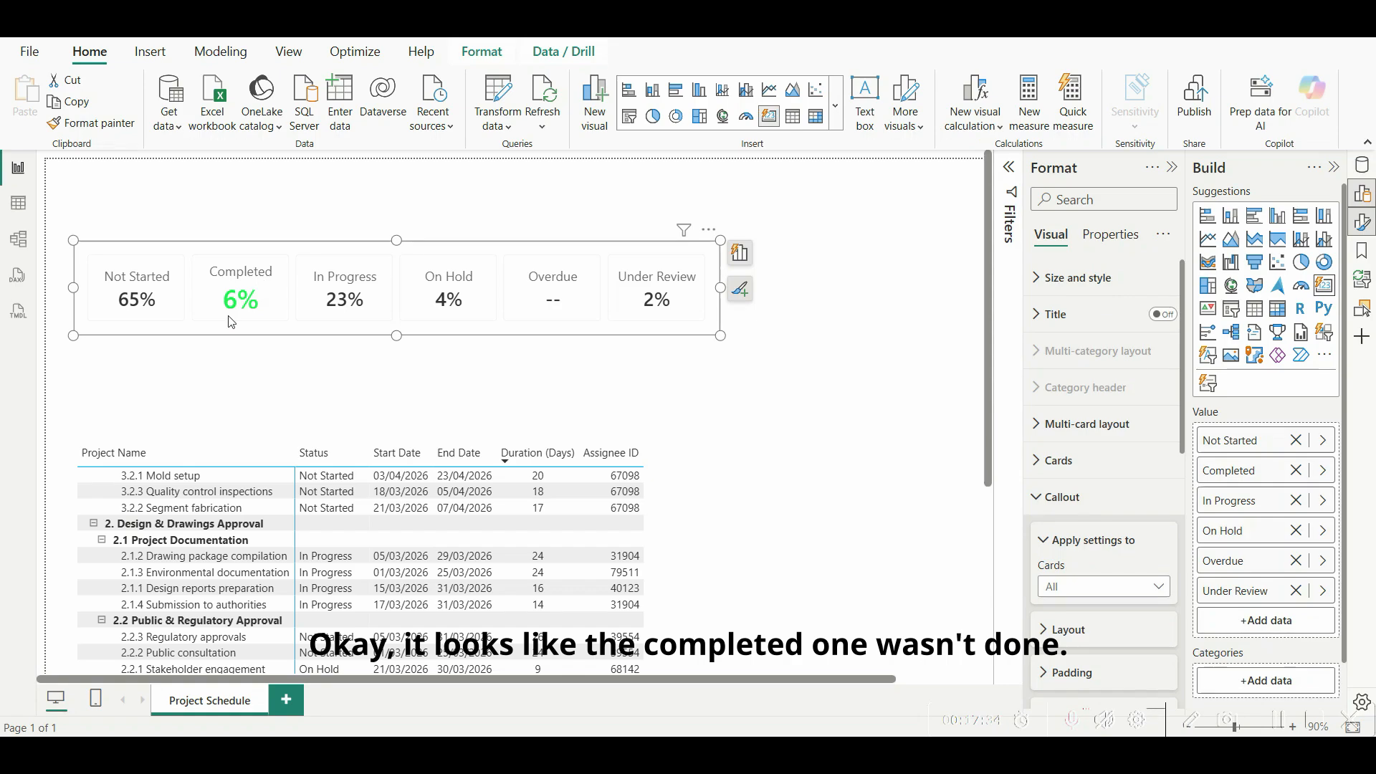
pyautogui.scroll(-5, 1103, 445)
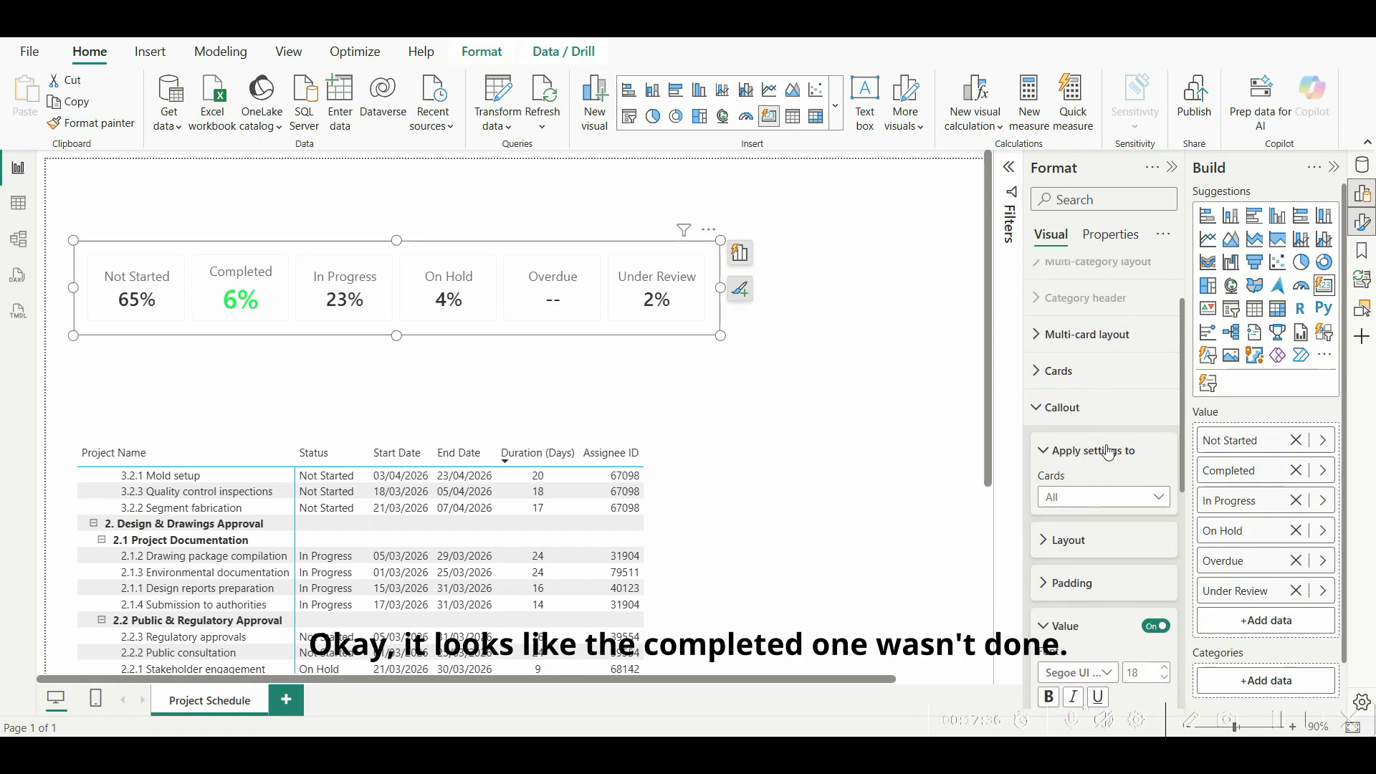
pyautogui.scroll(-3, 1108, 453)
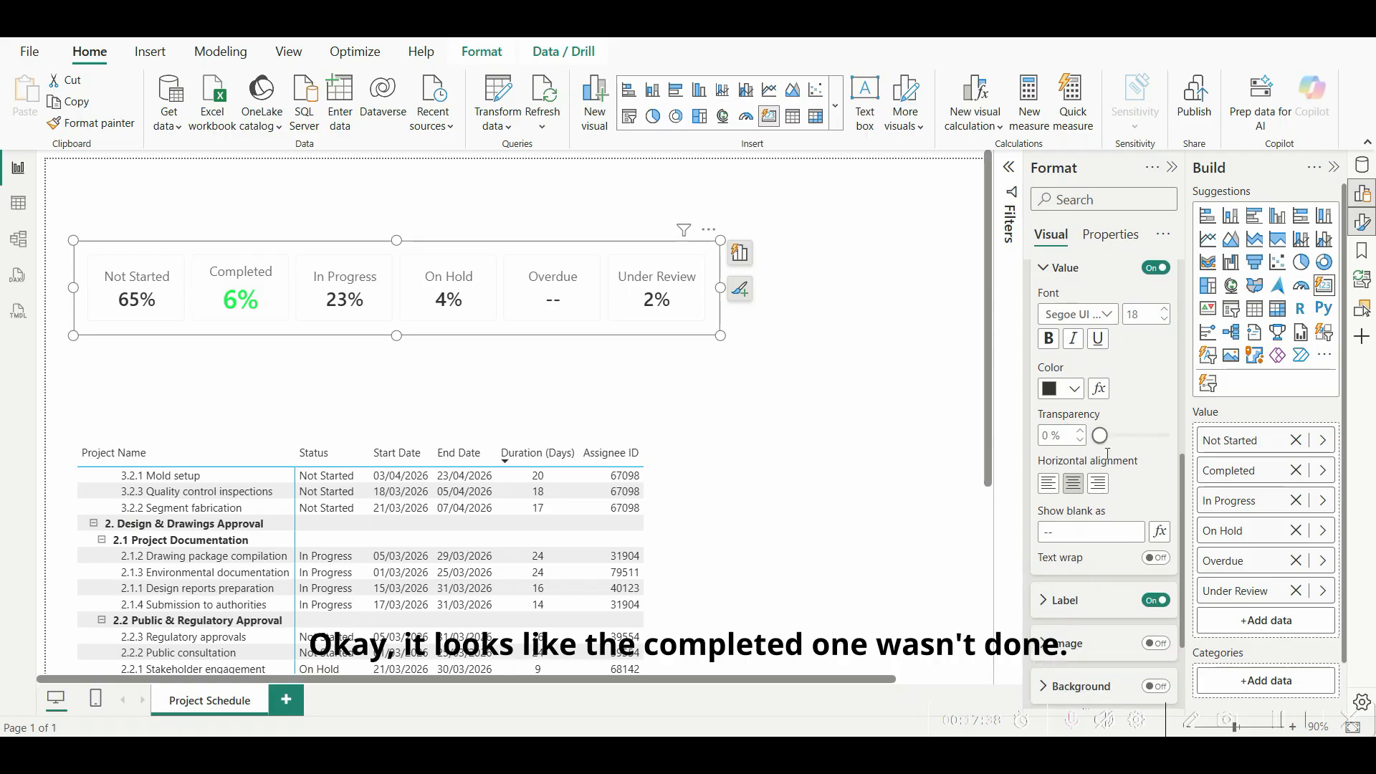
pyautogui.scroll(3, 1107, 452)
pyautogui.click(1149, 319)
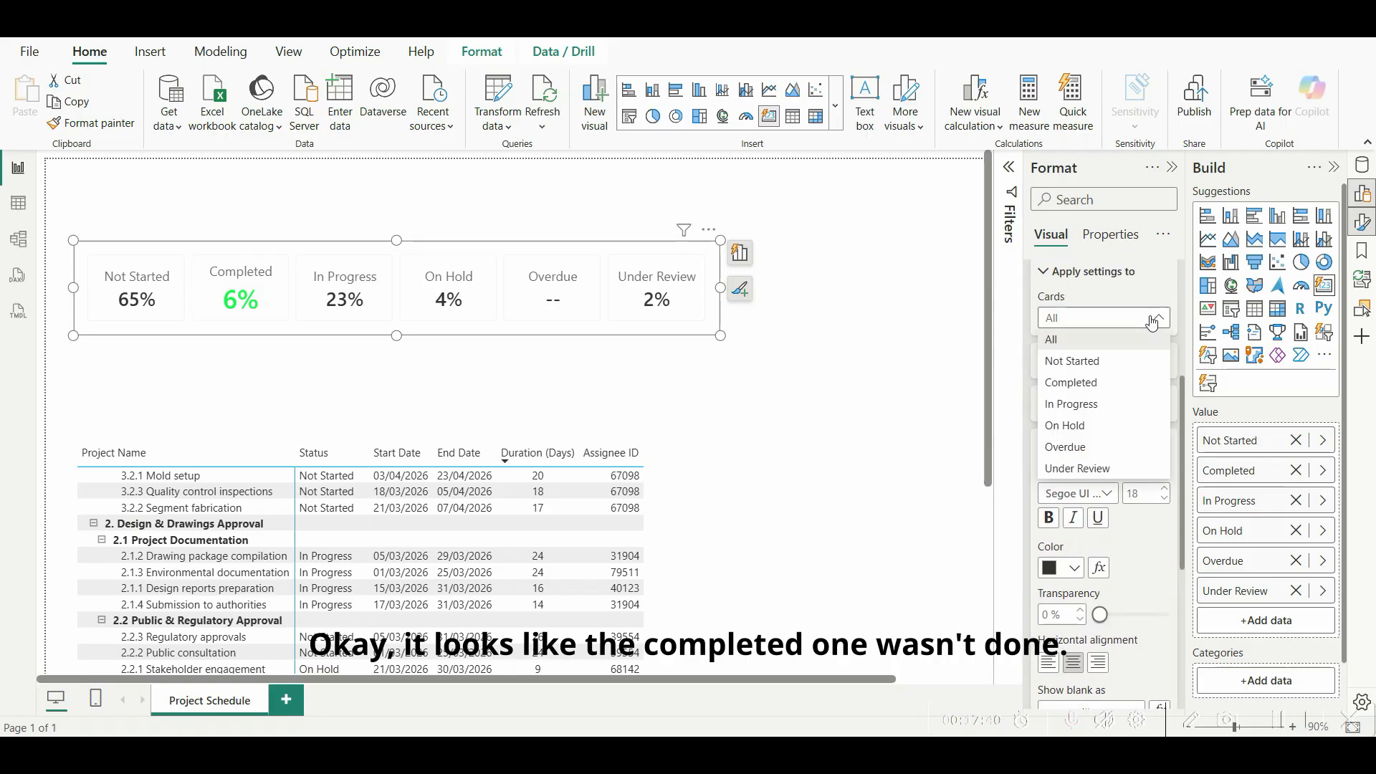
pyautogui.click(1115, 382)
pyautogui.scroll(-2, 1123, 383)
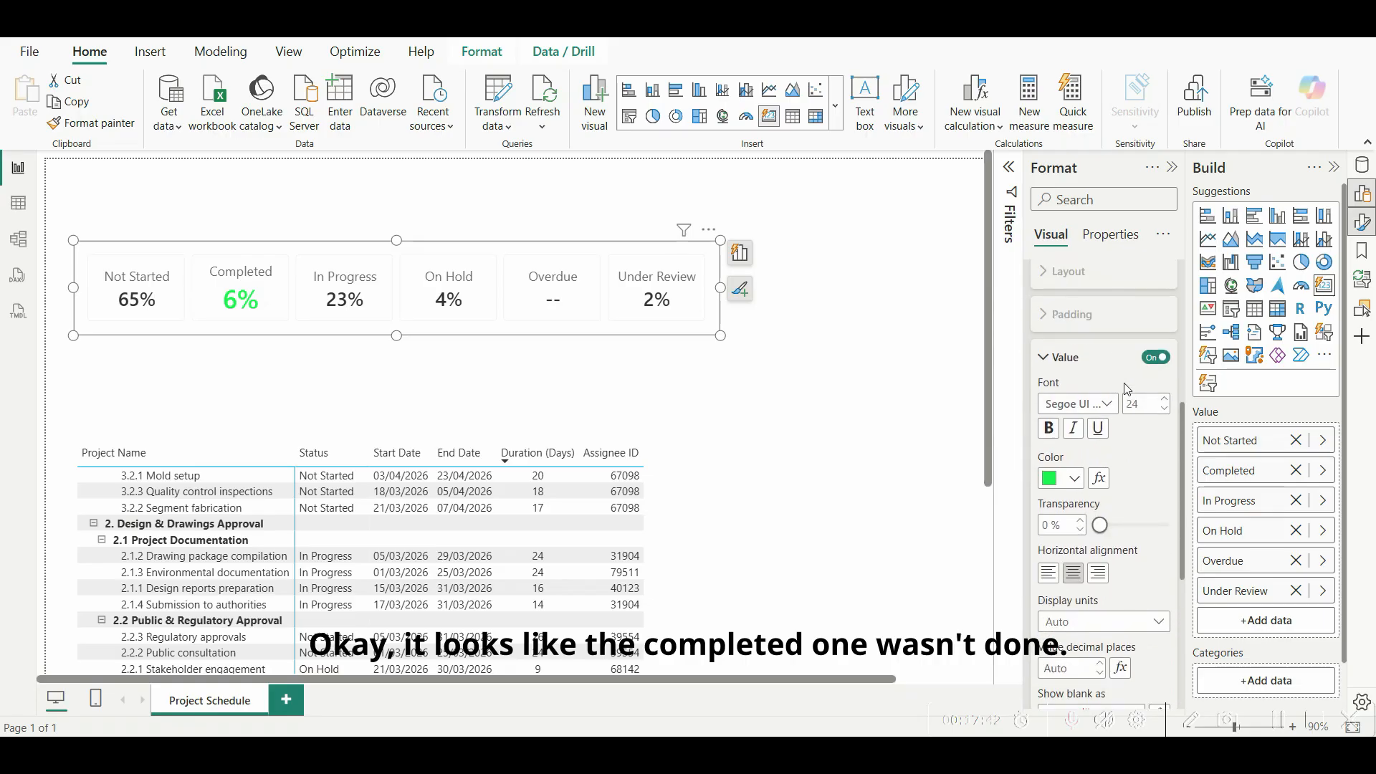
pyautogui.scroll(2, 1120, 362)
pyautogui.click(1150, 489)
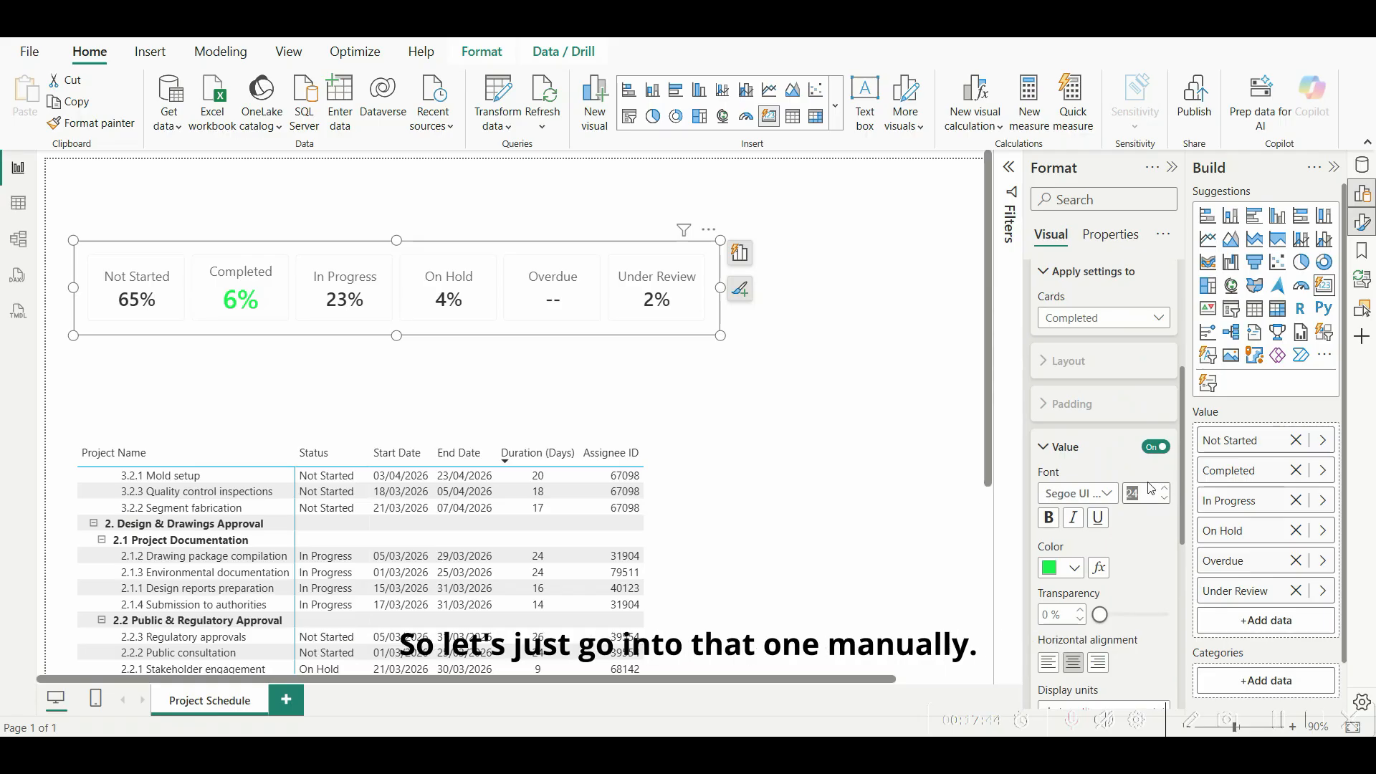
pyautogui.press('Return')
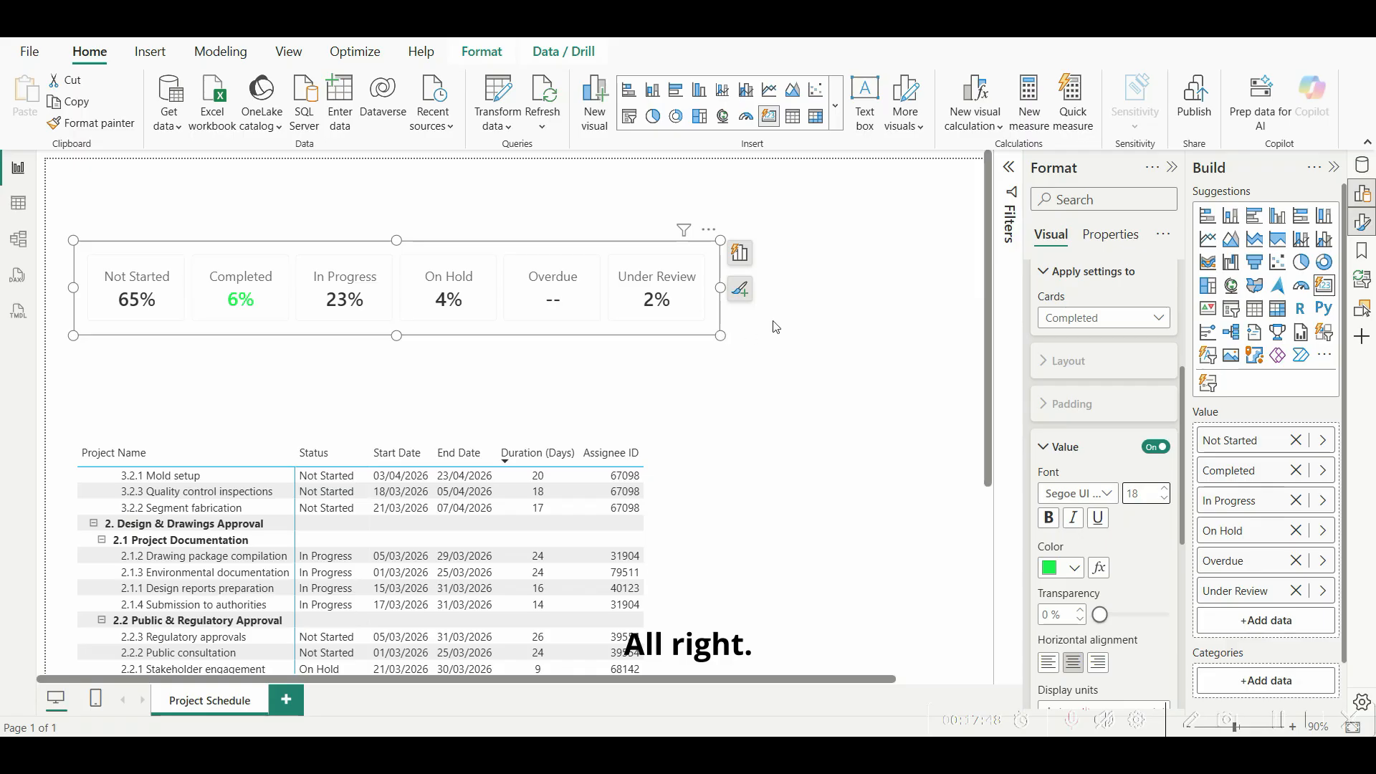
pyautogui.click(793, 326)
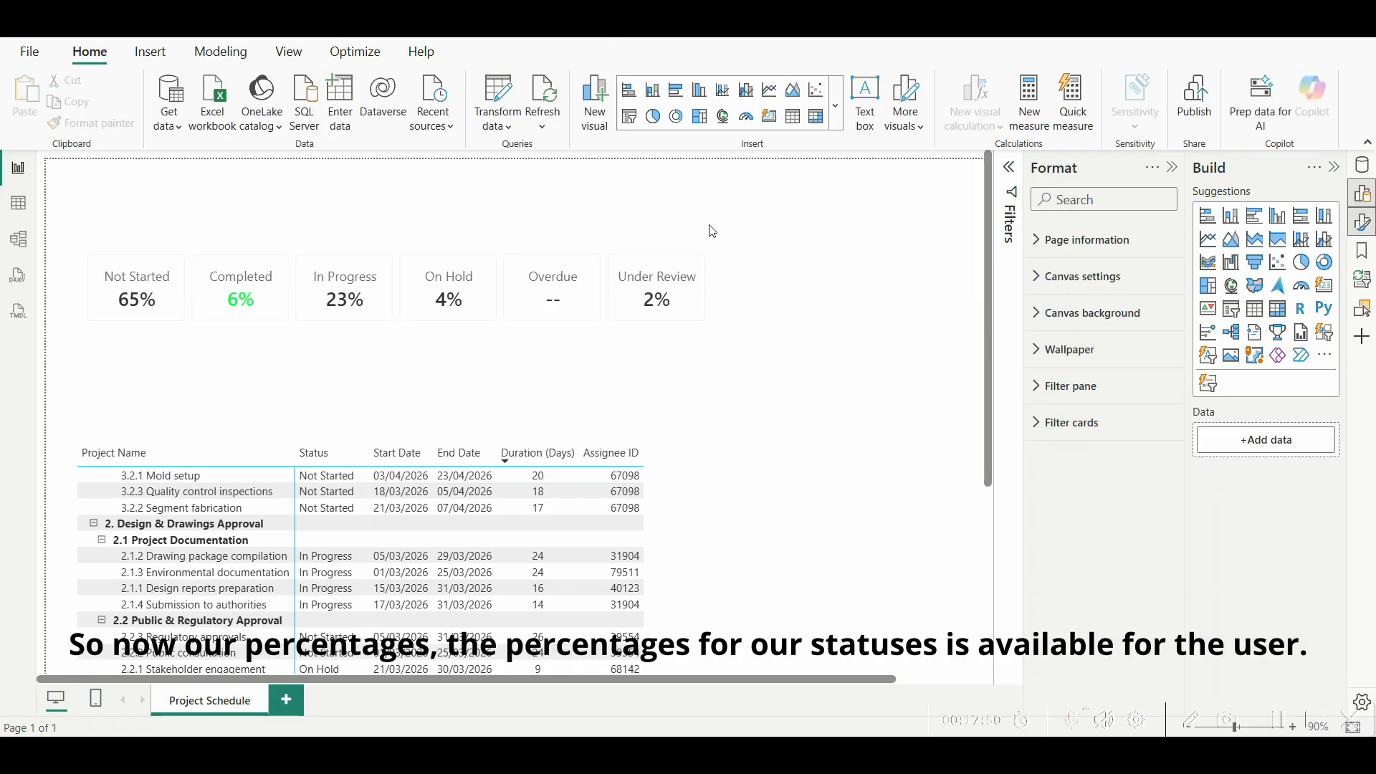
# Step: Move the status card higher on the page and bring the schedule matrix up directly beneath it
pyautogui.moveTo(709, 236); pyautogui.dragTo(709, 207)
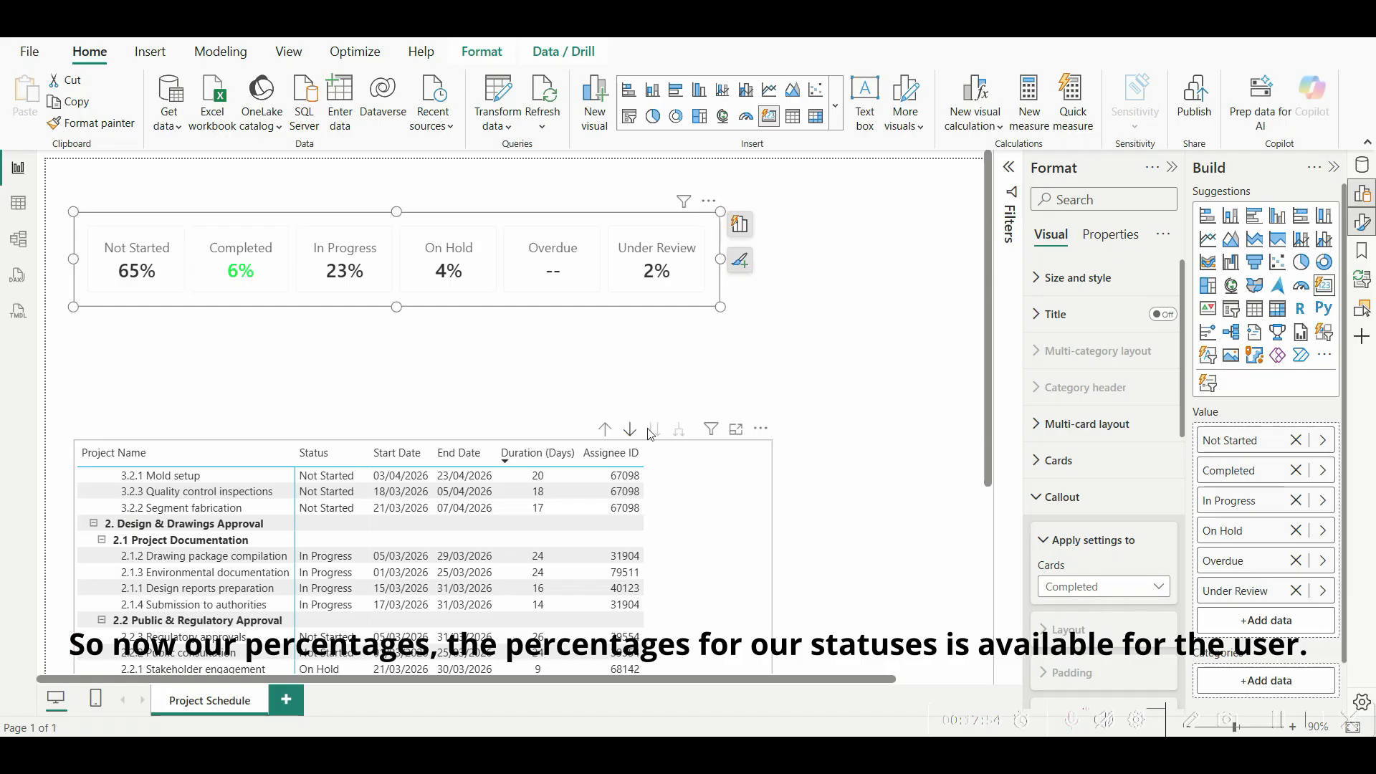
pyautogui.moveTo(753, 439); pyautogui.dragTo(769, 321)
pyautogui.press('Escape')
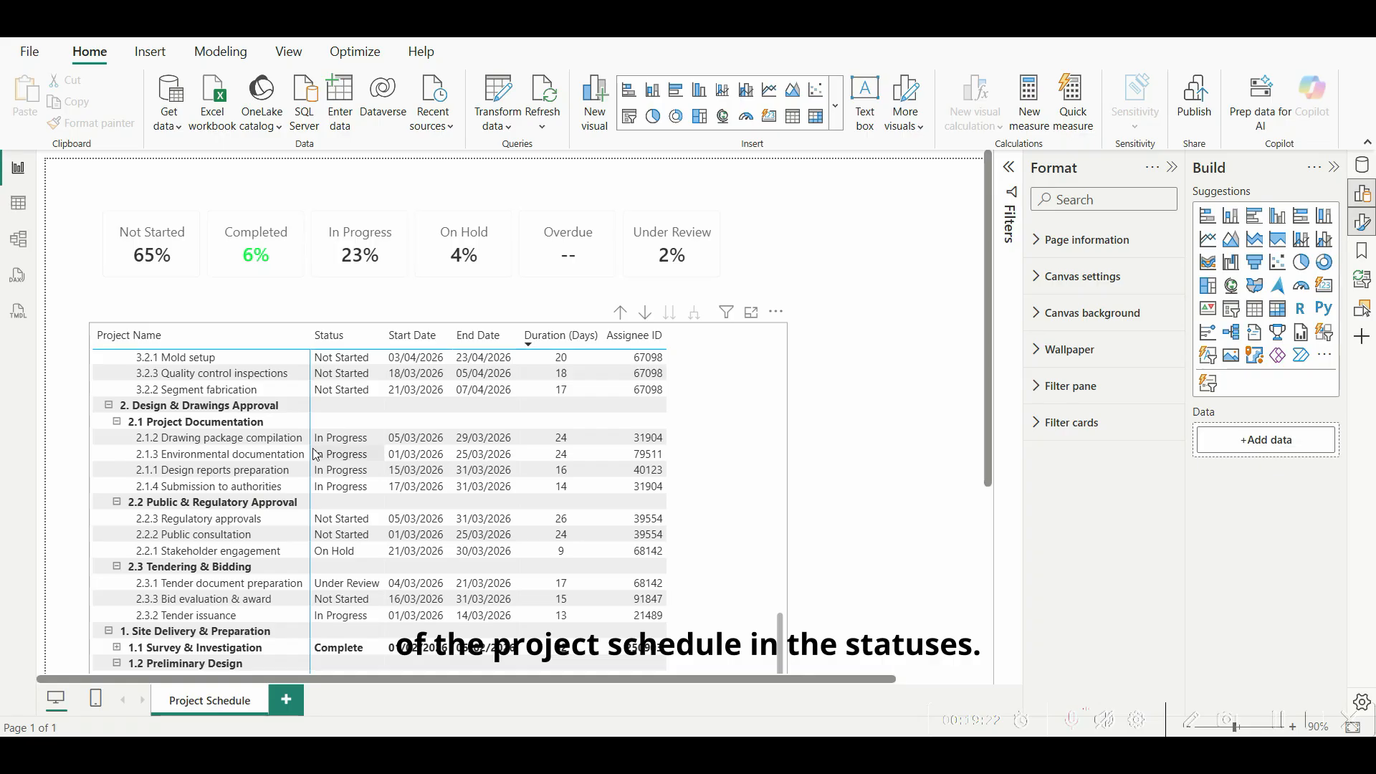
# Step: Test whether selecting the Environmental documentation status in the matrix filters the status card, and clear the selection
pyautogui.click(343, 456)
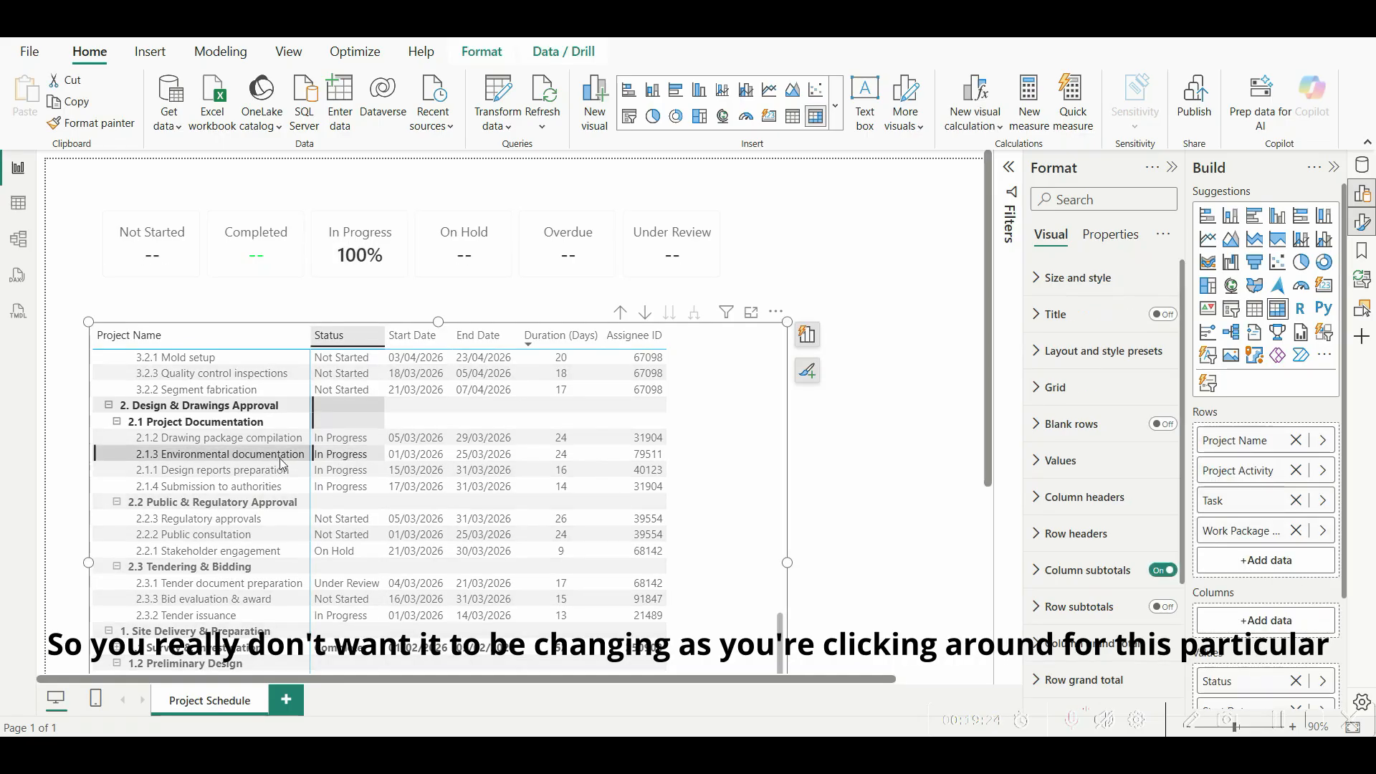
pyautogui.click(339, 452)
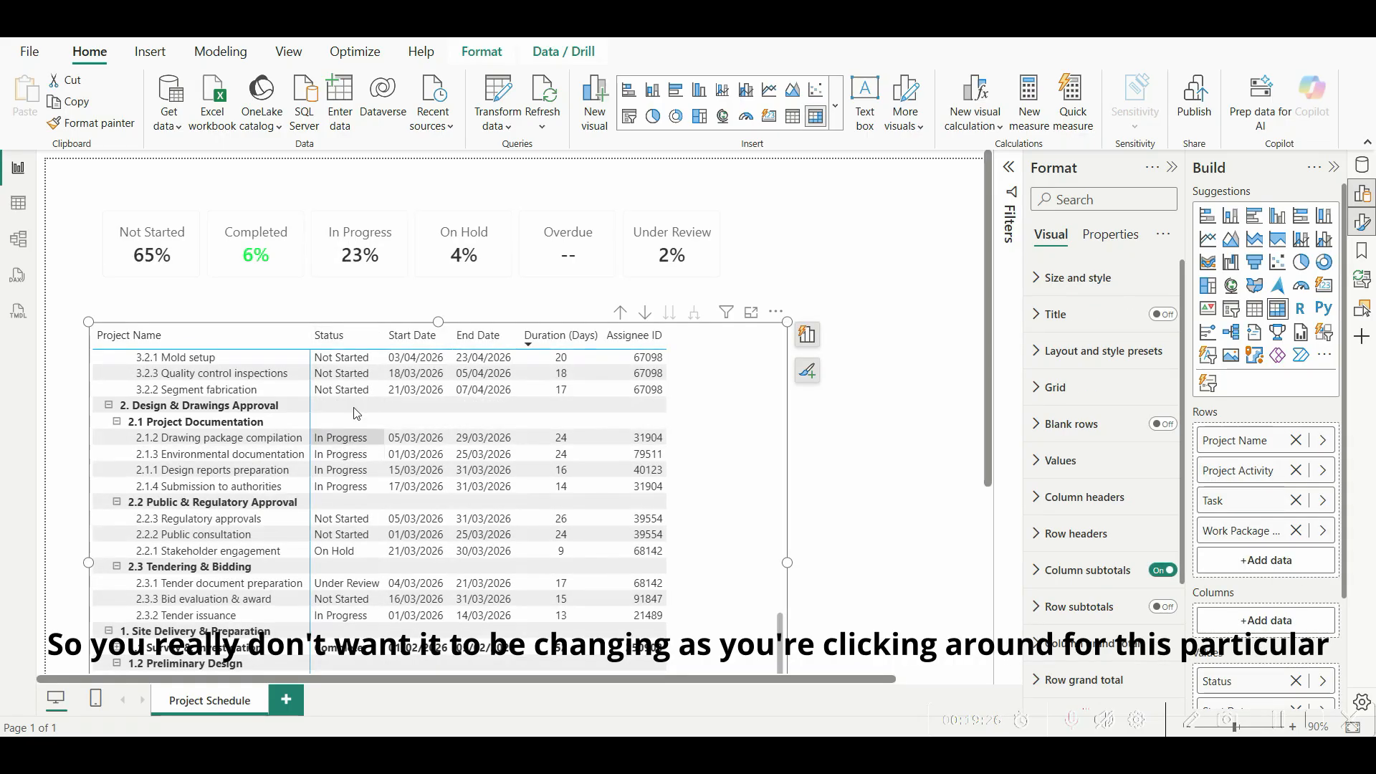
pyautogui.click(727, 249)
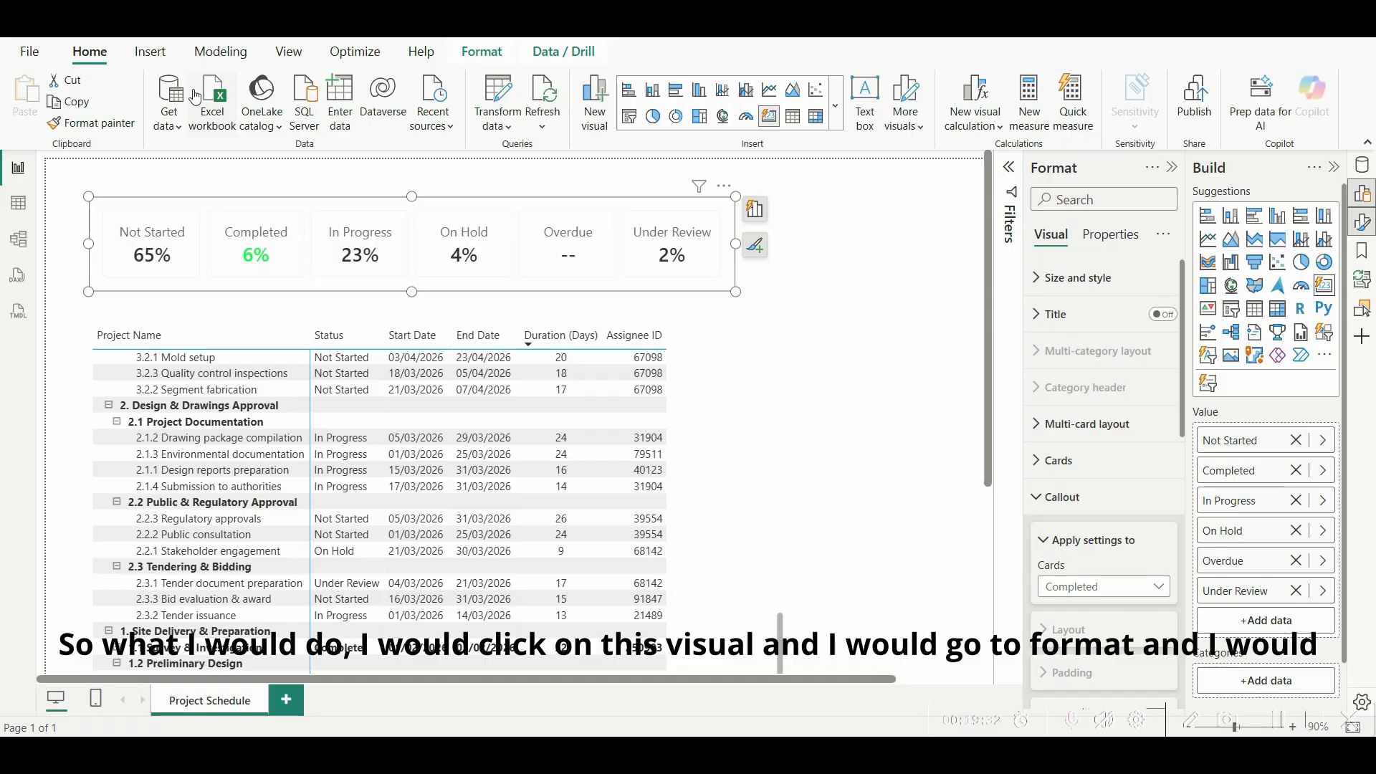
pyautogui.click(477, 53)
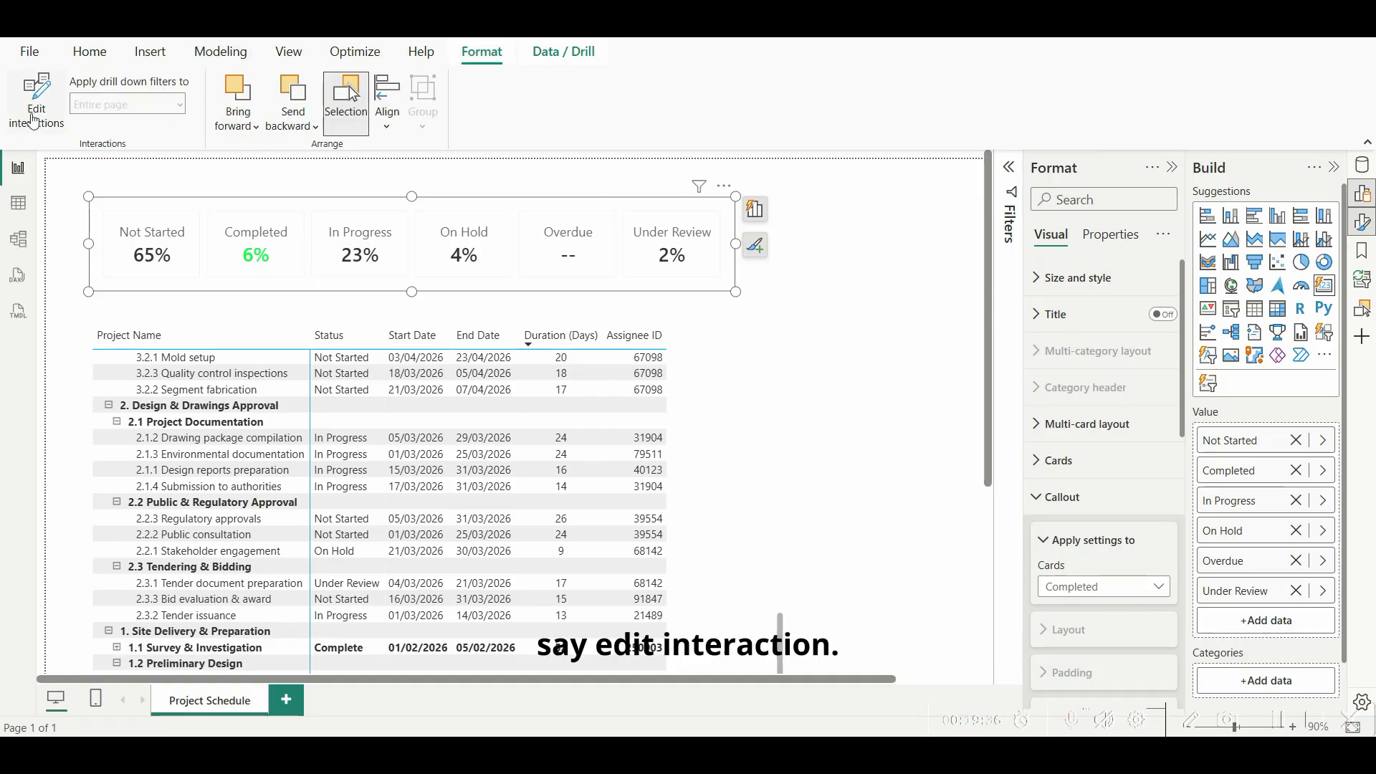
pyautogui.click(43, 133)
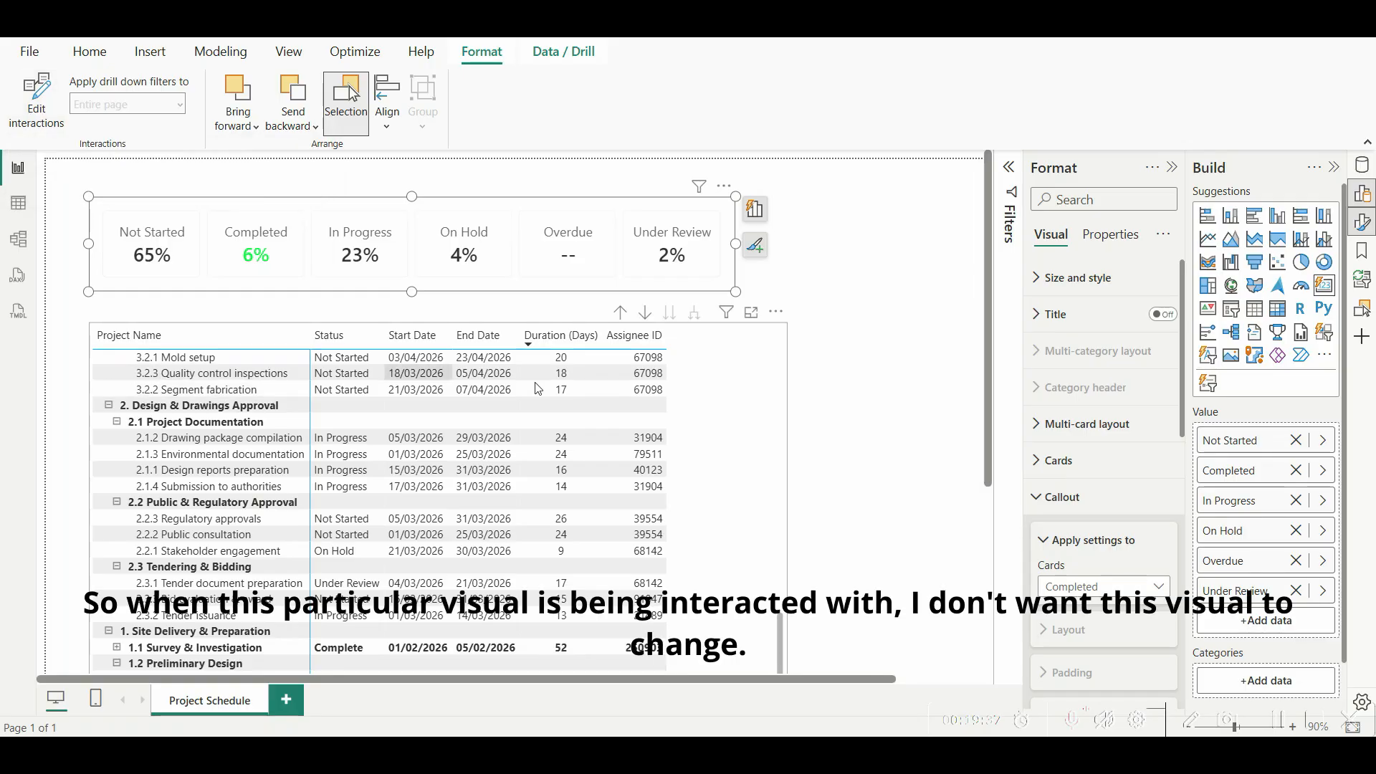
pyautogui.click(736, 429)
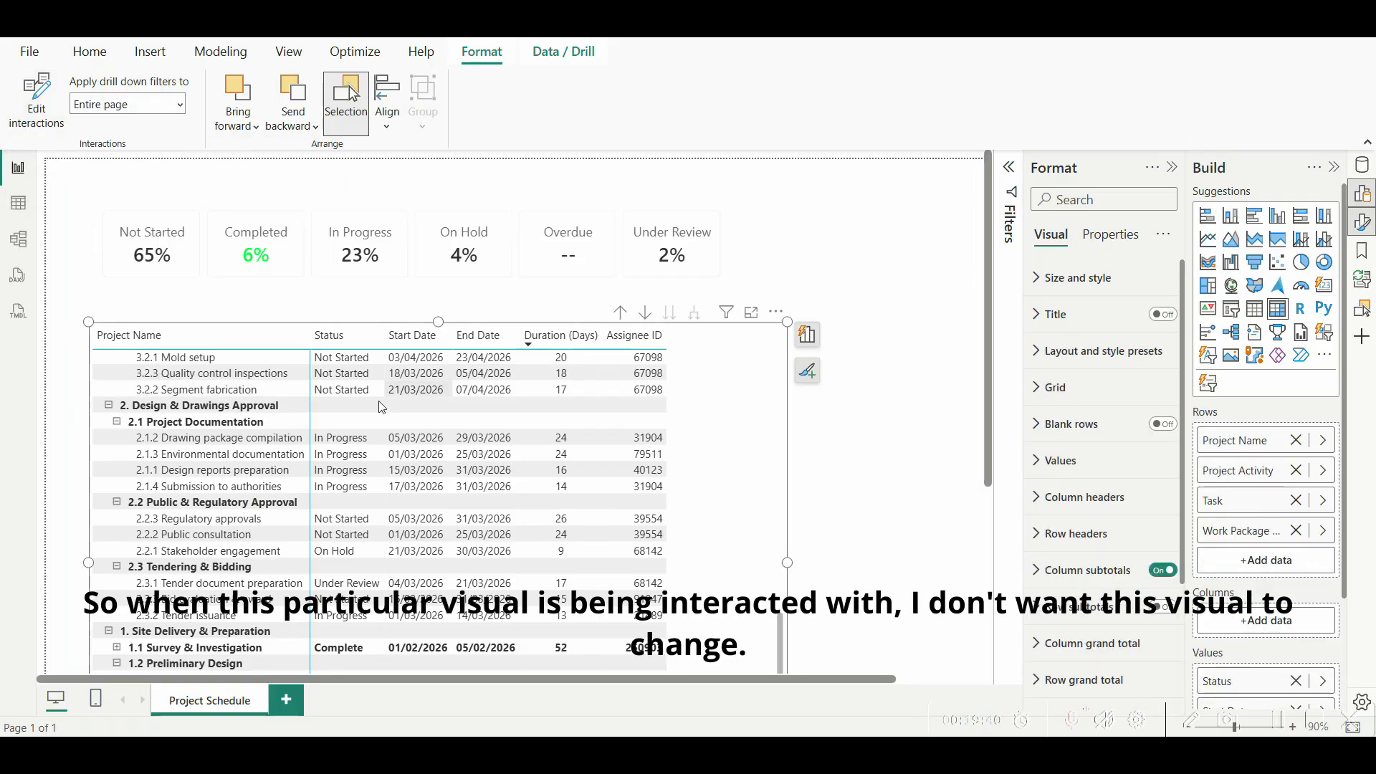
pyautogui.click(736, 238)
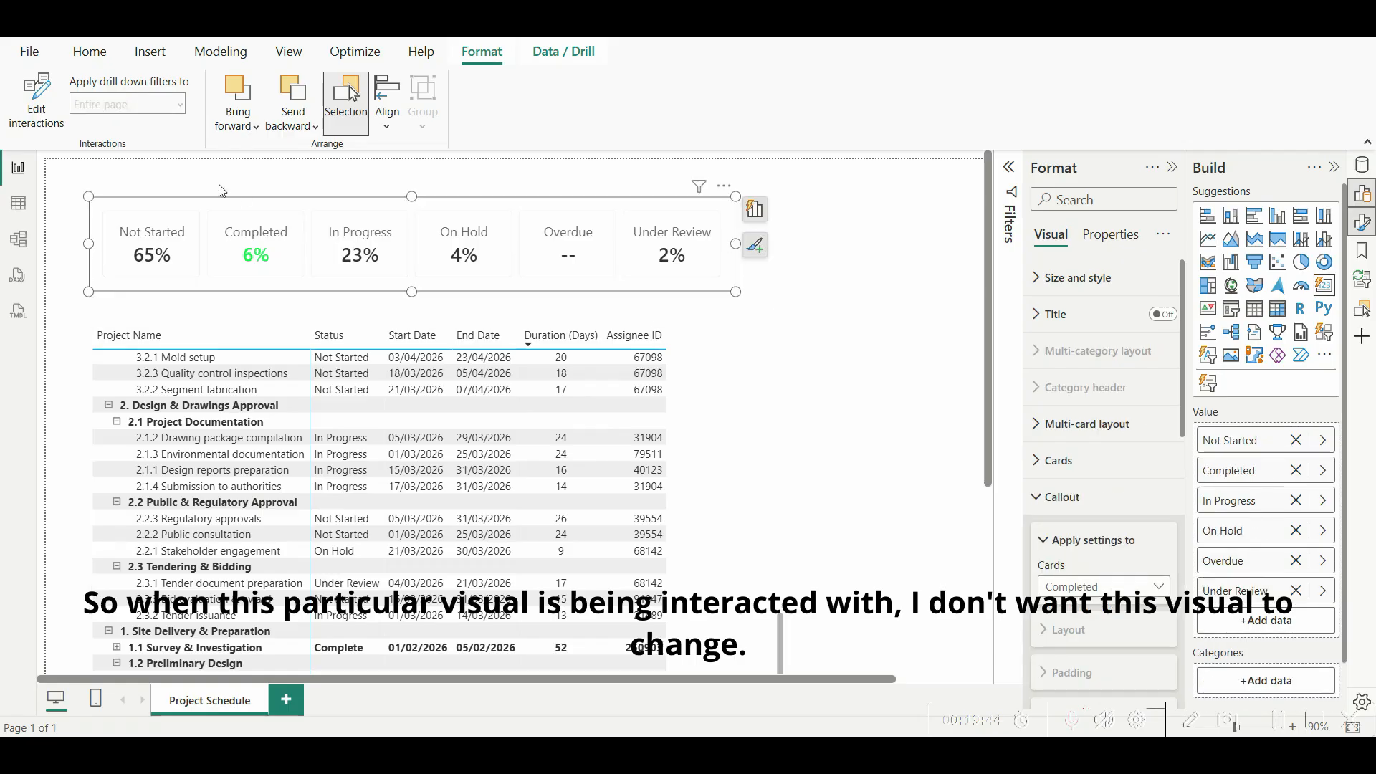
pyautogui.click(32, 104)
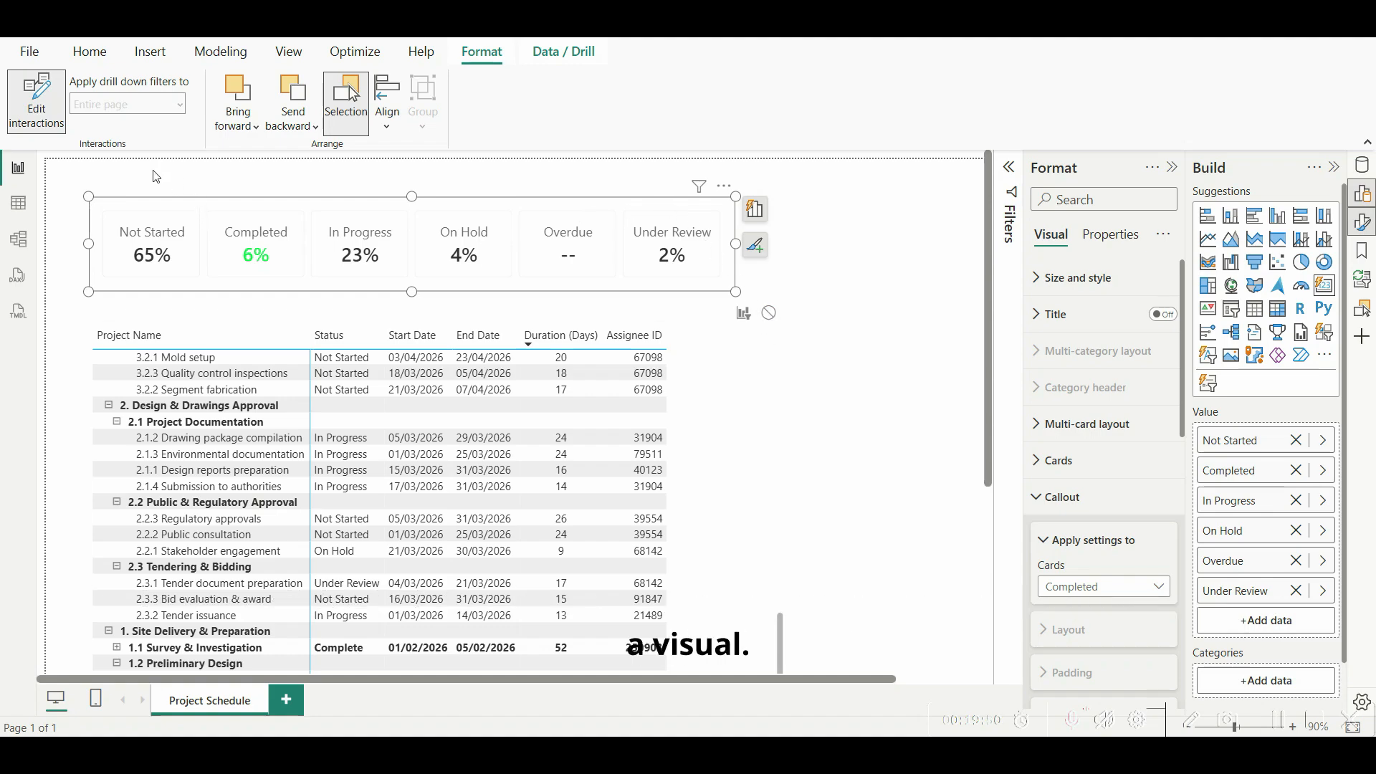
pyautogui.click(60, 119)
# Step: Edit the schedule matrix's interactions so that it has no filtering effect on the status card
pyautogui.click(702, 383)
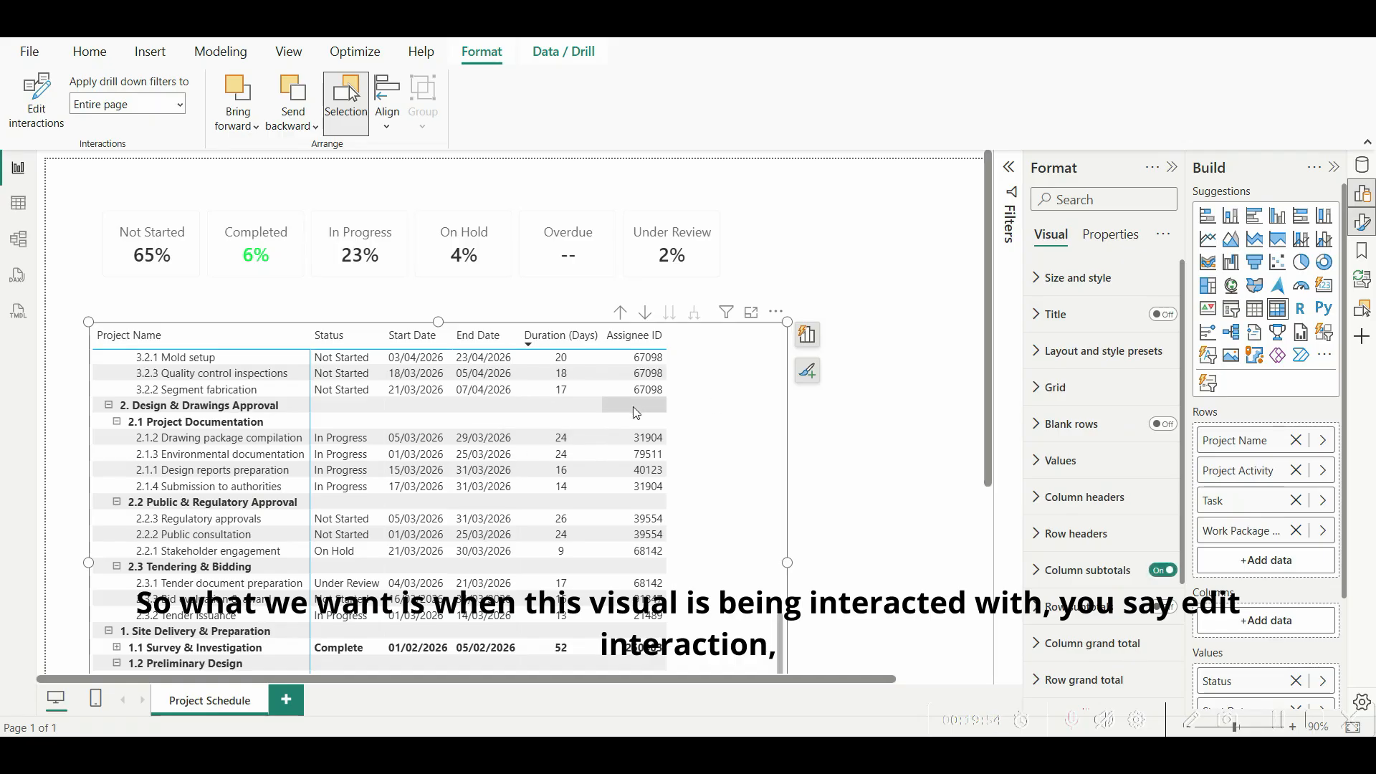
pyautogui.click(26, 99)
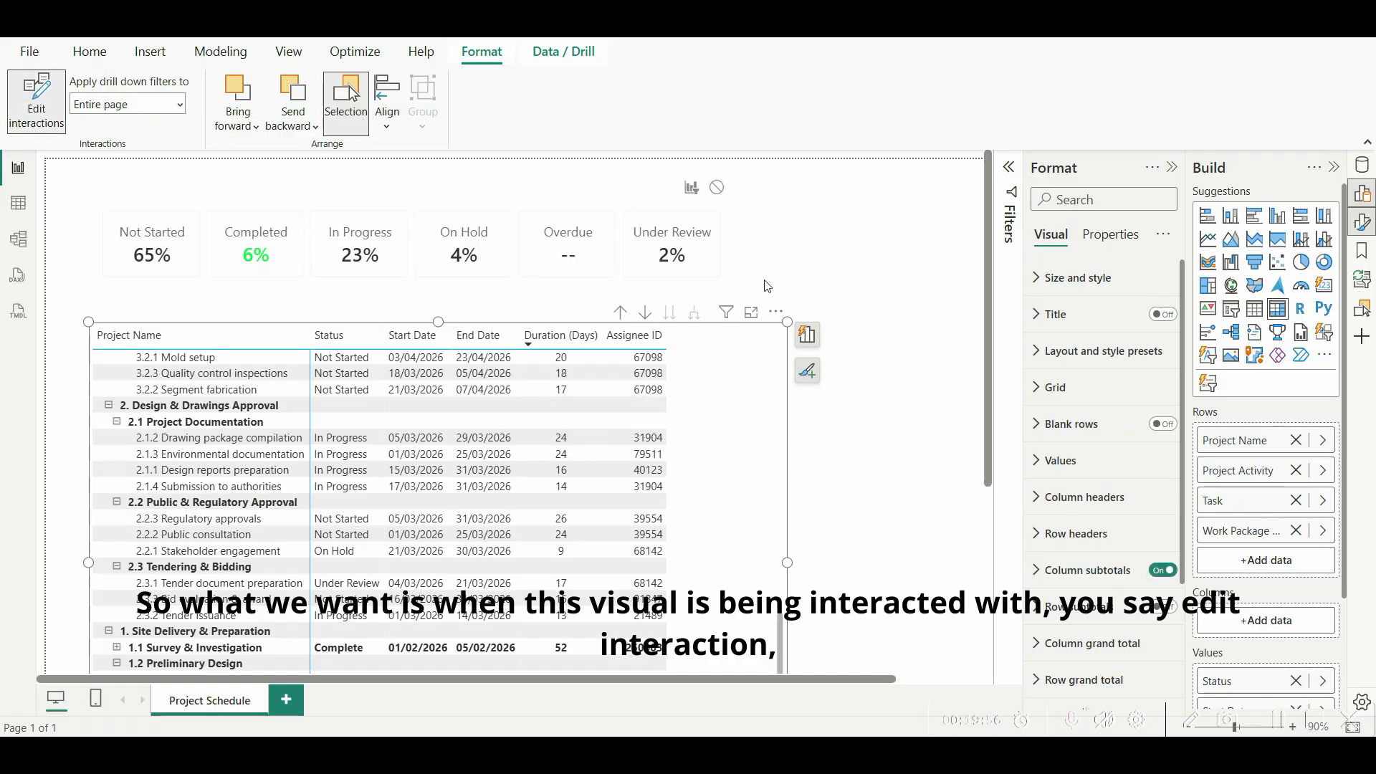
pyautogui.click(717, 191)
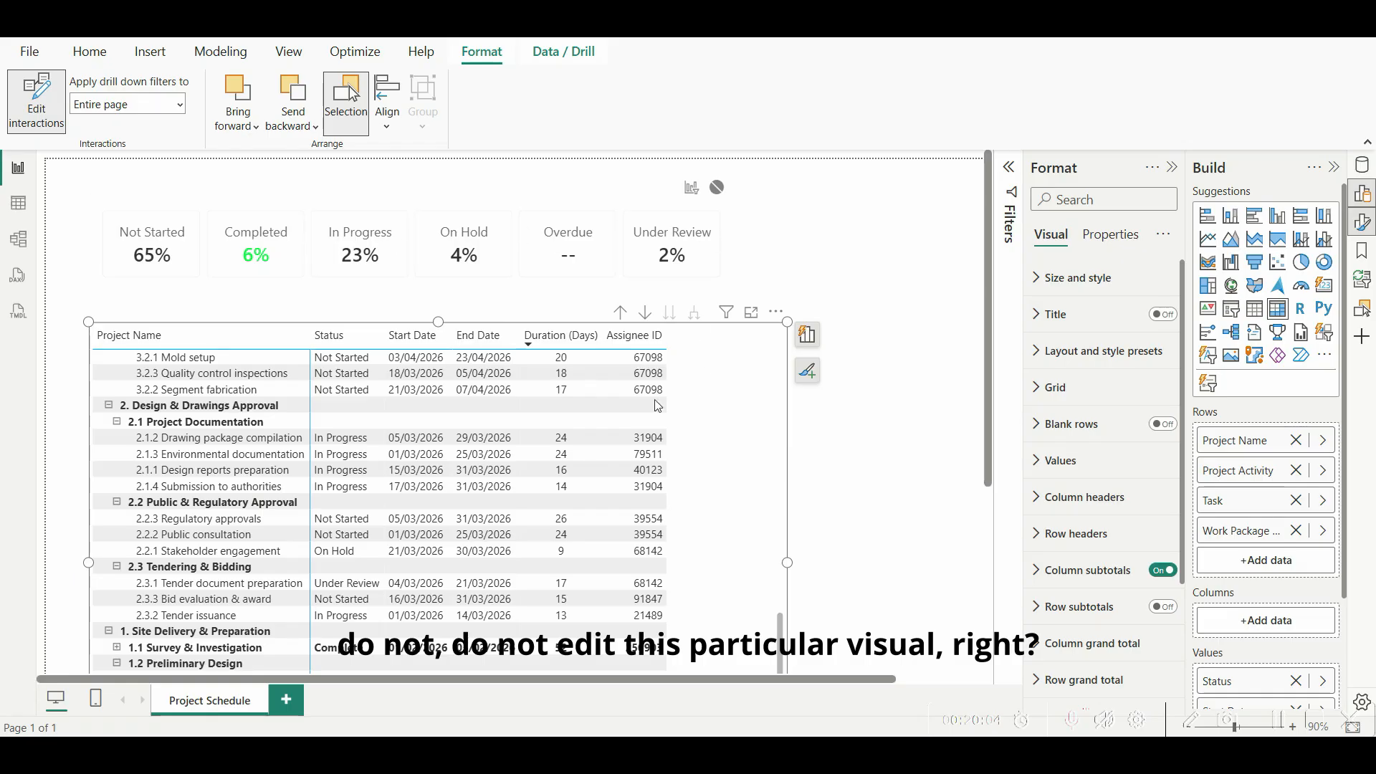
# Step: Select several End Date and Status cells in the matrix to check how the status card responds
pyautogui.click(513, 389)
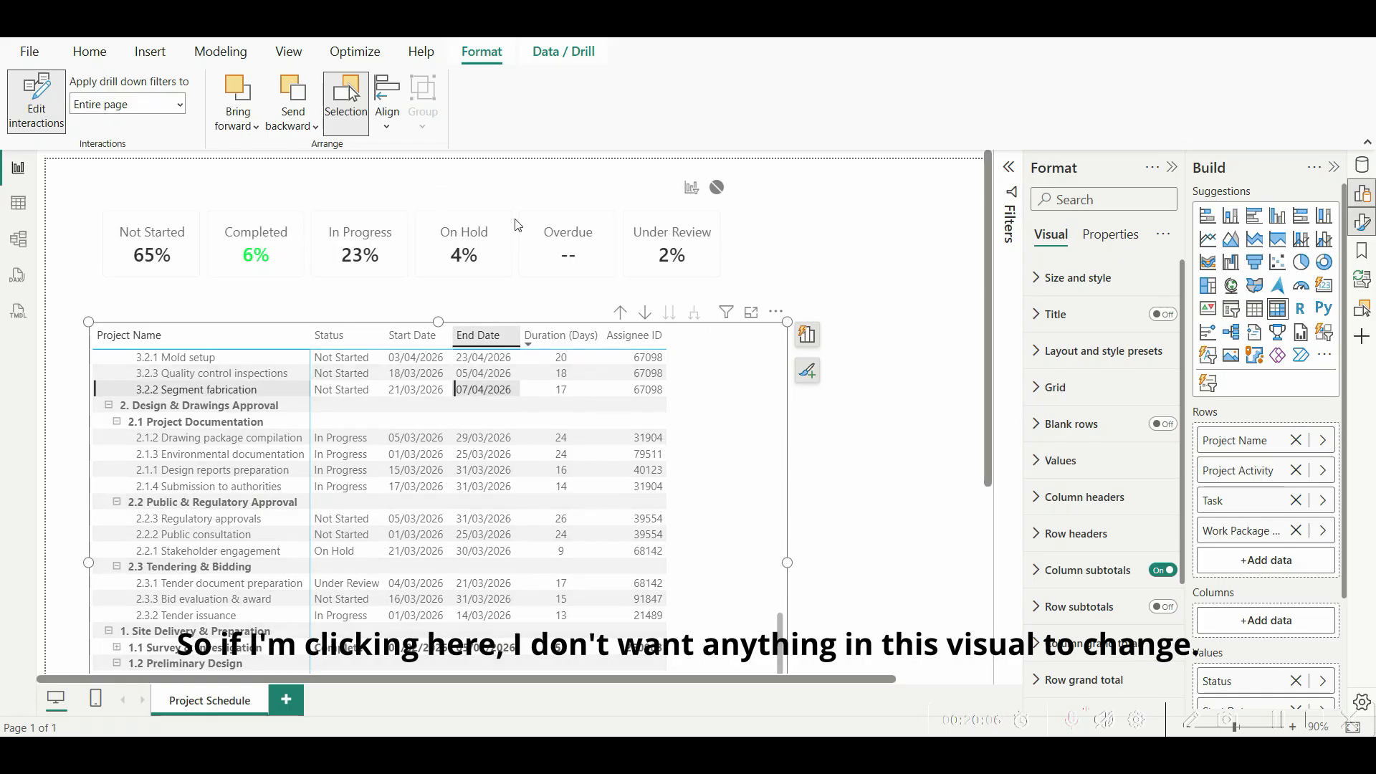
pyautogui.click(345, 439)
pyautogui.click(345, 455)
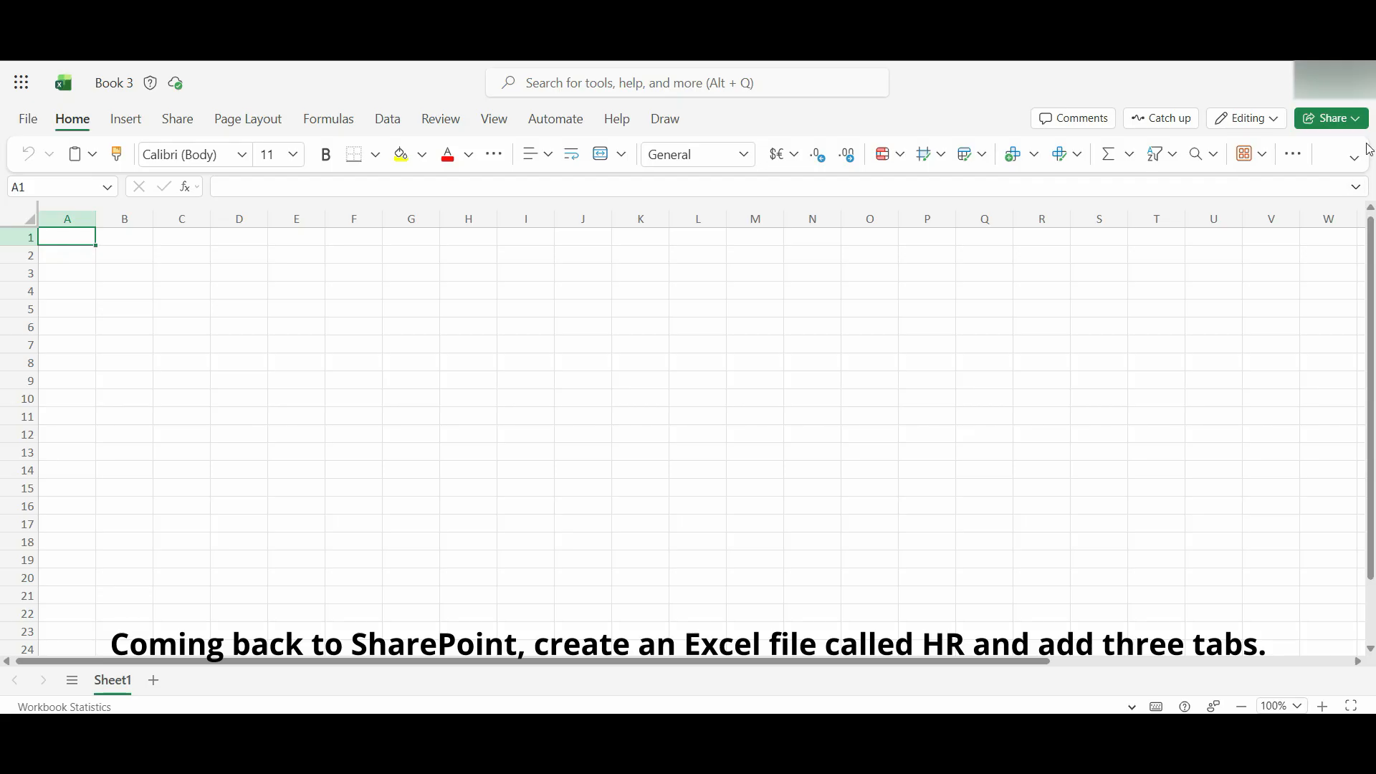
# Step: Switch to the blank Excel workbook, add two sheets, and rename the first sheet as Assignee
pyautogui.click(153, 680)
pyautogui.click(209, 680)
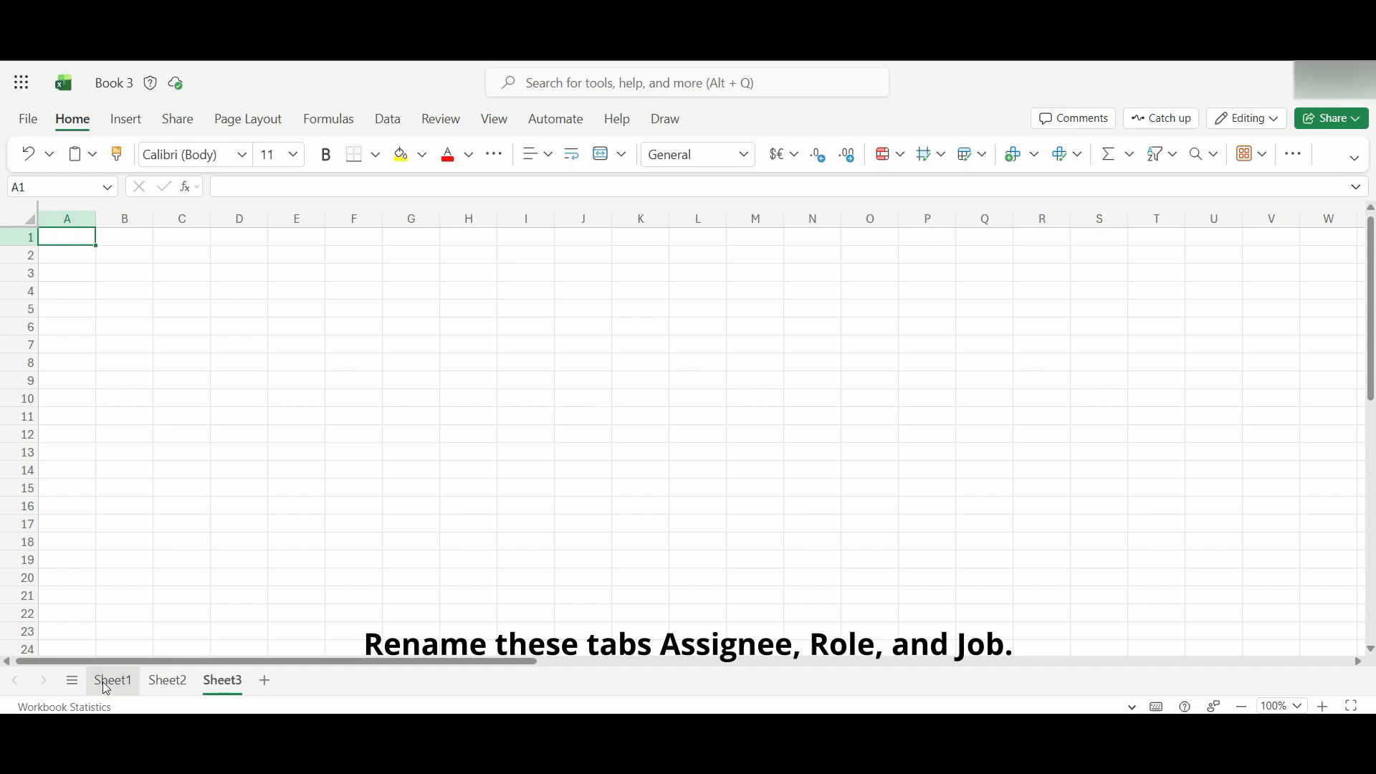
pyautogui.rightClick(106, 687)
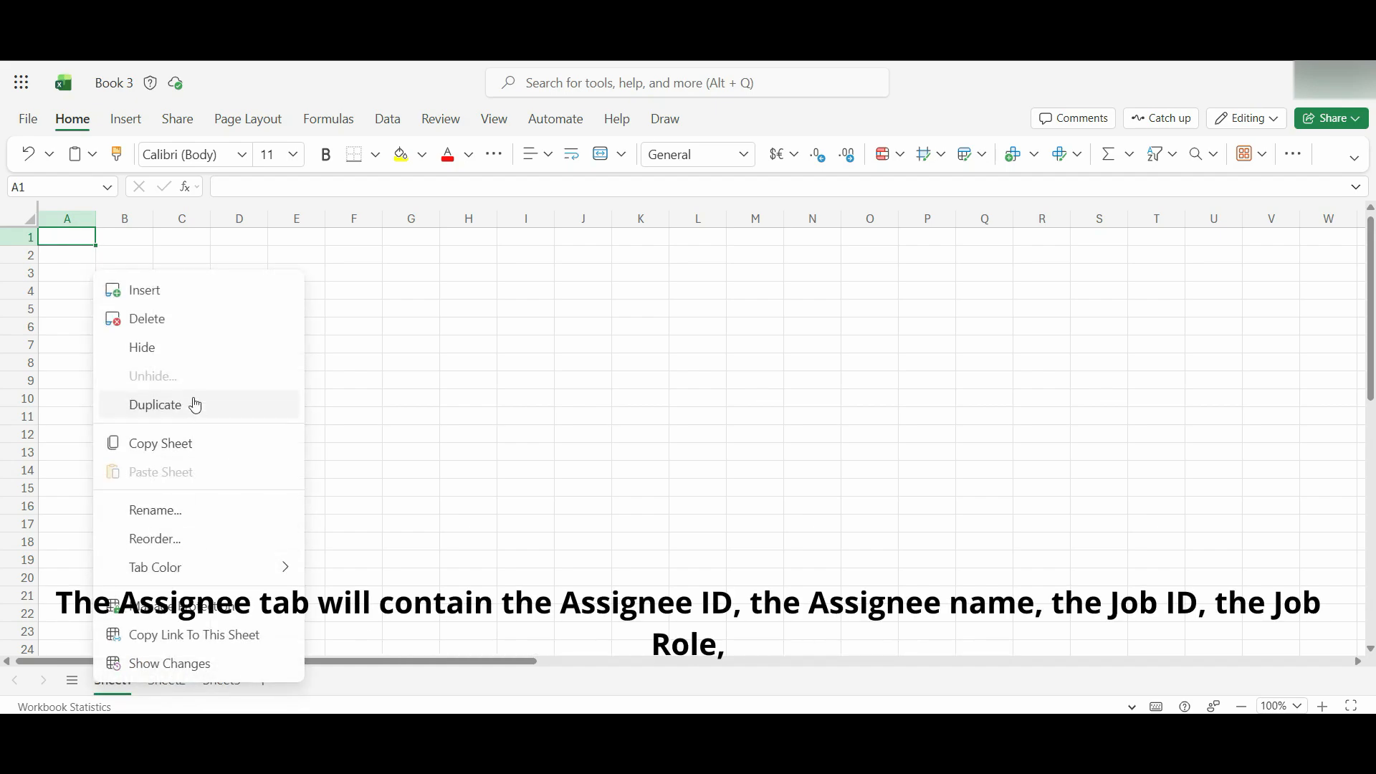
pyautogui.click(200, 511)
pyautogui.write('As')
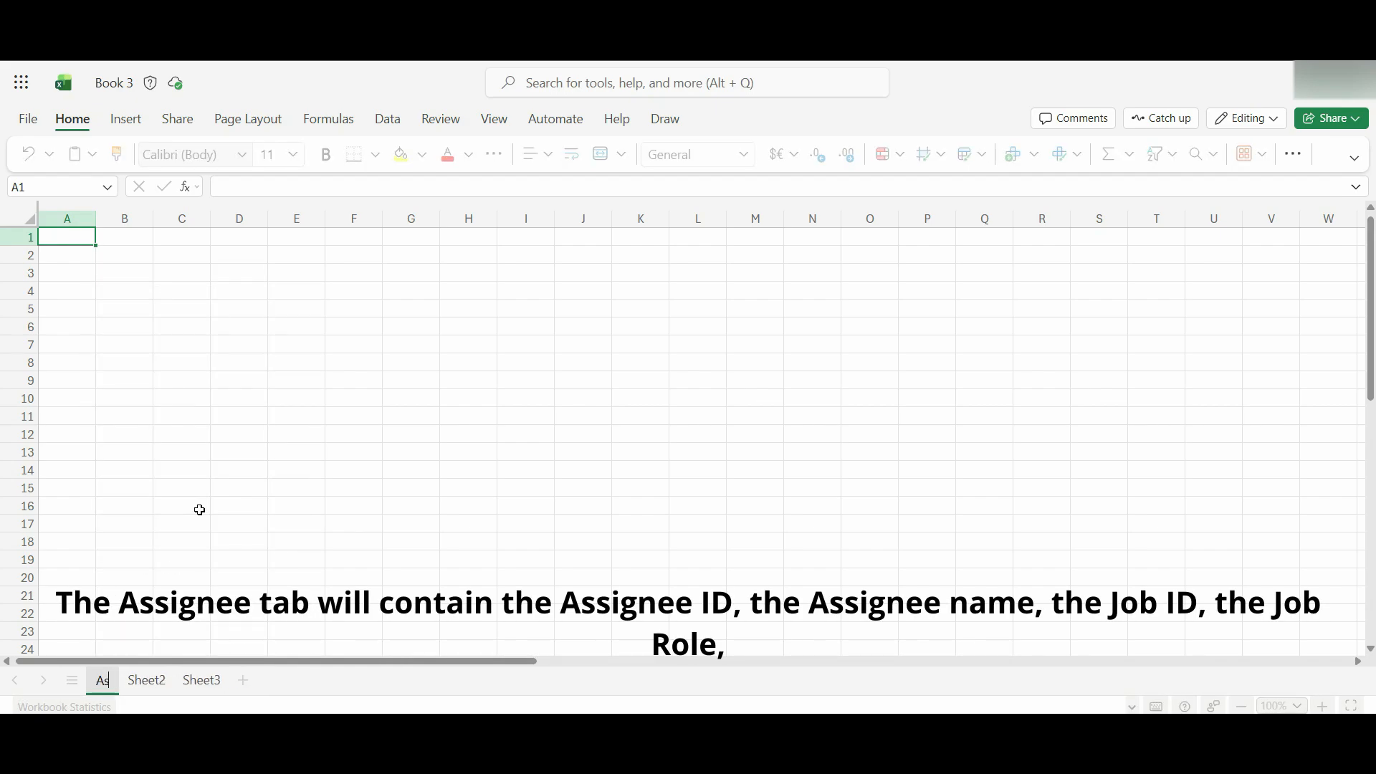
pyautogui.write('signee')
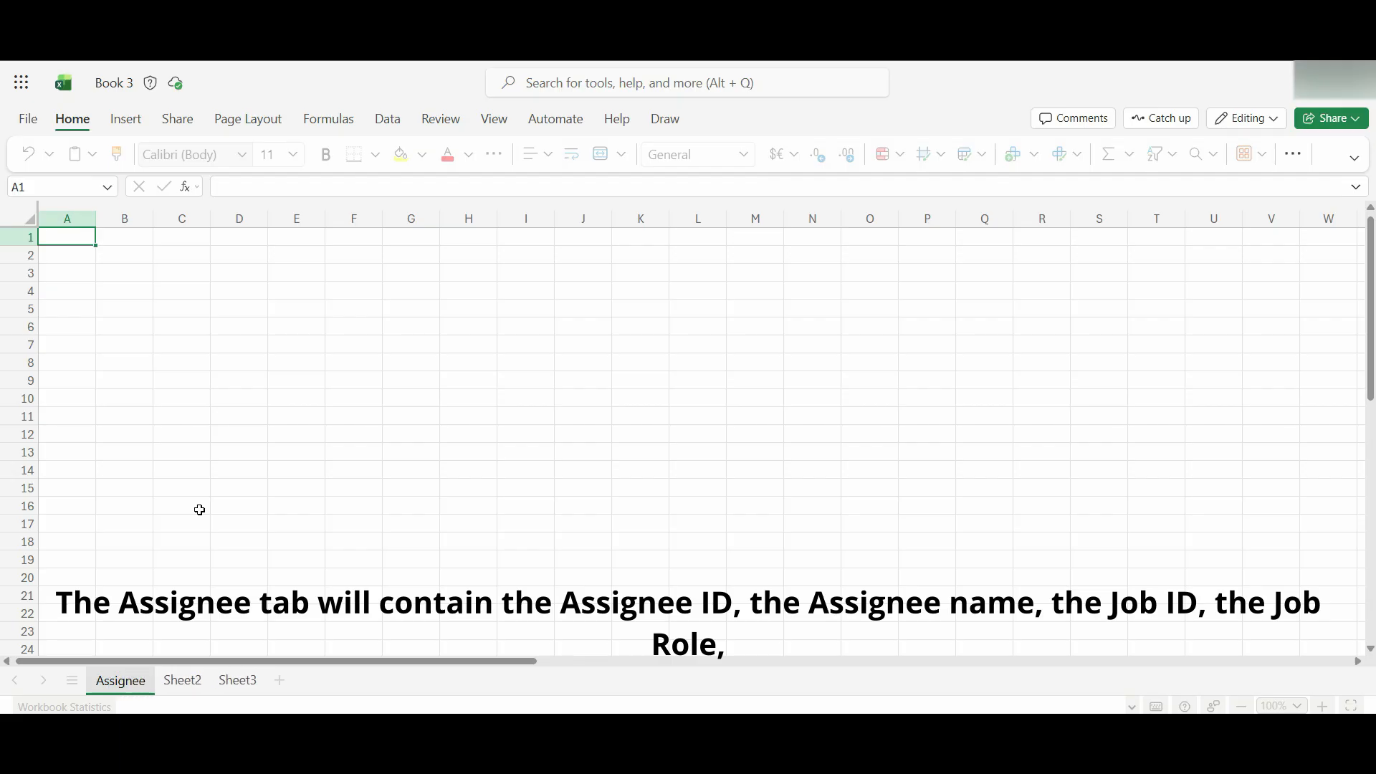
# Step: Rename Sheet2 as Role
pyautogui.rightClick(182, 682)
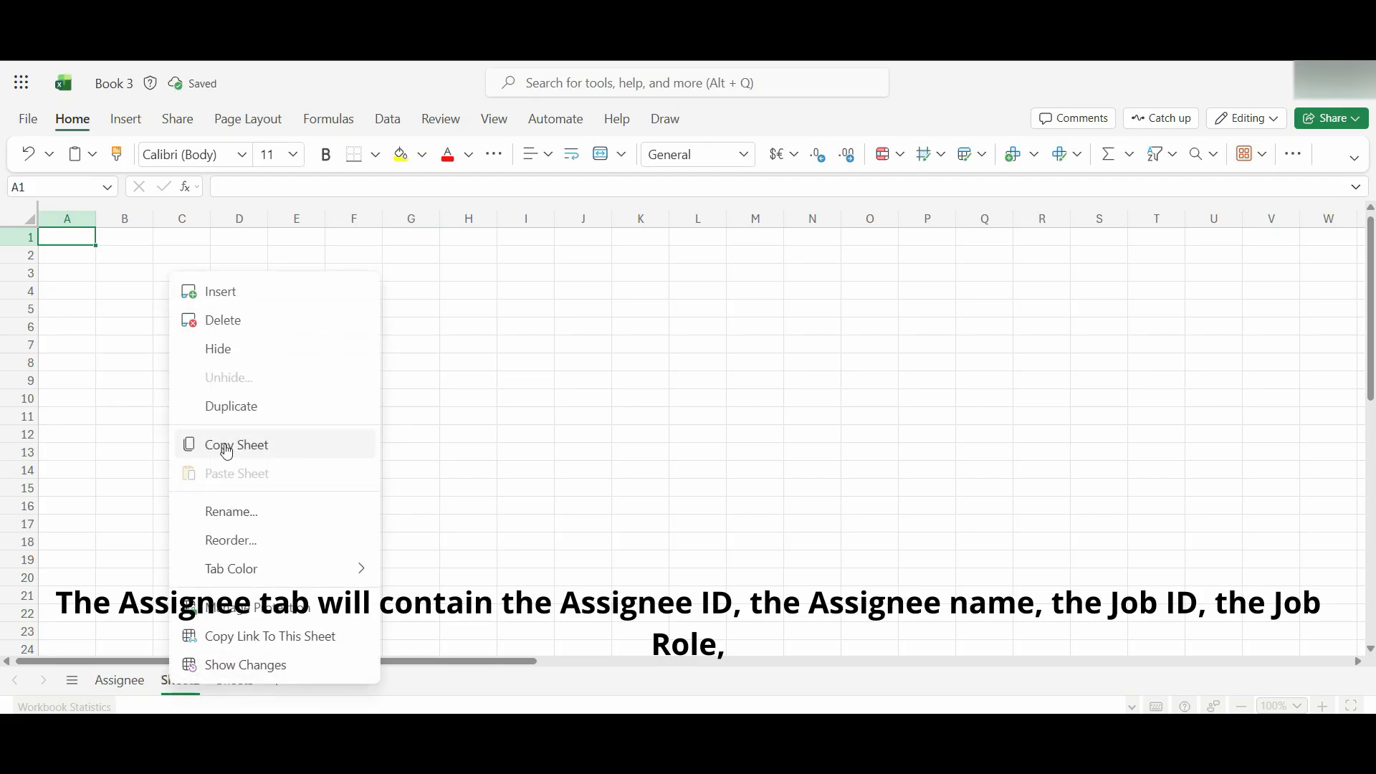
pyautogui.click(243, 510)
pyautogui.write('Rolew')
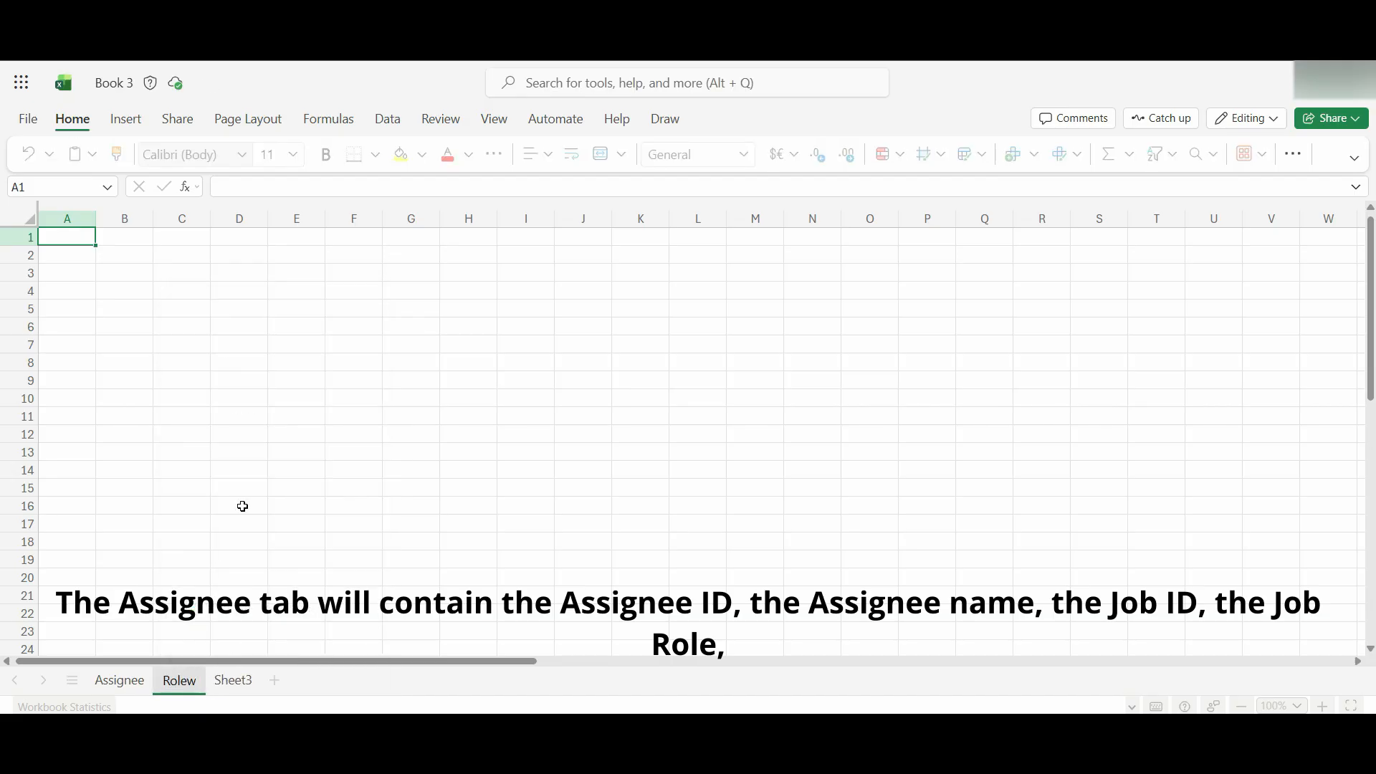
pyautogui.press('BackSpace')
# Step: Rename Sheet3 as Job
pyautogui.click(225, 681)
pyautogui.rightClick(231, 686)
pyautogui.click(299, 503)
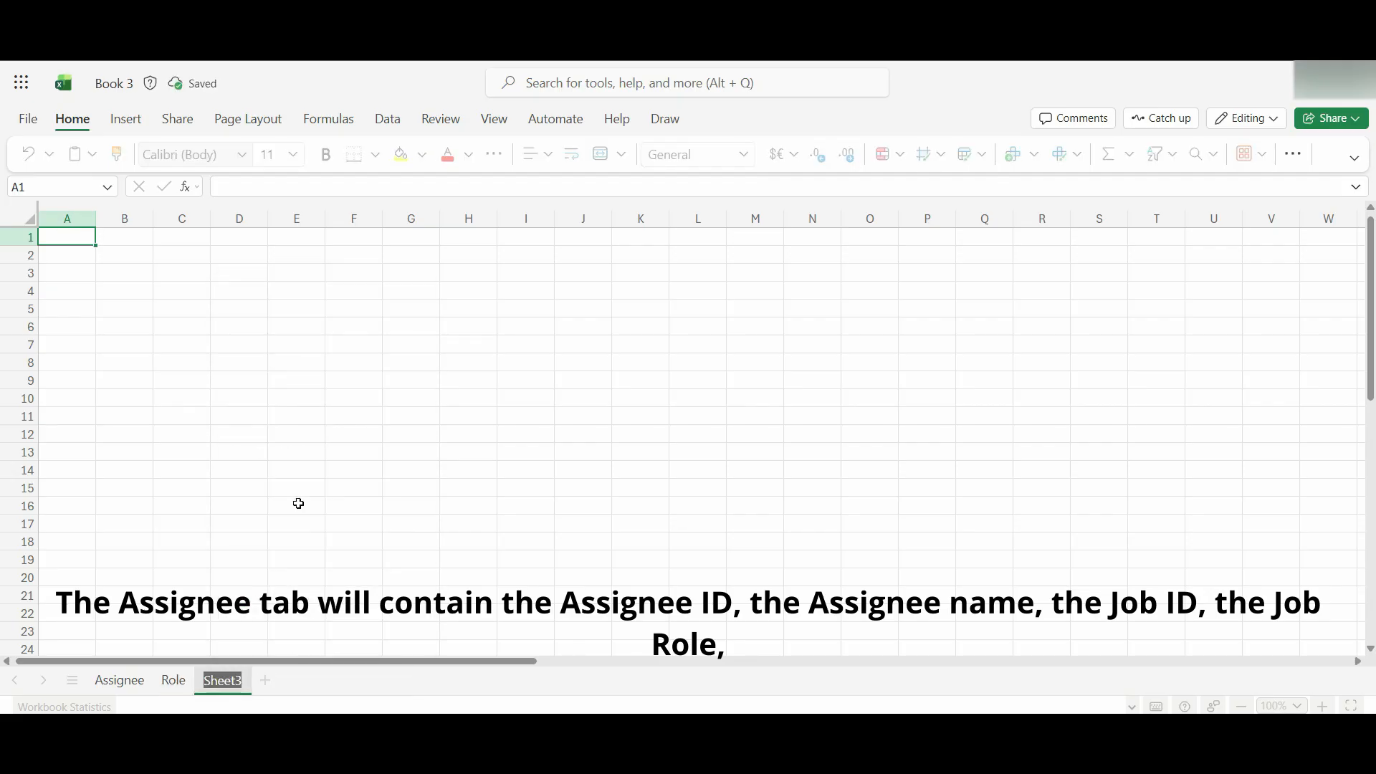
pyautogui.write('Job')
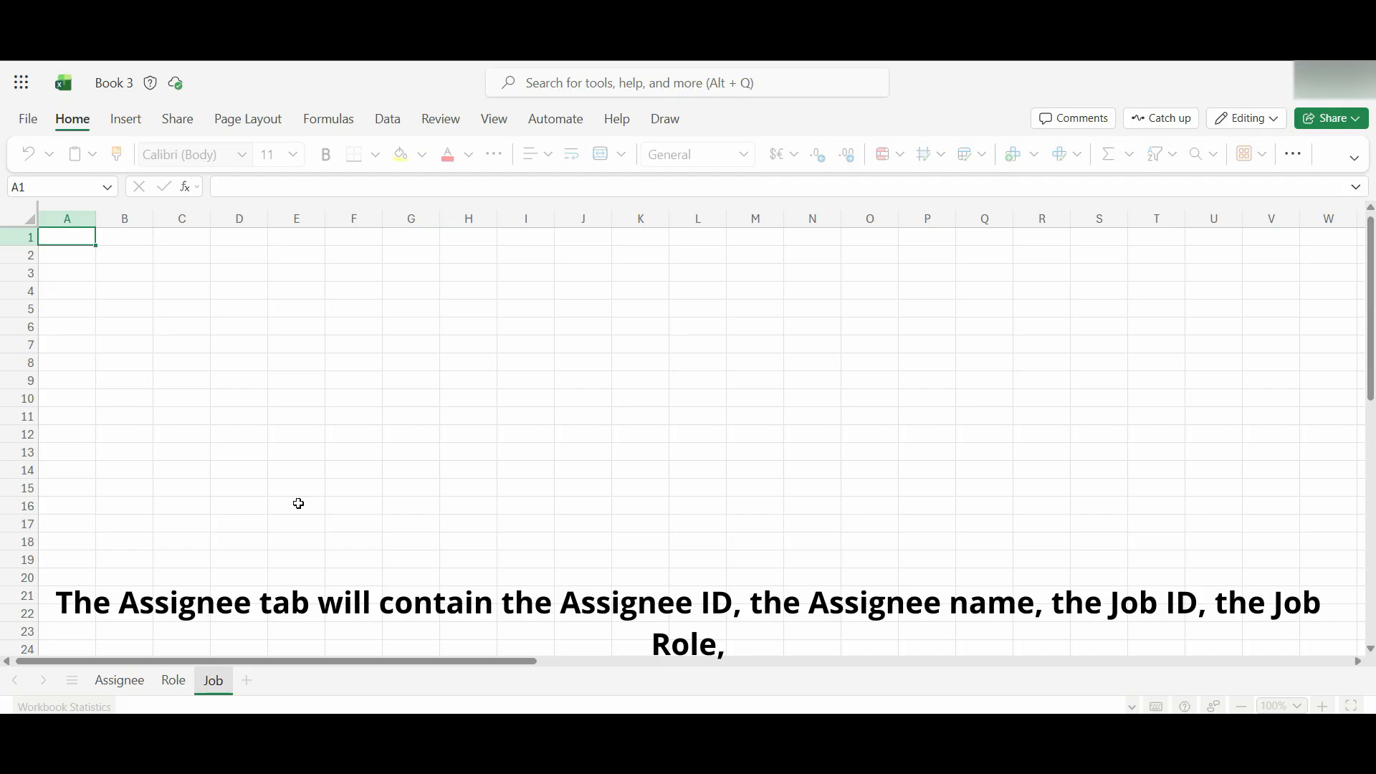
pyautogui.click(513, 597)
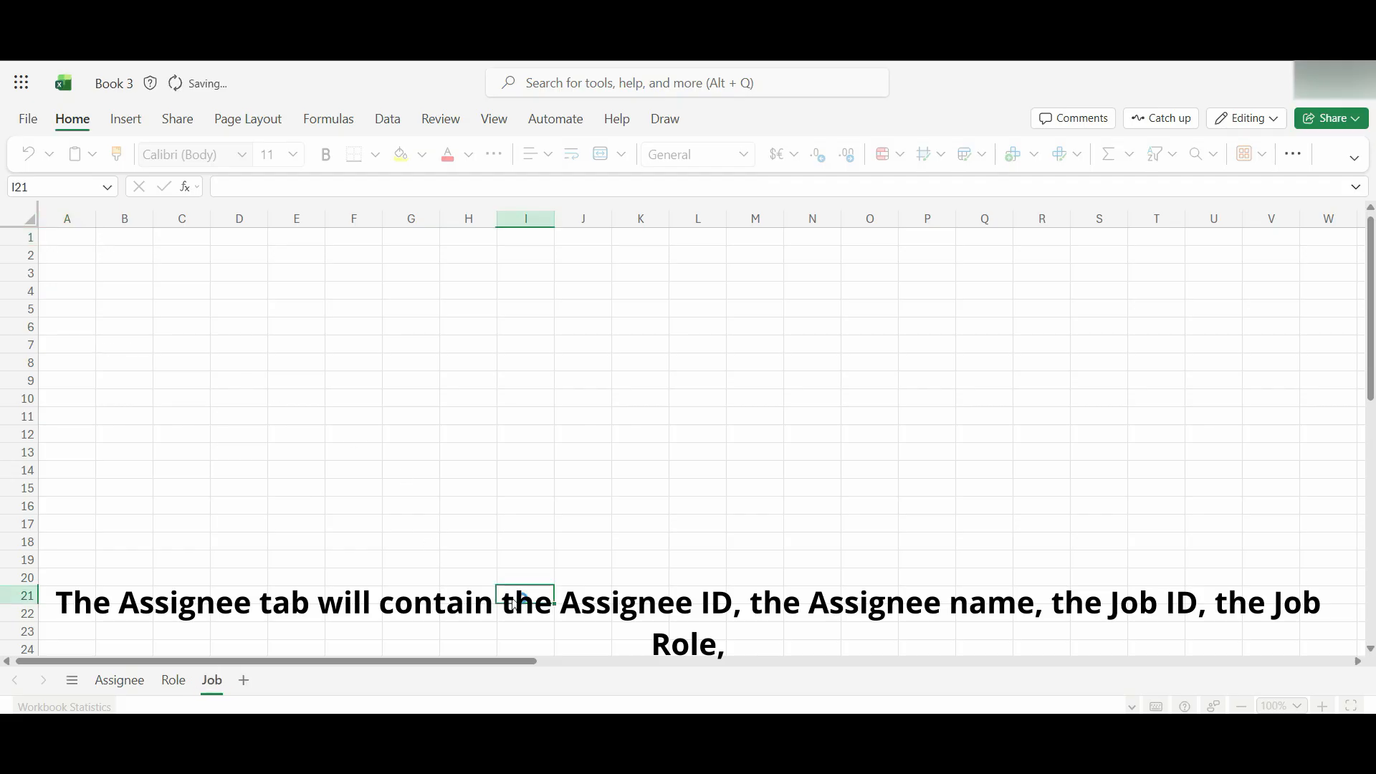
# Step: On the Assignee sheet, enter the headers Assignee ID in A1 and Assignee Name in B1
pyautogui.click(118, 686)
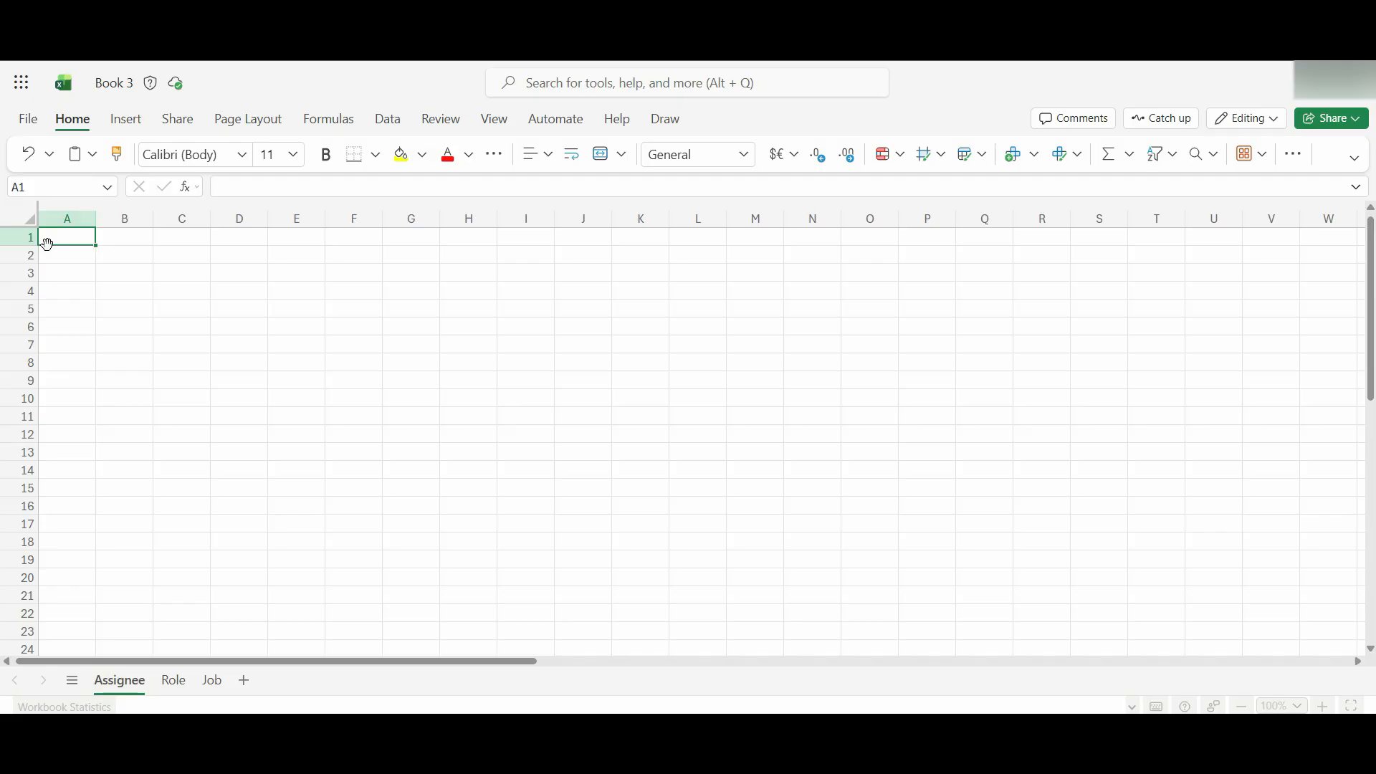
pyautogui.write('Assi')
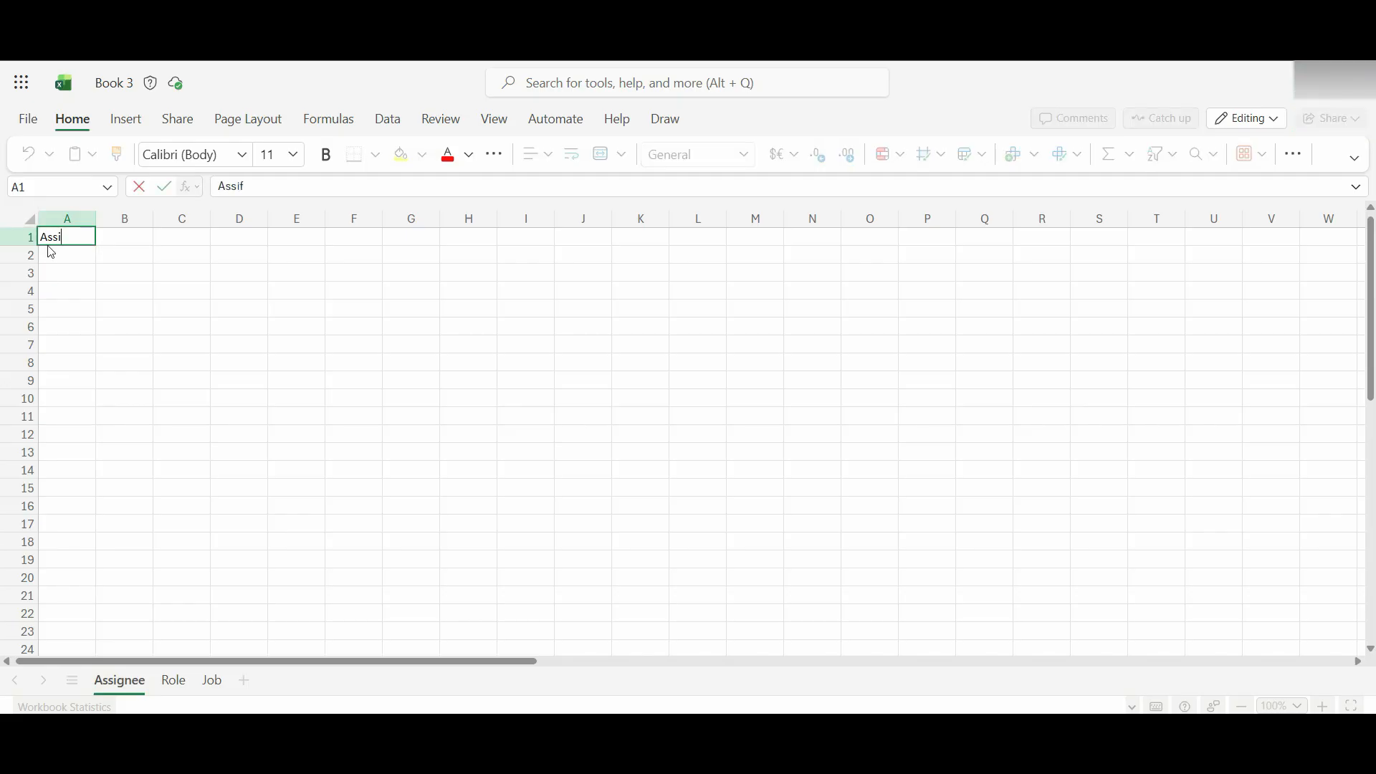
pyautogui.write('gnee ID')
pyautogui.press('Tab')
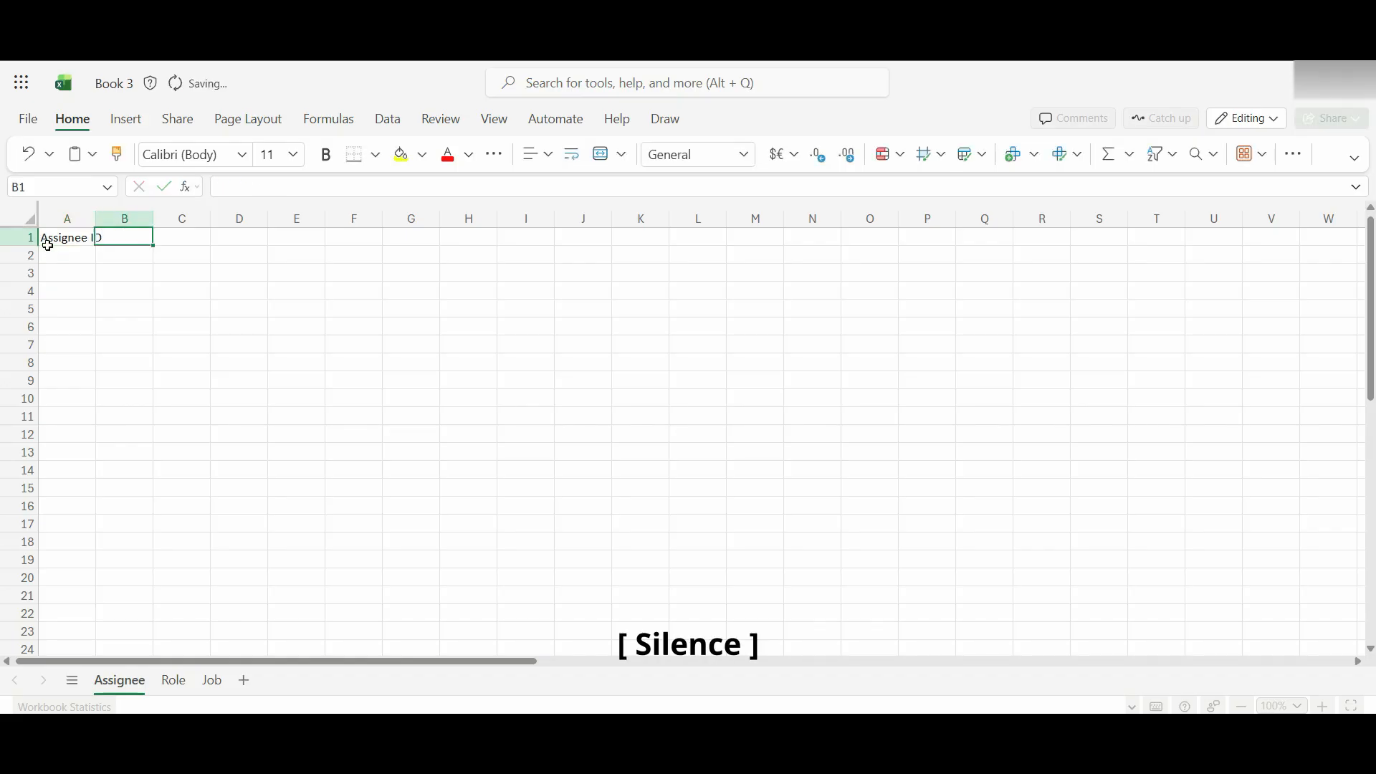
pyautogui.write('Assignee')
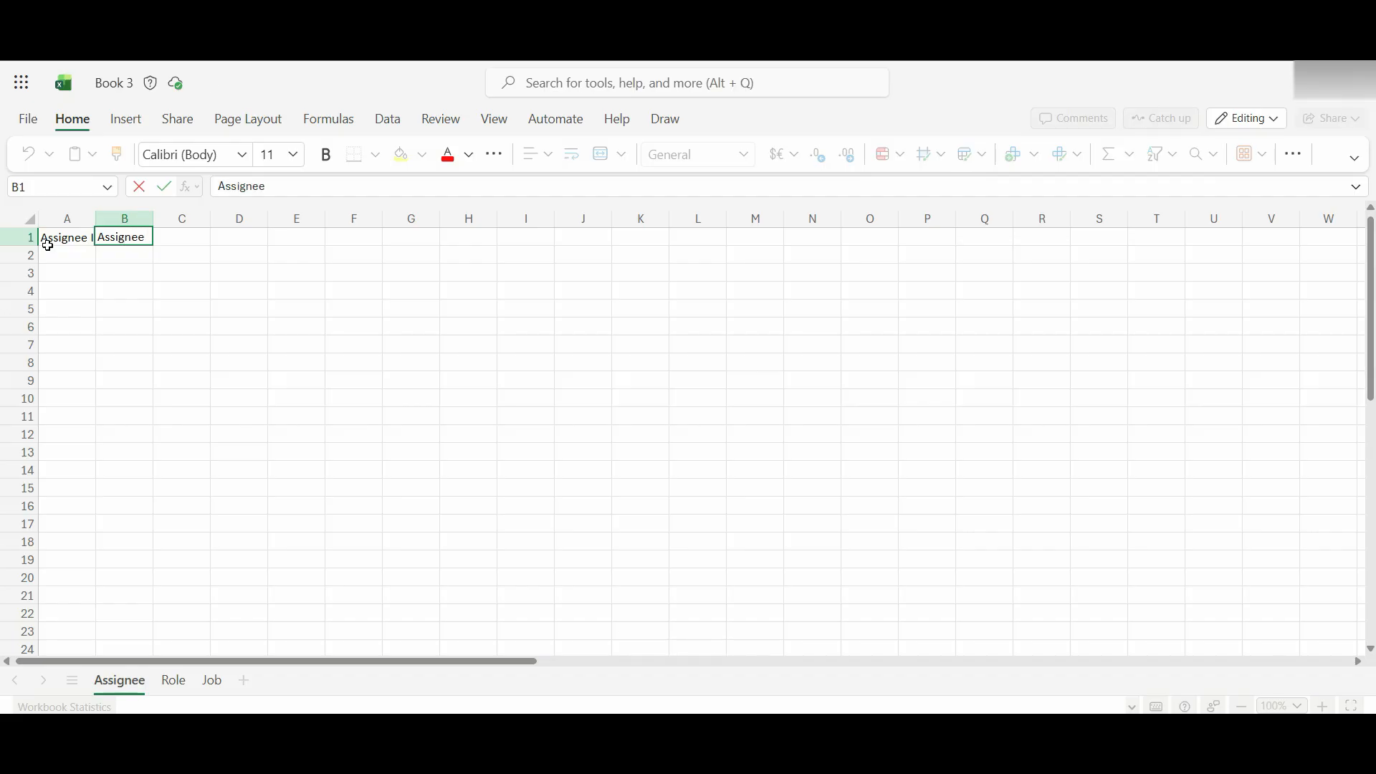
pyautogui.write(' Name')
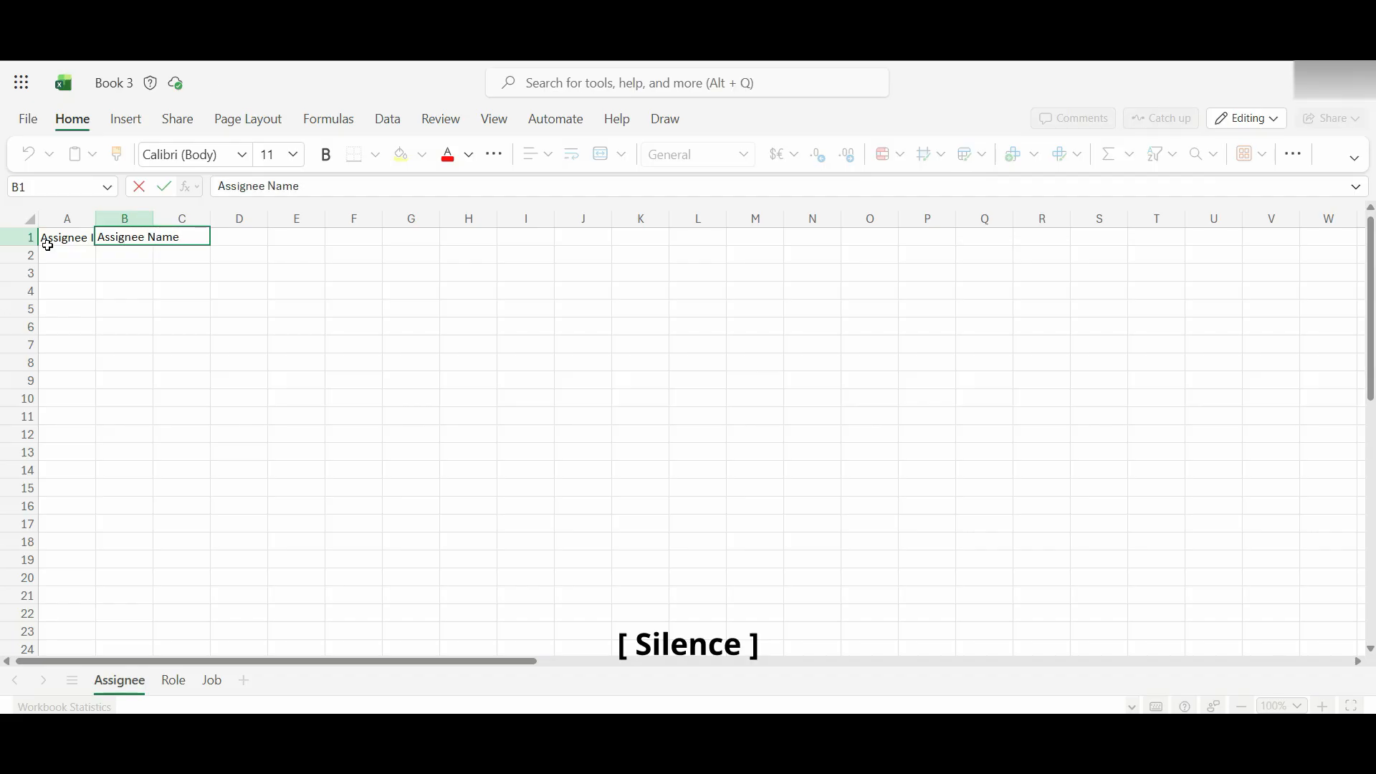
pyautogui.press('Tab')
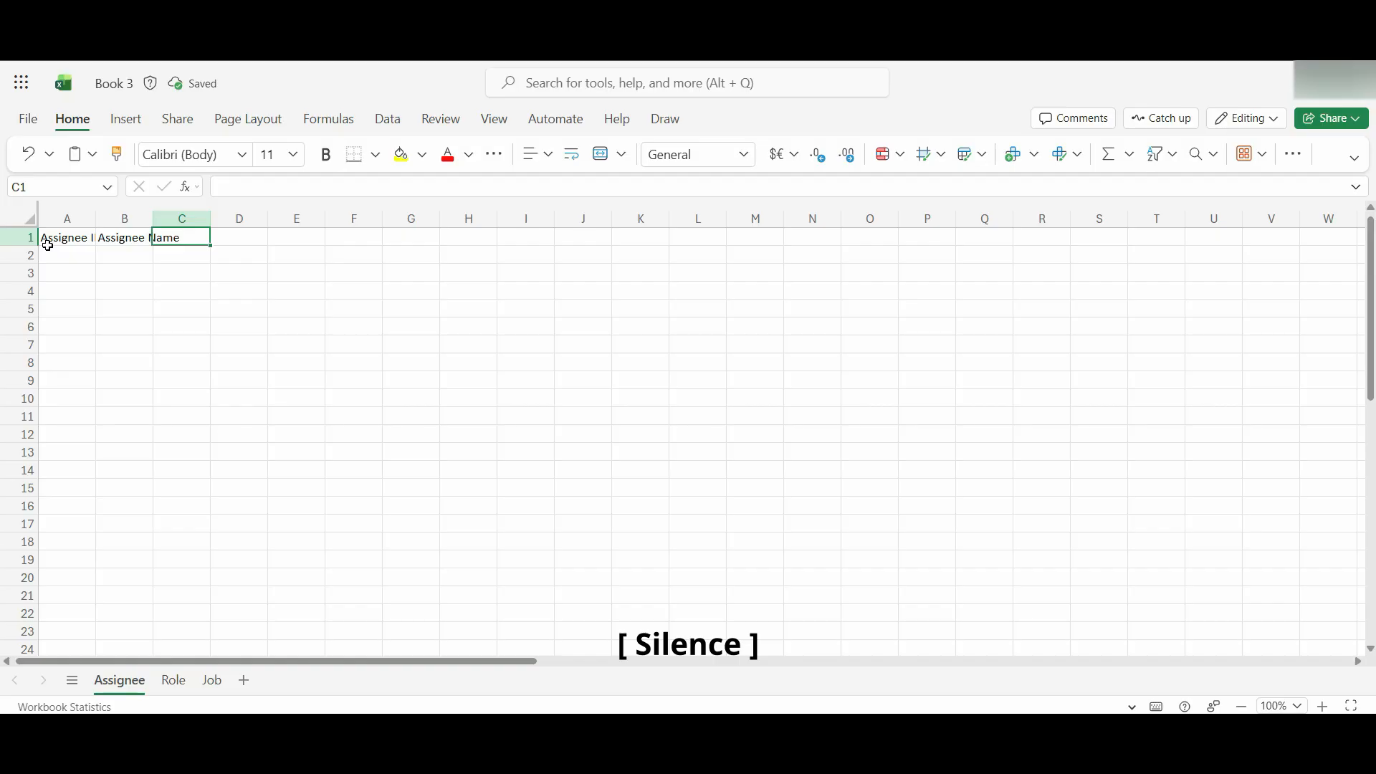
# Step: Continue the Assignee sheet's header row with Job ID in C1, Role in D1 and Picture in E1
pyautogui.write('Job I')
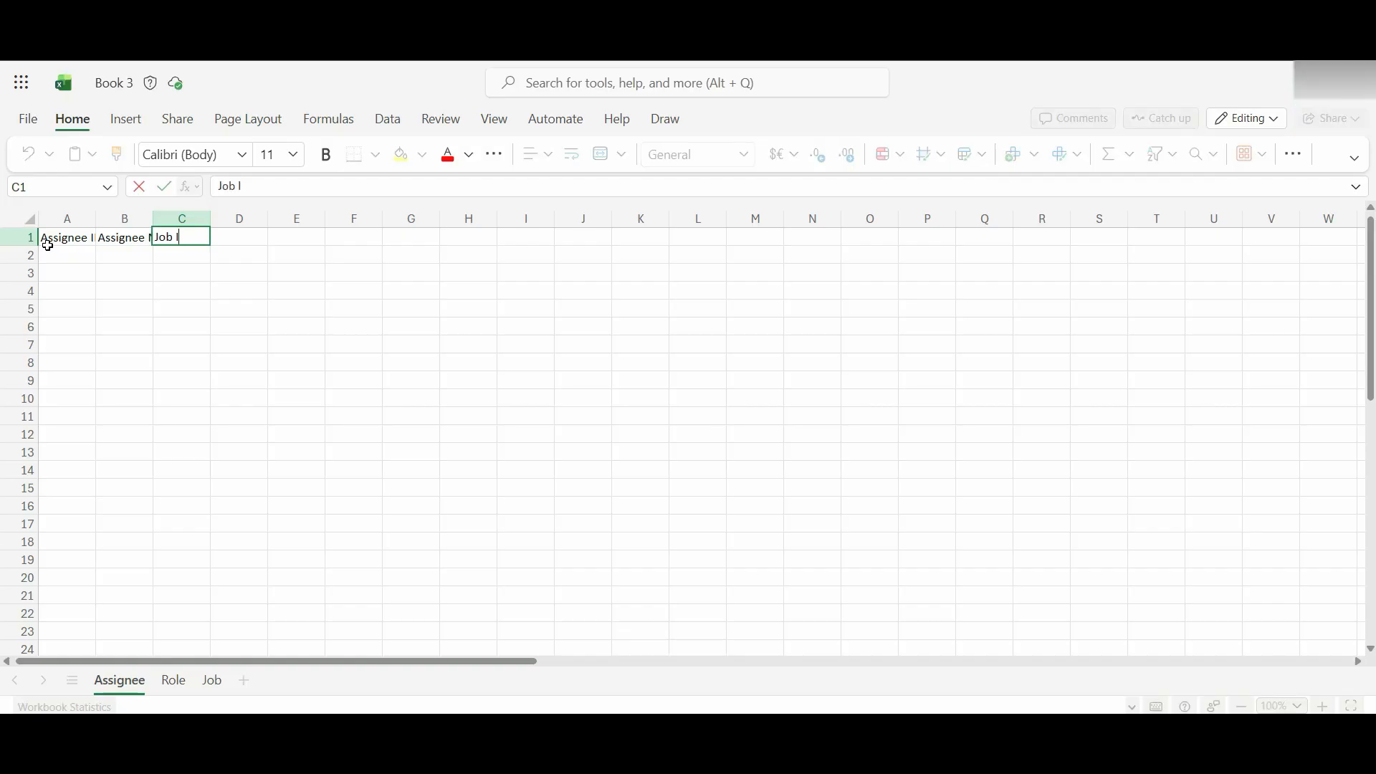
pyautogui.write('D')
pyautogui.press('Tab')
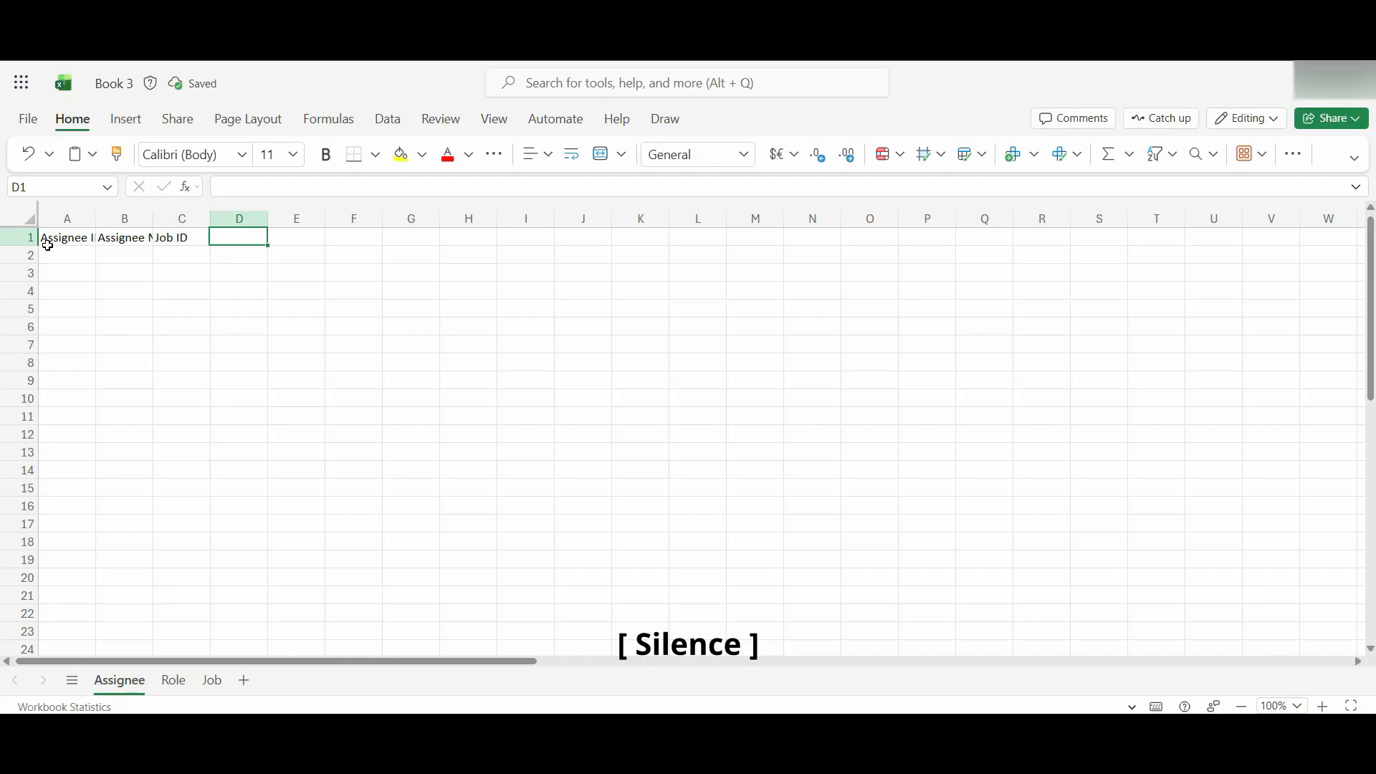
pyautogui.write('Role')
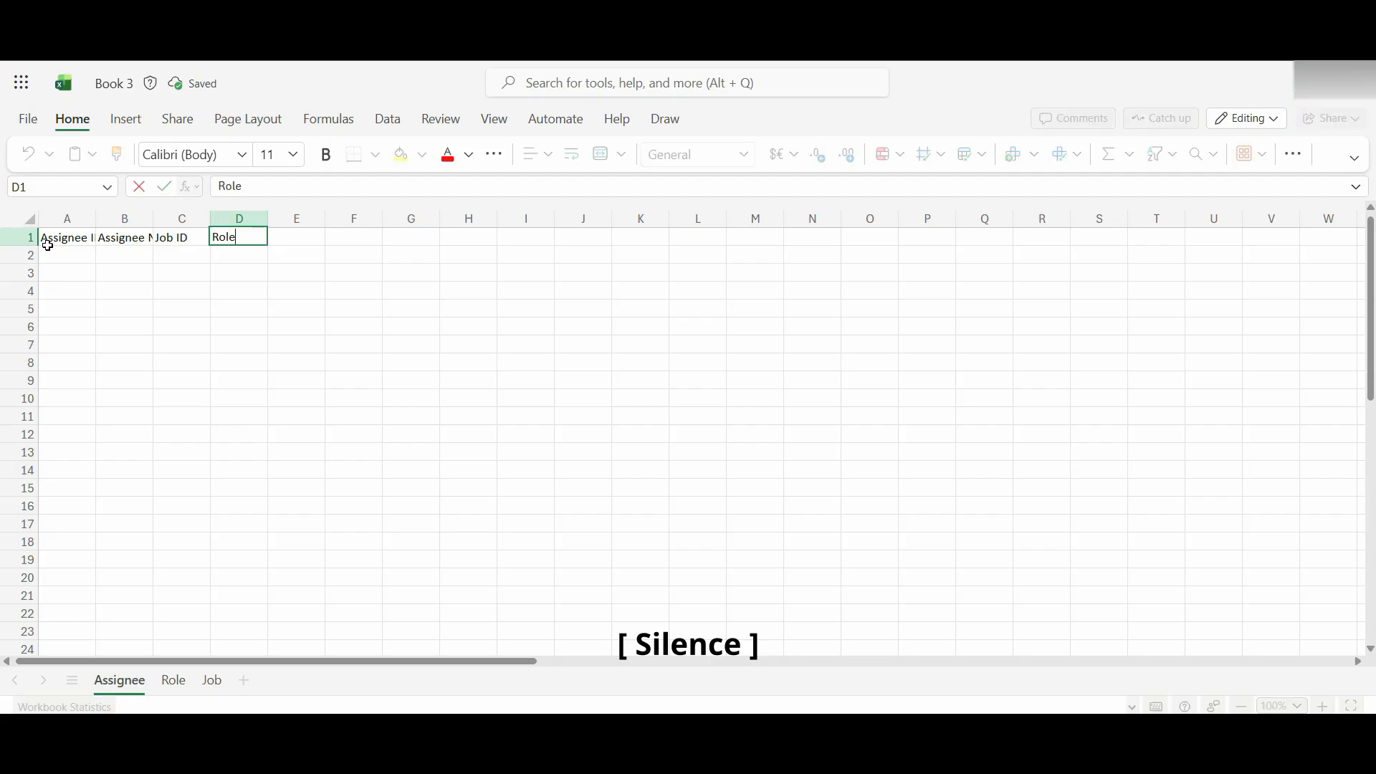
pyautogui.press('Tab')
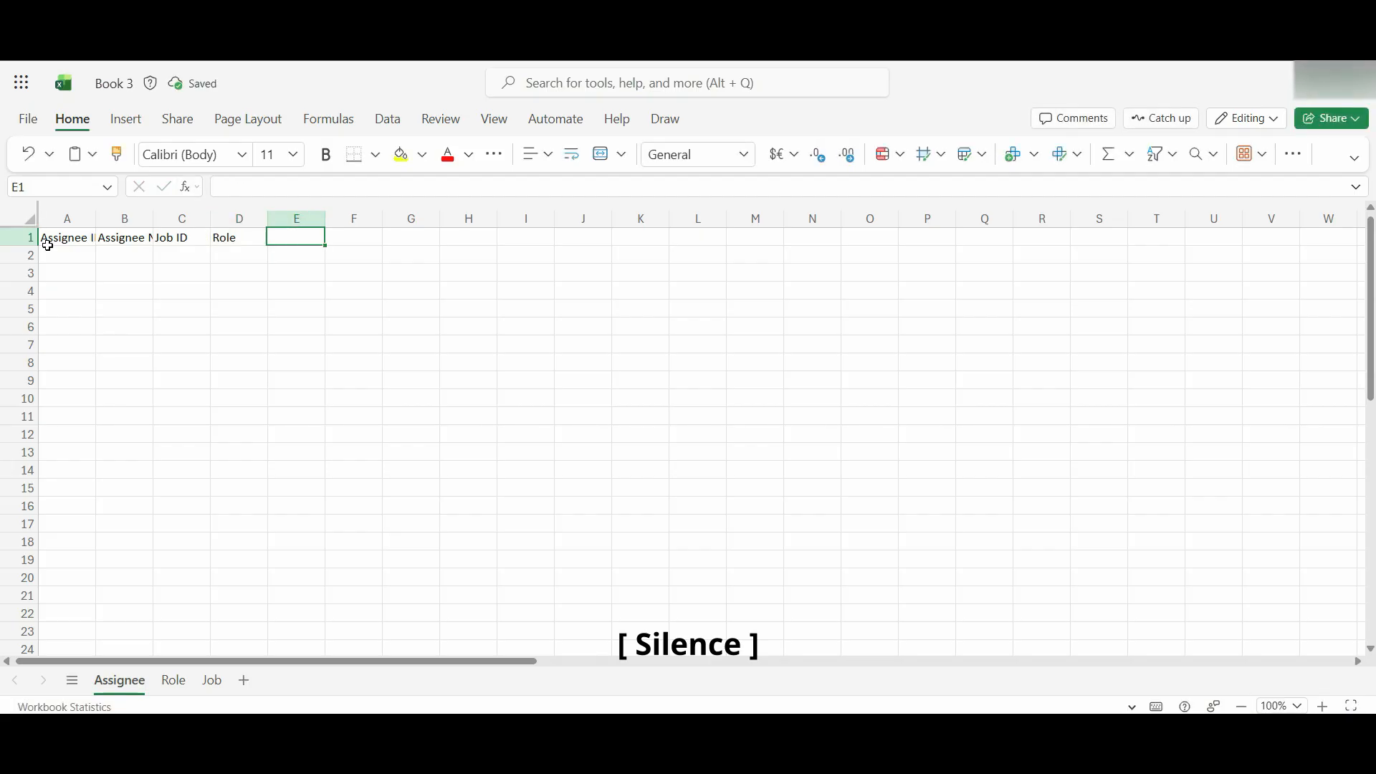
pyautogui.write('Picture')
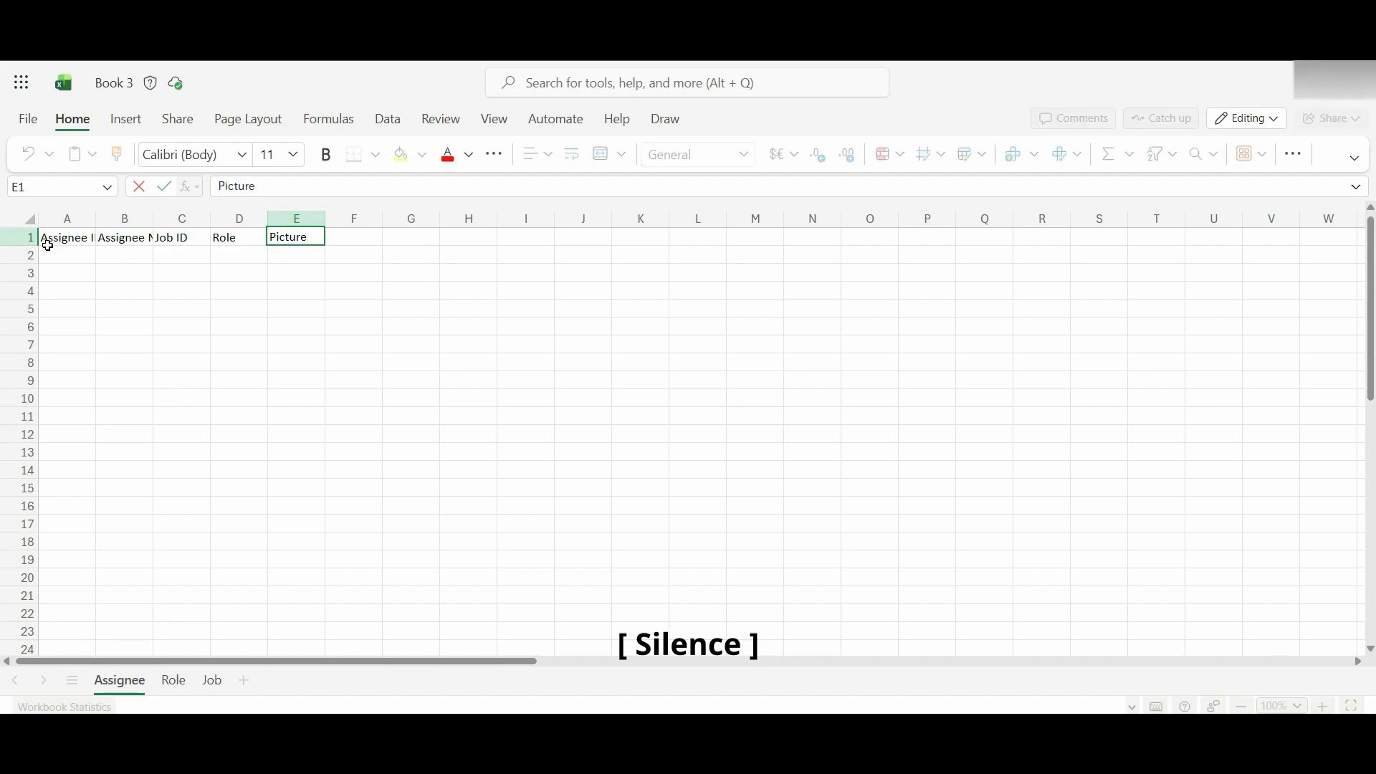
pyautogui.click(104, 250)
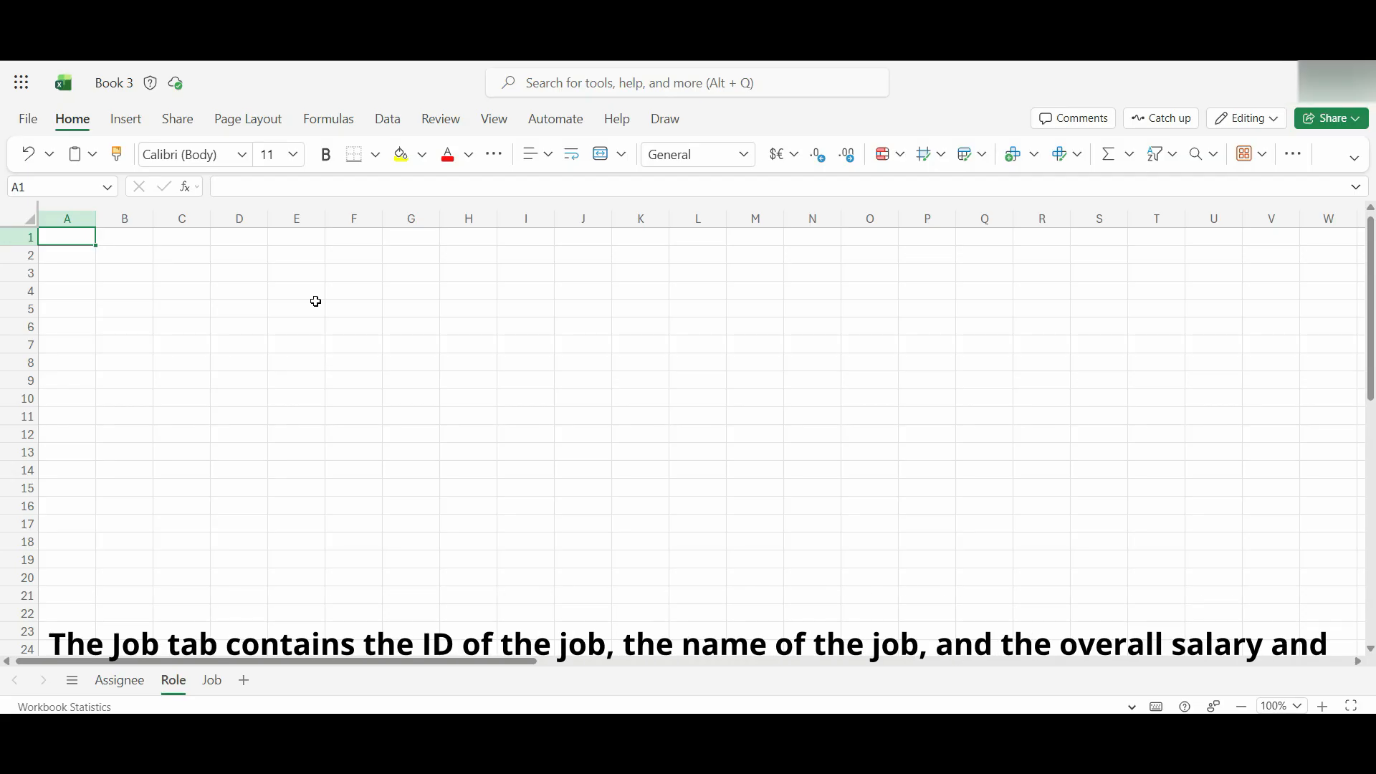
# Step: On the Role sheet, enter the headers Role ID in A1 and Role in B1
pyautogui.write('Role ID')
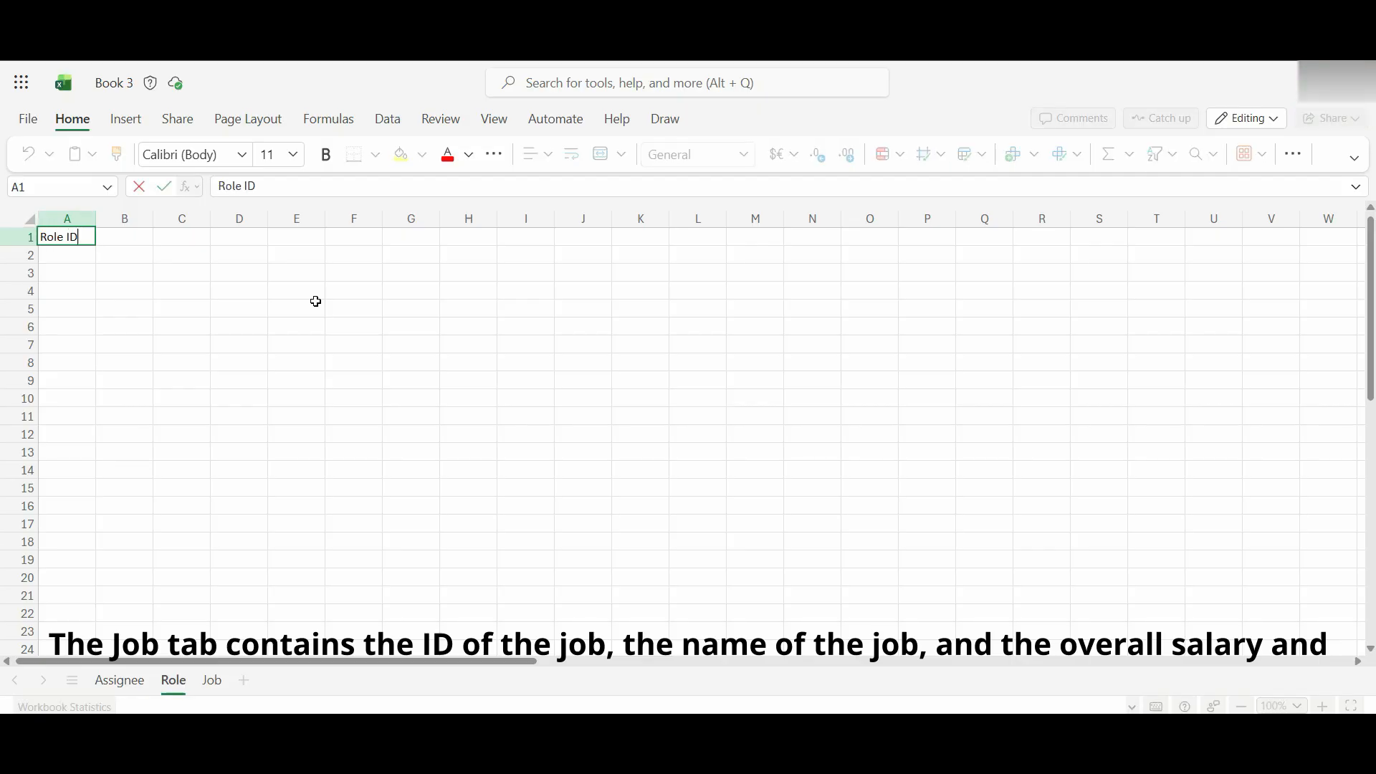
pyautogui.press('Tab')
pyautogui.write('Rol')
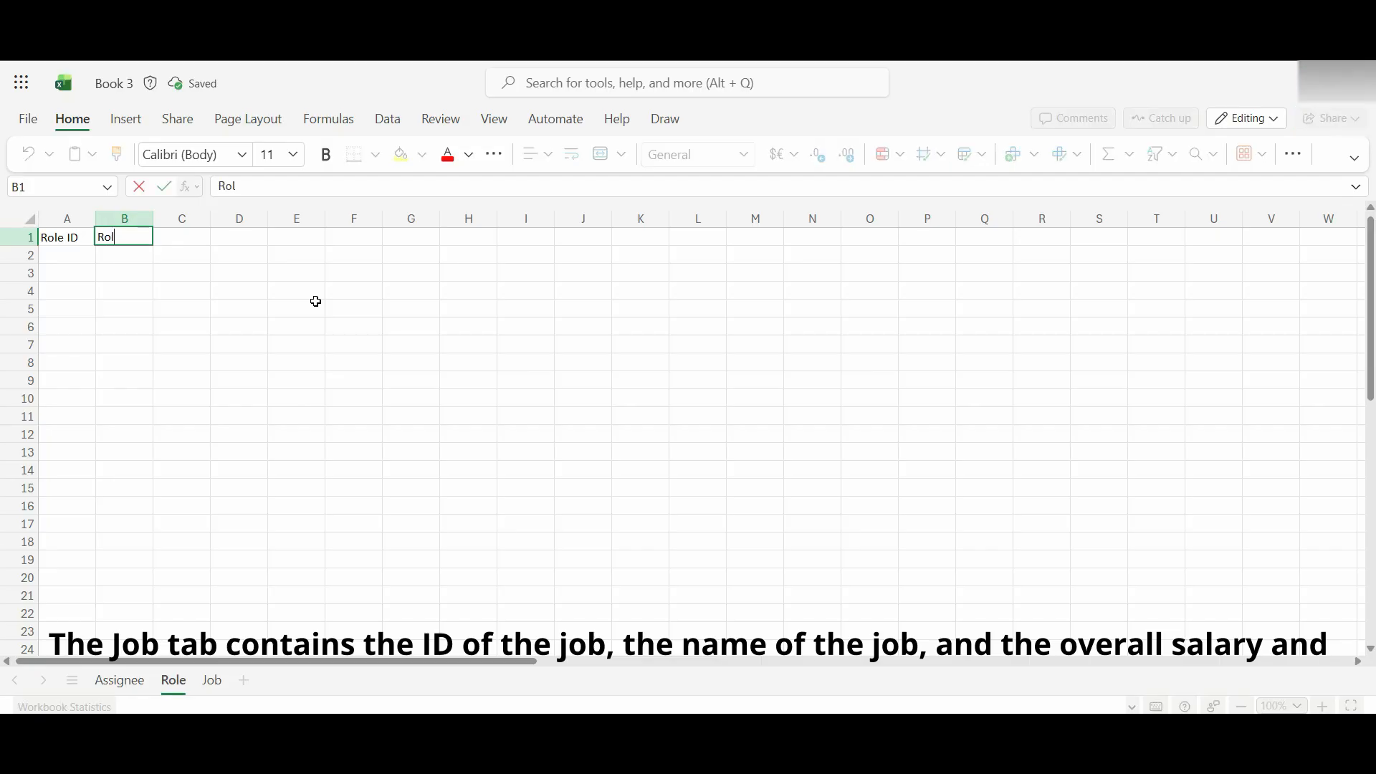
pyautogui.press('Return')
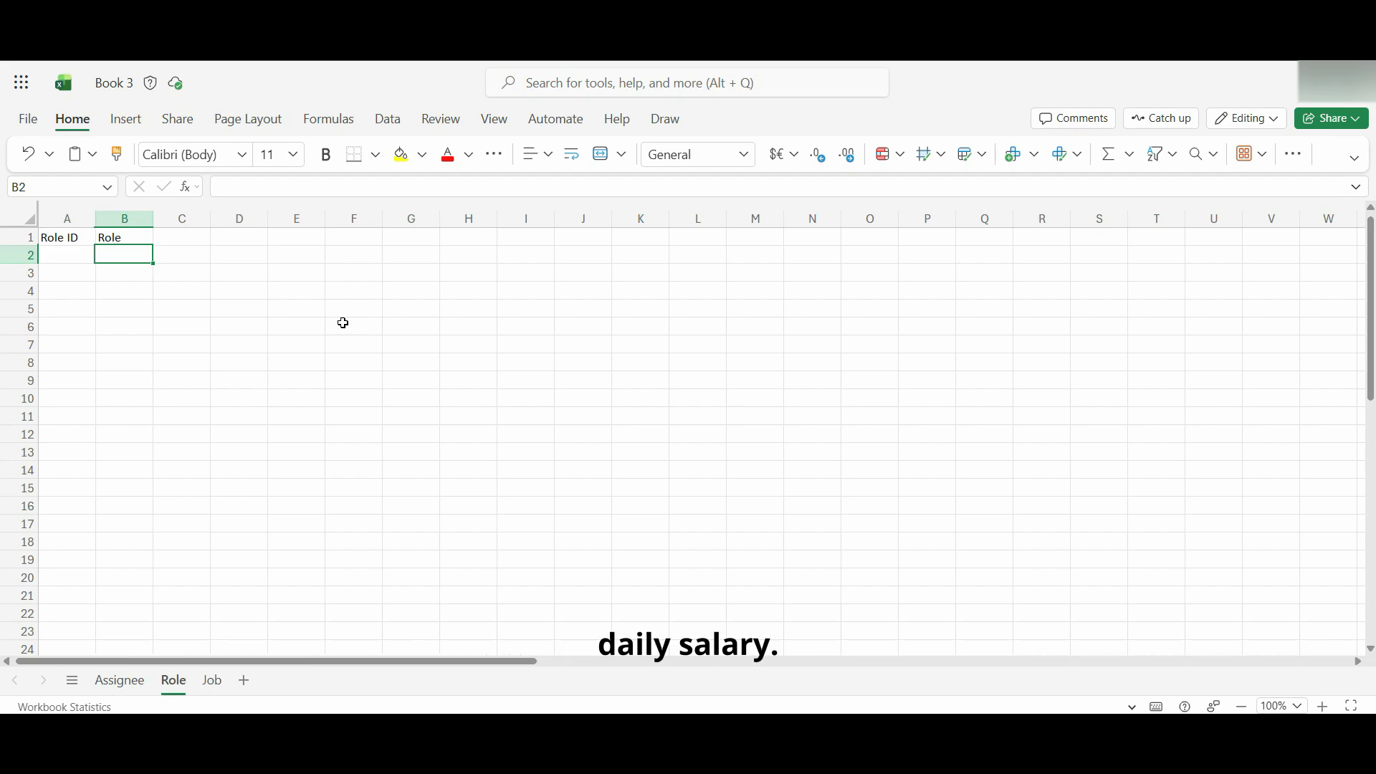
# Step: On the Job sheet, enter the headers Job ID in A1 and Job Name in B1
pyautogui.click(212, 680)
pyautogui.write('Jpb')
pyautogui.press('BackSpace')
pyautogui.press('BackSpace')
pyautogui.write('ob ID')
pyautogui.press('Tab')
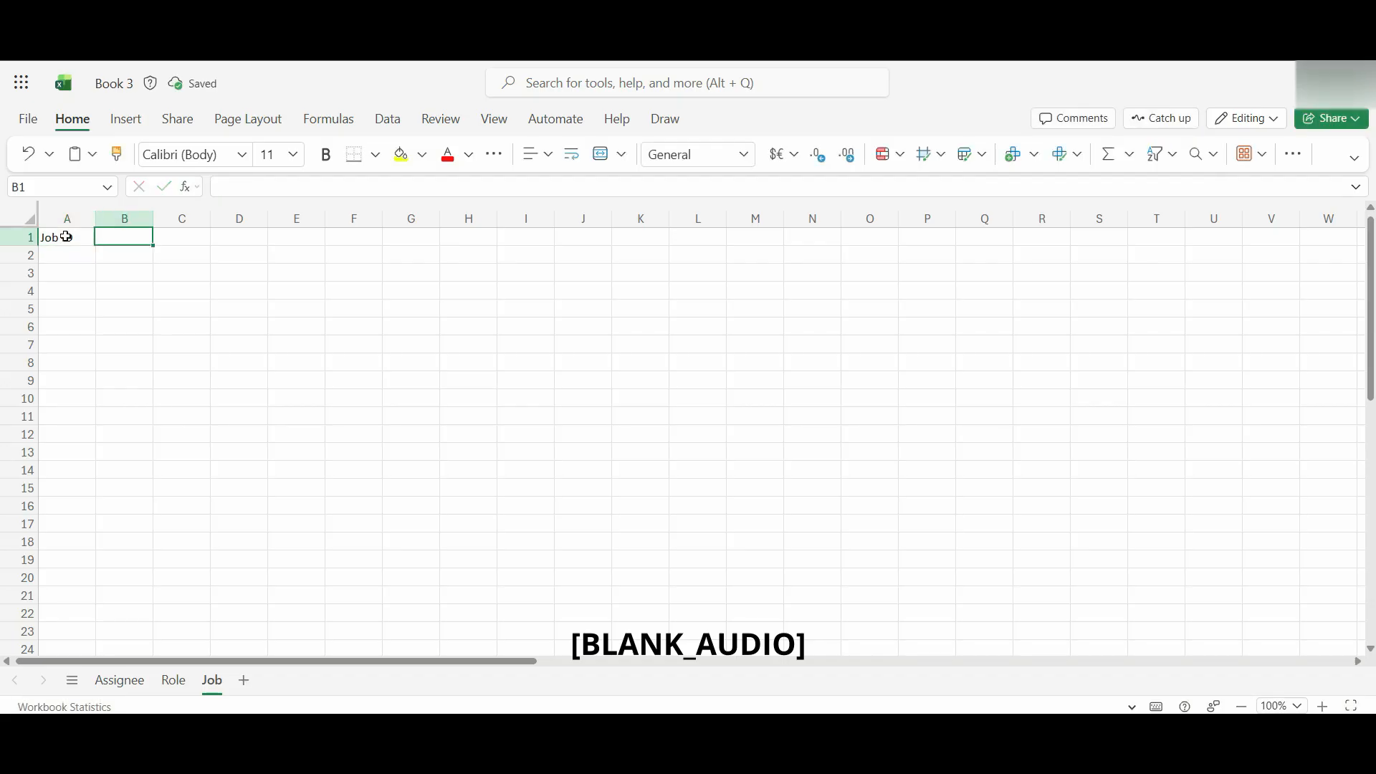
pyautogui.write('Job Name')
pyautogui.press('Tab')
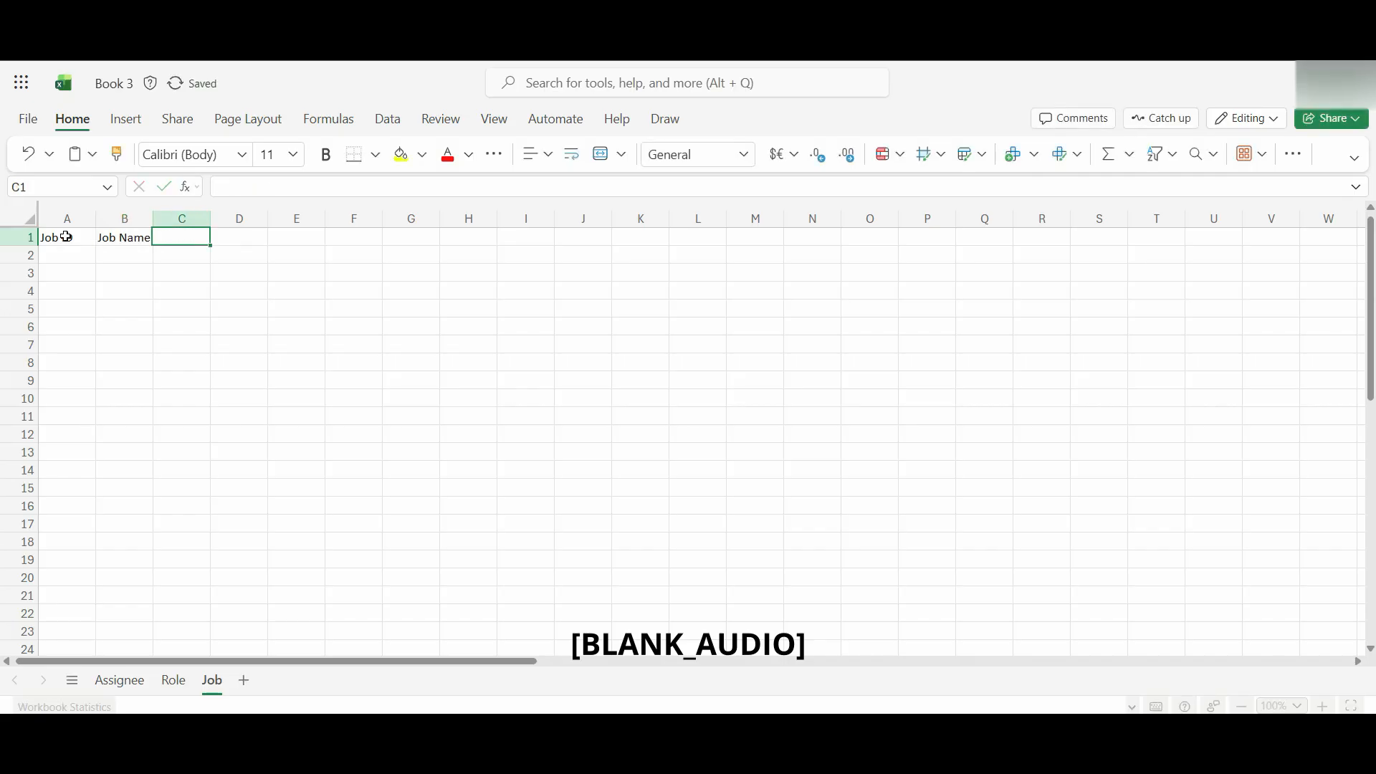
# Step: Add the headers Salary USD in C1 and Daily Salary USD in D1 of the Job sheet
pyautogui.write('Salary')
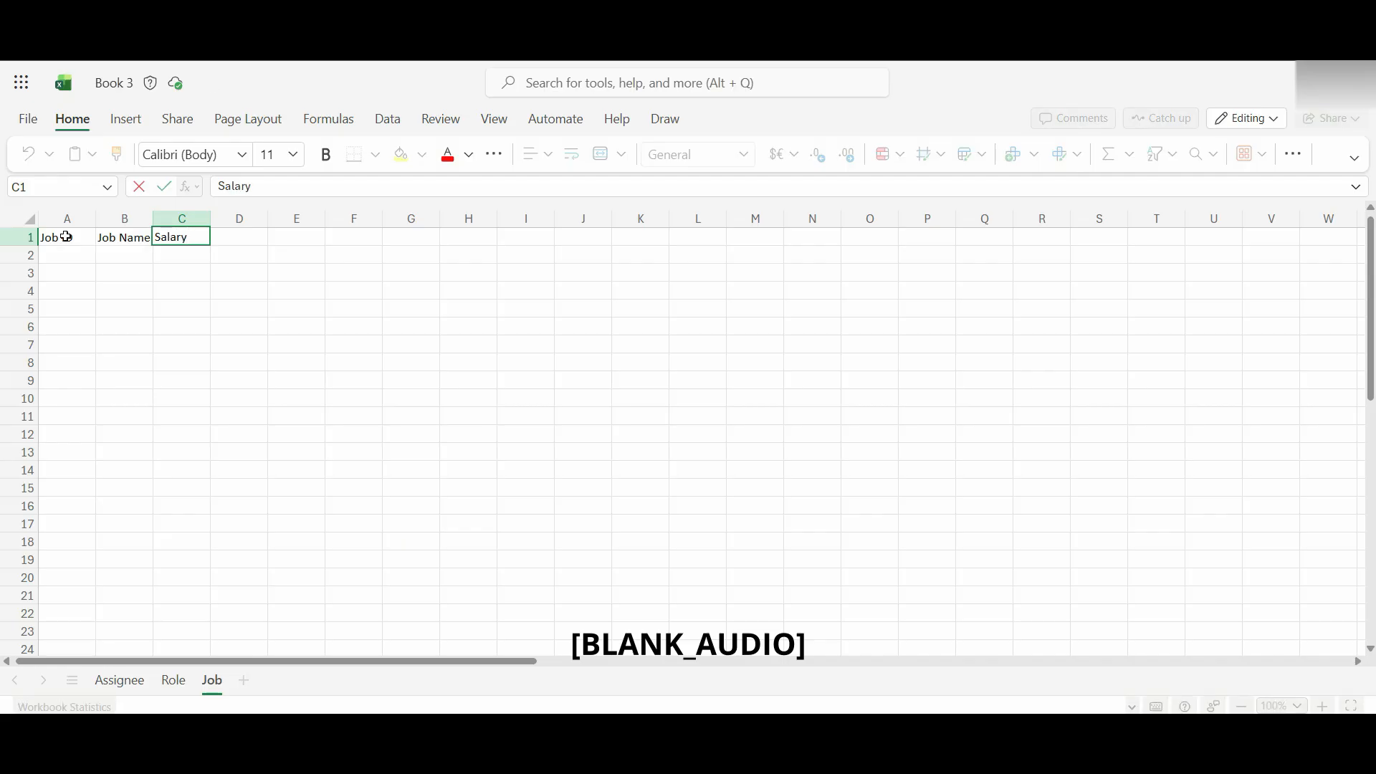
pyautogui.write(' USD')
pyautogui.press('Tab')
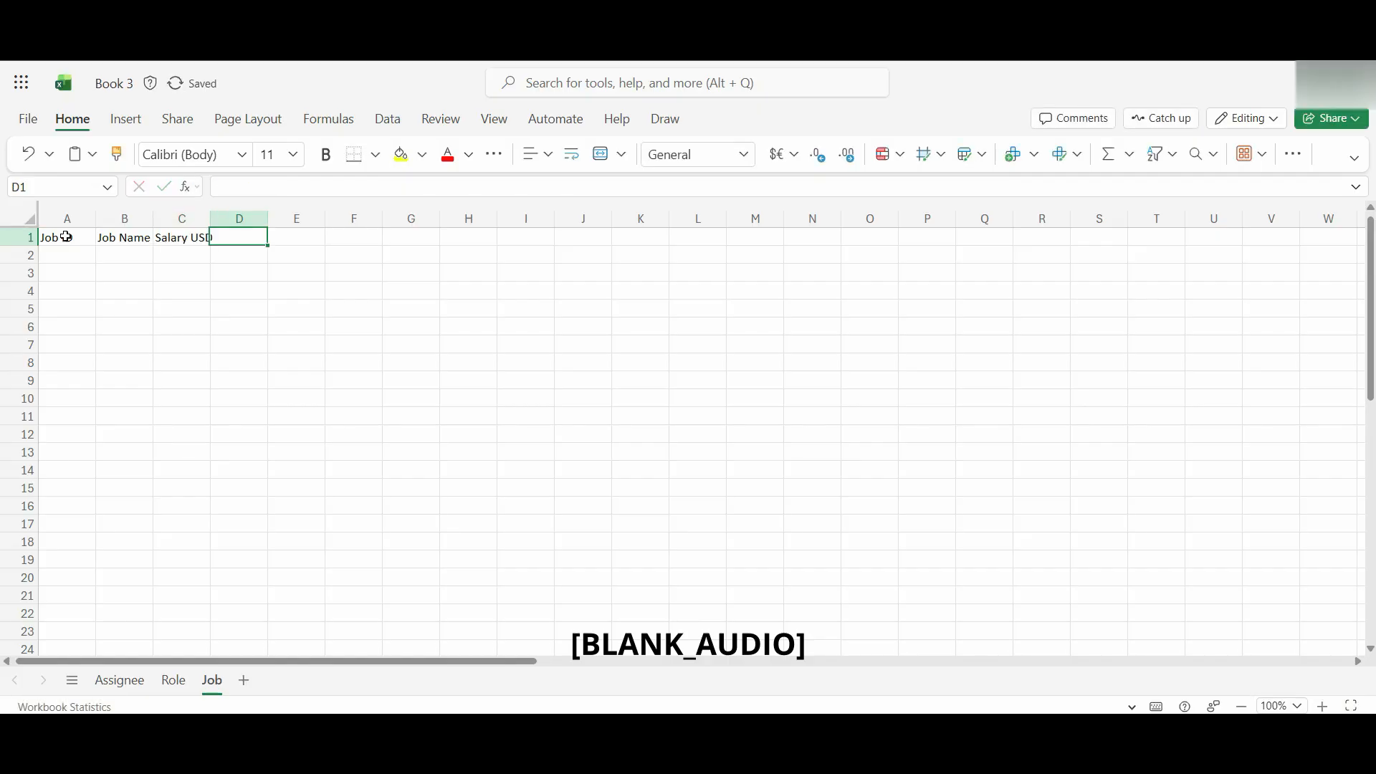
pyautogui.write('Da')
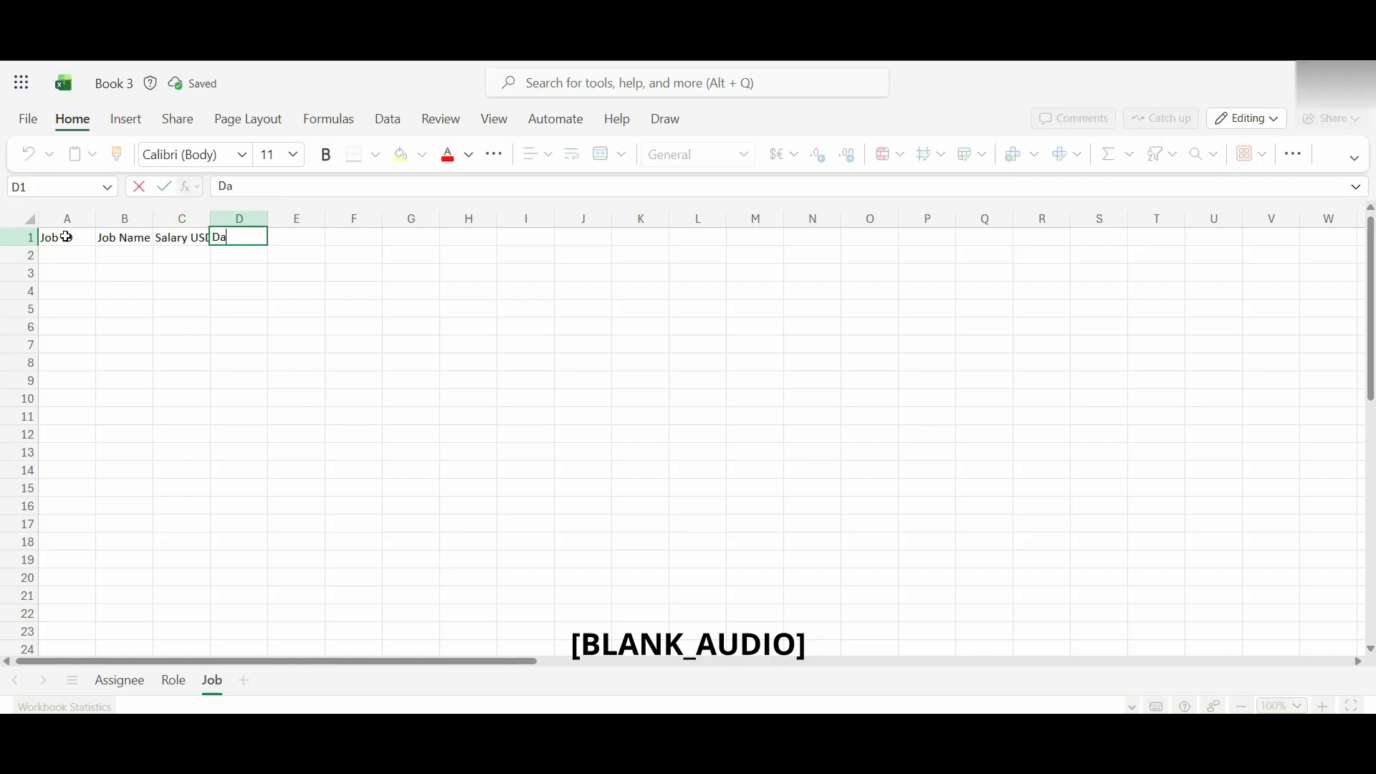
pyautogui.write('ily Salary')
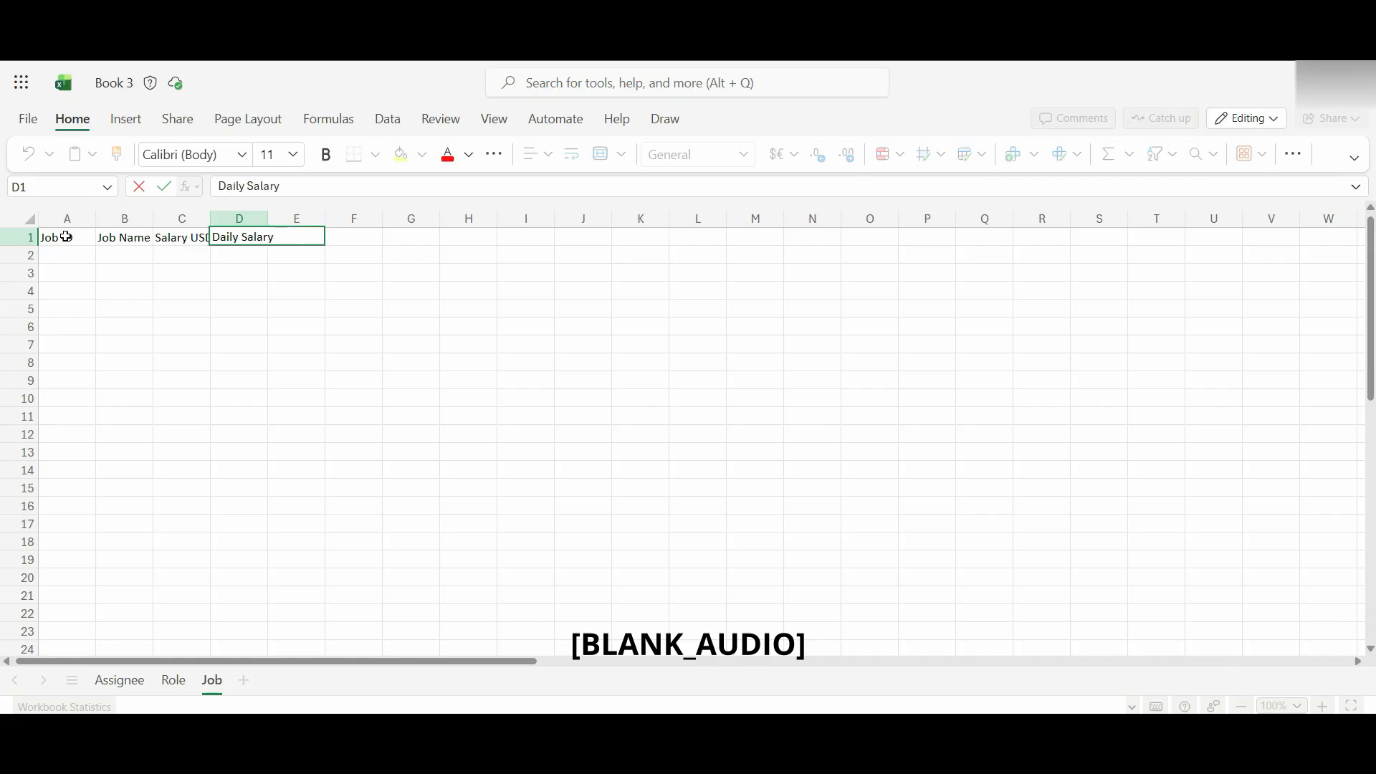
pyautogui.write(' USD')
pyautogui.press('Return')
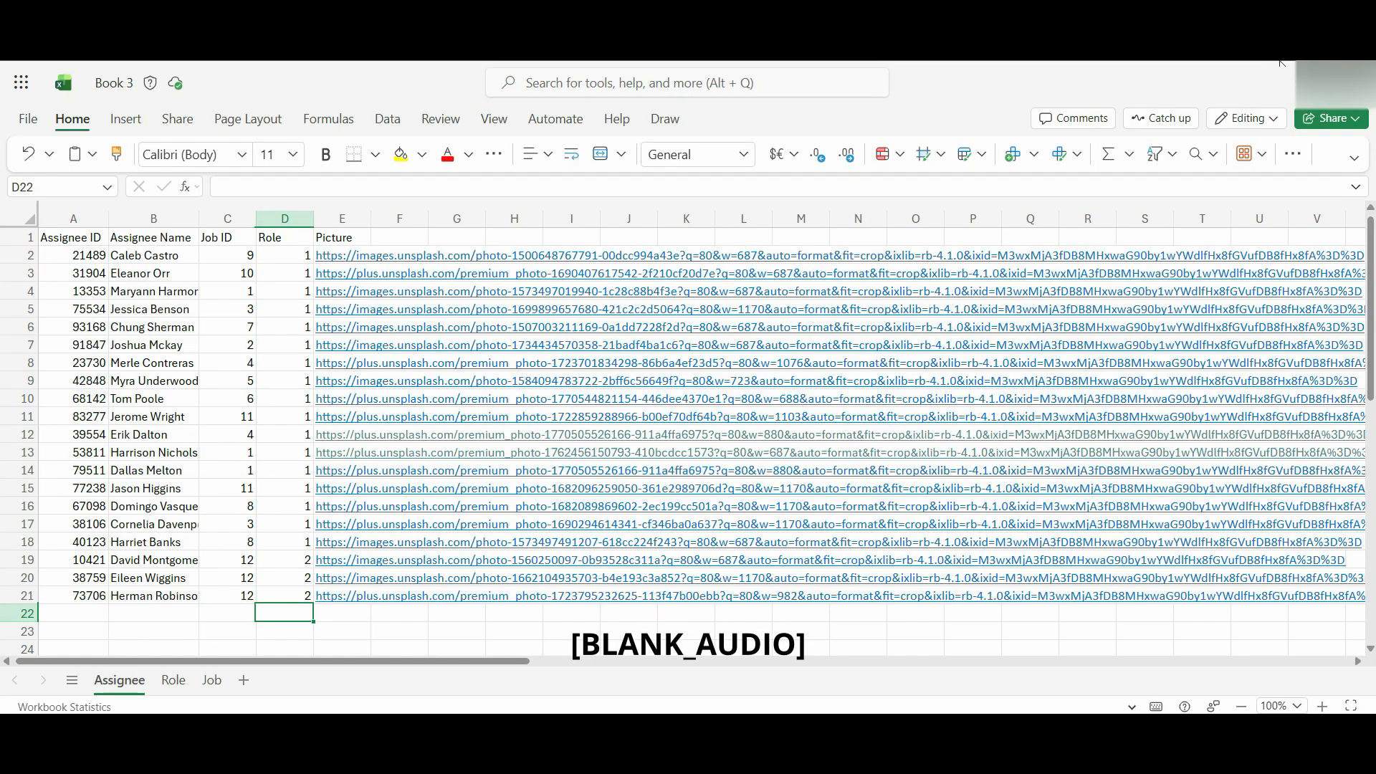
# Step: Review the filled-in data on the Role and Job sheets
pyautogui.click(174, 682)
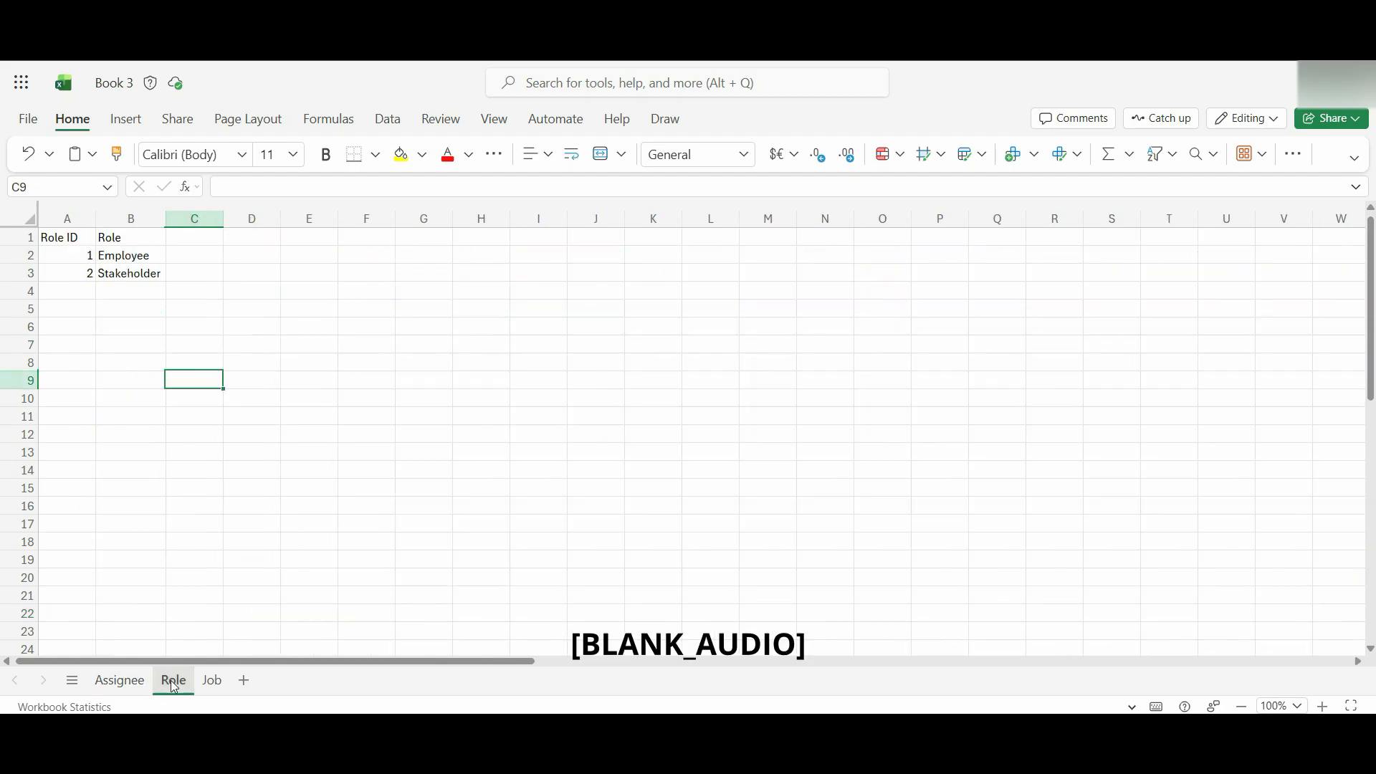
pyautogui.click(213, 680)
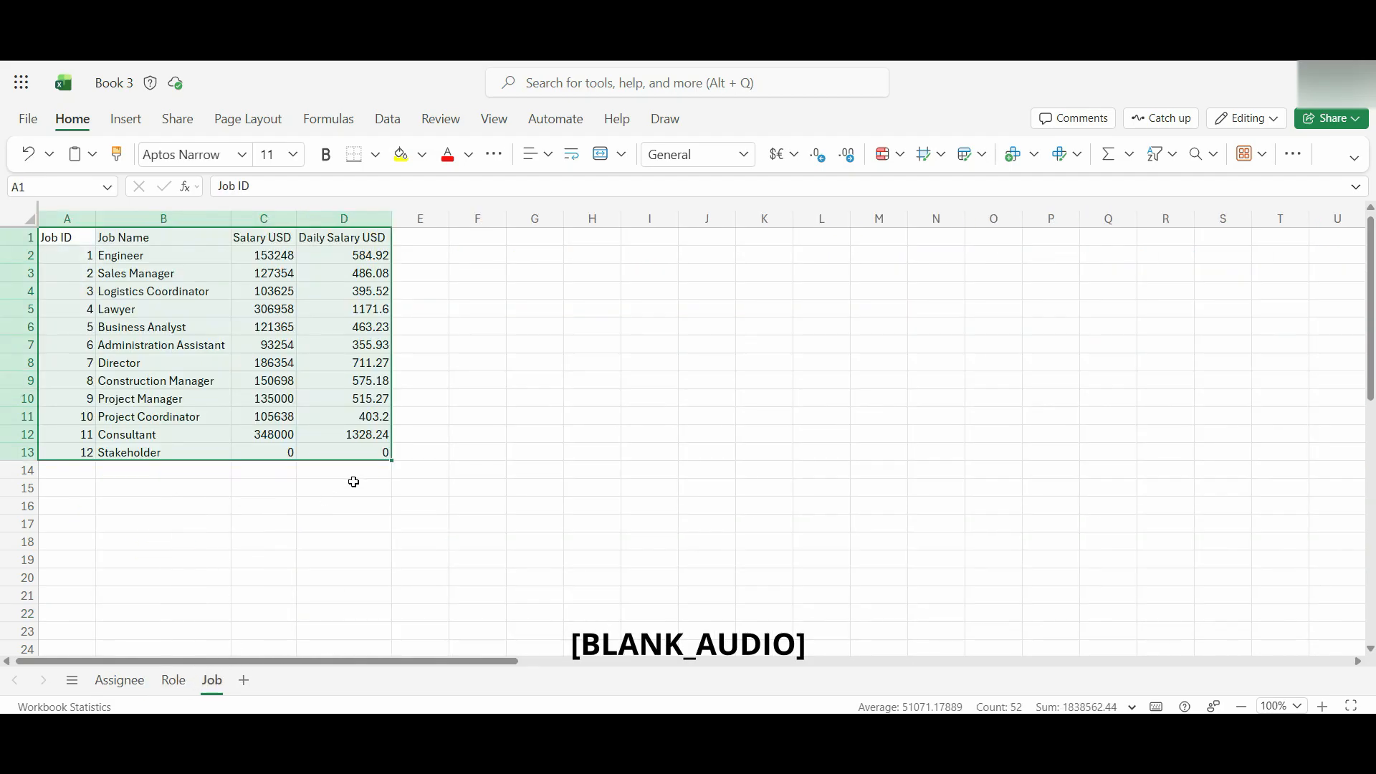
pyautogui.click(450, 411)
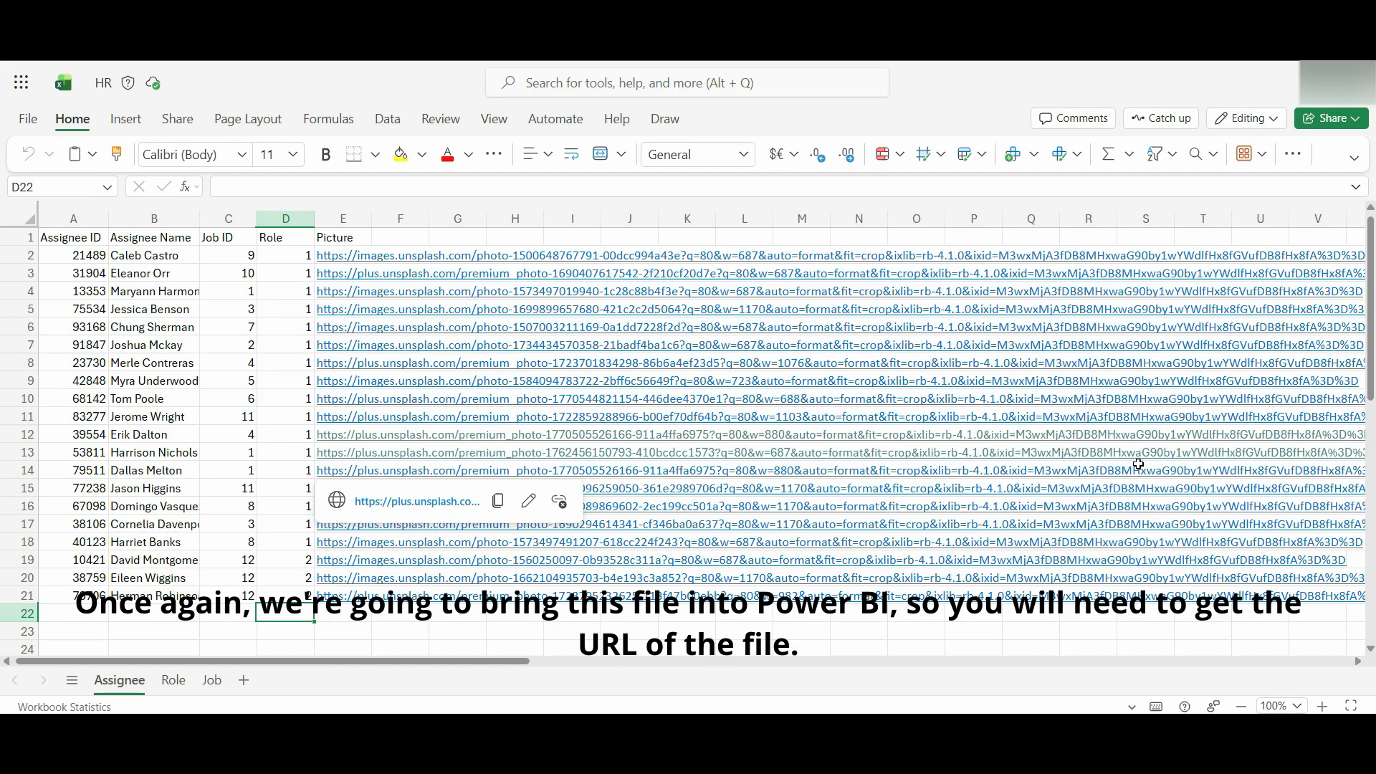
# Step: Copy the HR workbook's sharing link and paste it into the empty cell D22 of the Assignee sheet
pyautogui.click(188, 120)
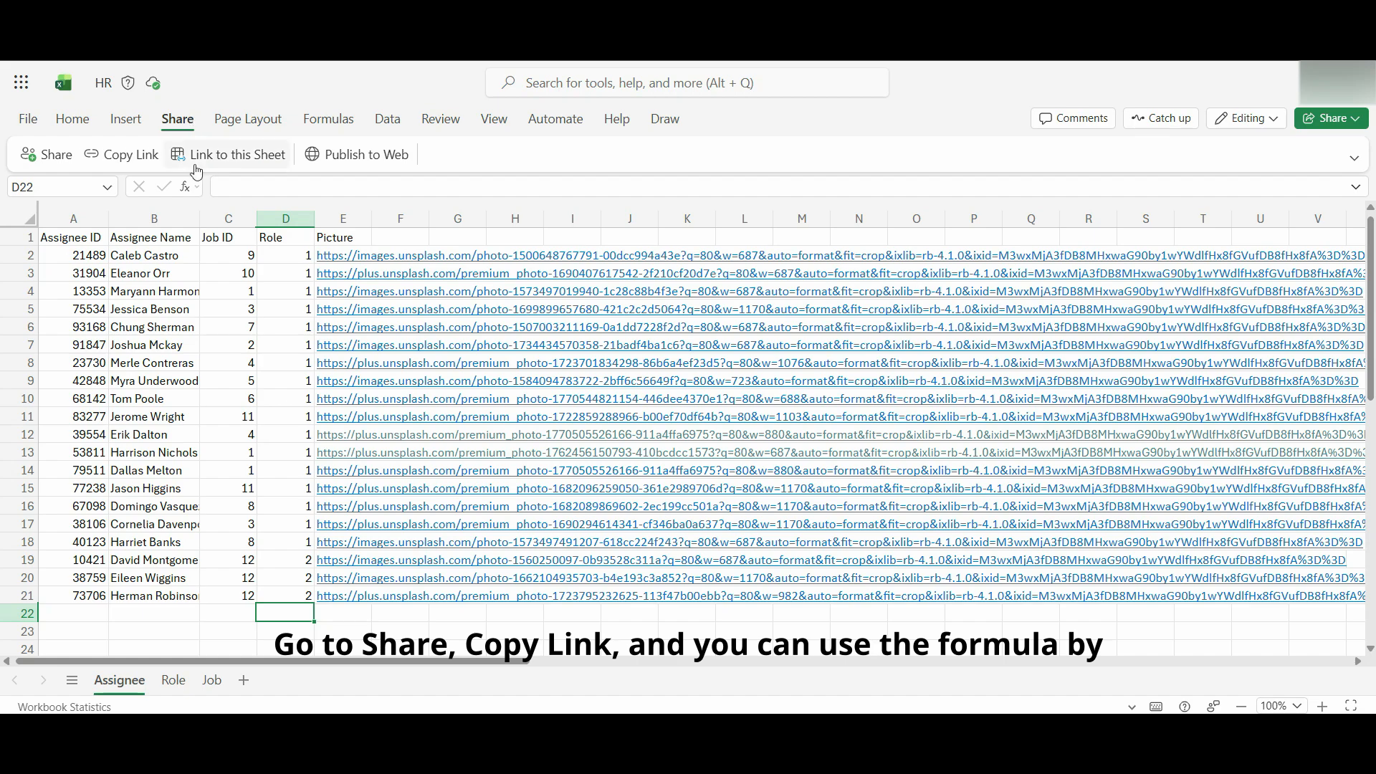
pyautogui.click(129, 157)
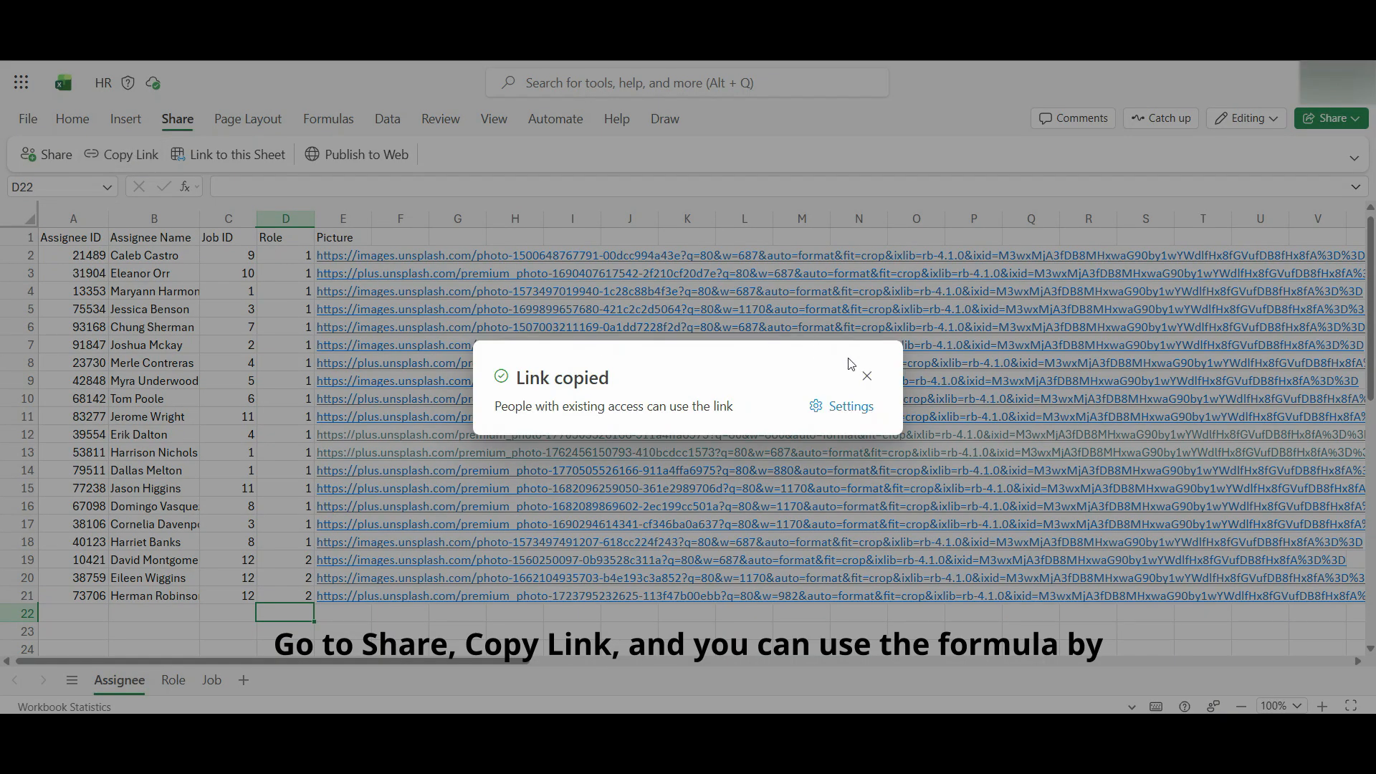
pyautogui.click(866, 376)
pyautogui.click(263, 185)
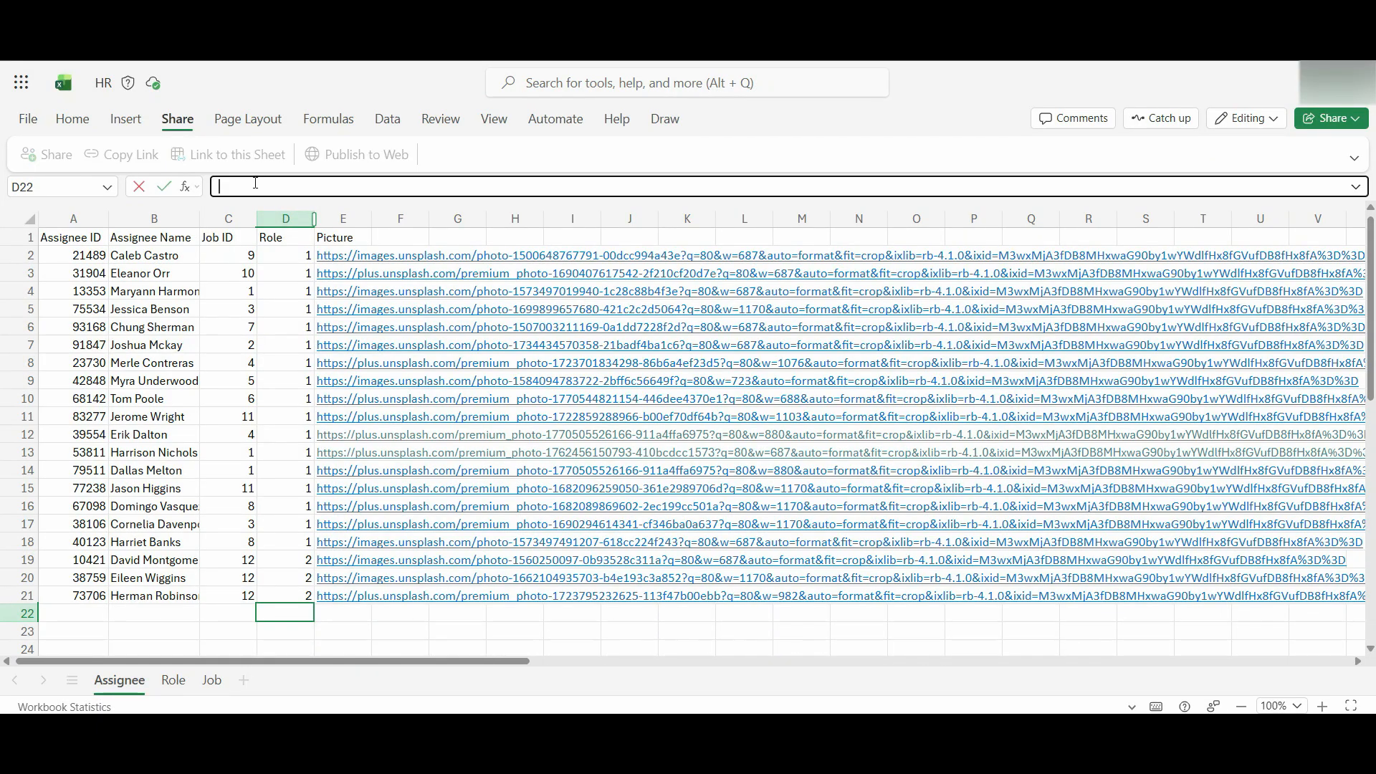
pyautogui.hotkey('ctrl', 'v')
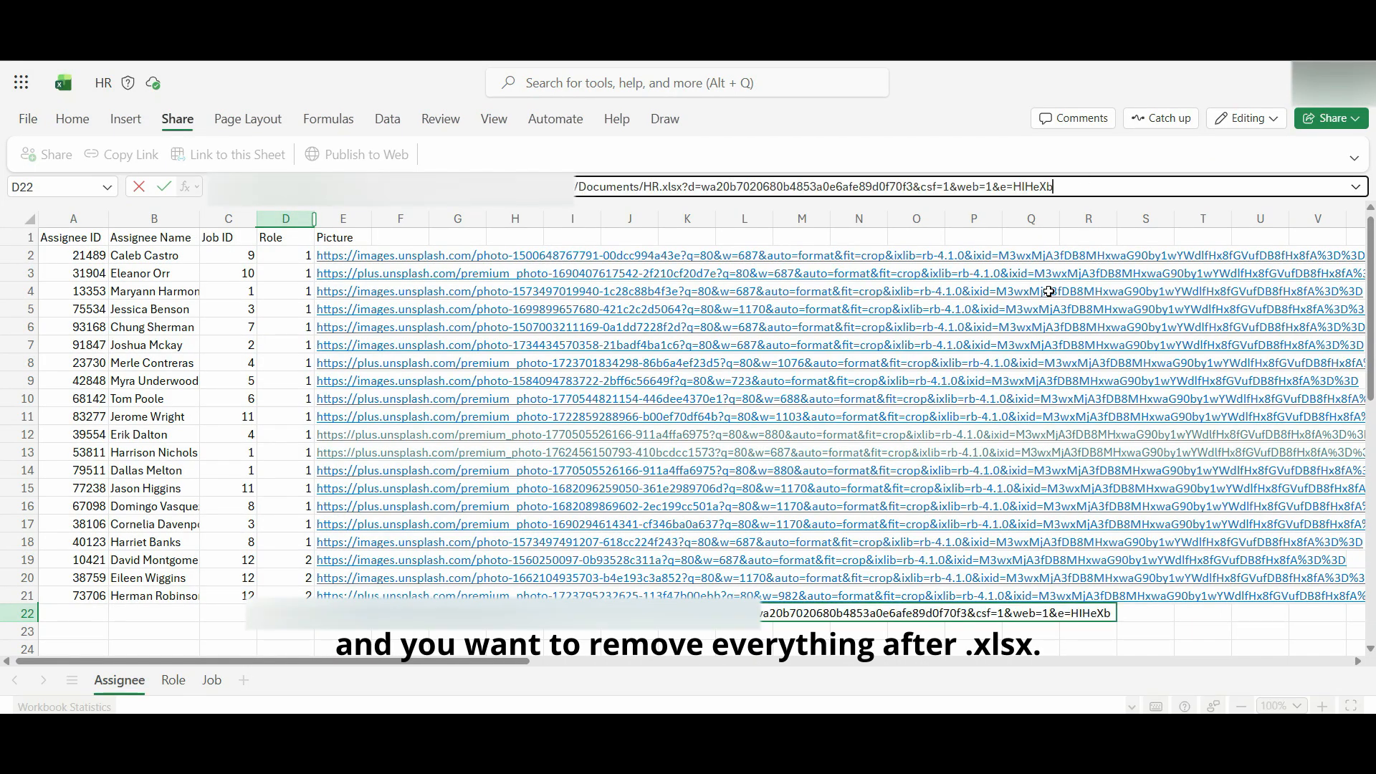
# Step: Remove everything after .xlsx from the pasted link and cut the shortened link to the clipboard
pyautogui.moveTo(1058, 191); pyautogui.dragTo(682, 192)
pyautogui.press('BackSpace')
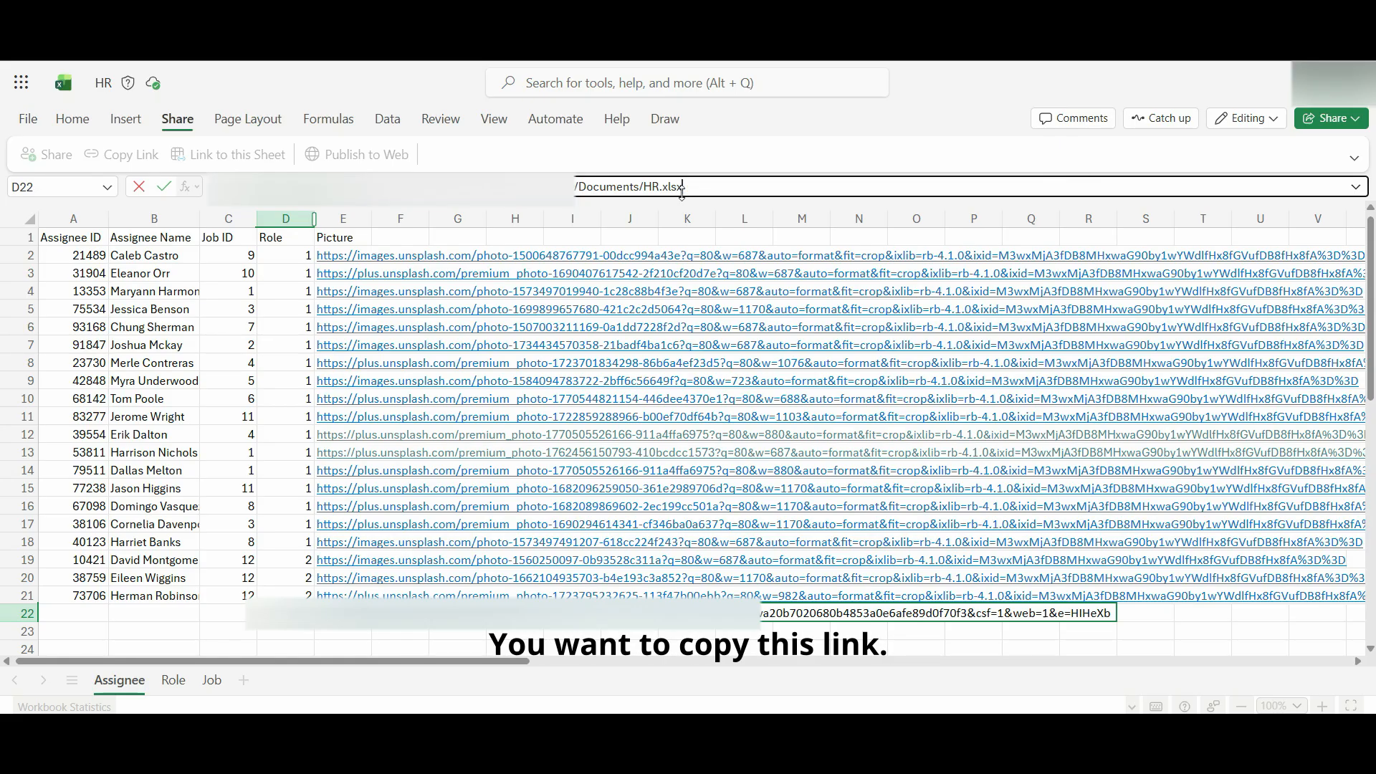
pyautogui.moveTo(708, 185); pyautogui.dragTo(56, 141)
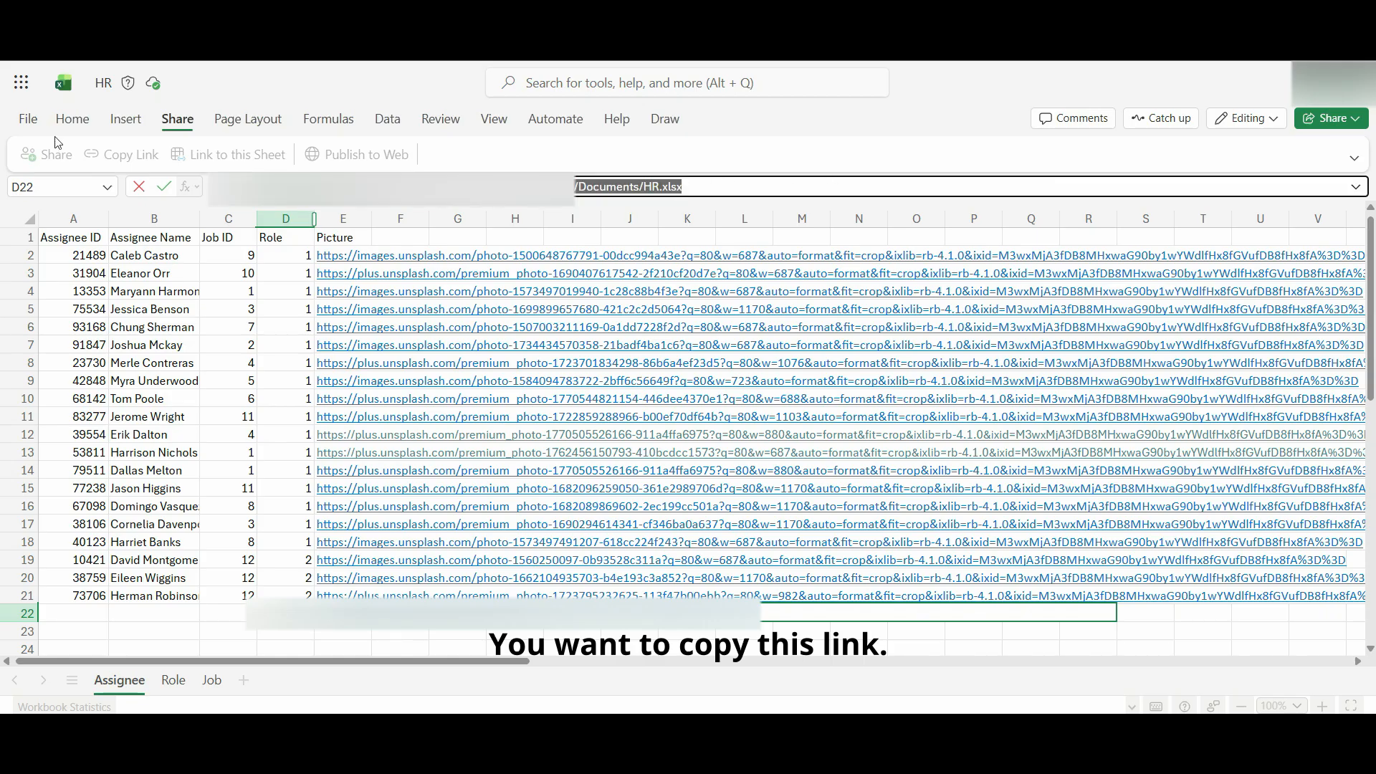
pyautogui.hotkey('ctrl', 'x')
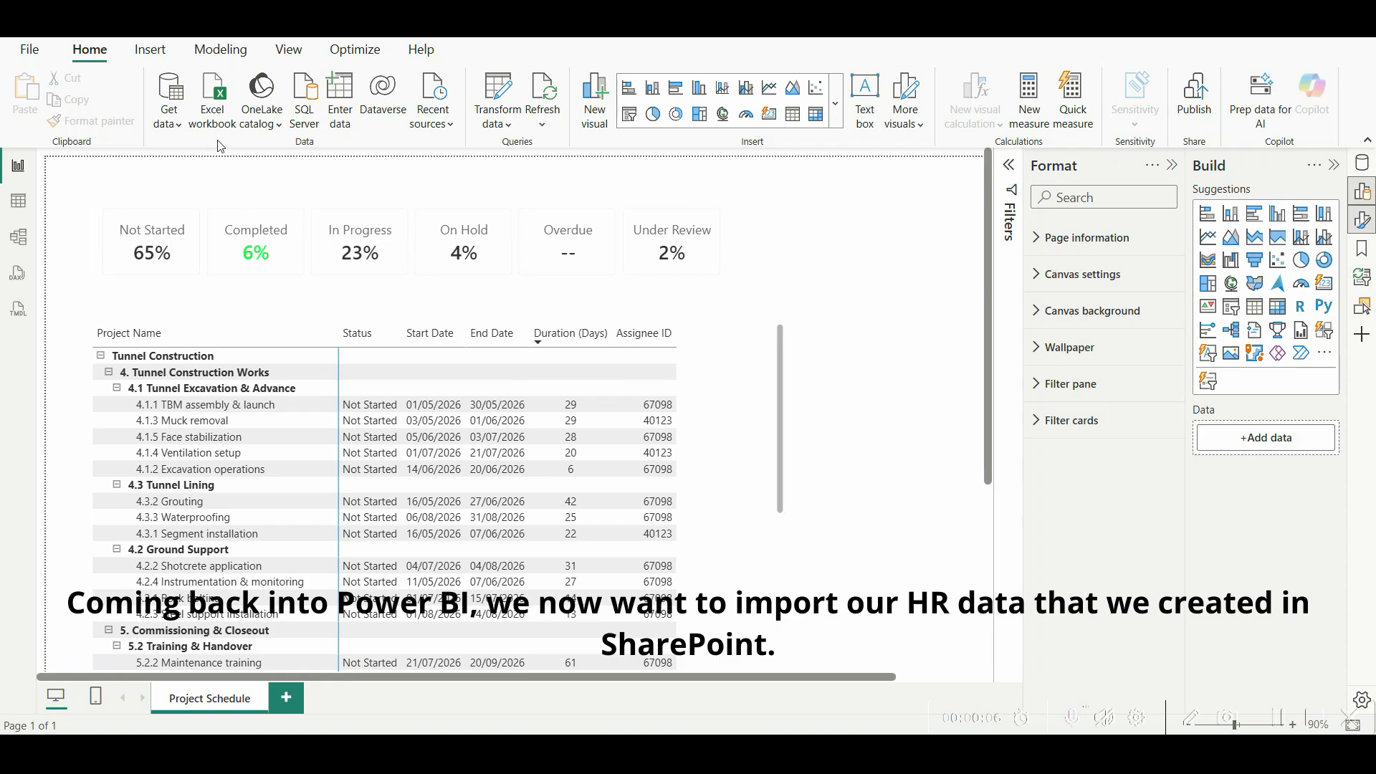
# Step: Switch to Power BI Desktop and connect to a Web data source using the shortened HR.xlsx link
pyautogui.click(172, 100)
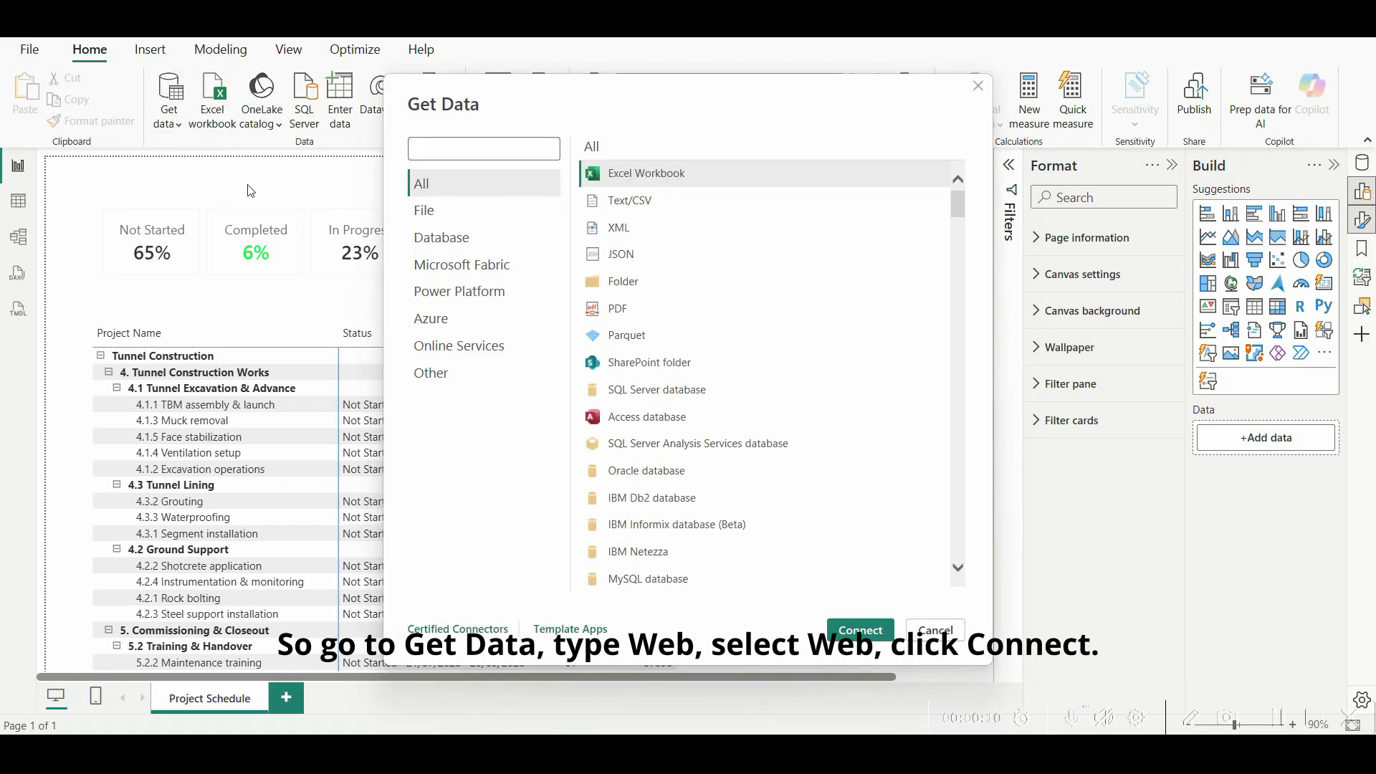
pyautogui.write('web')
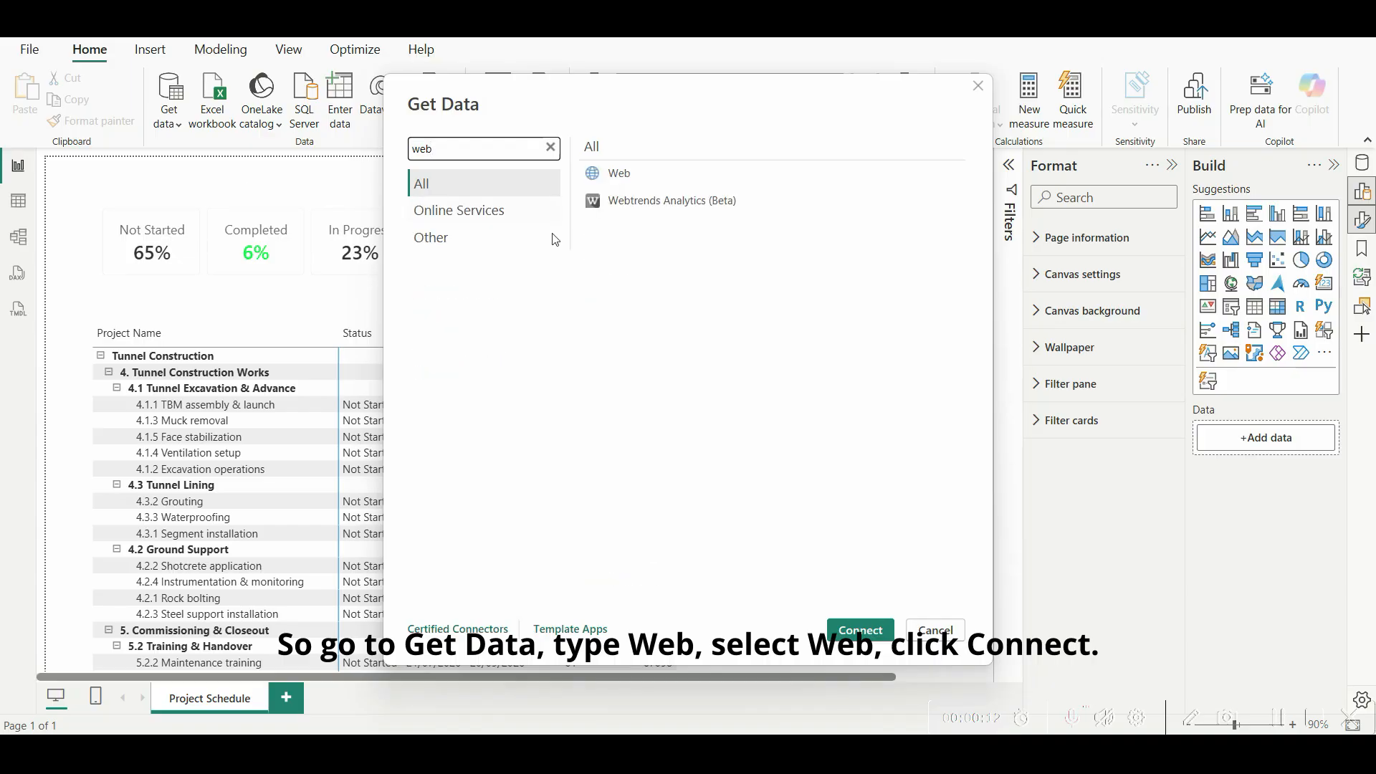
pyautogui.click(701, 178)
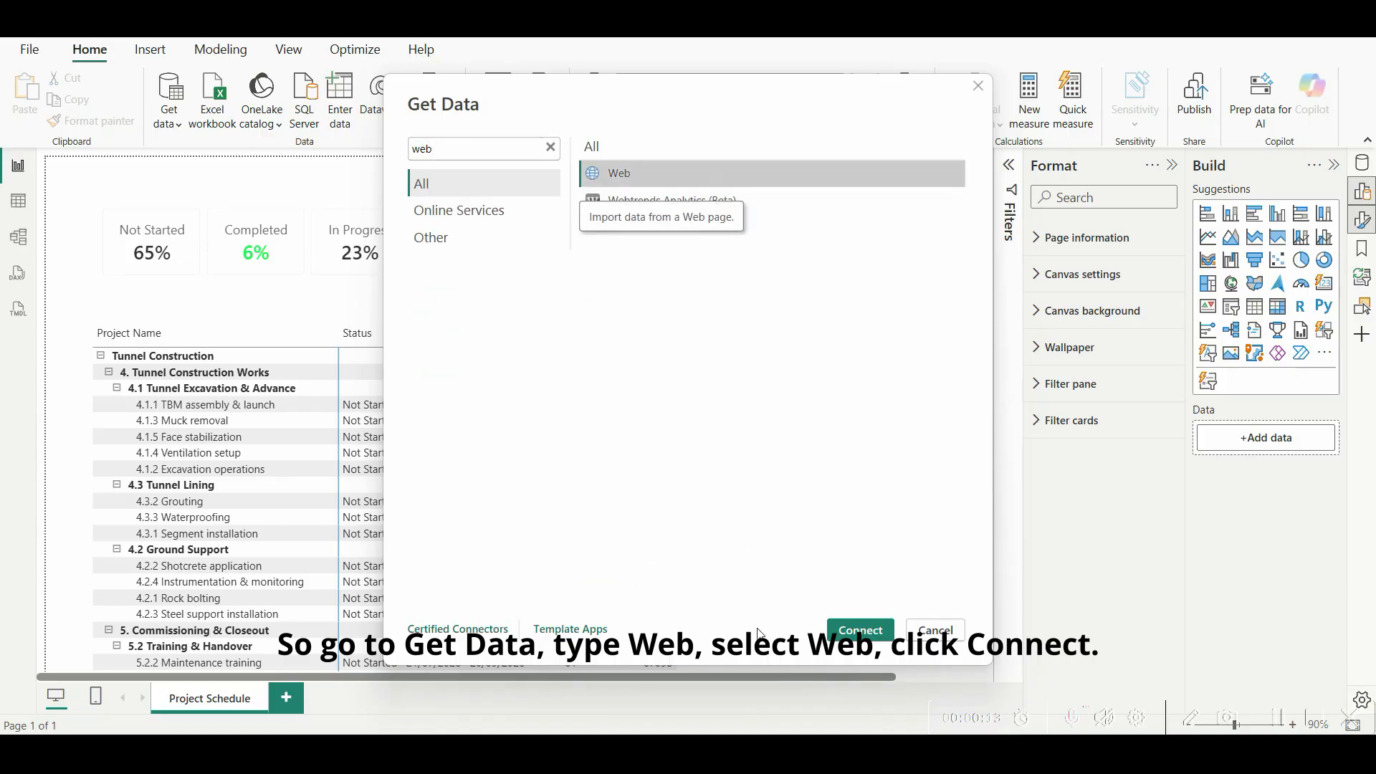
pyautogui.click(864, 634)
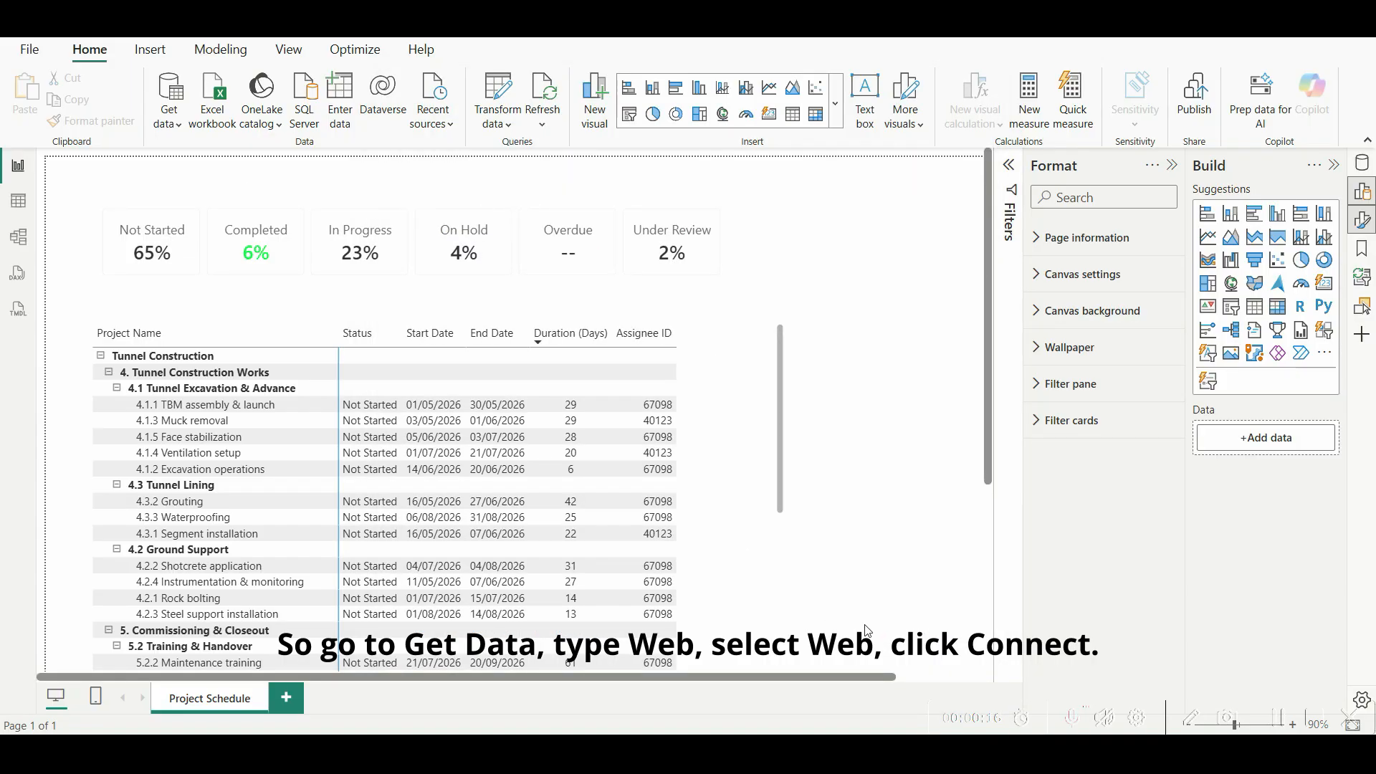
pyautogui.hotkey('ctrl', 'v')
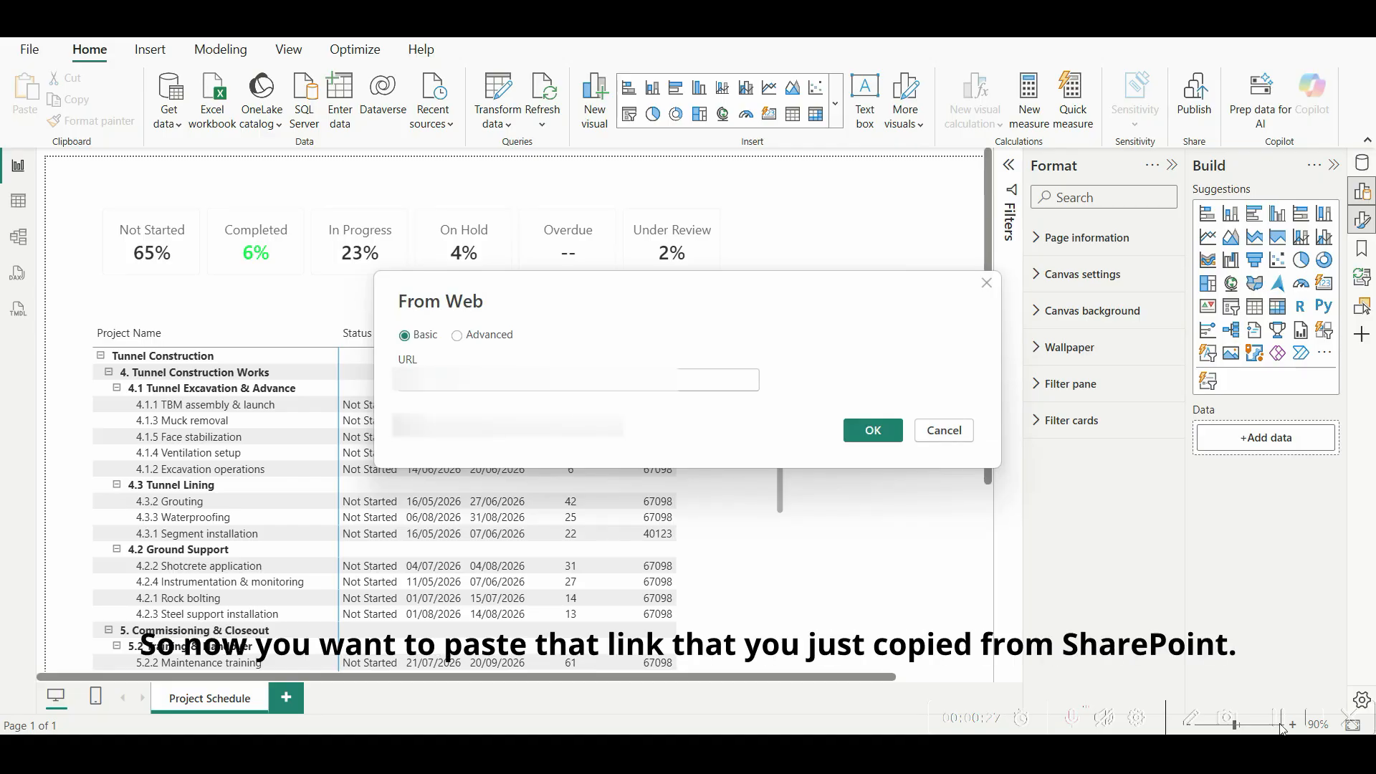
pyautogui.click(643, 380)
pyautogui.click(861, 429)
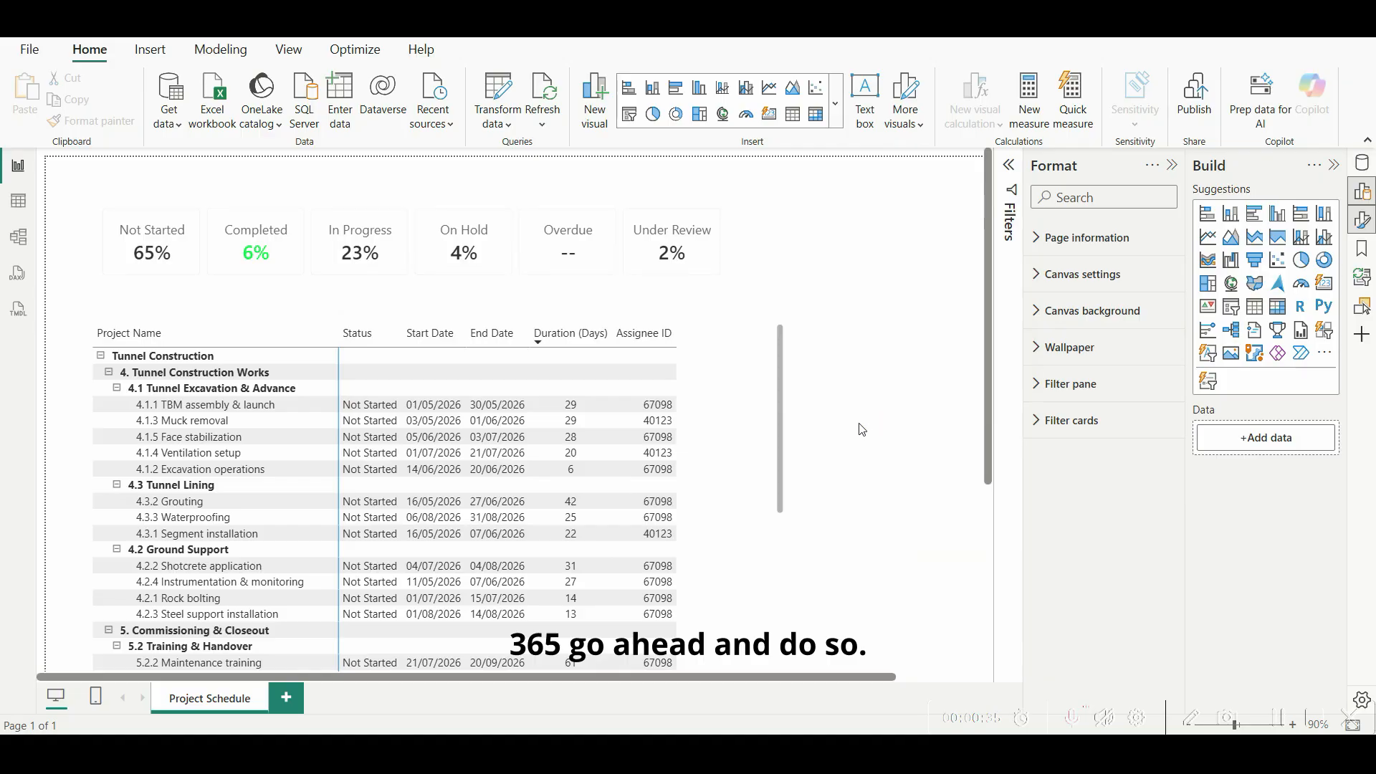
# Step: Select the Assignee, Job and Role sheets for import and open them in Power Query with Transform Data
pyautogui.click(348, 205)
pyautogui.click(348, 228)
pyautogui.click(349, 251)
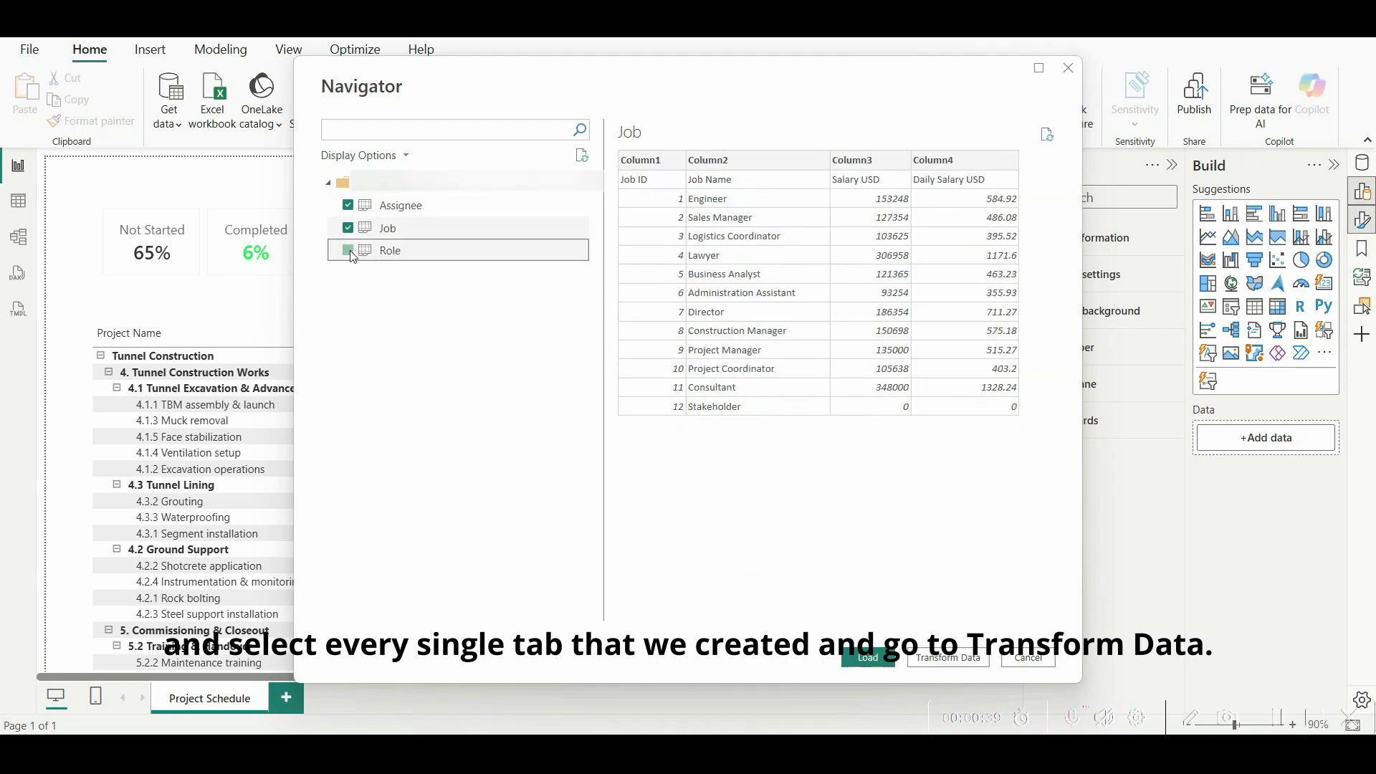
pyautogui.click(946, 657)
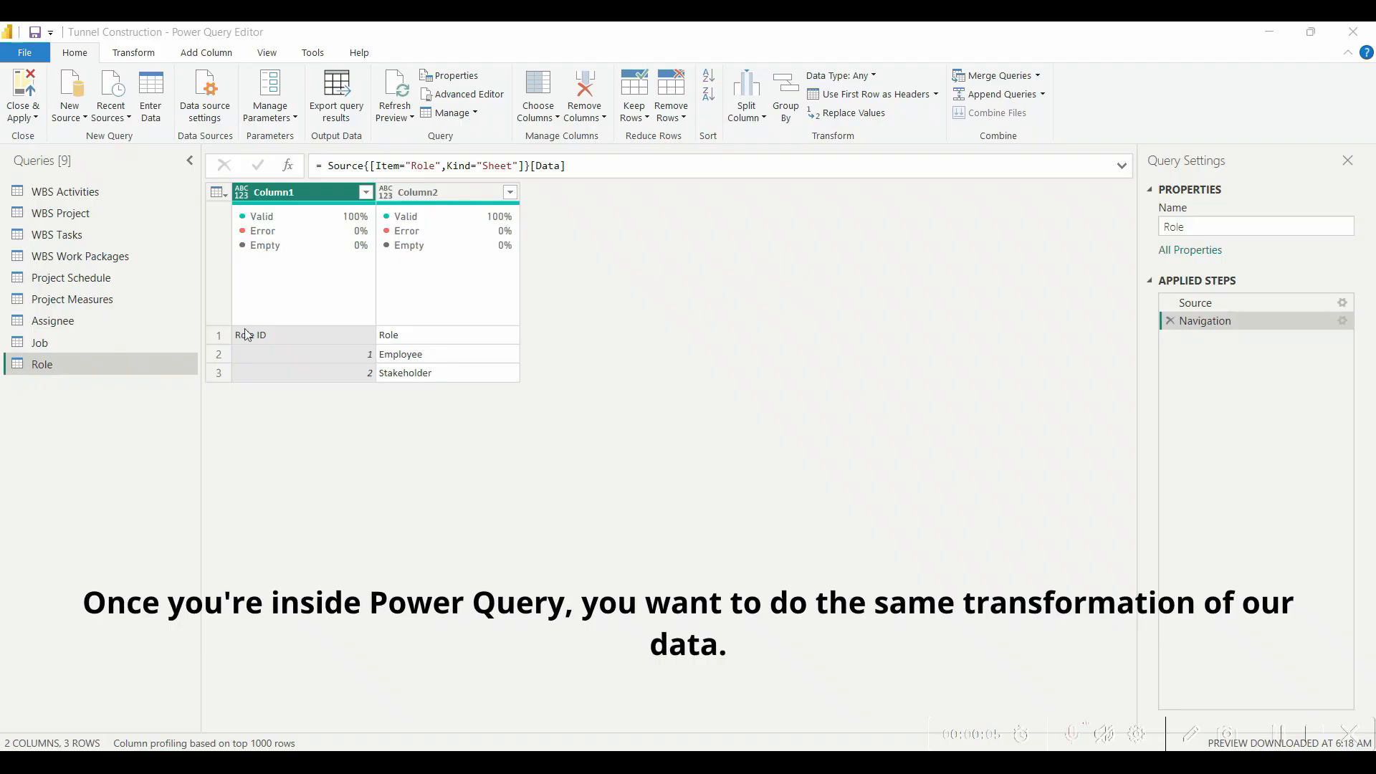
# Step: In the Assignee query, use the first row as headers and detect the data types of all columns
pyautogui.click(75, 321)
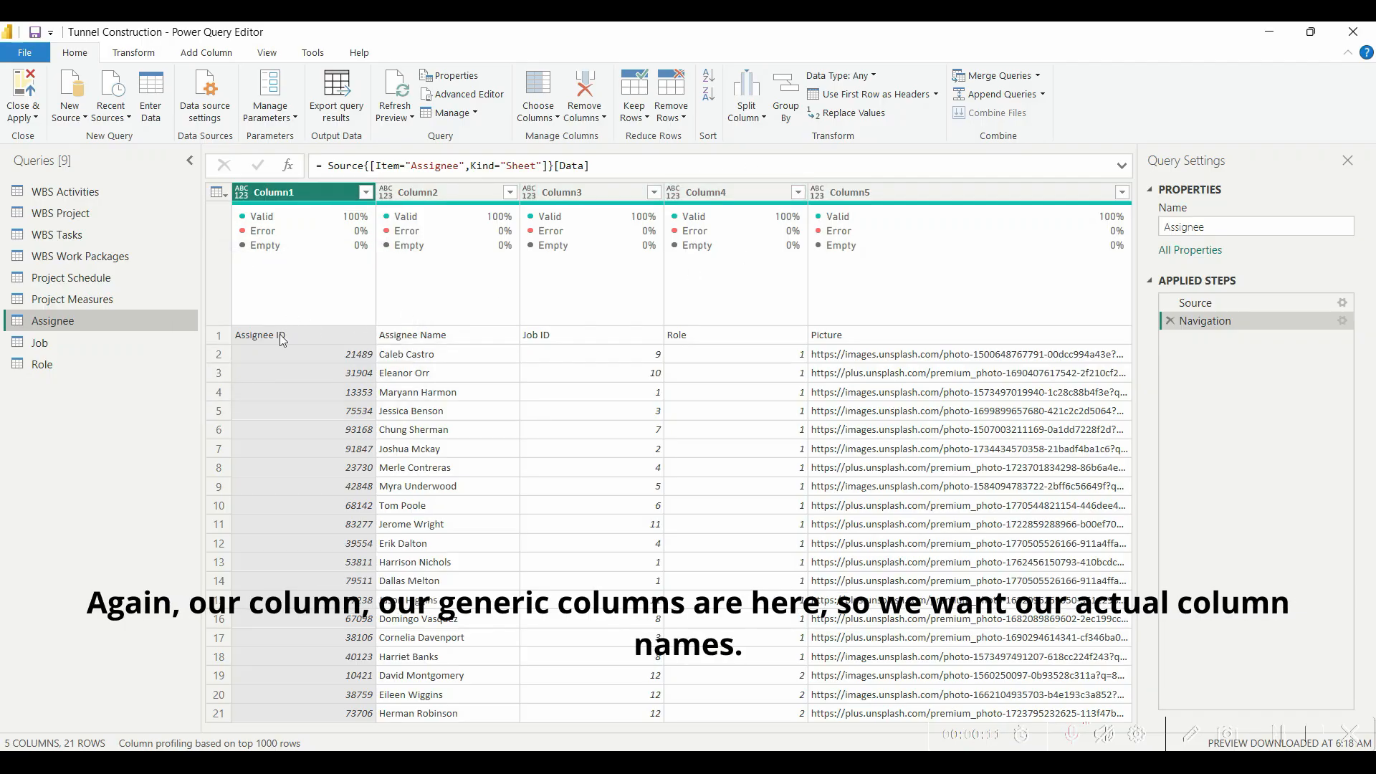
pyautogui.click(135, 53)
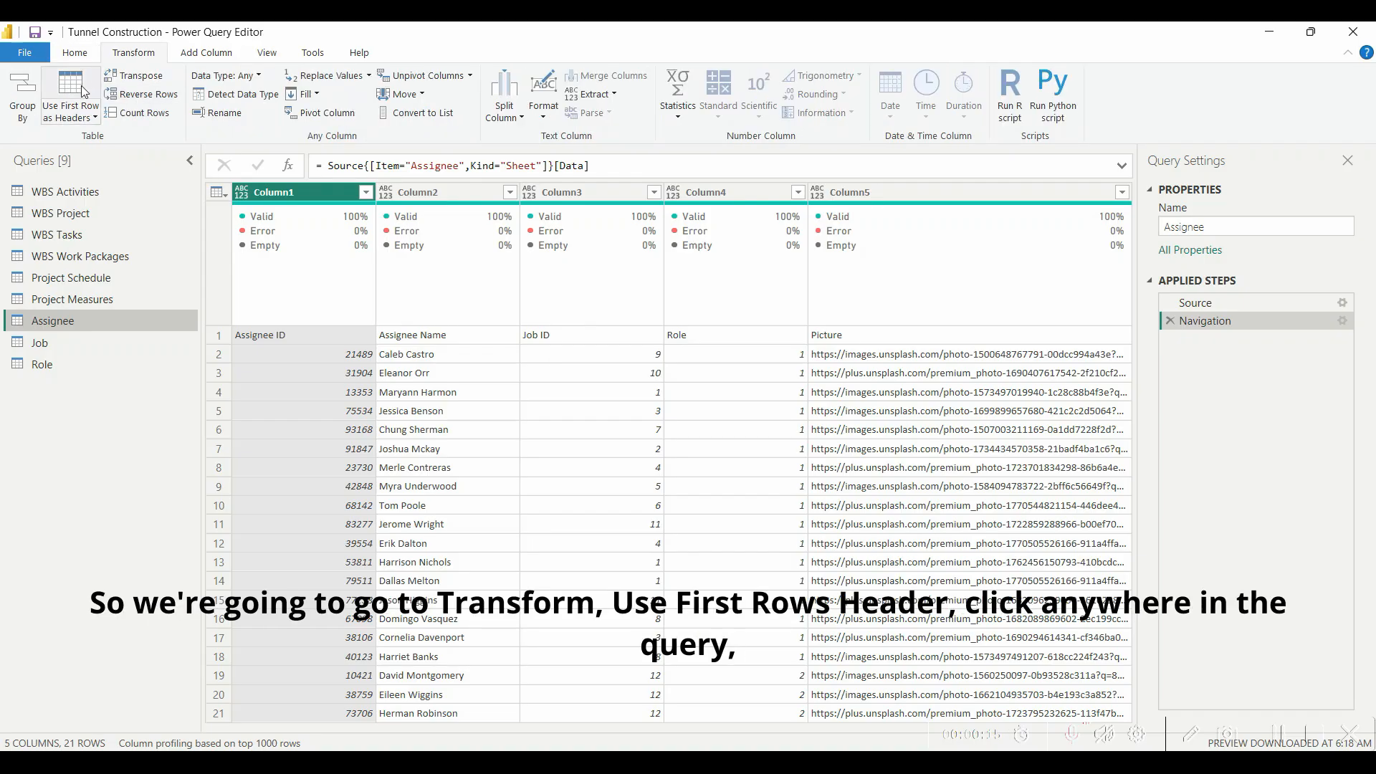
pyautogui.click(84, 91)
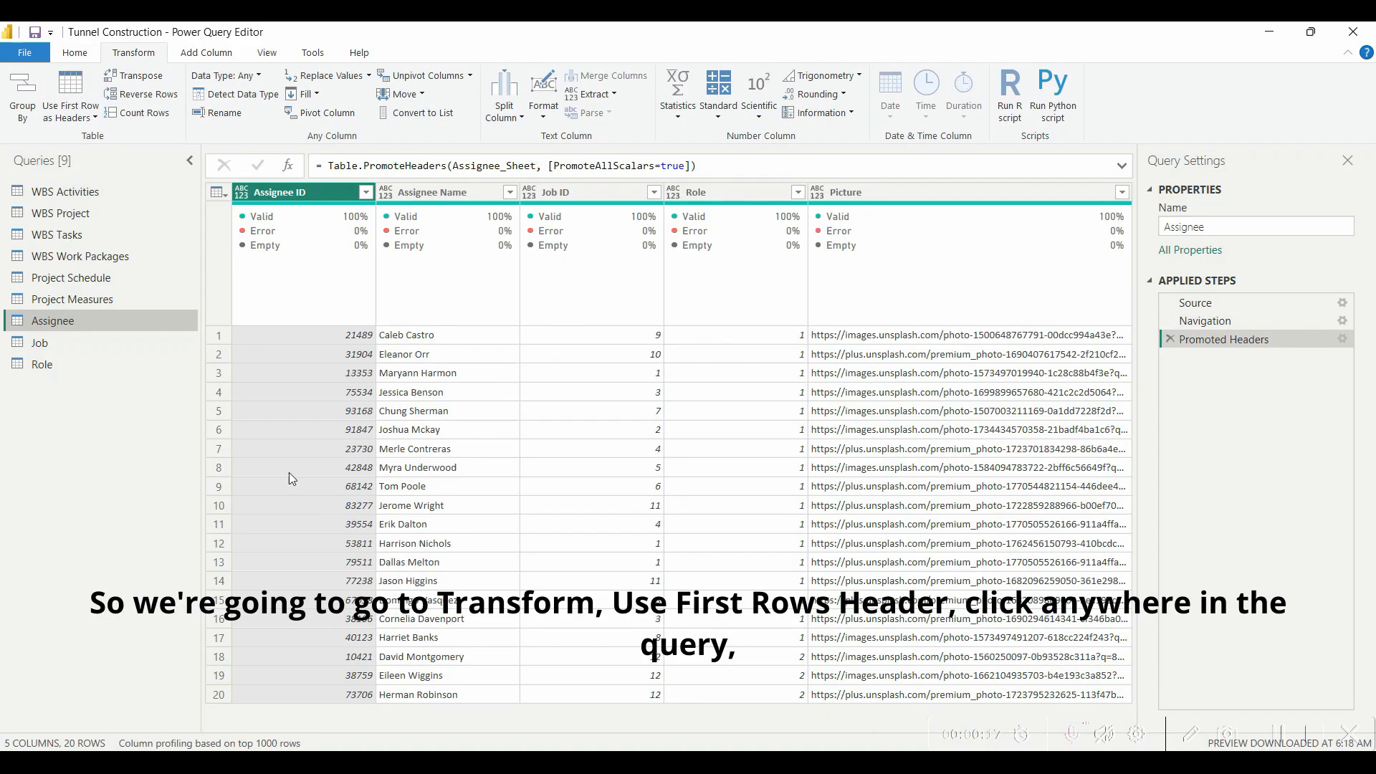
pyautogui.click(320, 303)
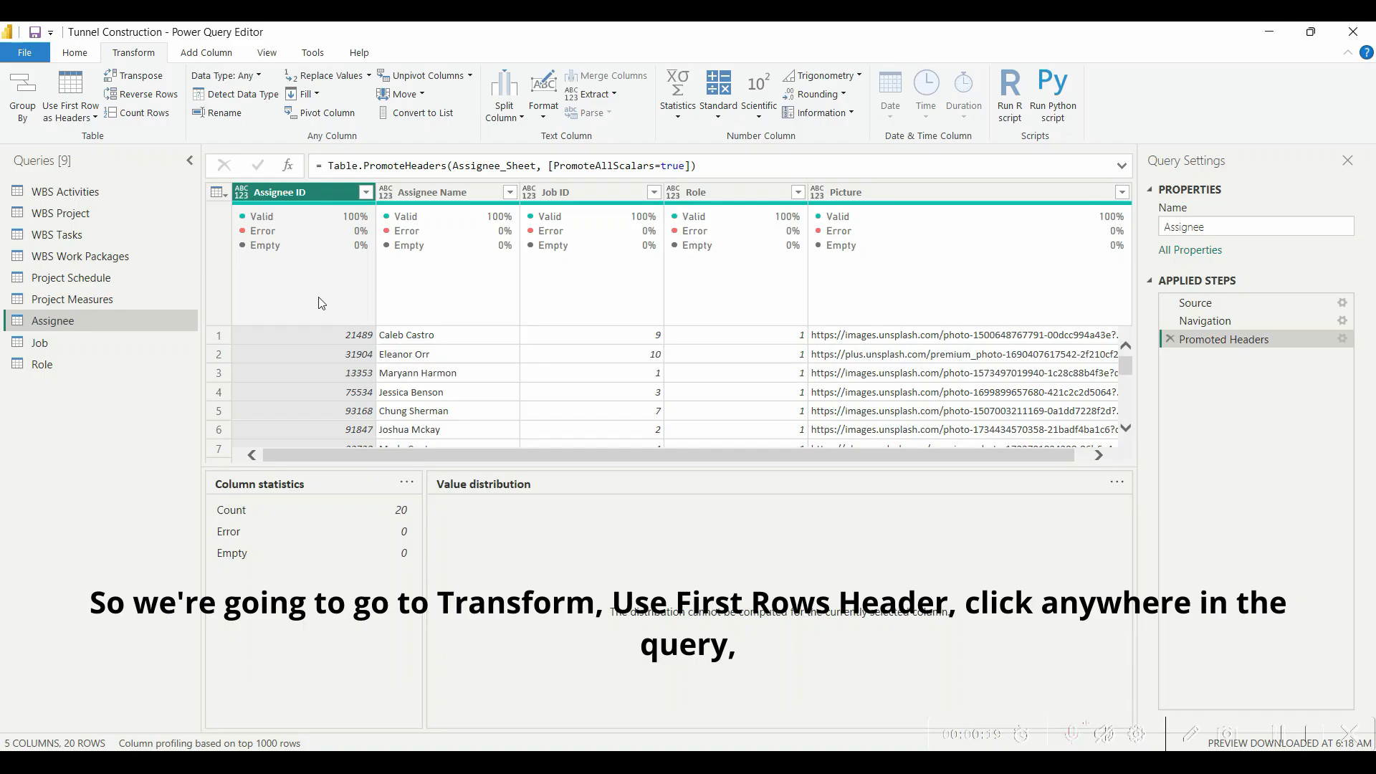
pyautogui.hotkey('ctrl', 'a')
pyautogui.click(242, 94)
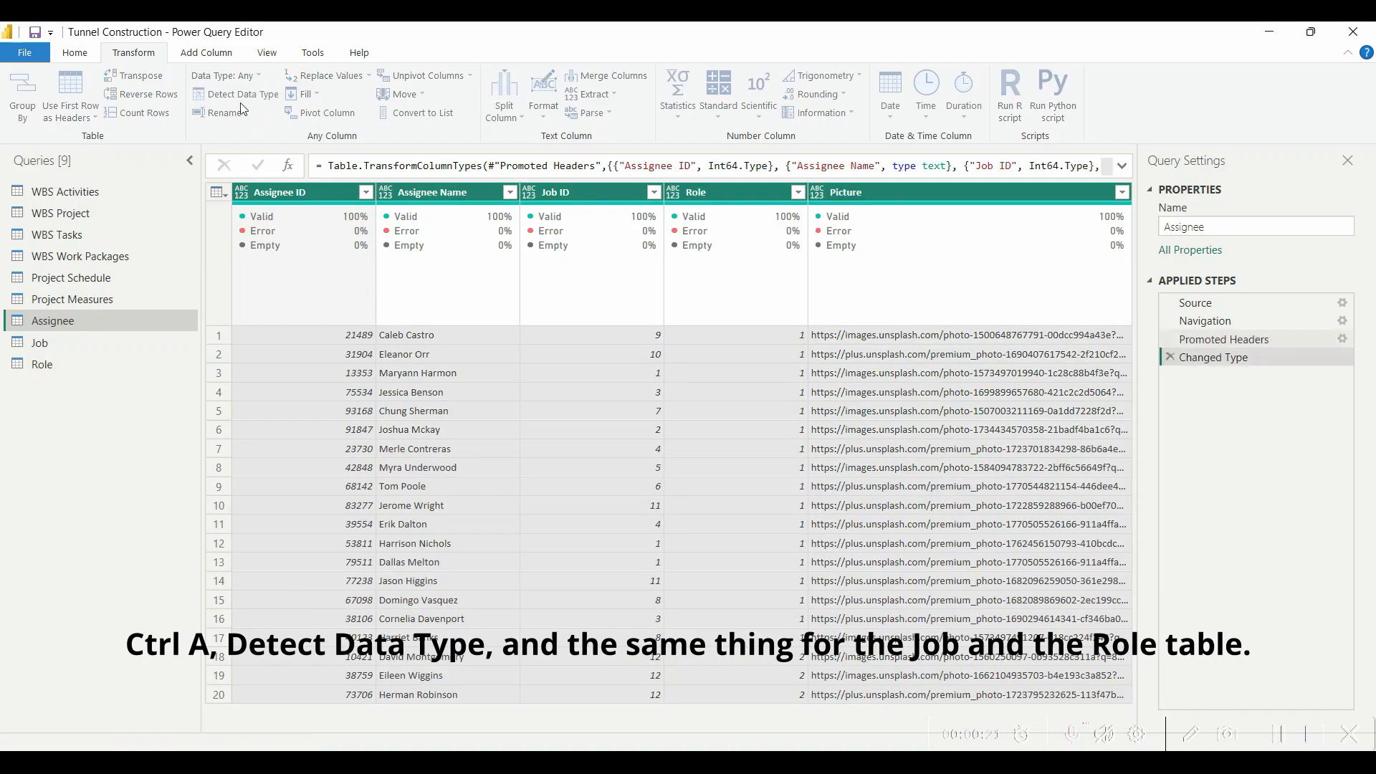
# Step: In the Job query, use the first row as headers and detect the data types of all columns
pyautogui.click(43, 342)
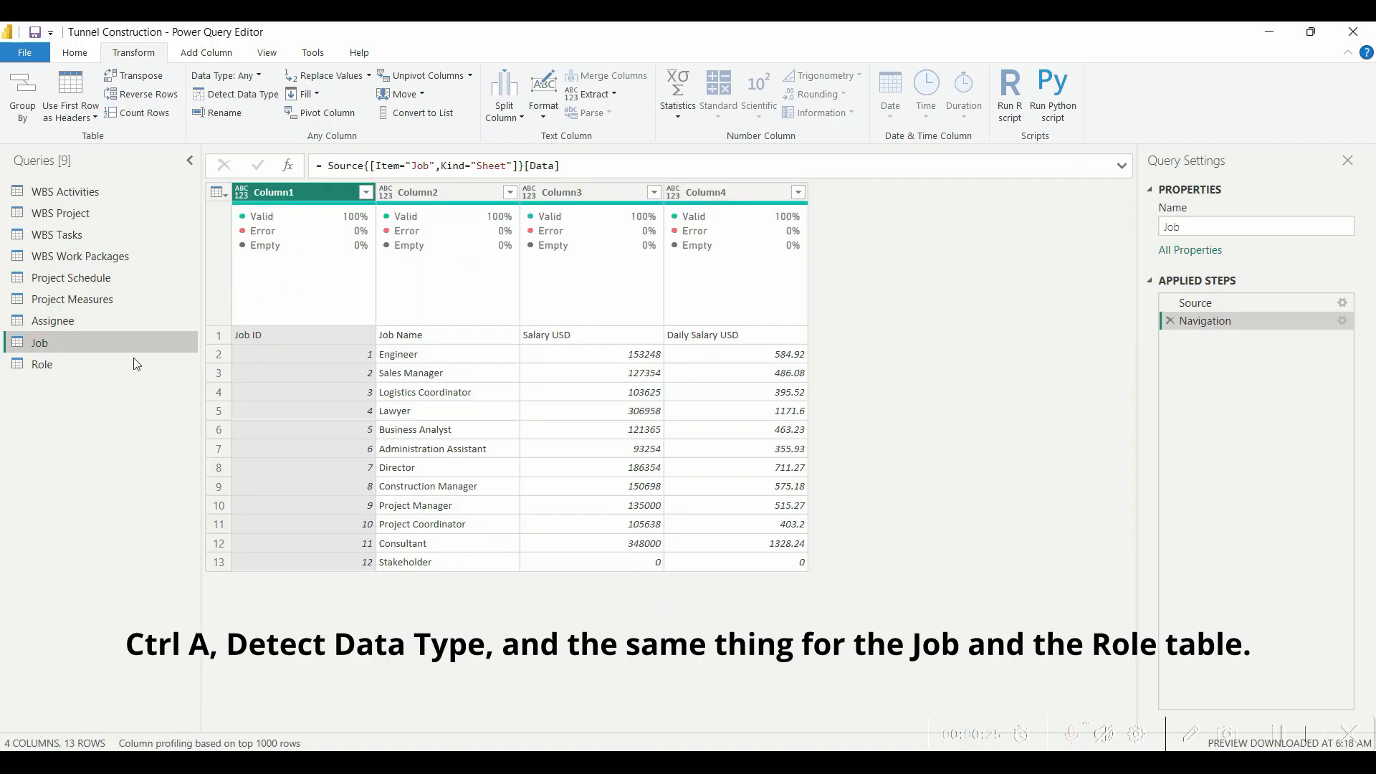
pyautogui.click(70, 92)
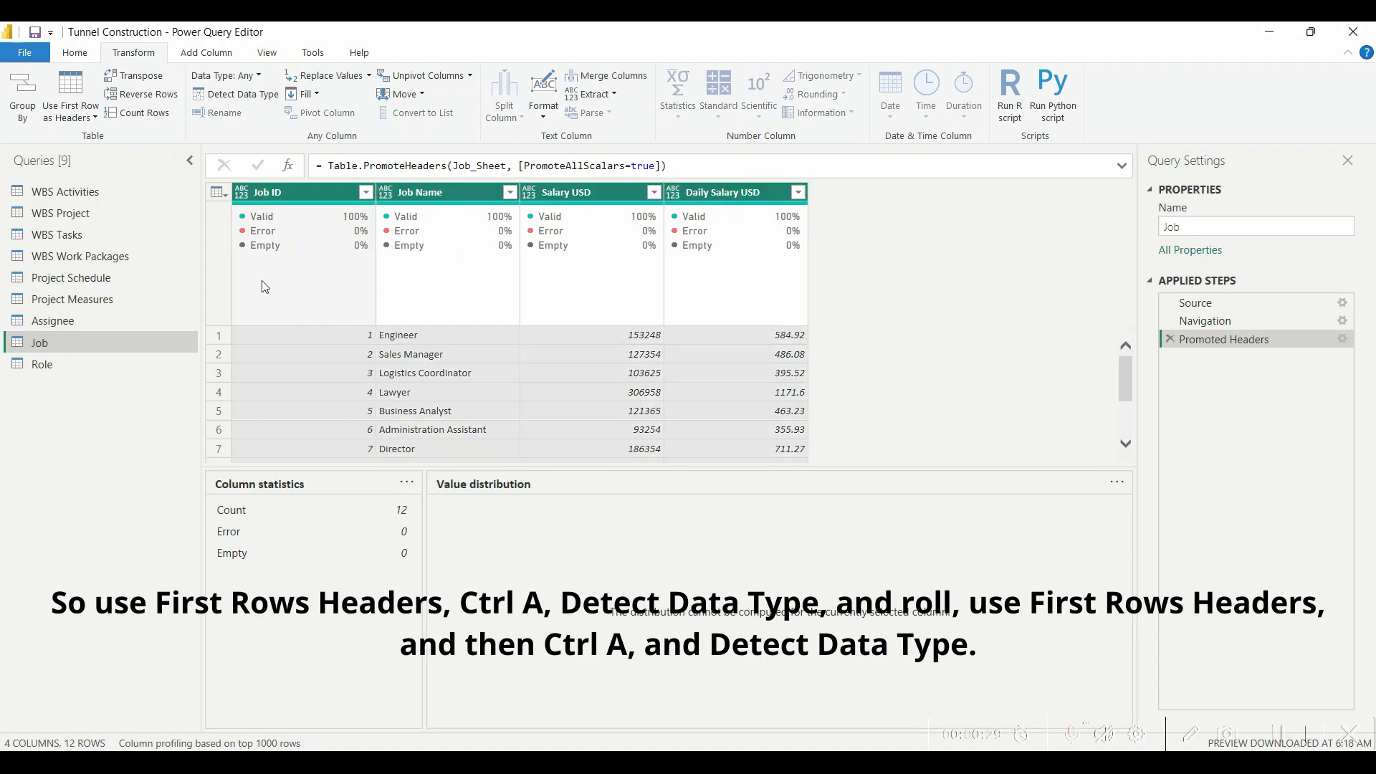
pyautogui.hotkey('ctrl', 'a')
pyautogui.click(237, 94)
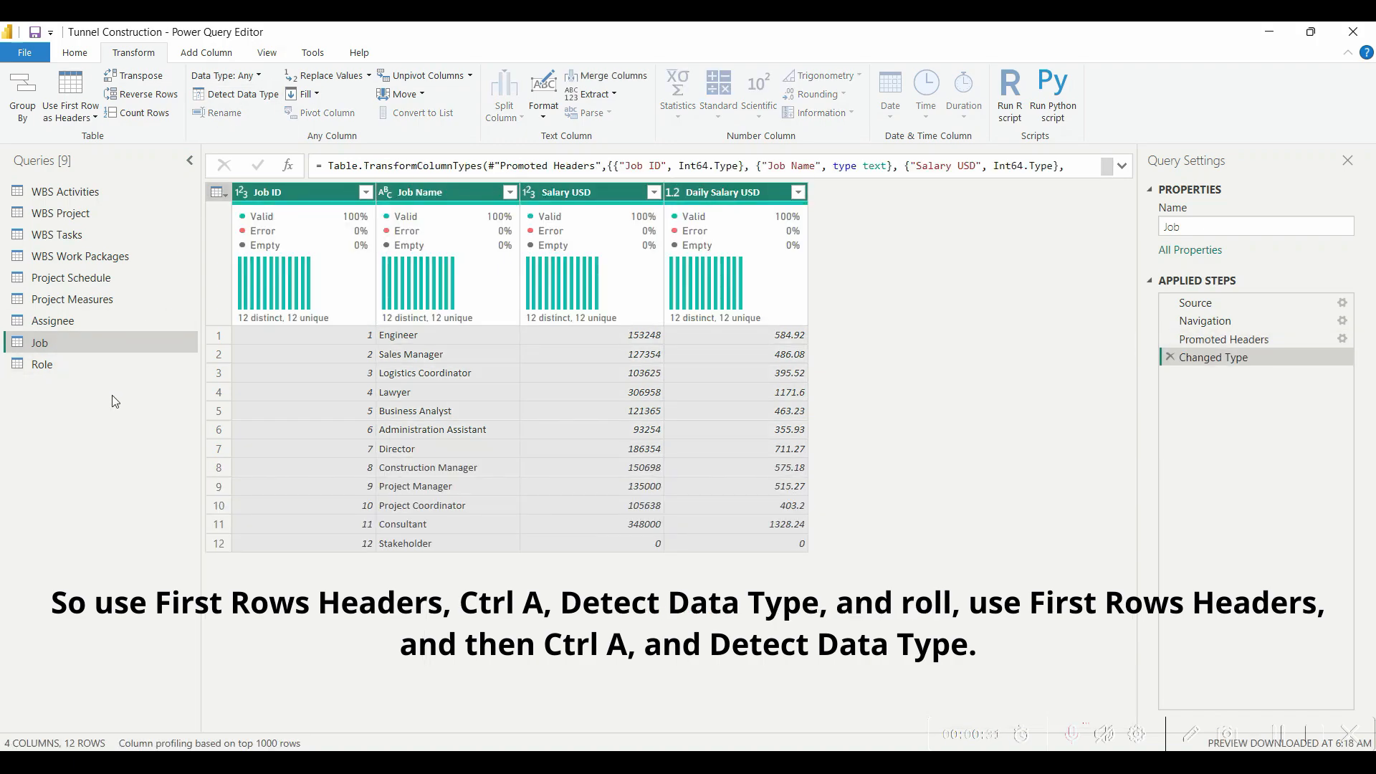
# Step: In the Role query, use the first row as headers, detect all column data types, and load the queries into the report
pyautogui.click(86, 367)
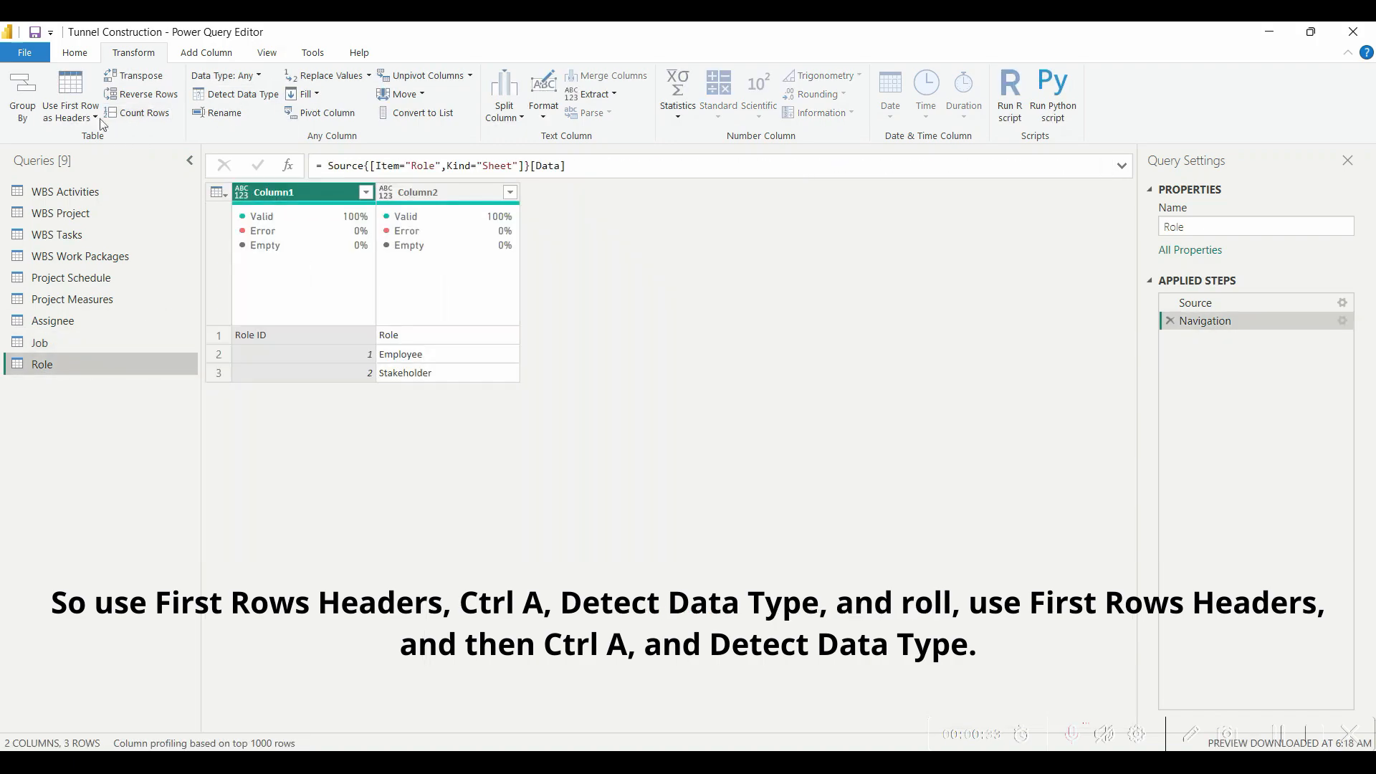
pyautogui.click(79, 101)
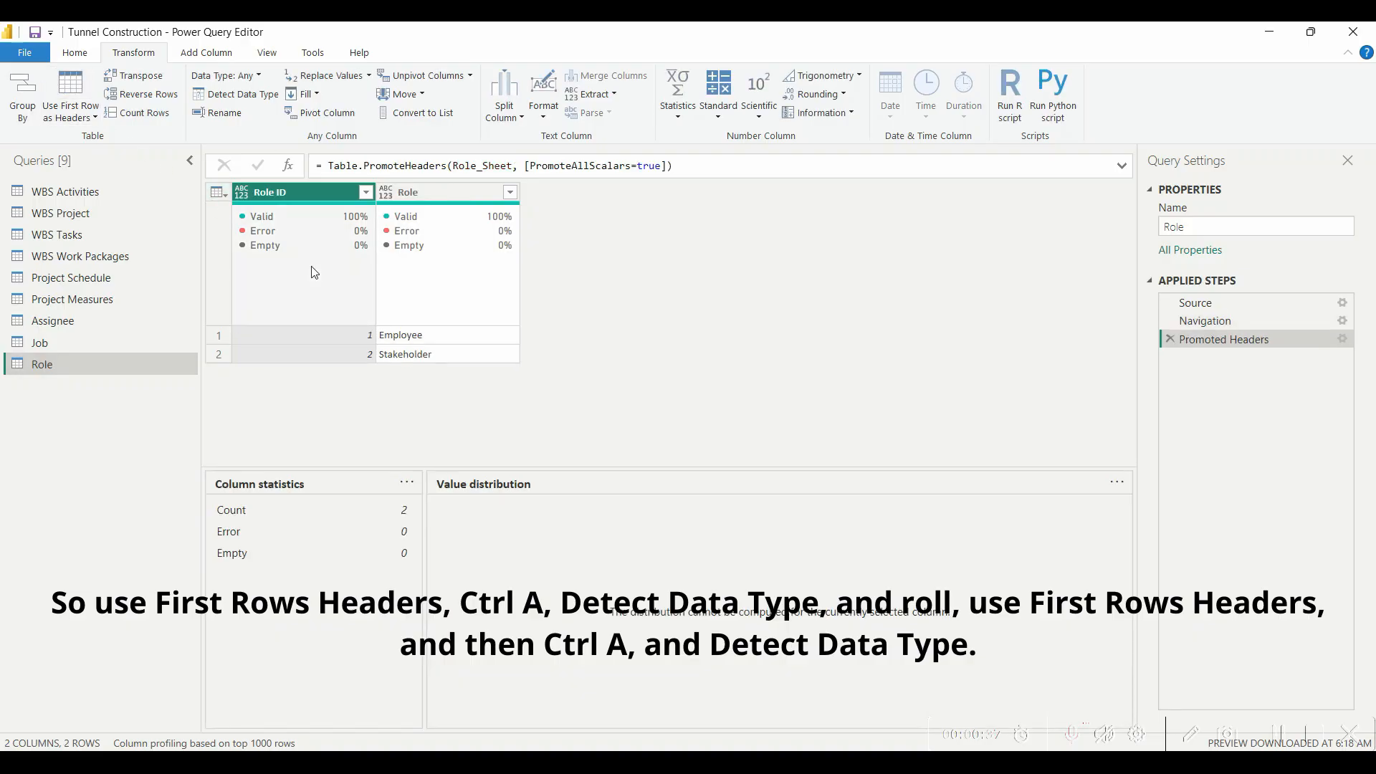
pyautogui.hotkey('ctrl', 'a')
pyautogui.click(247, 94)
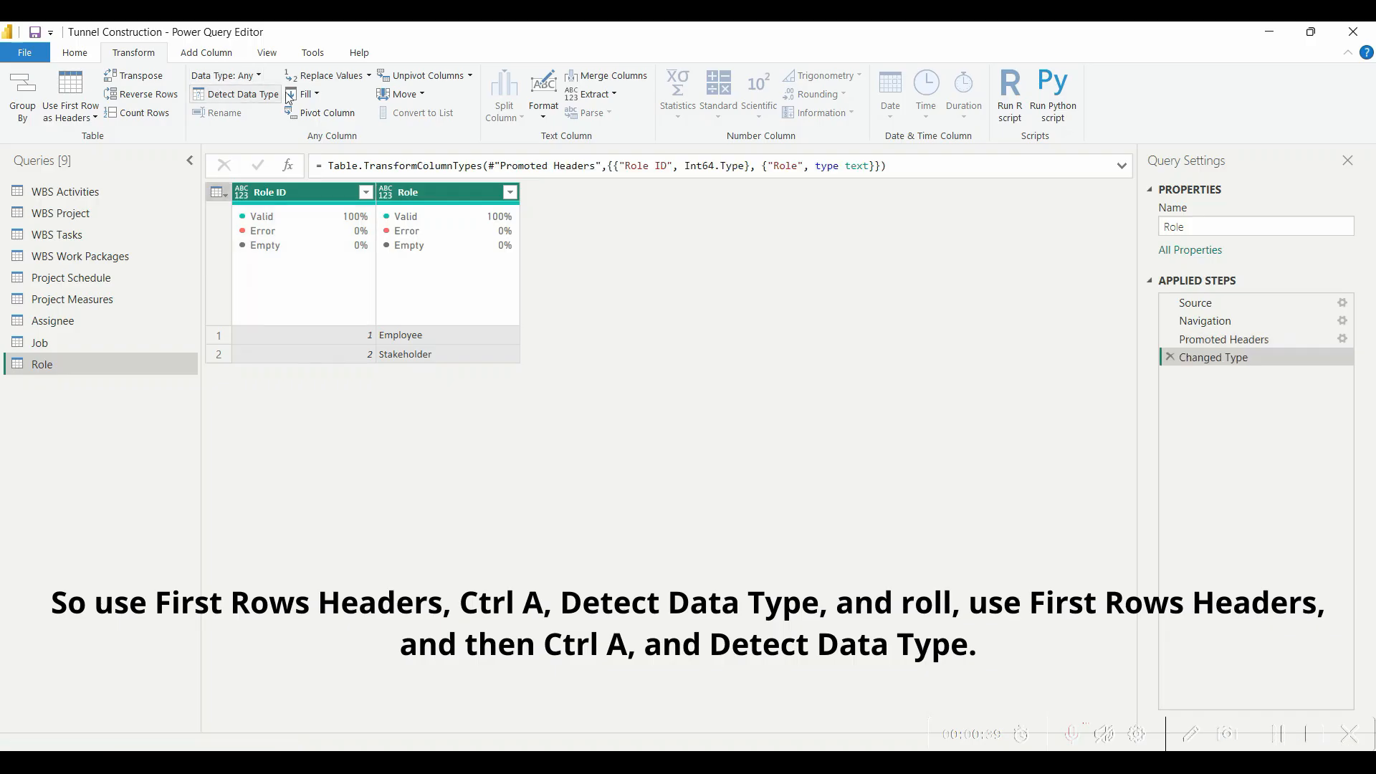
pyautogui.moveTo(396, 274)
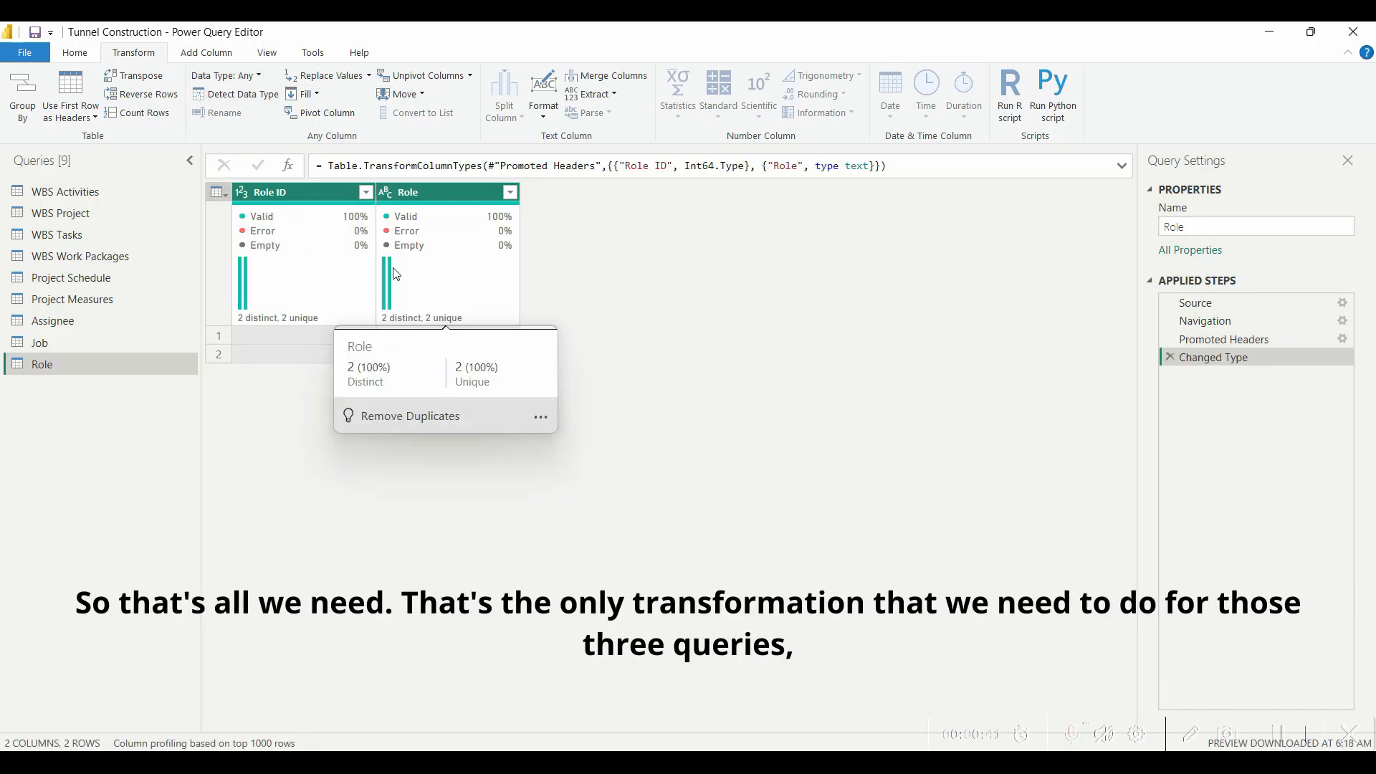
pyautogui.click(76, 57)
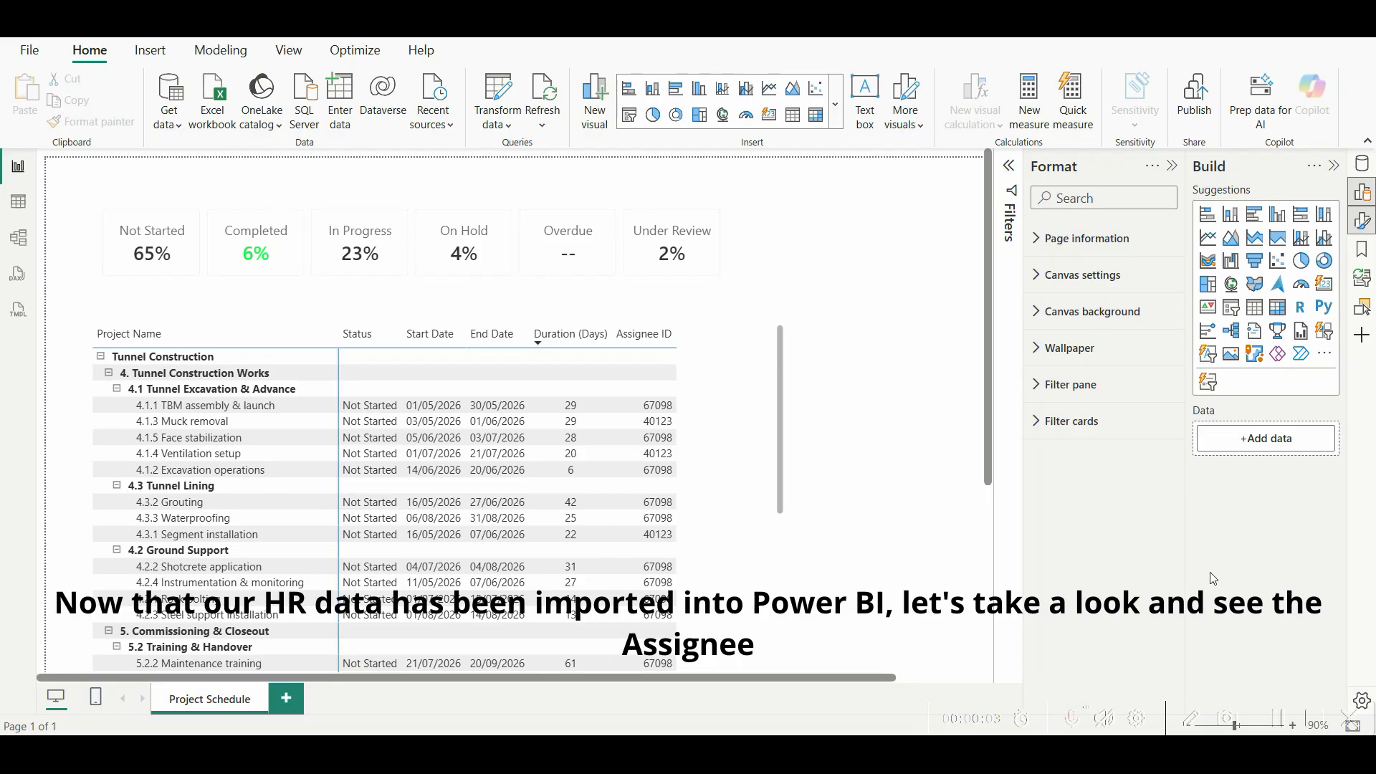
# Step: Show the report's data fields and expand the Assignee, Job and Role tables to examine their imported columns
pyautogui.click(1361, 166)
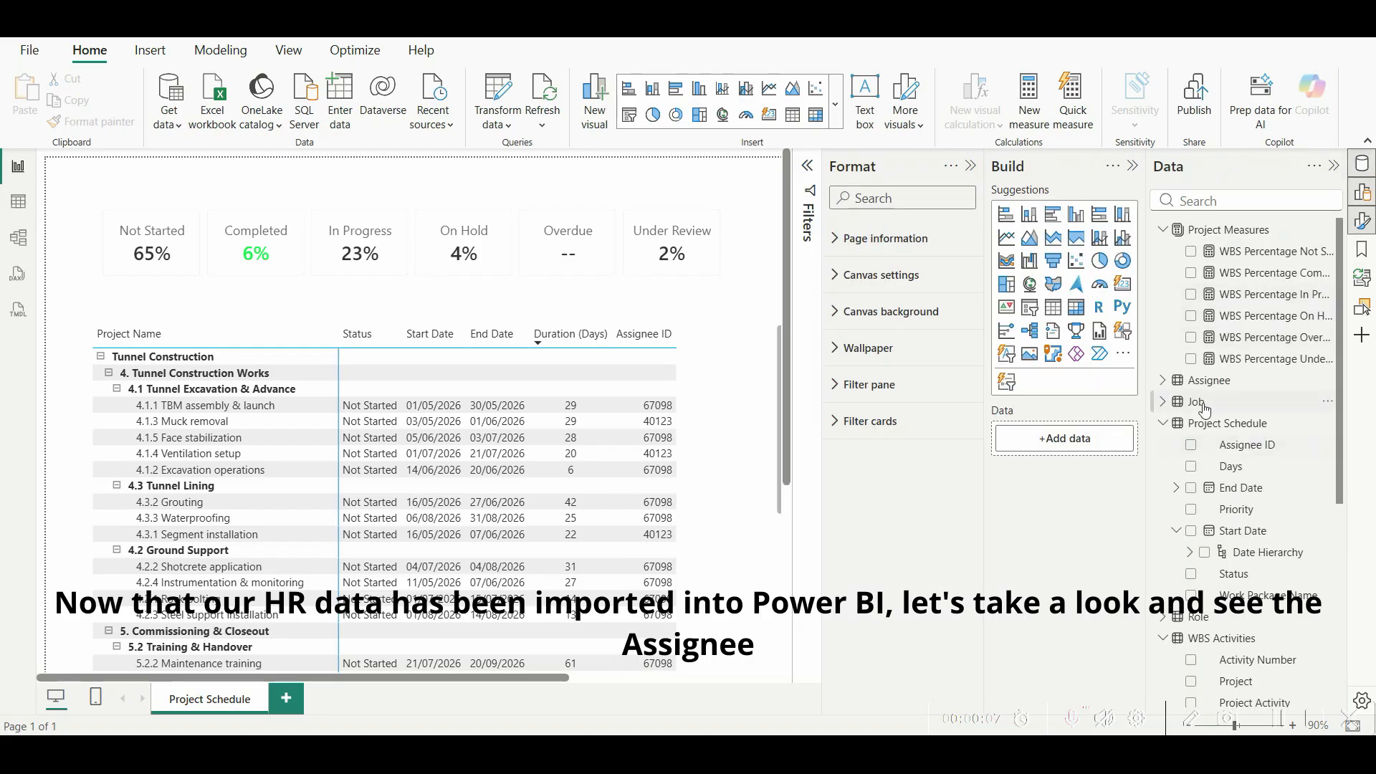
pyautogui.click(1162, 380)
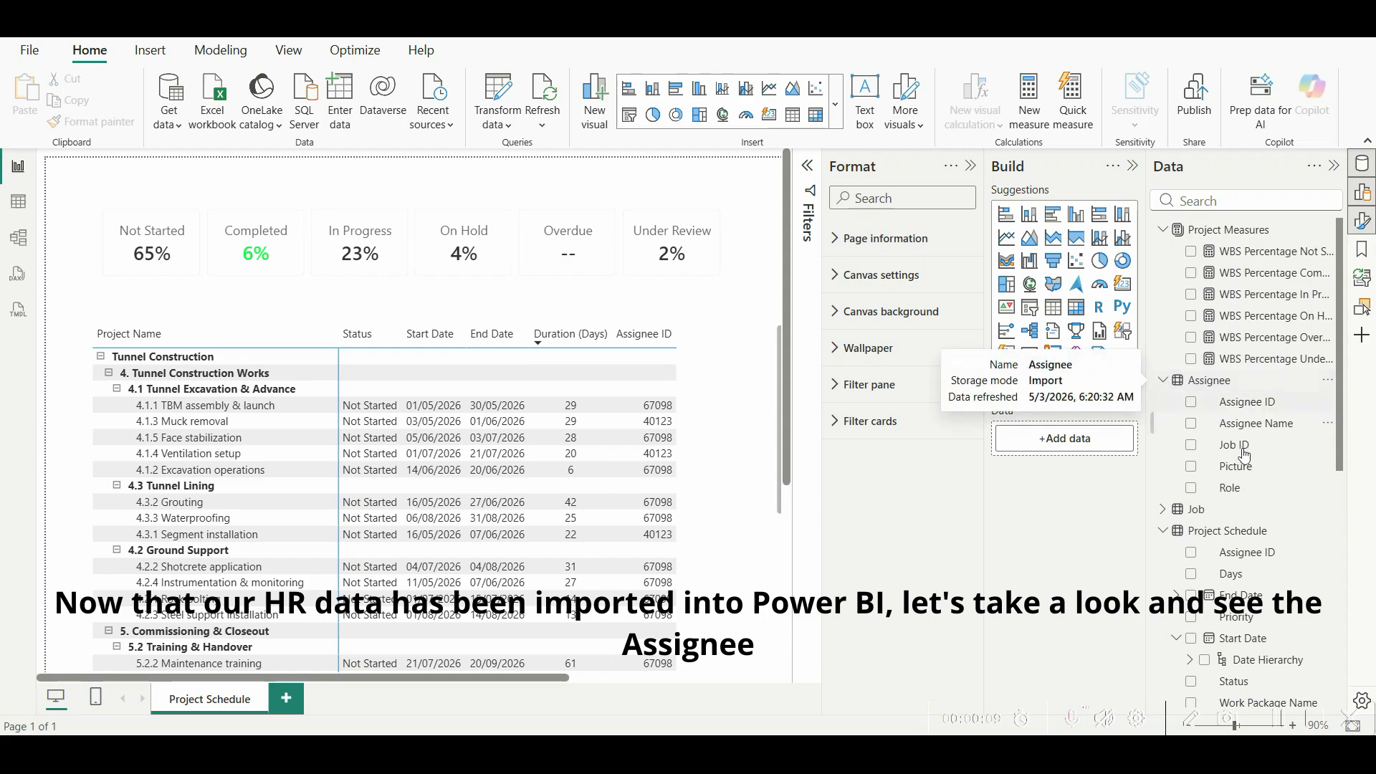
pyautogui.click(1162, 510)
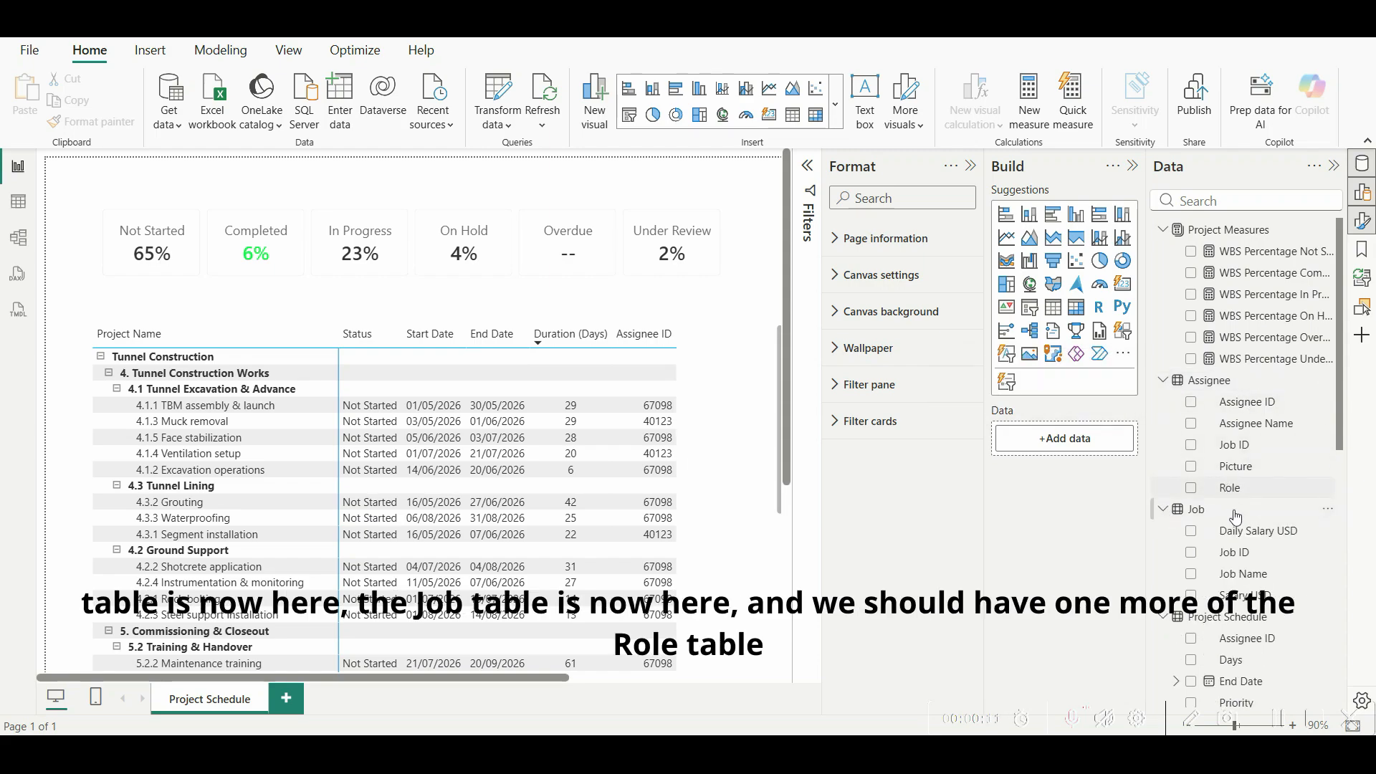
pyautogui.scroll(-3, 1238, 523)
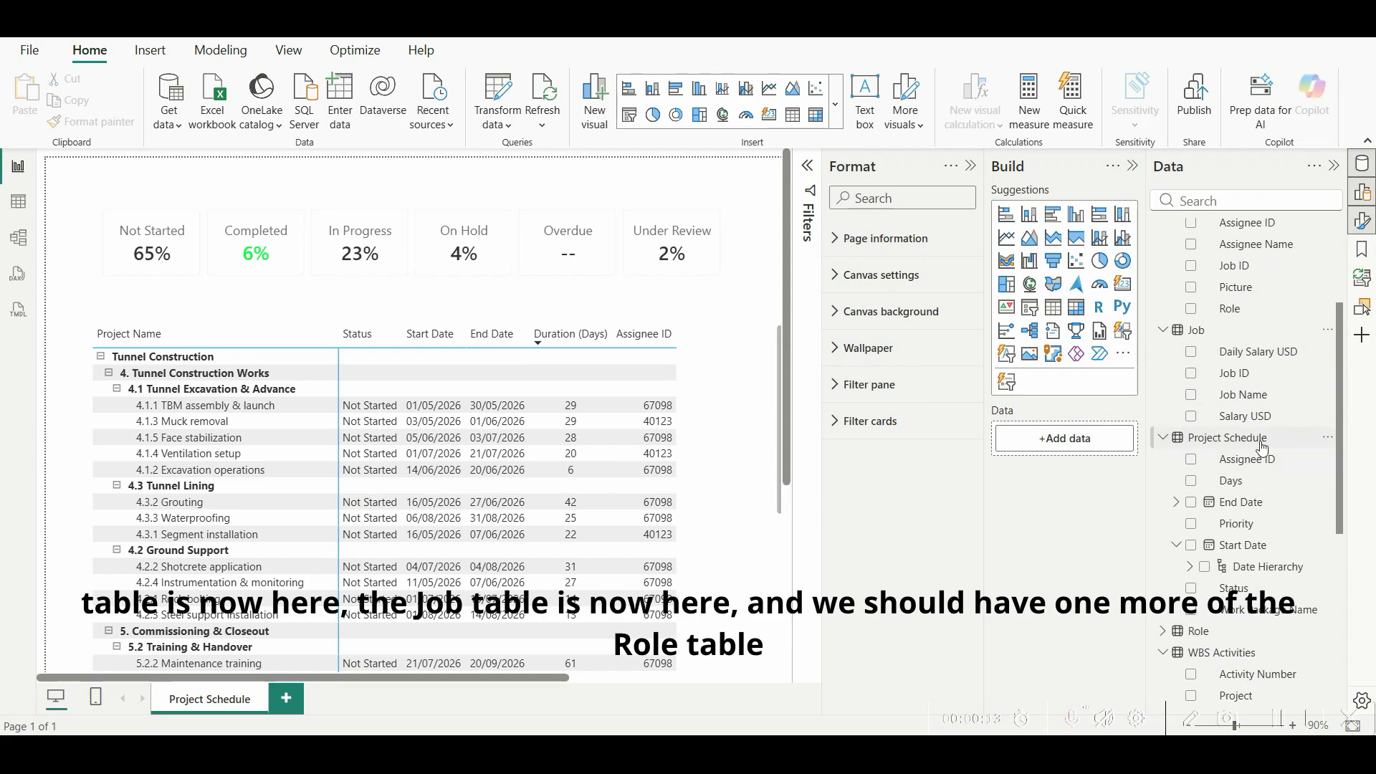
pyautogui.scroll(-3, 1263, 447)
pyautogui.click(1162, 452)
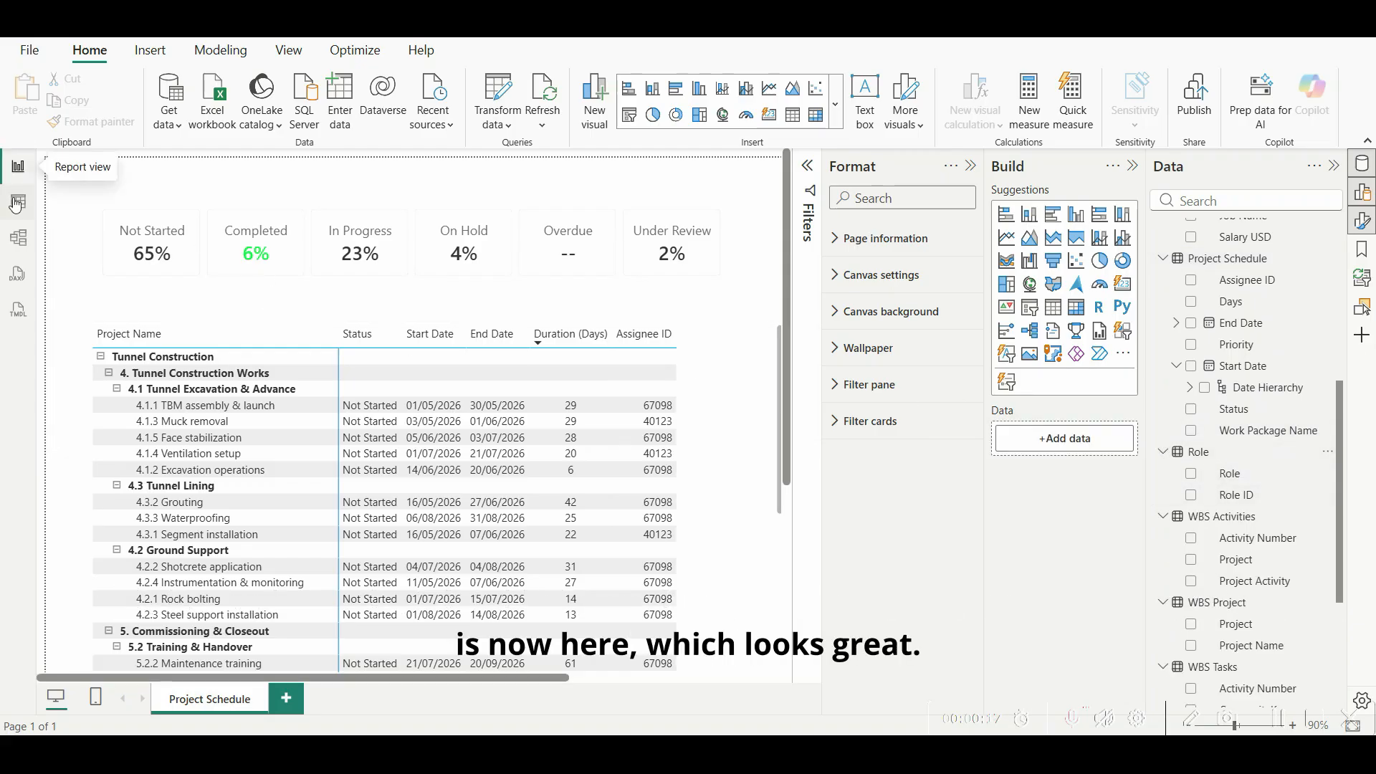
# Step: In the model view, stack WBS Project, WBS Activities and WBS Tasks vertically, and bring WBS Work Packages and Project Schedule closer to them
pyautogui.click(17, 246)
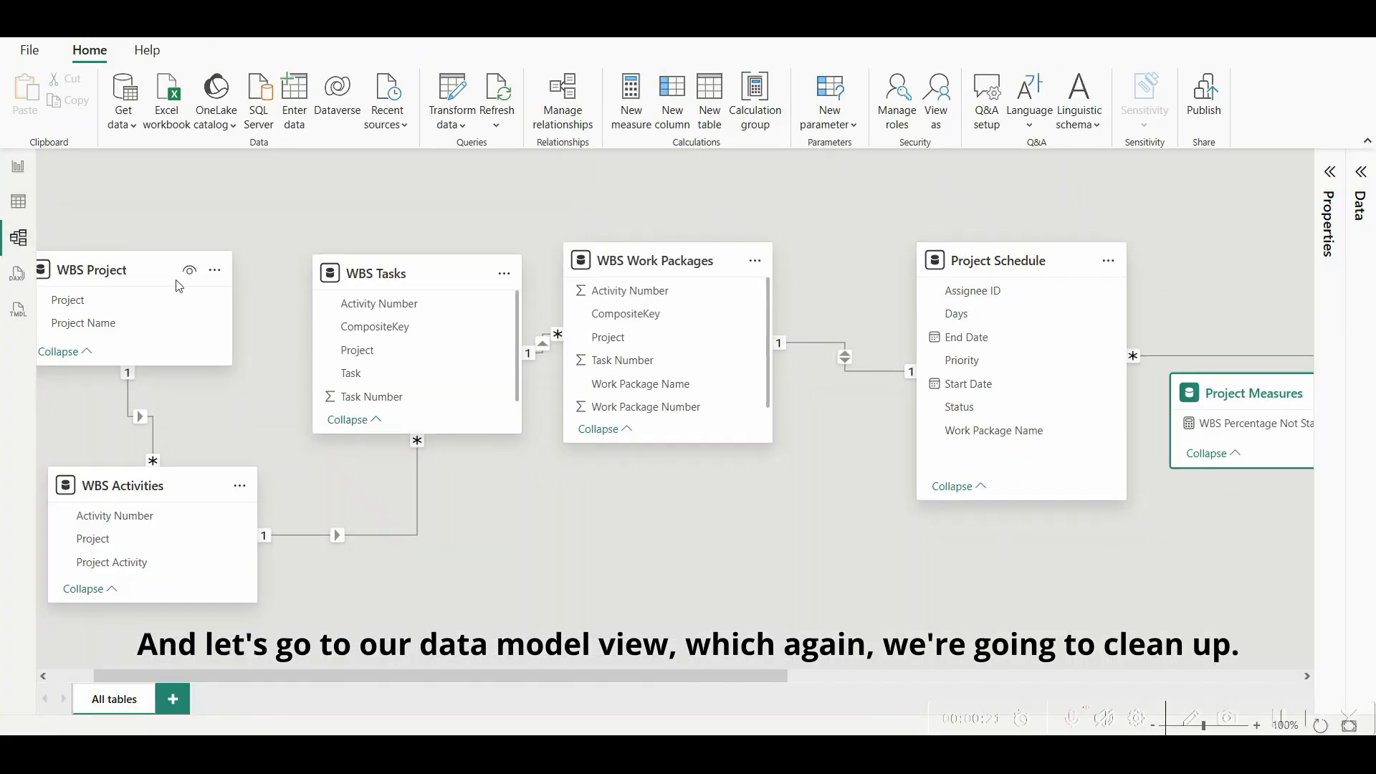
pyautogui.moveTo(152, 271); pyautogui.dragTo(200, 176)
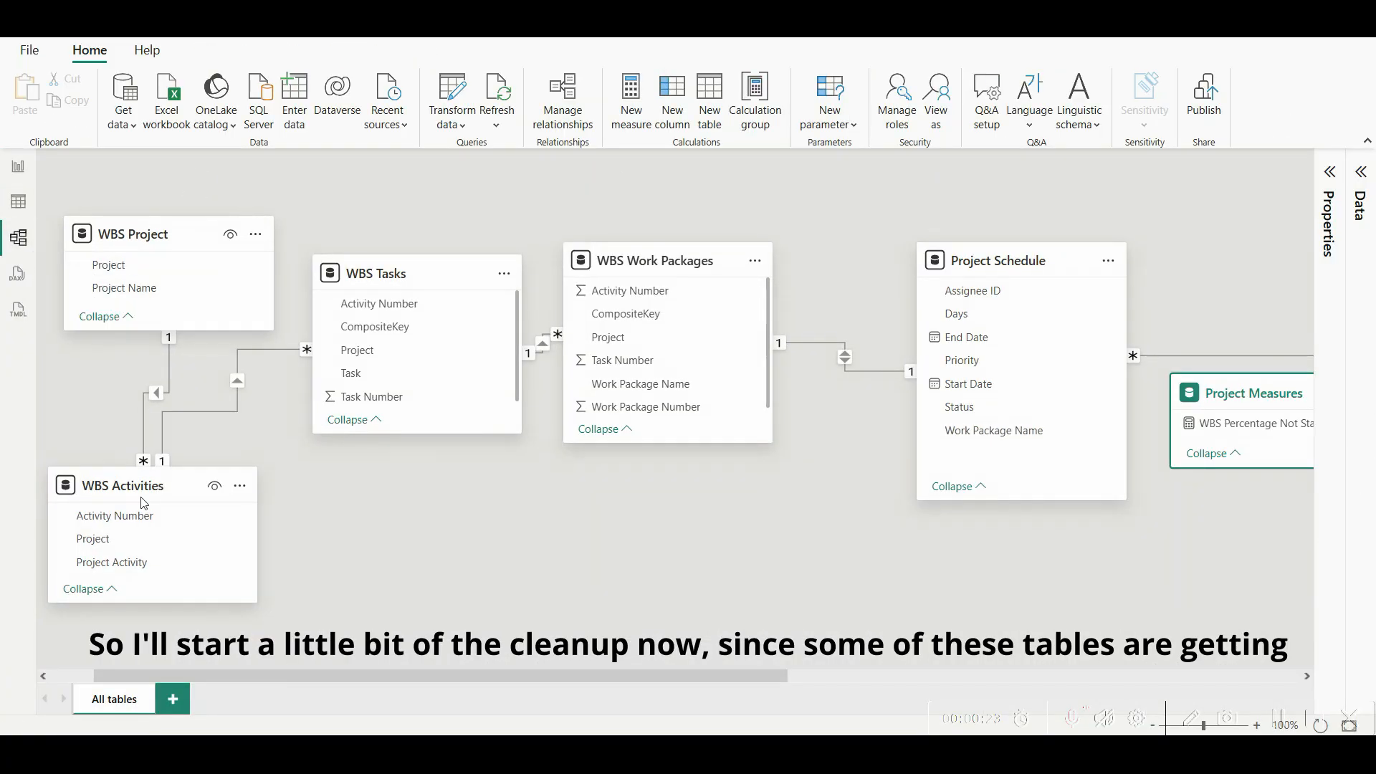
pyautogui.moveTo(174, 486); pyautogui.dragTo(175, 377)
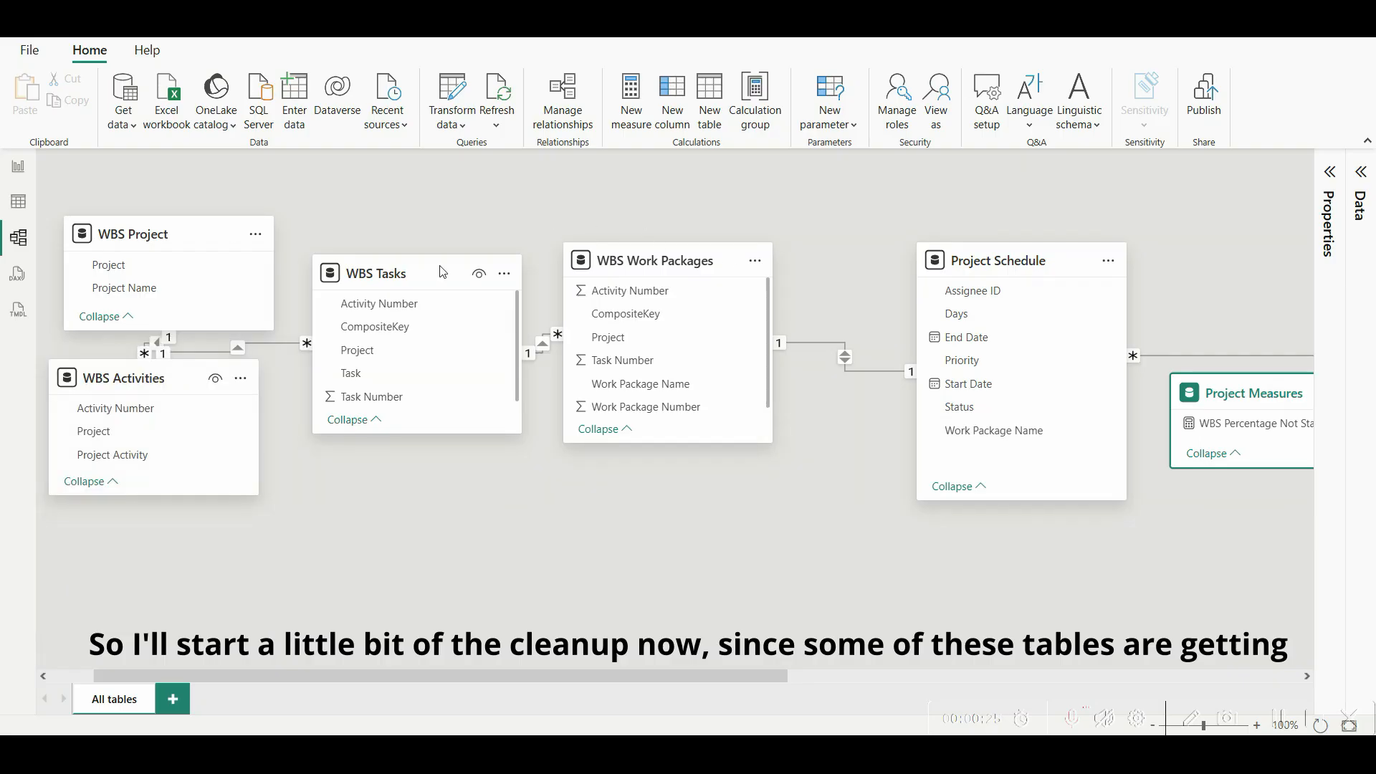
pyautogui.moveTo(405, 281); pyautogui.dragTo(176, 568)
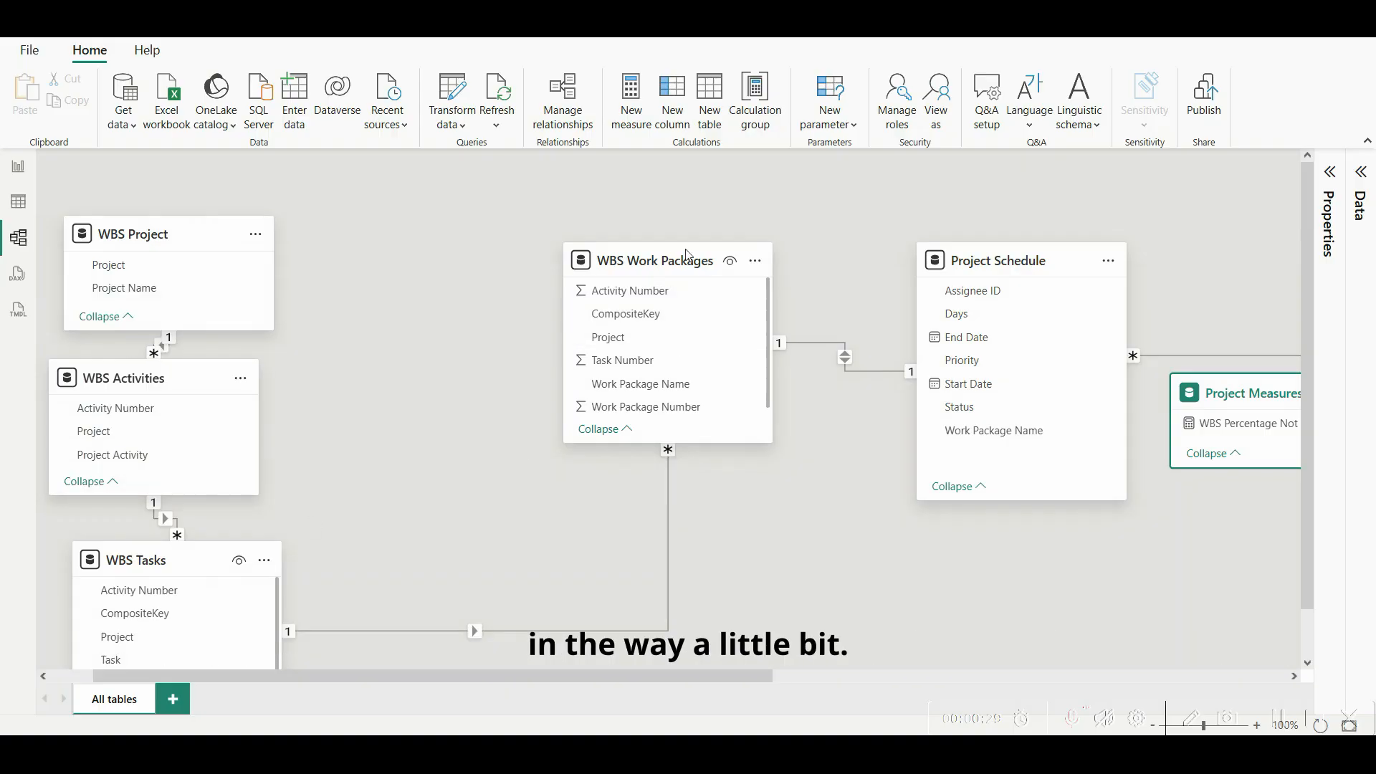
pyautogui.moveTo(692, 262); pyautogui.dragTo(508, 247)
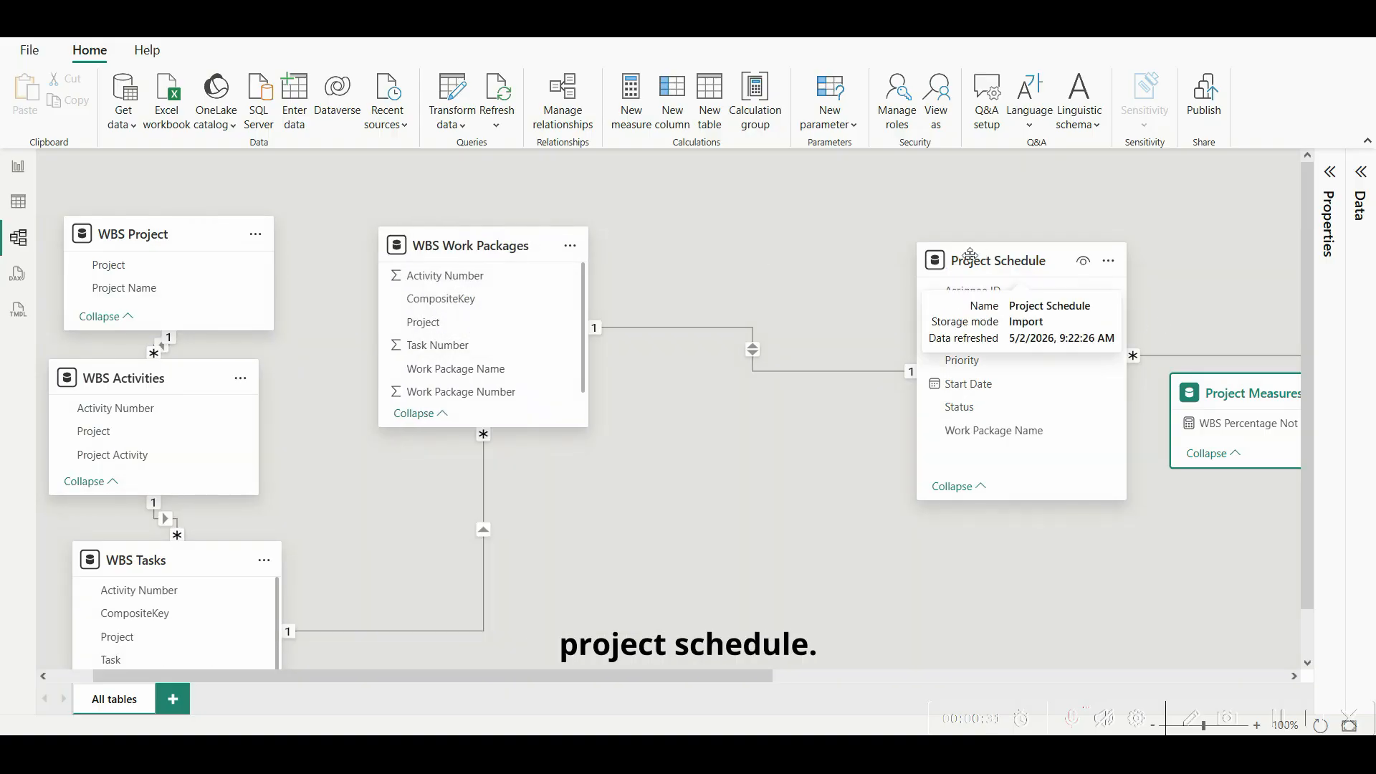
pyautogui.moveTo(989, 258); pyautogui.dragTo(831, 246)
# Step: Set the Project Measures table apart from the others and gather Assignee, Job and Role beside Project Schedule in the model diagram
pyautogui.scroll(-5, 1109, 464)
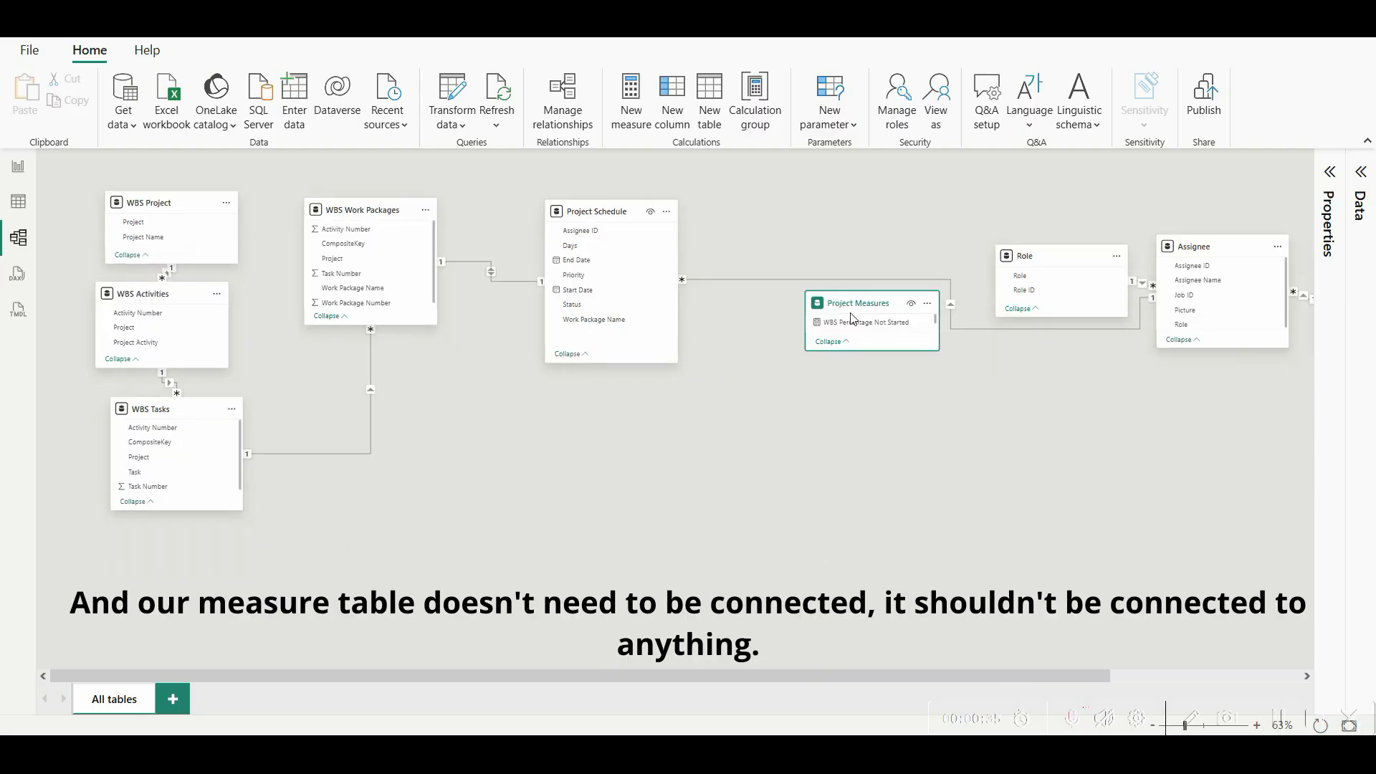
pyautogui.moveTo(866, 307); pyautogui.dragTo(1165, 447)
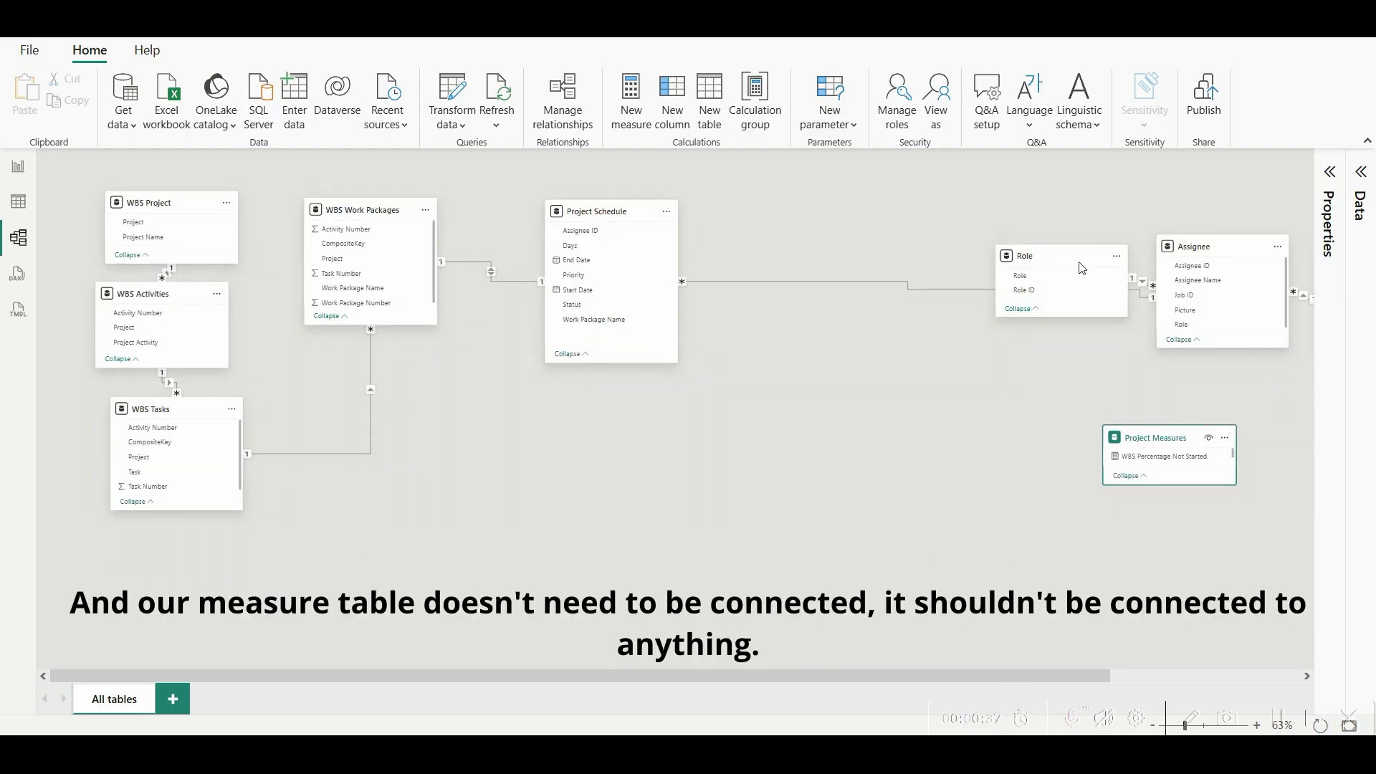
pyautogui.moveTo(1082, 268); pyautogui.dragTo(500, 515)
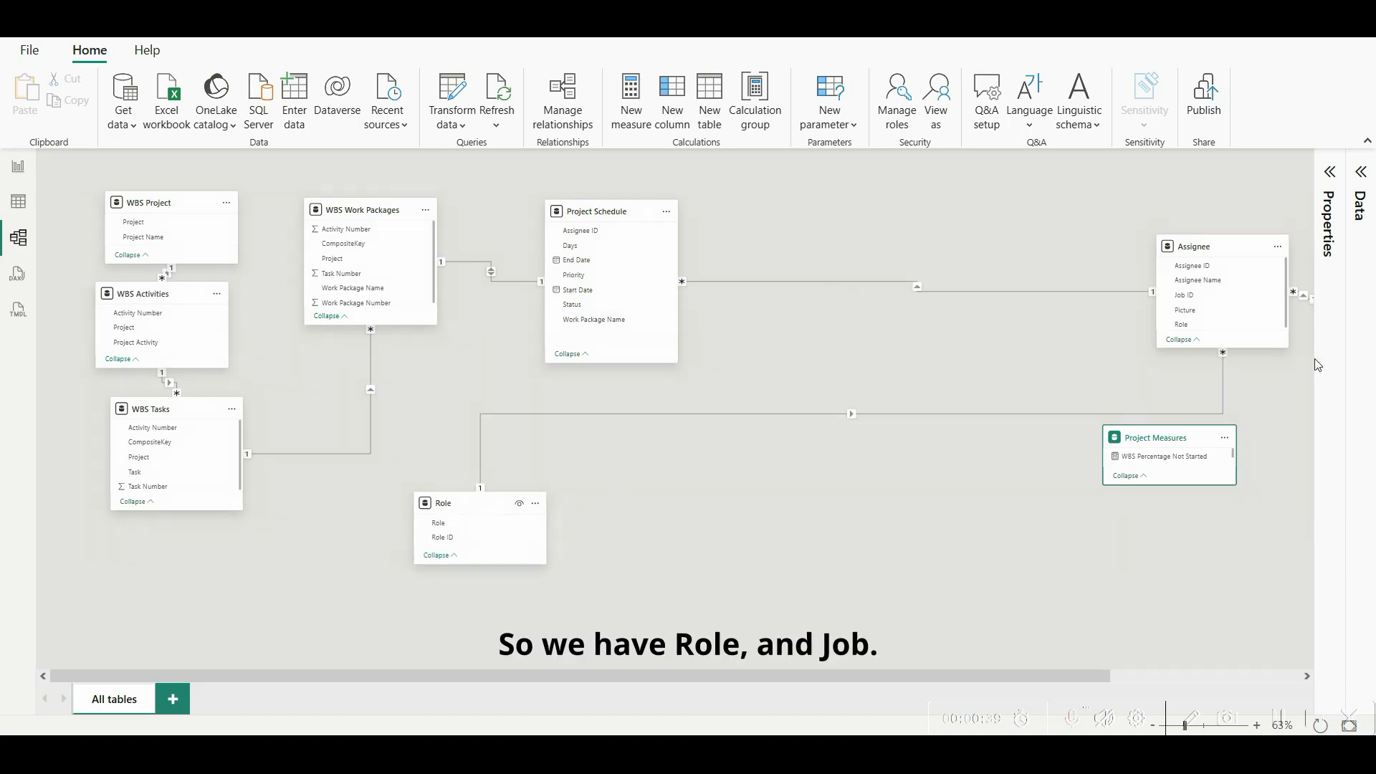
pyautogui.moveTo(1239, 247); pyautogui.dragTo(785, 326)
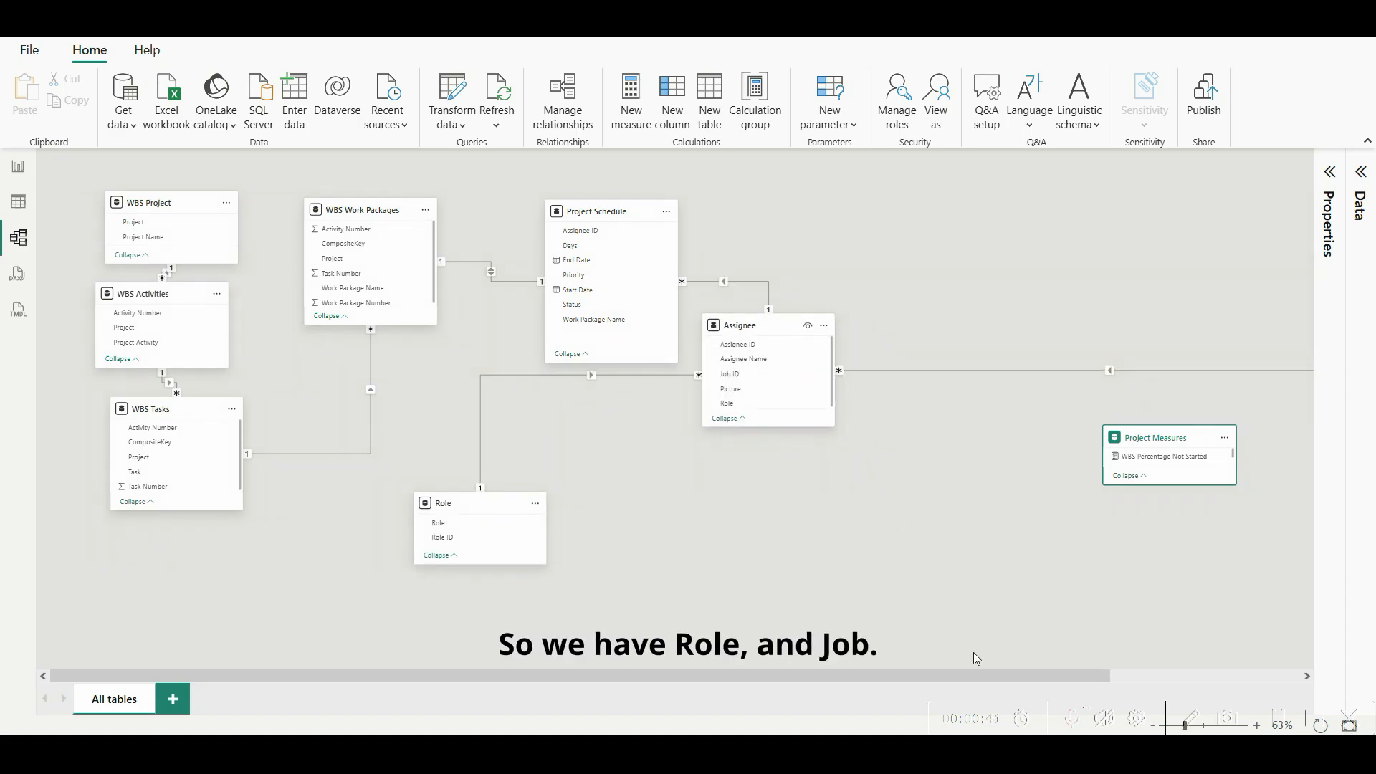
pyautogui.moveTo(976, 679); pyautogui.dragTo(1186, 692)
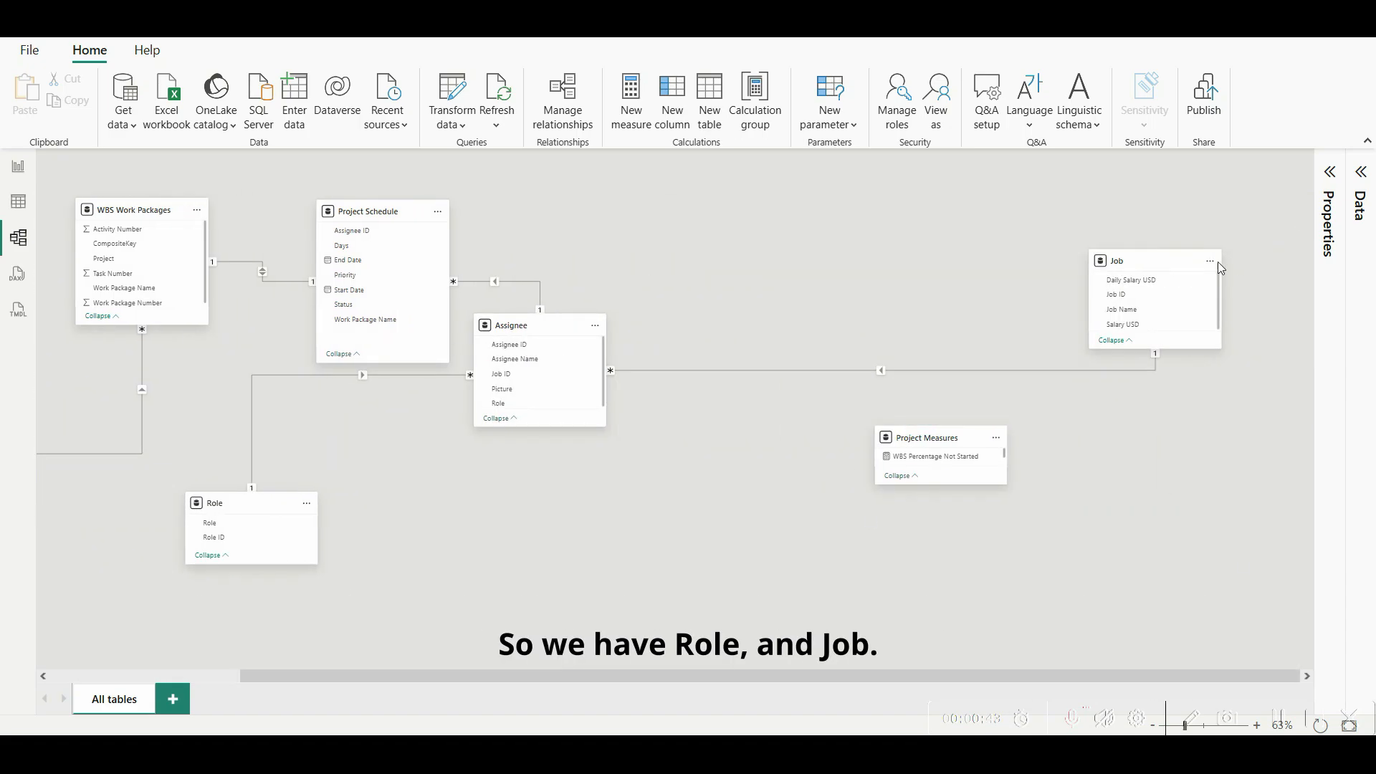
pyautogui.moveTo(1096, 262); pyautogui.dragTo(1047, 283)
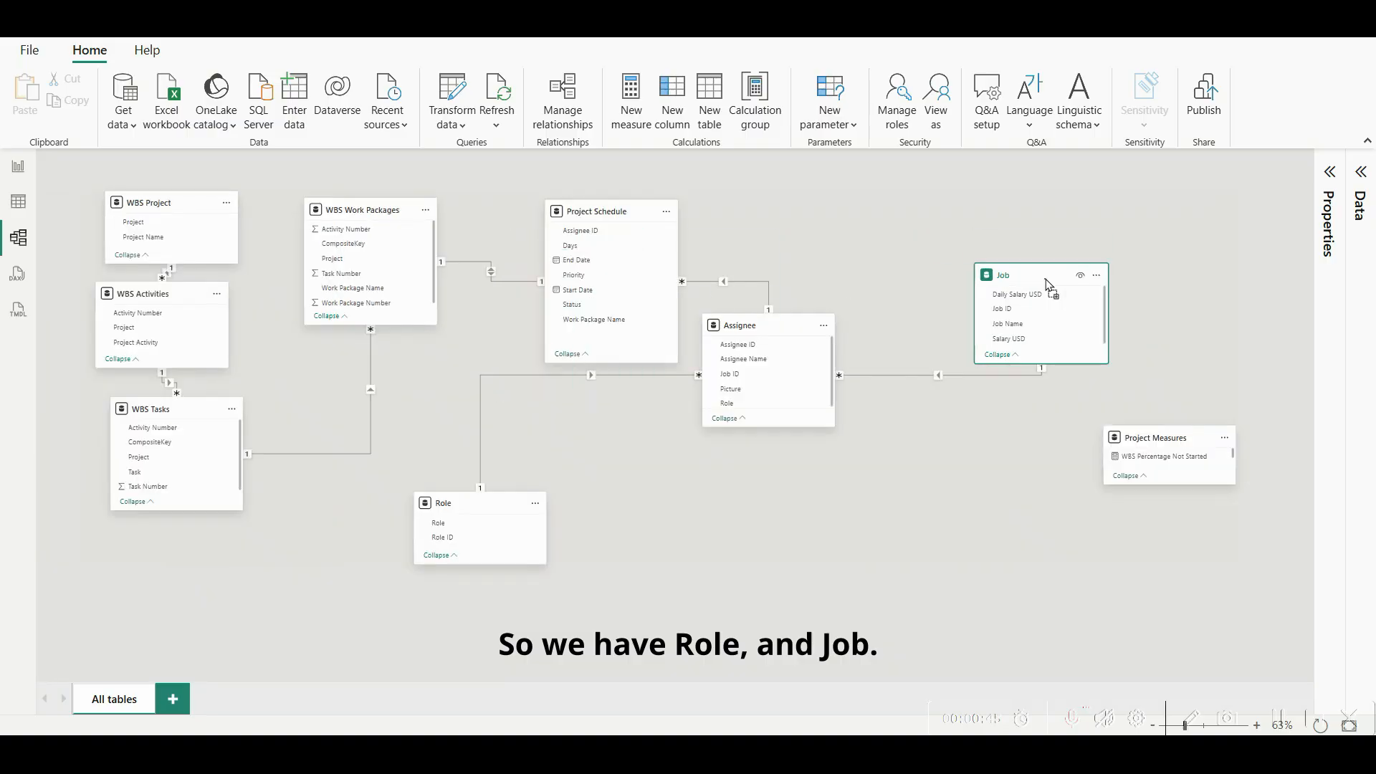
pyautogui.moveTo(484, 509); pyautogui.dragTo(953, 521)
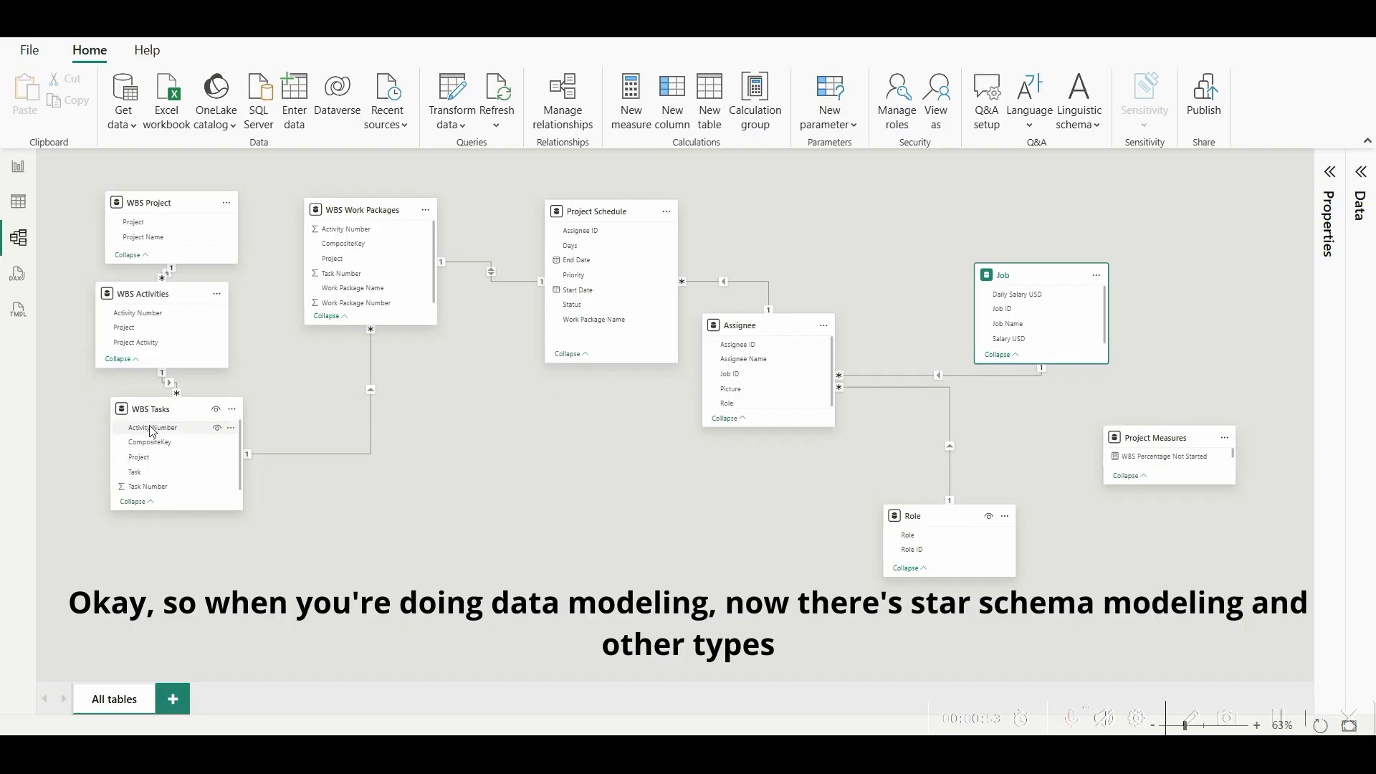
# Step: Place Project Schedule below and between WBS Work Packages and Assignee, and tidy WBS Tasks, WBS Project, Role and Job around it
pyautogui.moveTo(155, 421); pyautogui.dragTo(138, 448)
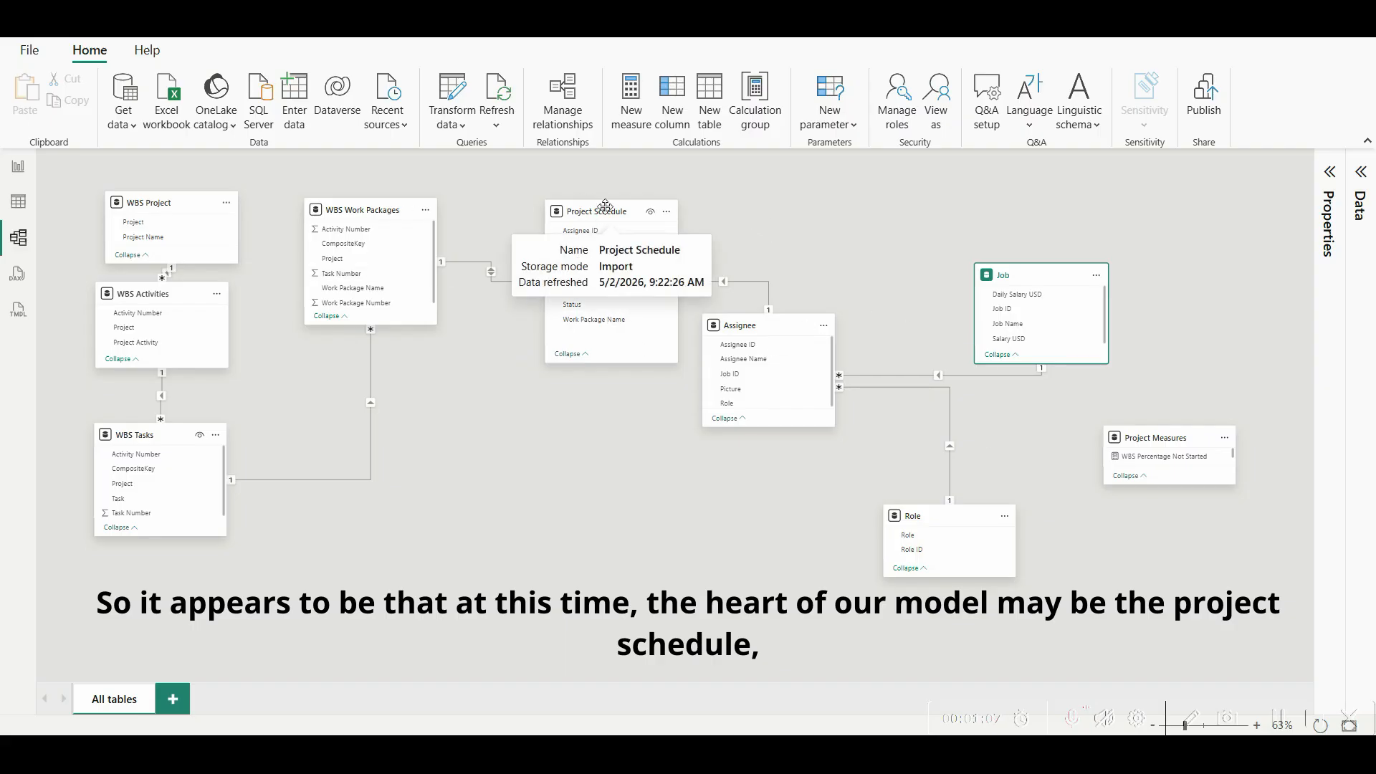
pyautogui.moveTo(591, 215); pyautogui.dragTo(522, 433)
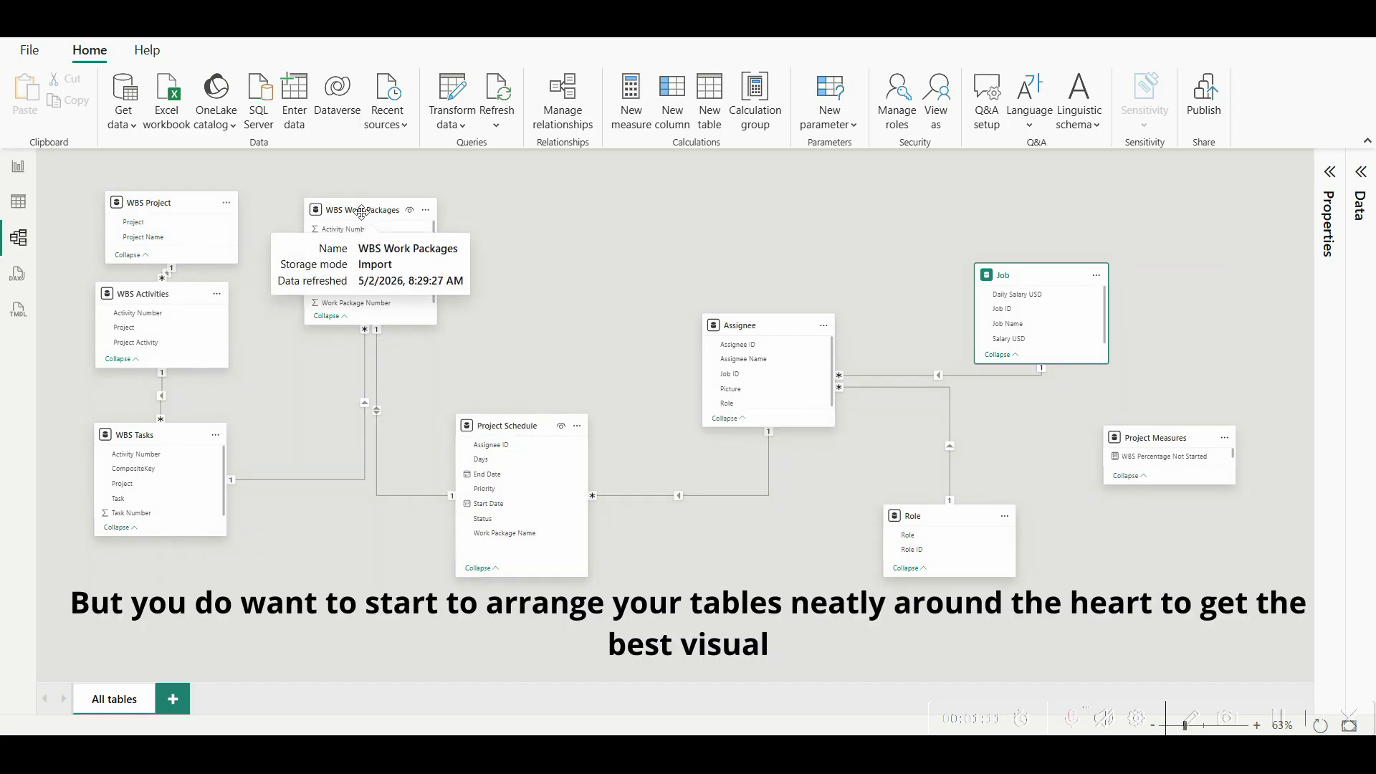
pyautogui.moveTo(765, 338); pyautogui.dragTo(643, 230)
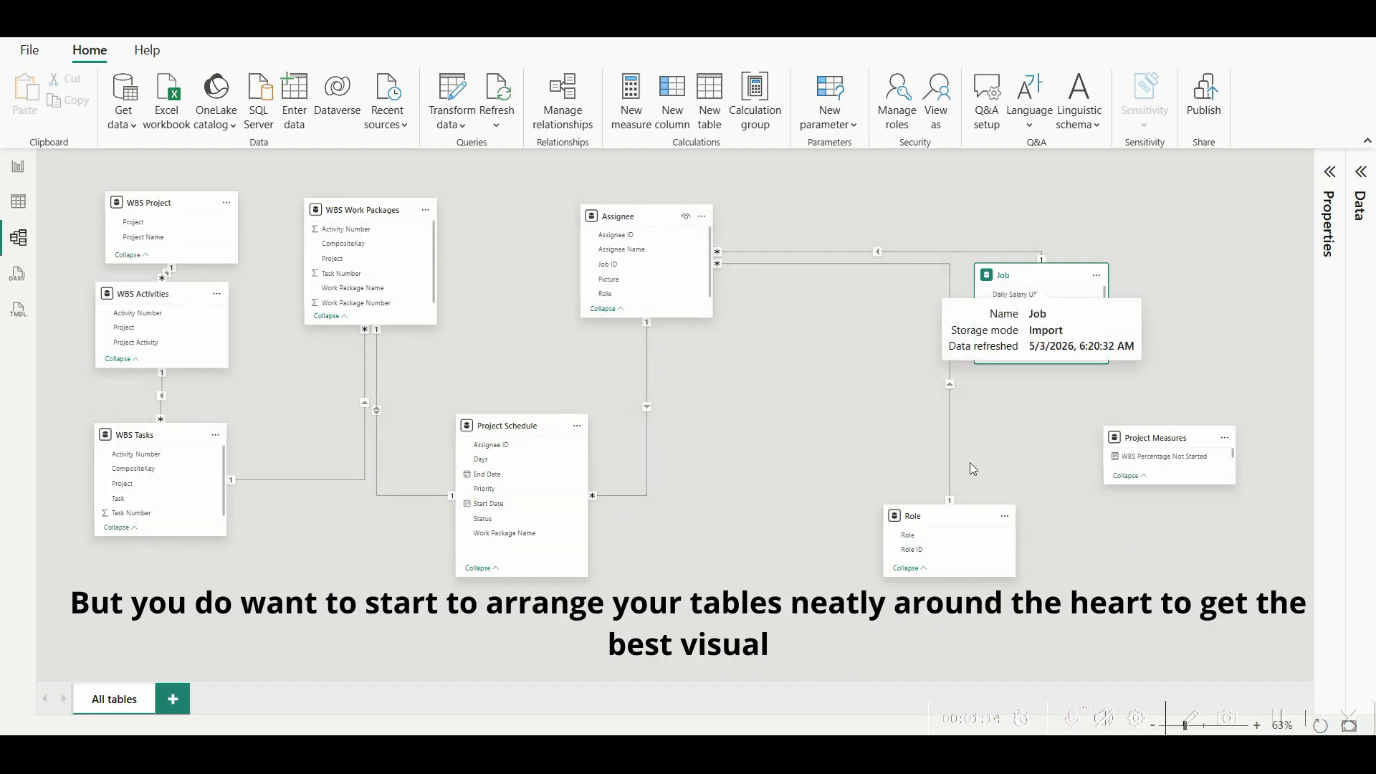
pyautogui.moveTo(968, 518); pyautogui.dragTo(861, 317)
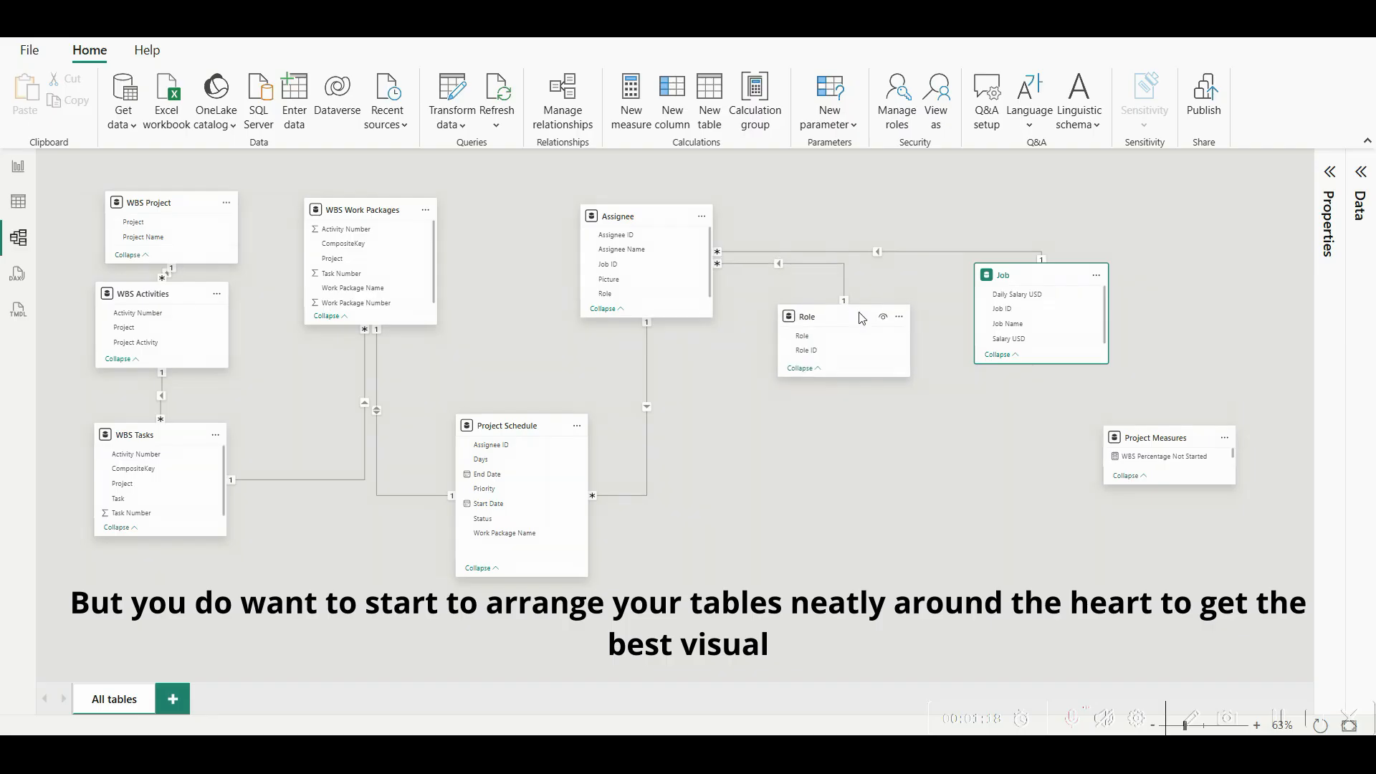
pyautogui.moveTo(1059, 277); pyautogui.dragTo(1039, 229)
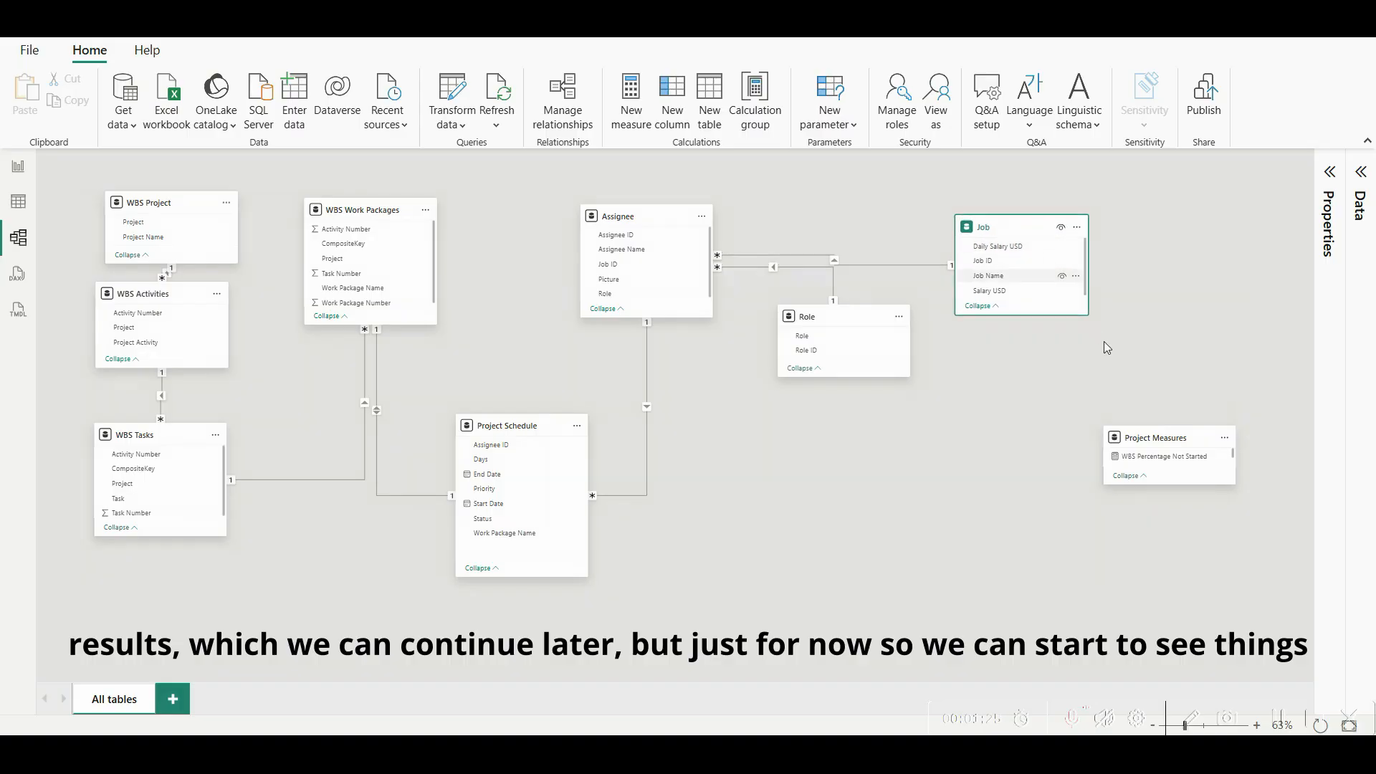
pyautogui.moveTo(852, 324); pyautogui.dragTo(835, 347)
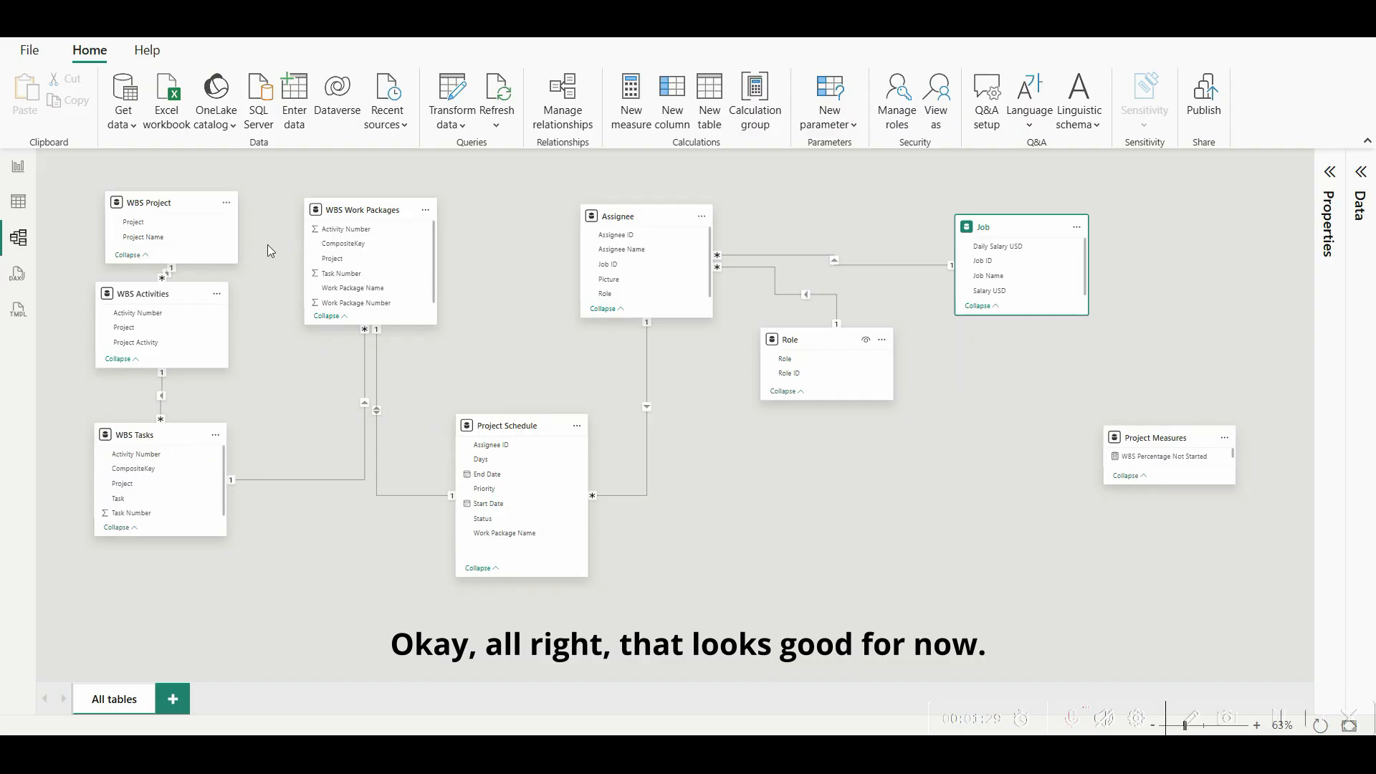
pyautogui.moveTo(179, 206); pyautogui.dragTo(155, 204)
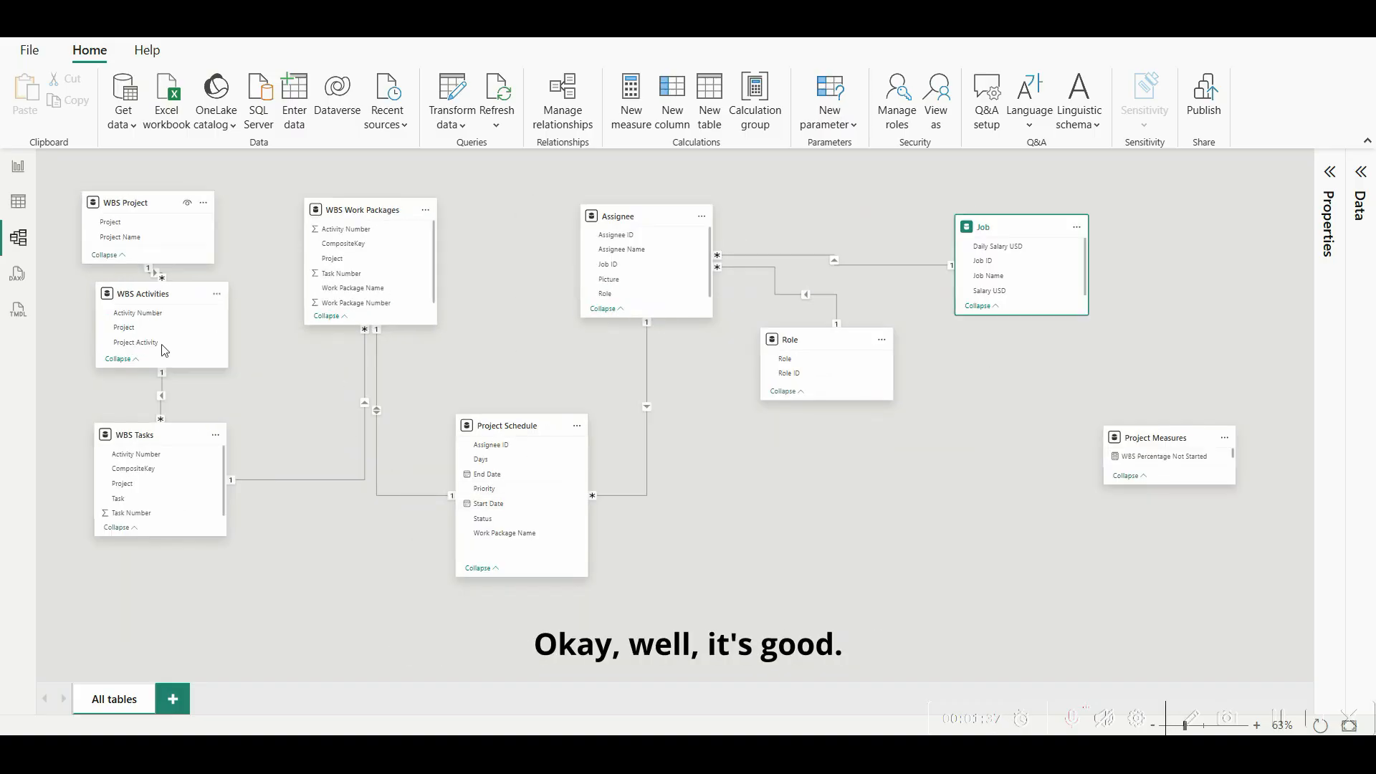
# Step: In the report view, sort the project matrix by Project Name in ascending order, and reverse it to descending
pyautogui.click(19, 167)
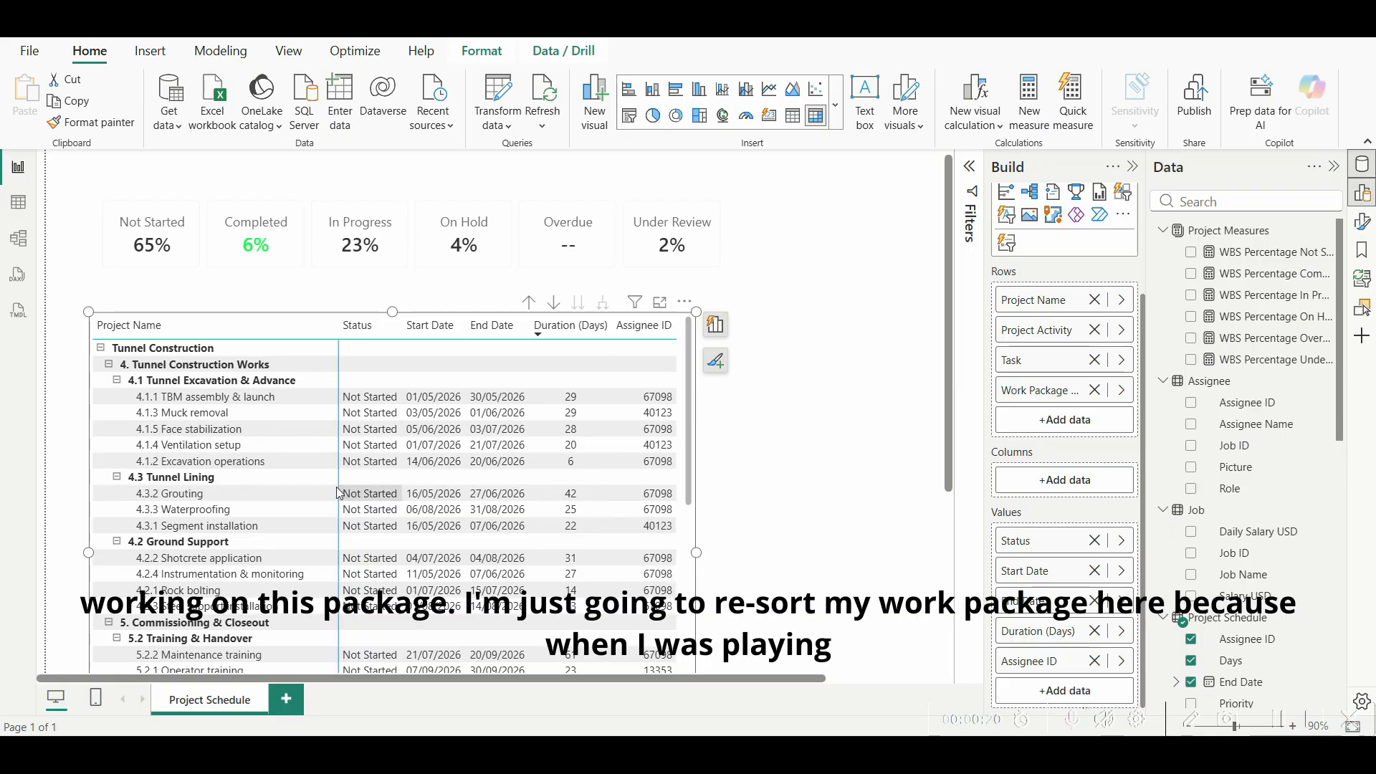
pyautogui.click(201, 366)
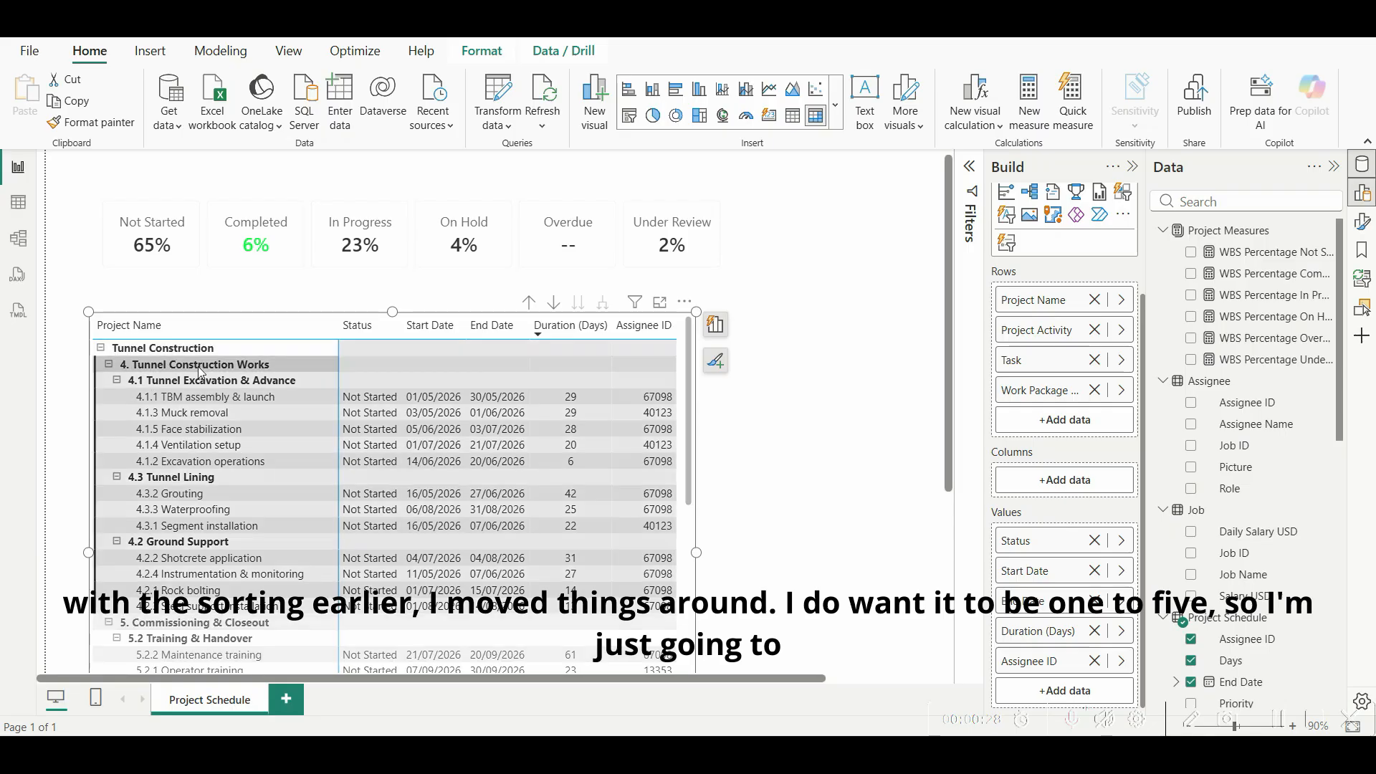
pyautogui.click(172, 327)
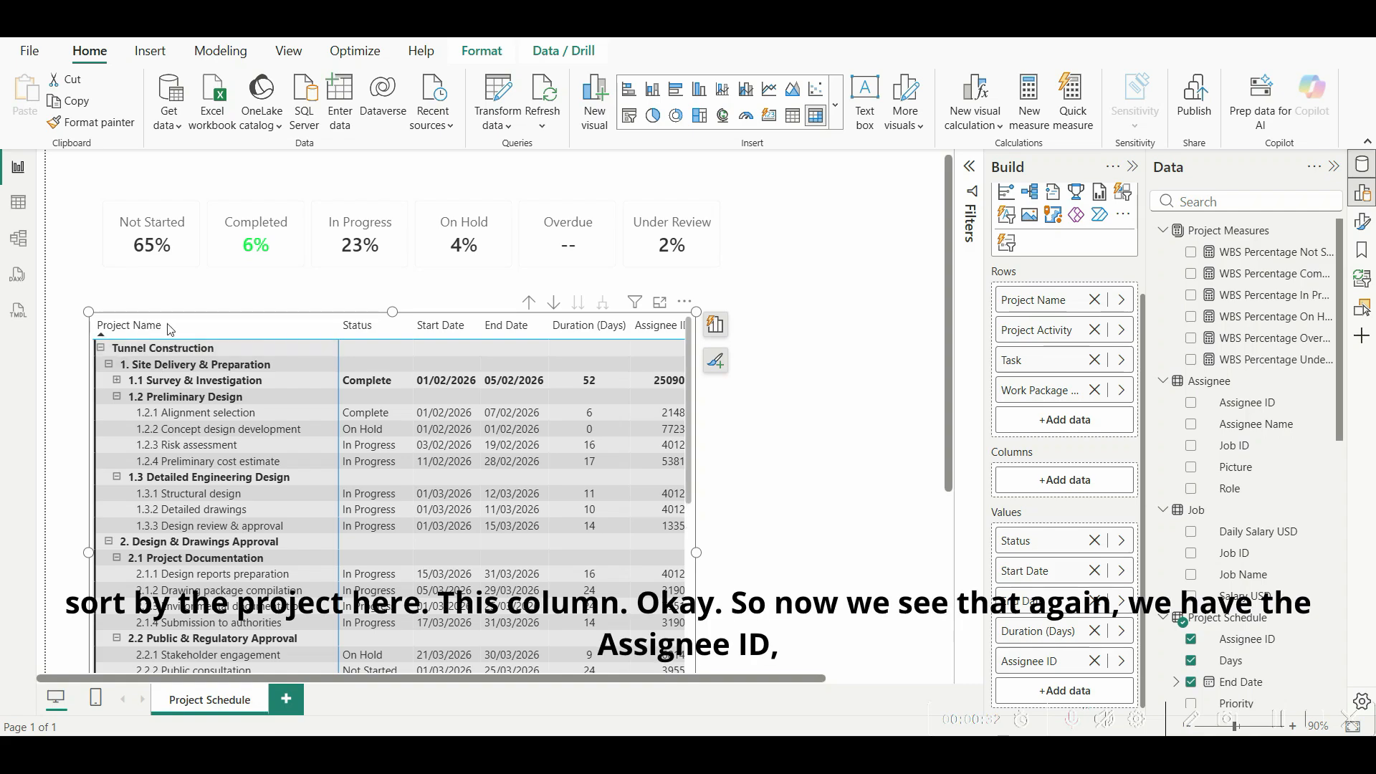
pyautogui.click(758, 491)
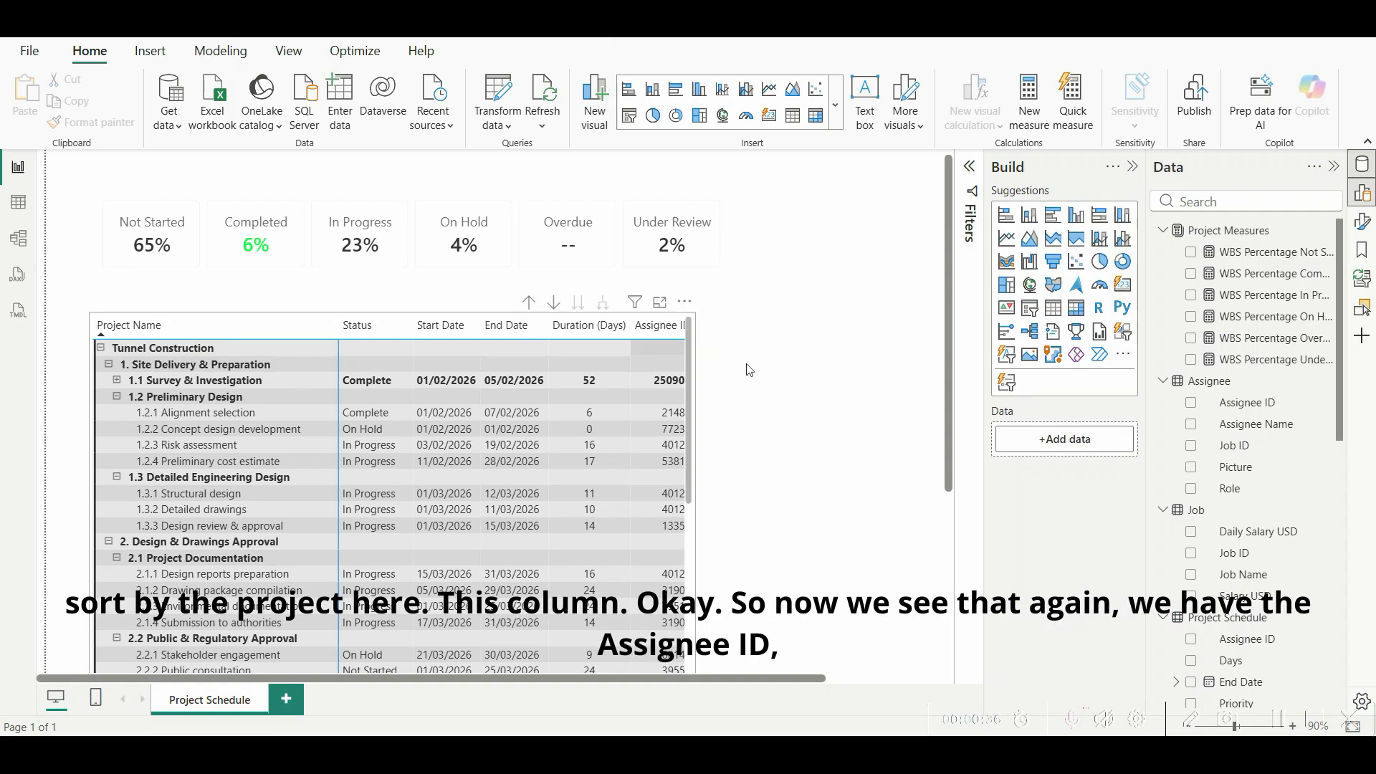
pyautogui.click(212, 329)
pyautogui.click(362, 396)
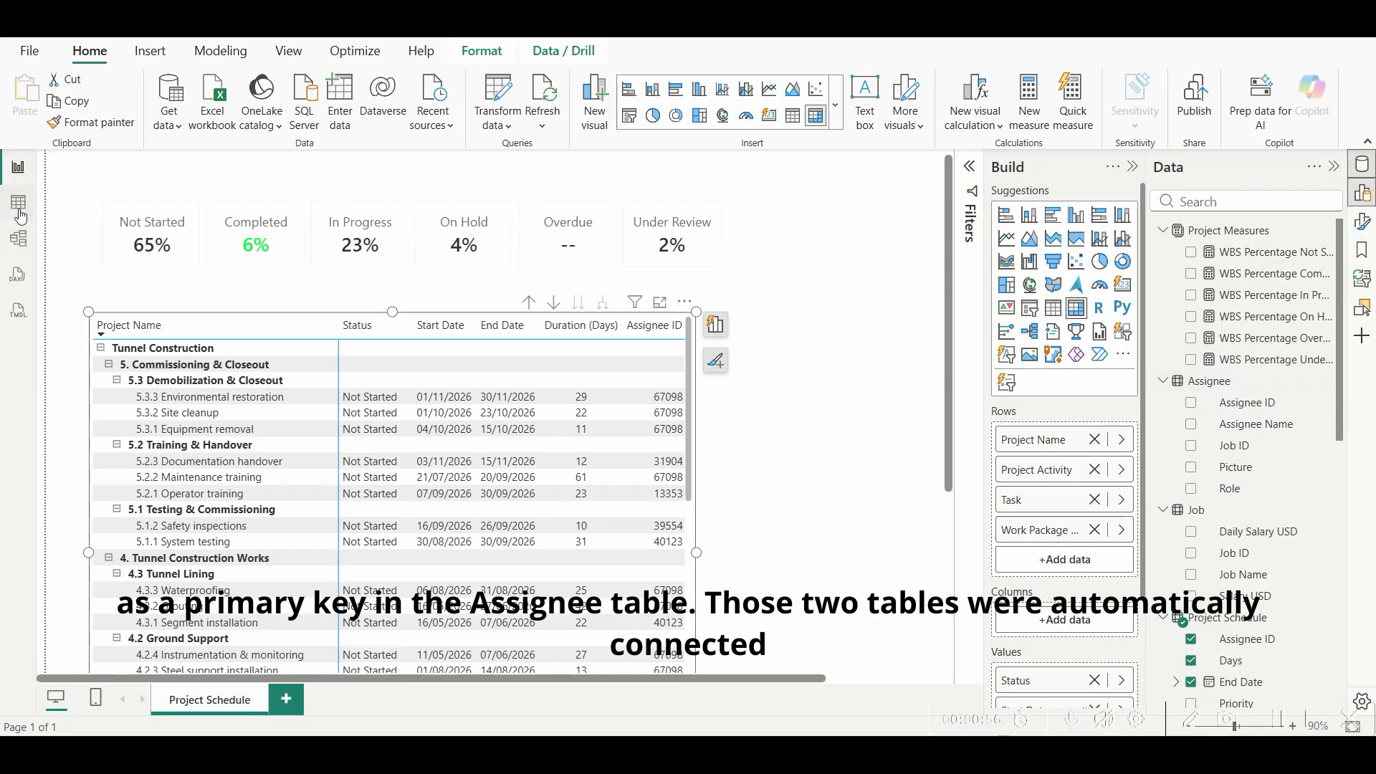
# Step: Return to the model view and examine which key links the Assignee and Project Schedule tables
pyautogui.click(19, 238)
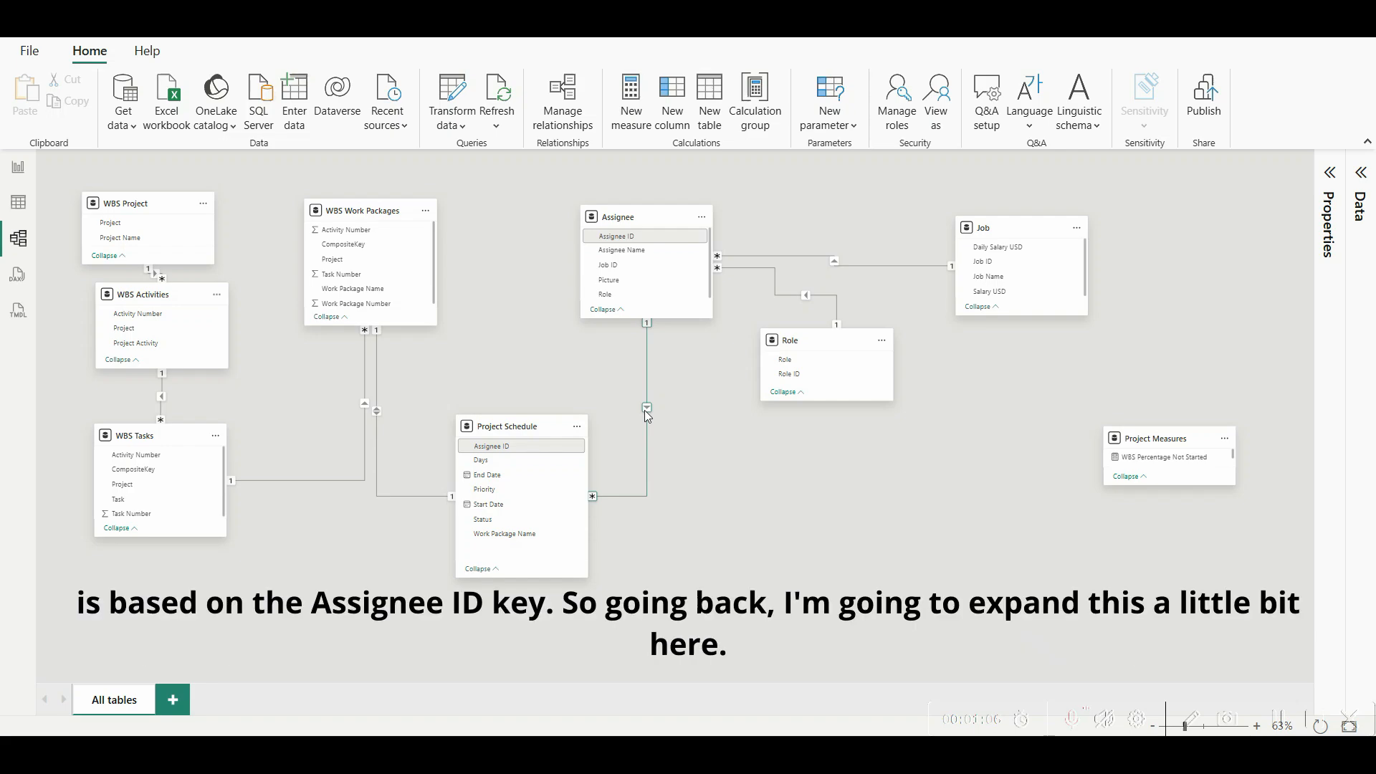
# Step: Return to the report view, widen the project matrix and add the Assignee table's Assignee Name to its values
pyautogui.click(19, 169)
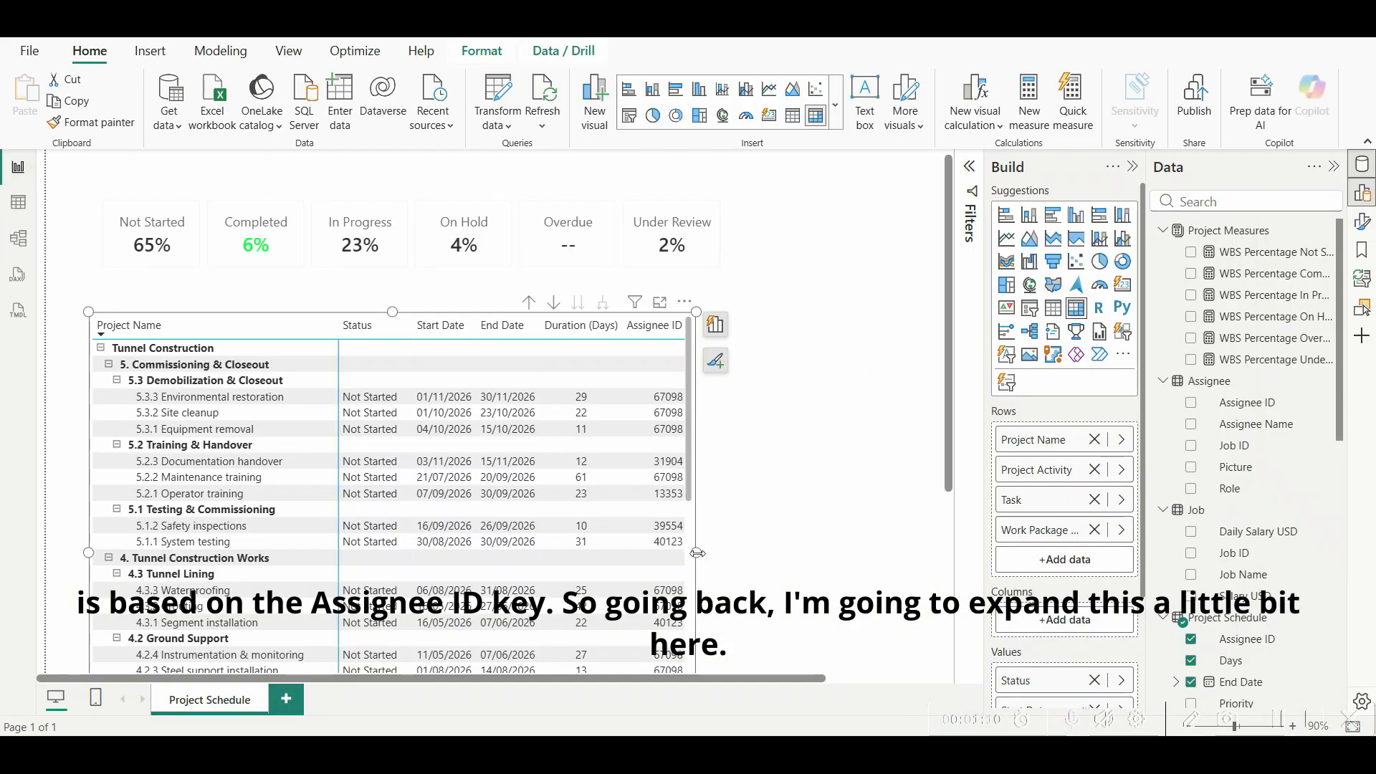
pyautogui.moveTo(700, 553); pyautogui.dragTo(823, 555)
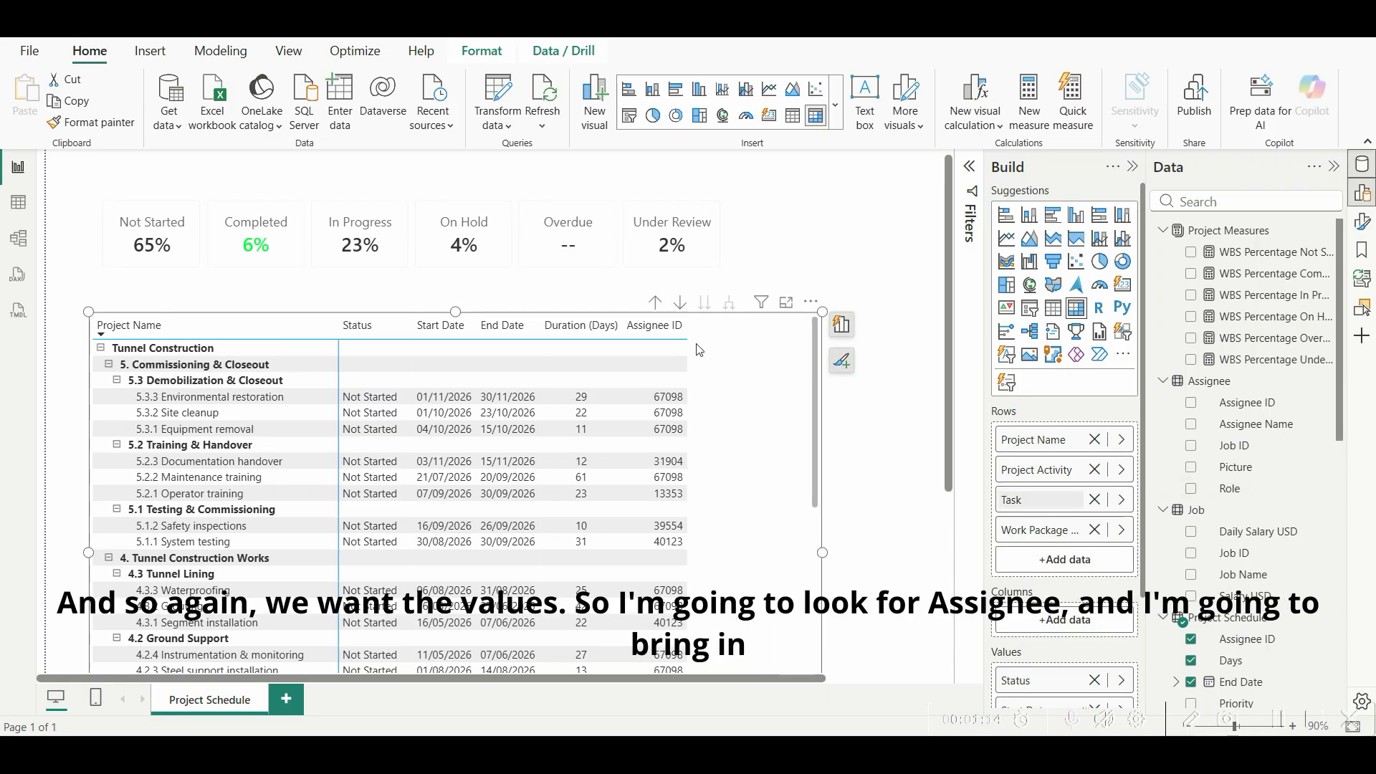
pyautogui.scroll(-3, 1069, 556)
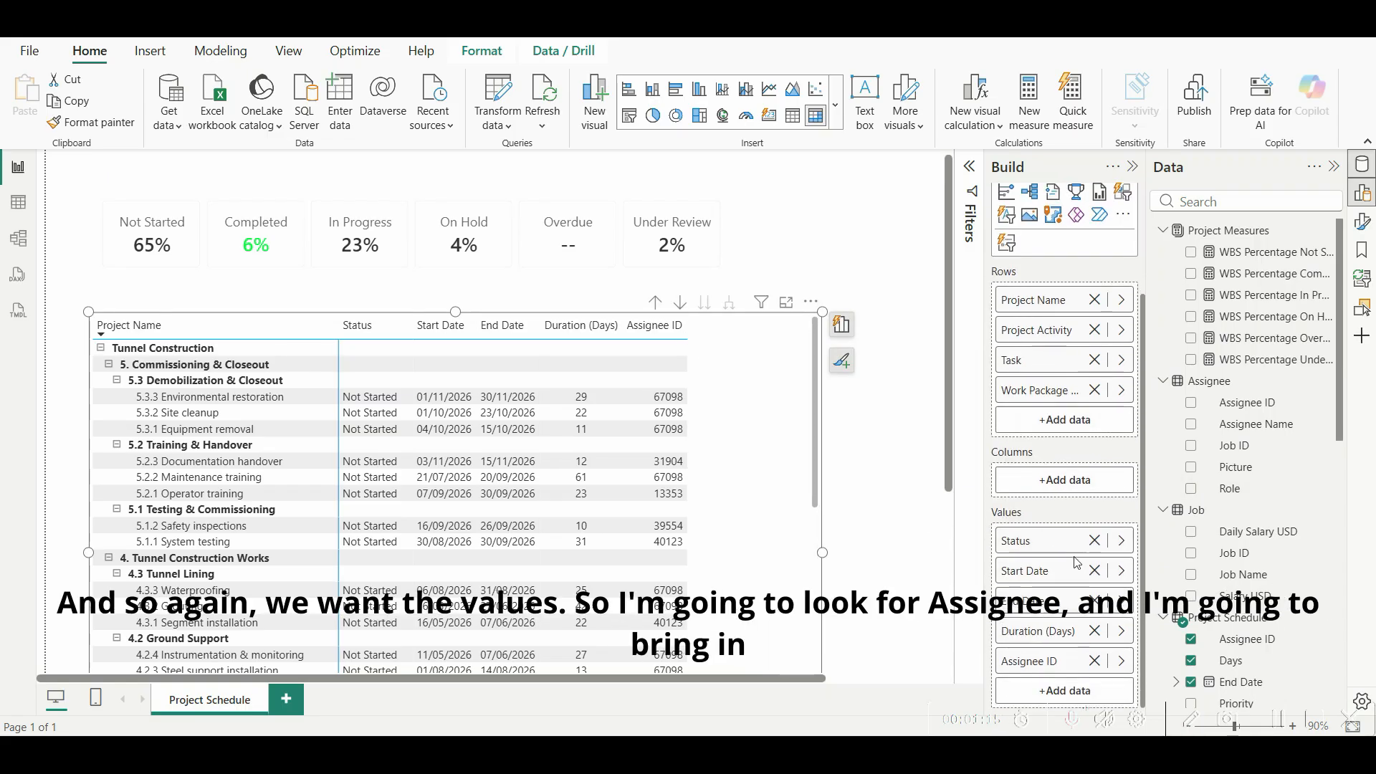
pyautogui.click(1269, 425)
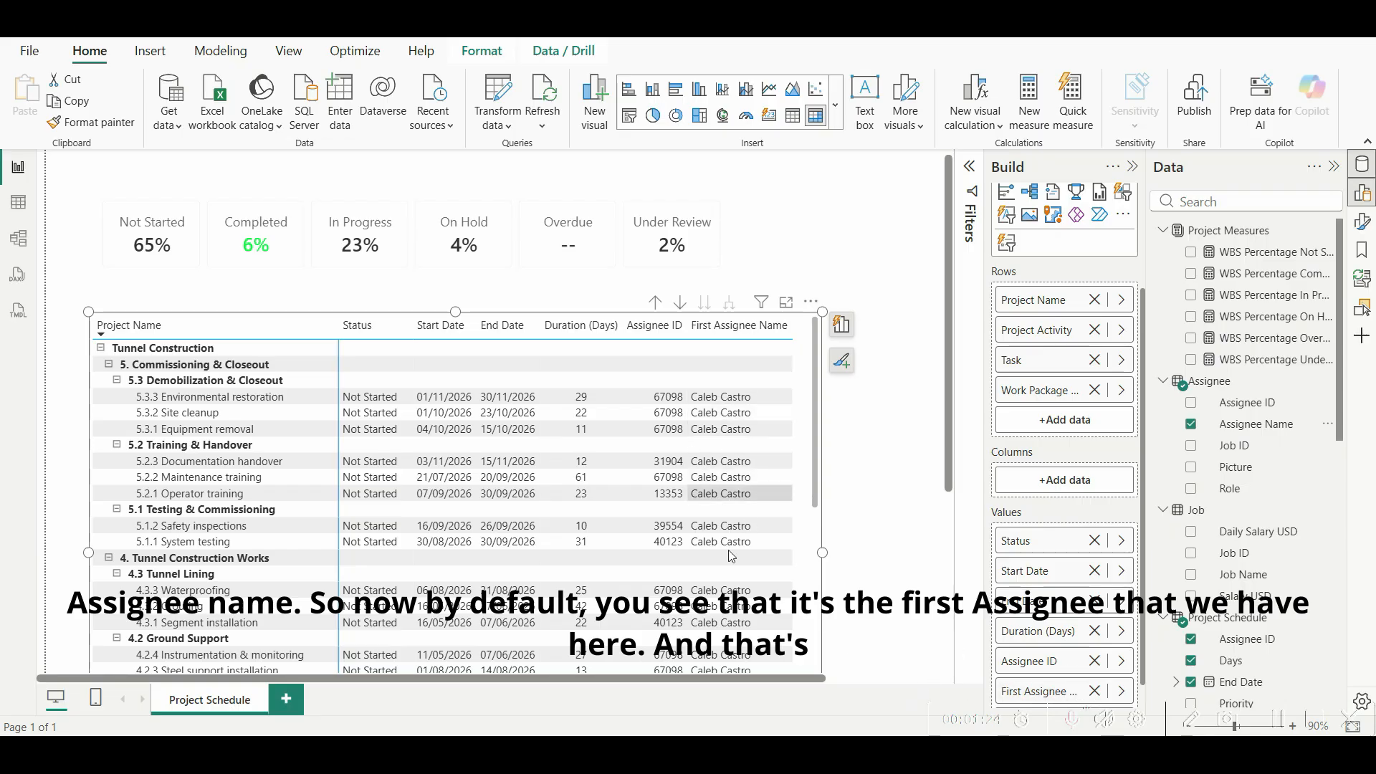
# Step: Sort the matrix by Project Name in ascending order and expand the 1.1 Survey & Investigation task
pyautogui.click(186, 335)
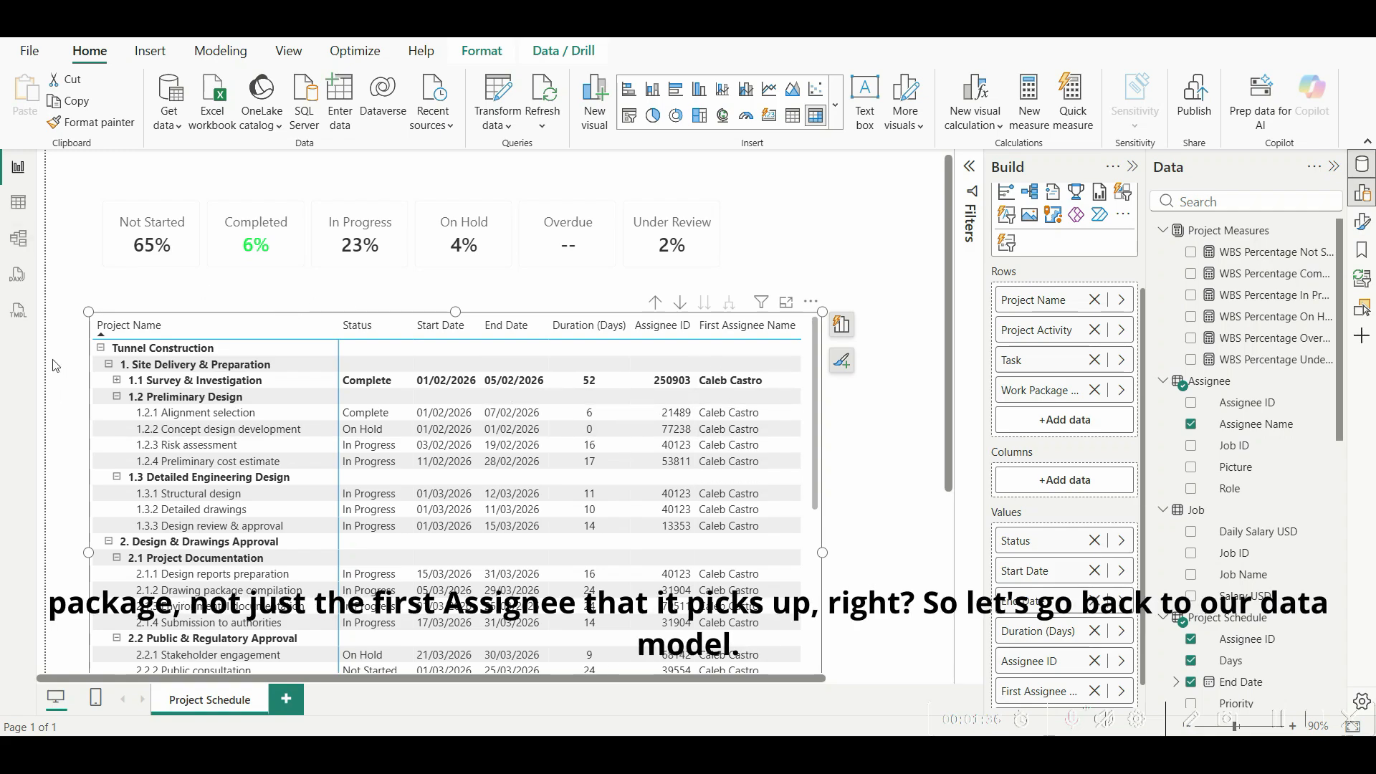
pyautogui.click(115, 382)
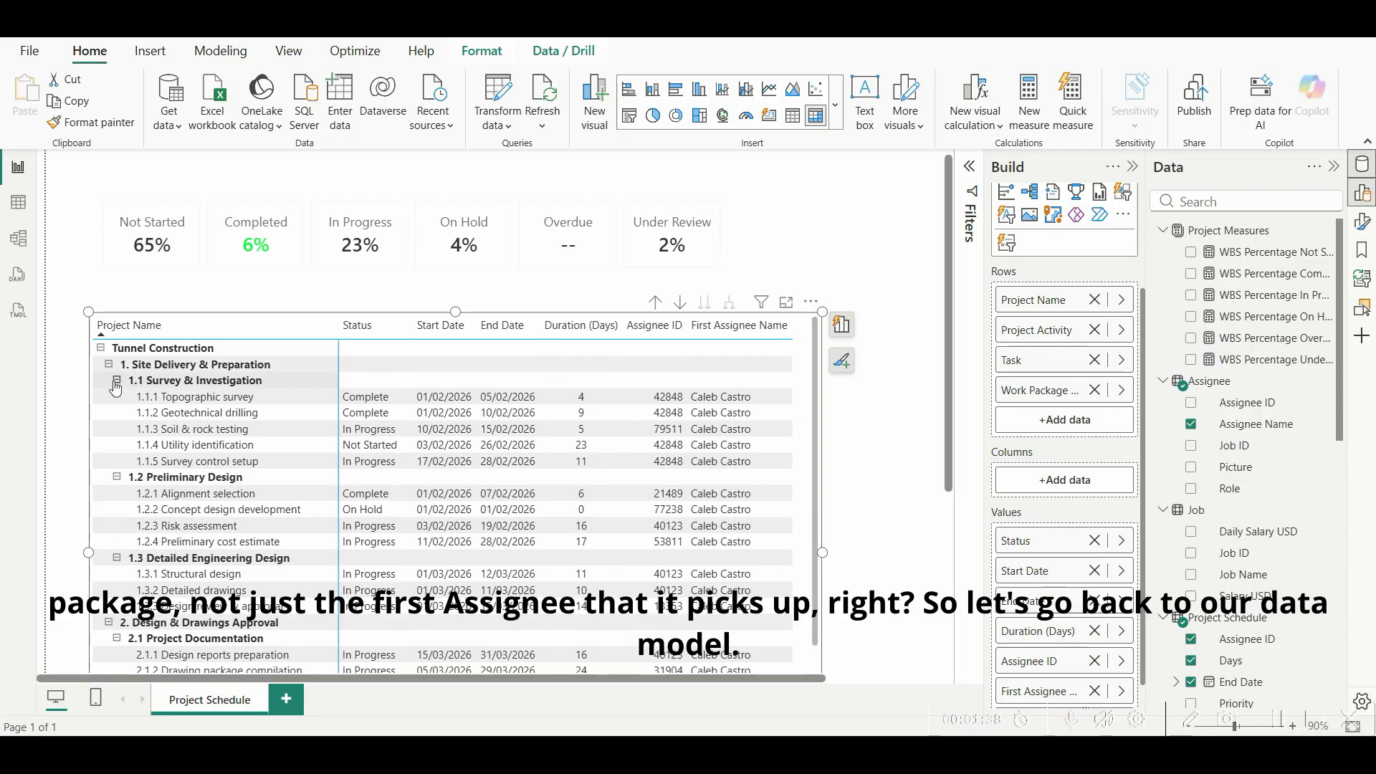
# Step: In the model view, set the cross-filter direction of the relationship between Project Schedule and Assignee to Both
pyautogui.click(18, 244)
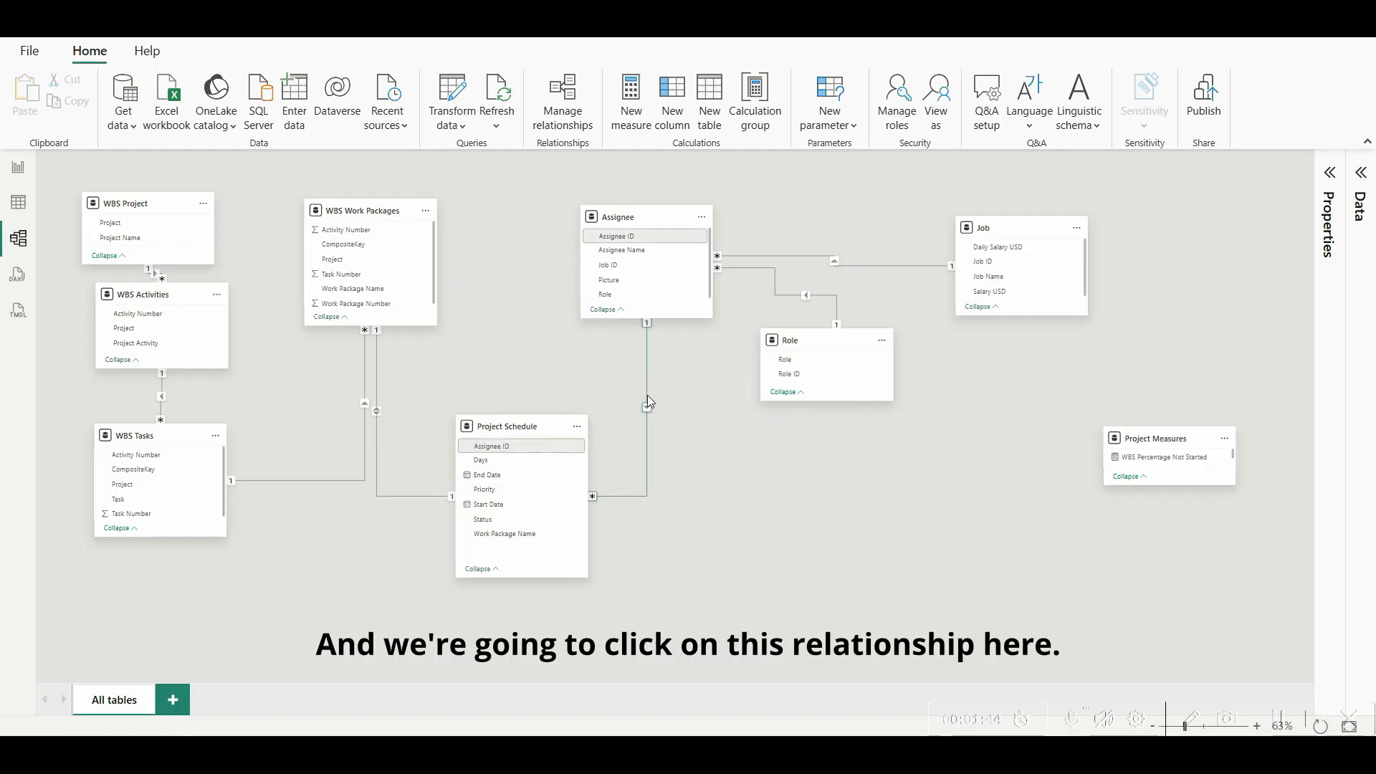
pyautogui.doubleClick(648, 394)
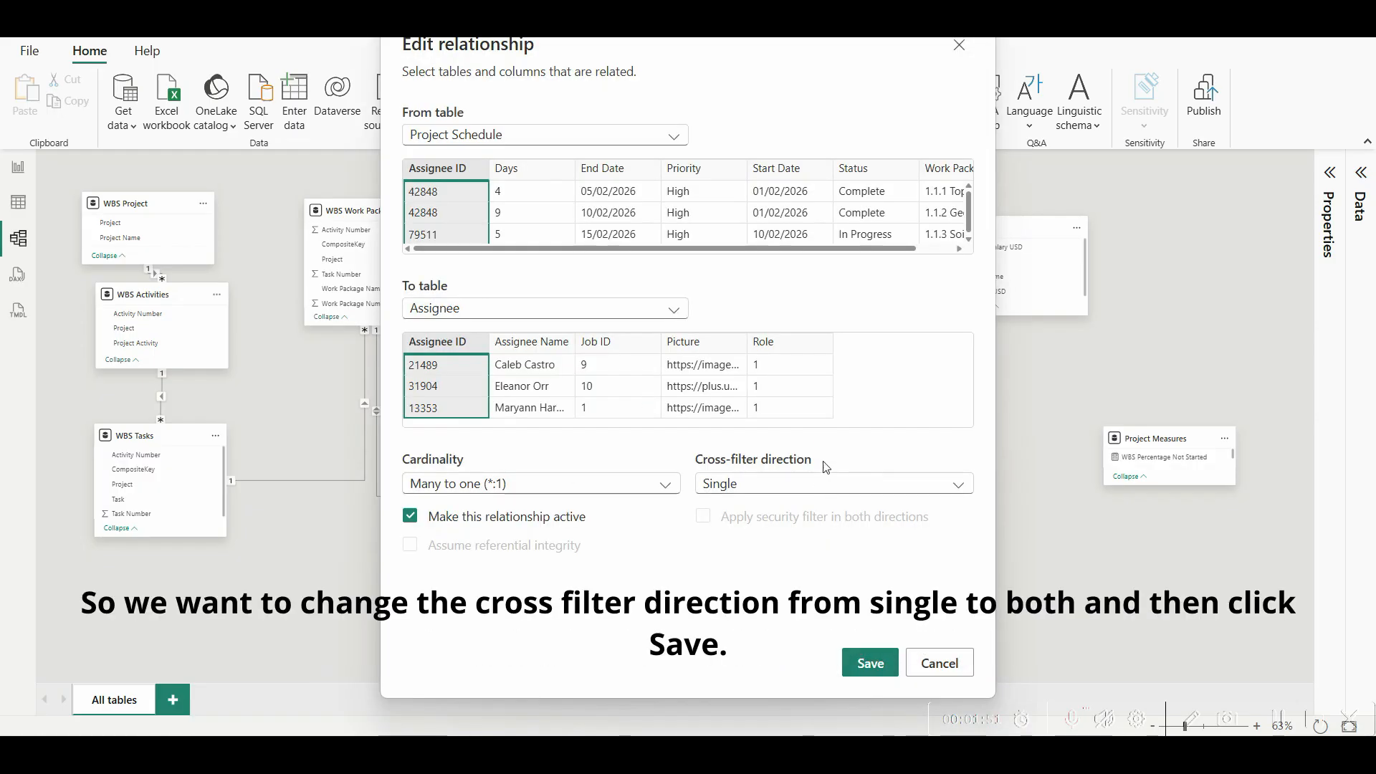
pyautogui.click(722, 487)
pyautogui.click(749, 532)
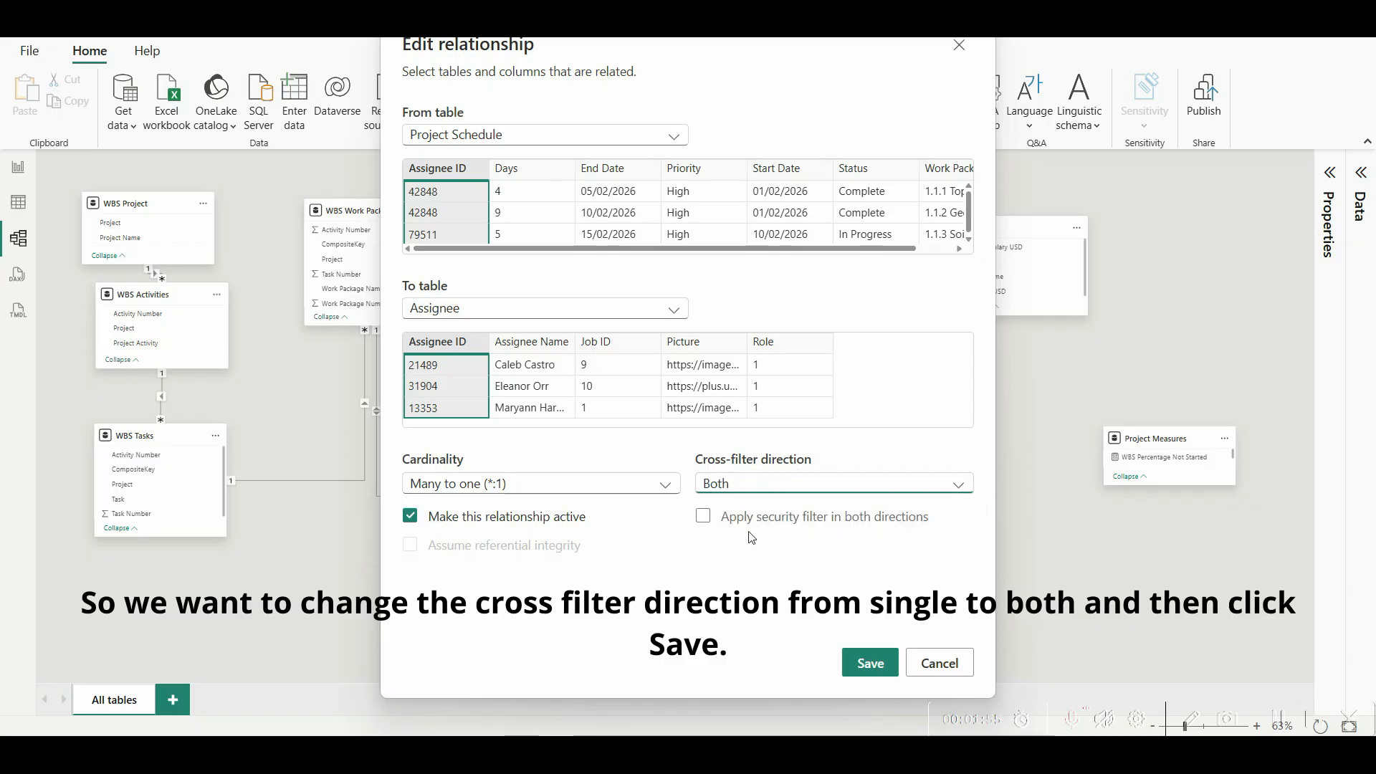
pyautogui.click(865, 665)
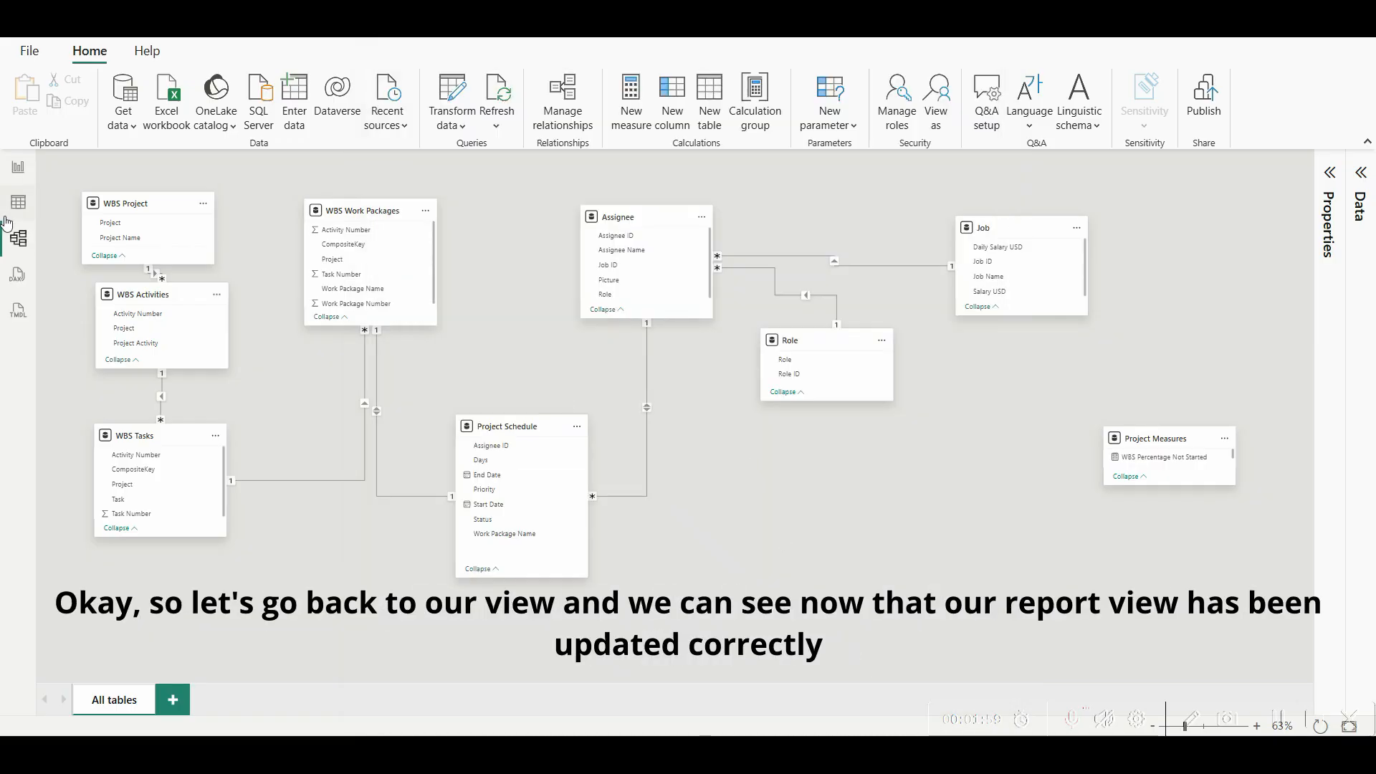
# Step: Return to the report view and remove the Assignee ID field from the matrix values
pyautogui.click(18, 167)
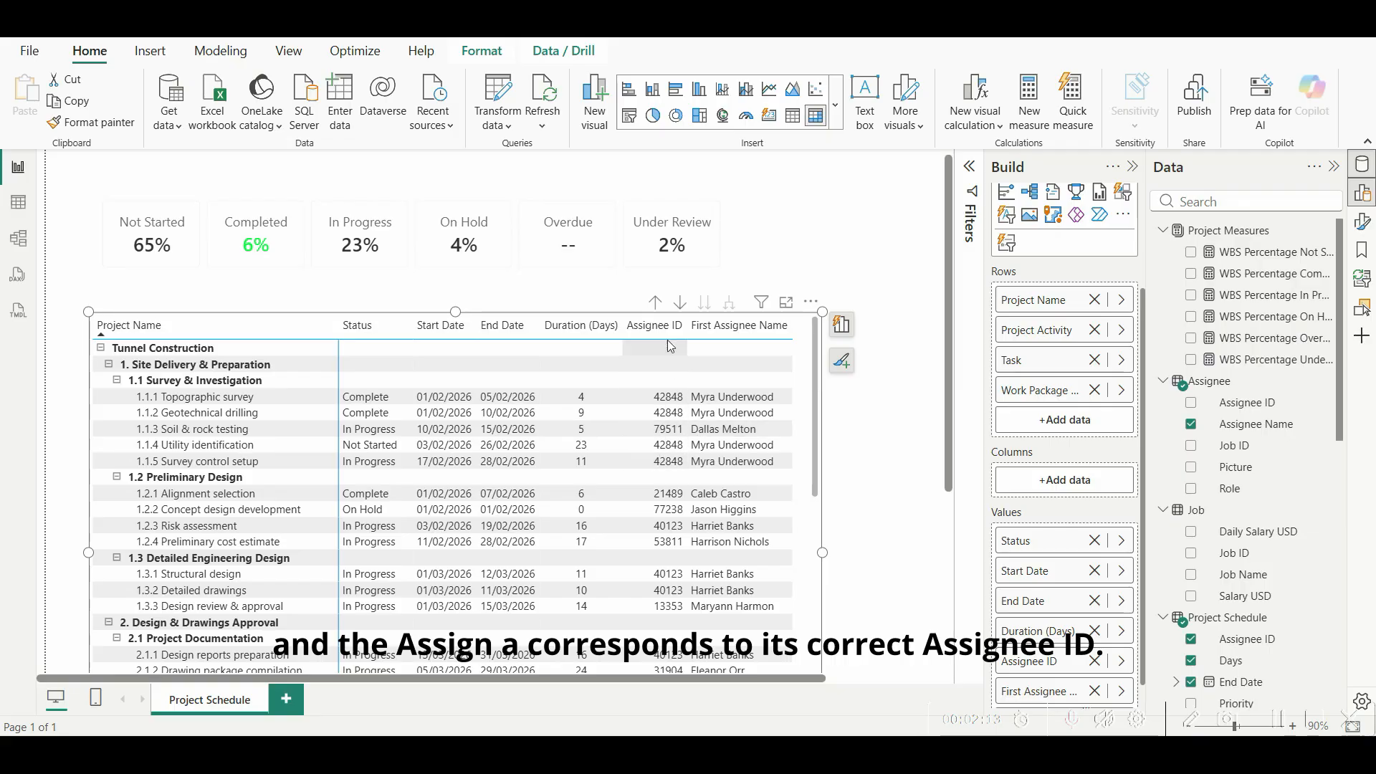
pyautogui.scroll(-1, 1107, 630)
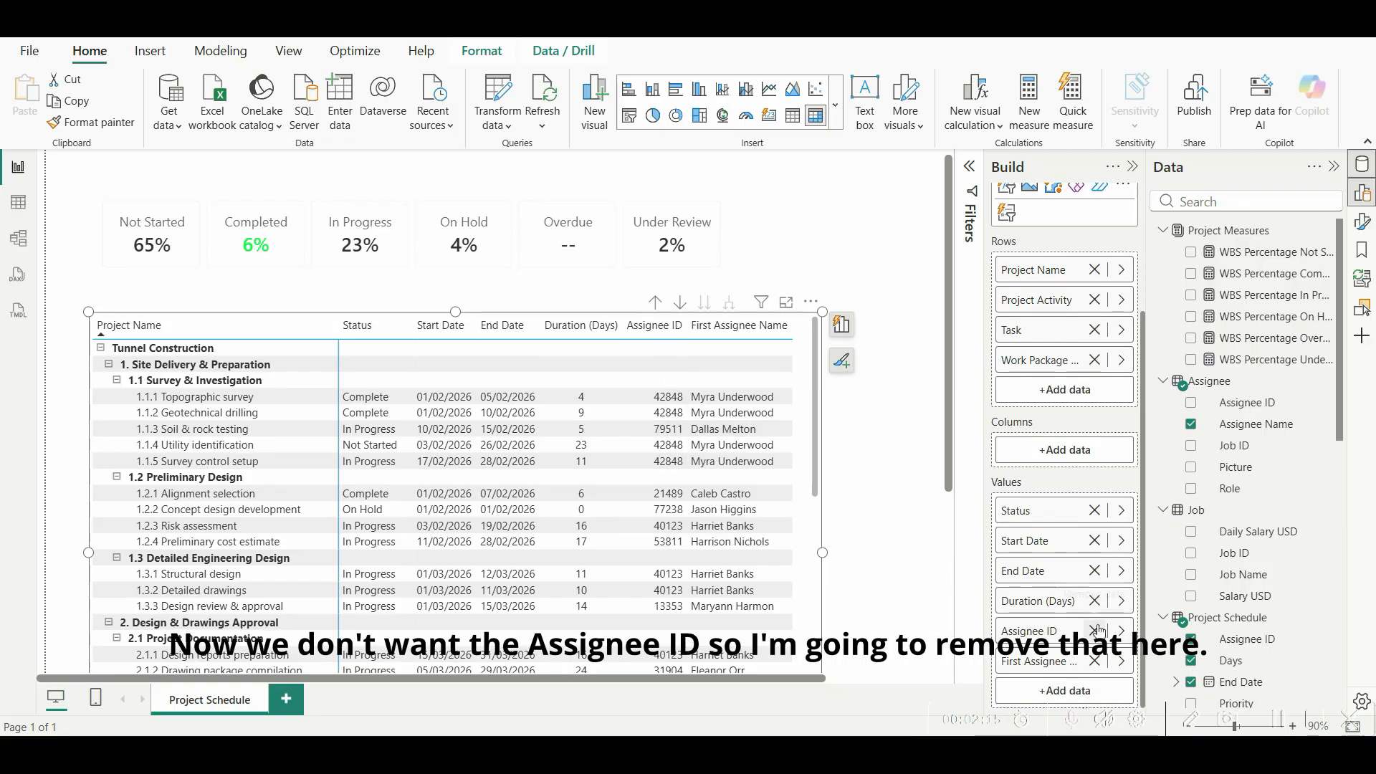
pyautogui.click(1095, 631)
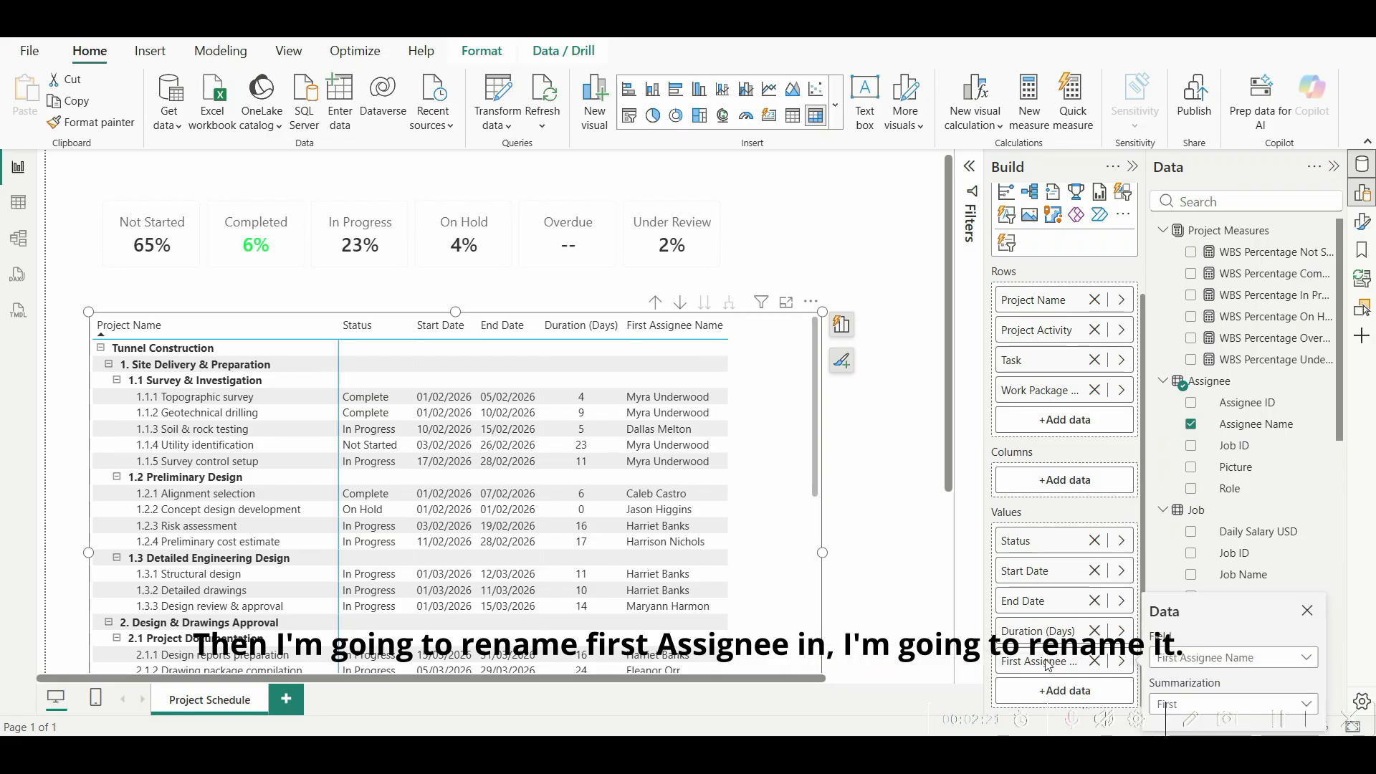
# Step: Rename the matrix's First Assignee Name value to Assigned for this visual only
pyautogui.rightClick(1034, 663)
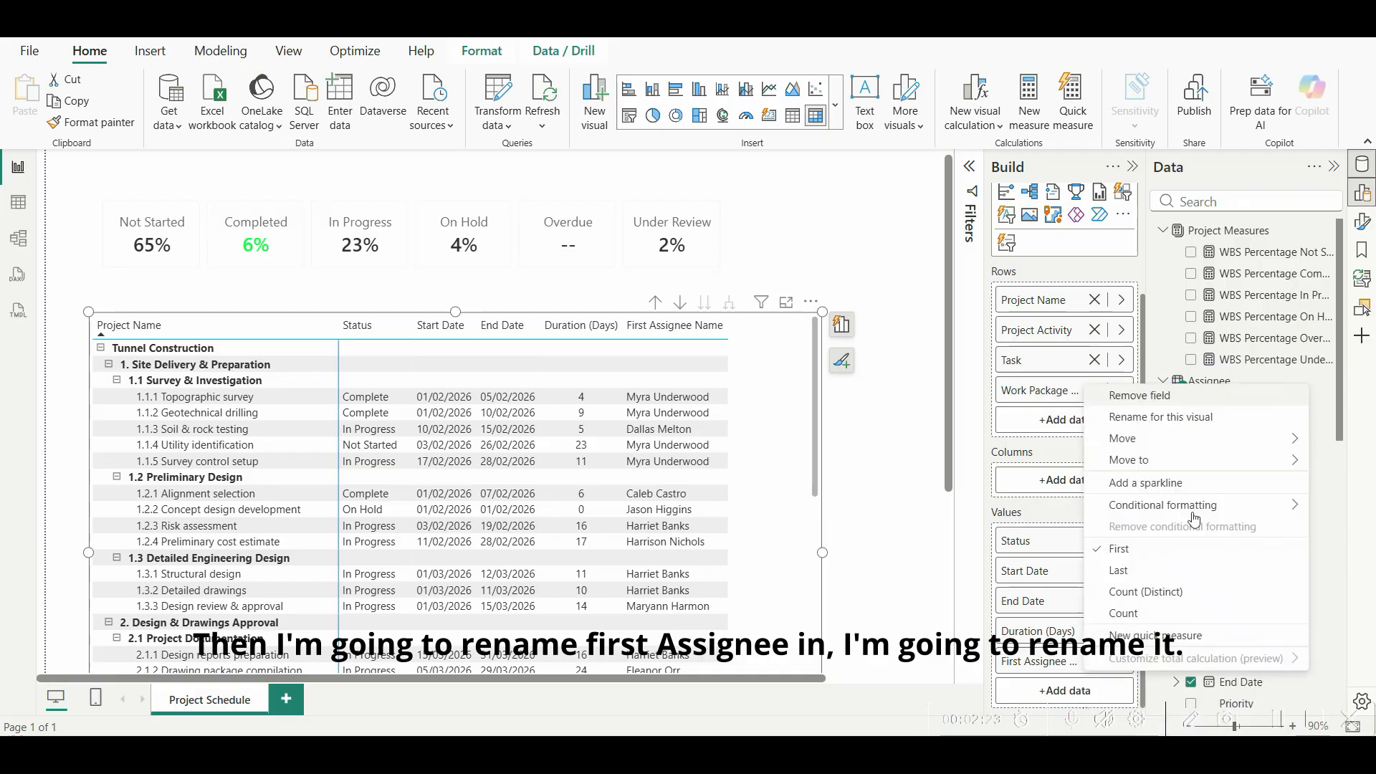
pyautogui.click(1153, 418)
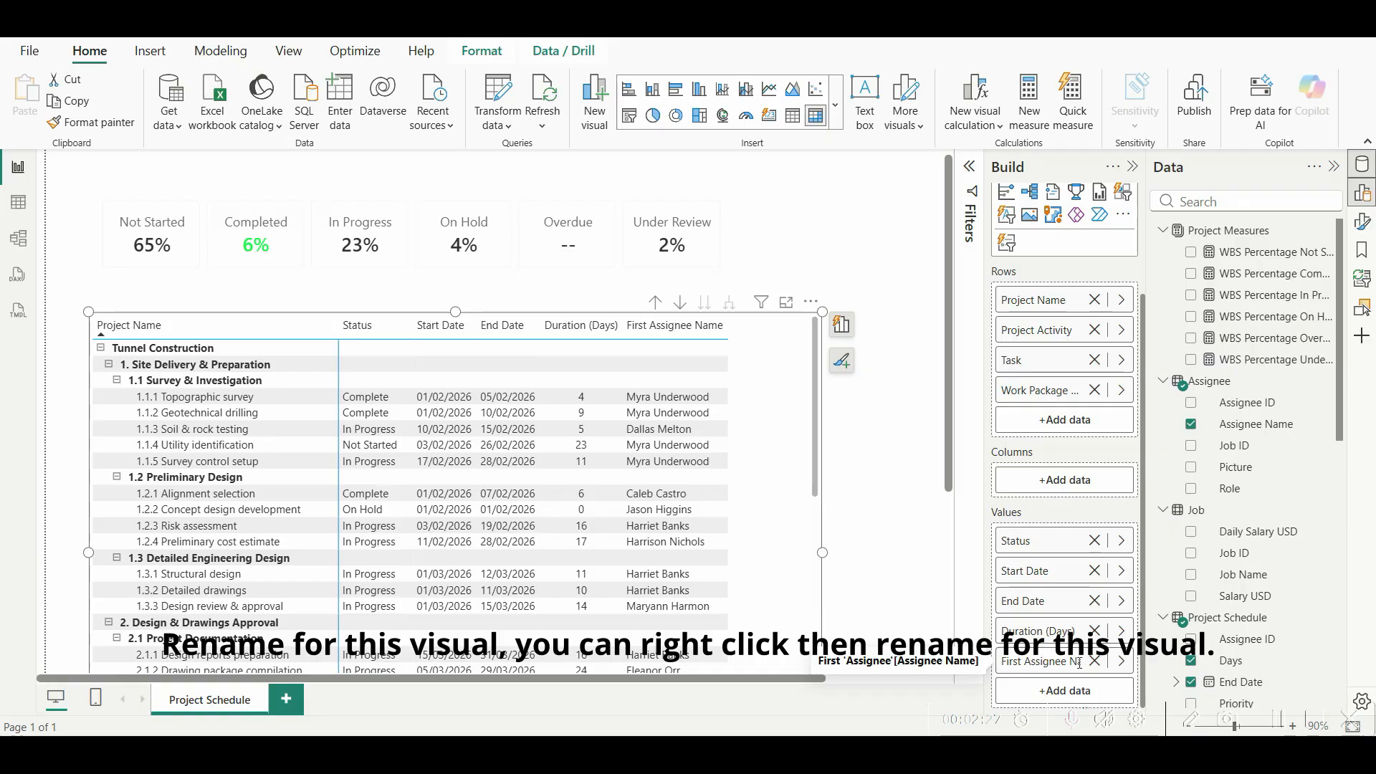
pyautogui.doubleClick(1043, 659)
pyautogui.press('BackSpace')
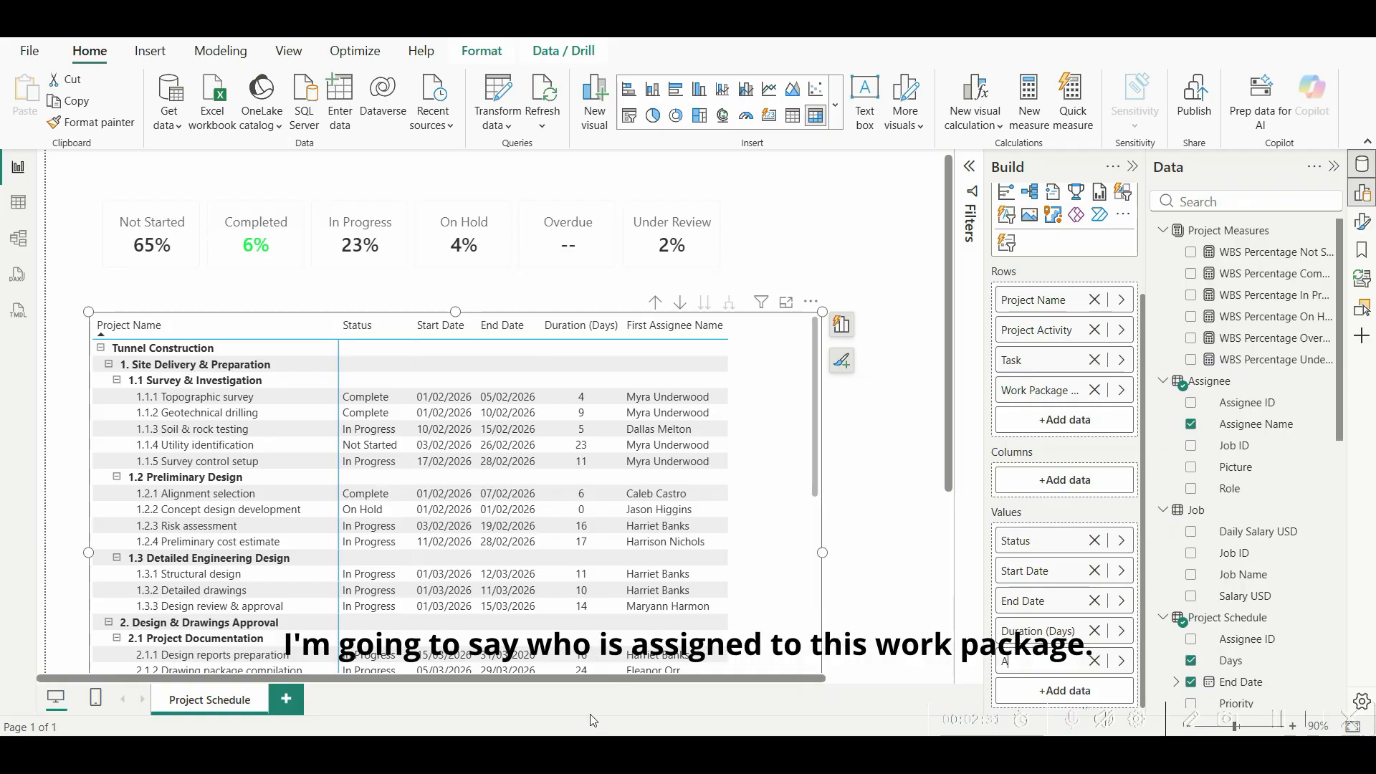
pyautogui.write('Assigned')
pyautogui.press('Return')
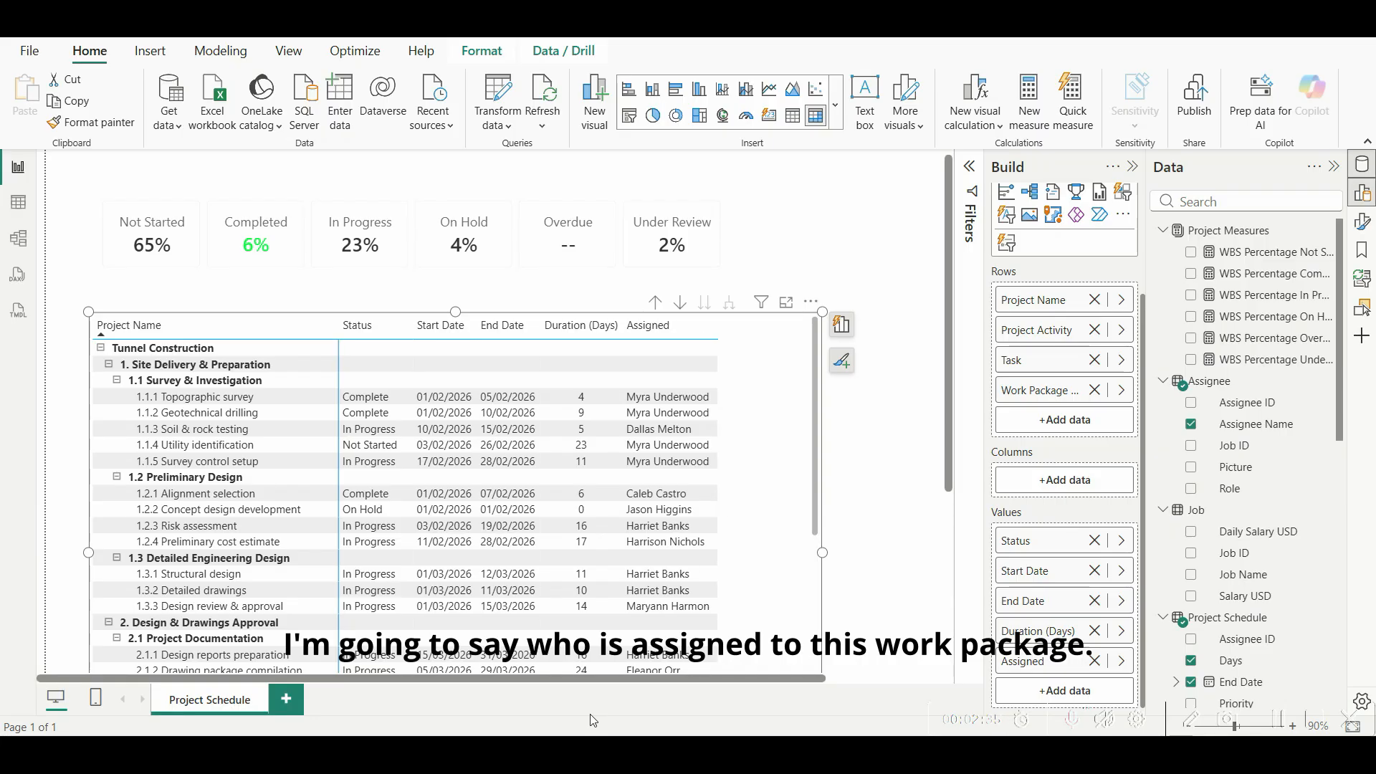
# Step: Add a slicer to the report page as a separate visual and fill it with the Assignee Name field
pyautogui.click(858, 525)
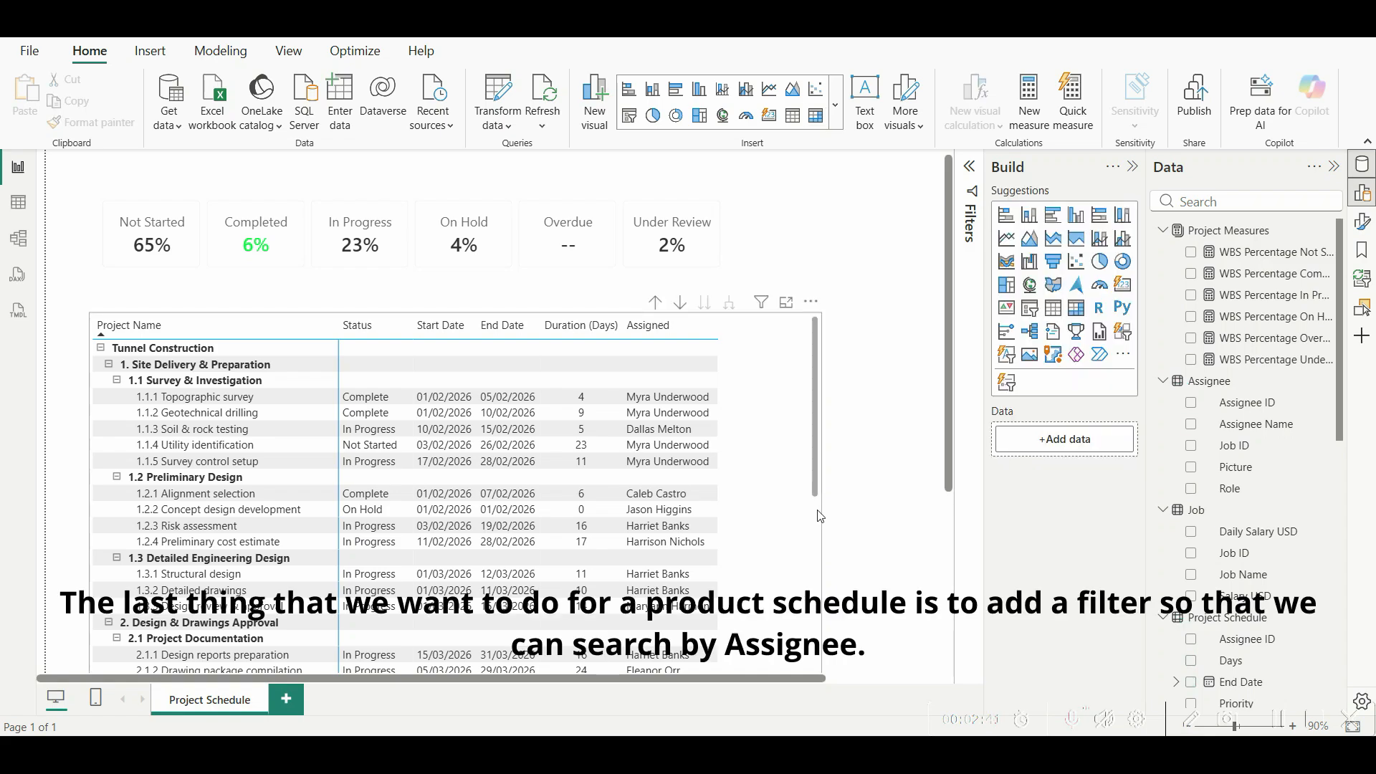
pyautogui.scroll(-8, 753, 531)
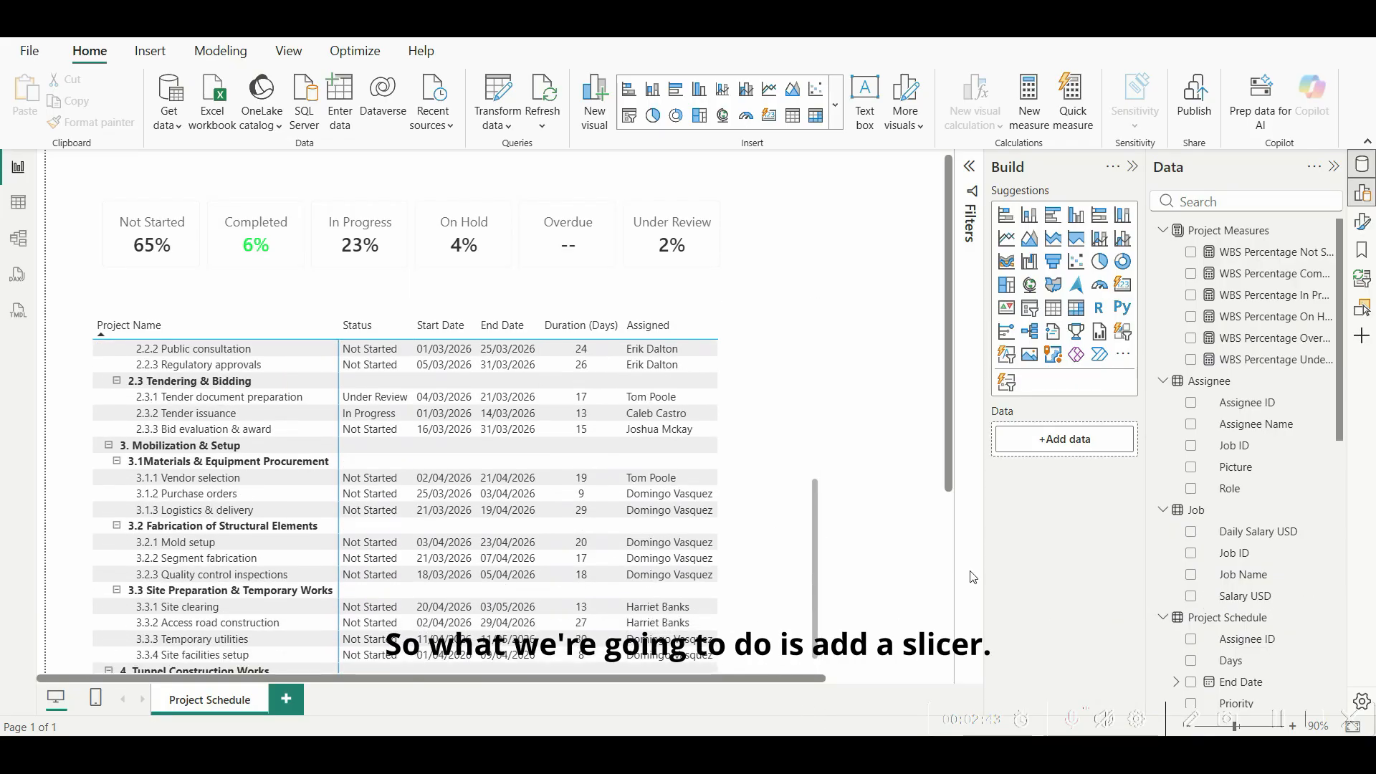
pyautogui.scroll(-2, 865, 570)
pyautogui.scroll(2, 865, 569)
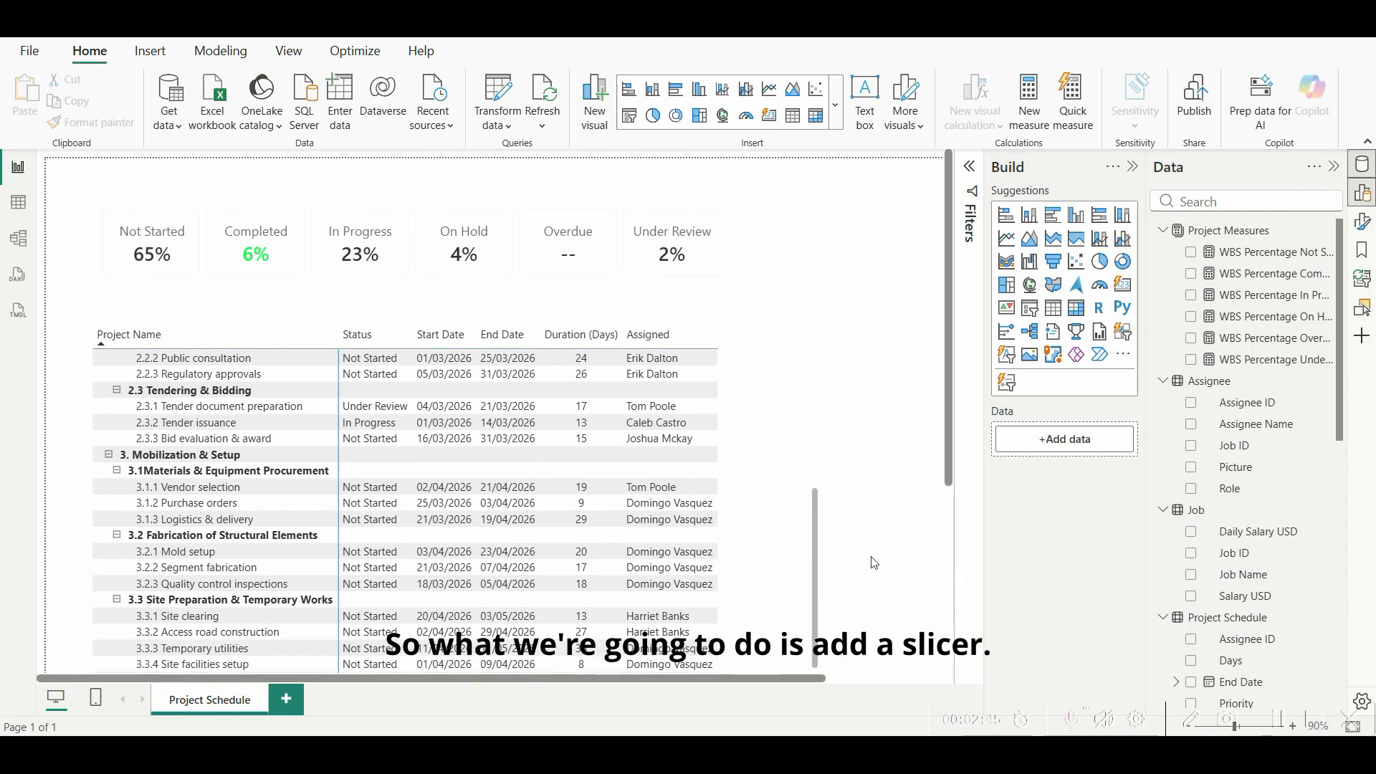
pyautogui.scroll(8, 801, 416)
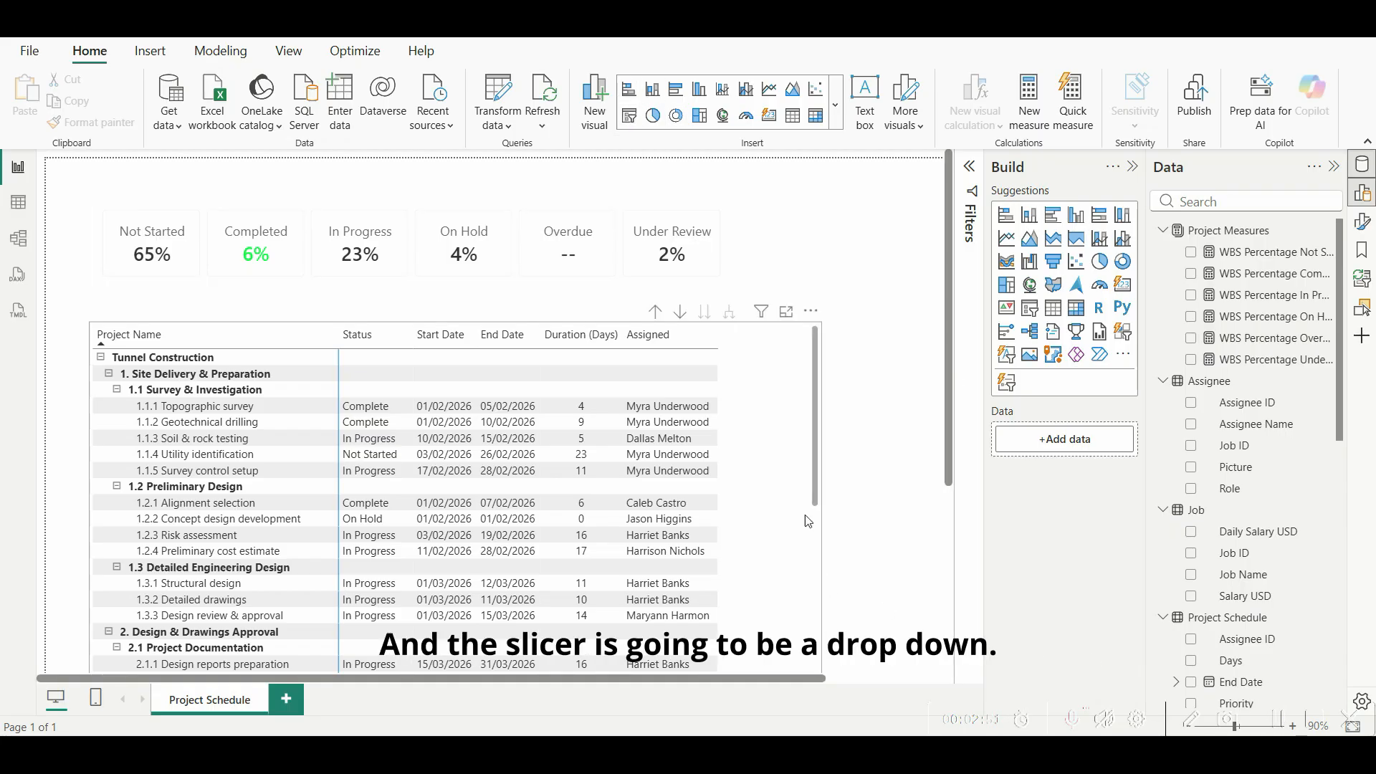
pyautogui.click(629, 115)
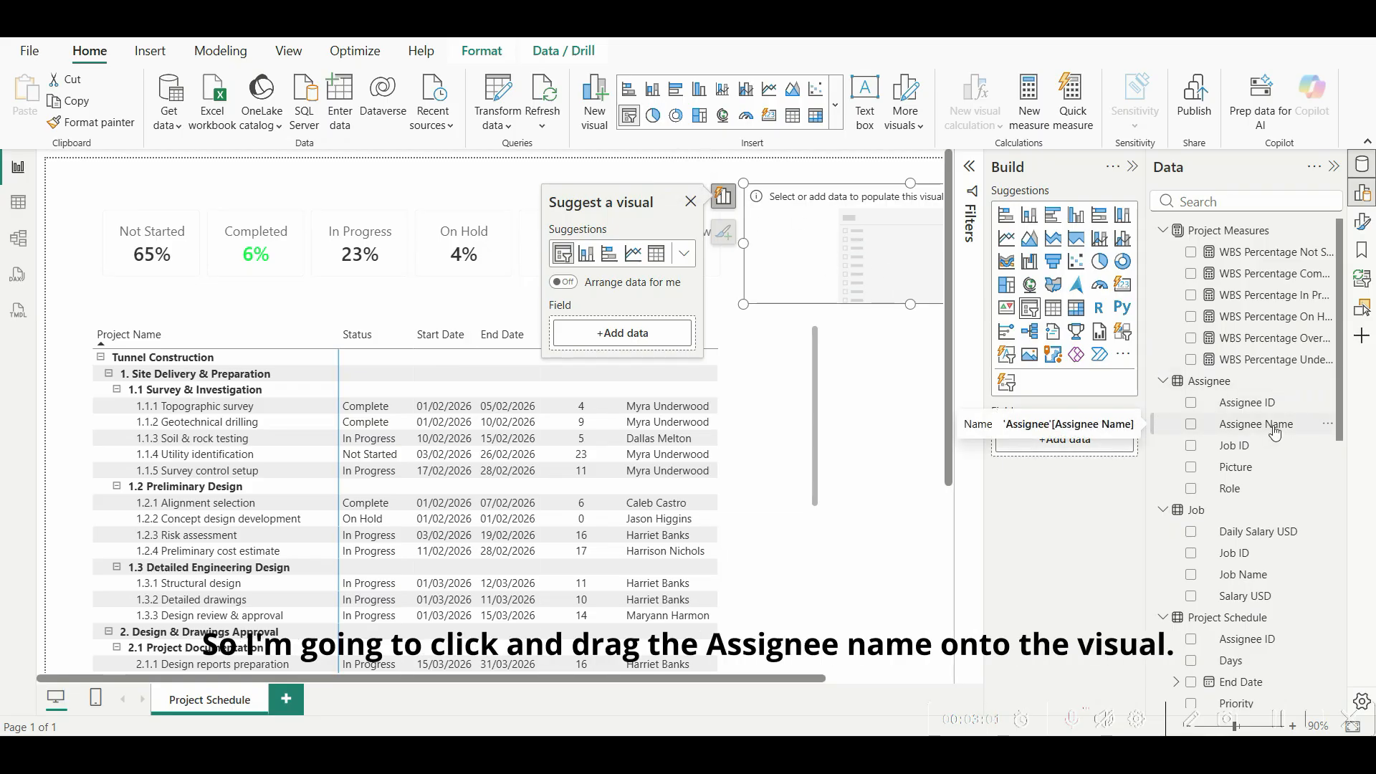
pyautogui.moveTo(1273, 429); pyautogui.dragTo(862, 258)
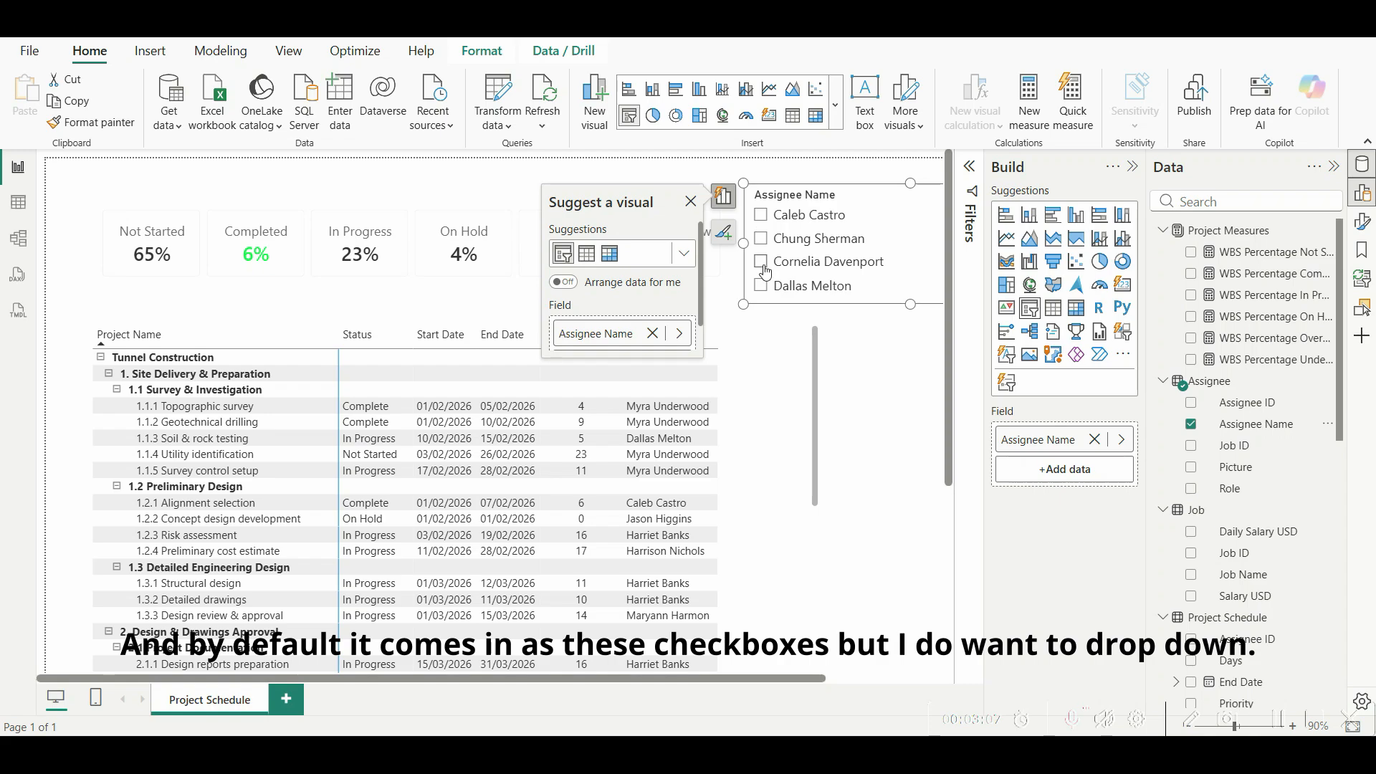
# Step: Change the Assignee Name slicer's style to Dropdown in its slicer settings
pyautogui.click(1362, 224)
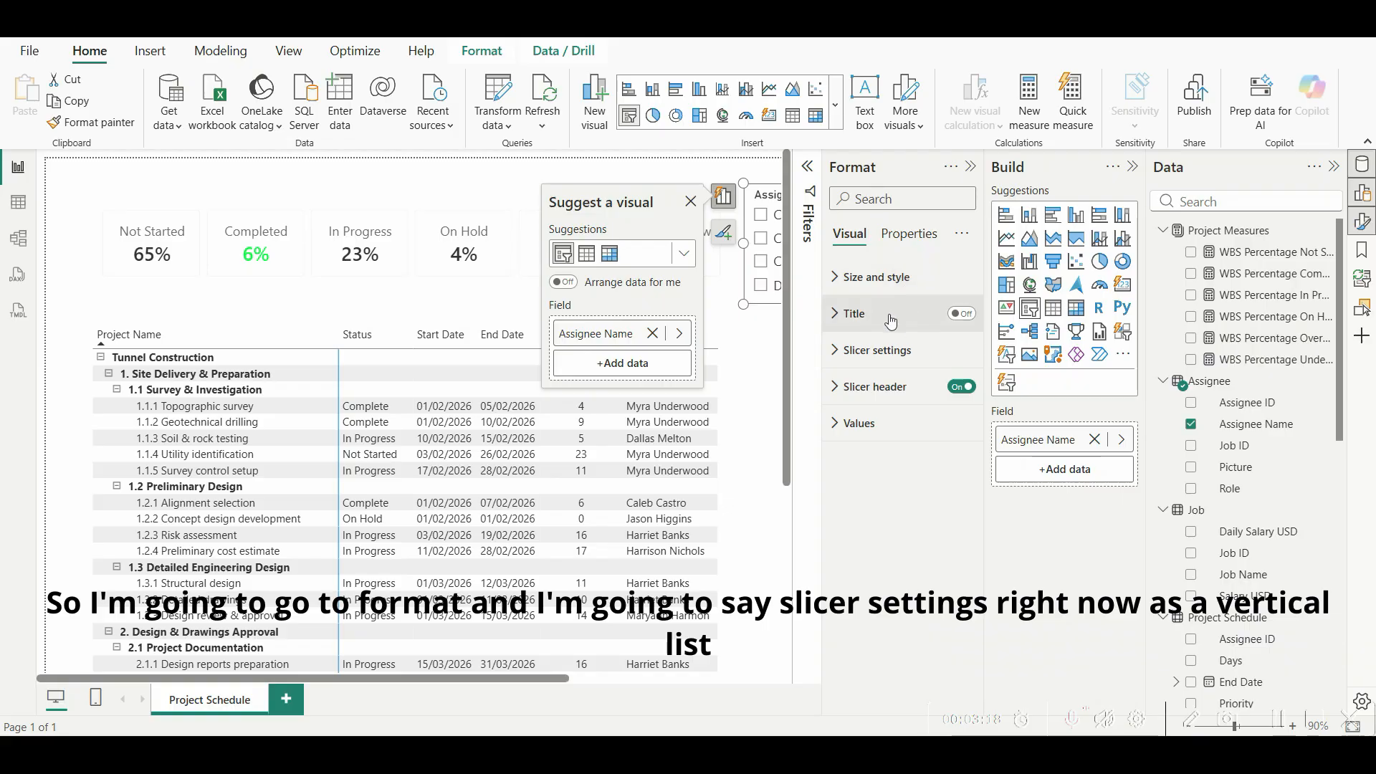
pyautogui.click(833, 357)
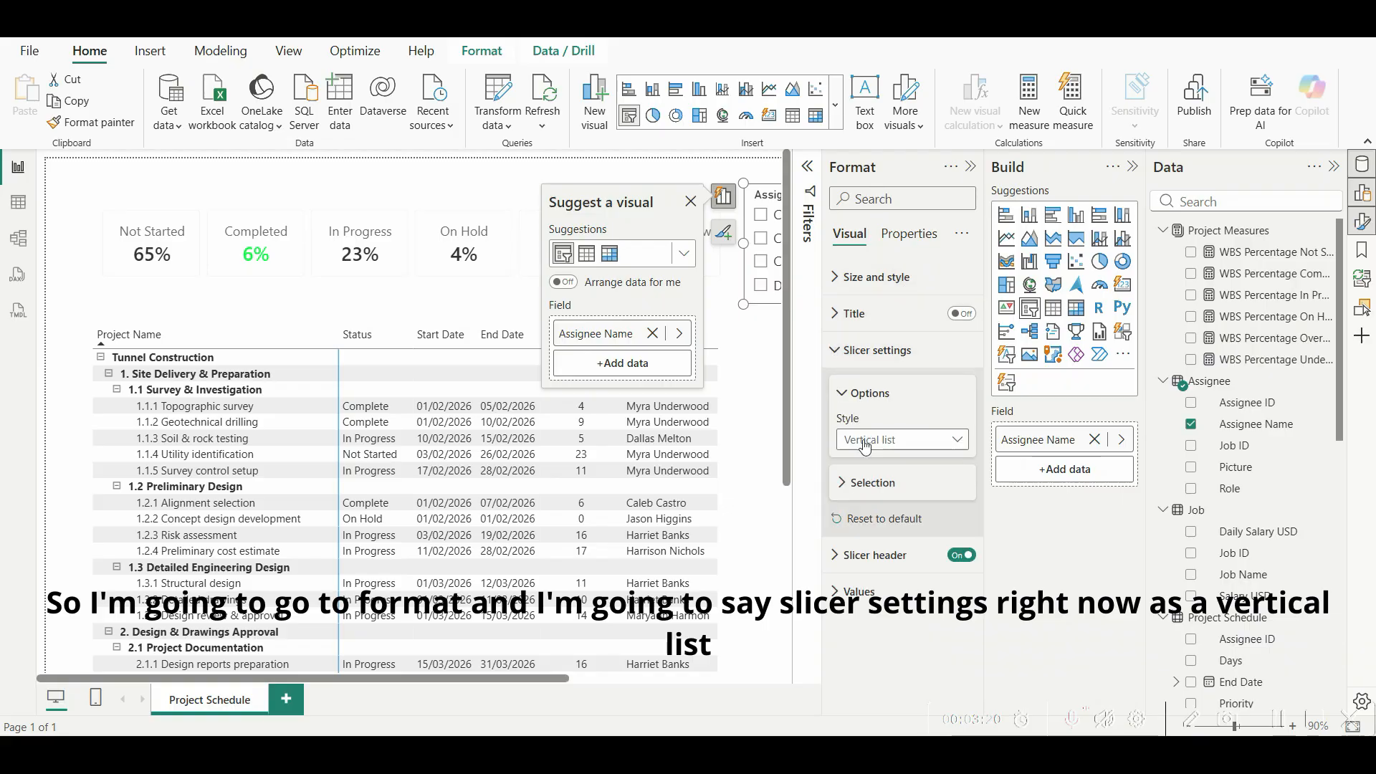
pyautogui.click(957, 441)
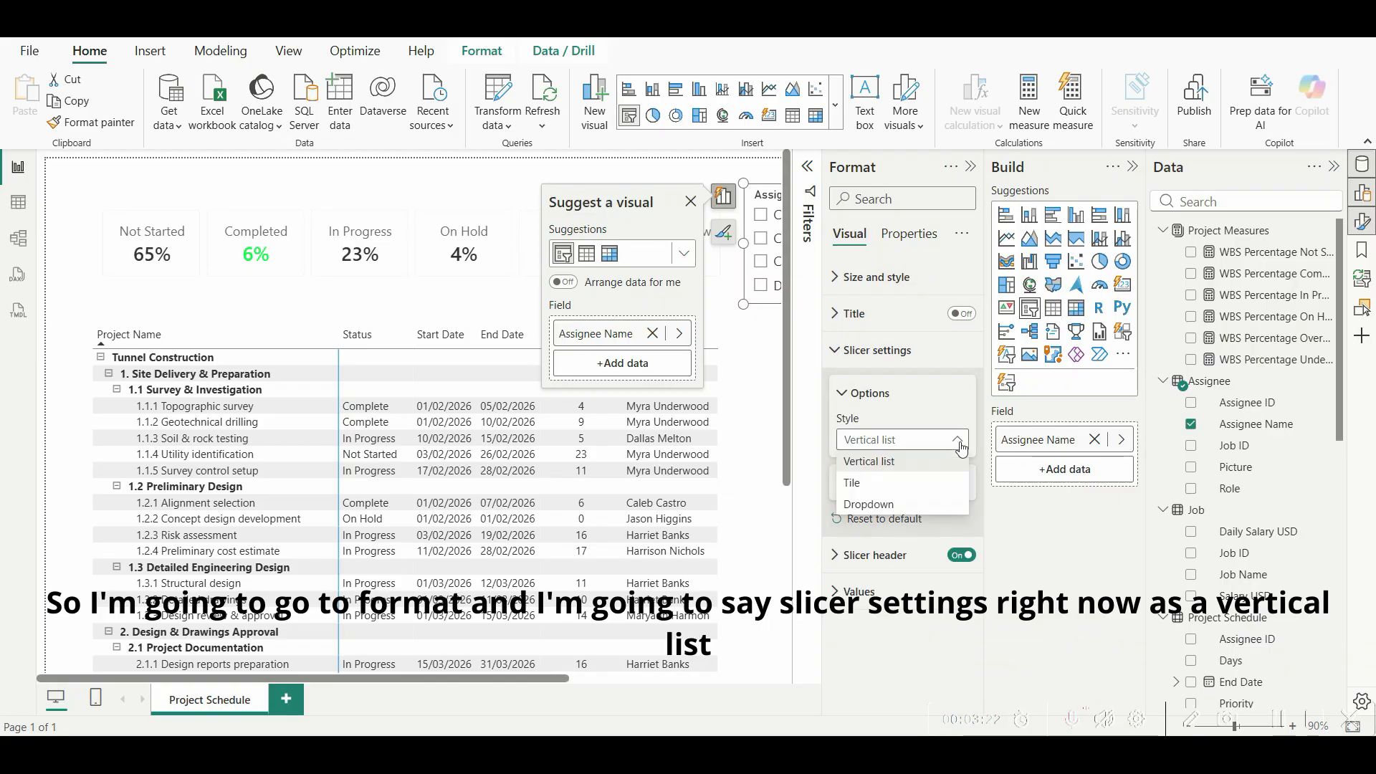
pyautogui.click(871, 502)
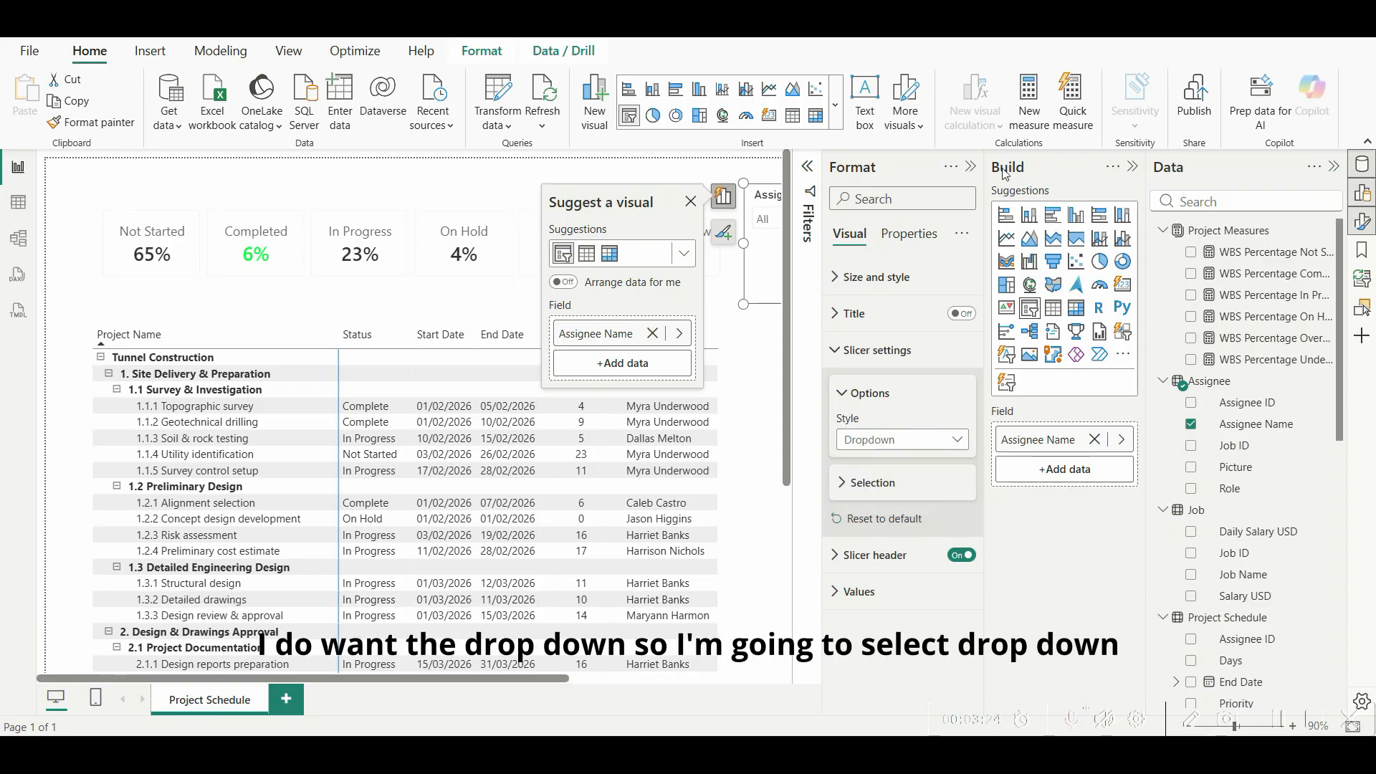
# Step: Make room on the canvas, shrink the Assignee Name slicer and shift it slightly down beside the Under Review card
pyautogui.click(972, 169)
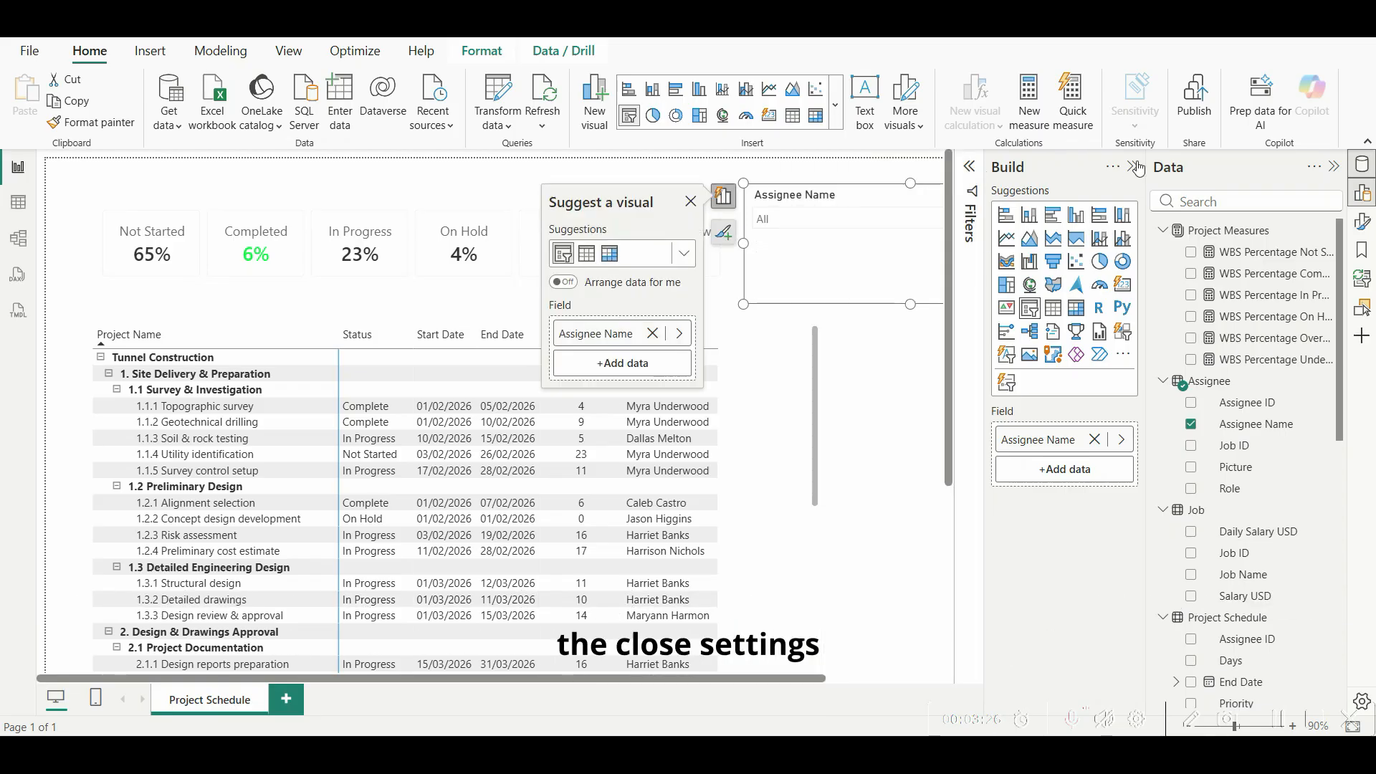
pyautogui.click(1131, 167)
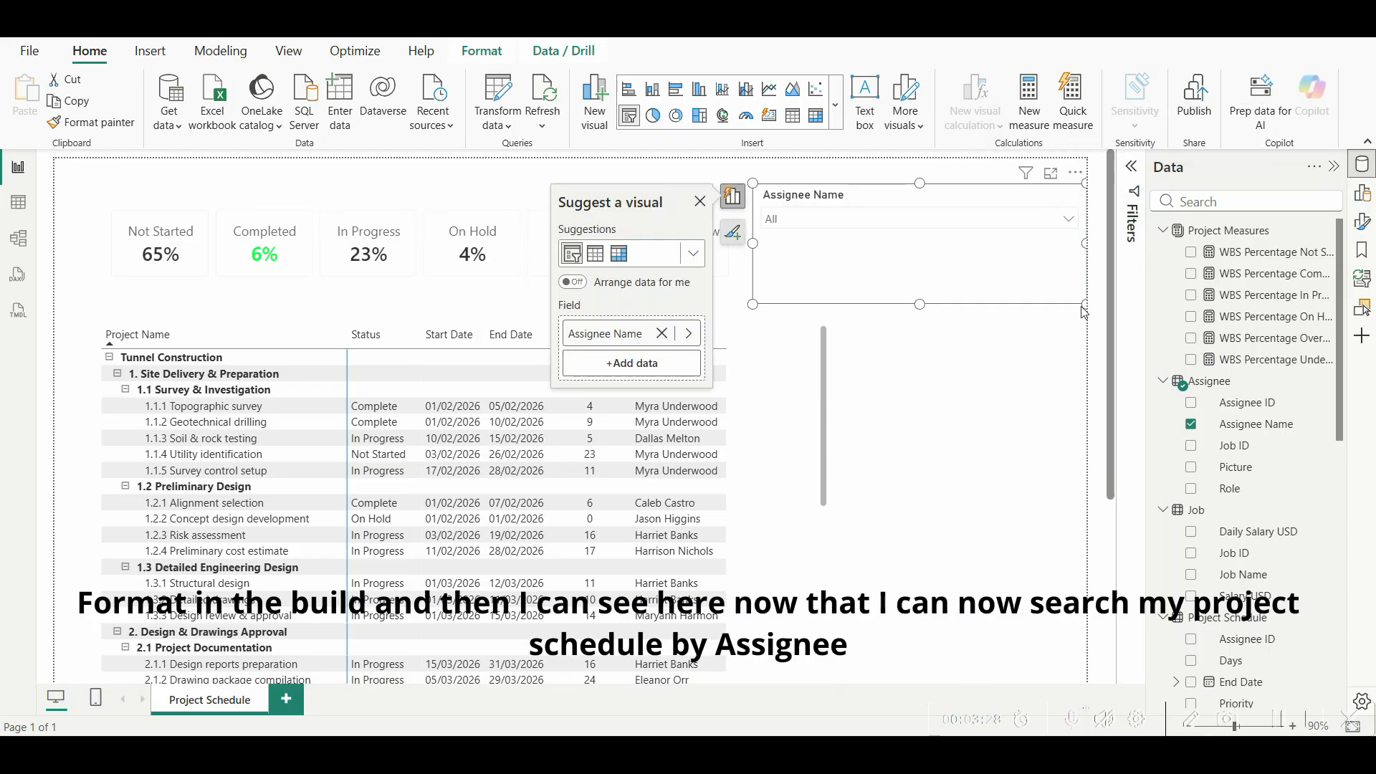
pyautogui.moveTo(1084, 308); pyautogui.dragTo(924, 261)
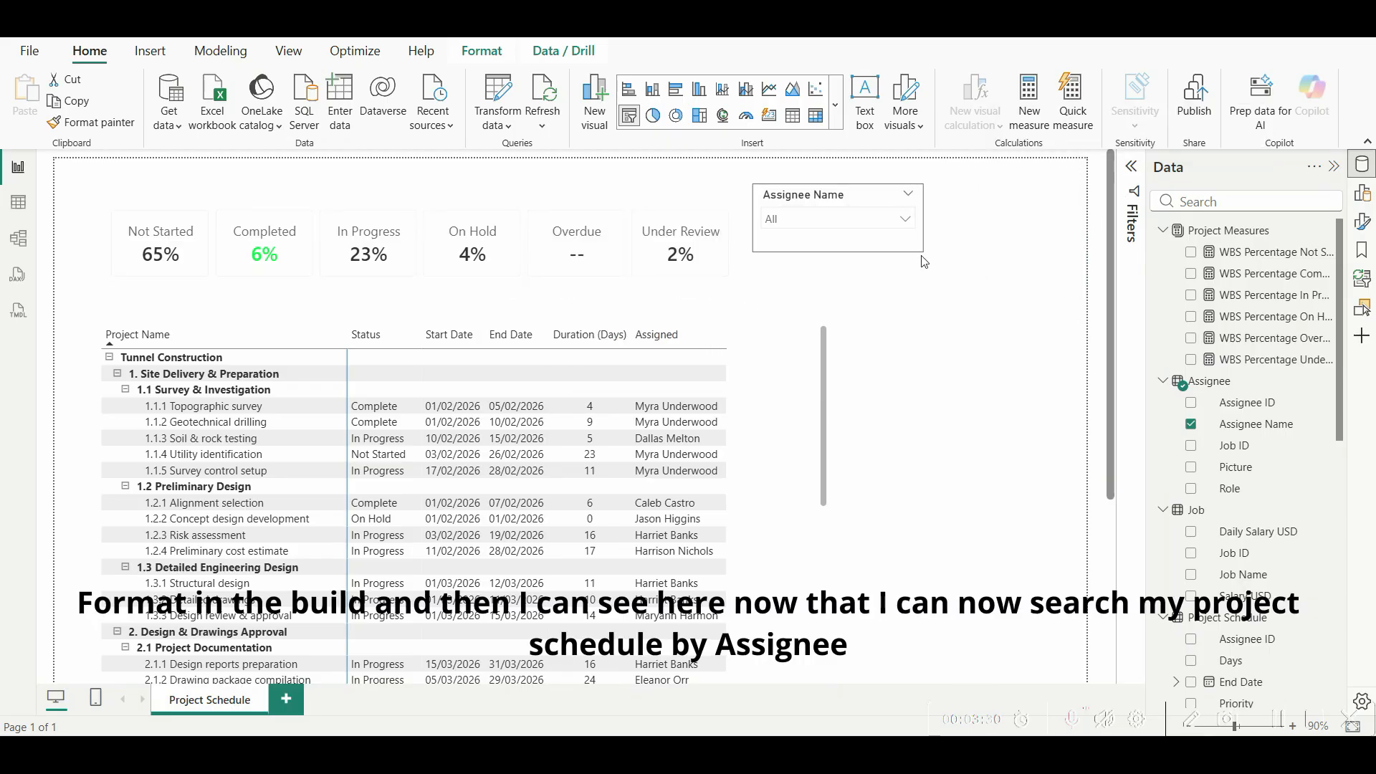
pyautogui.moveTo(858, 203); pyautogui.dragTo(859, 225)
# Step: Filter the schedule to the fourth assignee in the slicer, dismiss the visual suggestions, and switch the filter to the sixth assignee
pyautogui.click(906, 243)
pyautogui.click(791, 338)
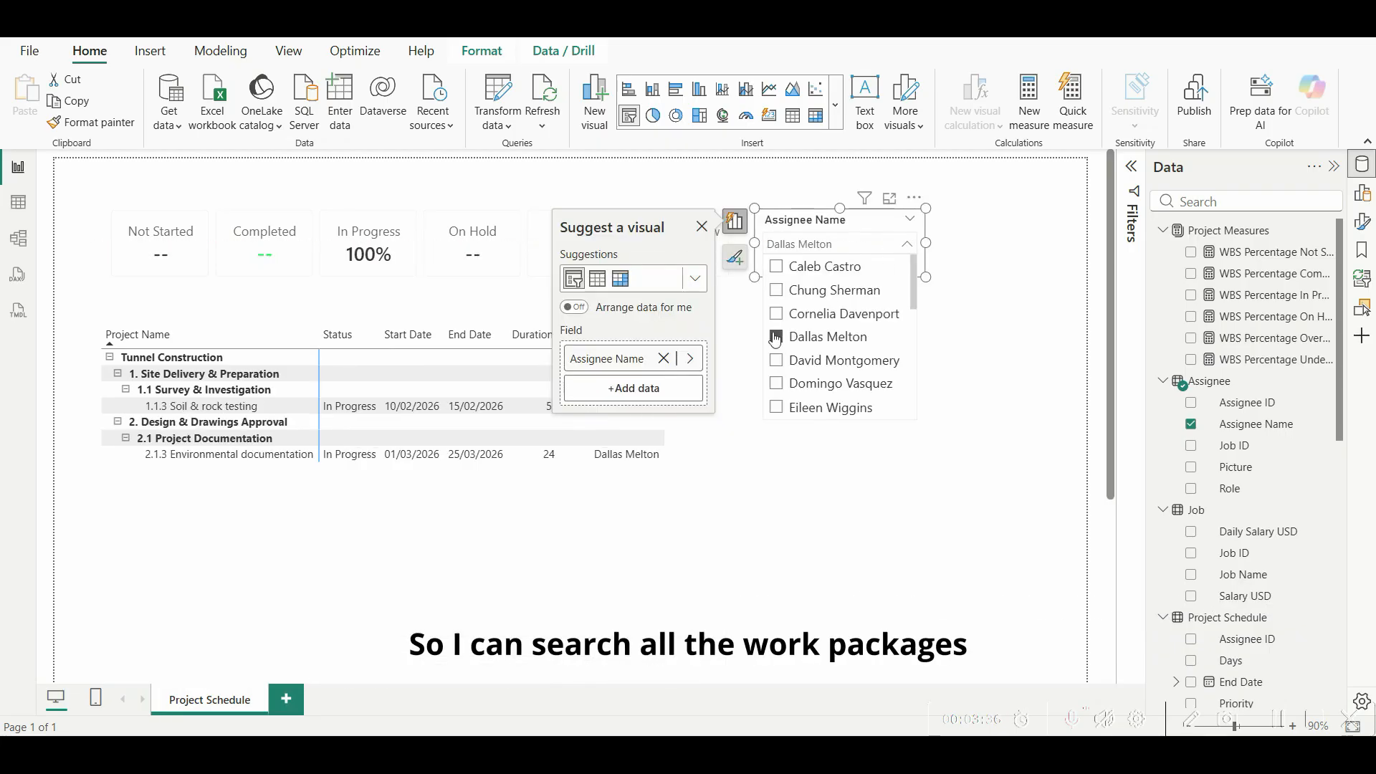
pyautogui.click(705, 228)
pyautogui.click(703, 226)
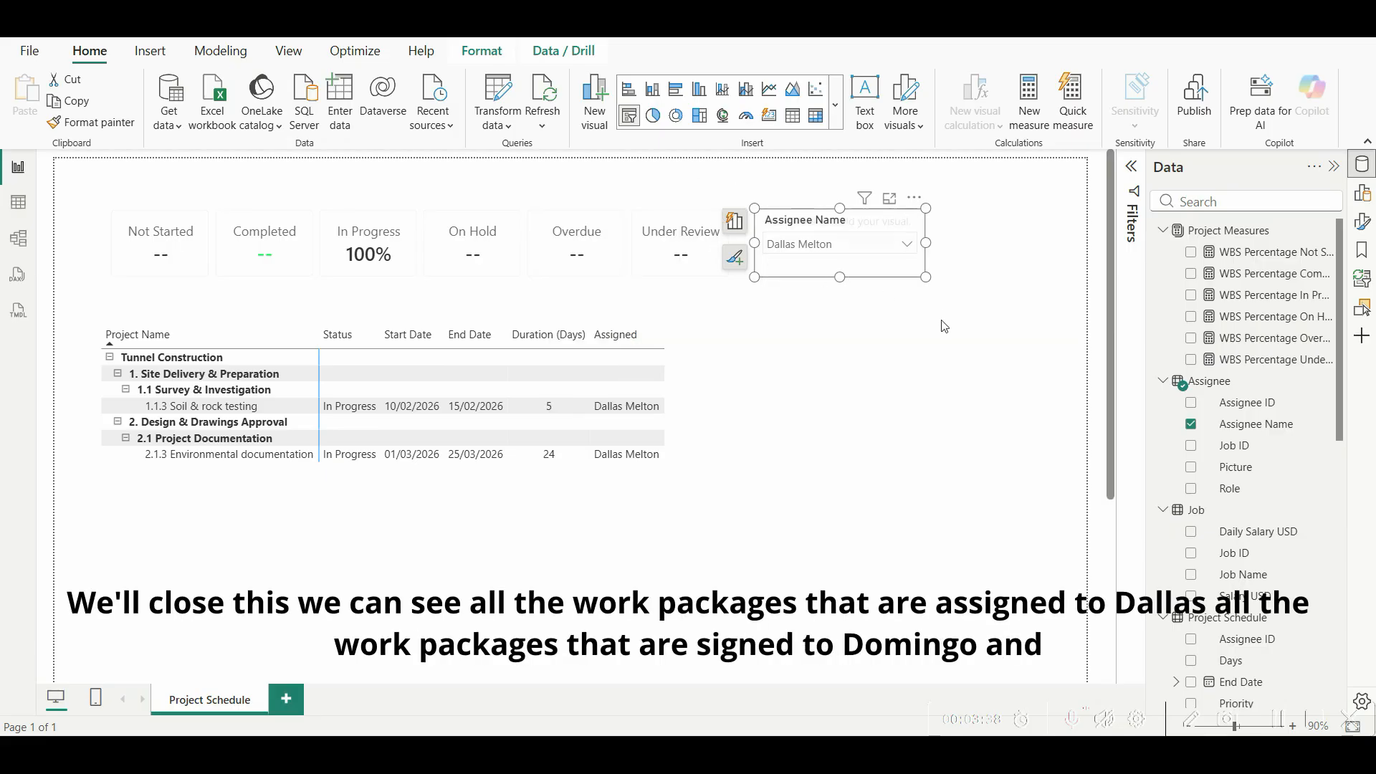
pyautogui.click(906, 246)
pyautogui.click(778, 385)
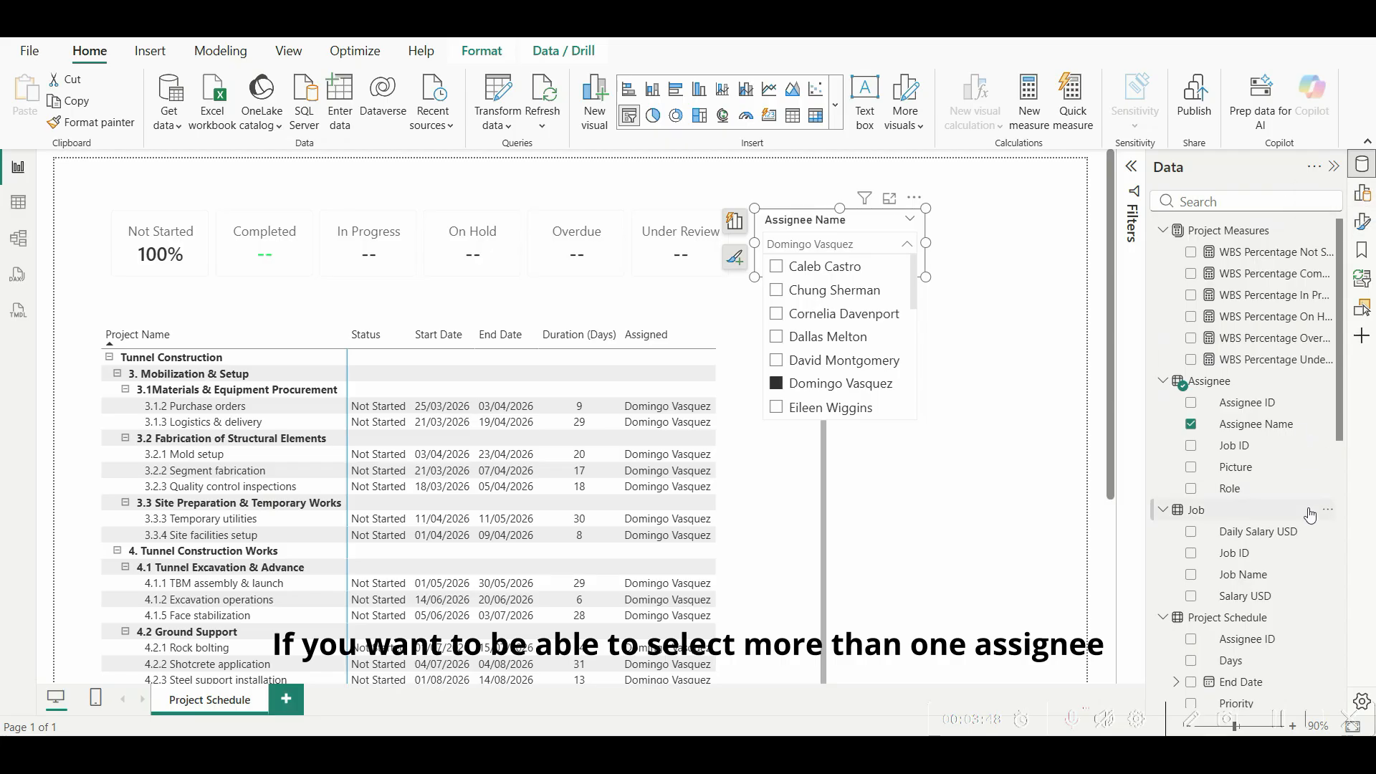
pyautogui.click(1278, 720)
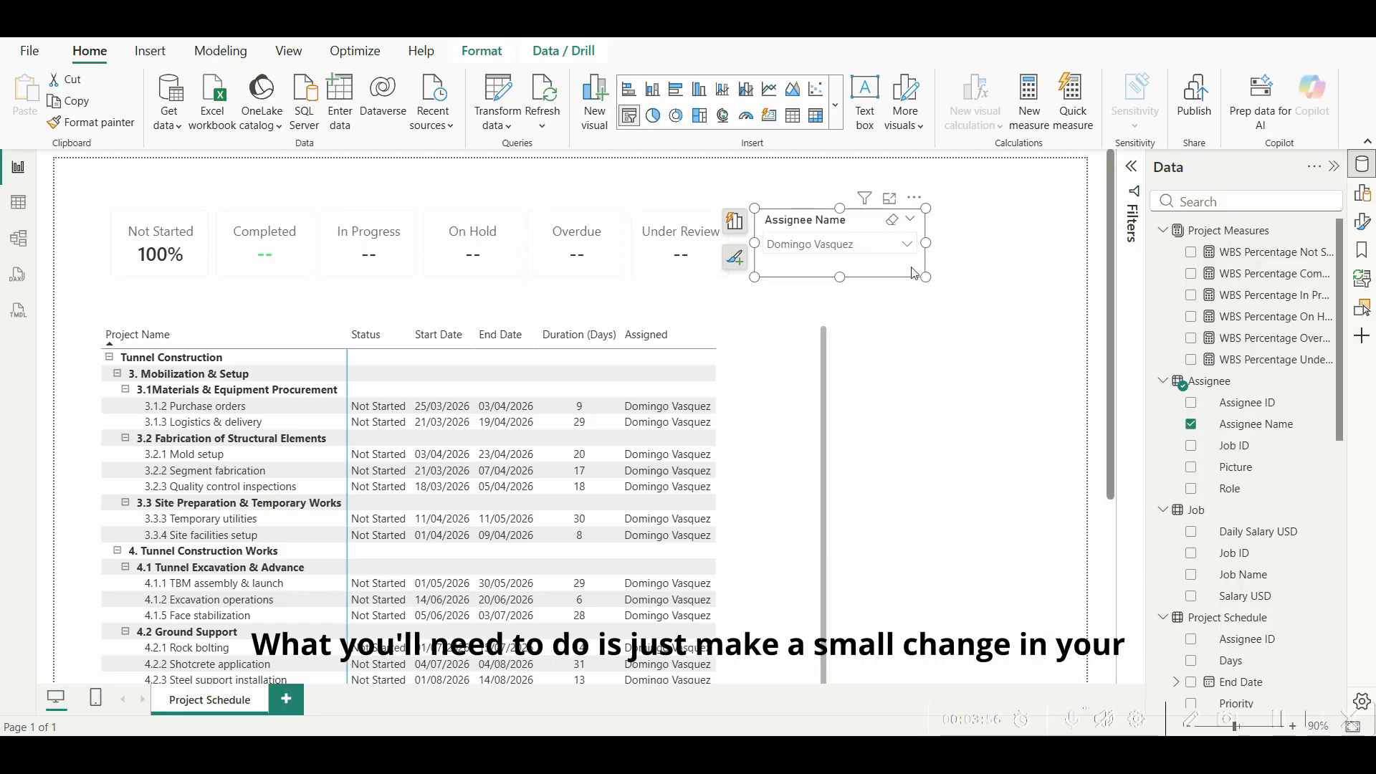
# Step: Turn off multi-select with Ctrl in the Assignee Name slicer's selection settings
pyautogui.click(1363, 224)
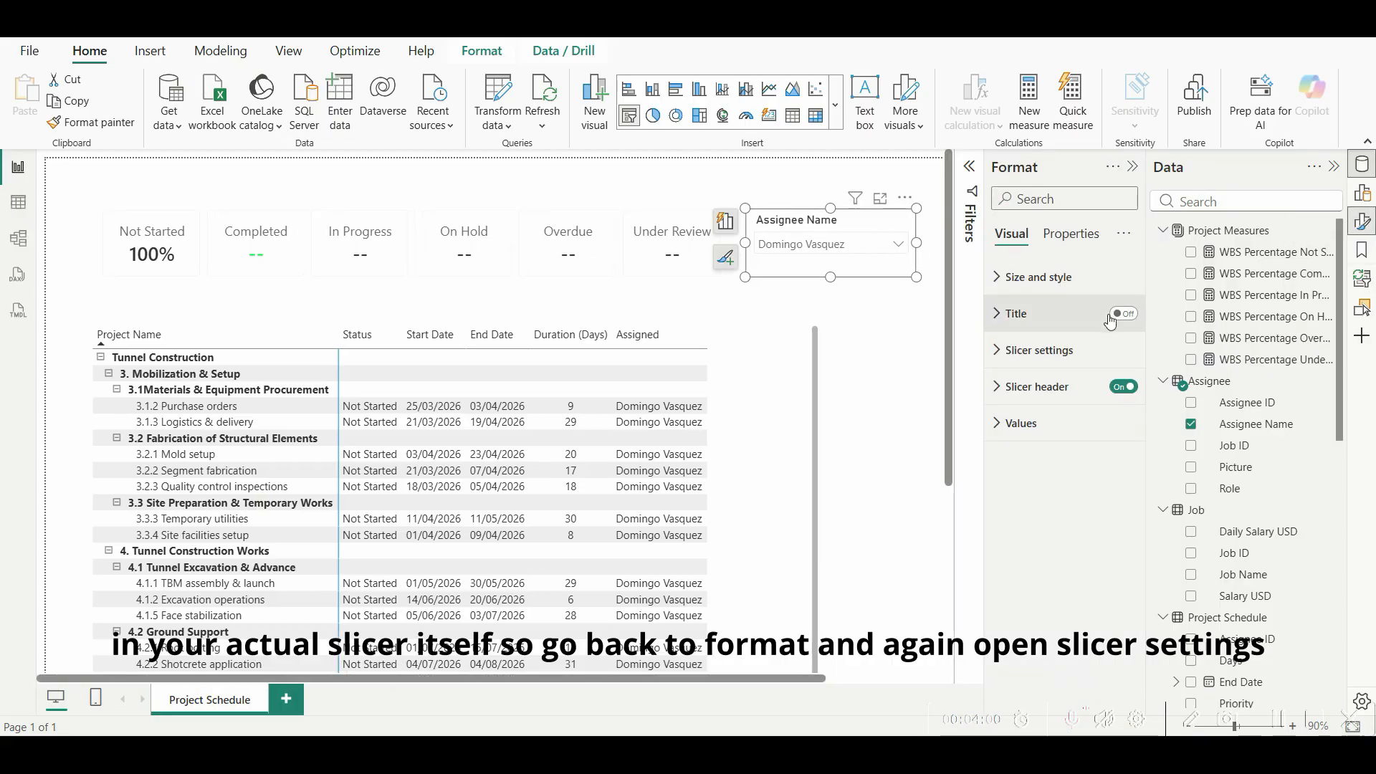
pyautogui.click(995, 352)
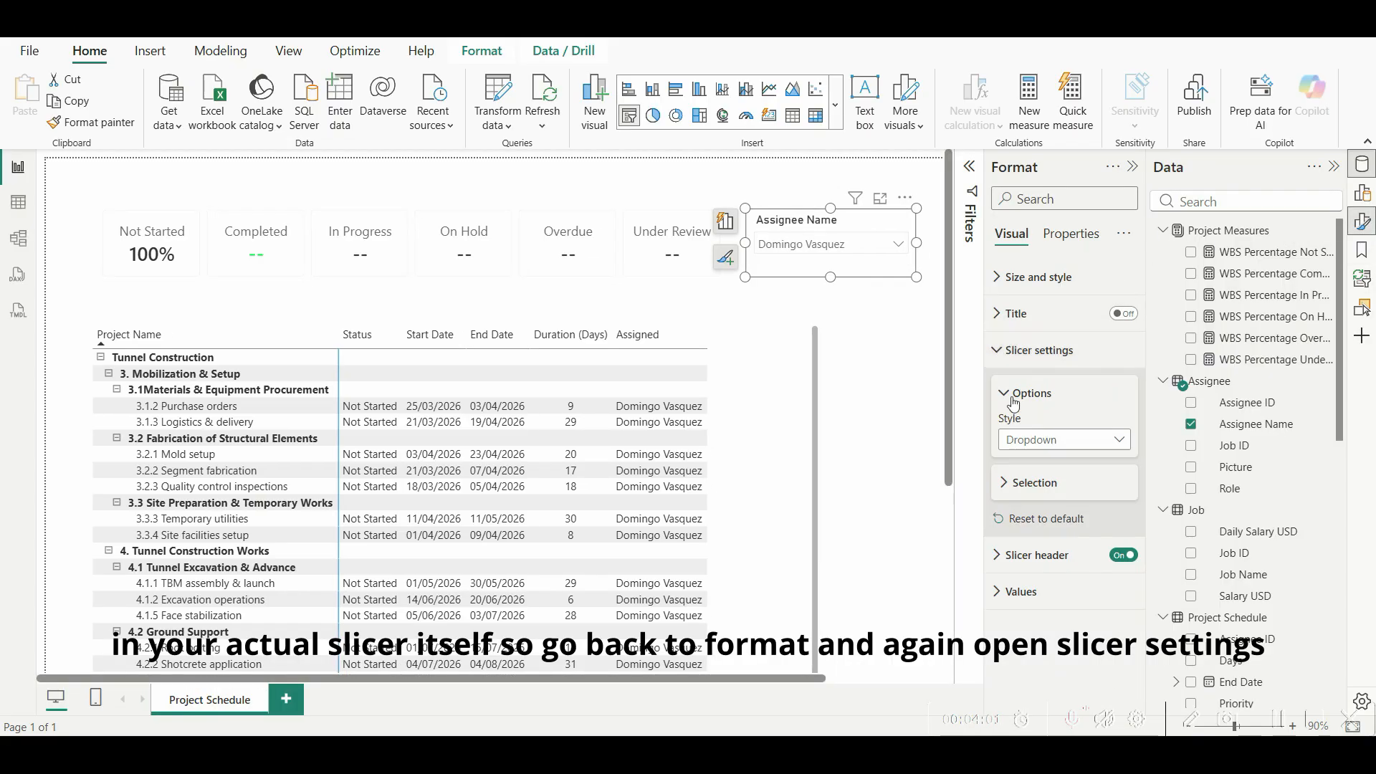
pyautogui.click(1001, 492)
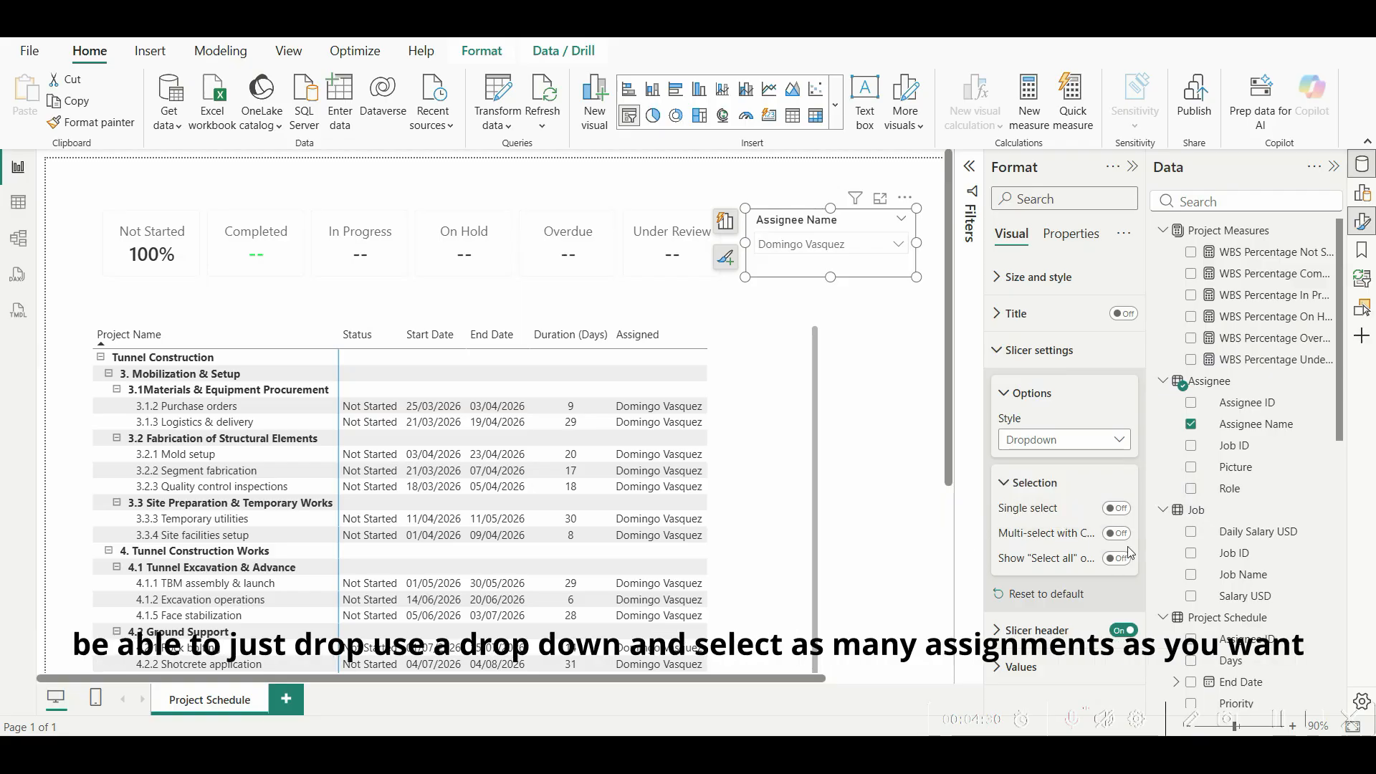
# Step: Add the fourth assignee to the slicer selection, clear both selected assignees, and deselect the slicer
pyautogui.click(896, 247)
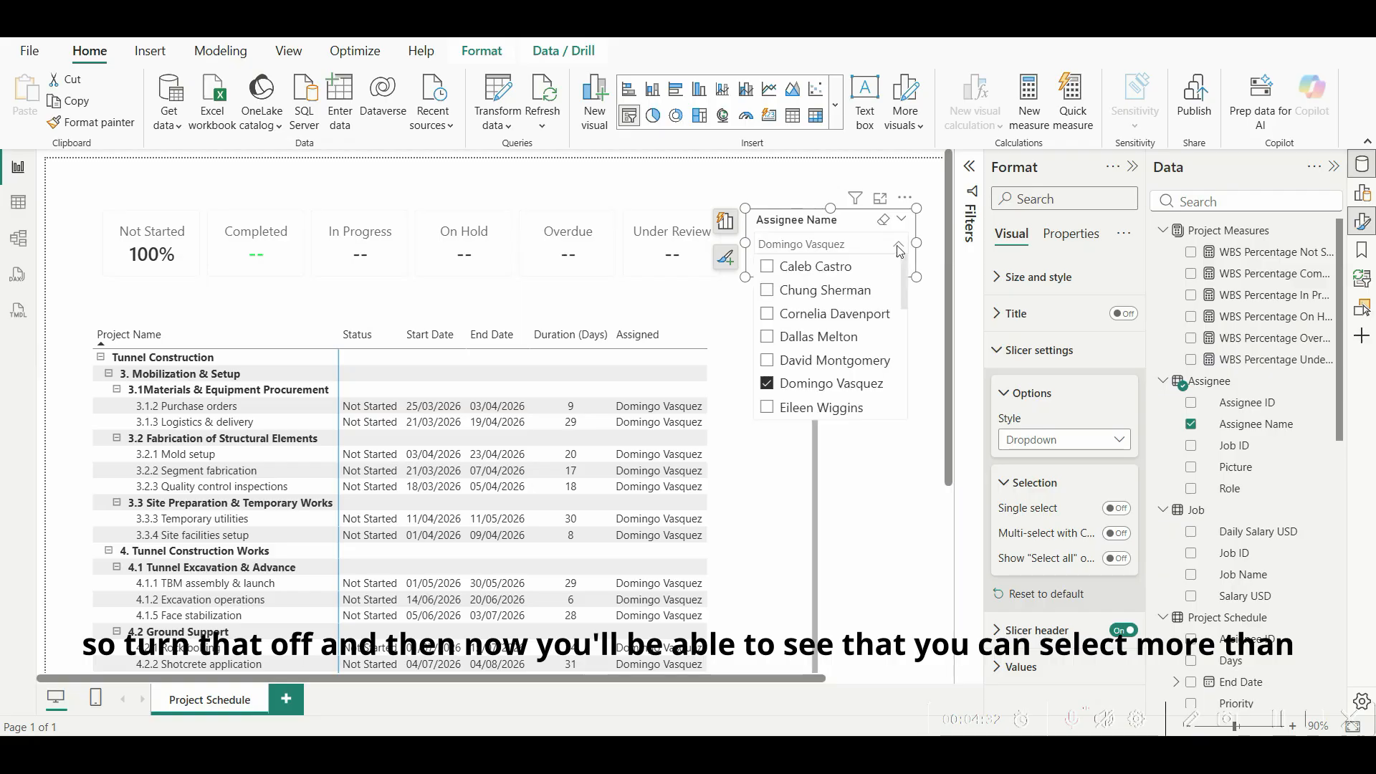
pyautogui.click(766, 338)
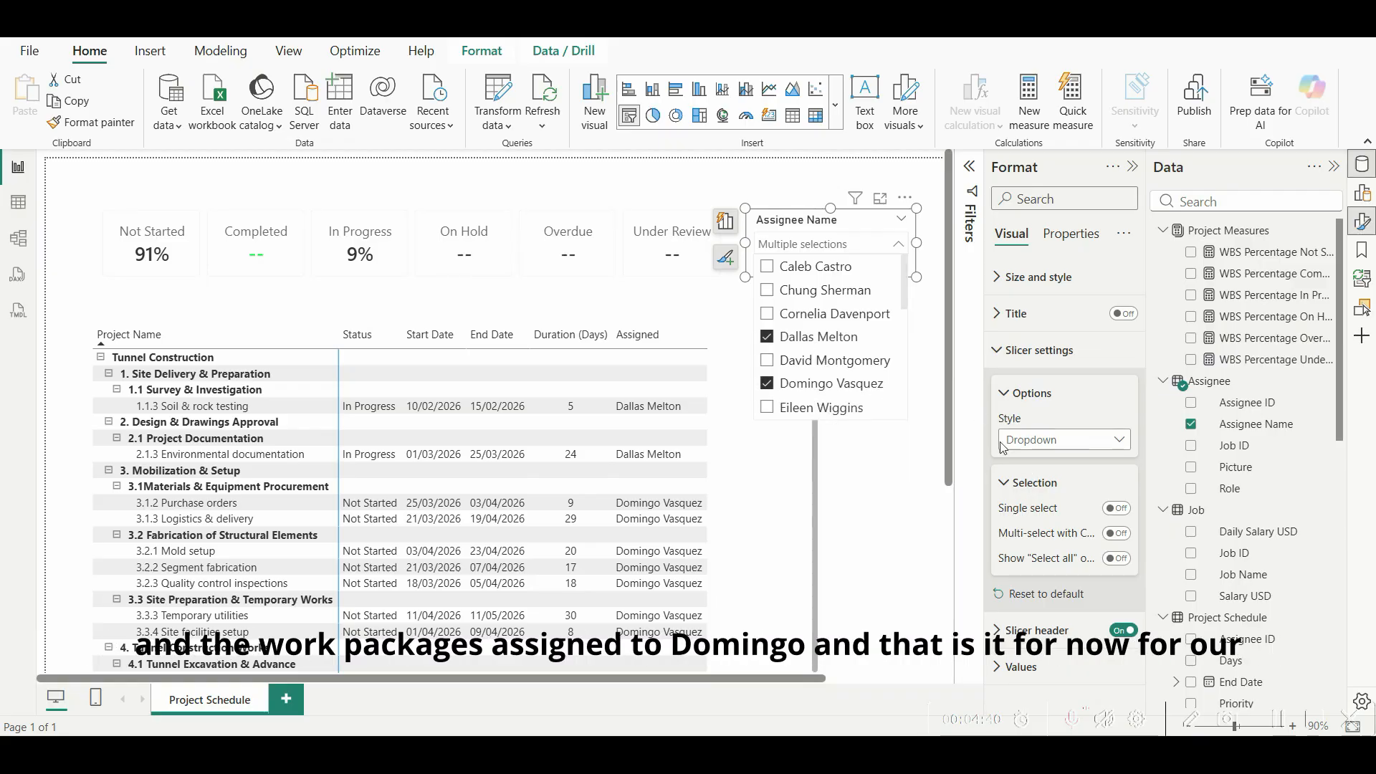
pyautogui.click(767, 384)
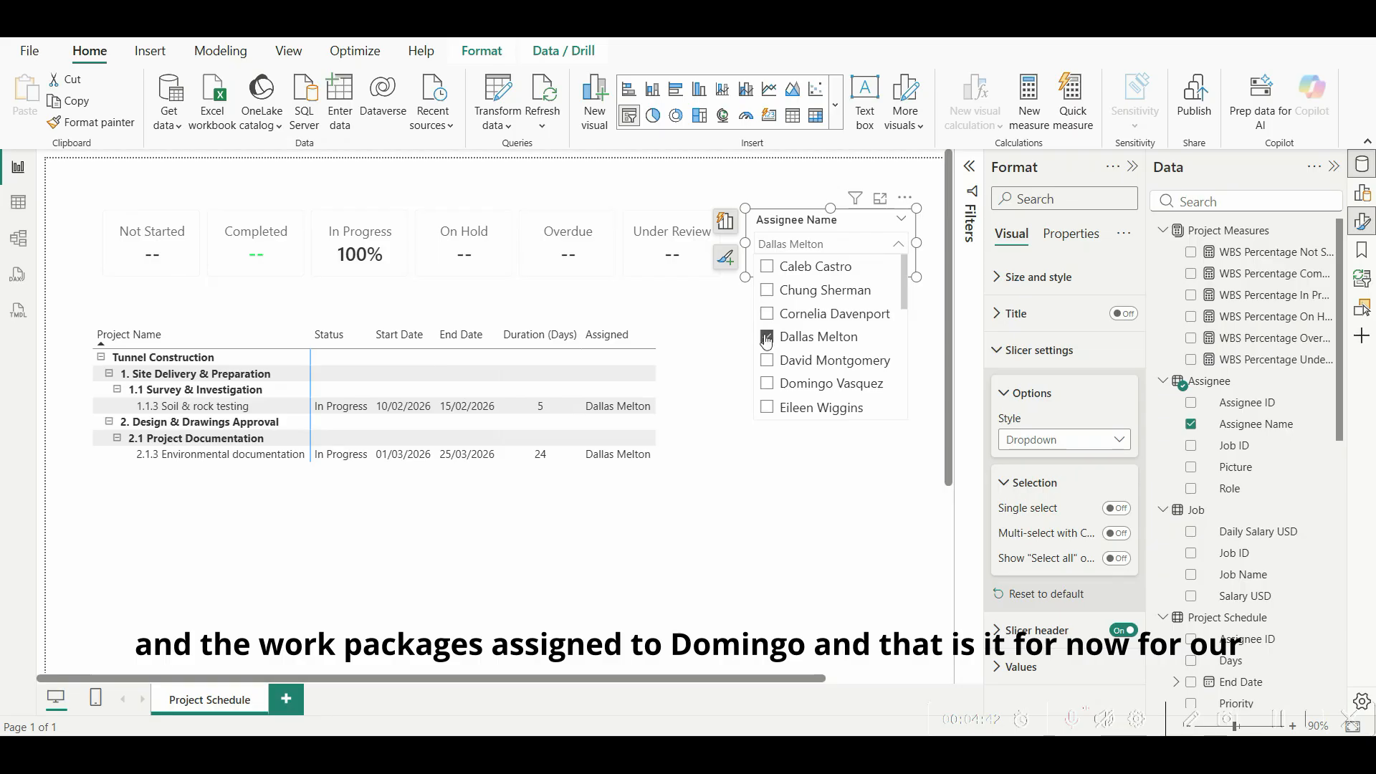
pyautogui.click(767, 337)
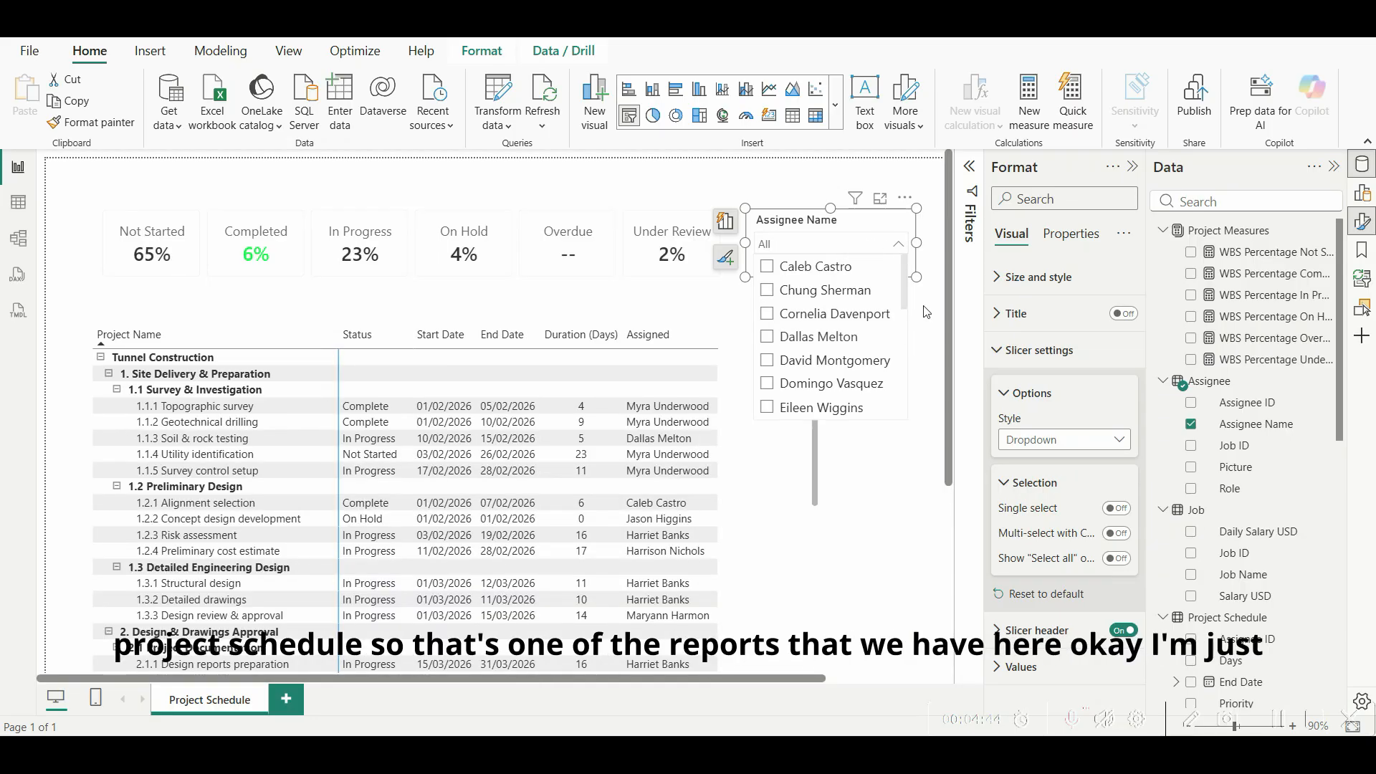
pyautogui.click(927, 313)
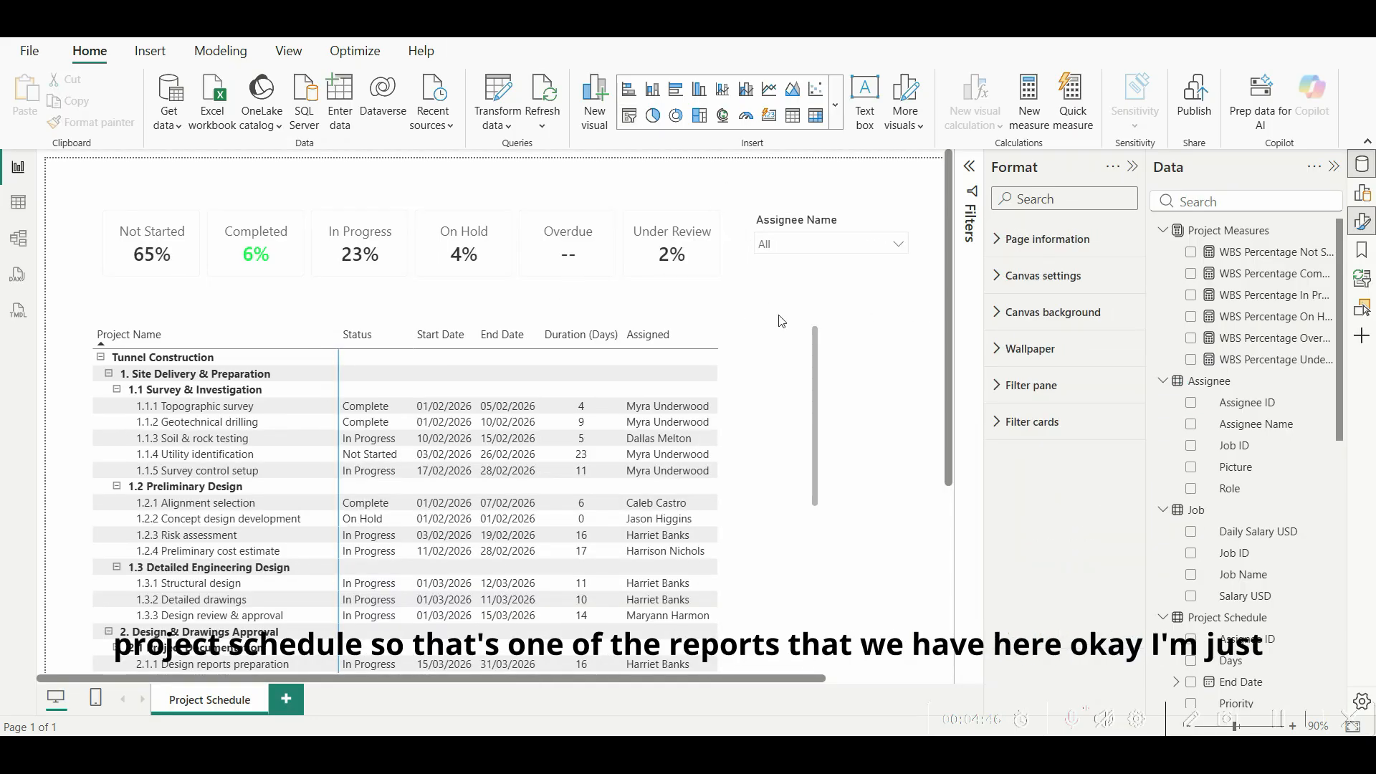
# Step: Zoom the report page out to 50% and look through the full length of the schedule matrix
pyautogui.scroll(-5, 850, 409)
pyautogui.scroll(5, 851, 412)
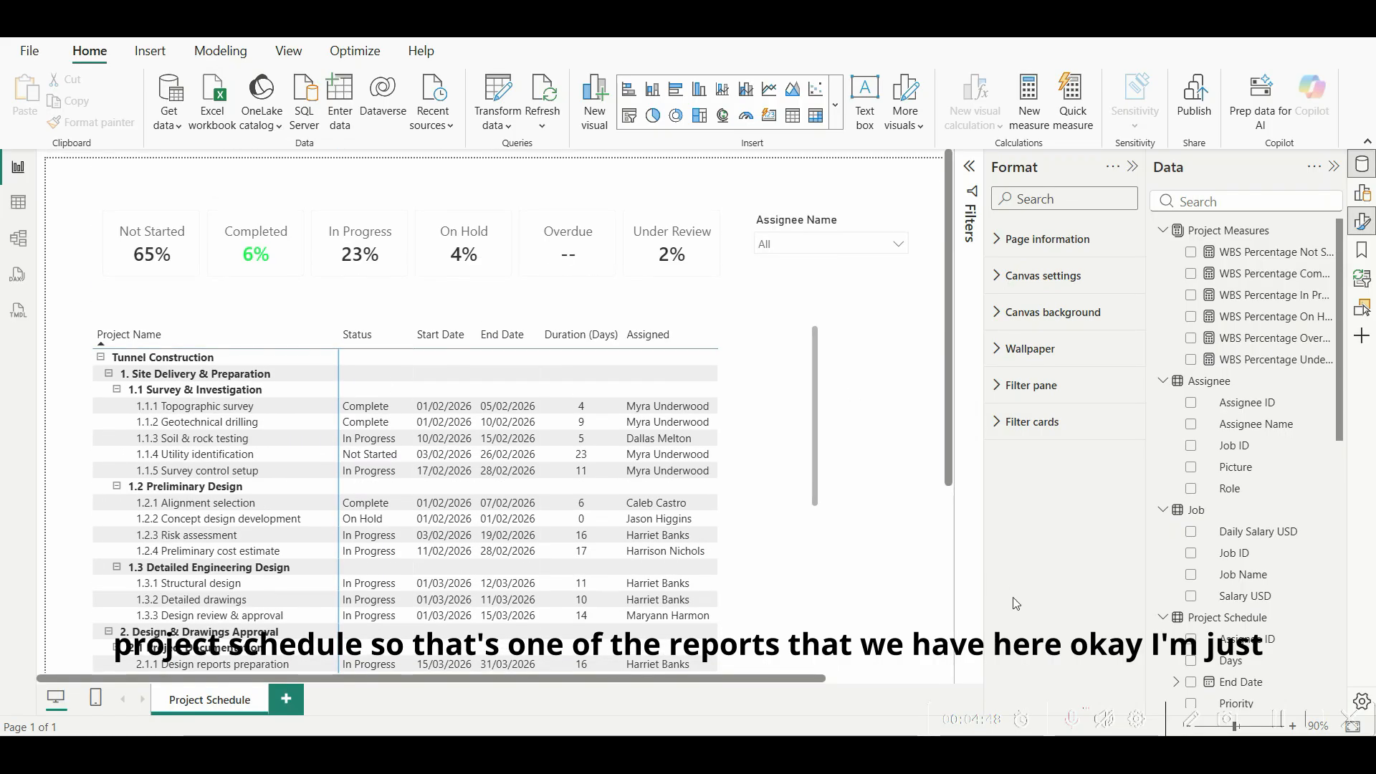
pyautogui.scroll(-2, 808, 487)
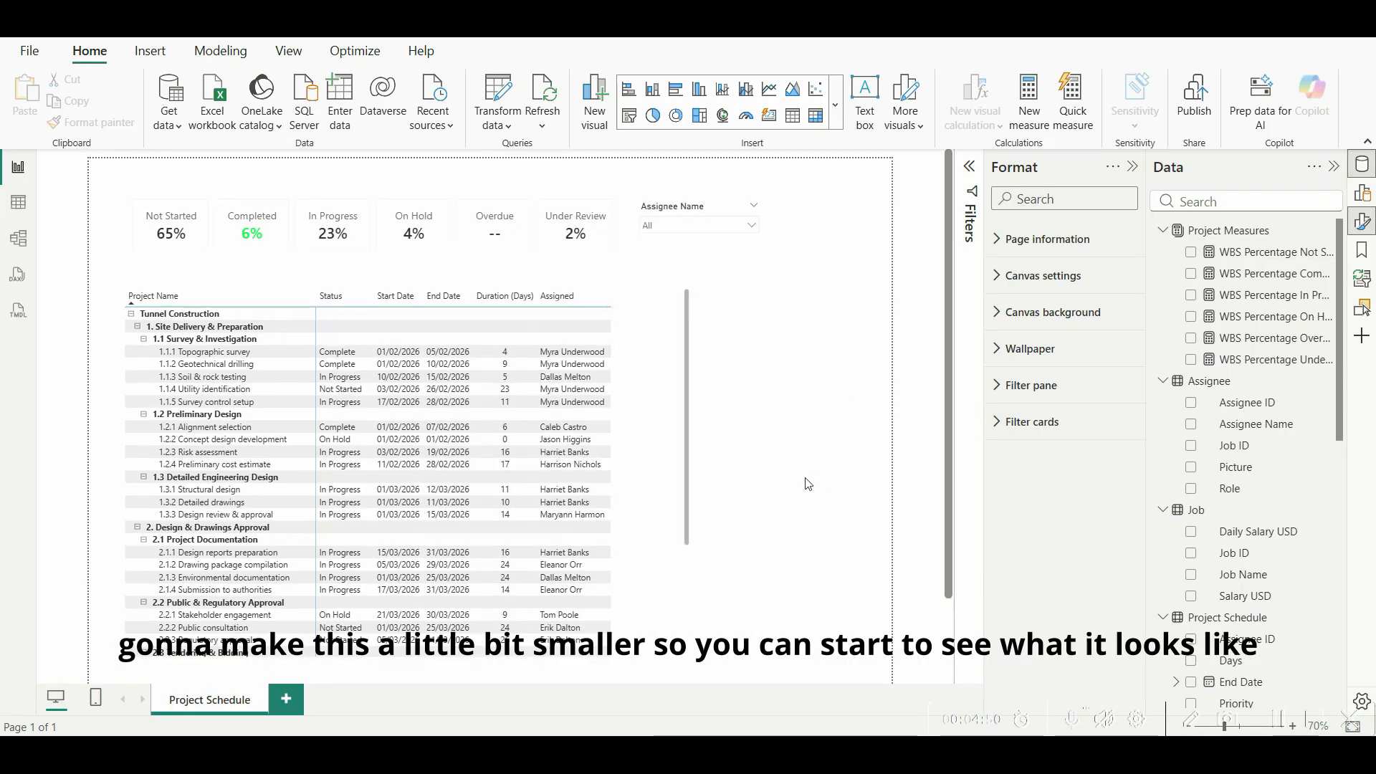
pyautogui.scroll(-2, 808, 484)
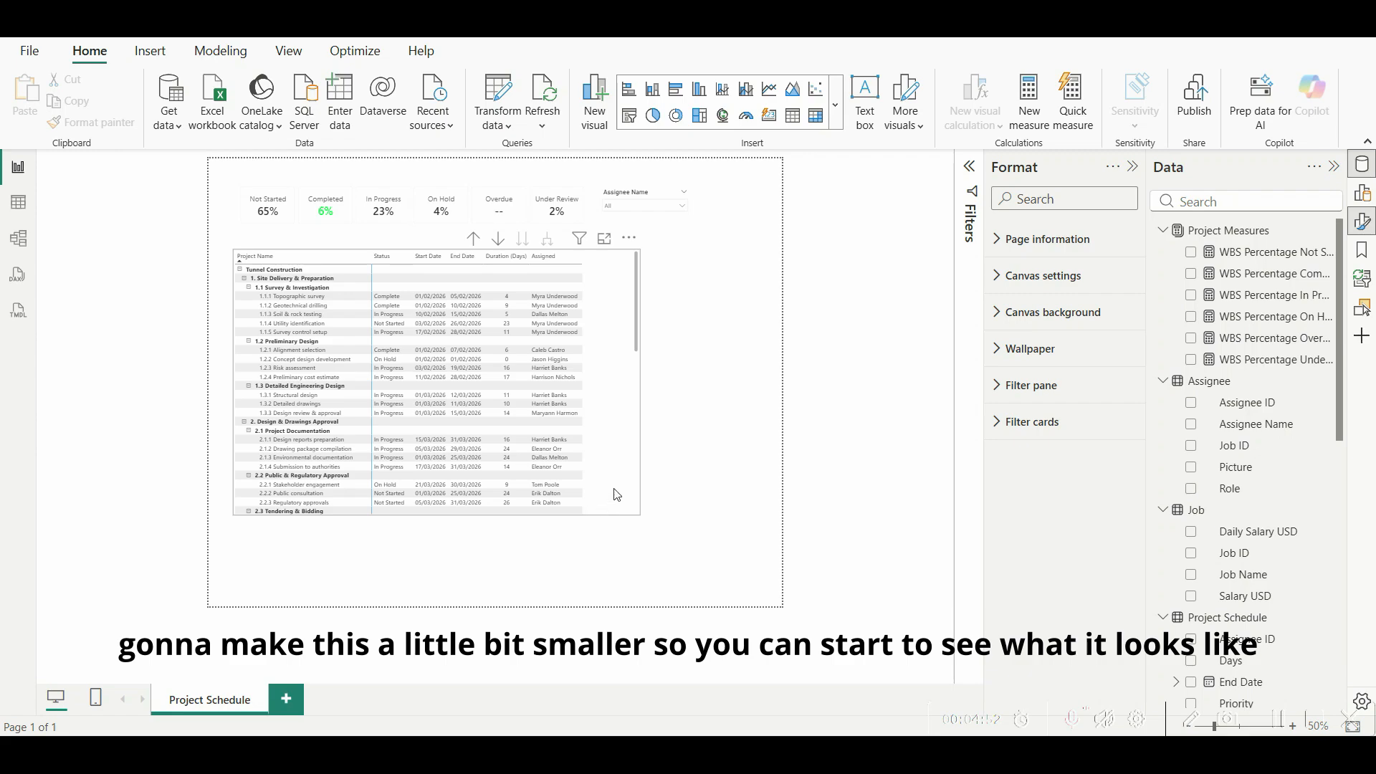
pyautogui.scroll(-10, 602, 454)
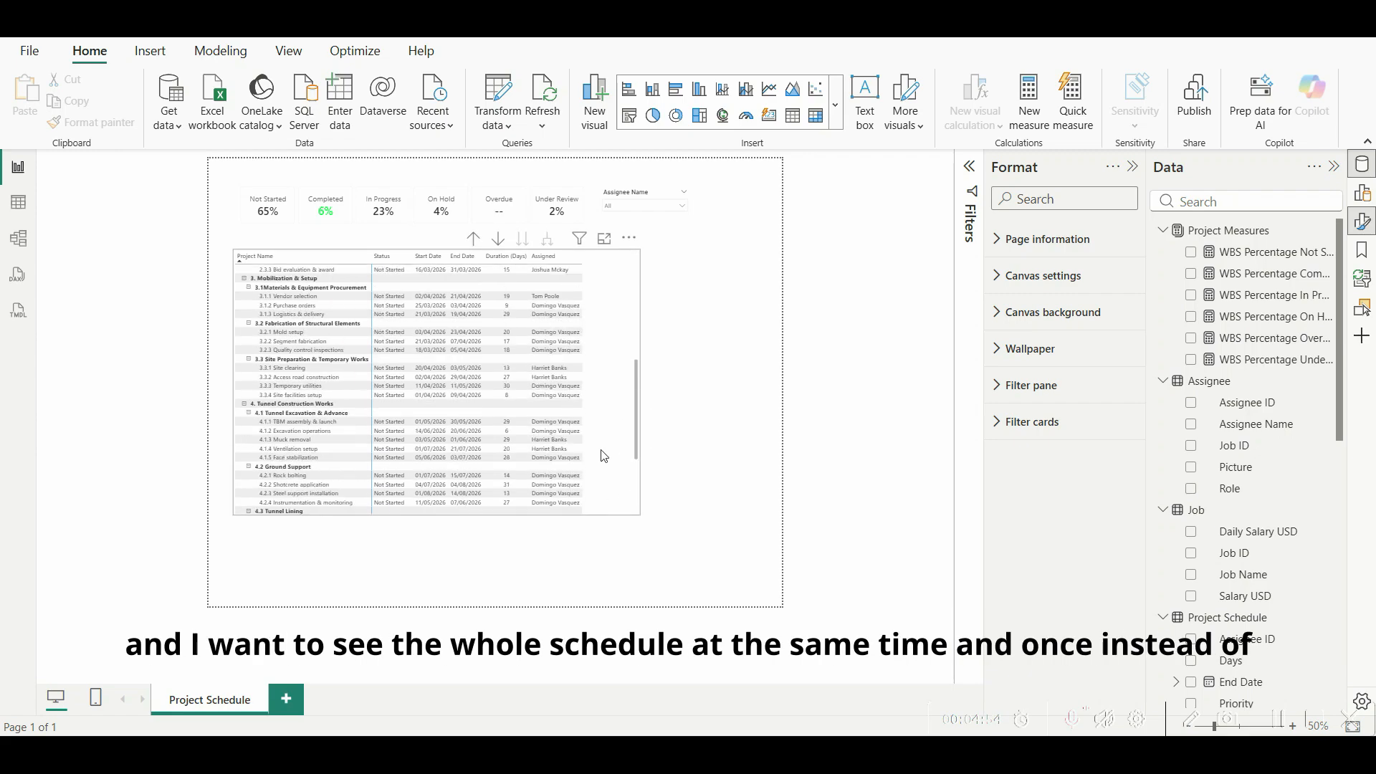
pyautogui.scroll(10, 595, 451)
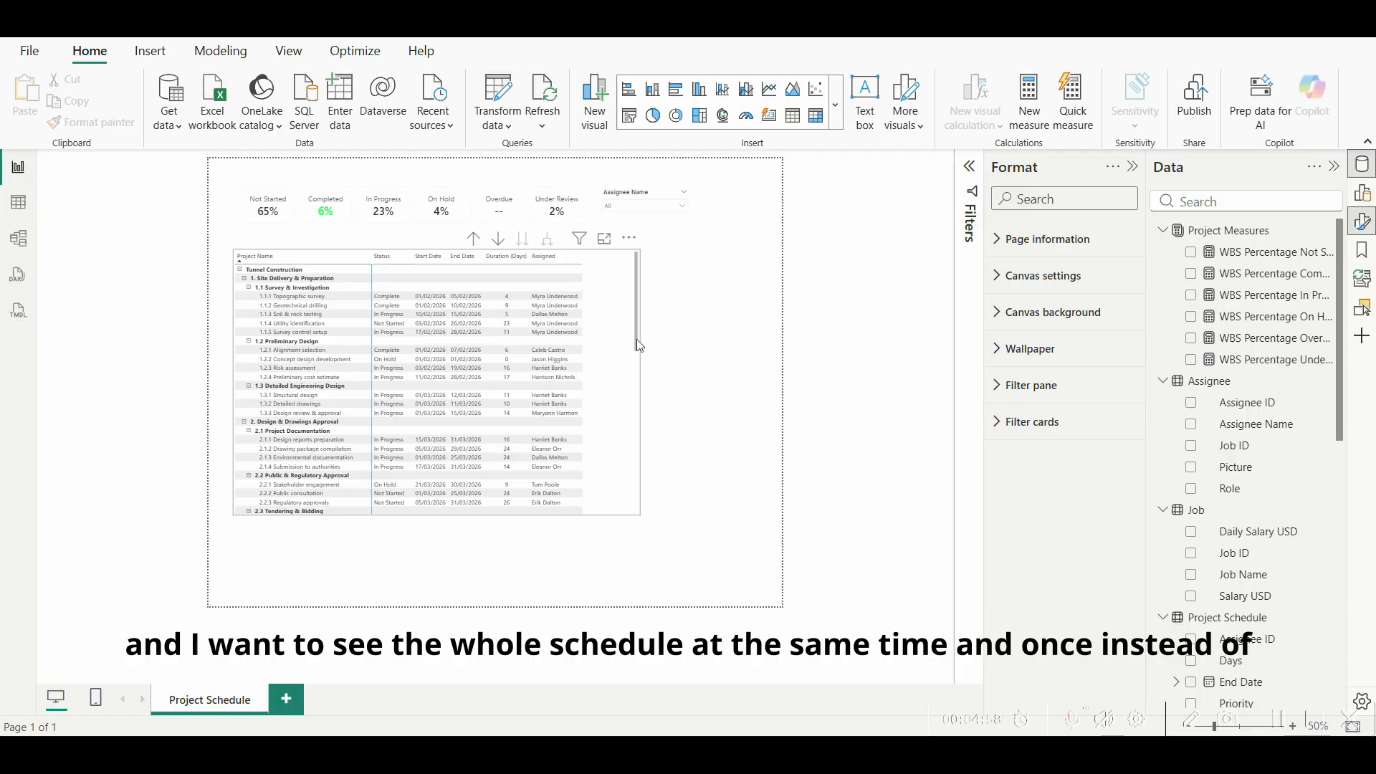
pyautogui.scroll(-10, 575, 372)
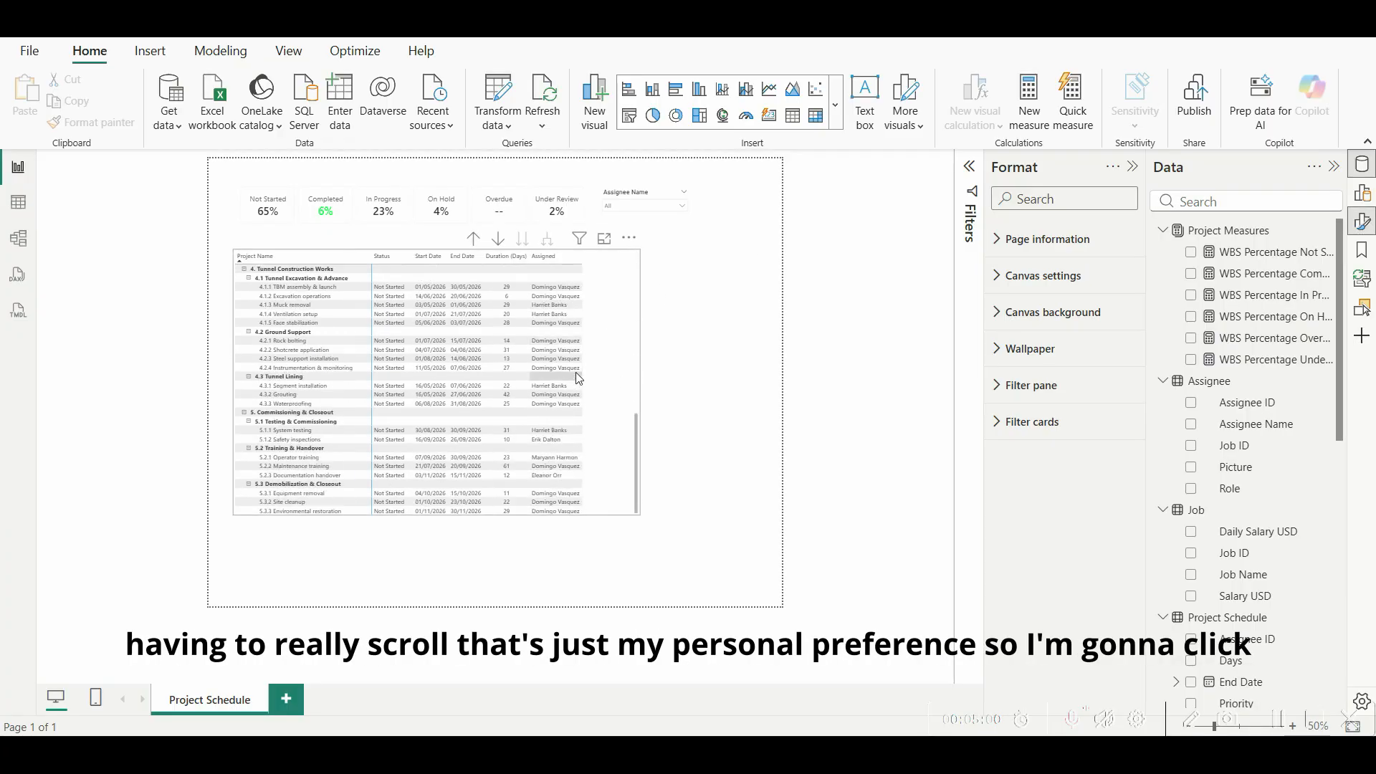
pyautogui.scroll(3, 577, 375)
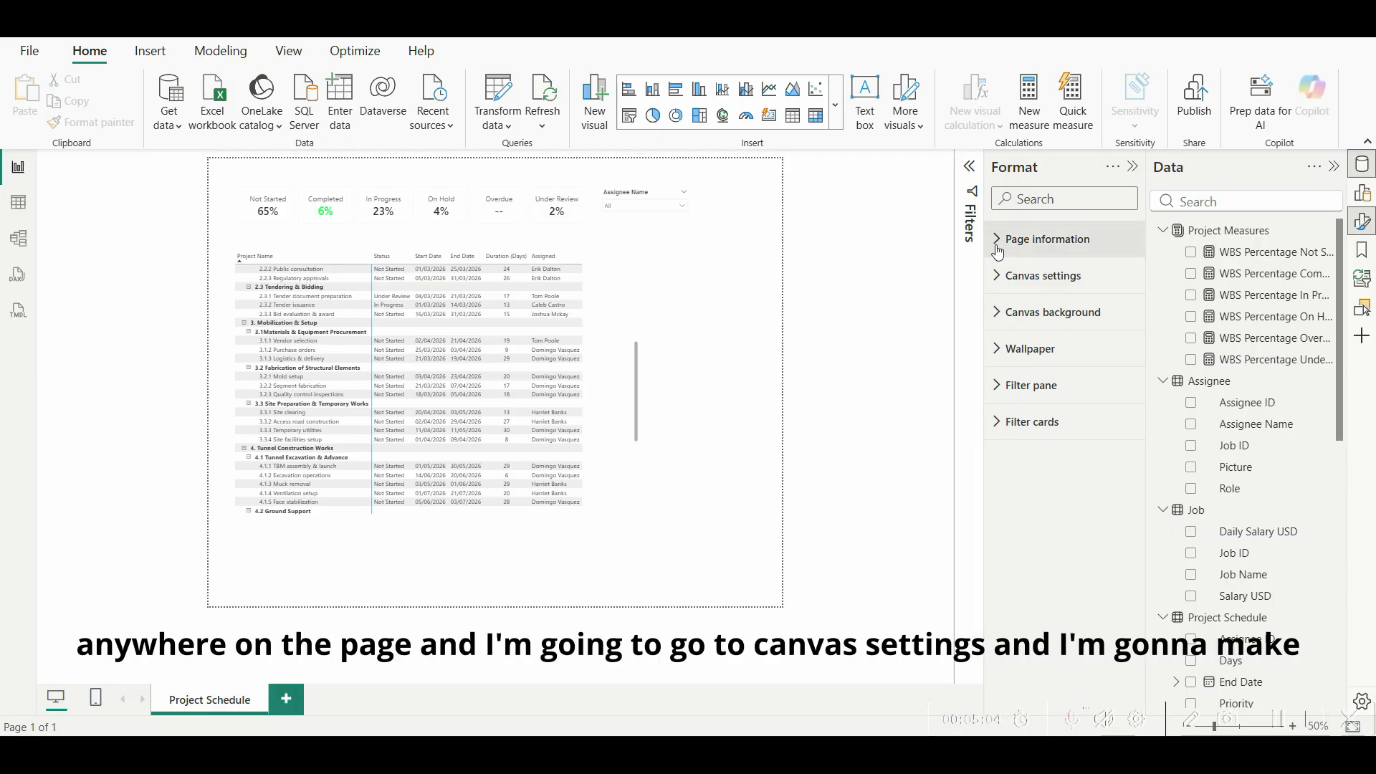
# Step: Set the report page's canvas height to 1300 px
pyautogui.click(996, 278)
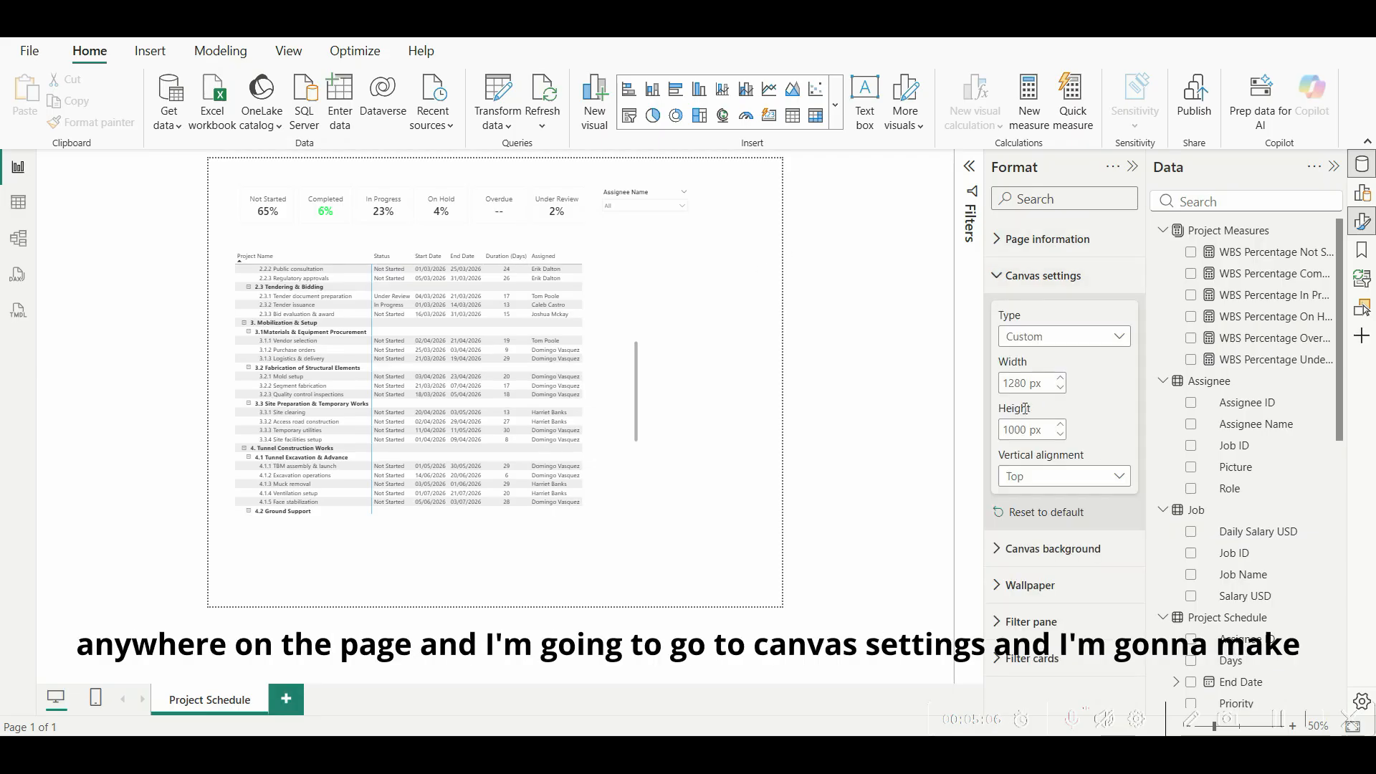
pyautogui.doubleClick(1018, 429)
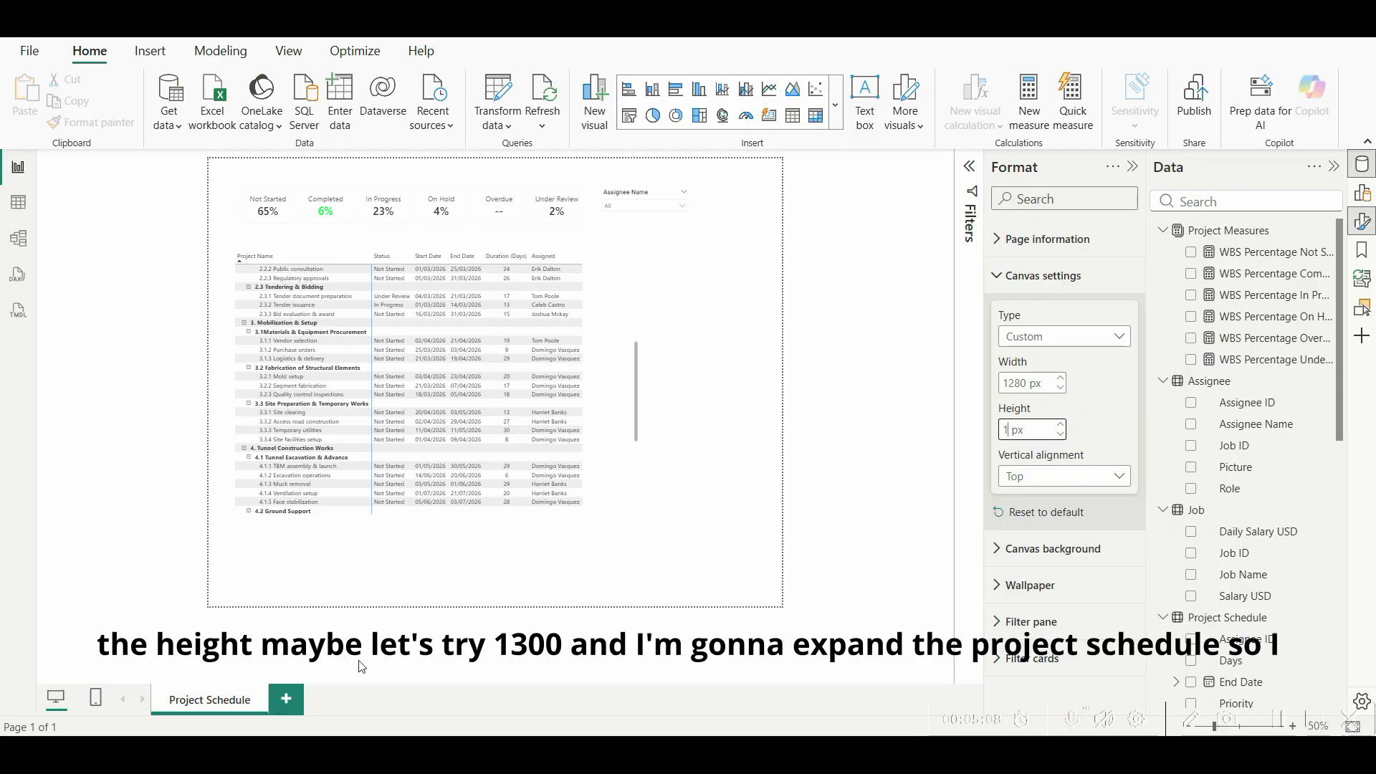
pyautogui.press('Return')
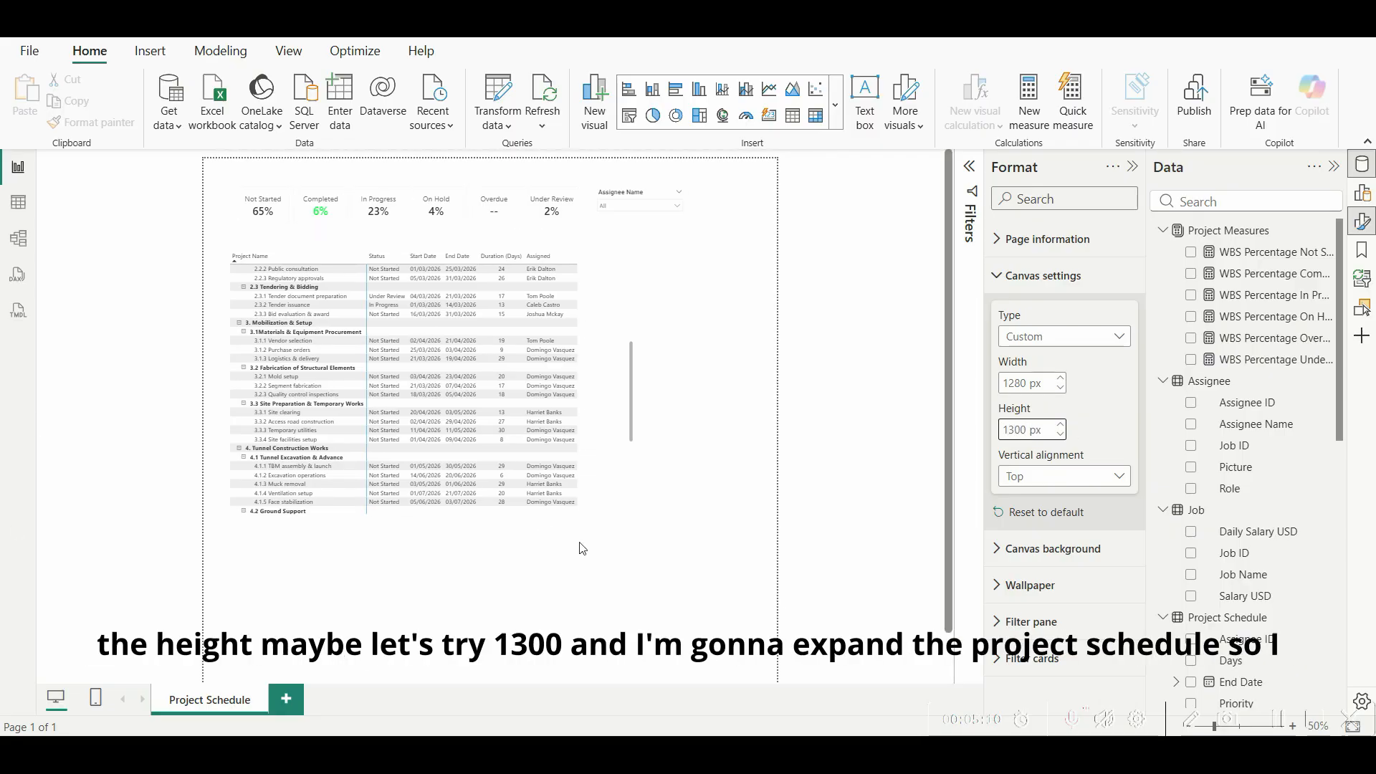
# Step: Stretch the schedule matrix downward to fill the taller canvas and show more task rows
pyautogui.click(622, 505)
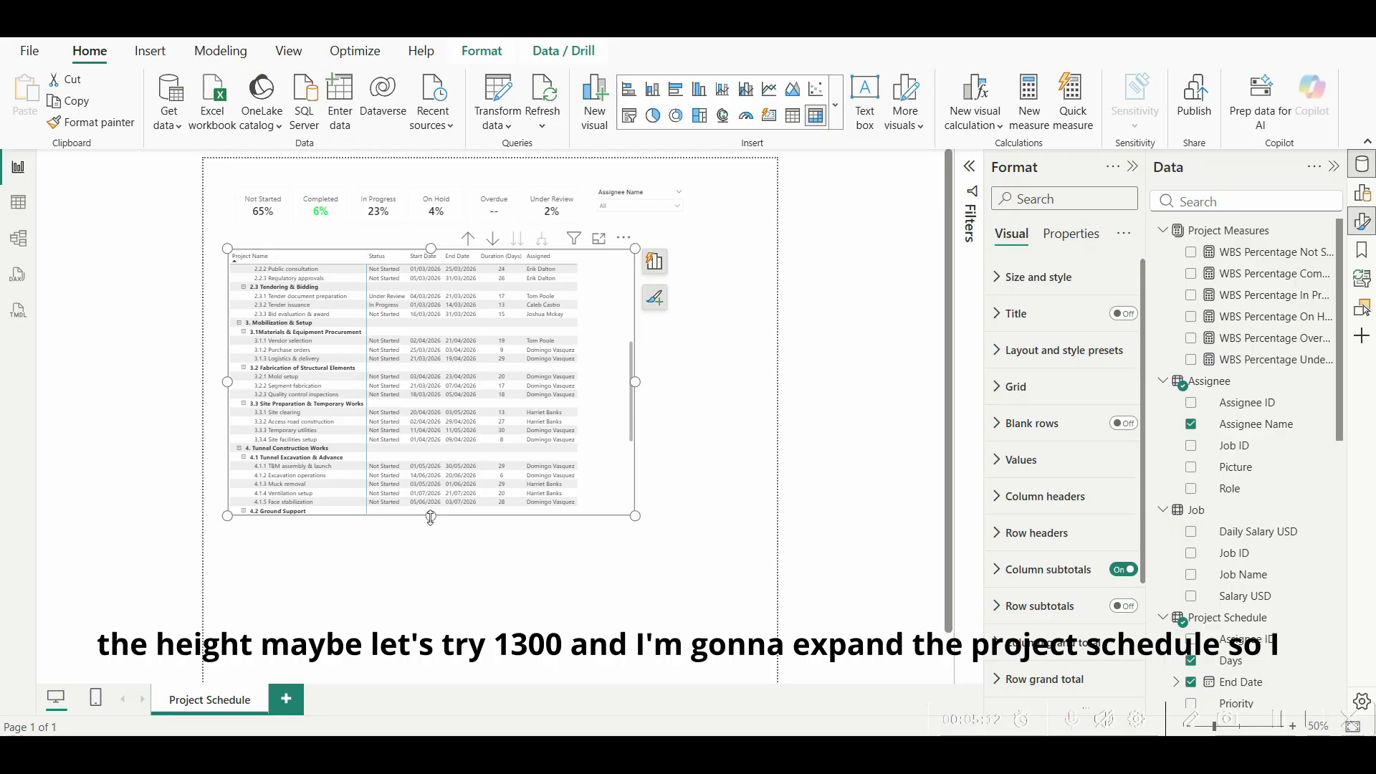
pyautogui.moveTo(432, 534); pyautogui.dragTo(430, 684)
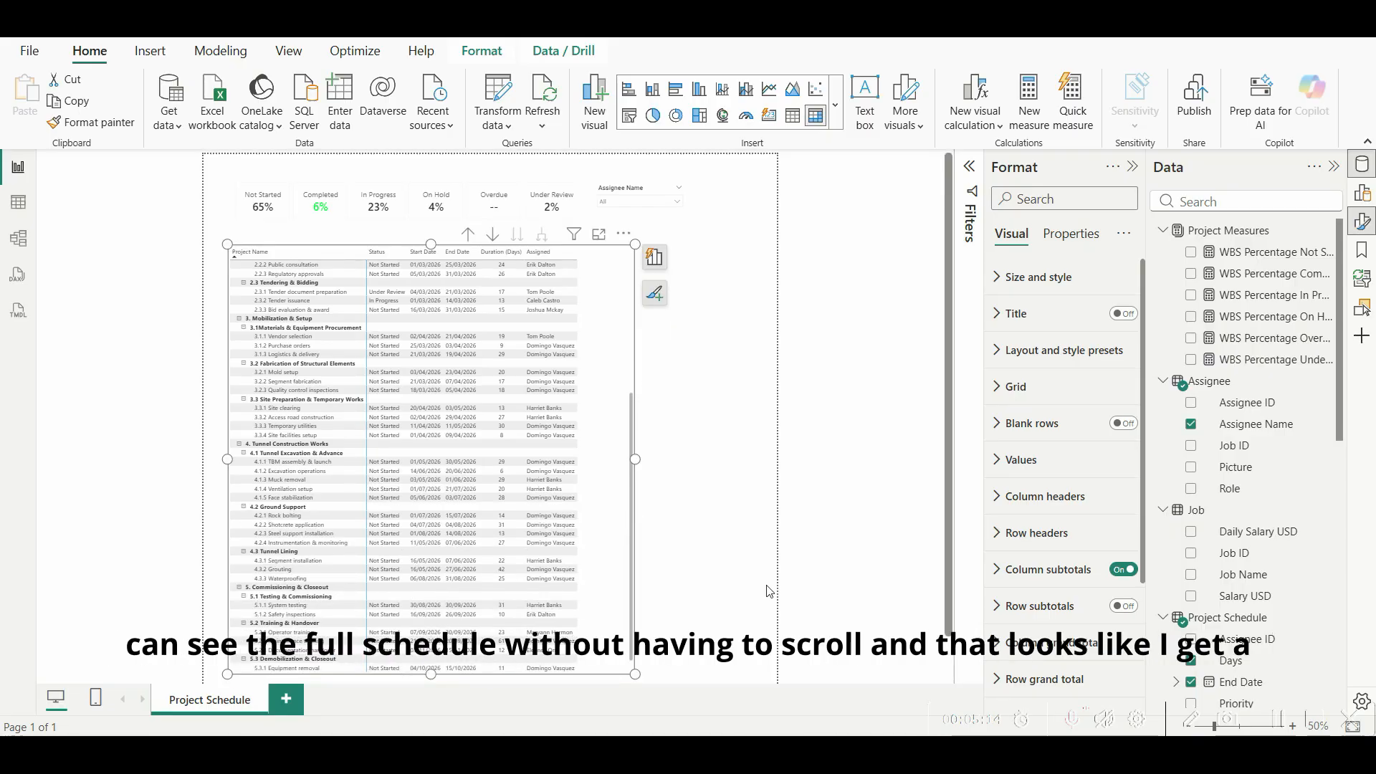
pyautogui.scroll(-2, 625, 585)
pyautogui.moveTo(431, 621); pyautogui.dragTo(427, 674)
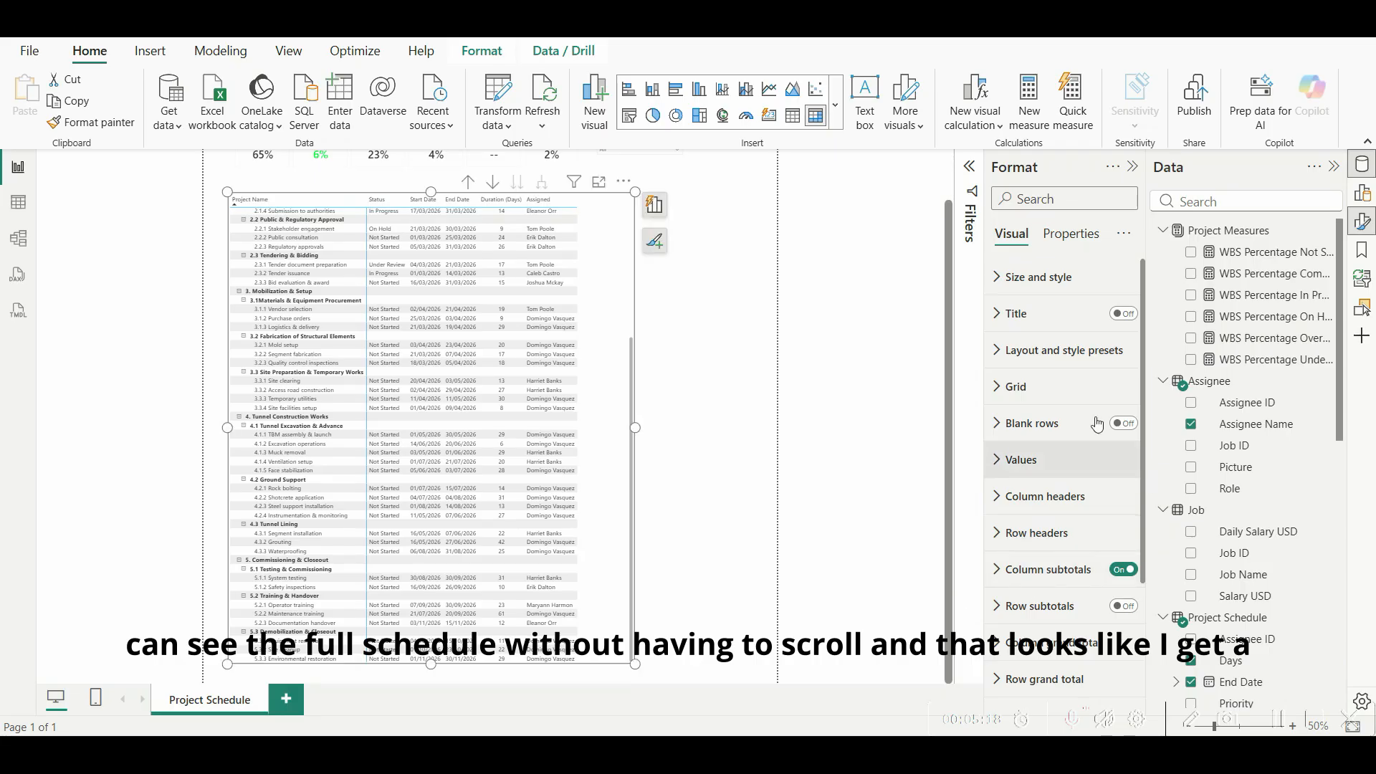
# Step: Increase the canvas height to 1500 px and extend the schedule matrix's lower edge further down
pyautogui.click(709, 314)
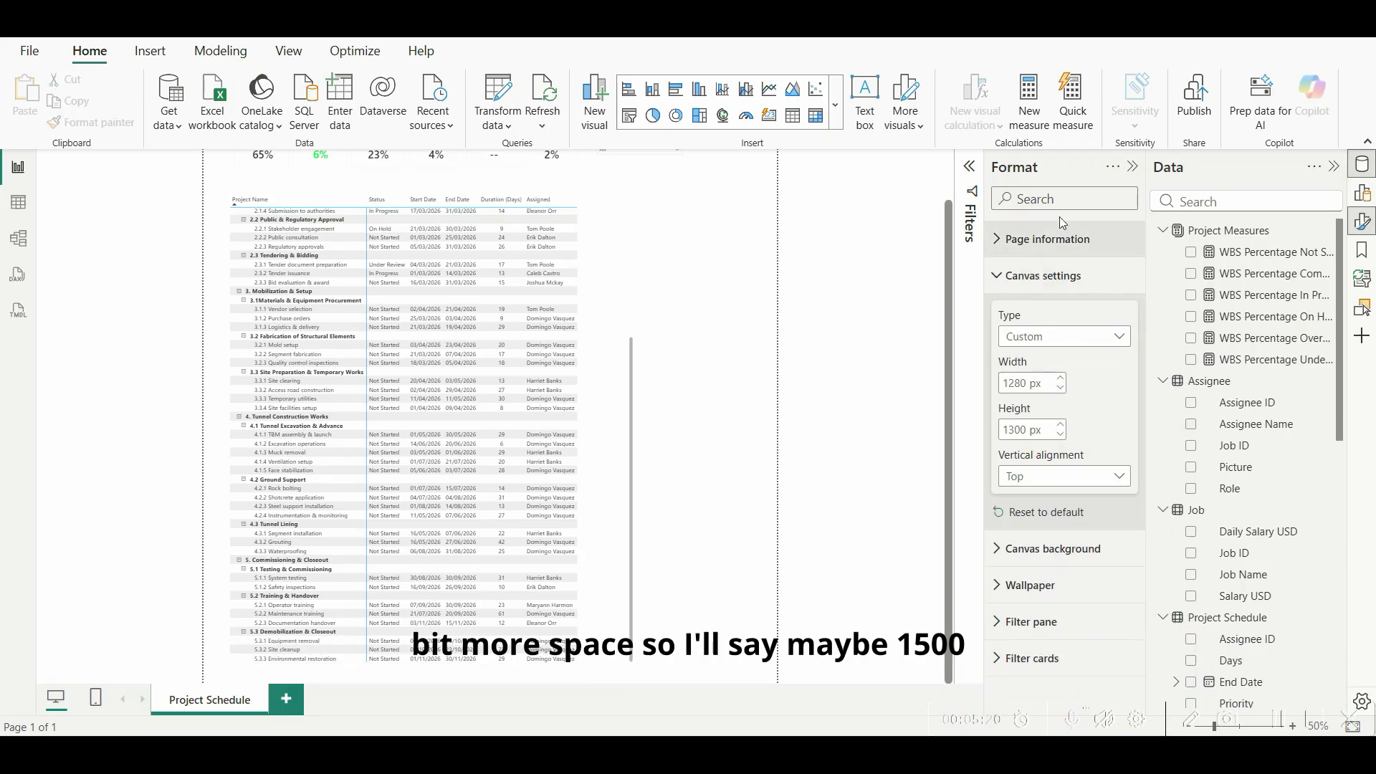
pyautogui.write('15')
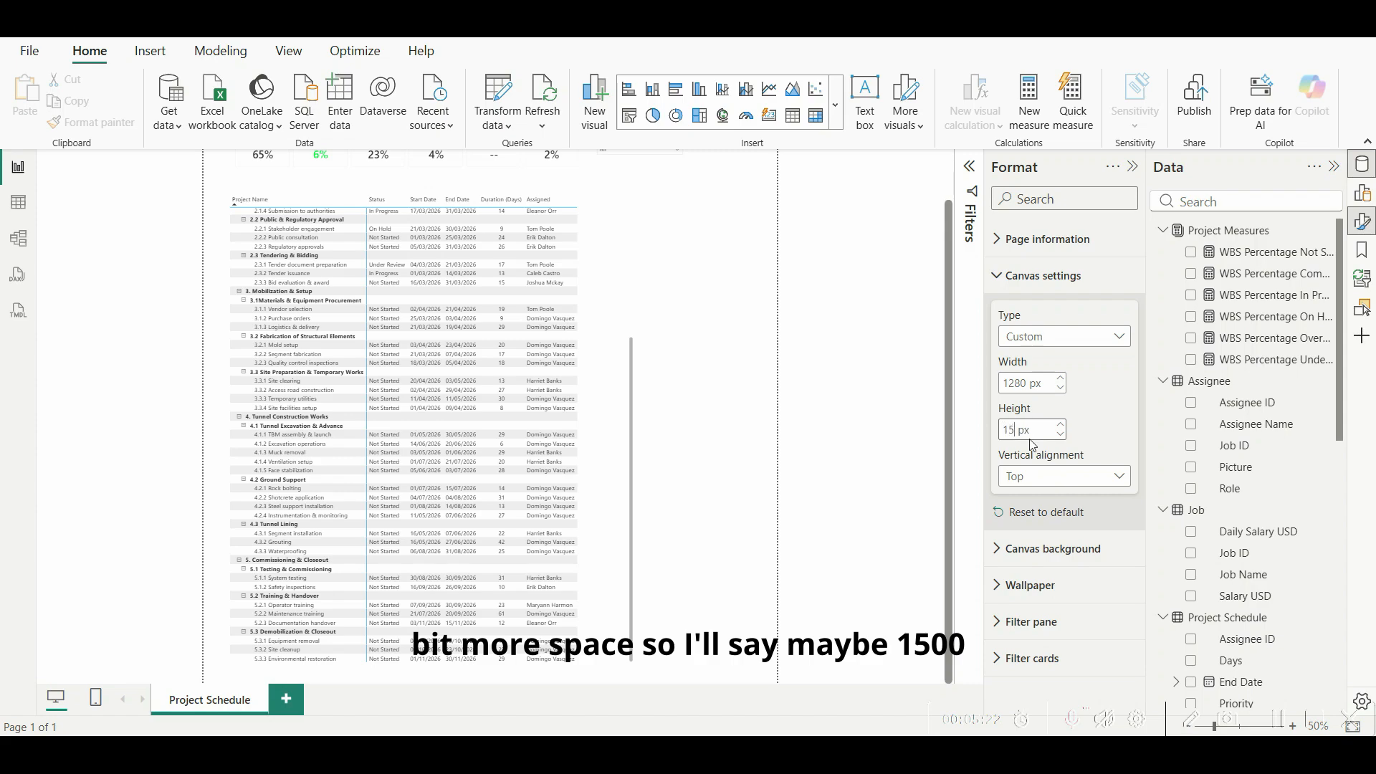
pyautogui.click(719, 434)
pyautogui.click(444, 585)
pyautogui.moveTo(431, 574); pyautogui.dragTo(434, 708)
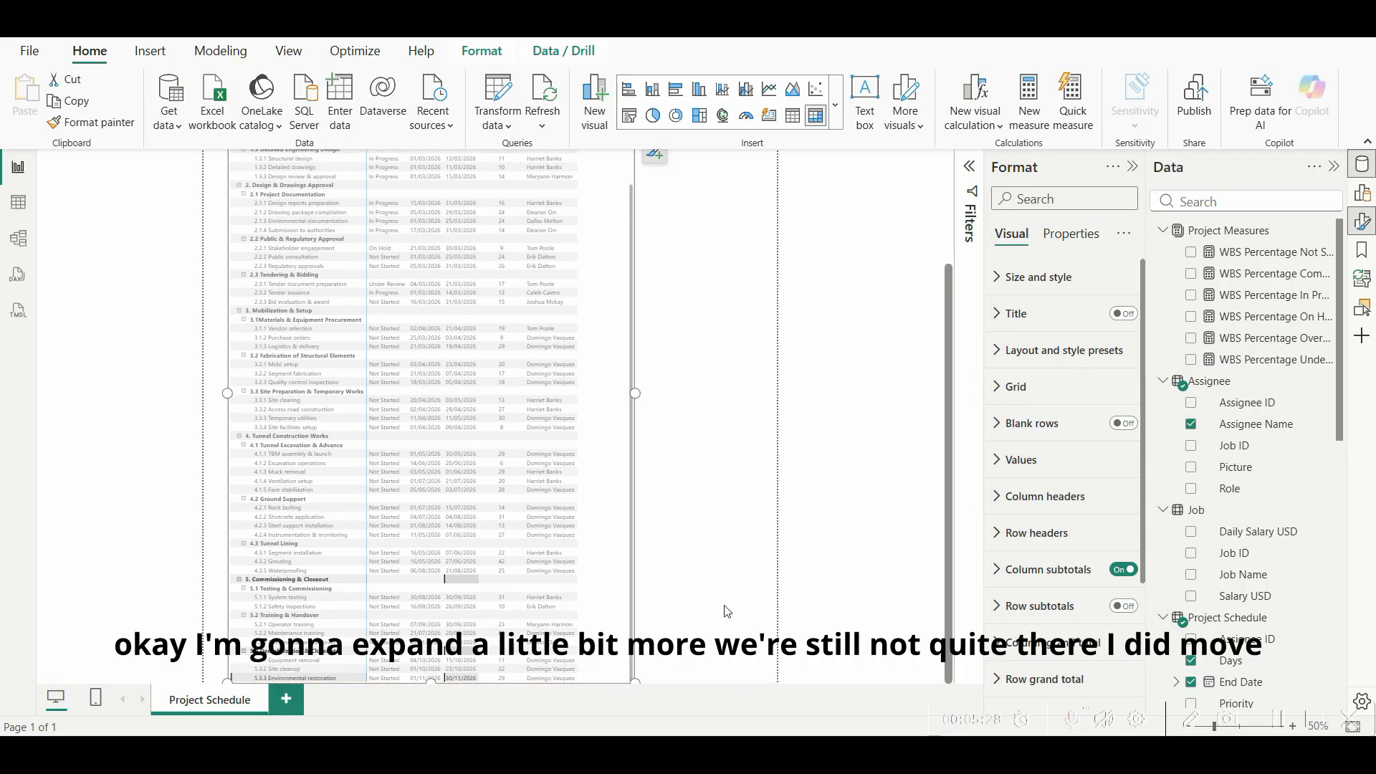
# Step: Set the report page's canvas height to 1700 px
pyautogui.click(752, 322)
pyautogui.moveTo(1029, 430); pyautogui.dragTo(1000, 429)
pyautogui.write('1700')
pyautogui.click(810, 404)
# Step: Move the schedule matrix slightly up toward the status cards and extend its lower edge to fit all rows
pyautogui.scroll(3, 703, 290)
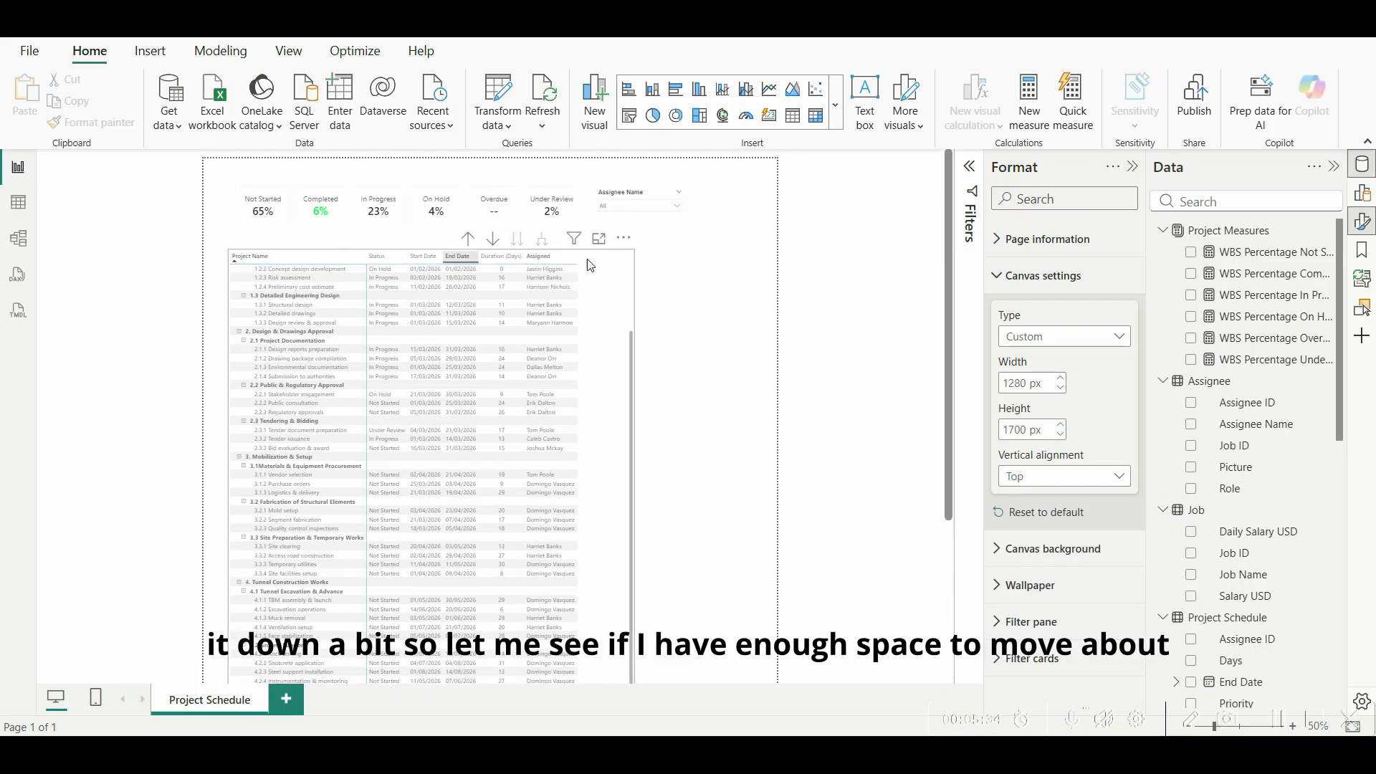
pyautogui.moveTo(622, 247); pyautogui.dragTo(622, 231)
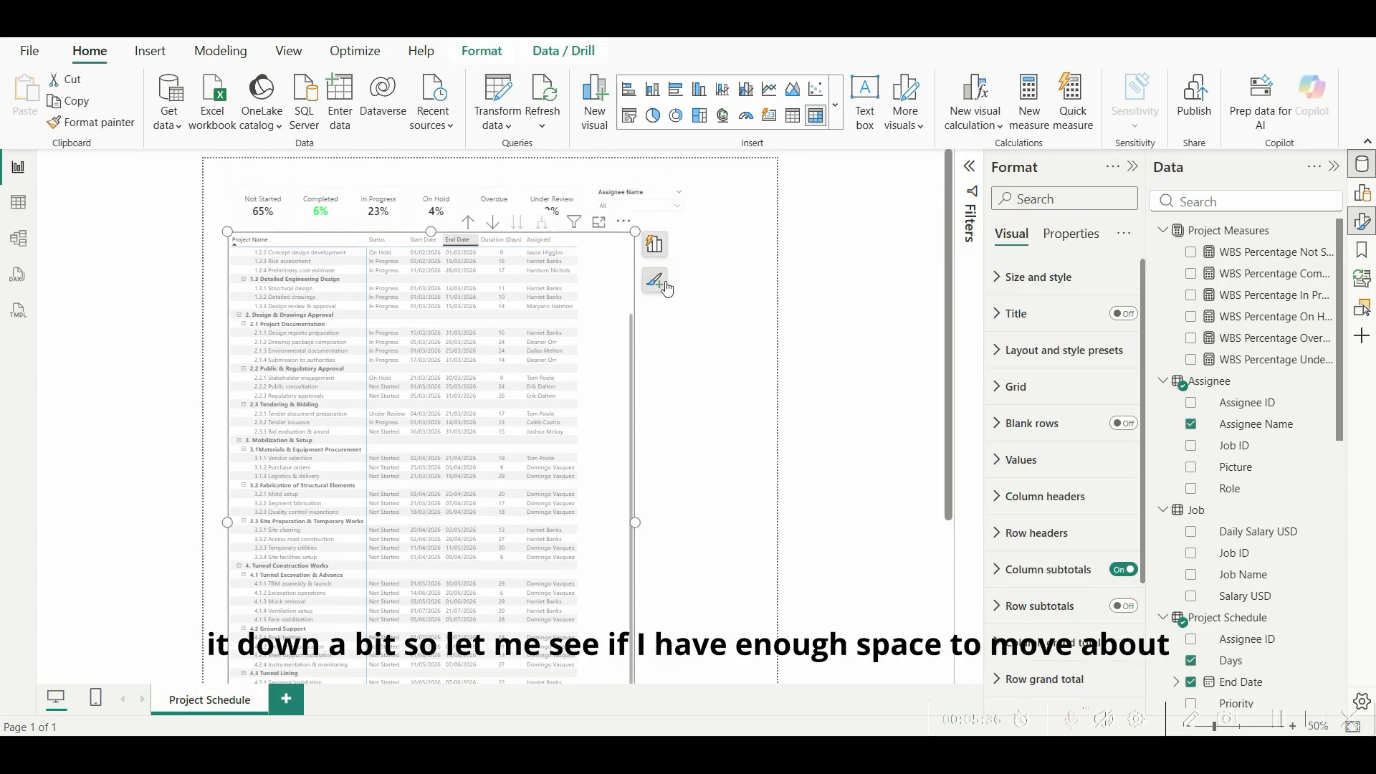
pyautogui.click(764, 381)
pyautogui.scroll(-3, 604, 555)
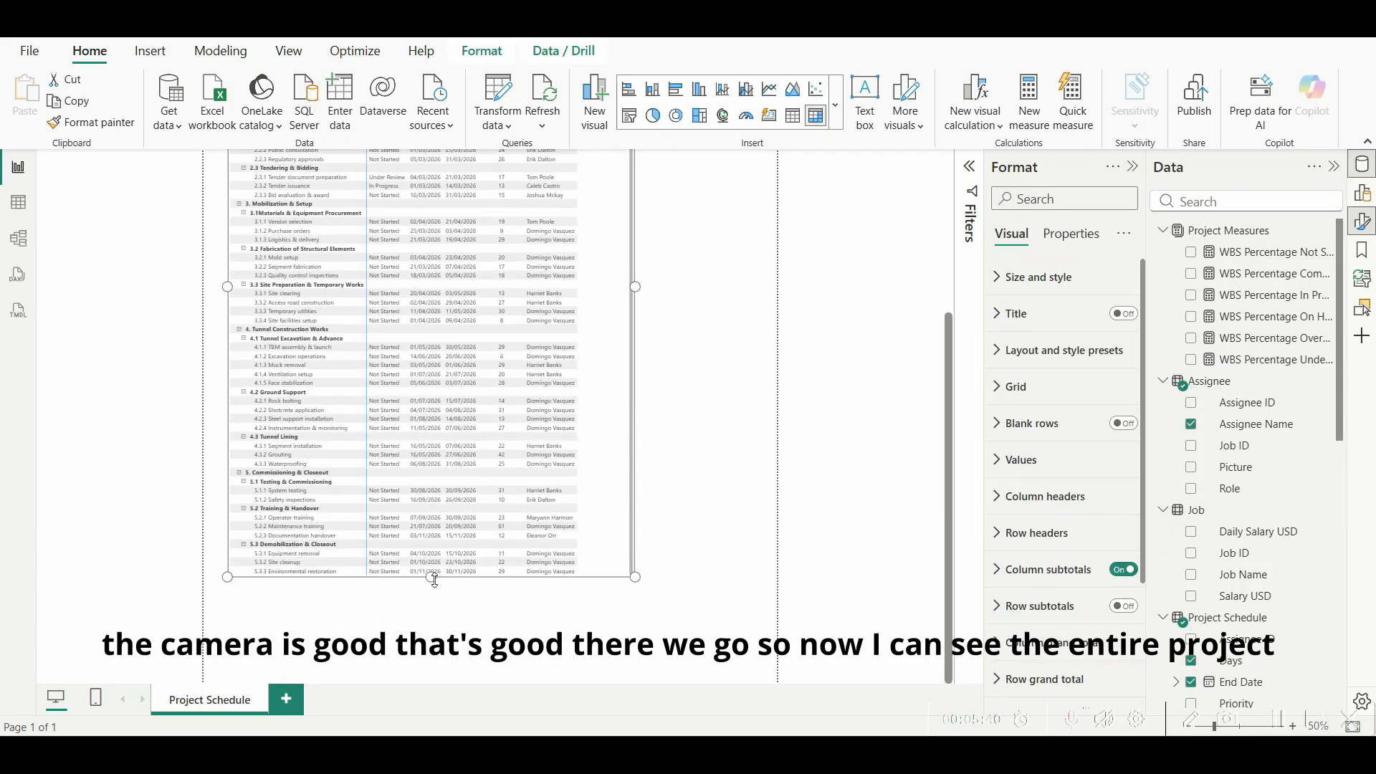
pyautogui.moveTo(431, 576); pyautogui.dragTo(430, 681)
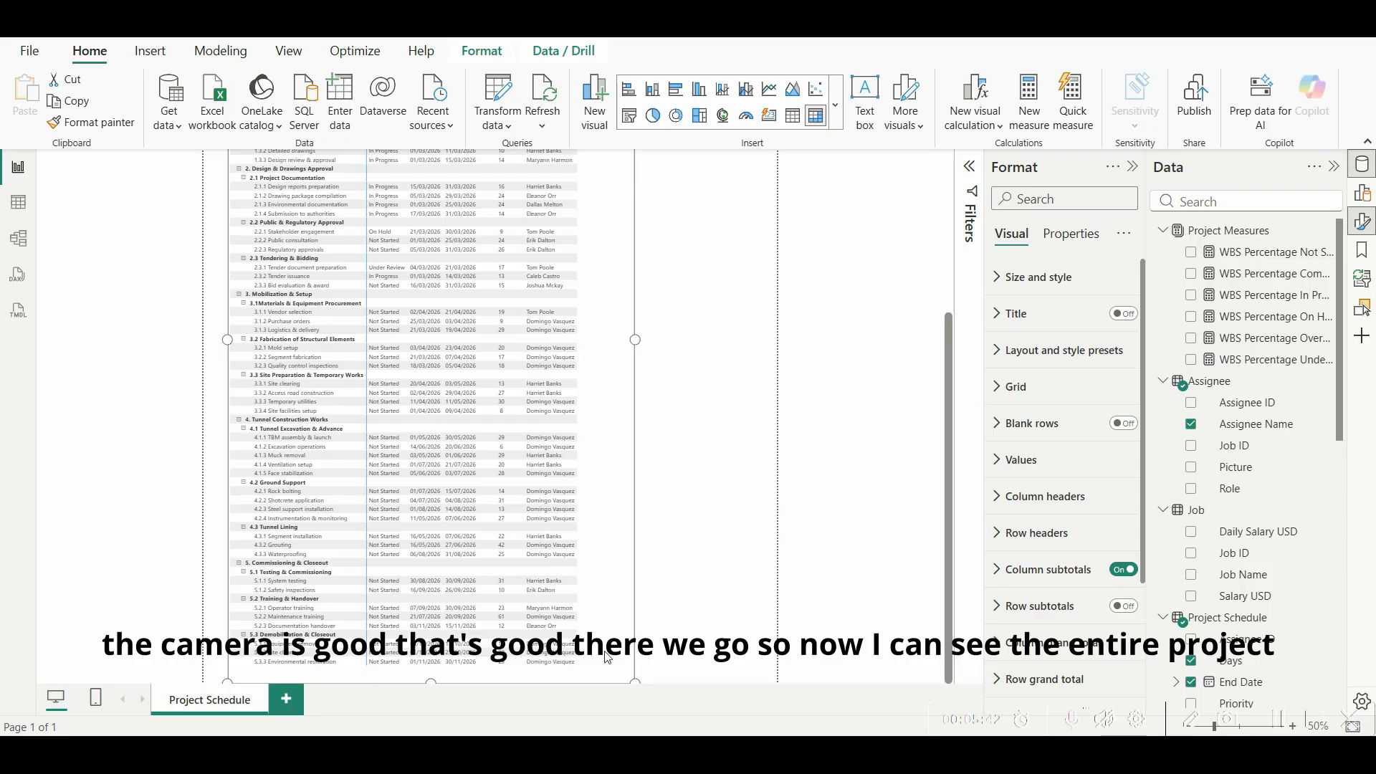
pyautogui.click(680, 640)
pyautogui.scroll(5, 462, 306)
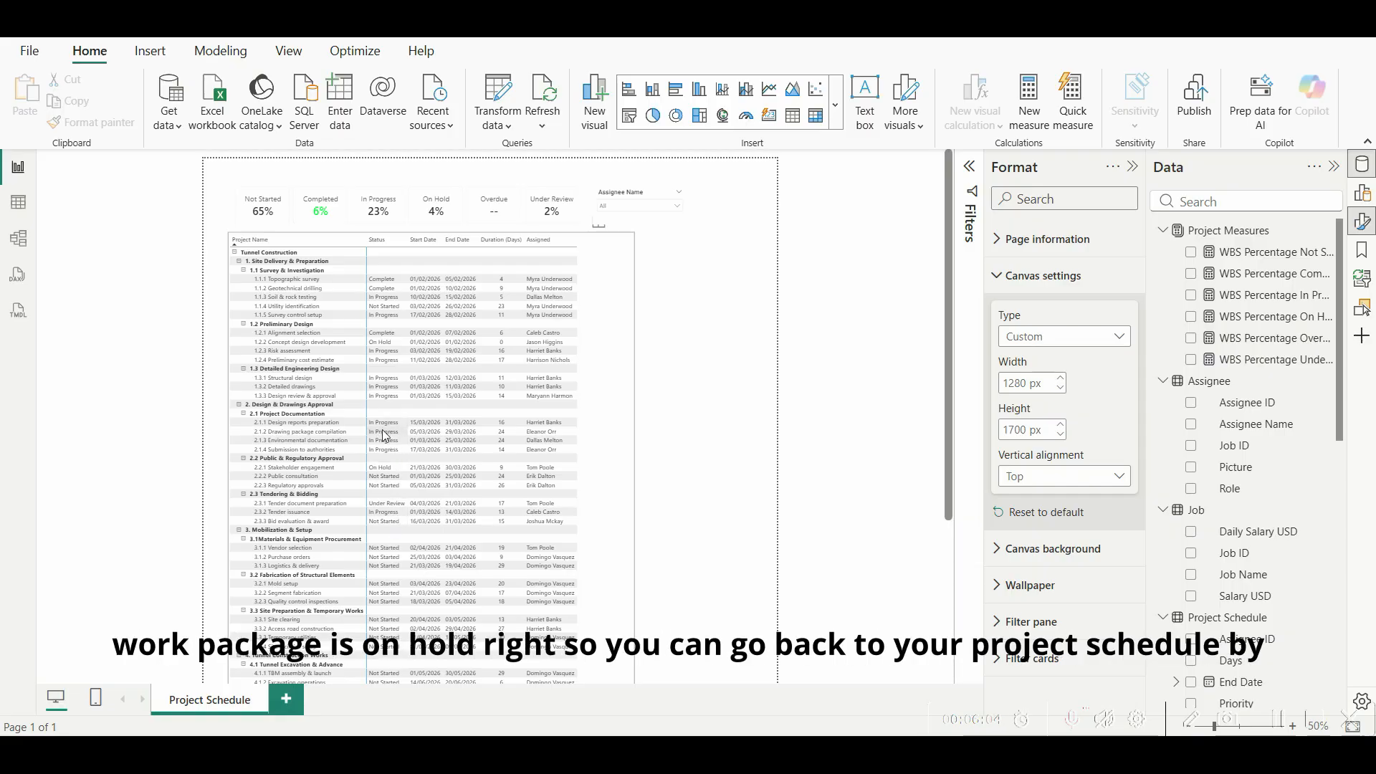
# Step: Turn on conditional font color for the Status series in the matrix's cell elements and open its rule settings
pyautogui.click(385, 470)
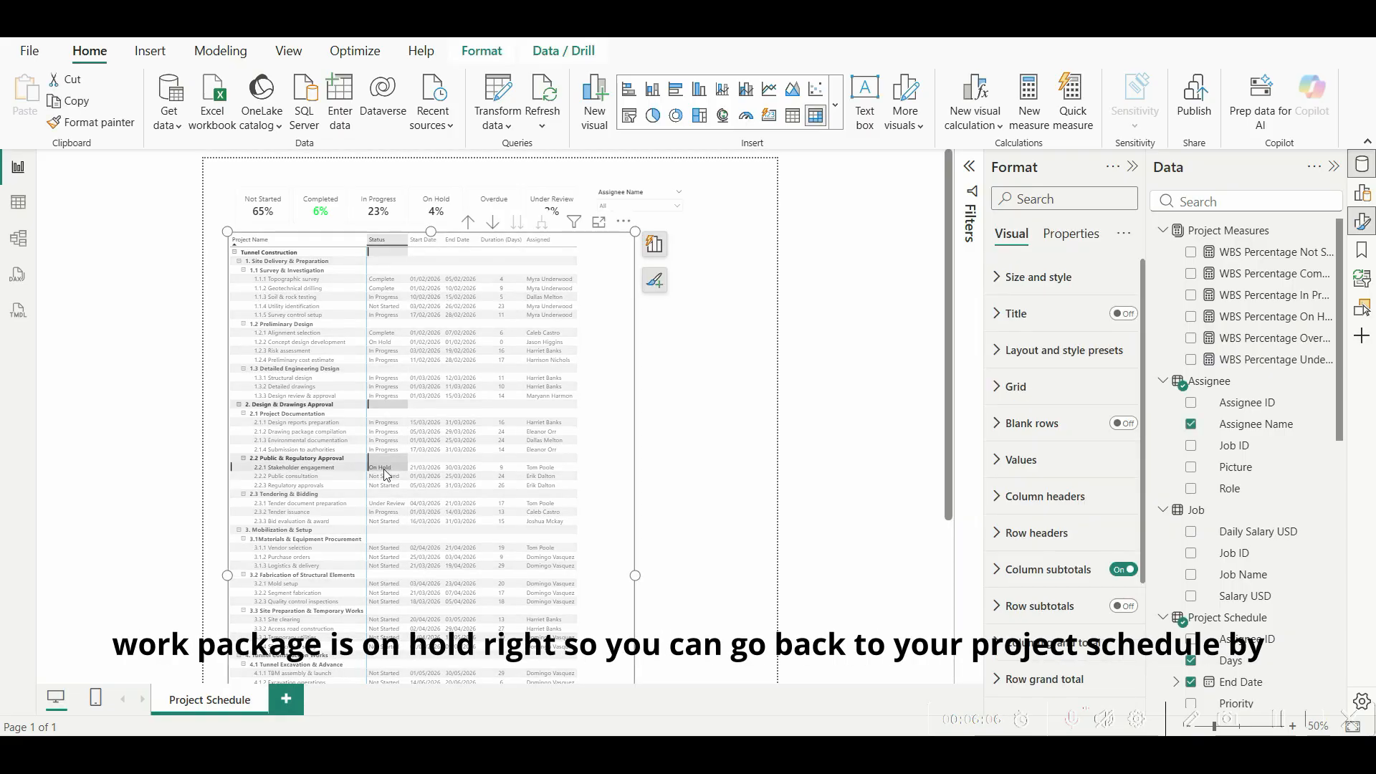
pyautogui.click(618, 329)
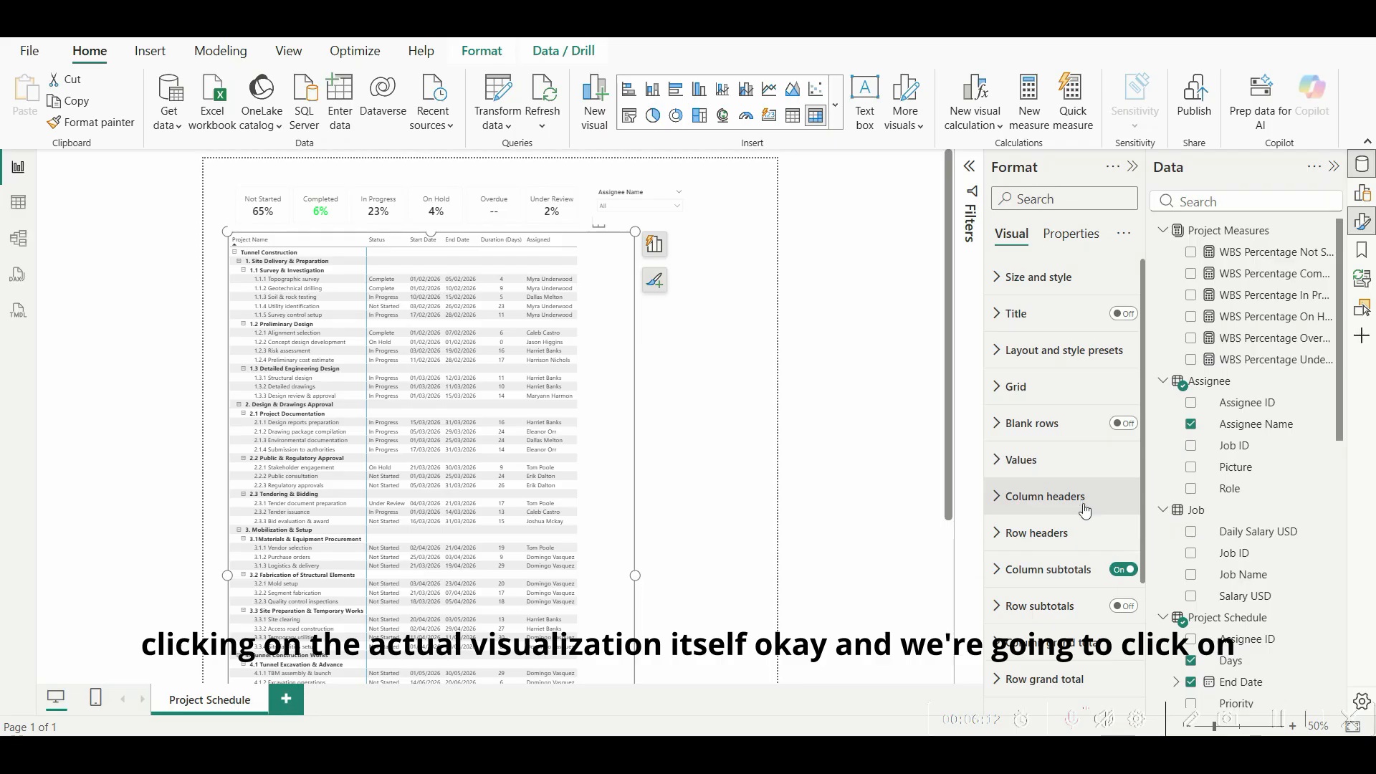
pyautogui.scroll(-3, 1082, 506)
pyautogui.scroll(3, 1064, 487)
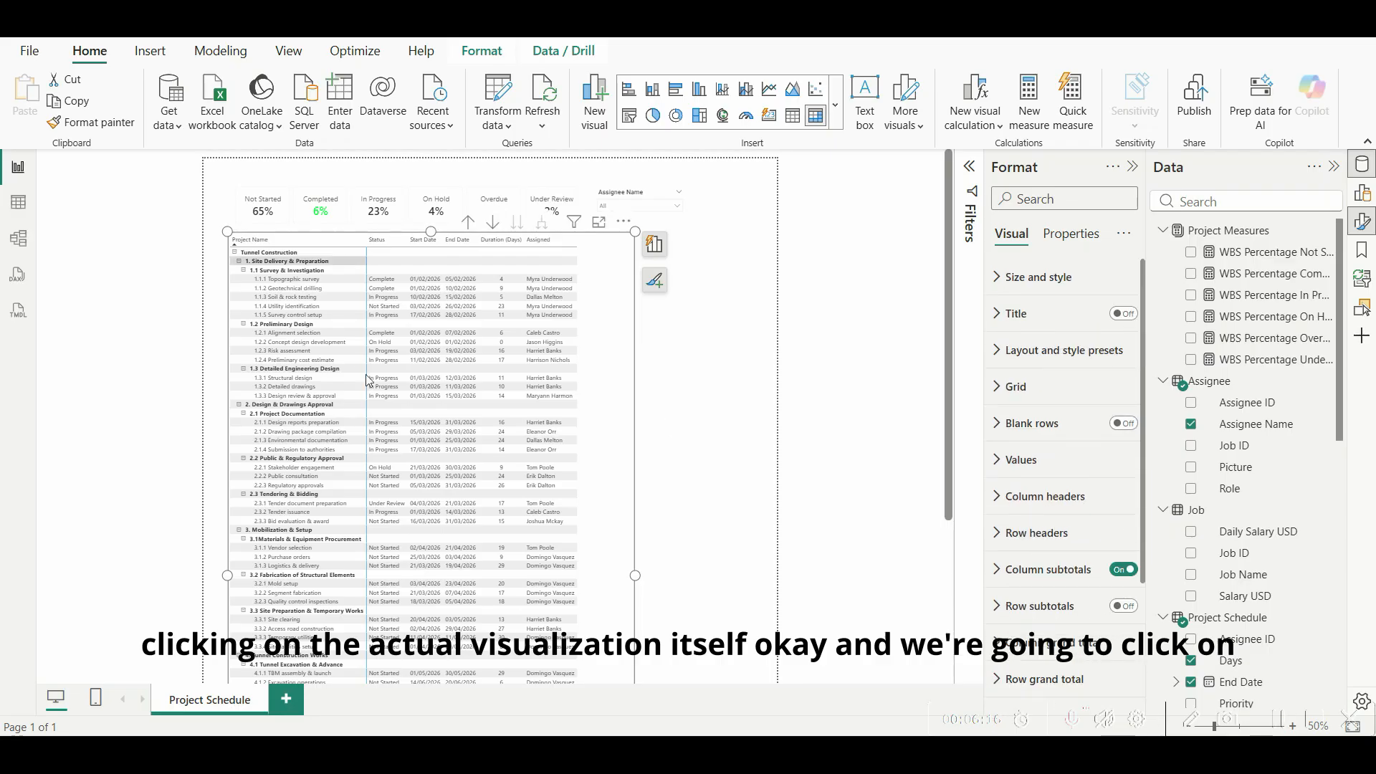
pyautogui.scroll(-3, 1065, 479)
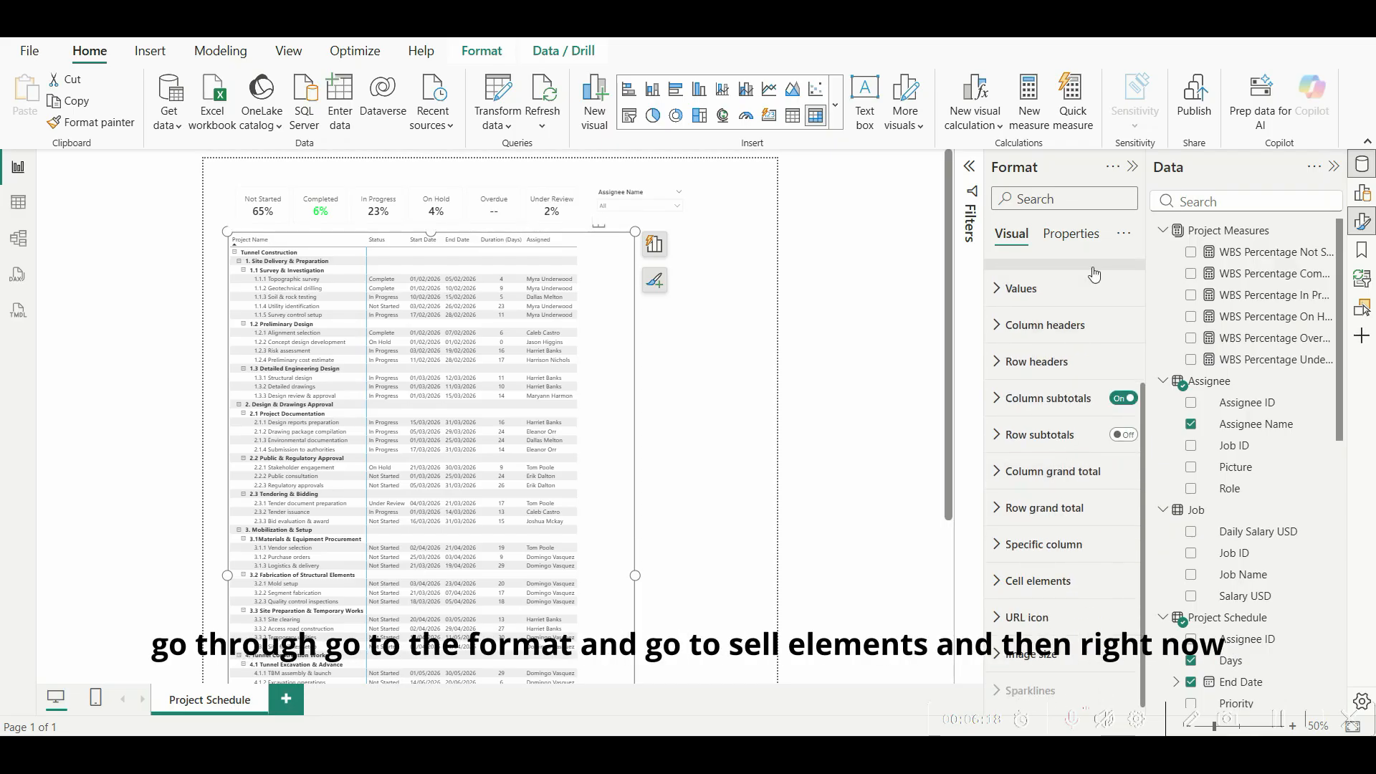
pyautogui.click(1012, 589)
pyautogui.scroll(-4, 1047, 556)
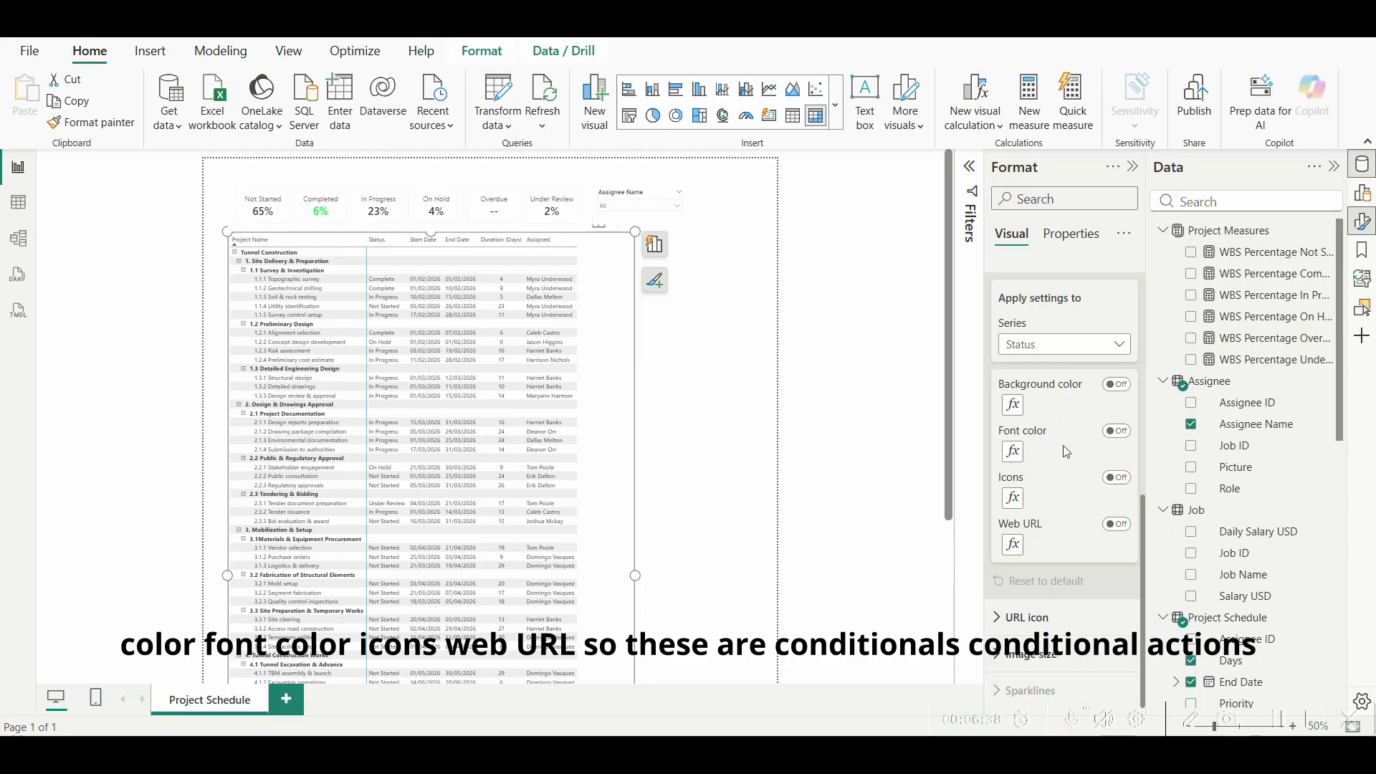
pyautogui.click(1116, 432)
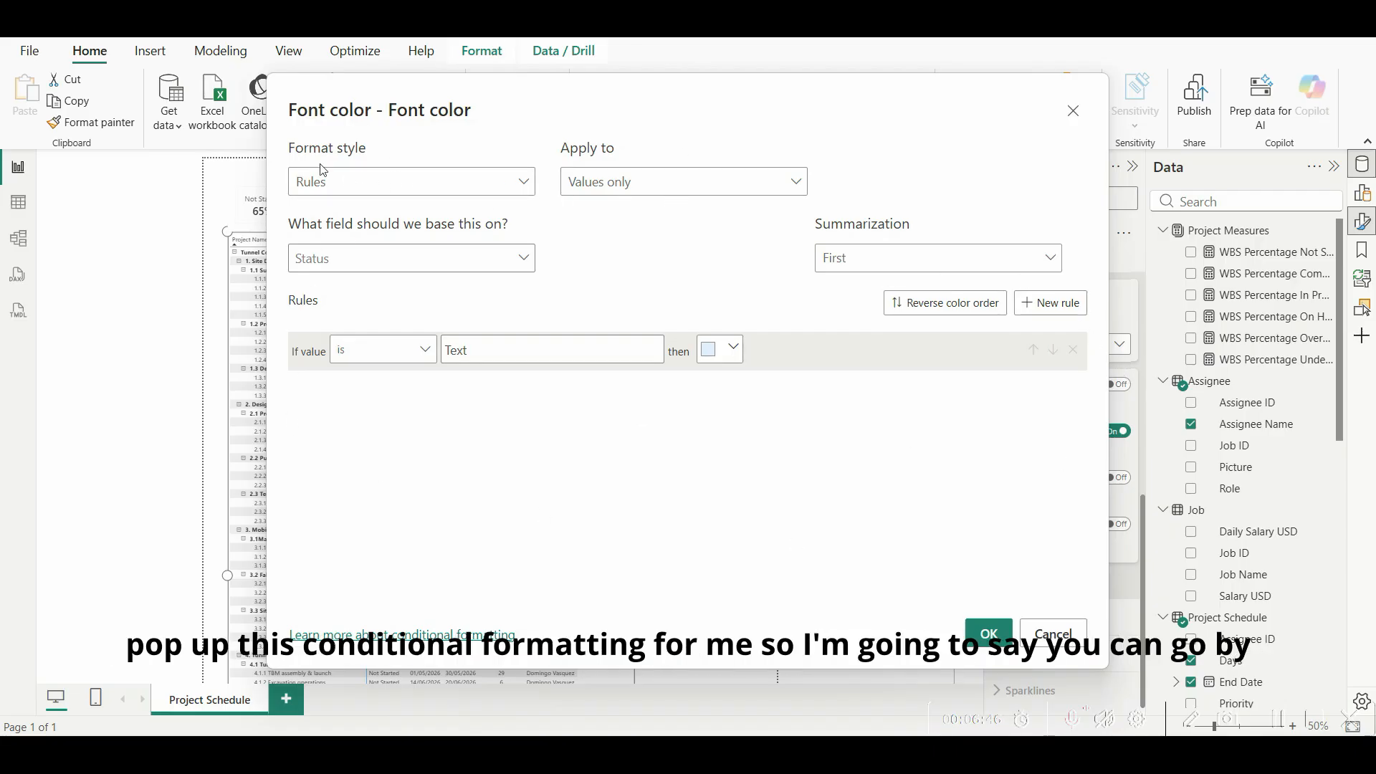
# Step: Apply a font color rule that turns Status values matching On Hold red, keeping the format style on Rules
pyautogui.click(527, 184)
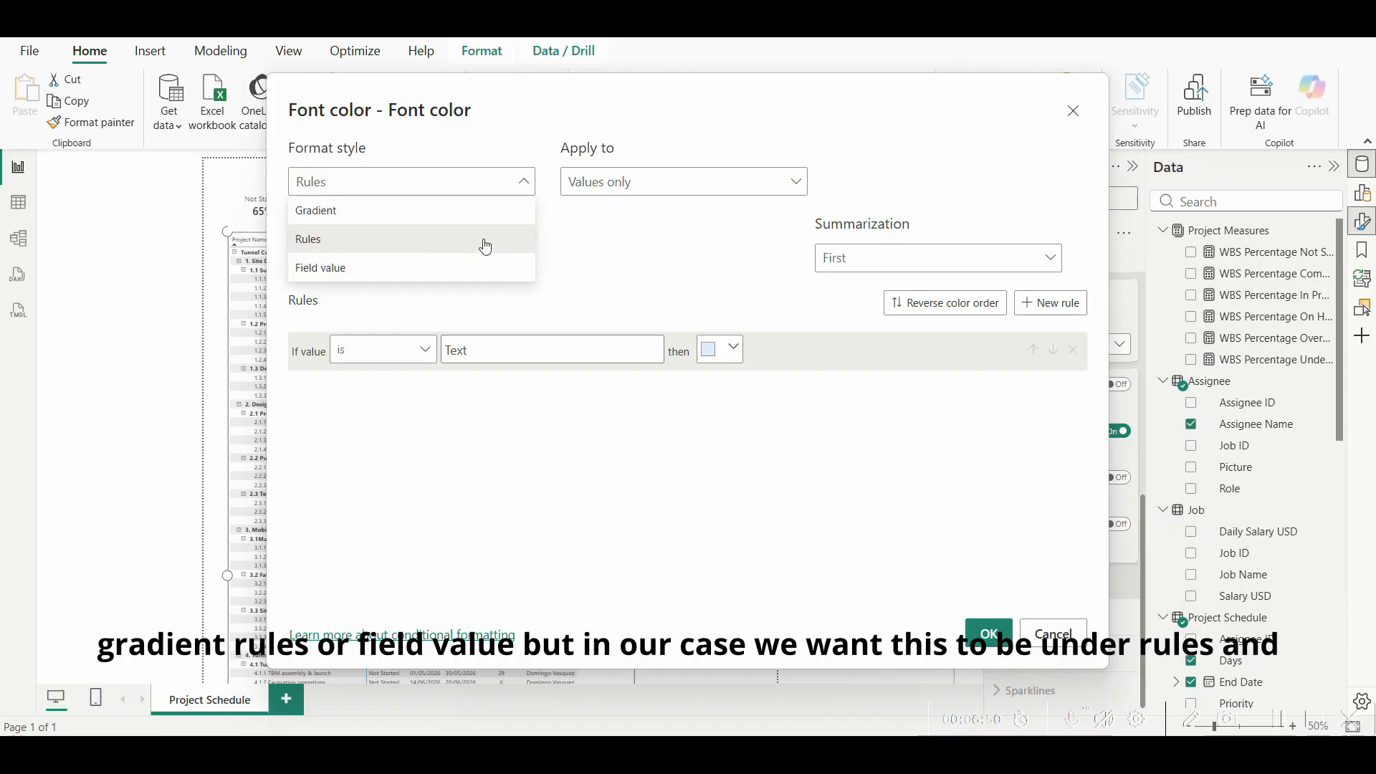
pyautogui.click(887, 180)
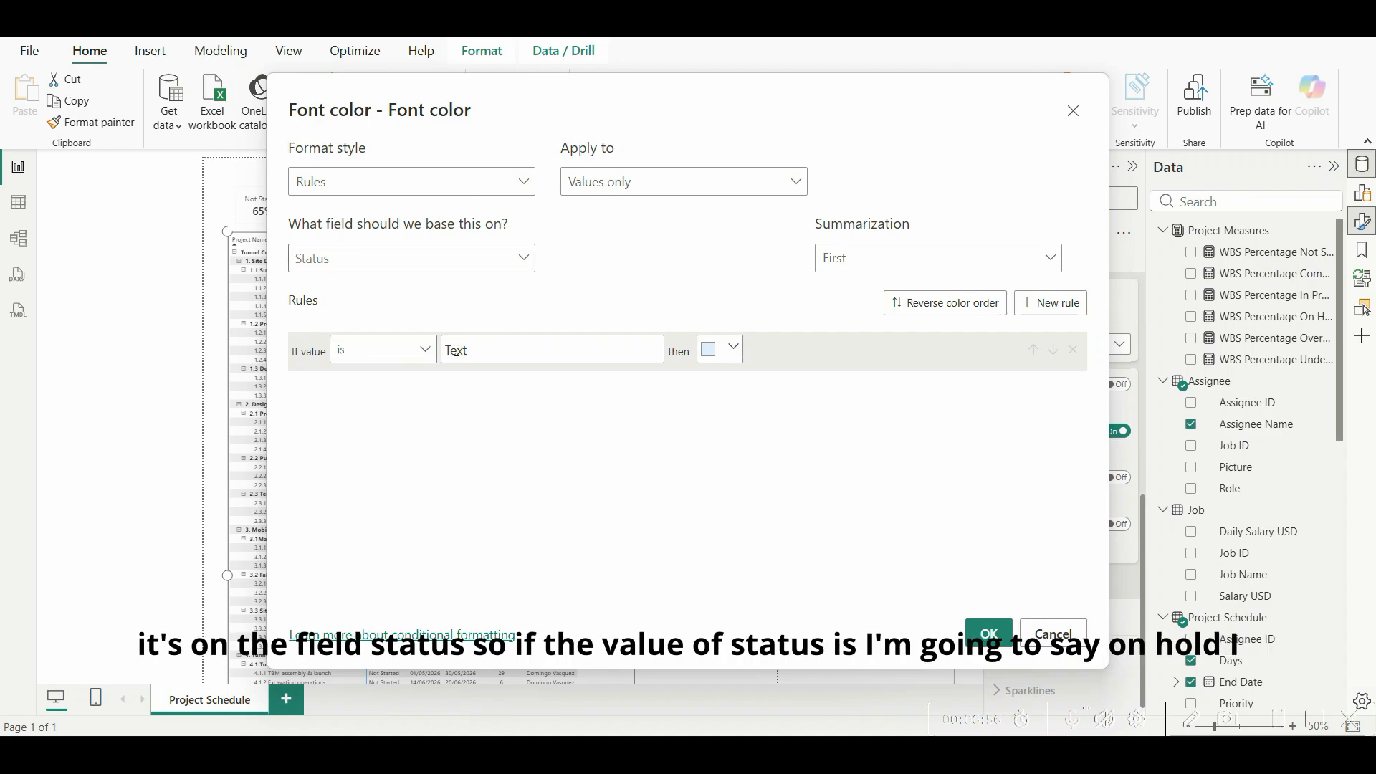
pyautogui.write('On Hold')
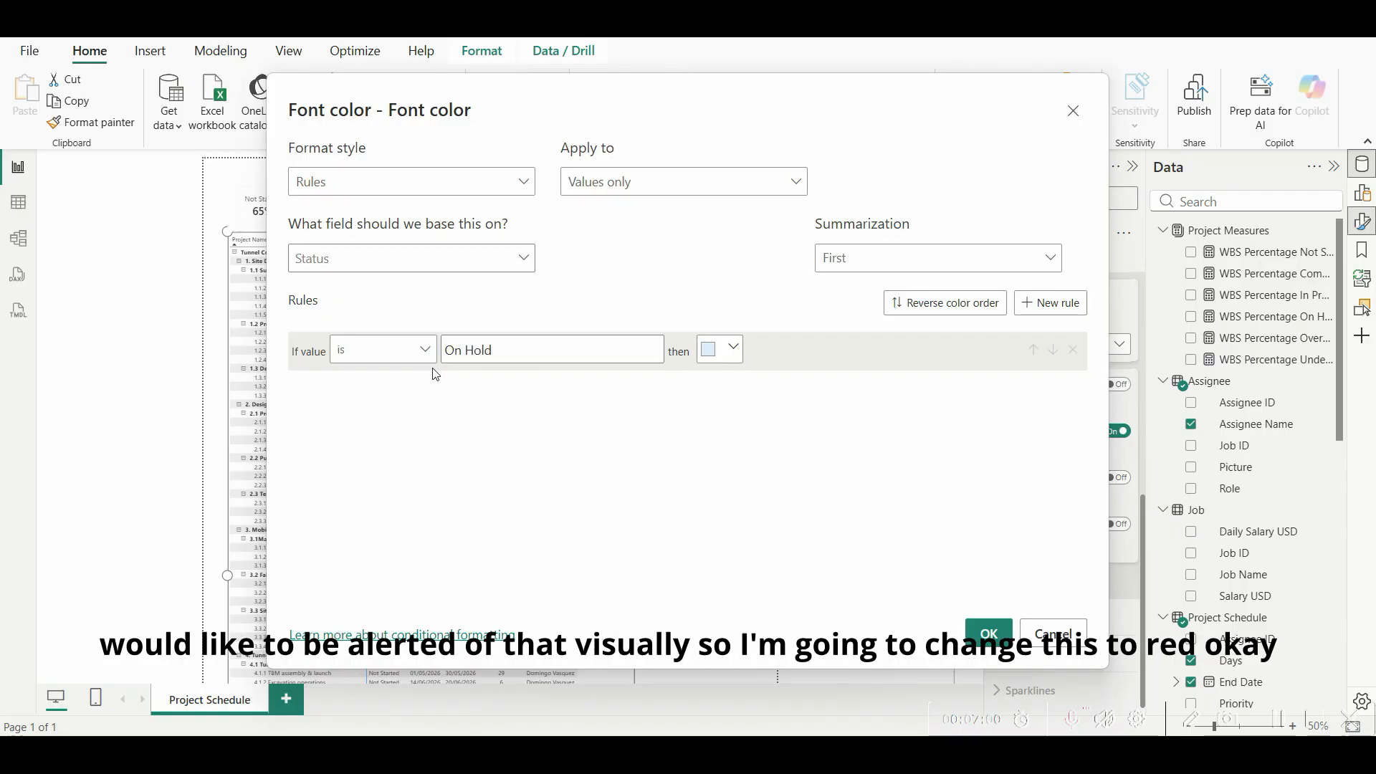
pyautogui.click(733, 354)
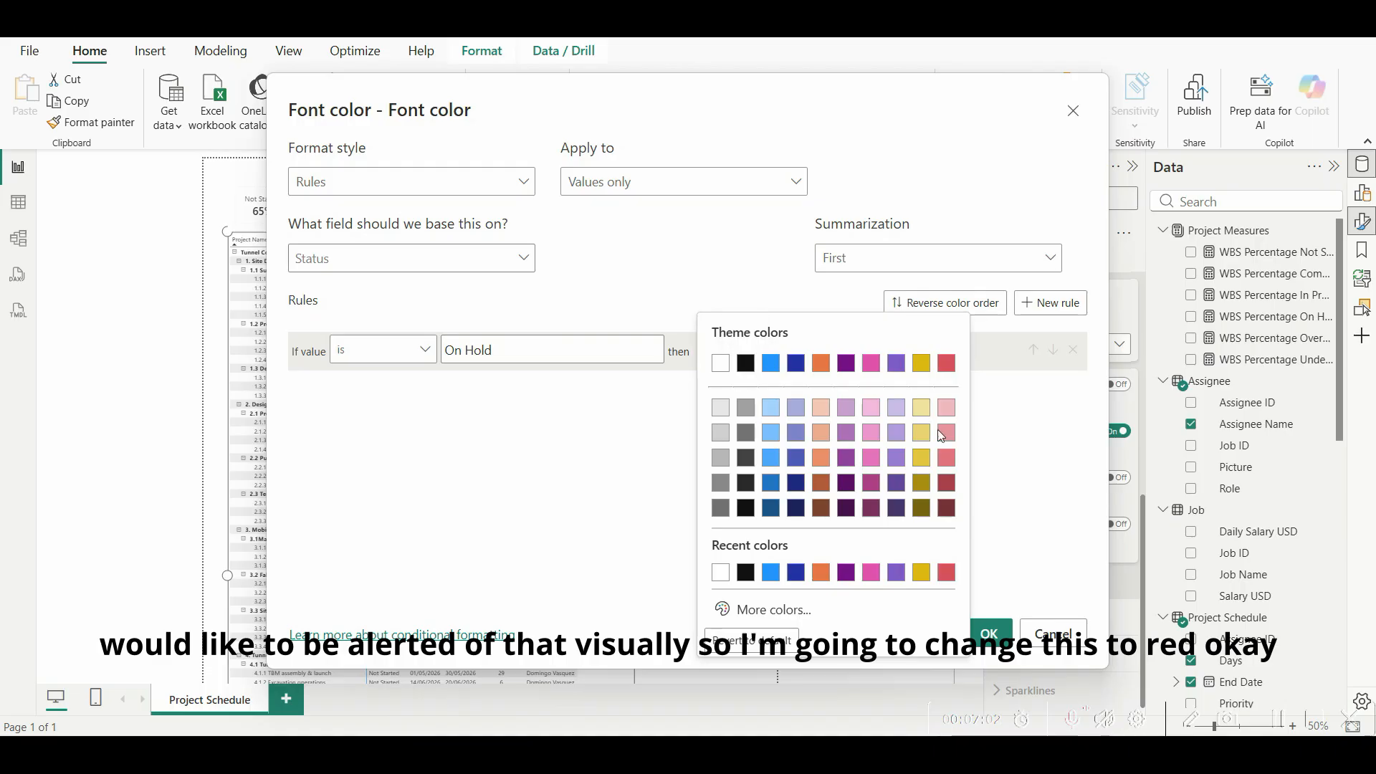
pyautogui.click(946, 572)
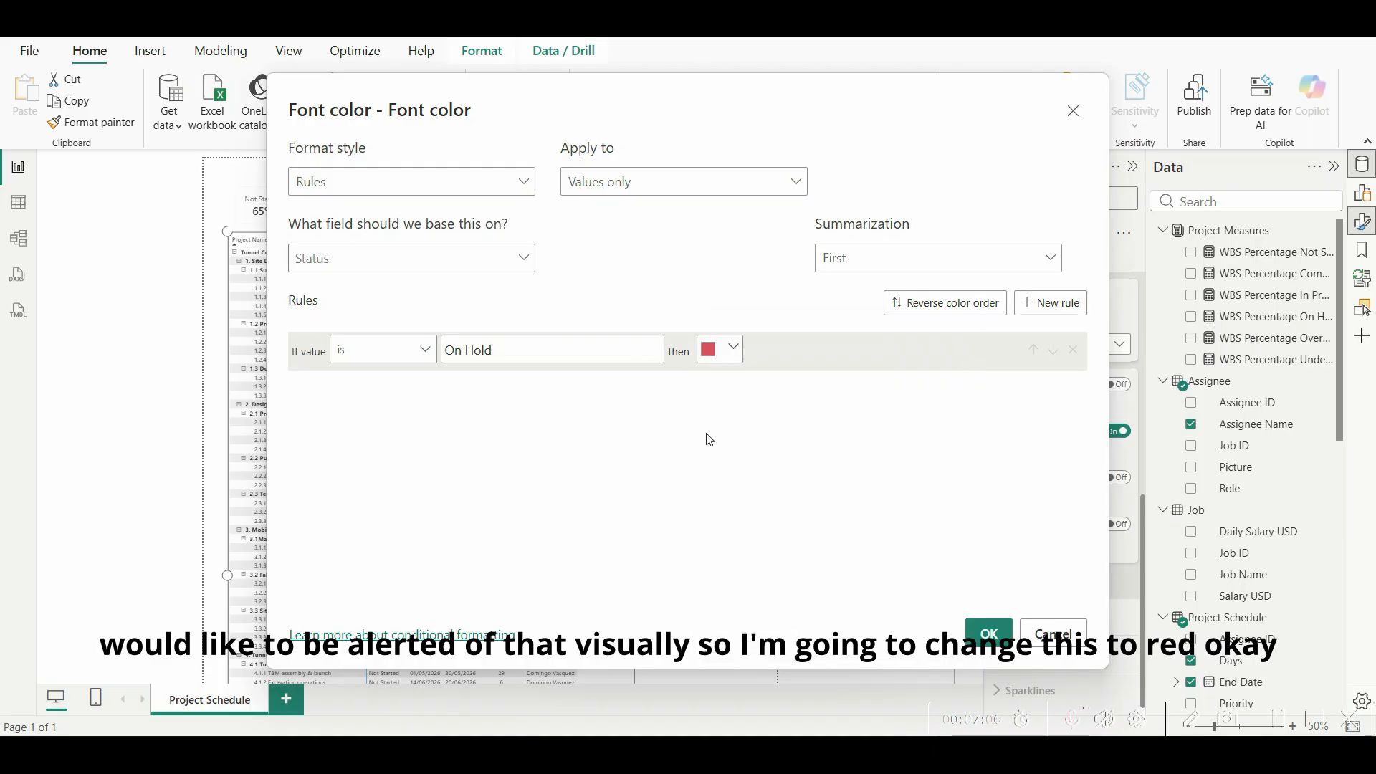
pyautogui.click(1050, 303)
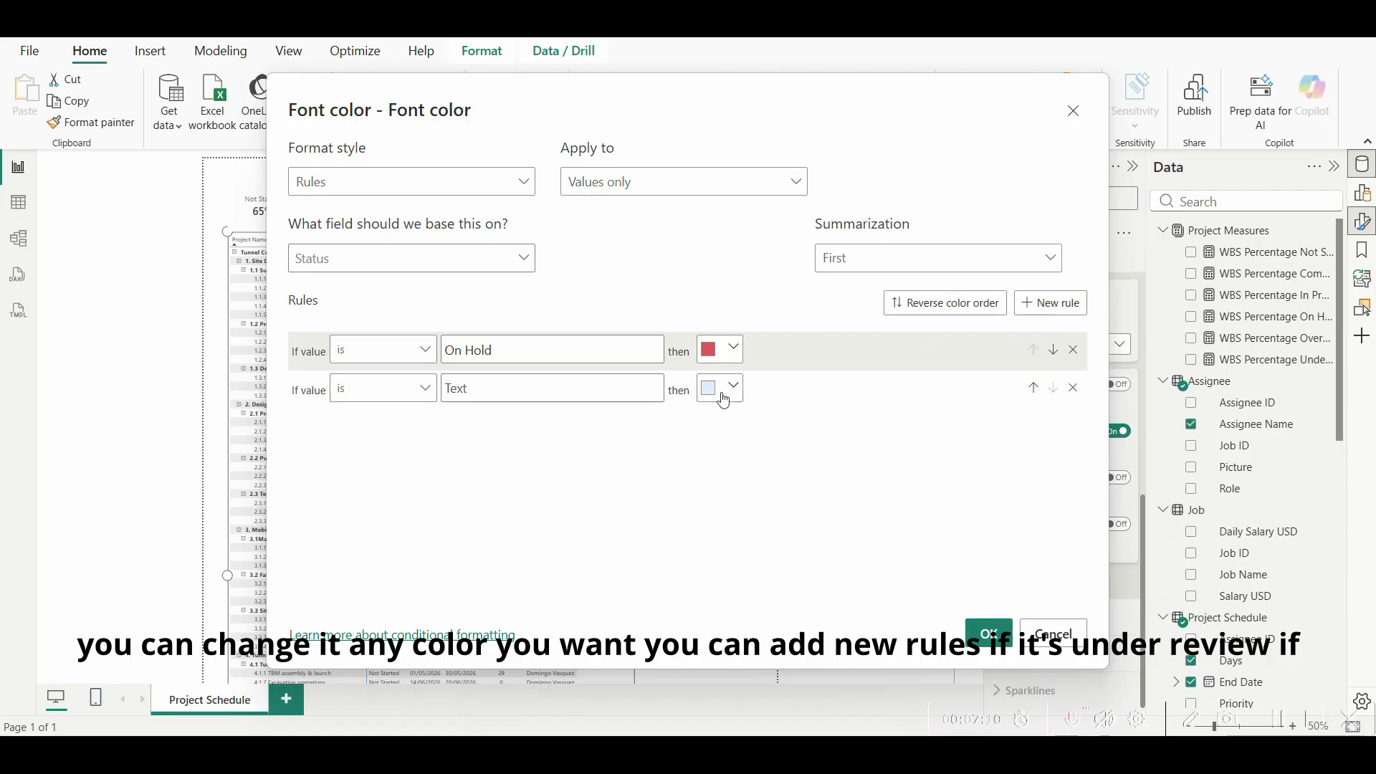
pyautogui.click(1073, 389)
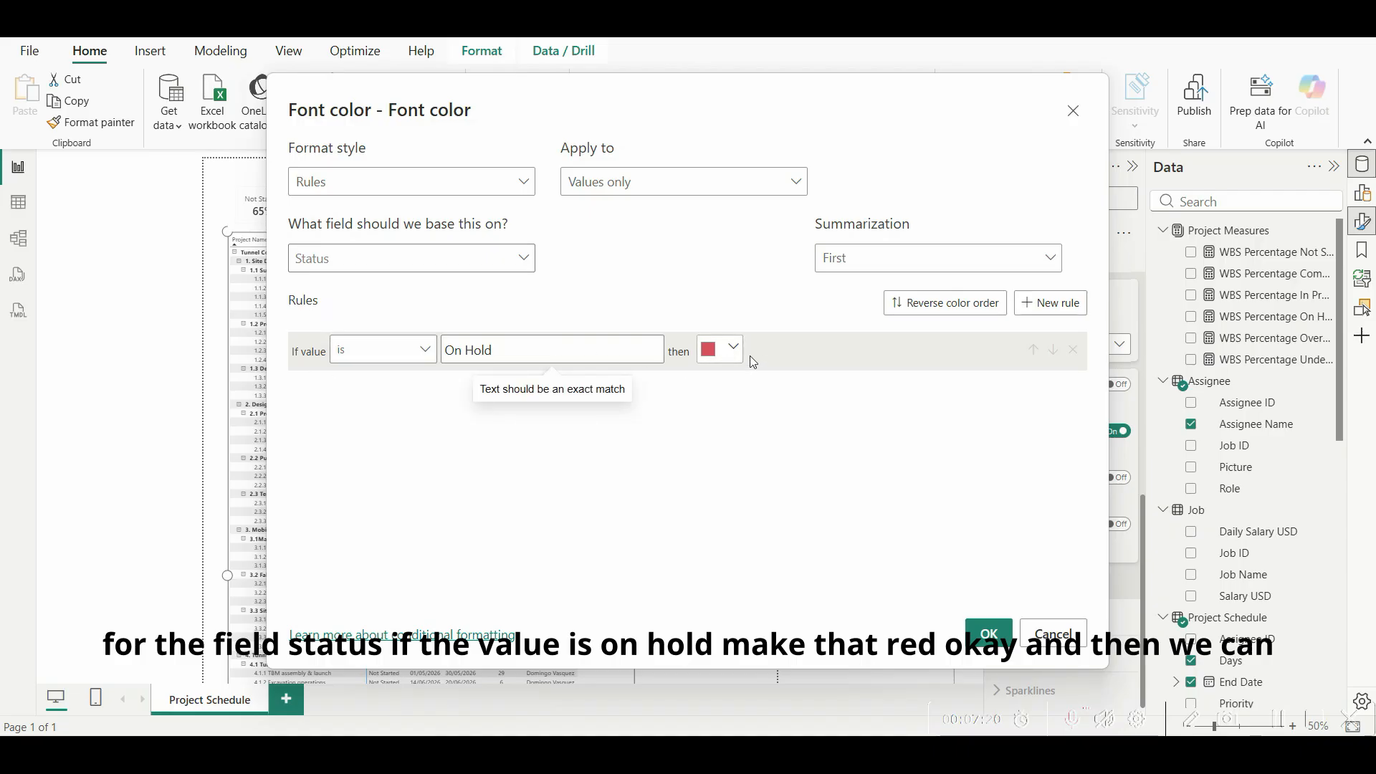
pyautogui.click(988, 634)
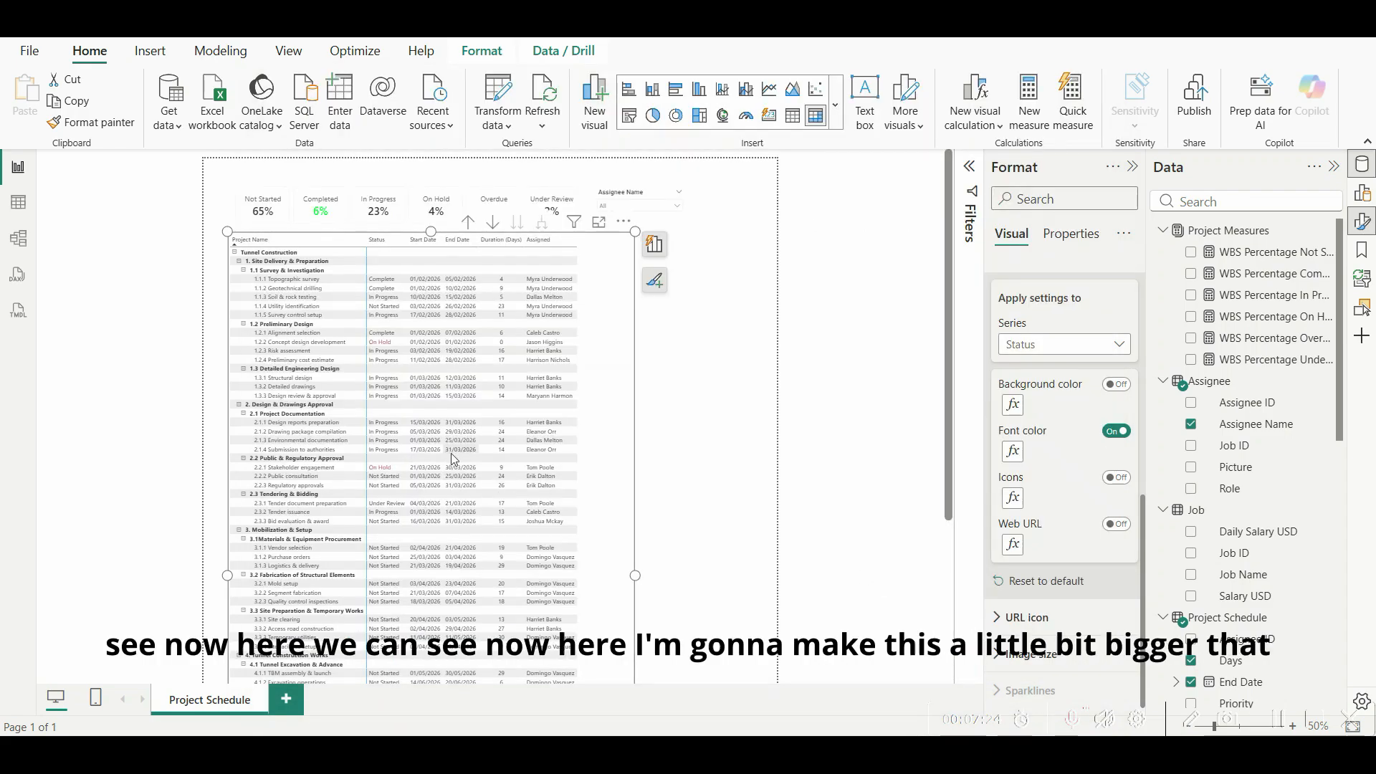
# Step: Examine the schedule page's status cards, assignee slicer, and matrix with its conditional status colors
pyautogui.scroll(4, 484, 525)
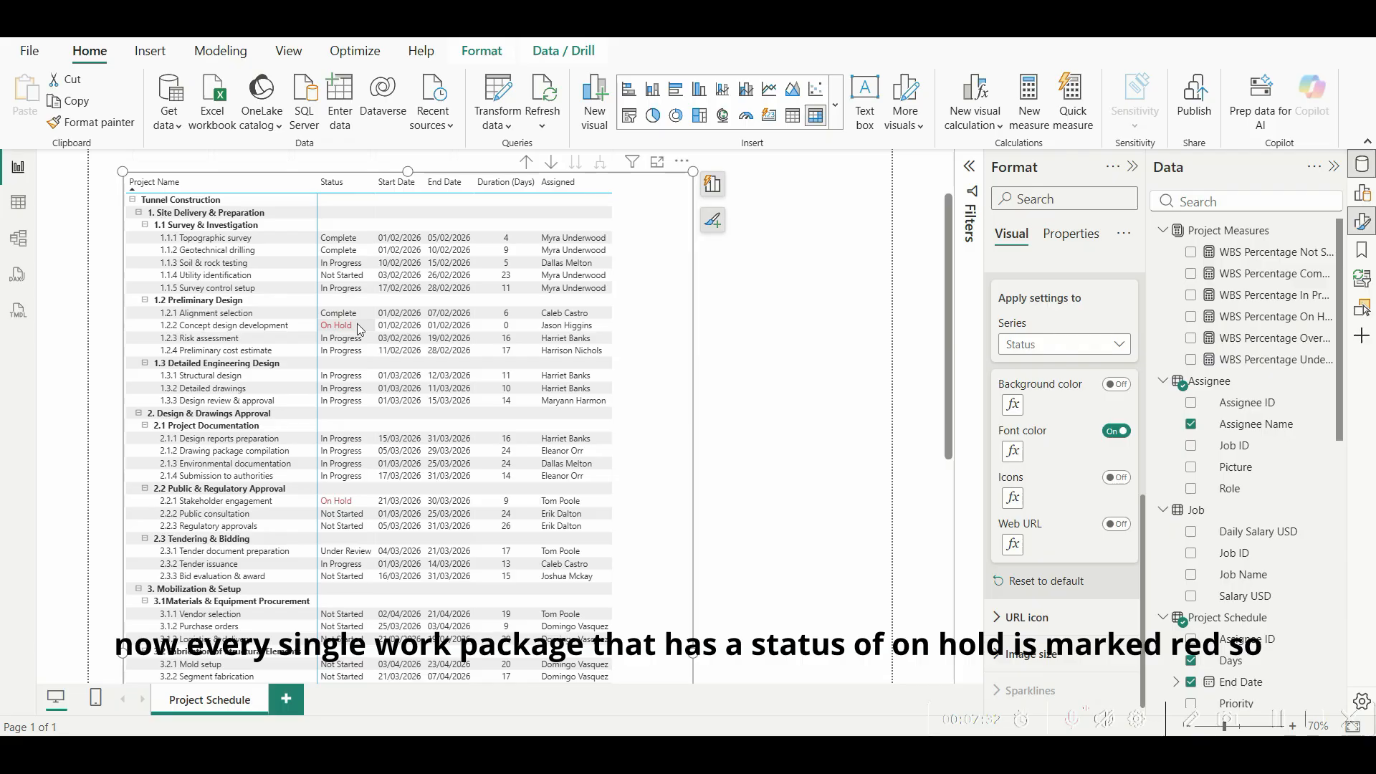
pyautogui.scroll(1, 481, 505)
pyautogui.scroll(2, 482, 505)
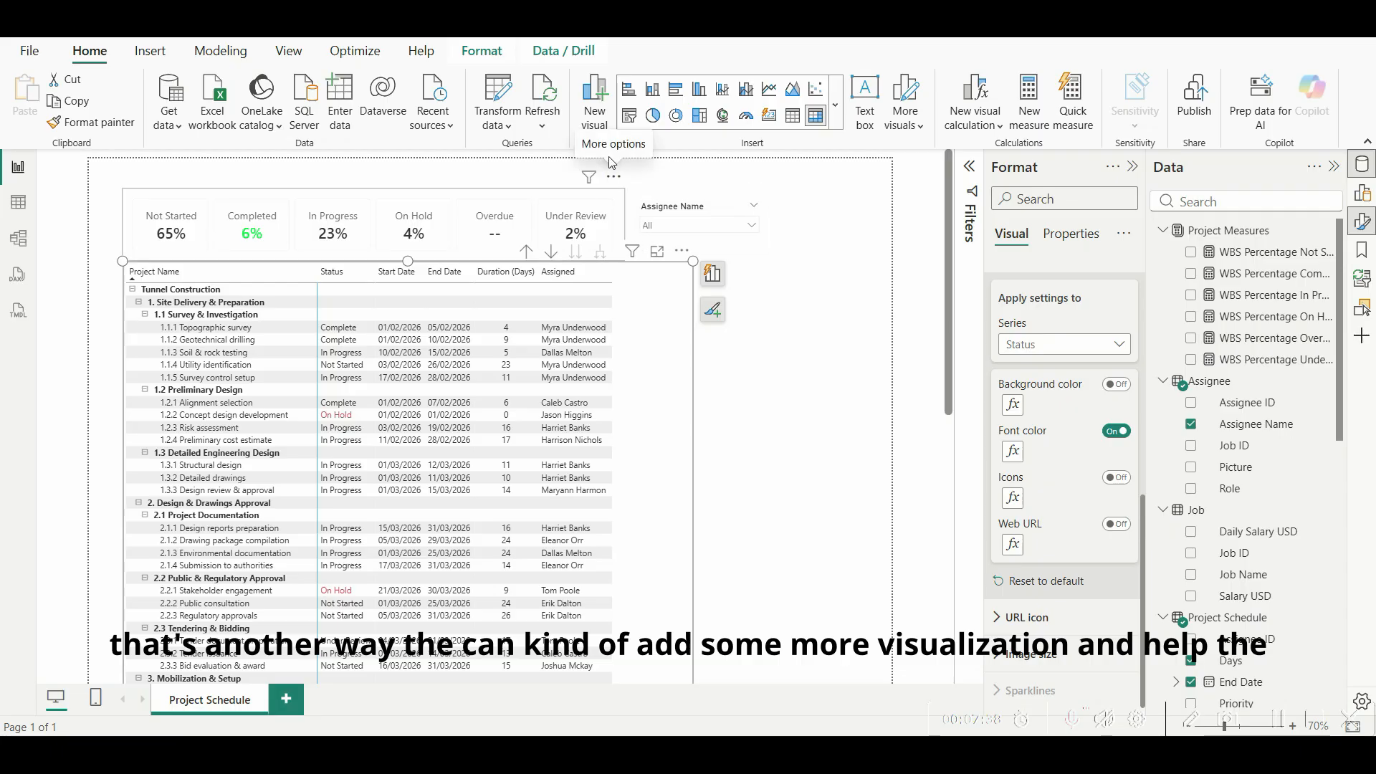
pyautogui.click(609, 184)
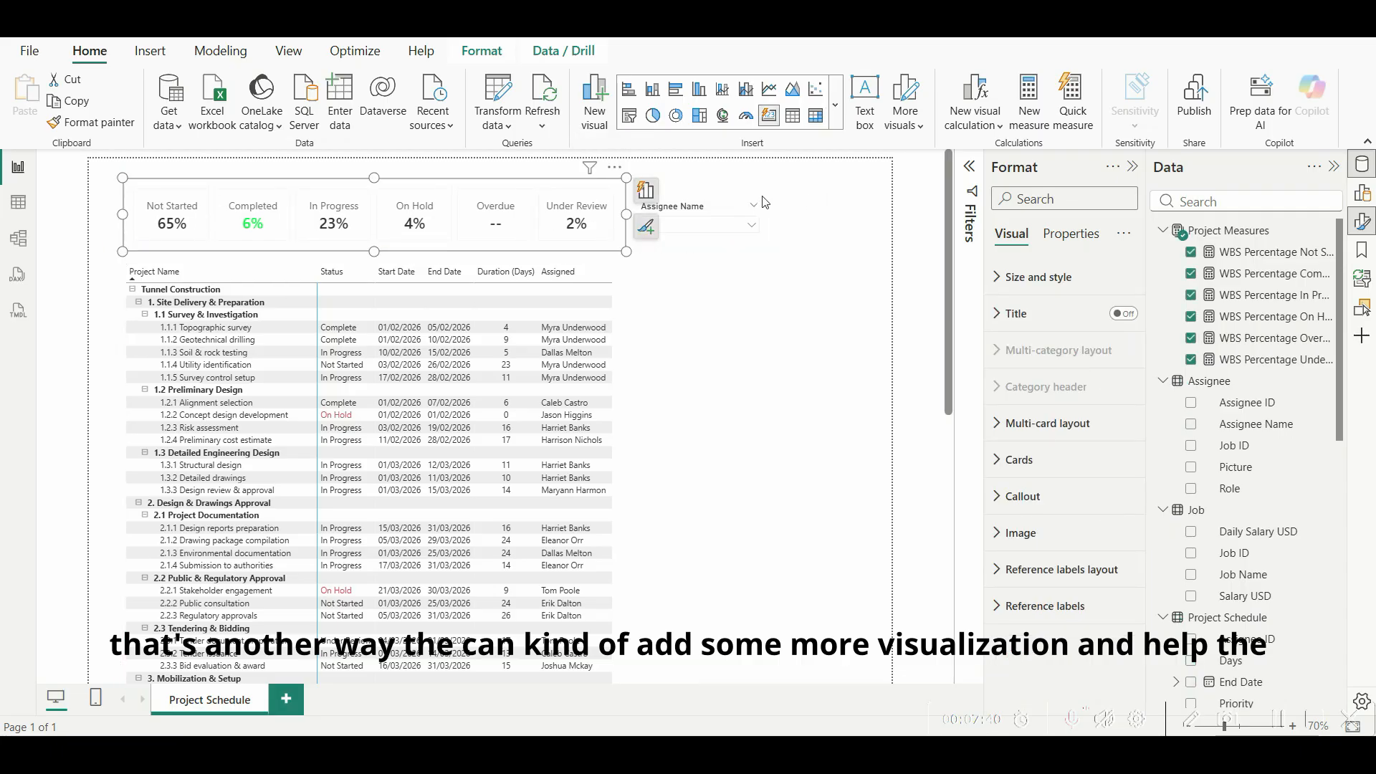
pyautogui.moveTo(763, 188); pyautogui.dragTo(761, 185)
pyautogui.click(806, 308)
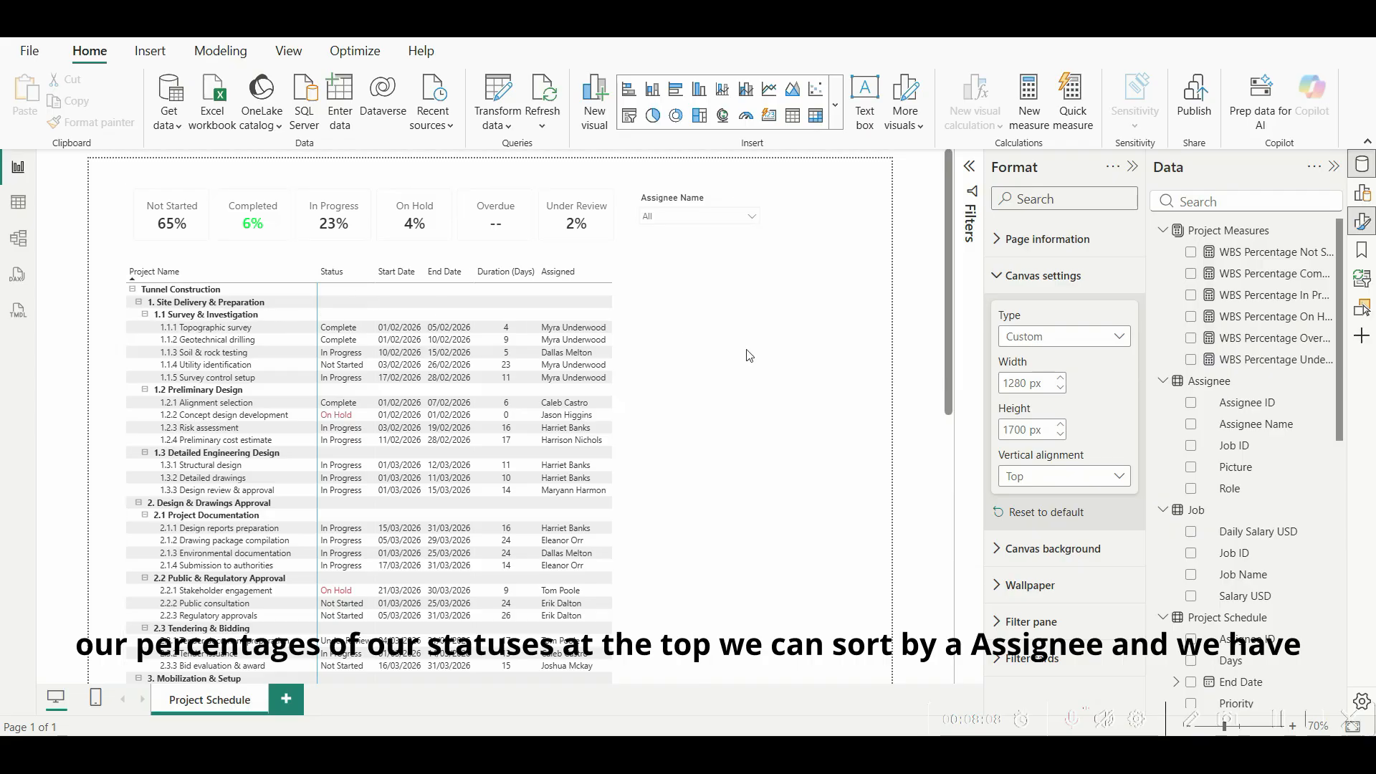
pyautogui.scroll(-2, 695, 404)
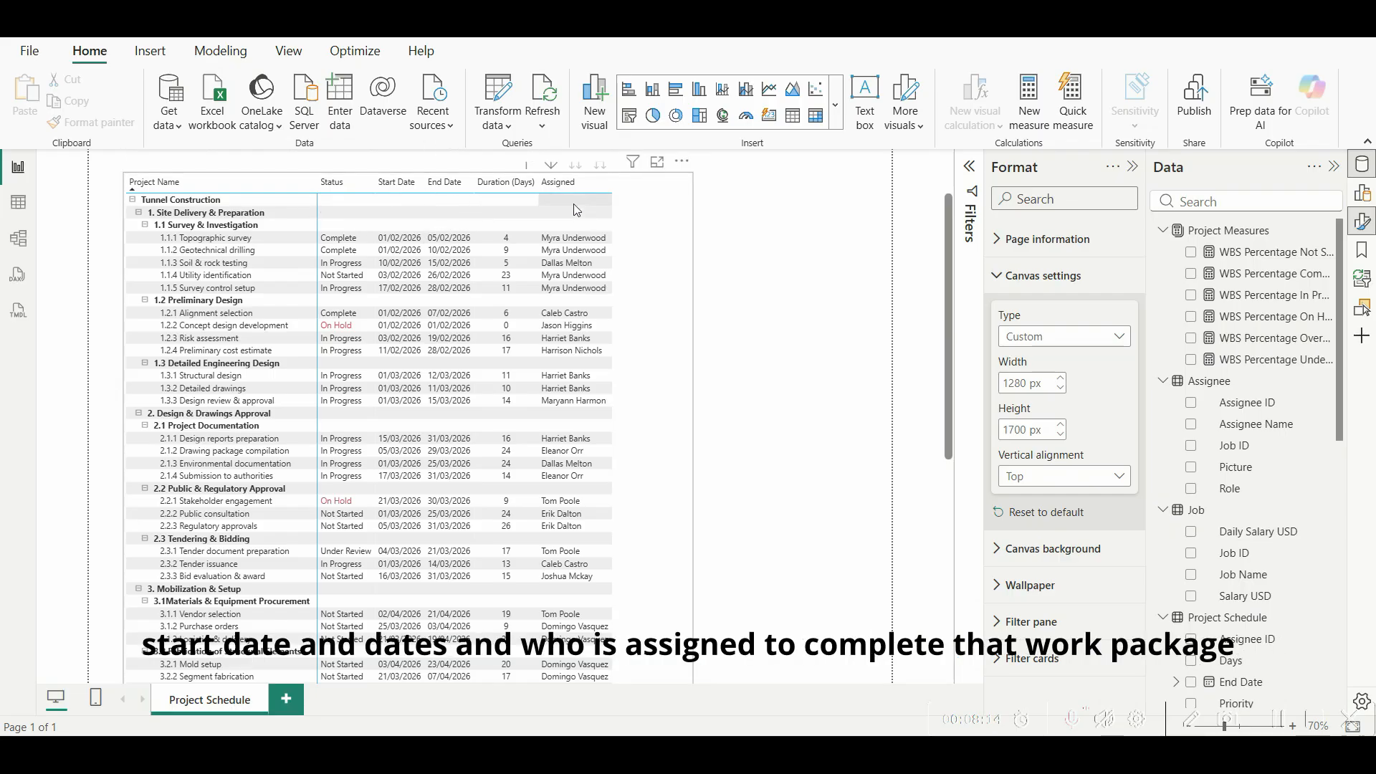
pyautogui.scroll(-5, 627, 466)
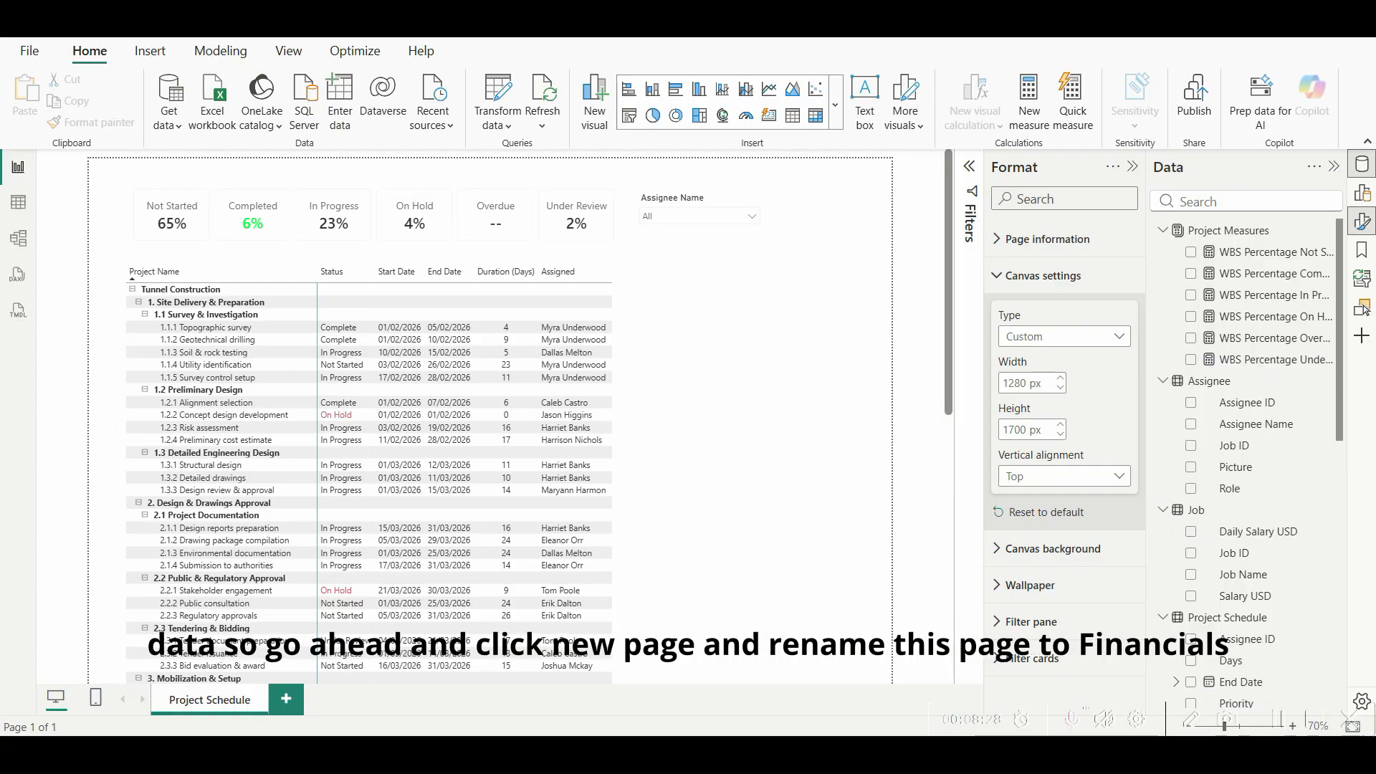
# Step: Add a new report page named Financials and return to it after checking the Project Schedule page
pyautogui.click(286, 698)
pyautogui.rightClick(295, 707)
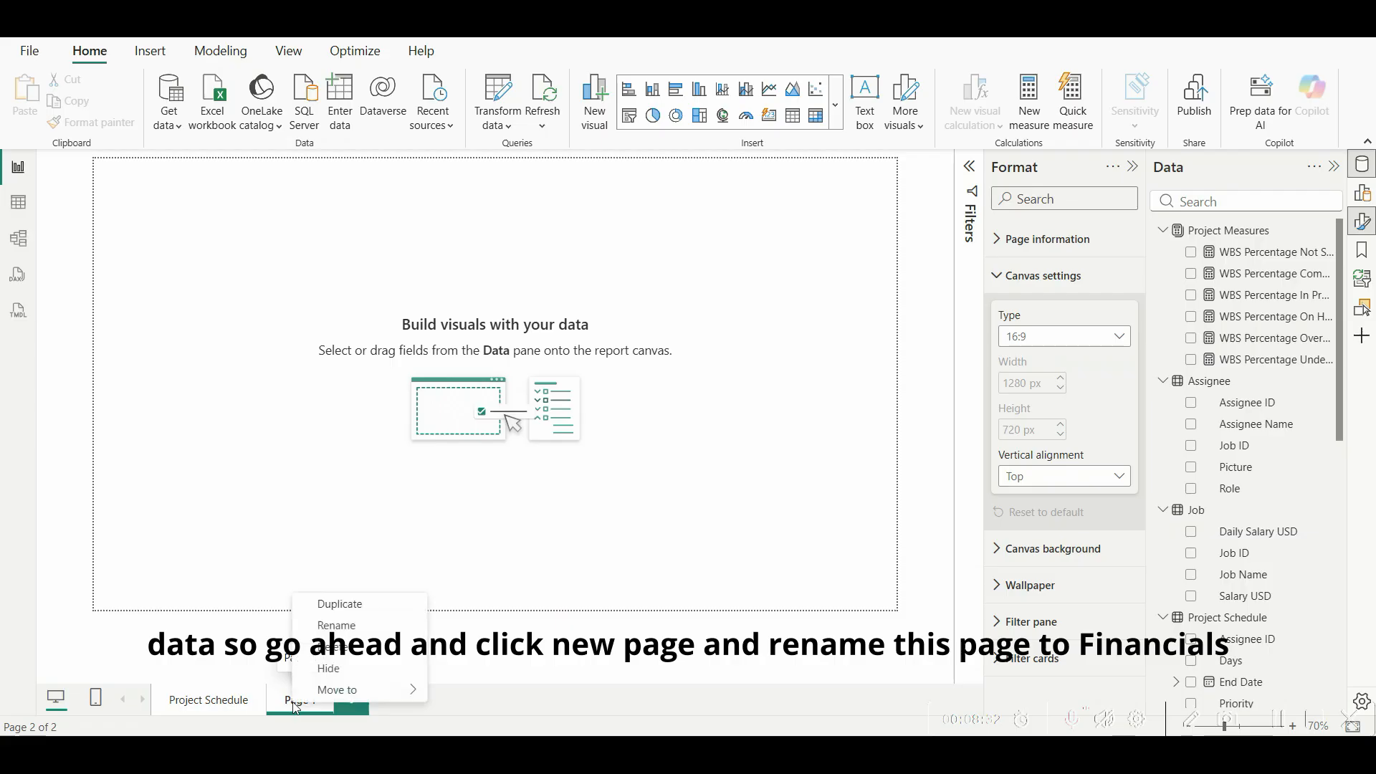
pyautogui.click(336, 634)
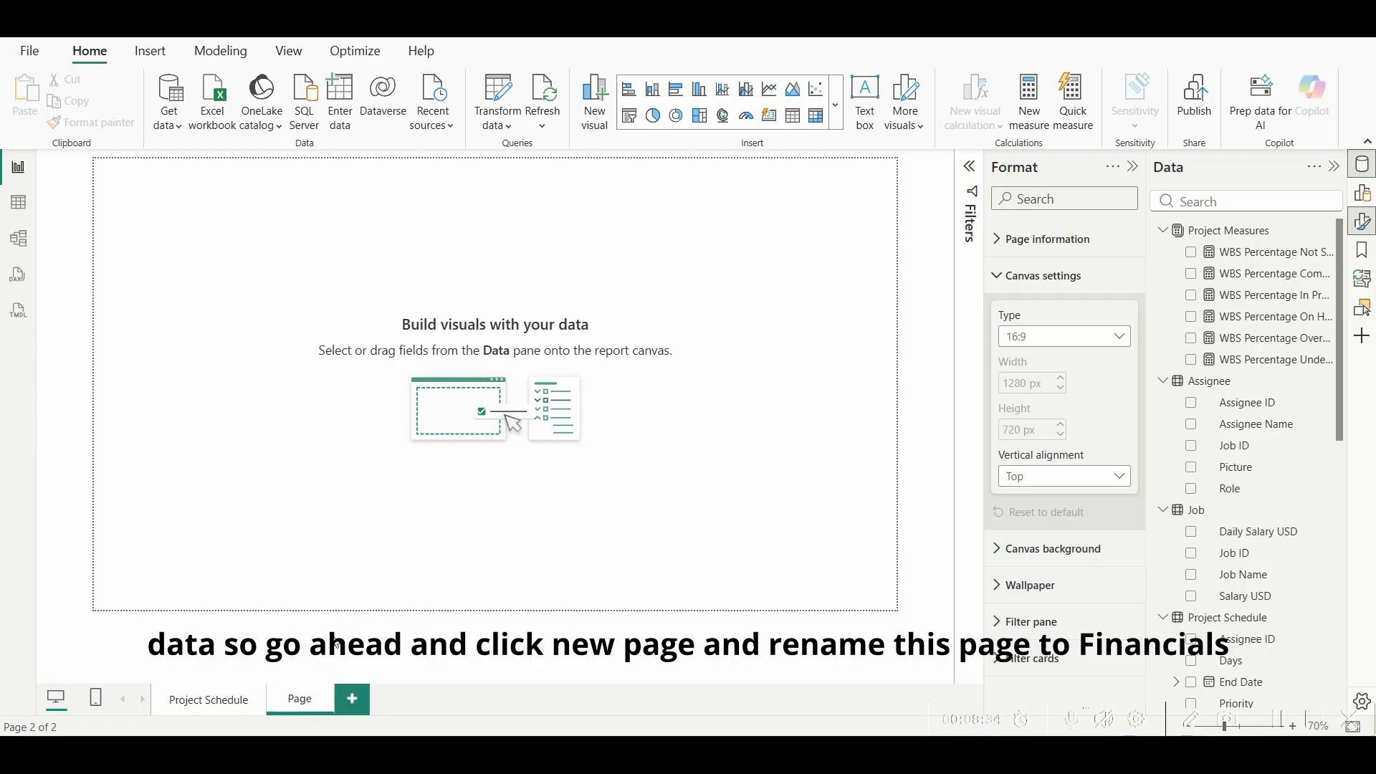
pyautogui.write('Financ')
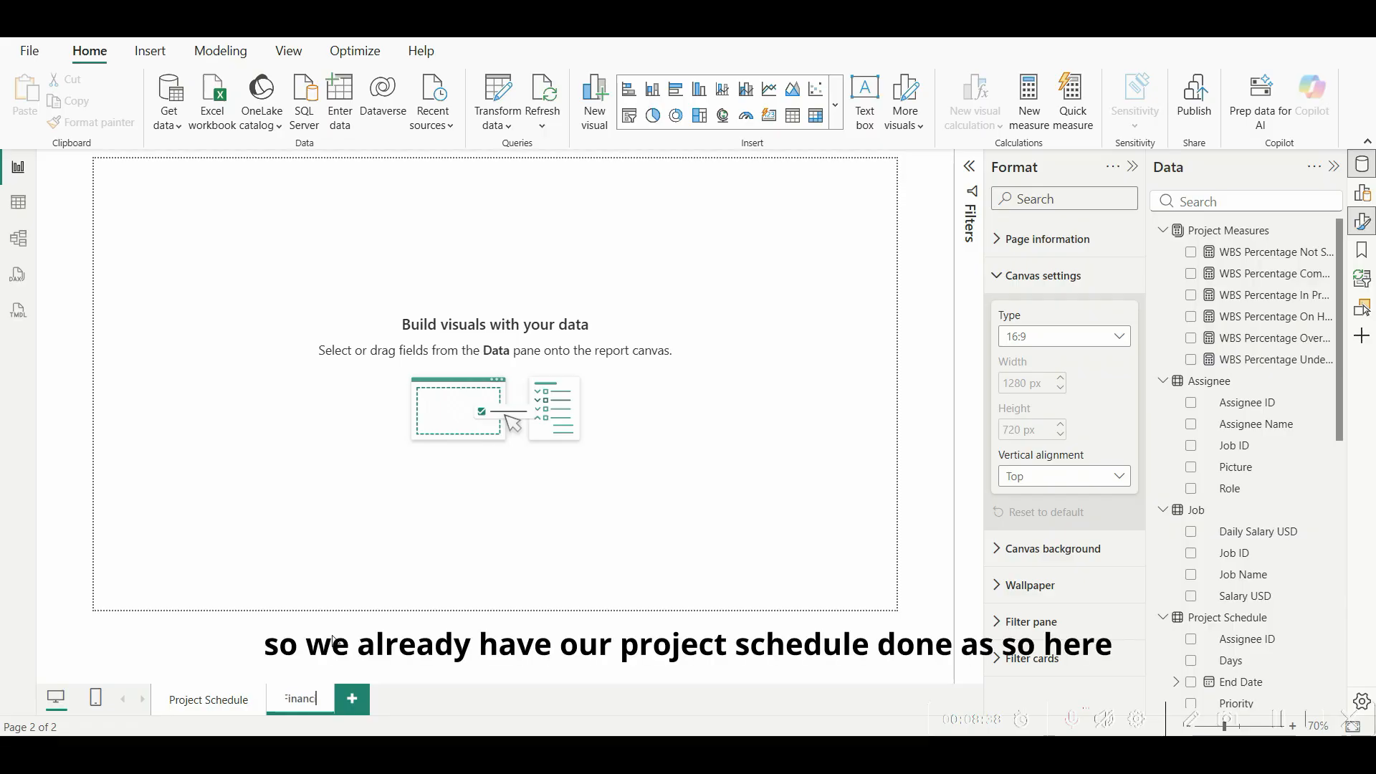
pyautogui.press('Return')
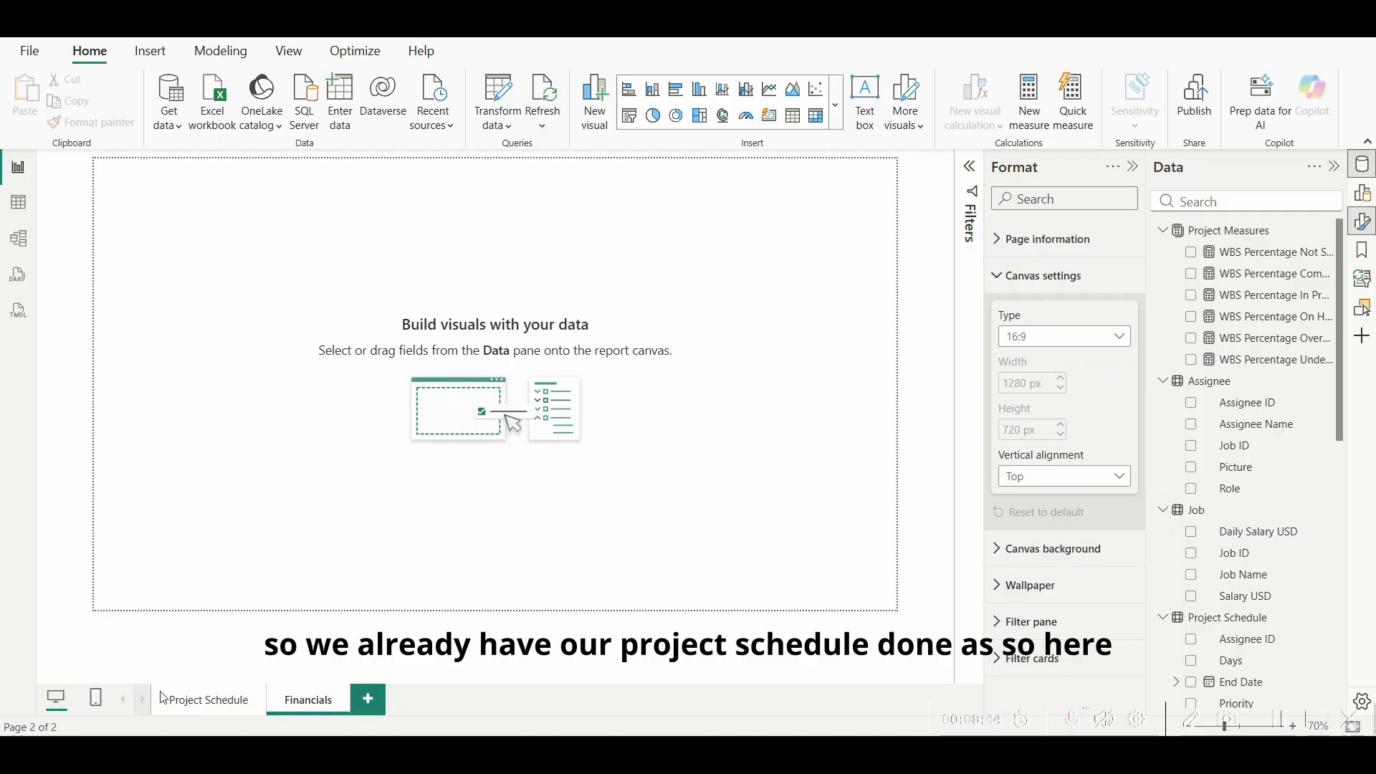
pyautogui.click(192, 706)
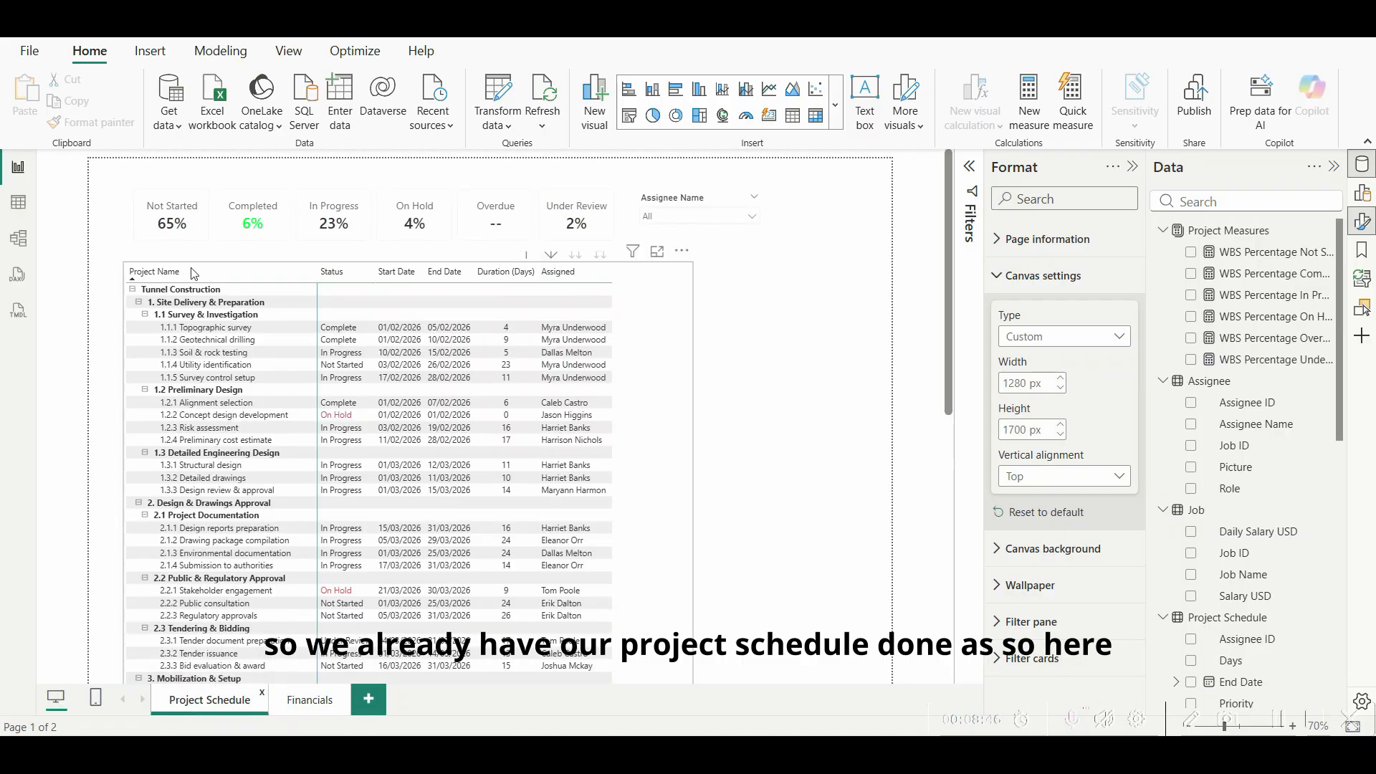
pyautogui.click(309, 699)
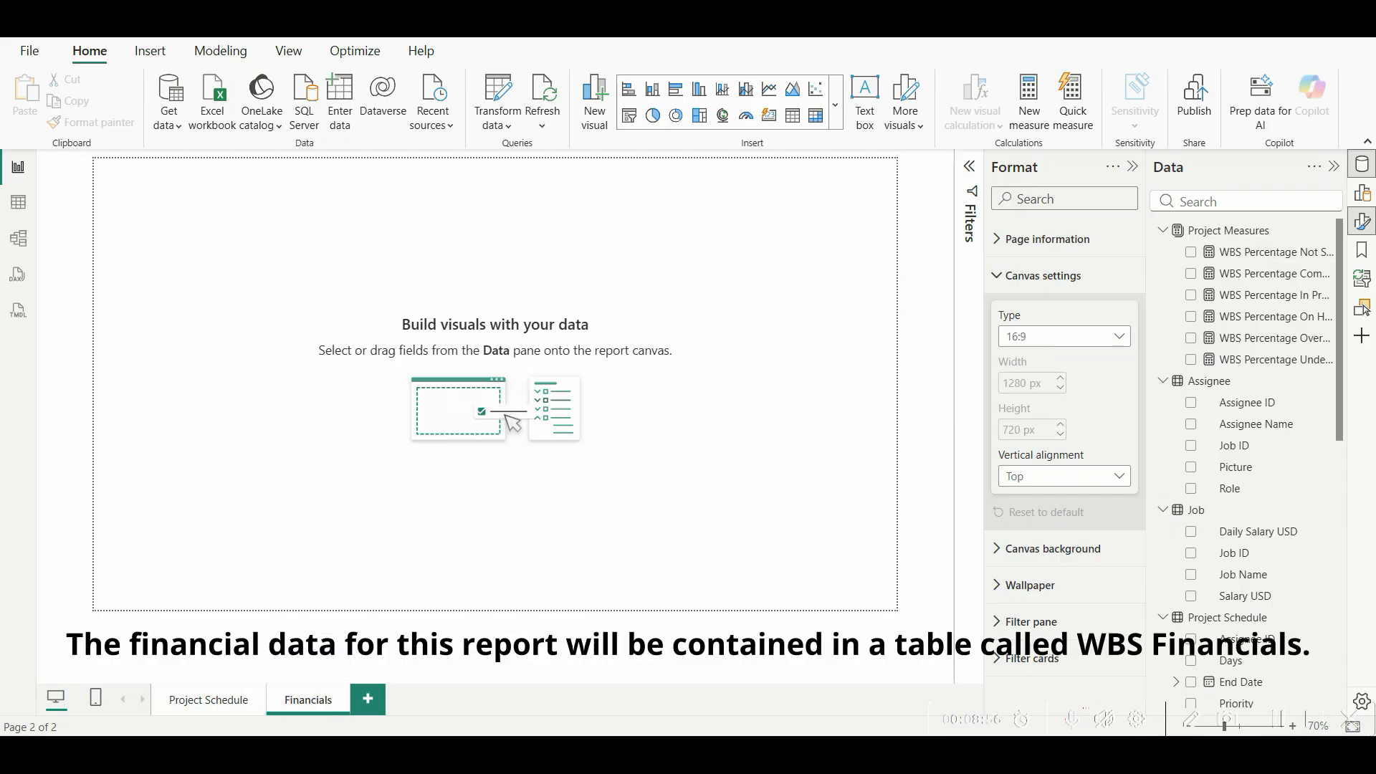
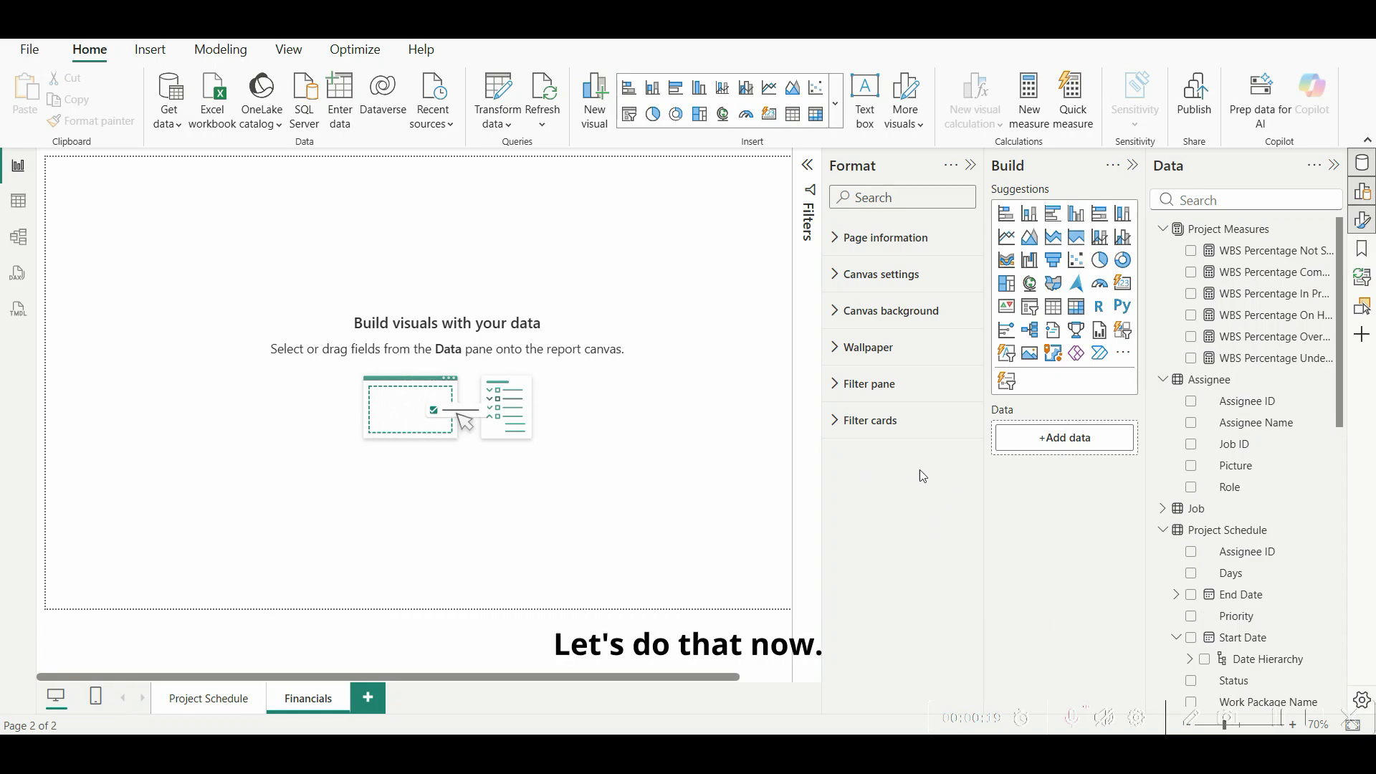
# Step: Insert a matrix on the Financials page and add Project Name from WBS Project to its rows
pyautogui.click(814, 119)
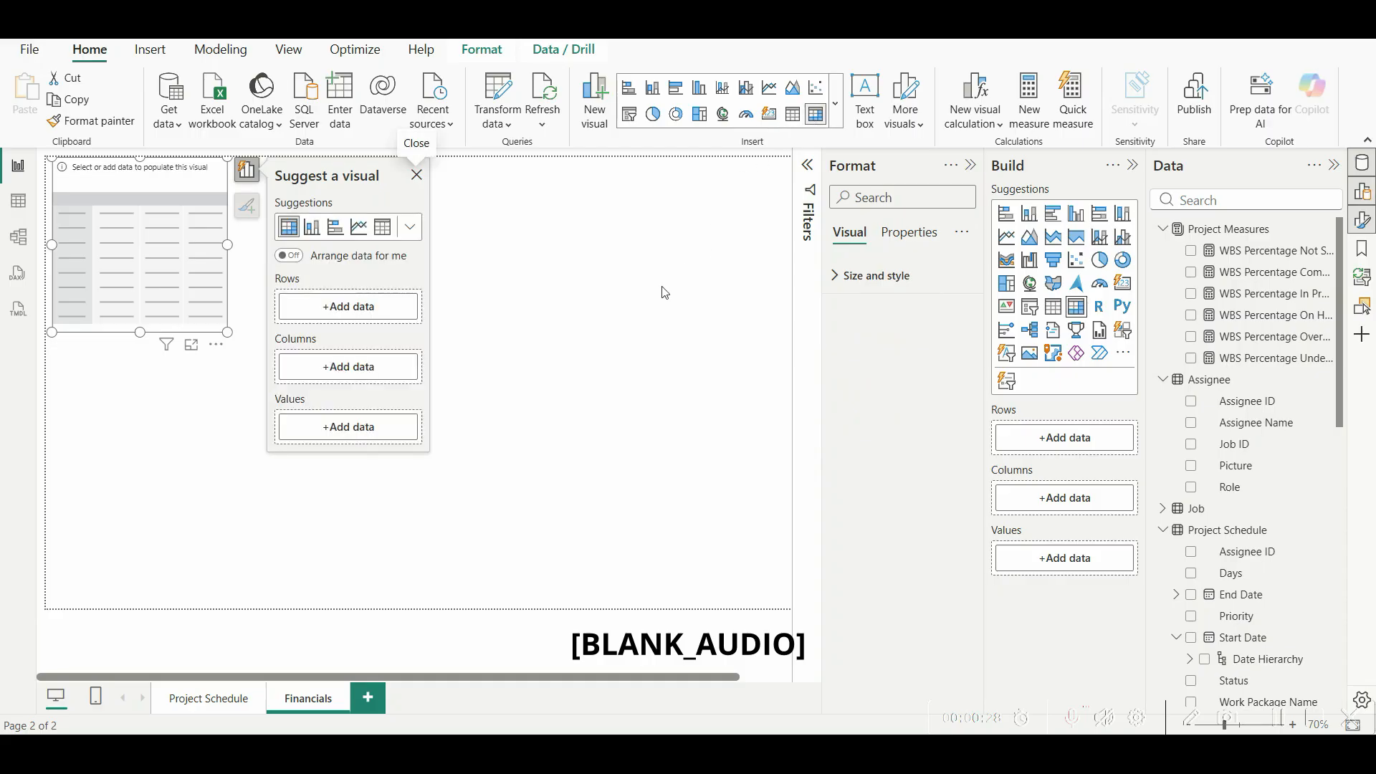
pyautogui.scroll(-3, 1238, 502)
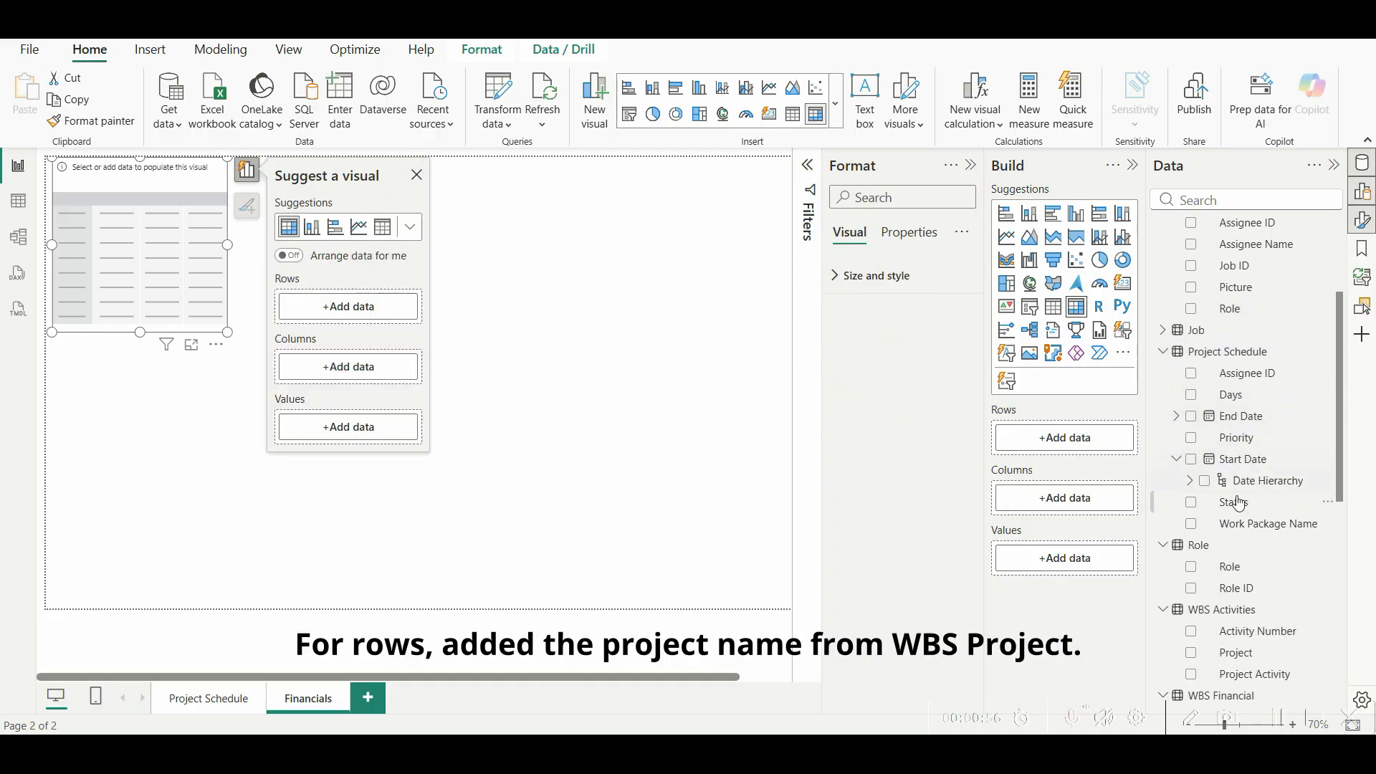
pyautogui.scroll(-2, 1232, 566)
pyautogui.scroll(-4, 1236, 566)
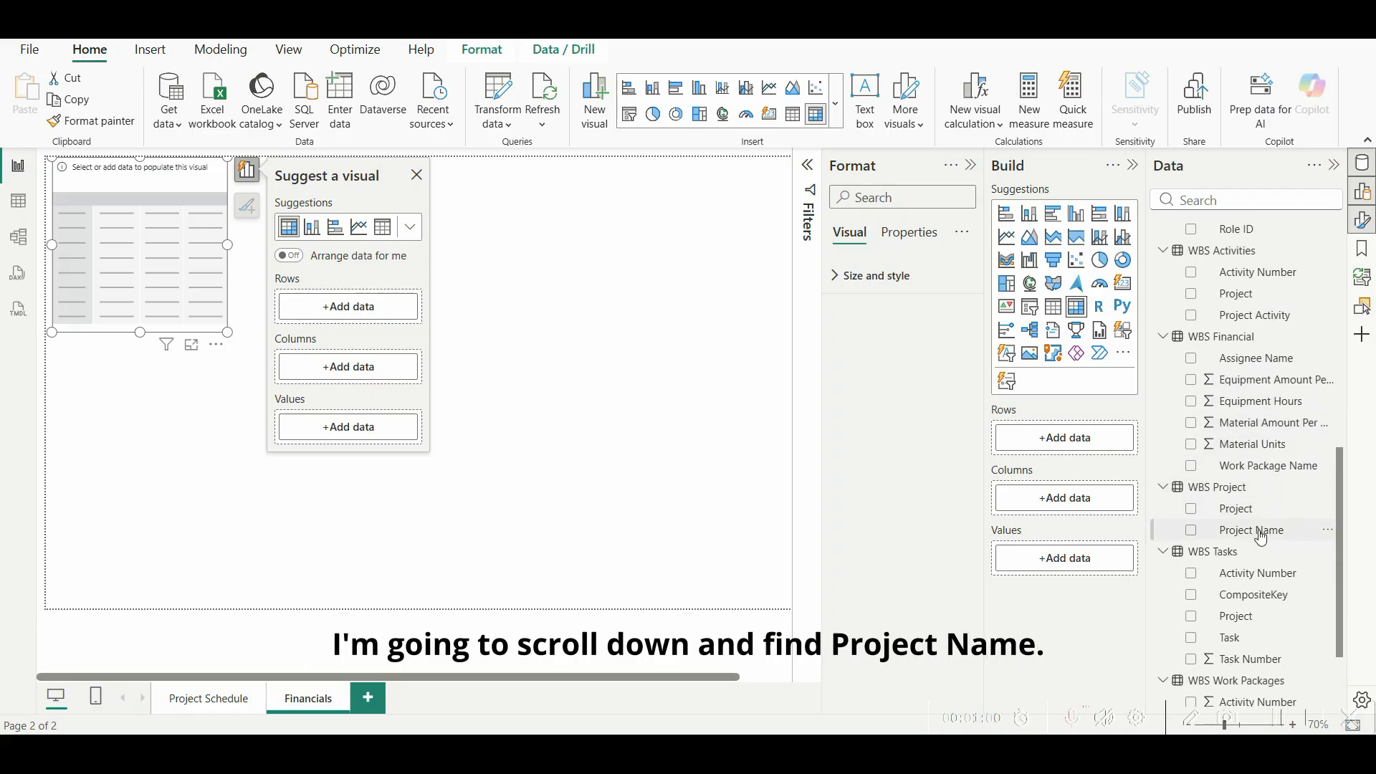
pyautogui.moveTo(1274, 536); pyautogui.dragTo(1104, 443)
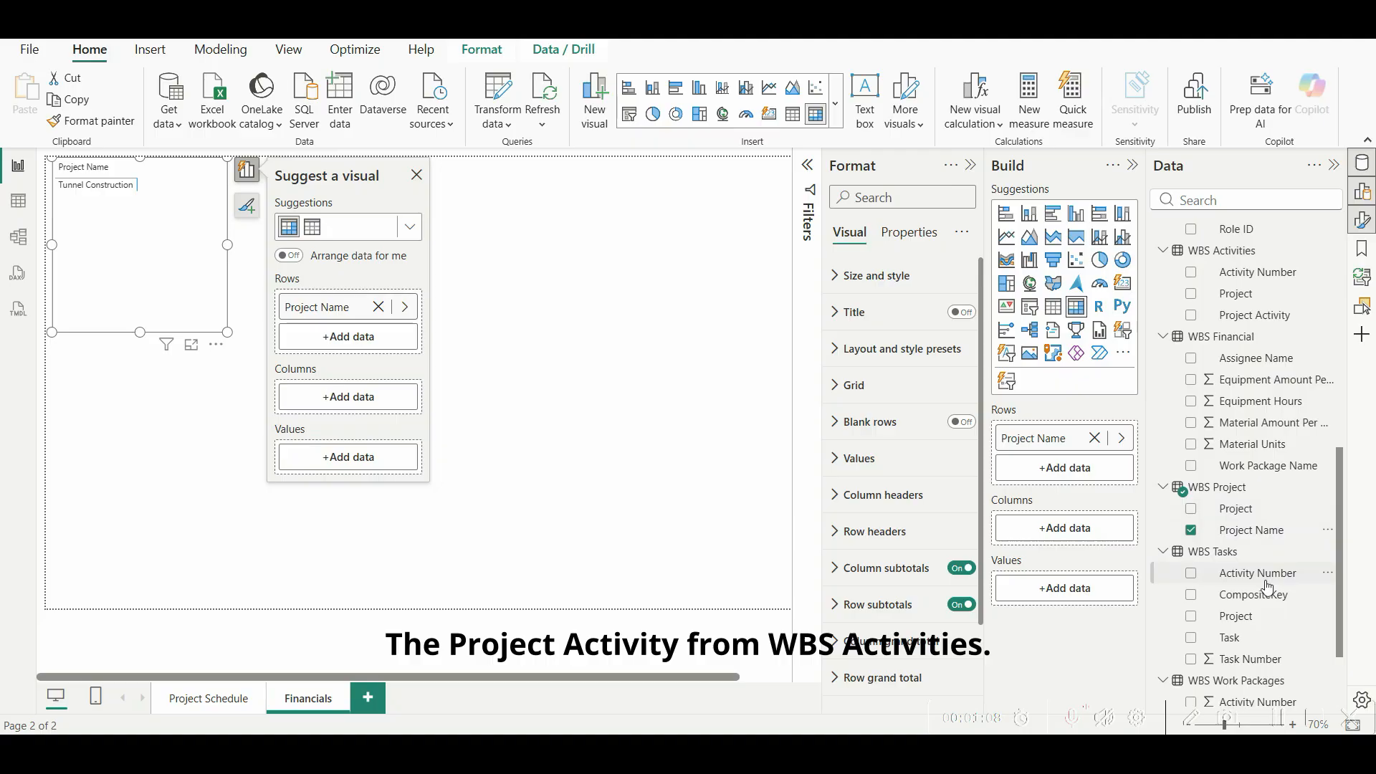
# Step: Add Project Activity, Task, and Work Package Name from WBS Work Packages as row levels beneath Project Name
pyautogui.moveTo(1254, 316); pyautogui.dragTo(1078, 470)
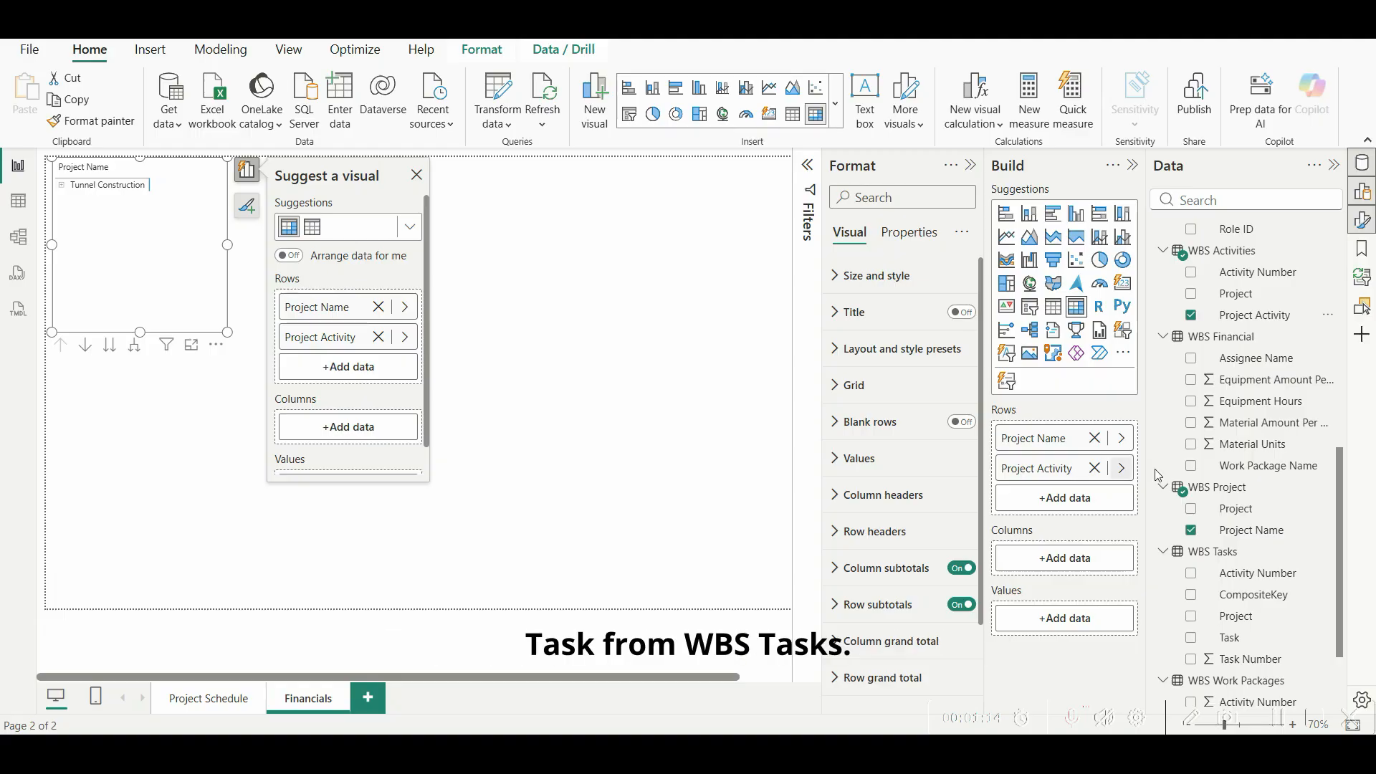
pyautogui.scroll(-3, 1246, 530)
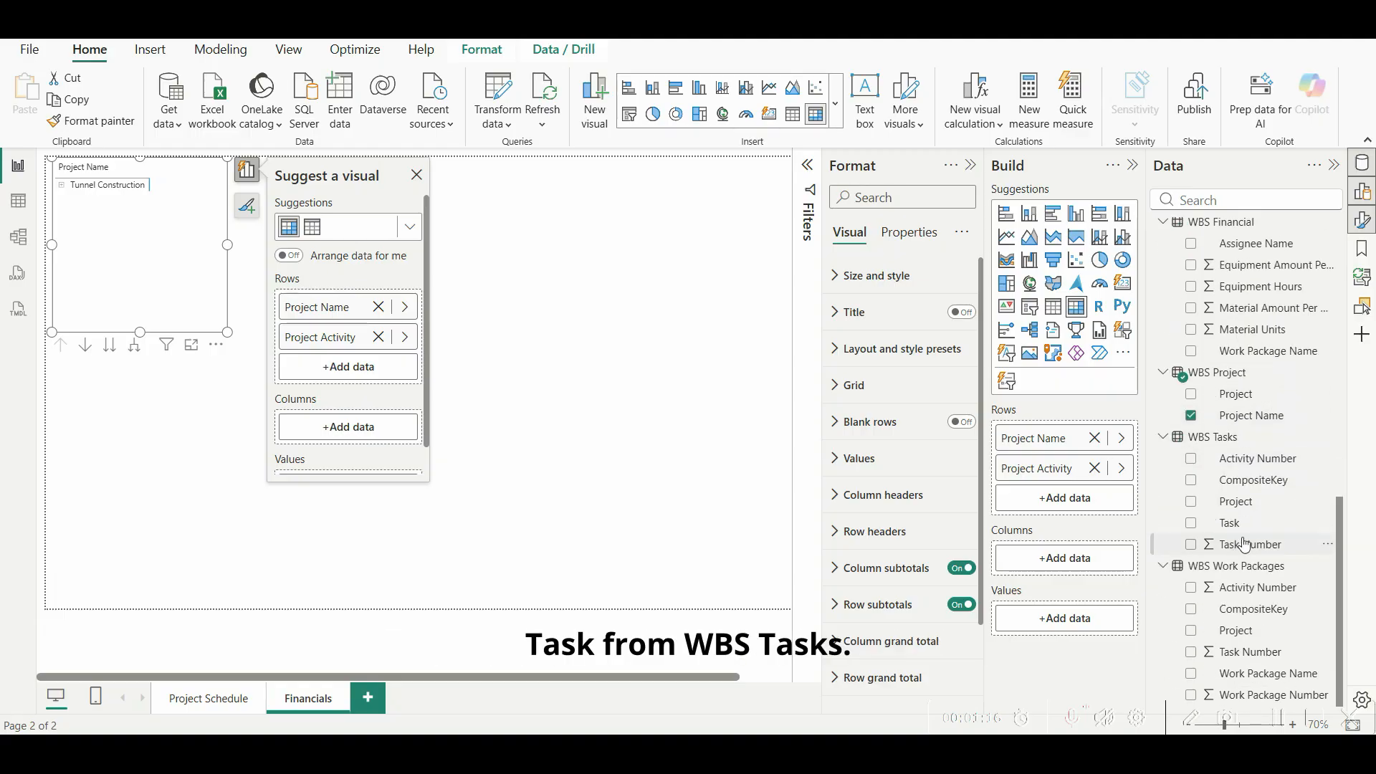
pyautogui.moveTo(1231, 523); pyautogui.dragTo(1065, 493)
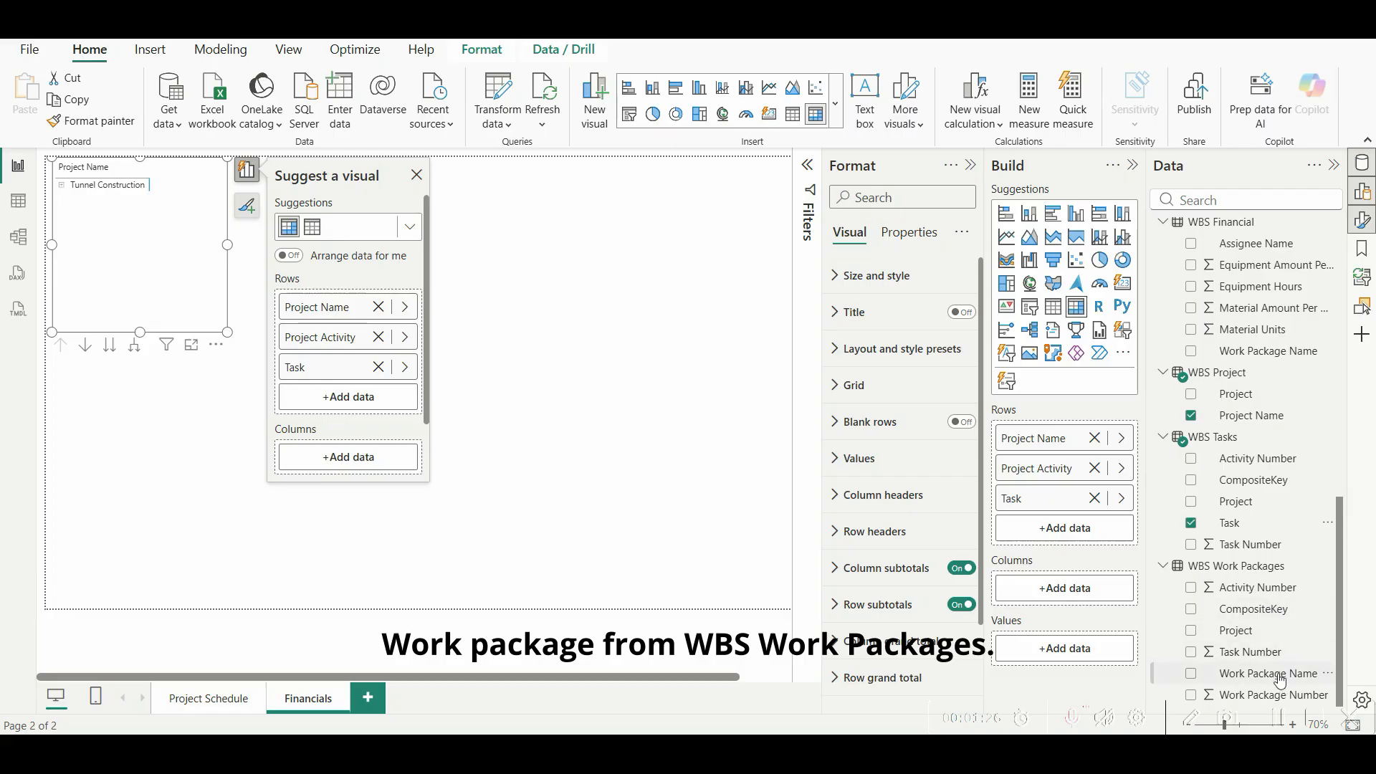
pyautogui.moveTo(1264, 684); pyautogui.dragTo(1077, 529)
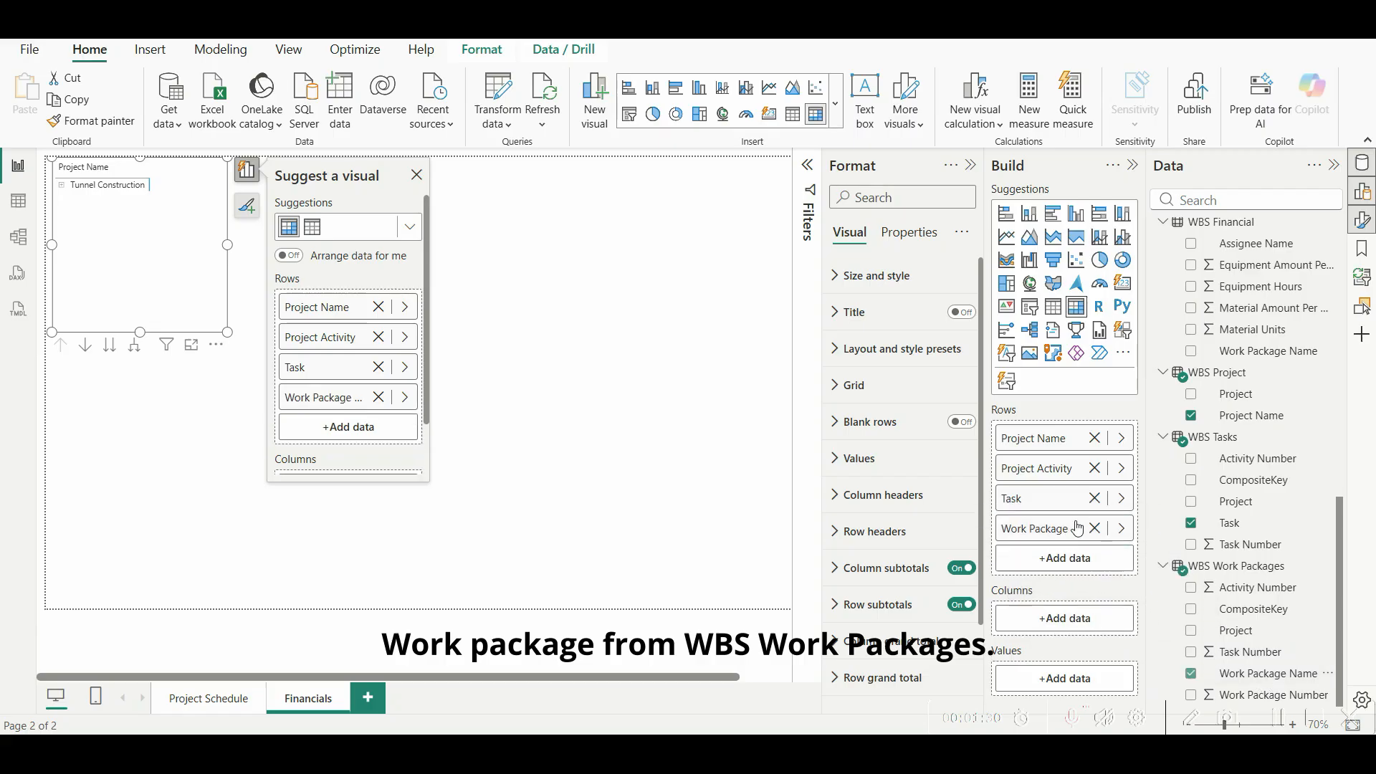
# Step: Expand Tunnel Construction down to the work packages of 1.1 Survey & Investigation and enlarge the matrix to nearly the page's full height
pyautogui.click(62, 185)
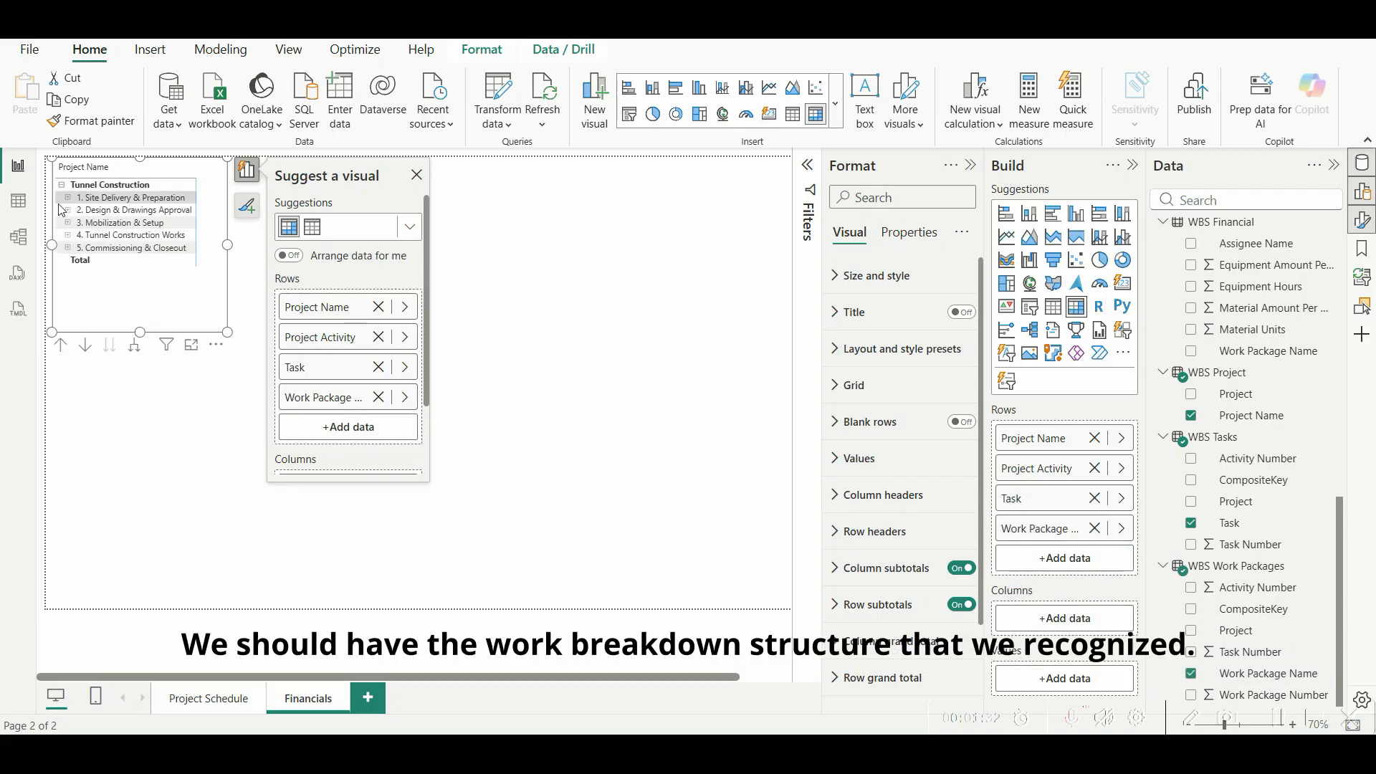
pyautogui.click(69, 198)
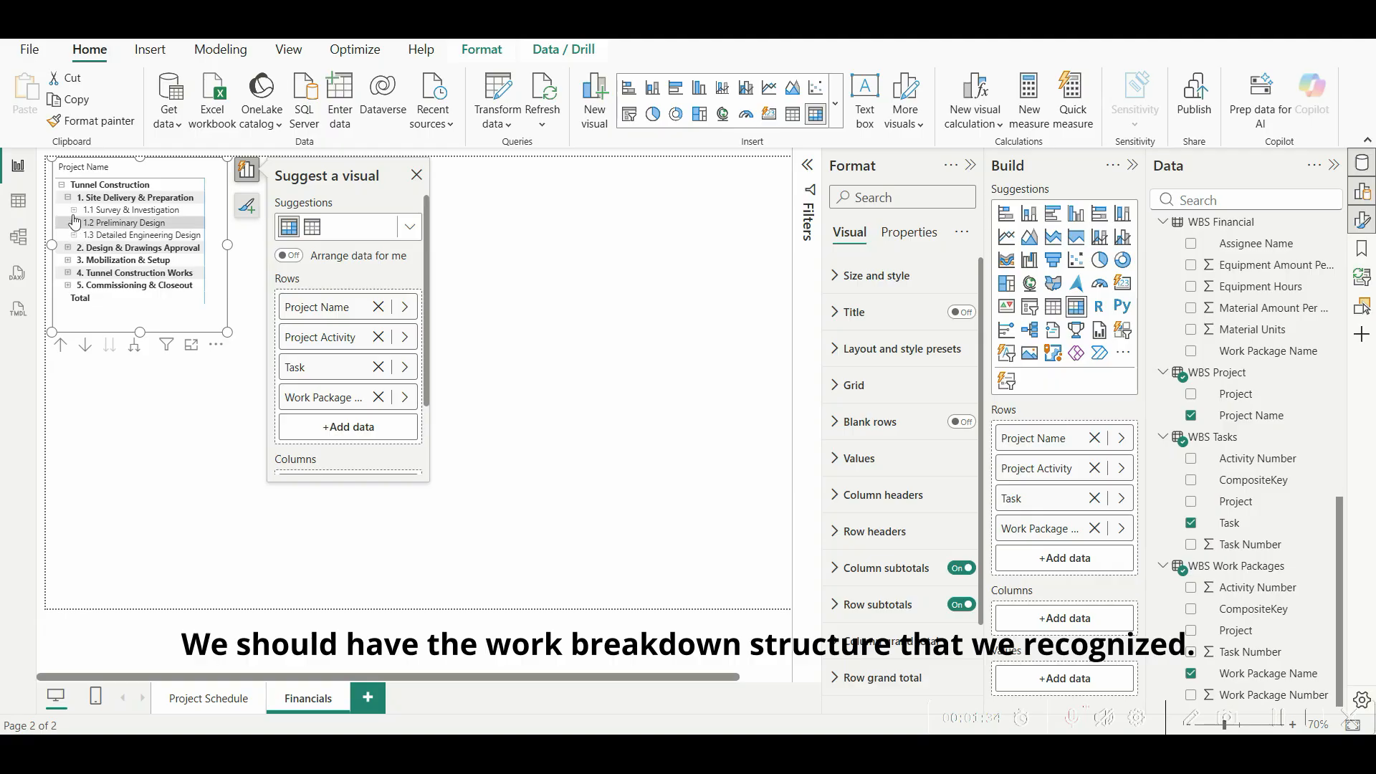
pyautogui.click(73, 210)
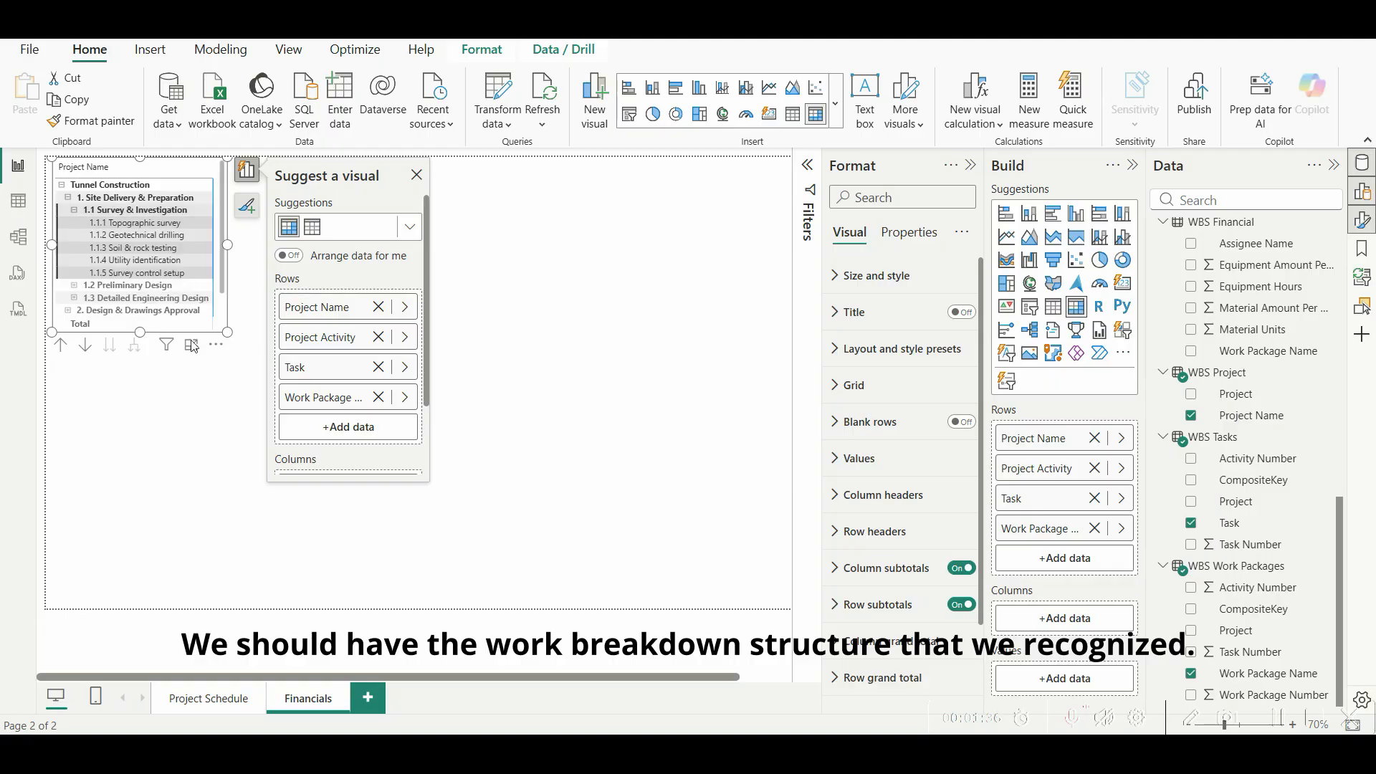
pyautogui.moveTo(227, 333); pyautogui.dragTo(527, 602)
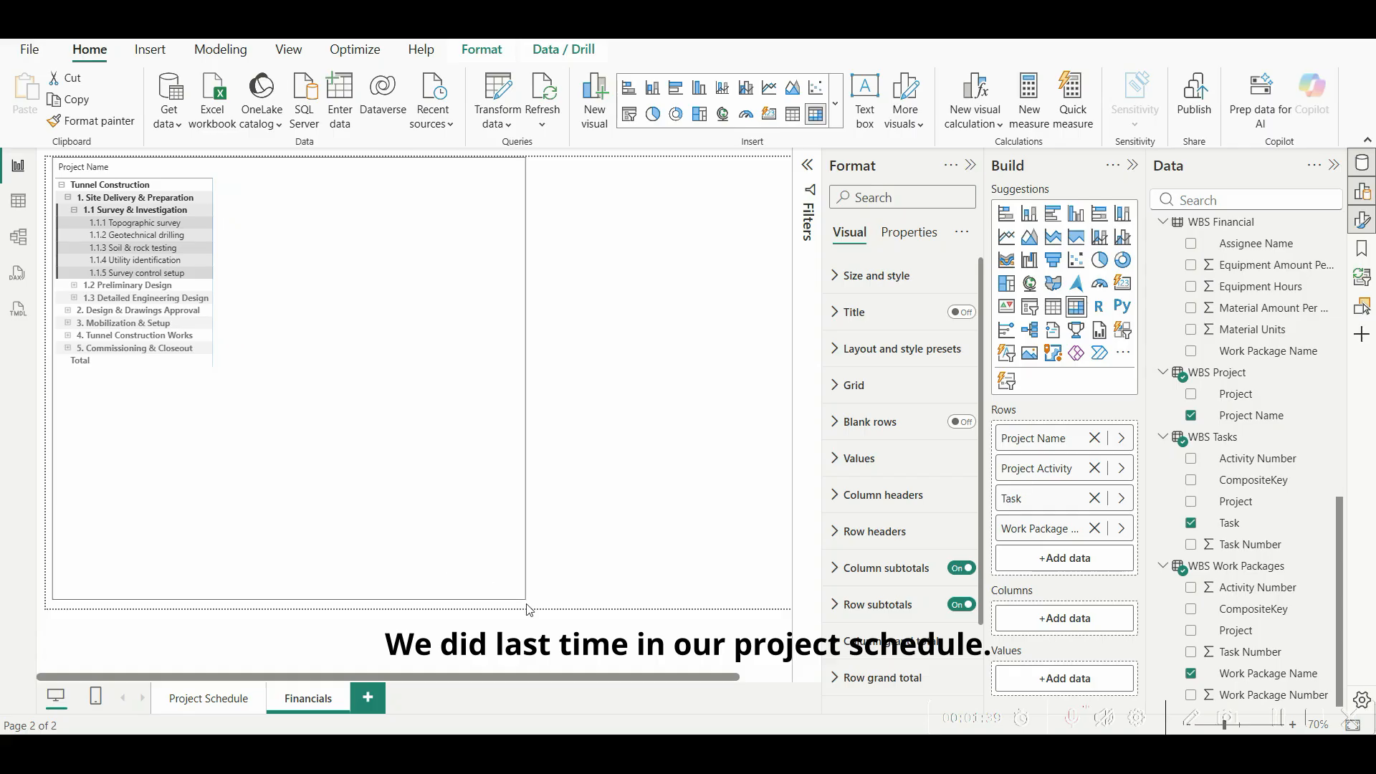
# Step: Expand 1.2 Preliminary Design, 1.3 Detailed Engineering Design, 2.1 Project Documentation and 2.2 Public & Regulatory Approval down to their work packages
pyautogui.click(75, 285)
pyautogui.click(74, 348)
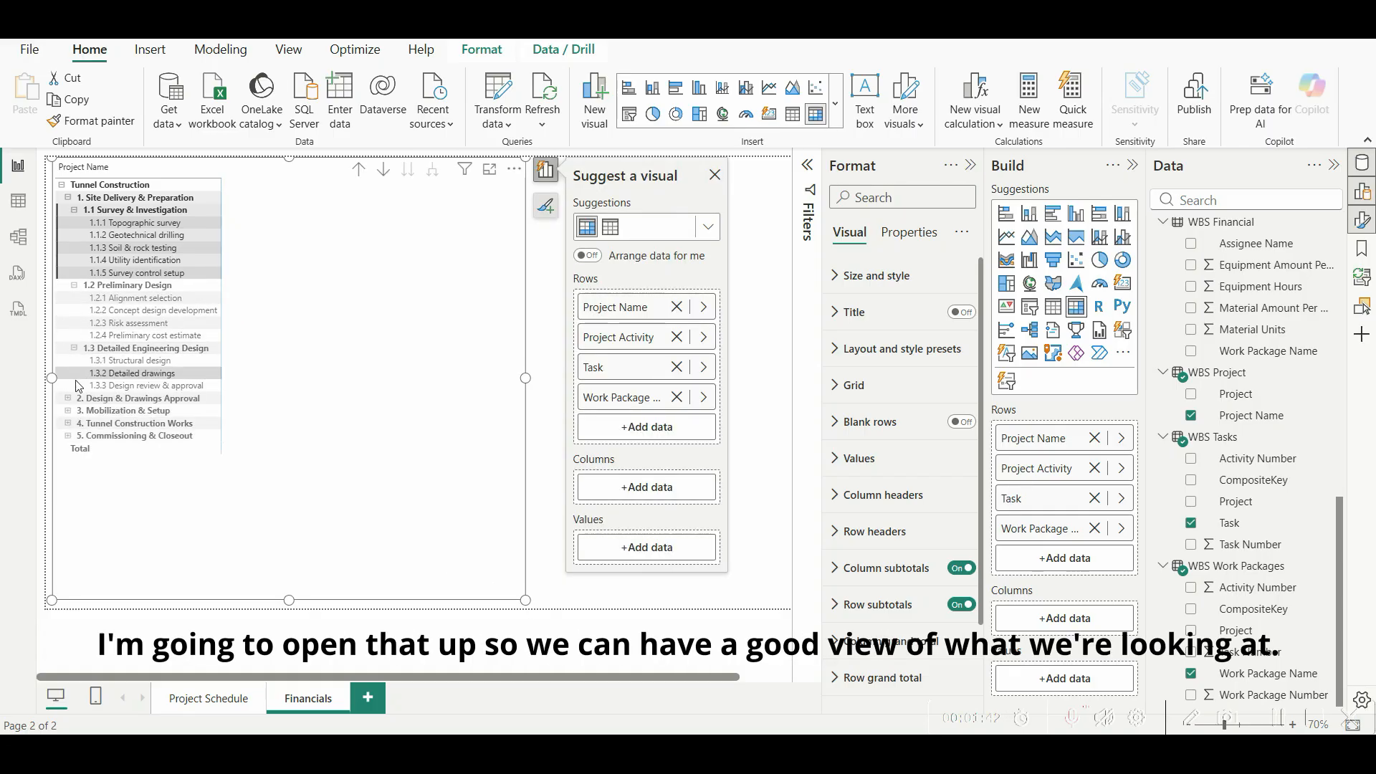
pyautogui.click(67, 399)
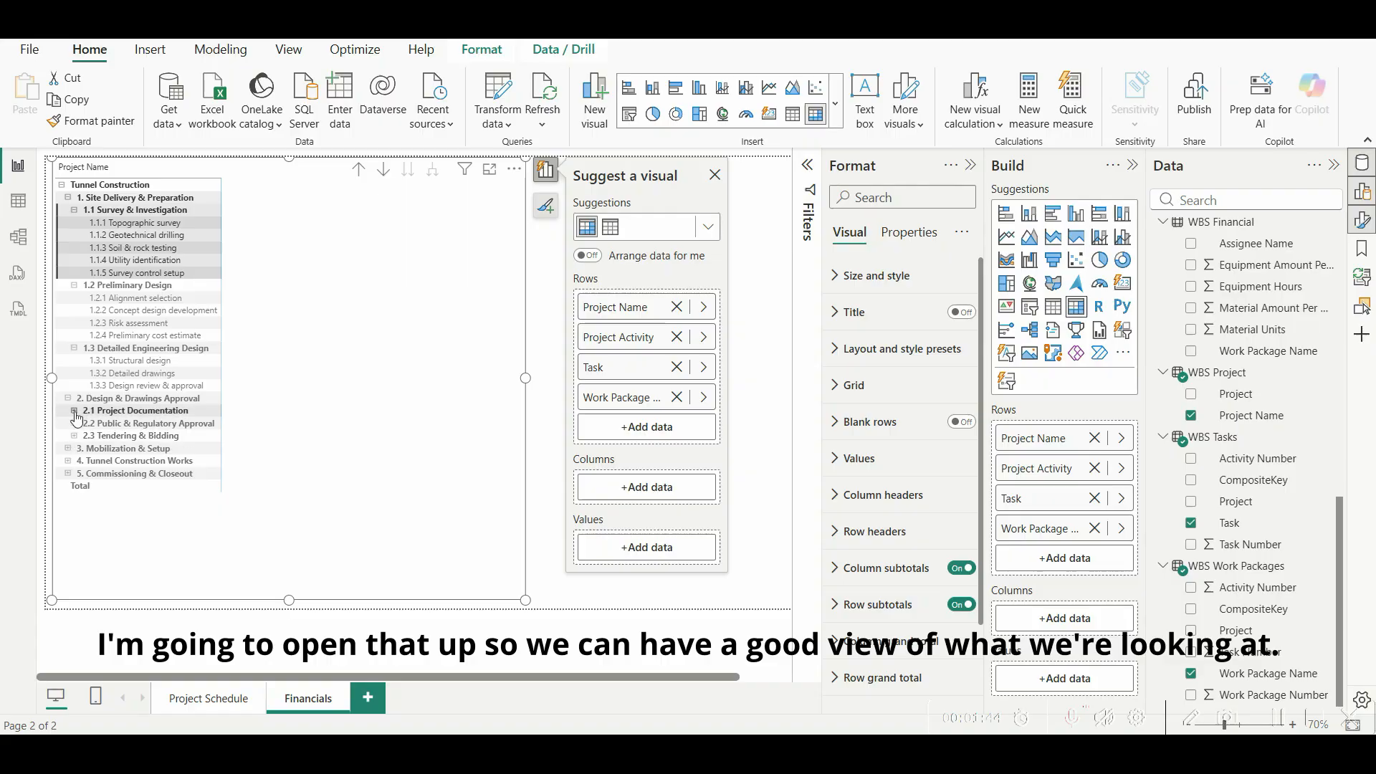
pyautogui.click(74, 412)
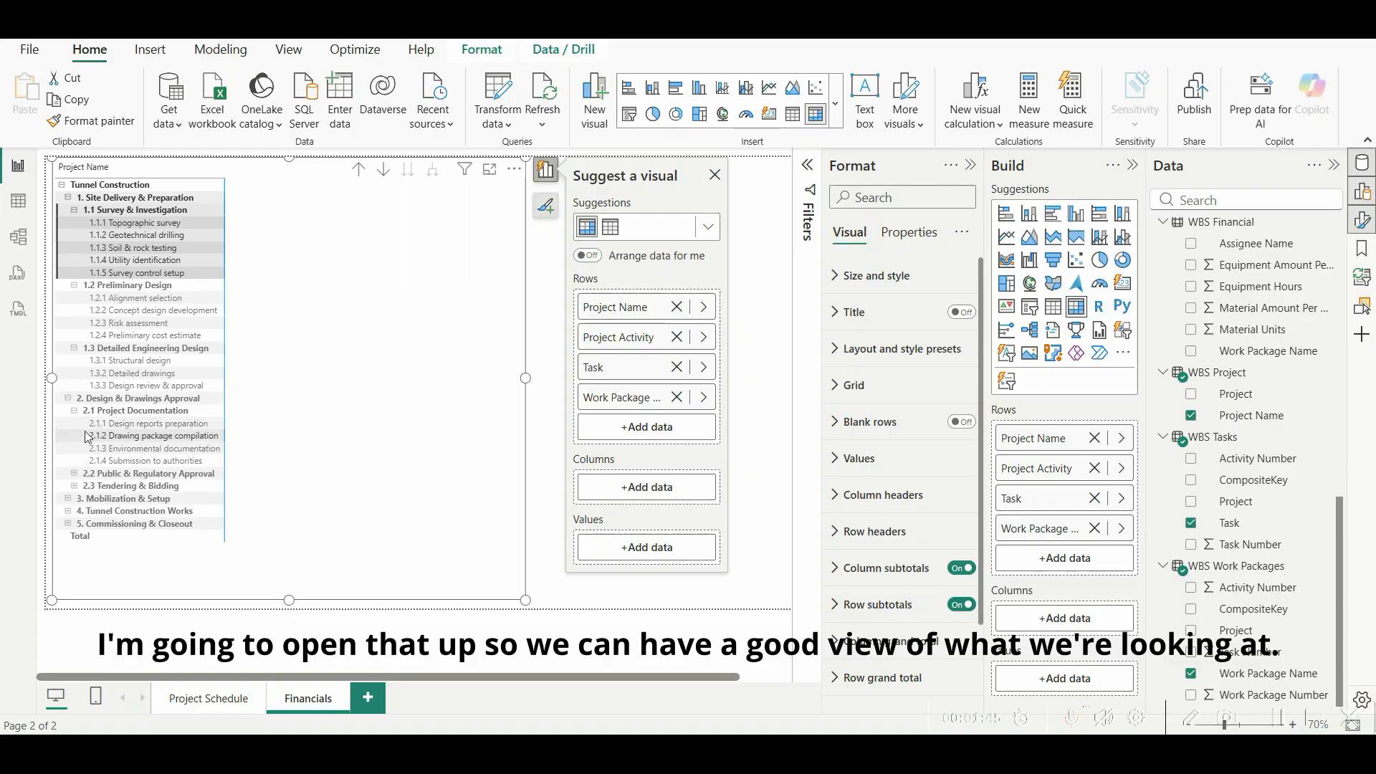
pyautogui.click(74, 474)
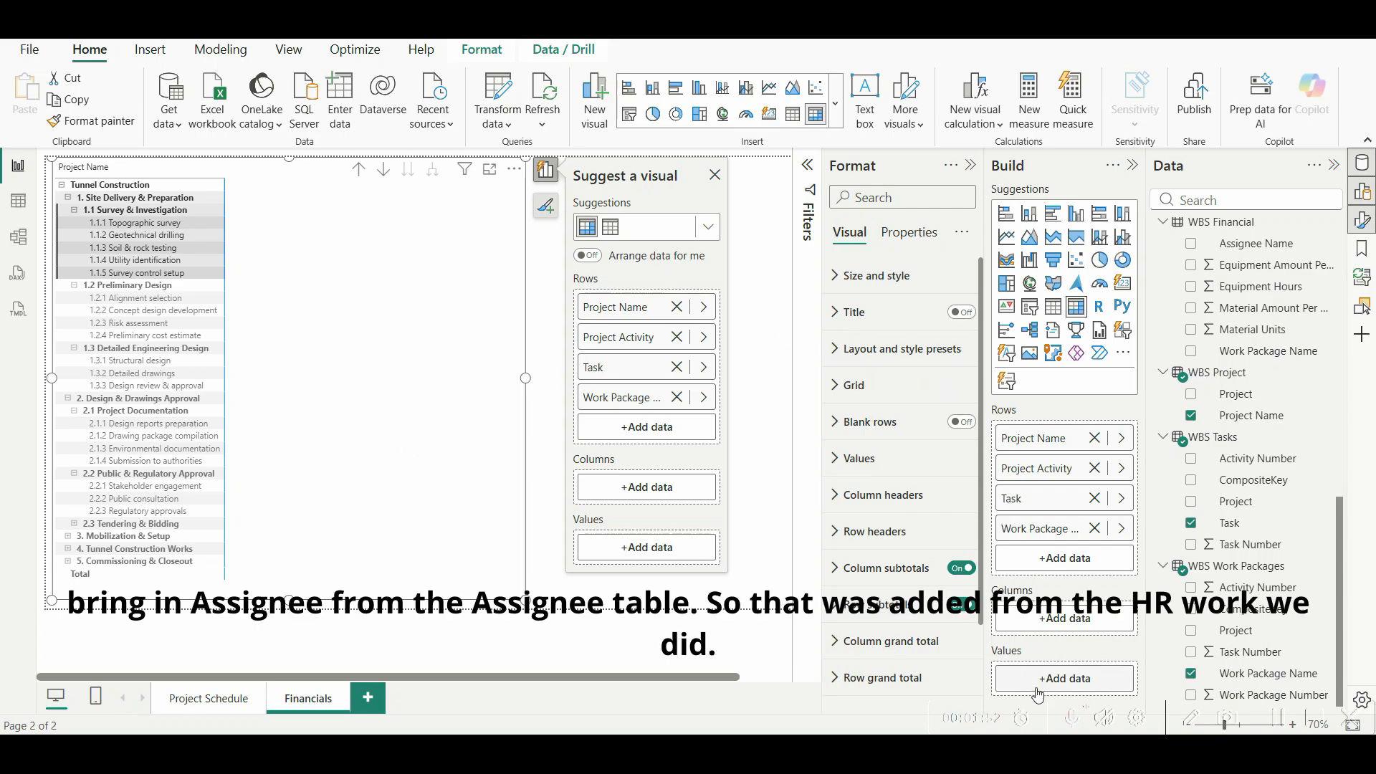
# Step: Add Assignee Name from the Assignee table and Days from Project Schedule to the matrix values
pyautogui.scroll(10, 1282, 438)
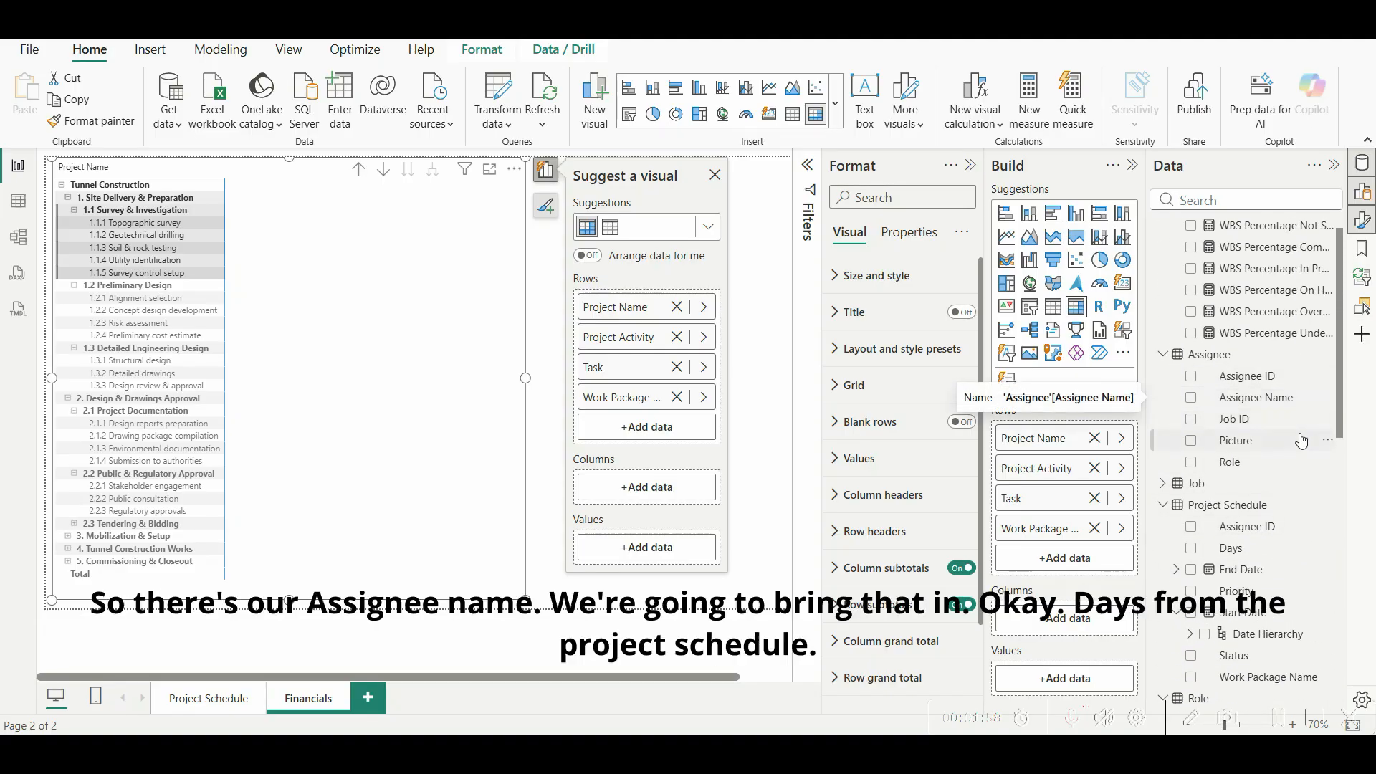
pyautogui.moveTo(1261, 406); pyautogui.dragTo(1063, 691)
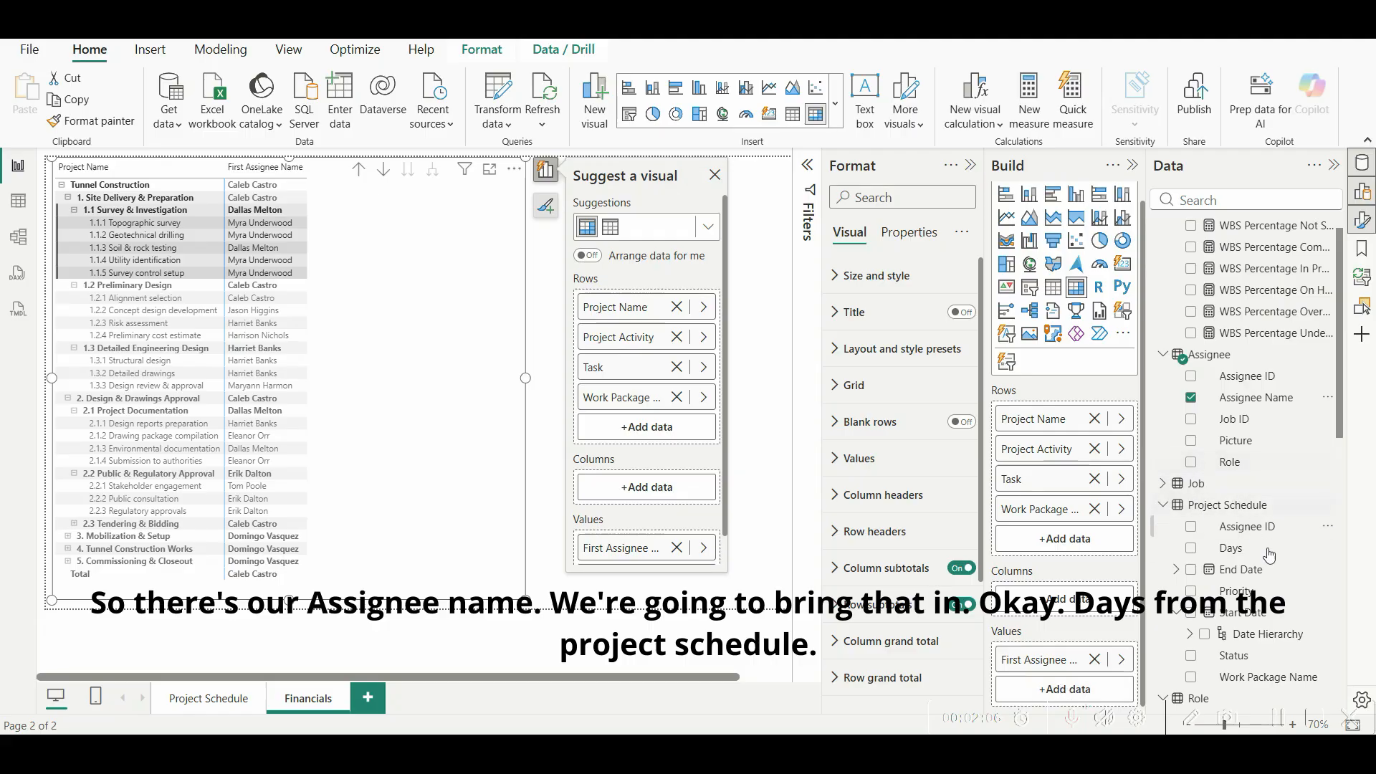
pyautogui.scroll(-2, 1269, 554)
pyautogui.moveTo(1234, 460); pyautogui.dragTo(1056, 686)
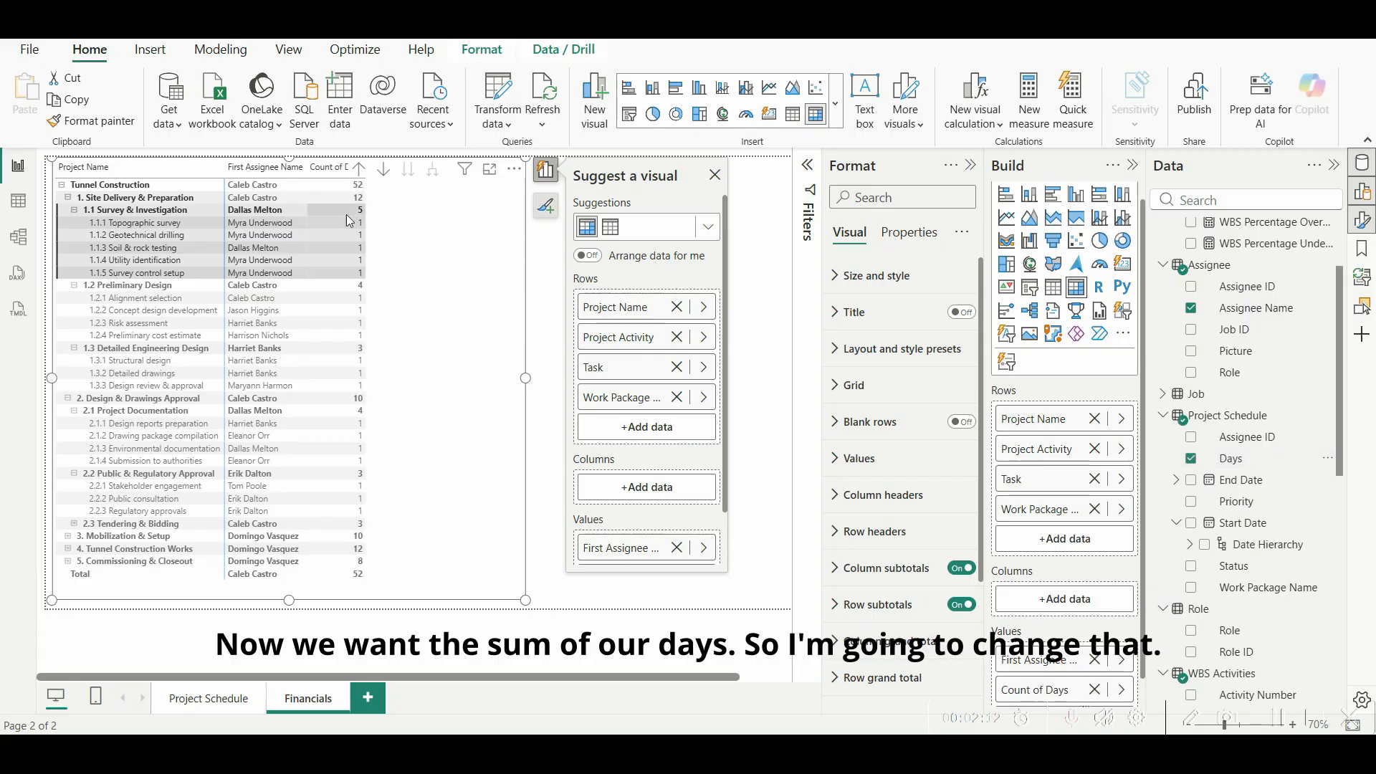
# Step: Change the summarization of the Days value to Sum
pyautogui.click(1122, 689)
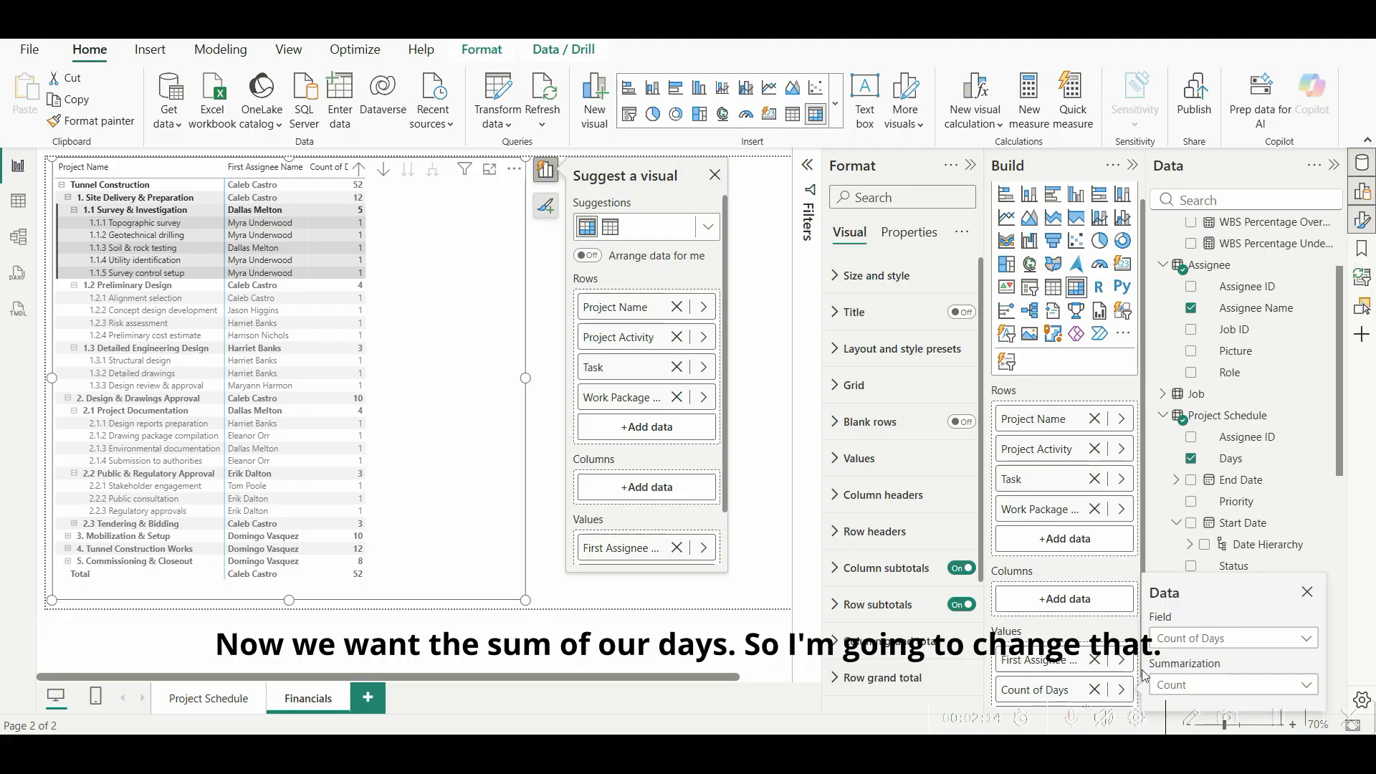
pyautogui.click(1190, 637)
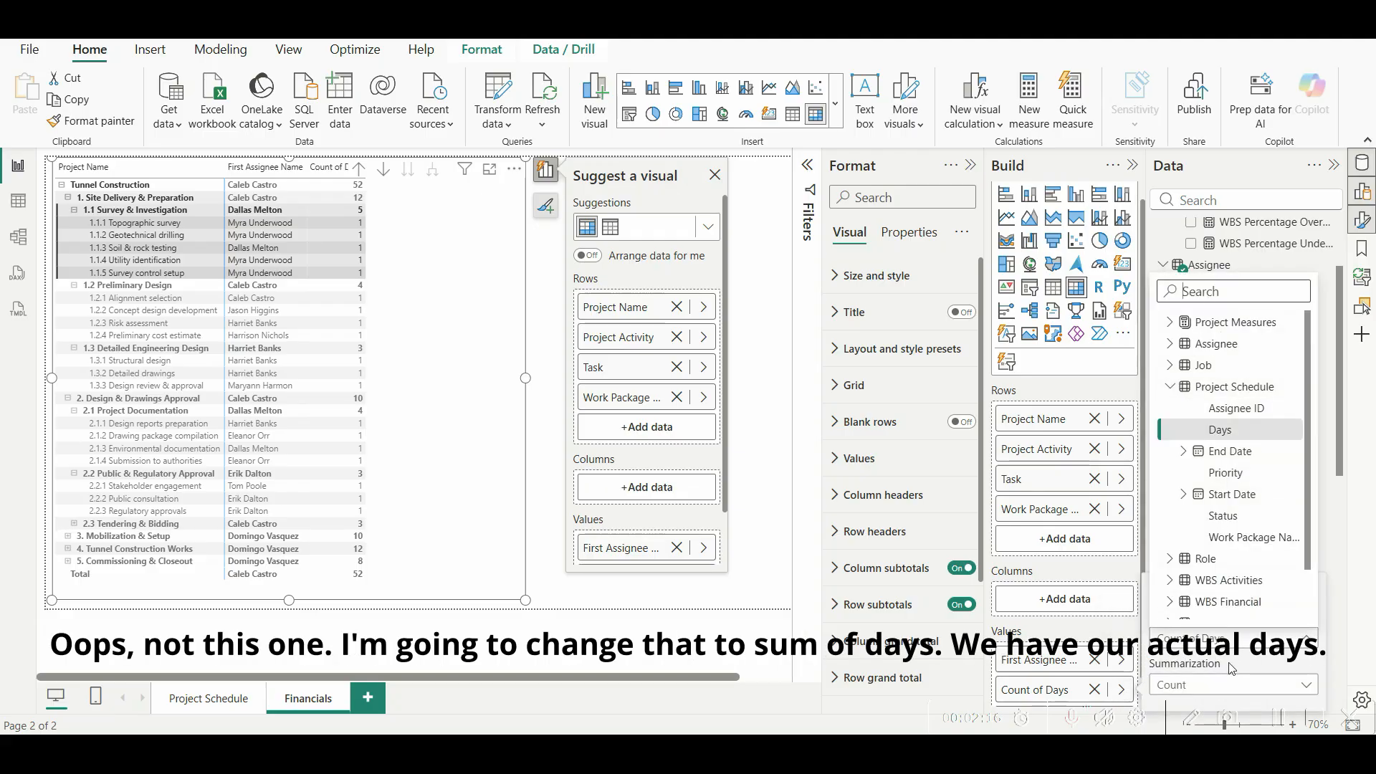
pyautogui.click(1221, 692)
pyautogui.click(1221, 691)
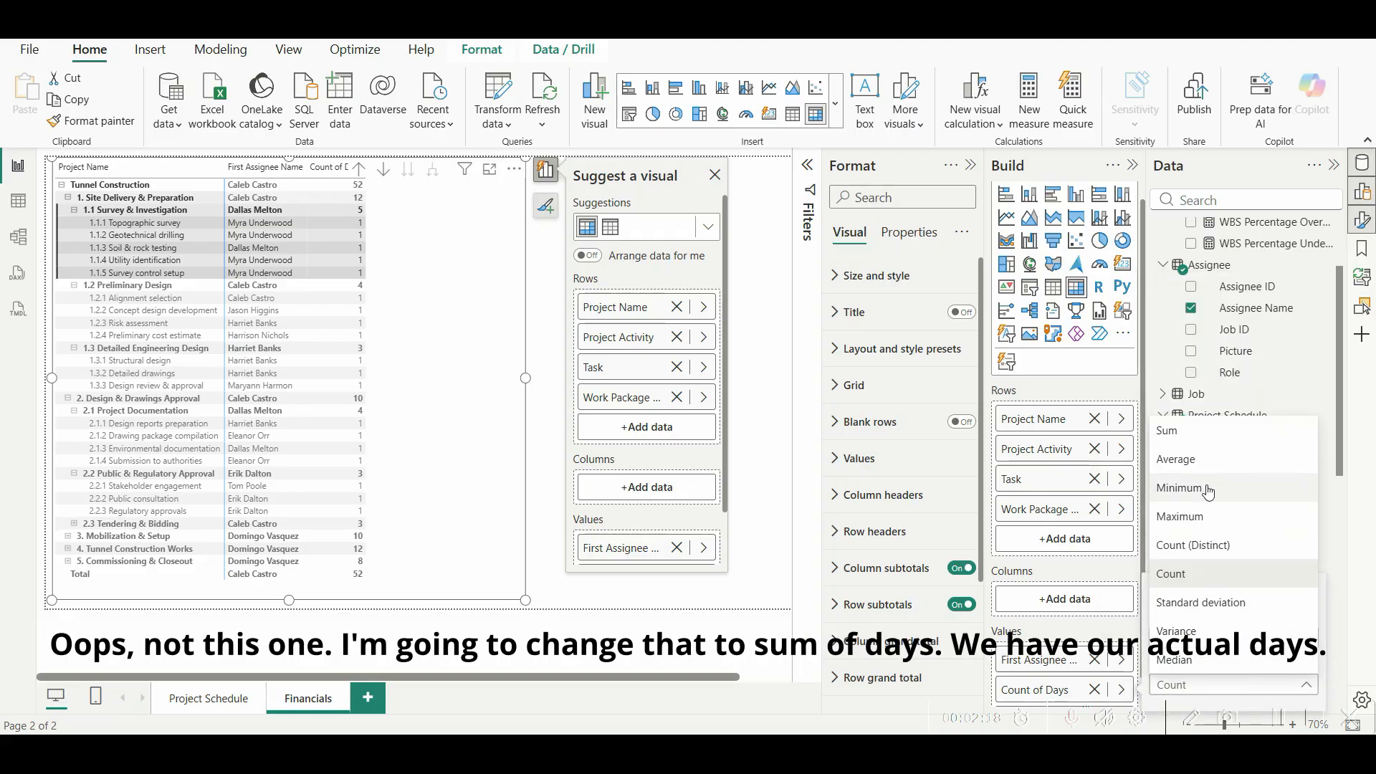
pyautogui.click(1194, 435)
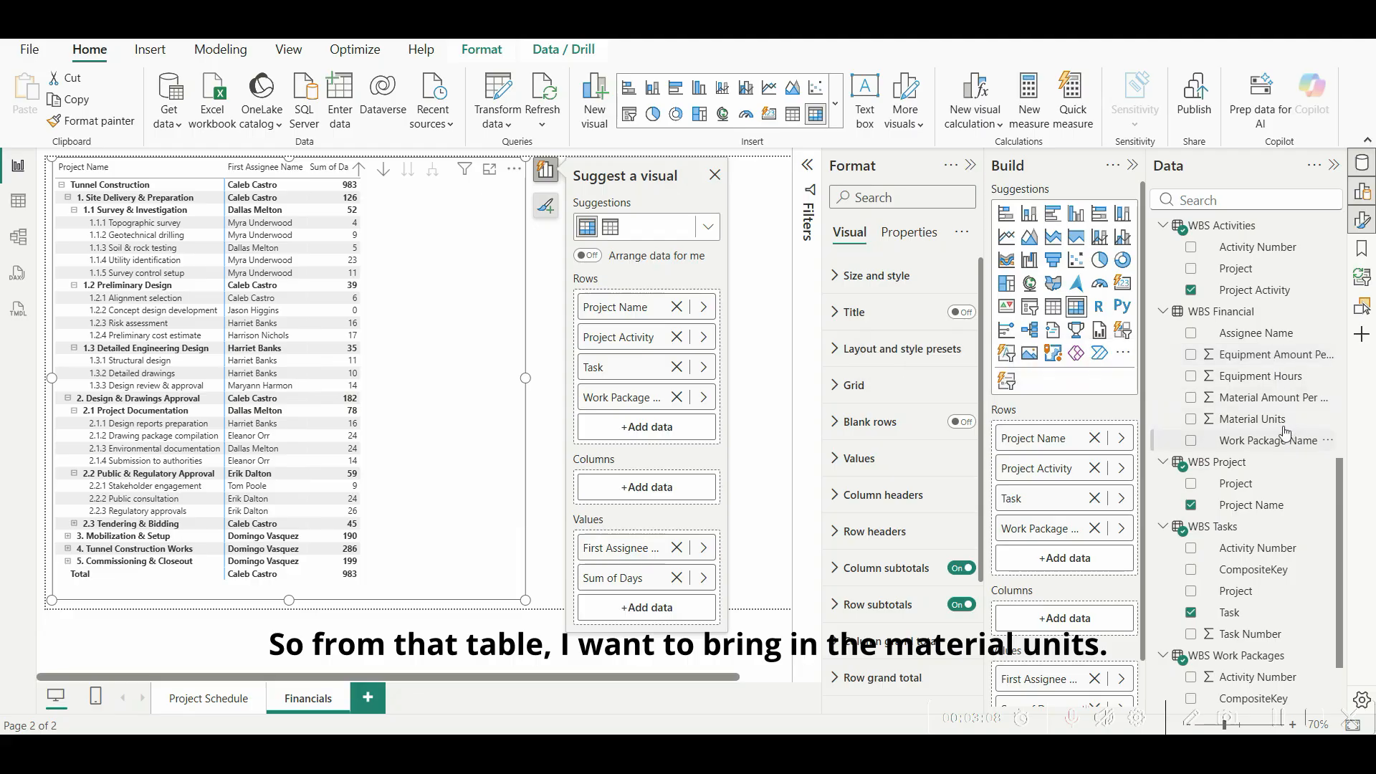
# Step: Add Material Units, Material Amount Per Unit, Equipment Hours and Equipment Amount Per Hour from WBS Financial to the matrix values
pyautogui.moveTo(1267, 426); pyautogui.dragTo(670, 605)
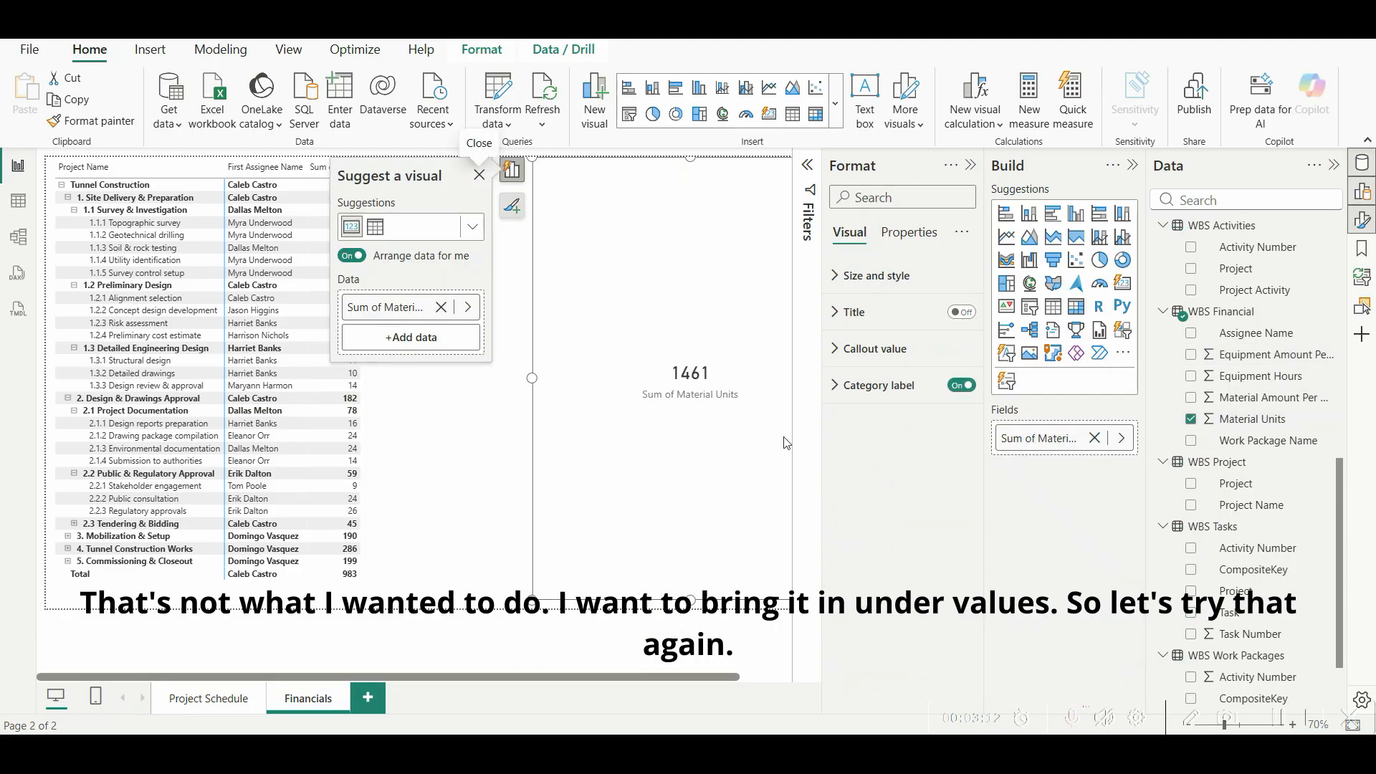
pyautogui.hotkey('ctrl', 'z')
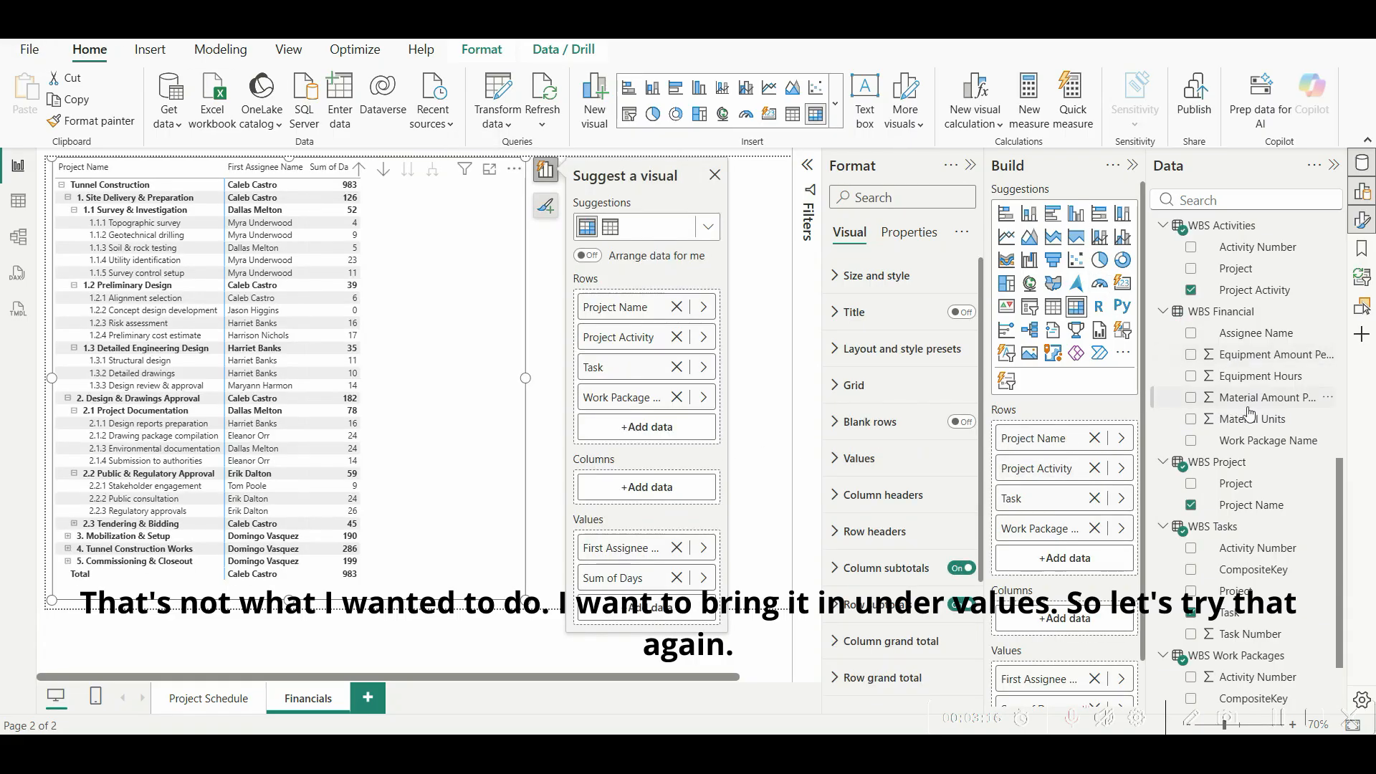
pyautogui.moveTo(1251, 420); pyautogui.dragTo(660, 609)
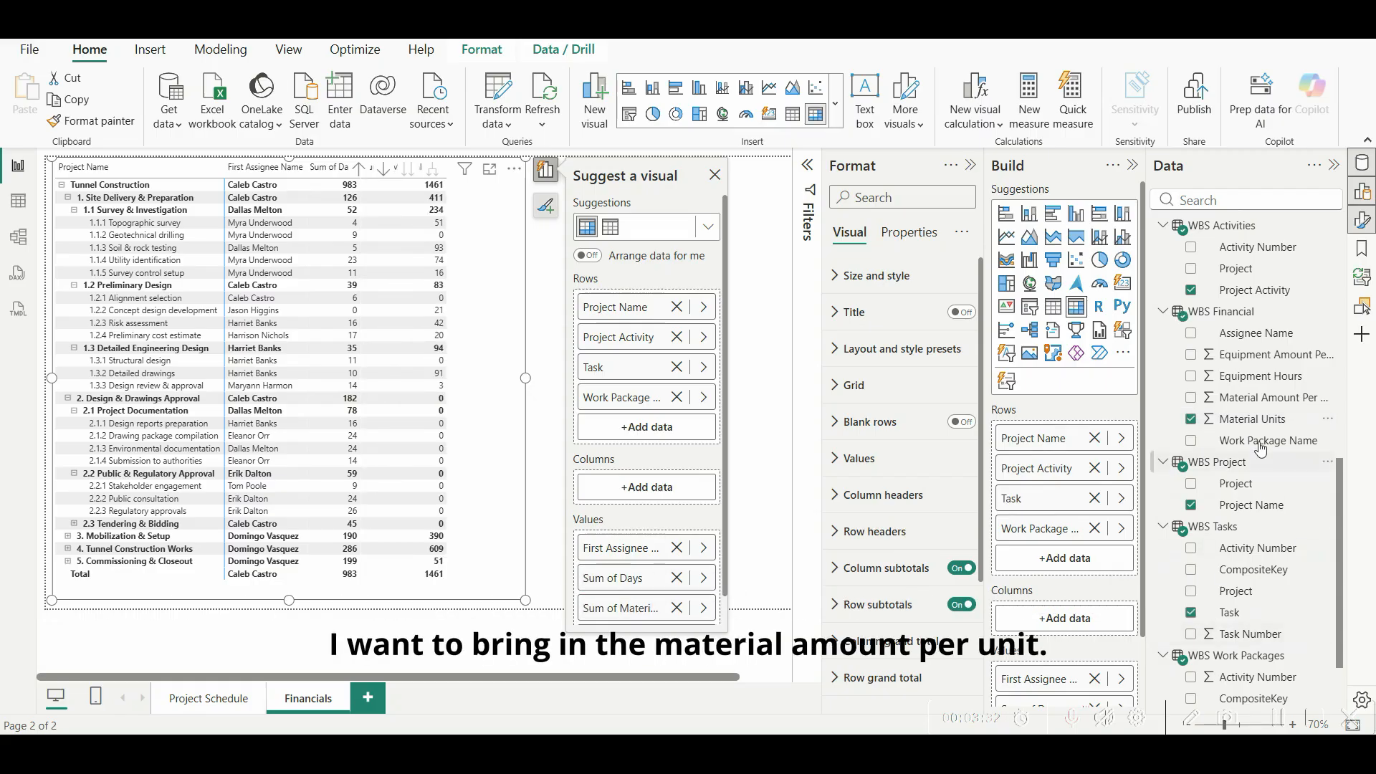
pyautogui.moveTo(1254, 399); pyautogui.dragTo(658, 606)
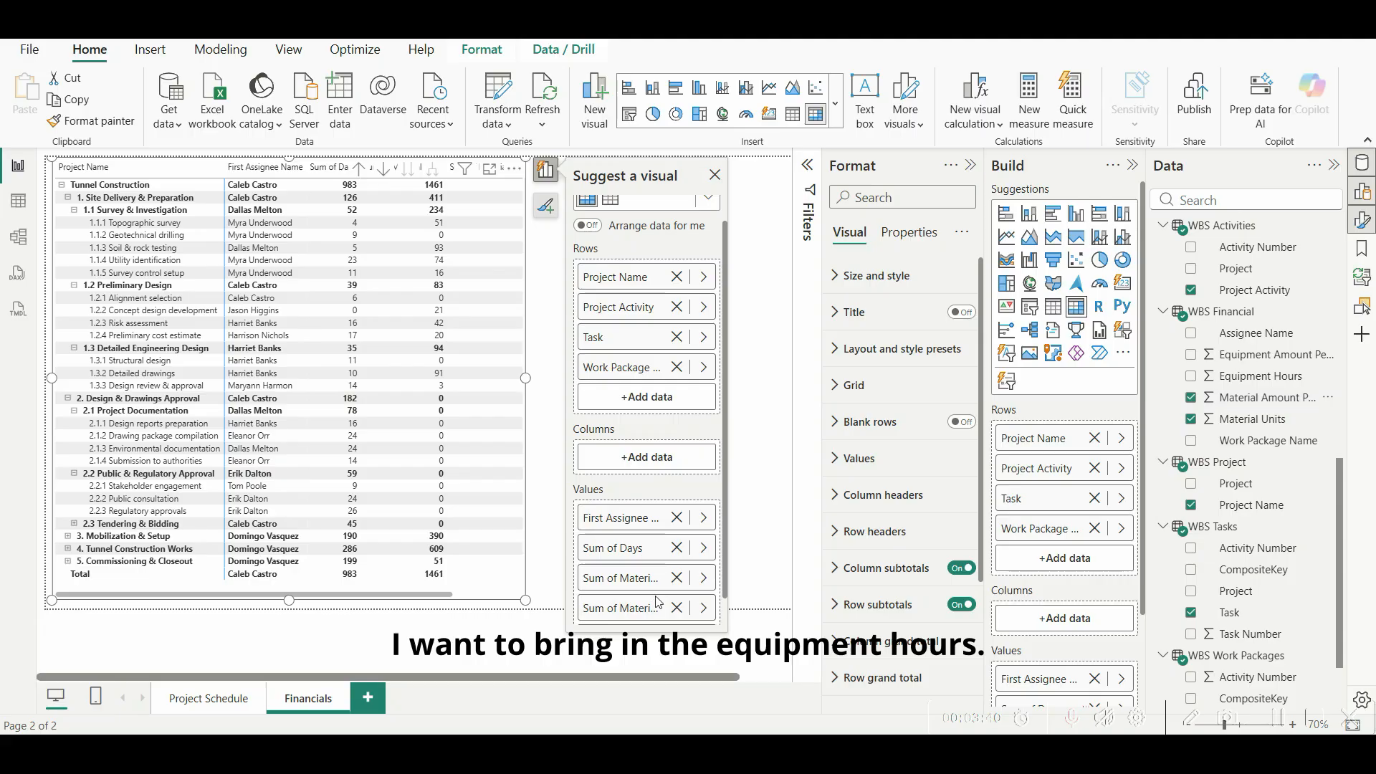
pyautogui.moveTo(1269, 382); pyautogui.dragTo(667, 608)
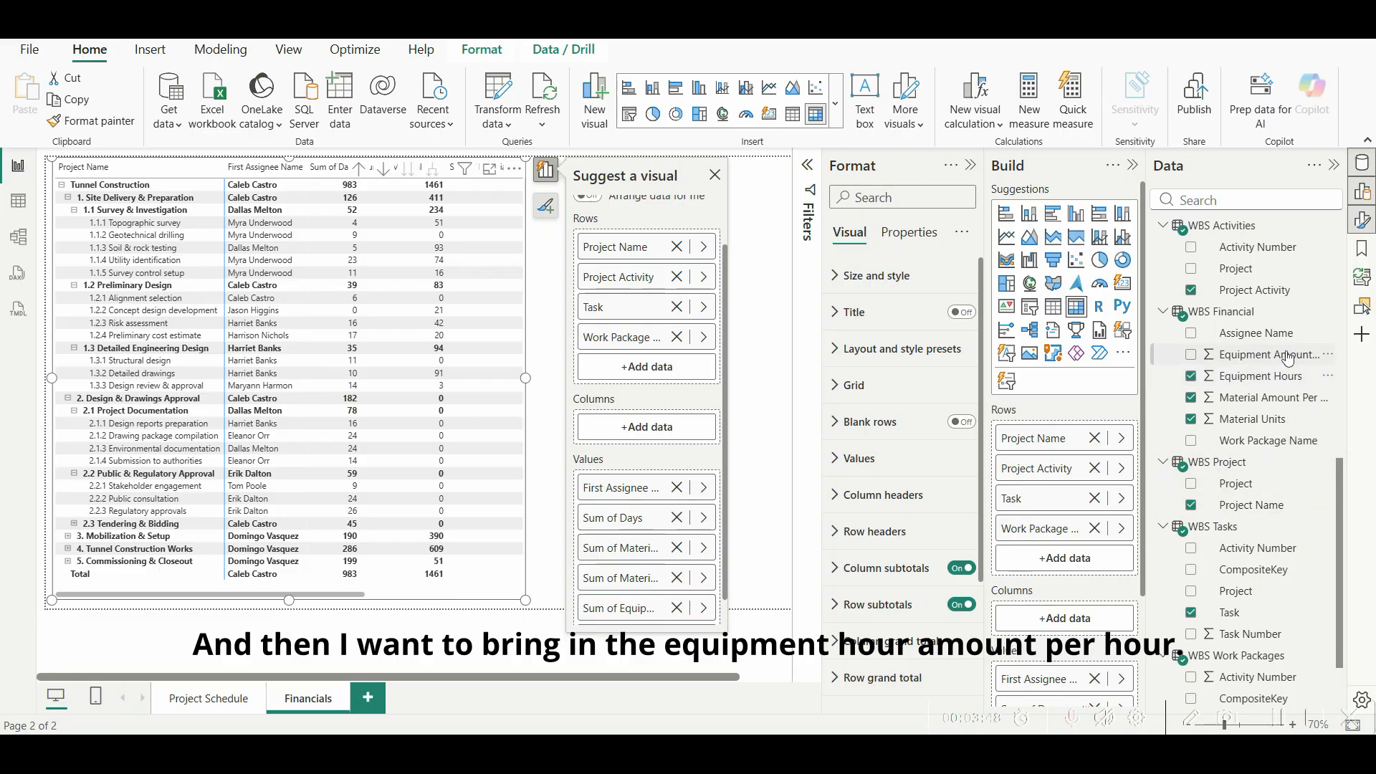
pyautogui.moveTo(1287, 357); pyautogui.dragTo(688, 610)
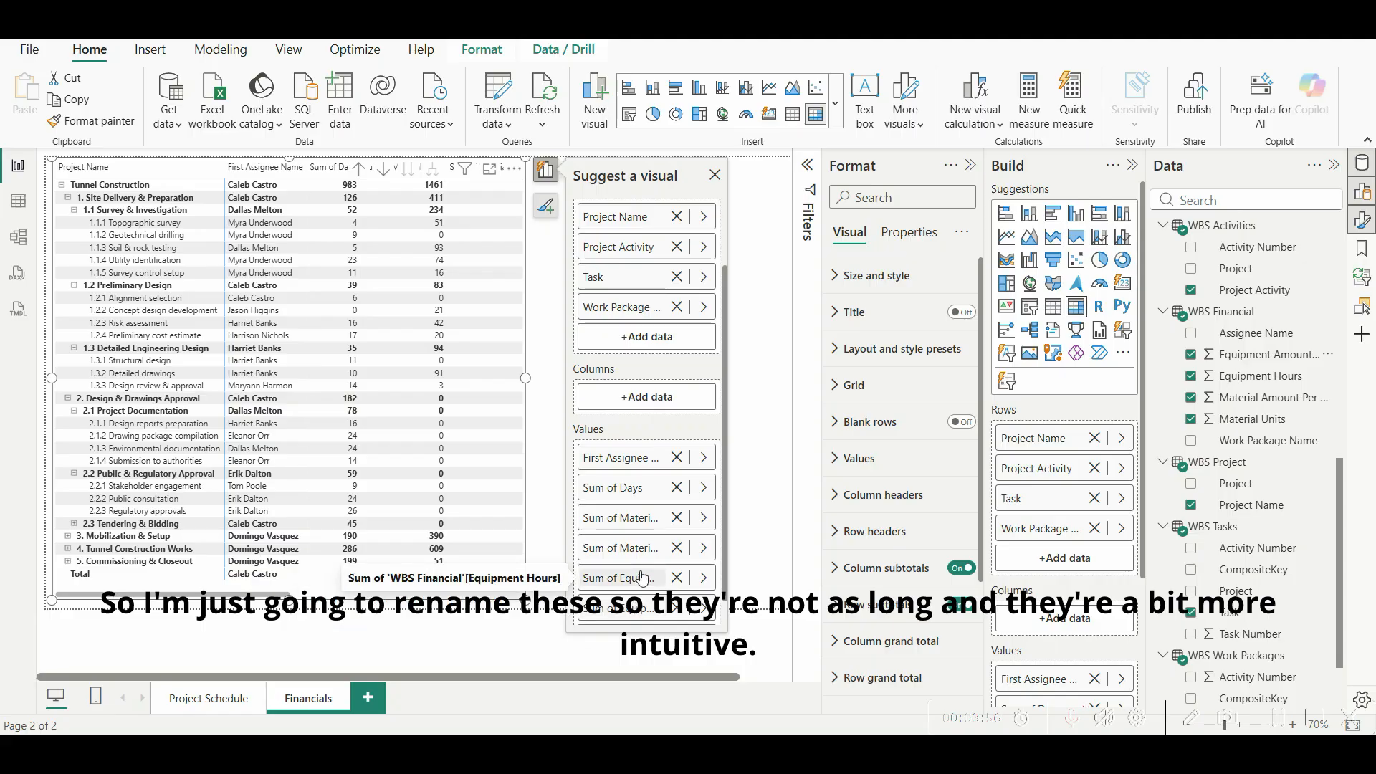
# Step: Rename the Sum of Material Units value in the matrix as Units
pyautogui.doubleClick(625, 519)
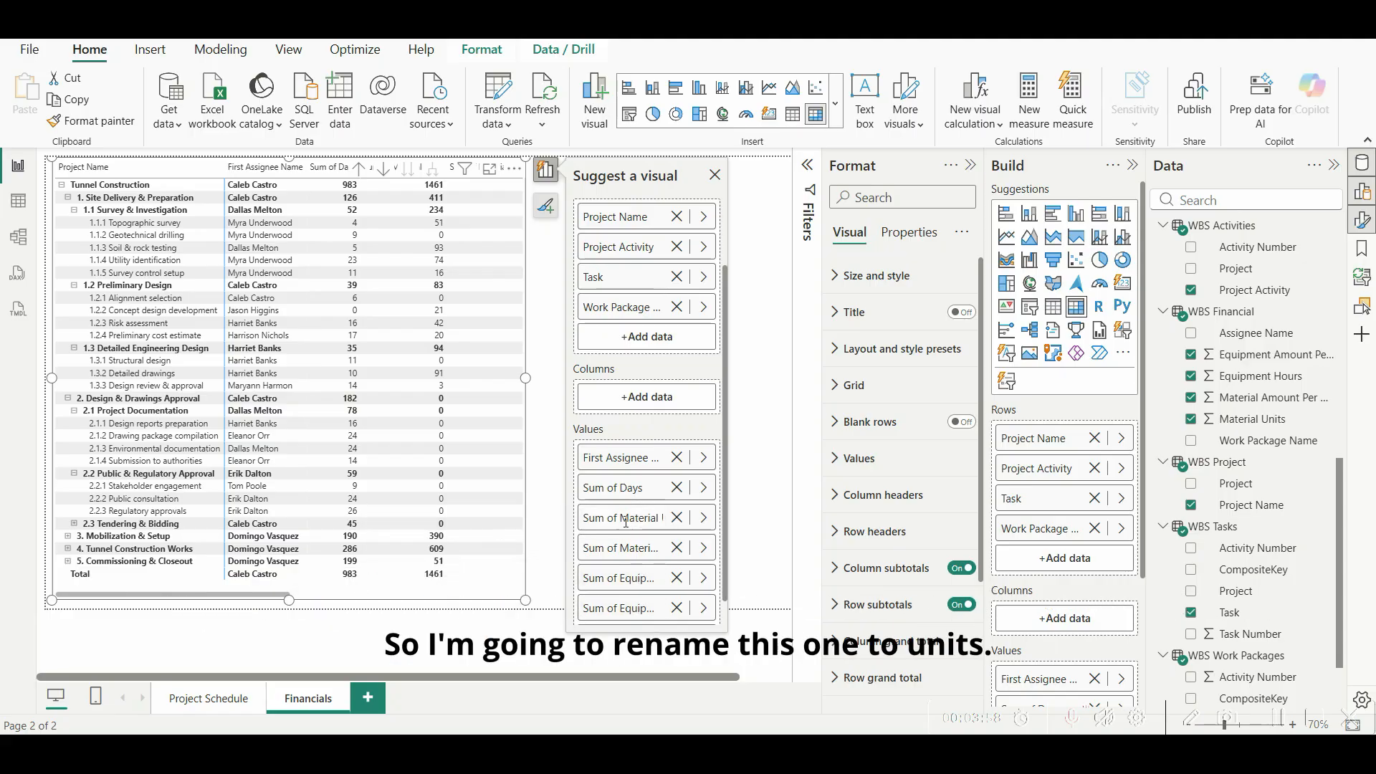
pyautogui.tripleClick(640, 523)
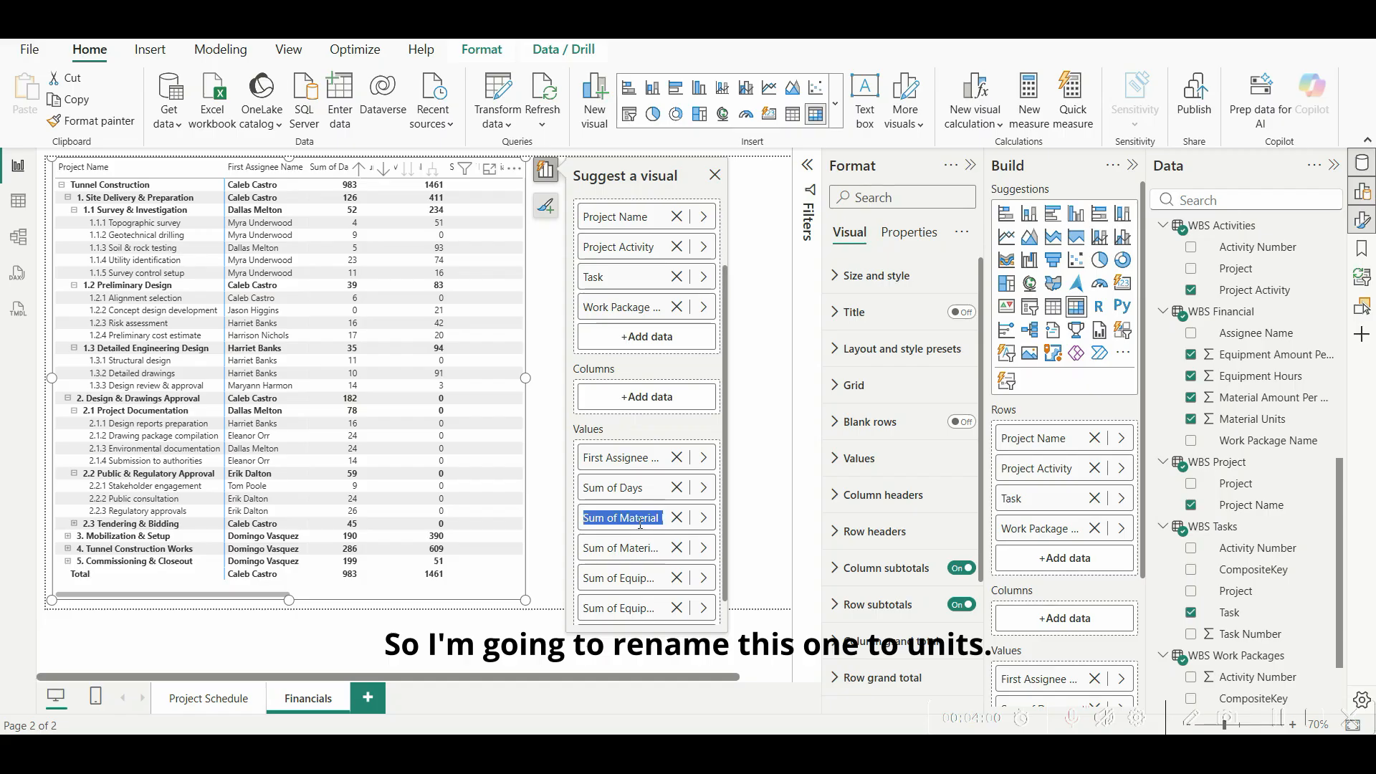
pyautogui.write('Uni')
pyautogui.write('ts')
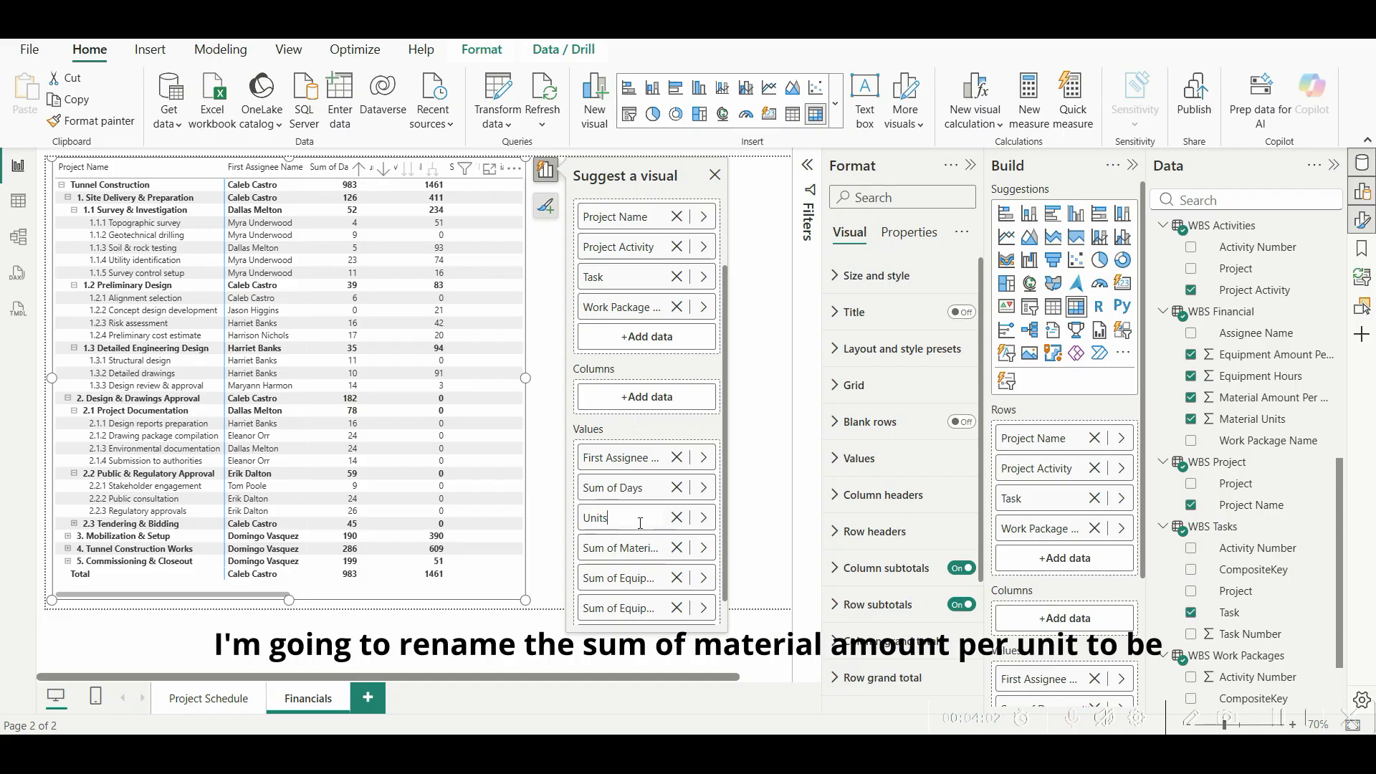
pyautogui.press('Return')
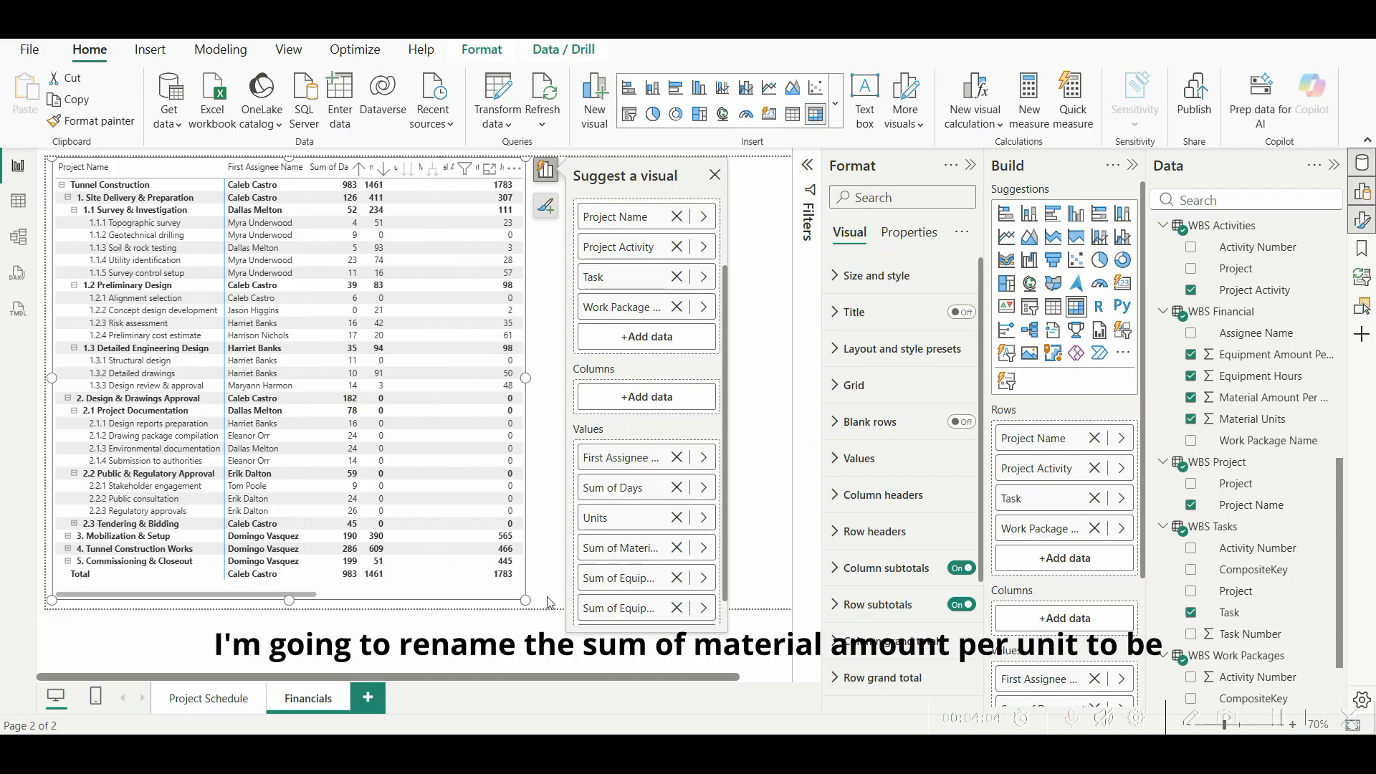
# Step: Rename the material amount per unit value in the matrix as $/Unit
pyautogui.doubleClick(618, 552)
pyautogui.hotkey('ctrl', 'a')
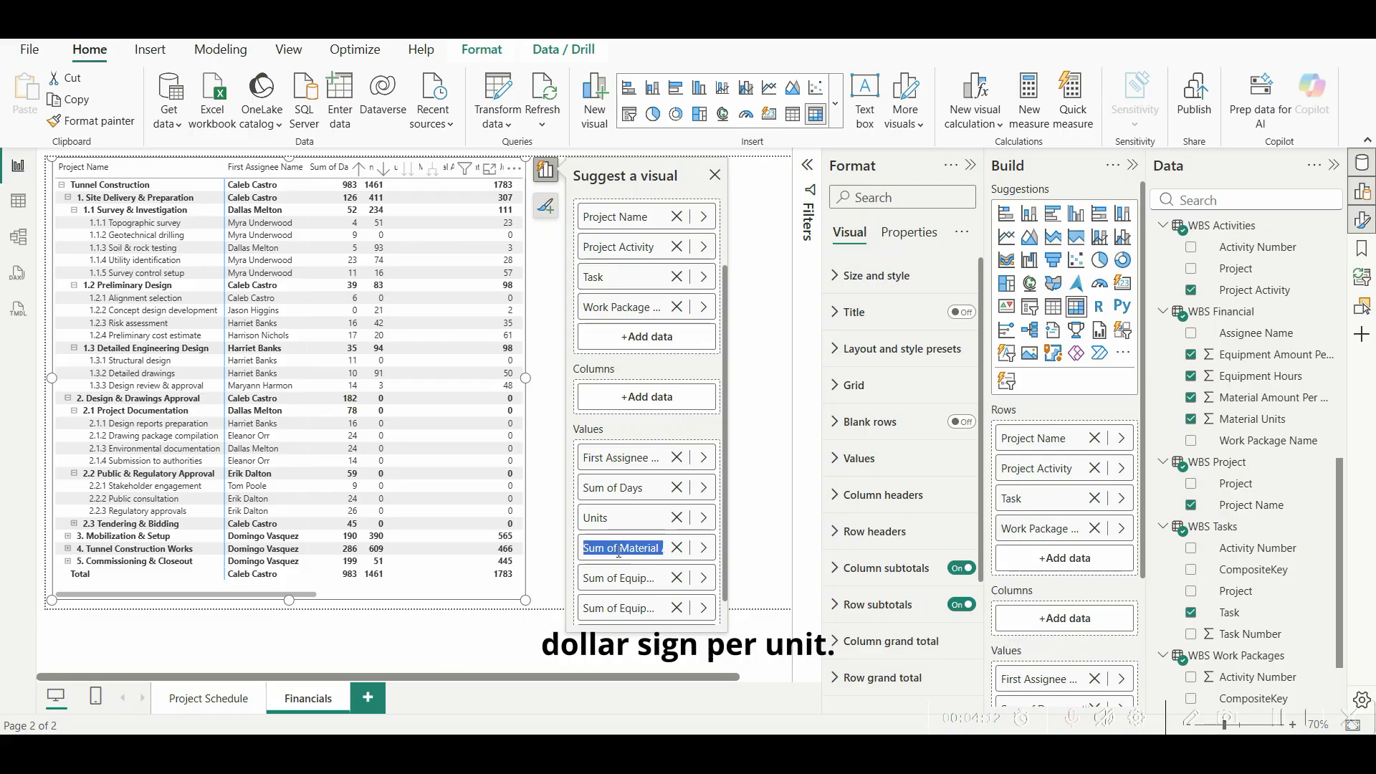
pyautogui.write('$')
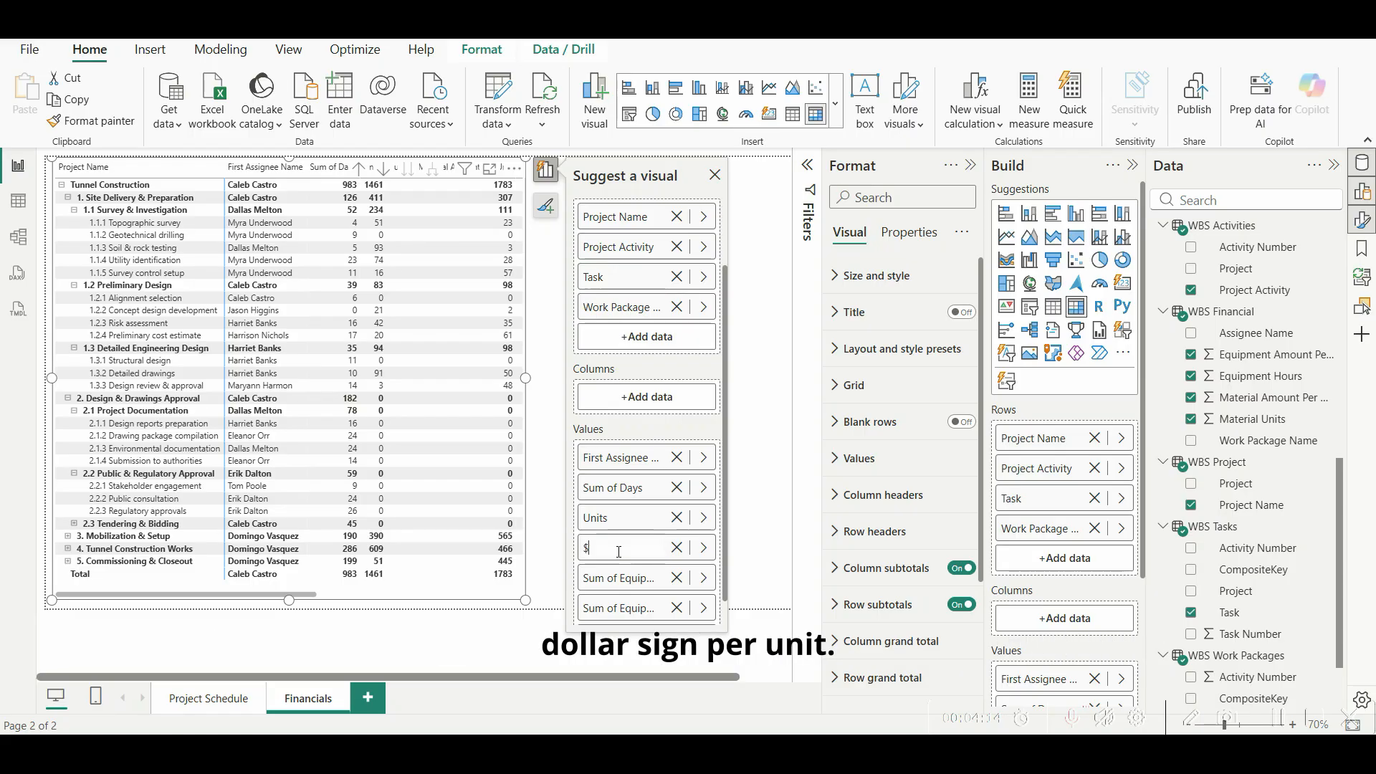
pyautogui.write('/Unit')
pyautogui.press('Return')
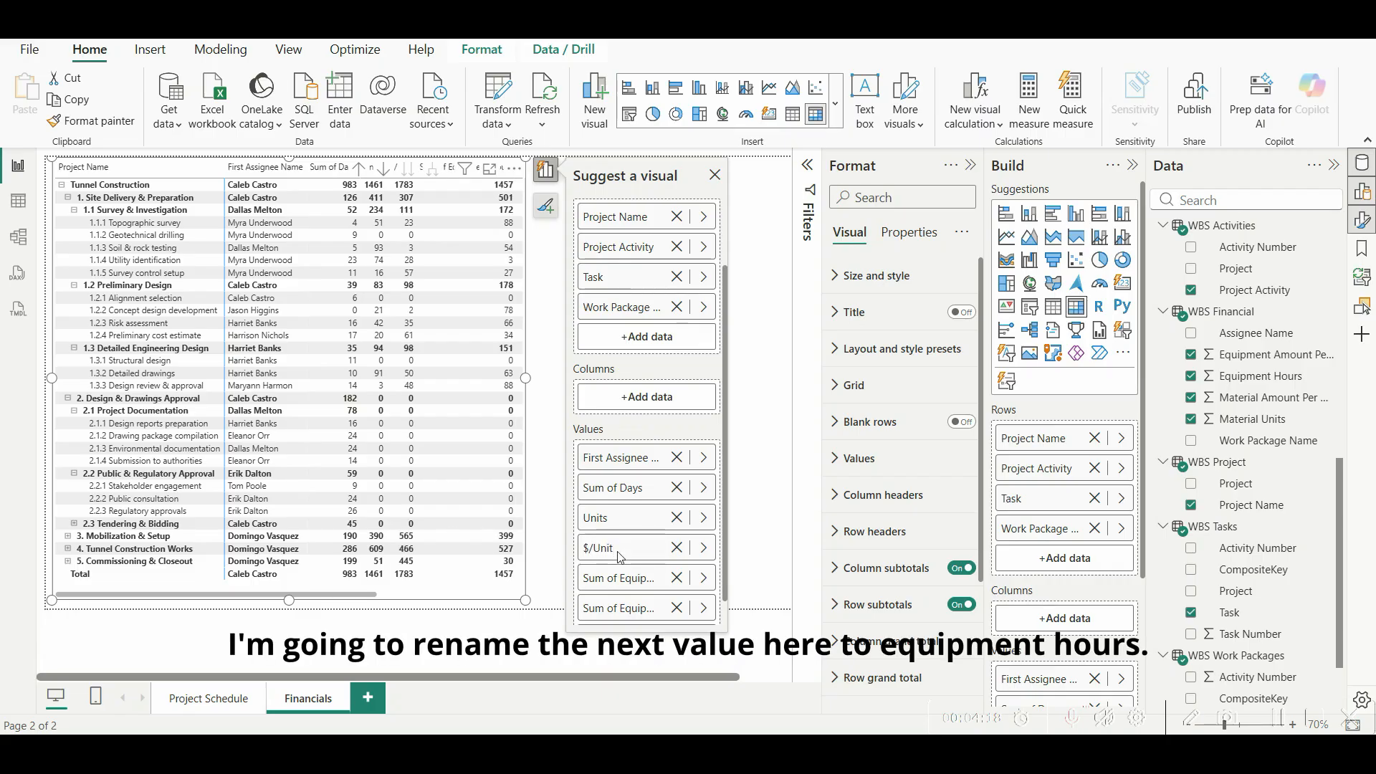
# Step: Rename the Sum of Equipment Hours value in the matrix as Equip. Hours
pyautogui.doubleClick(593, 579)
pyautogui.hotkey('ctrl', 'a')
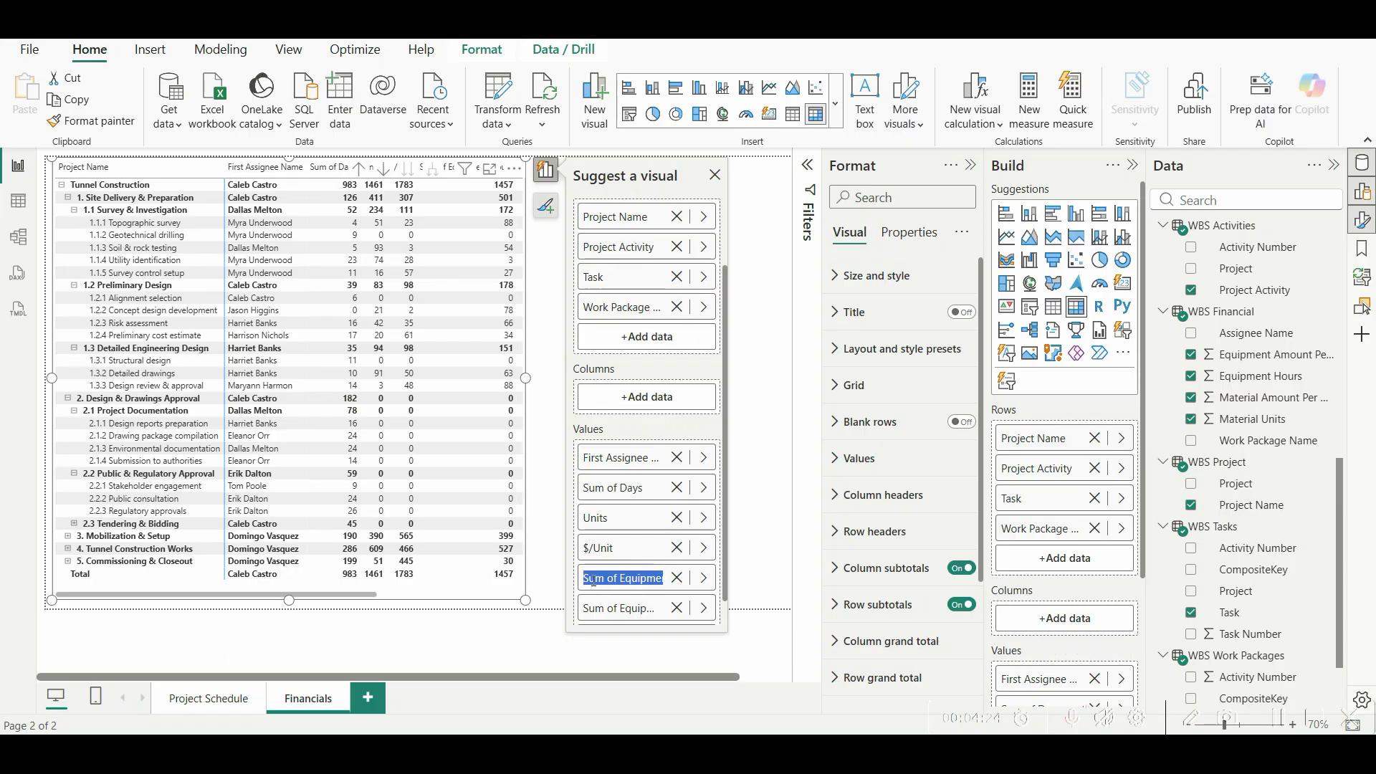
pyautogui.write('Equi')
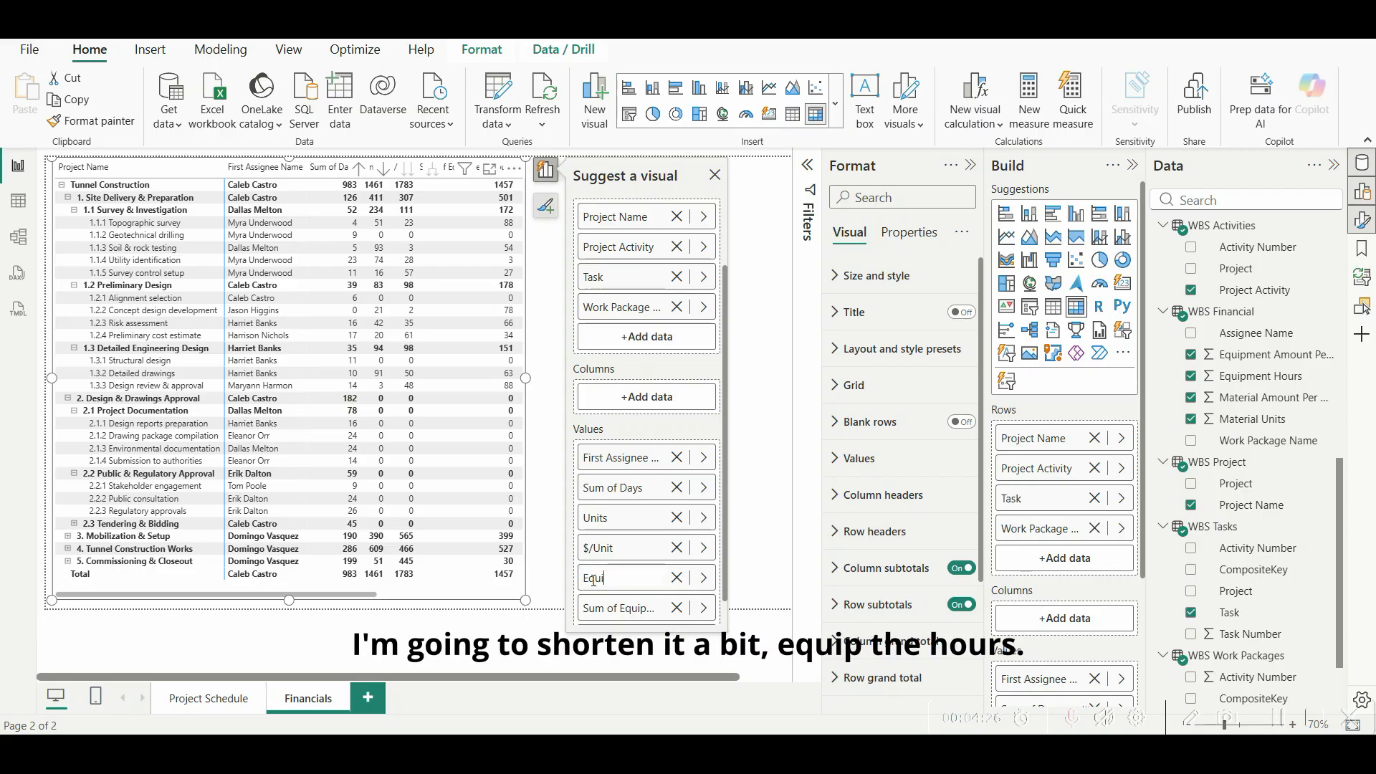
pyautogui.write('p. H')
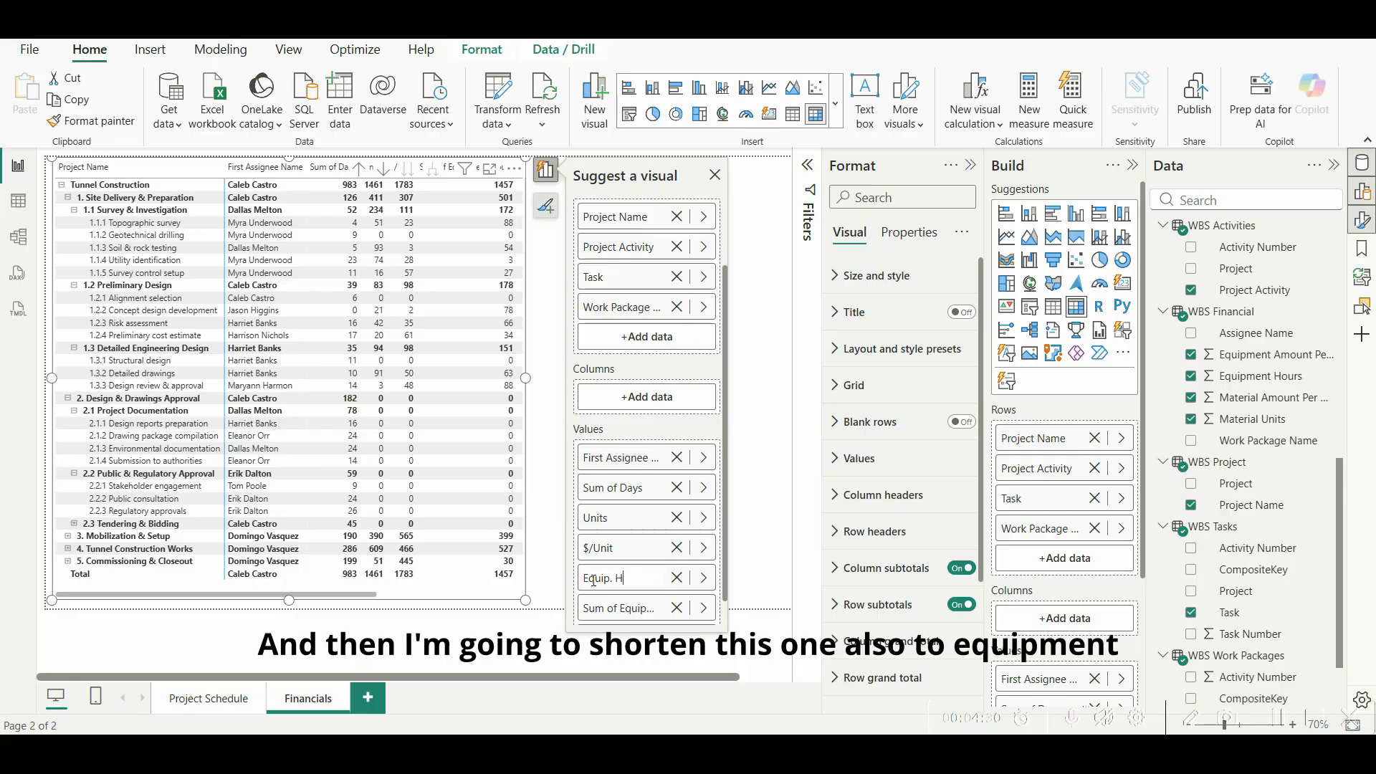
pyautogui.write('ours')
pyautogui.press('Return')
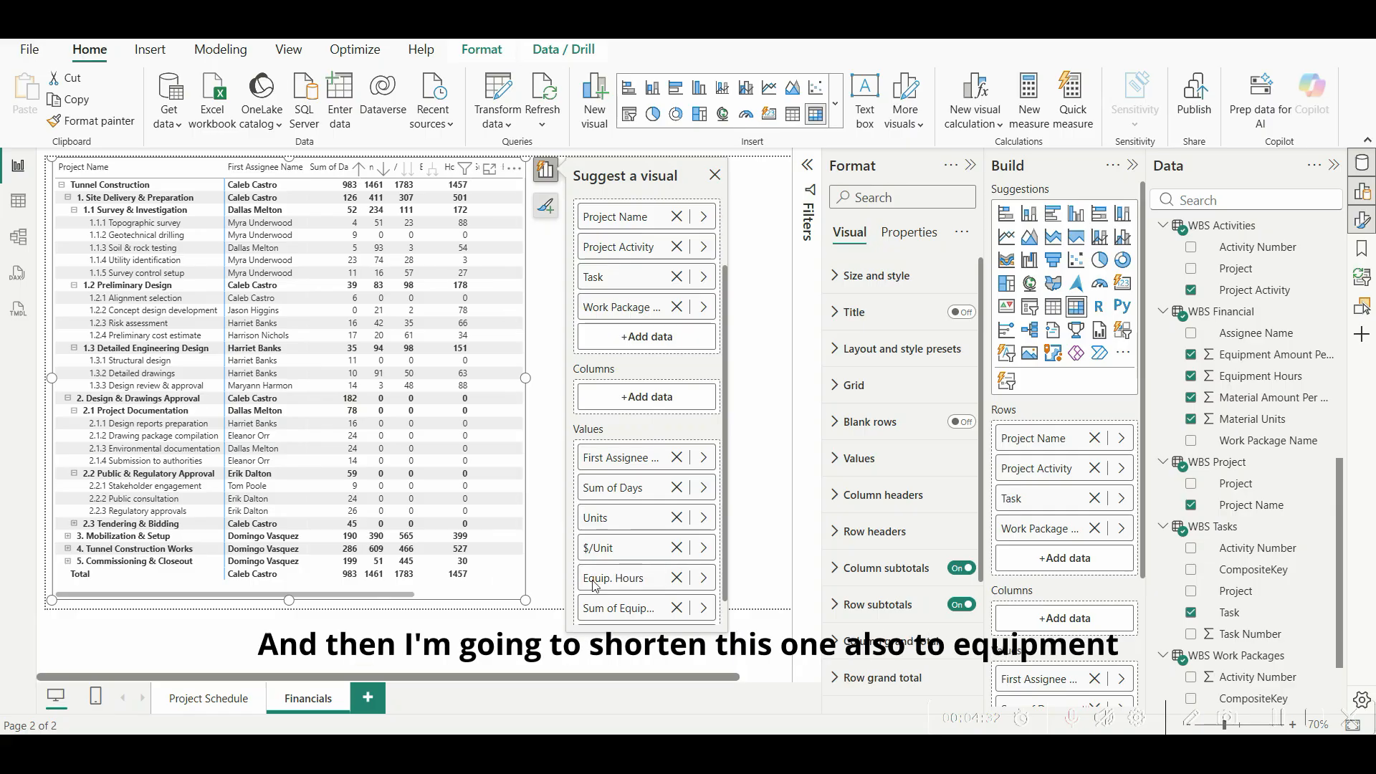
# Step: Rename the equipment amount per hour value as Equip. $/Hour and widen the matrix until all its columns fit
pyautogui.doubleClick(621, 607)
pyautogui.write('Equ')
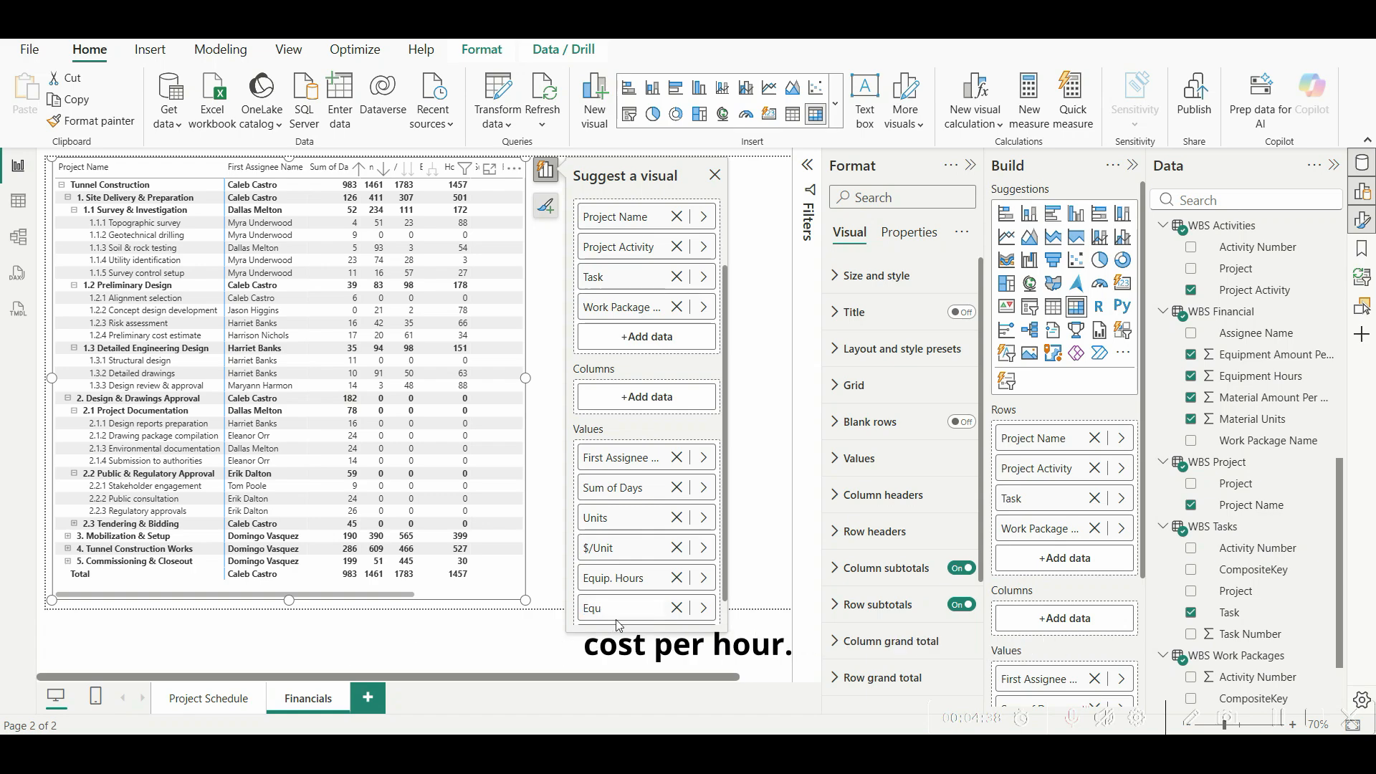
pyautogui.write('ip. $/Hou')
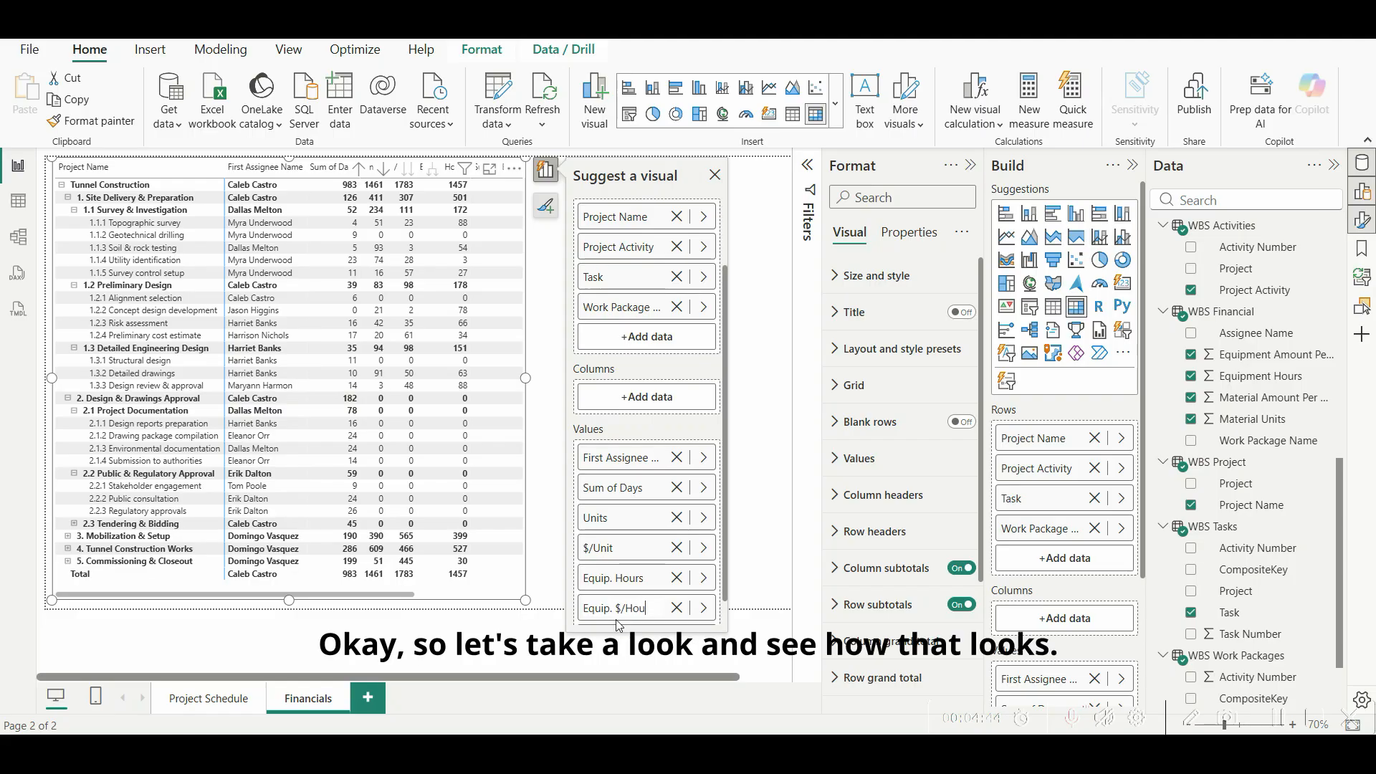
pyautogui.write('r')
pyautogui.press('Return')
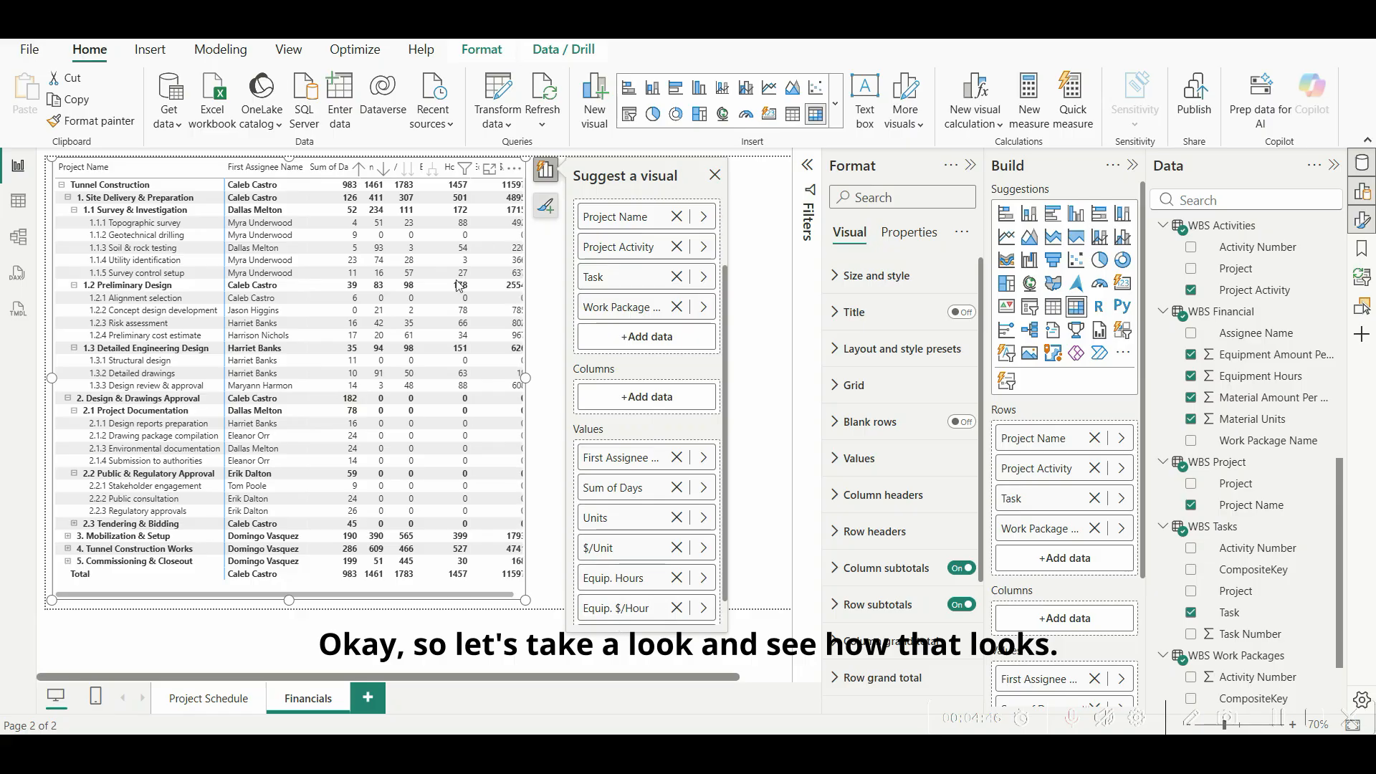
pyautogui.click(715, 174)
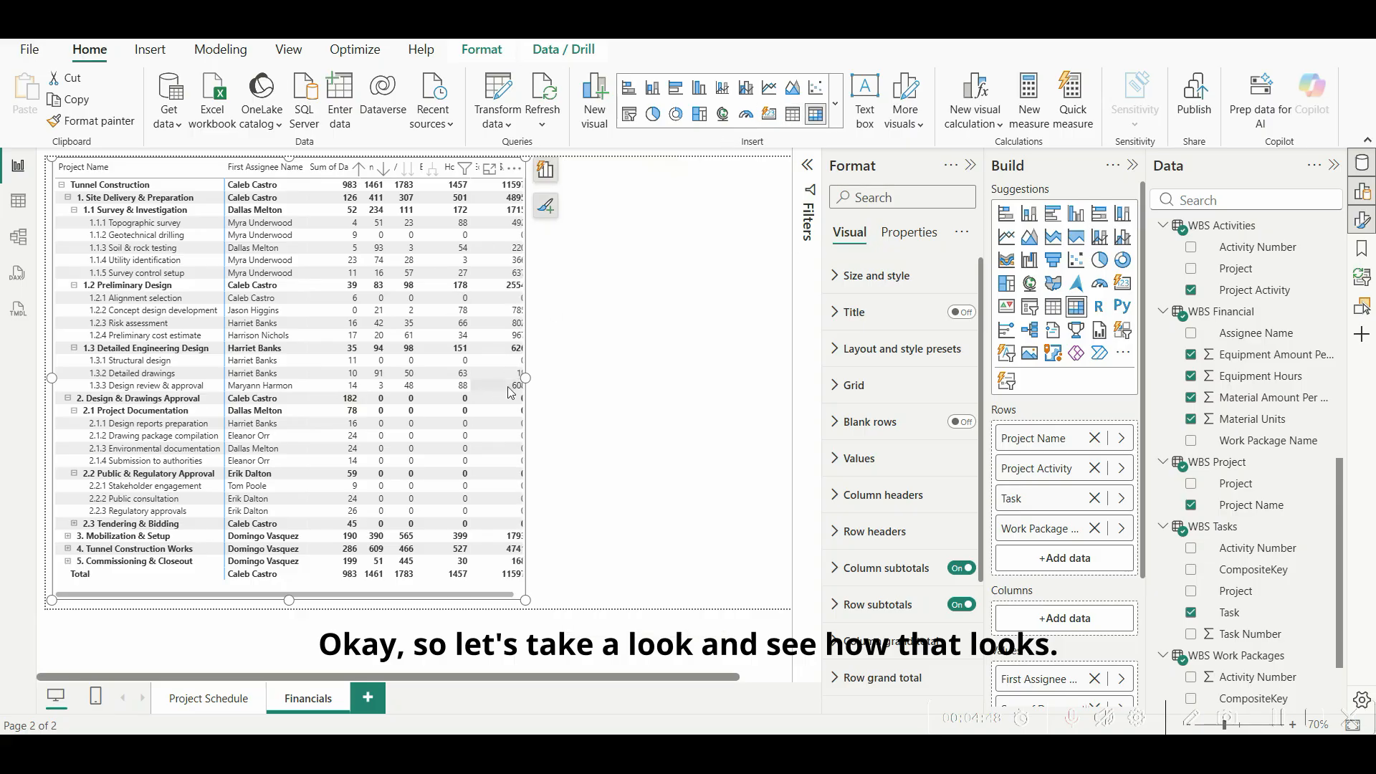
pyautogui.moveTo(525, 378); pyautogui.dragTo(642, 378)
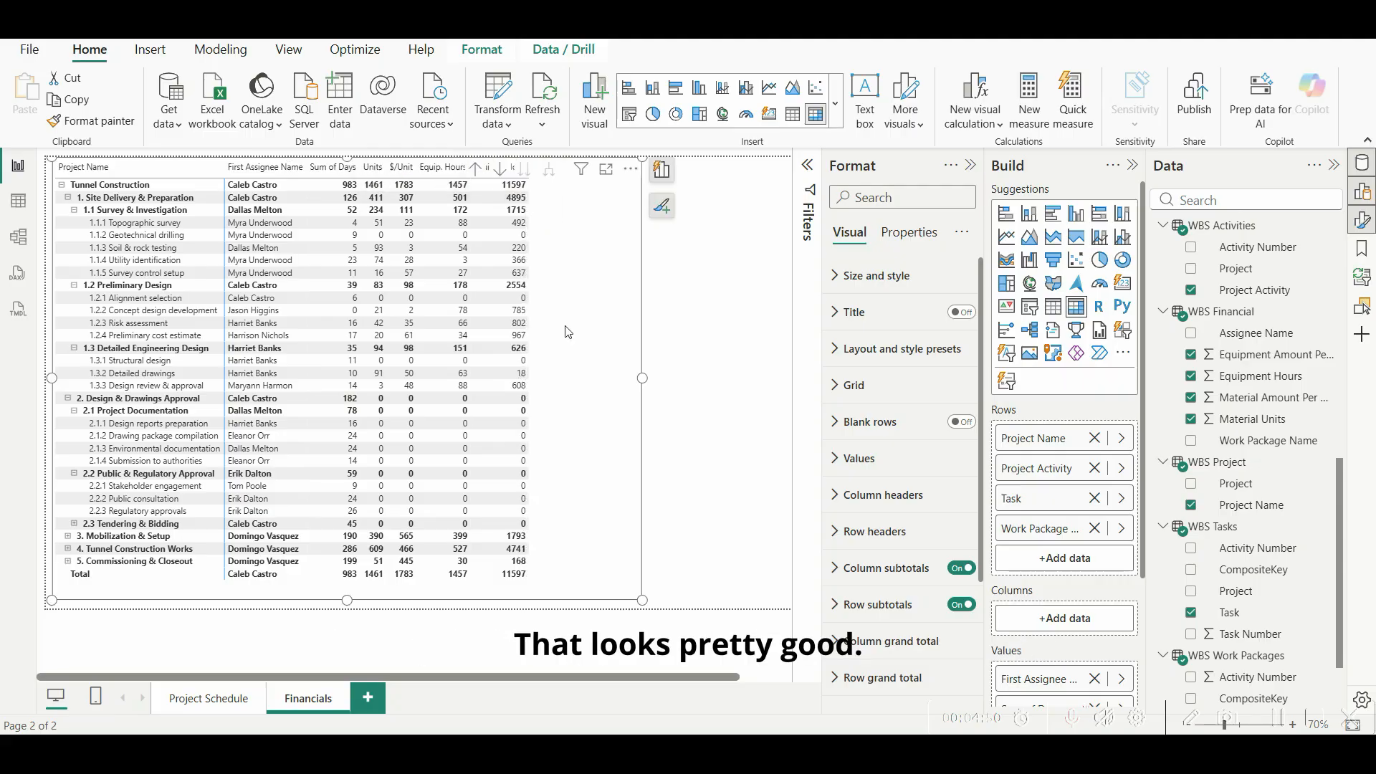
# Step: Rename the First Assignee Name value in the matrix as Assigned
pyautogui.doubleClick(1064, 684)
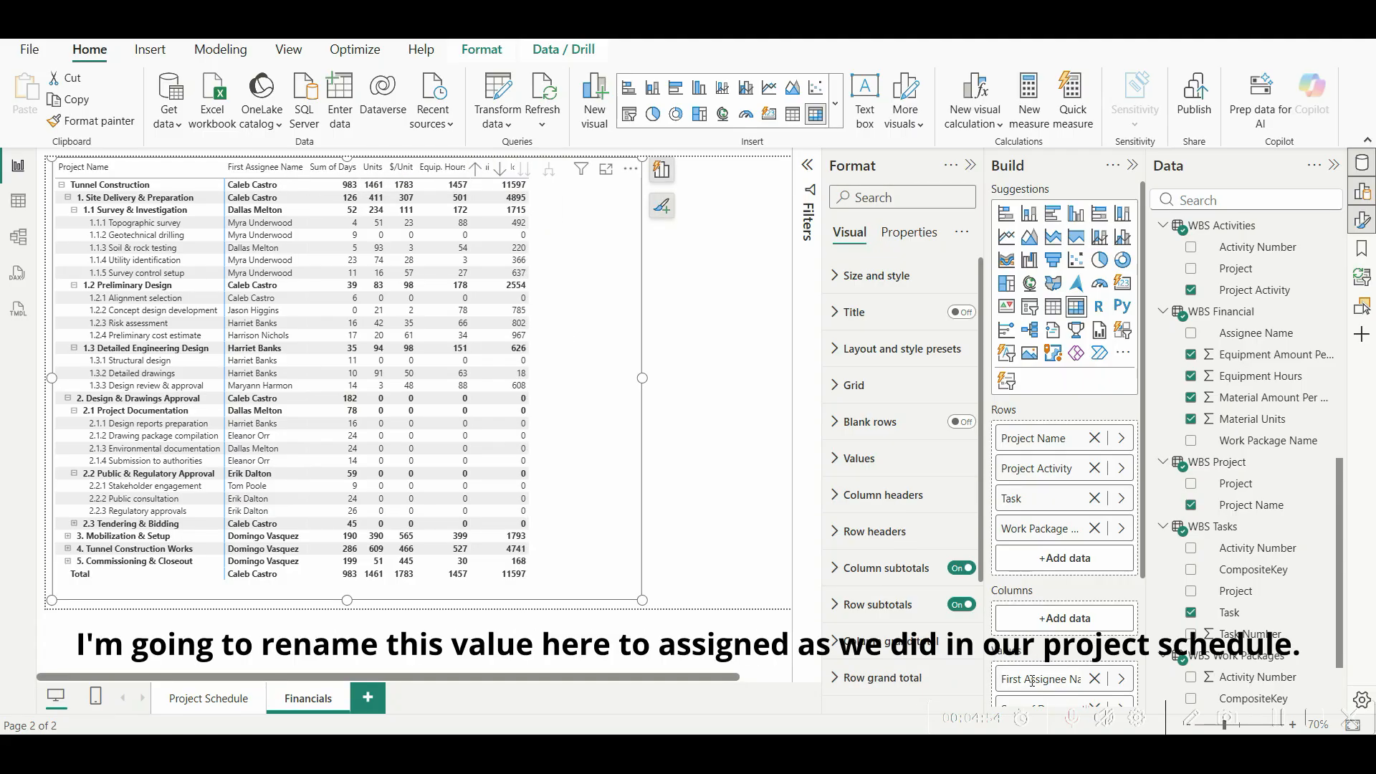
pyautogui.doubleClick(1032, 682)
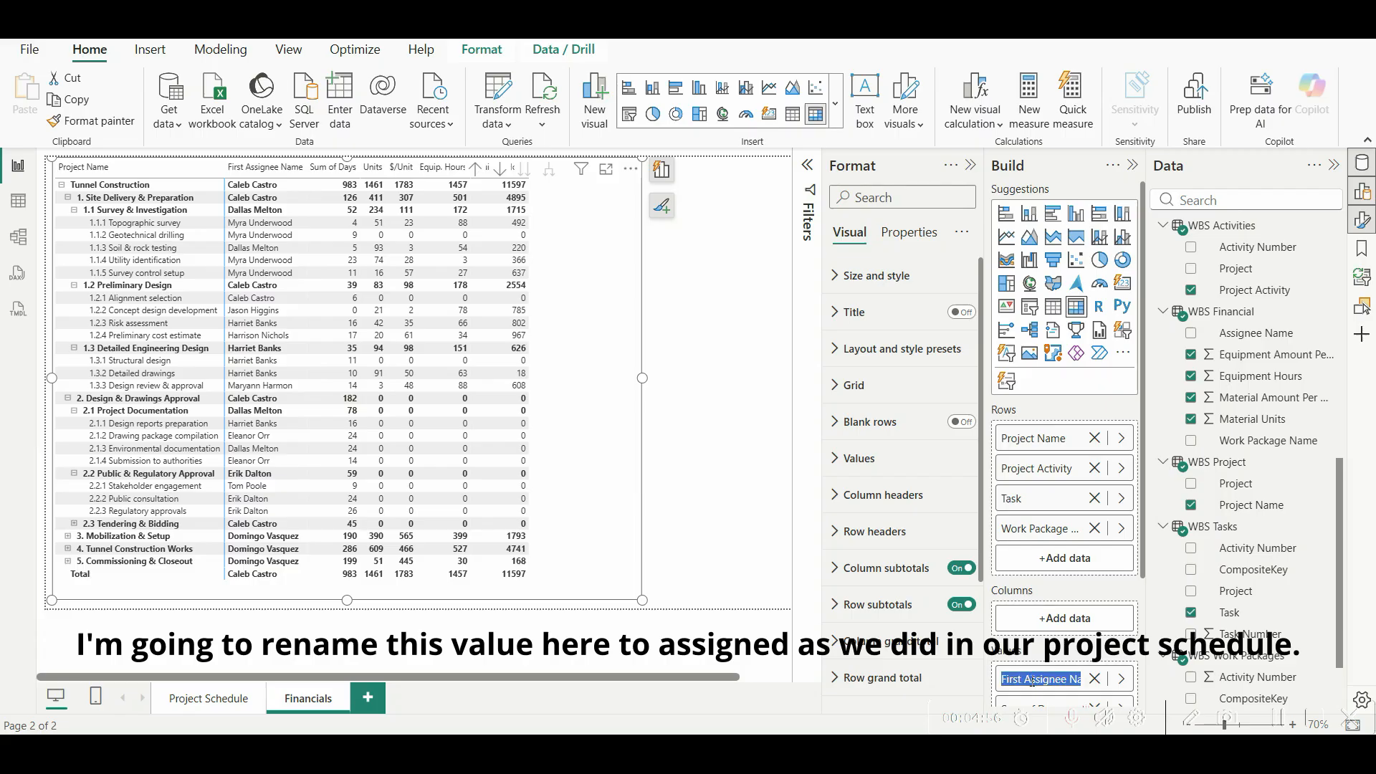
pyautogui.write('Assign')
pyautogui.press('Return')
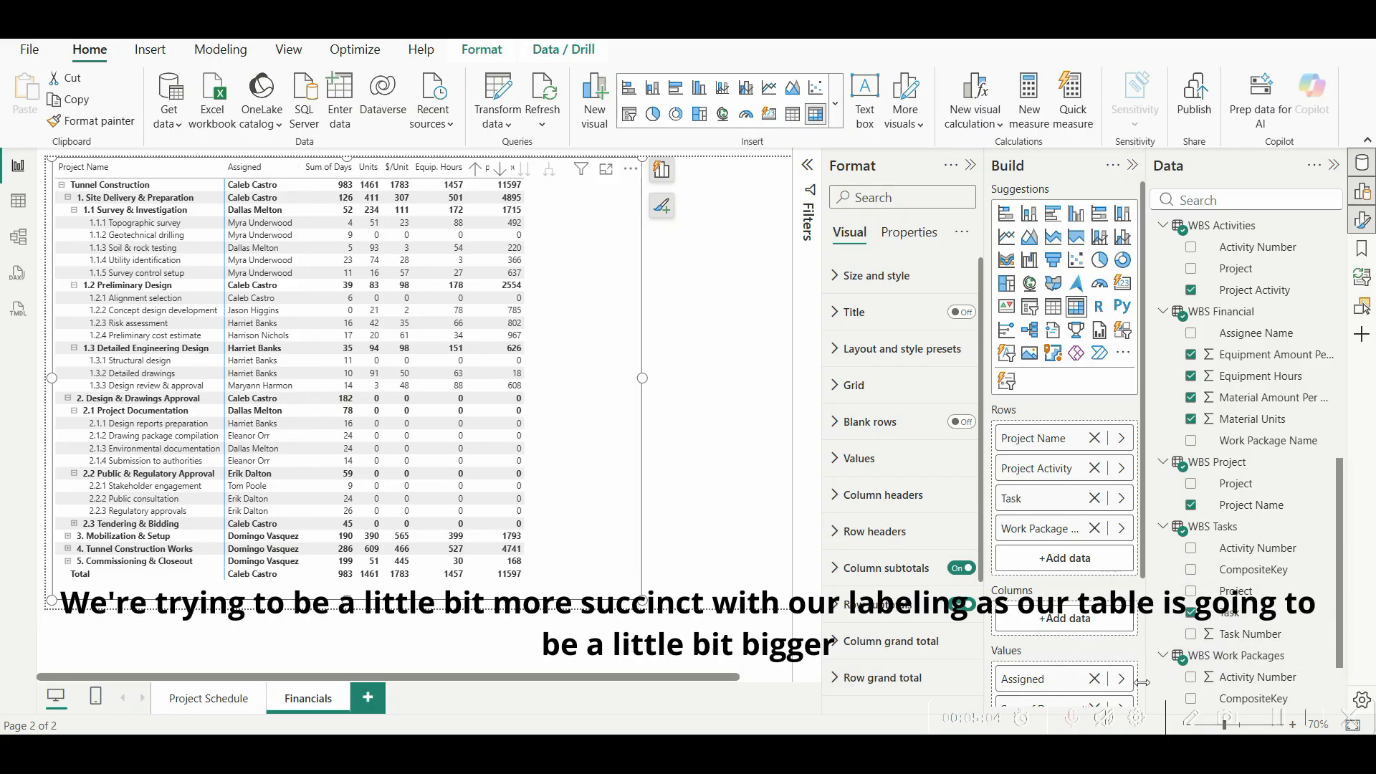
# Step: Rename the Sum of Days value in the matrix as Days
pyautogui.scroll(-3, 1053, 545)
pyautogui.doubleClick(1042, 544)
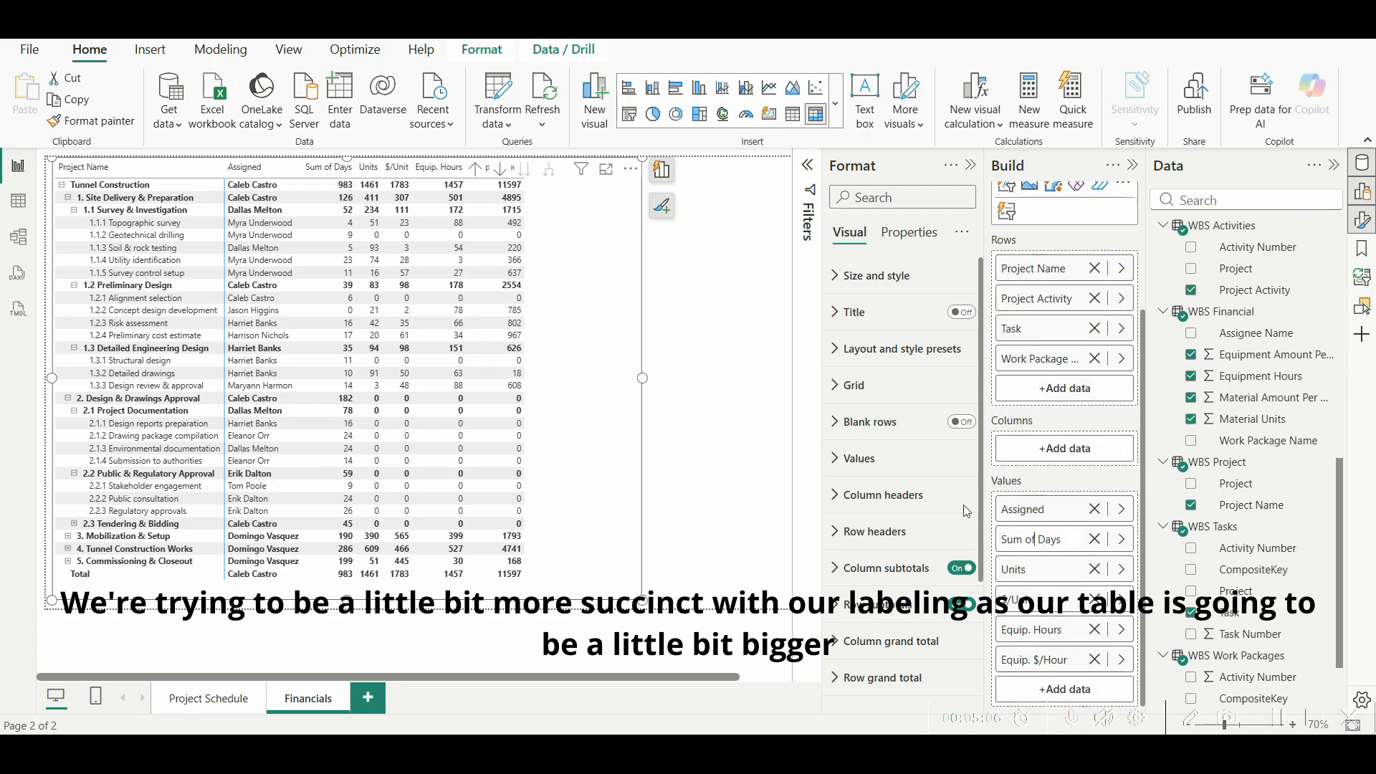
pyautogui.hotkey('shift', 'Home')
pyautogui.press('Delete')
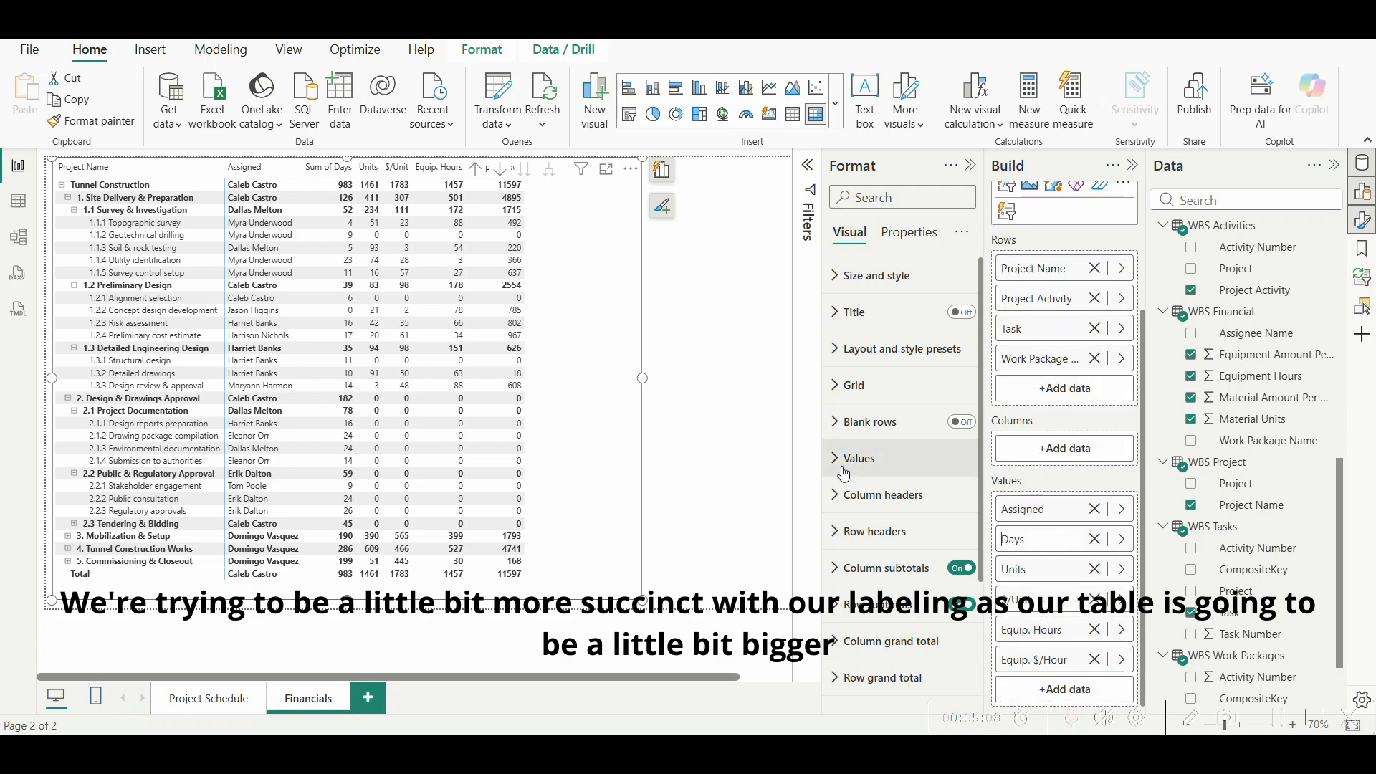
pyautogui.press('Return')
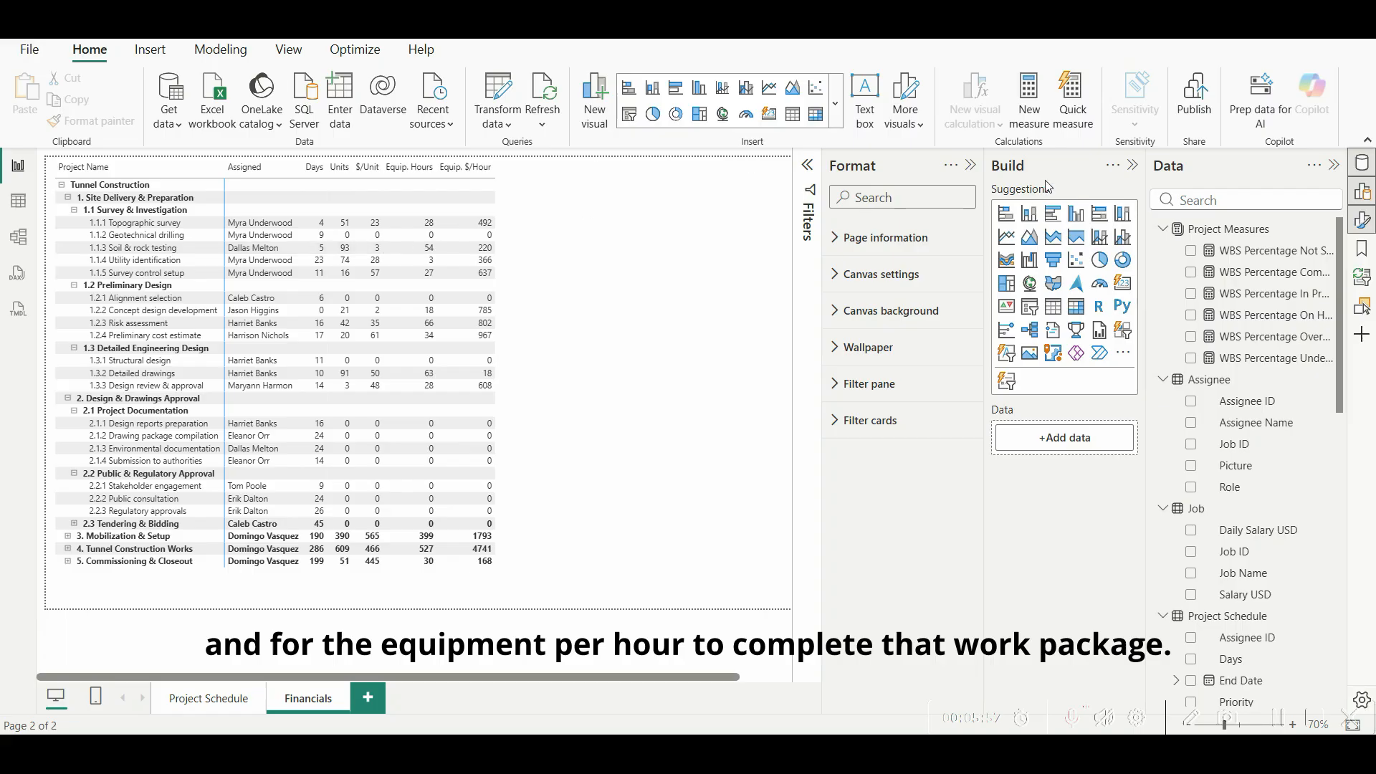
# Step: Create a new measure in the Project Measures table and name it Fixed Cost in its formula
pyautogui.click(1325, 229)
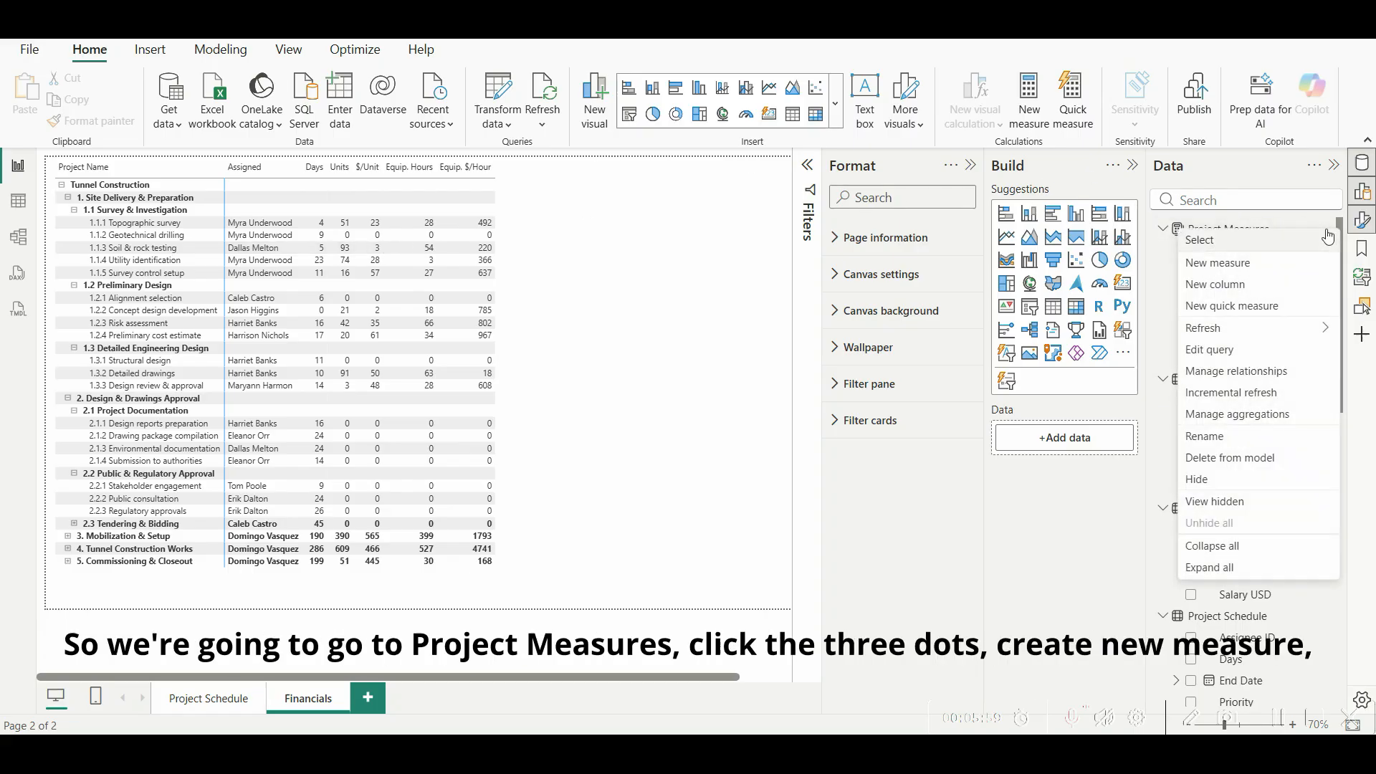
pyautogui.click(1248, 272)
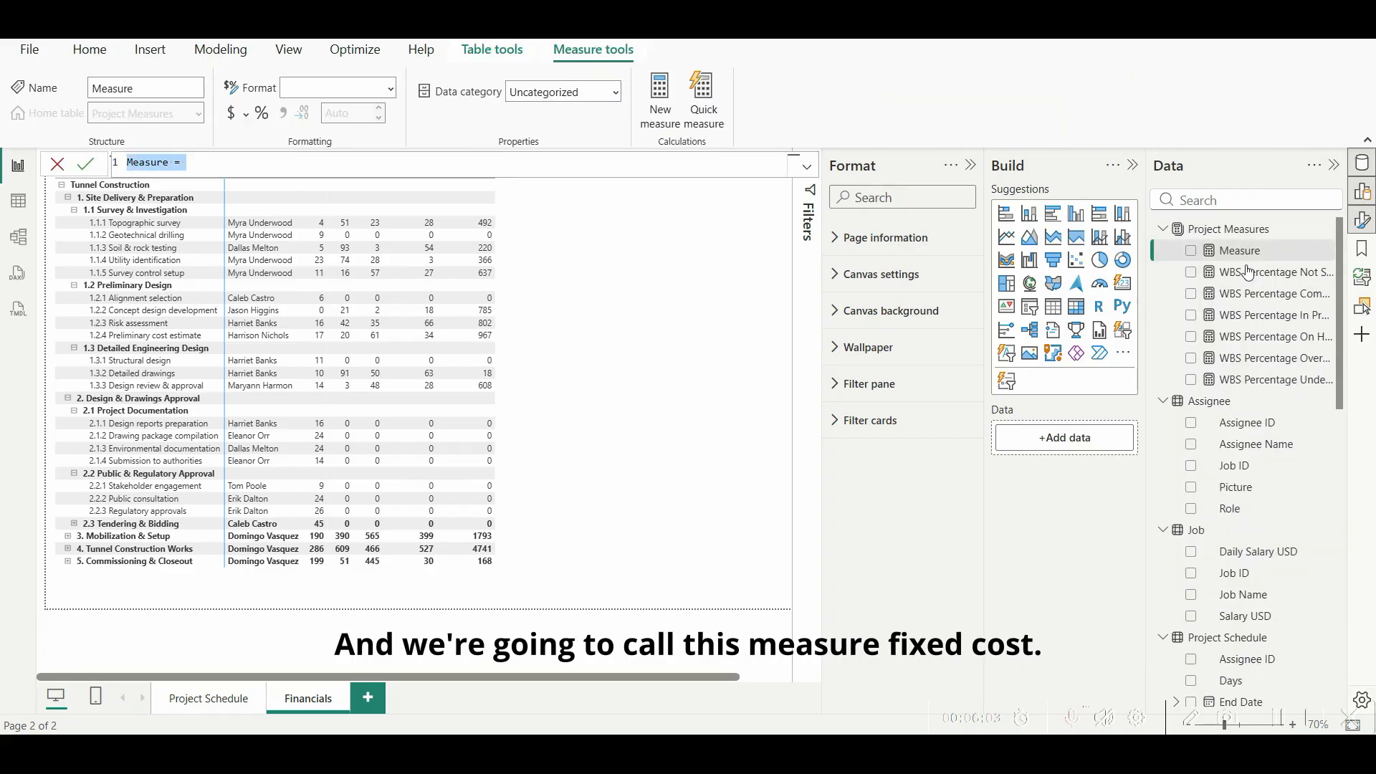
pyautogui.write('Fixed ')
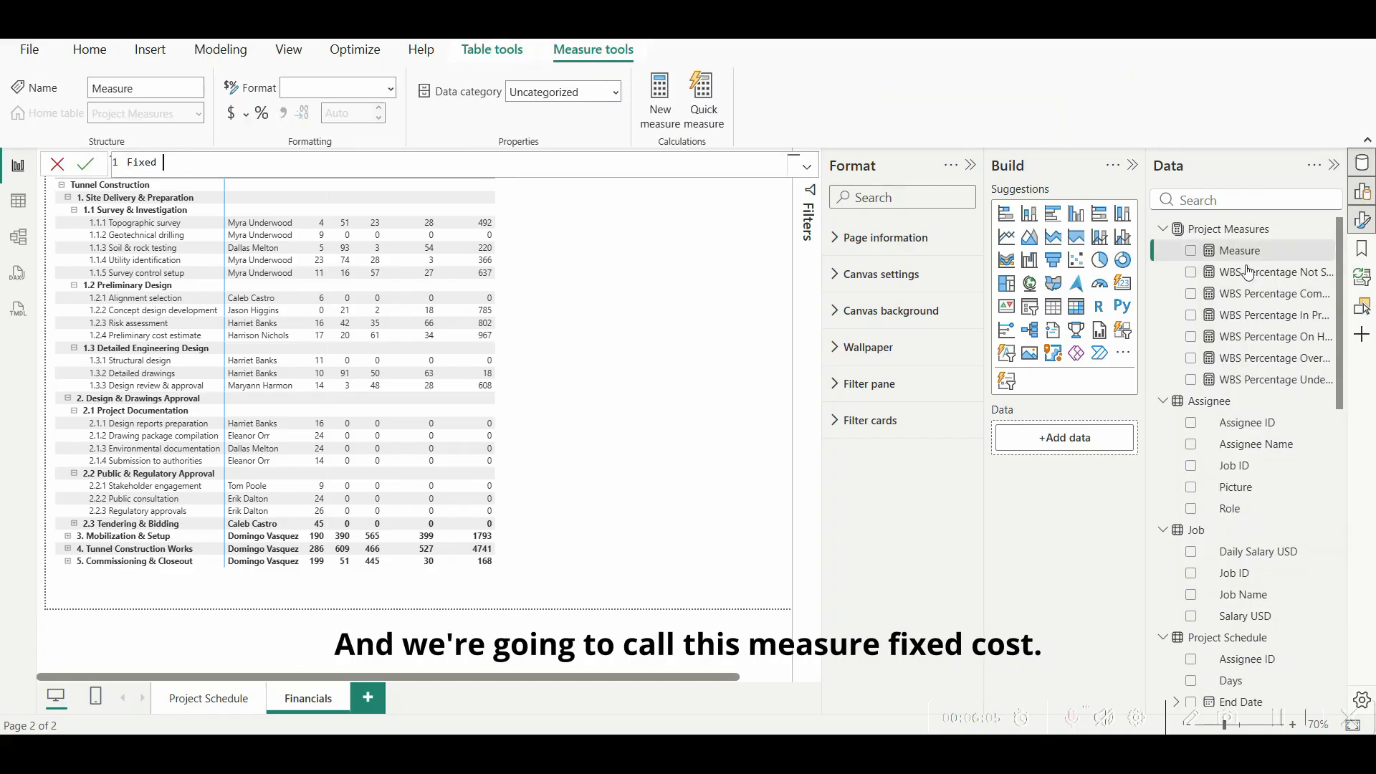
pyautogui.write('Cost =')
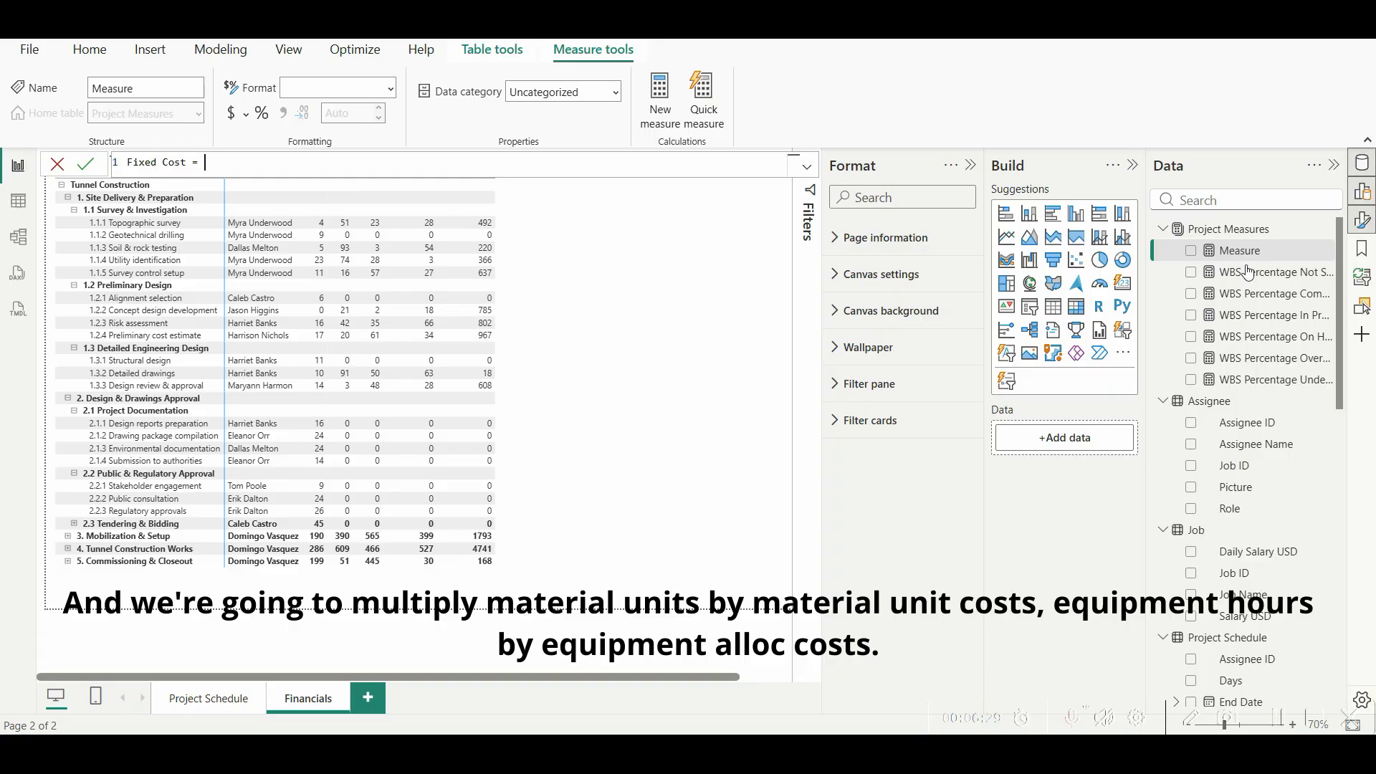
# Step: Begin the Fixed Cost formula with a SUMX over the 'WBS Financial' table
pyautogui.write('sumx')
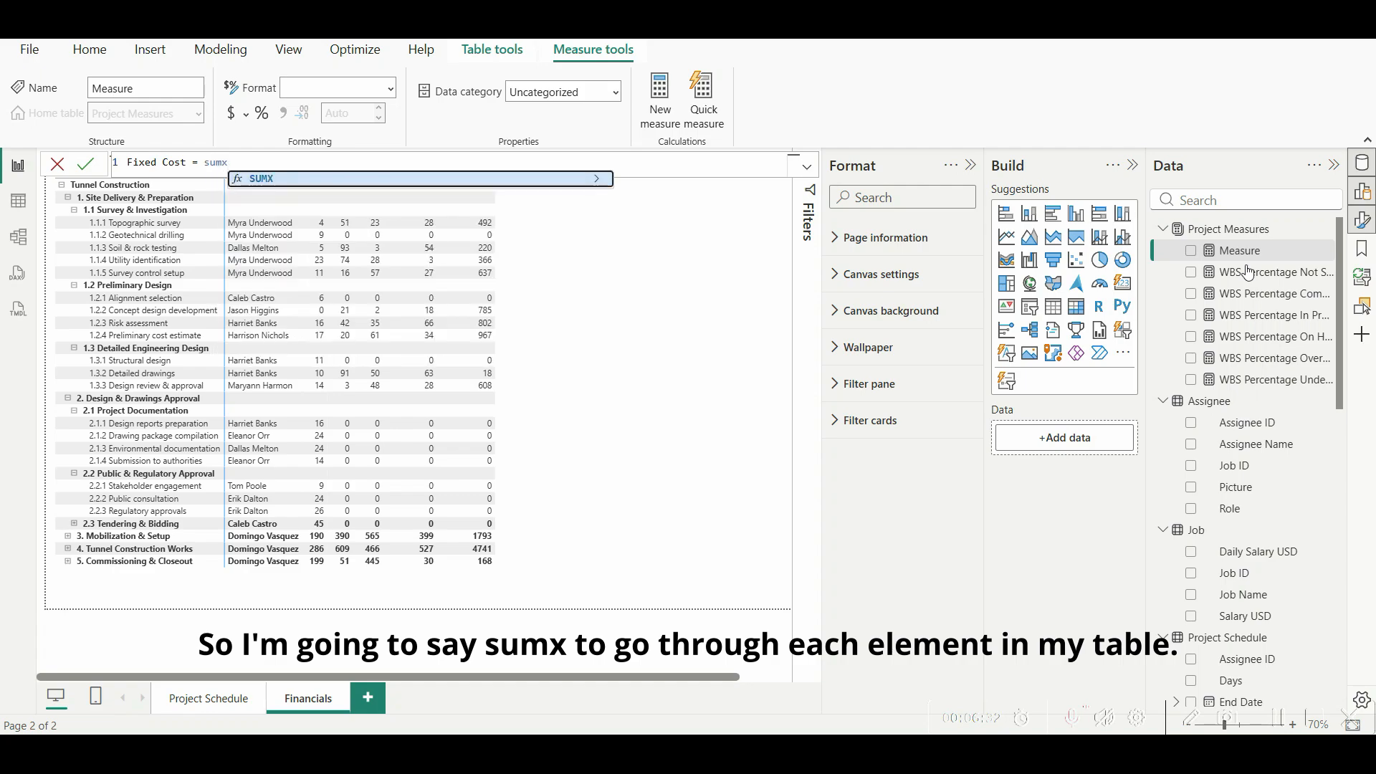
pyautogui.press('Tab')
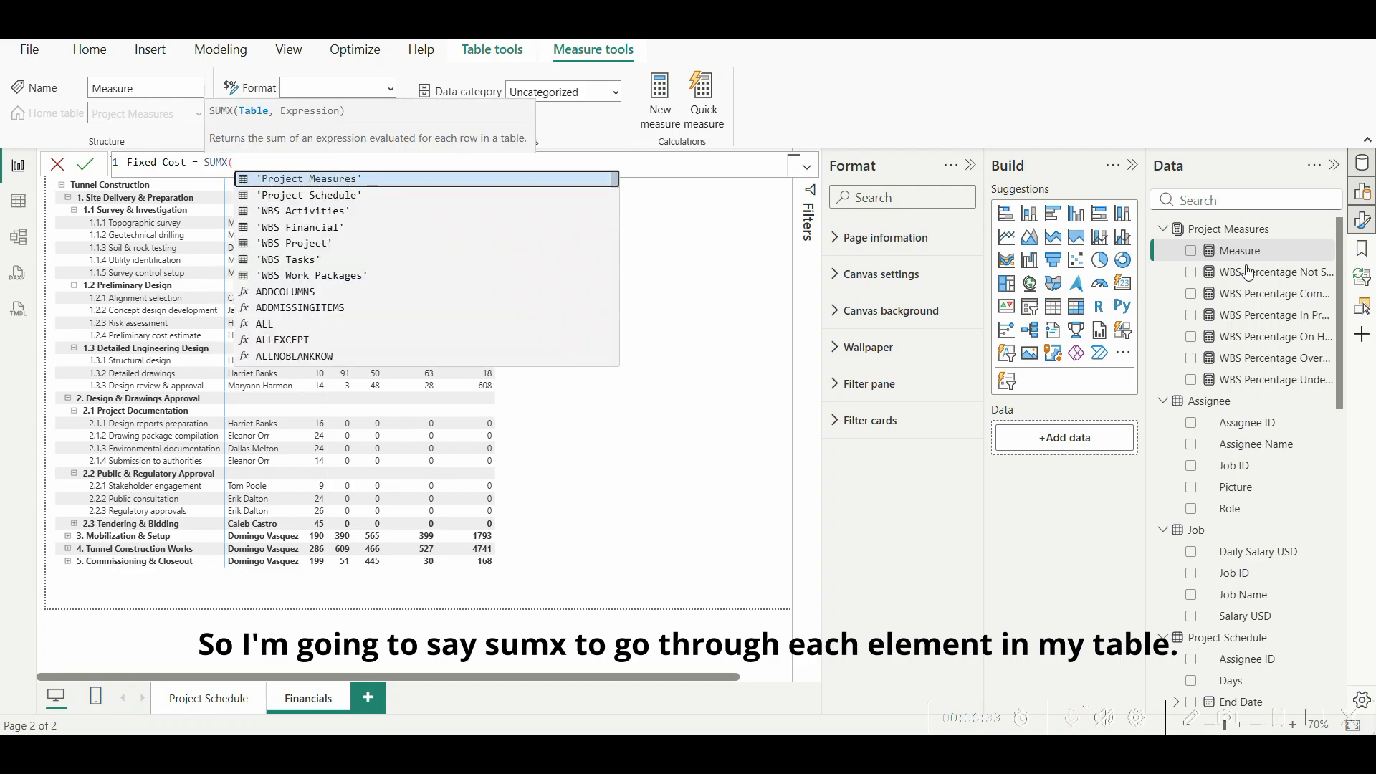
pyautogui.write('wbs')
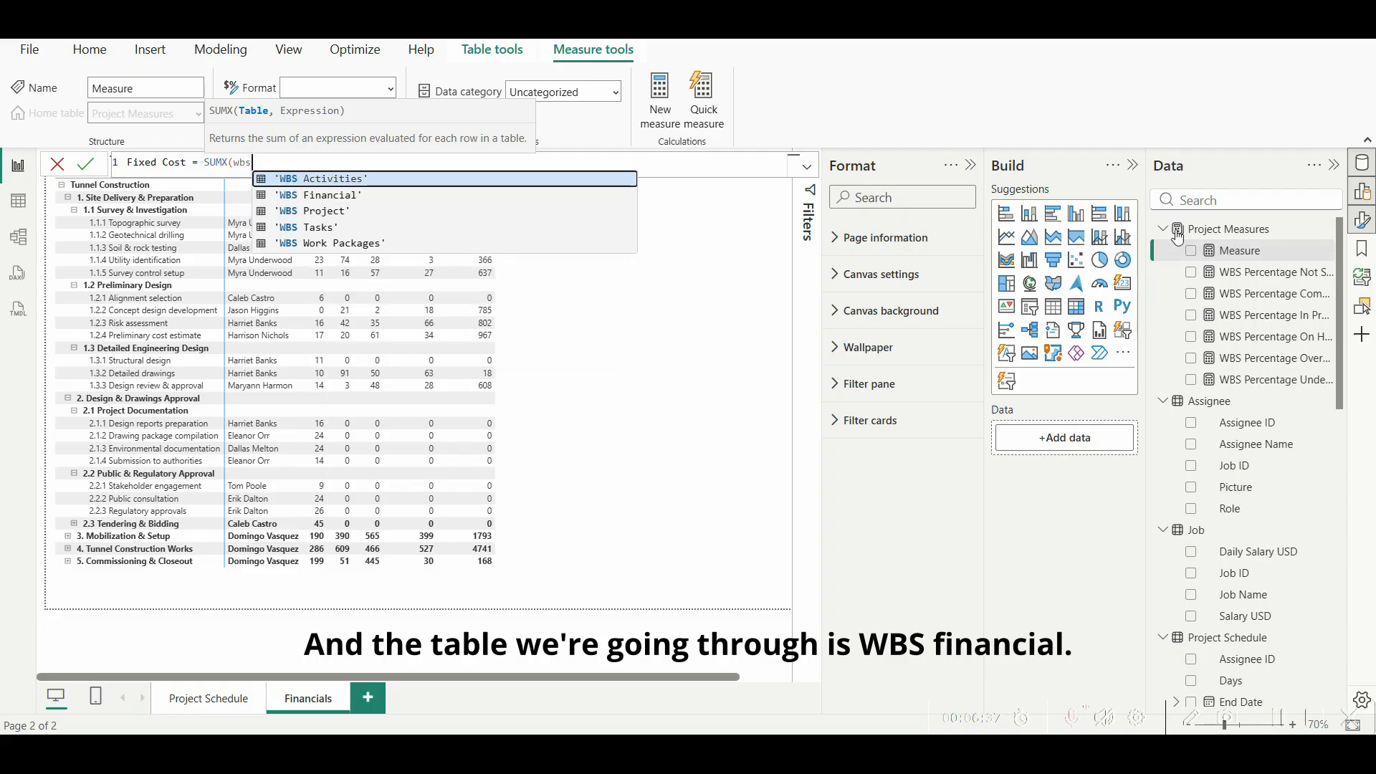
pyautogui.click(341, 197)
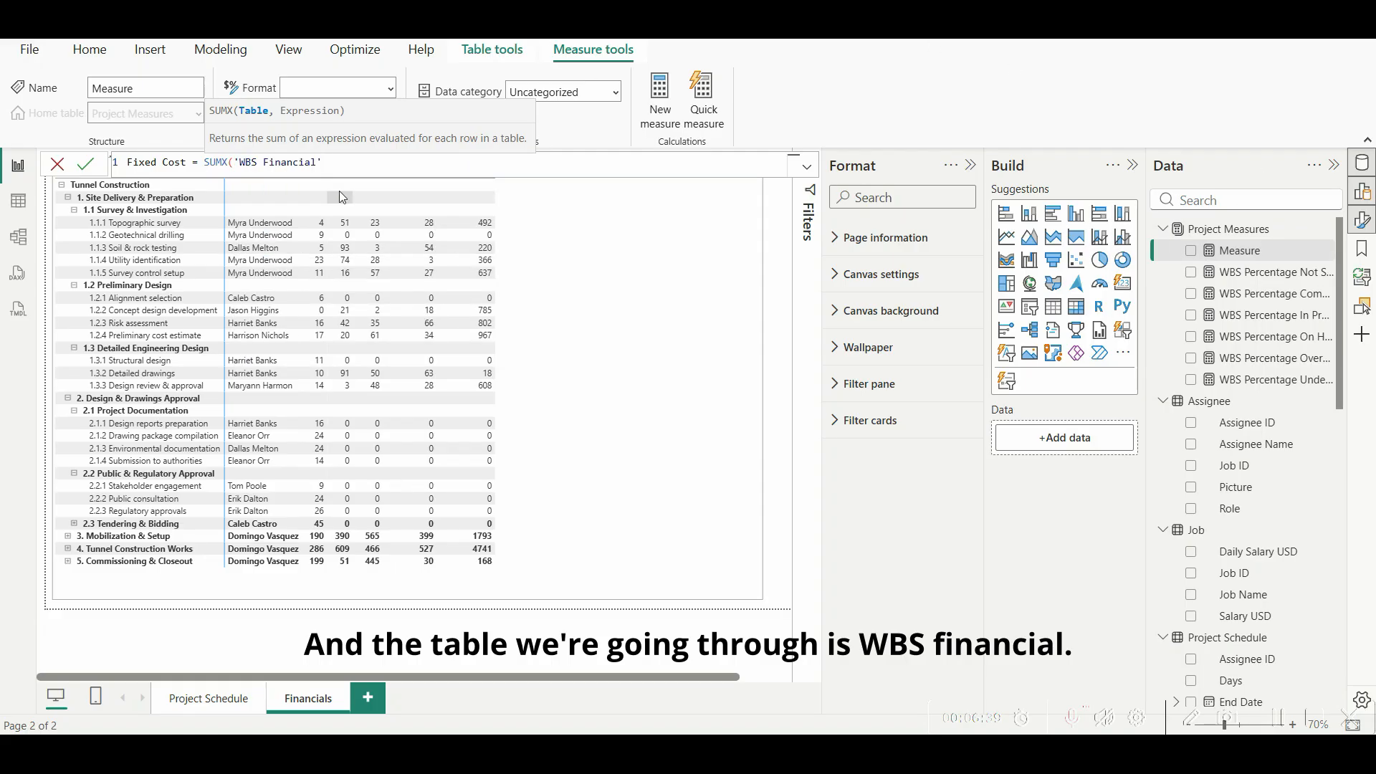
pyautogui.write(',')
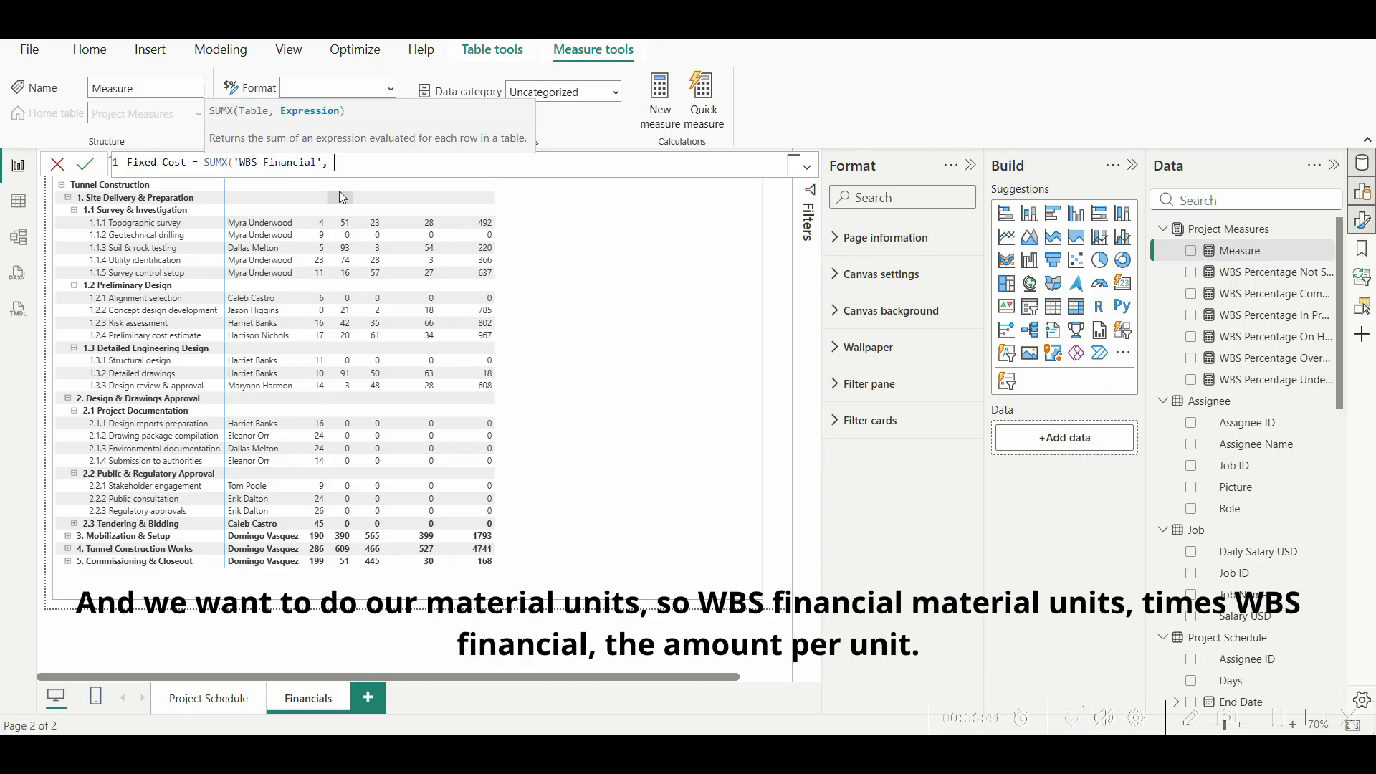
# Step: Complete the SUMX expression as 'WBS Financial'[Material Units]*'WBS Financial'[Material Amount Per Unit] and close its parenthesis
pyautogui.write(' wb')
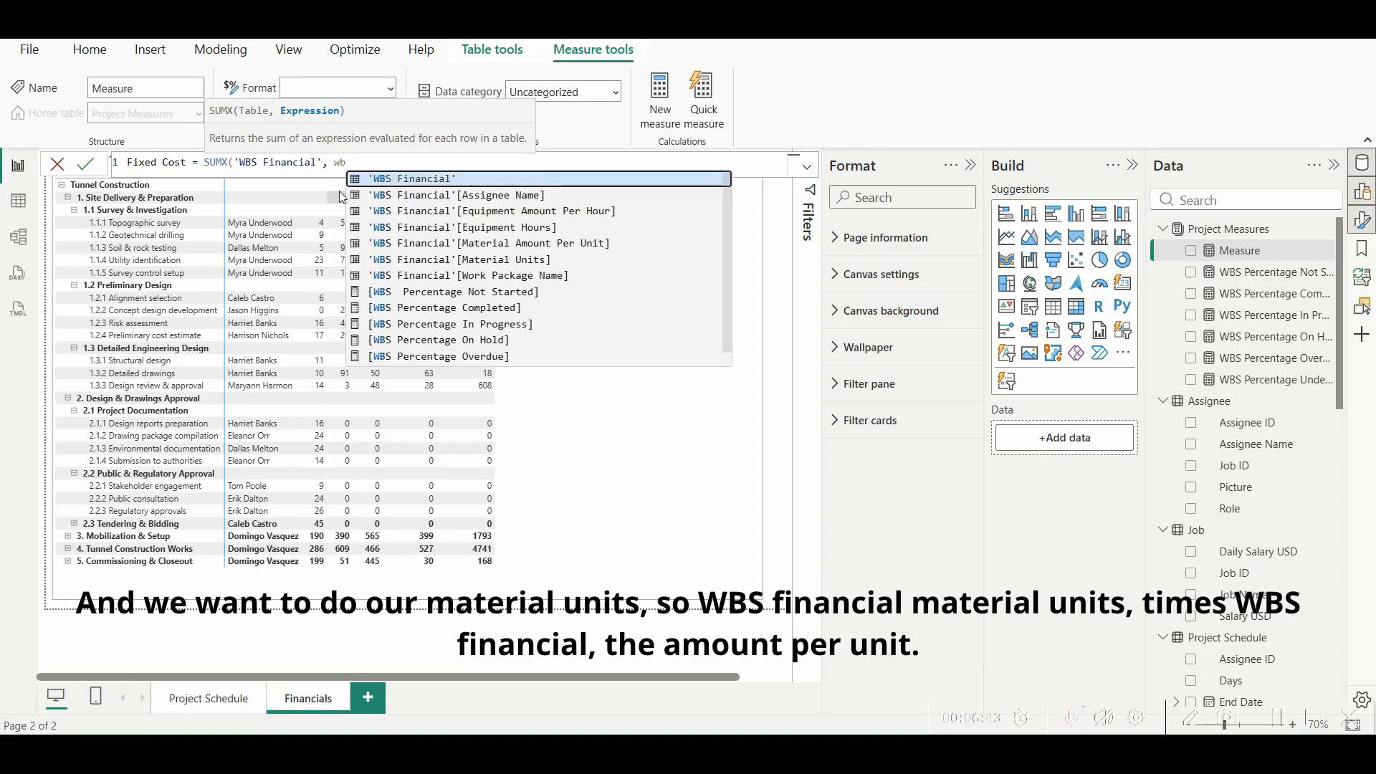
pyautogui.write('s')
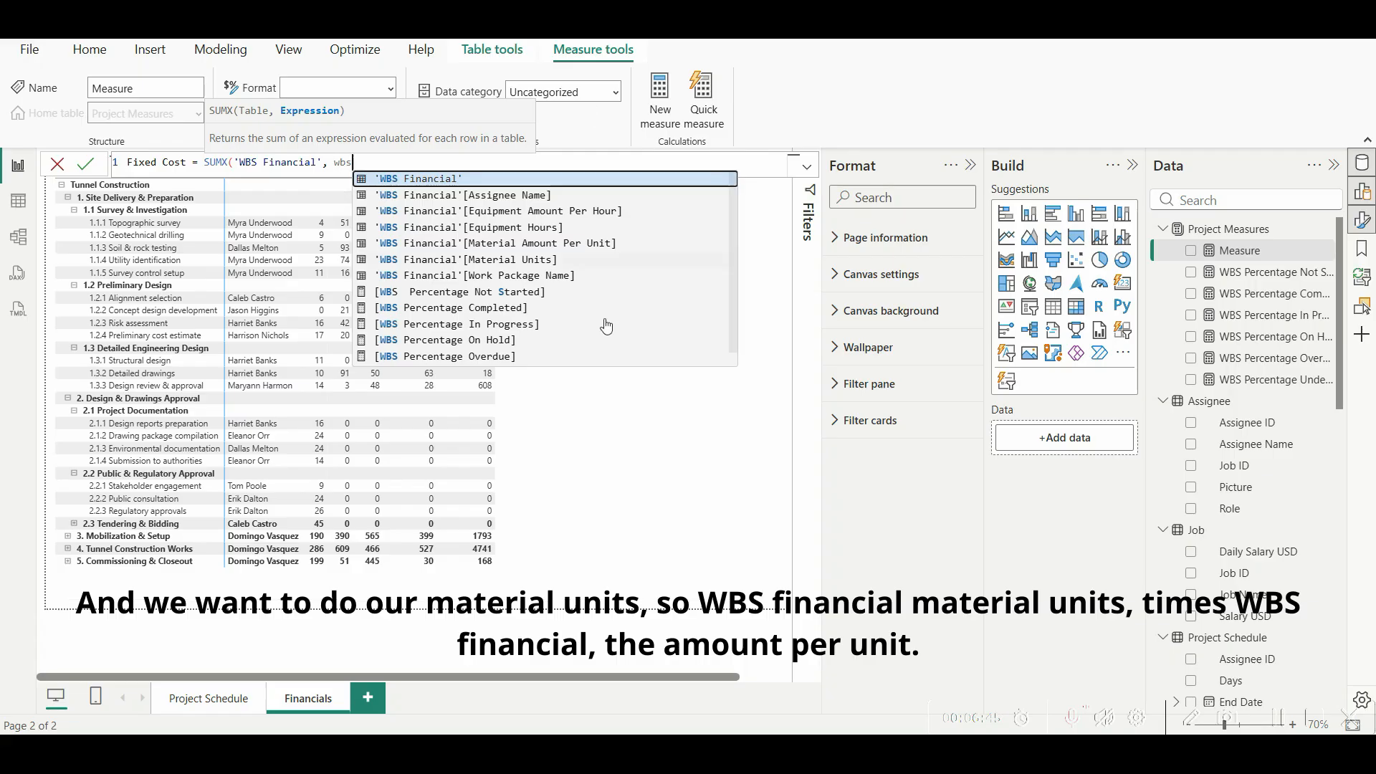
pyautogui.click(539, 262)
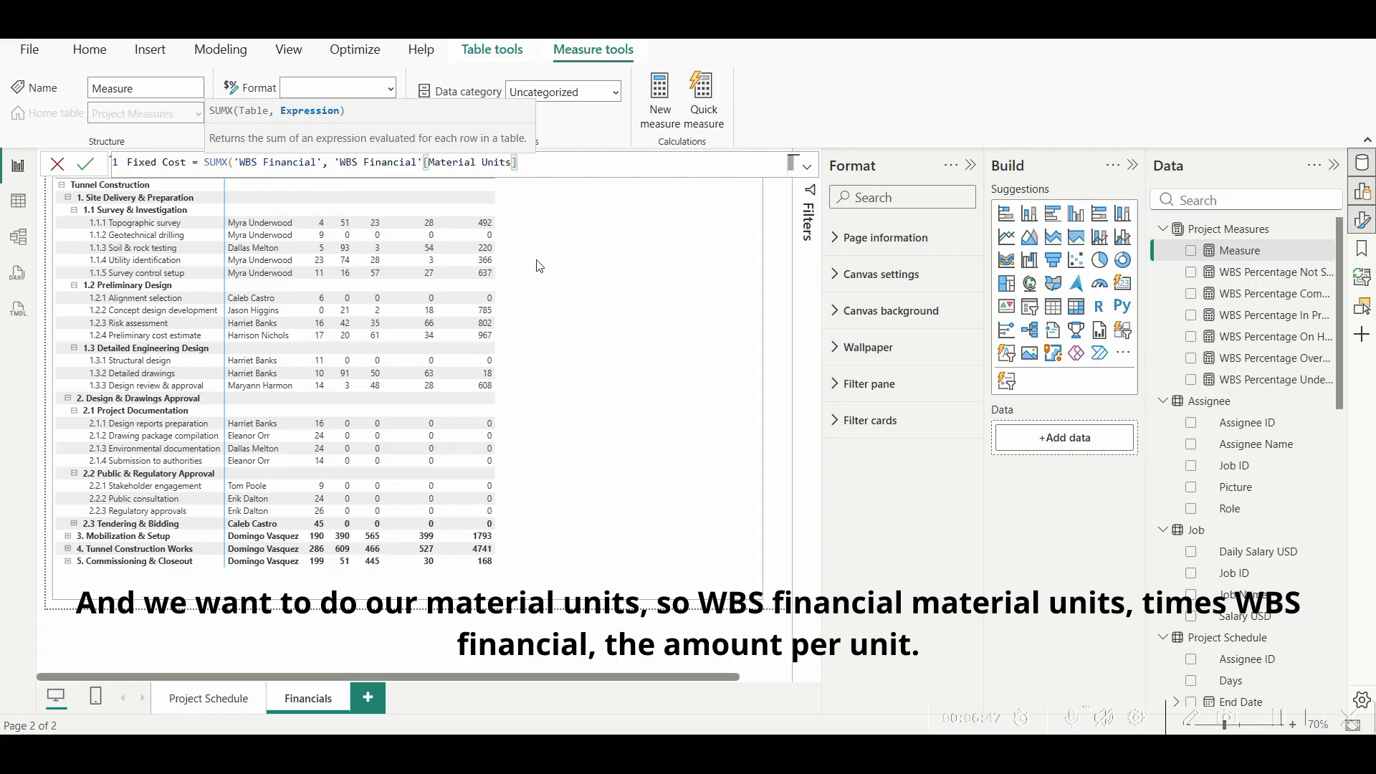
pyautogui.write('*wbs')
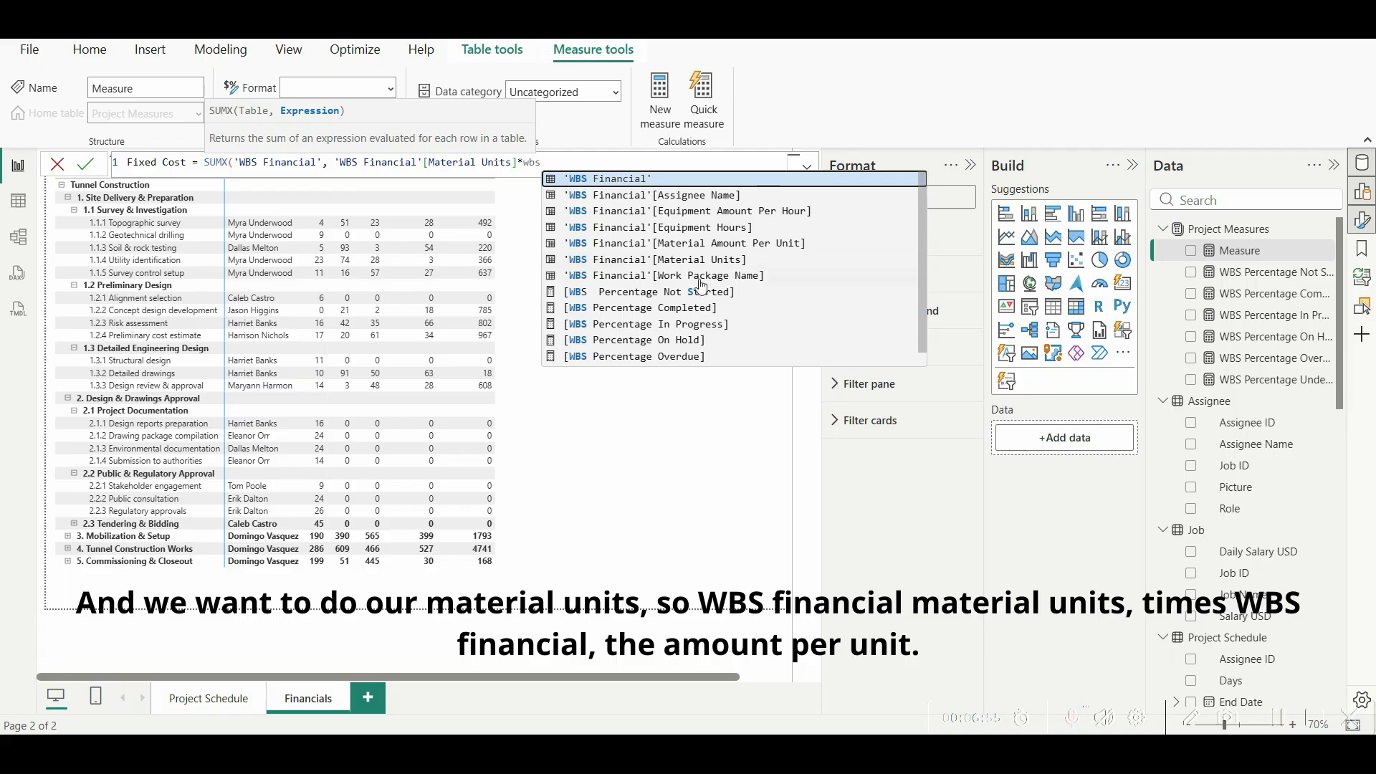
pyautogui.click(760, 243)
pyautogui.write(')')
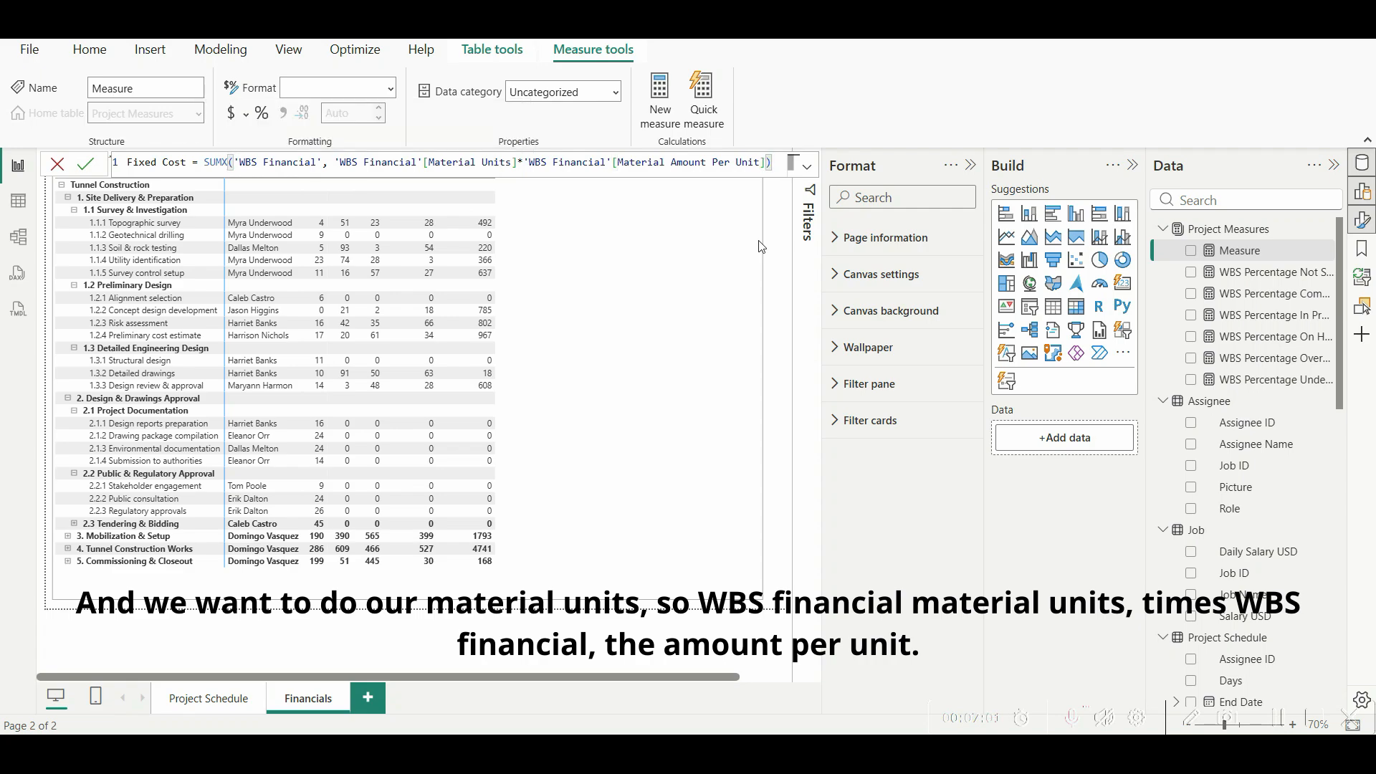
# Step: On a new formula line, add a second SUMX over the 'WBS Financial' table to the first one
pyautogui.hotkey('shift', 'Return')
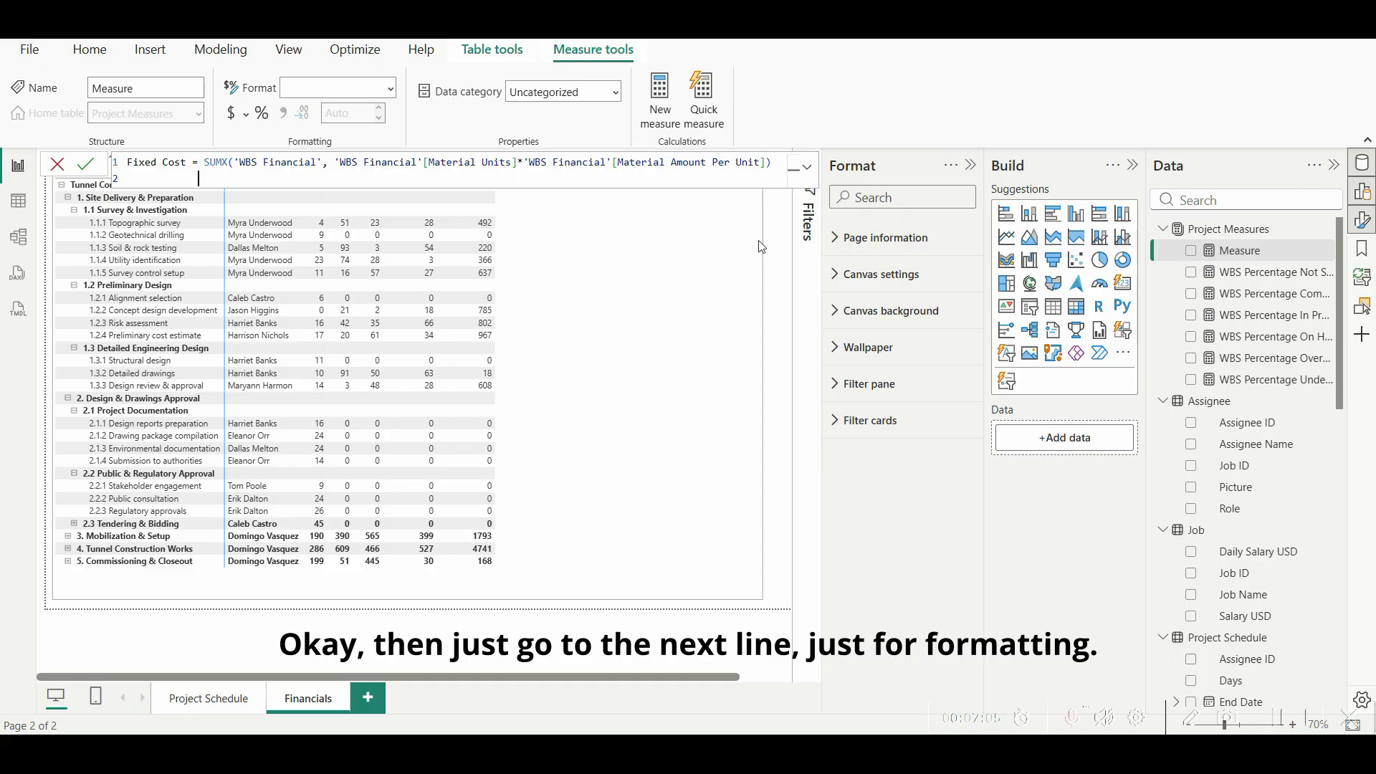
pyautogui.write('+ s')
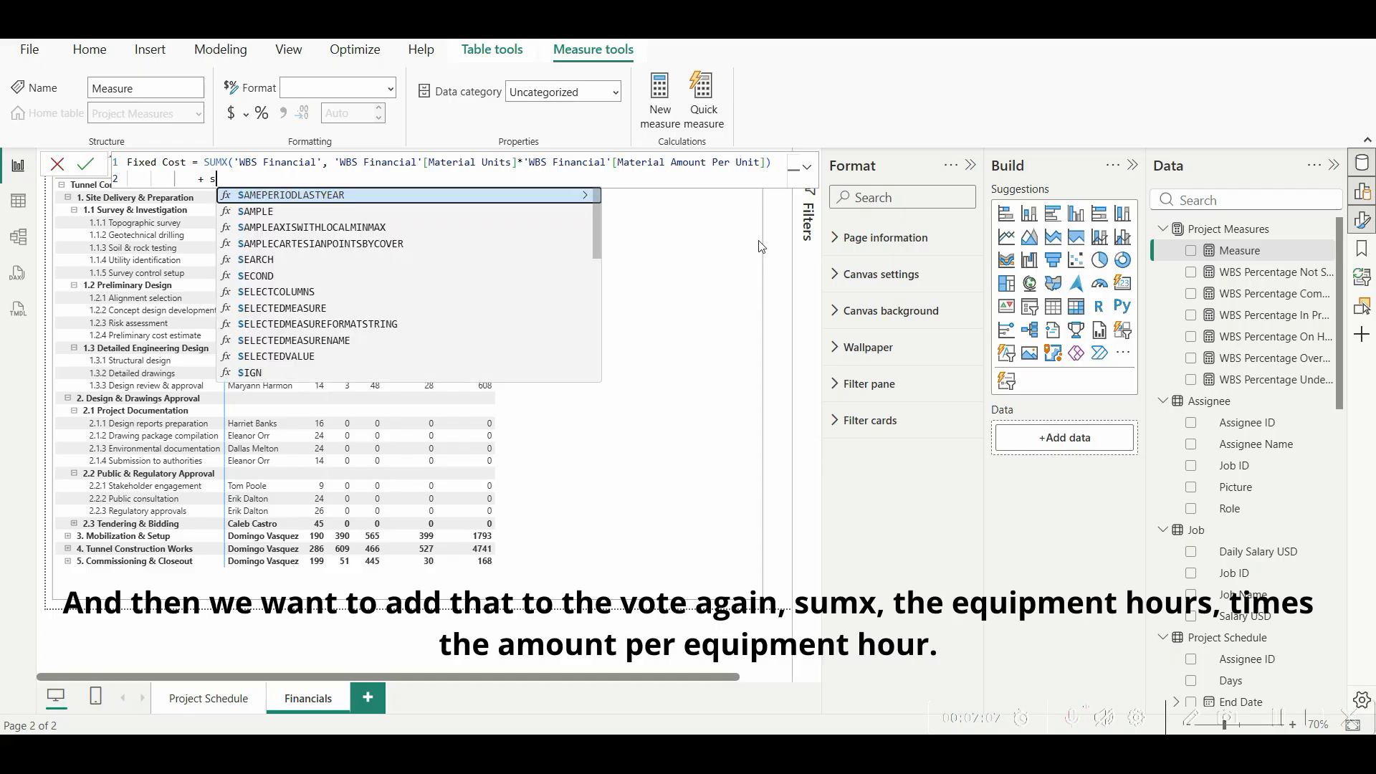
pyautogui.write('umx')
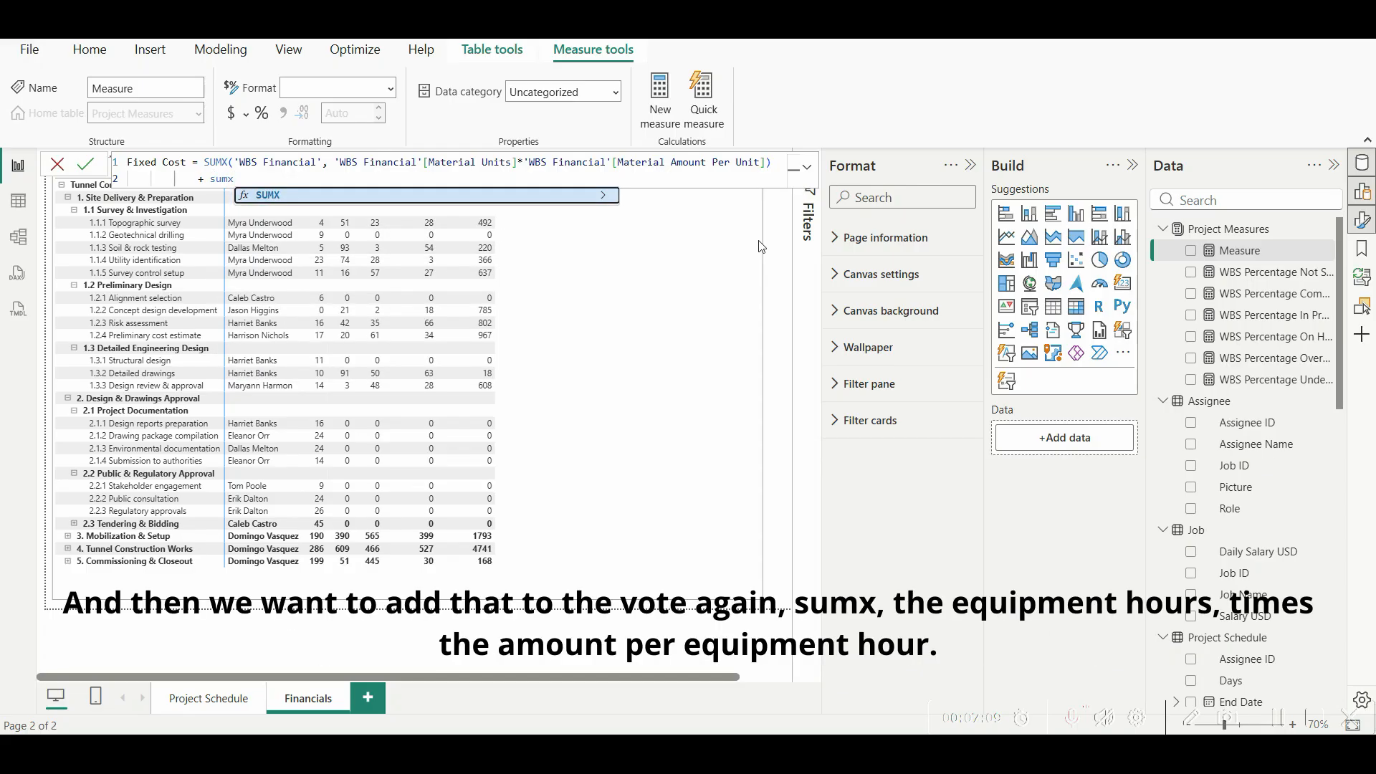
pyautogui.press('Tab')
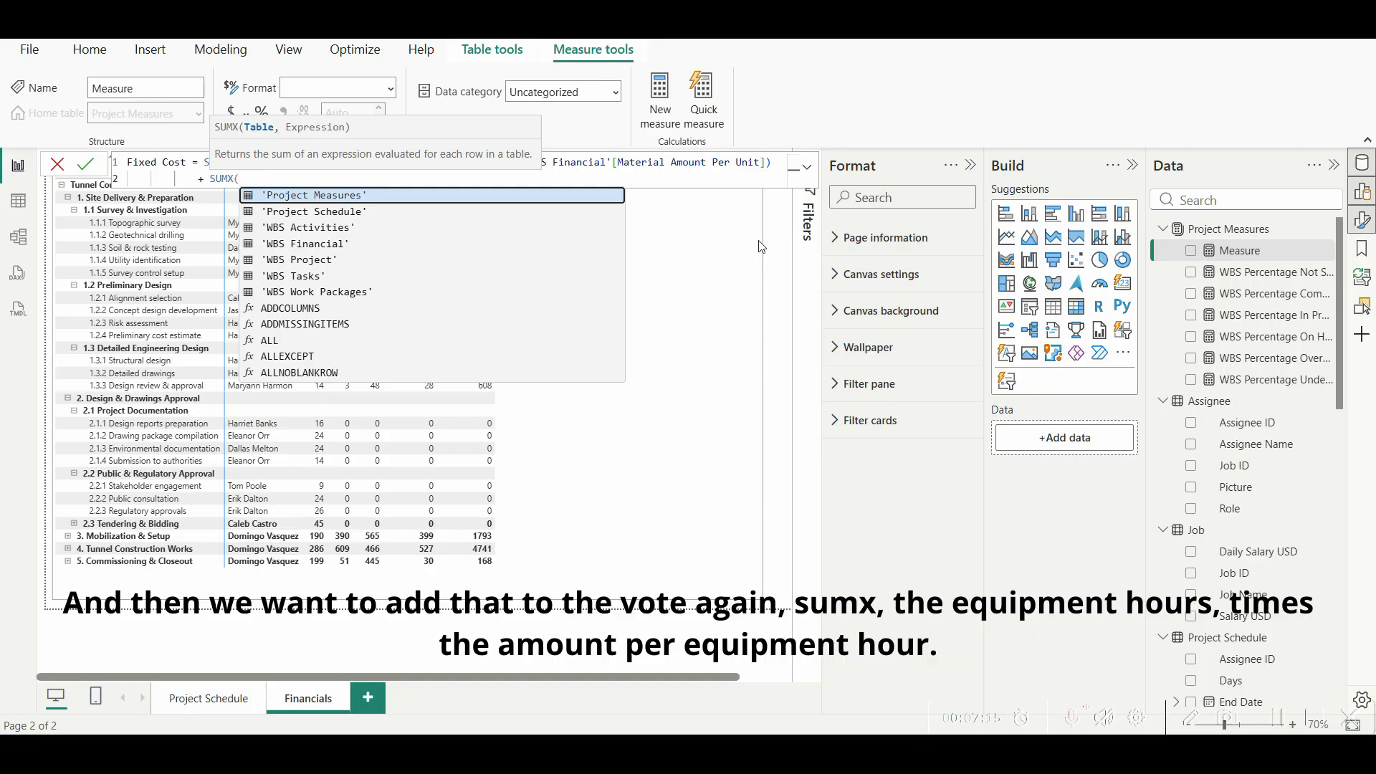
pyautogui.write('wbs')
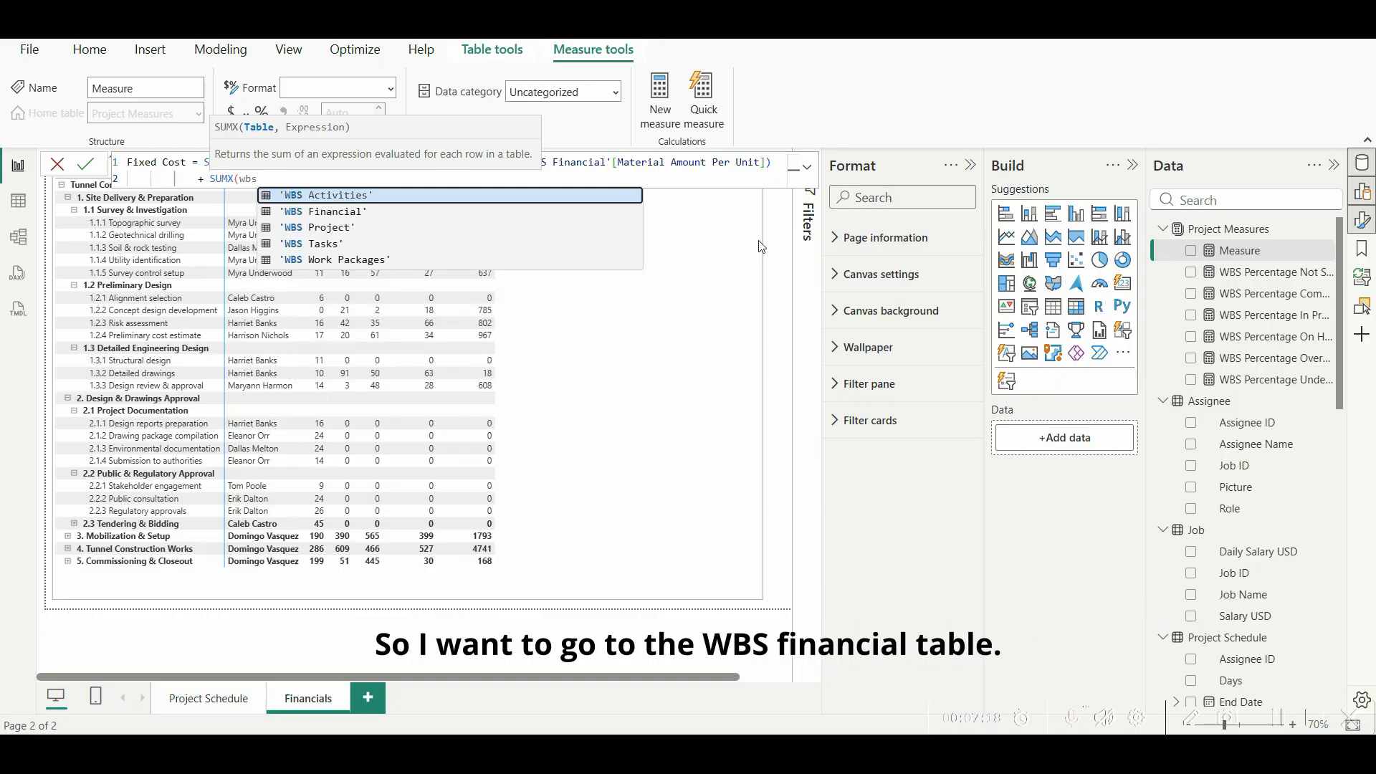
pyautogui.press('Down')
pyautogui.press('Tab')
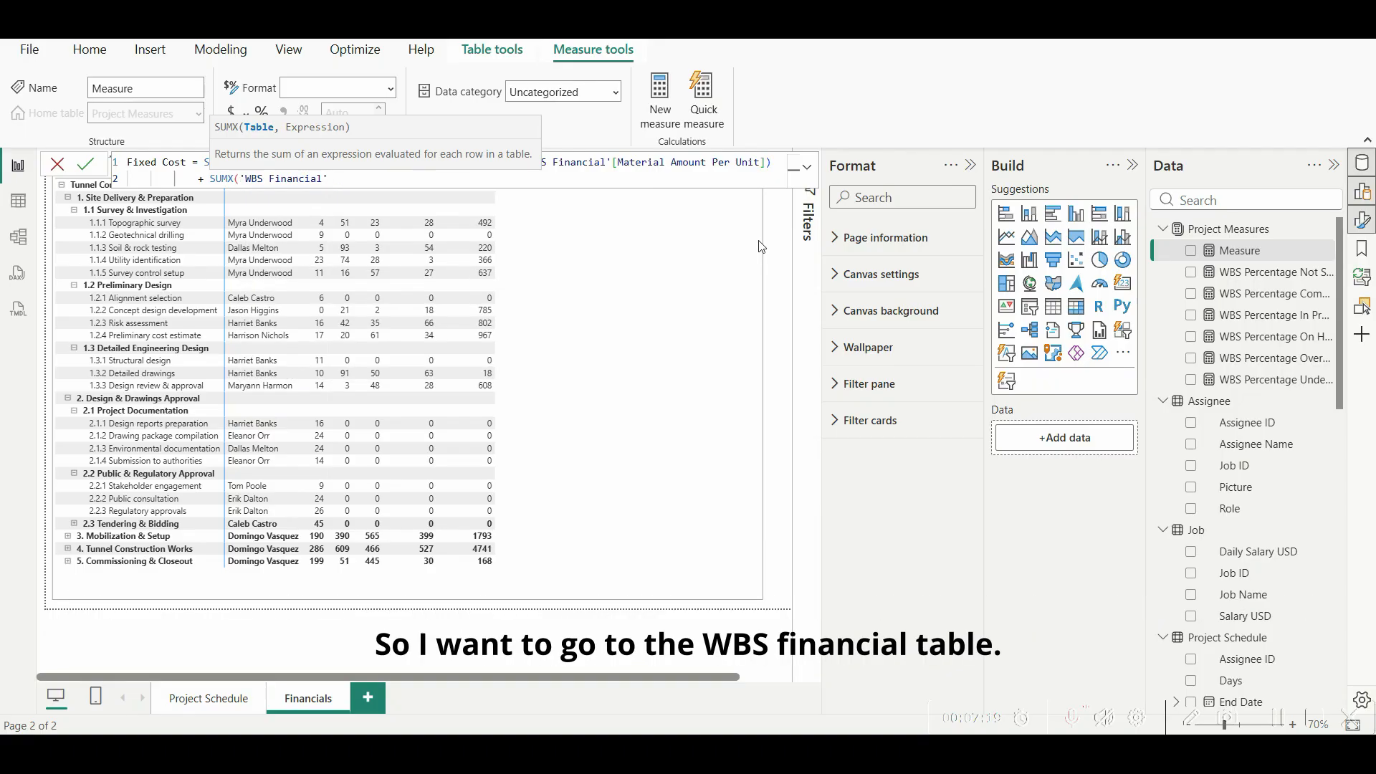
# Step: Complete the second SUMX with 'WBS Financial'[Equipment Hours]*'WBS Financial'[Equipment Amount Per Hour] and commit the Fixed Cost measure
pyautogui.write(', wbs')
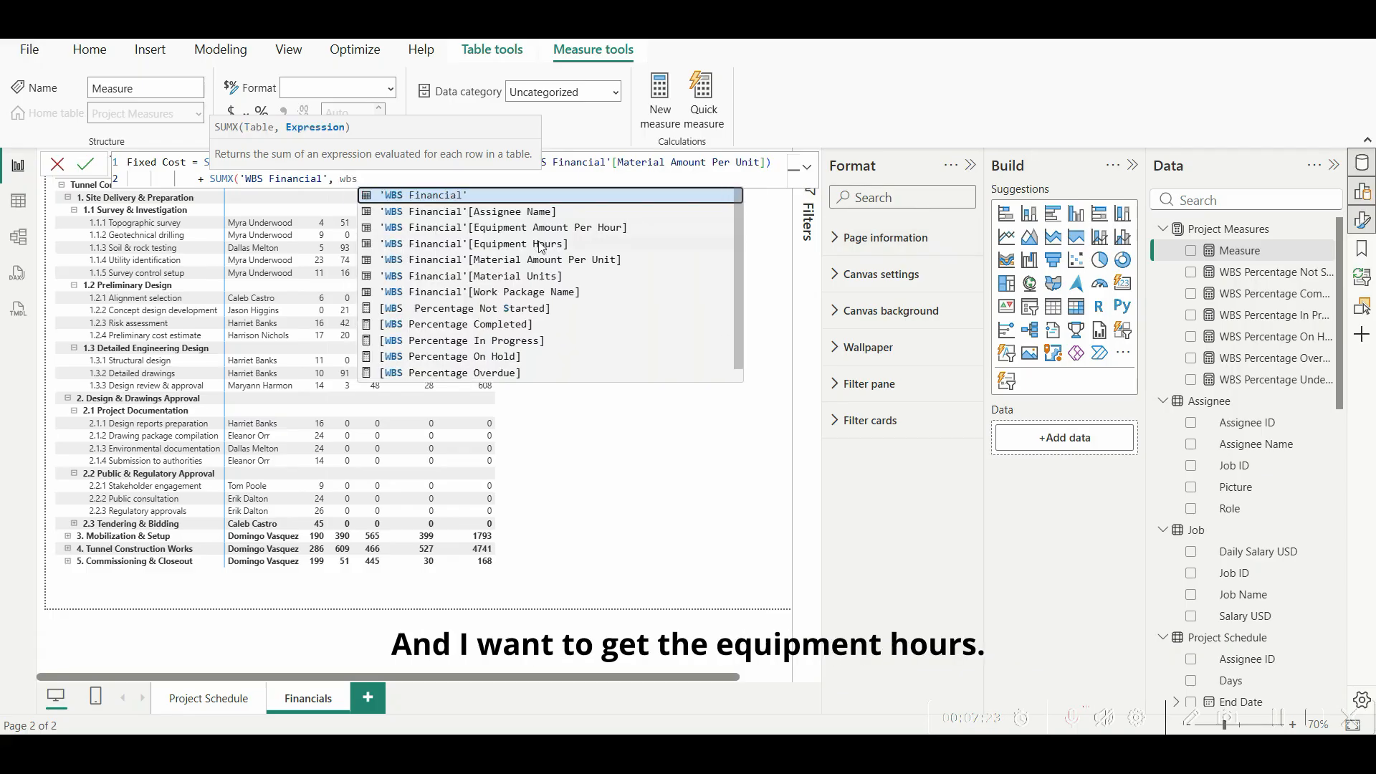
pyautogui.click(562, 244)
pyautogui.write('*')
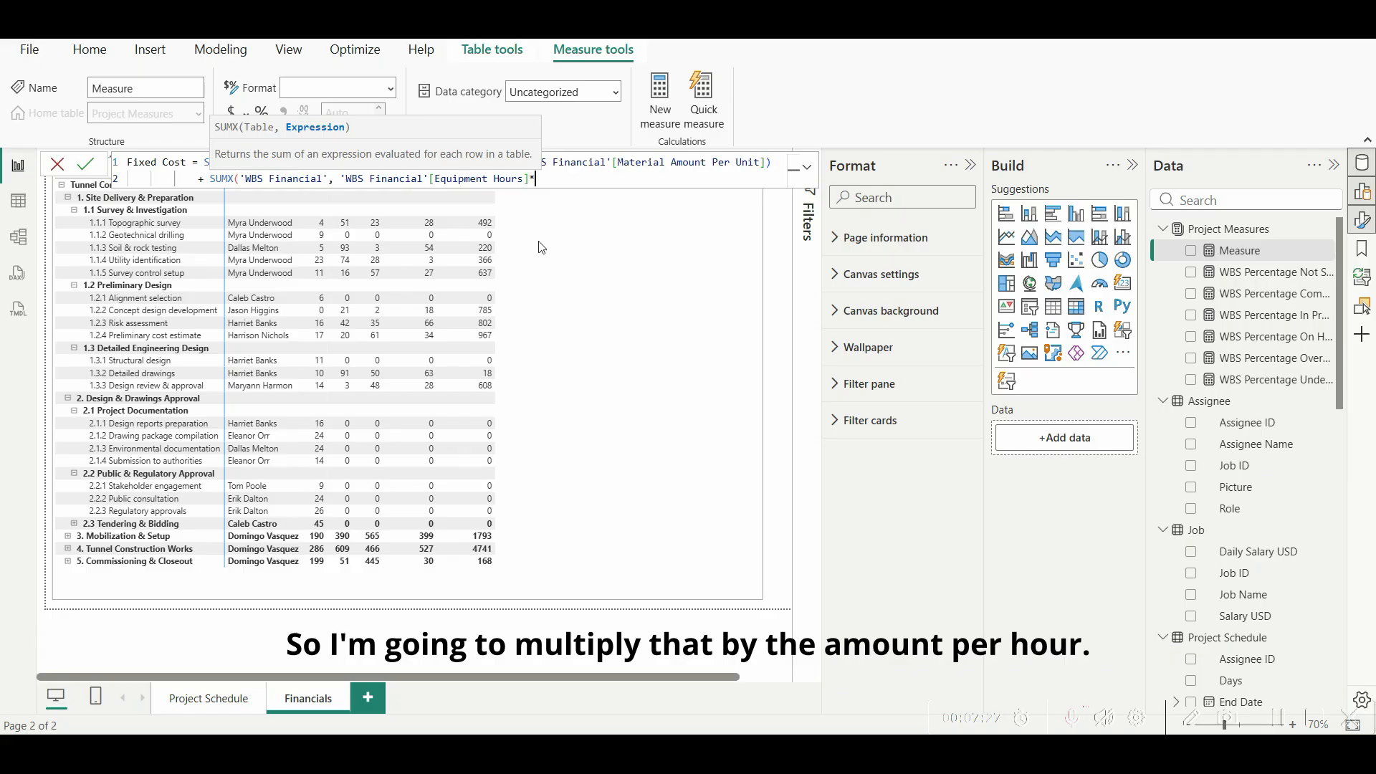
pyautogui.write('wbs')
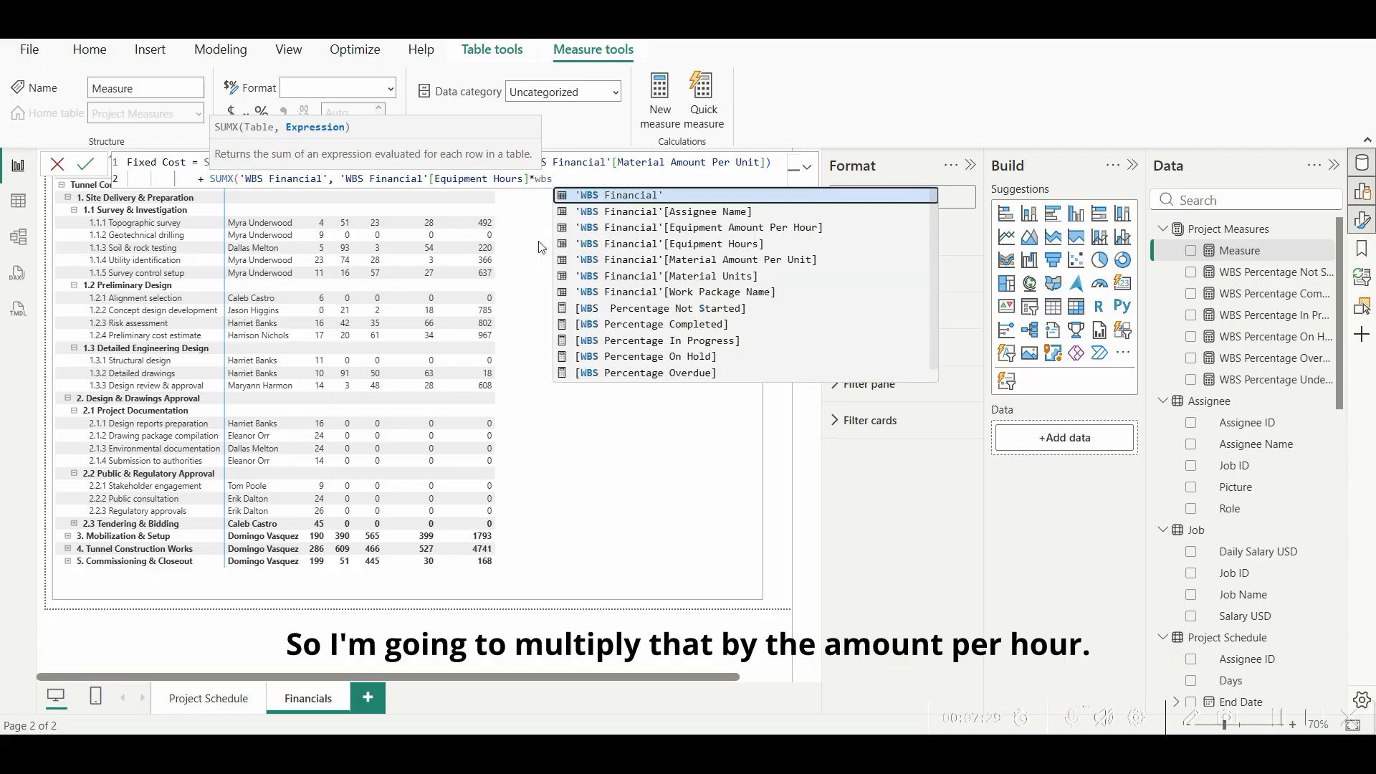
pyautogui.click(773, 229)
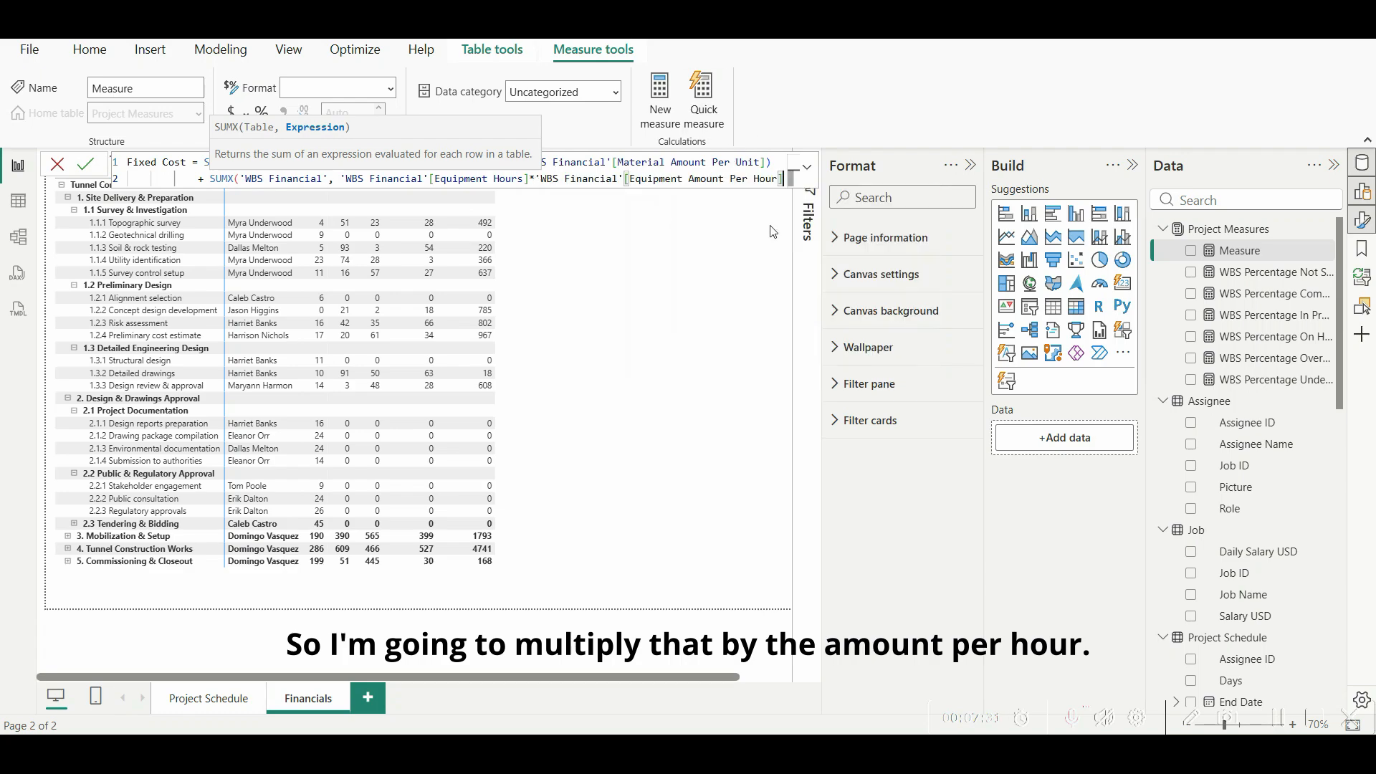
pyautogui.write(')')
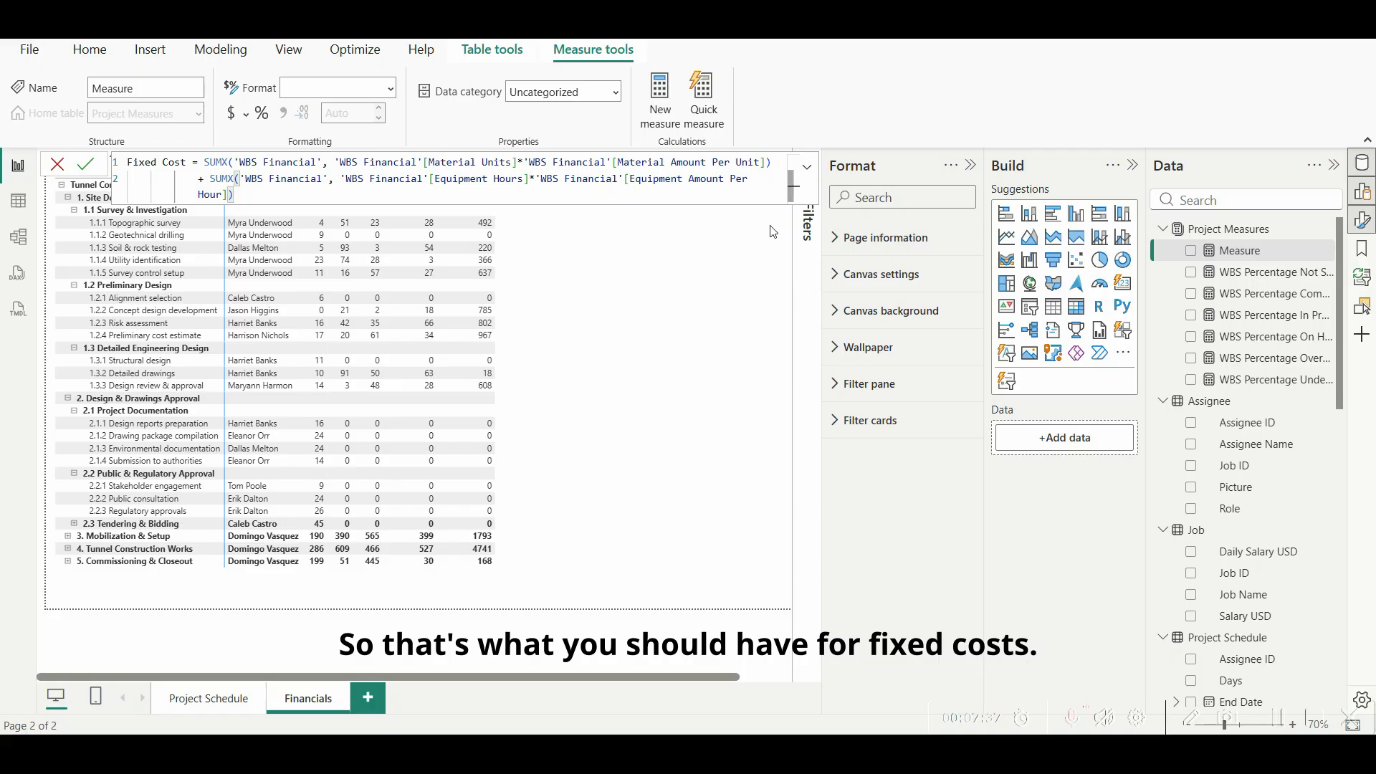
pyautogui.press('Return')
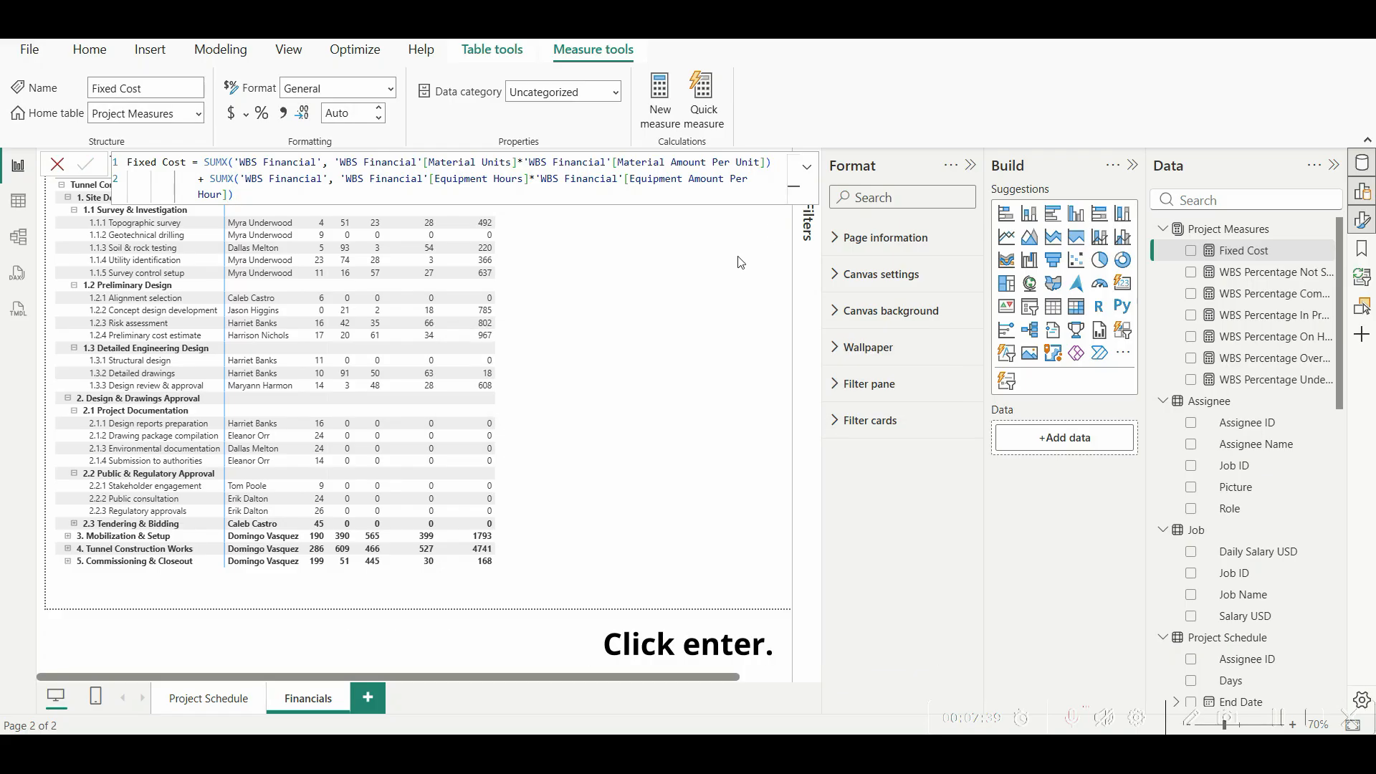
# Step: Add the Fixed Cost measure to the matrix values after Equip. $/Hour
pyautogui.click(648, 391)
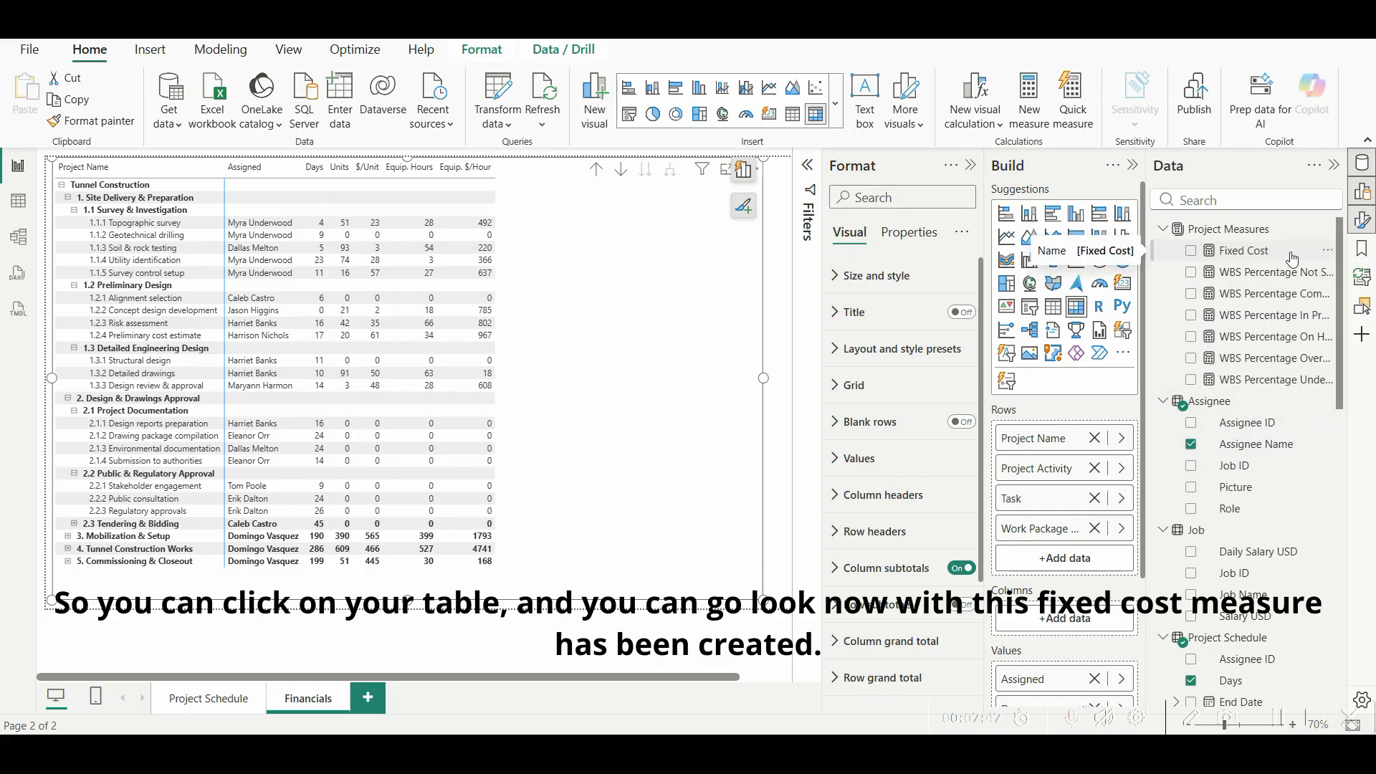
pyautogui.scroll(-2, 1031, 487)
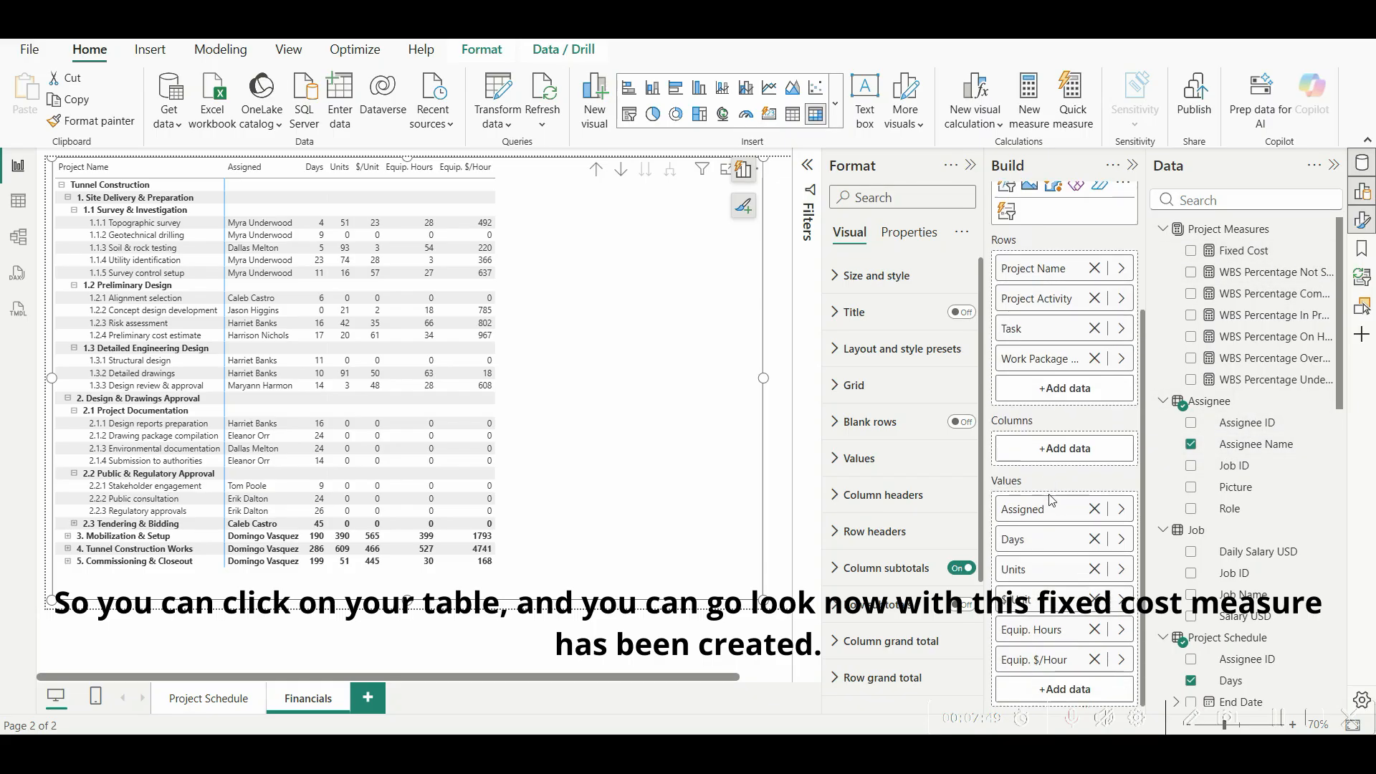
pyautogui.moveTo(1261, 252); pyautogui.dragTo(1075, 687)
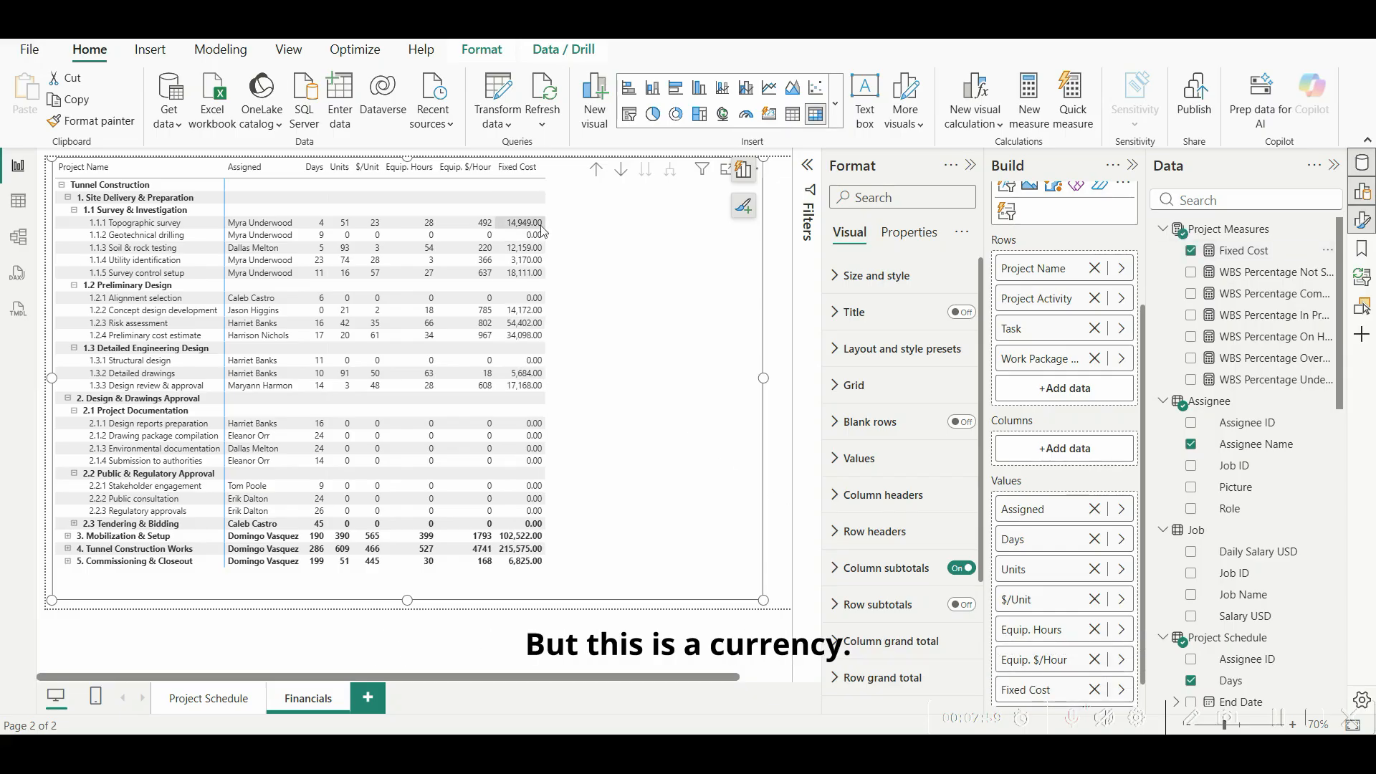
# Step: Format the Fixed Cost measure as Currency
pyautogui.click(1251, 252)
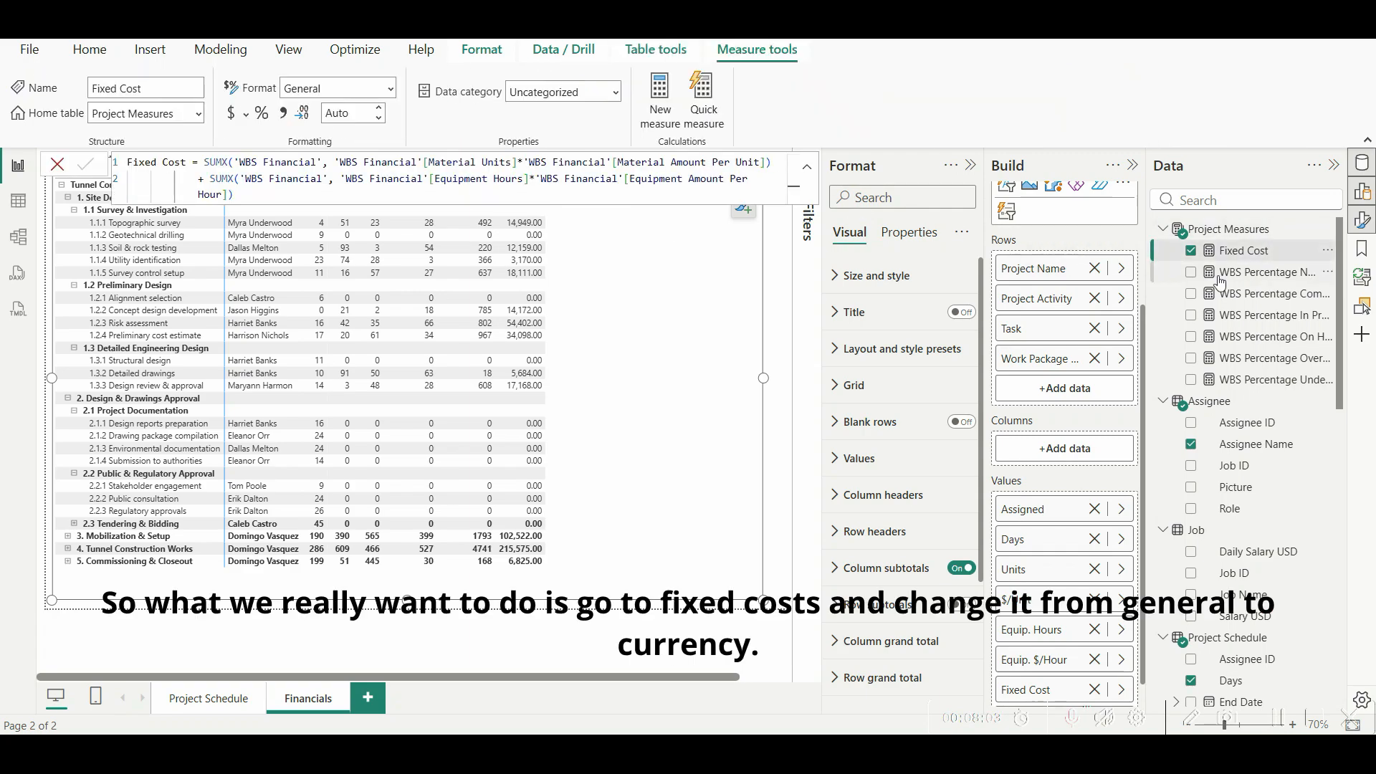
pyautogui.click(390, 88)
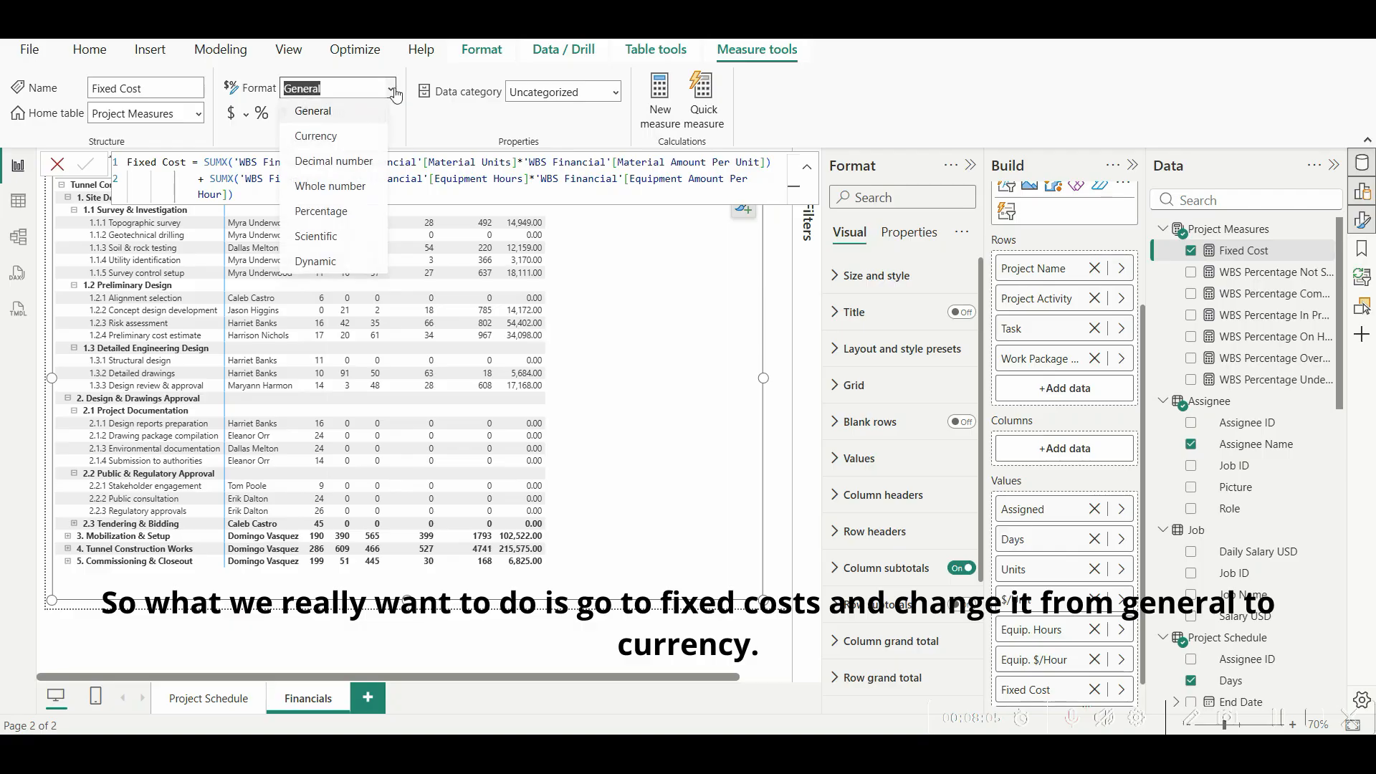
pyautogui.click(343, 141)
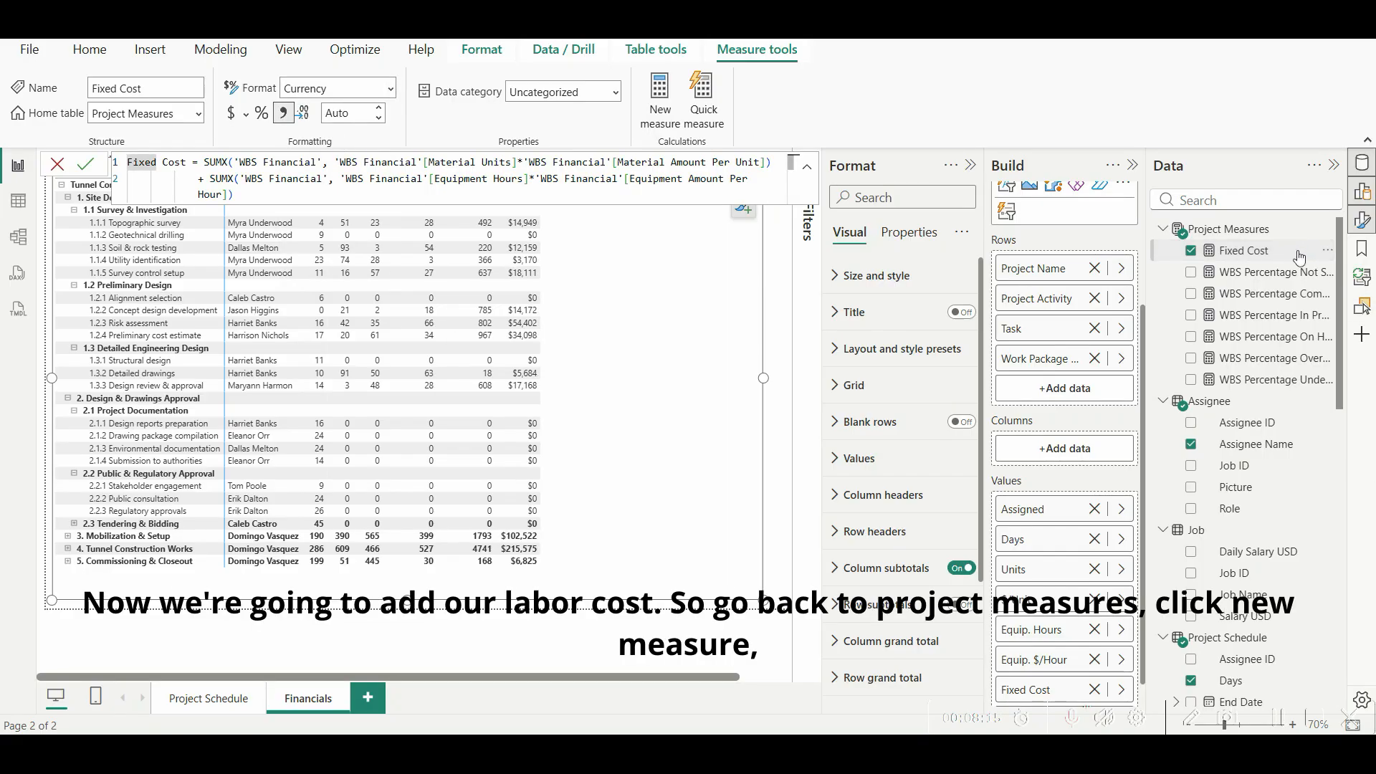
# Step: Create a new measure in the Project Measures table and name it Labour Cost in its formula
pyautogui.click(1327, 229)
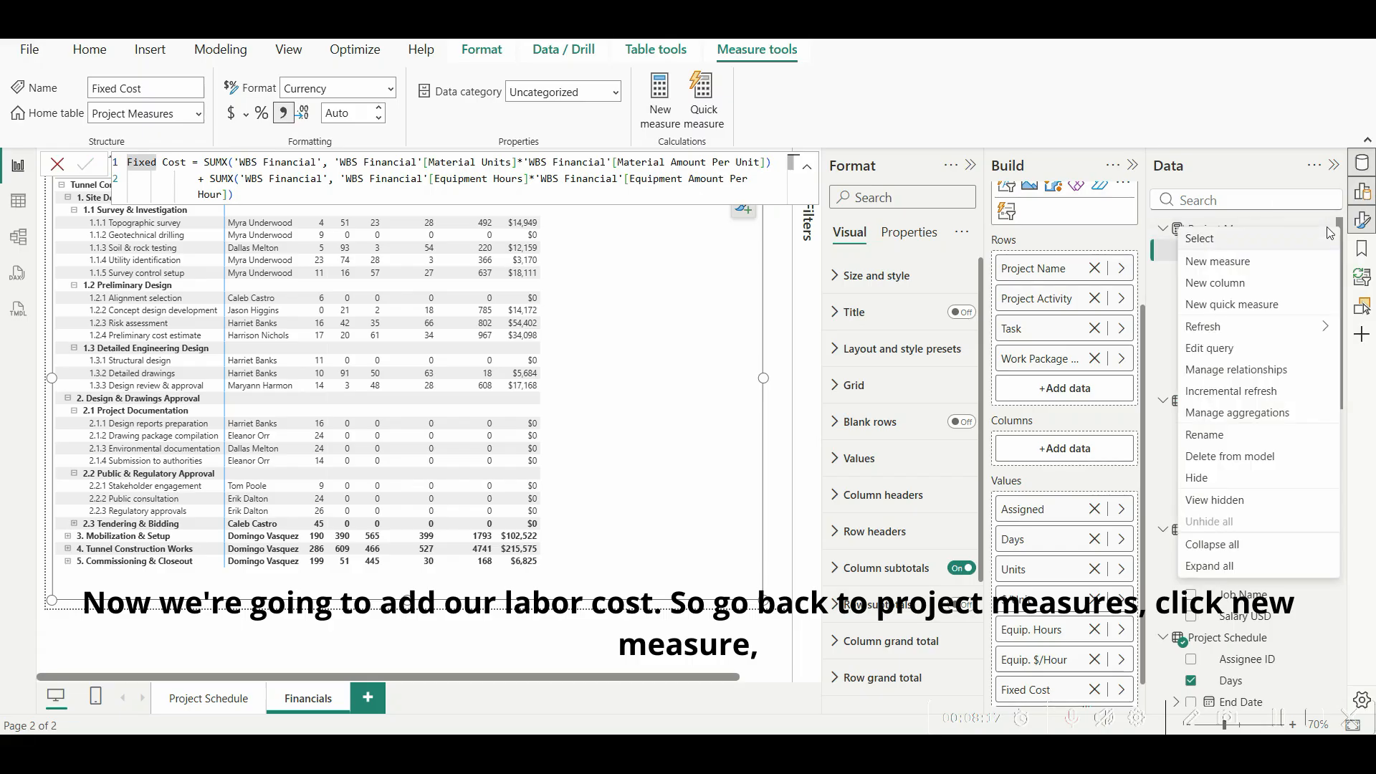
pyautogui.click(1226, 264)
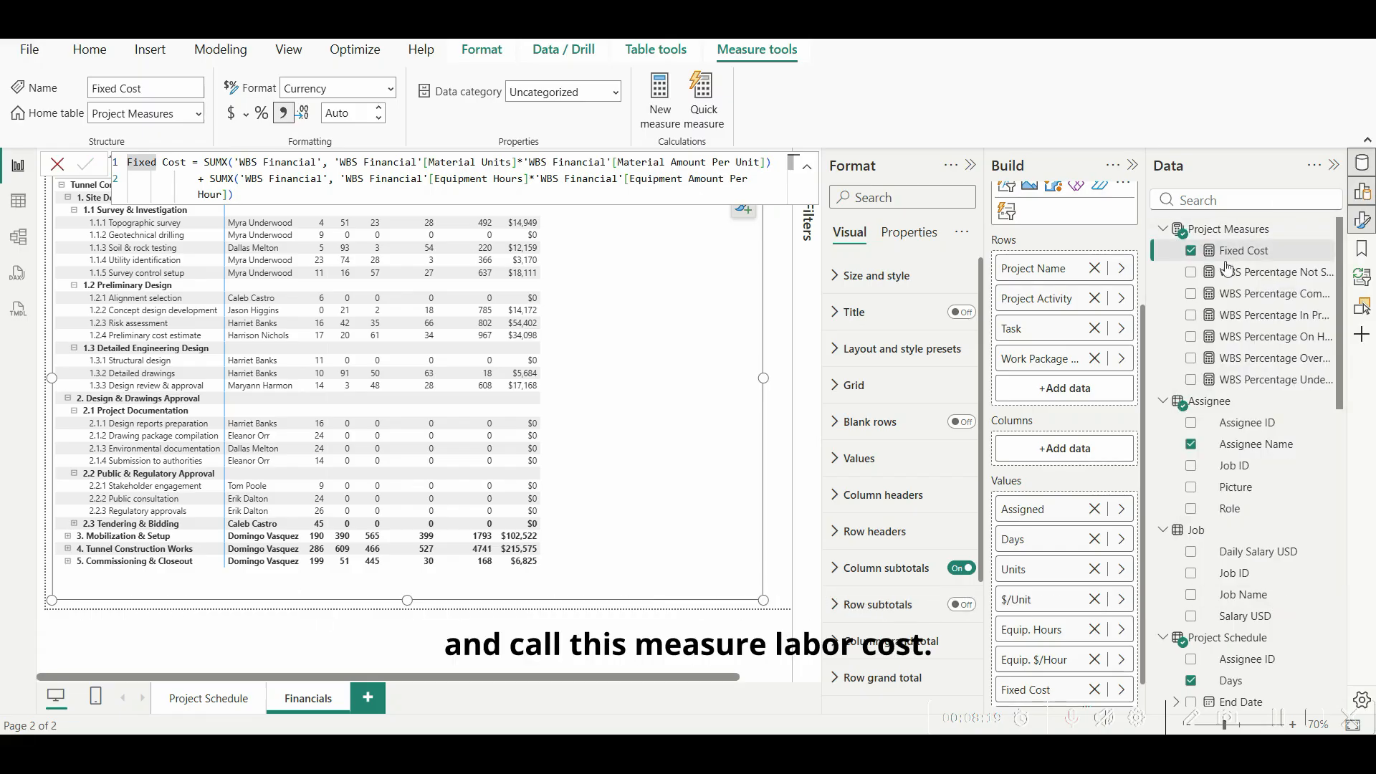
pyautogui.write('Labour Cos')
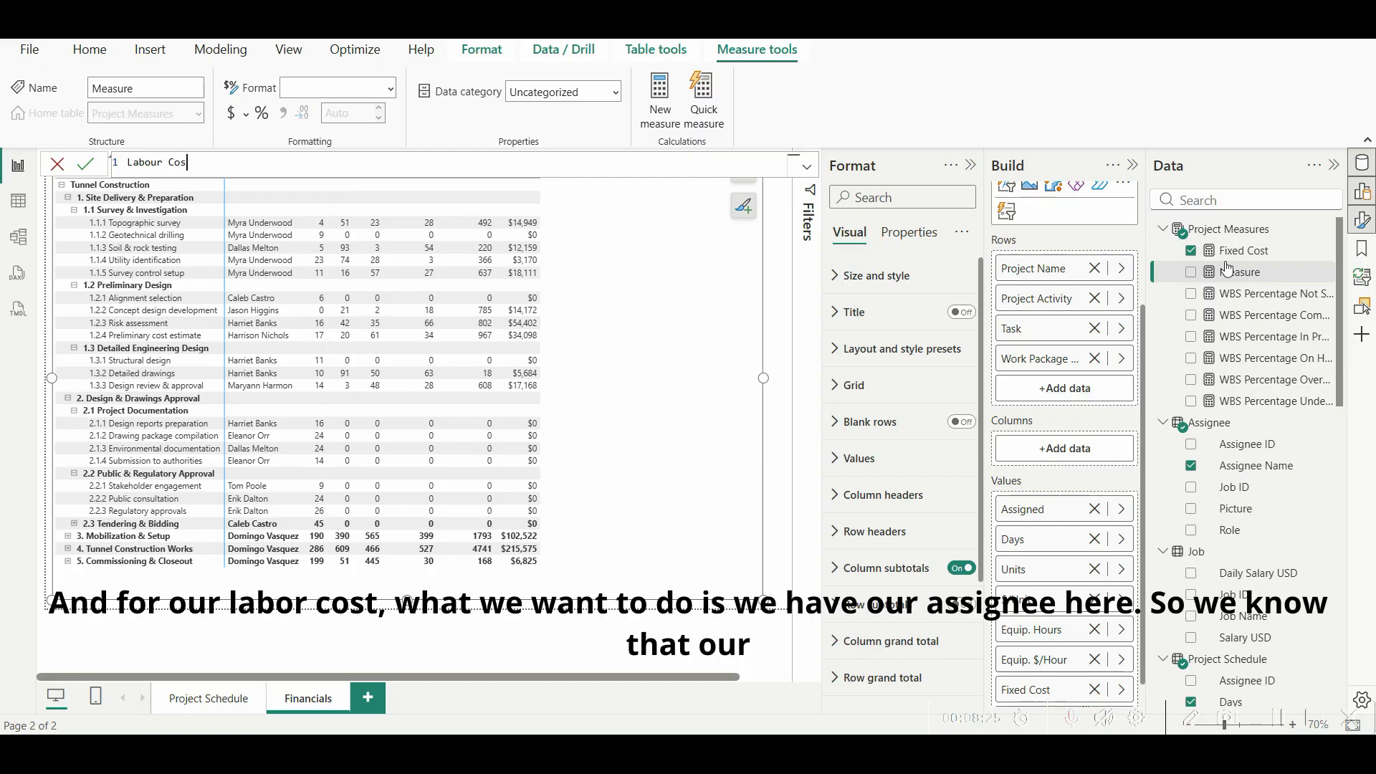
pyautogui.write('t =')
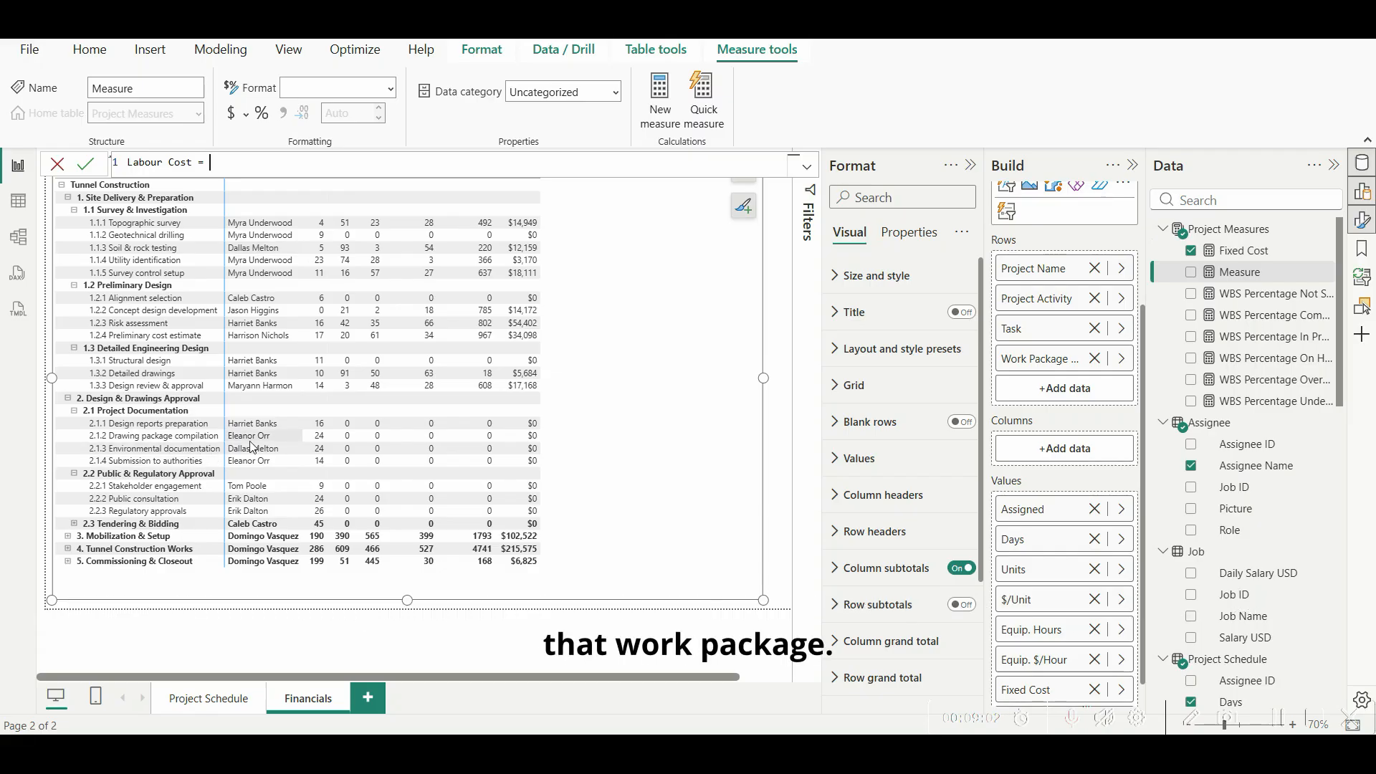
# Step: Begin the Labour Cost formula with a SUMX function over the 'Job' table
pyautogui.write('sumx')
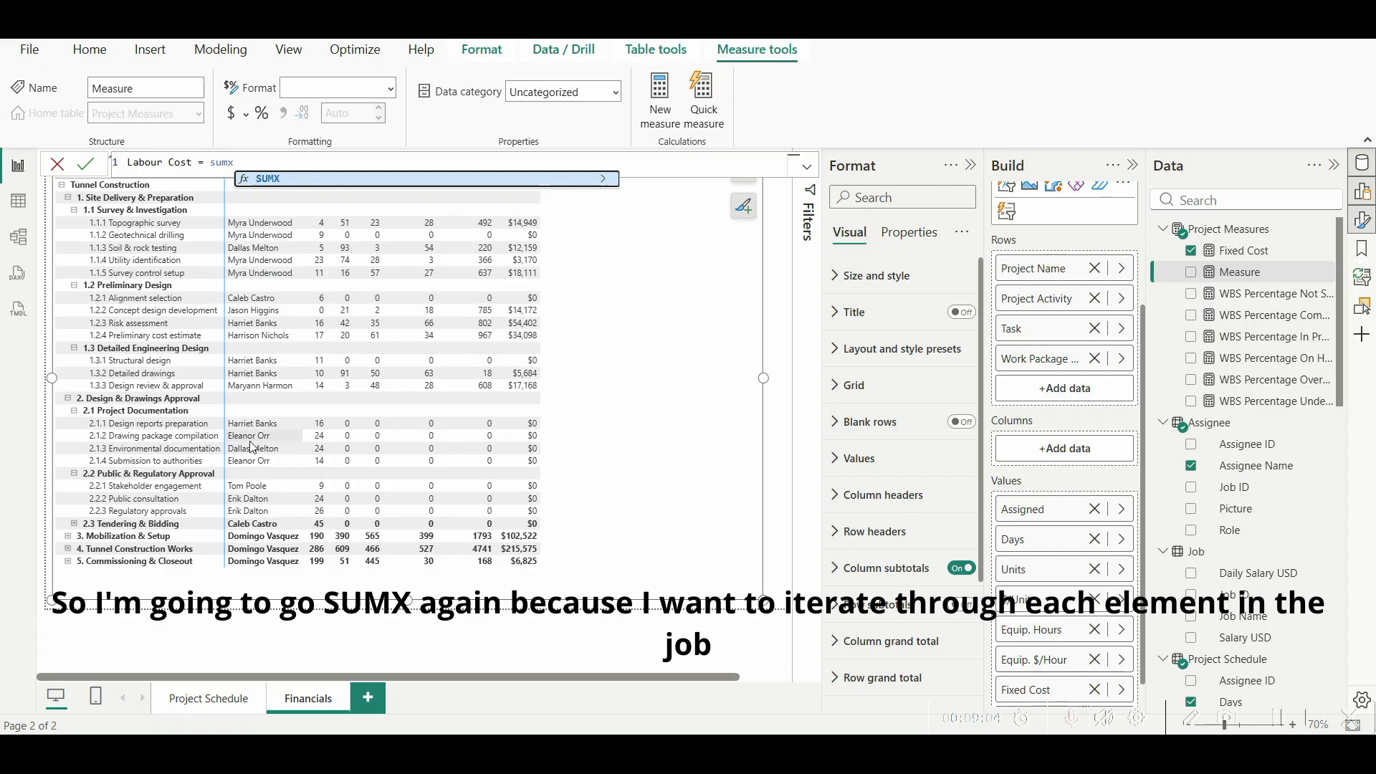
pyautogui.press('Tab')
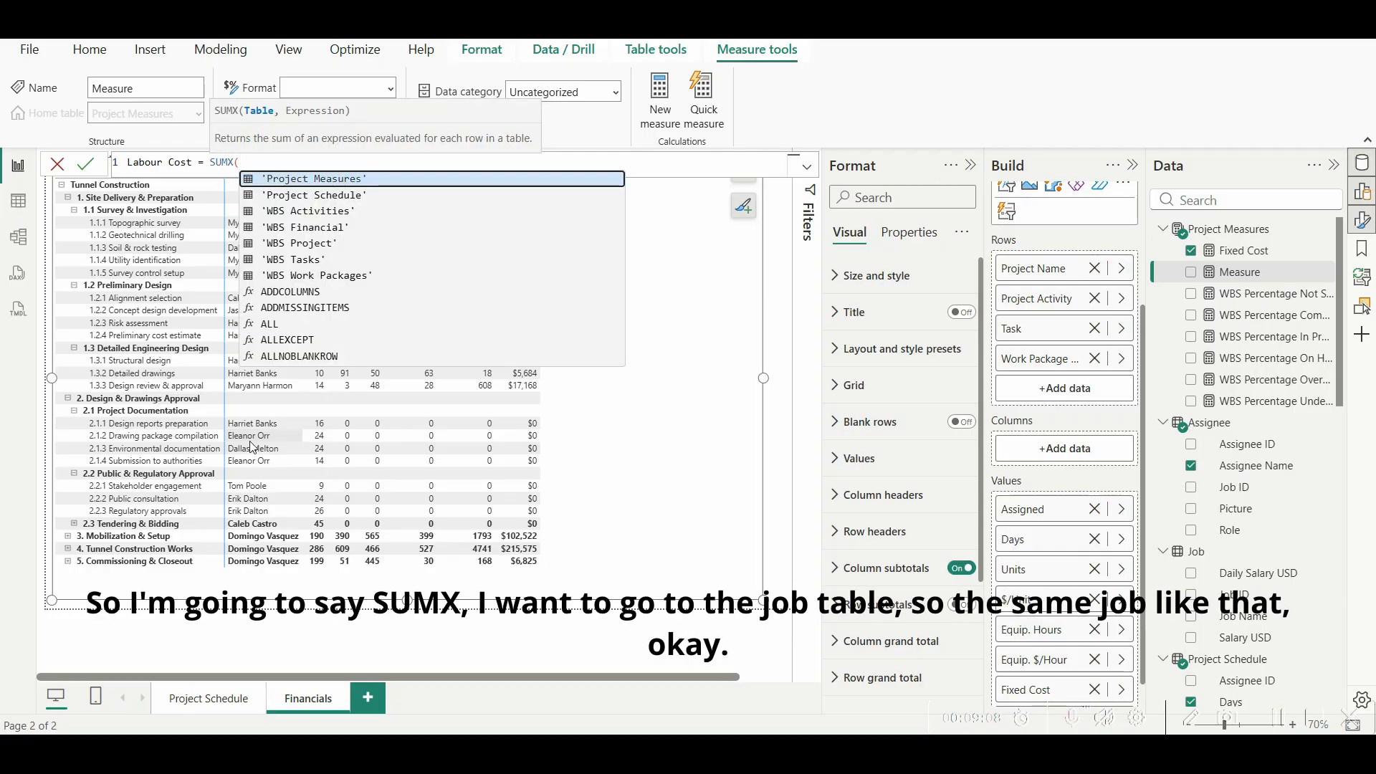
pyautogui.write('job')
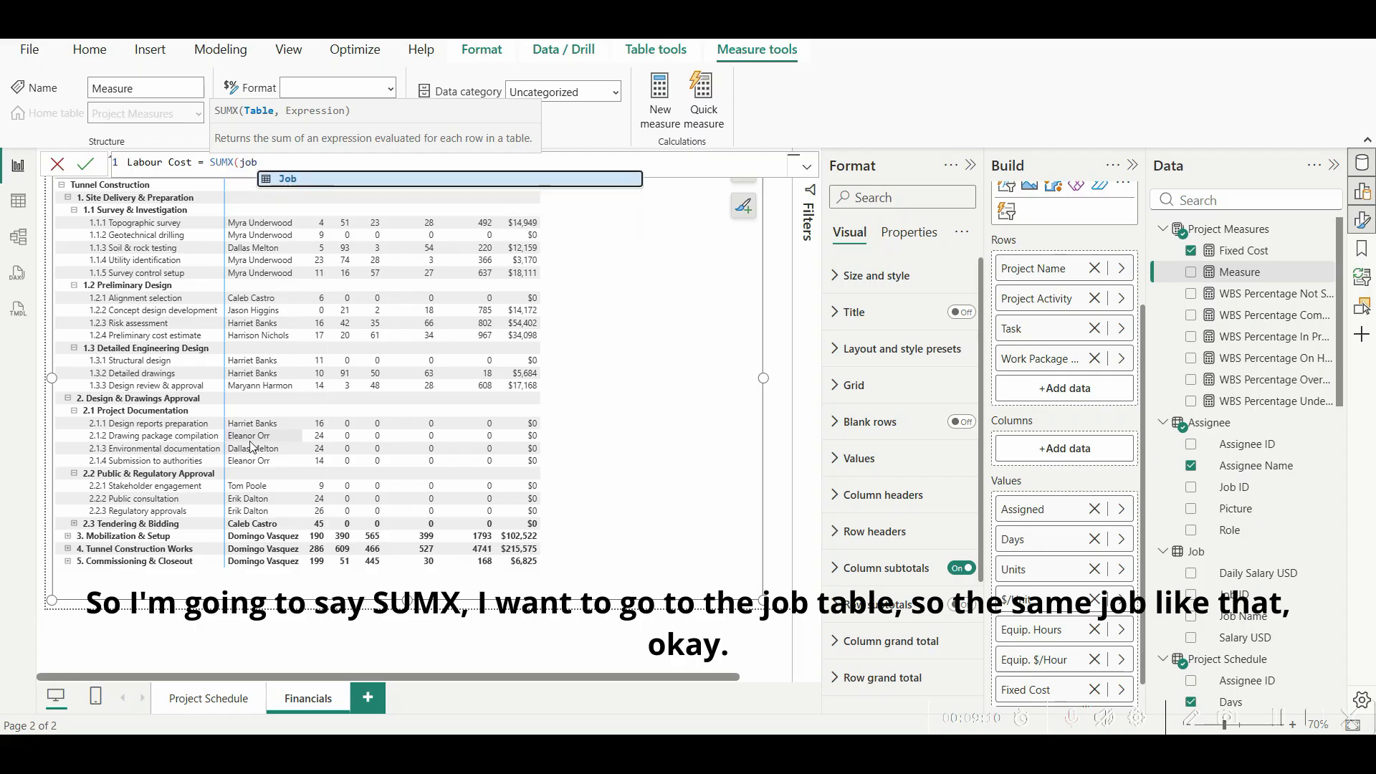
pyautogui.press('Tab')
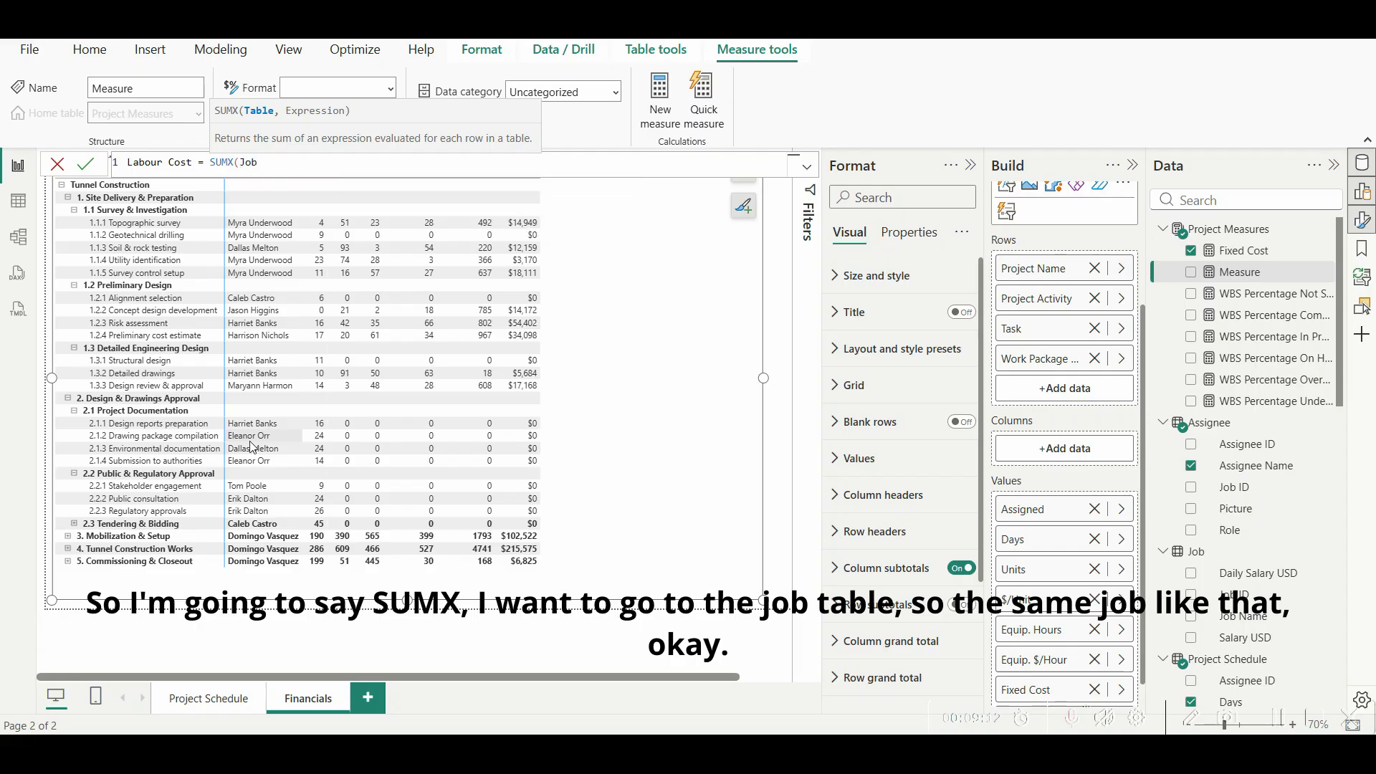
pyautogui.write(',')
pyautogui.press('BackSpace')
pyautogui.press('BackSpace')
pyautogui.press('BackSpace')
pyautogui.press('BackSpace')
pyautogui.write("'J")
pyautogui.press('Tab')
pyautogui.write(',')
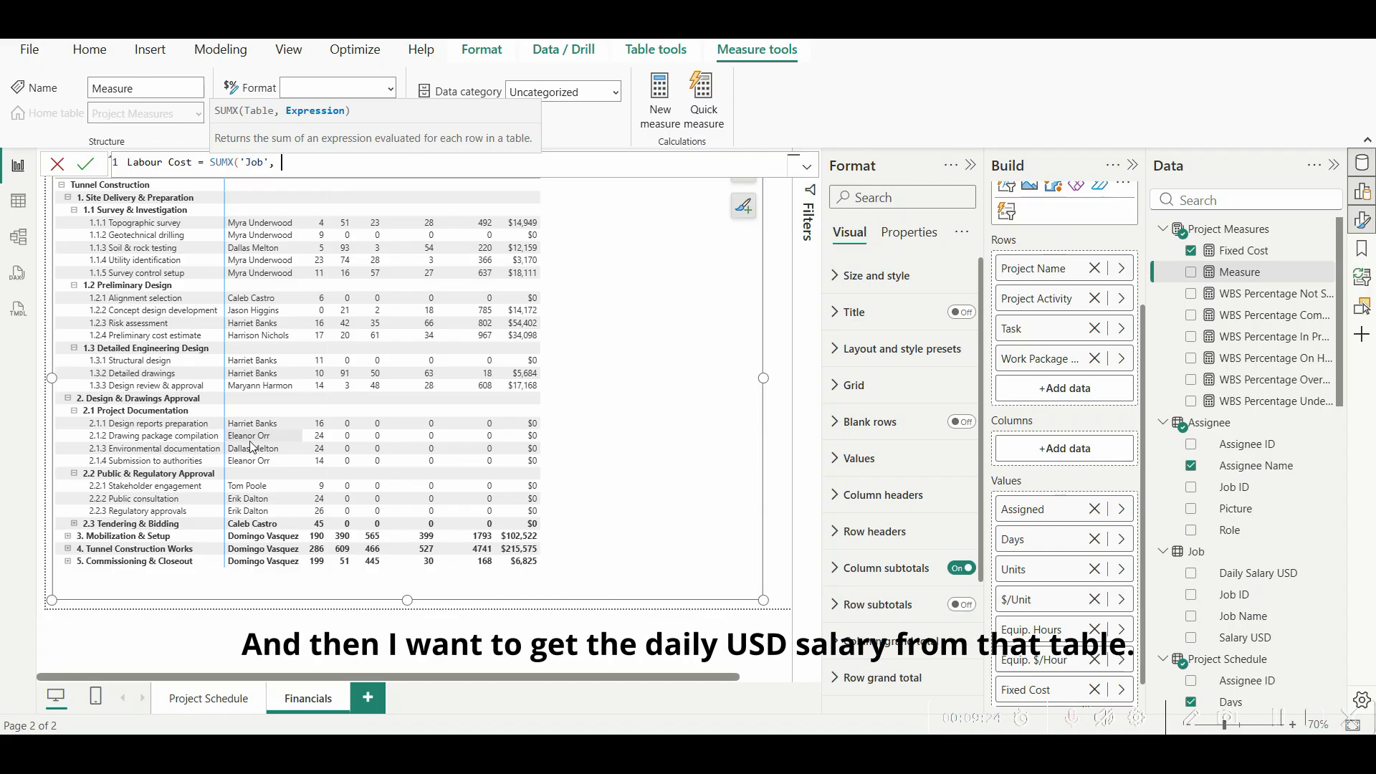
# Step: Use Job[Daily Salary USD] as the SUMX expression, close its parenthesis and add a multiplication operator
pyautogui.write(' sa')
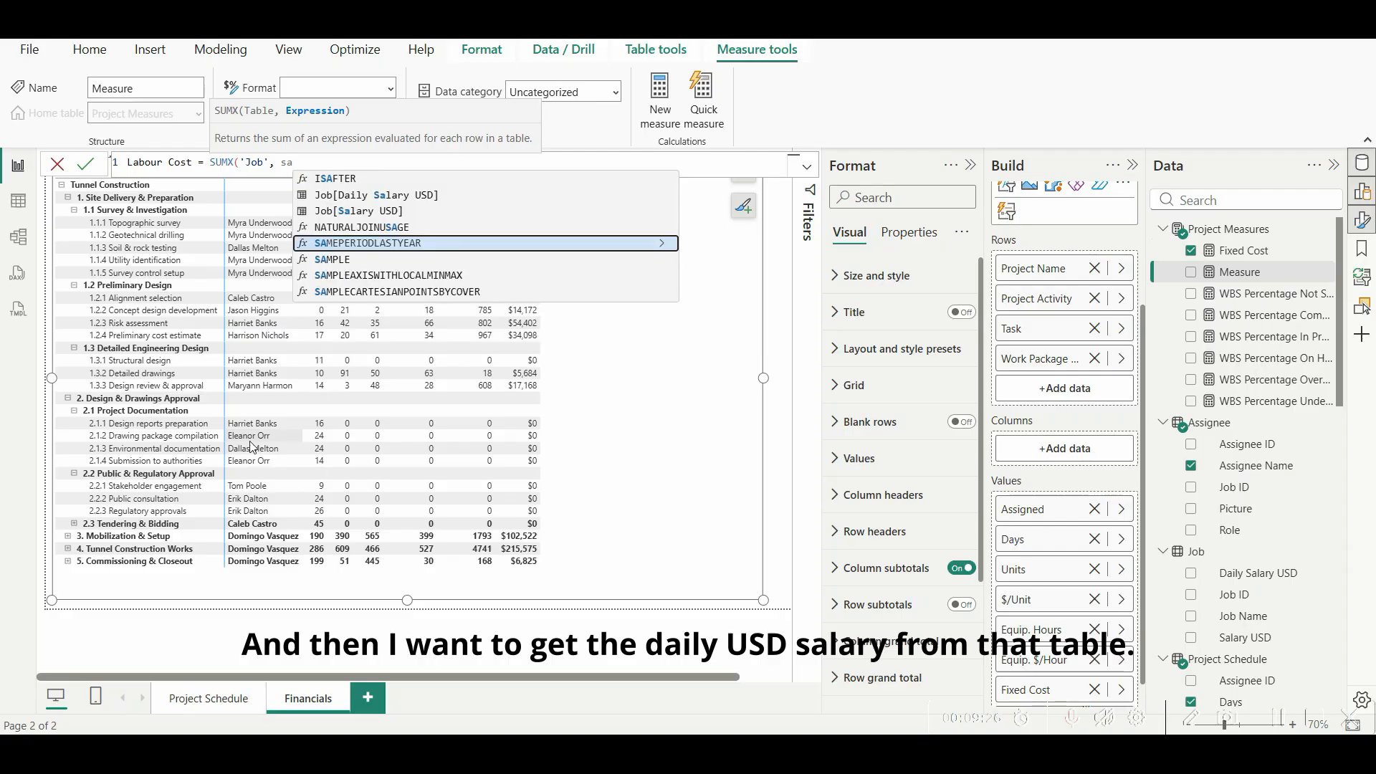
pyautogui.press('BackSpace')
pyautogui.press('BackSpace')
pyautogui.write('jo')
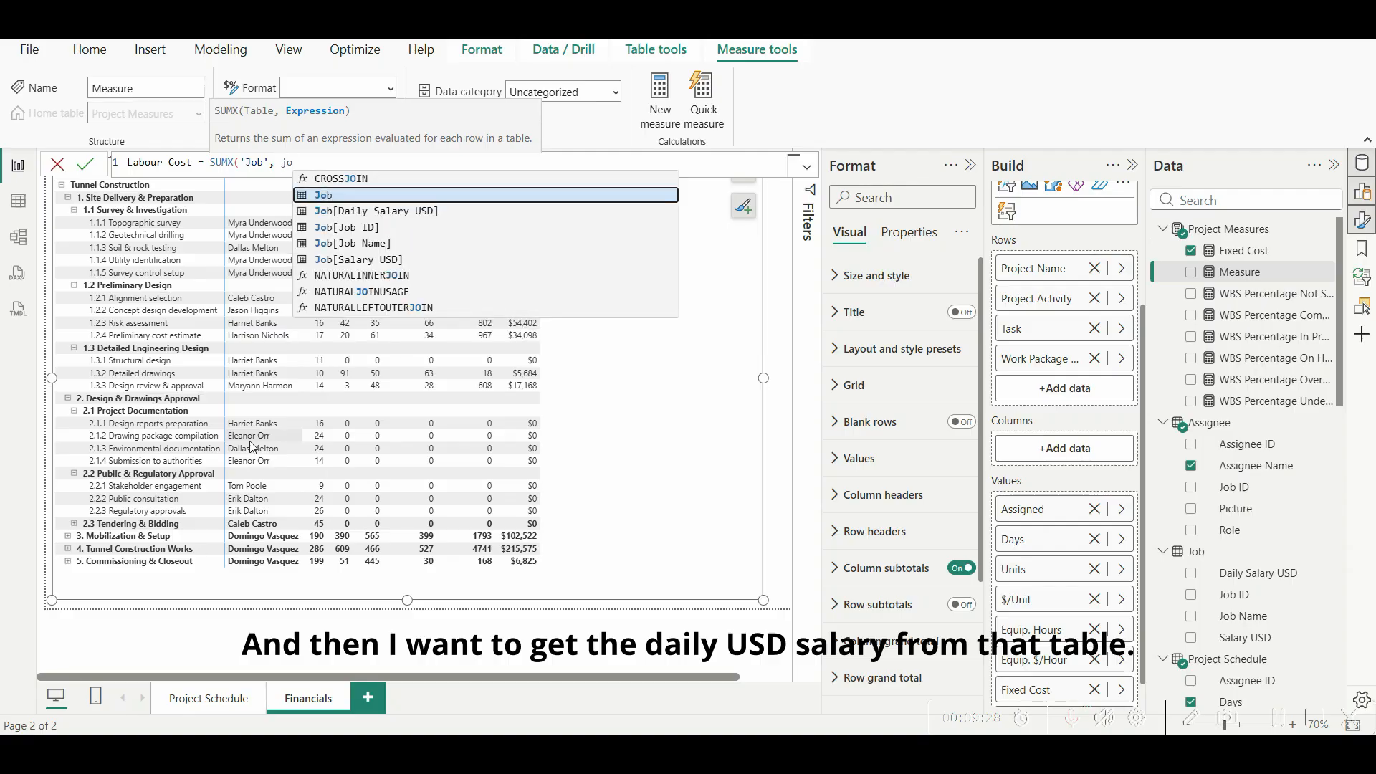
pyautogui.click(408, 213)
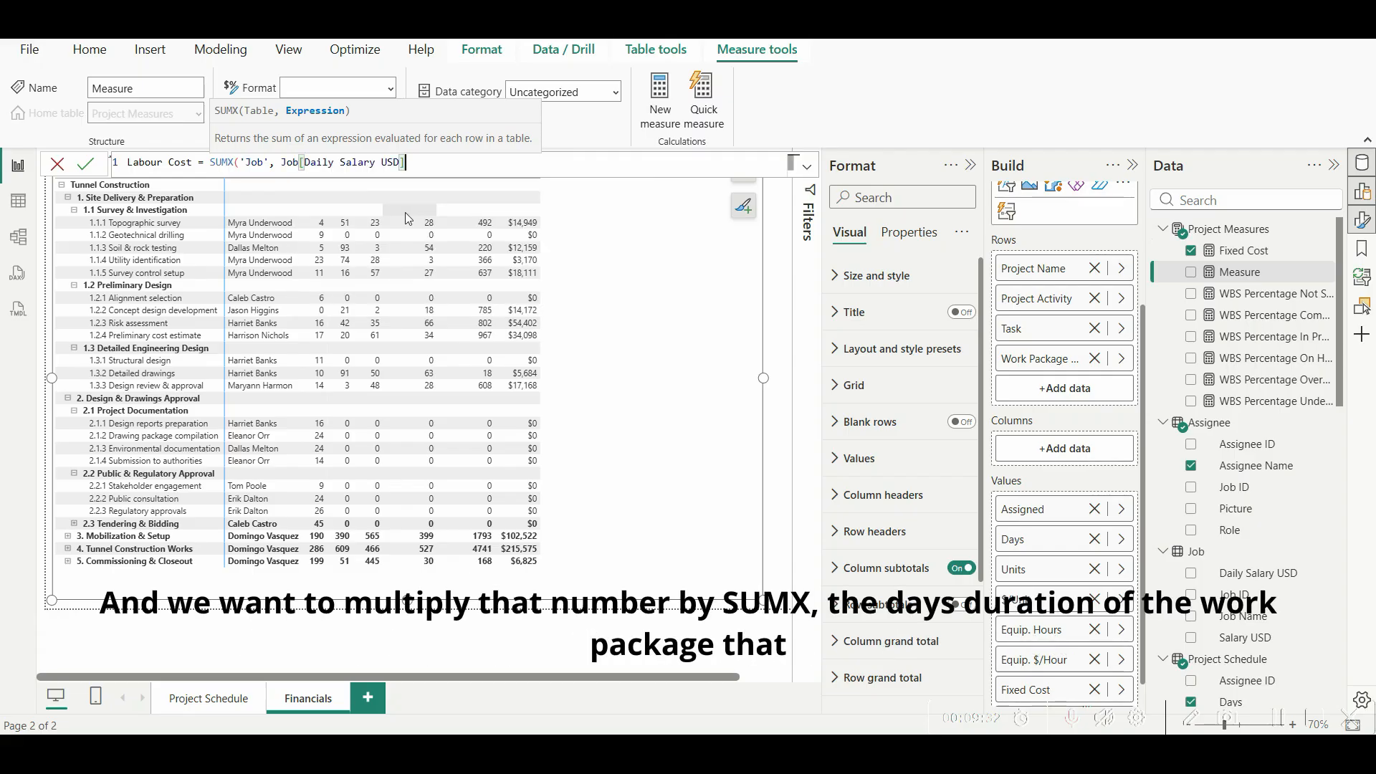
pyautogui.write(')*')
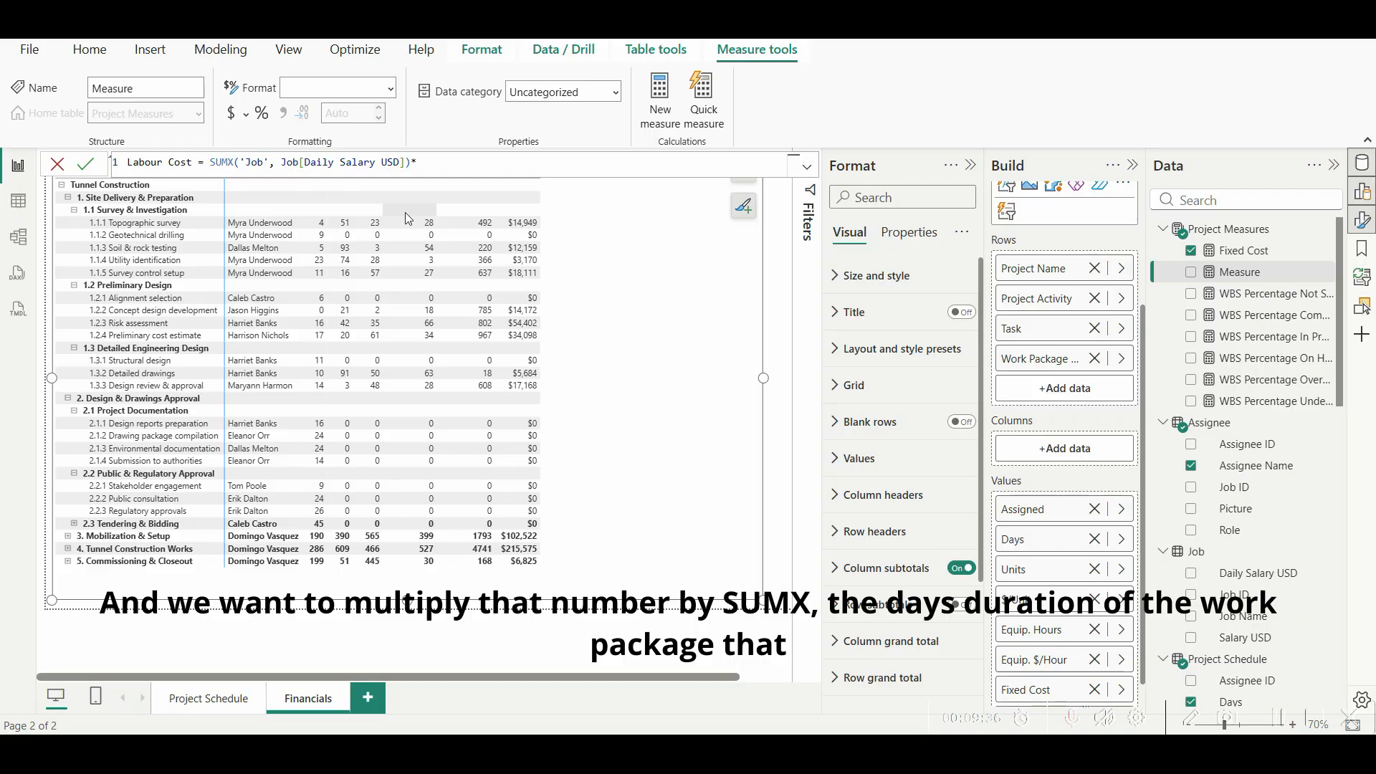
# Step: Add a second SUMX over the 'Project Schedule' table as the multiplier
pyautogui.write('SUMX(')
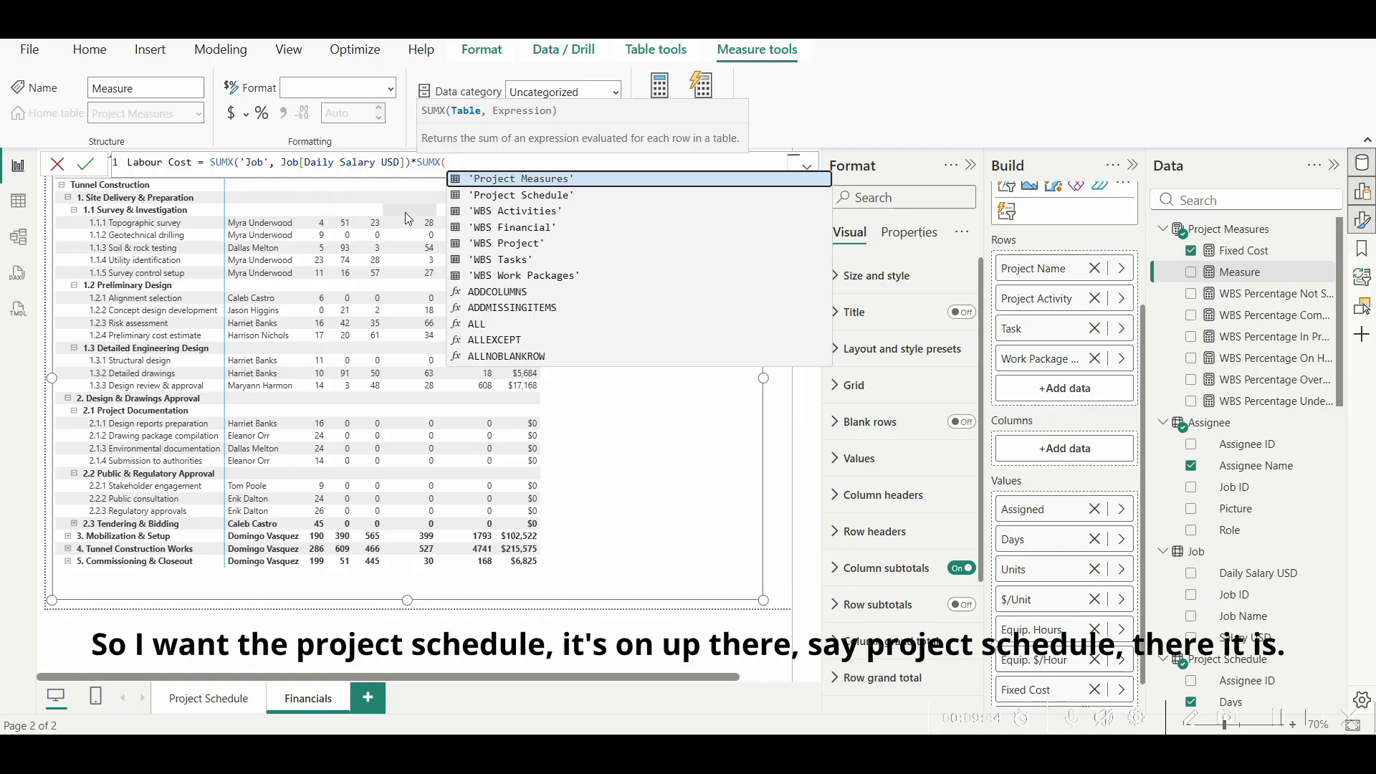
pyautogui.press('Up')
pyautogui.press('Up')
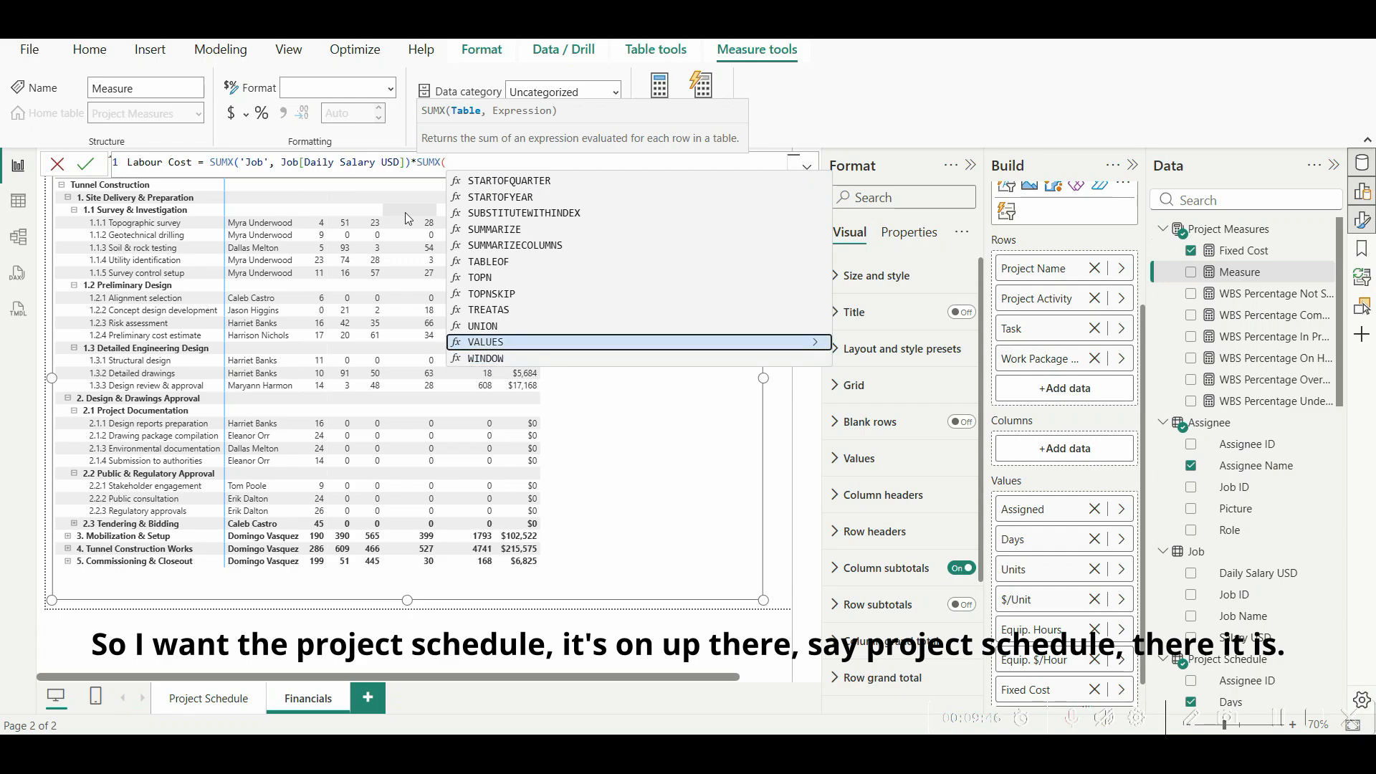
pyautogui.write('p')
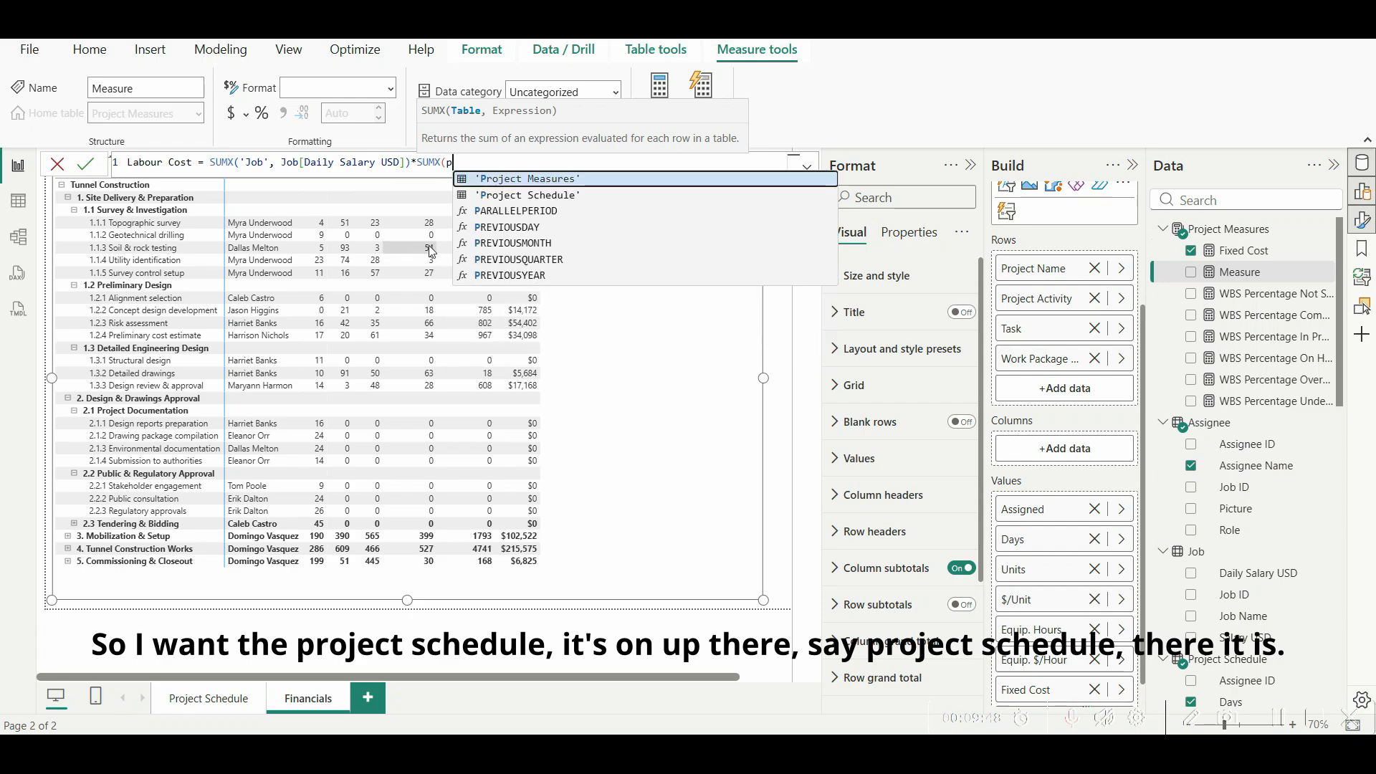
pyautogui.click(499, 195)
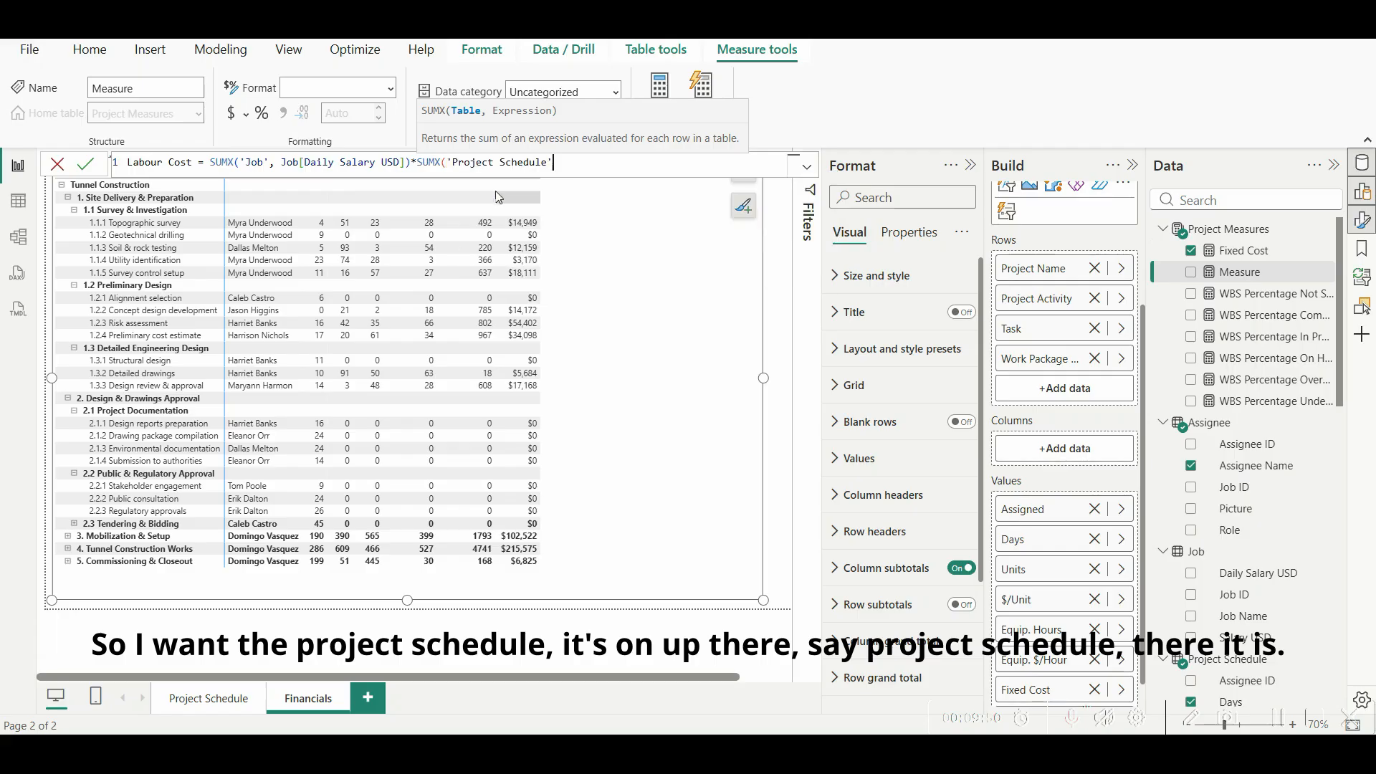
pyautogui.write(',')
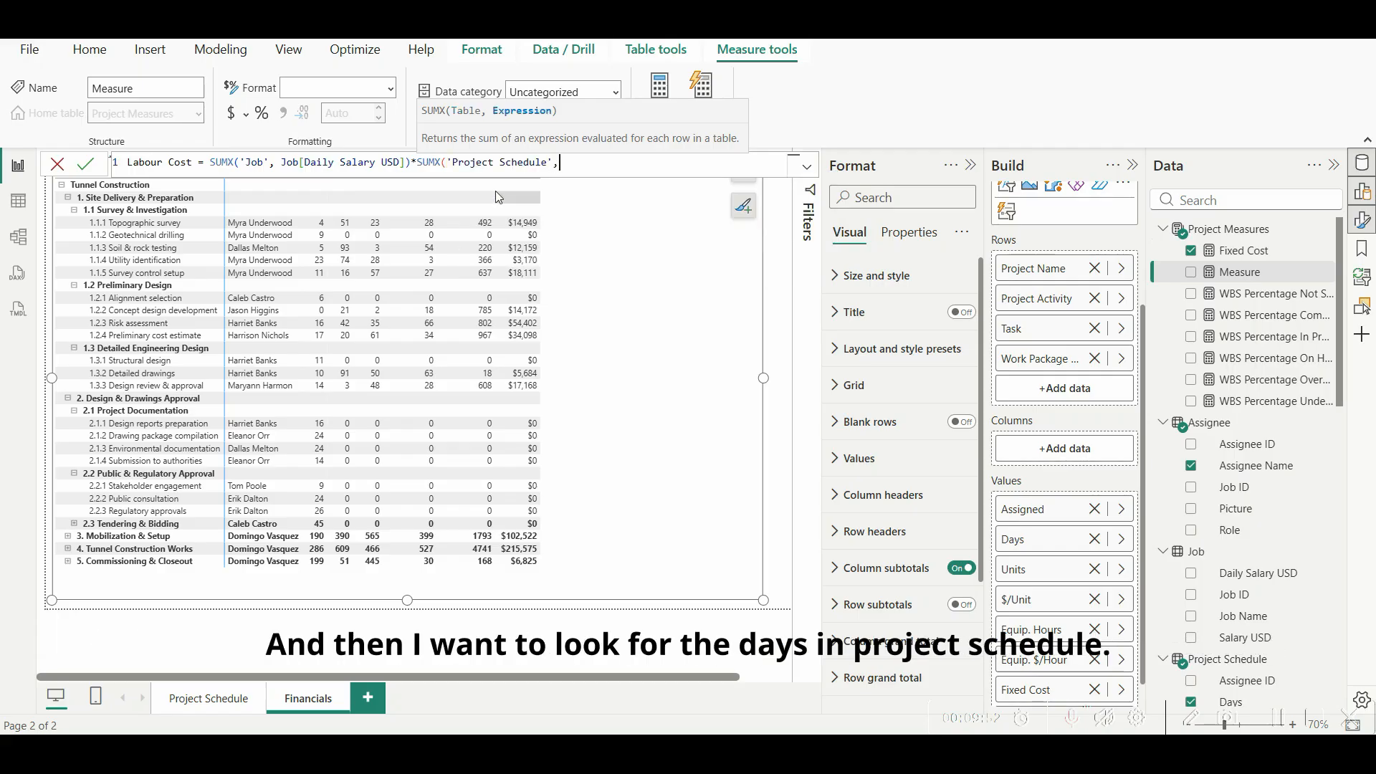
# Step: Complete the second SUMX with 'Project Schedule'[Days] and commit the Labour Cost measure
pyautogui.write(' da')
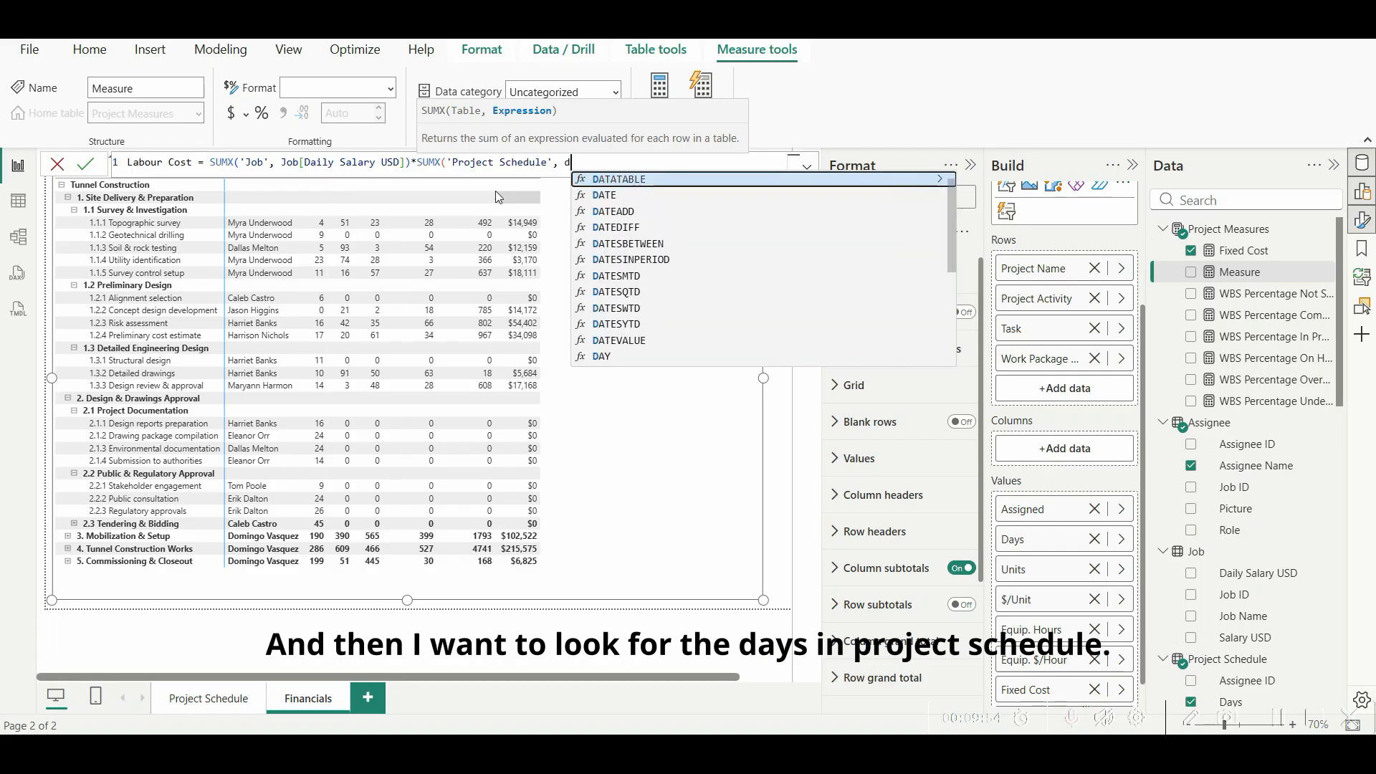
pyautogui.press('BackSpace')
pyautogui.press('BackSpace')
pyautogui.write('p')
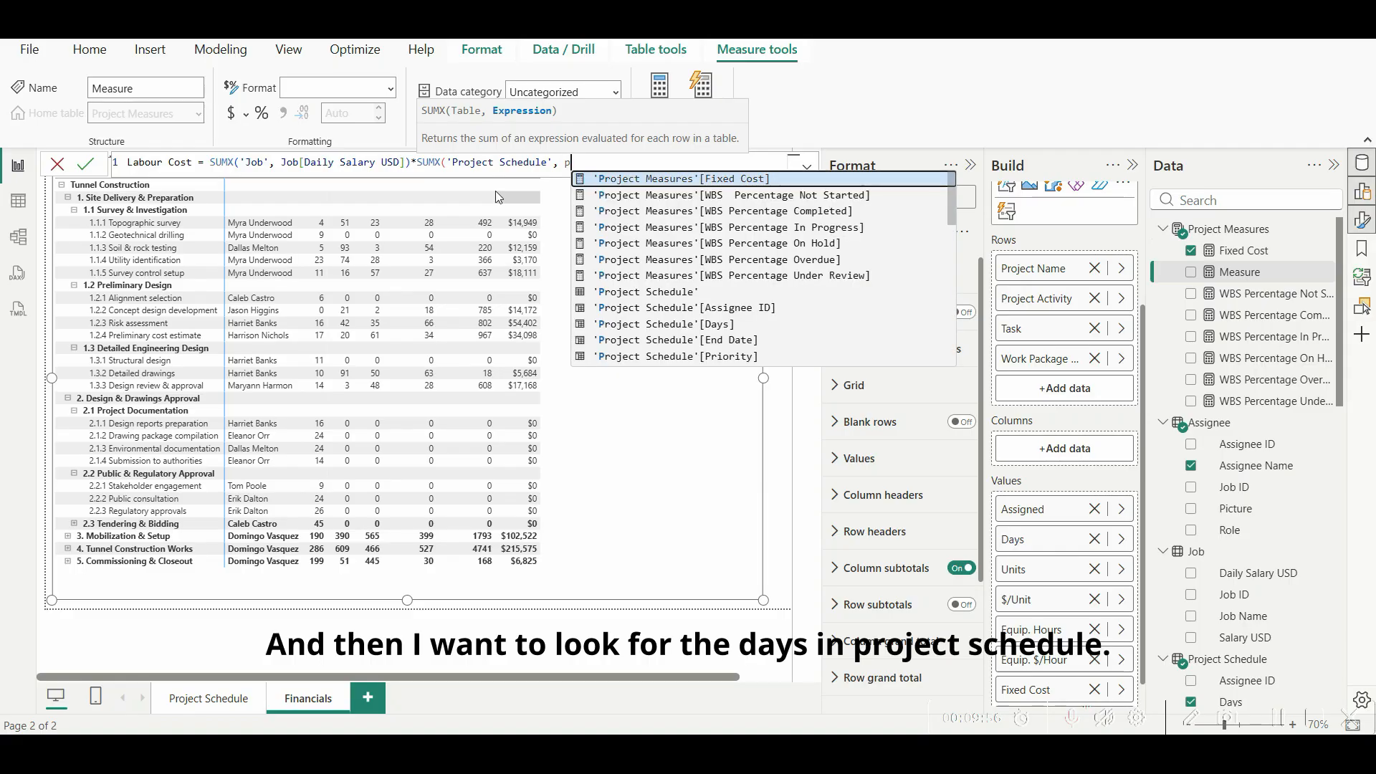
pyautogui.click(716, 323)
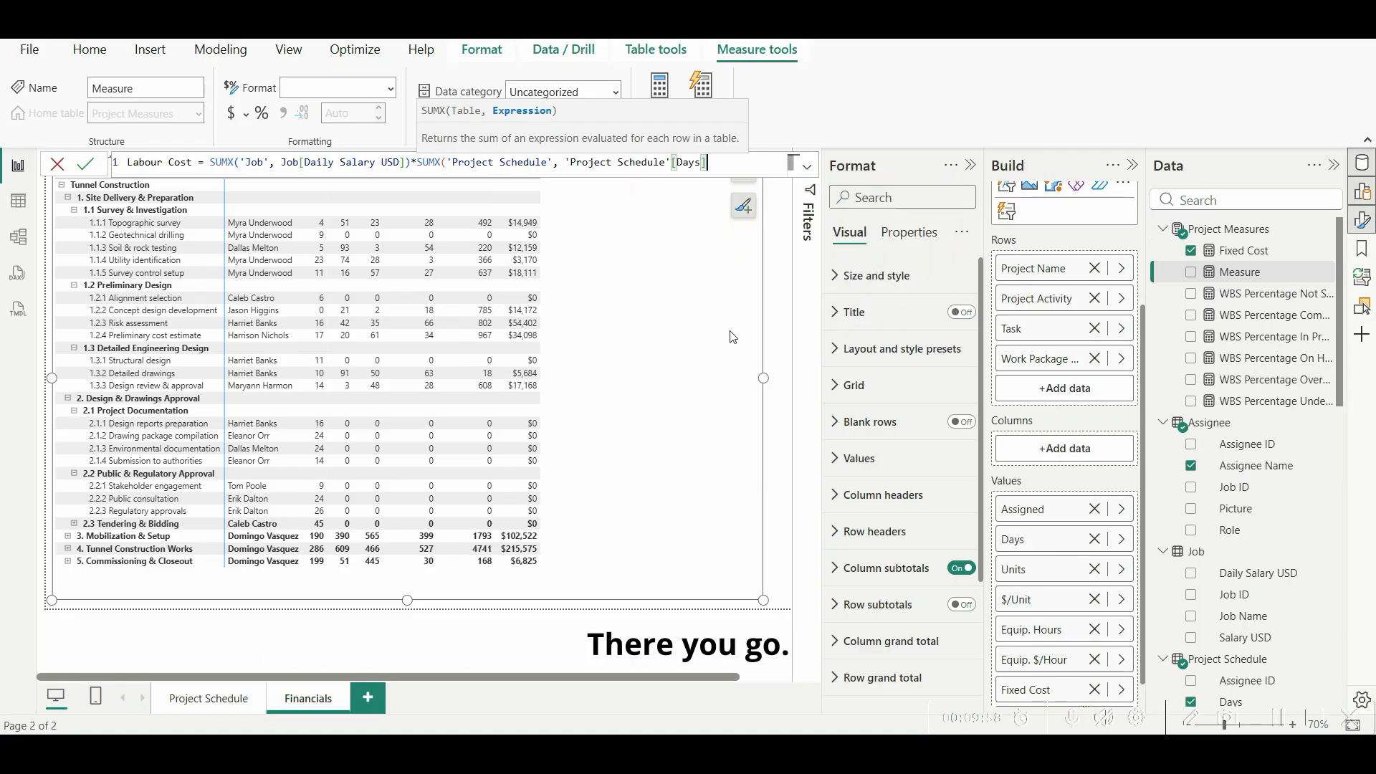
pyautogui.write(')')
pyautogui.press('Return')
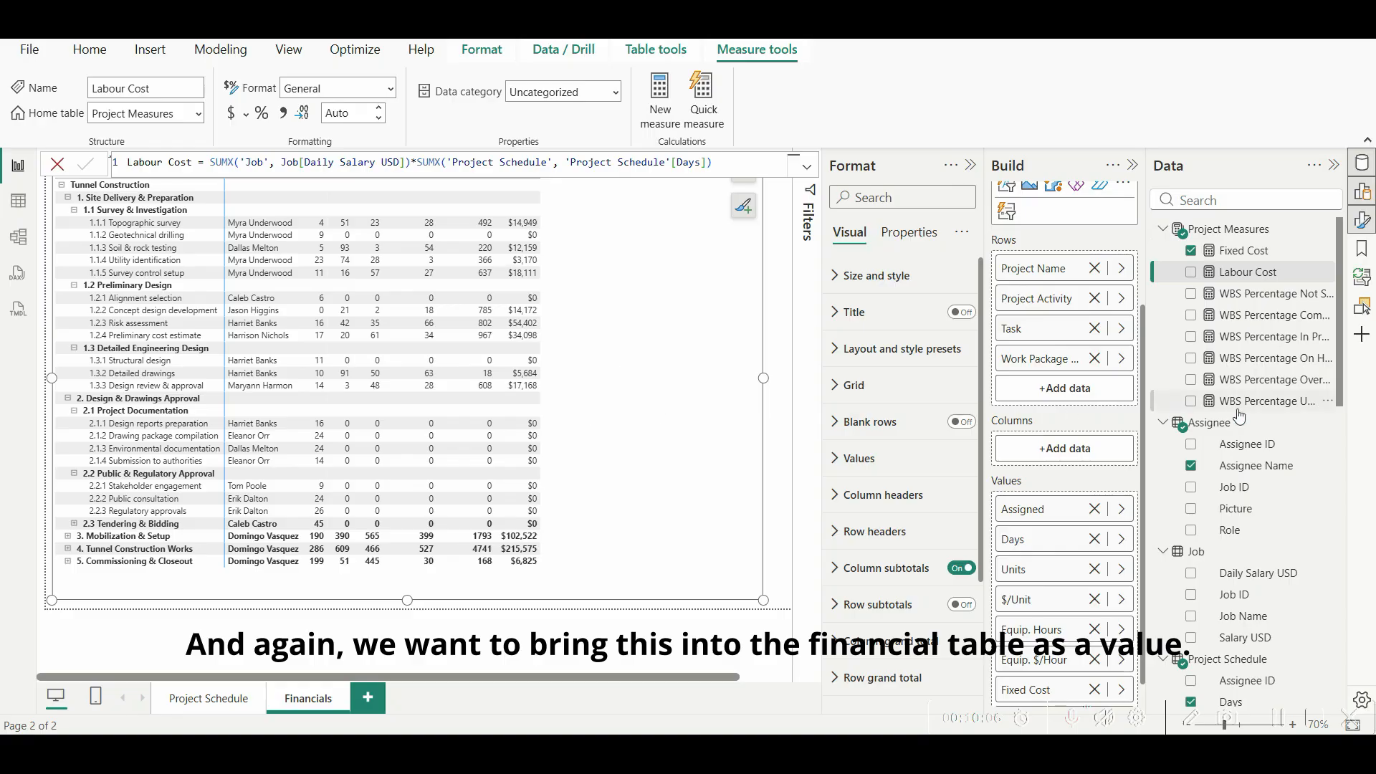
# Step: Add the Labour Cost measure to the matrix values after Fixed Cost and format it as Currency
pyautogui.scroll(-1, 1059, 515)
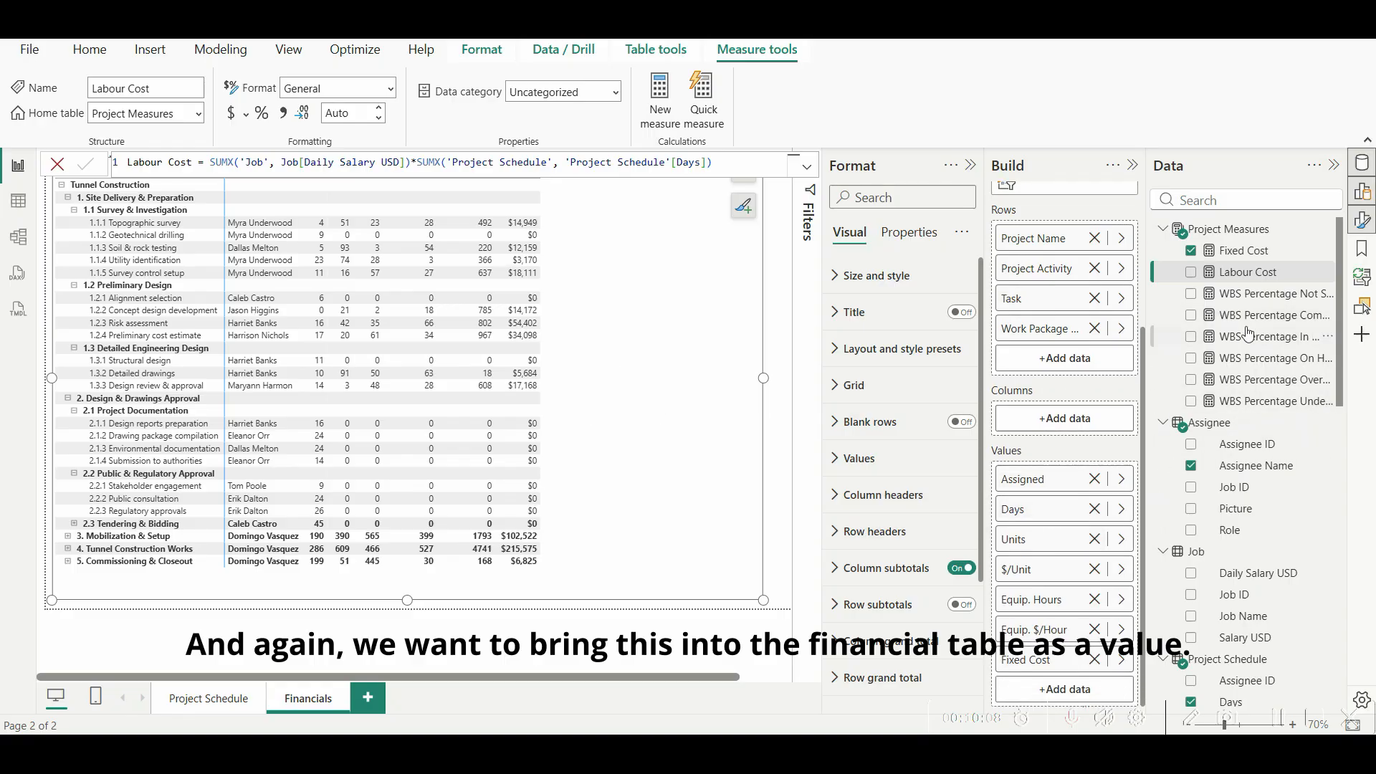
pyautogui.moveTo(1248, 274); pyautogui.dragTo(1086, 684)
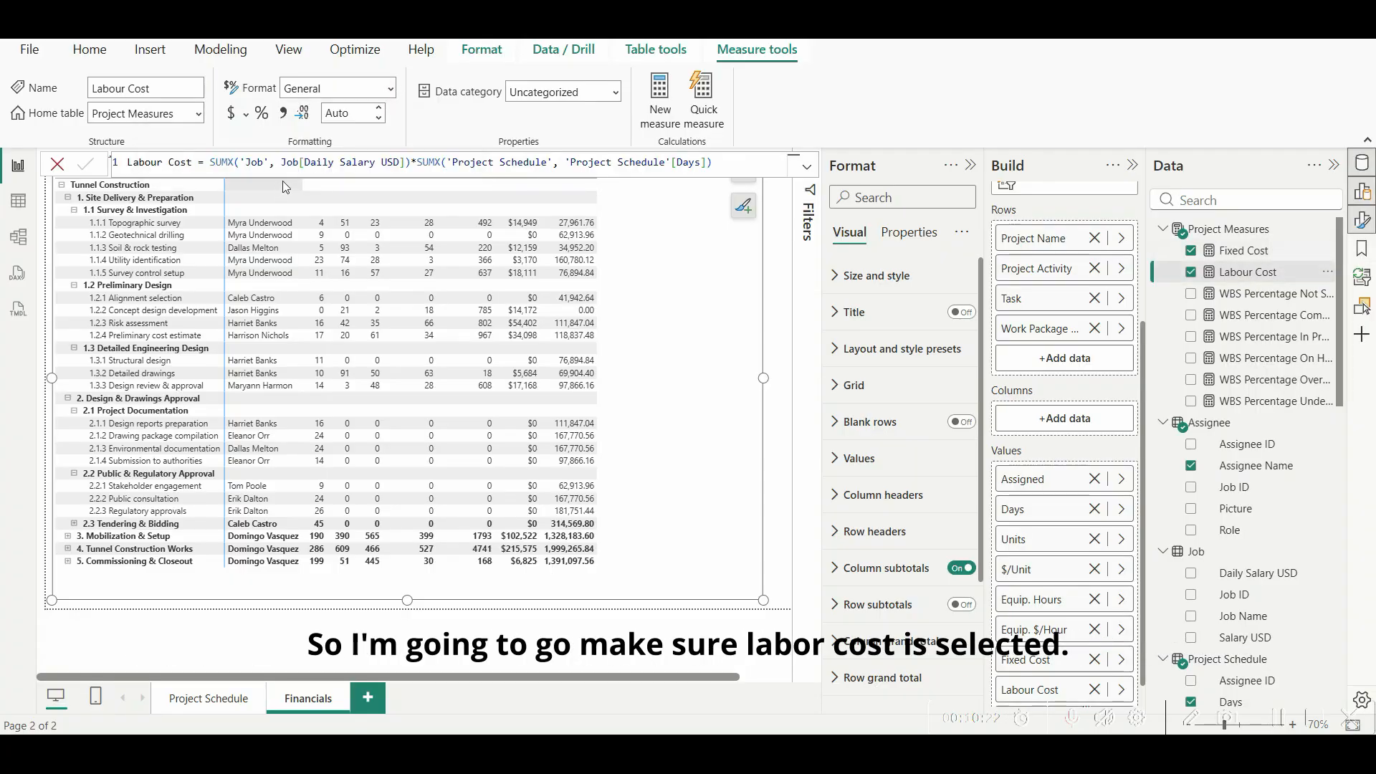
pyautogui.click(390, 88)
pyautogui.click(353, 139)
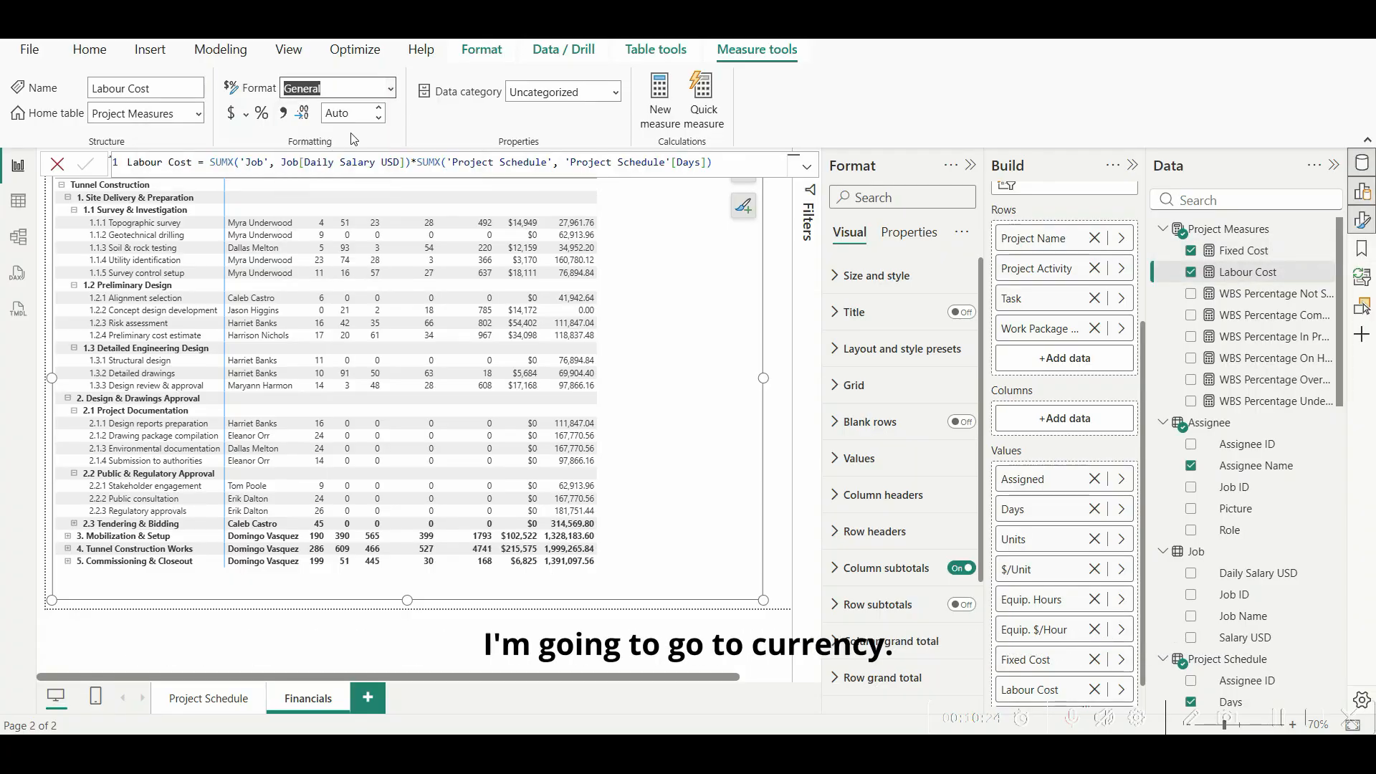
pyautogui.press('Down')
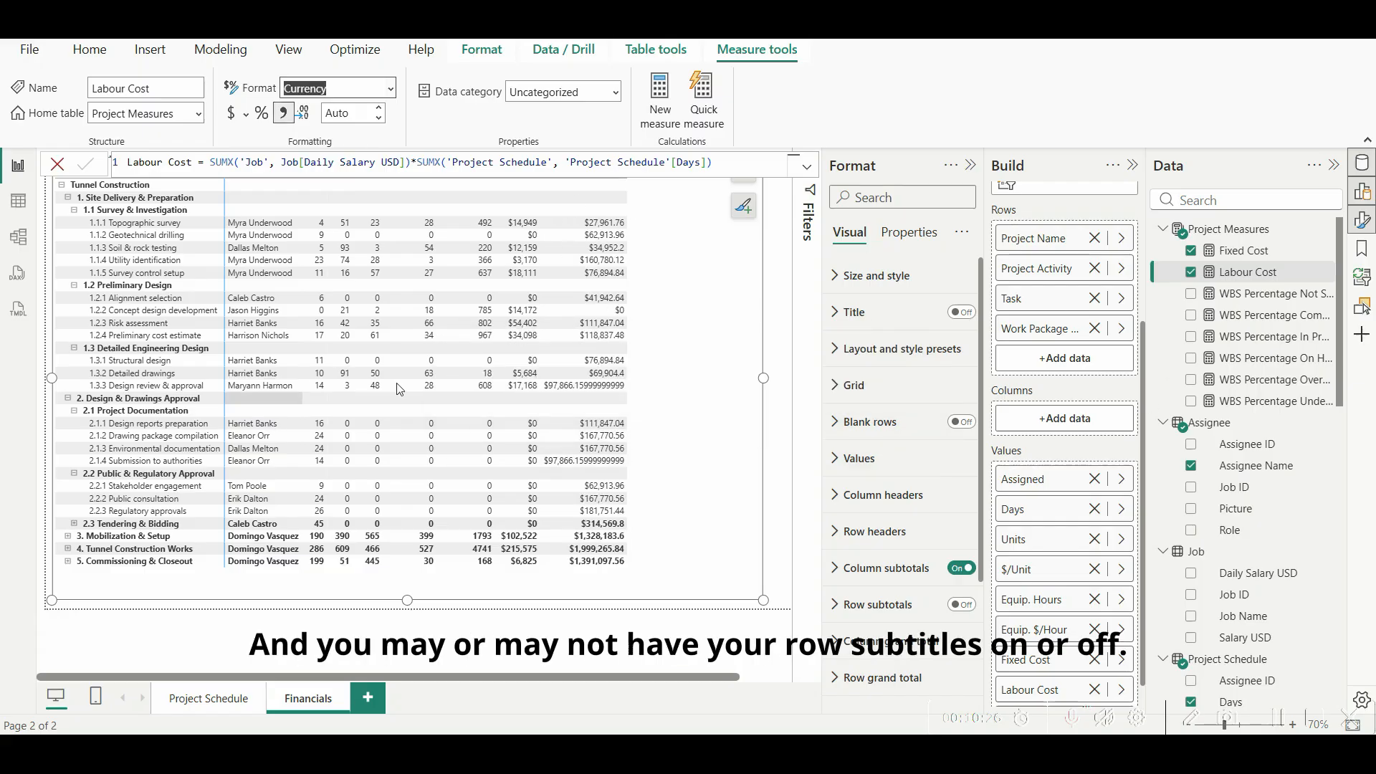
# Step: Switch the matrix's row subtotals on and back off to compare both layouts
pyautogui.click(963, 607)
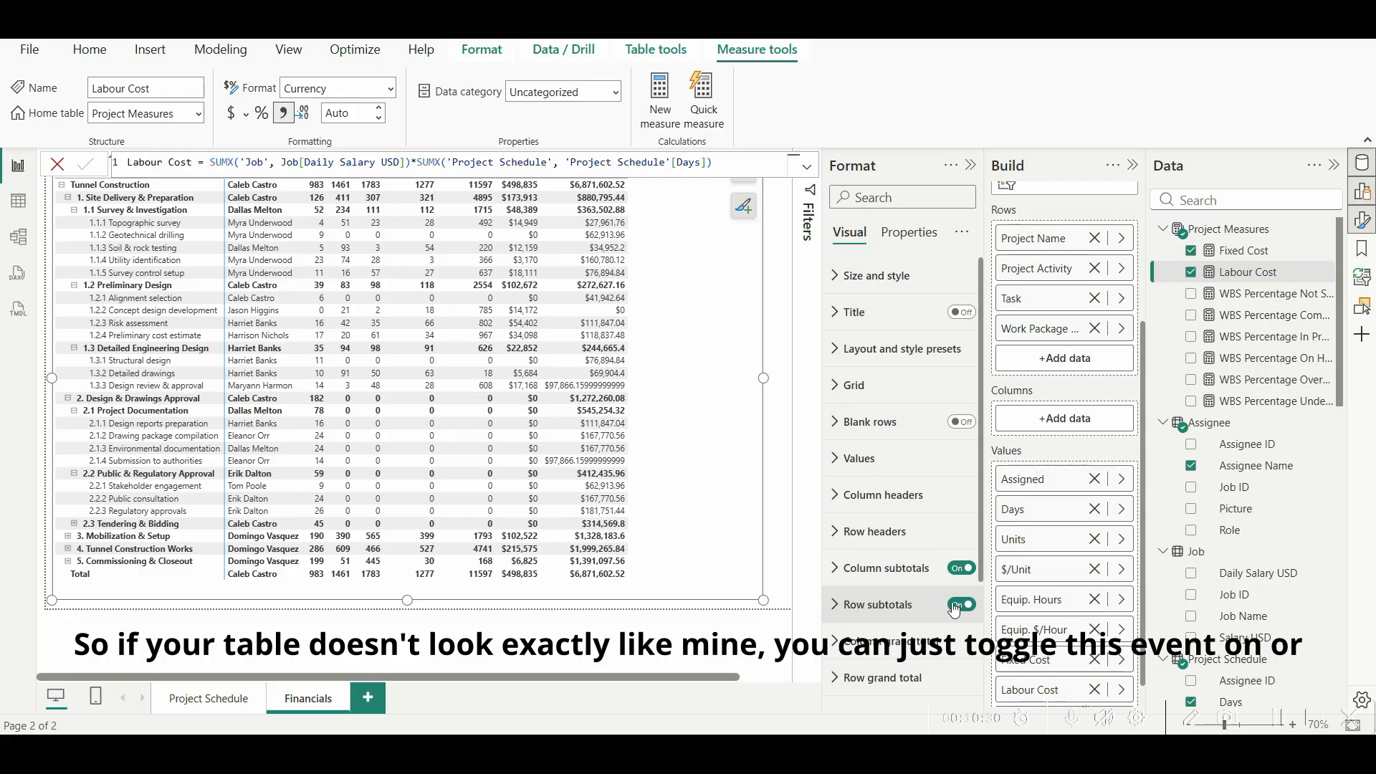
pyautogui.click(955, 606)
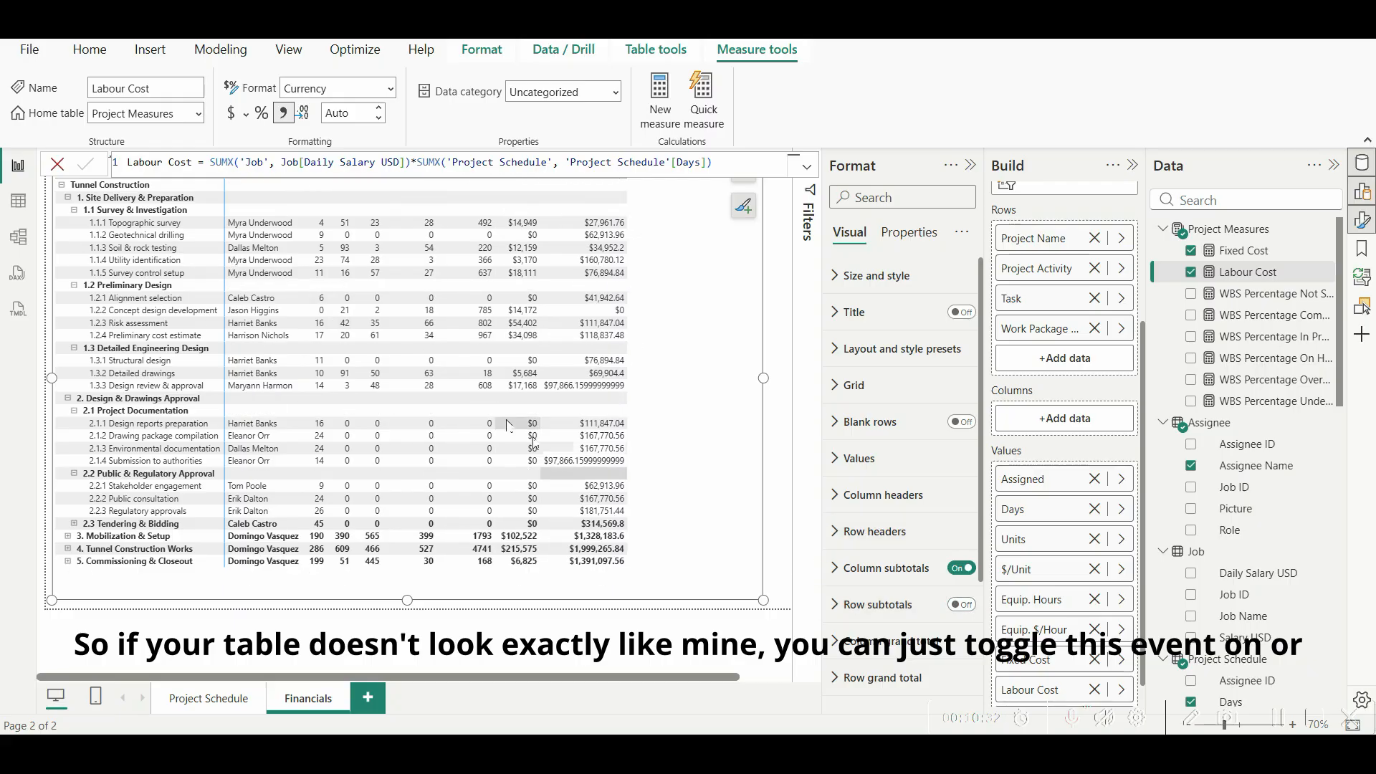
pyautogui.click(970, 607)
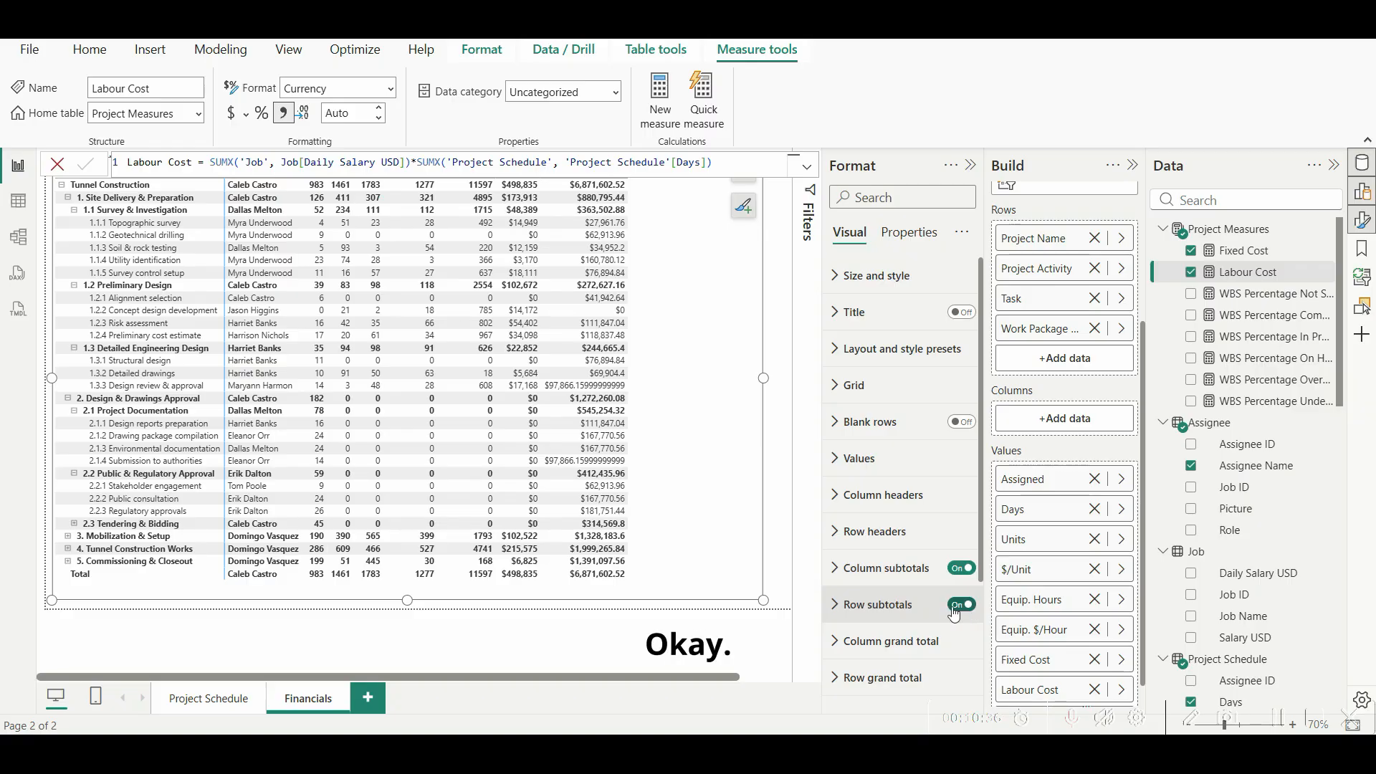
pyautogui.click(956, 608)
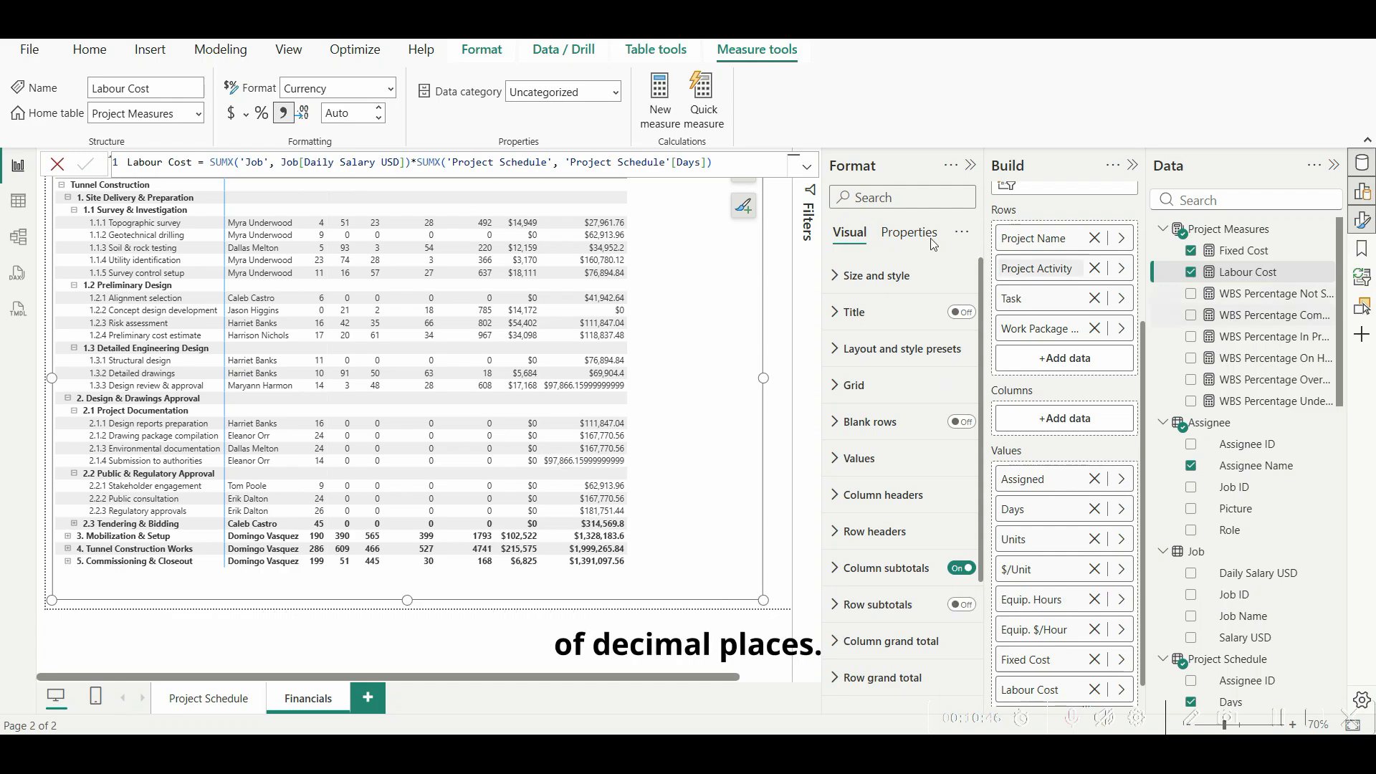
# Step: Set the Labour Cost measure to 2 decimal places
pyautogui.click(348, 114)
pyautogui.write('2')
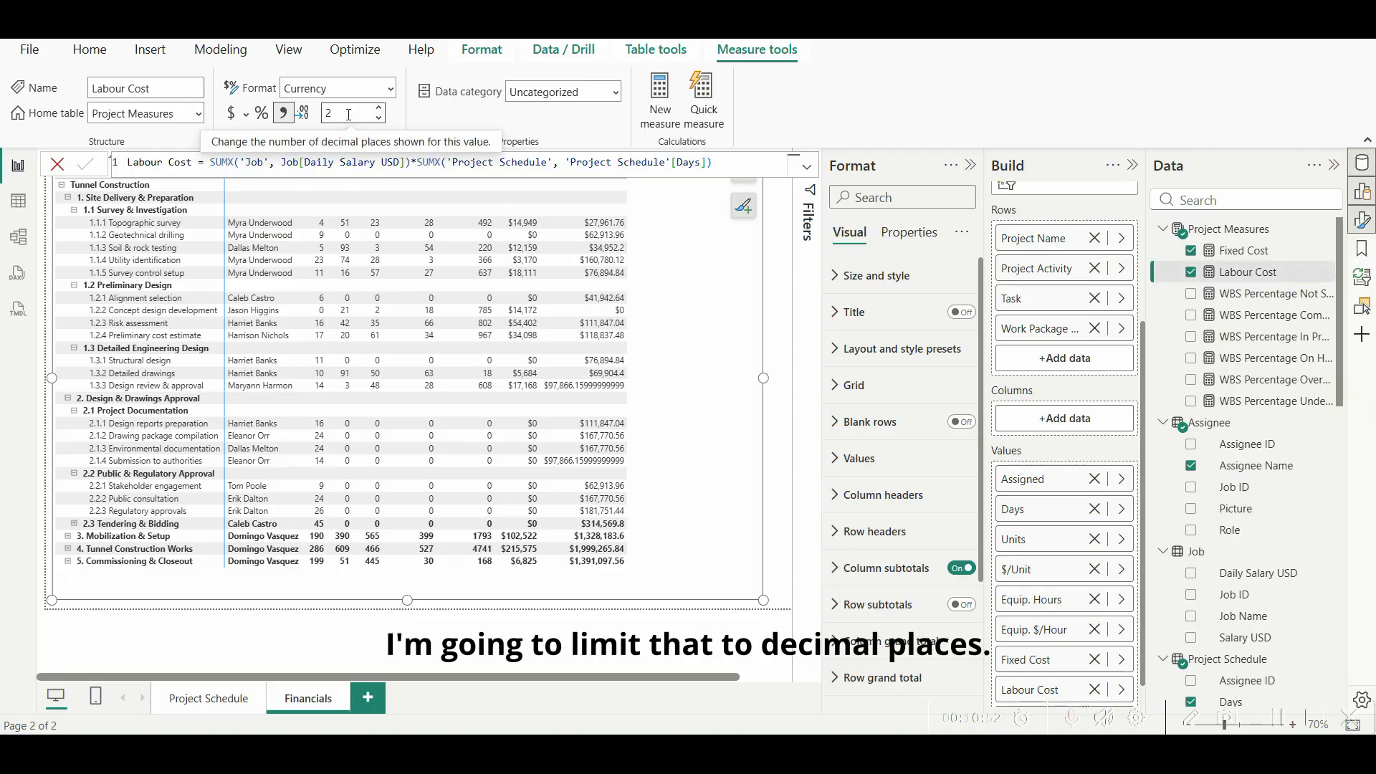
pyautogui.press('Return')
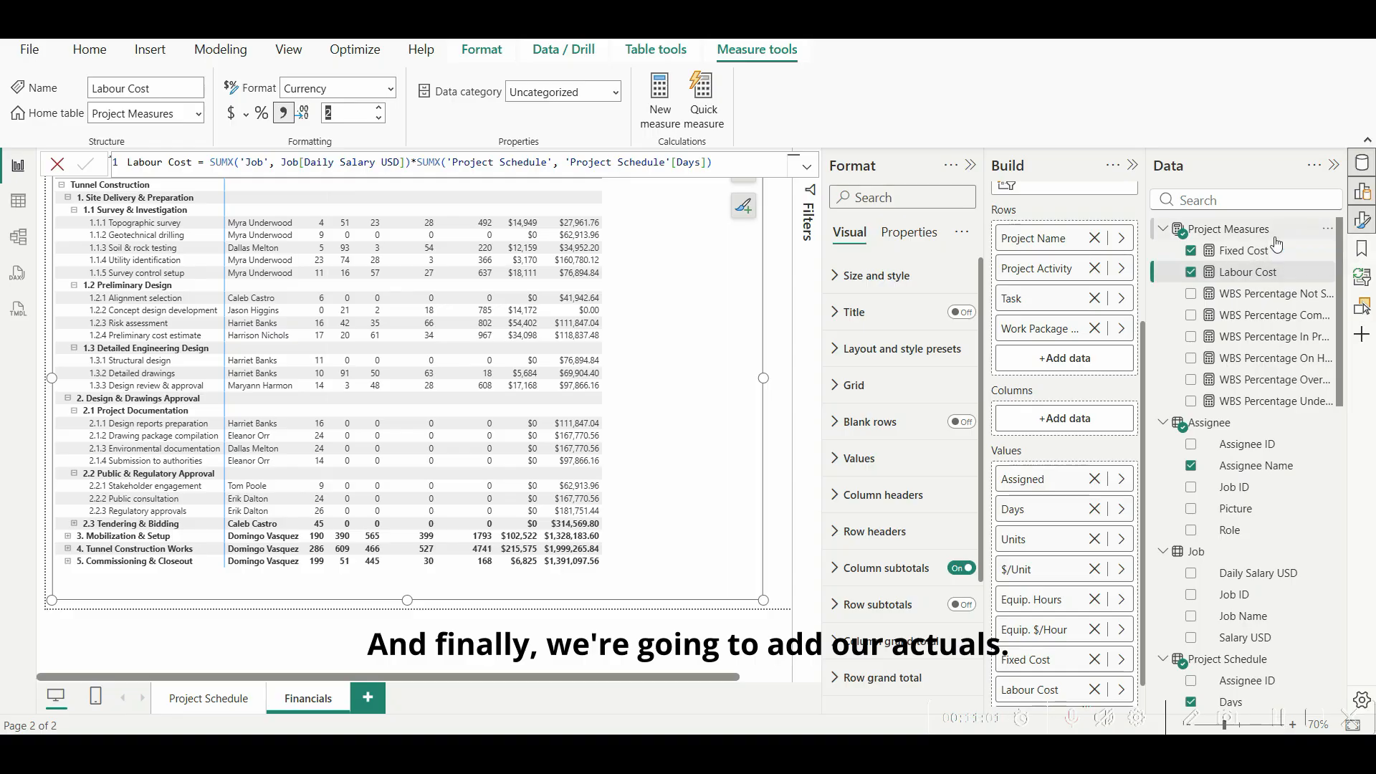
# Step: Create a measure in Project Measures defined as Actual = [Fixed Cost]+[Labour Cost]
pyautogui.click(1327, 230)
pyautogui.click(1234, 267)
pyautogui.write('A')
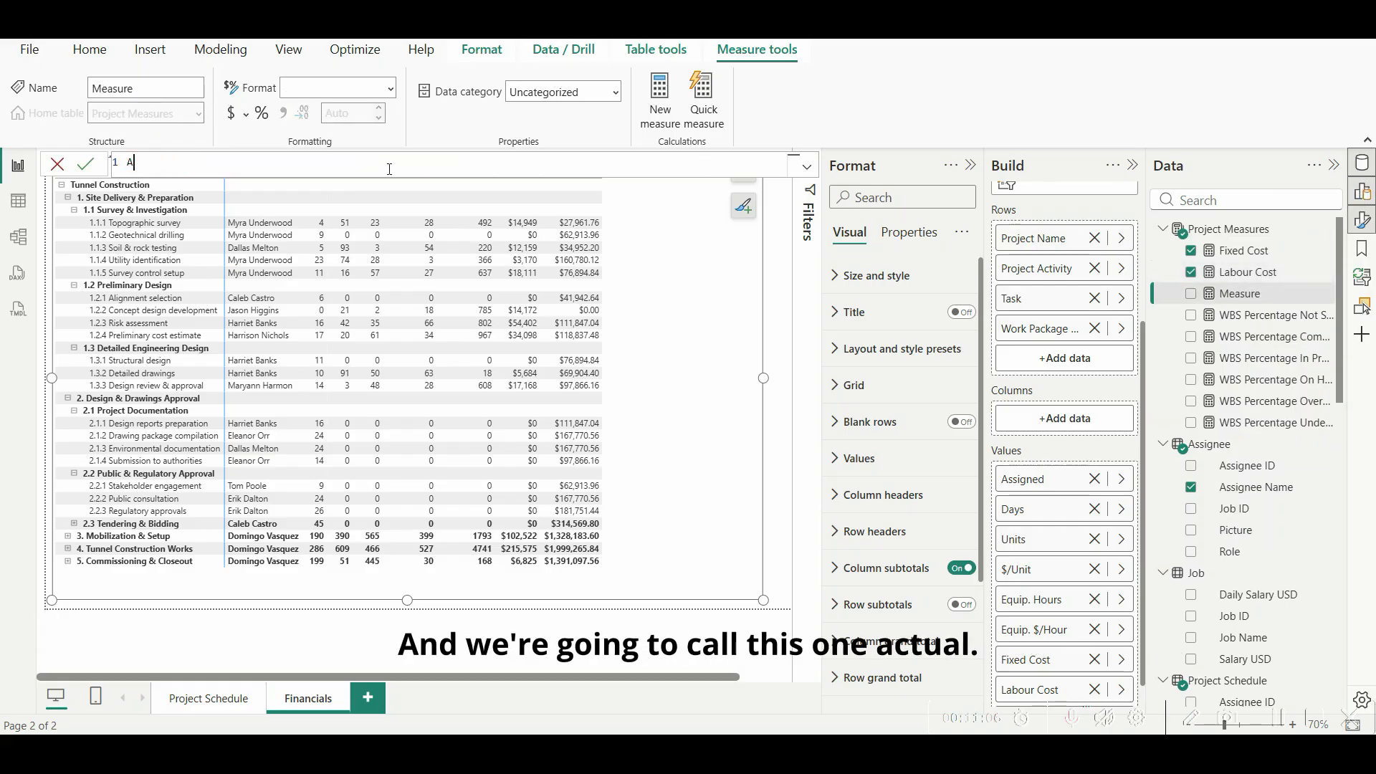
pyautogui.write('ctual = fix')
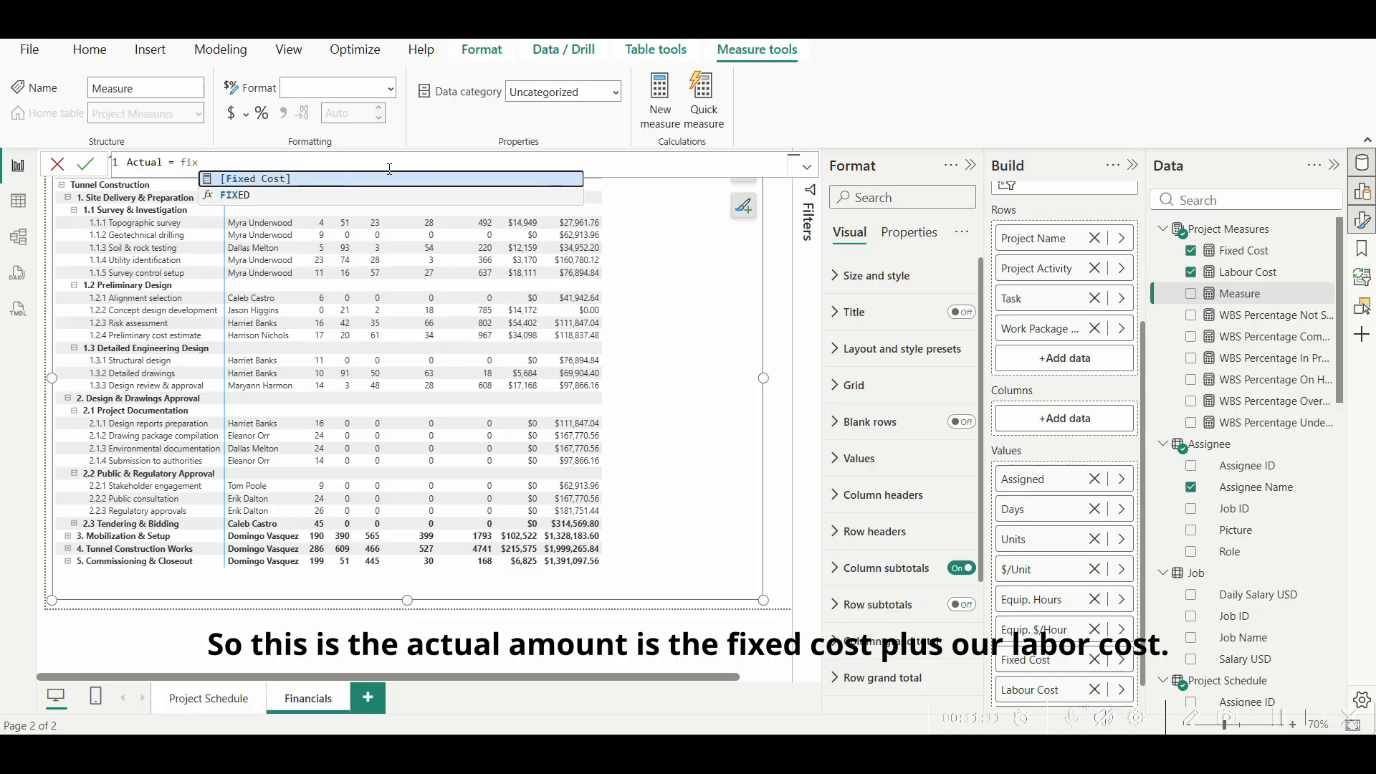
pyautogui.press('Tab')
pyautogui.write('+Labou')
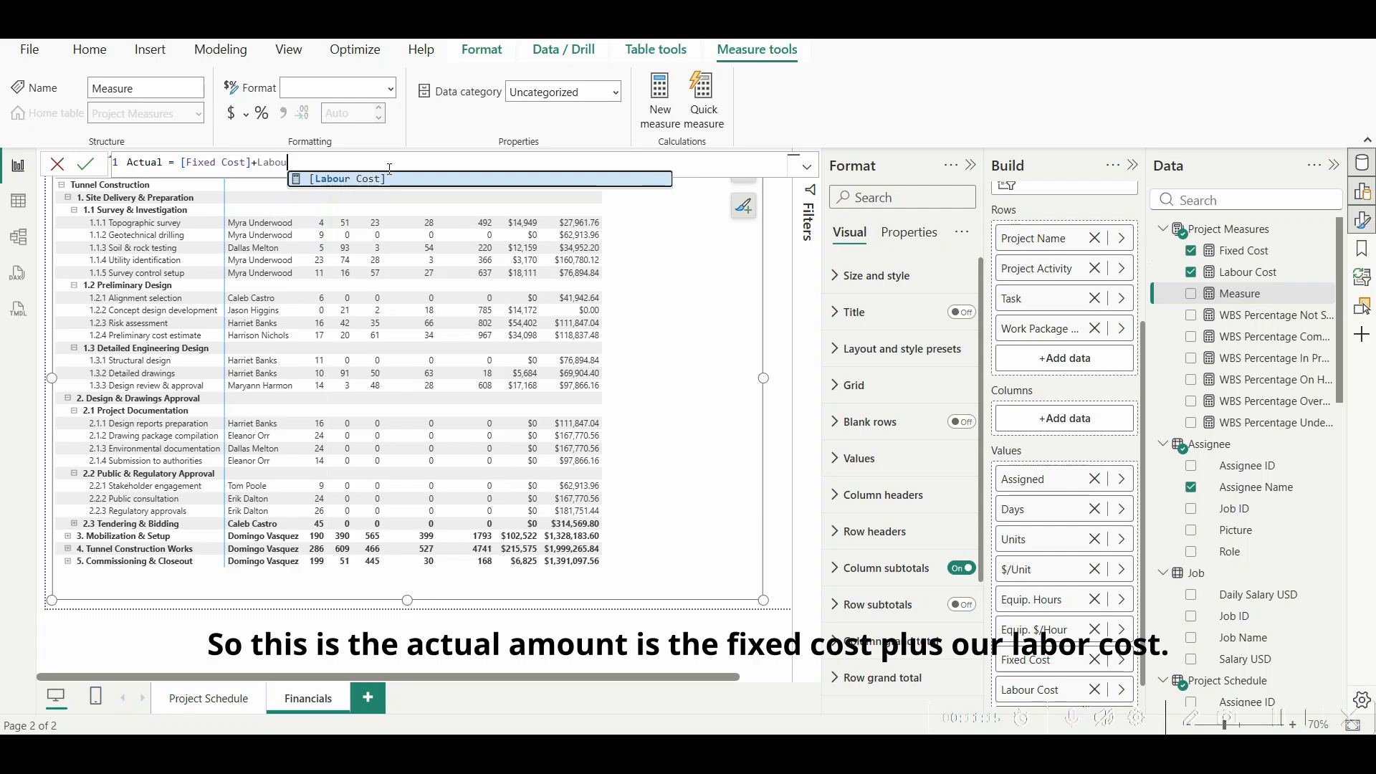
pyautogui.press('Tab')
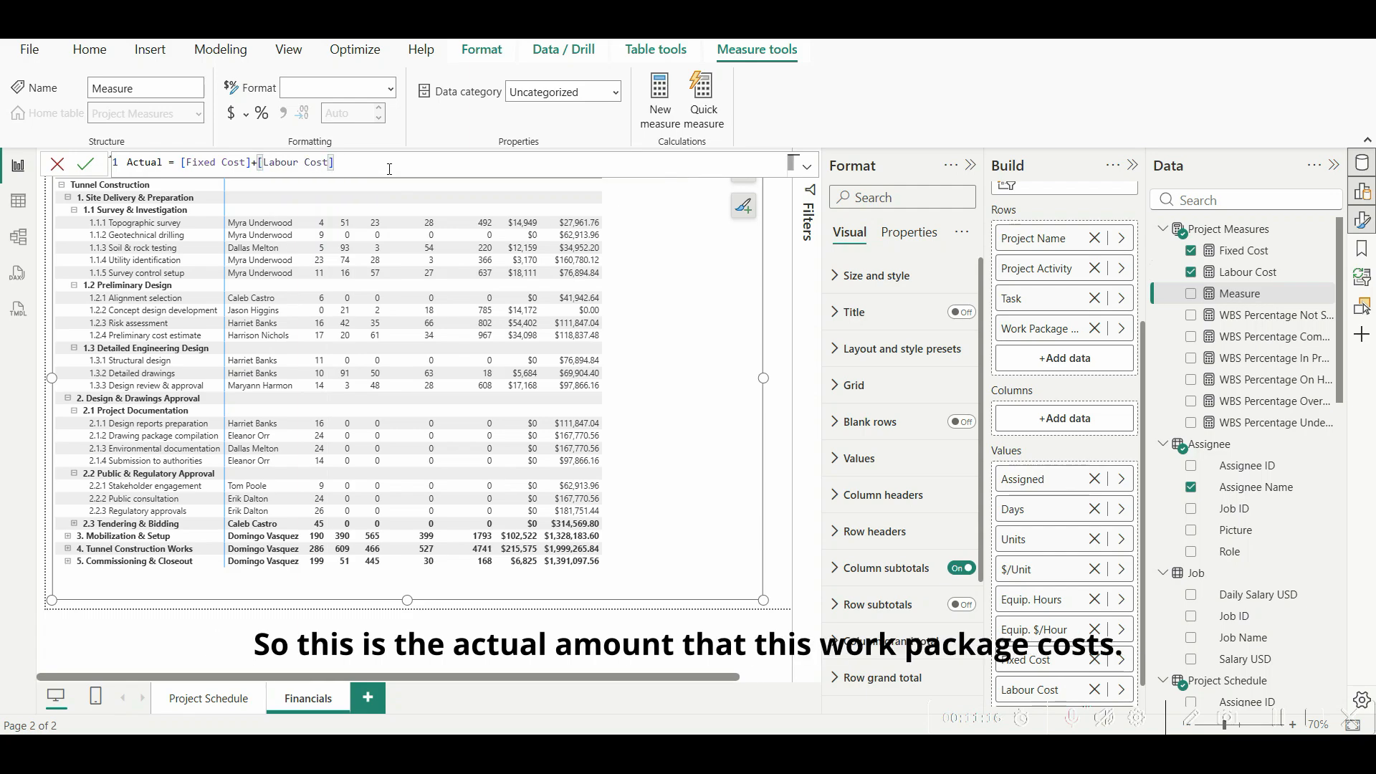
pyautogui.press('Return')
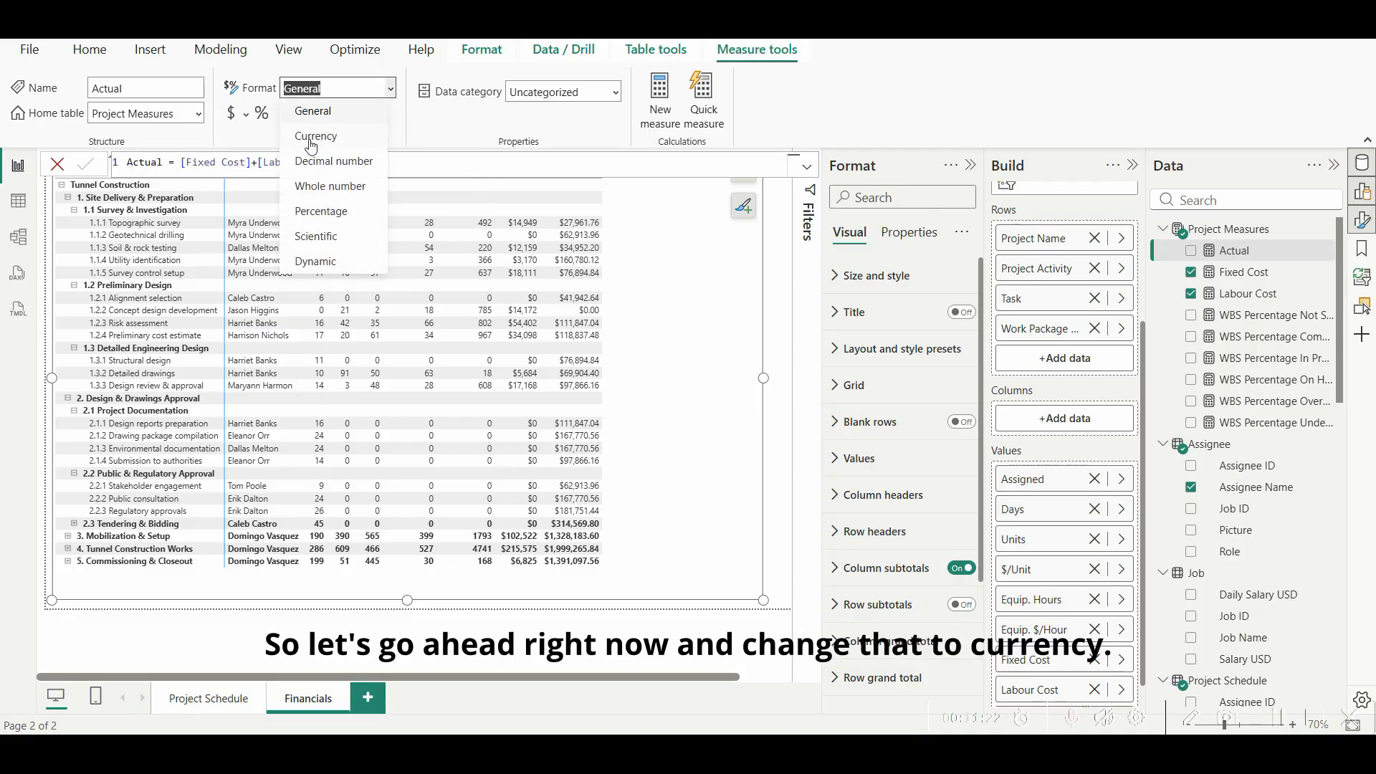
# Step: Format the Actual measure as Currency with 2 decimal places
pyautogui.click(310, 140)
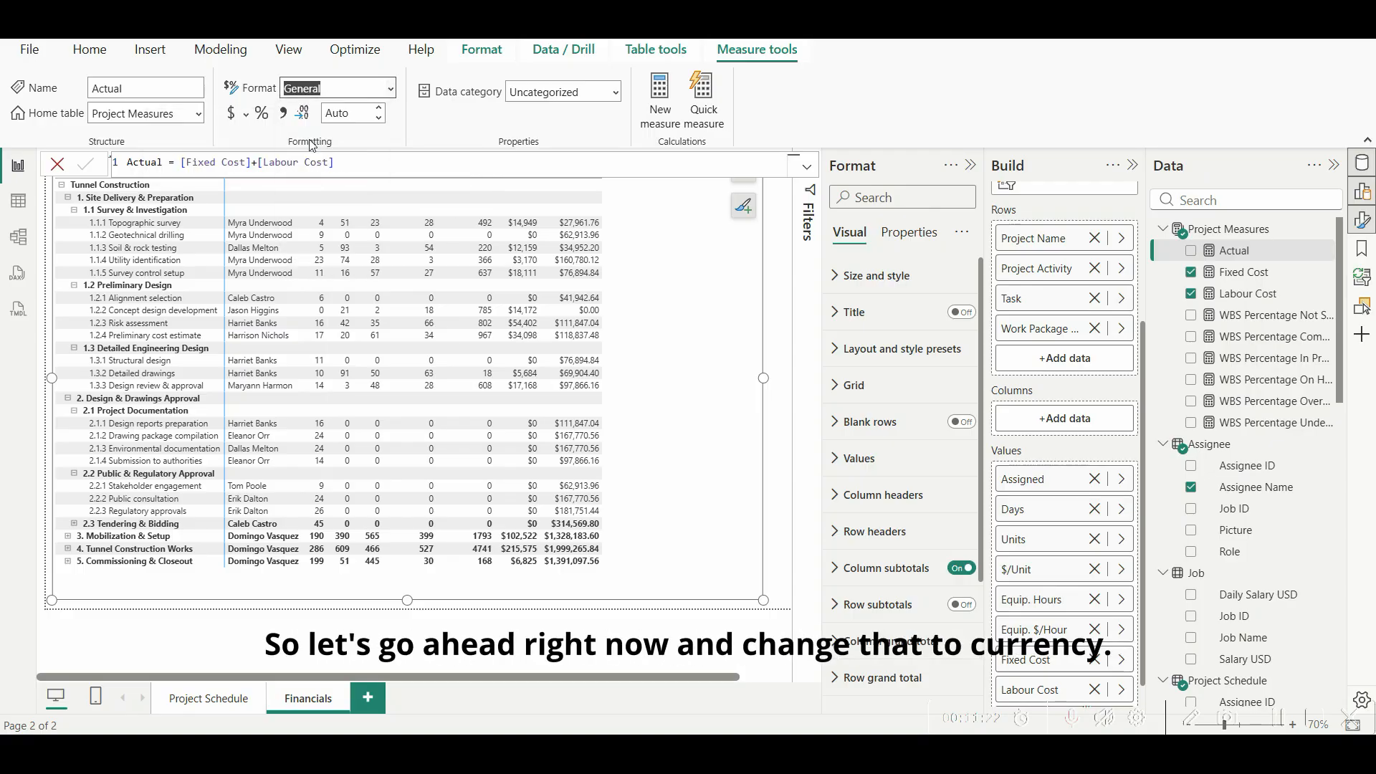
pyautogui.click(366, 116)
pyautogui.write('2')
pyautogui.press('Escape')
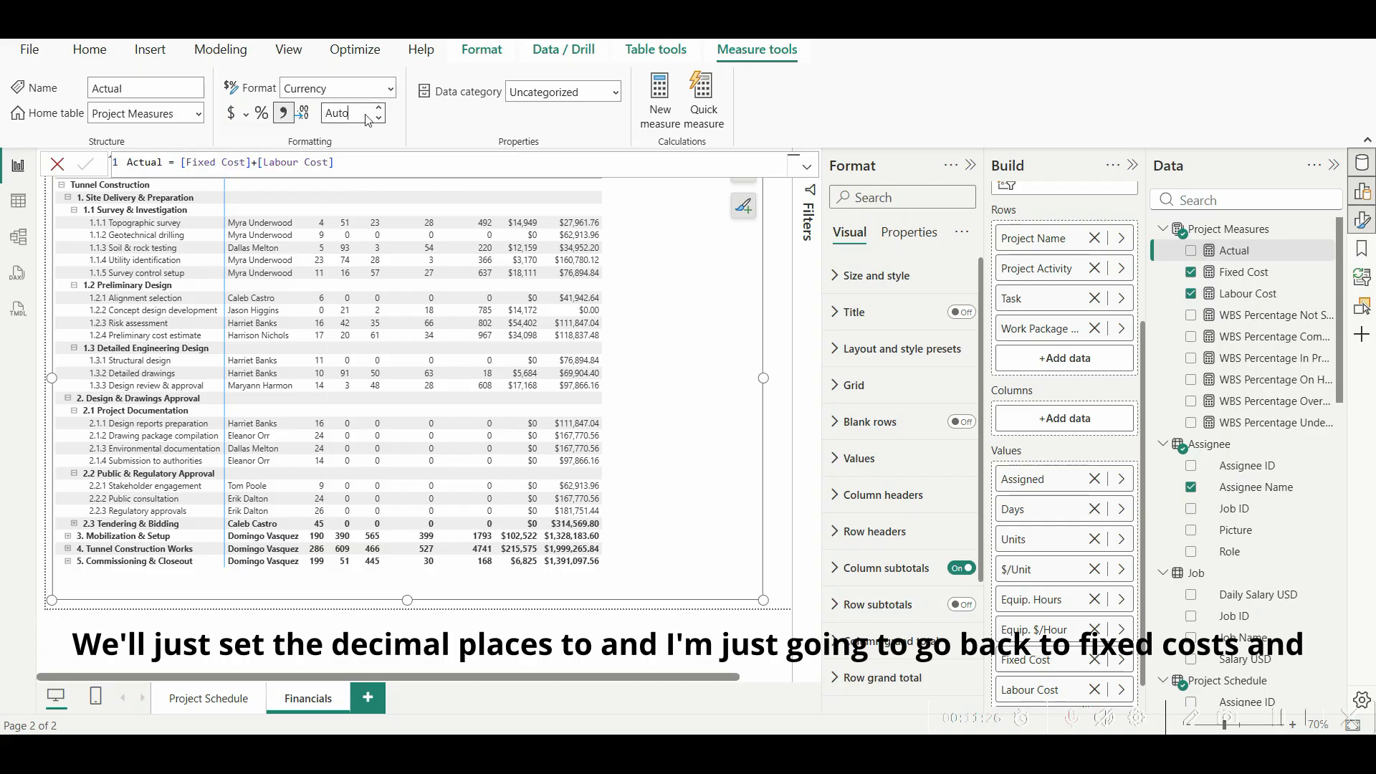
pyautogui.press('Return')
# Step: Set the Fixed Cost measure to 2 decimal places
pyautogui.click(1245, 292)
pyautogui.click(1243, 273)
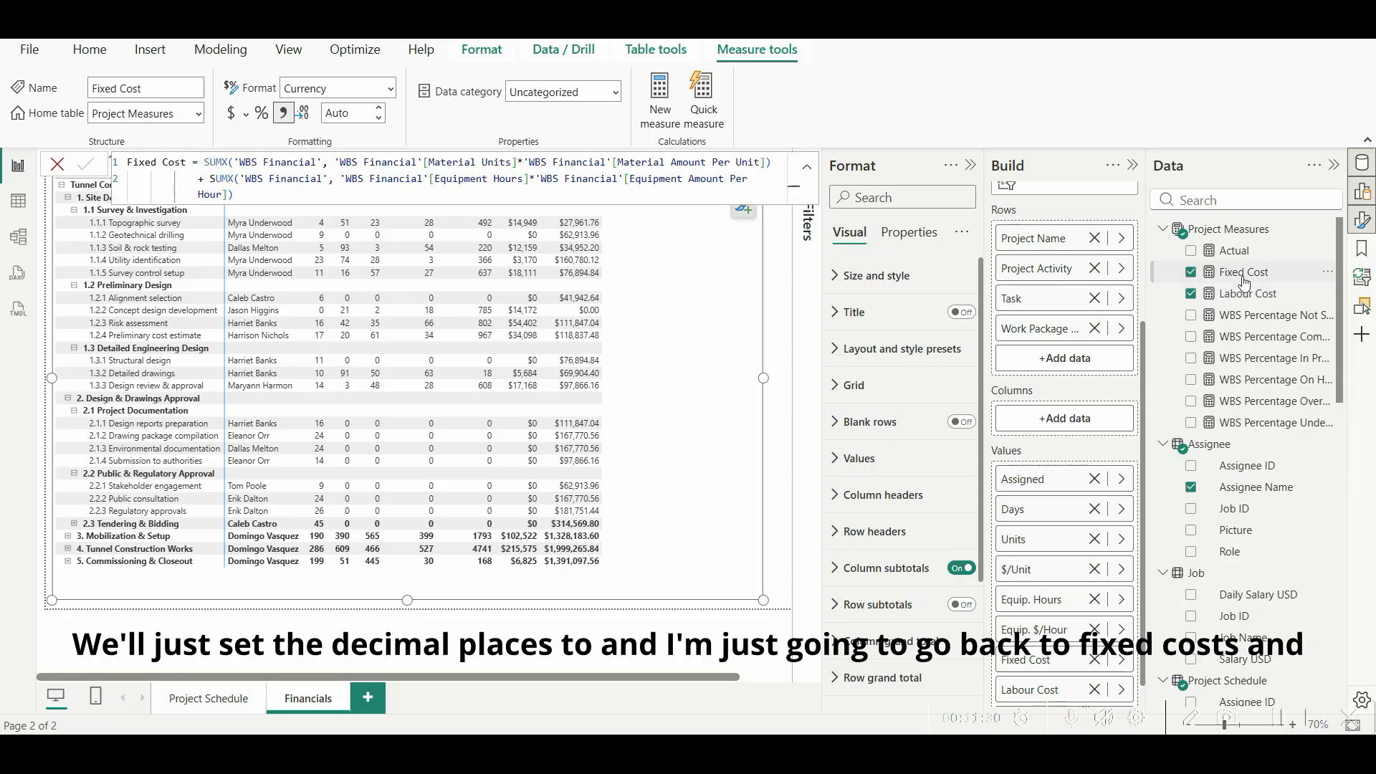
pyautogui.click(351, 116)
pyautogui.write('2')
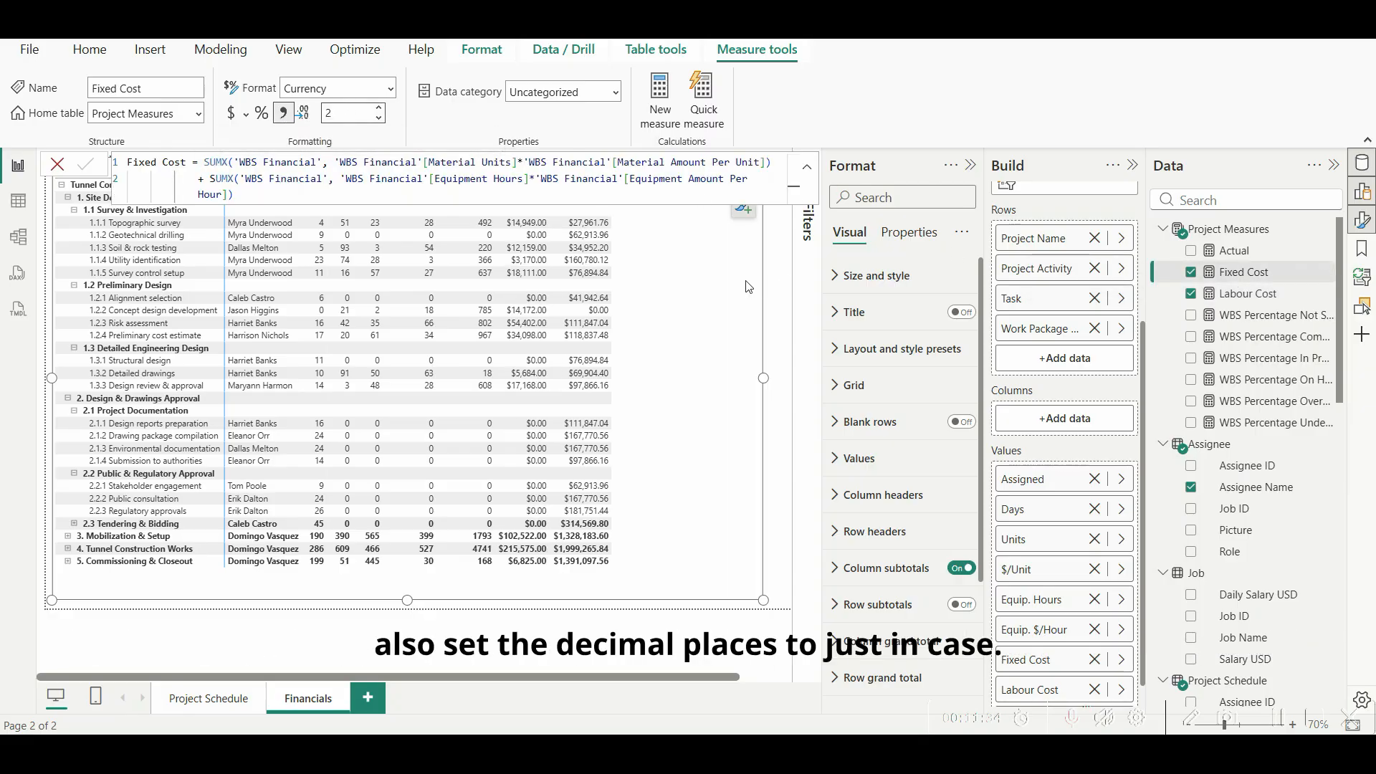
# Step: Add the Actual measure to the matrix values after Labour Cost
pyautogui.click(1239, 253)
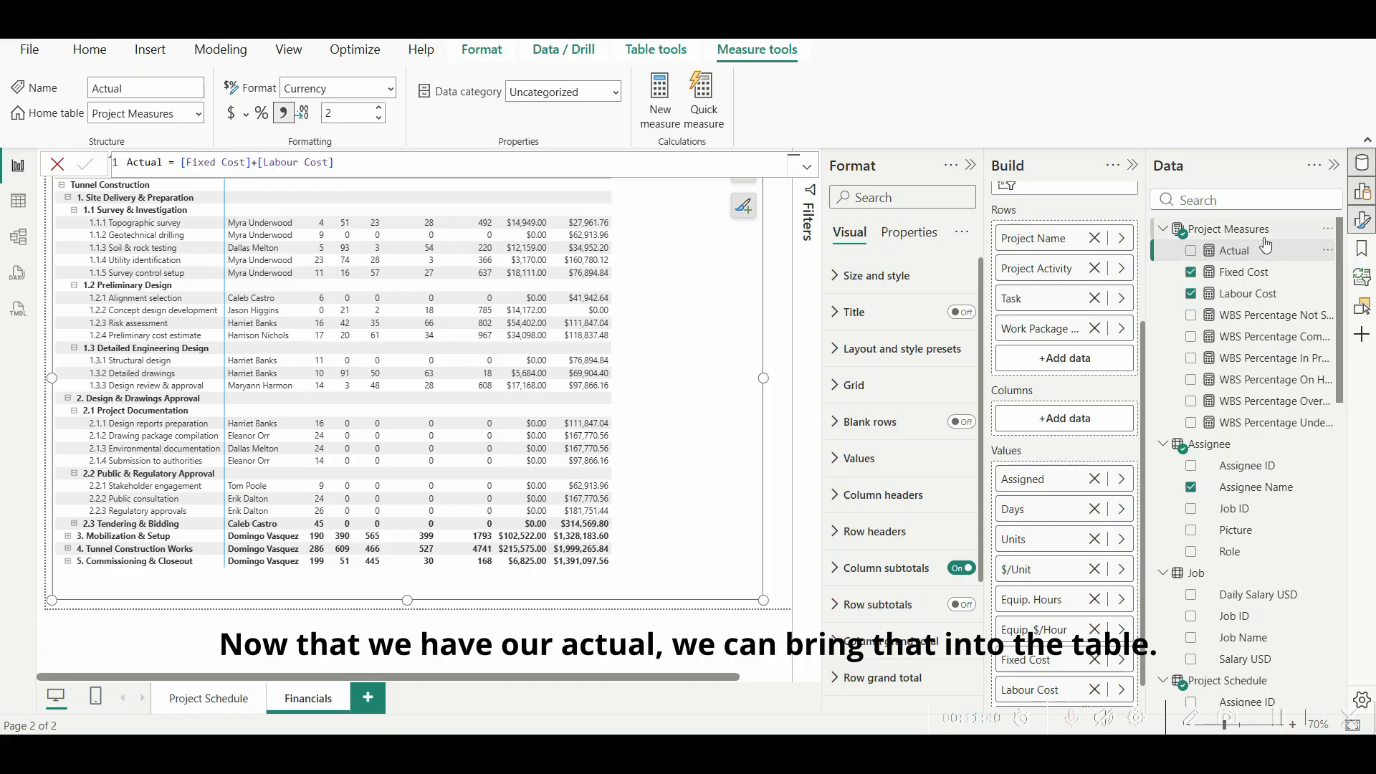
pyautogui.scroll(-1, 1081, 424)
pyautogui.moveTo(1242, 255); pyautogui.dragTo(1072, 685)
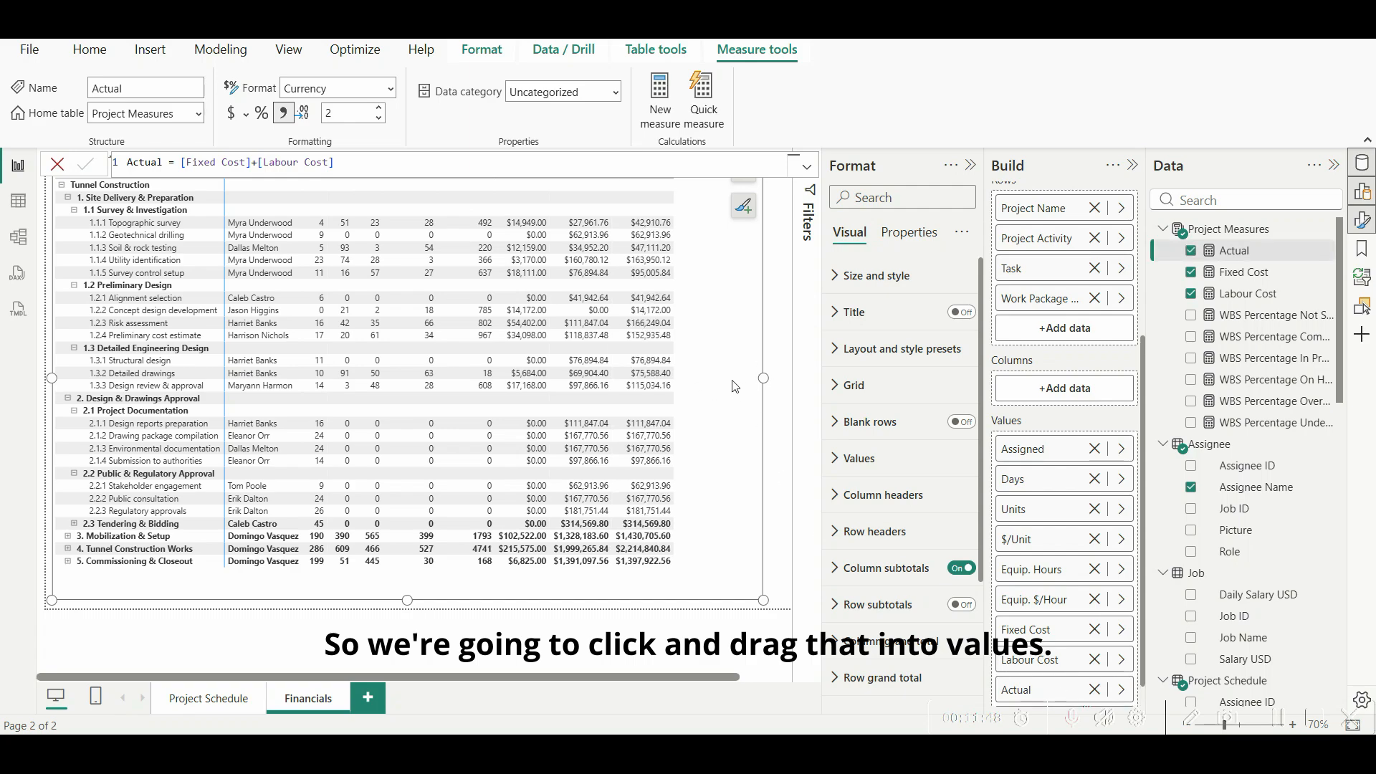
# Step: Change the Financials page canvas to a Custom type with a height of 1000 px and a width of 1300 px
pyautogui.click(778, 387)
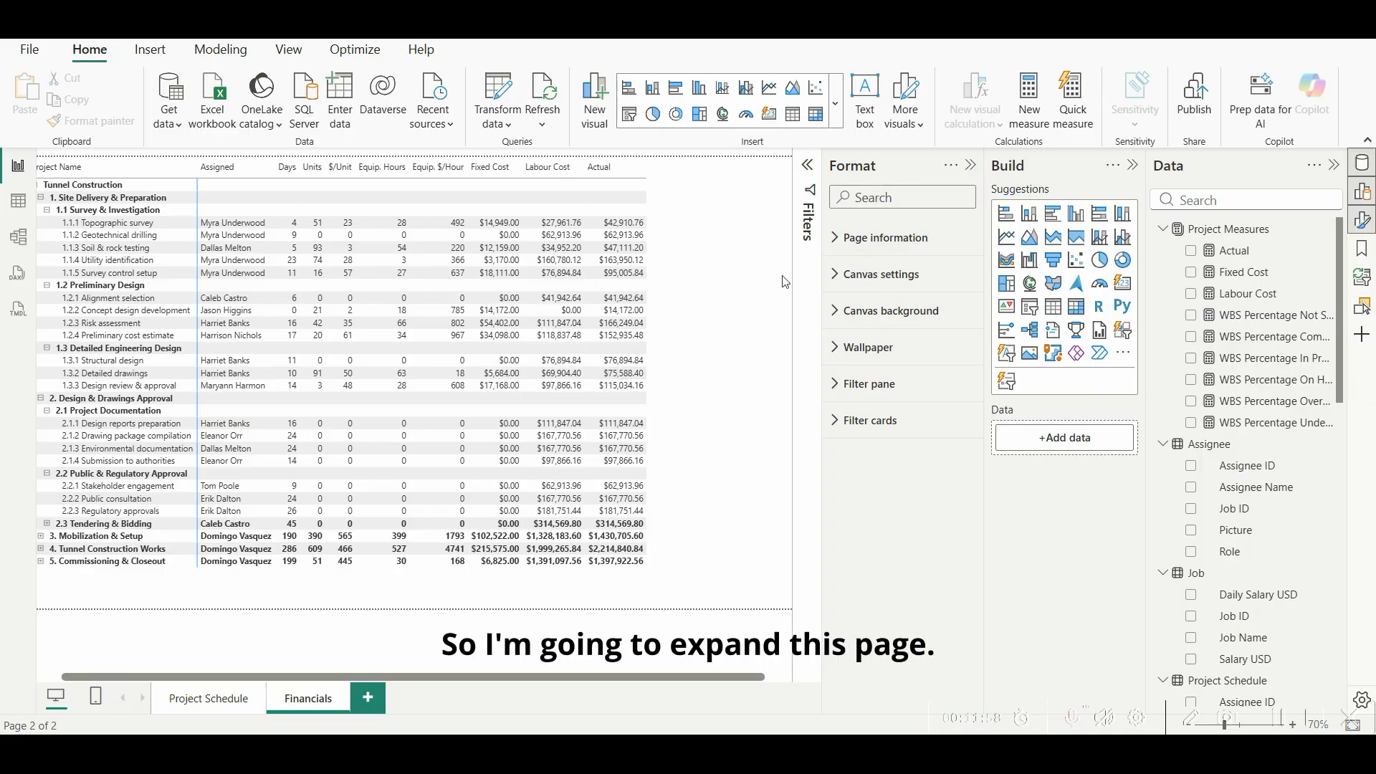
pyautogui.hscroll(2, 787, 283)
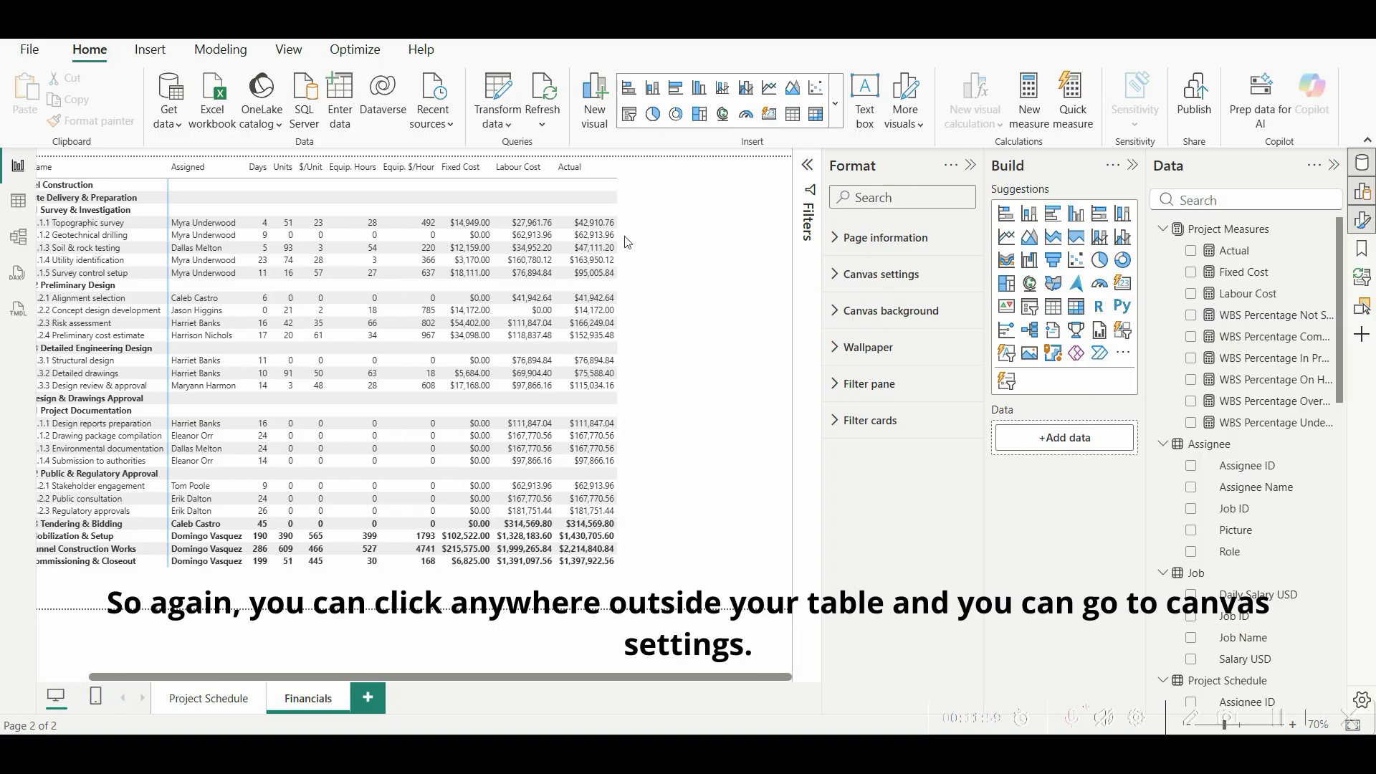
pyautogui.click(835, 283)
pyautogui.click(878, 335)
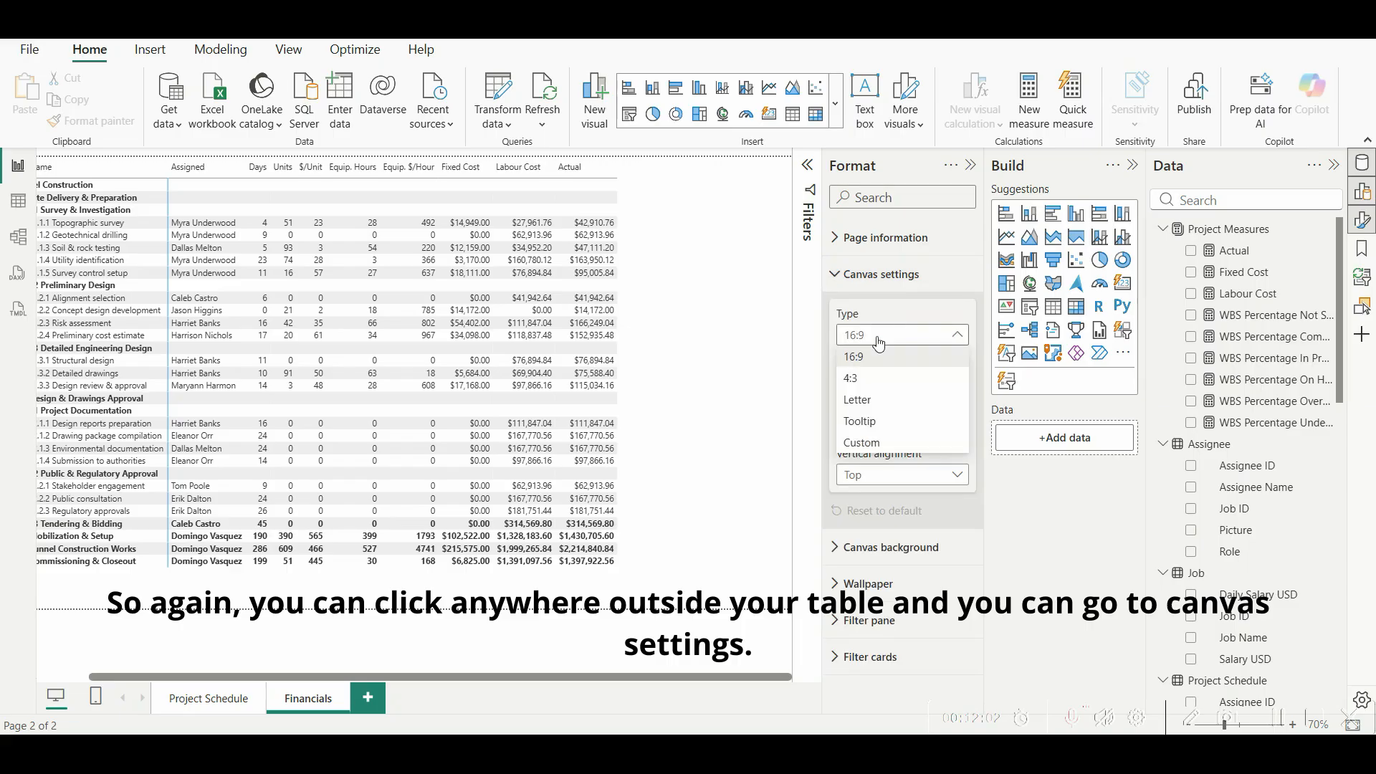
pyautogui.click(871, 441)
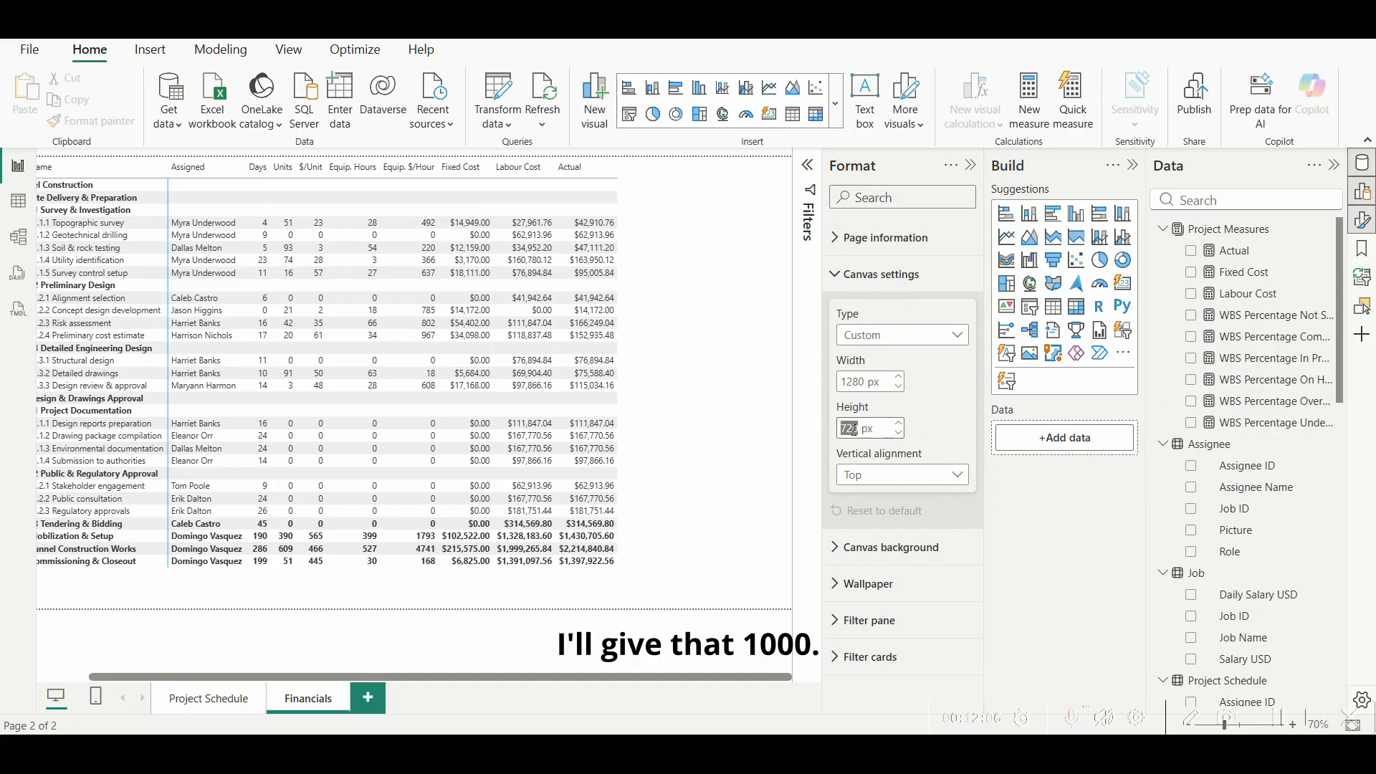
pyautogui.press('Return')
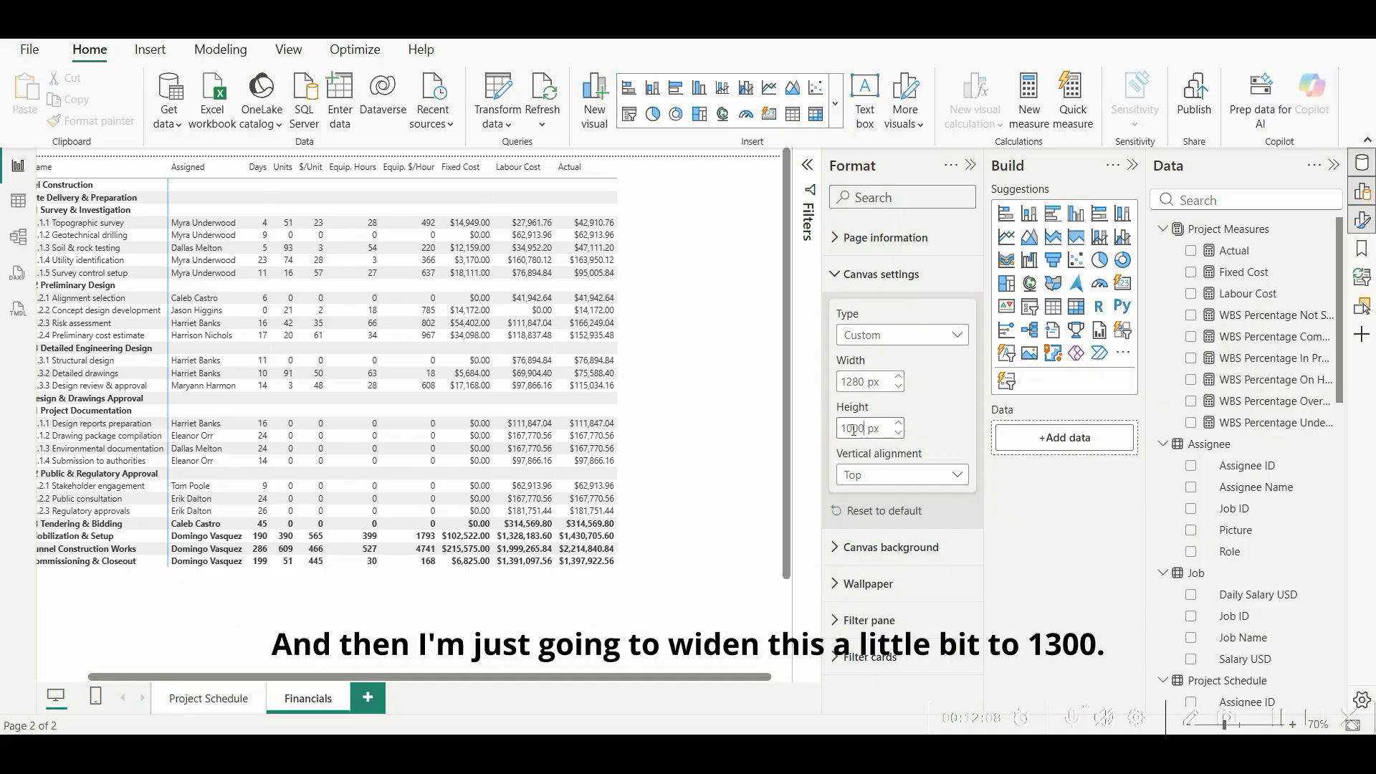
pyautogui.doubleClick(856, 380)
pyautogui.write('1300')
pyautogui.press('Return')
# Step: Move the work breakdown matrix down the page to leave empty space above it
pyautogui.click(660, 213)
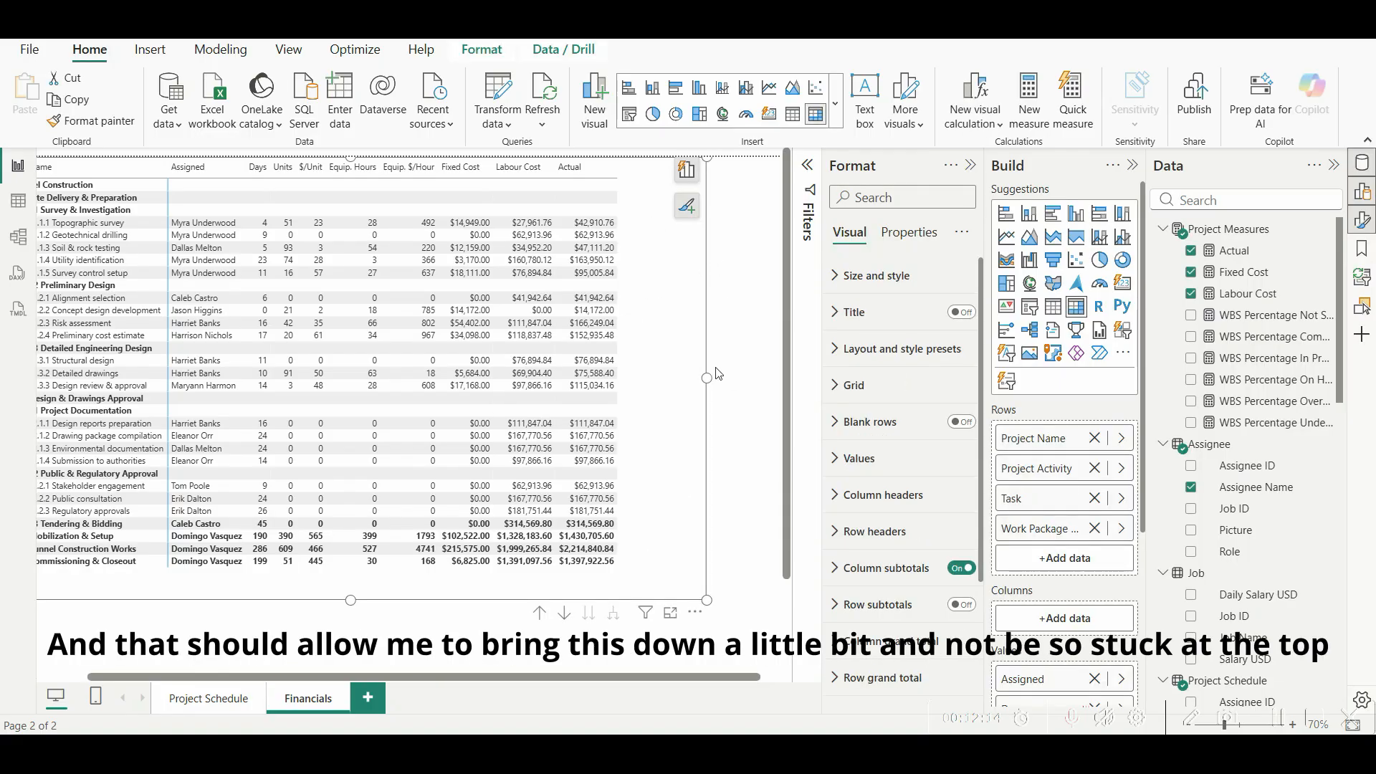
pyautogui.moveTo(692, 615); pyautogui.dragTo(716, 669)
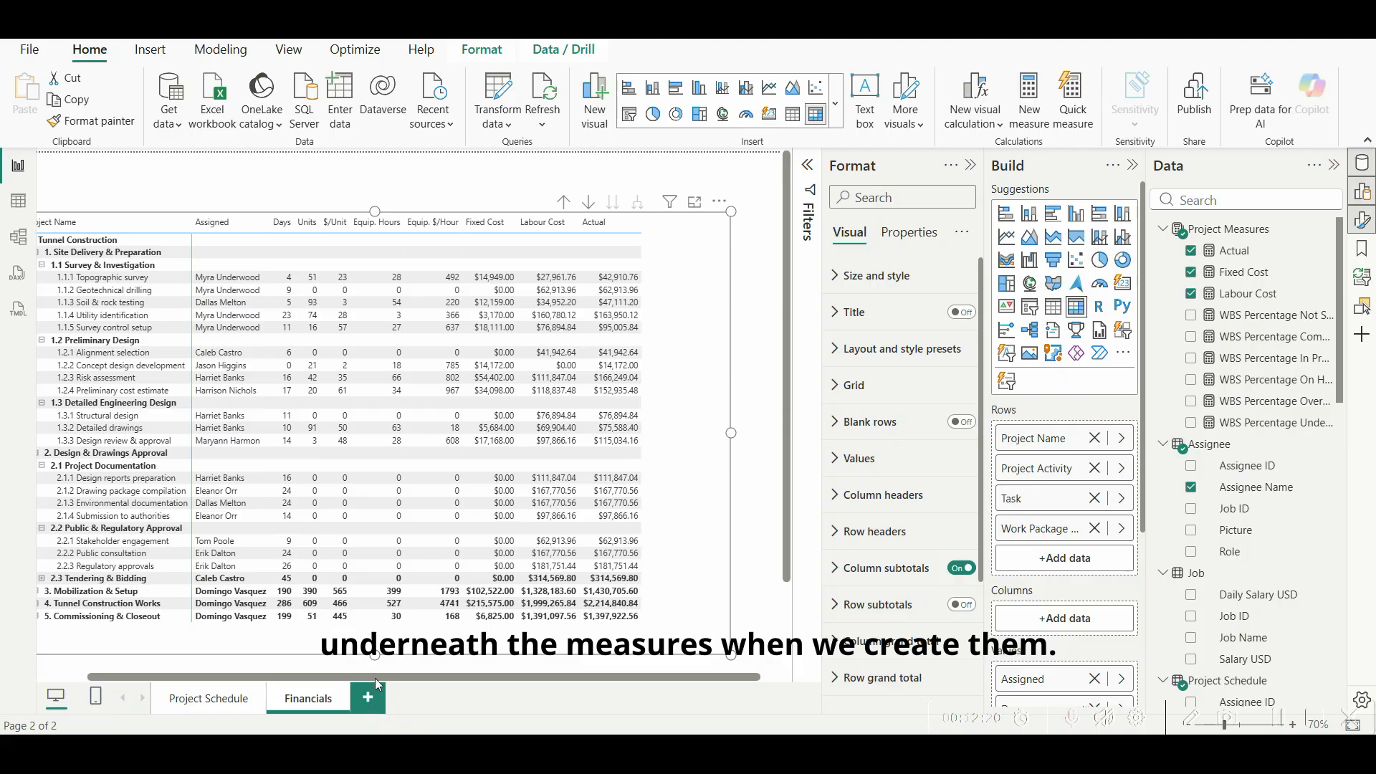
pyautogui.moveTo(375, 677); pyautogui.dragTo(324, 677)
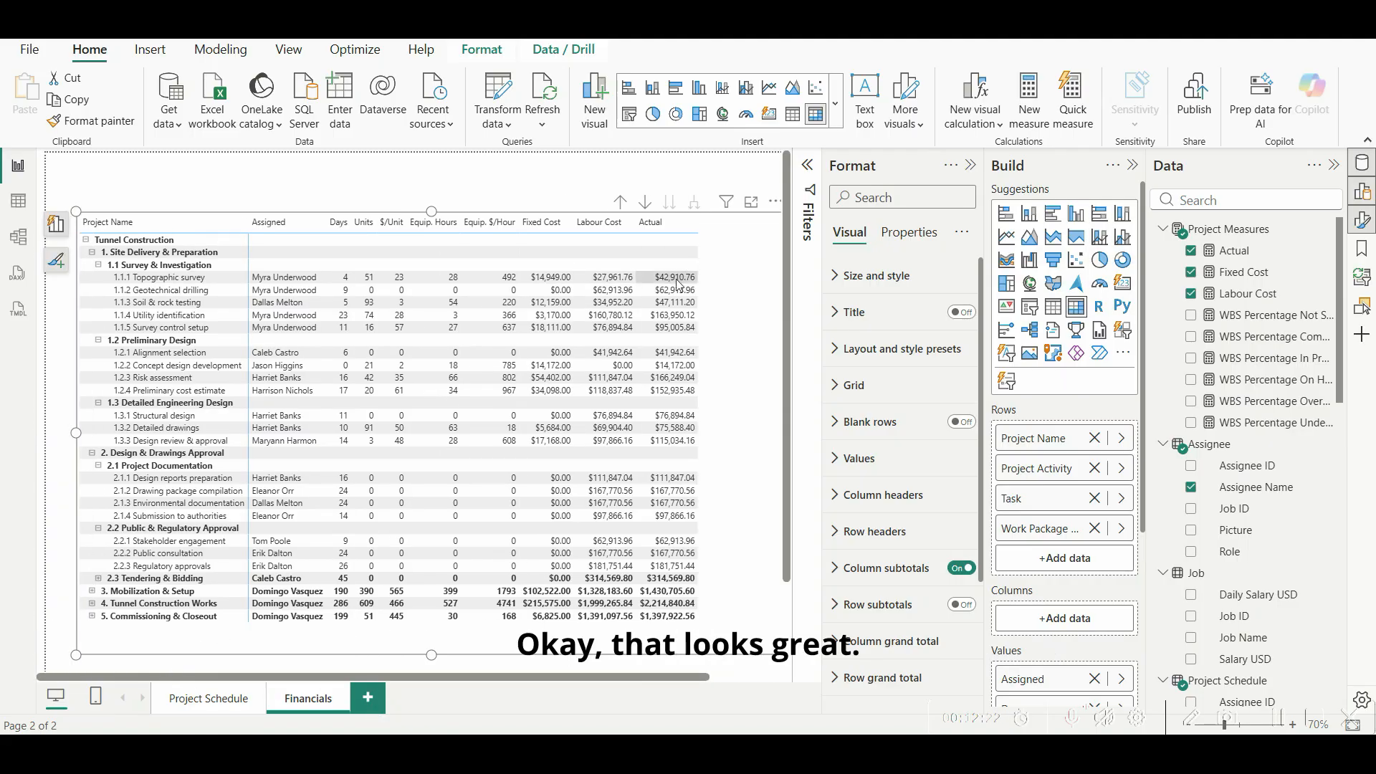
pyautogui.click(650, 189)
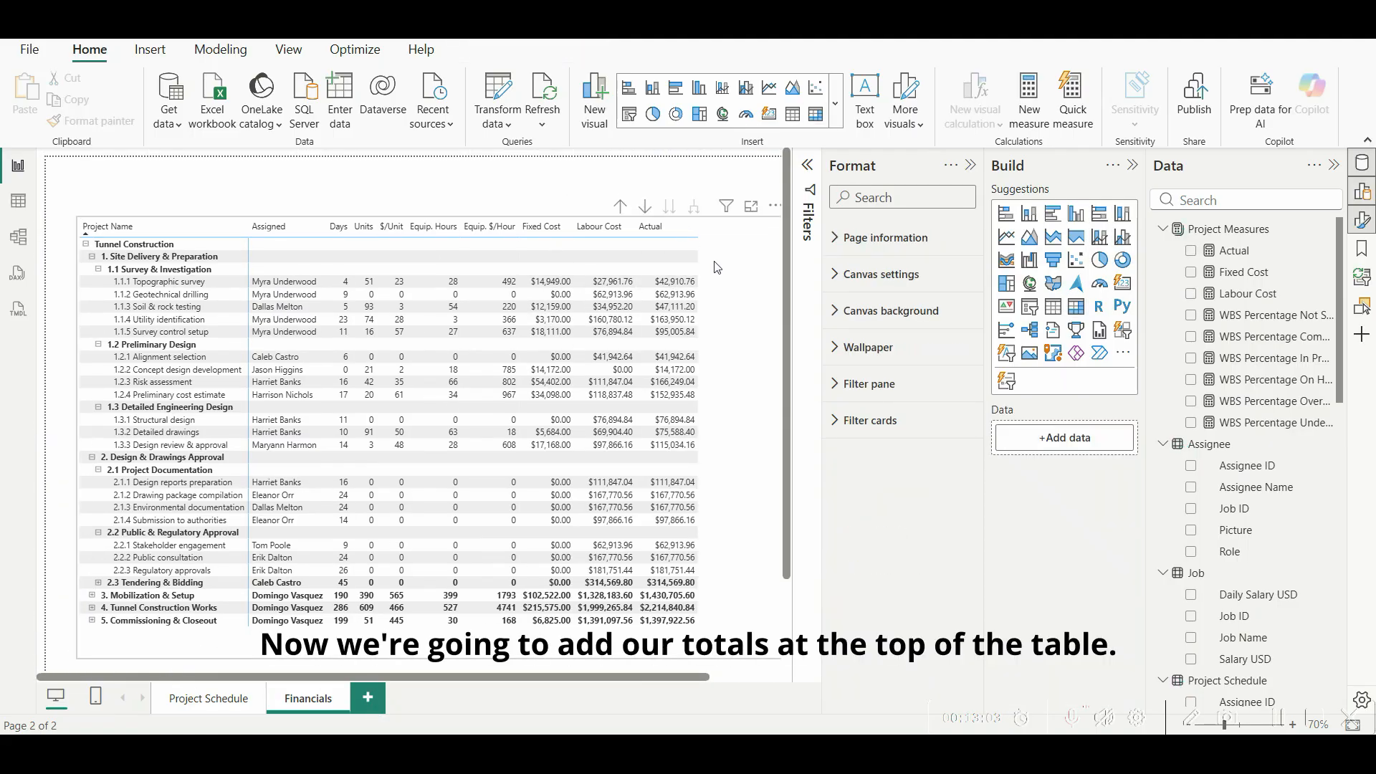
# Step: Narrow the matrix so it ends just past the Actual column, and move it further down to make room for totals
pyautogui.moveTo(664, 677); pyautogui.dragTo(731, 609)
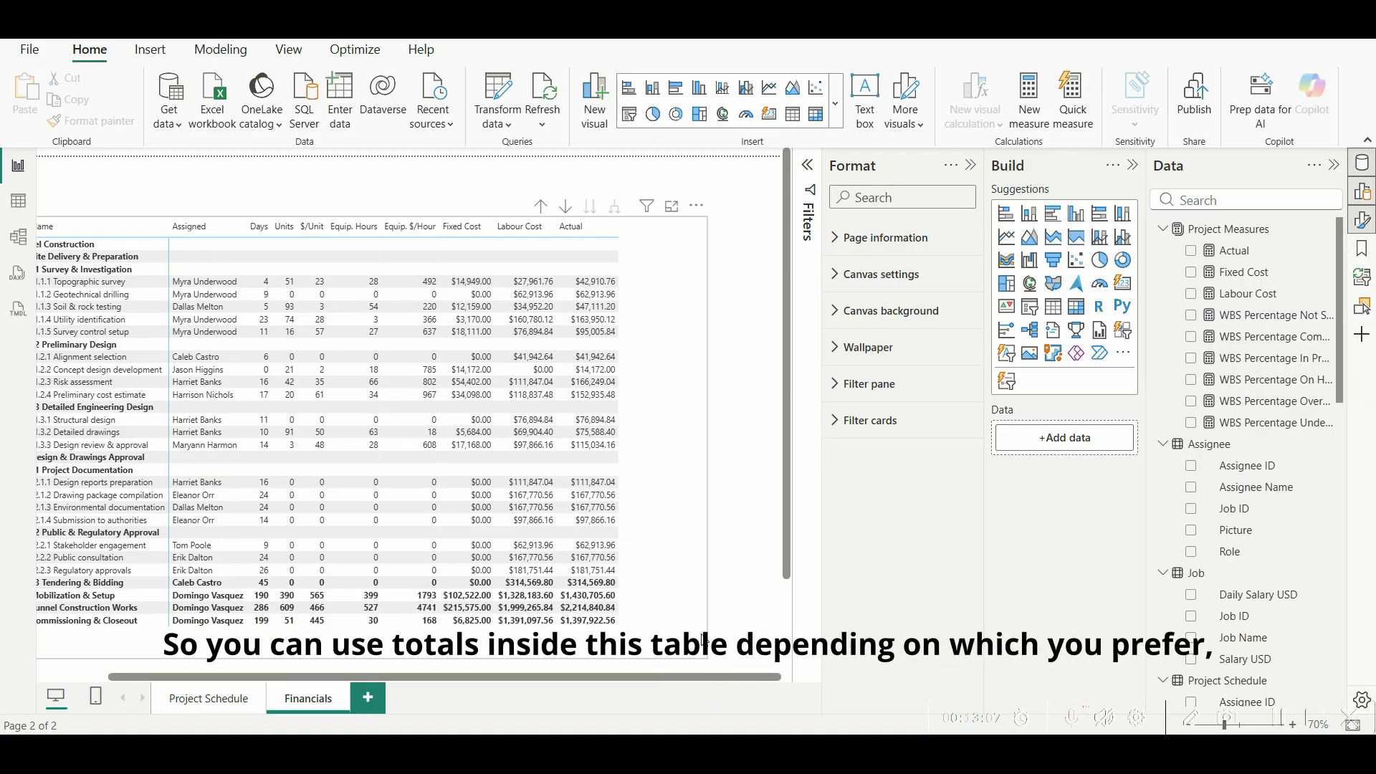
pyautogui.click(705, 653)
pyautogui.moveTo(709, 658); pyautogui.dragTo(621, 653)
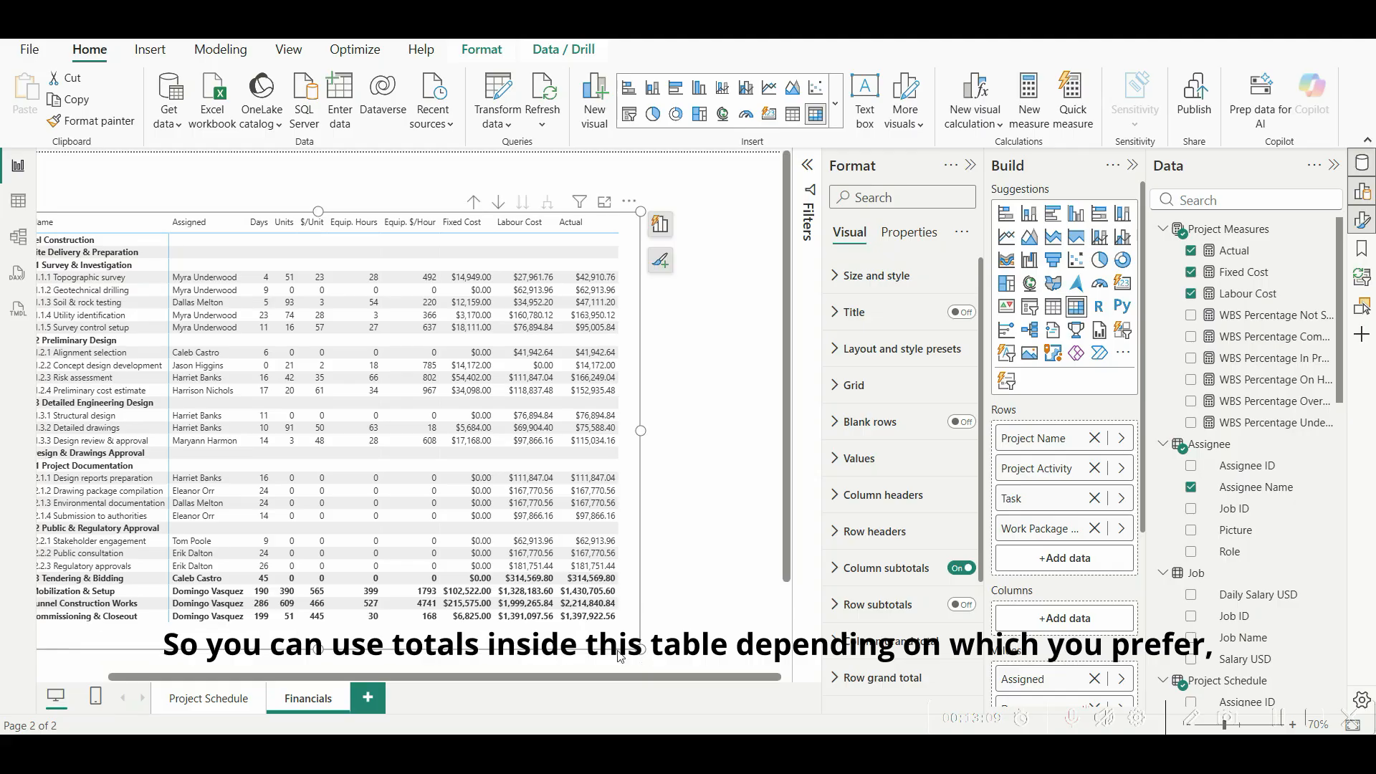
pyautogui.moveTo(480, 681); pyautogui.dragTo(409, 681)
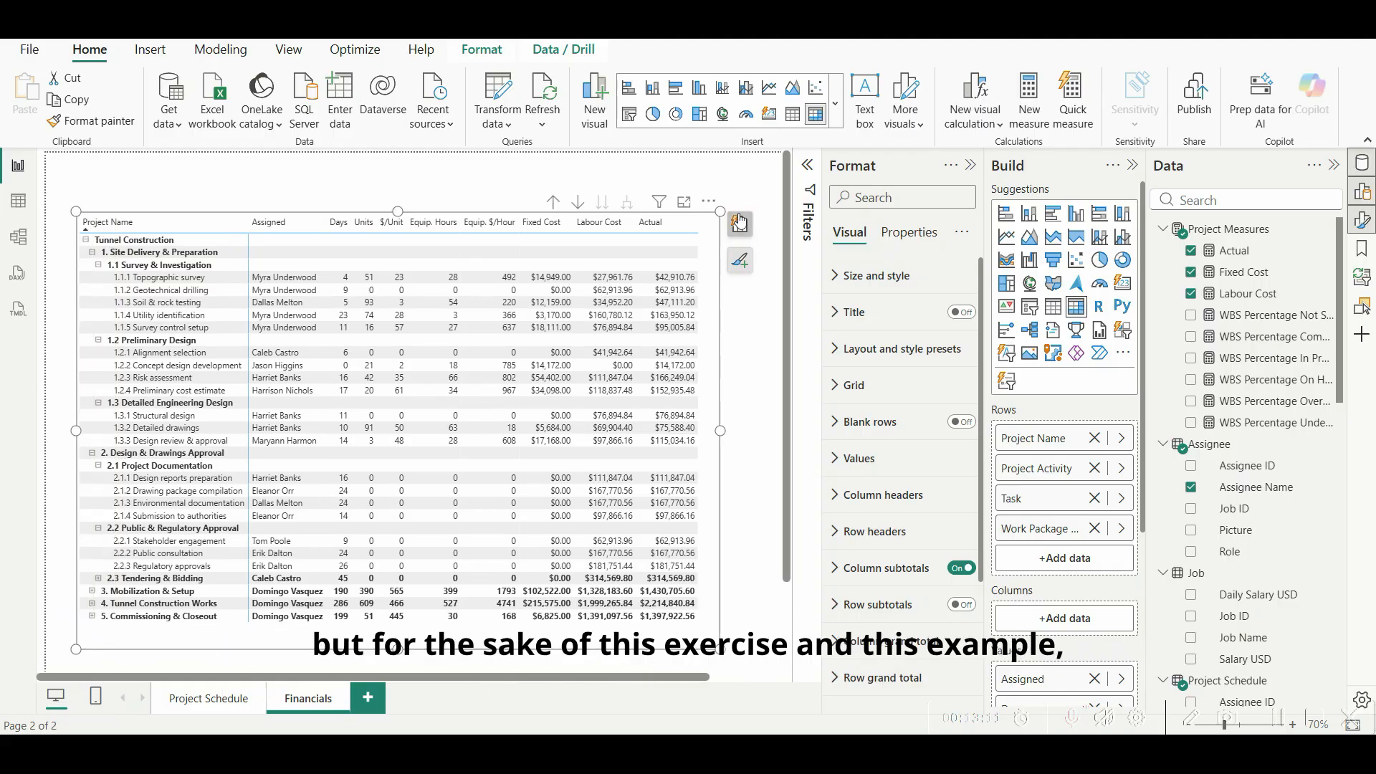
pyautogui.moveTo(707, 207); pyautogui.dragTo(707, 288)
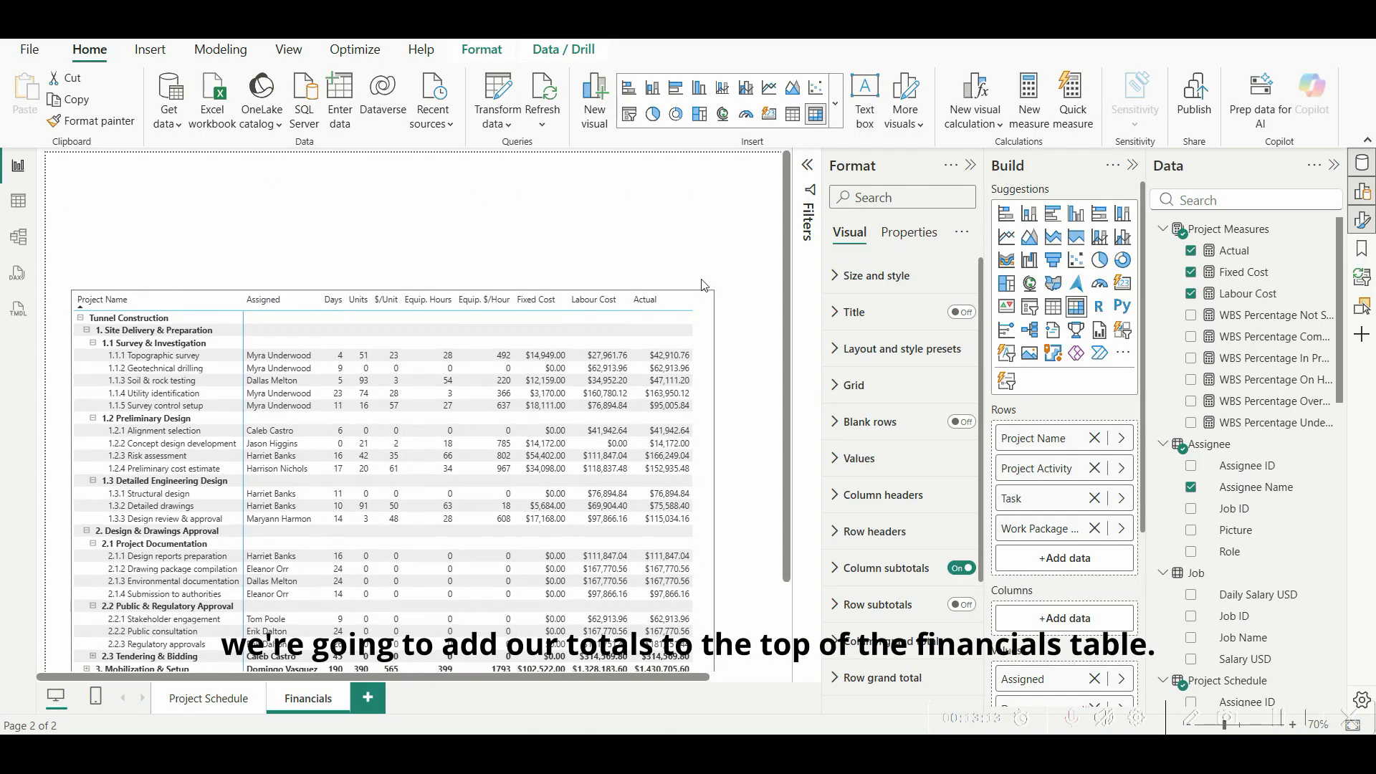
pyautogui.click(754, 273)
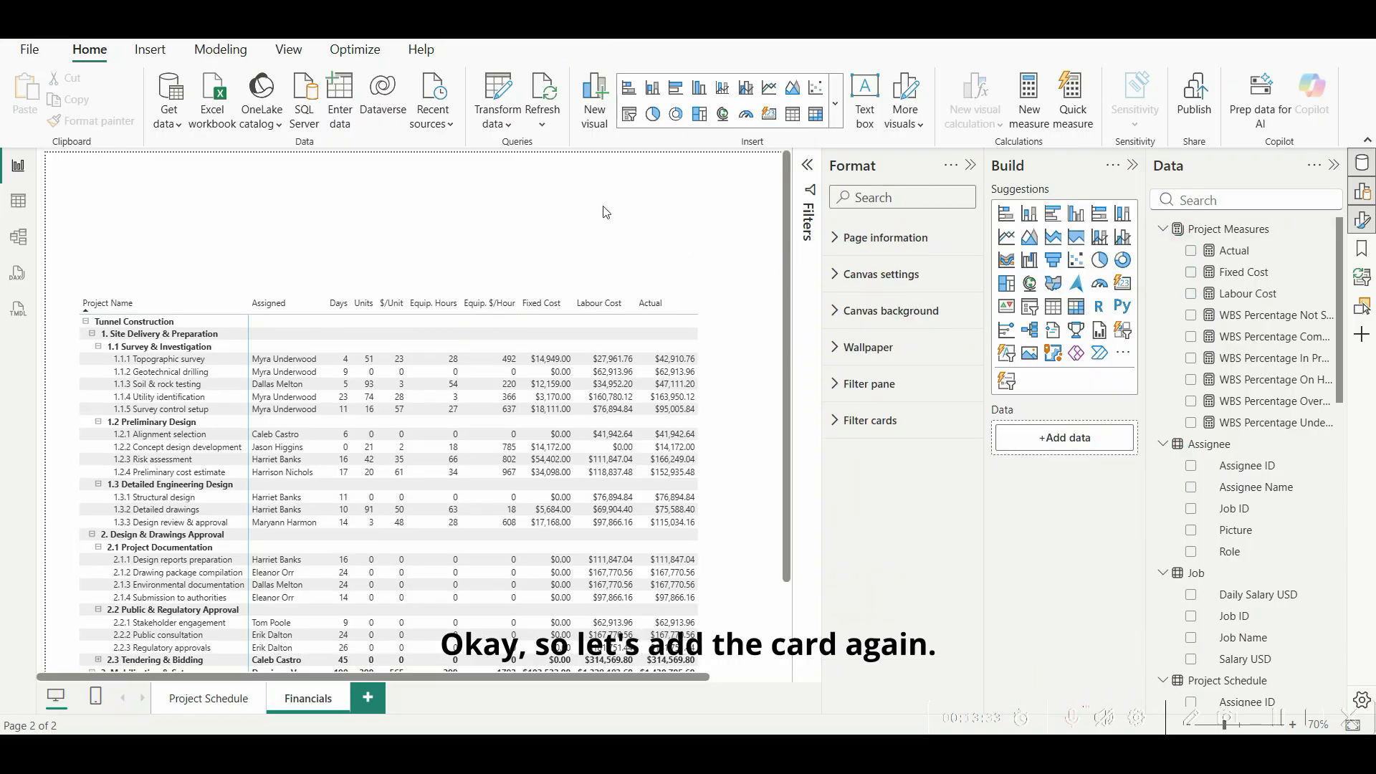
# Step: Insert a new card visual and shrink it to fit the empty space above the matrix
pyautogui.click(769, 115)
pyautogui.scroll(-2, 747, 583)
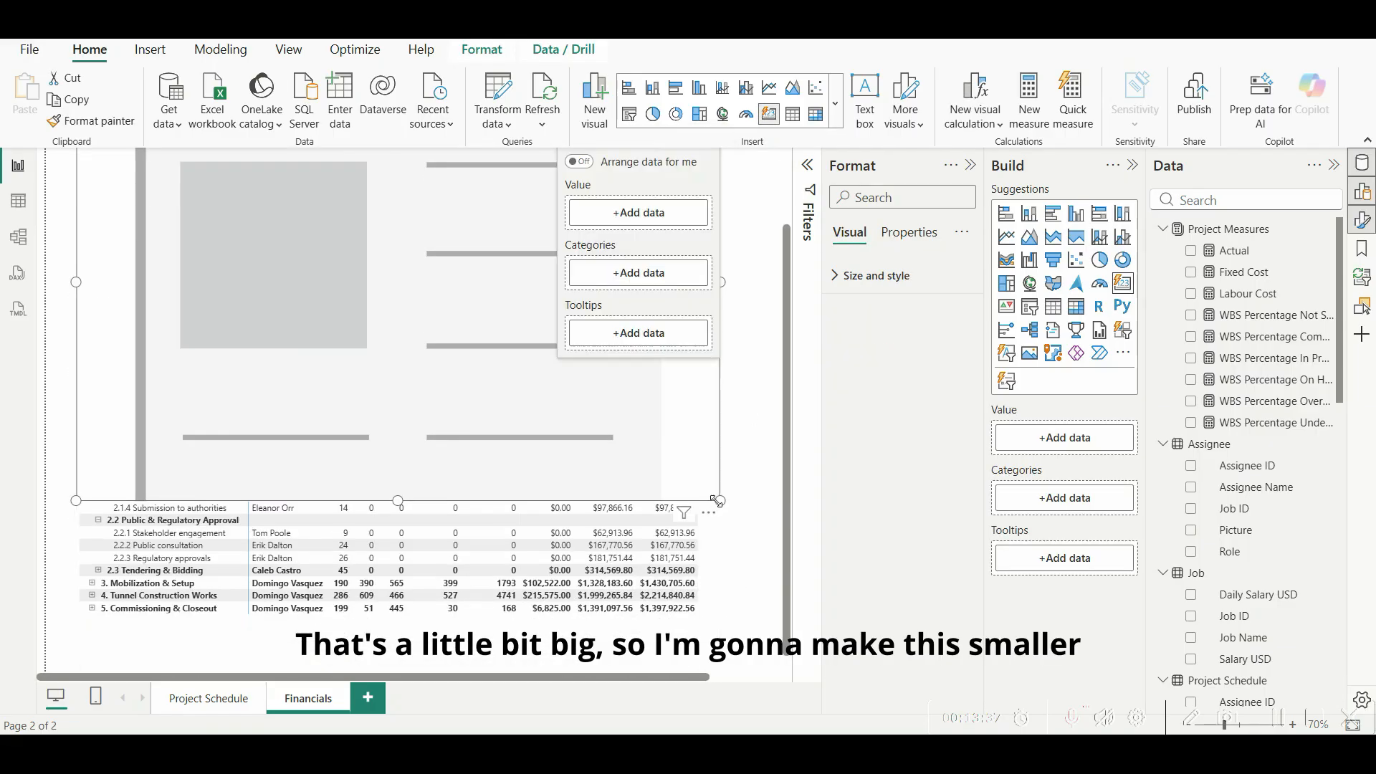
pyautogui.moveTo(720, 500); pyautogui.dragTo(702, 274)
pyautogui.click(741, 291)
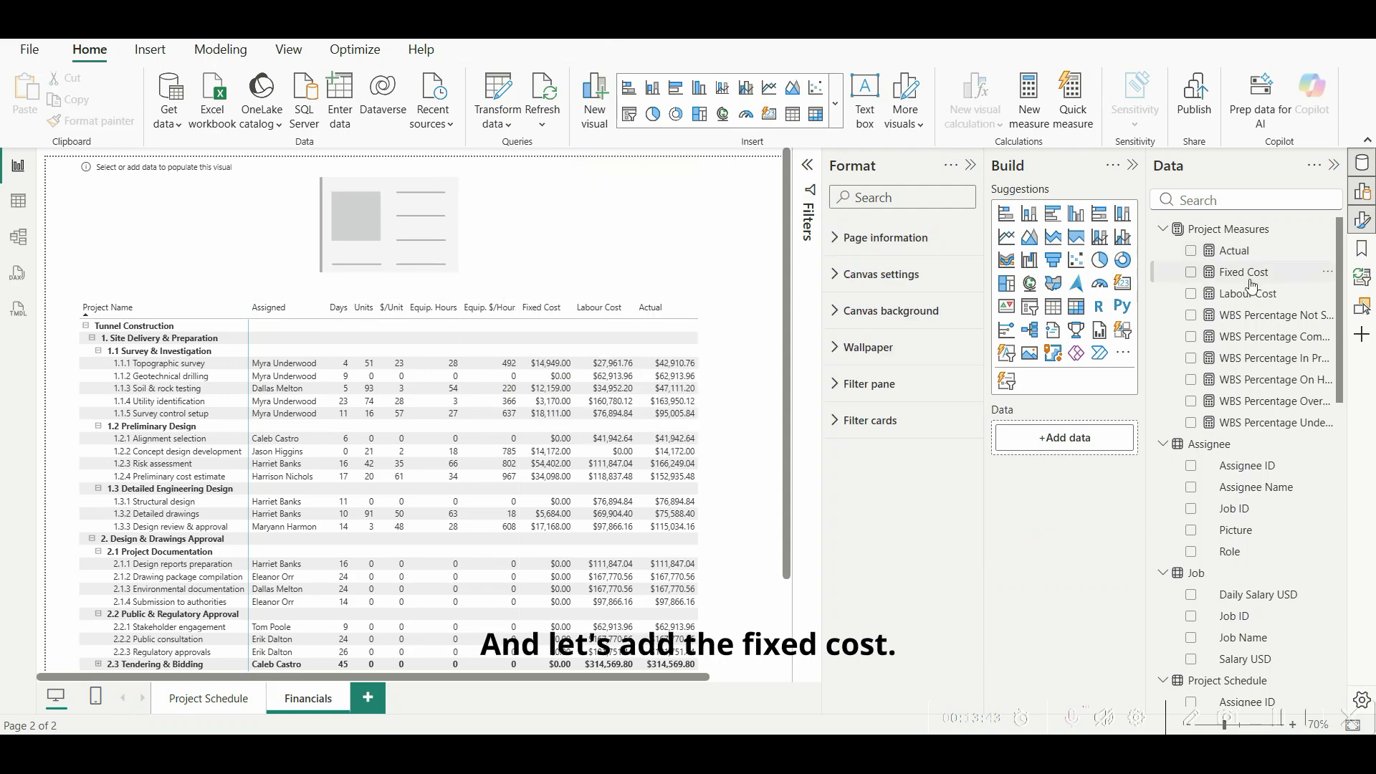
# Step: Add the Fixed Cost, Labour Cost and Actual measures to the card visual as values
pyautogui.moveTo(1259, 281); pyautogui.dragTo(207, 254)
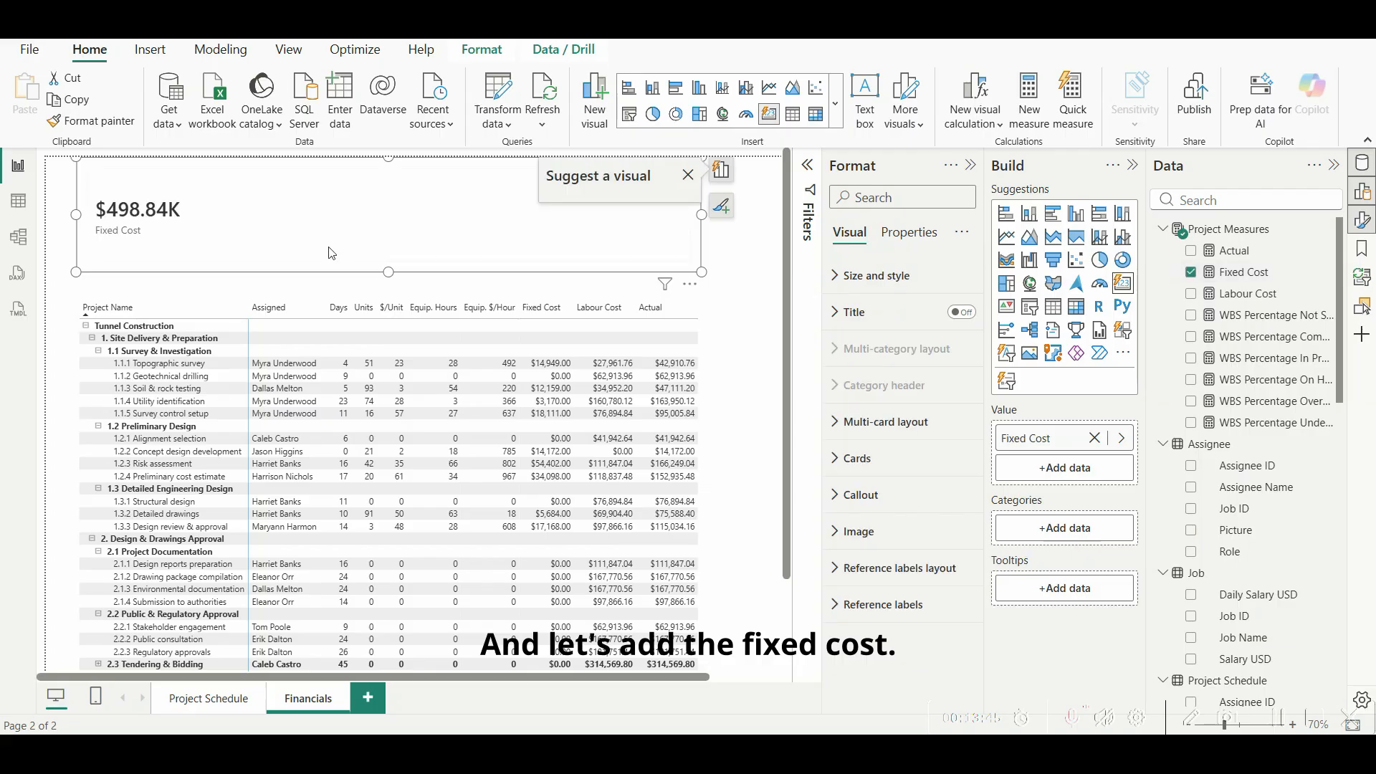
pyautogui.moveTo(1250, 294); pyautogui.dragTo(459, 230)
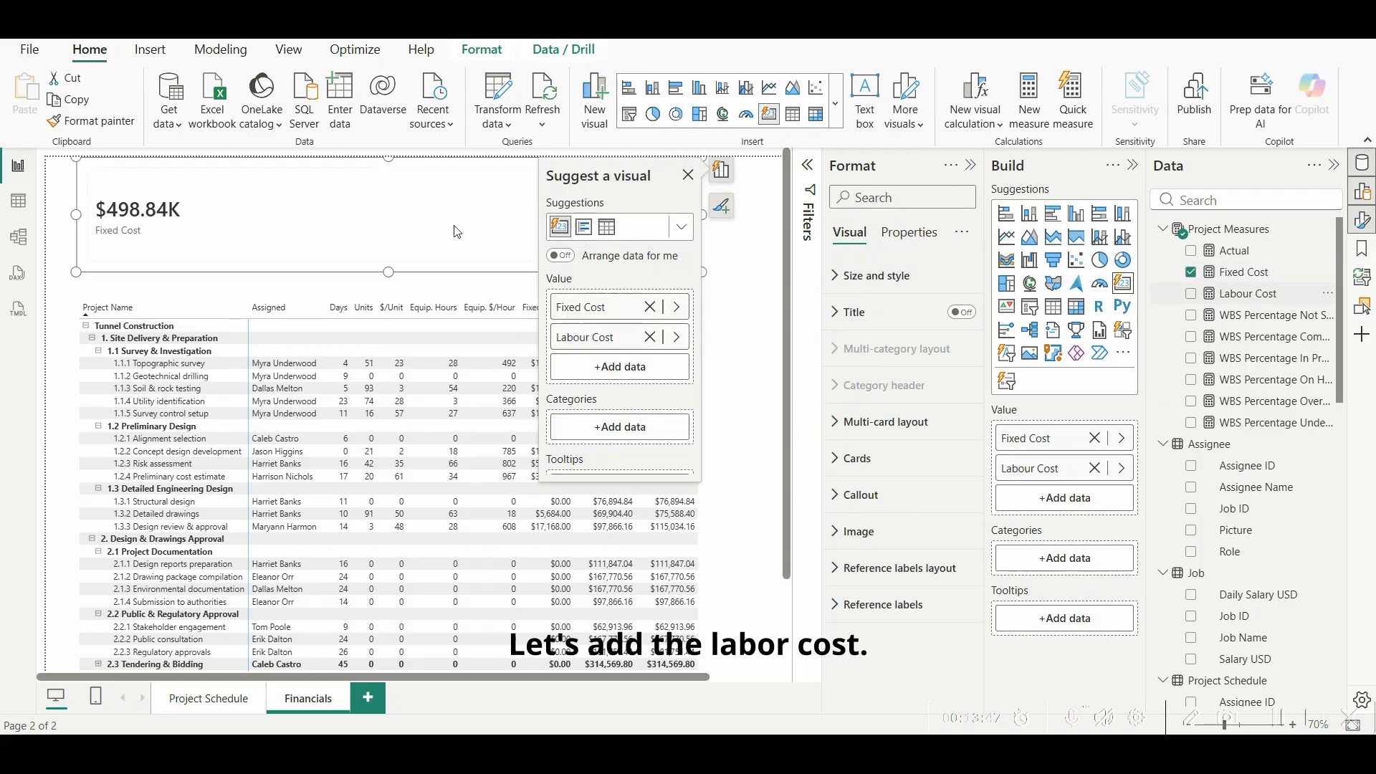
pyautogui.moveTo(1234, 250); pyautogui.dragTo(518, 217)
pyautogui.click(686, 177)
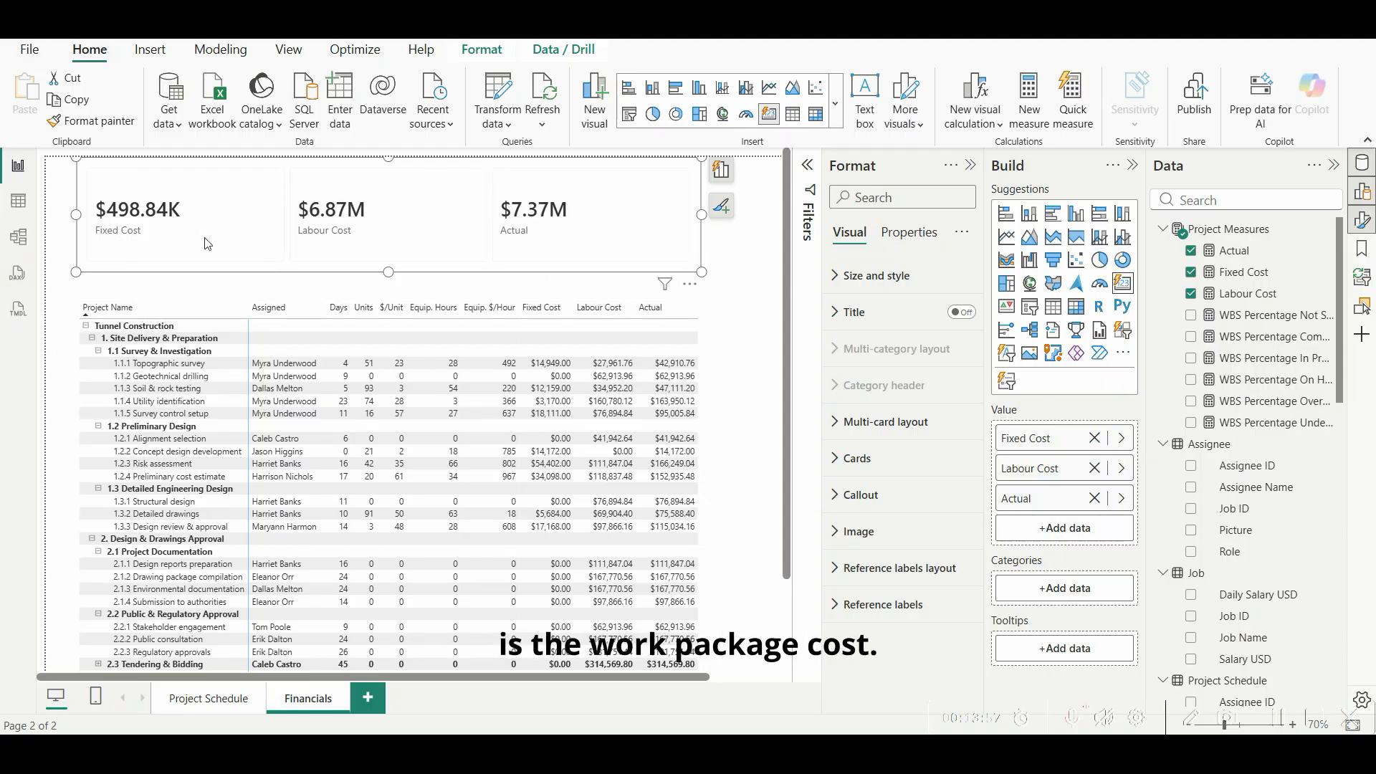
# Step: Rename the card's Fixed Cost value as Work Packages Cost
pyautogui.doubleClick(1032, 435)
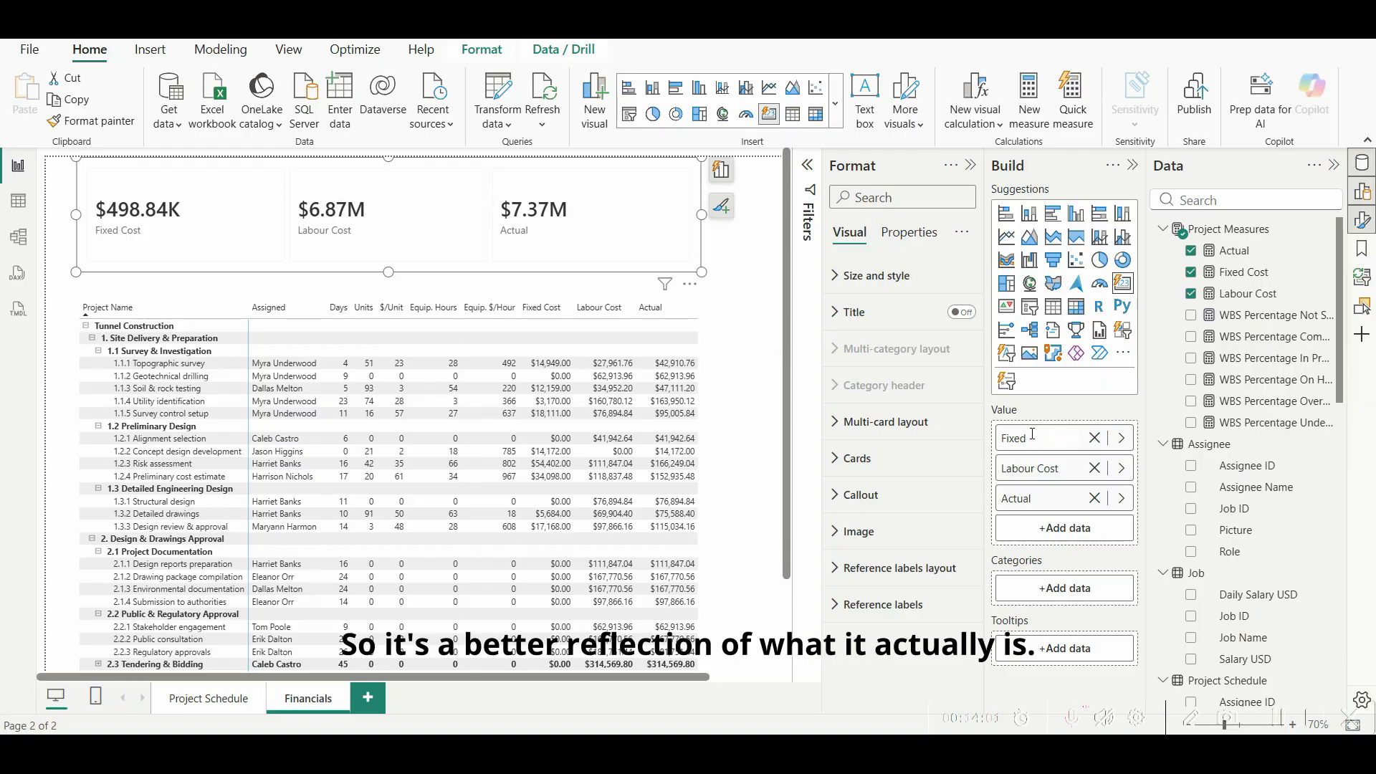
pyautogui.write('Work Pa')
pyautogui.write('ckages Cost')
pyautogui.press('Return')
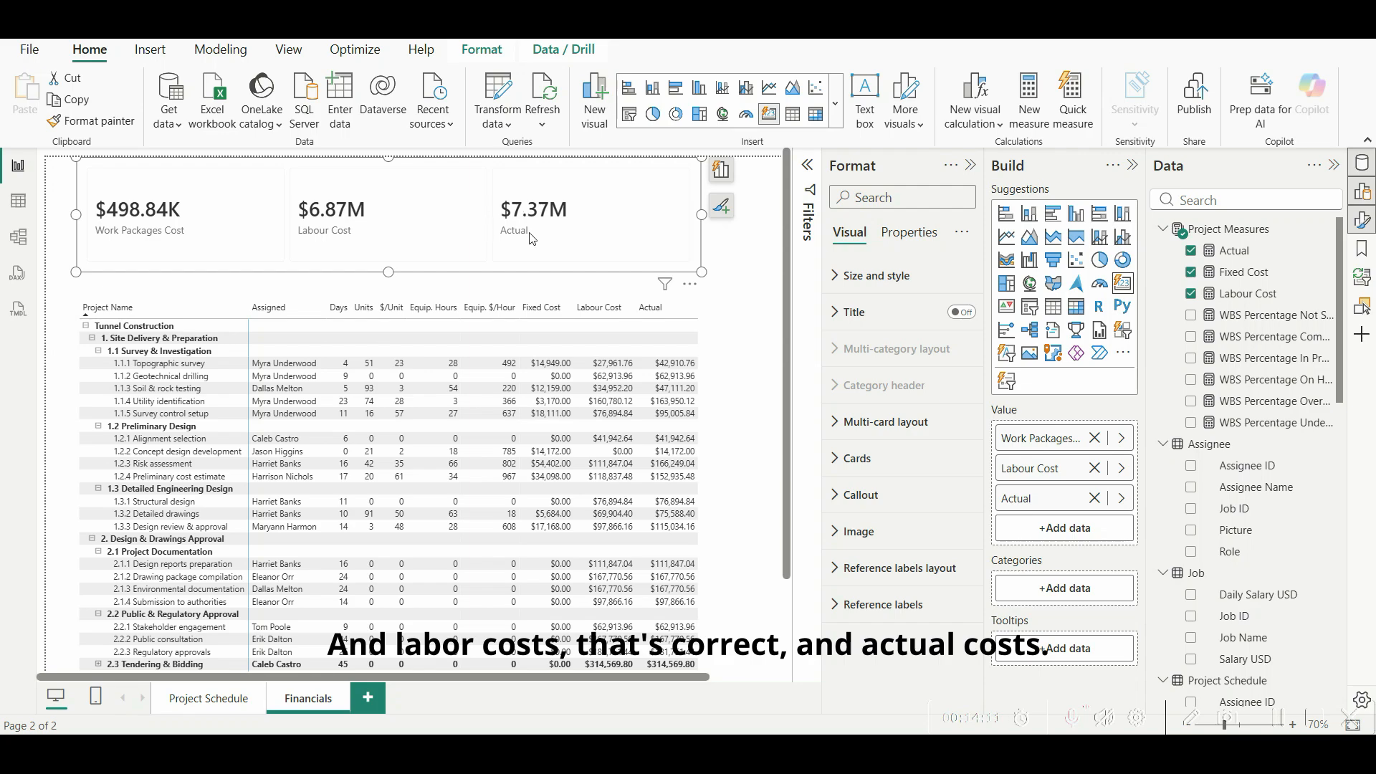
pyautogui.click(1009, 499)
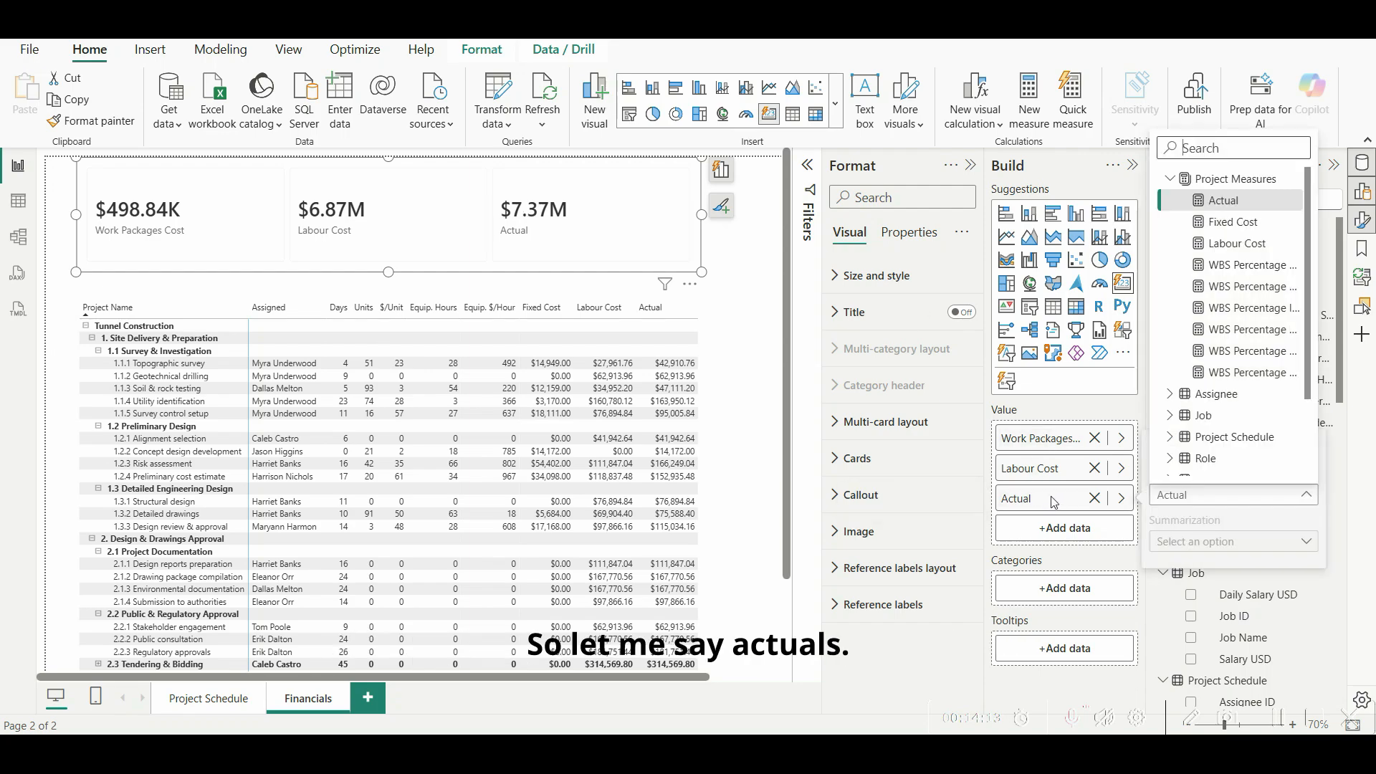
pyautogui.doubleClick(1032, 499)
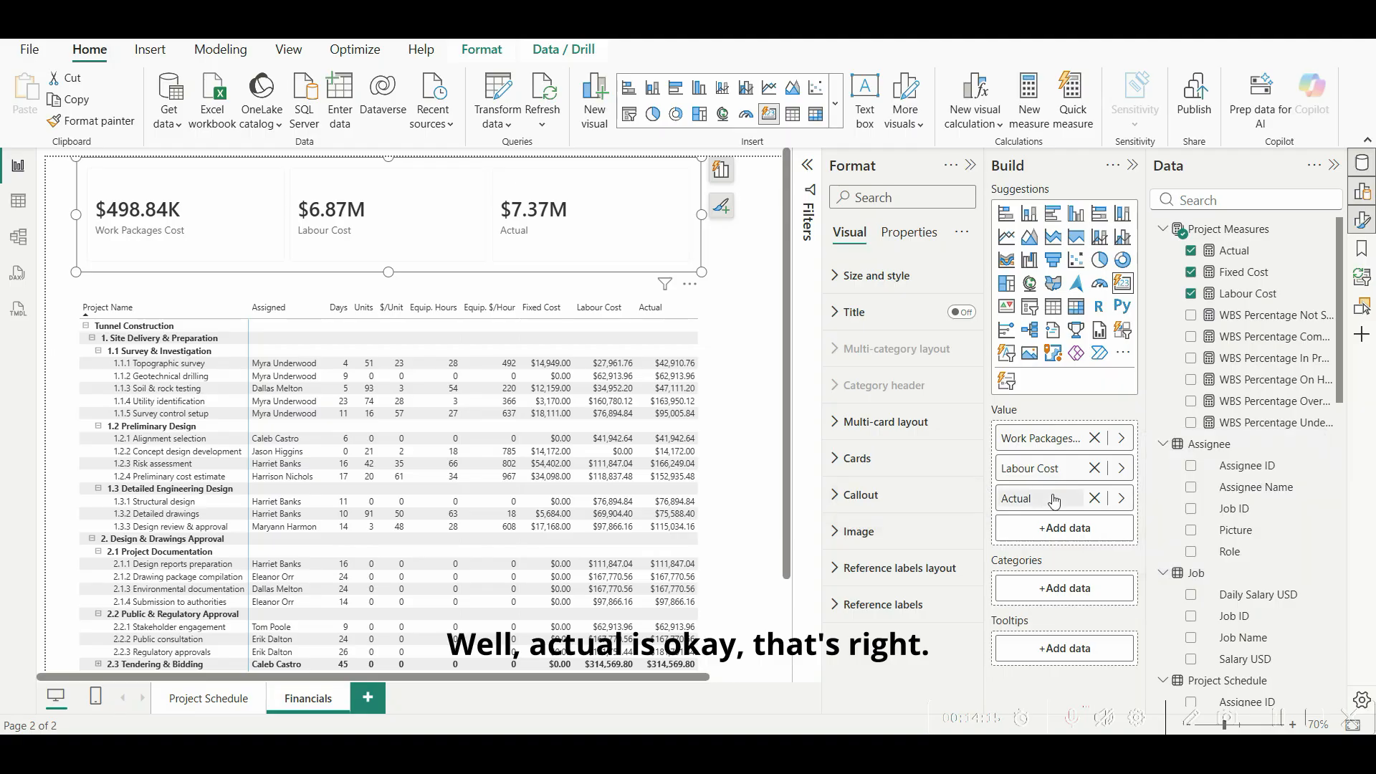
pyautogui.click(743, 374)
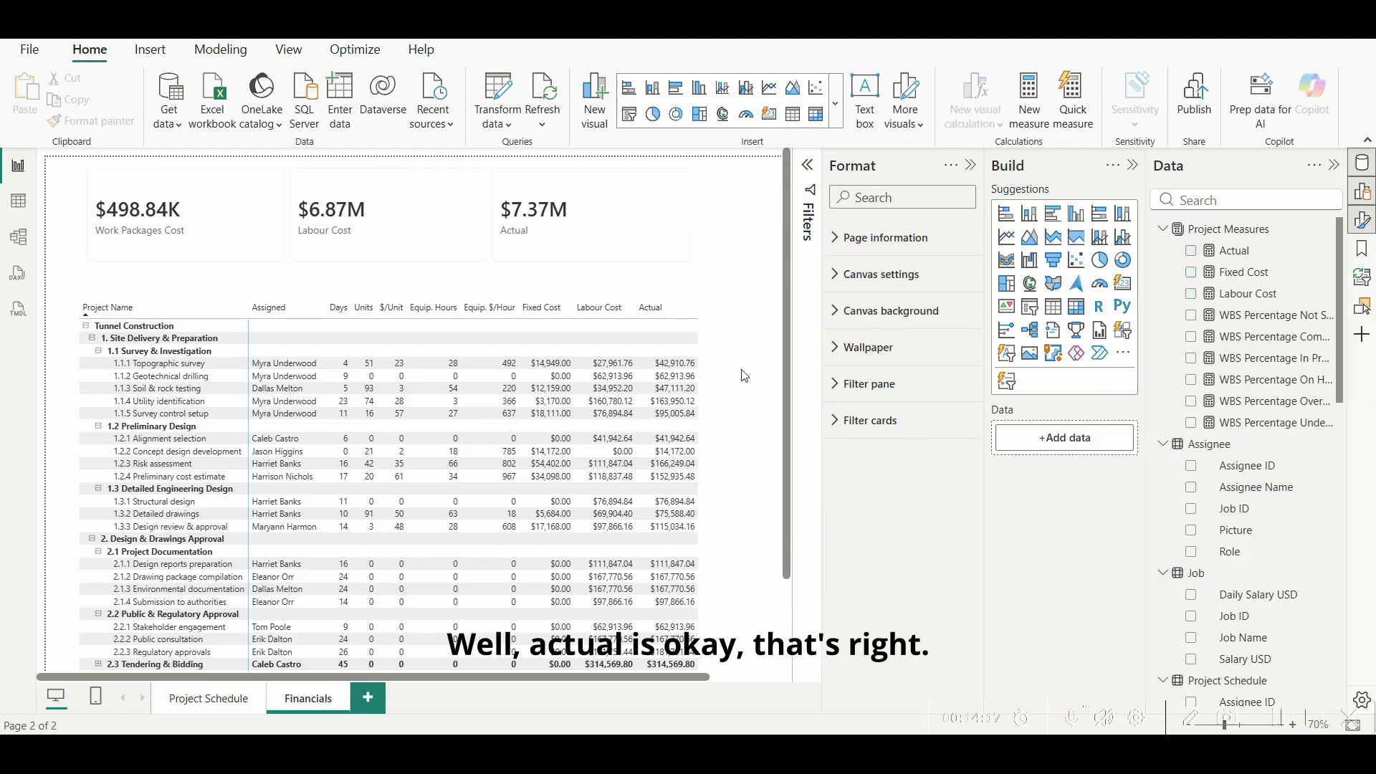
# Step: Set the callout label position to Top for all cards in the card visual above the matrix
pyautogui.click(399, 222)
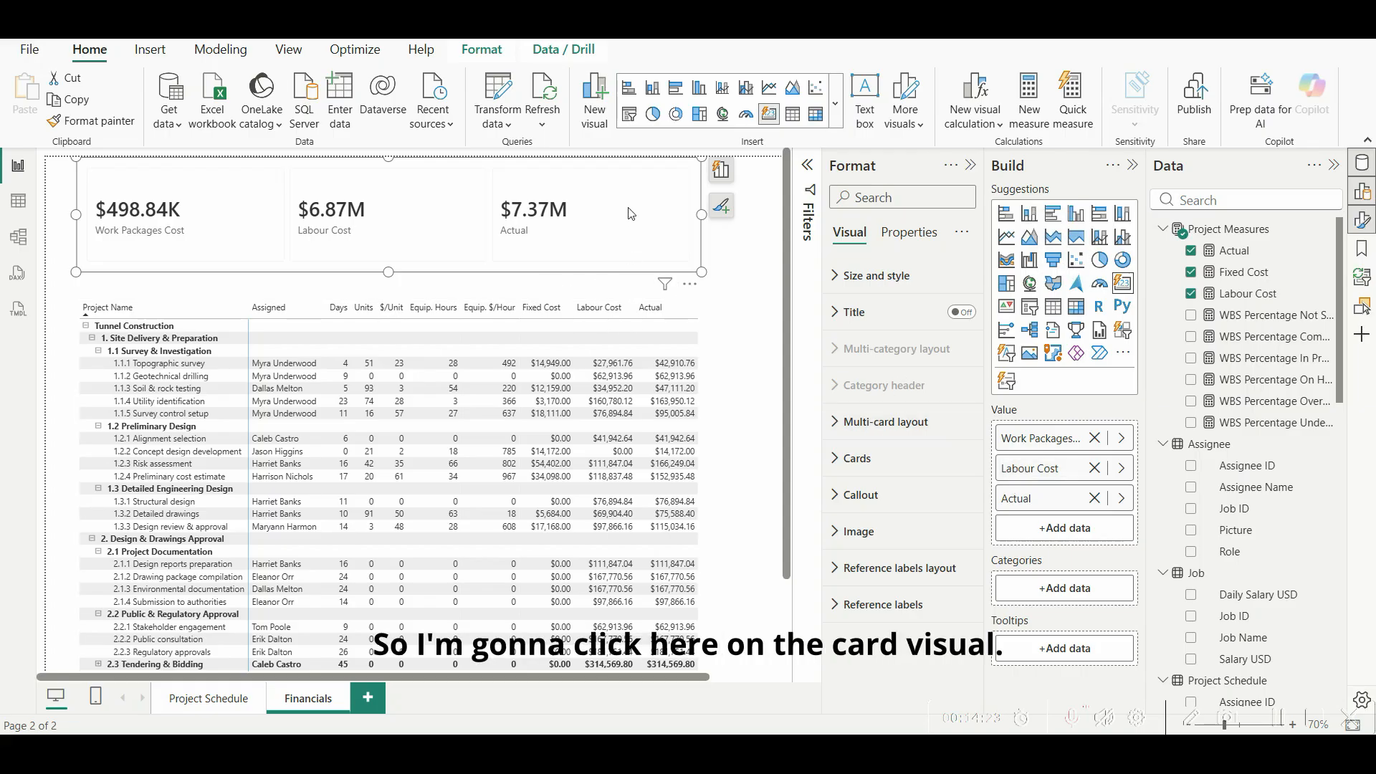
pyautogui.click(840, 508)
pyautogui.scroll(-5, 889, 494)
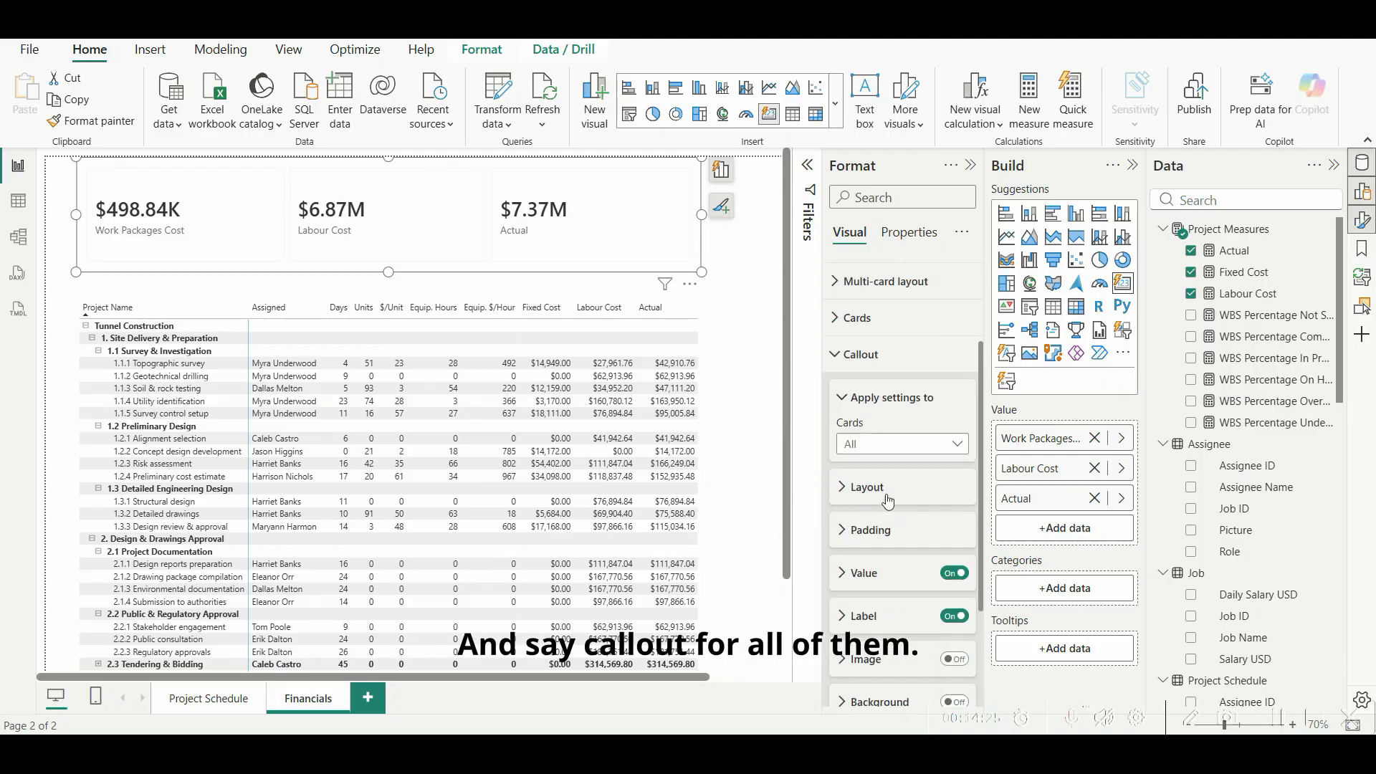
pyautogui.scroll(-1, 889, 479)
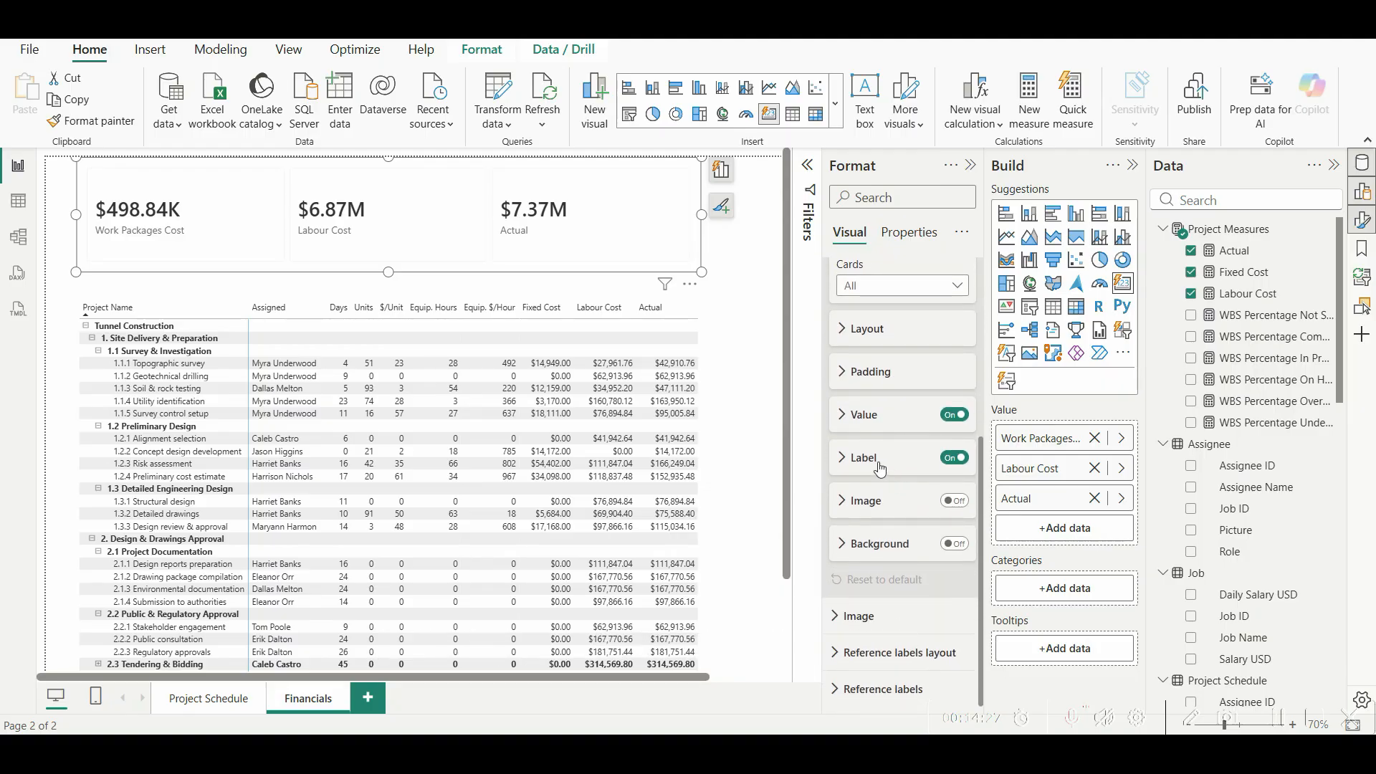
pyautogui.click(846, 459)
pyautogui.scroll(-4, 899, 494)
pyautogui.click(904, 500)
pyautogui.click(874, 541)
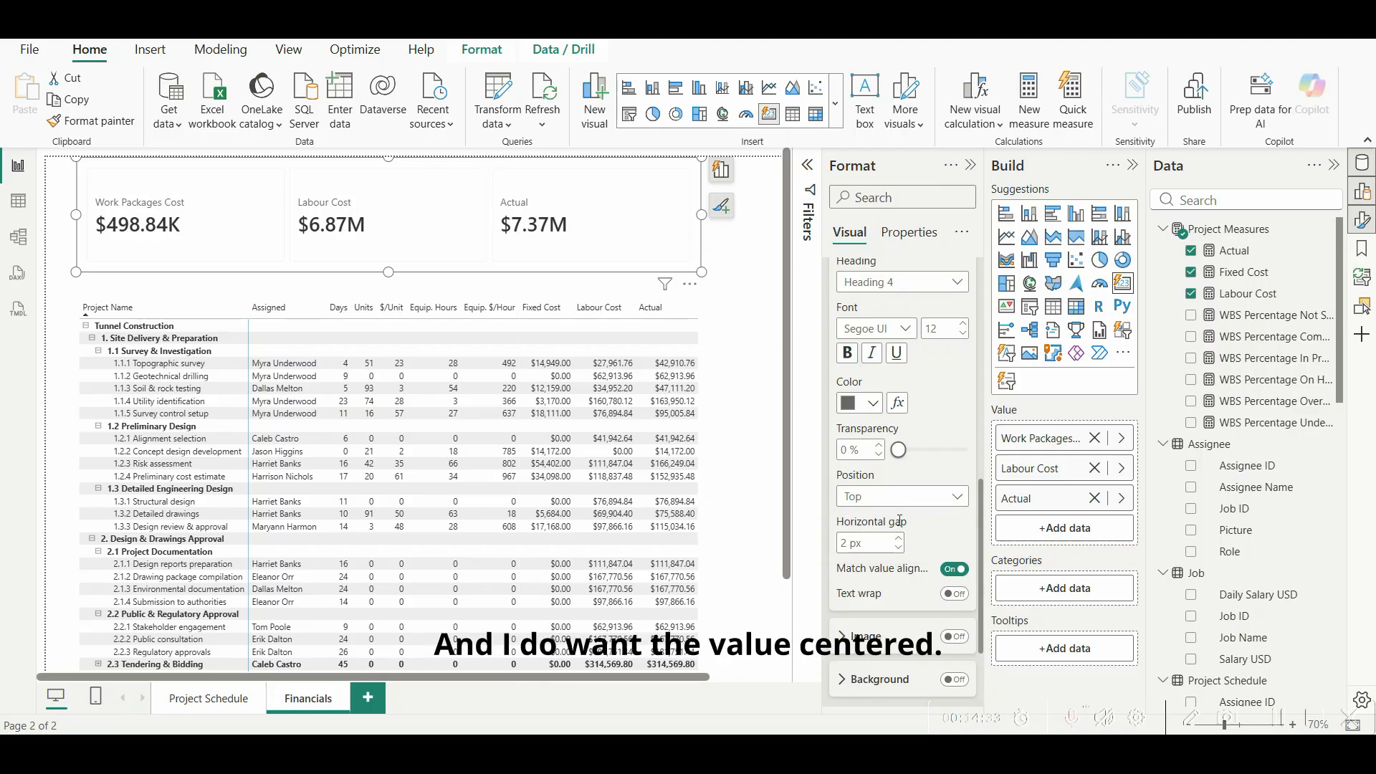
# Step: Center the callout values horizontally, with the callout settings applied to all cards
pyautogui.scroll(5, 900, 513)
pyautogui.click(845, 374)
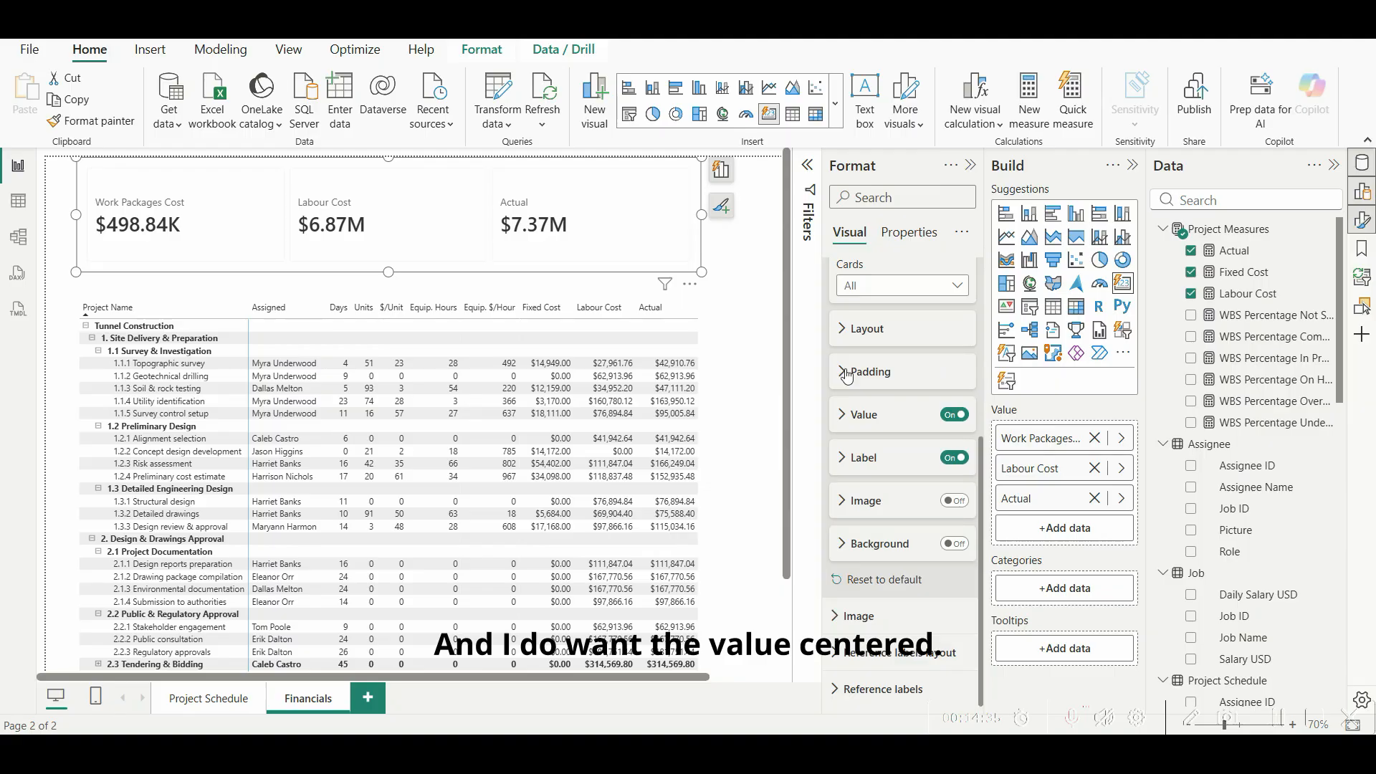
pyautogui.scroll(3, 853, 373)
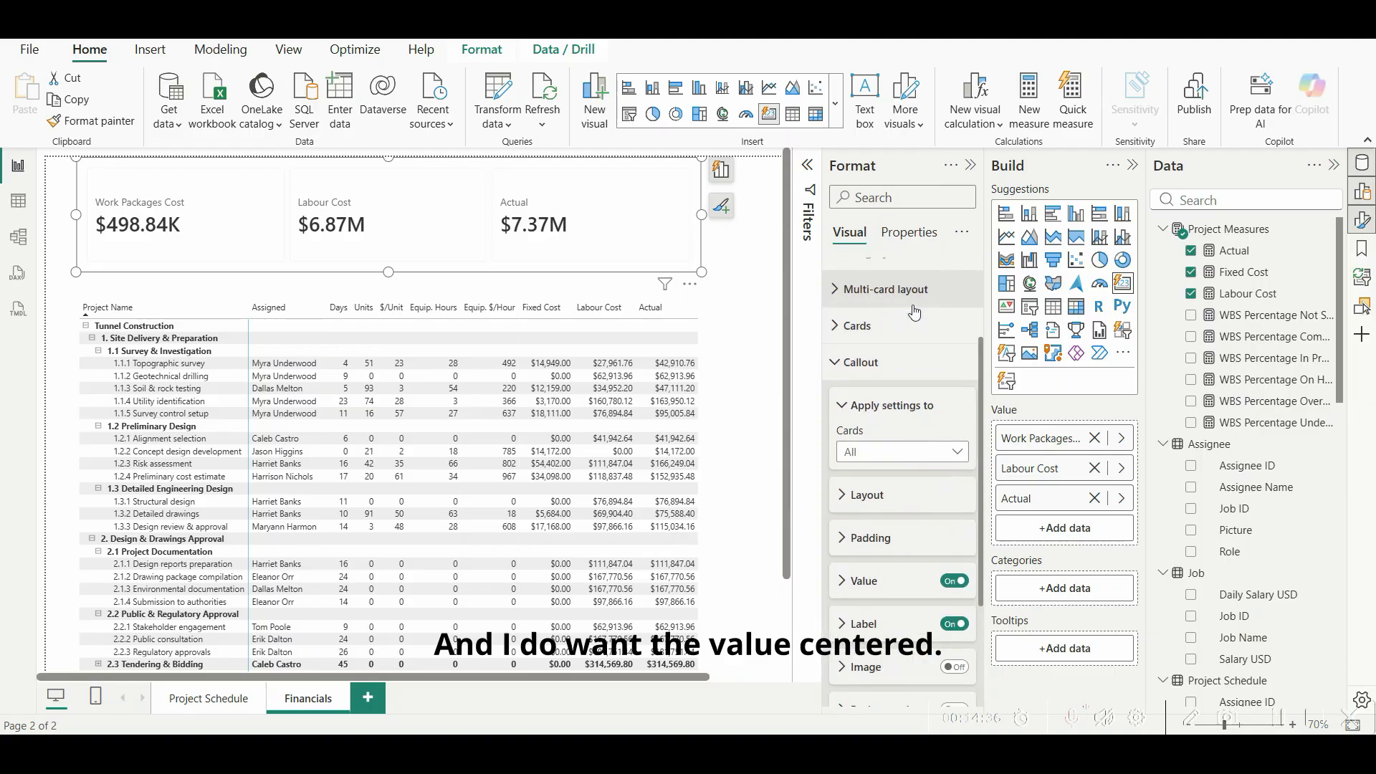
pyautogui.click(852, 374)
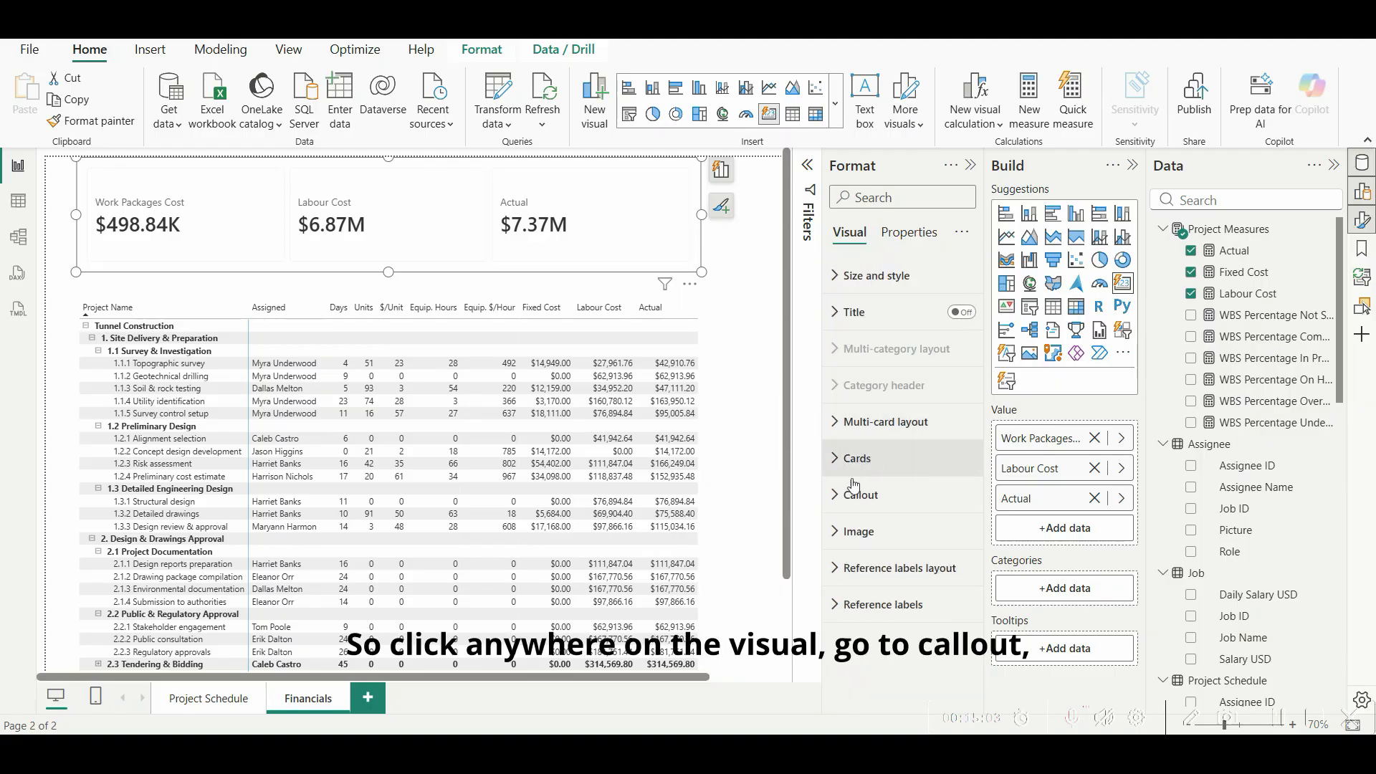
pyautogui.click(837, 493)
pyautogui.scroll(-3, 902, 502)
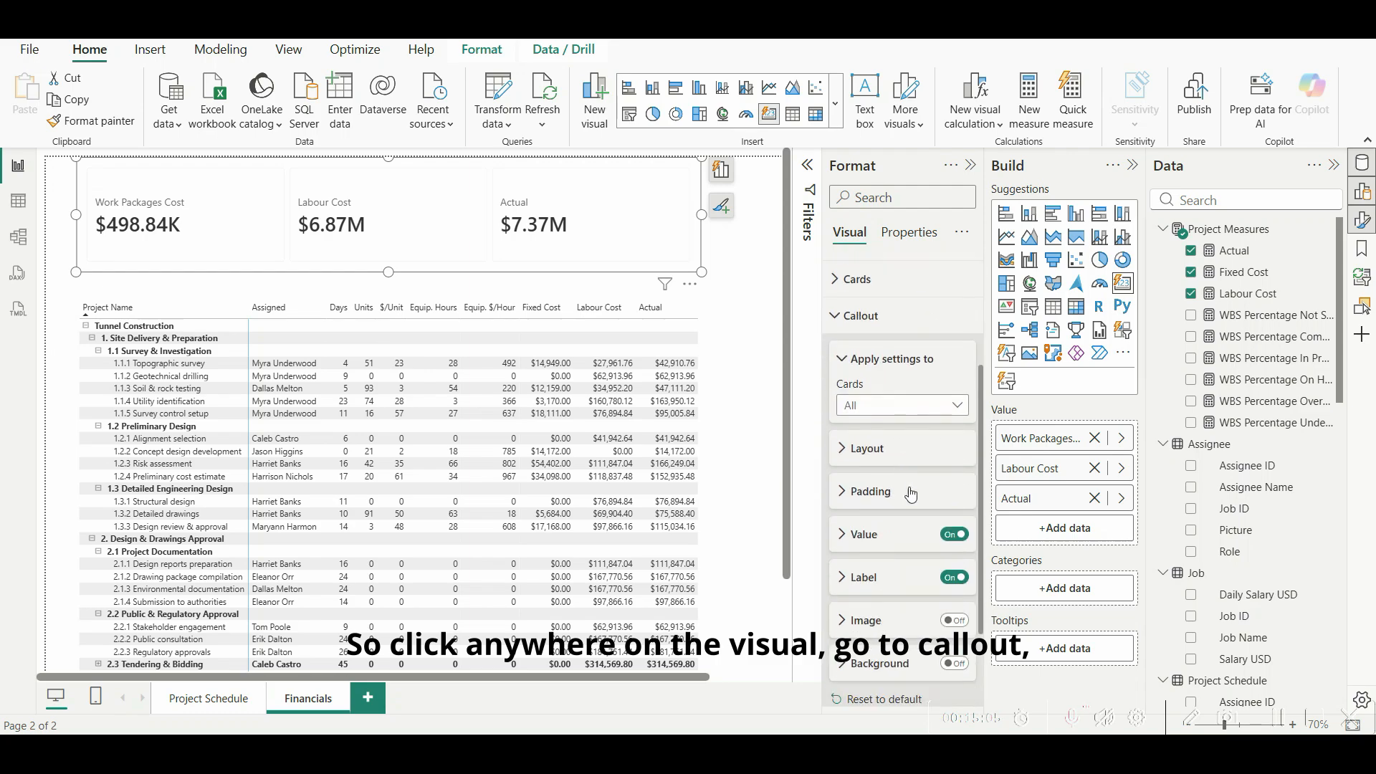
pyautogui.click(897, 406)
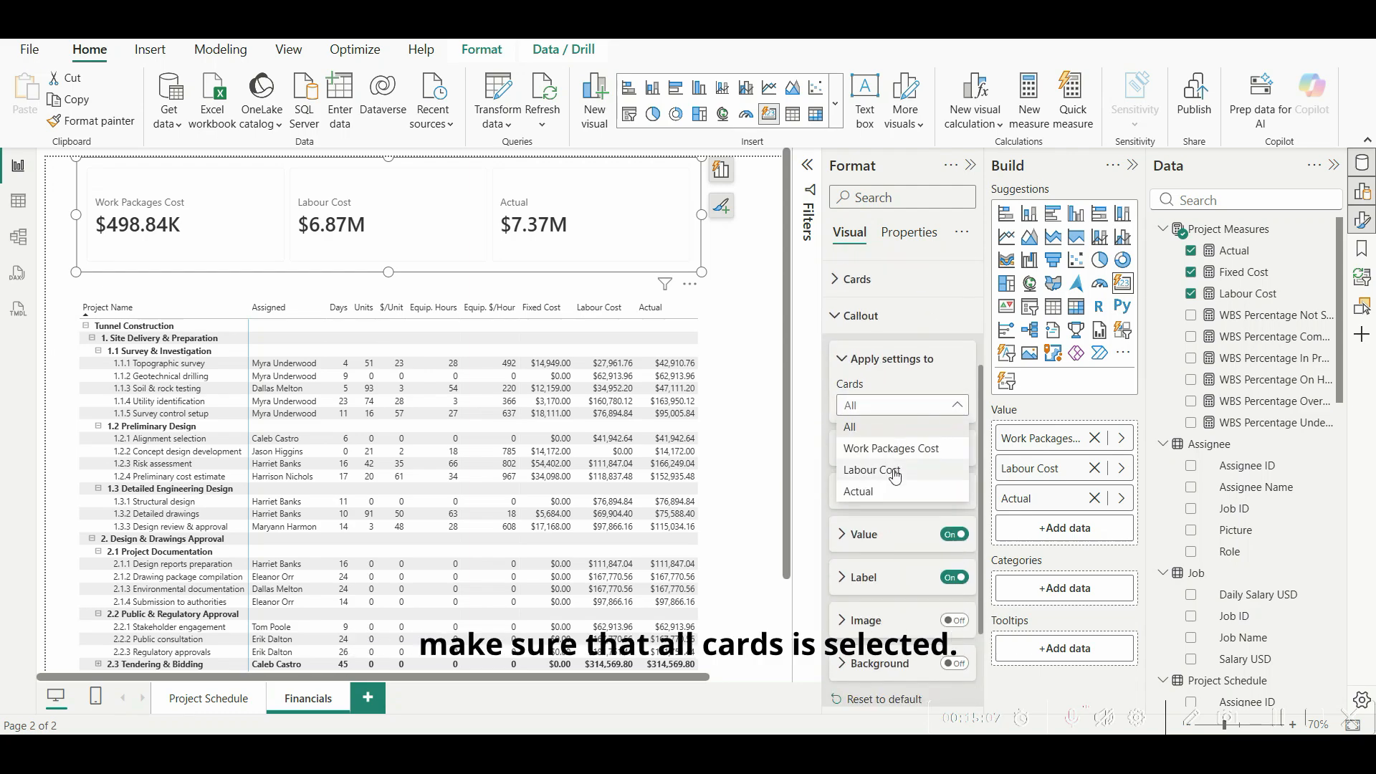
pyautogui.click(937, 425)
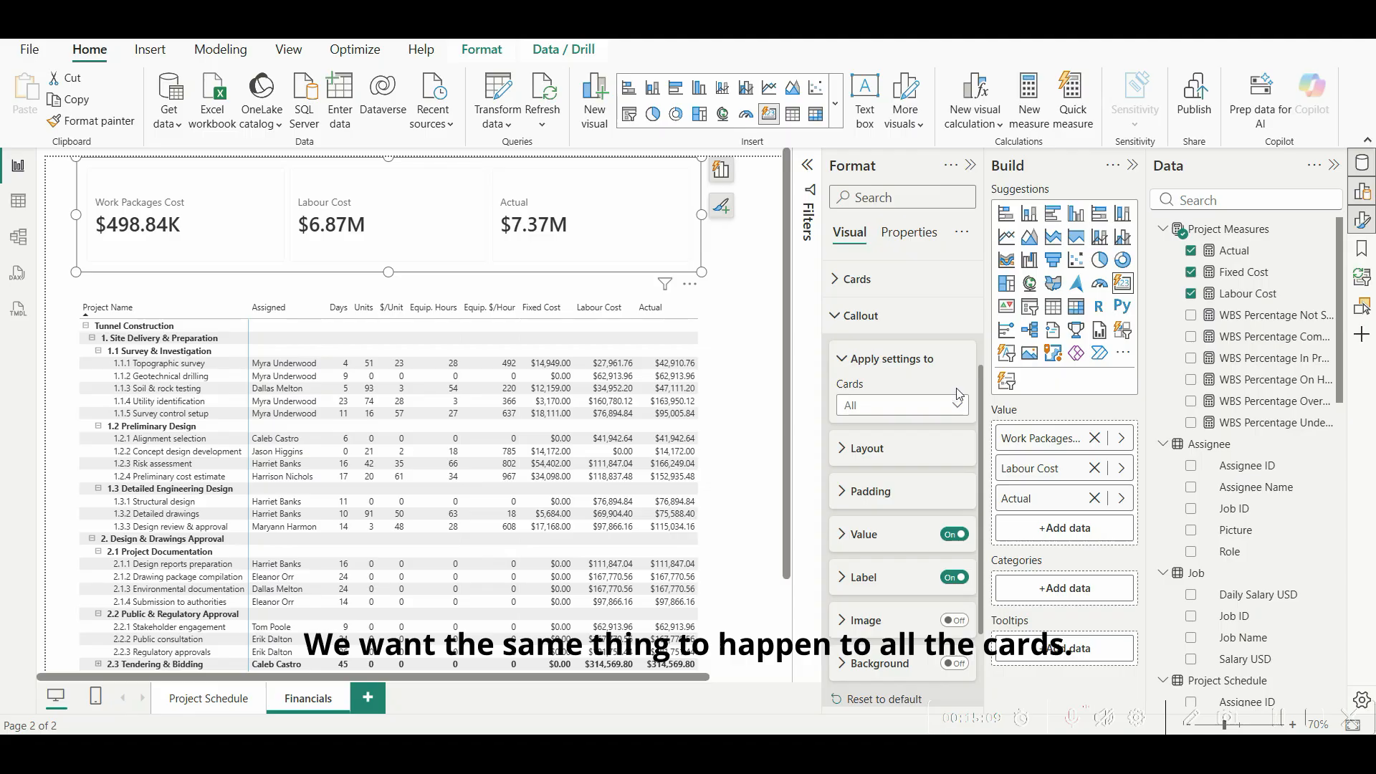
pyautogui.click(841, 549)
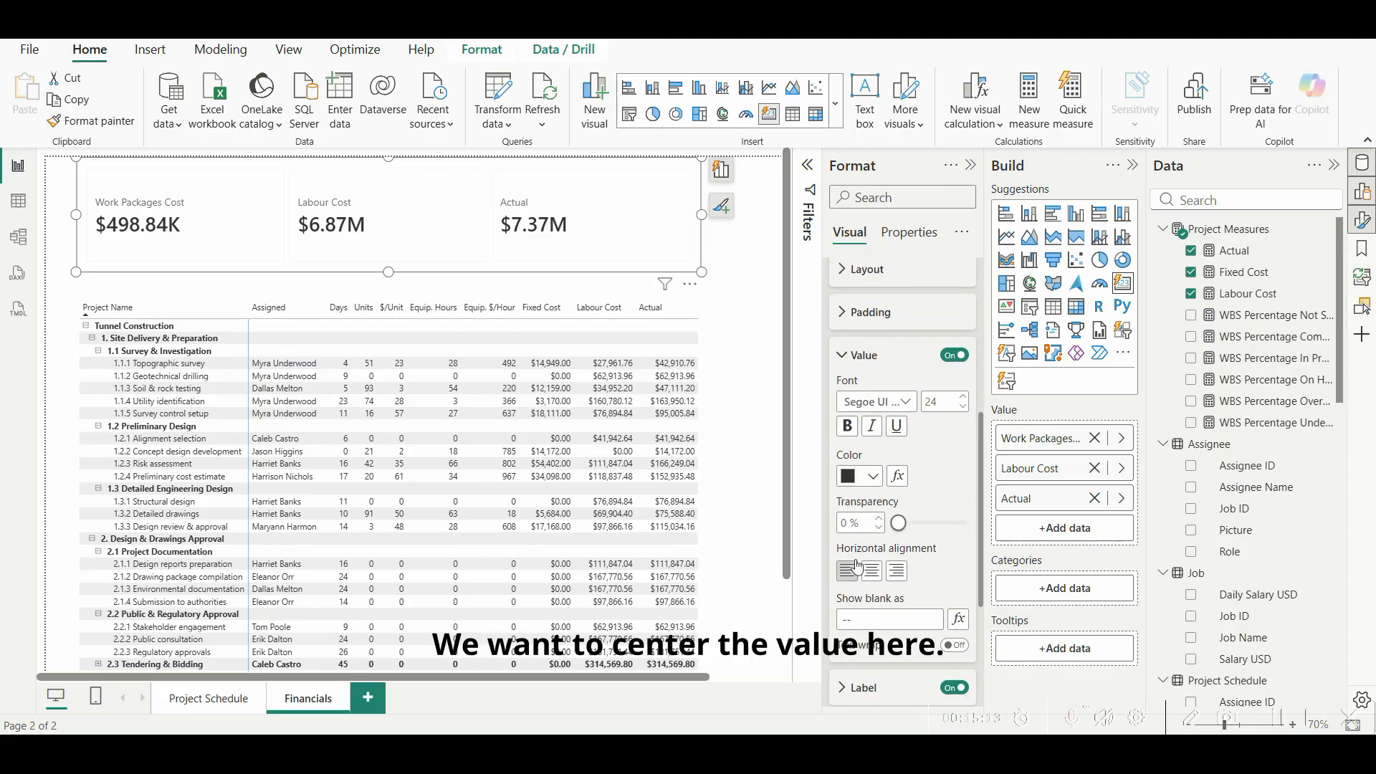
pyautogui.click(864, 569)
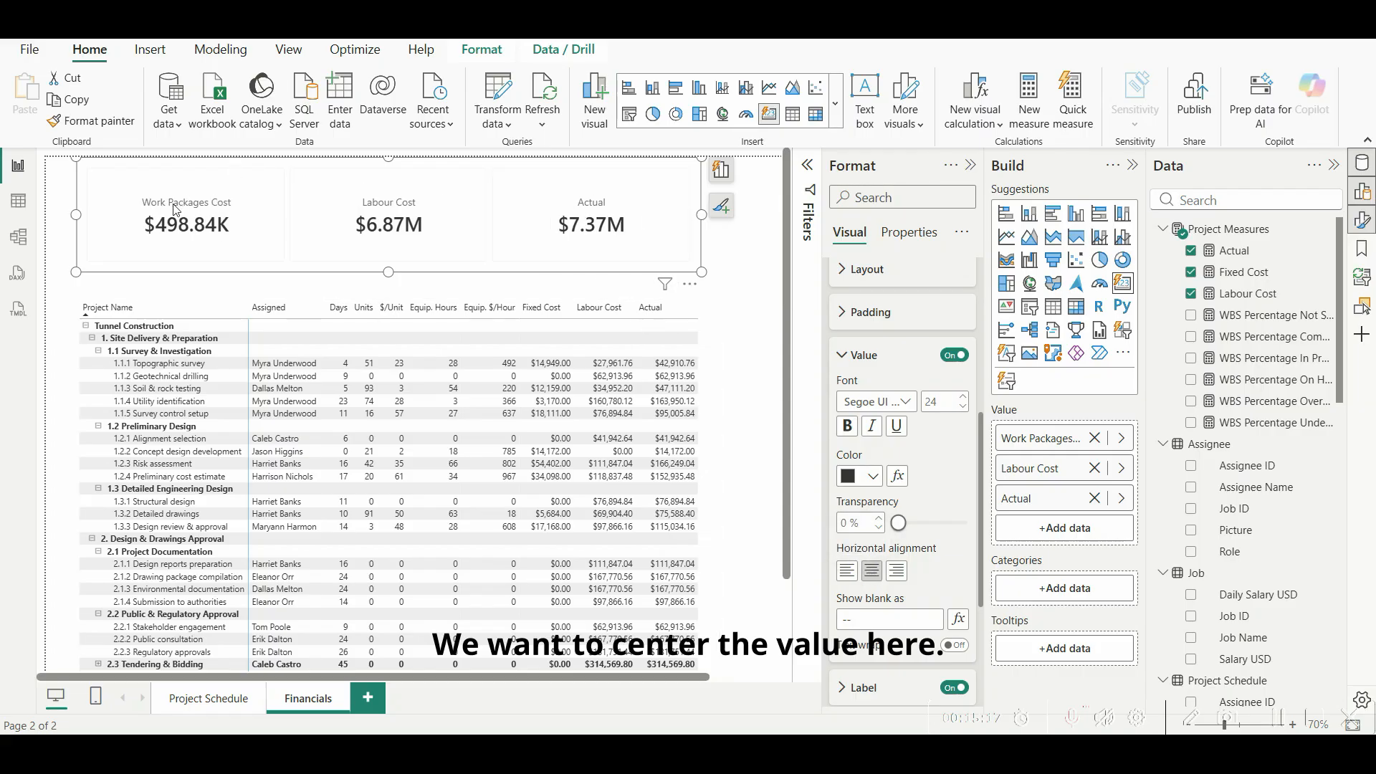
pyautogui.click(842, 356)
pyautogui.click(843, 459)
# Step: Set the Financials page's canvas height to 1400 px
pyautogui.scroll(-3, 849, 473)
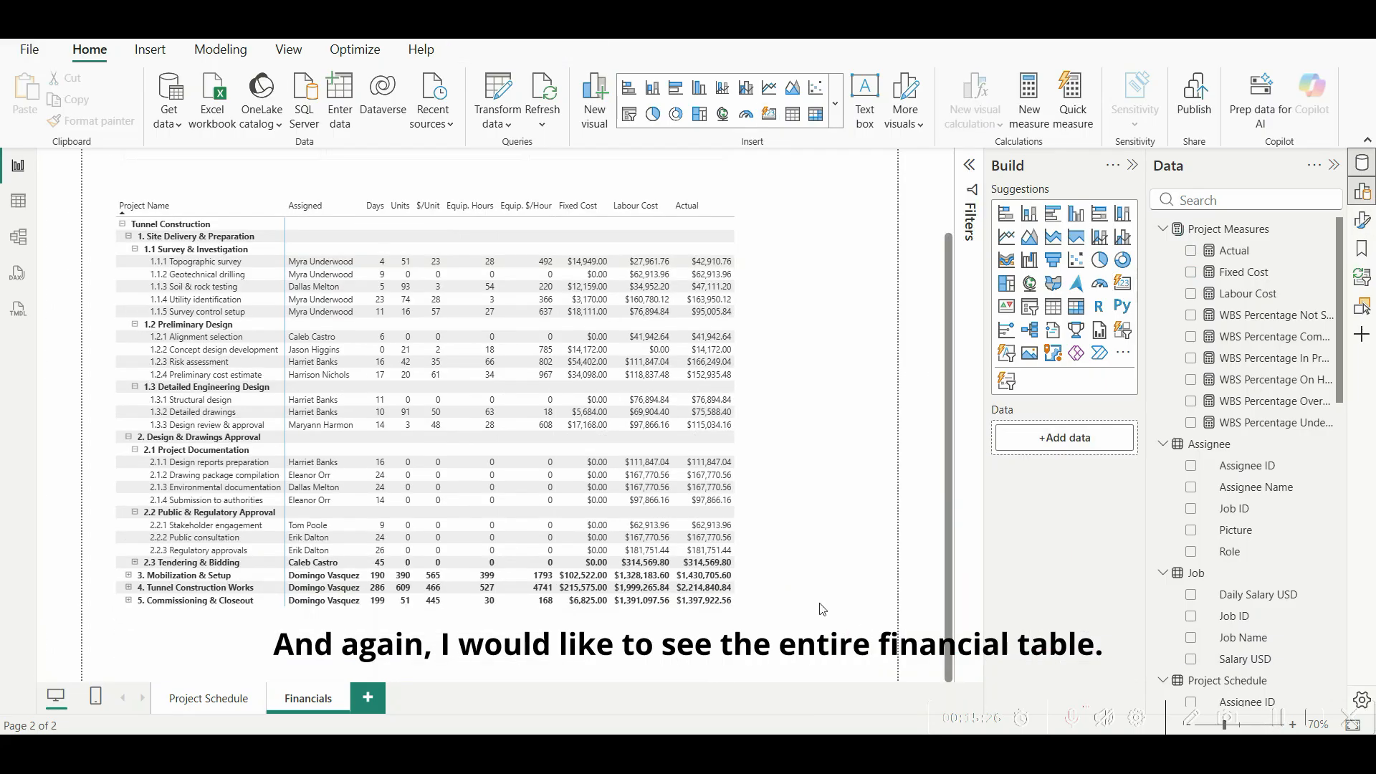
pyautogui.scroll(2, 823, 609)
pyautogui.scroll(-2, 822, 609)
pyautogui.click(750, 267)
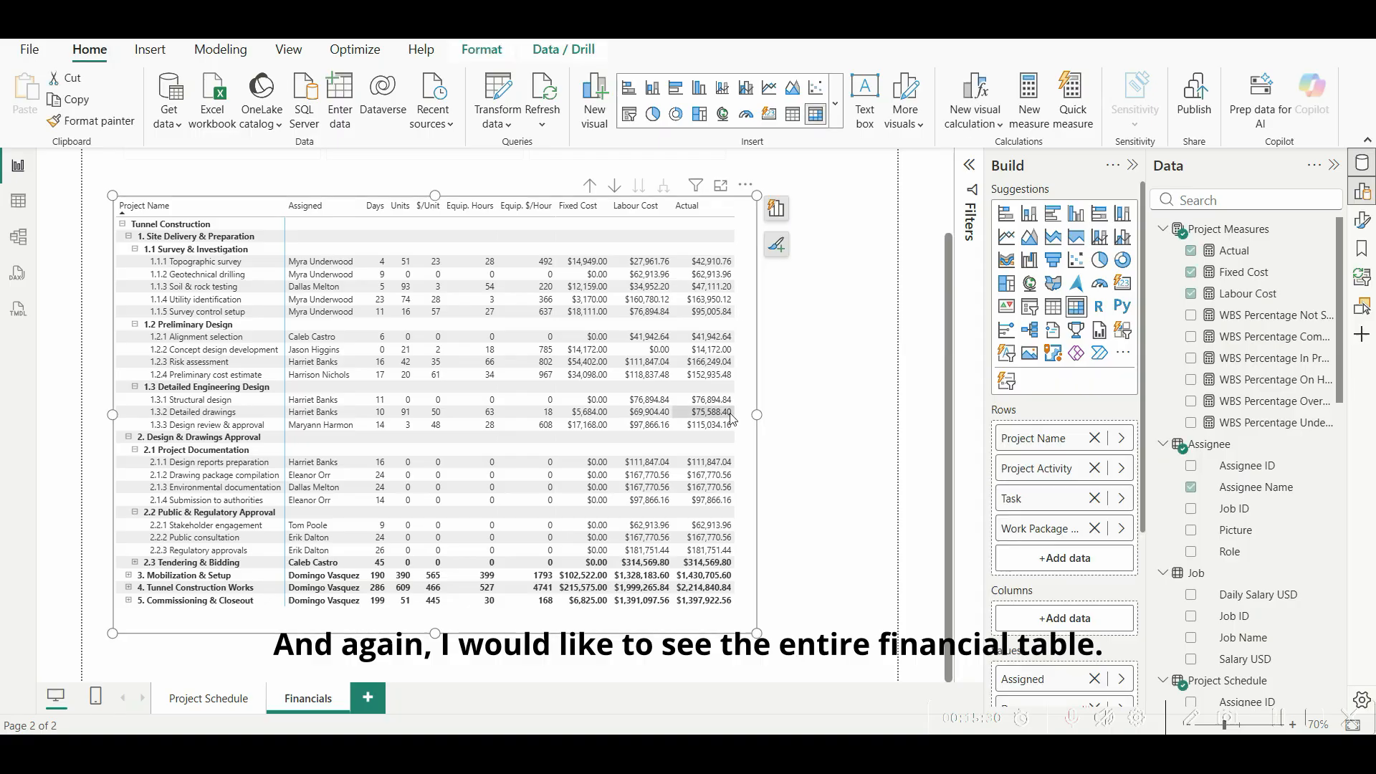
pyautogui.click(806, 396)
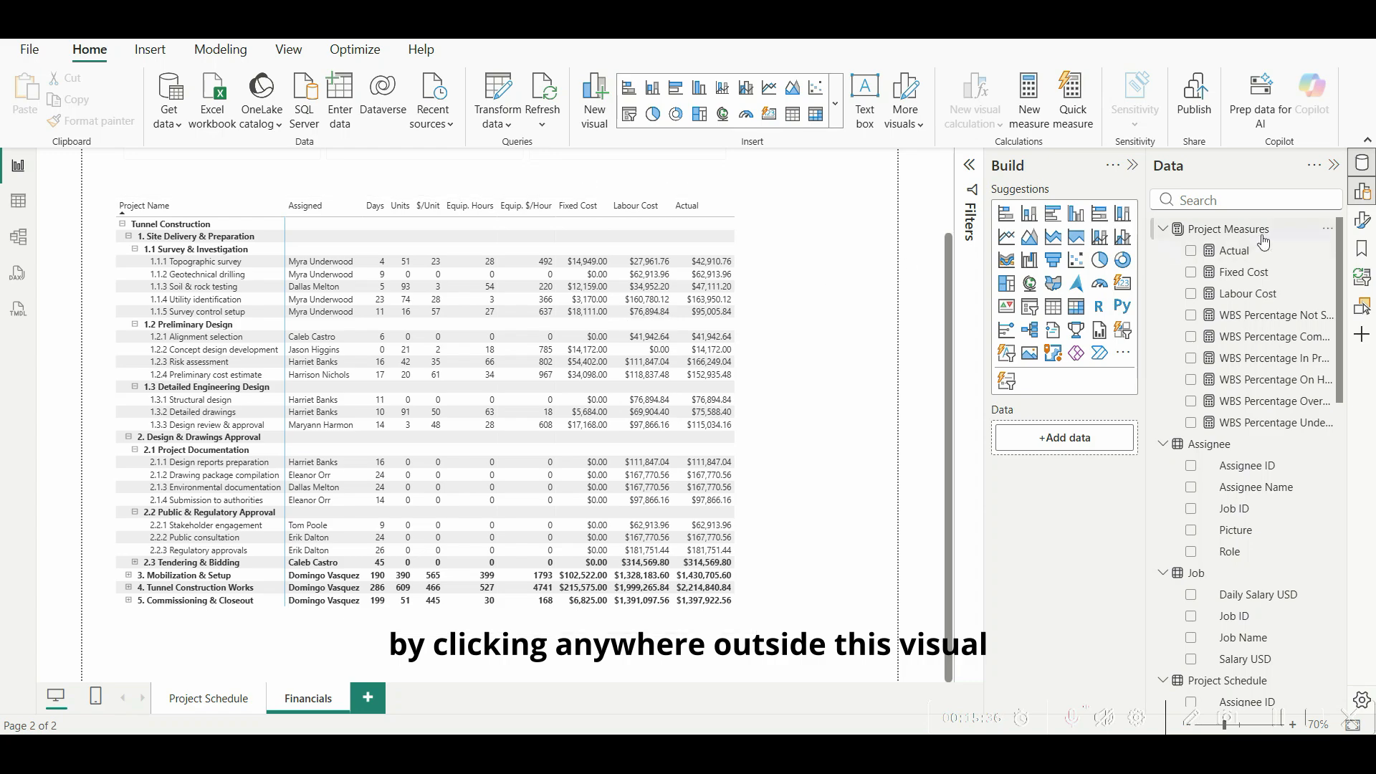
pyautogui.click(1362, 222)
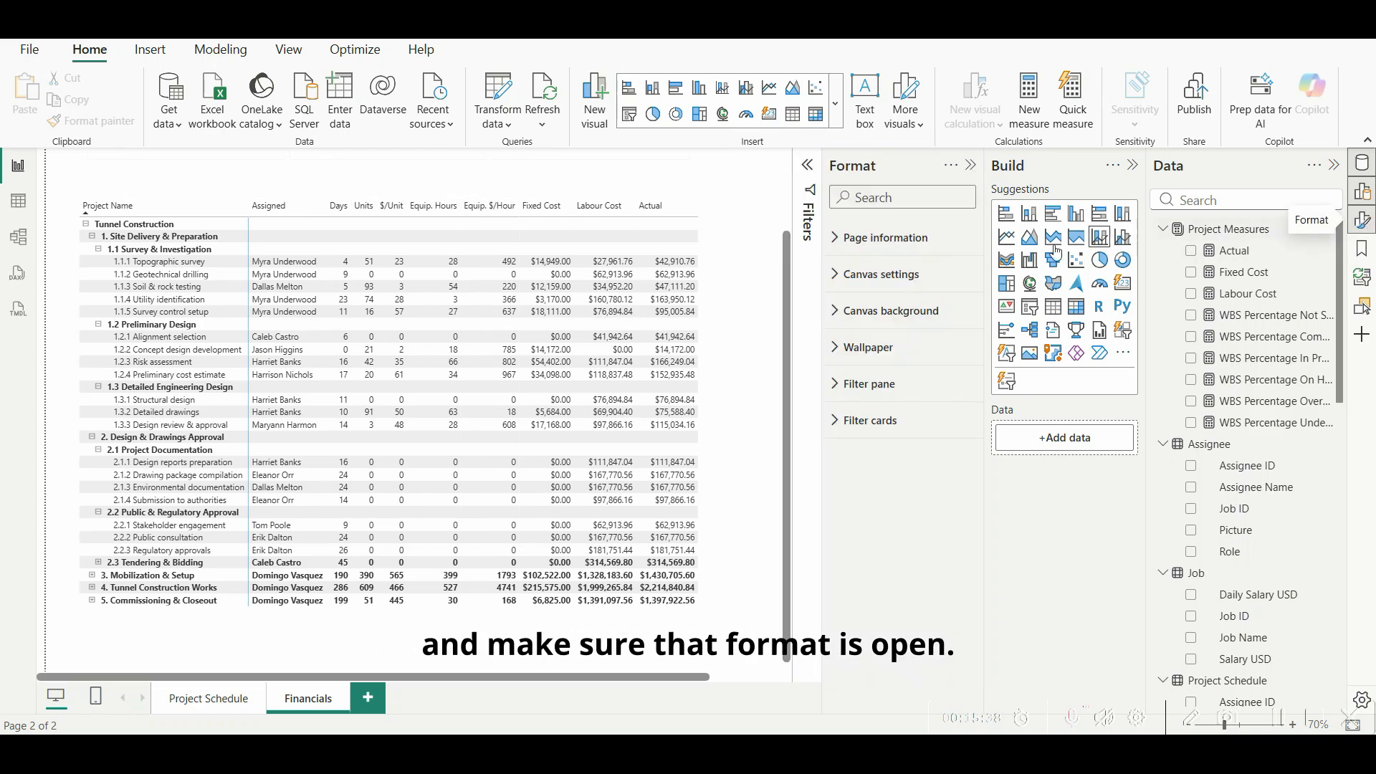
pyautogui.click(838, 276)
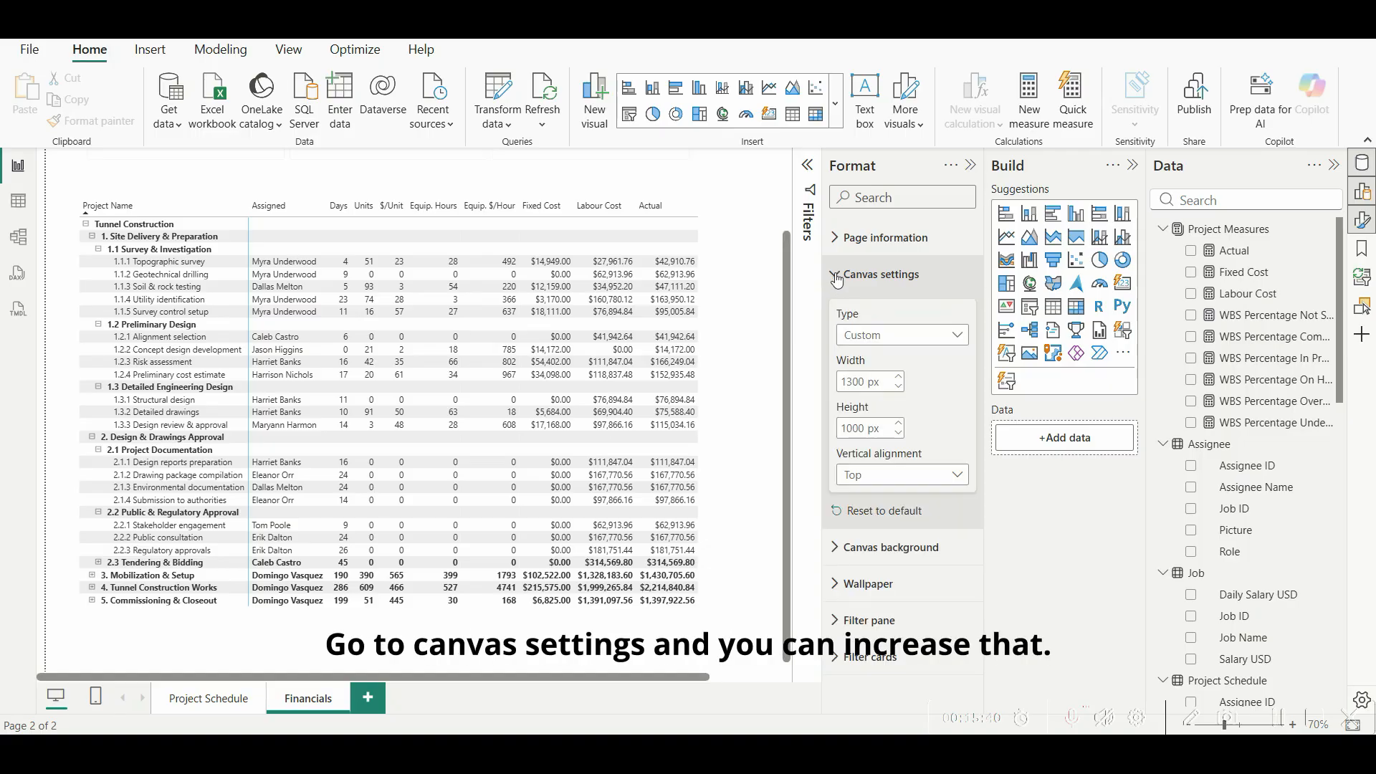
pyautogui.click(861, 428)
pyautogui.press('BackSpace')
pyautogui.press('BackSpace')
pyautogui.press('BackSpace')
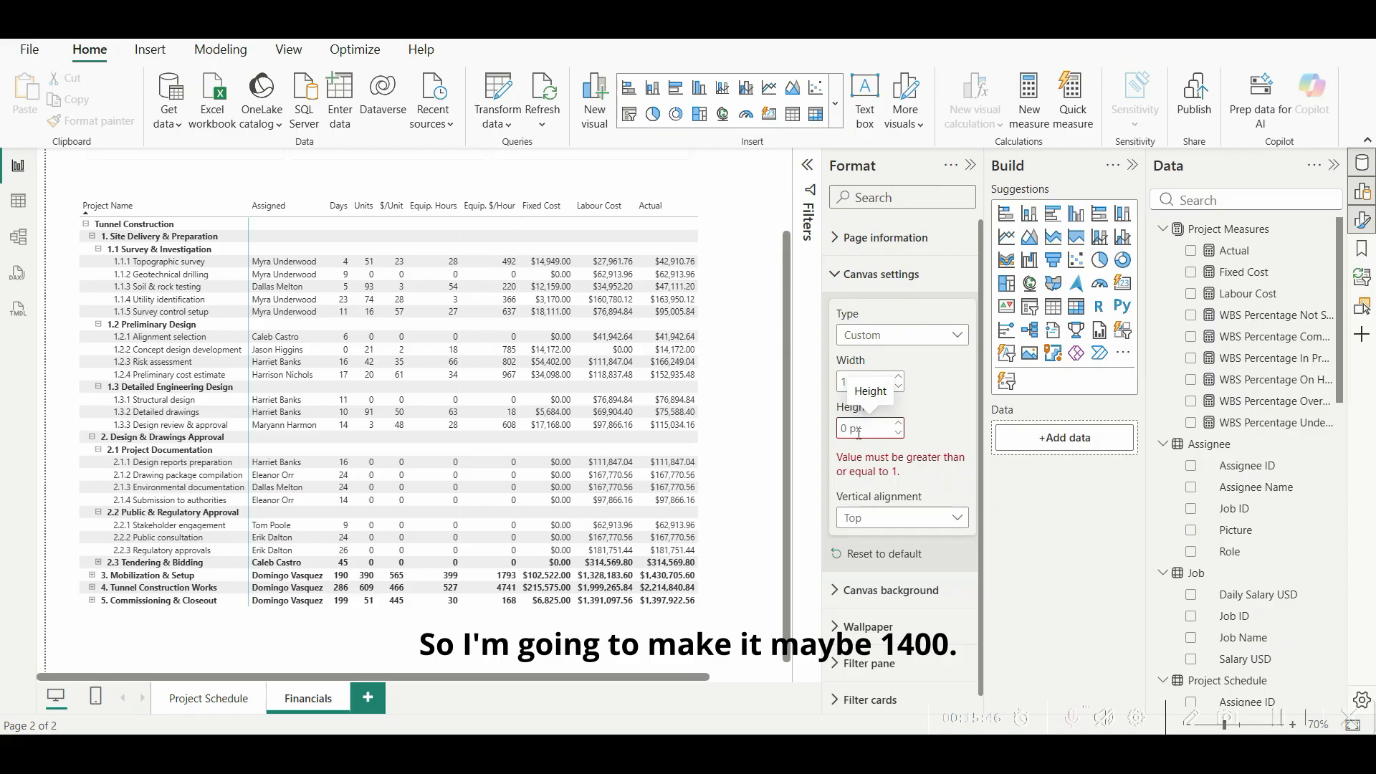
pyautogui.write('140')
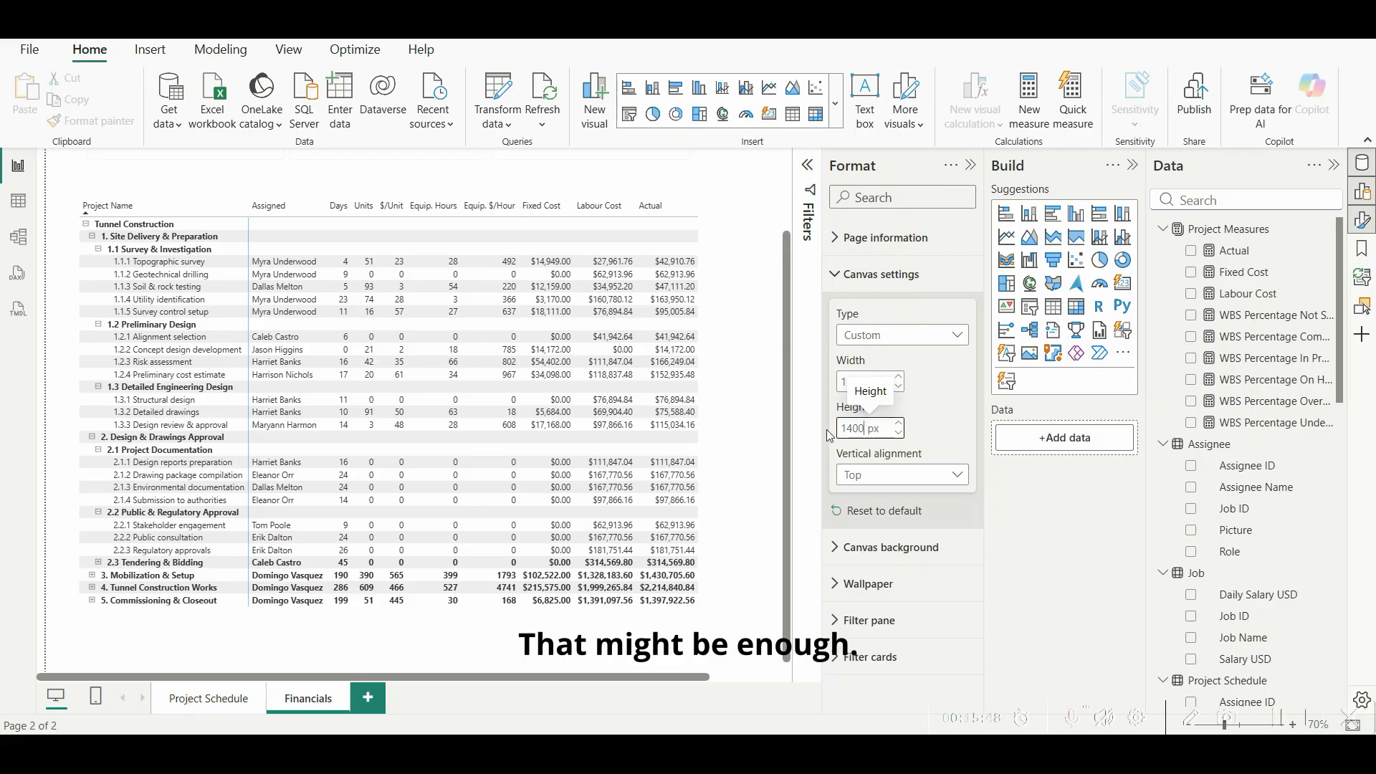
# Step: Extend the cost matrix downward to fill most of the added page height
pyautogui.scroll(-3, 745, 527)
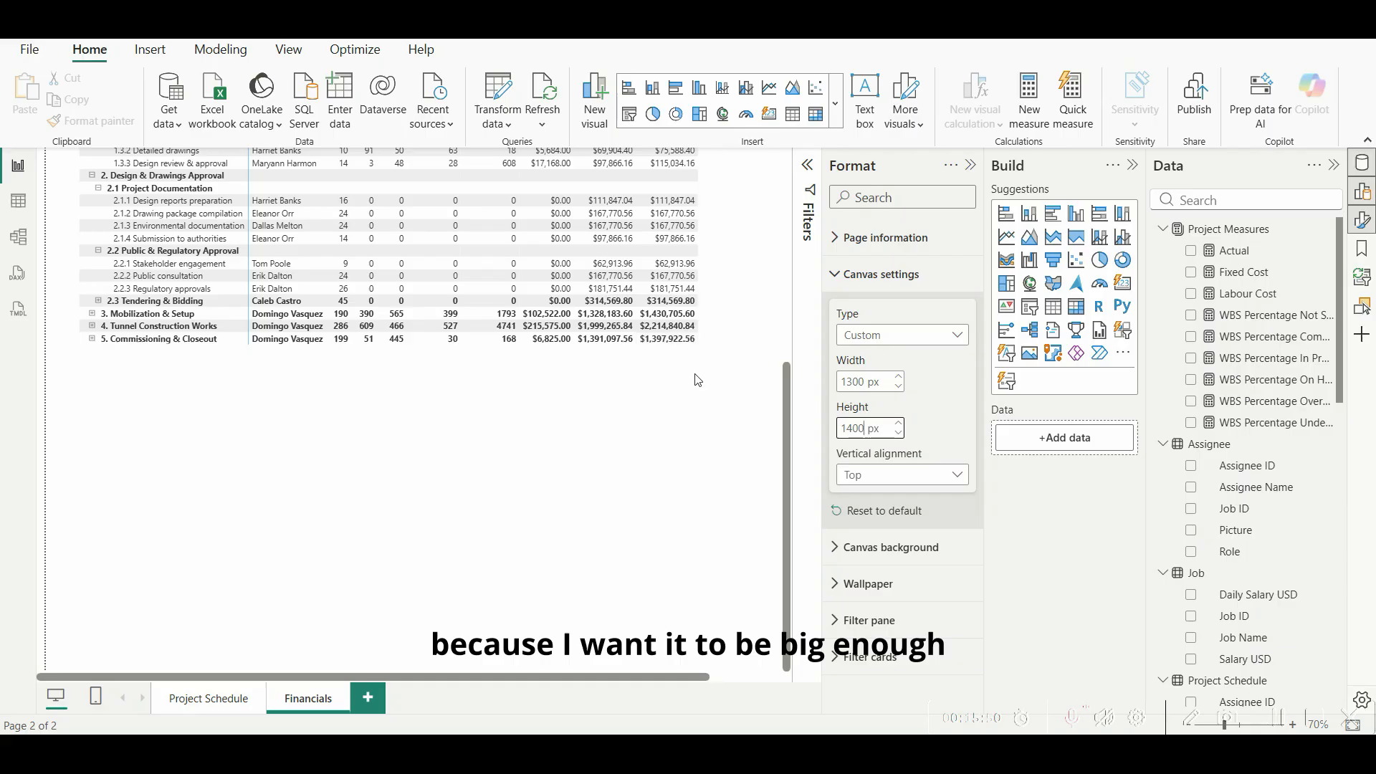
pyautogui.click(645, 362)
pyautogui.moveTo(393, 407); pyautogui.dragTo(397, 610)
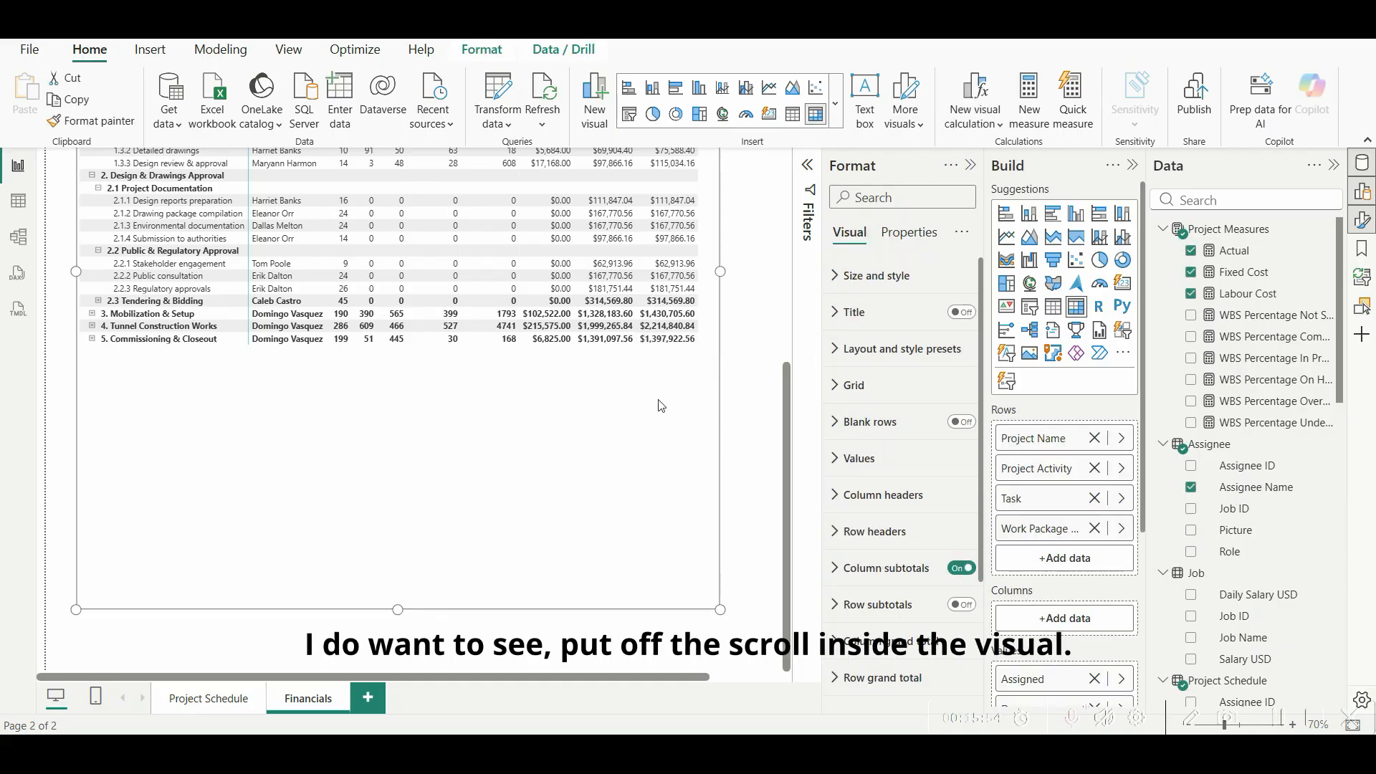
pyautogui.scroll(3, 768, 478)
pyautogui.scroll(-3, 648, 402)
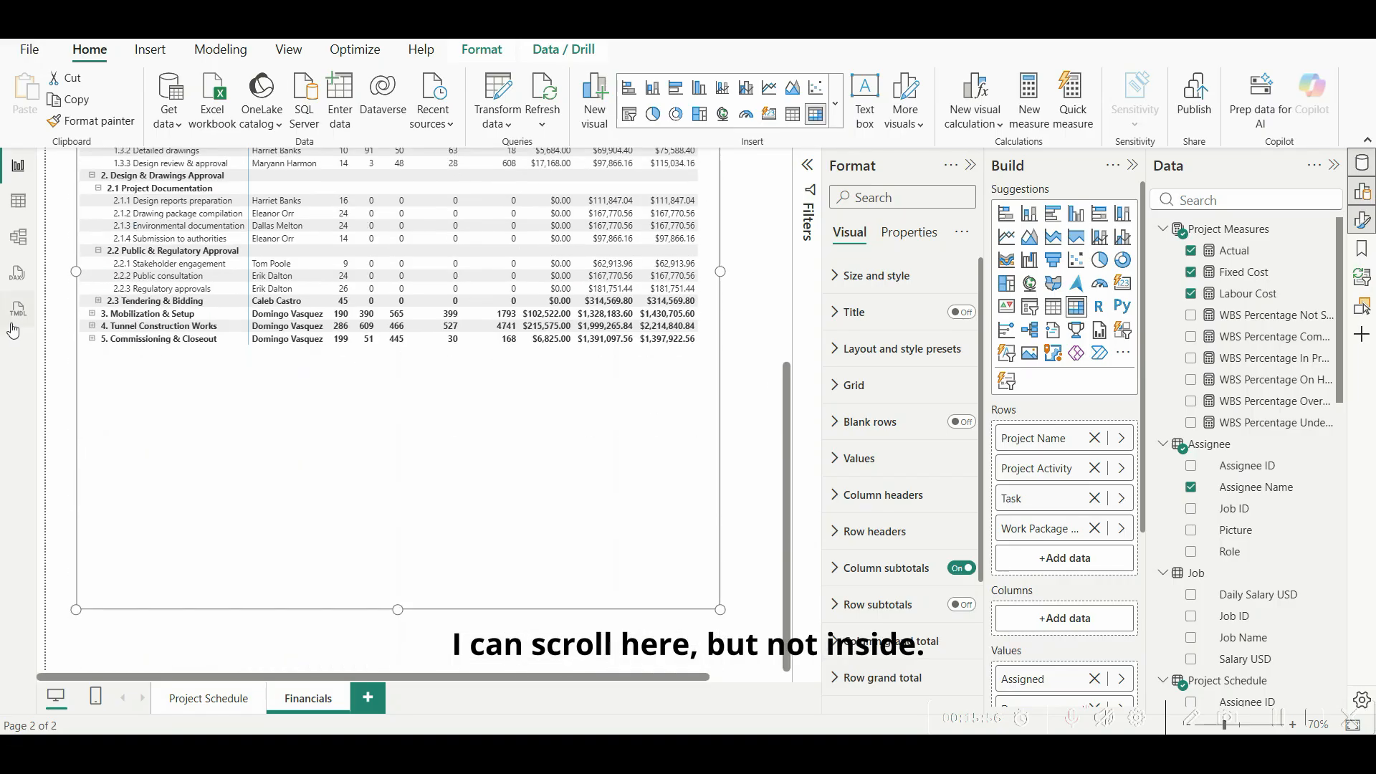
# Step: Expand matrix rows 2.3 Tendering & Bidding, 3. Mobilization & Setup with its tasks 3.1 to 3.3, and 4. Tunnel Construction Works
pyautogui.click(97, 303)
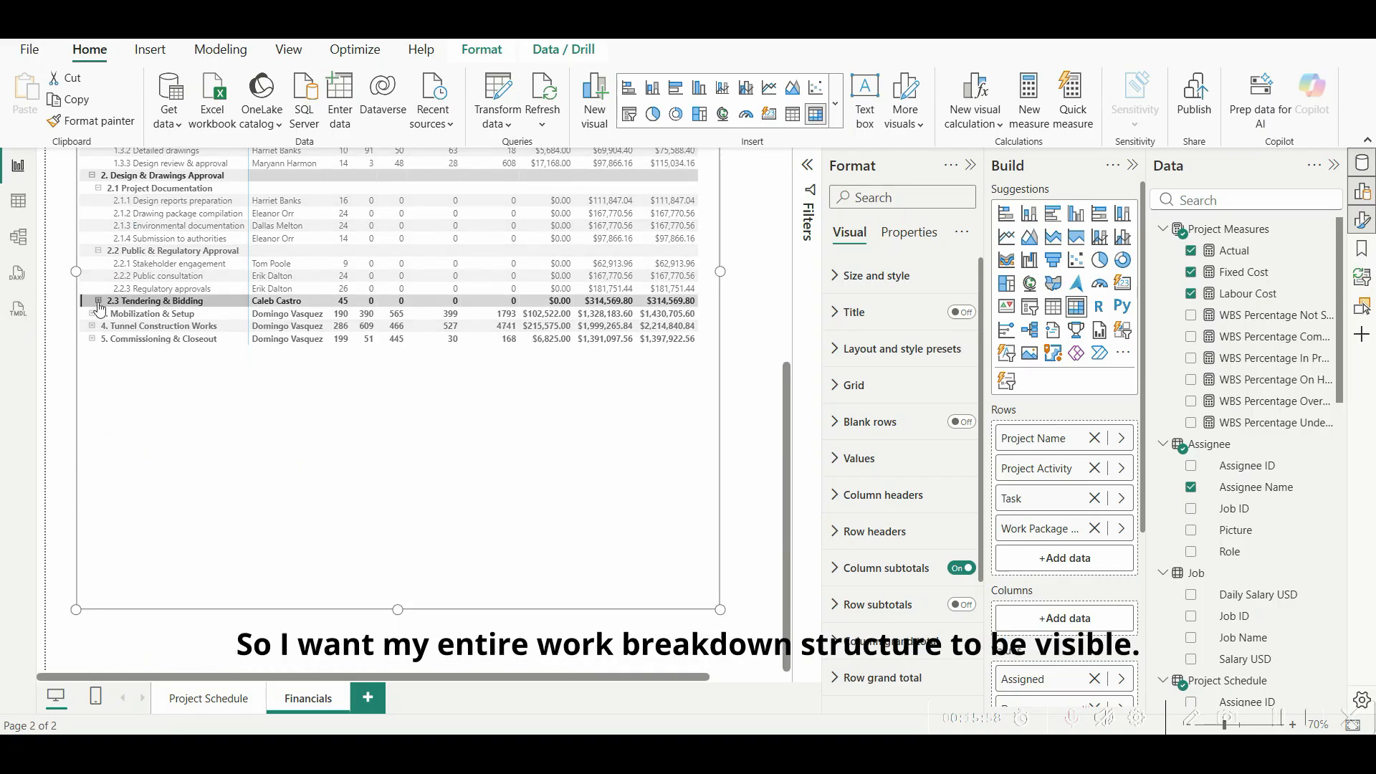
pyautogui.click(92, 352)
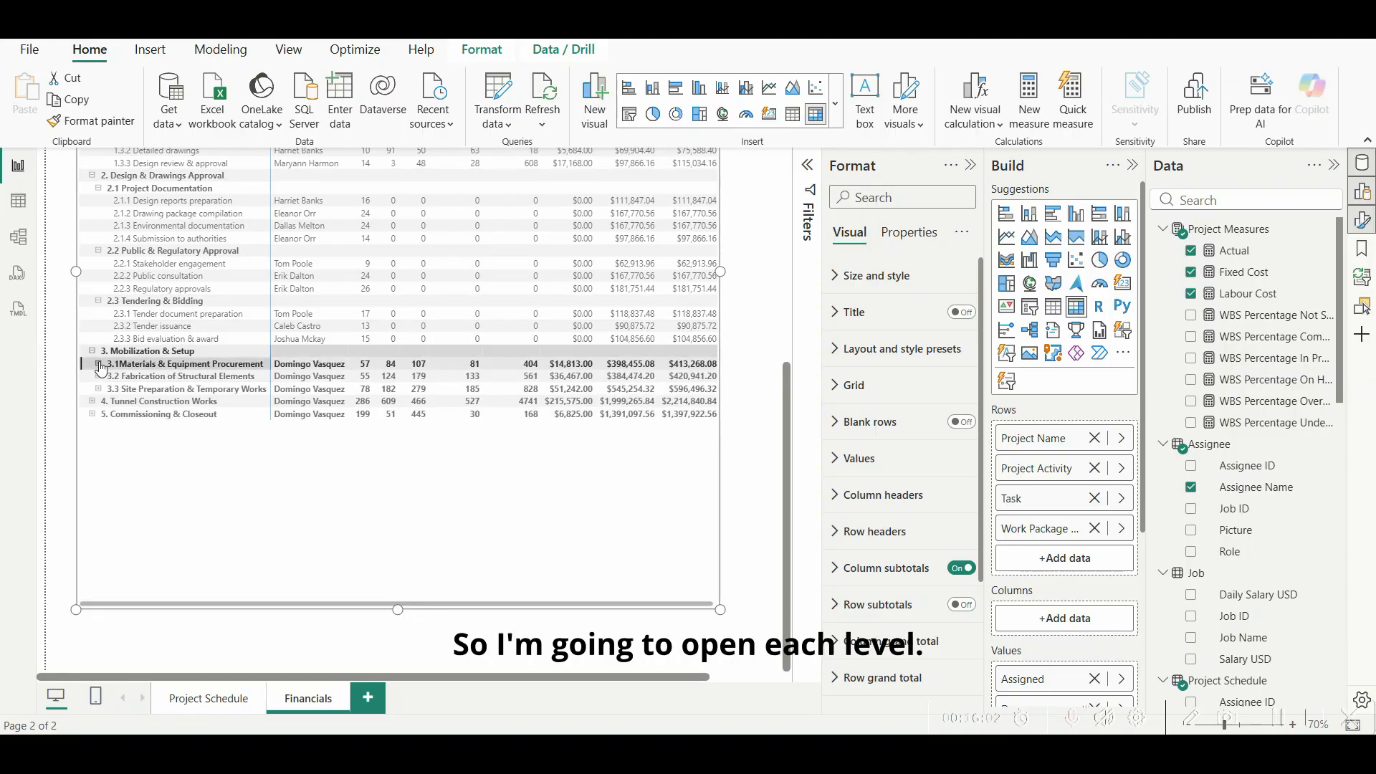
pyautogui.click(99, 365)
pyautogui.click(99, 413)
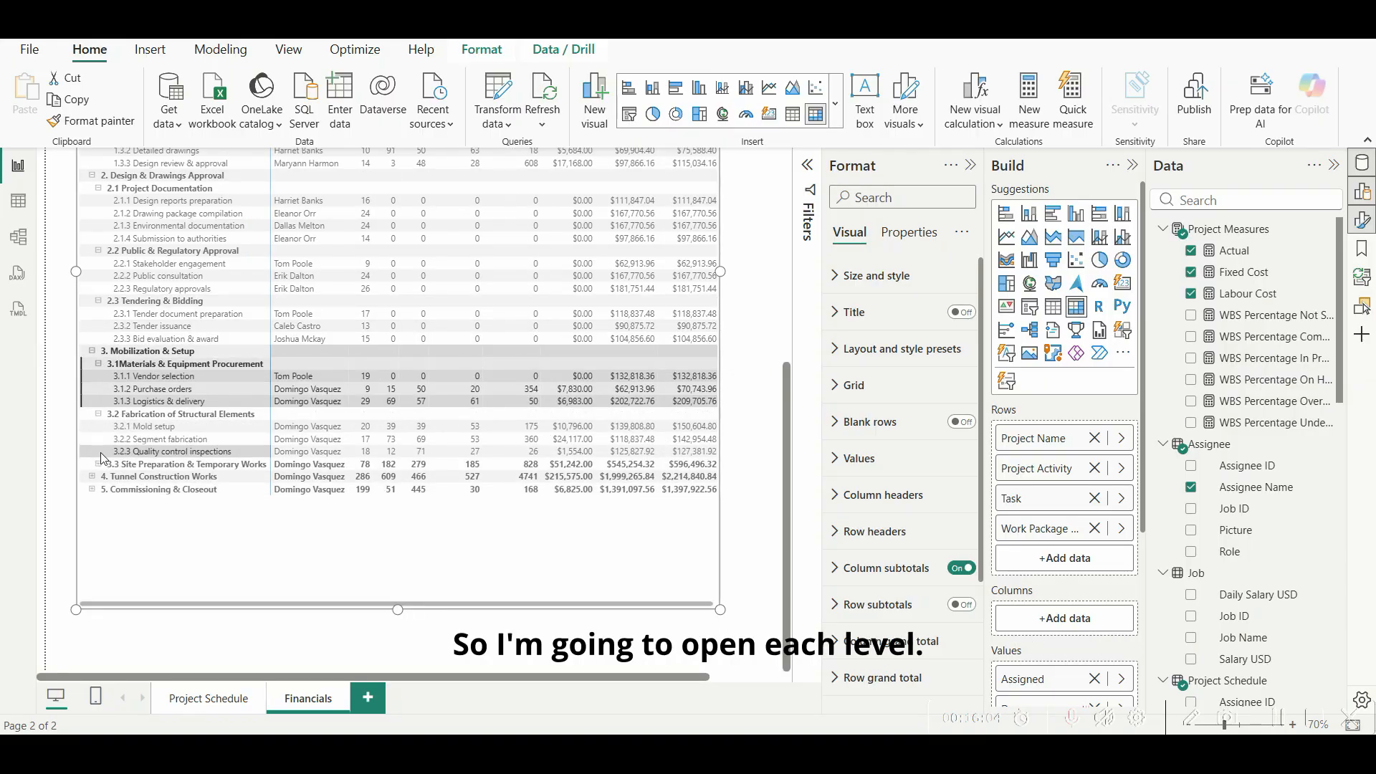
pyautogui.click(98, 464)
pyautogui.scroll(5, 151, 473)
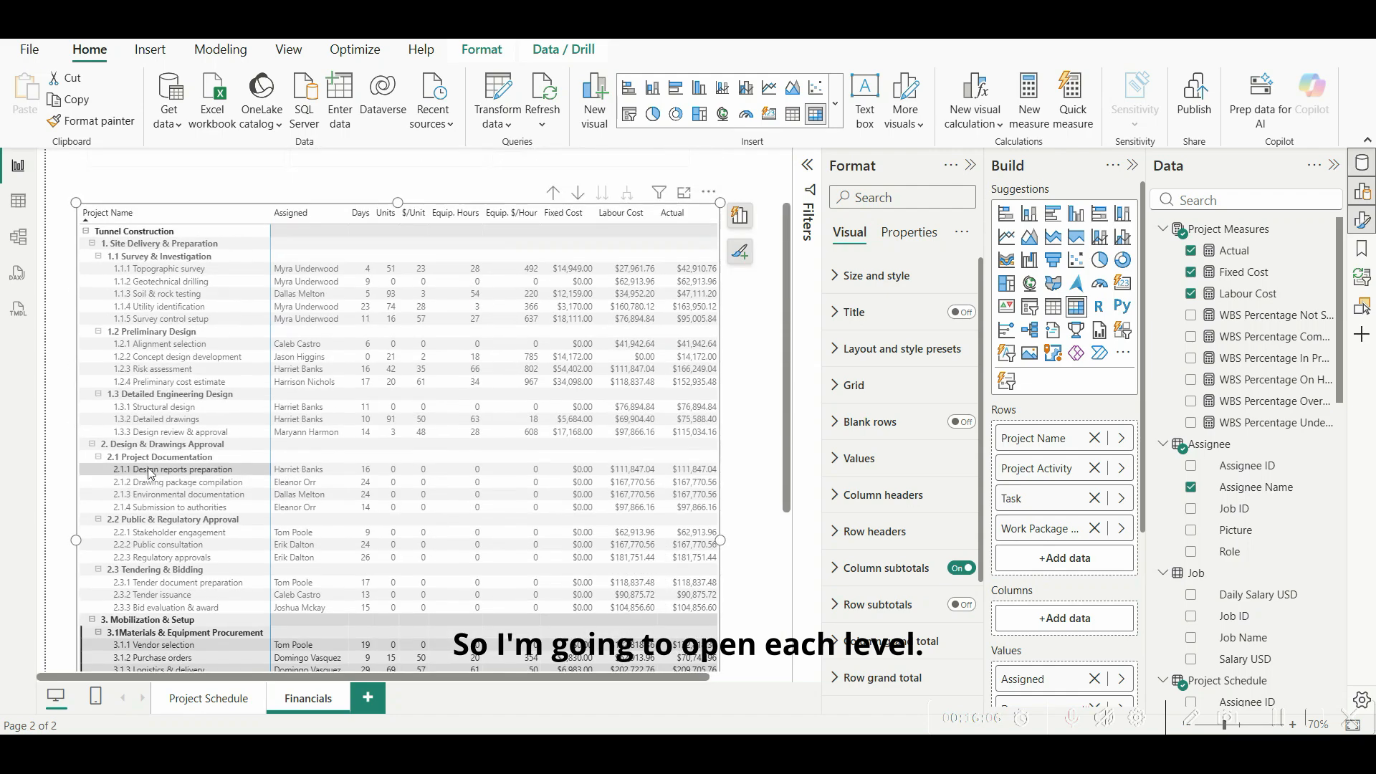
pyautogui.scroll(-5, 89, 502)
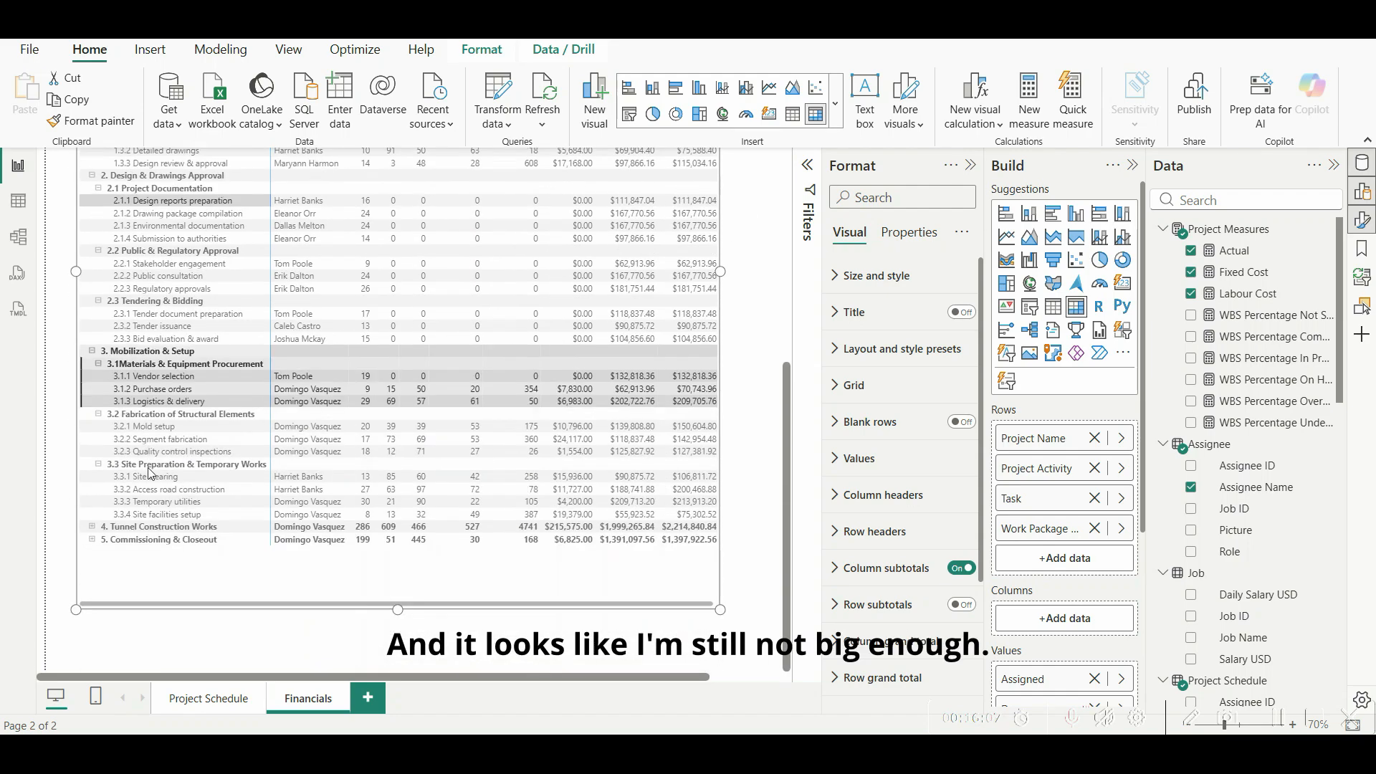
pyautogui.click(92, 527)
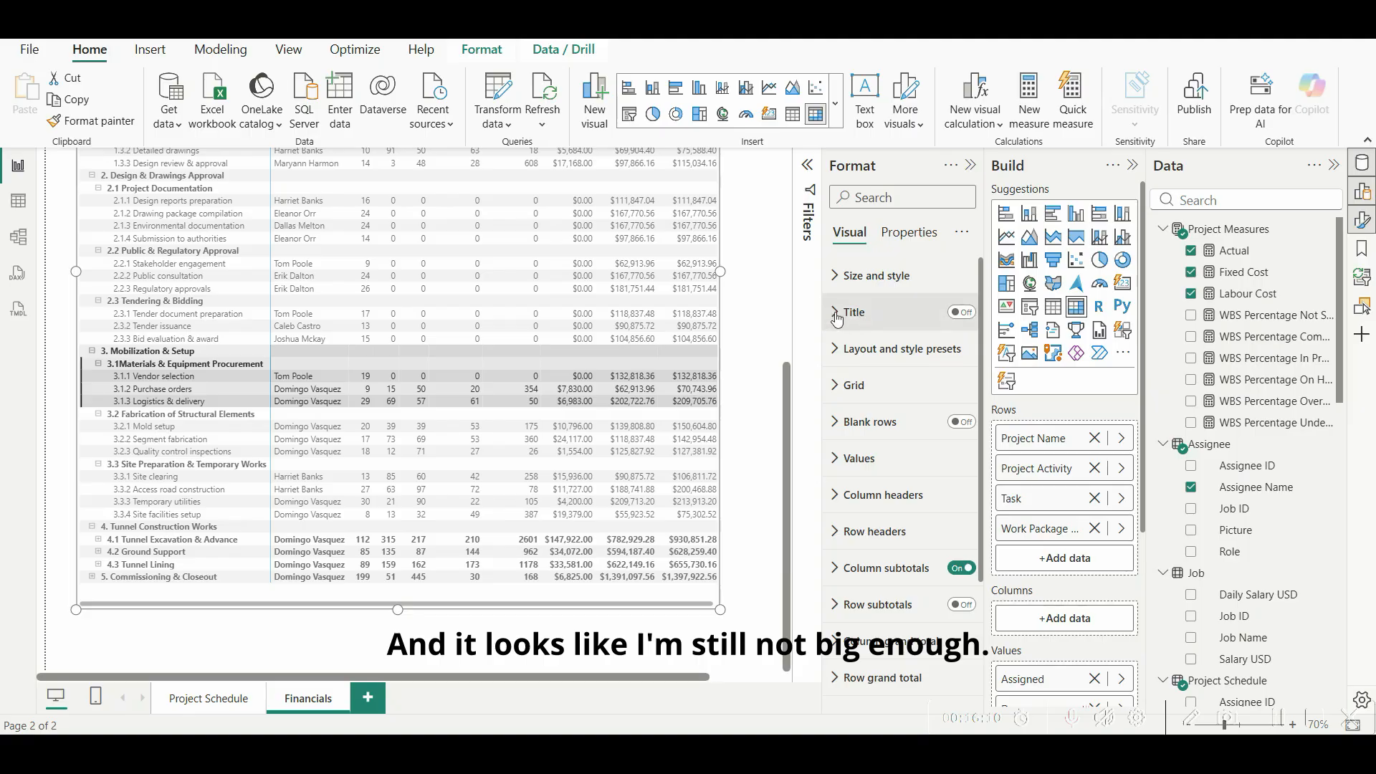
# Step: Set the canvas height to 1800 px and stretch the matrix further down the enlarged page
pyautogui.click(782, 317)
pyautogui.doubleClick(853, 427)
pyautogui.write('1800')
pyautogui.press('Return')
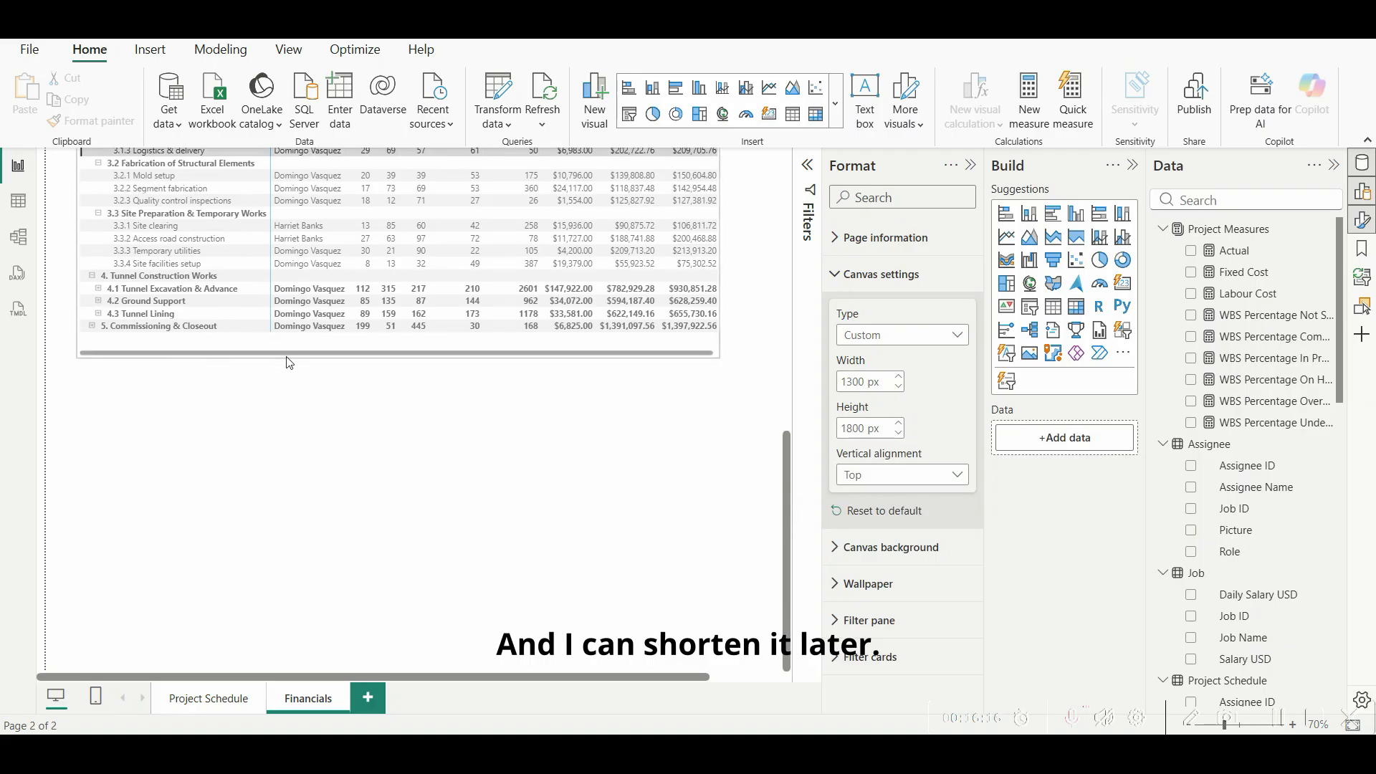
pyautogui.click(393, 356)
pyautogui.moveTo(394, 358); pyautogui.dragTo(406, 619)
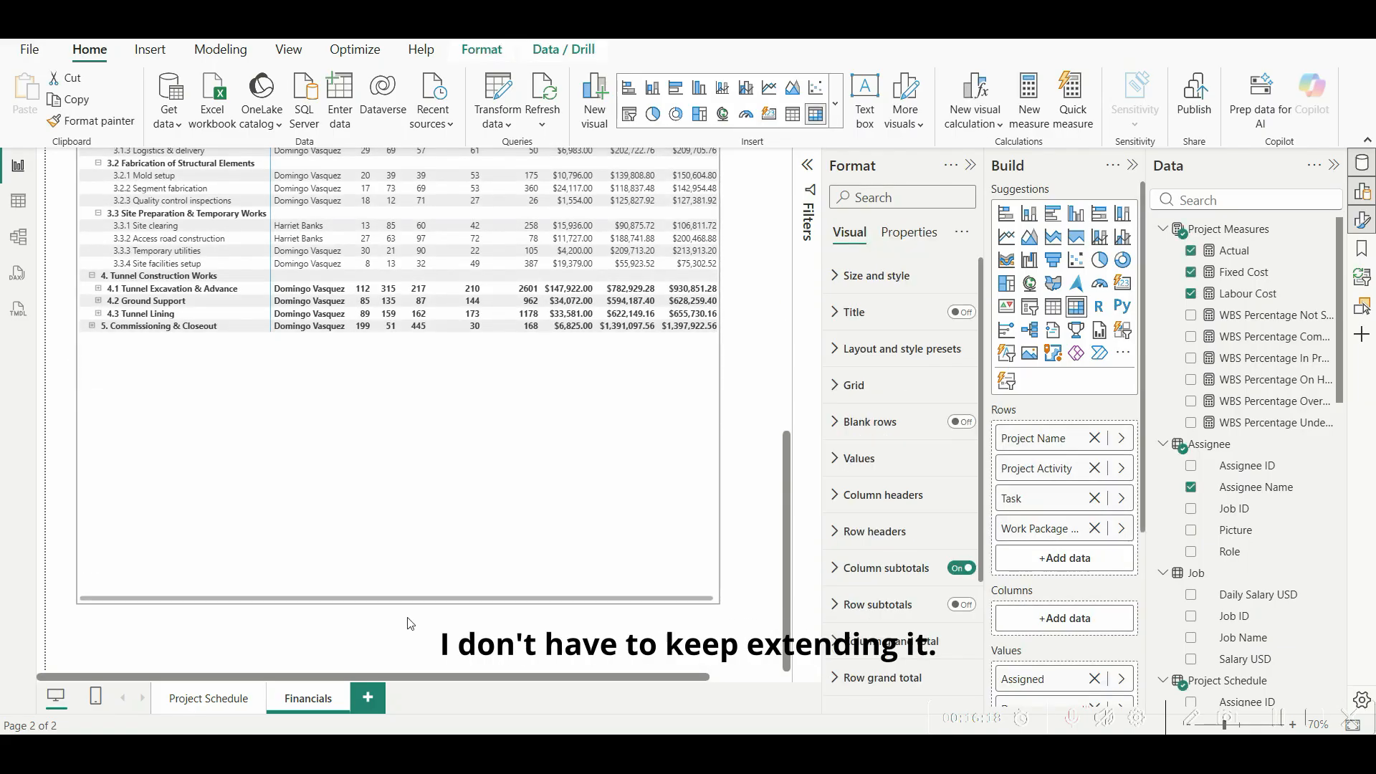
# Step: Expand matrix tasks 4.1 to 4.3, then 5. Commissioning & Closeout and its tasks 5.1 to 5.3
pyautogui.click(98, 289)
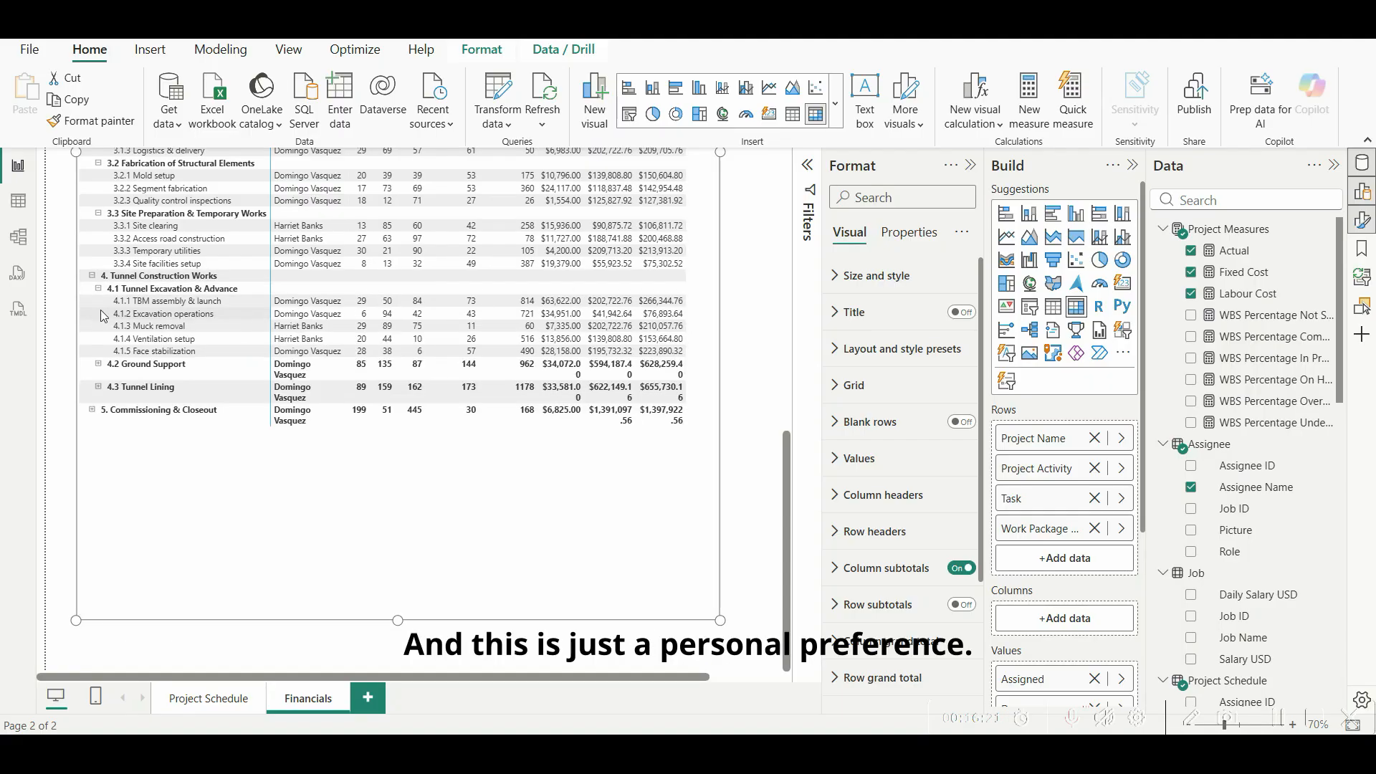
pyautogui.click(98, 364)
pyautogui.click(98, 426)
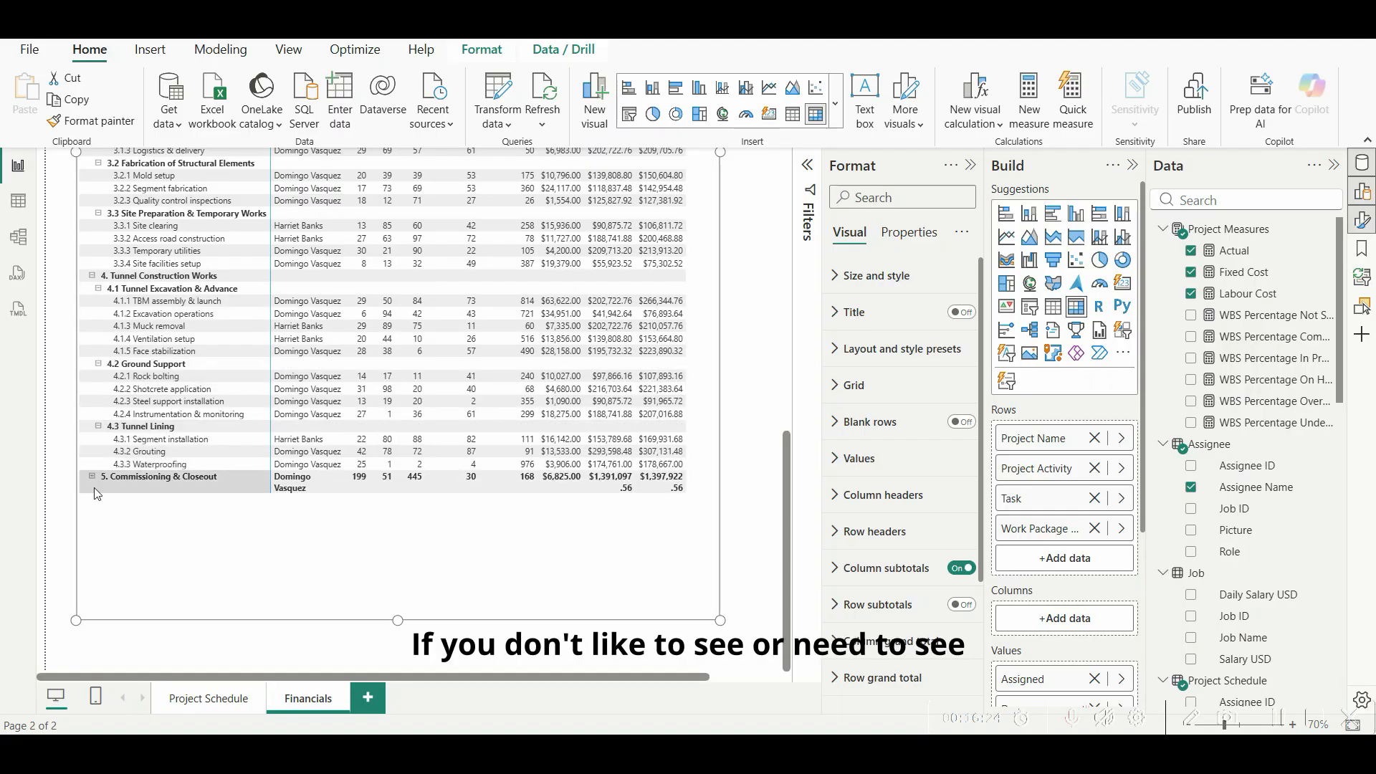
pyautogui.click(92, 479)
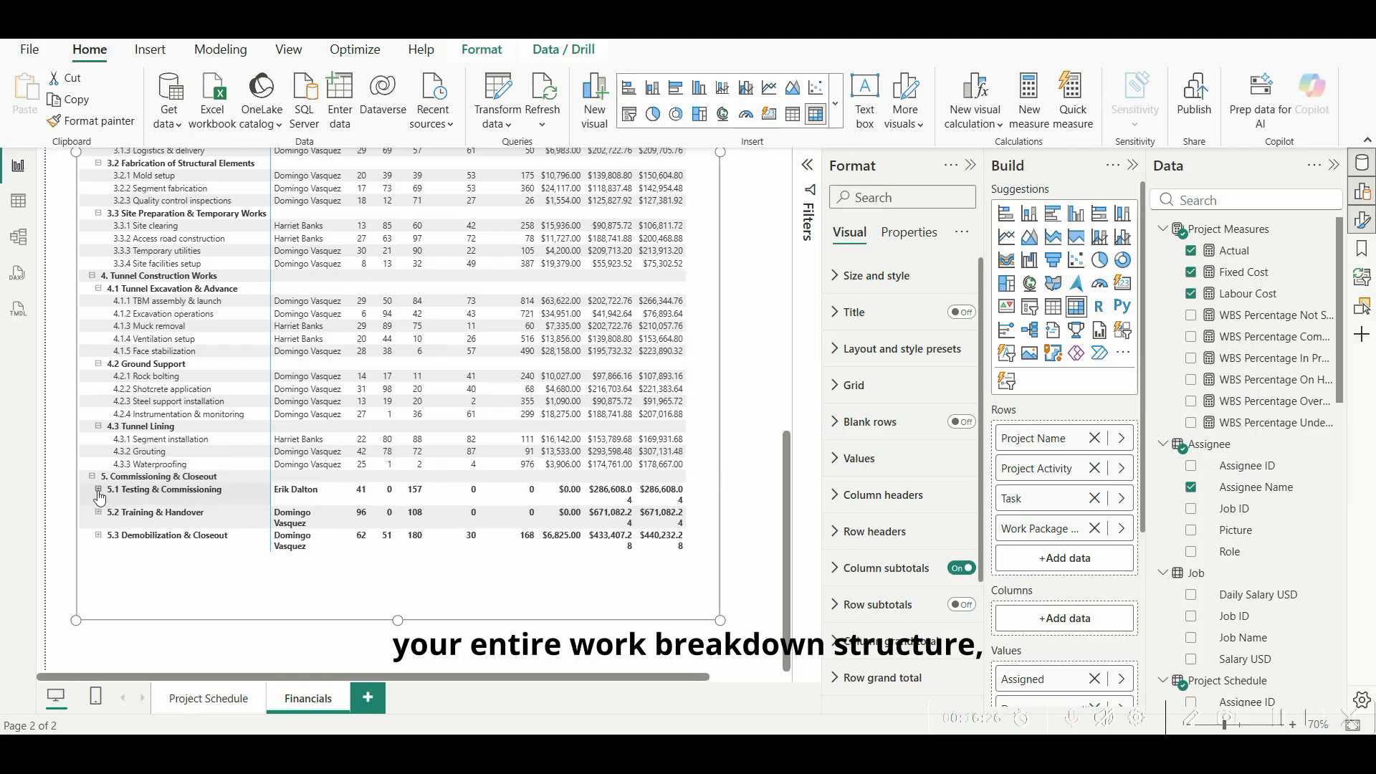
pyautogui.click(98, 489)
pyautogui.click(98, 528)
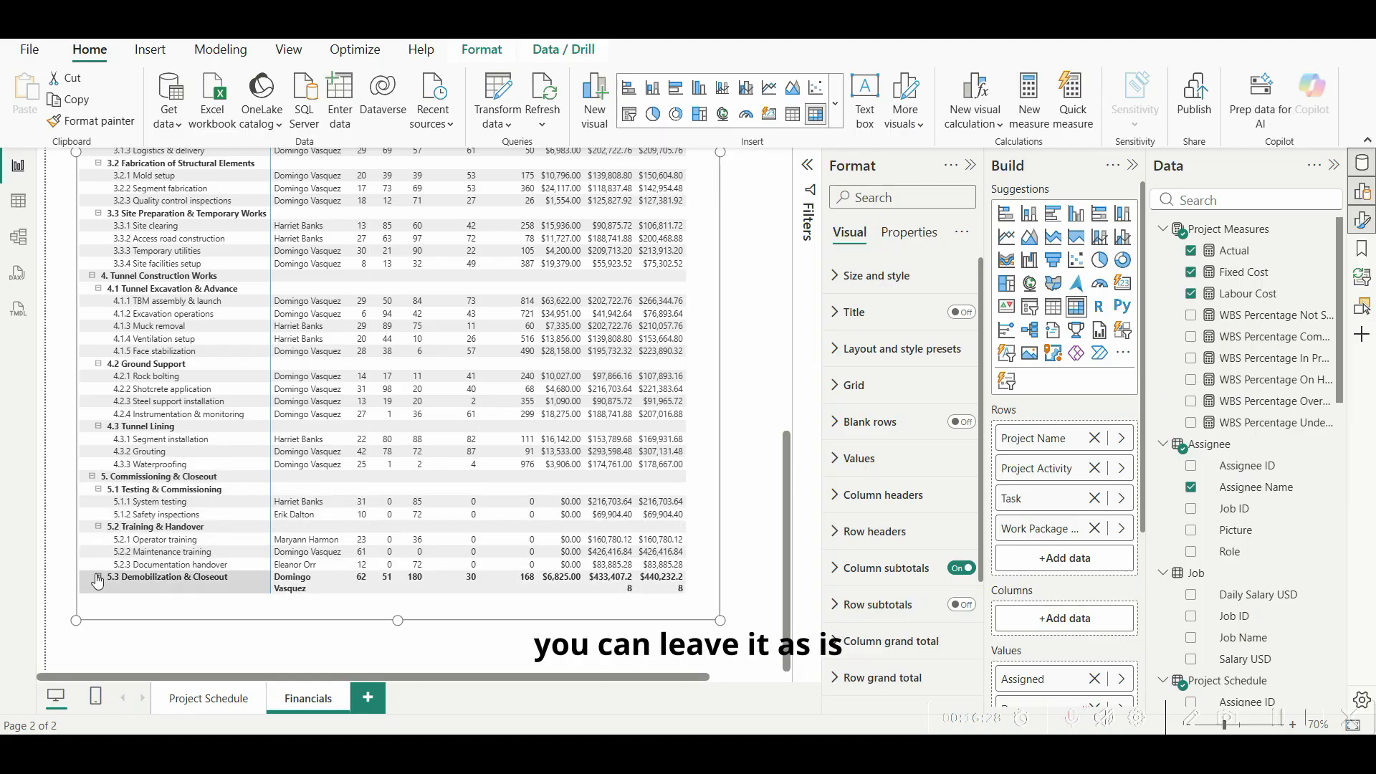
pyautogui.click(98, 578)
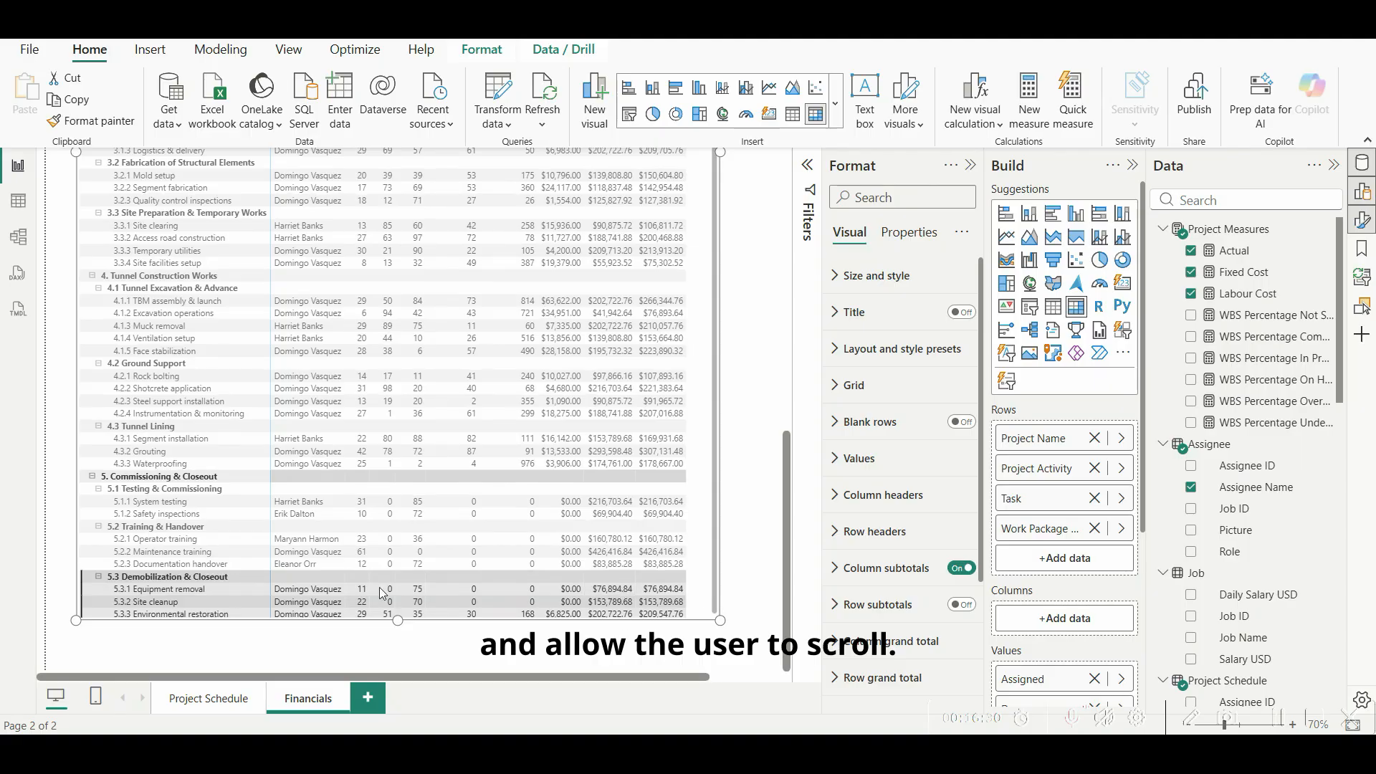
# Step: Extend the cost matrix slightly further down so the last row, 5.3.3 Environmental restoration, fits fully, and deselect the matrix
pyautogui.click(394, 625)
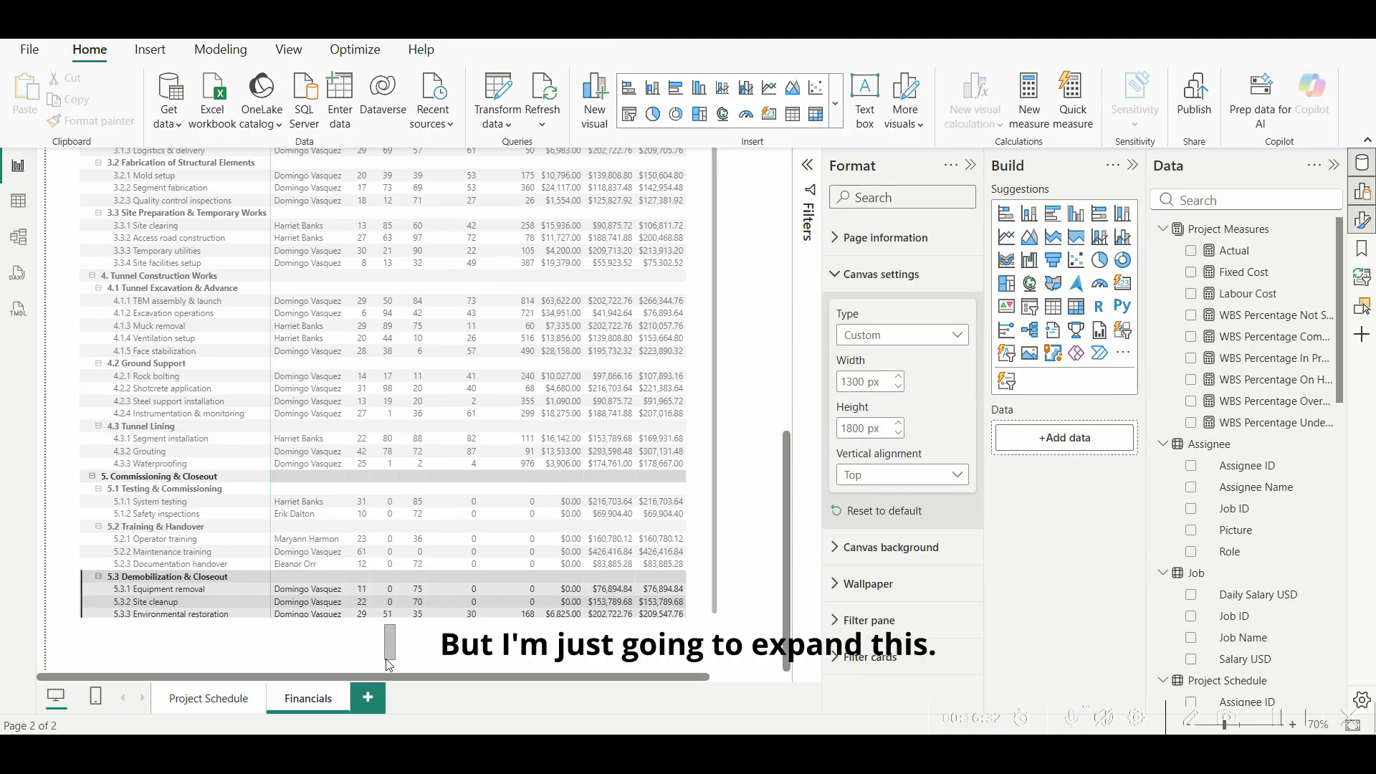
pyautogui.click(432, 608)
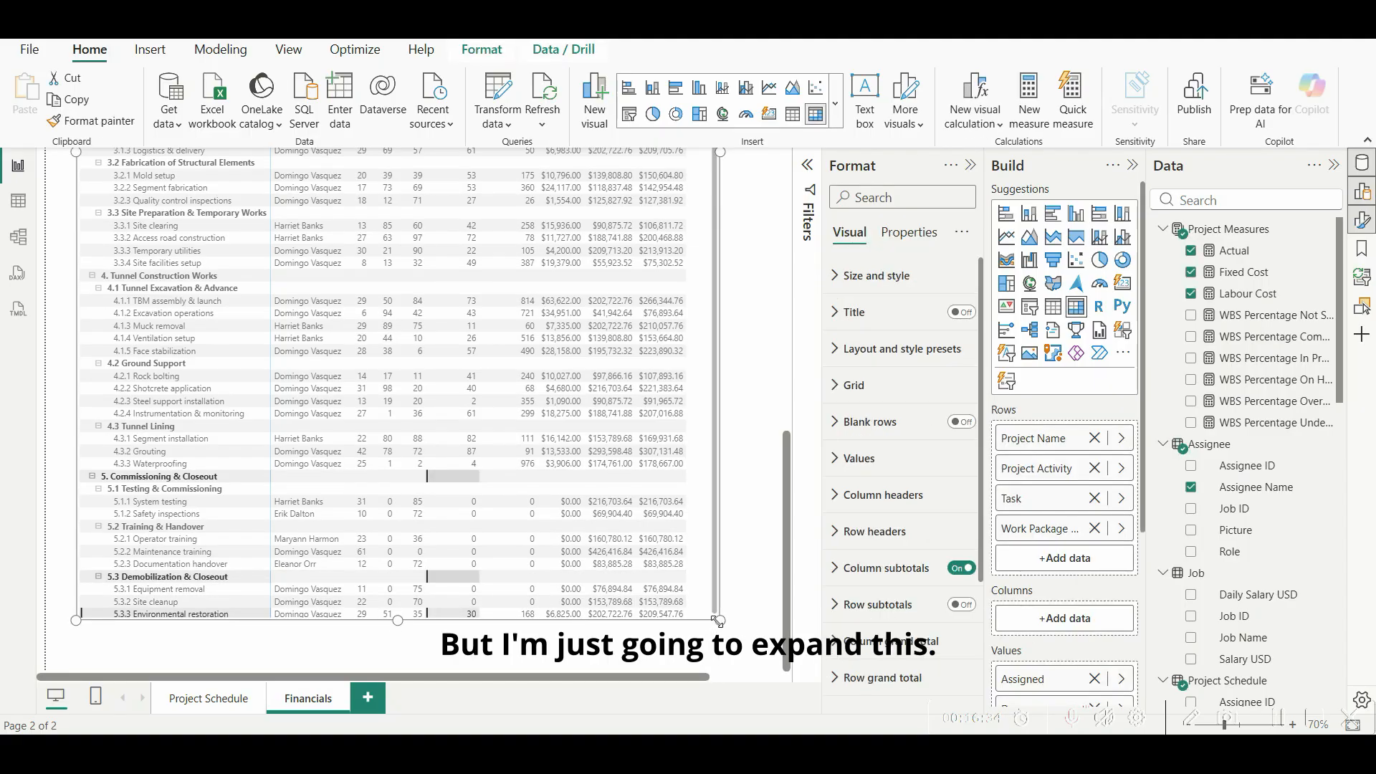
pyautogui.moveTo(720, 620); pyautogui.dragTo(718, 643)
pyautogui.click(745, 628)
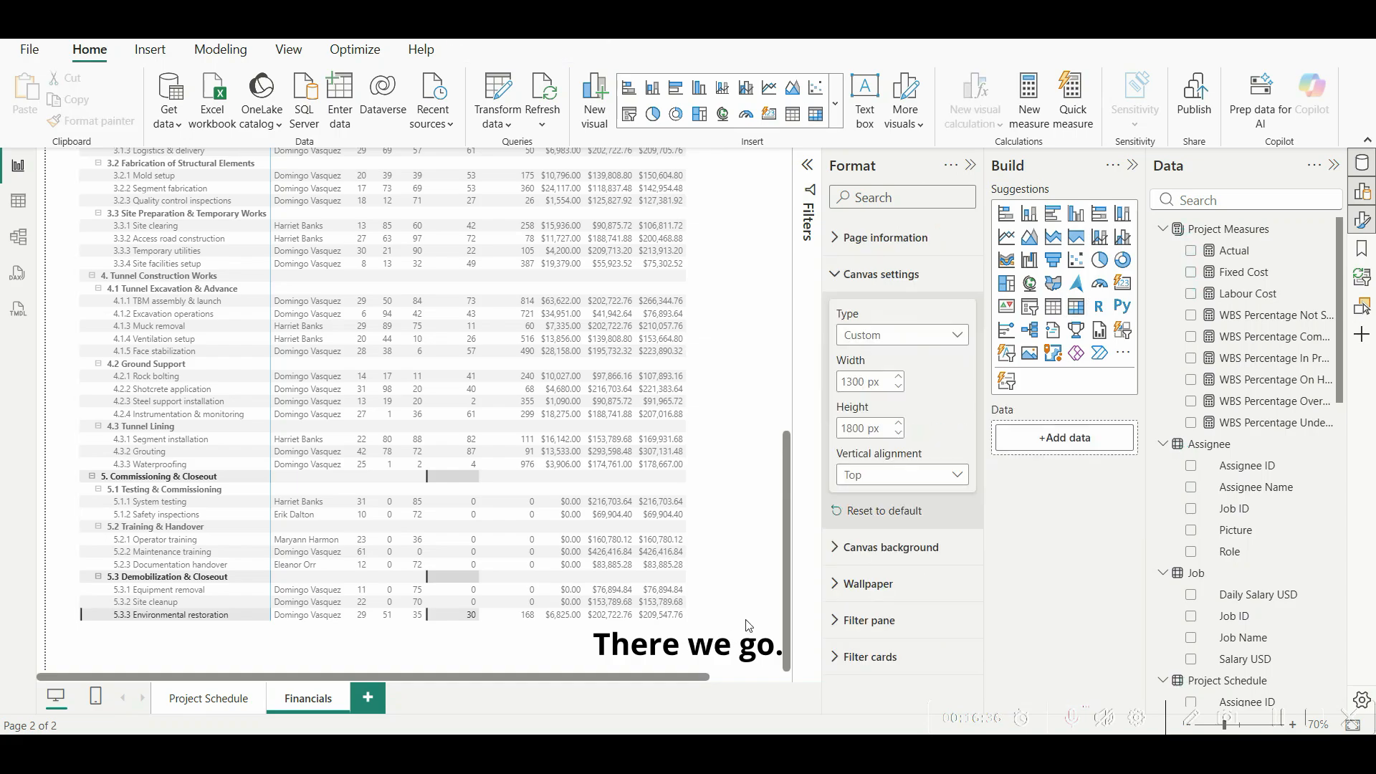
pyautogui.scroll(3, 747, 544)
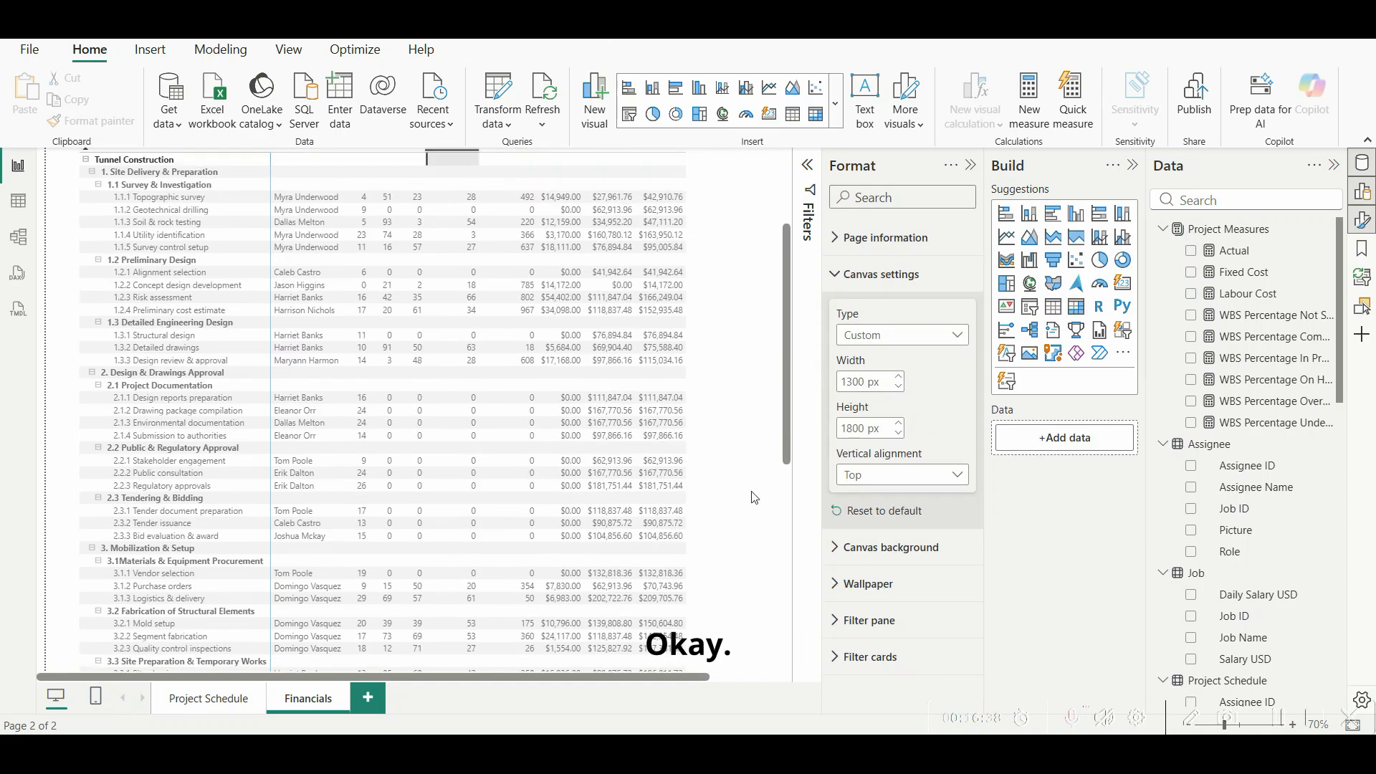
pyautogui.scroll(10, 747, 511)
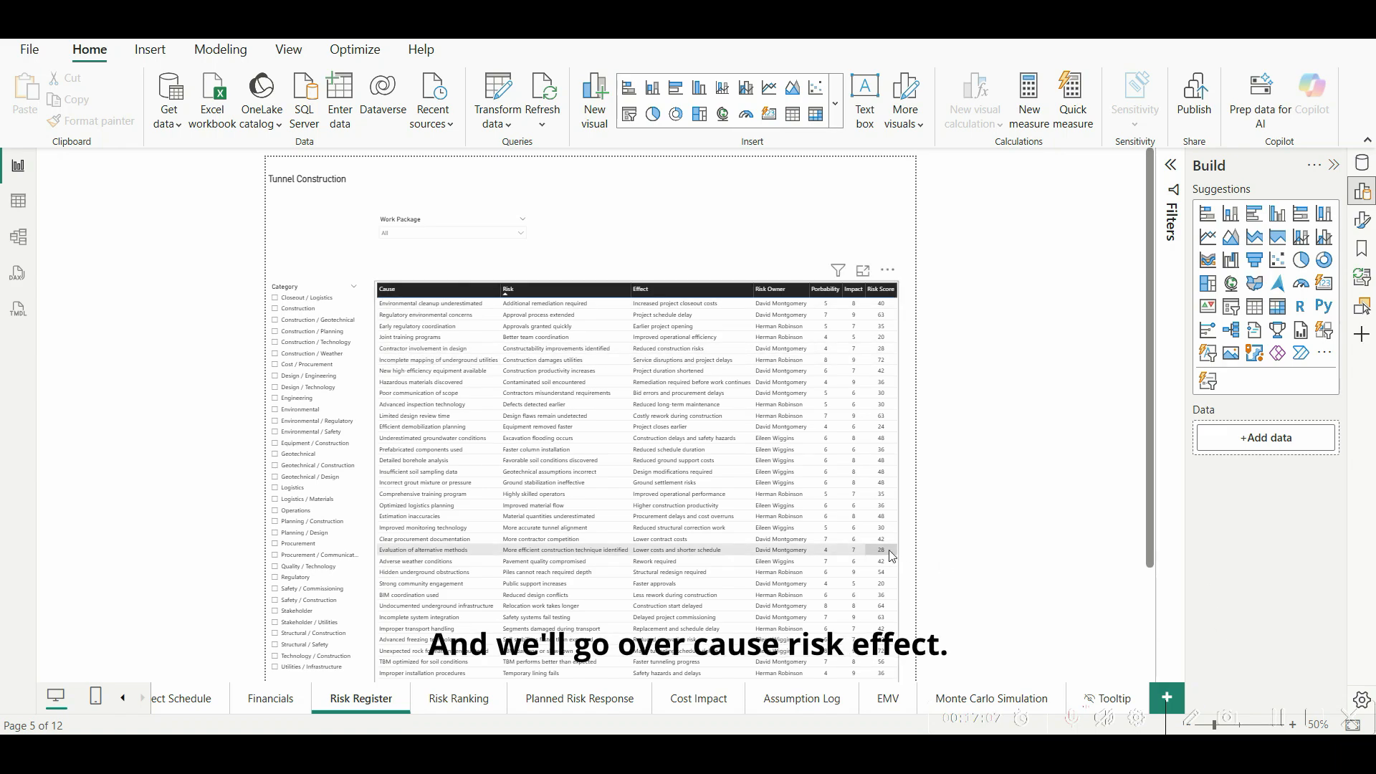
# Step: Examine the Risk Register table in the completed report, and review the Overview page from the status cards down to the Risk Watchlist
pyautogui.keyDown('ctrl'); pyautogui.scroll(1, 889, 549); pyautogui.keyUp('ctrl')
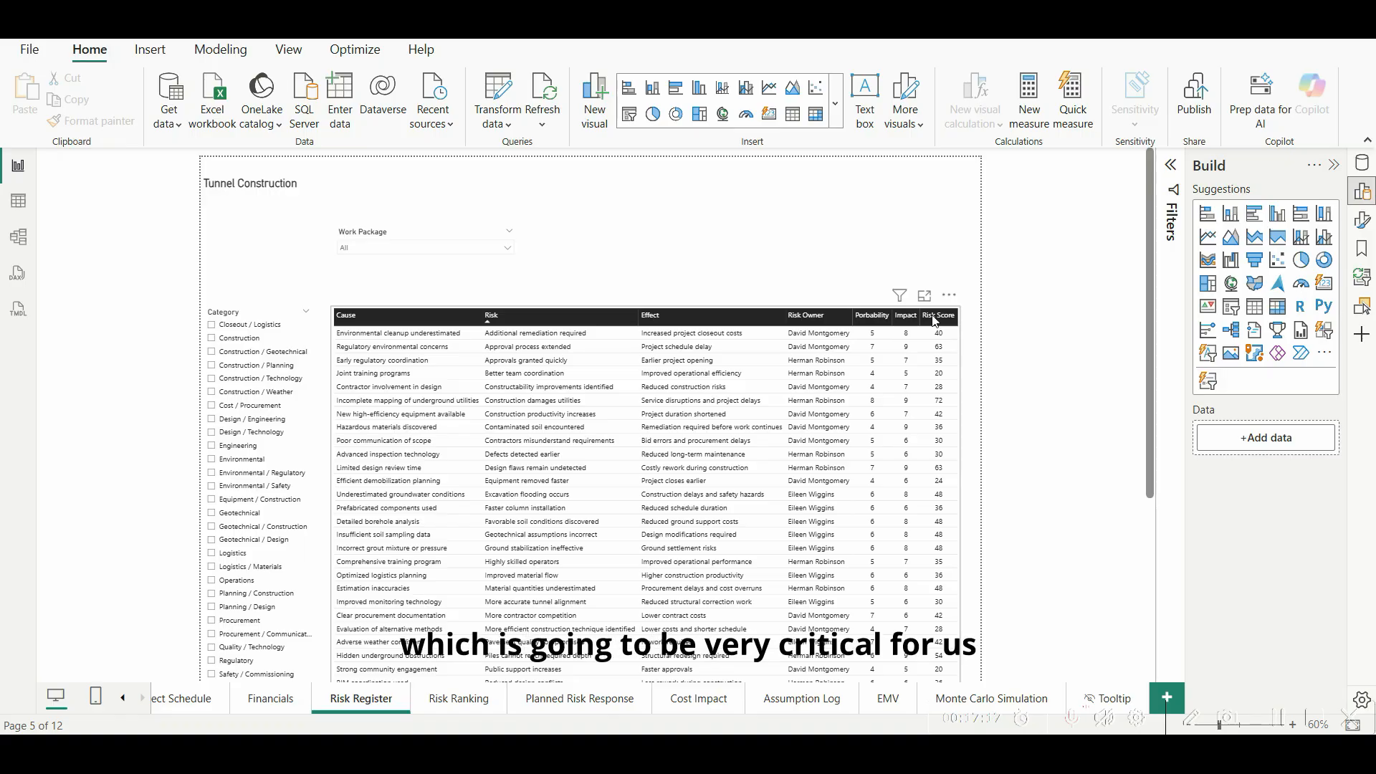
pyautogui.click(123, 698)
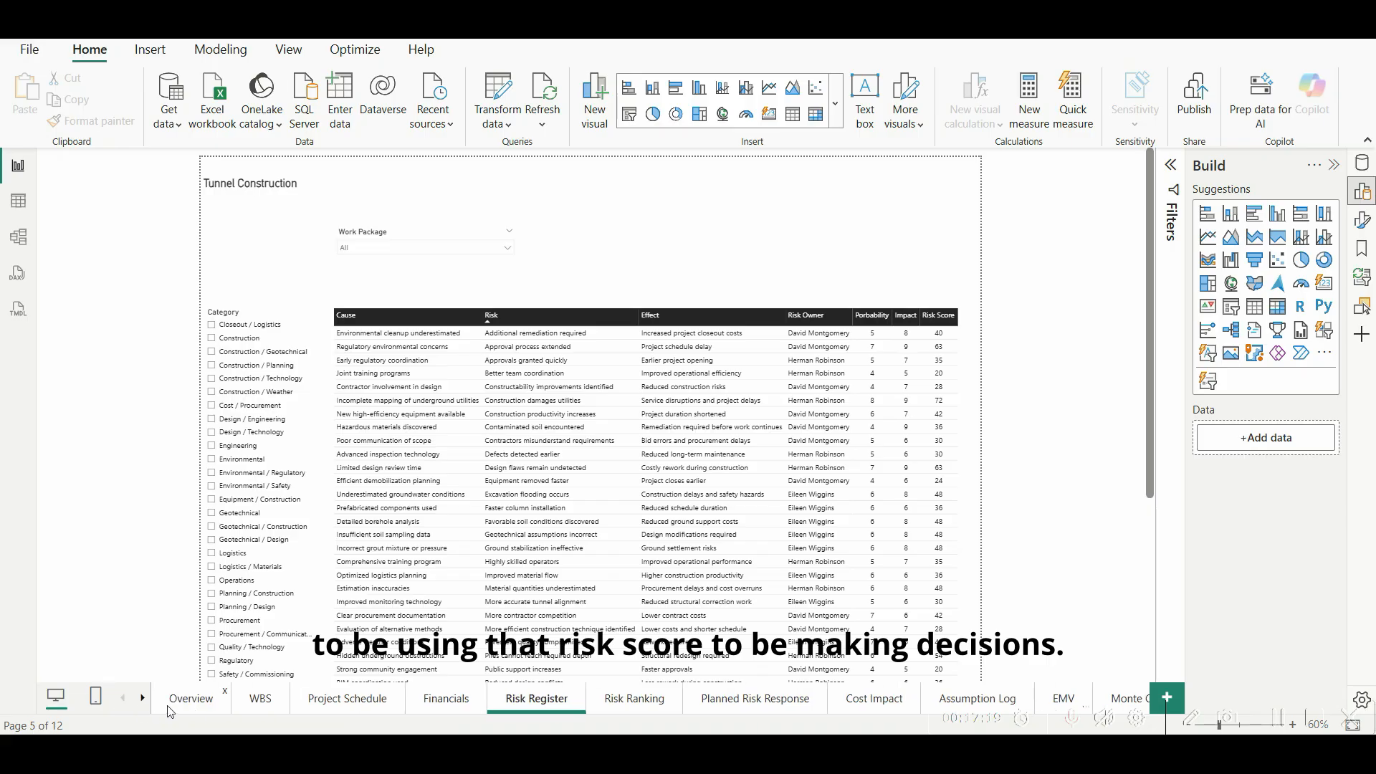
pyautogui.click(180, 699)
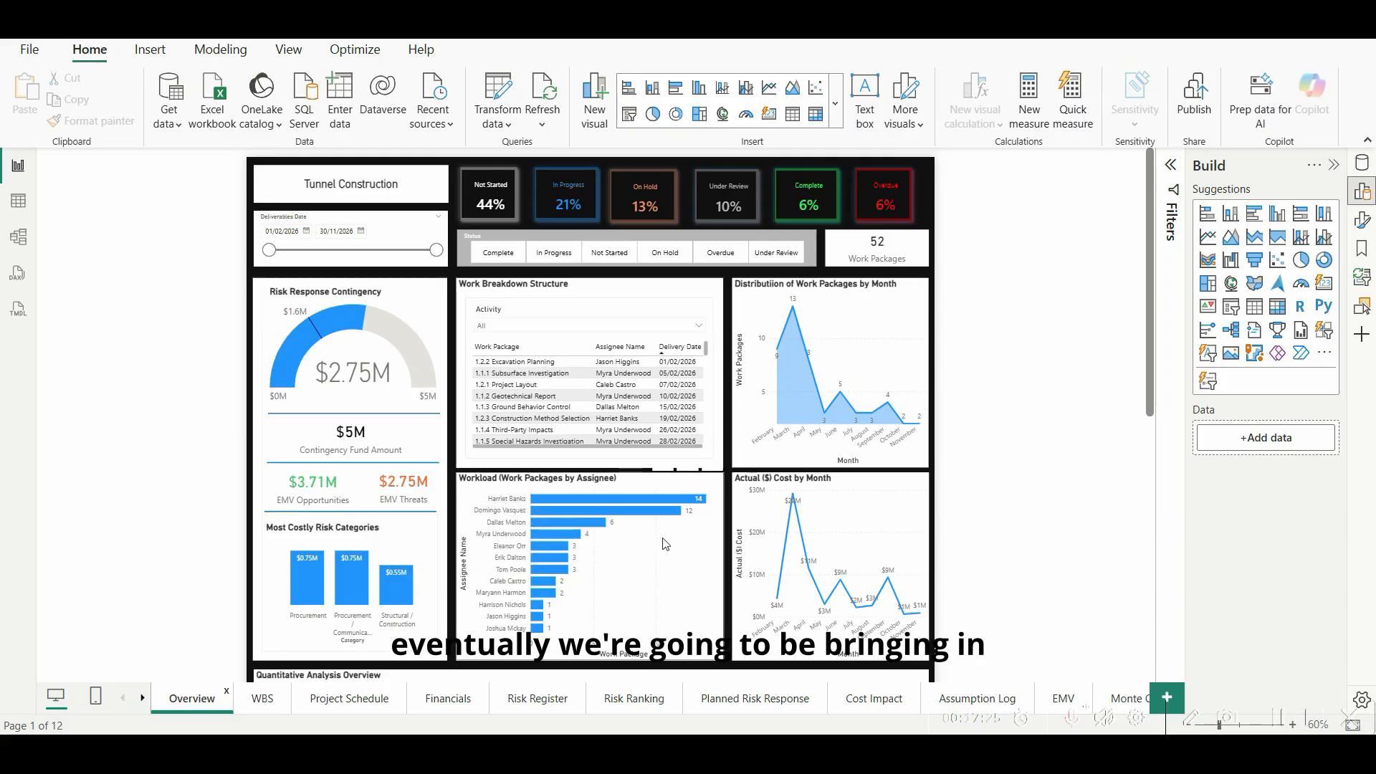
pyautogui.scroll(-5, 659, 540)
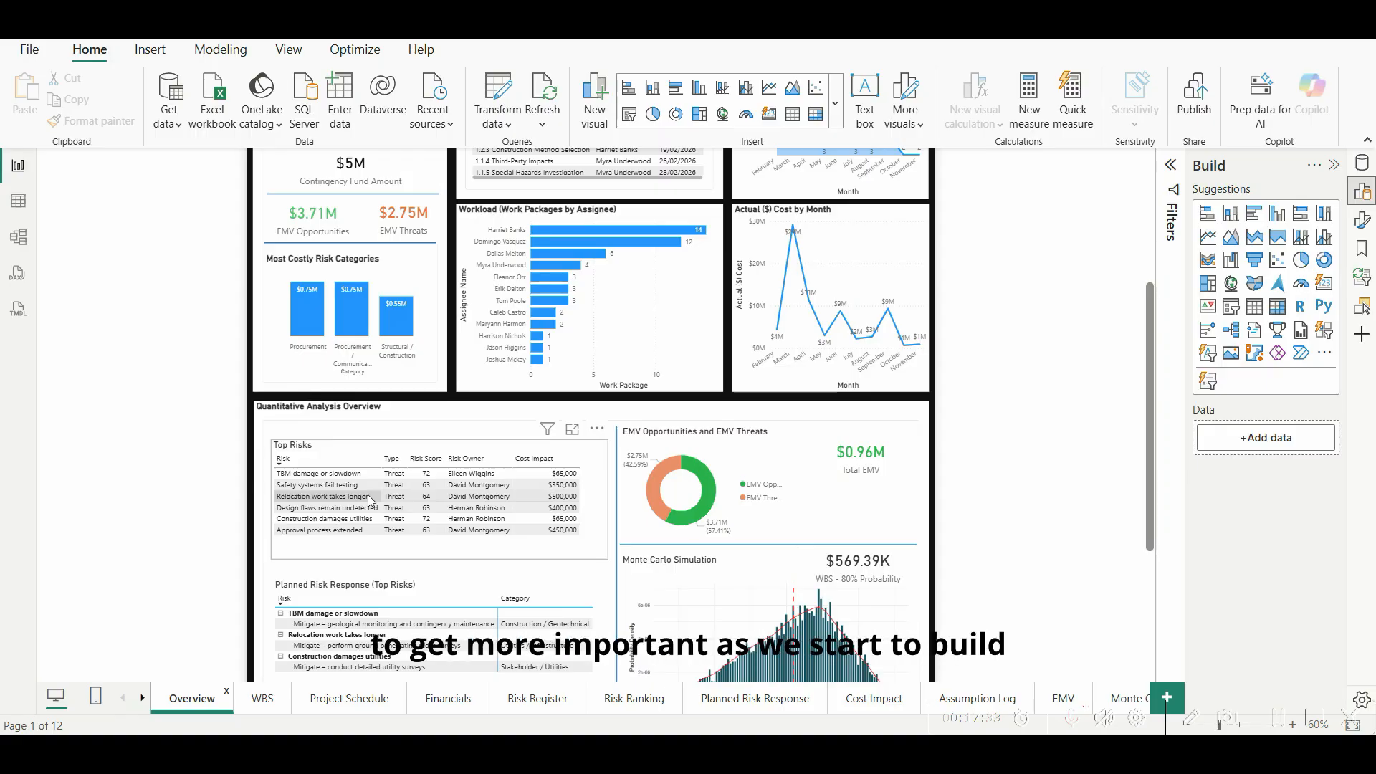
pyautogui.scroll(-1, 485, 523)
pyautogui.scroll(-3, 485, 523)
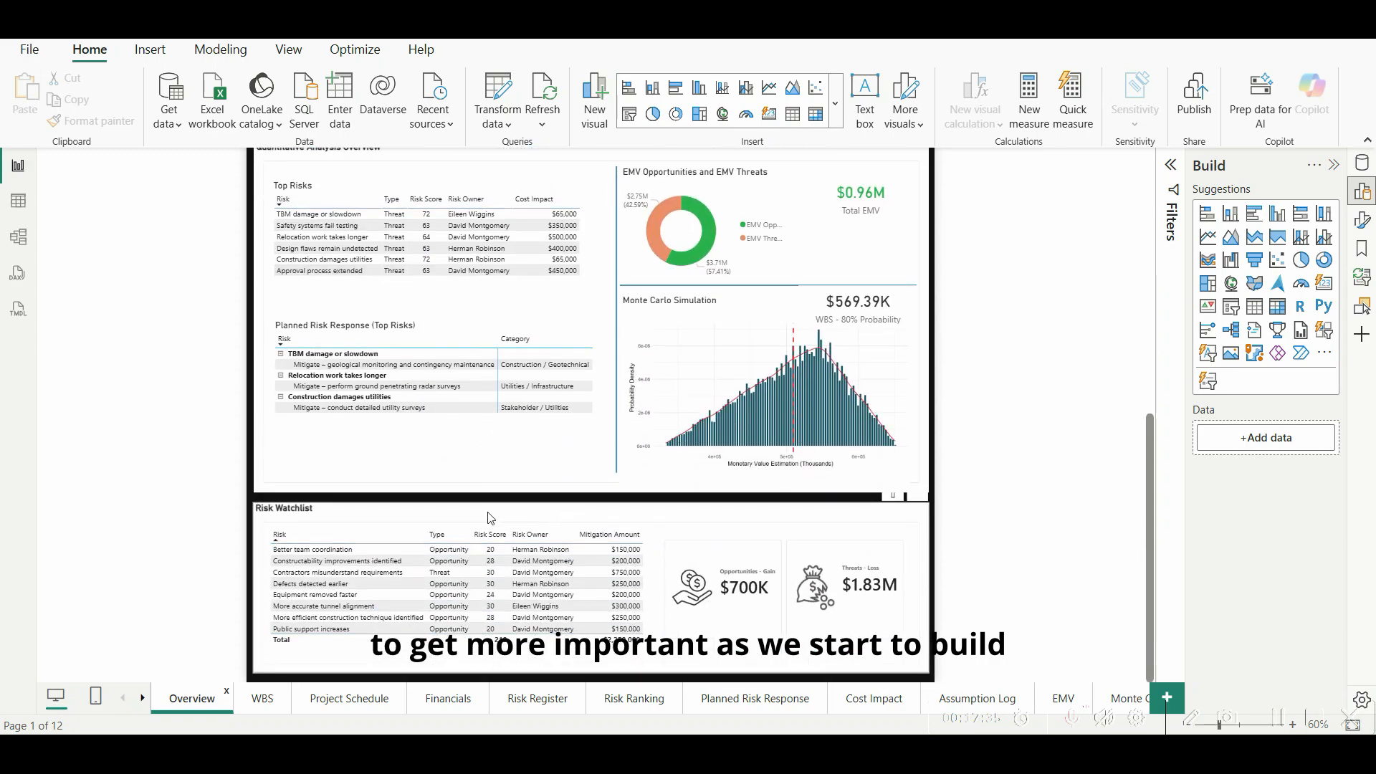
pyautogui.scroll(5, 490, 517)
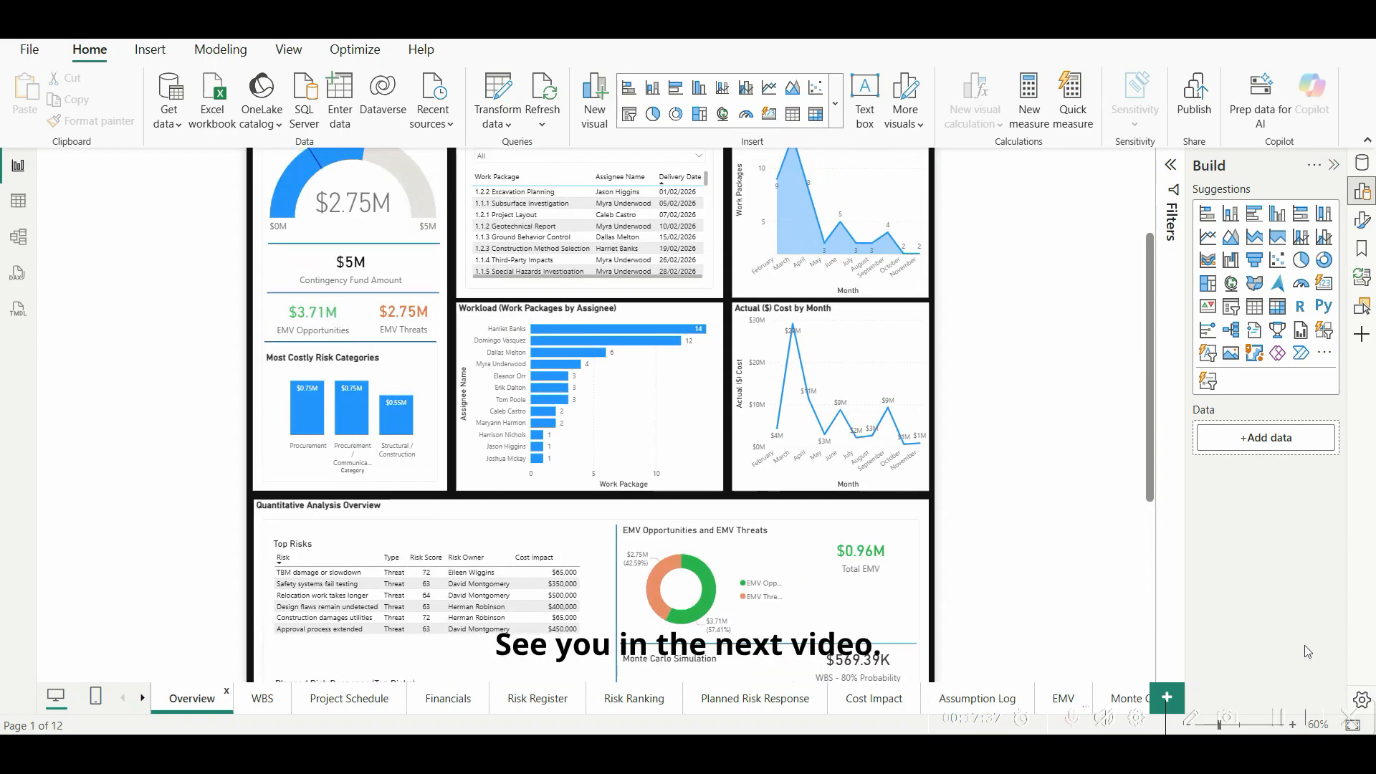